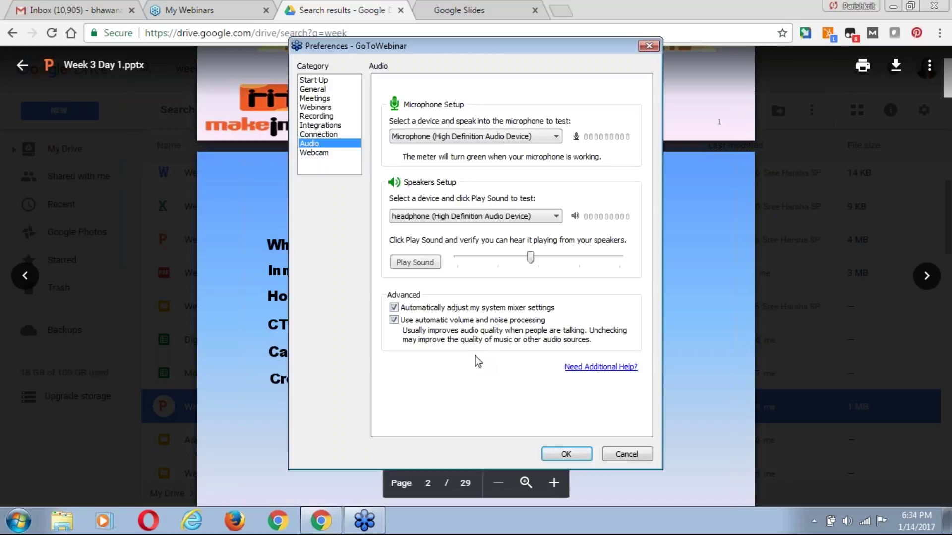
Play the speaker test sound and close the audio Preferences dialog.
click(415, 262)
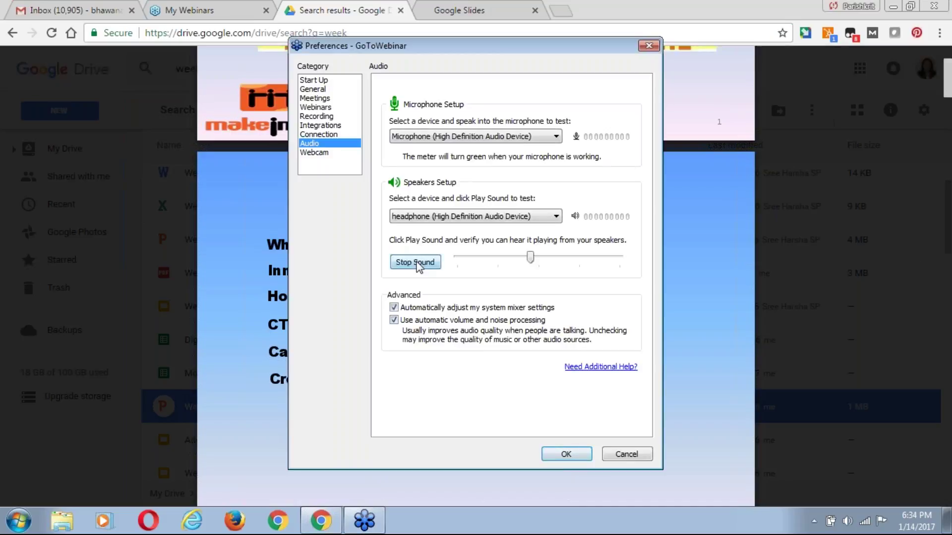
click(566, 454)
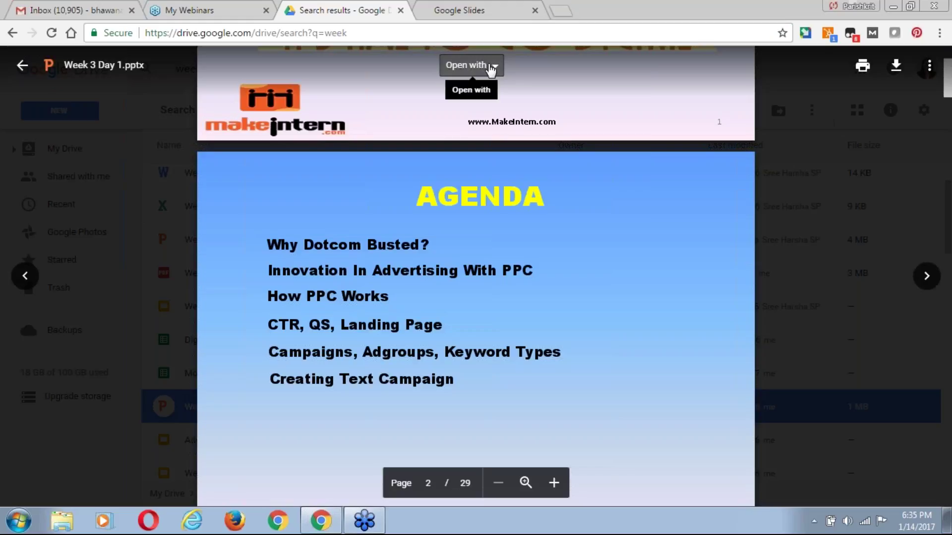
Open Week 3 Day 1.pptx in Google Slides from Drive's Open with menu.
click(467, 64)
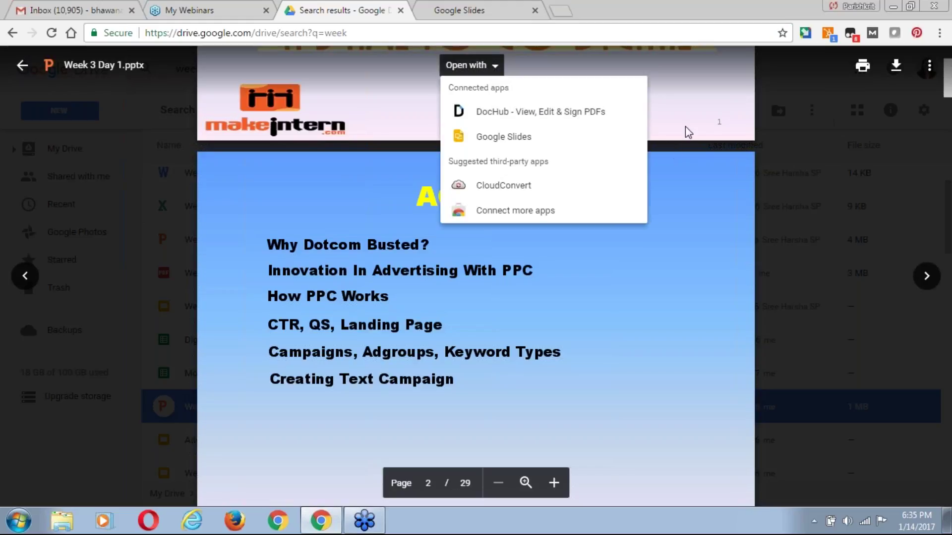
click(702, 128)
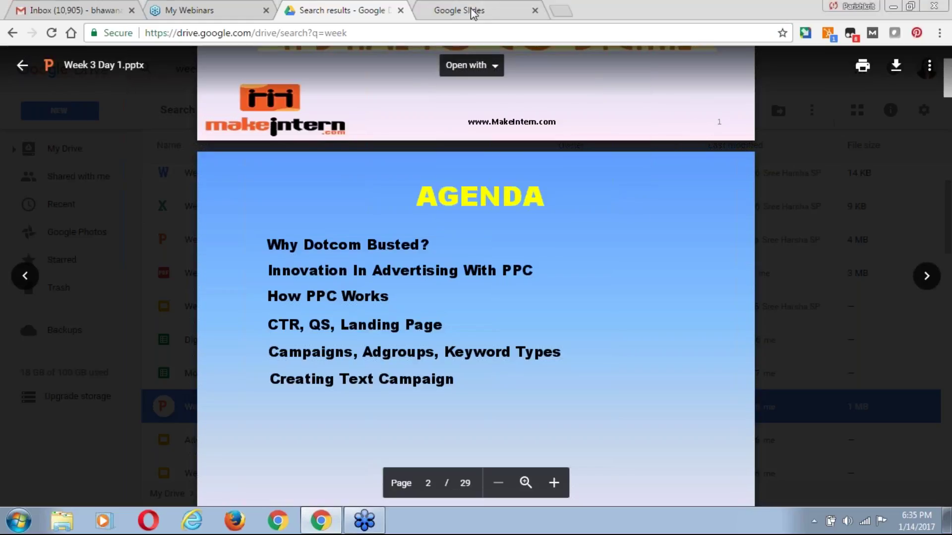
click(494, 69)
click(490, 135)
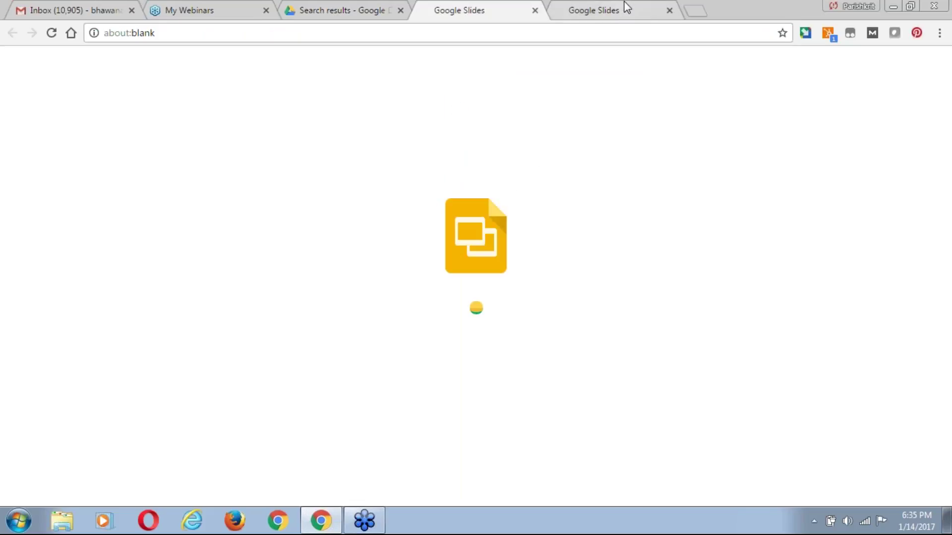
Close both Google Slides tabs, keep the Drive preview, and start a new blank tab.
click(668, 14)
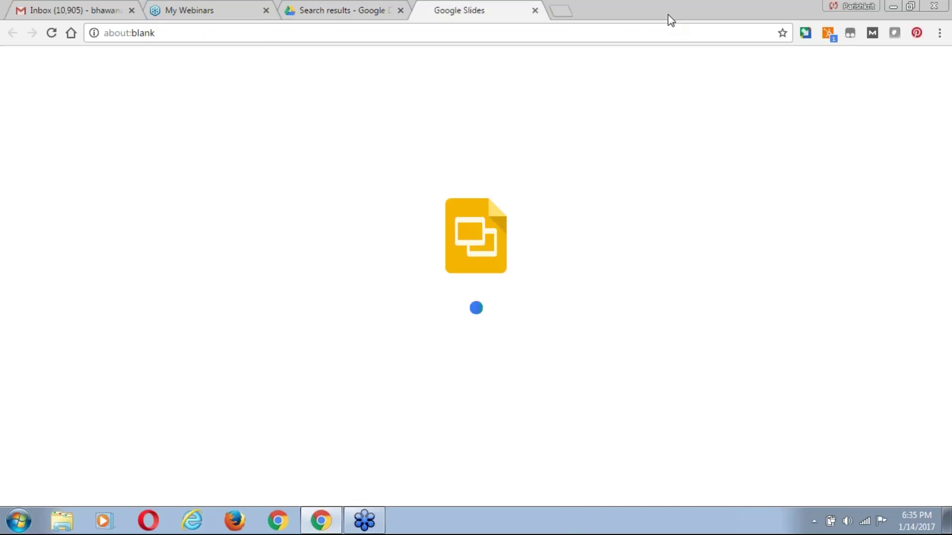
click(347, 11)
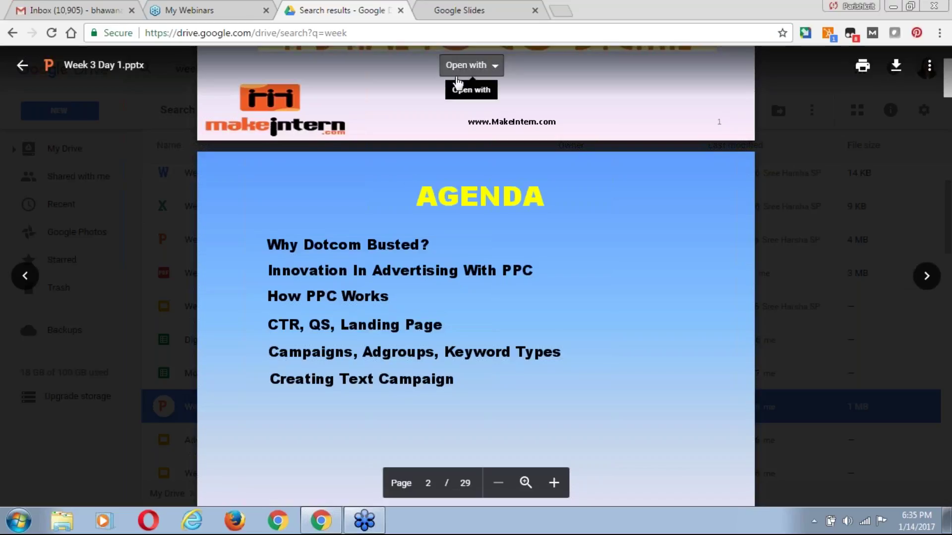
click(536, 8)
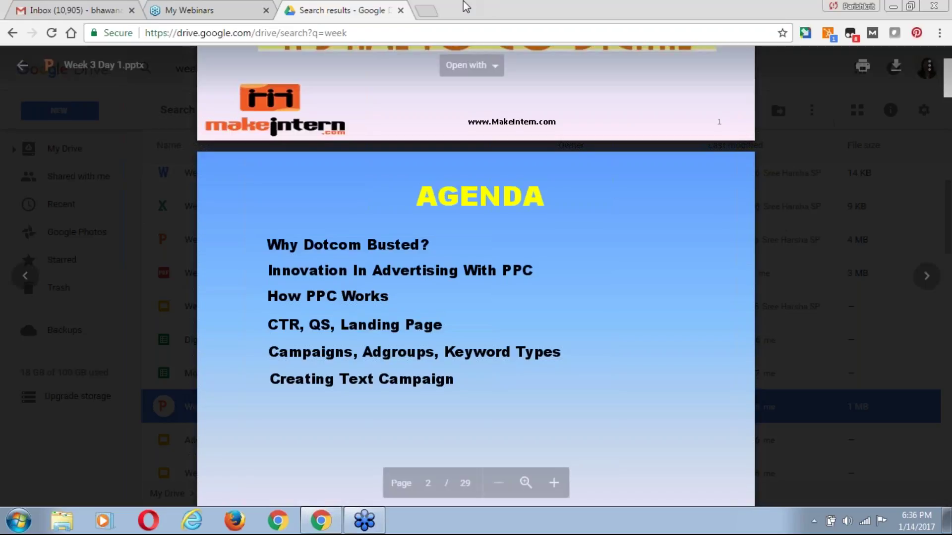
click(426, 10)
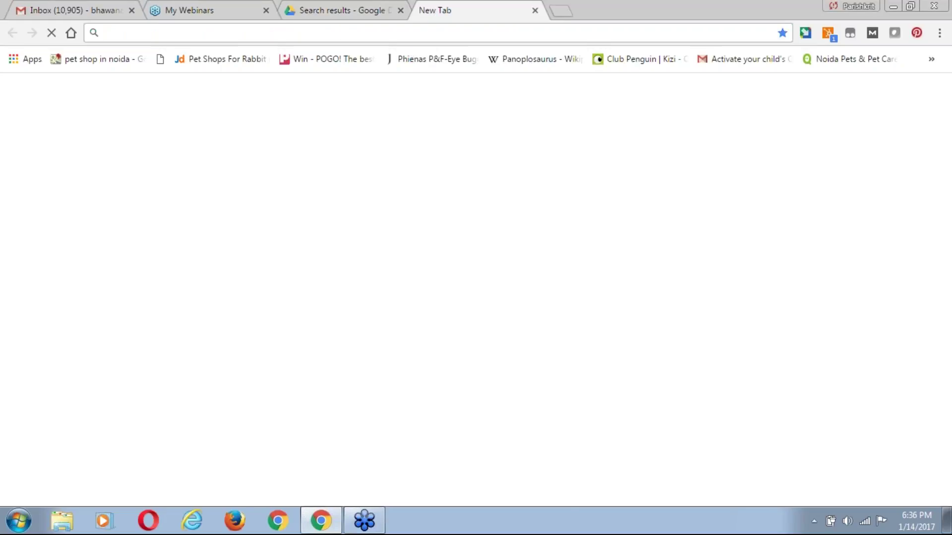
Load google.com in the new tab and place the cursor in the Google search box.
text(google.com)
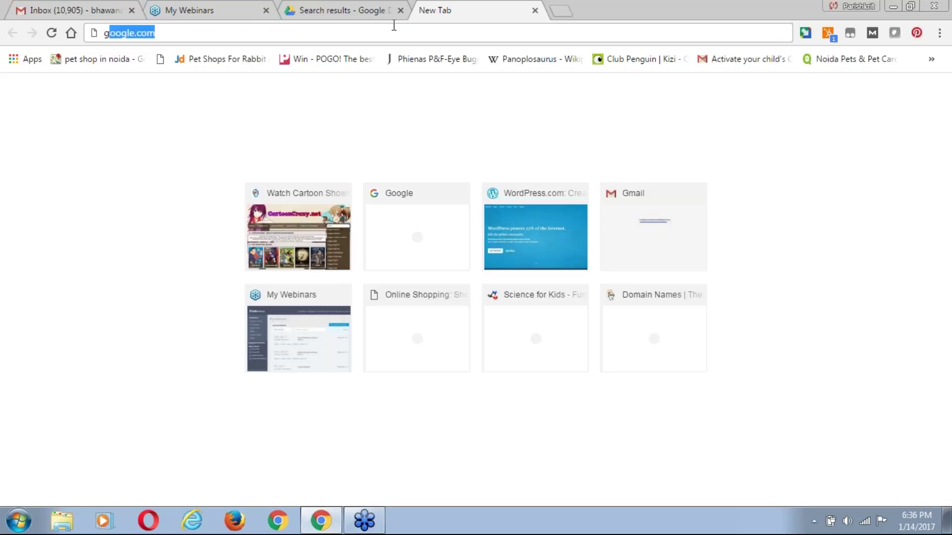
key(Return)
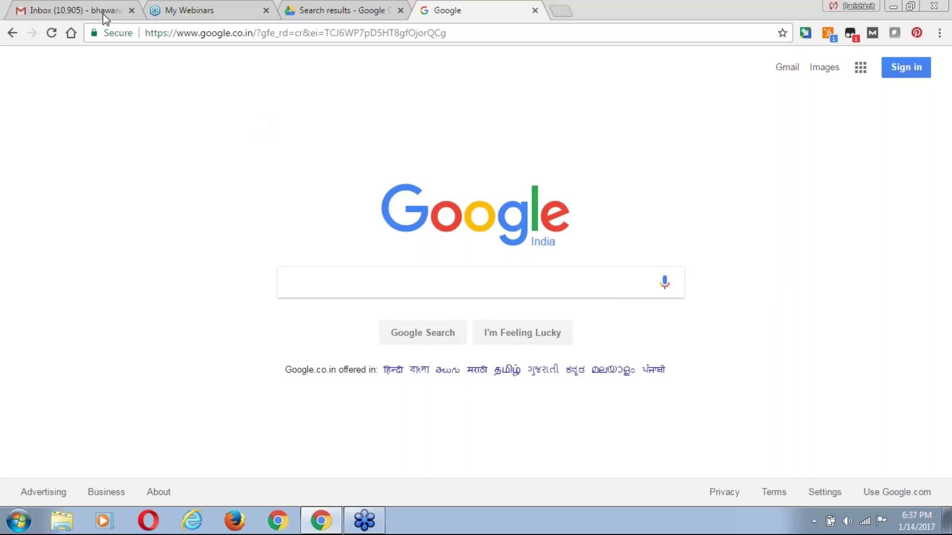
click(334, 13)
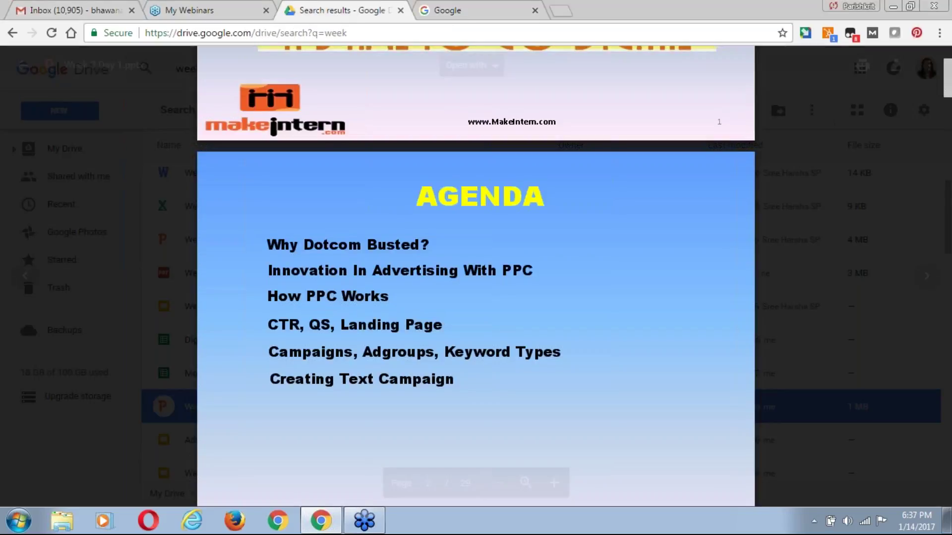
click(452, 11)
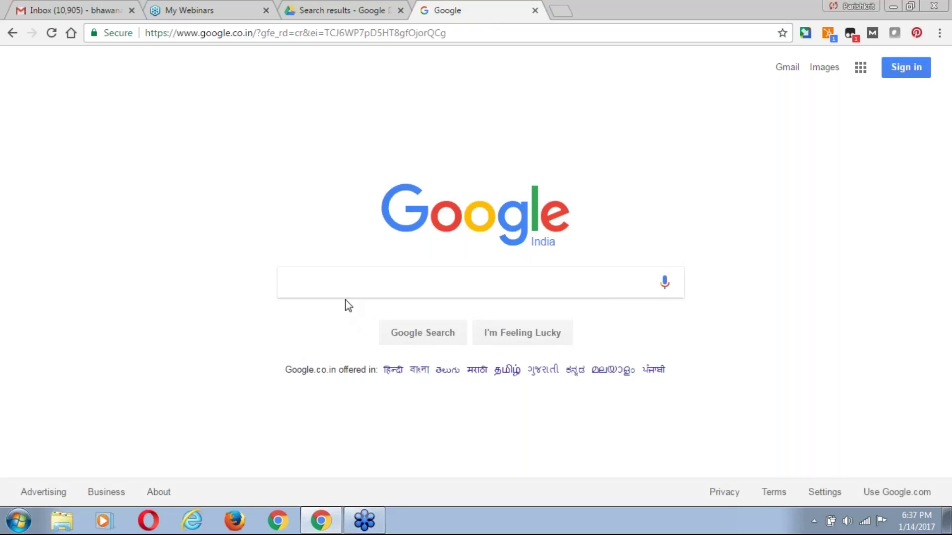
click(339, 283)
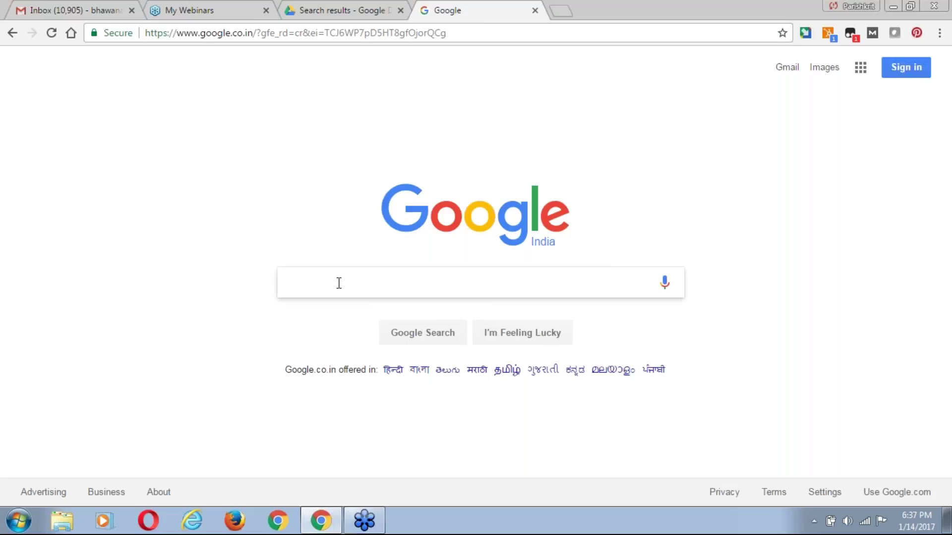
Search Google for 'cheap air tickets from delhi to coimbatore' using the autocomplete suggestions.
text(cha)
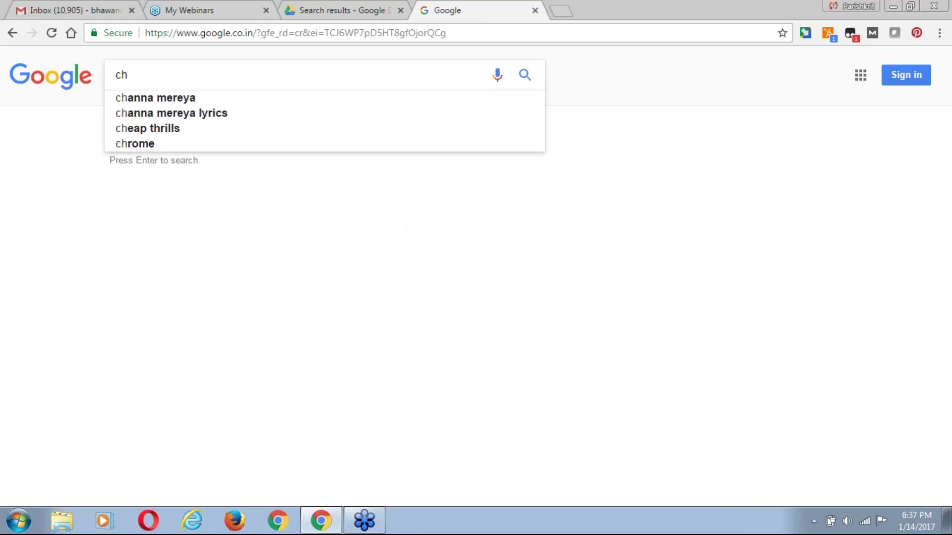
text(eap s)
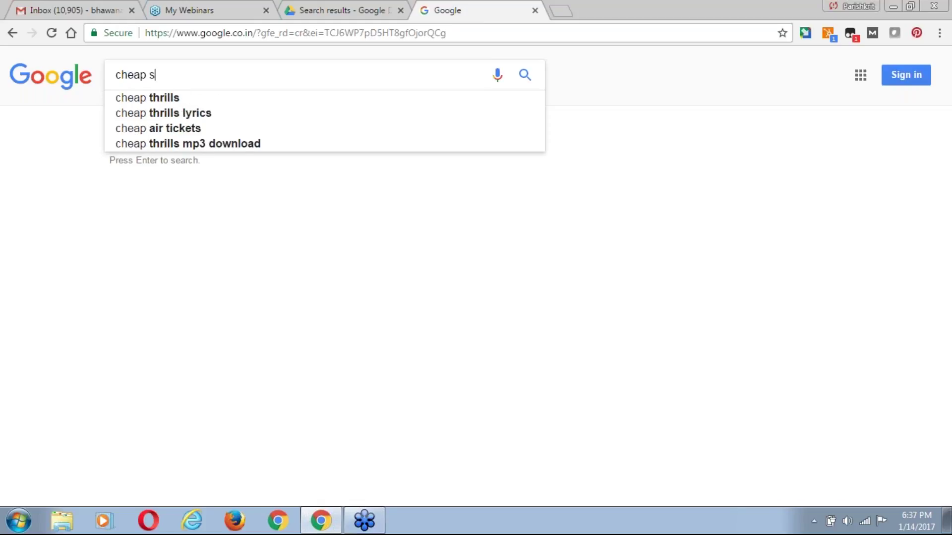
text(ir)
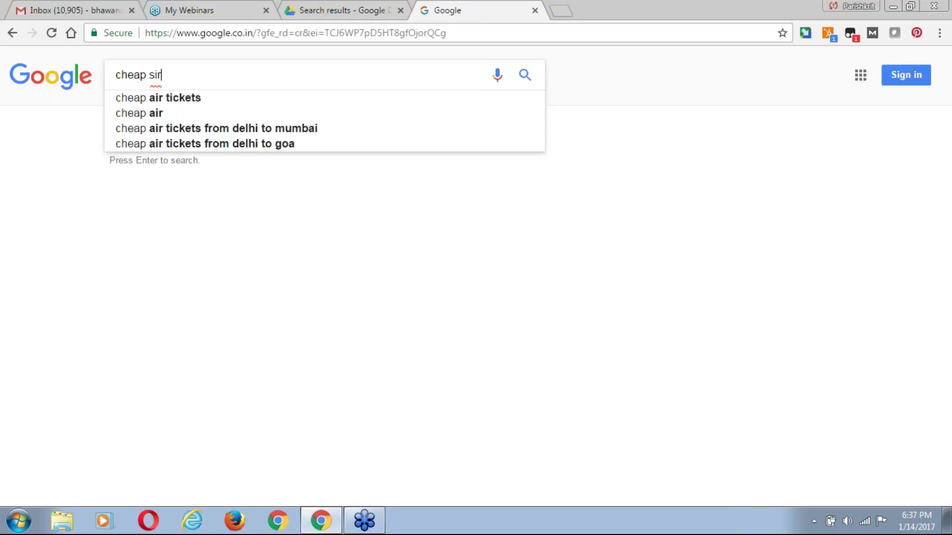
key(Down)
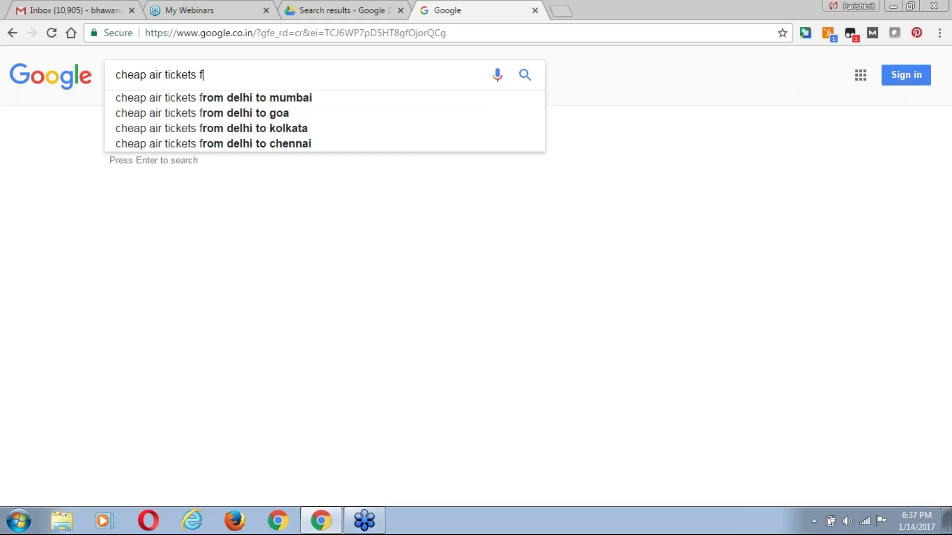
key(Down)
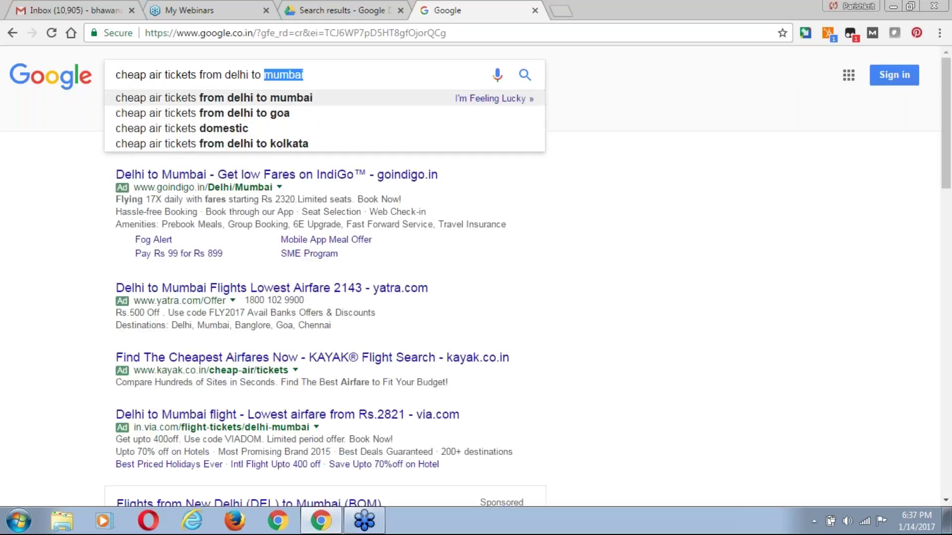
text(coa)
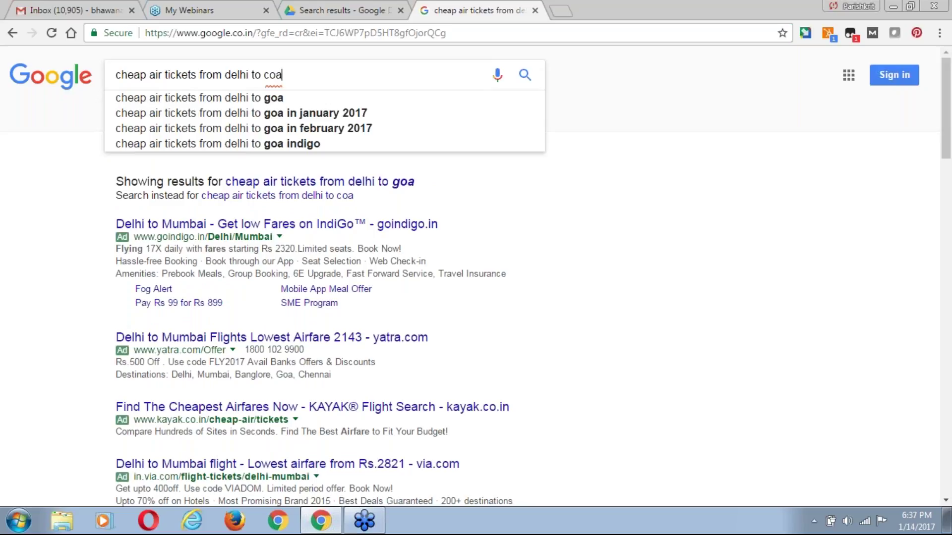
key(BackSpace)
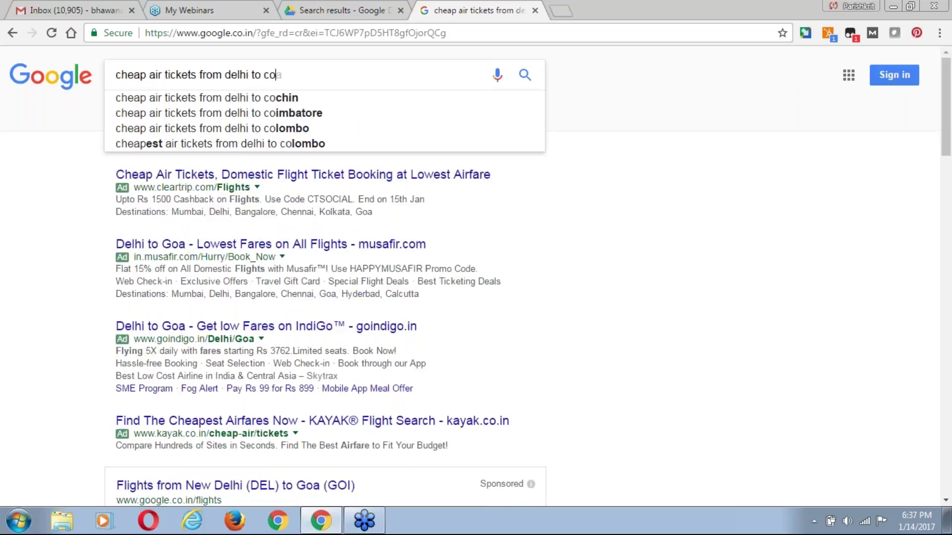
key(BackSpace)
text(a)
key(BackSpace)
text(oaim)
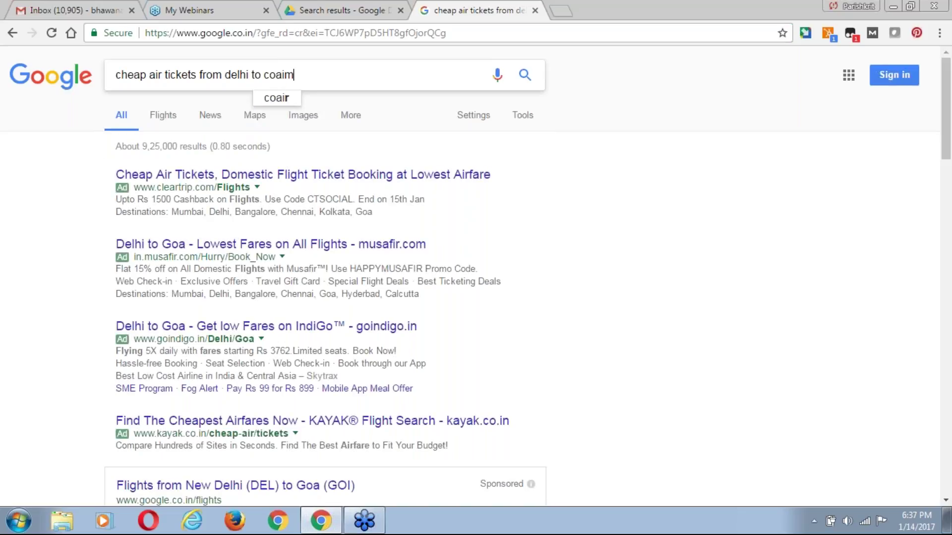
key(BackSpace)
key(BackSpace)
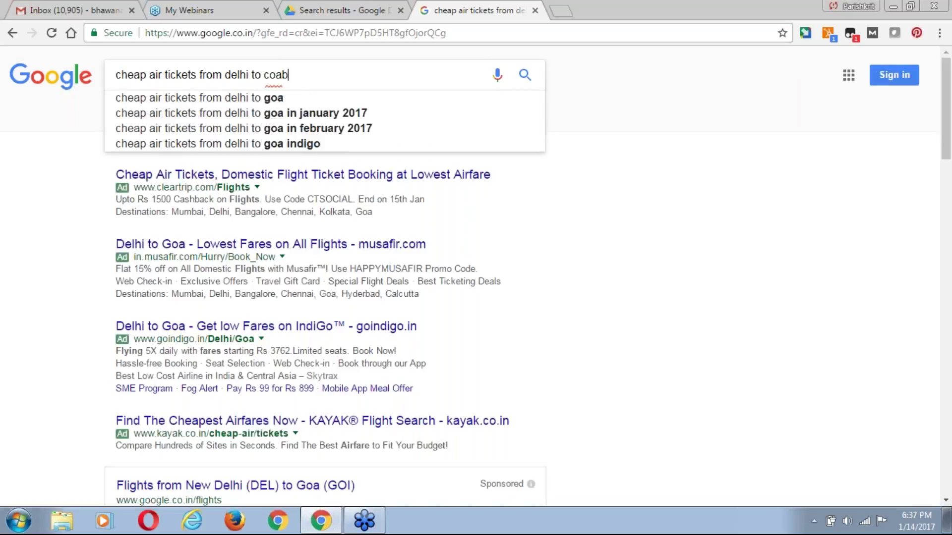
text(b)
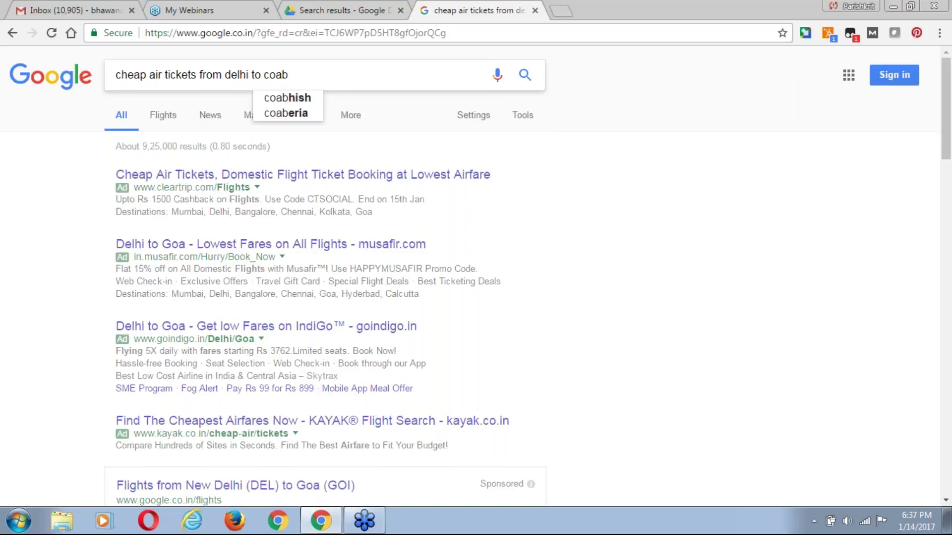
text(to)
key(BackSpace)
key(BackSpace)
key(BackSpace)
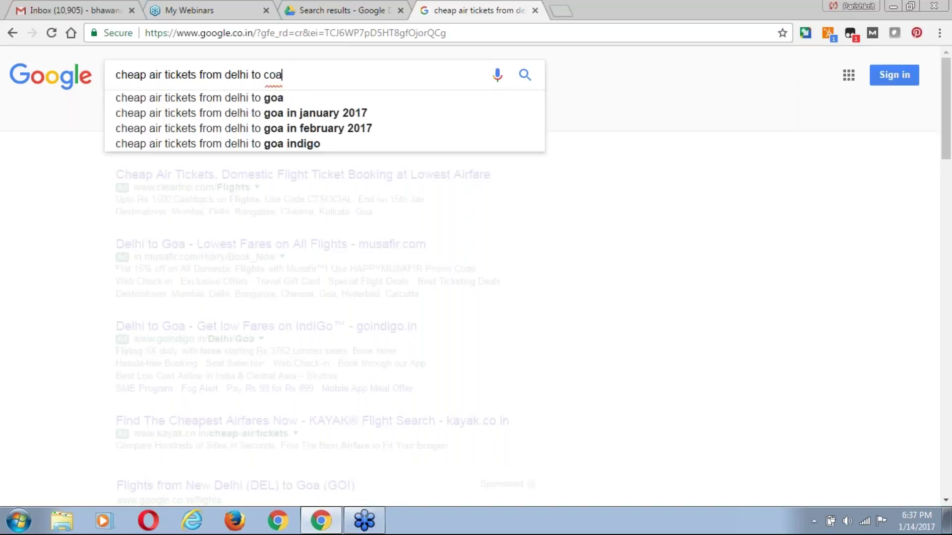
key(BackSpace)
key(BackSpace)
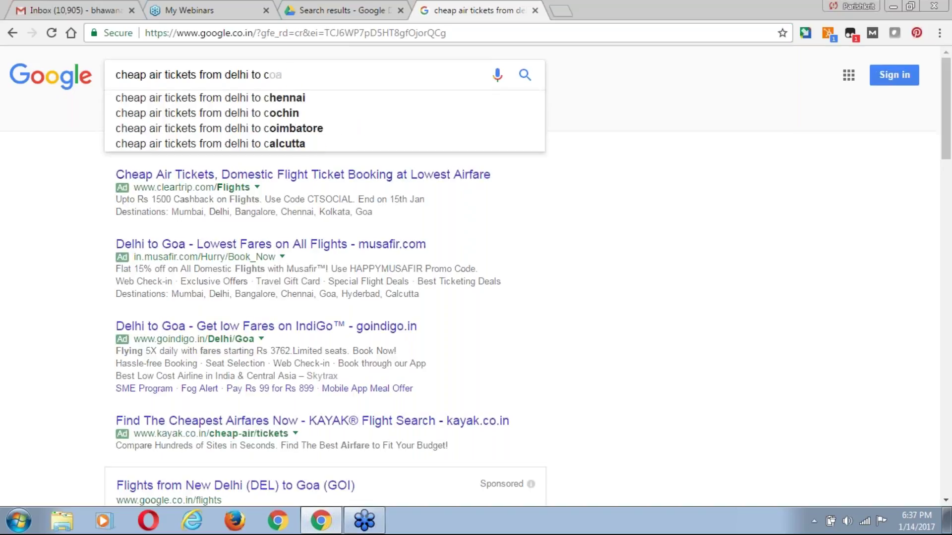
key(Down)
key(Down)
key(Down)
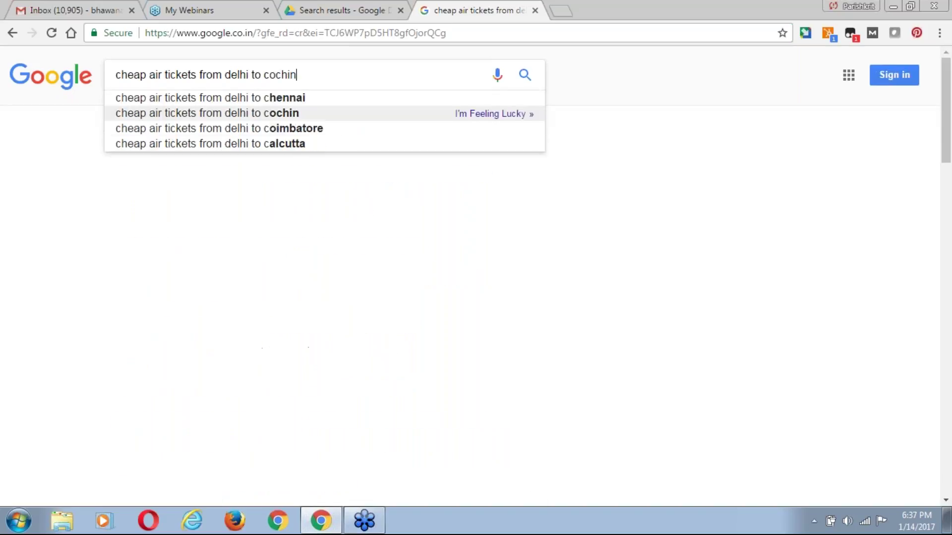
key(Return)
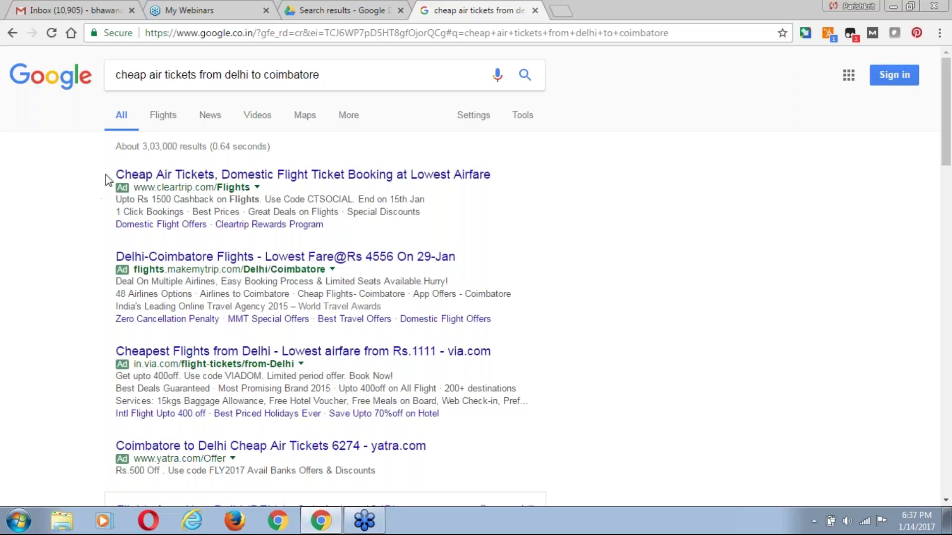
Select the text of the first two flight ads, then clear the selection.
right_click(73, 265)
click(50, 228)
drag(115, 174, 425, 491)
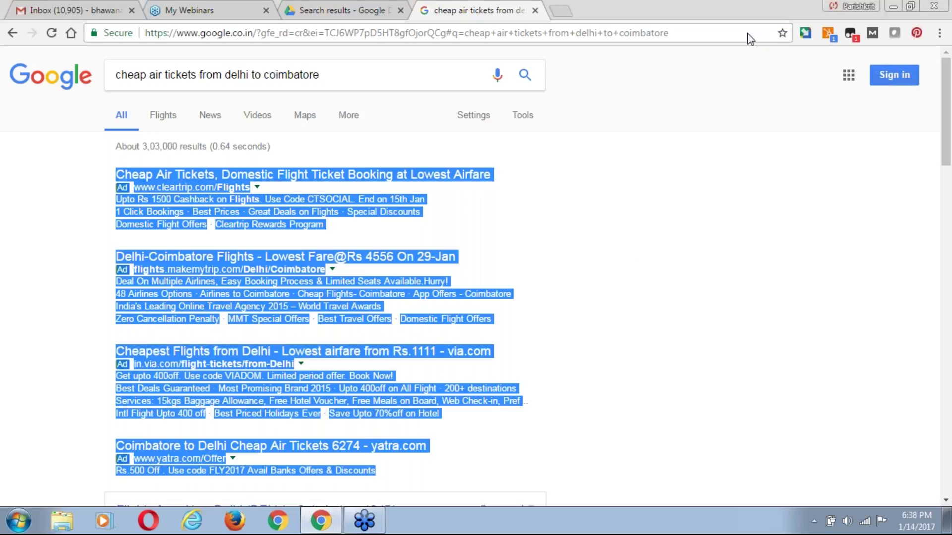
click(945, 501)
click(945, 501)
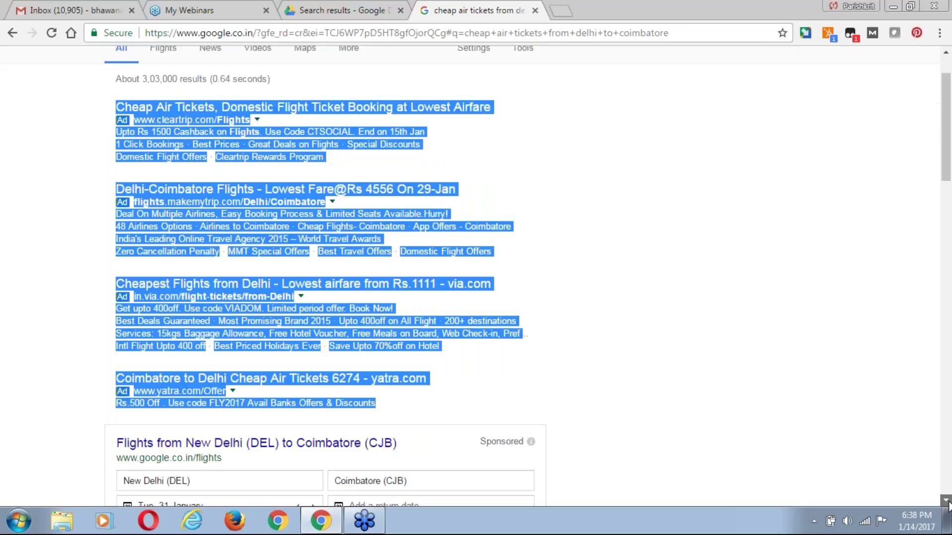
click(946, 501)
click(78, 234)
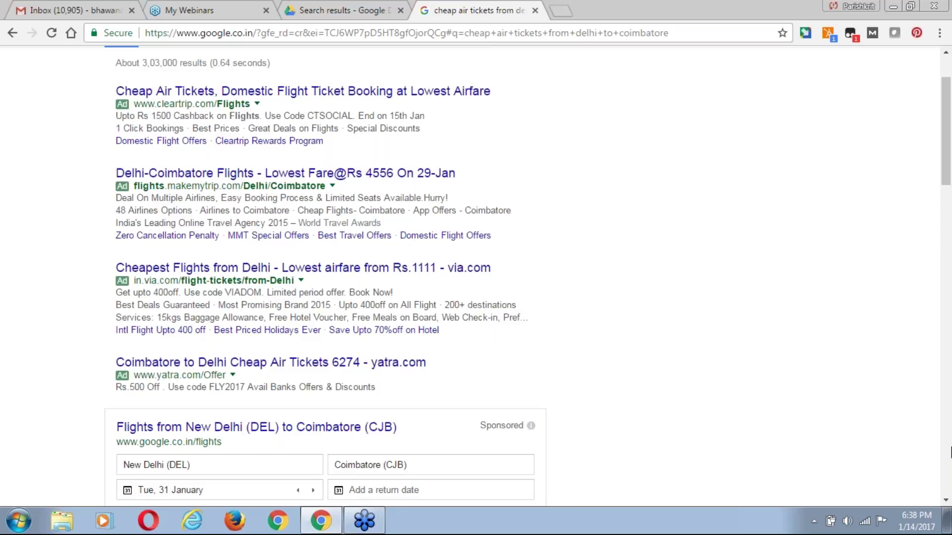
click(945, 501)
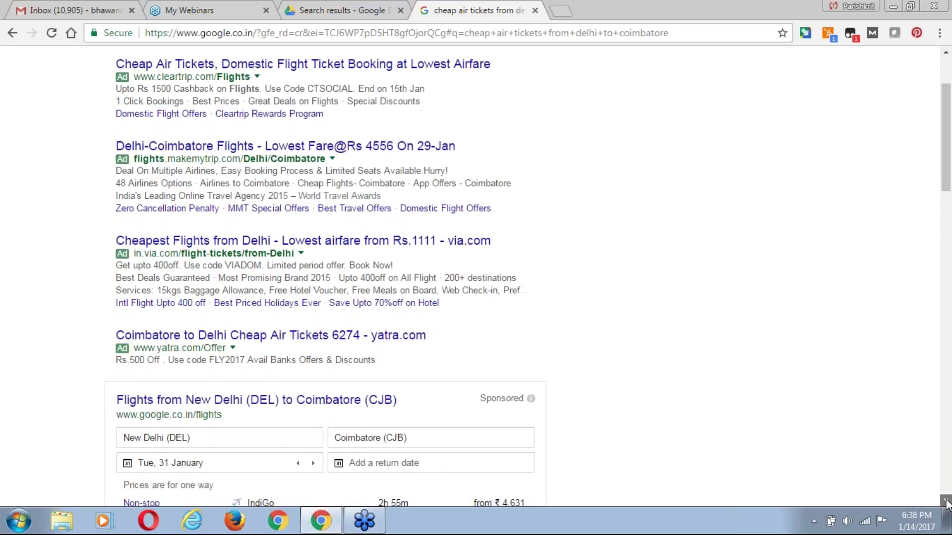
Scroll through the flight results and back to the top, dismissing the first email notification.
scroll(946, 504, down, 7)
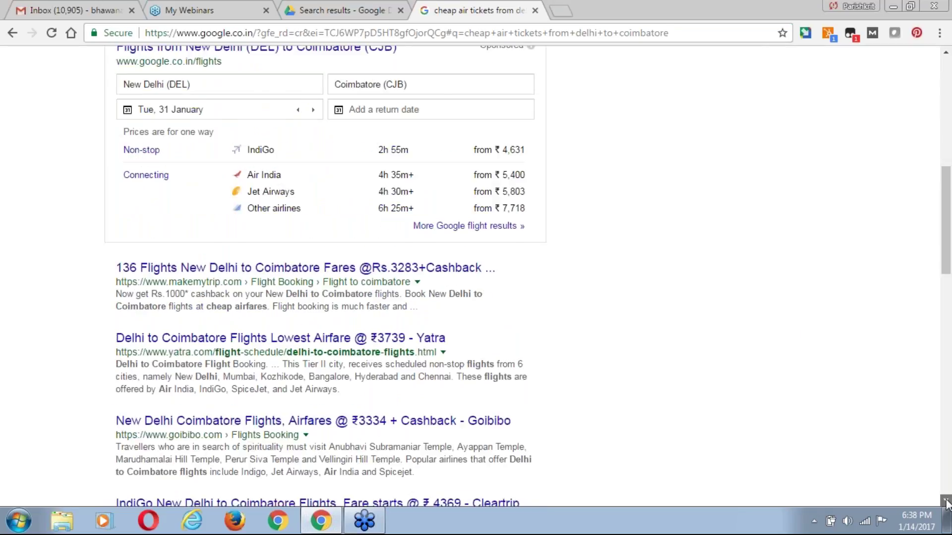
scroll(945, 504, down, 5)
scroll(946, 504, down, 10)
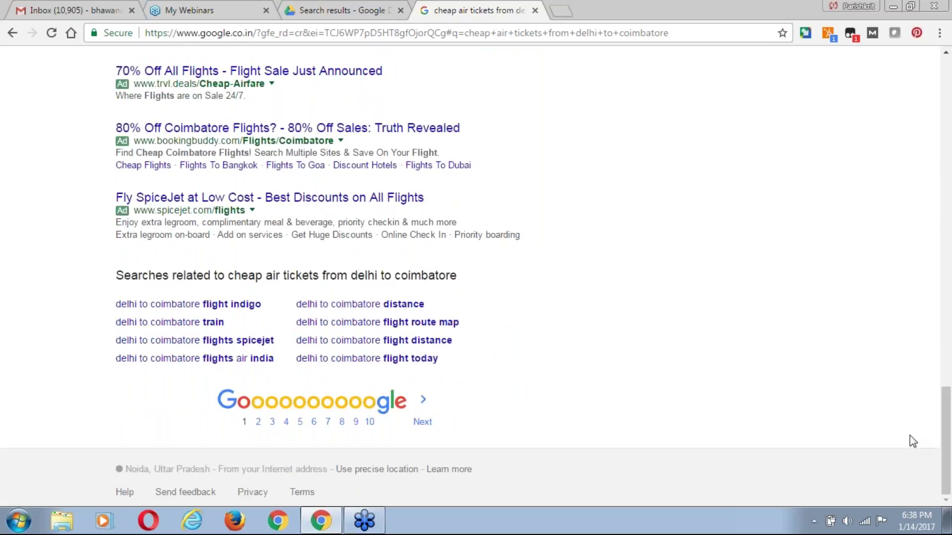
scroll(44, 260, up, 2)
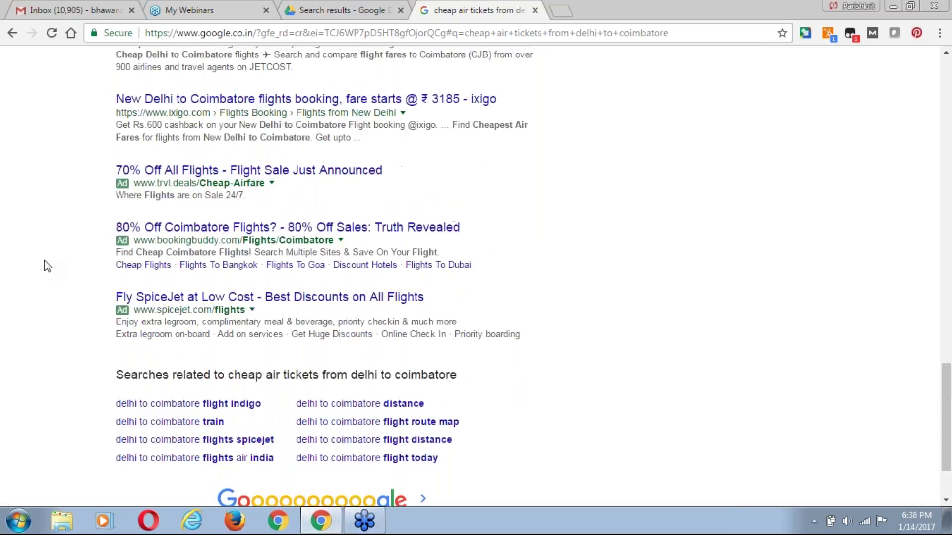
drag(109, 171, 300, 387)
click(14, 341)
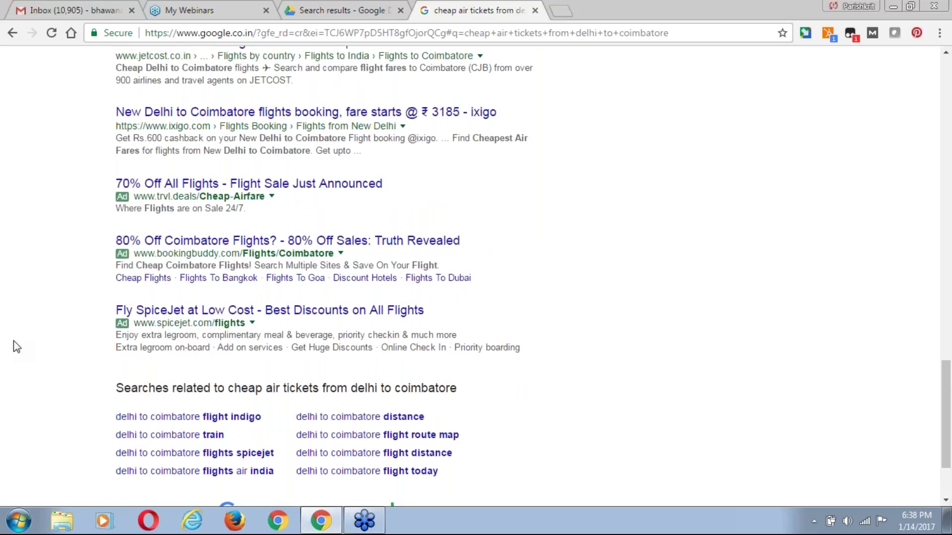
scroll(13, 341, up, 1)
scroll(13, 341, up, 15)
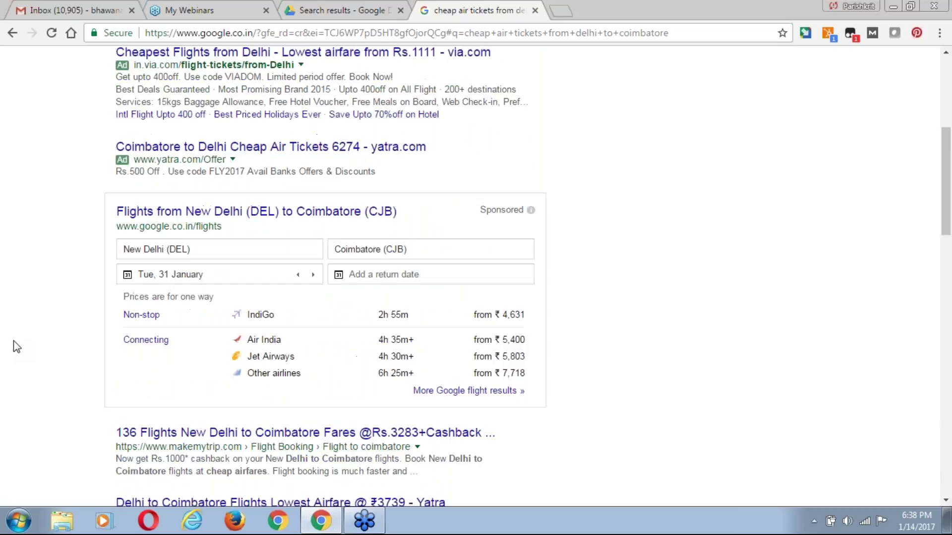
scroll(13, 341, up, 6)
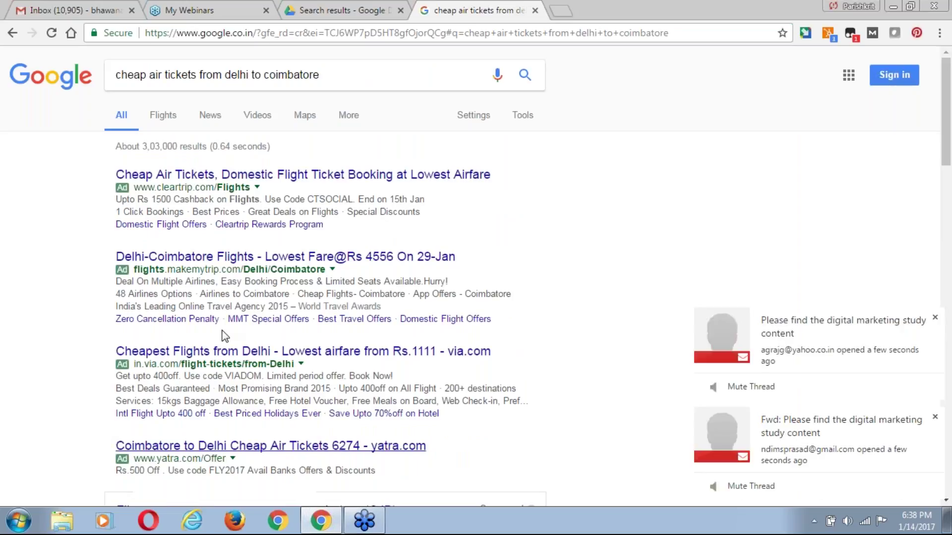
click(935, 317)
Dismiss the remaining forwarded-message Mailtrack notification.
click(935, 417)
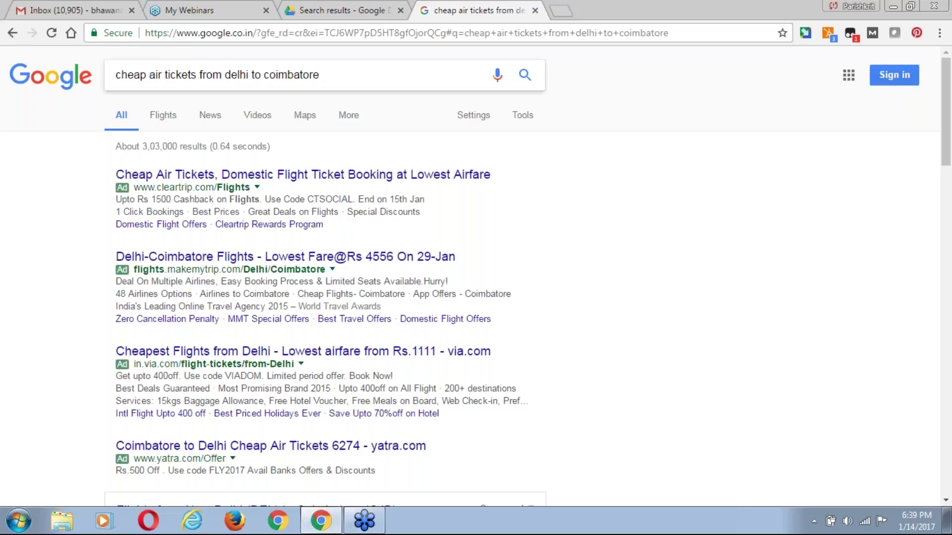
drag(115, 144, 323, 471)
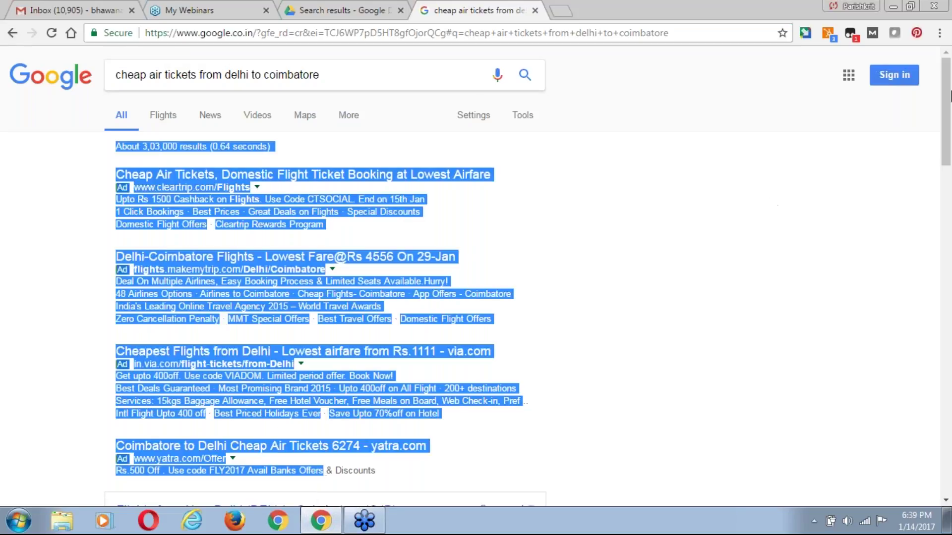
click(940, 27)
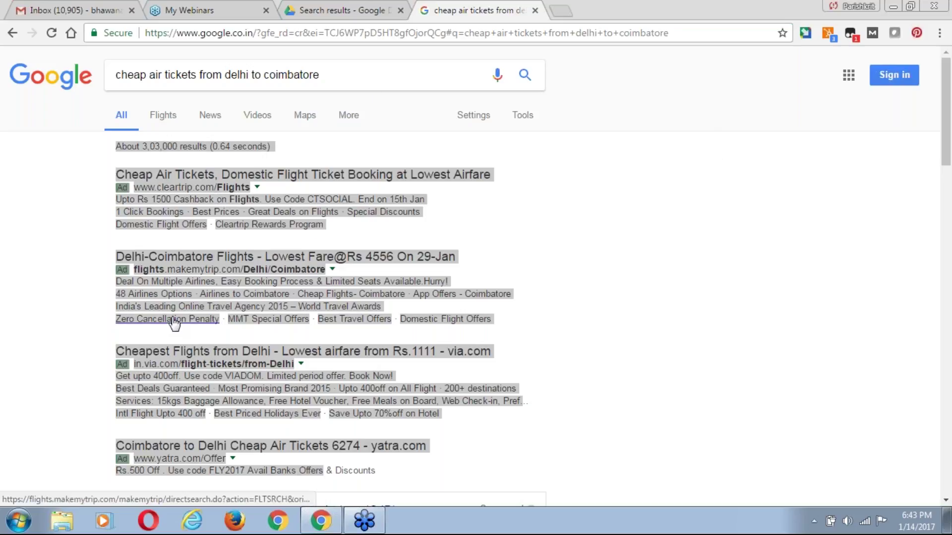
Select and then clear the search query and the ads and flights text.
click(46, 148)
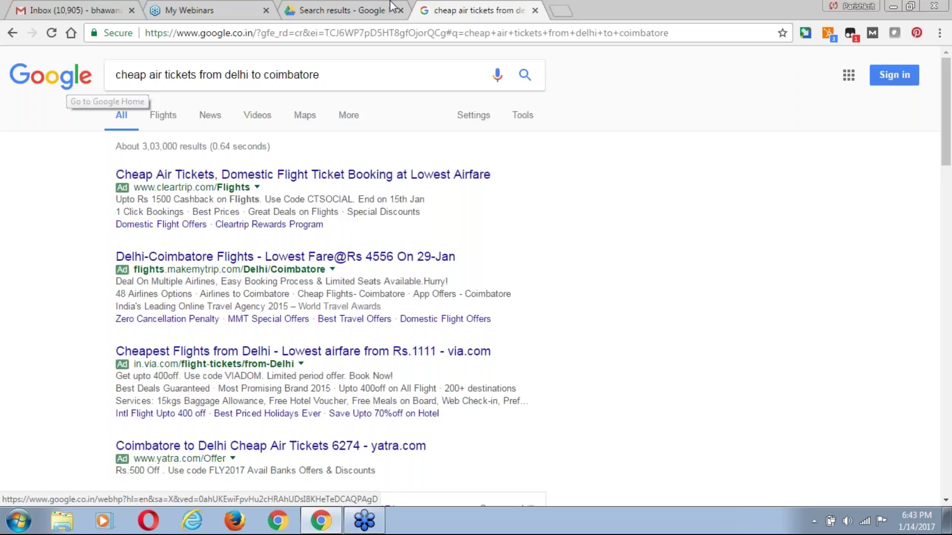
click(342, 81)
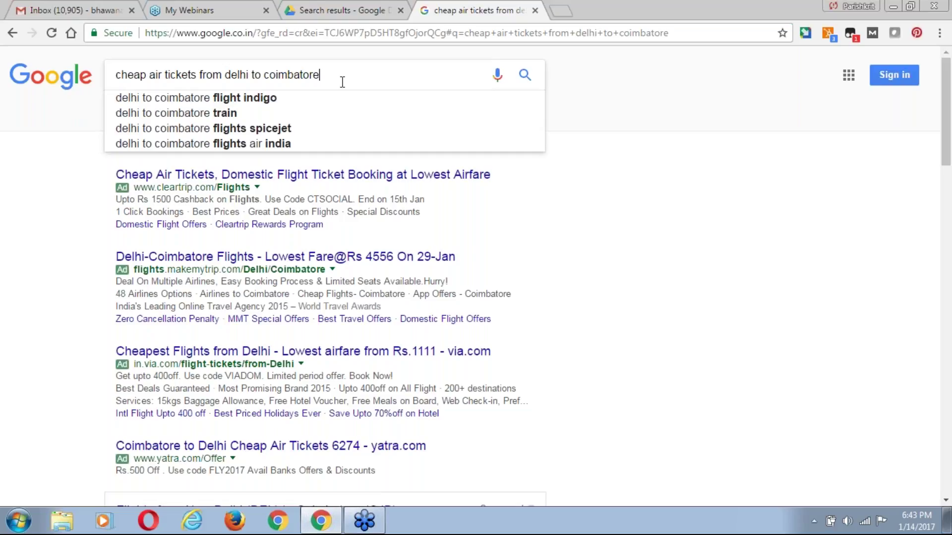
key(ctrl+a)
click(101, 218)
drag(115, 175, 343, 309)
click(34, 249)
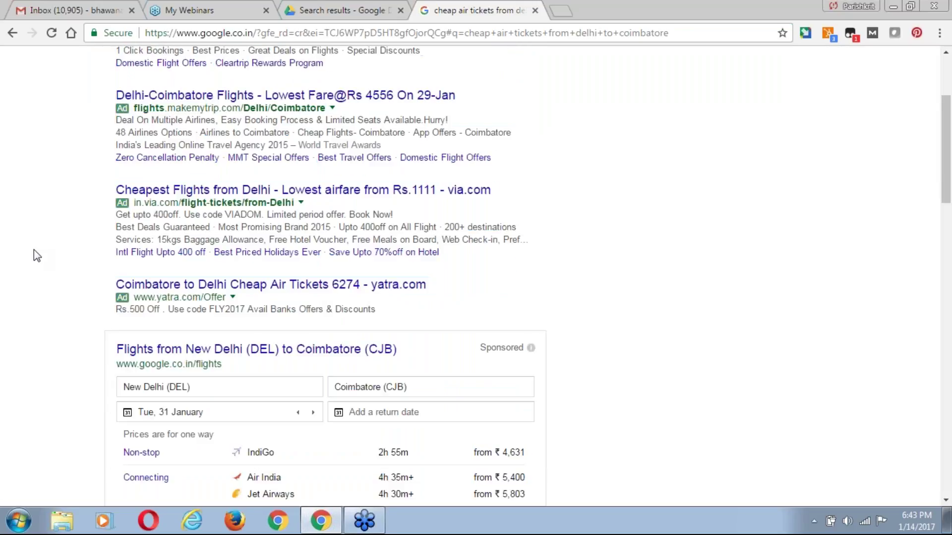
Open the YouTube home page in a new tab.
click(561, 10)
text(you)
key(Return)
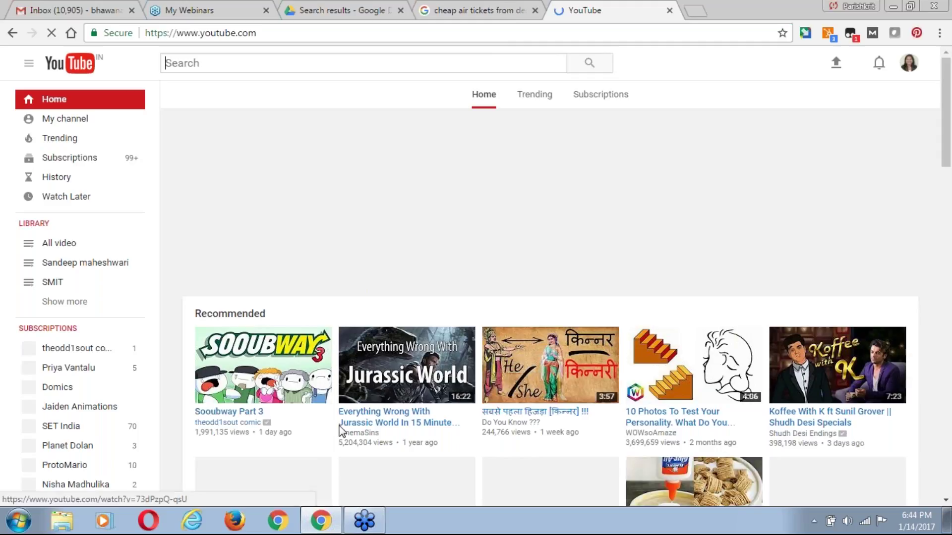
Open the Sooubway Part 3 video, pause it, and search YouTube for 'digital marketing'.
click(270, 371)
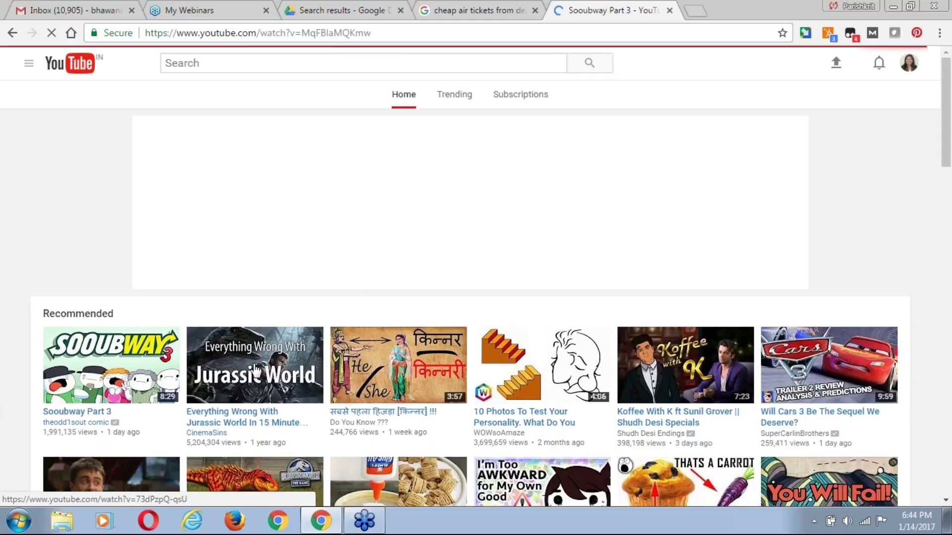
click(267, 66)
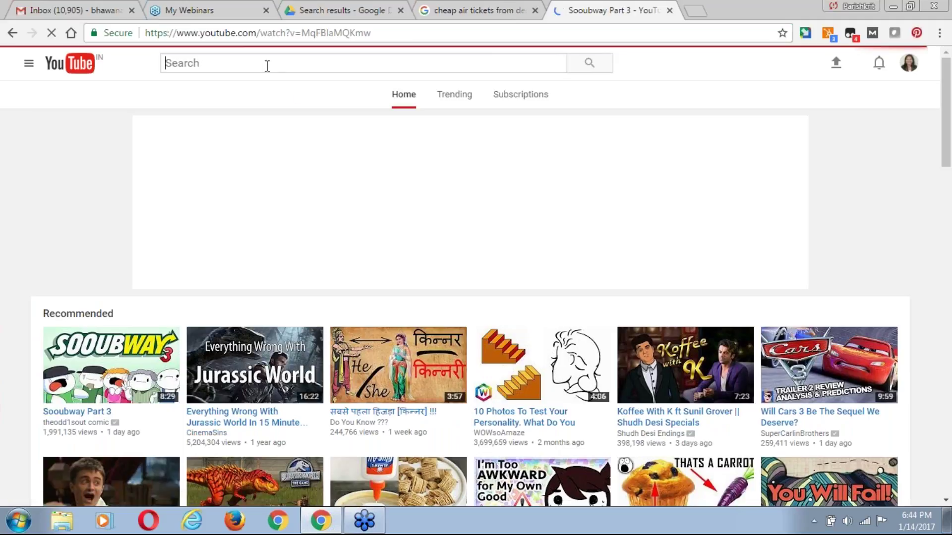
text(digital mar)
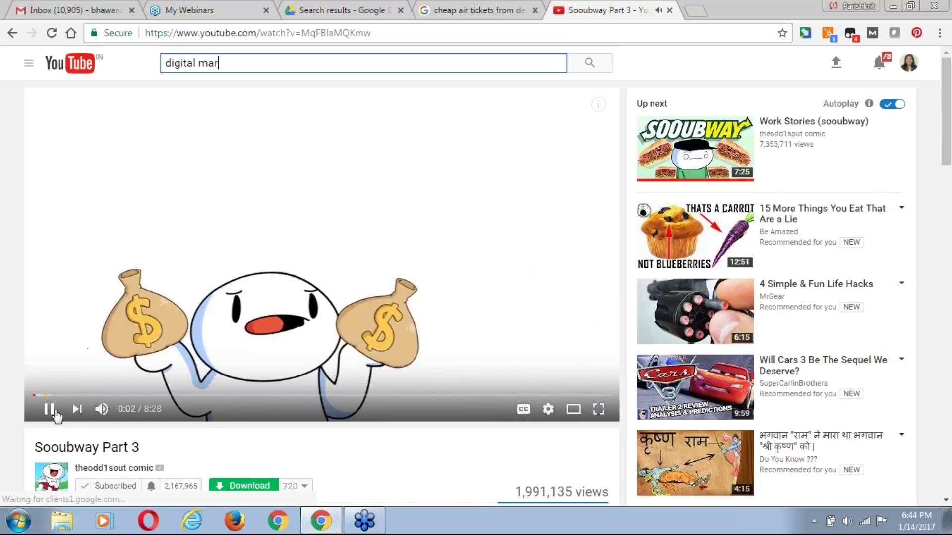
click(55, 412)
click(232, 63)
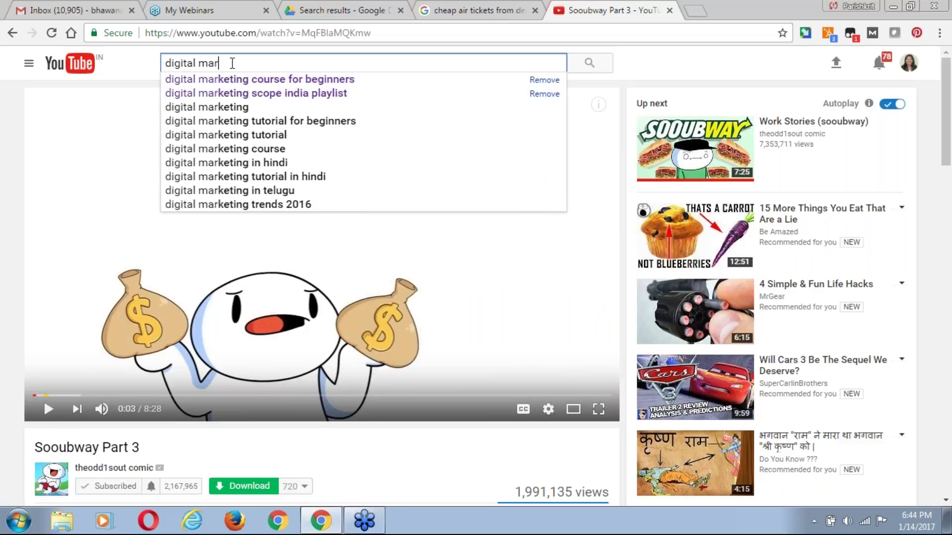
key(Down)
key(Down)
key(Down)
key(Down)
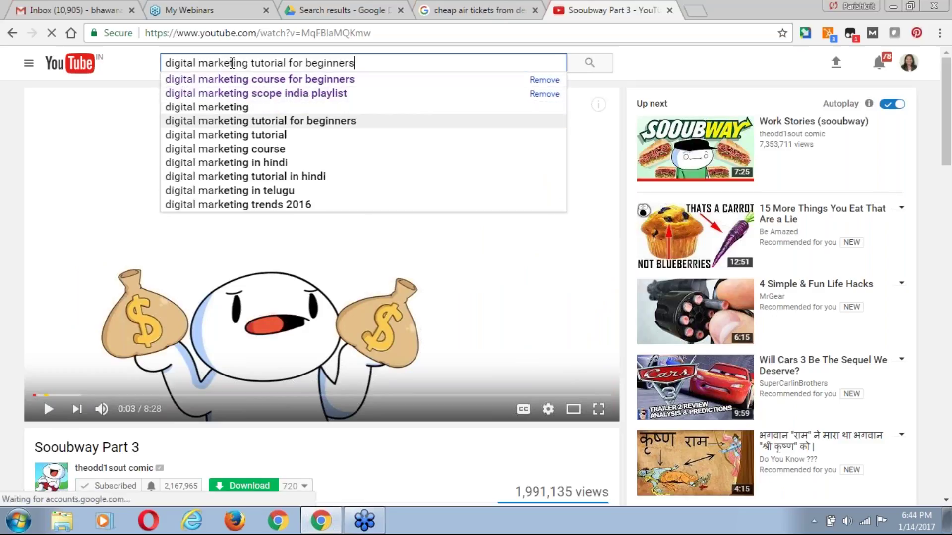
key(Up)
key(Return)
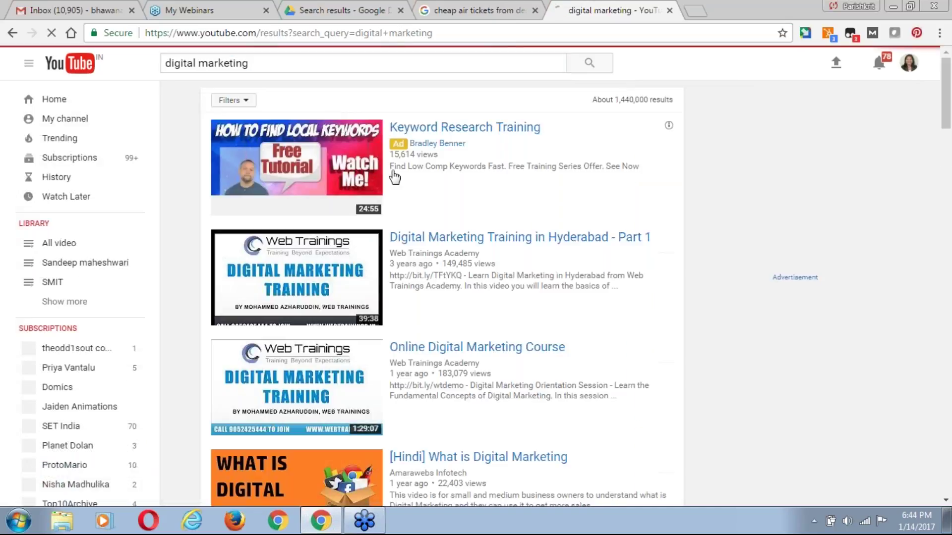
Scroll the results and open the '[Hindi] What is Digital Marketing' video.
mouse_move(345, 164)
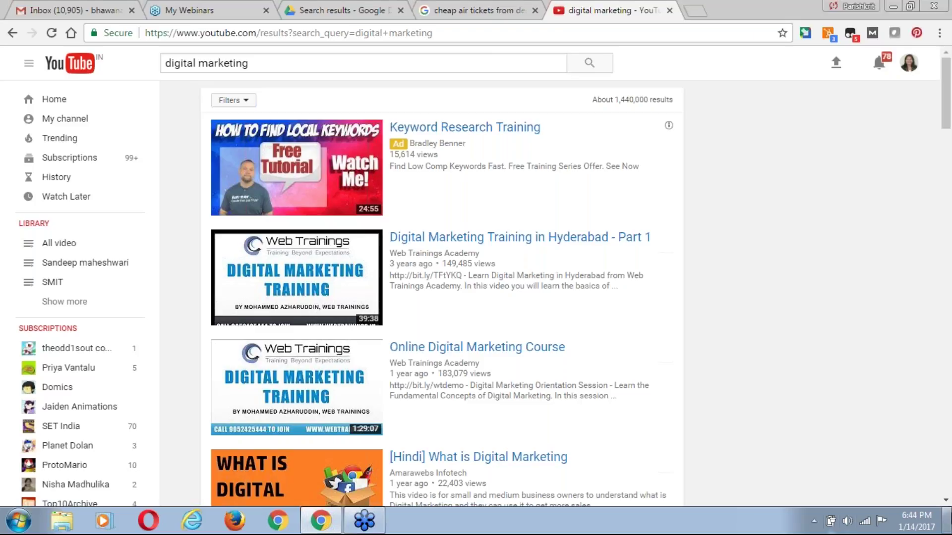
click(947, 501)
click(947, 502)
scroll(229, 357, down, 3)
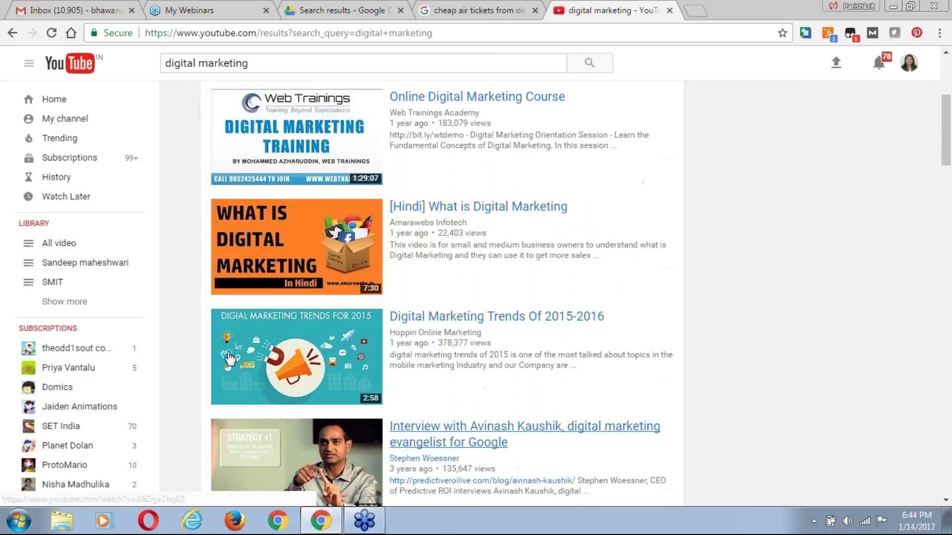
click(229, 357)
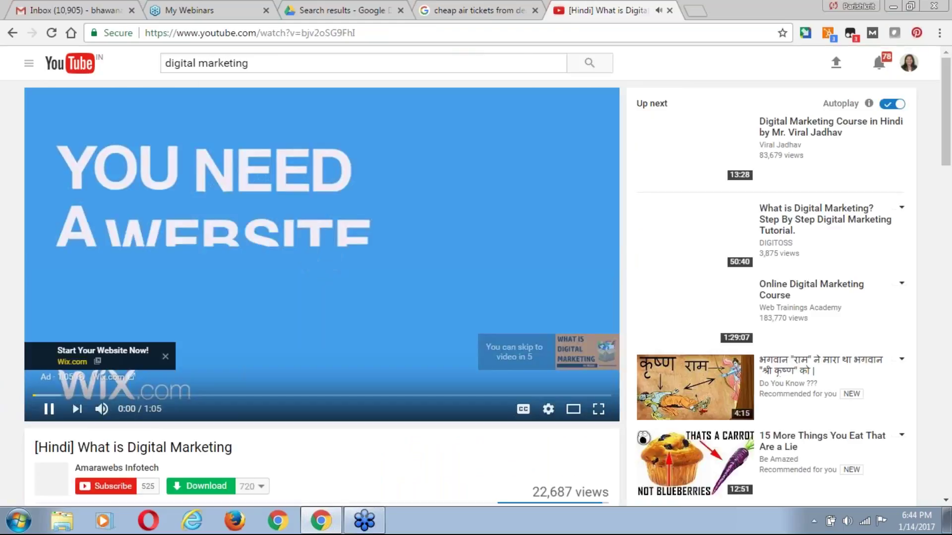
Pause the ad, select part of the video title, and return to the flight results tab.
key(space)
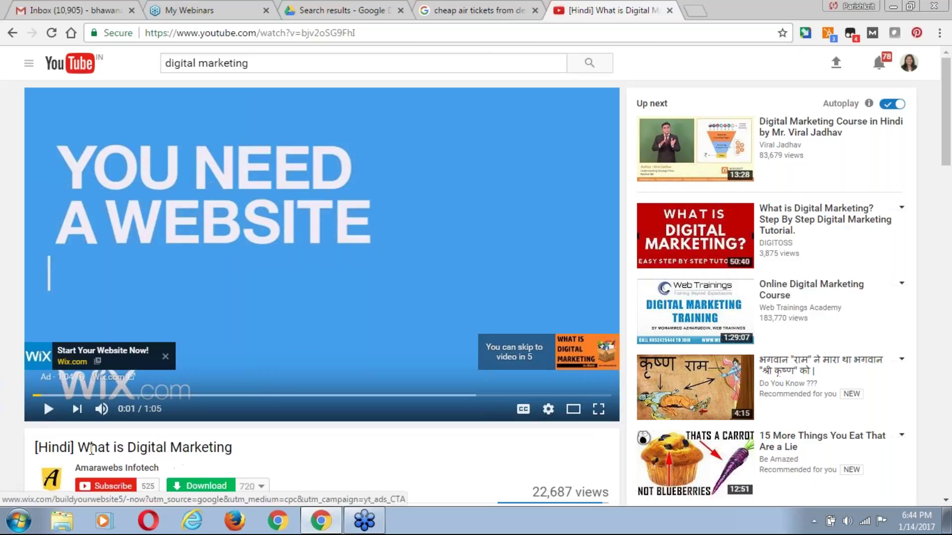
drag(90, 449, 234, 451)
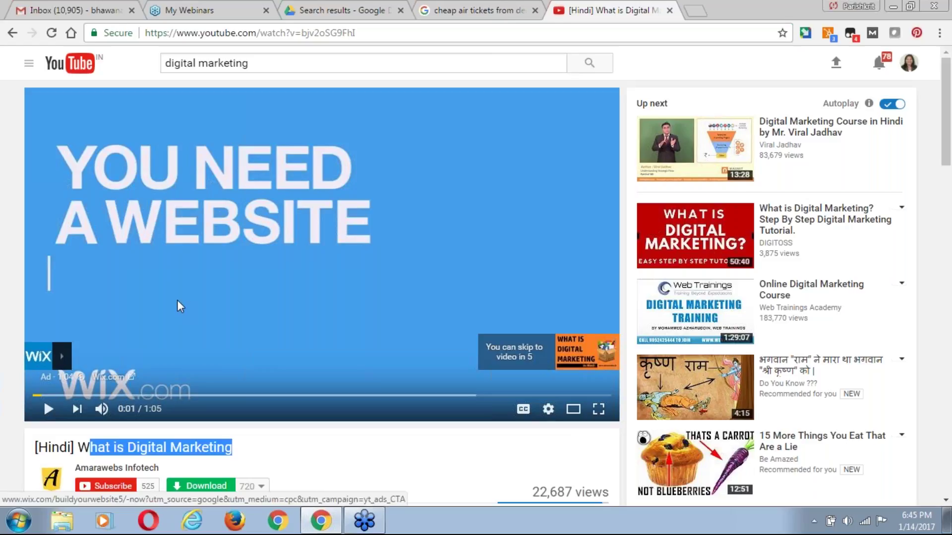
click(457, 11)
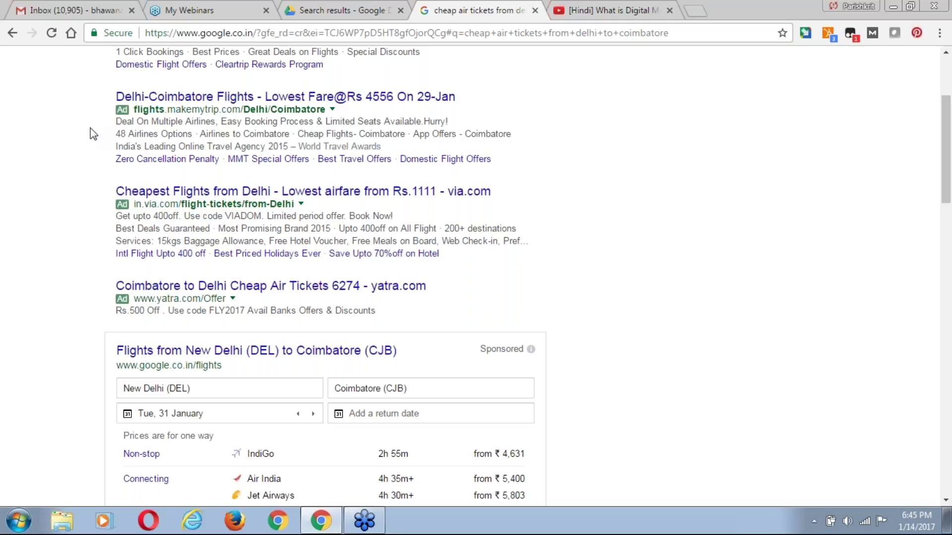
Replace the Google query with 'best mobile under 15000' from the suggestions.
scroll(90, 128, up, 3)
drag(110, 162, 439, 413)
click(4, 265)
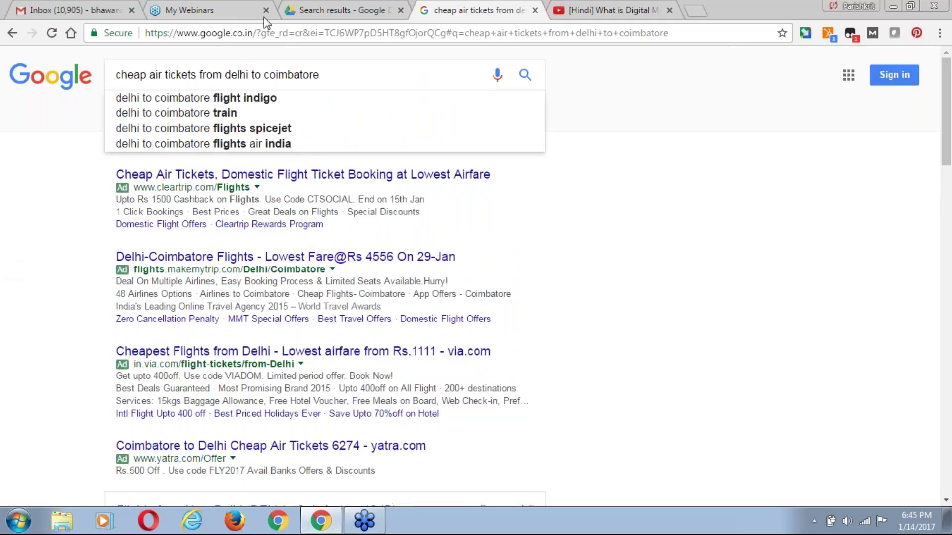
triple_click(270, 79)
text(b)
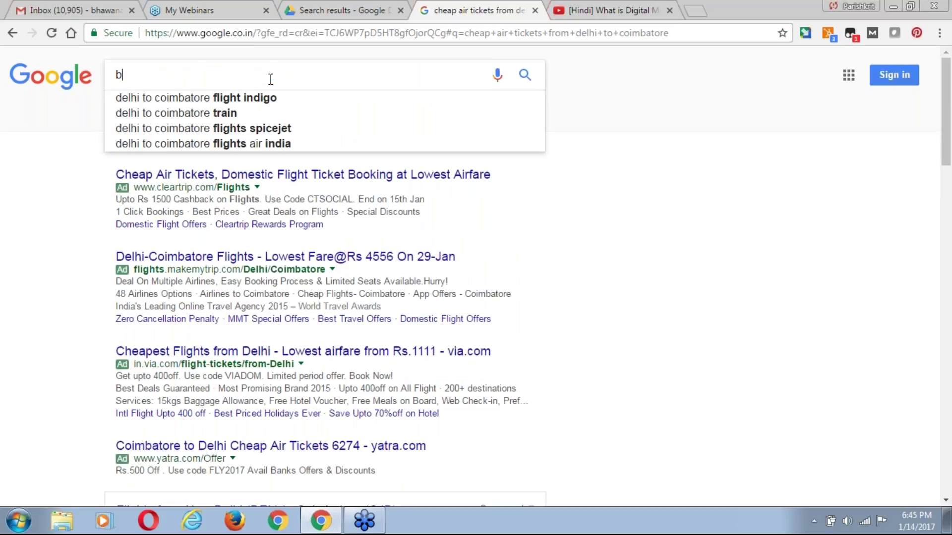
text(est)
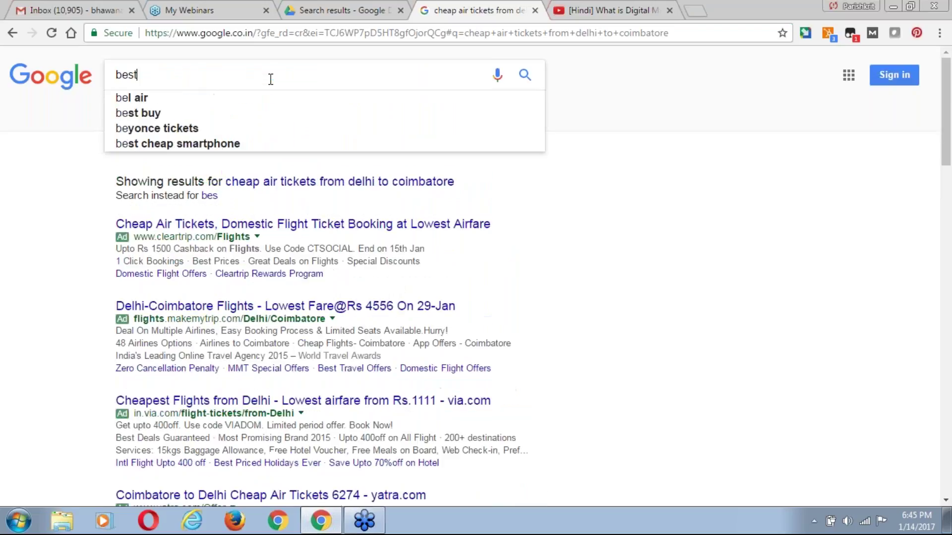
text( mob)
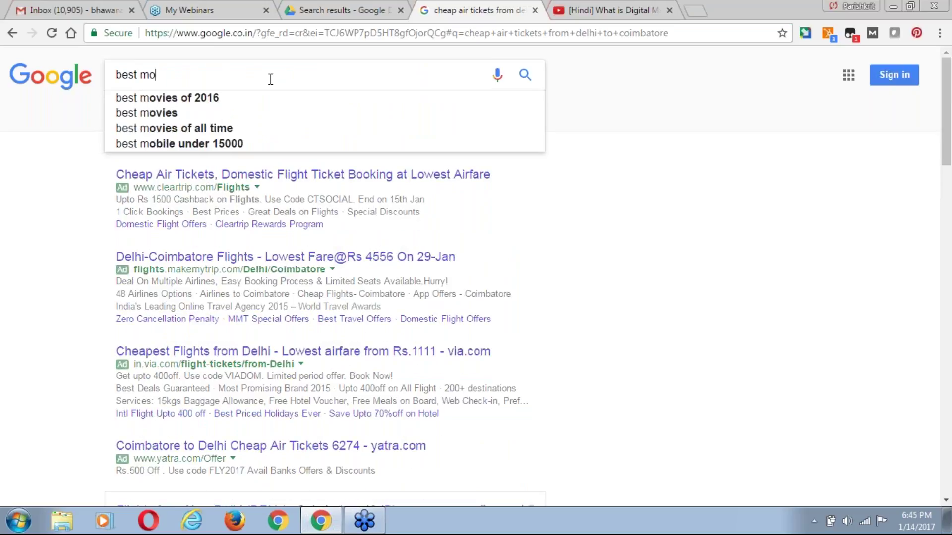
key(Down)
key(Return)
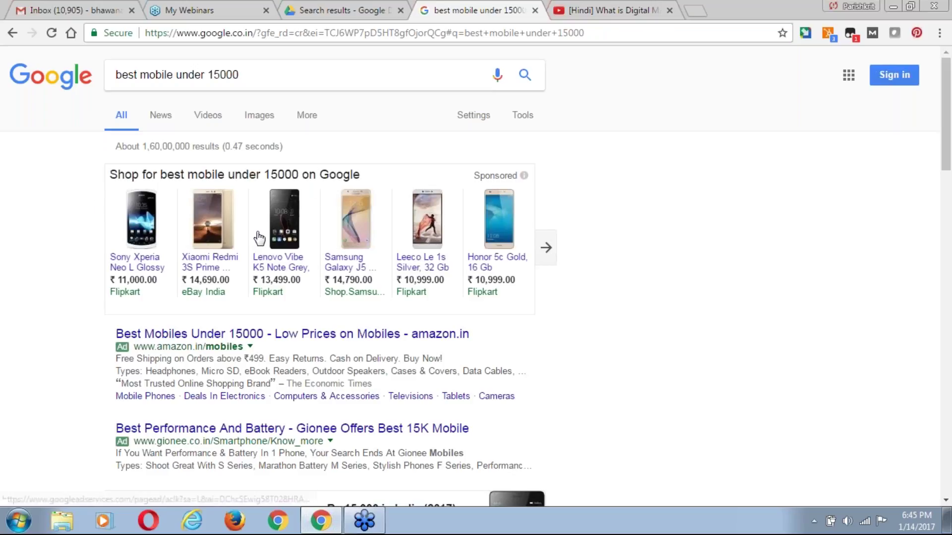
Select and clear page text, then return to the YouTube digital marketing video tab.
mouse_move(258, 232)
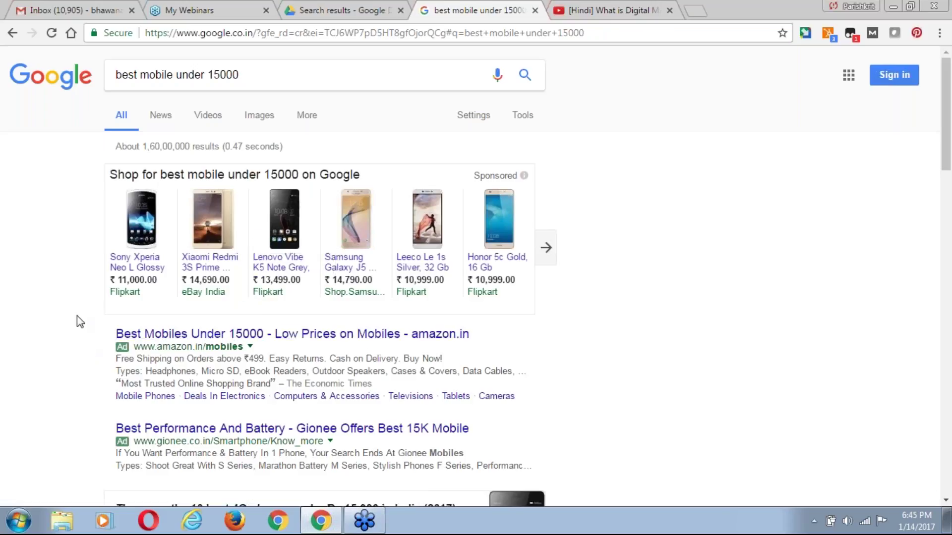
drag(113, 334, 34, 275)
click(34, 275)
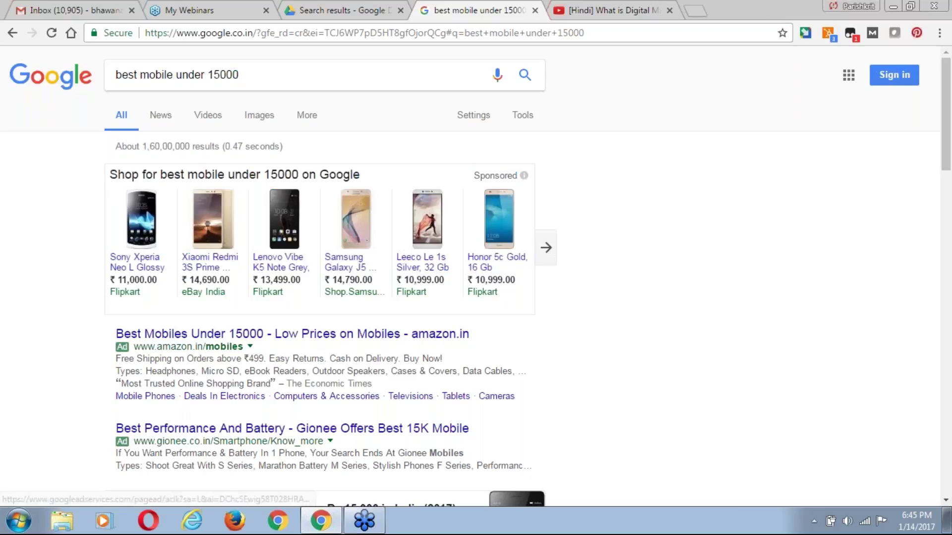
click(585, 13)
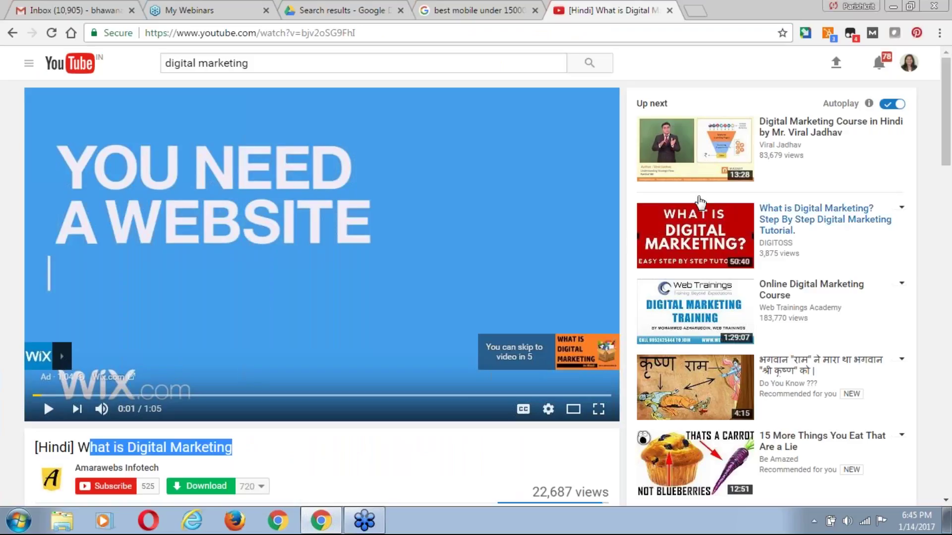
Select the 'digital marketing' text in the YouTube search box and open a new blank tab.
drag(278, 58, 162, 63)
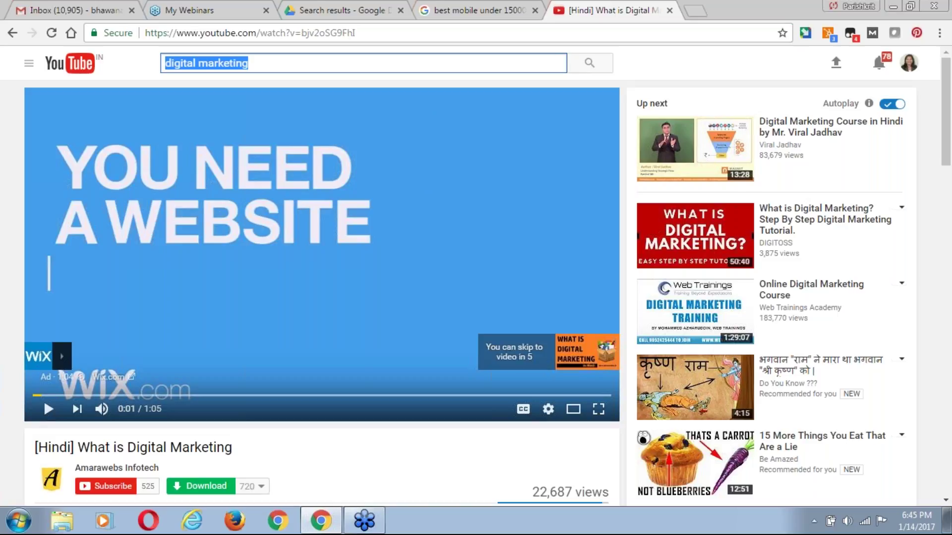
click(695, 10)
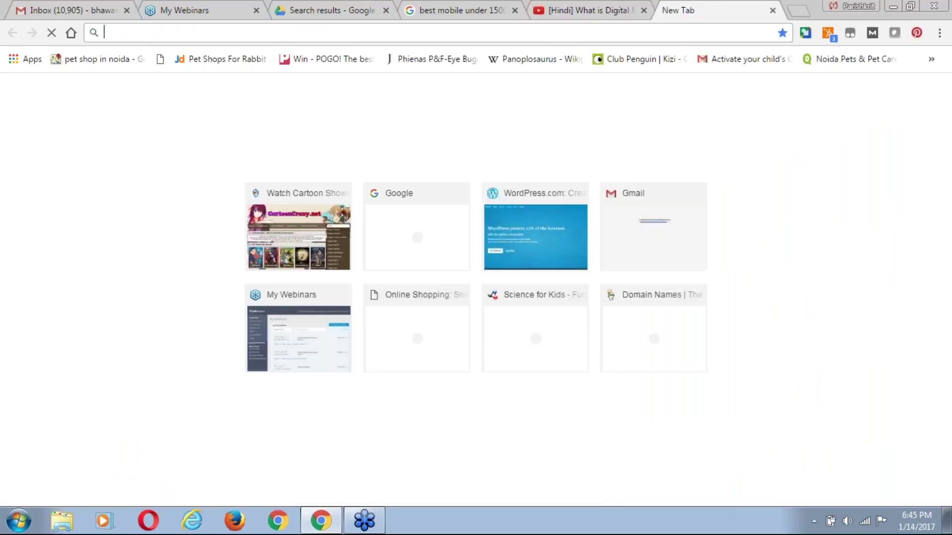
Load digitalmarketingc.com from the 'dig' suggestion, scroll it, then return to the 'best mobile under 15000' results.
text(dig)
key(Down)
key(Up)
key(Return)
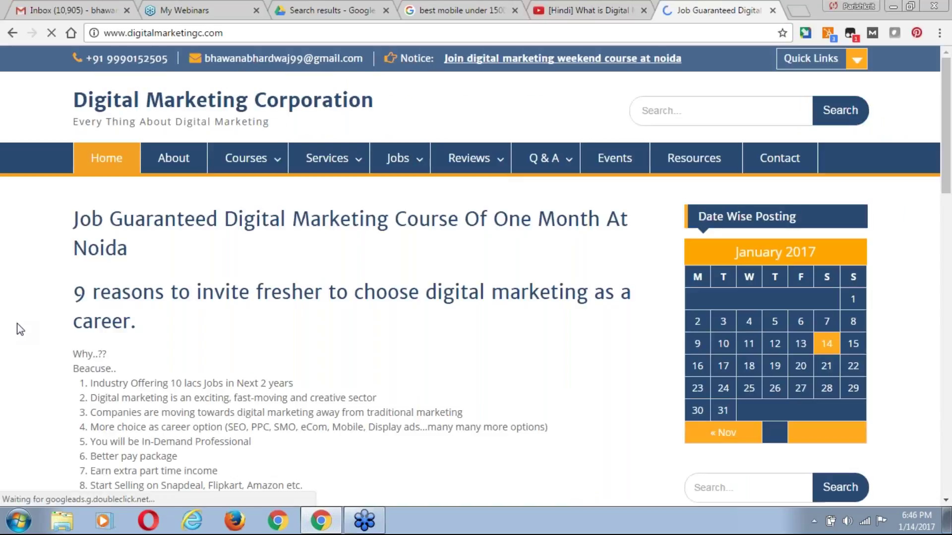
scroll(20, 329, down, 1)
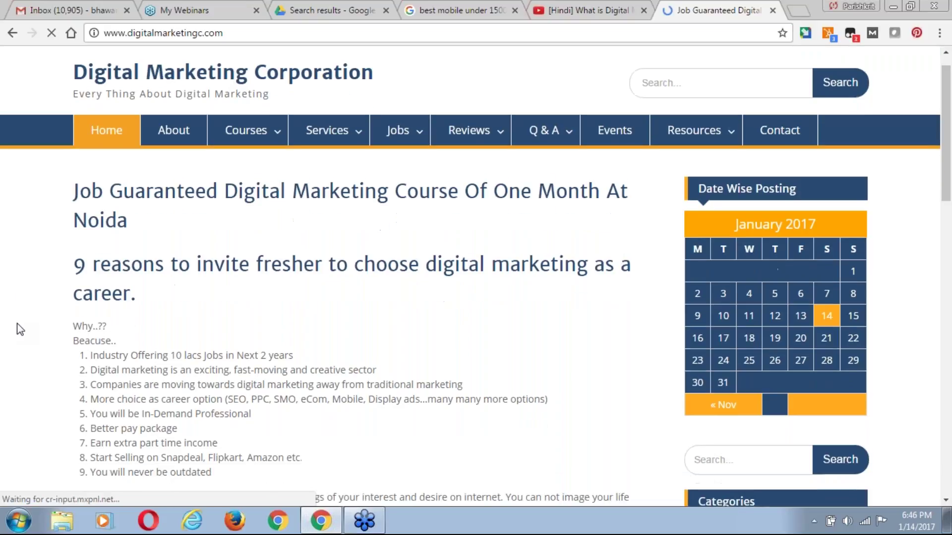
scroll(20, 329, down, 3)
scroll(19, 329, down, 4)
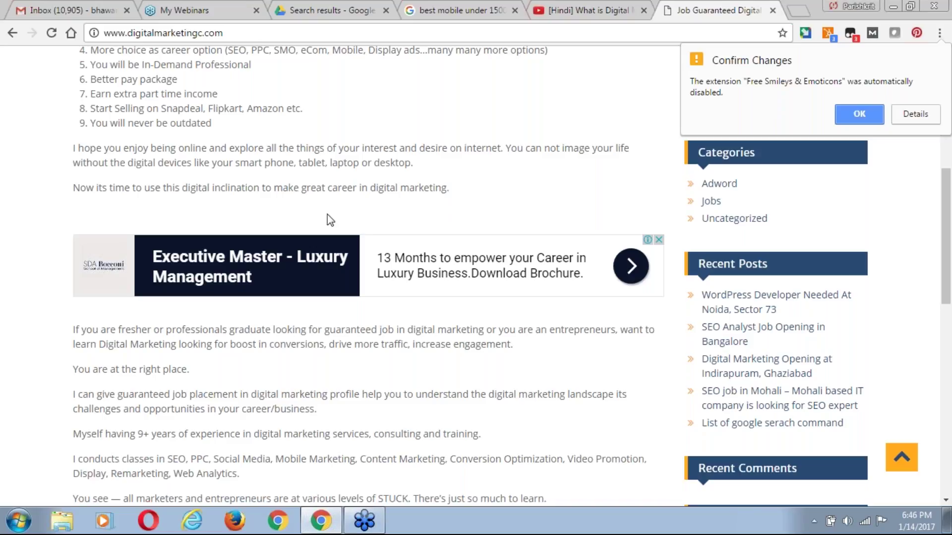
click(472, 12)
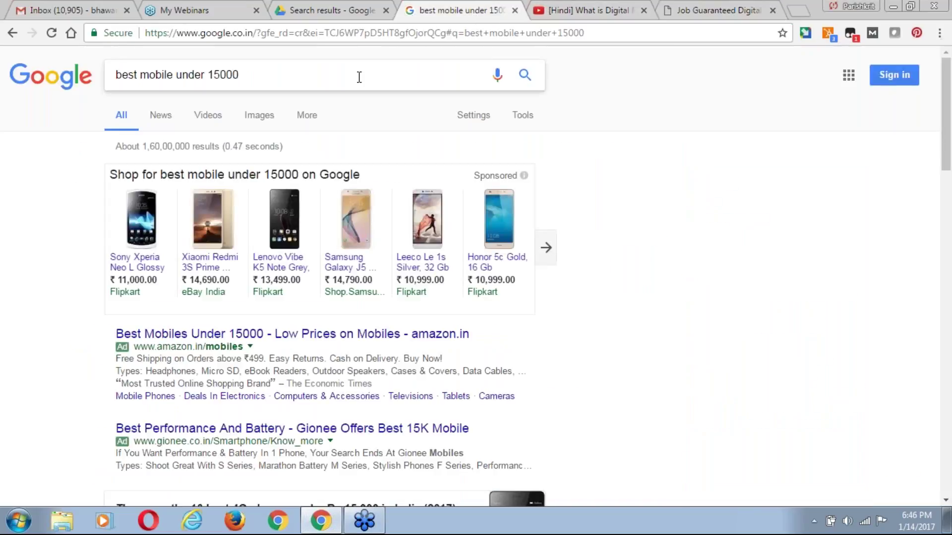
click(359, 76)
click(578, 14)
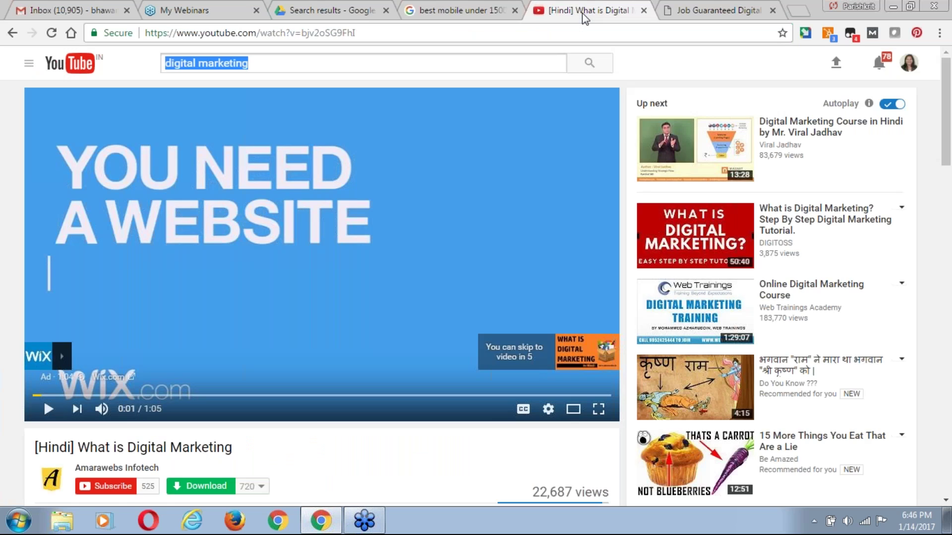
click(711, 15)
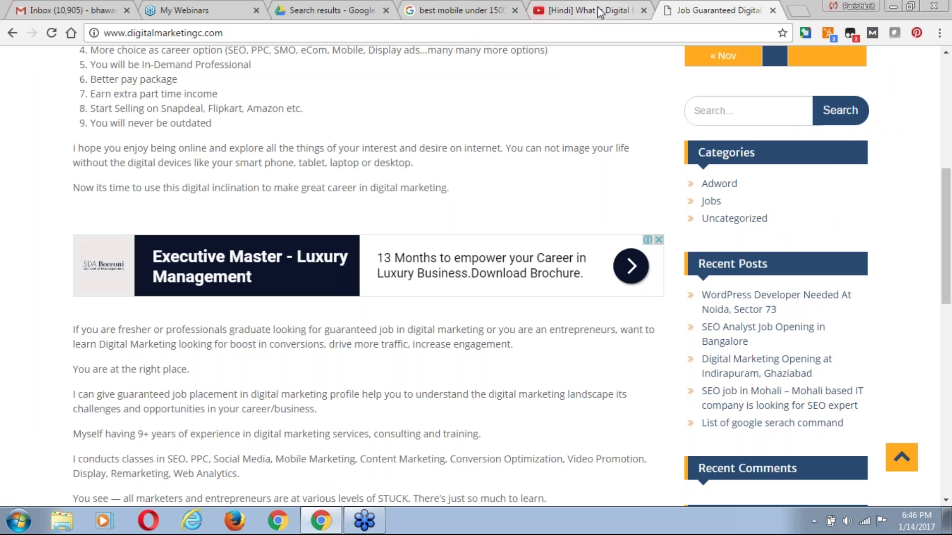
click(597, 13)
click(449, 15)
click(567, 15)
click(476, 13)
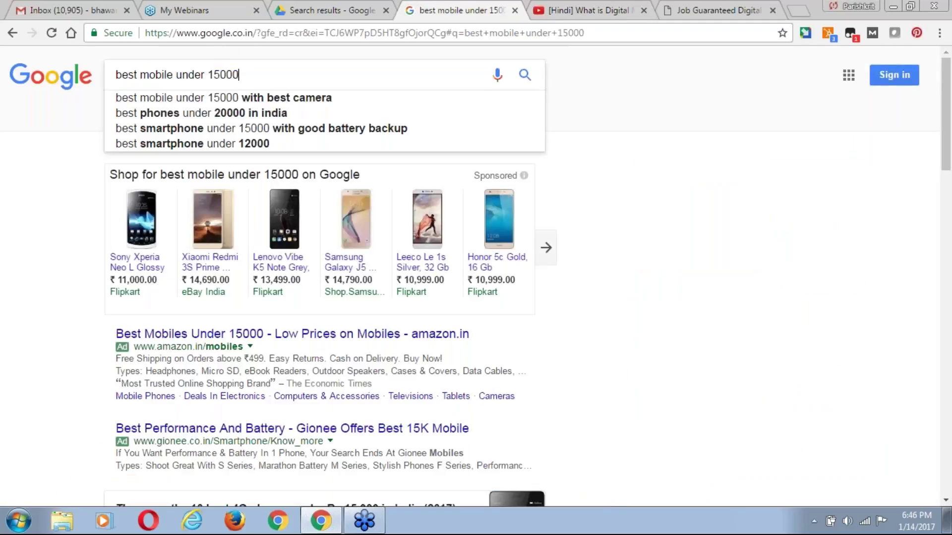
click(592, 14)
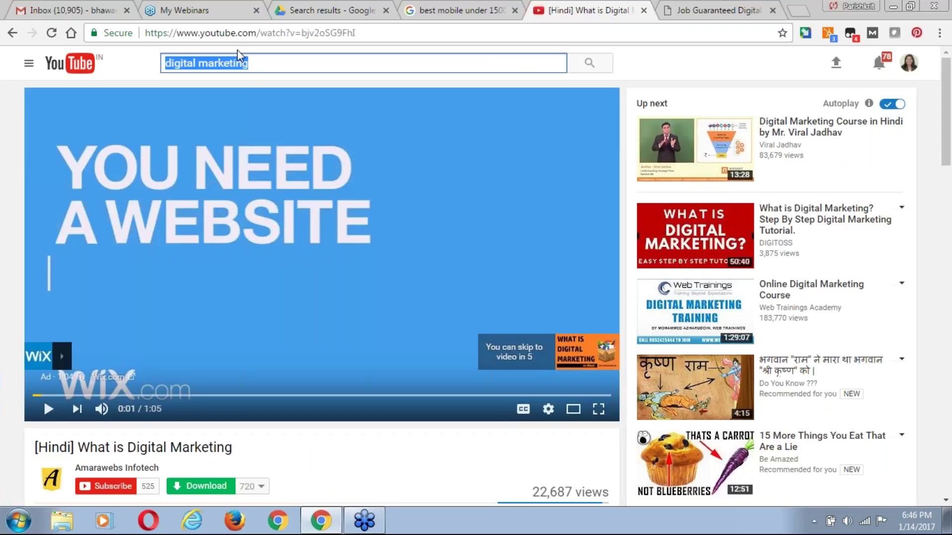
click(707, 9)
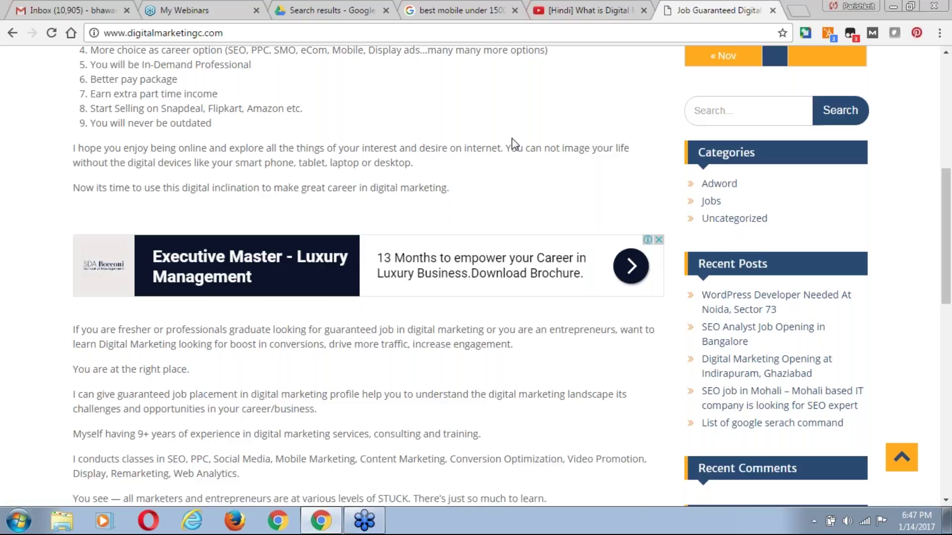
Replace the 'best mobile under 15000' query with a Google search for 'google adword'.
click(466, 10)
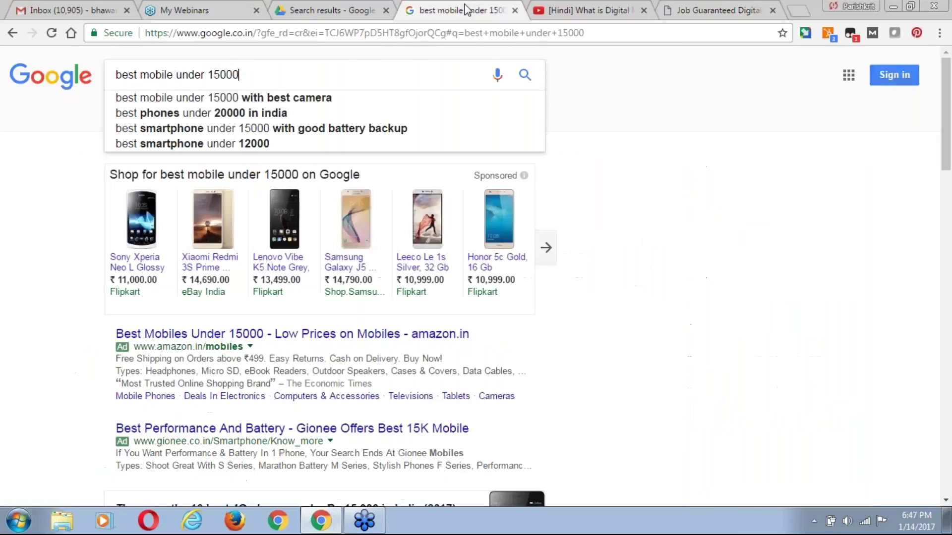
triple_click(280, 82)
text(g)
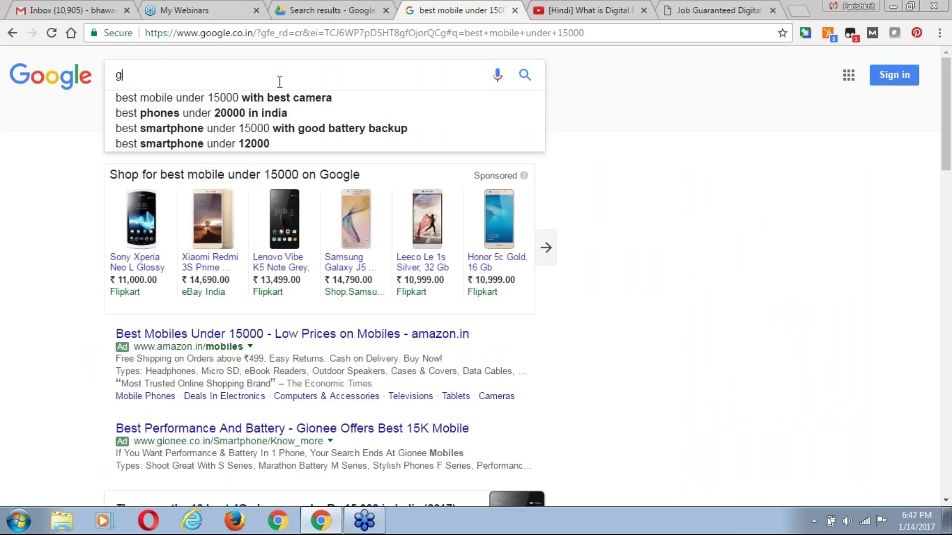
text(oogle adword)
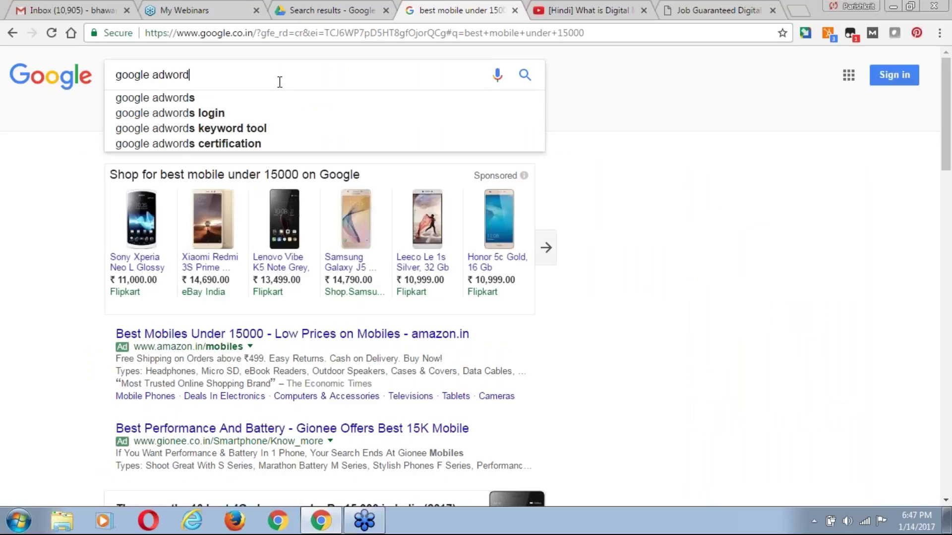
text(s)
key(BackSpace)
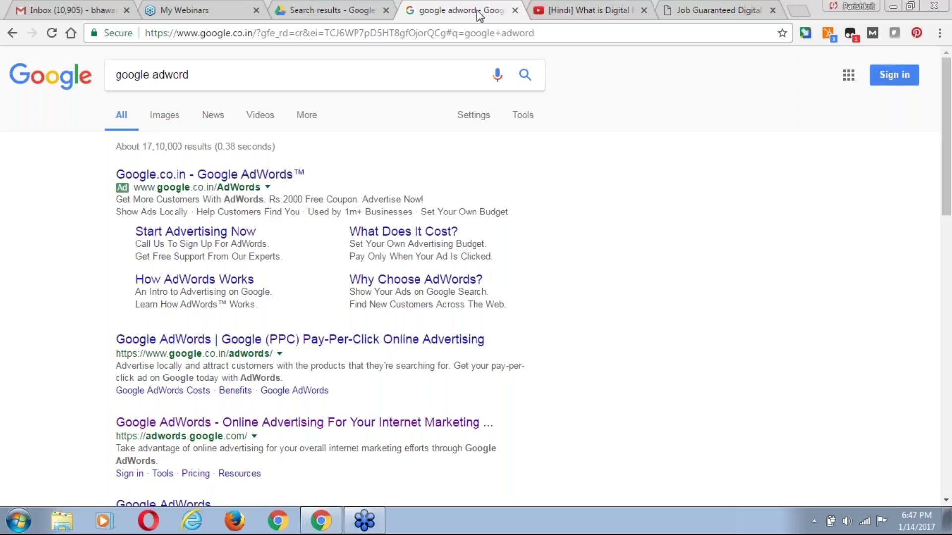
Leave the Week 3 Day 1.pptx preview and search Google Drive for 'dmjobsnoida'.
click(340, 15)
click(13, 32)
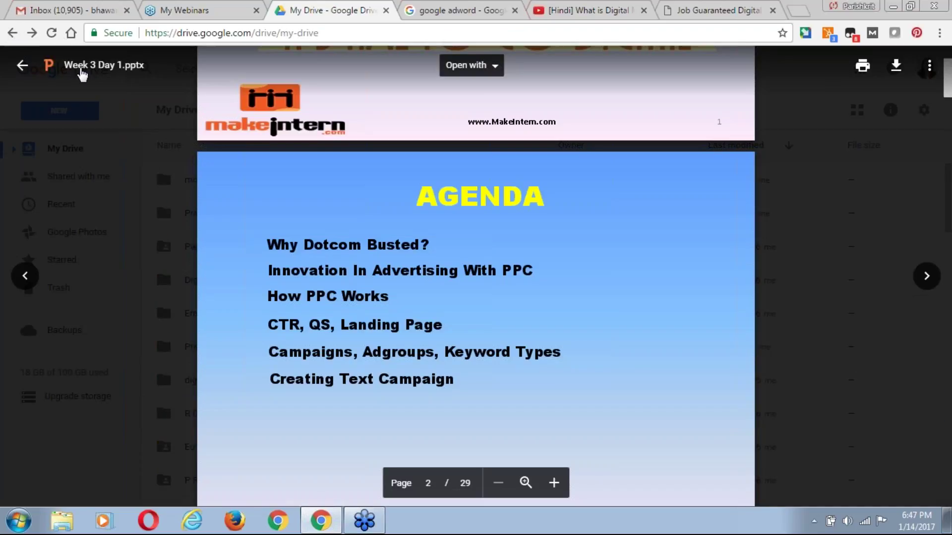
click(27, 68)
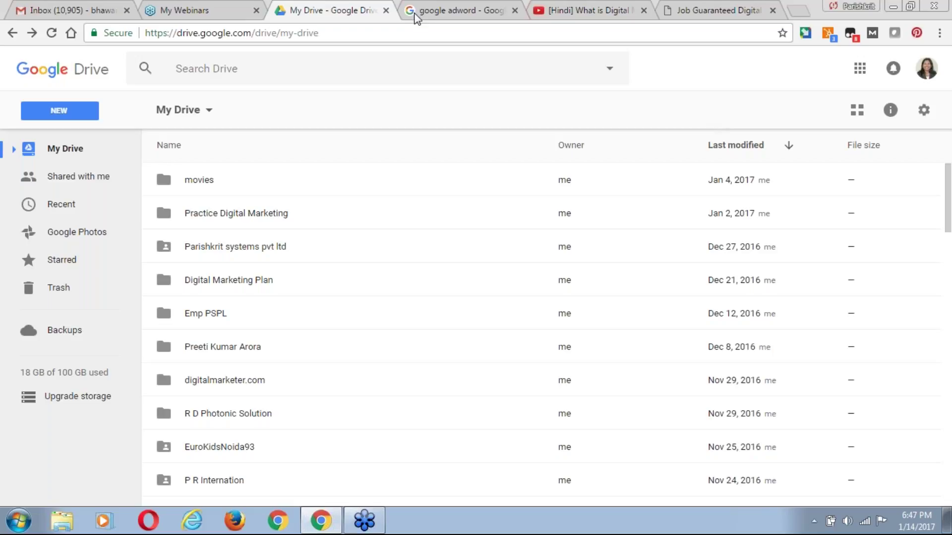
click(401, 60)
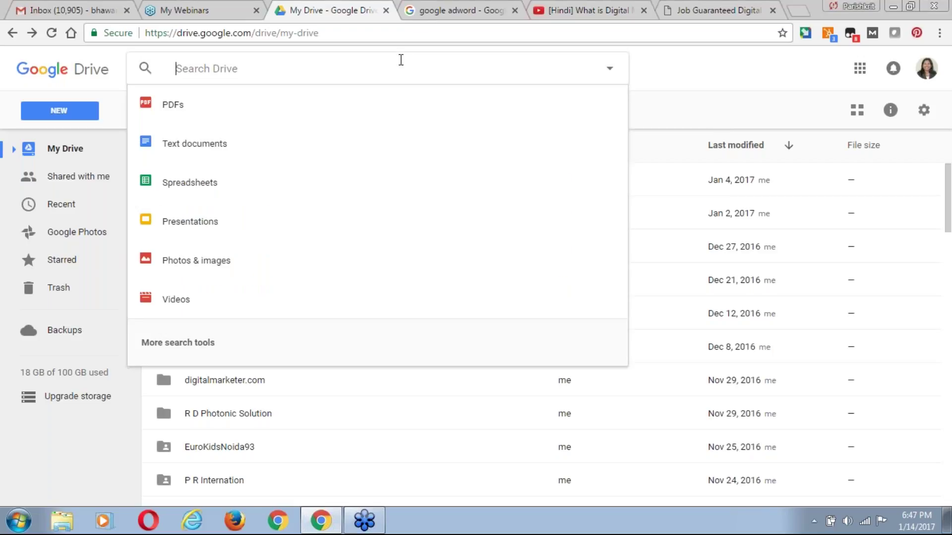
text(dm)
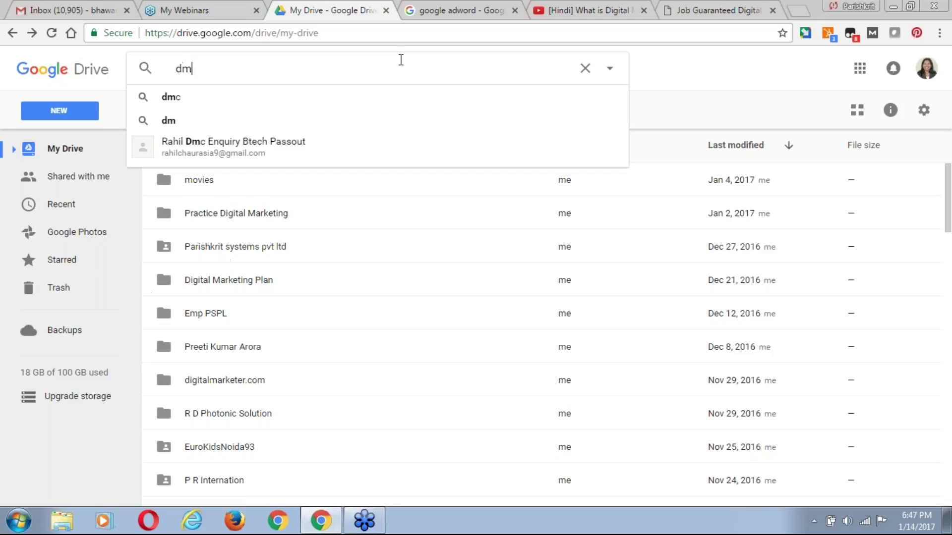
text(jobs)
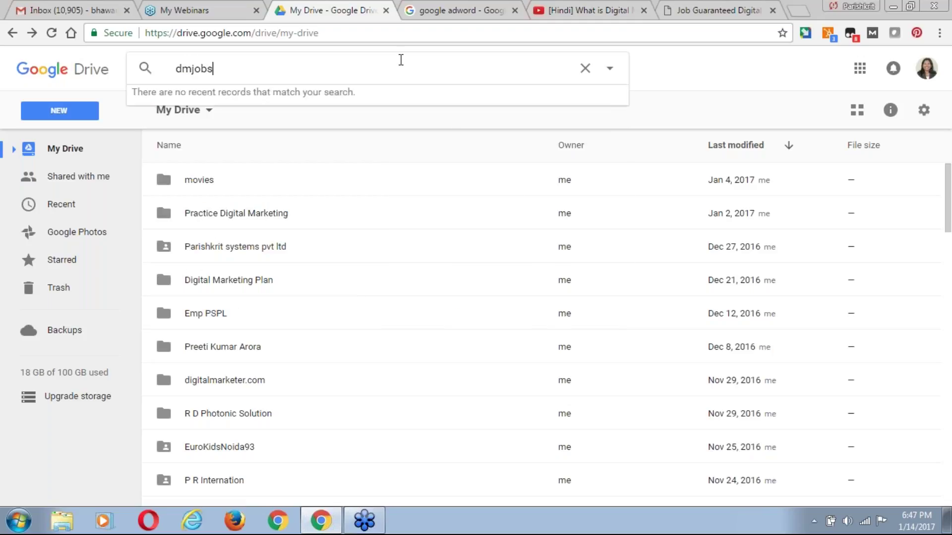
text(noida)
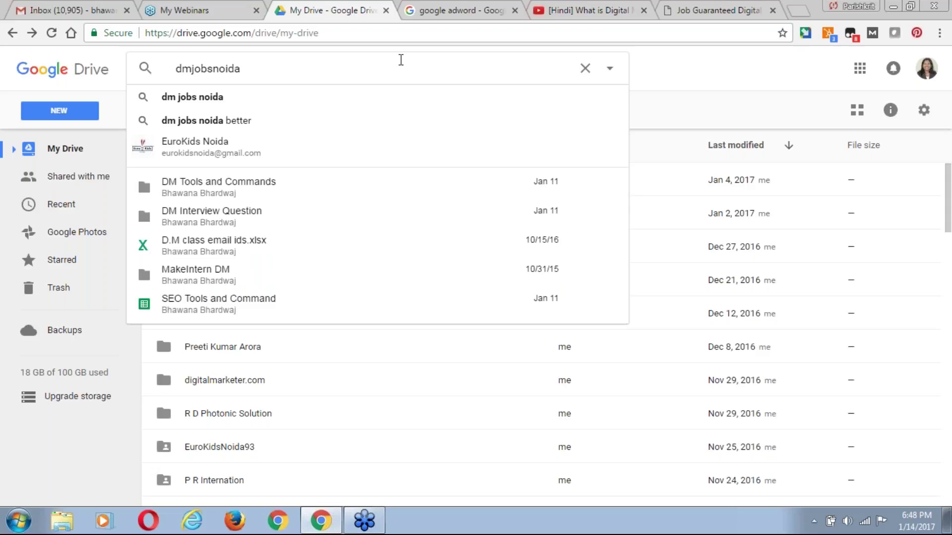
key(Return)
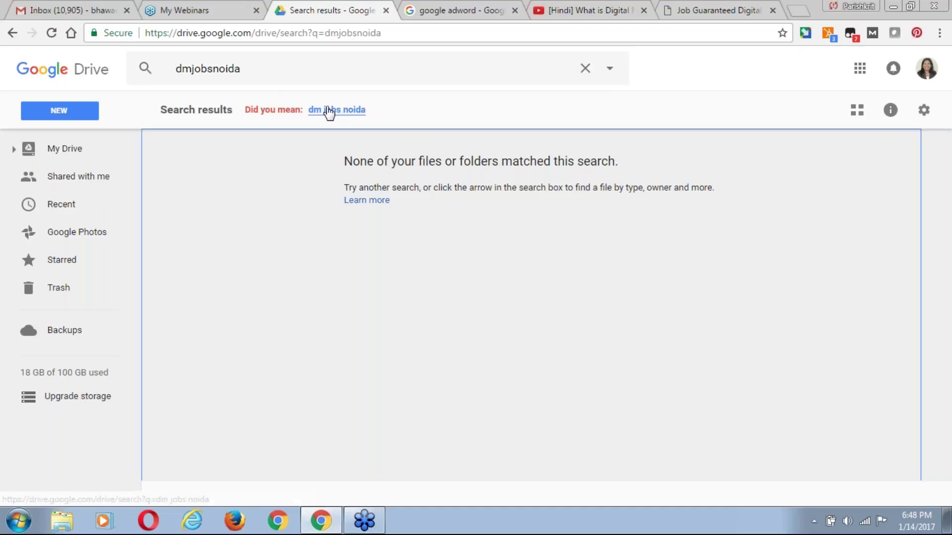
click(74, 10)
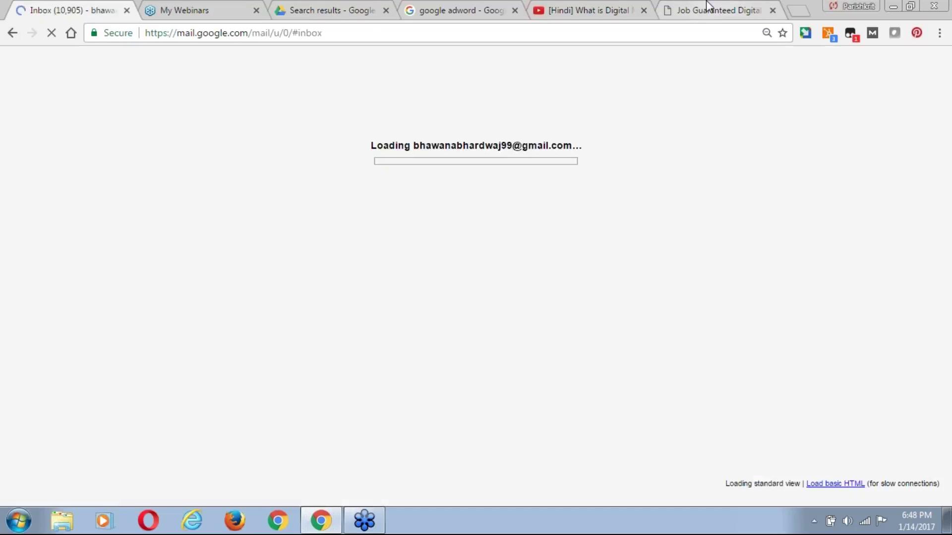
click(709, 9)
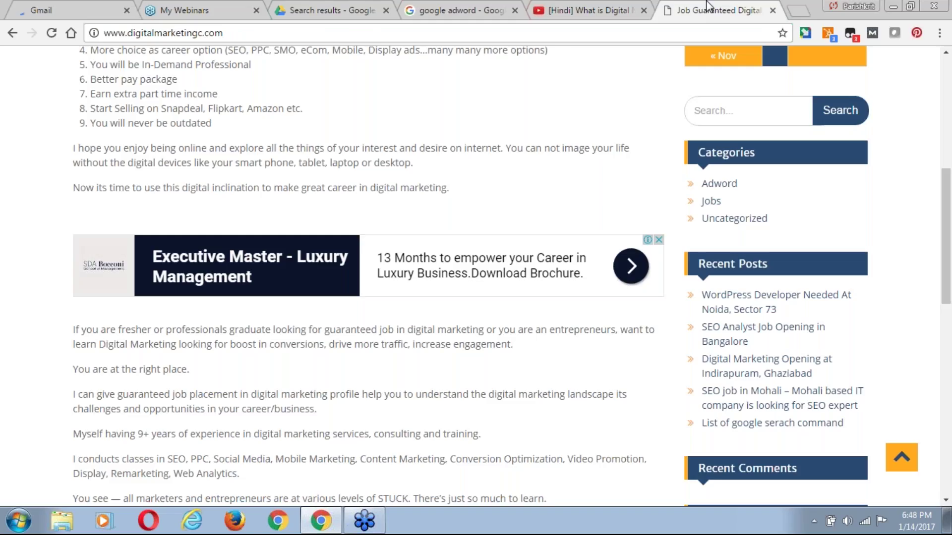
click(470, 8)
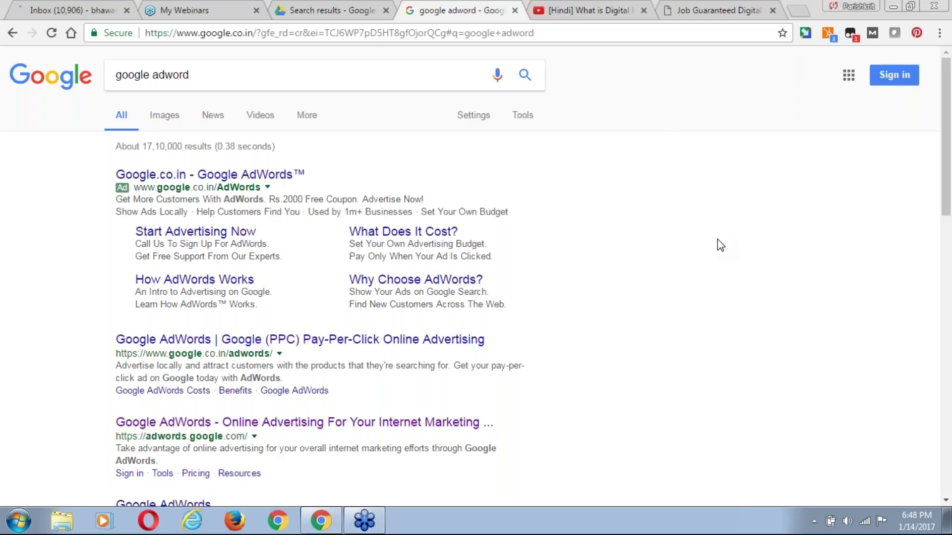
click(80, 7)
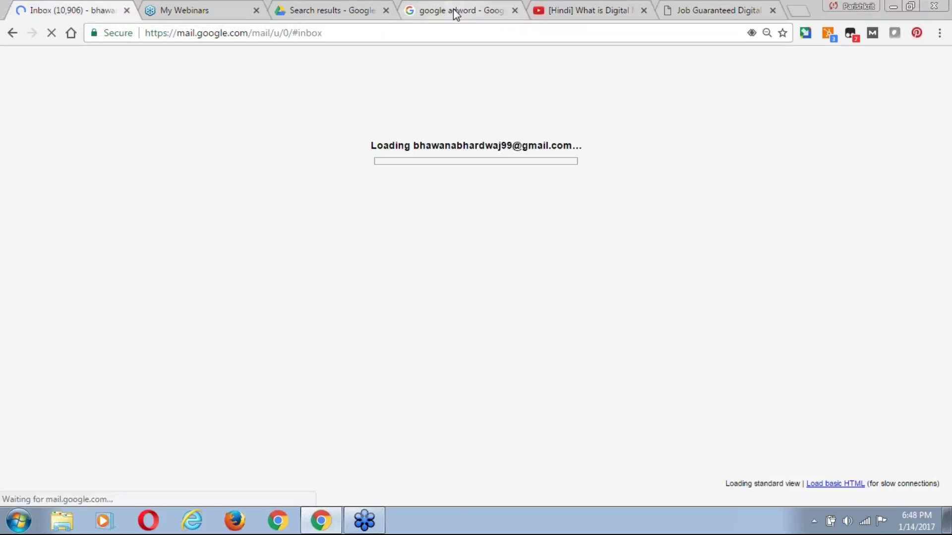
click(454, 8)
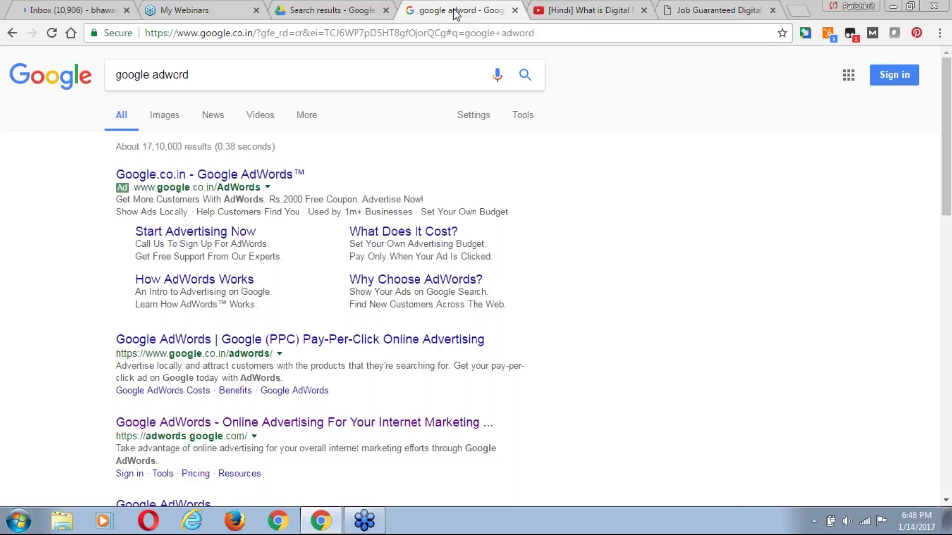
click(325, 11)
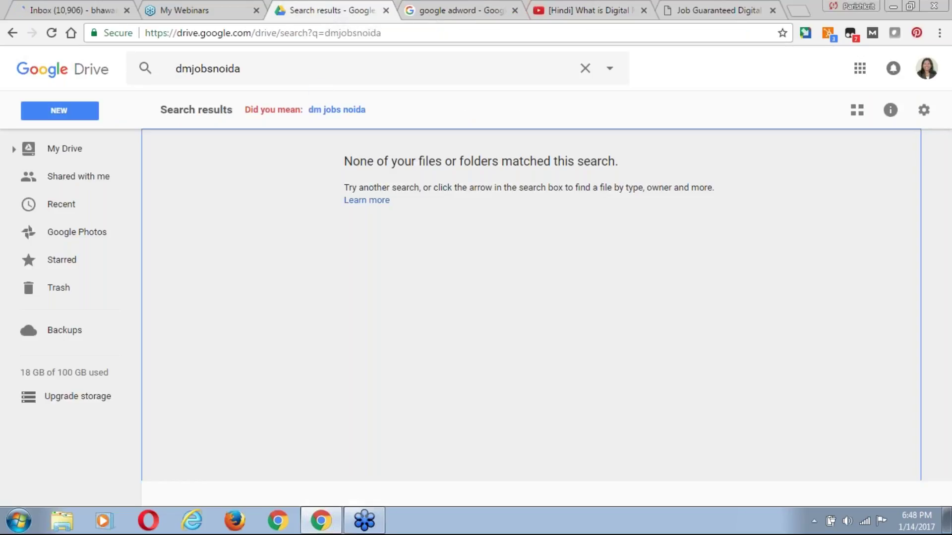
Follow the 'dm jobs noida' suggestion and open the Jan 2 google.csv spreadsheet.
click(327, 110)
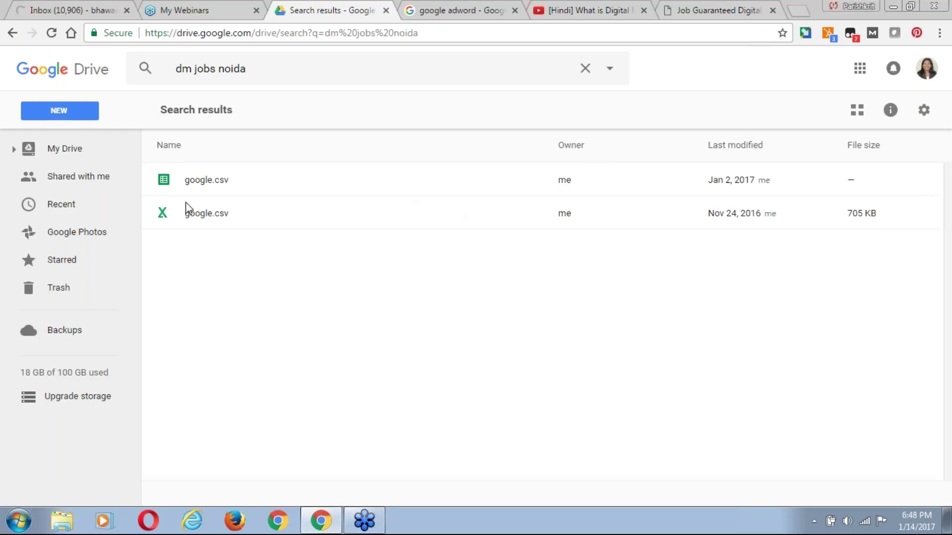
click(210, 180)
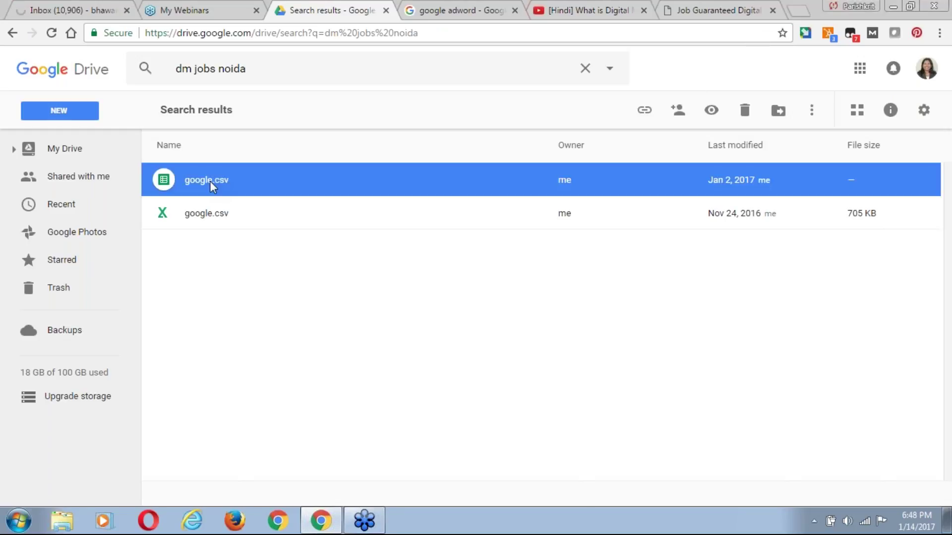
double_click(210, 180)
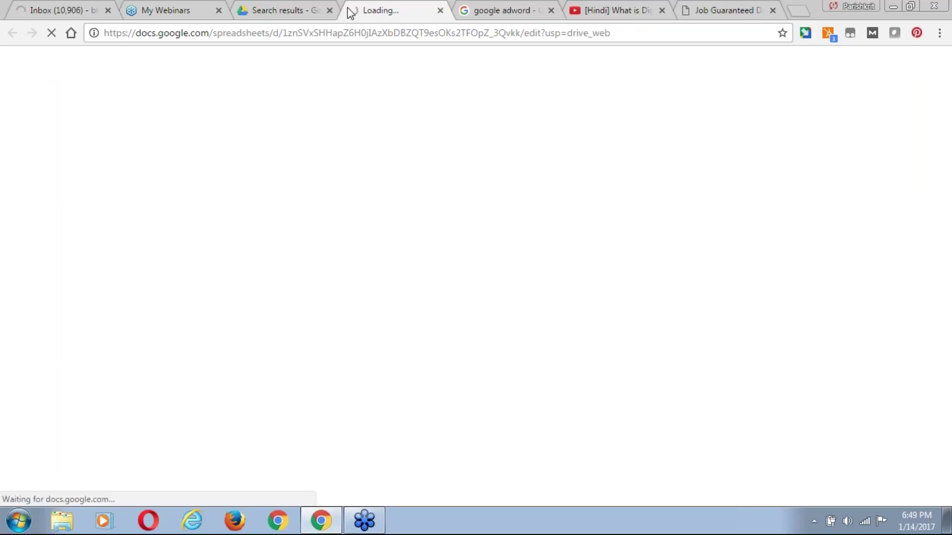
View the google.csv spreadsheet tab, then close it to return to Drive's results.
click(297, 11)
click(385, 10)
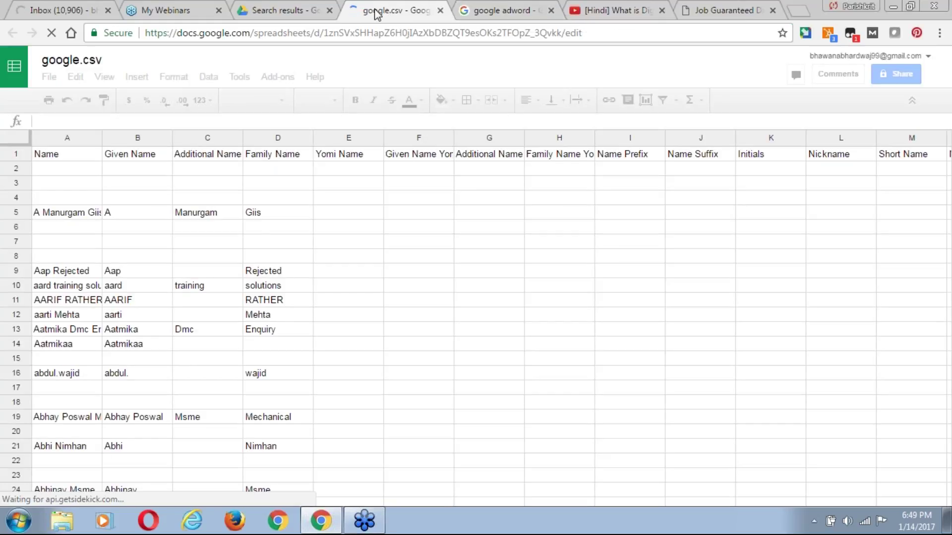
click(440, 10)
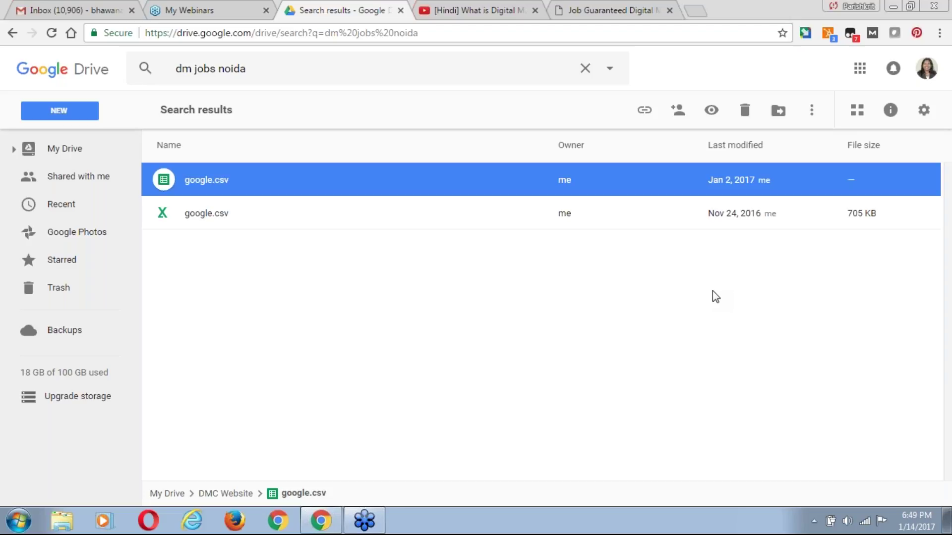
Deselect the google.csv file and search the Gmail inbox for 'dmjobs'.
click(195, 317)
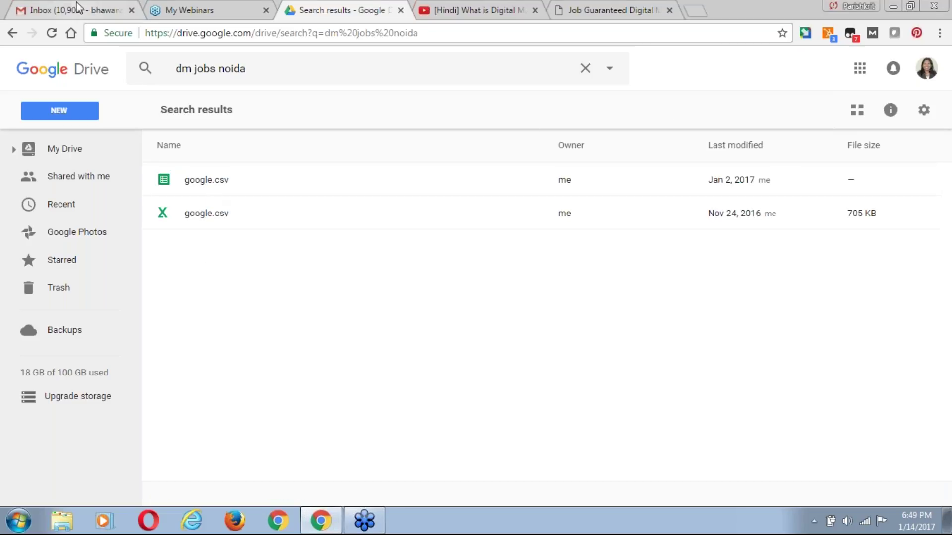
click(78, 10)
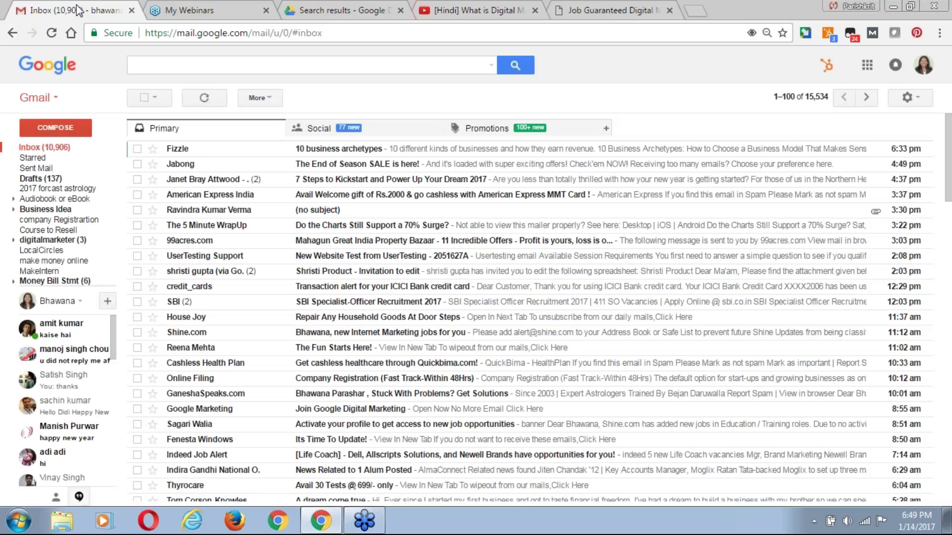
click(215, 63)
text(dm)
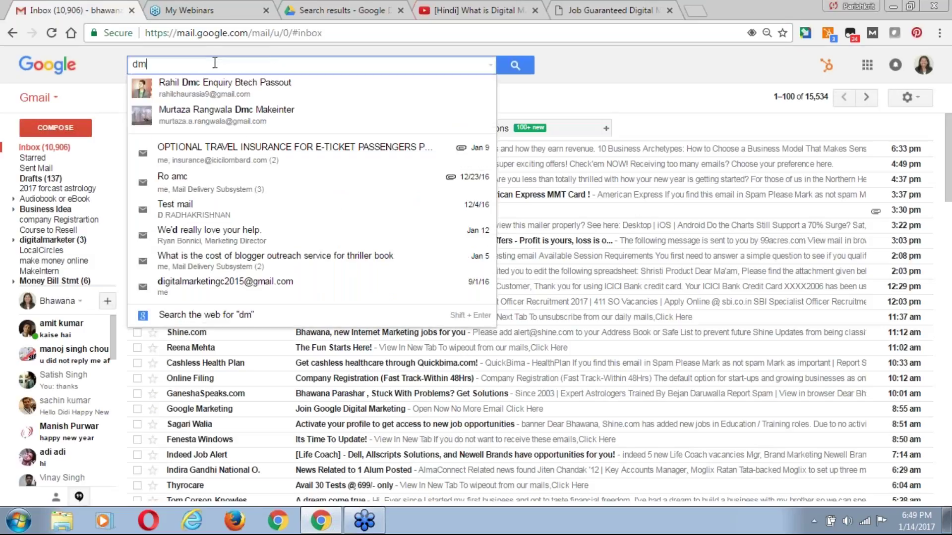
text(jobs)
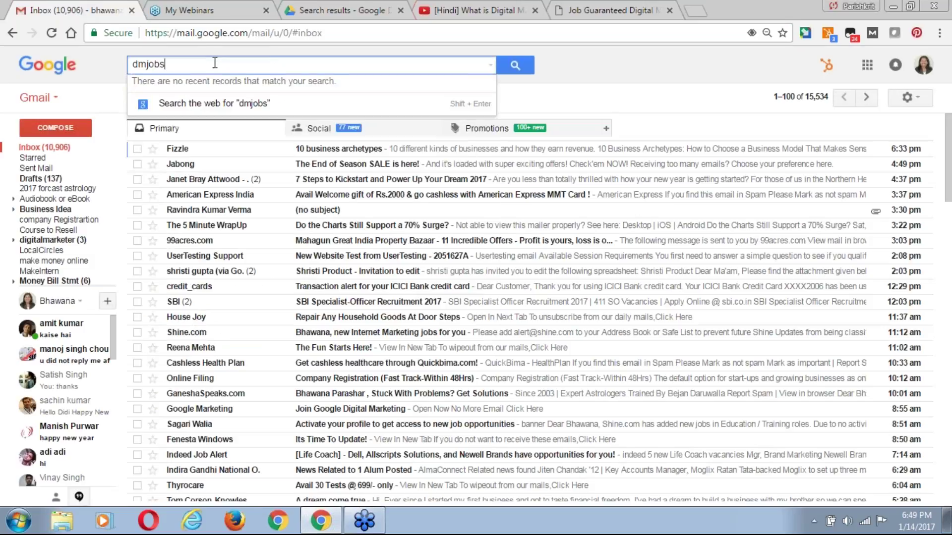
key(Return)
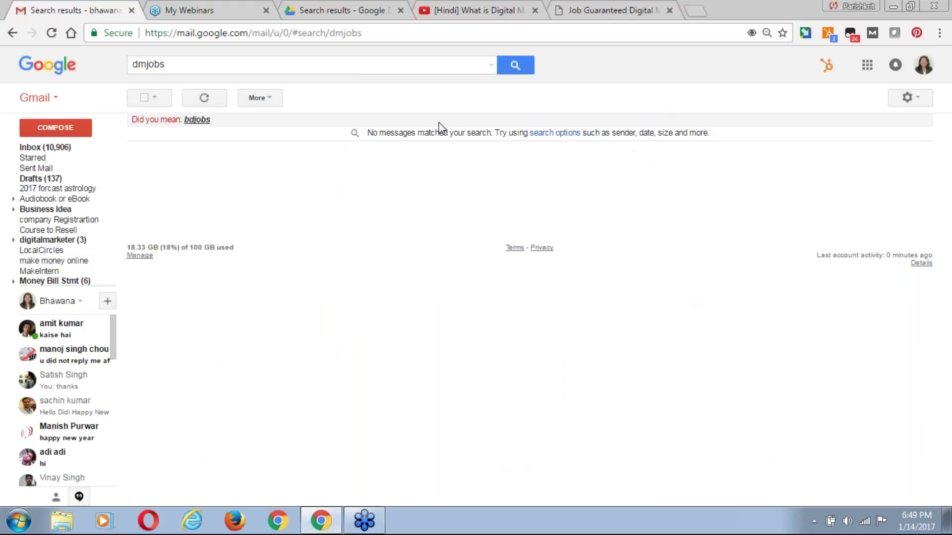
Refine the Gmail search to 'dmjobsnoida' and run it again.
click(269, 70)
key(BackSpace)
text(noida)
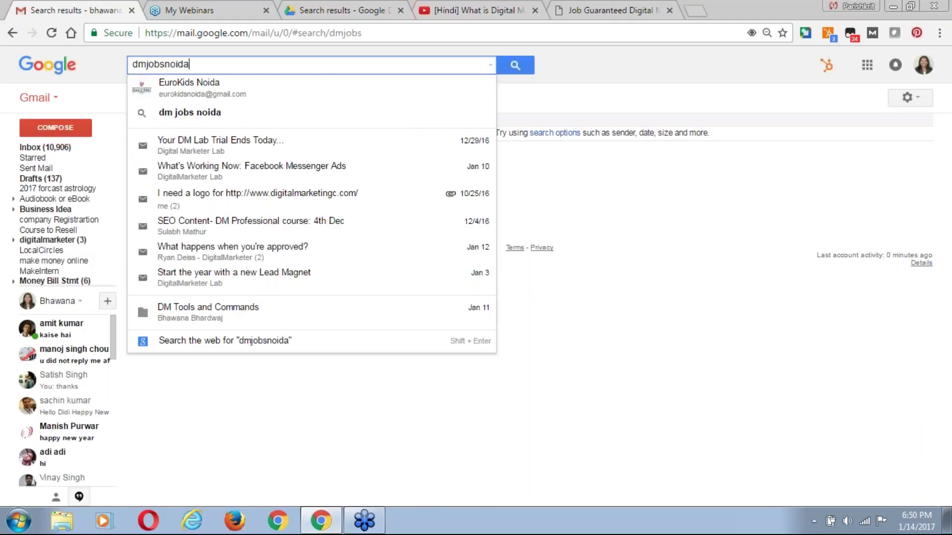
key(Return)
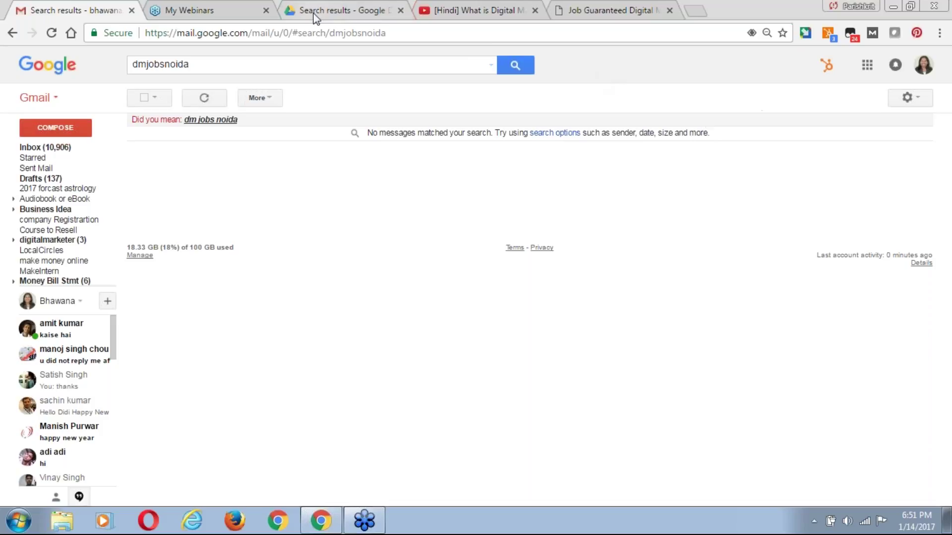
Go back to the 'dmjobsnoida' Drive search and open a new blank tab.
click(338, 11)
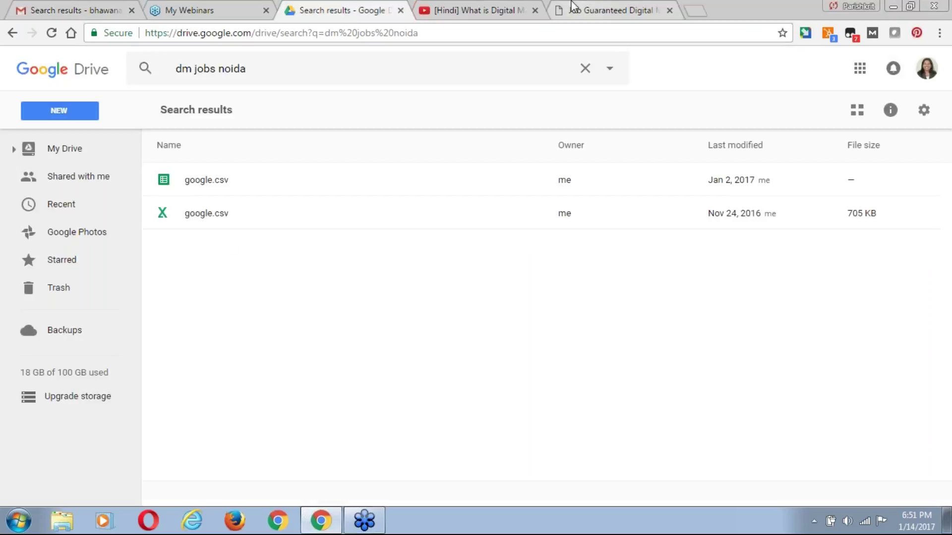
click(13, 33)
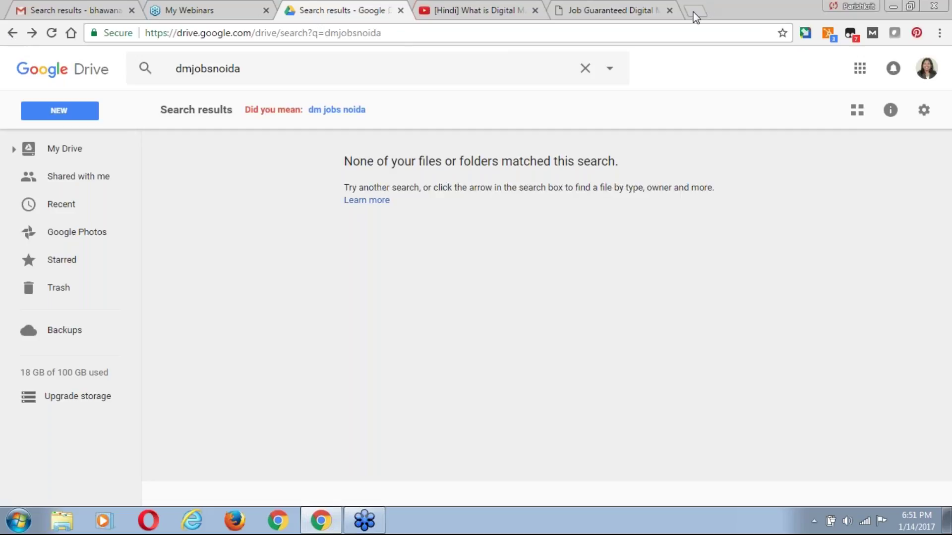
click(695, 12)
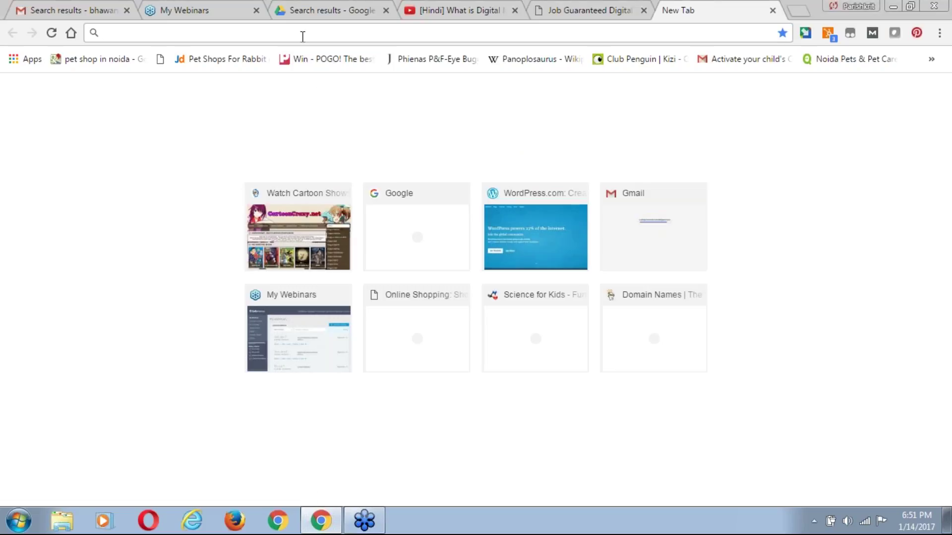
Load the Google homepage in the new tab, then return to the Drive search box.
text(g)
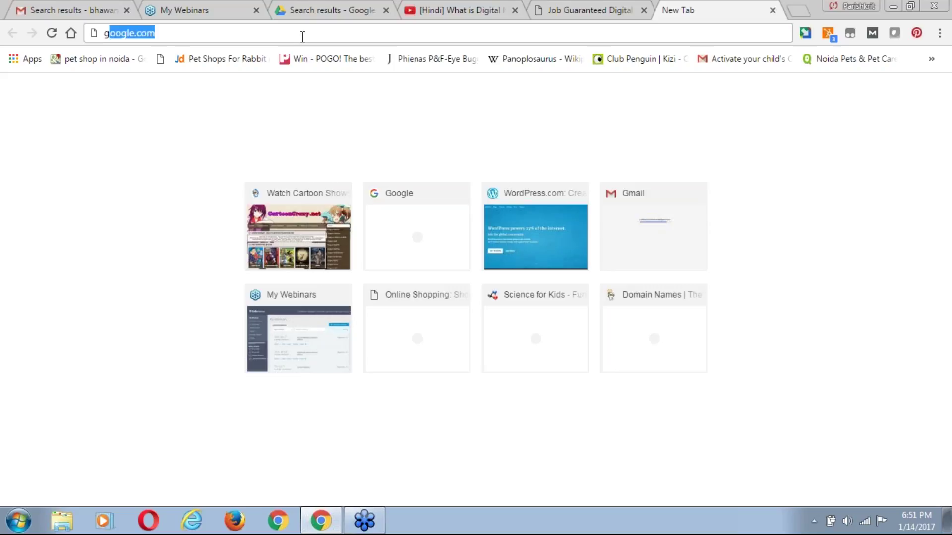
text(o)
key(Return)
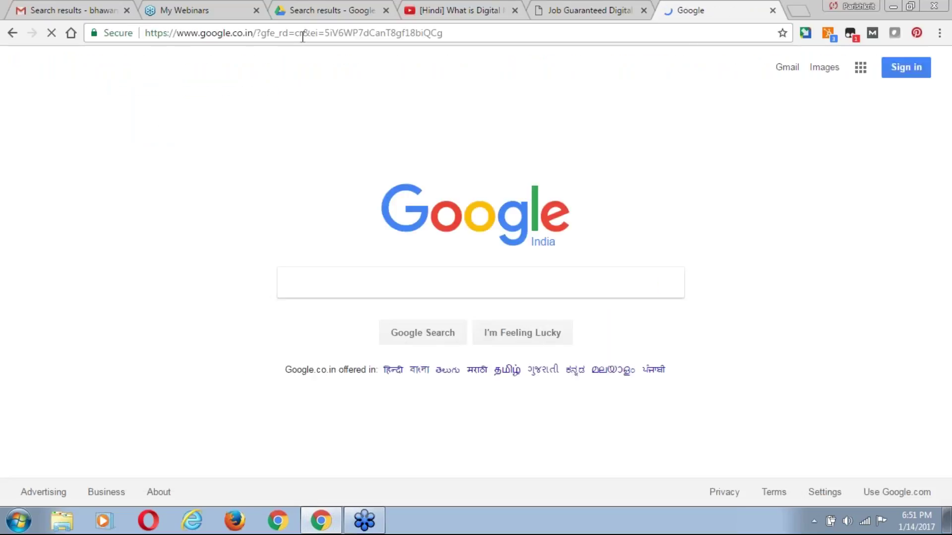
click(314, 10)
click(262, 70)
Search Drive for 'cantle', open the Cantle.in Login SEO Social sheet, then show the Google tab.
key(ctrl+a)
text(cantle)
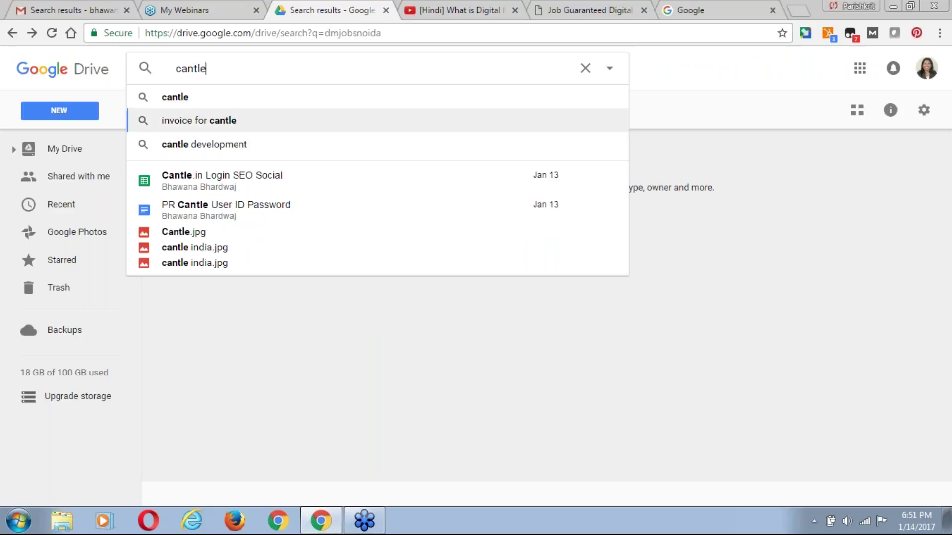
click(231, 184)
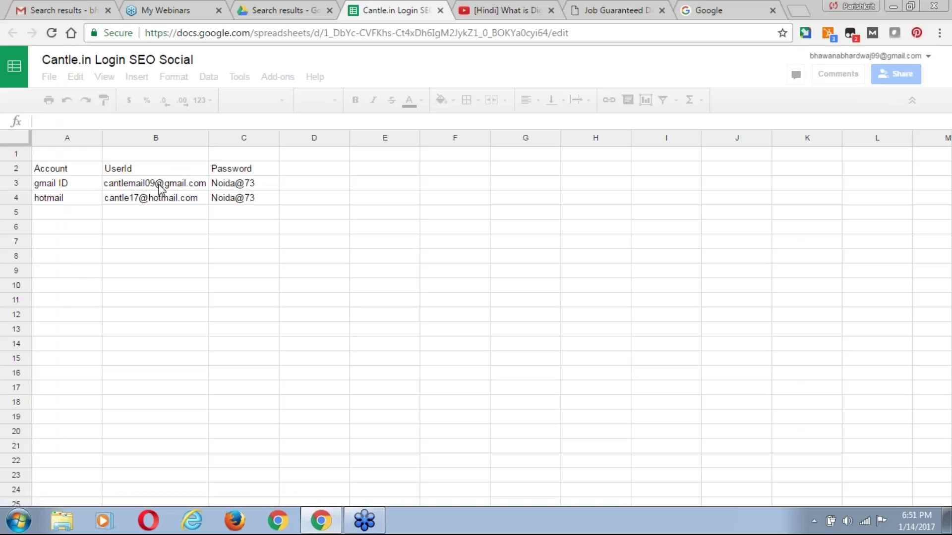
click(718, 14)
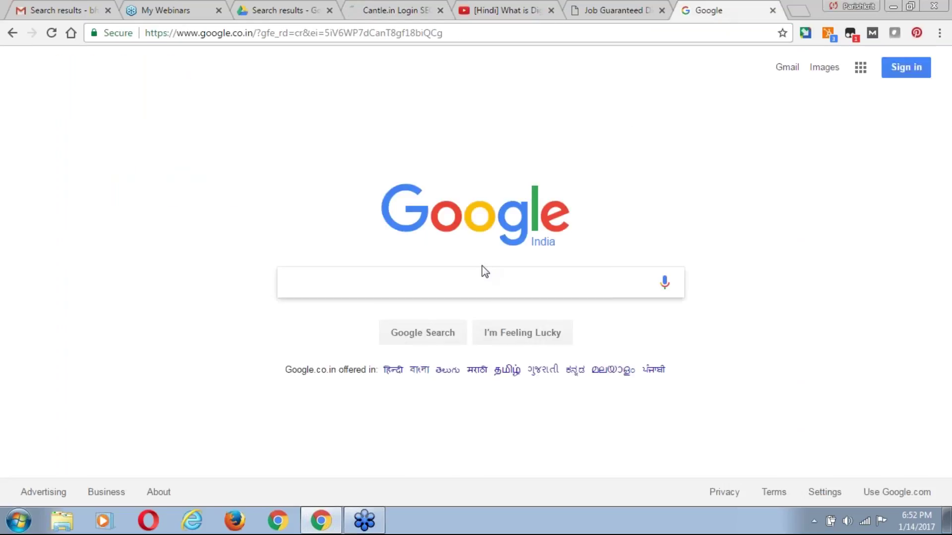
Search Google for 'google adwords' and open the official 'Google AdWords | Google (PPC)' result.
text(googke)
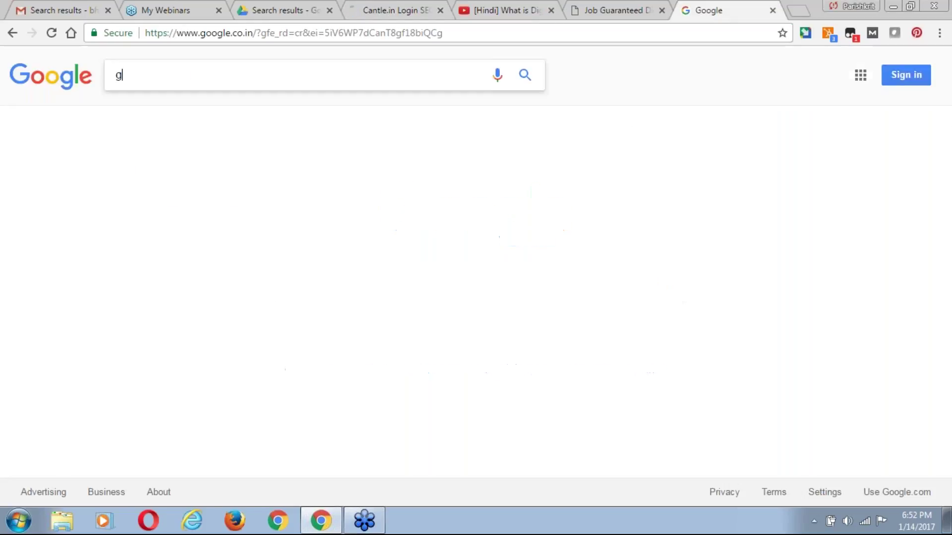
key(BackSpace)
key(BackSpace)
key(BackSpace)
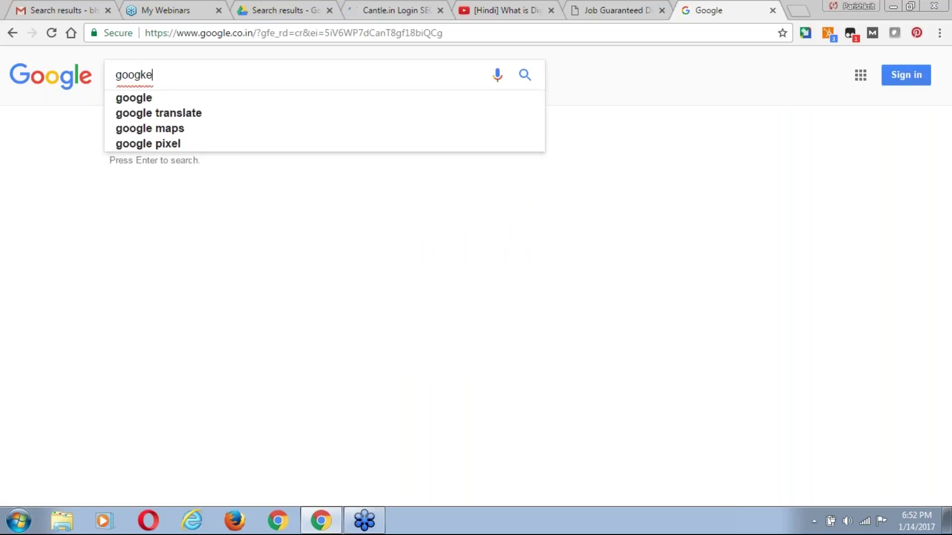
text(le adsense)
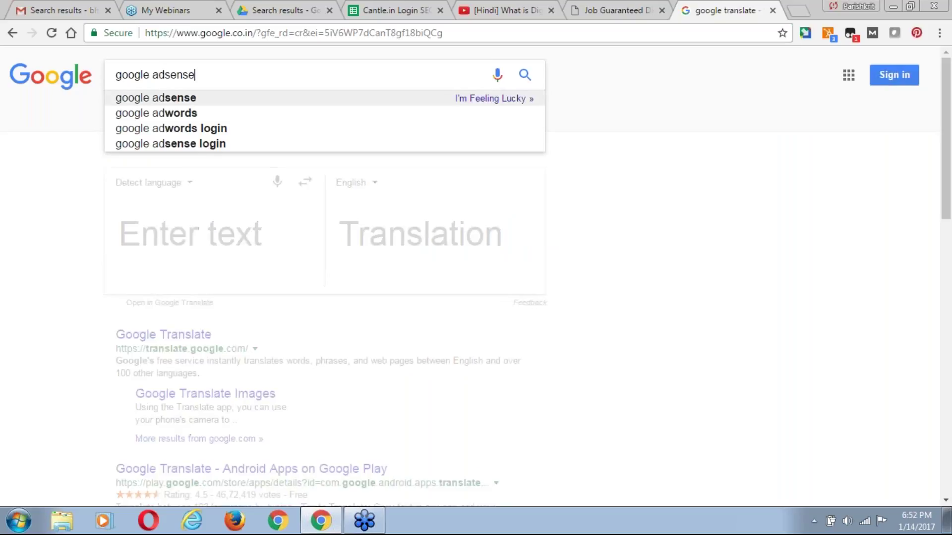
key(Down)
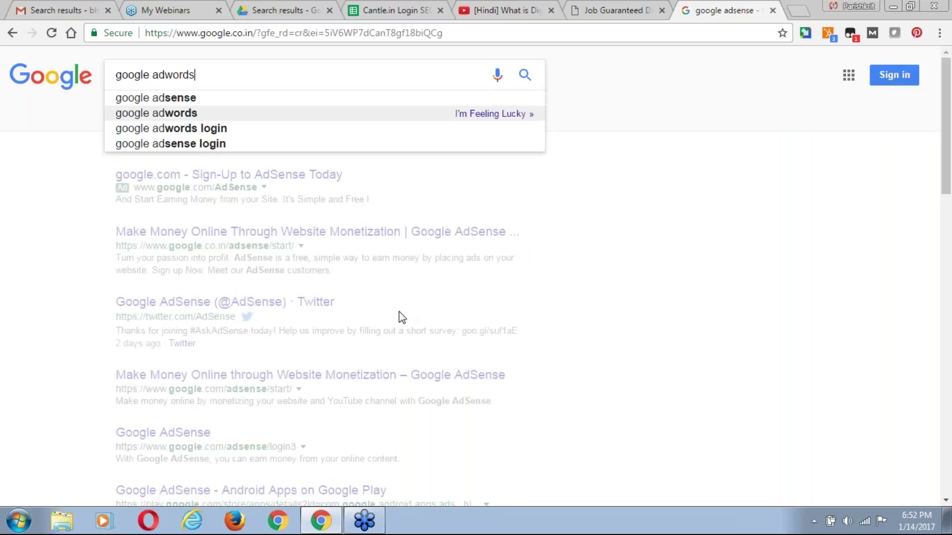
key(Return)
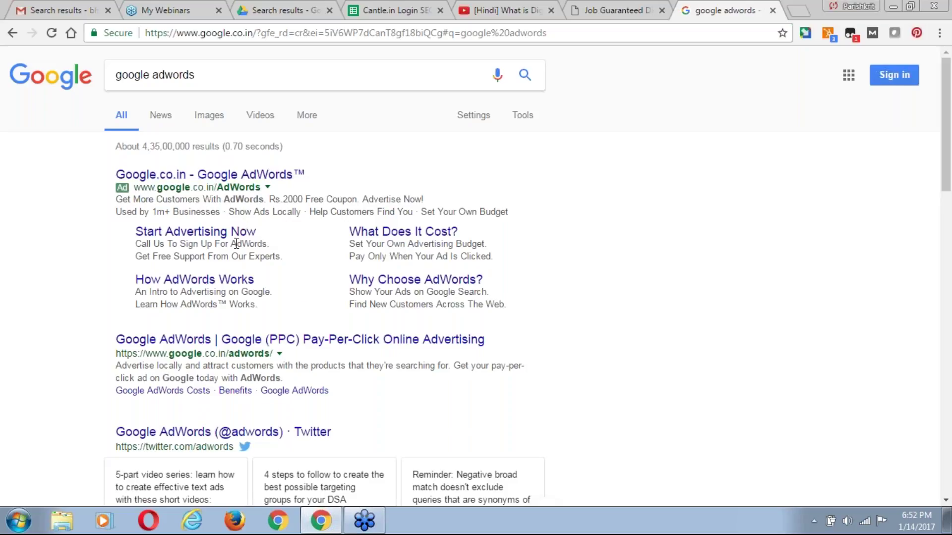
click(278, 340)
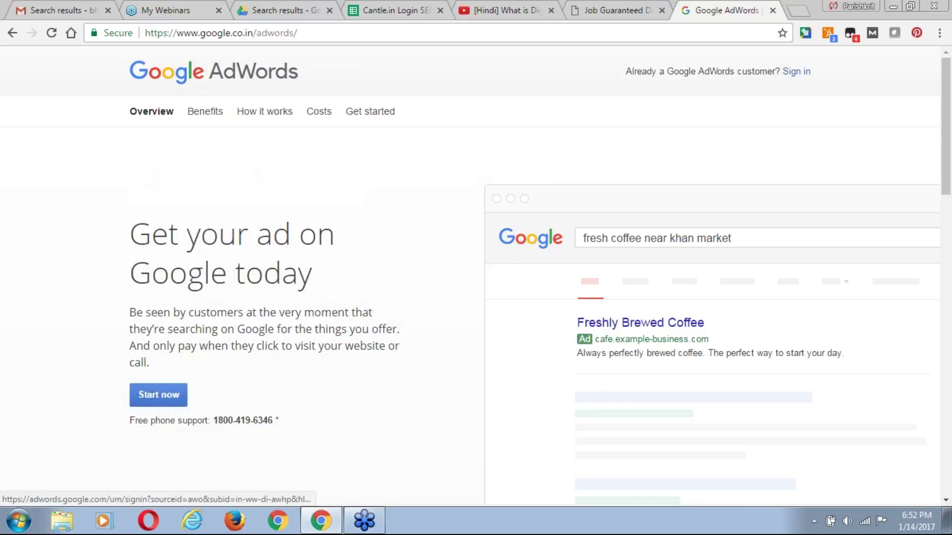
Start advertising with AdWords and open the existing account named 'AdWords account'.
click(169, 399)
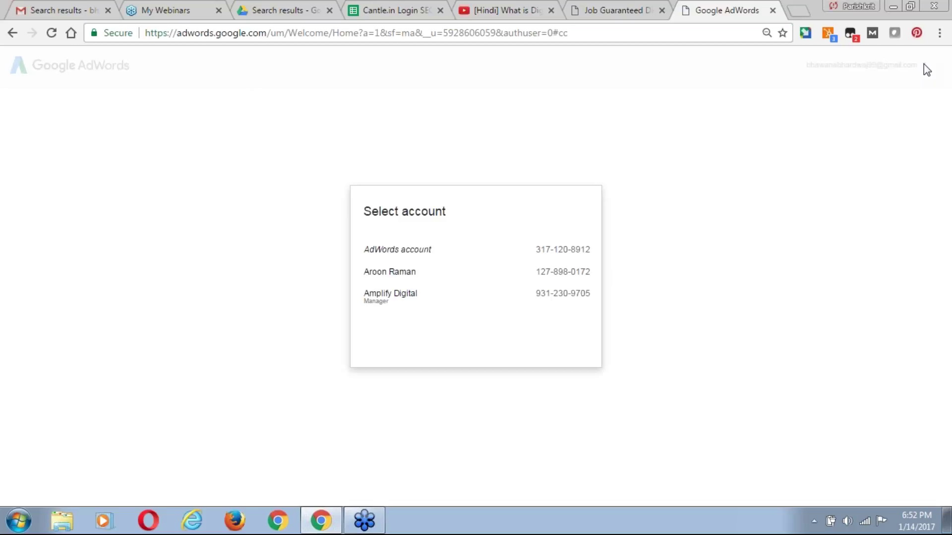
click(549, 256)
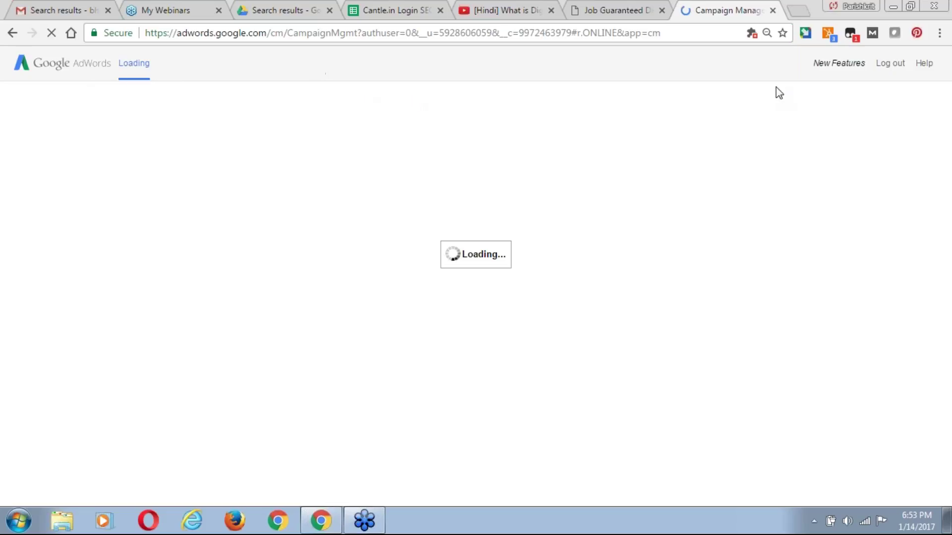
Log out of AdWords and sign the current Google account out from its account card.
click(891, 66)
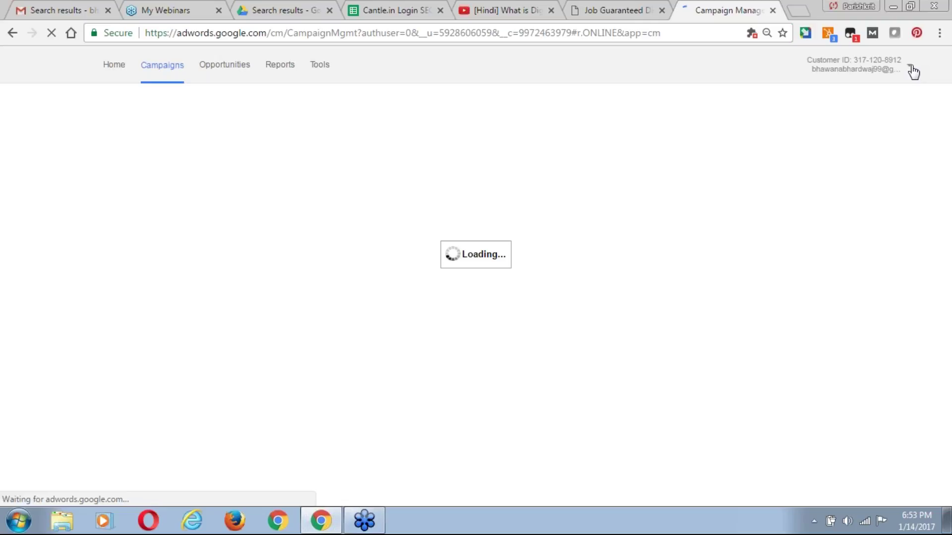
click(911, 69)
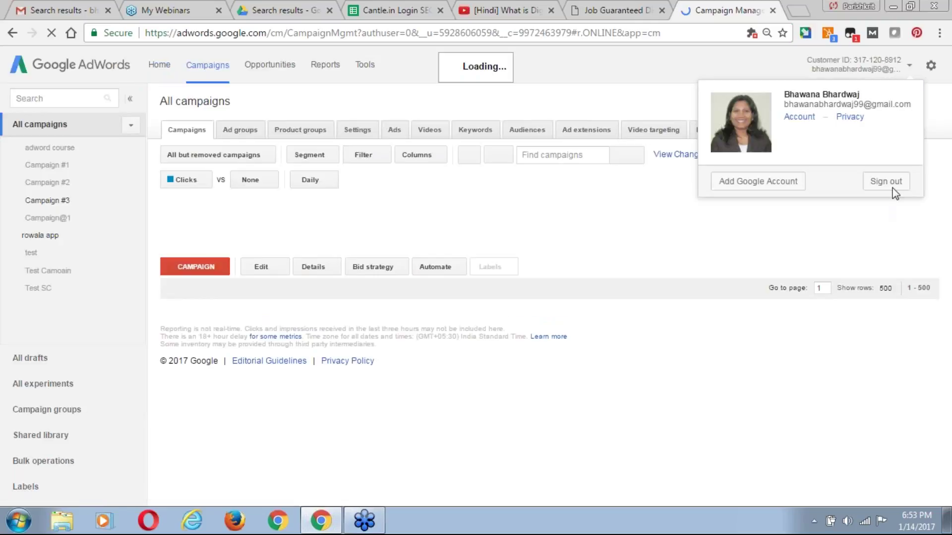
click(891, 182)
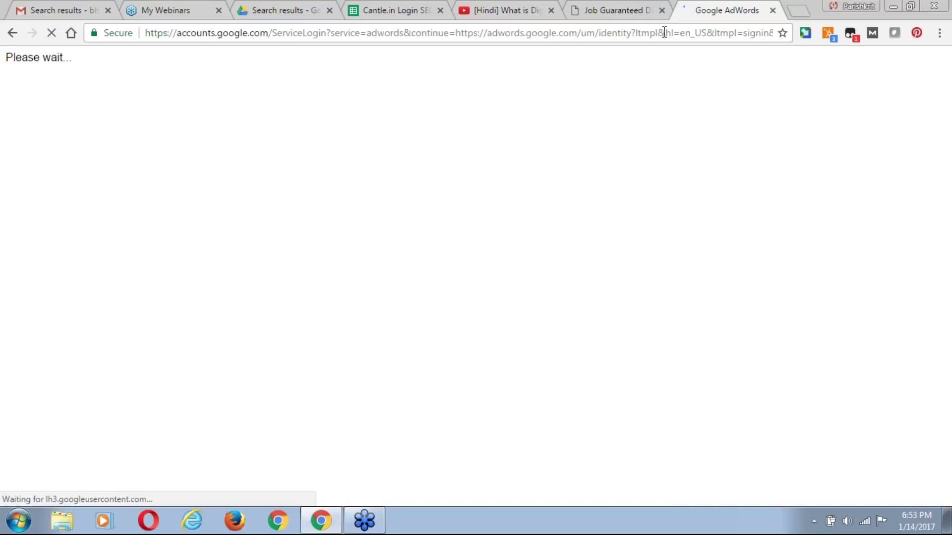
Choose signing in with a different account, add a new account, and bring up the Cantle.in login sheet.
click(664, 33)
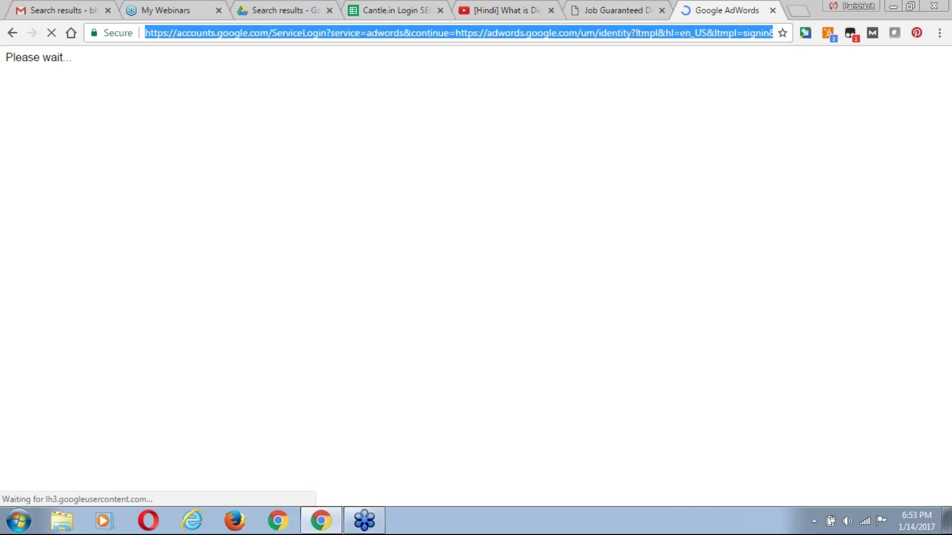
text(ad)
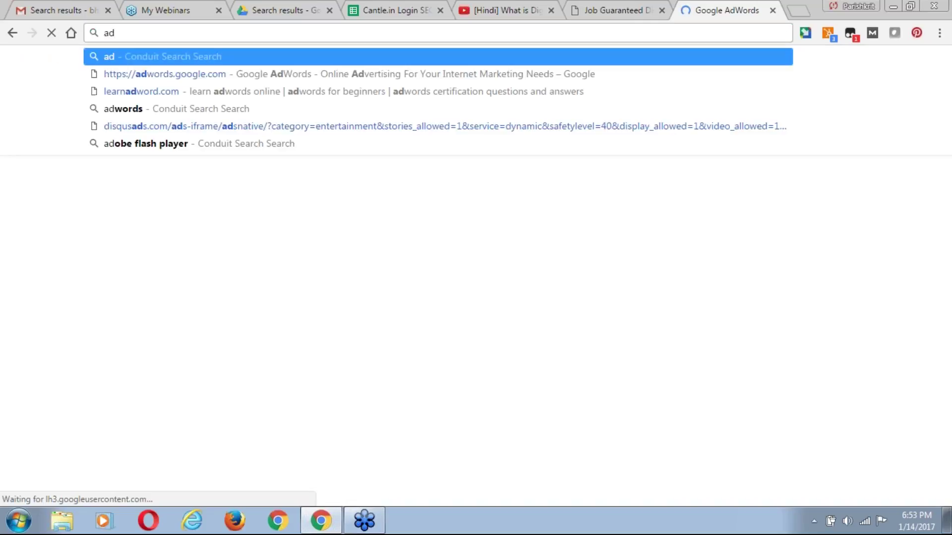
text(w)
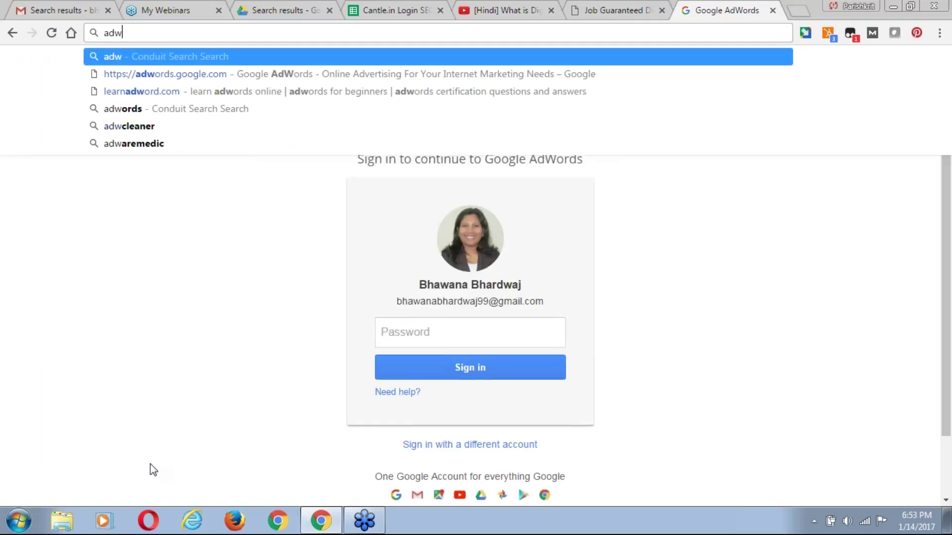
click(148, 407)
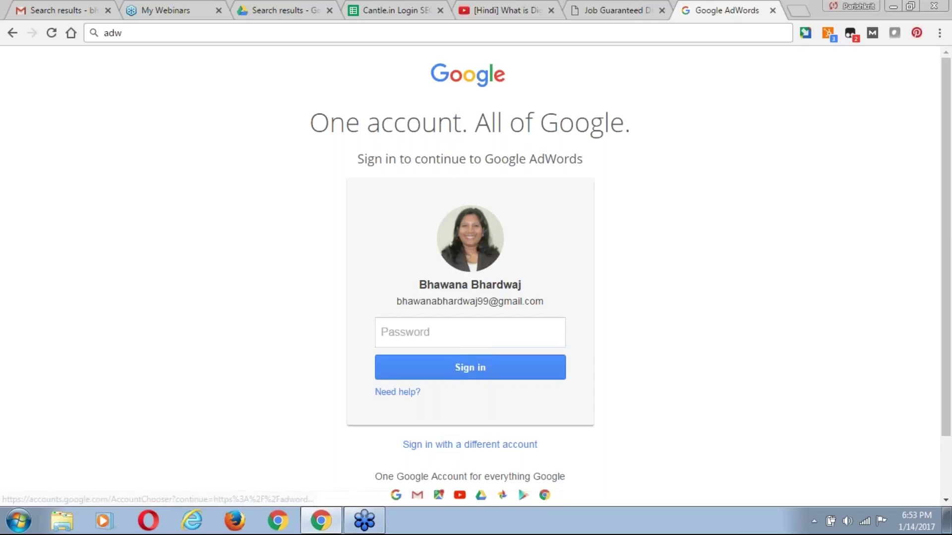
click(467, 445)
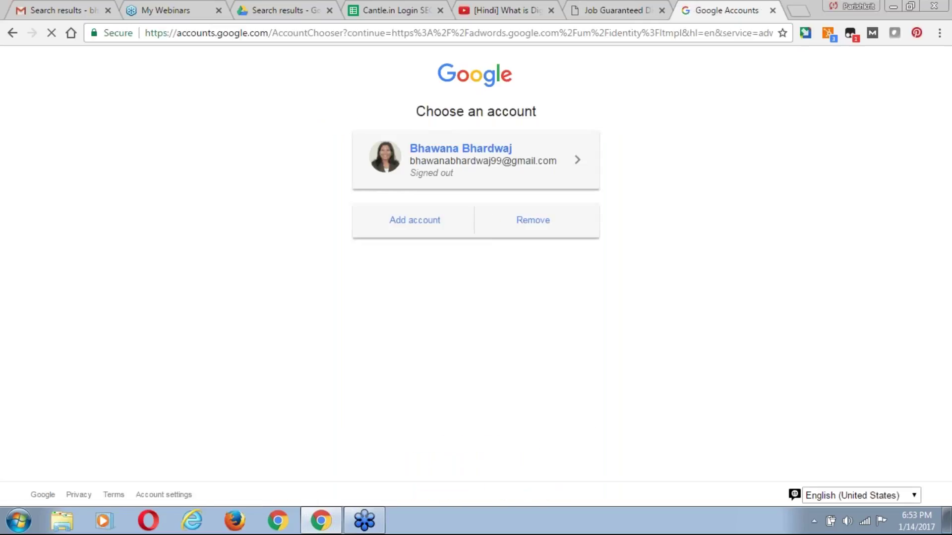
click(422, 221)
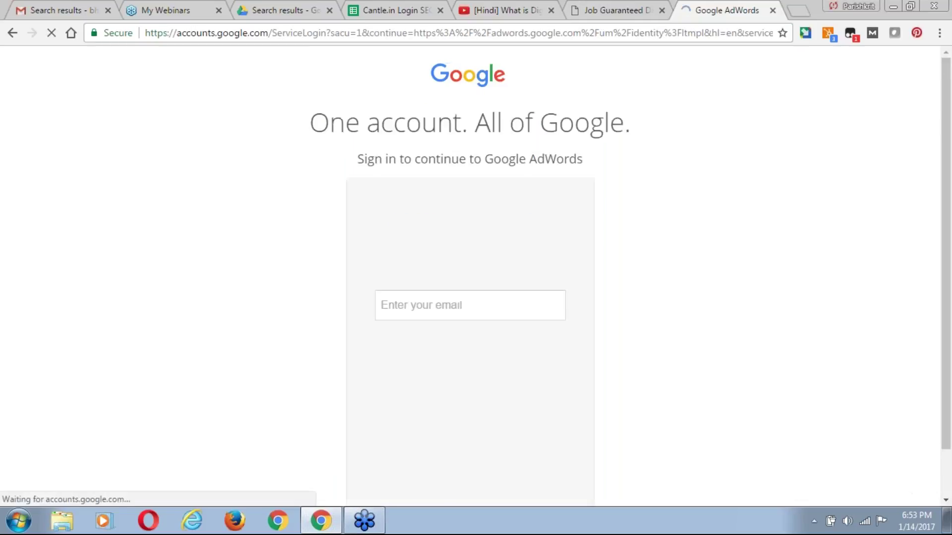
click(377, 10)
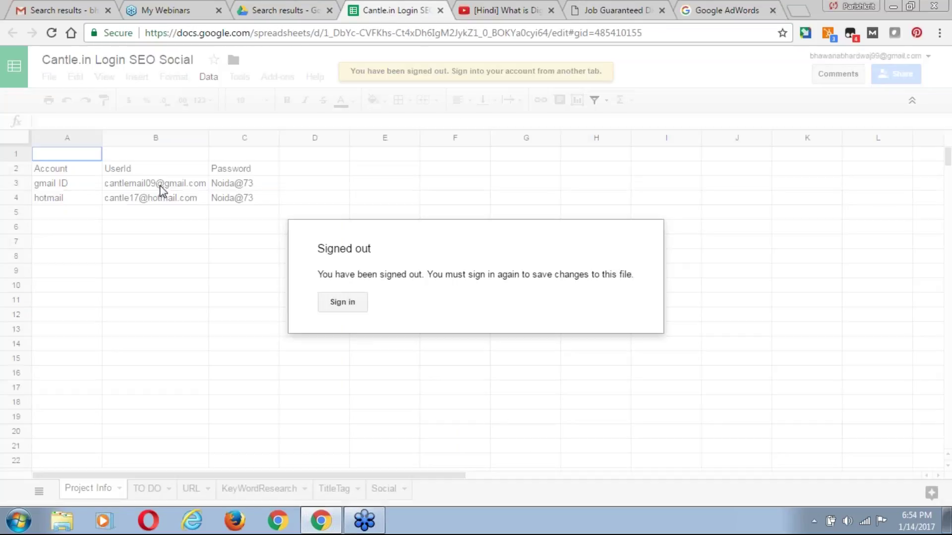
Enter the second account's user ID from the spreadsheet as the sign-in email and submit it.
click(352, 305)
click(707, 19)
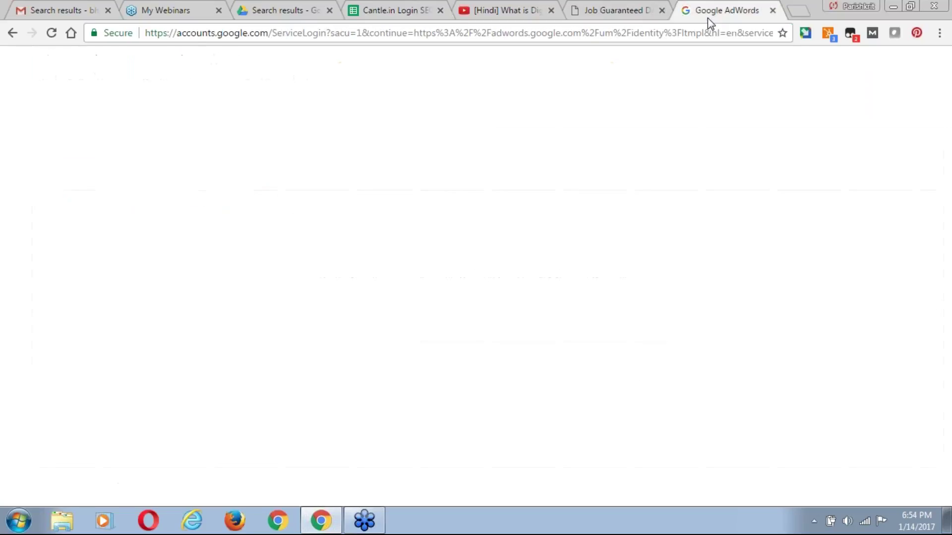
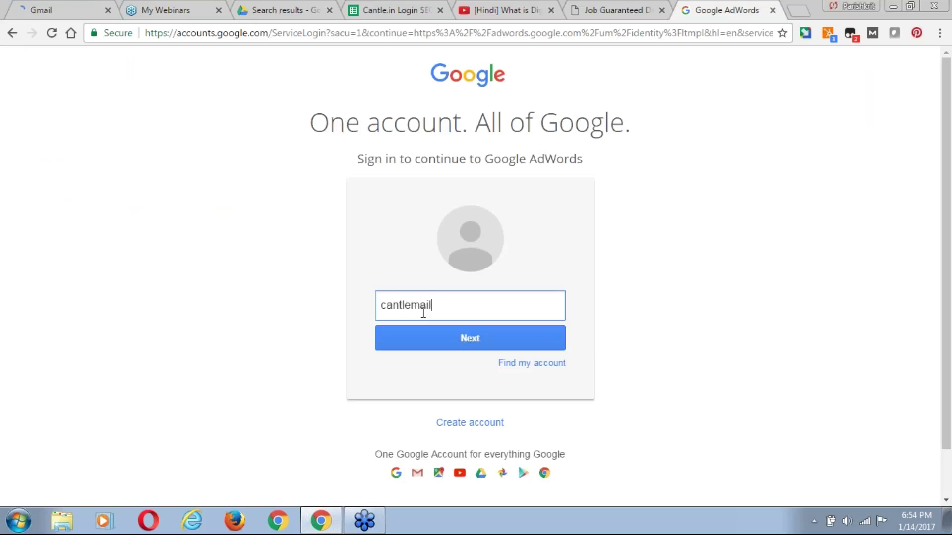
click(373, 9)
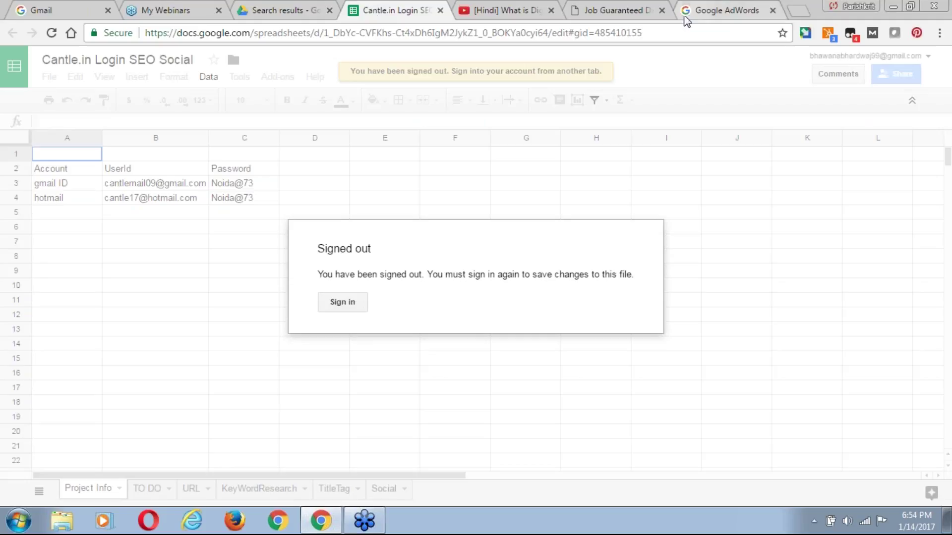
click(715, 18)
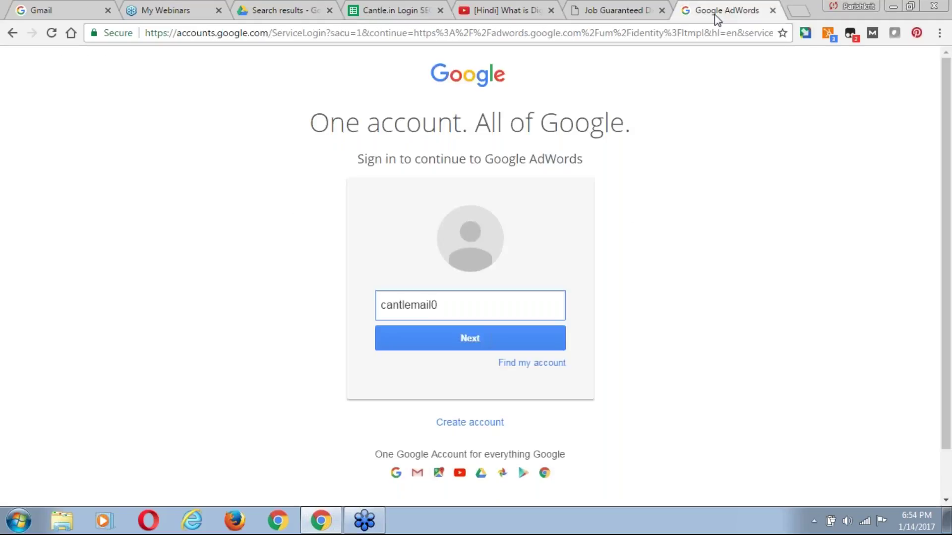
click(442, 338)
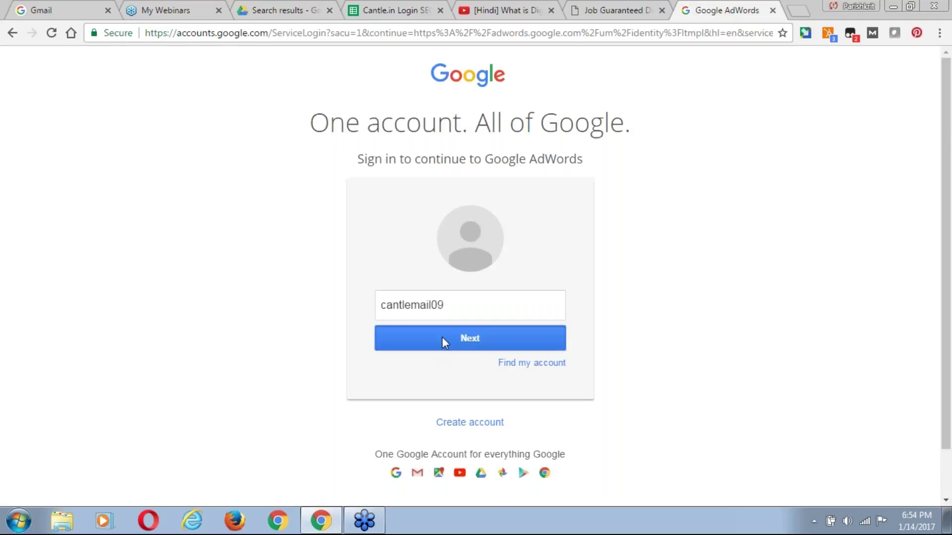
Type the account password, turn off Stay signed in, and sign in.
click(470, 330)
text(******)
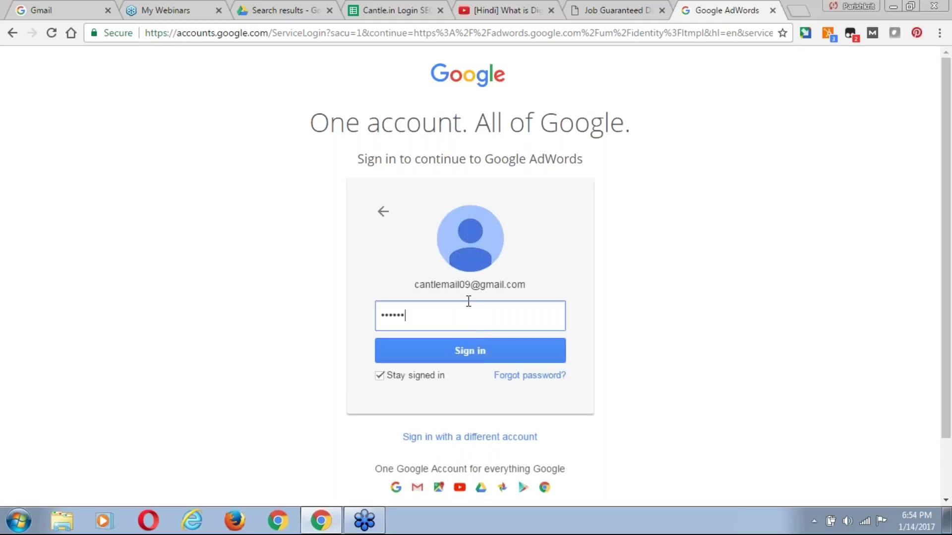
text(**)
click(379, 376)
click(379, 376)
click(445, 360)
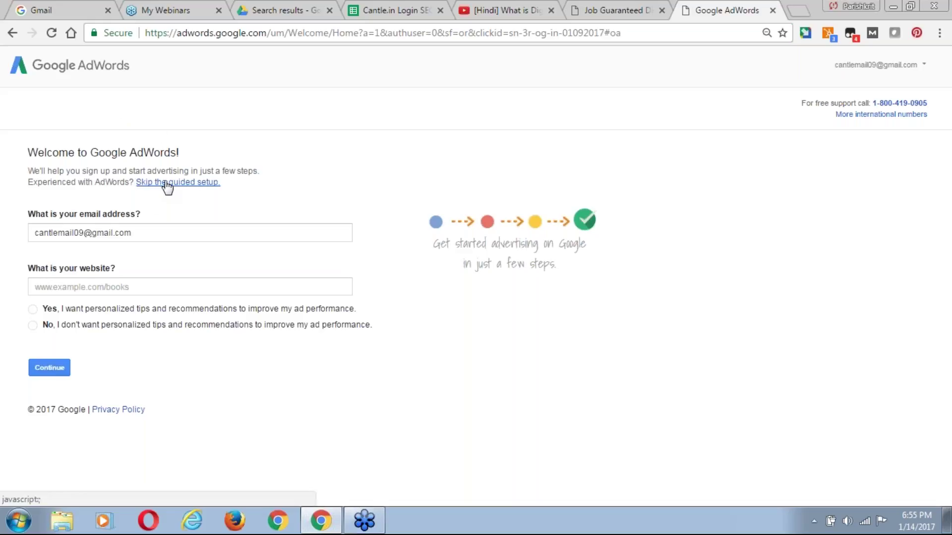
Skip the guided setup to reach the form with India, India Standard Time and Indian Rupee.
click(190, 184)
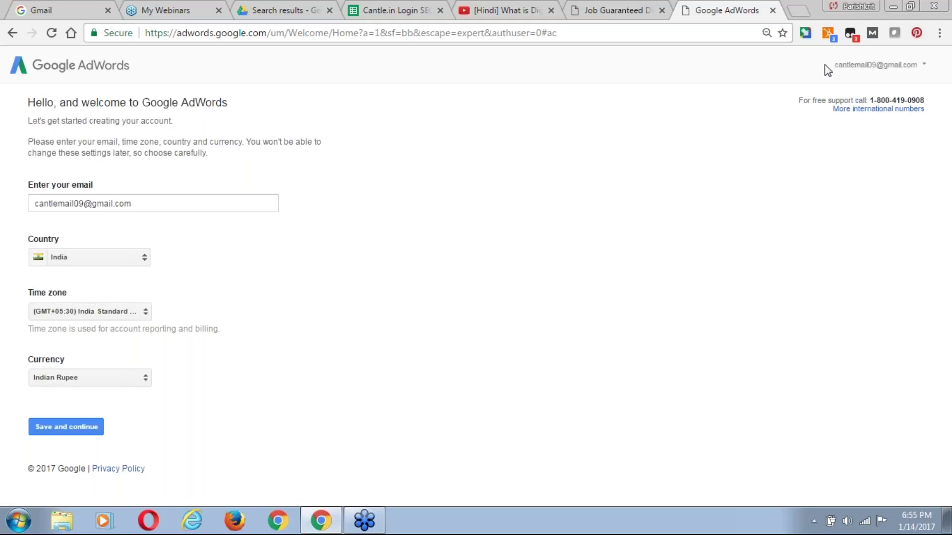
triple_click(909, 72)
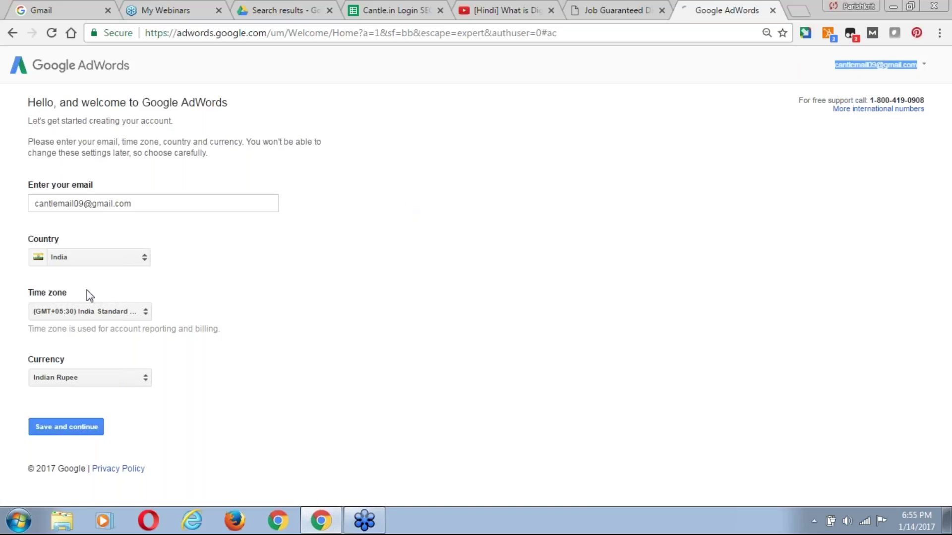
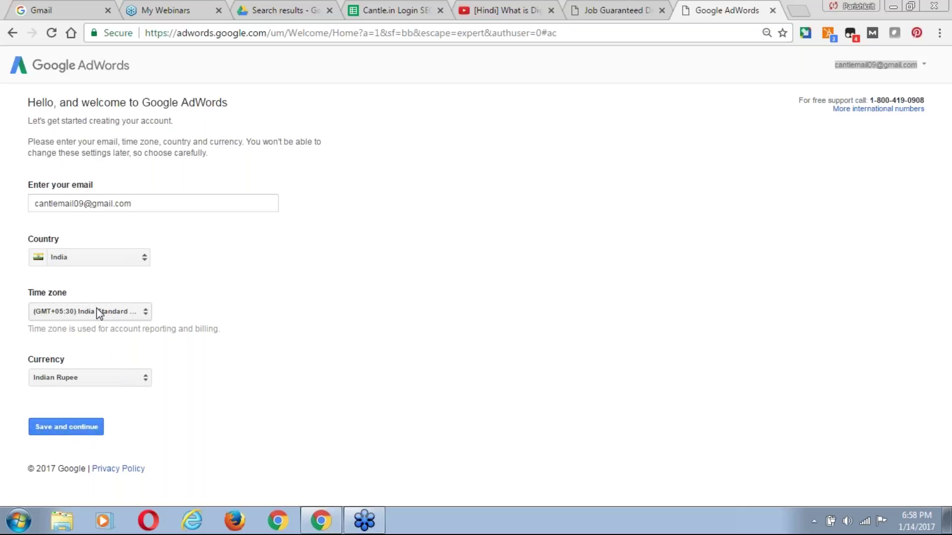
Save India, India Standard Time and Indian Rupee as the account settings, then bring up the Start menu.
click(75, 431)
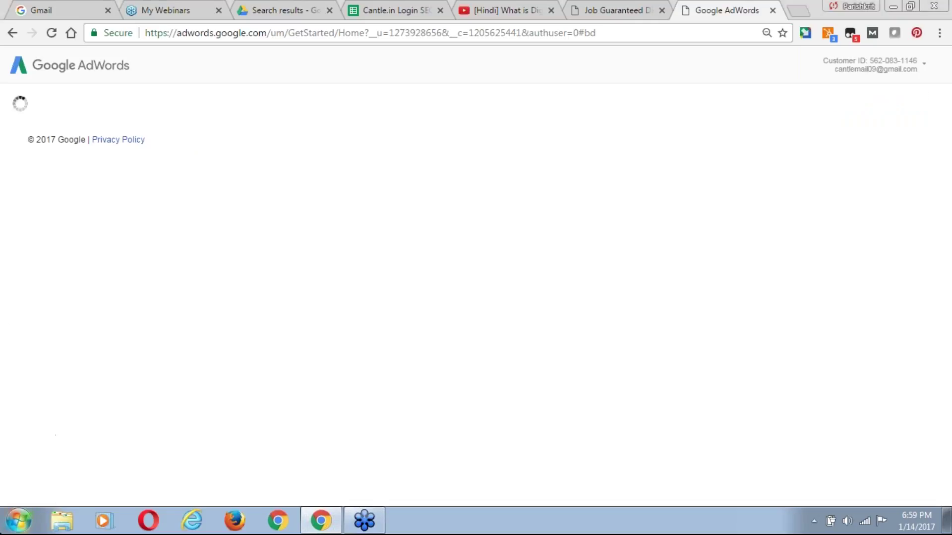
click(20, 521)
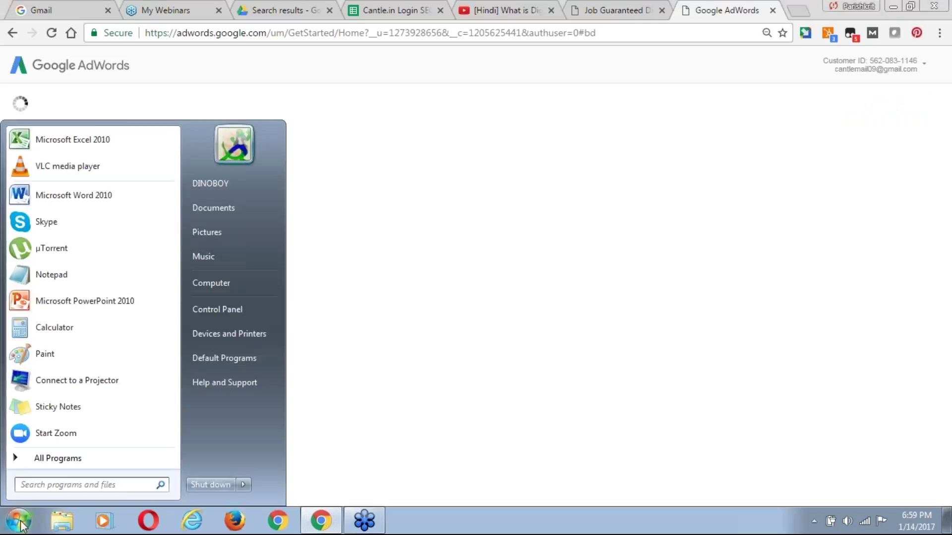
Start a Notepad note with Paid Ads, Objective, 1. Awareness and 2. Consideration.
click(64, 275)
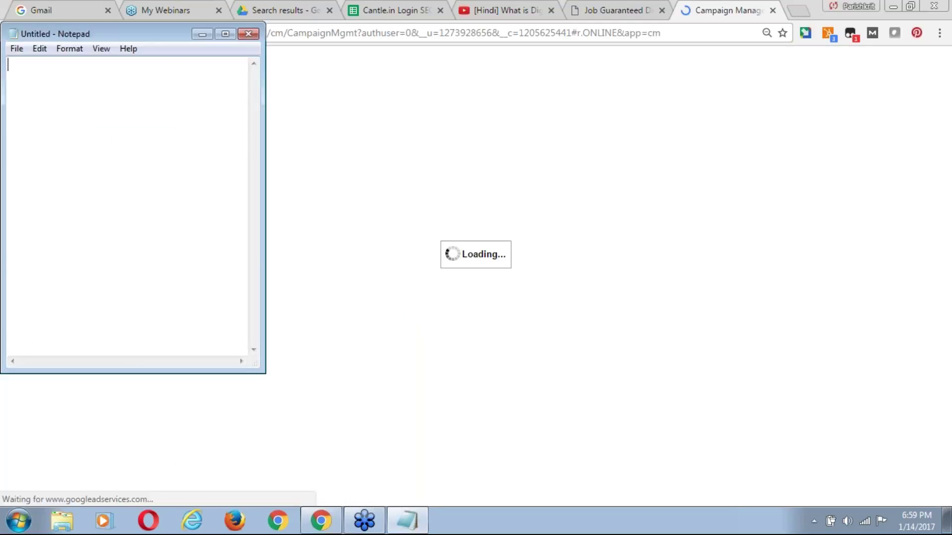
text(Paid )
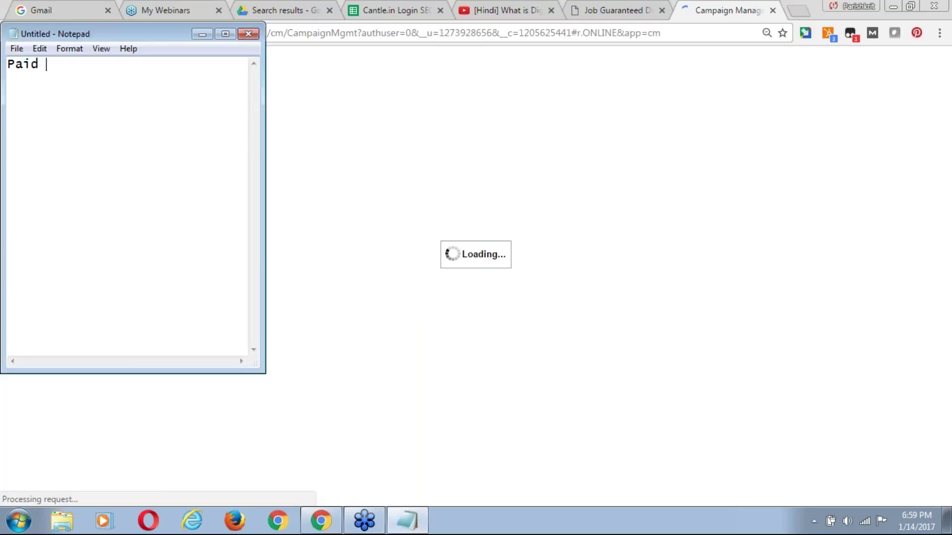
text(Ads)
key(Return)
key(Return)
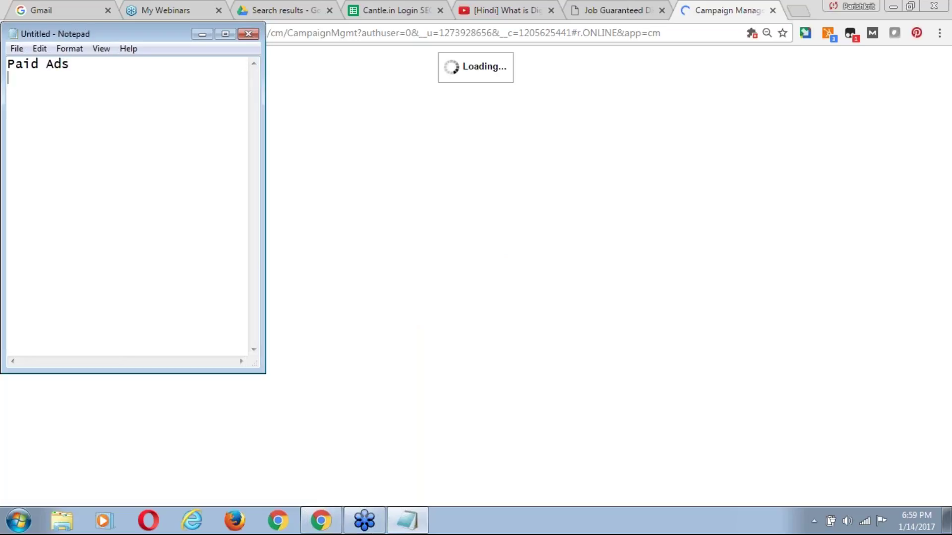
text(O)
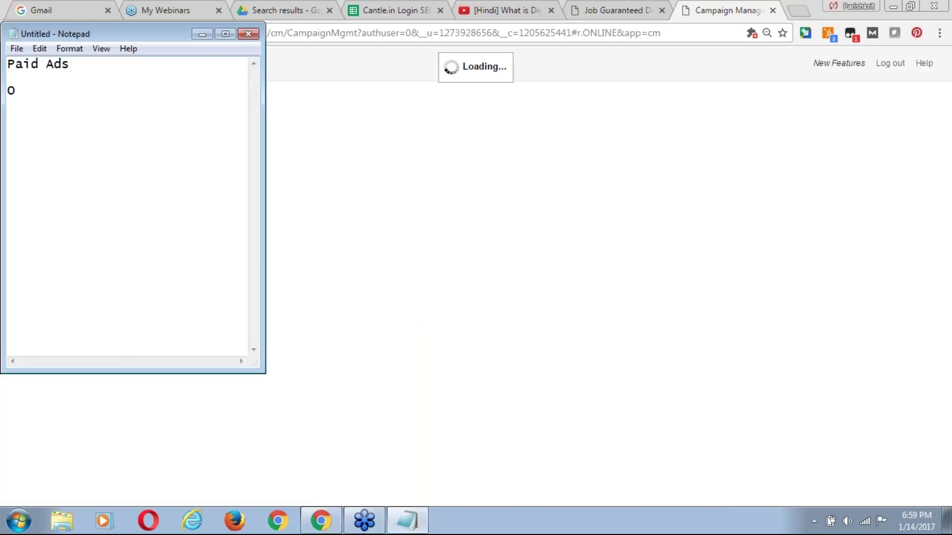
text(bjective)
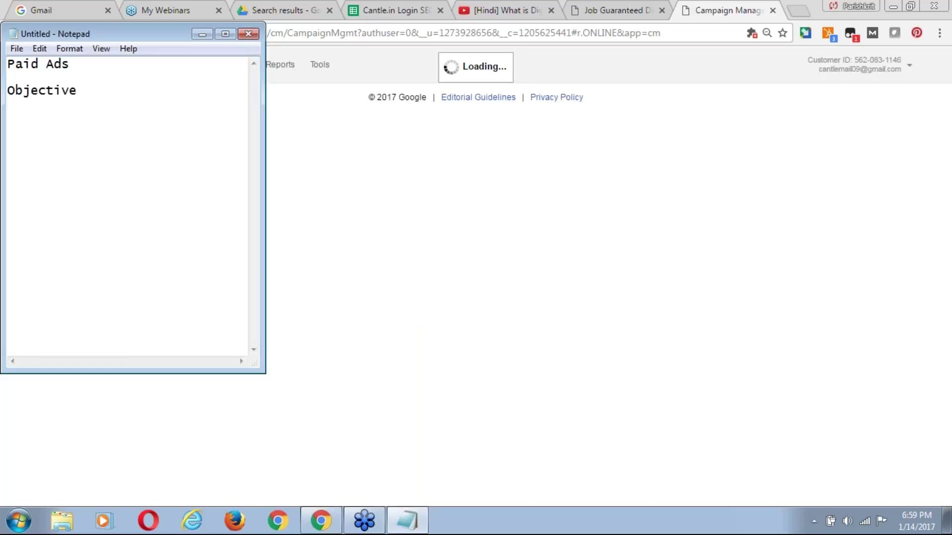
key(Return)
key(Return)
text(1.)
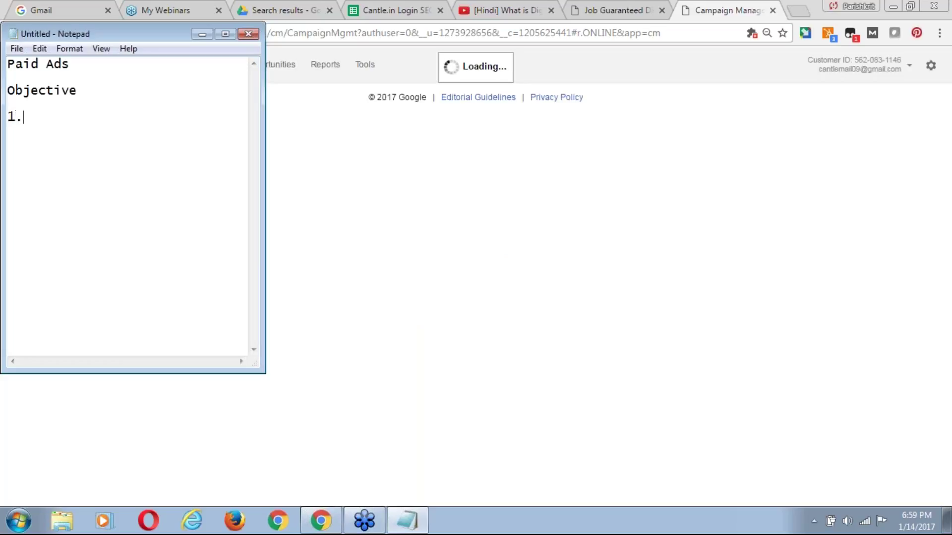
text( Awareness)
key(Return)
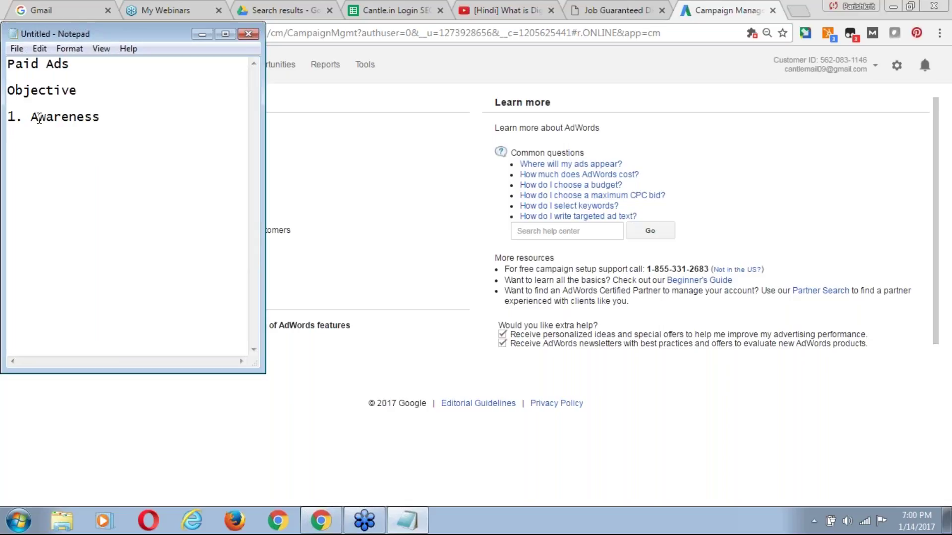
text(2. Considera)
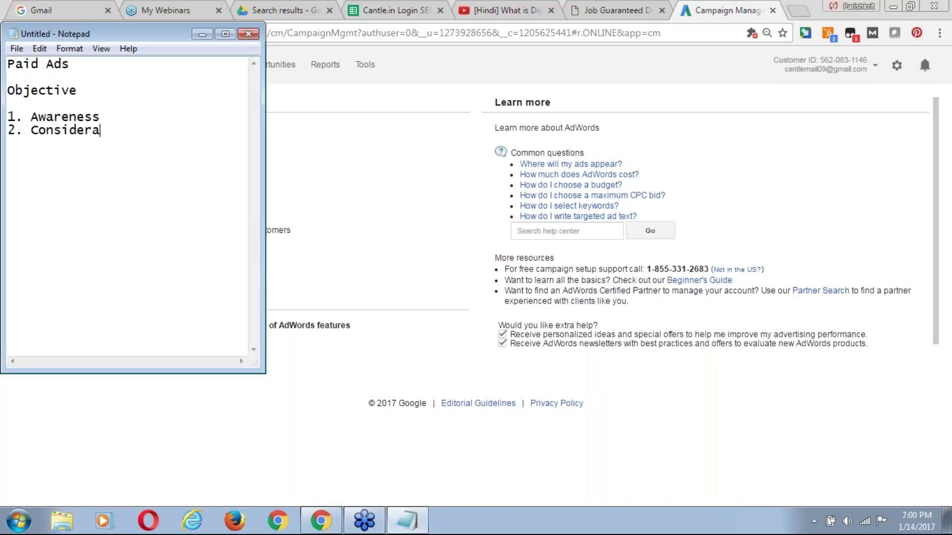
text(tion)
key(Return)
Add 3. Engagement, 4. Branding and 5. Conversion to the list, correcting the typos.
text(3. Engament)
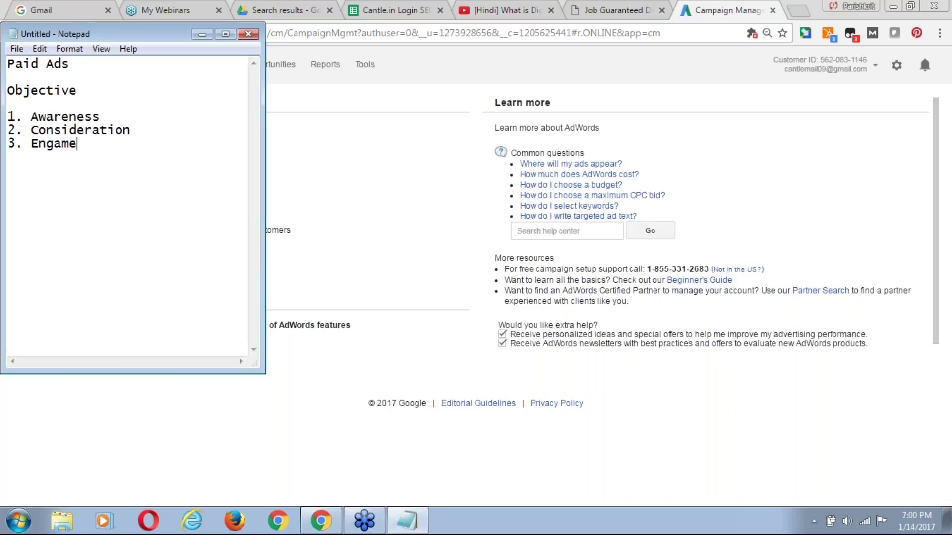
key(BackSpace)
key(BackSpace)
key(BackSpace)
key(BackSpace)
text(gement)
key(Return)
text(4. Brabdi)
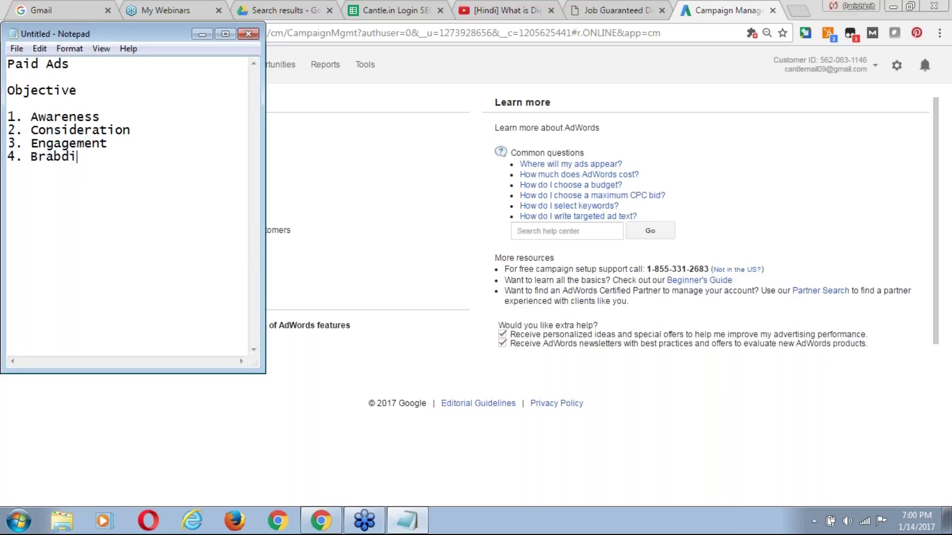
text(bg)
key(ctrl+shift+Left)
text(Brand)
key(Return)
text(5.C)
key(BackSpace)
text(Com)
key(BackSpace)
text(nversion)
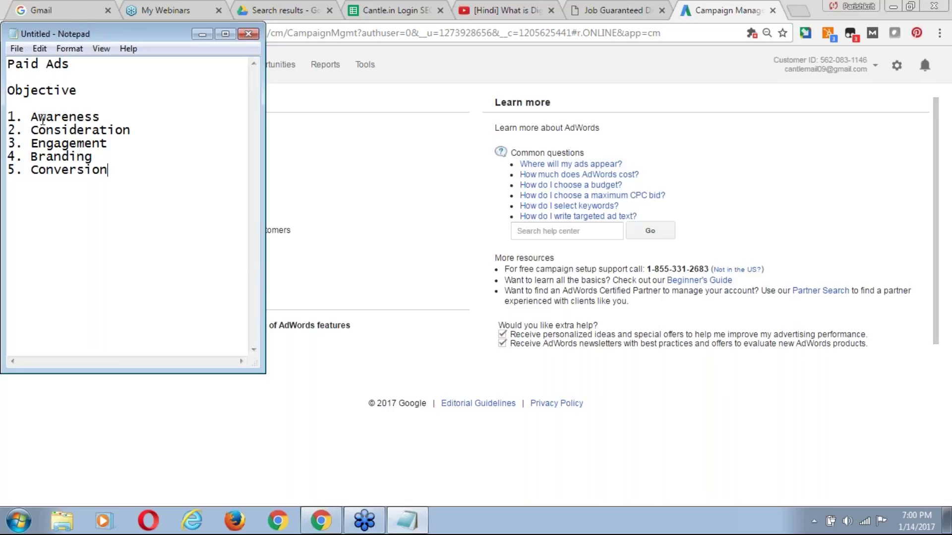
Highlight Awareness through Conversion in the notes list to point out each objective.
drag(31, 118, 114, 120)
drag(31, 131, 153, 140)
double_click(153, 135)
click(31, 156)
drag(31, 156, 132, 170)
click(132, 170)
Highlight the objectives again one by one, then bring the AdWords page forward.
drag(33, 117, 119, 117)
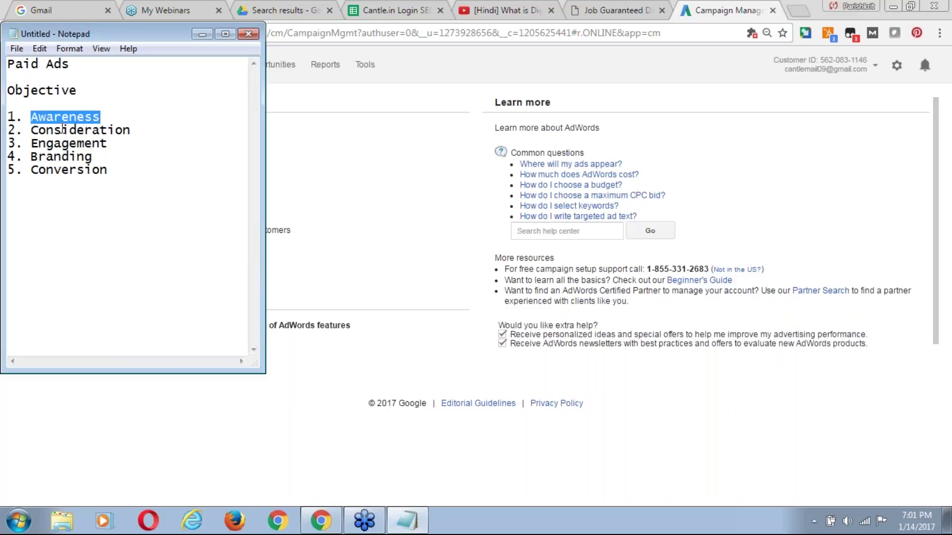
drag(27, 128, 138, 124)
drag(24, 143, 148, 152)
click(141, 151)
drag(24, 170, 125, 166)
click(46, 195)
drag(31, 175, 90, 180)
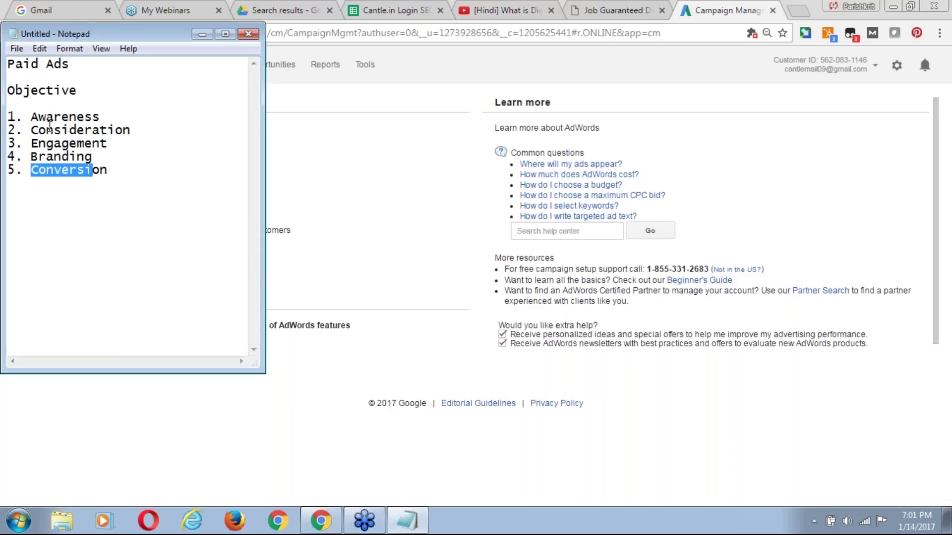
click(98, 208)
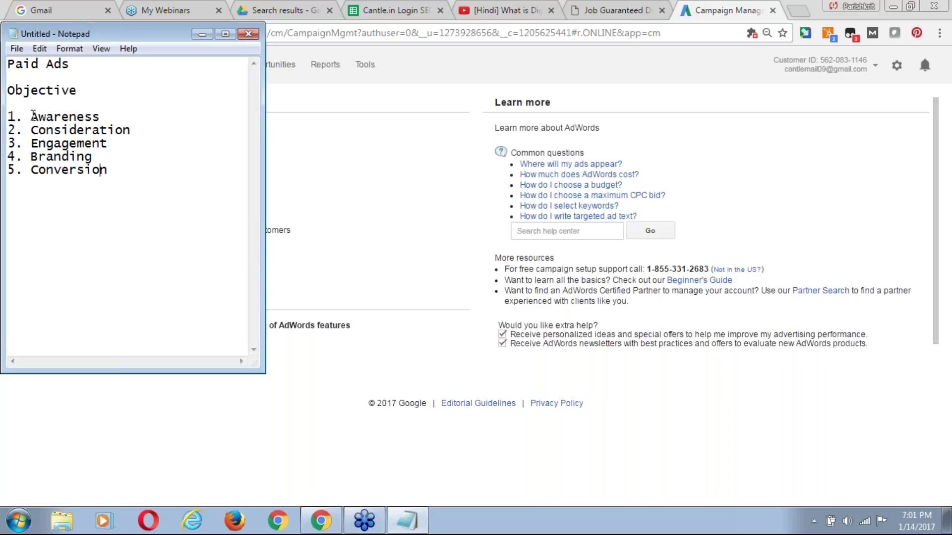
click(367, 129)
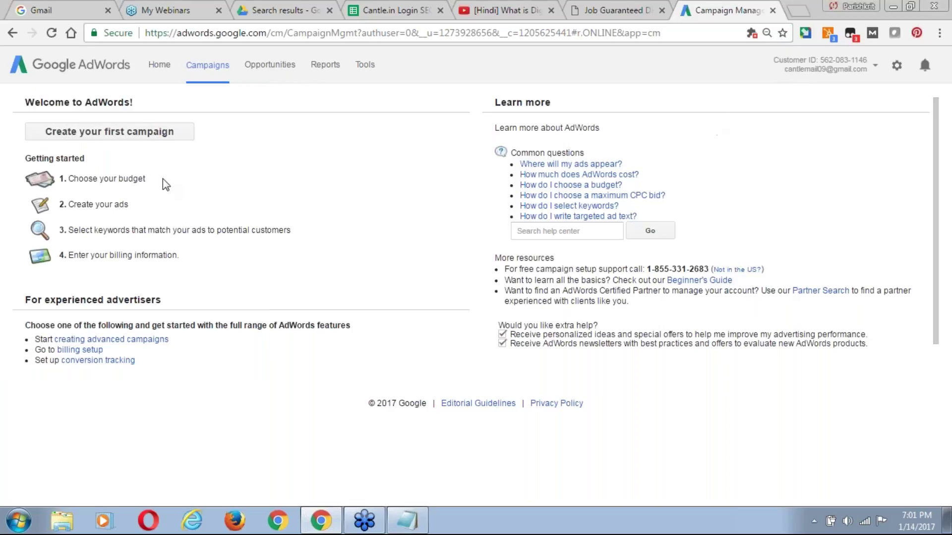
Start creating the first campaign and look over its settings form.
click(139, 136)
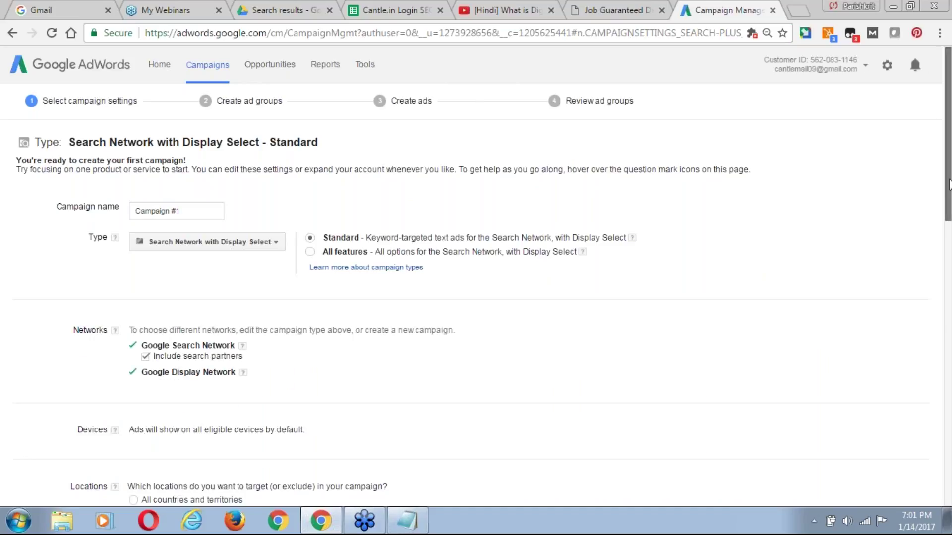
scroll(949, 186, down, 1)
drag(950, 186, 950, 194)
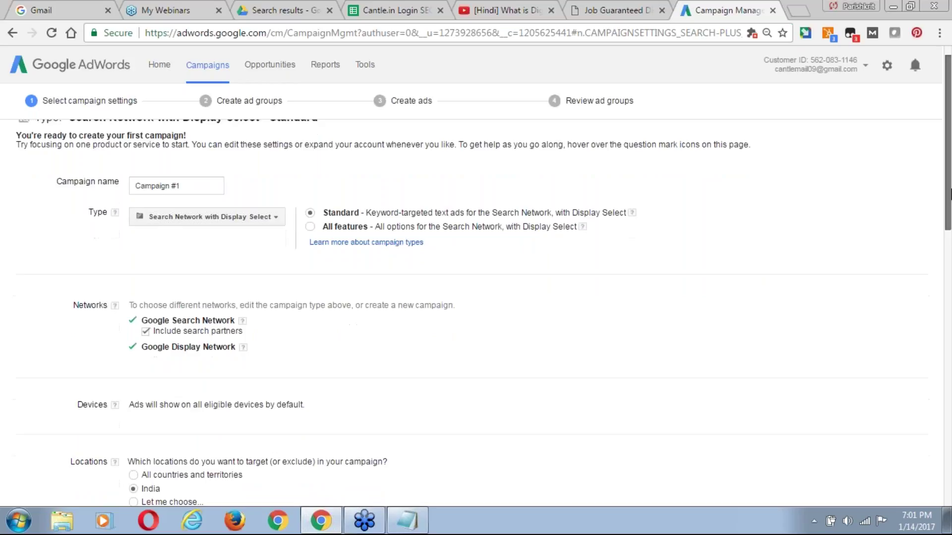
scroll(950, 194, up, 1)
Name the campaign 'RO Service in Noida', replacing the interim name 'Job Placement'.
click(195, 210)
key(ctrl+a)
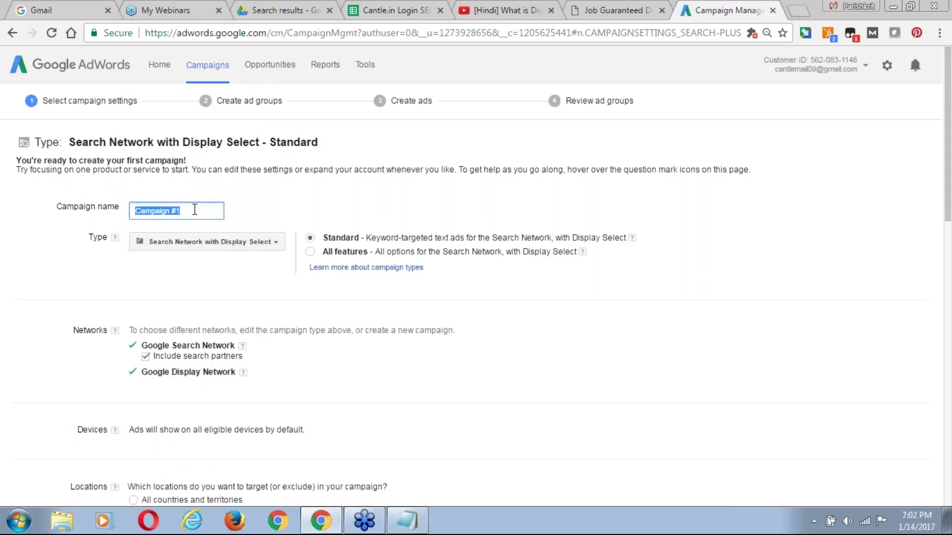
text(Job Placement)
key(ctrl+a)
text(RO Service in Noida)
drag(135, 211, 204, 205)
drag(948, 169, 950, 184)
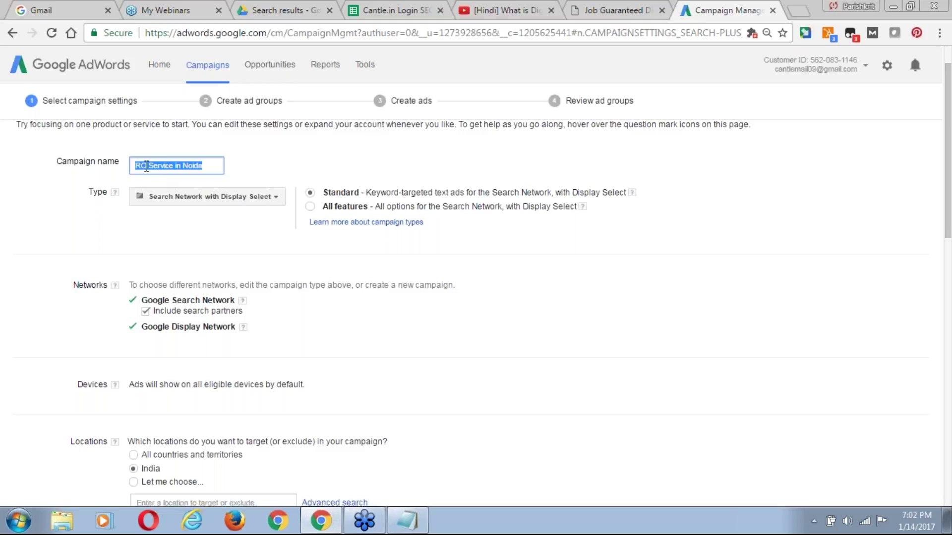
click(30, 248)
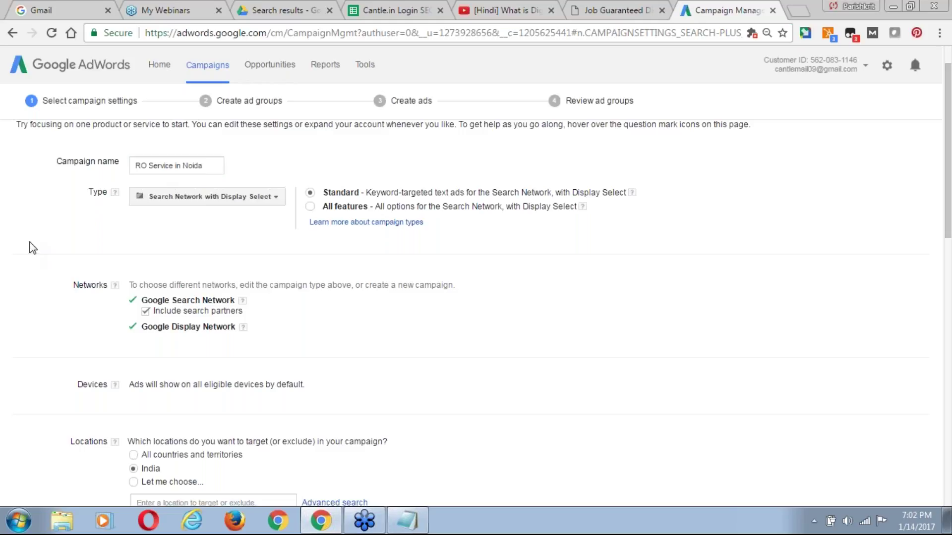
Review the campaign type options, then switch to the digitalmarketingc.com tab.
click(277, 197)
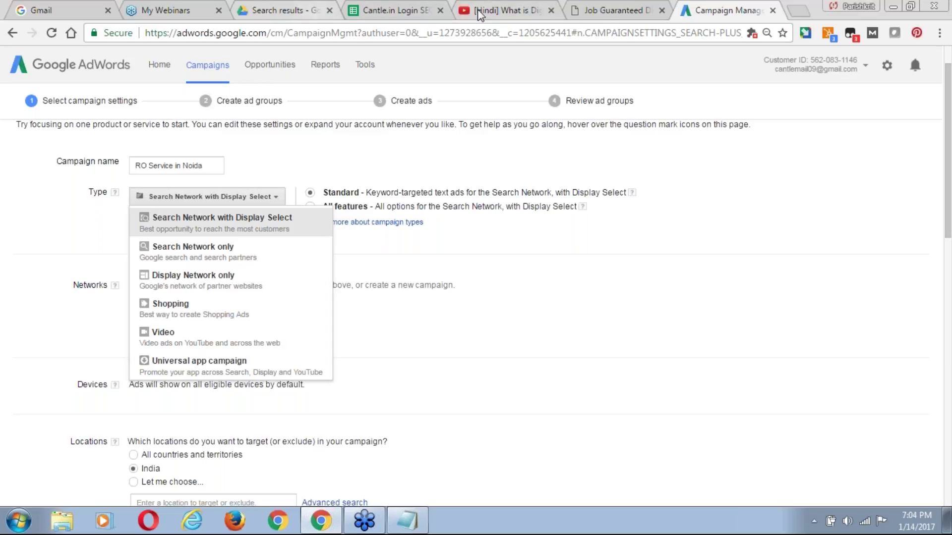
click(603, 12)
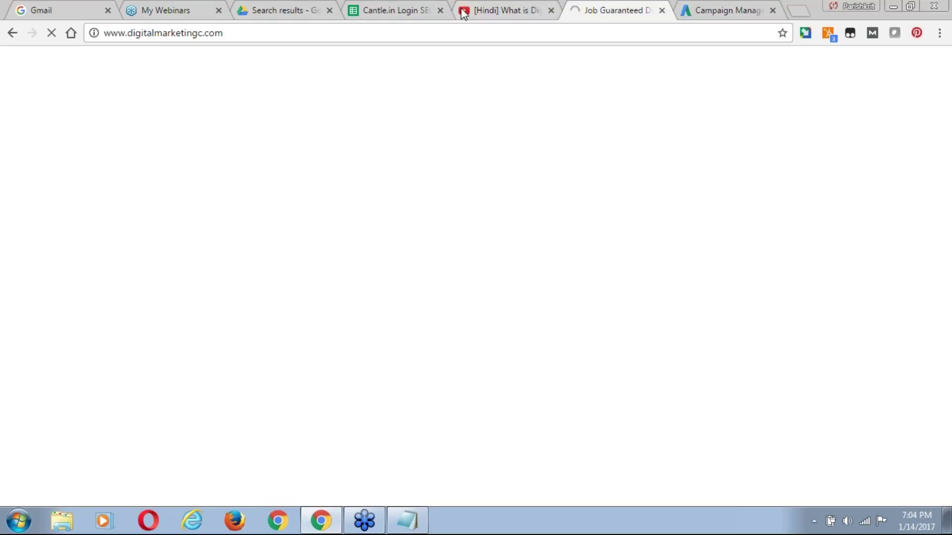
Search Google for 'ro service in noida'.
click(494, 16)
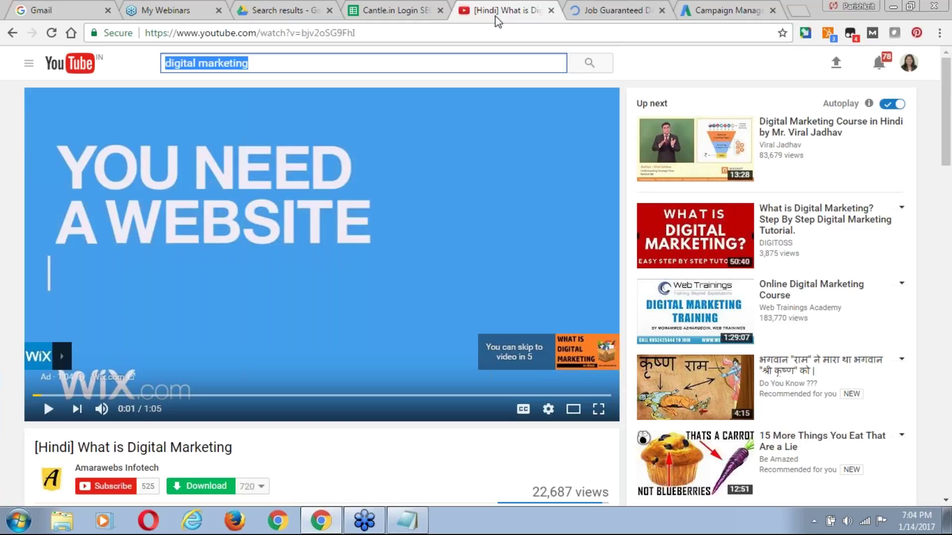
click(11, 33)
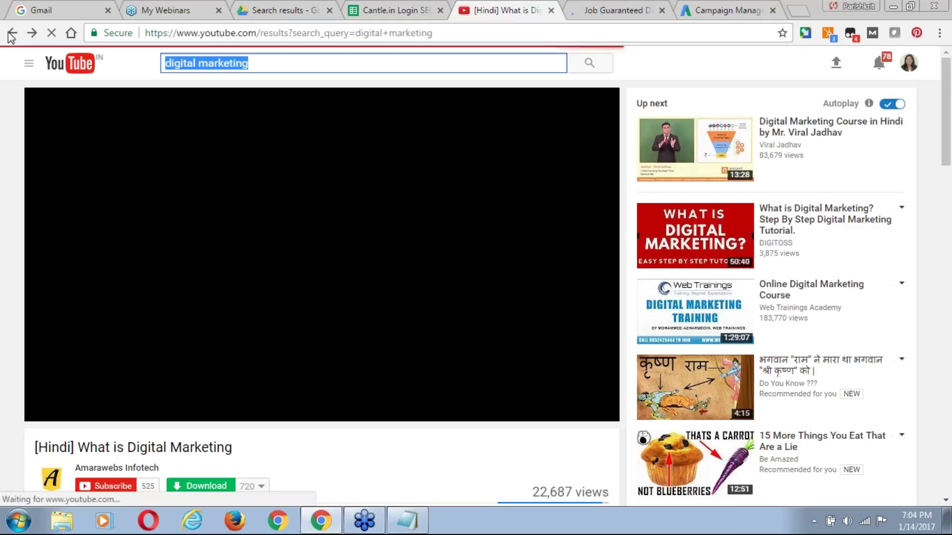
click(11, 33)
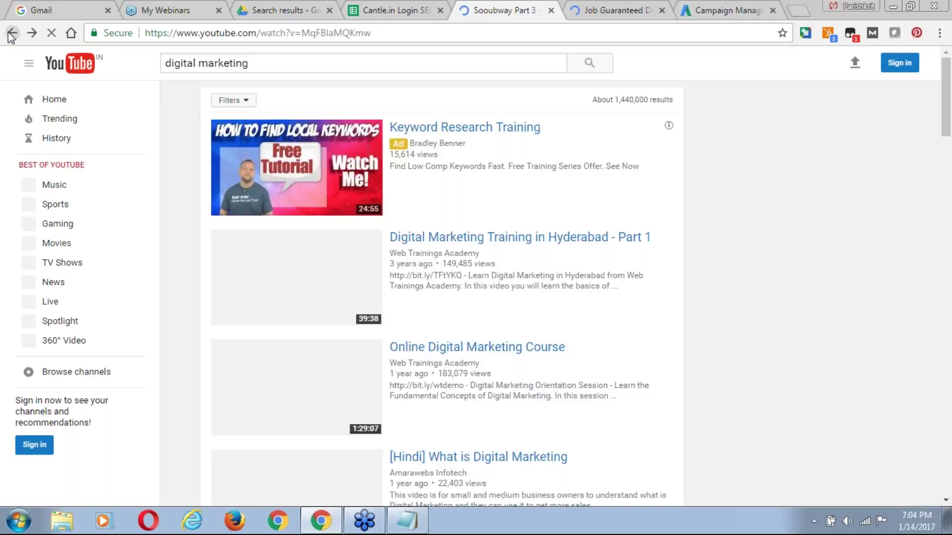
click(11, 34)
click(11, 34)
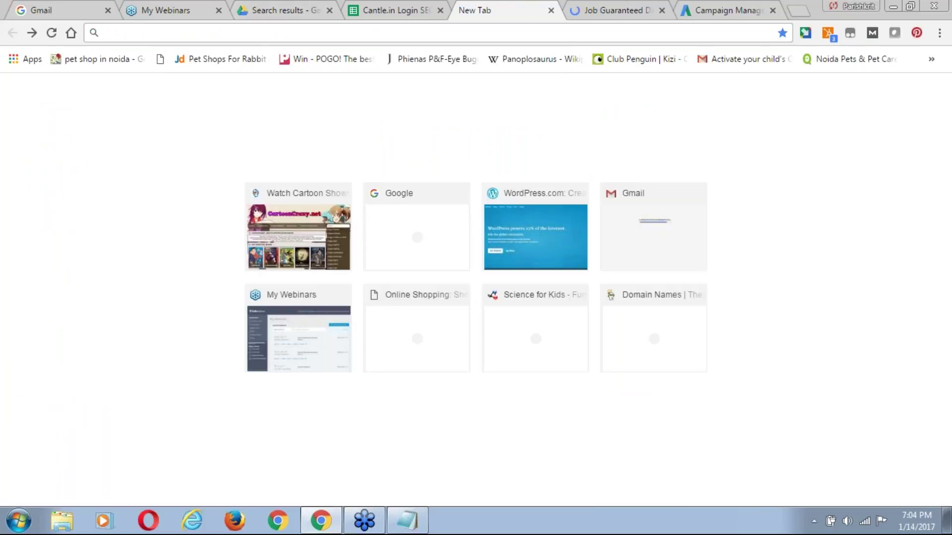
text(google.com)
key(Return)
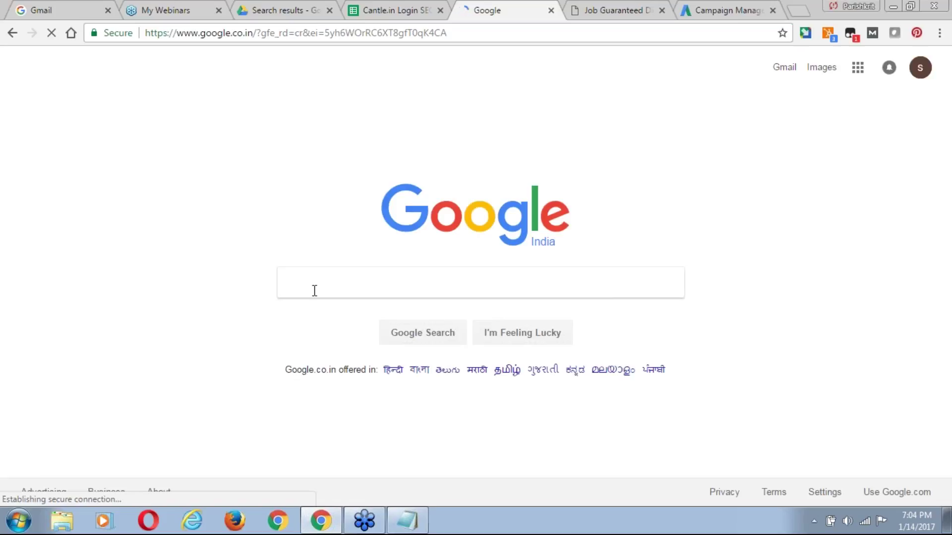
text(r)
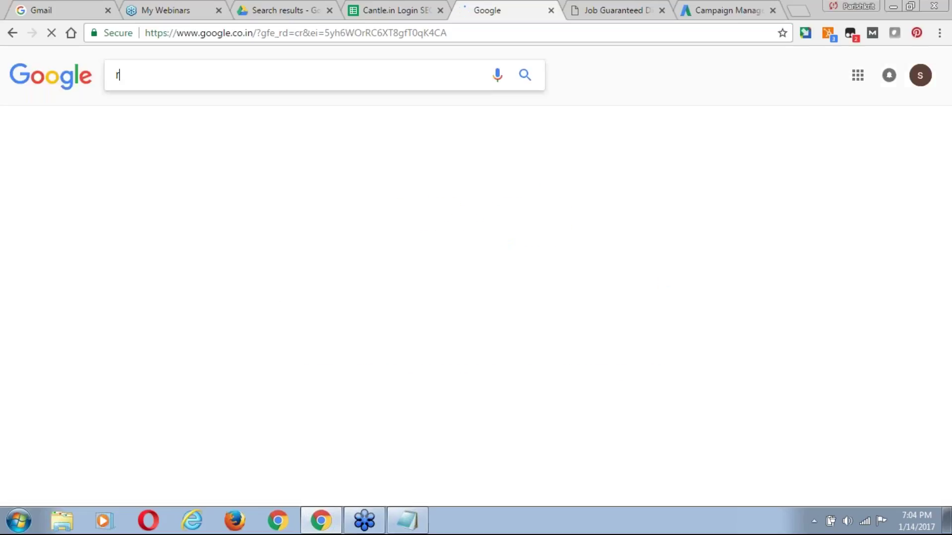
text(o service in )
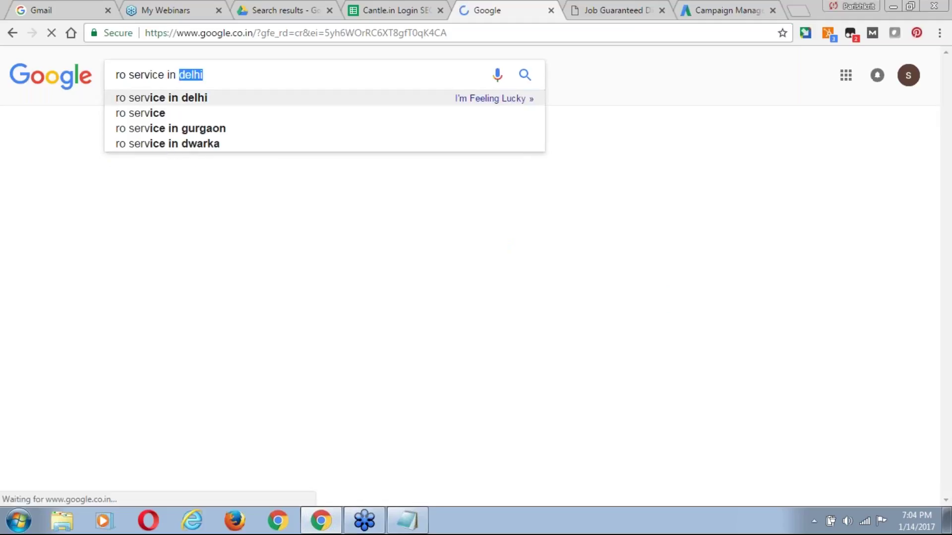
text(noida)
key(Return)
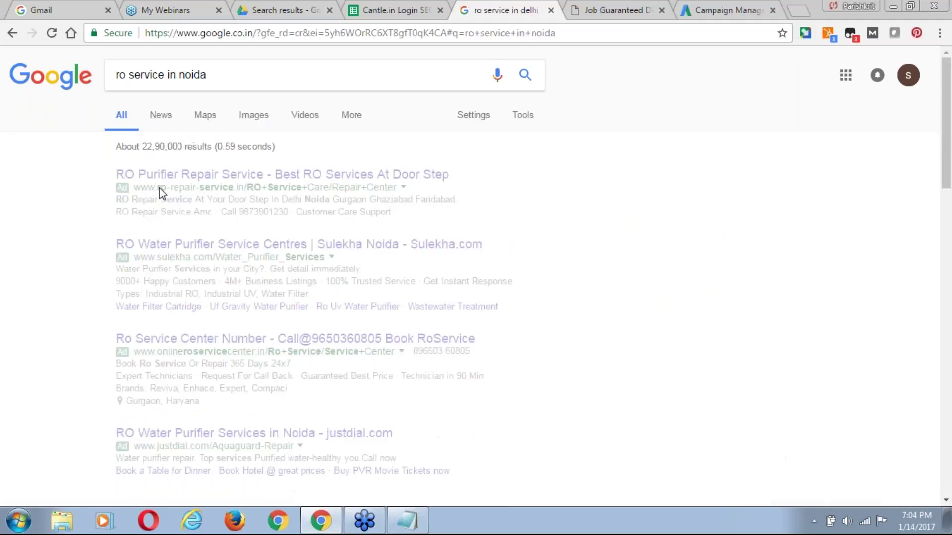
Highlight the sponsored RO service ads in the results, then return to AdWords.
drag(116, 174, 449, 471)
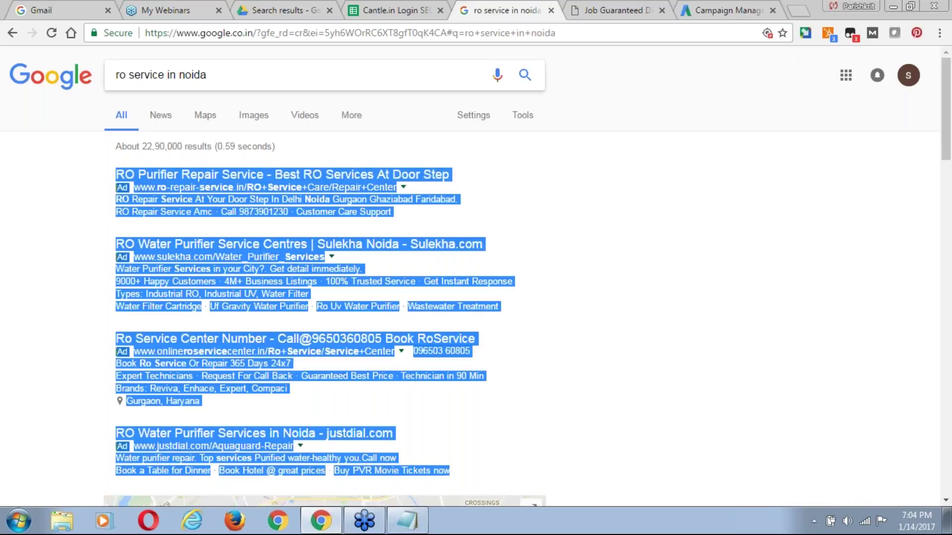
drag(230, 74, 110, 75)
click(19, 202)
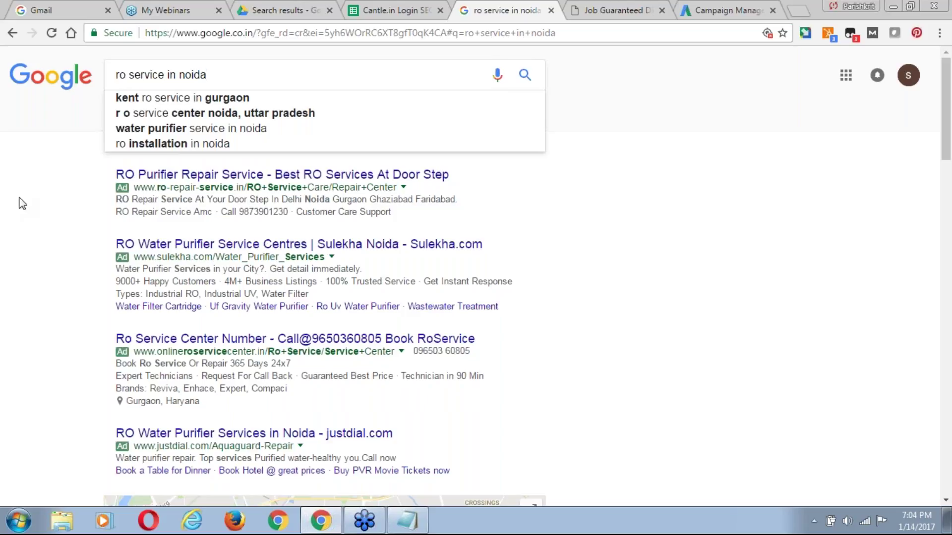
drag(110, 169, 487, 480)
click(21, 403)
click(723, 11)
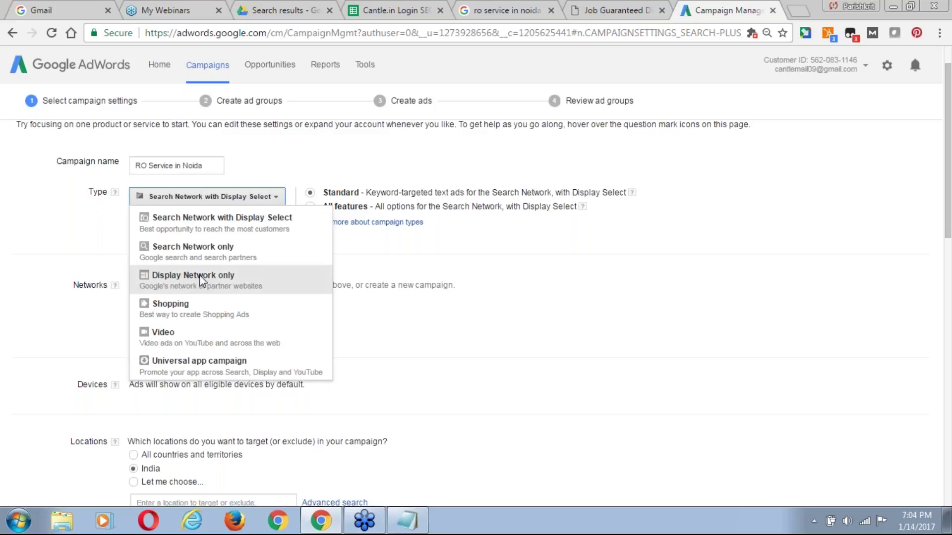
Check the blog and AdWords tabs, then change the search query to 'ro water purifier'.
click(616, 12)
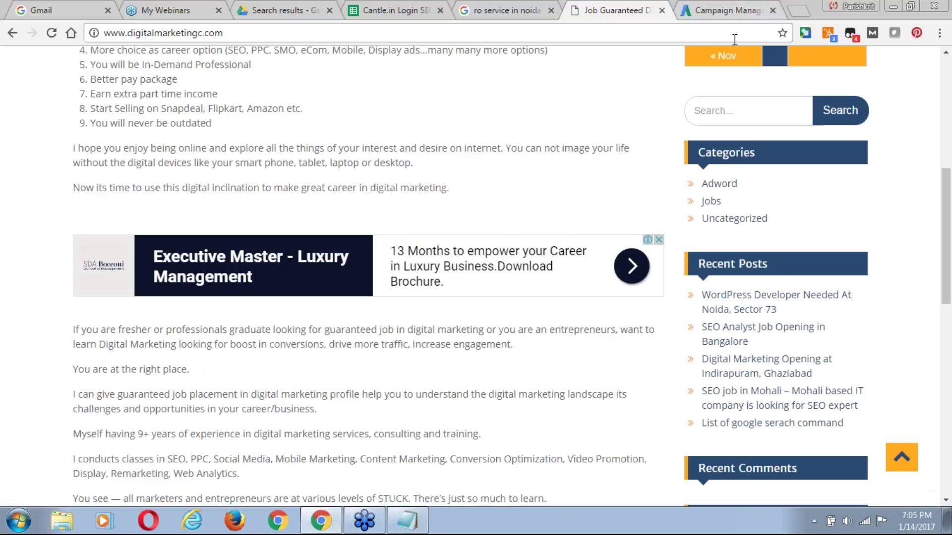
click(700, 9)
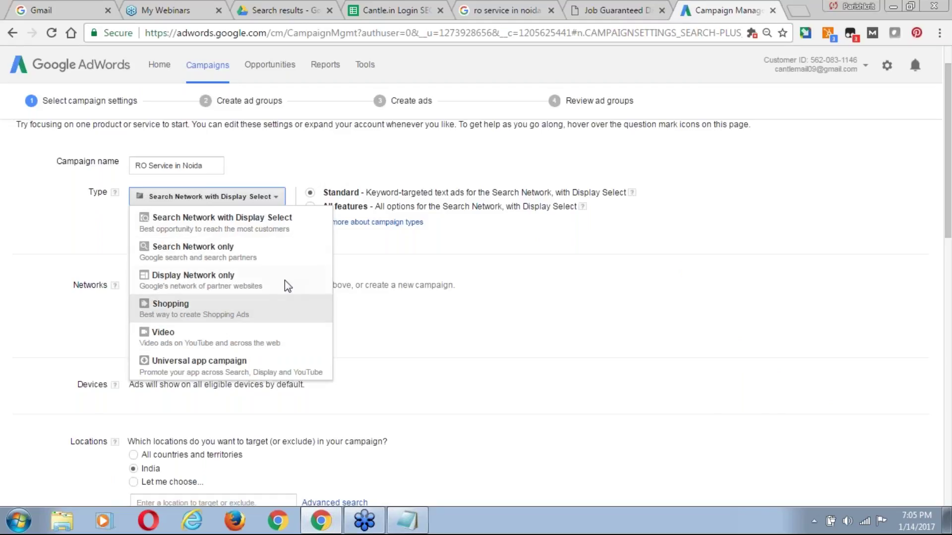
click(540, 13)
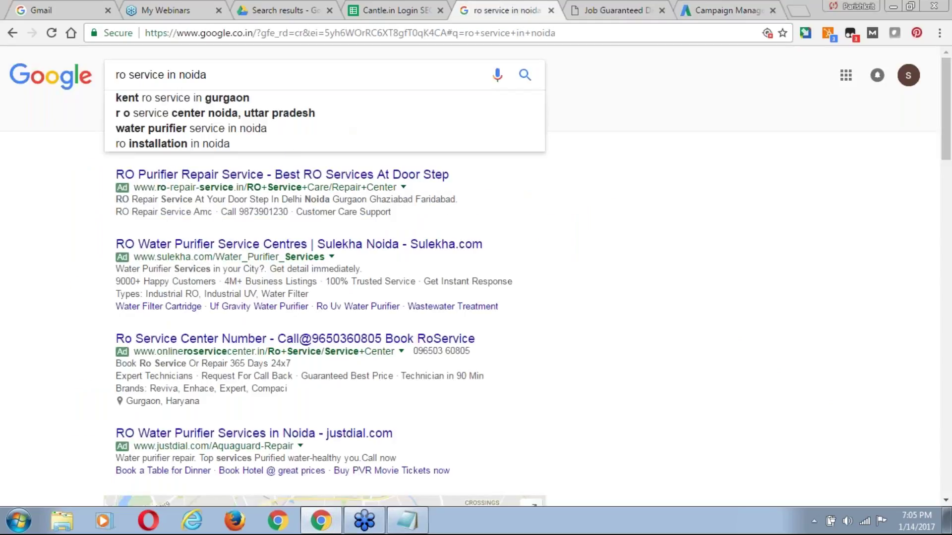
key(ctrl+shift+Left)
key(ctrl+shift+Left)
key(ctrl+shift+Left)
text(water purifier)
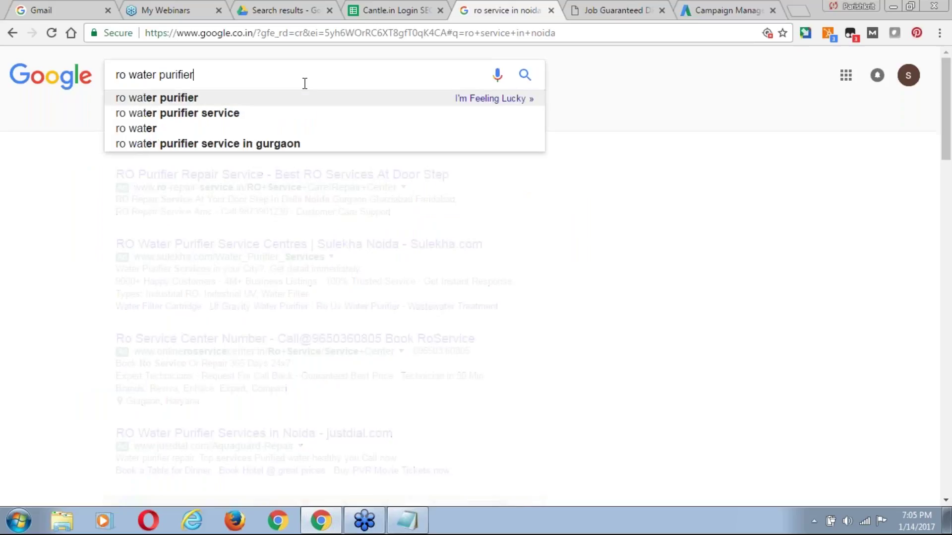
Search for 'ro water purifier' and compare its ads against the AdWords campaign settings.
key(Return)
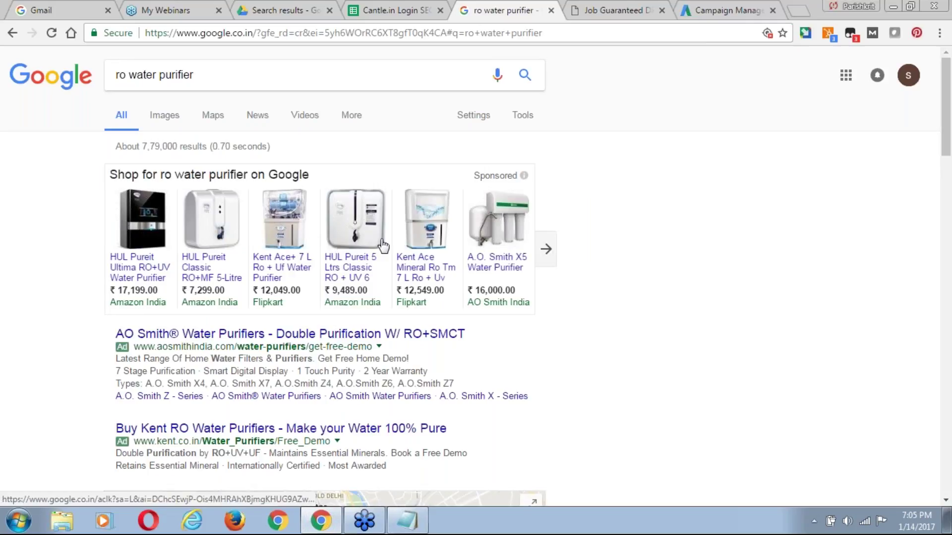
click(733, 10)
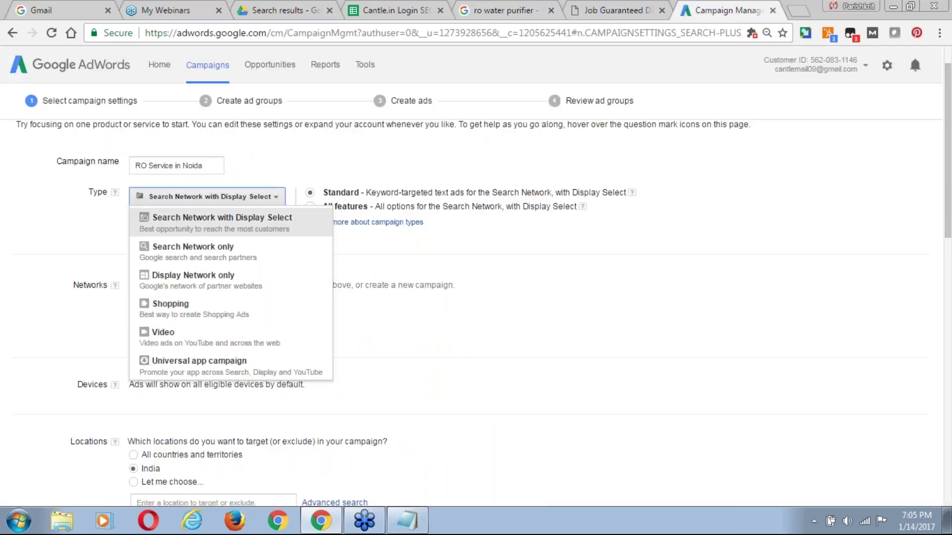
click(510, 10)
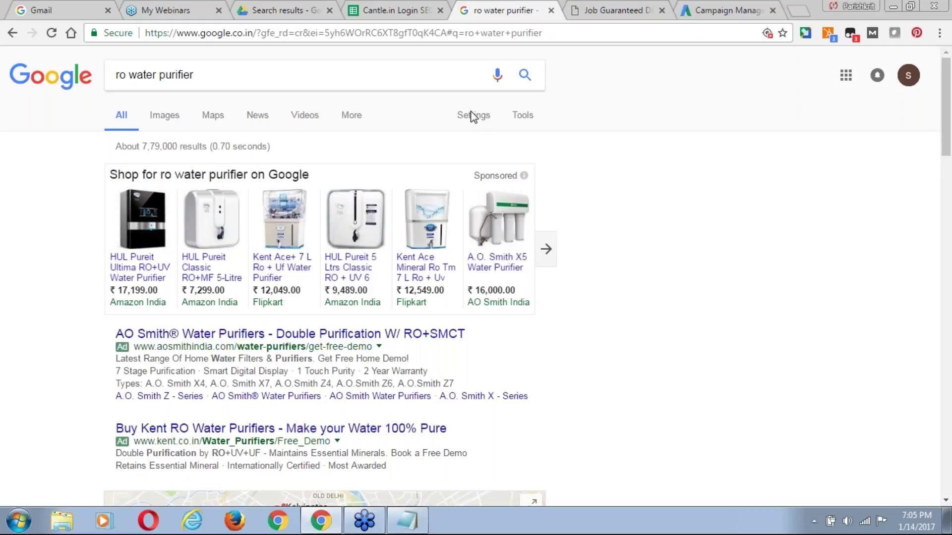
click(726, 12)
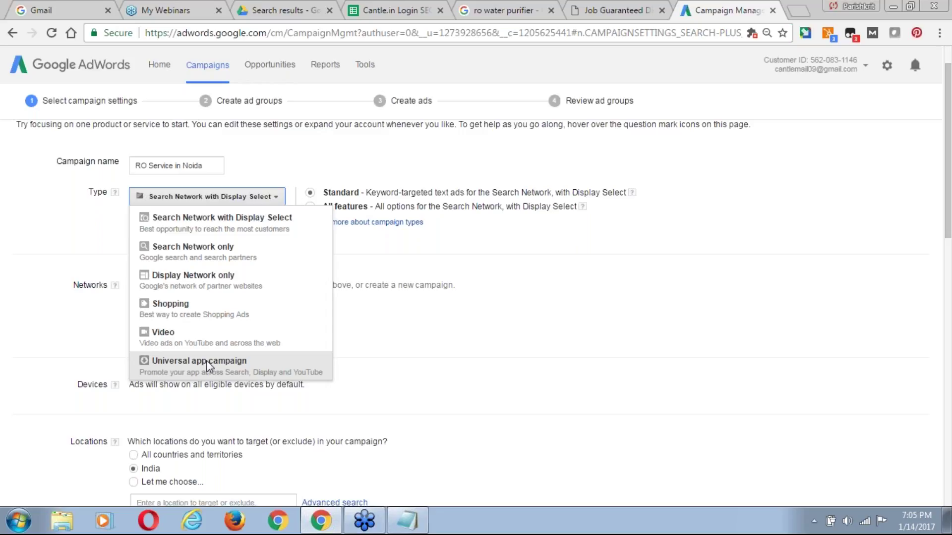
click(515, 10)
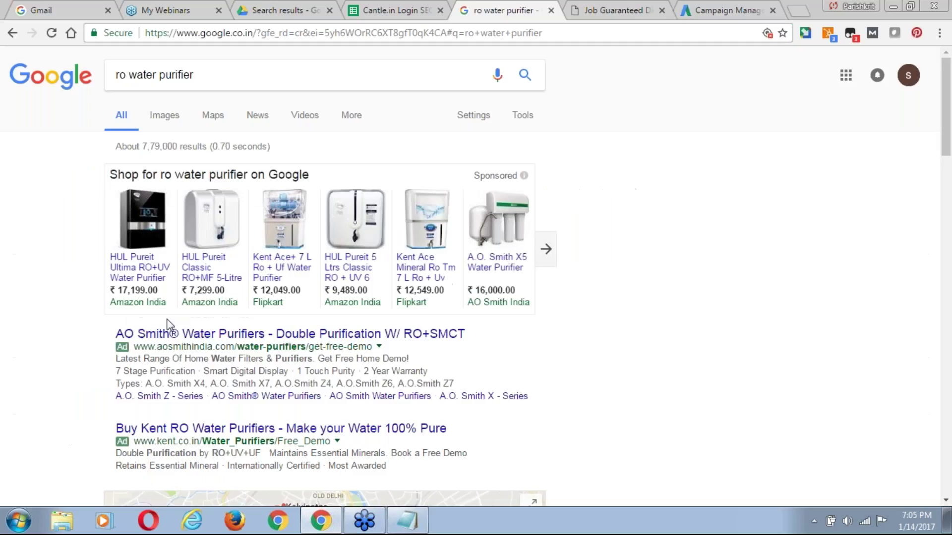
click(607, 10)
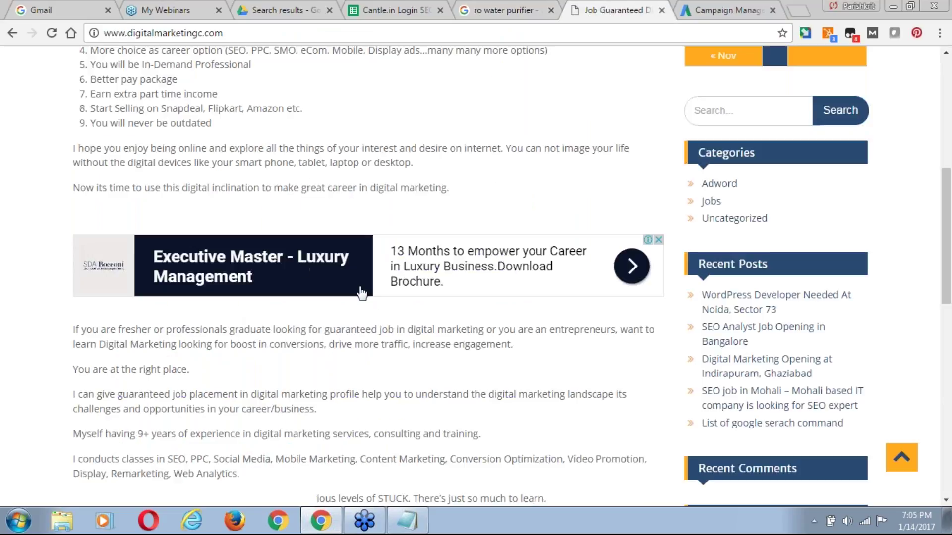
click(480, 7)
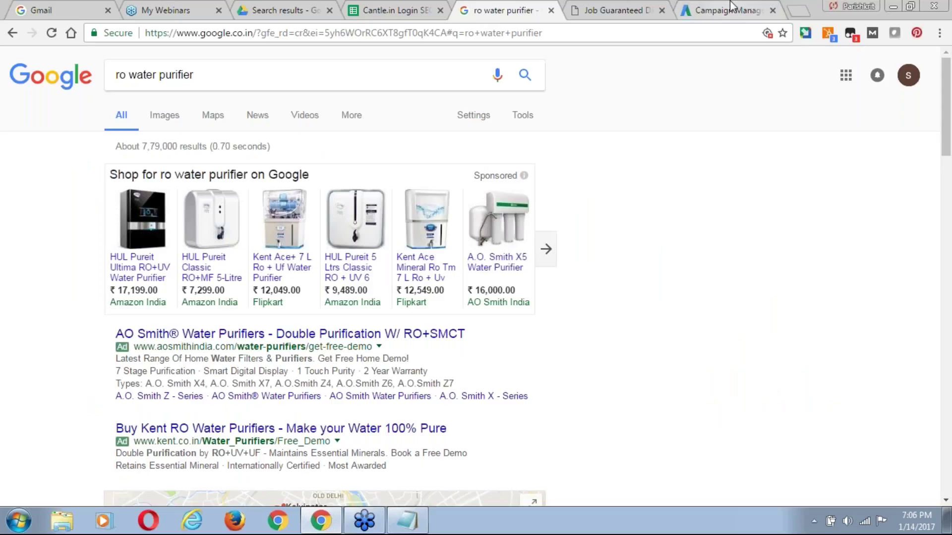
click(725, 16)
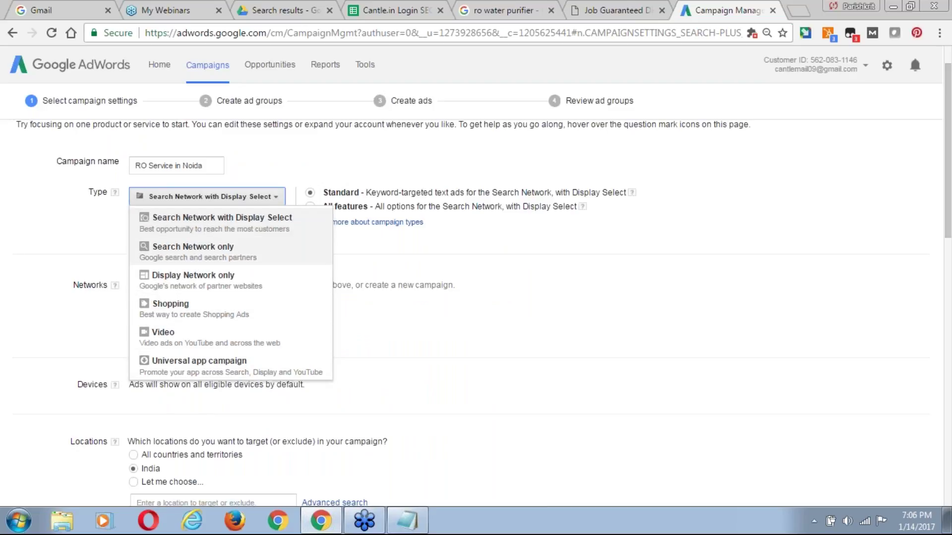
Change the campaign type to Search Network only, confirm it, then view the 'ro water purifier' results.
click(206, 251)
click(544, 125)
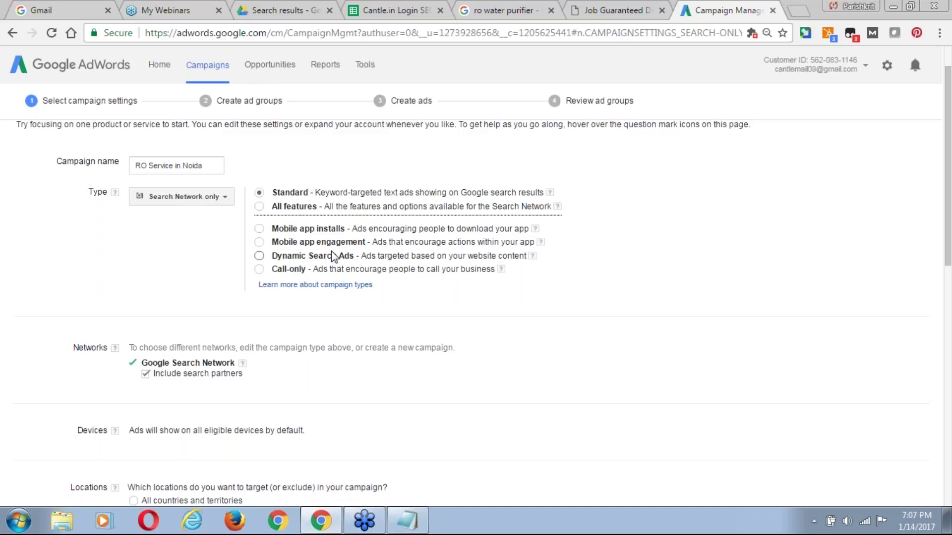
click(495, 10)
scroll(80, 382, down, 1)
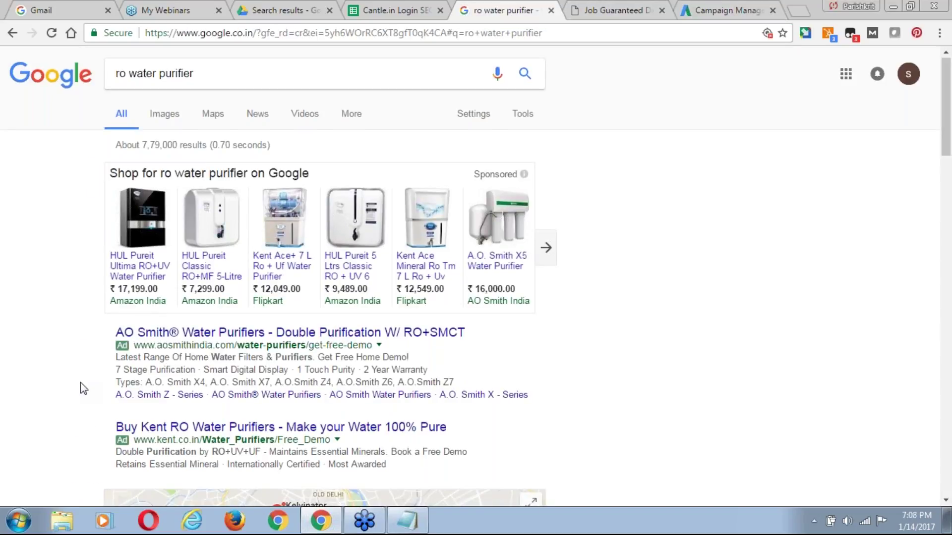
Open the Kent RO water purifiers ad, browse its landing page, then check AdWords.
scroll(83, 389, down, 2)
click(223, 317)
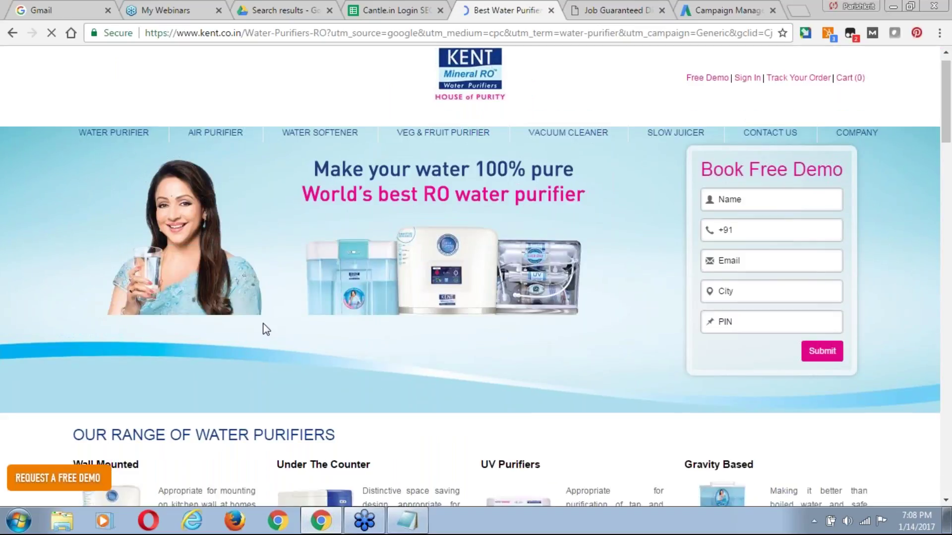
scroll(266, 329, down, 10)
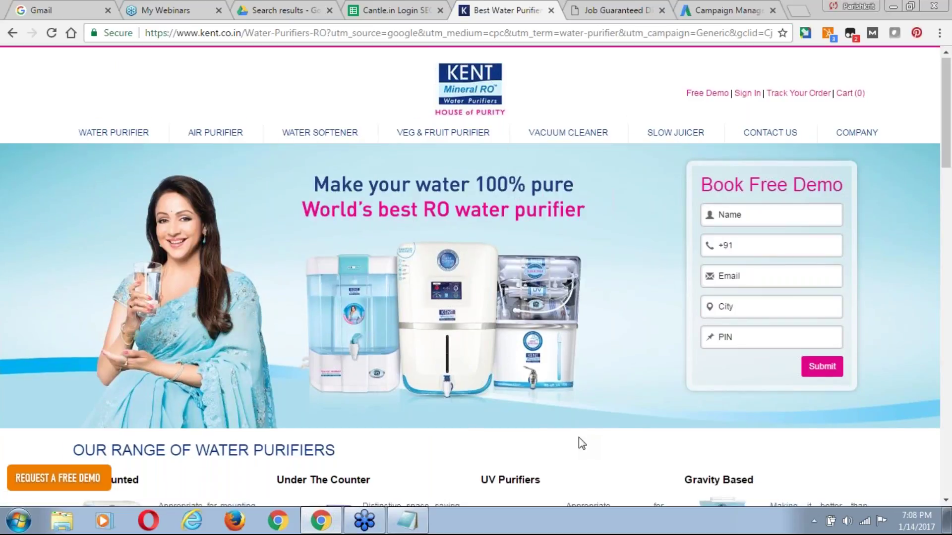
scroll(578, 437, down, 1)
scroll(578, 437, down, 6)
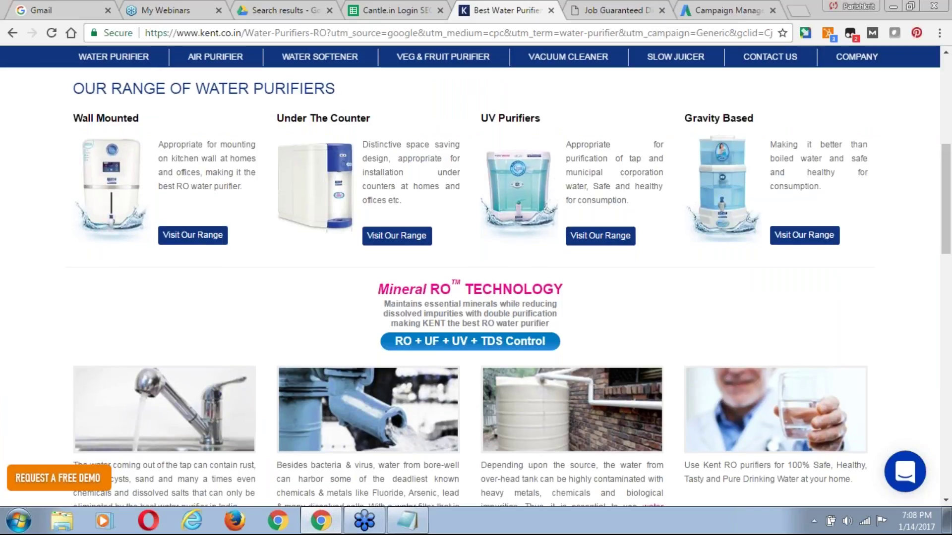
scroll(470, 288, down, 5)
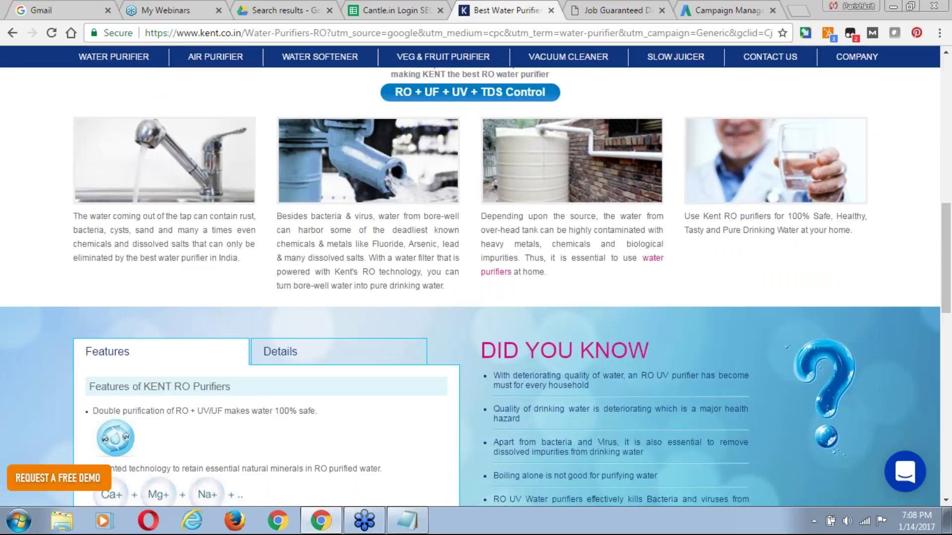
click(697, 12)
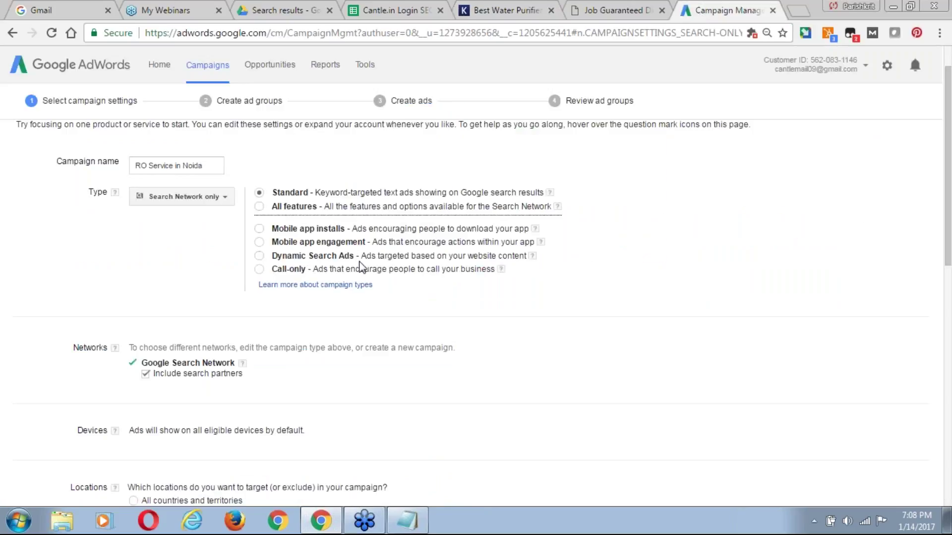
Point out the 'ro water purifier' query and Kent RO ad again, then return to AdWords.
click(531, 8)
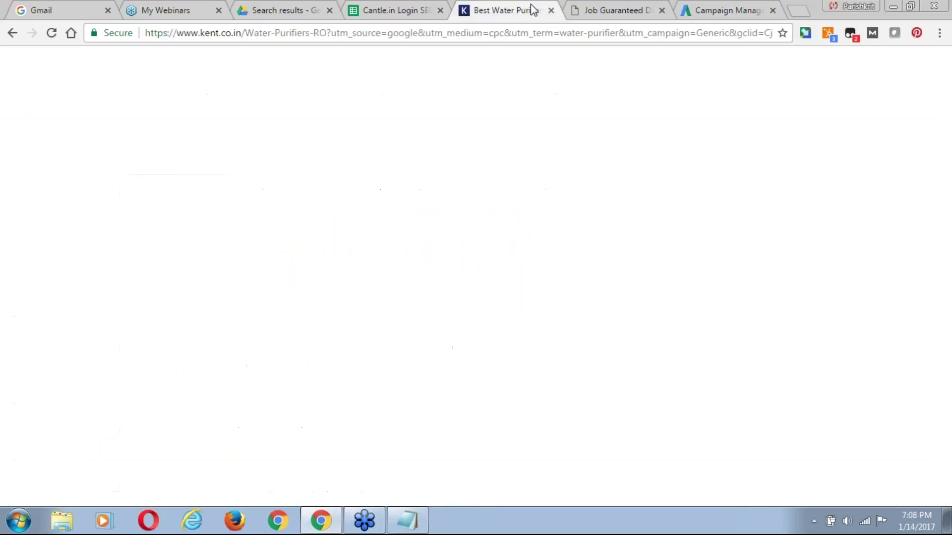
click(10, 31)
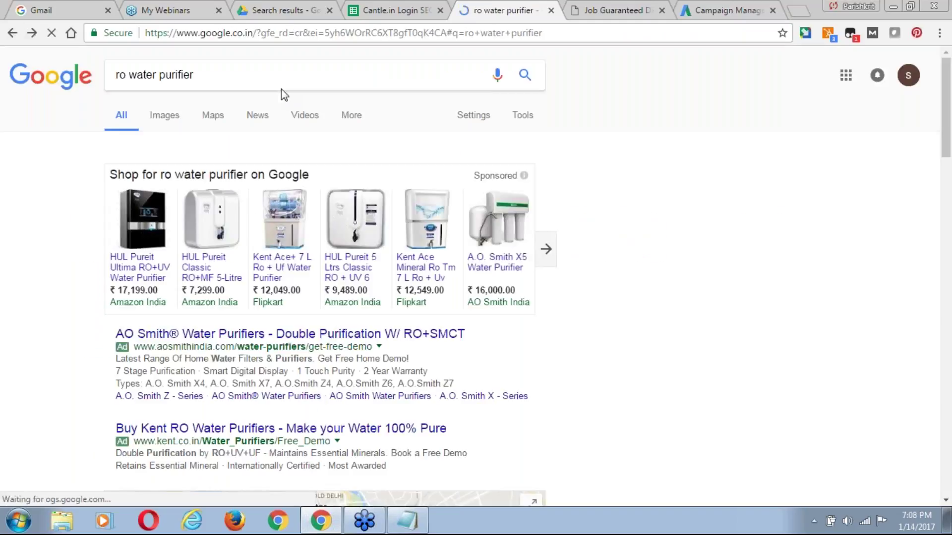
click(212, 74)
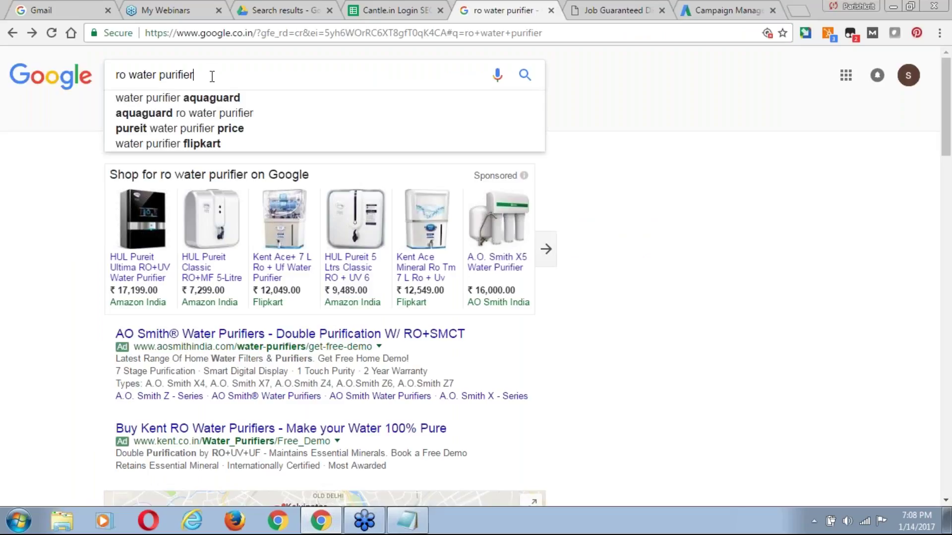
triple_click(113, 72)
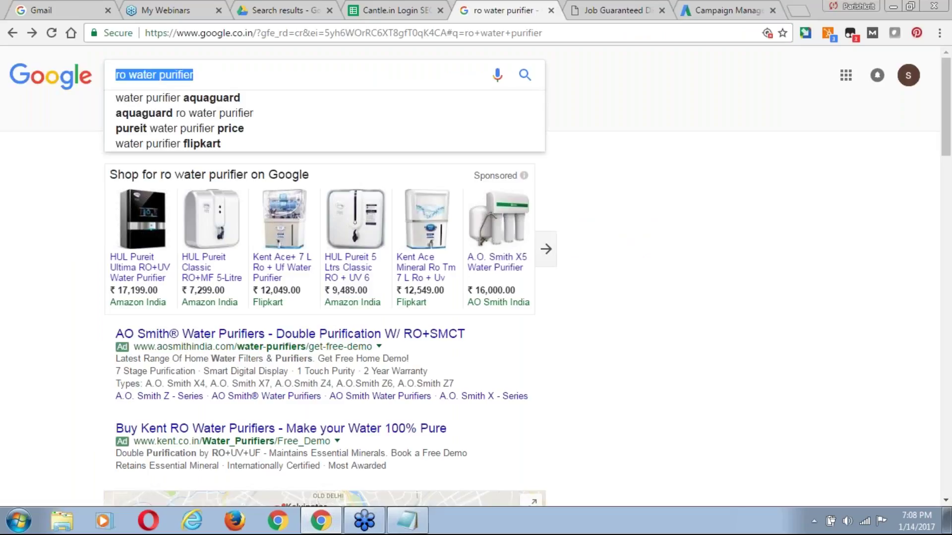
click(206, 82)
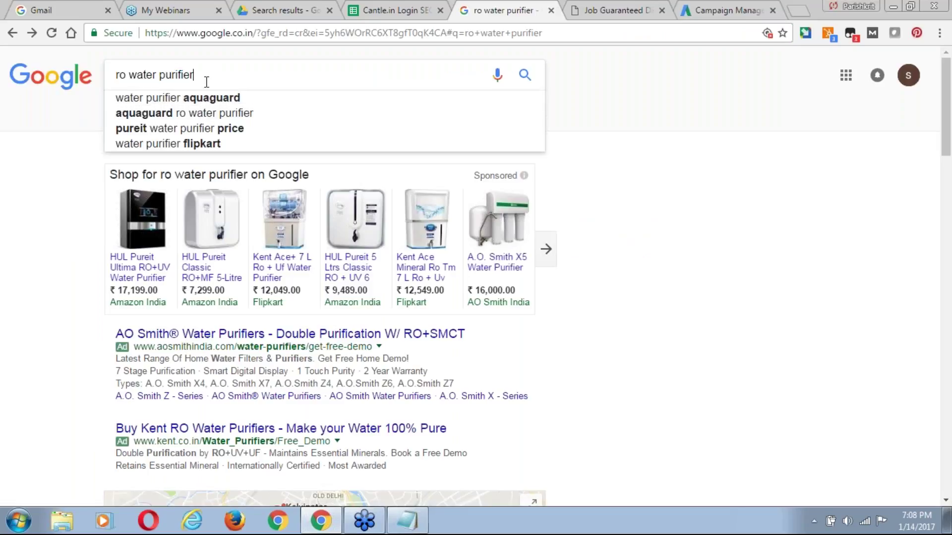
drag(206, 78, 116, 74)
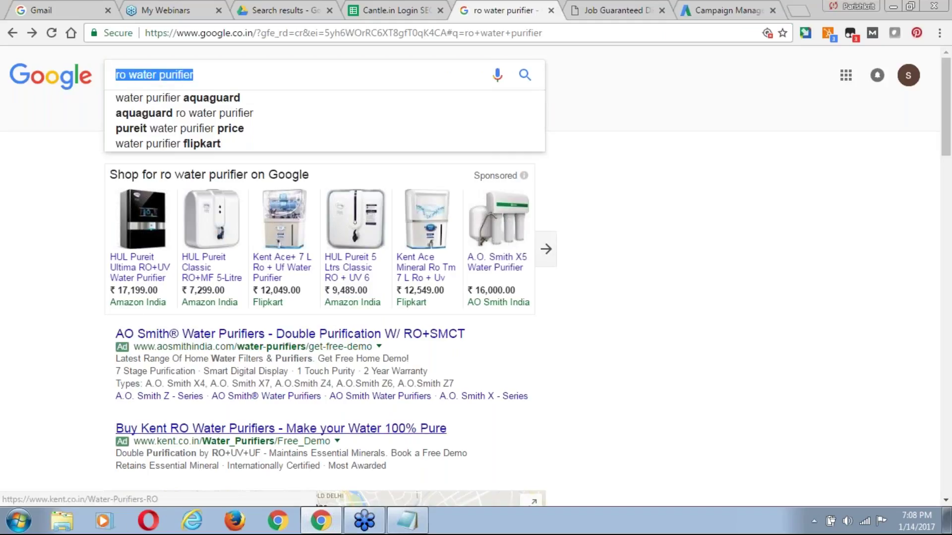
click(281, 428)
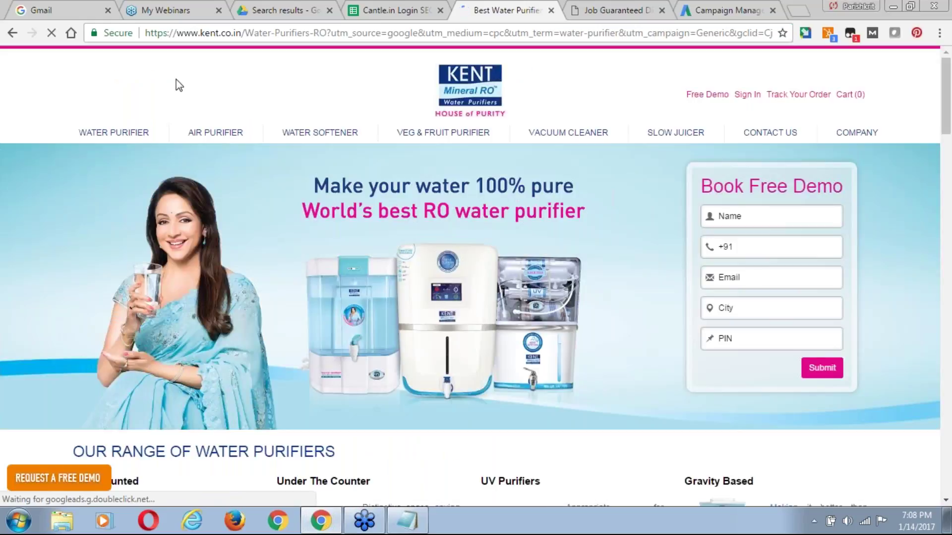
mouse_move(194, 147)
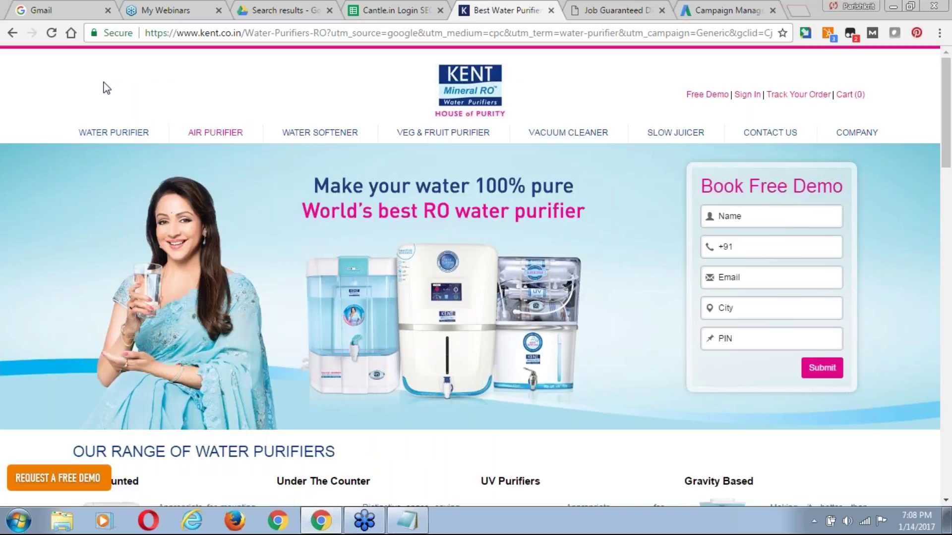
click(15, 34)
click(715, 15)
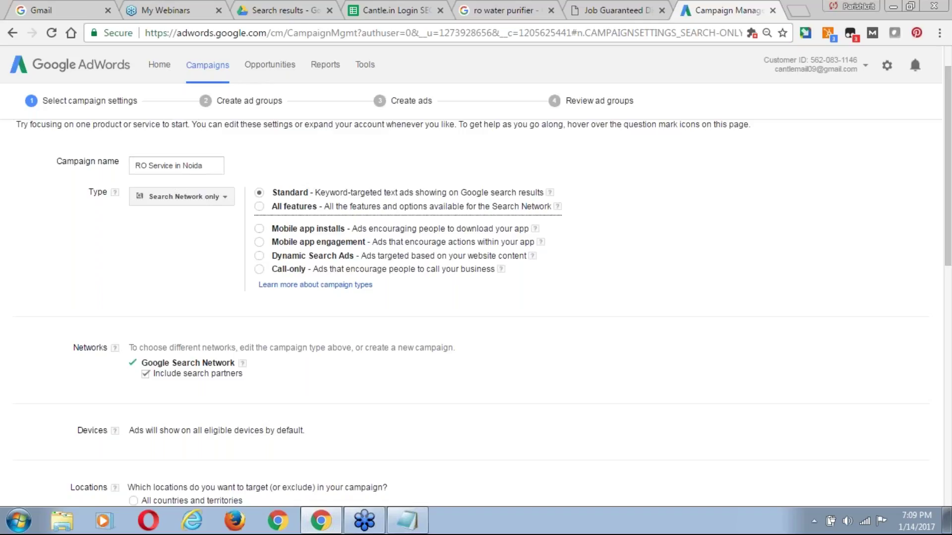
Switch the campaign type to Call-only and confirm the change.
click(259, 270)
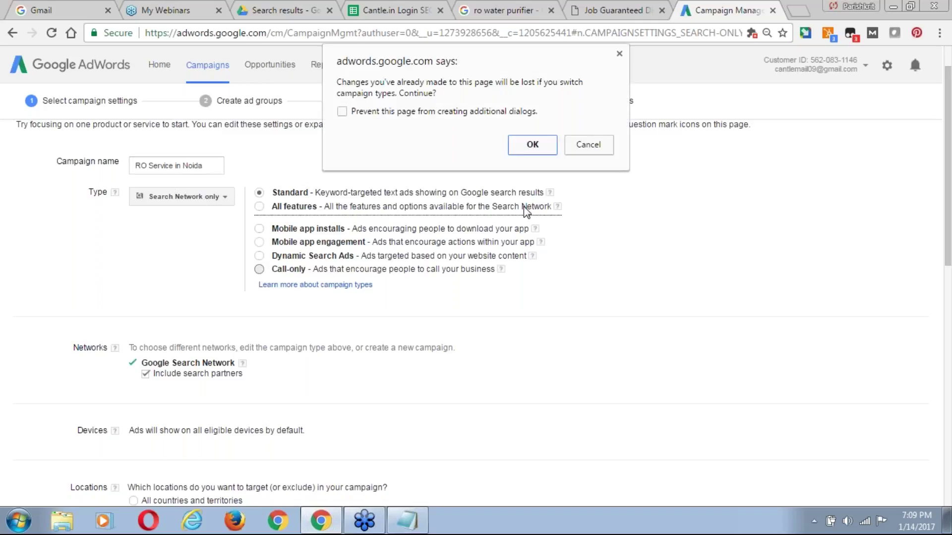
click(518, 148)
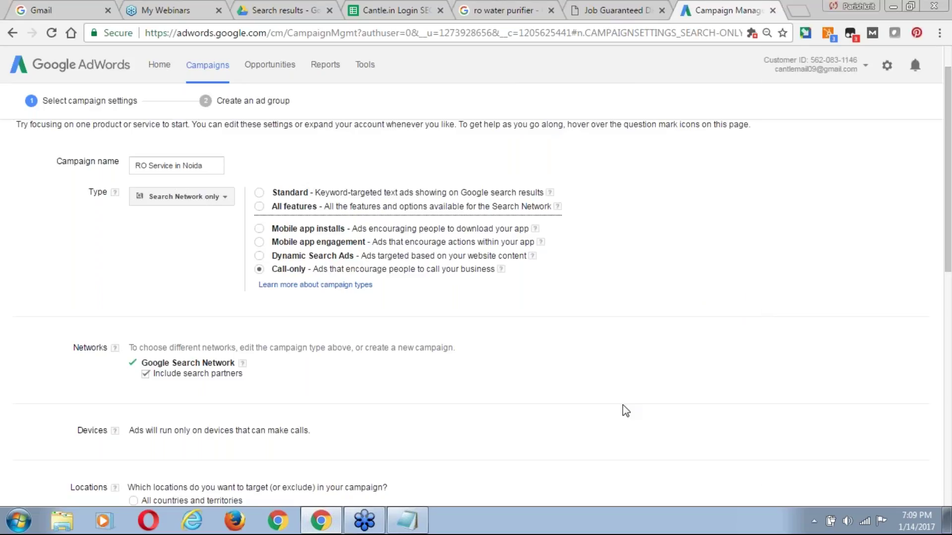
scroll(756, 416, down, 1)
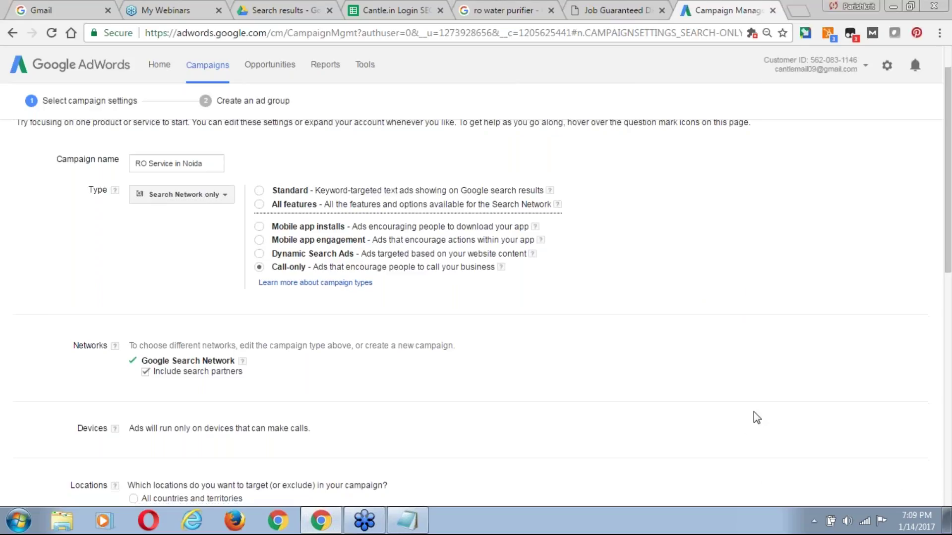
scroll(754, 418, down, 3)
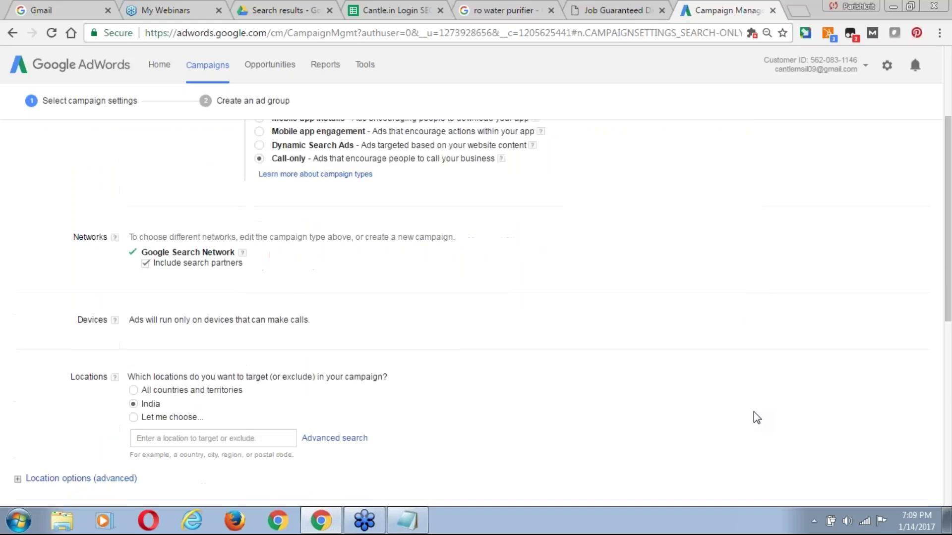
scroll(947, 195, up, 2)
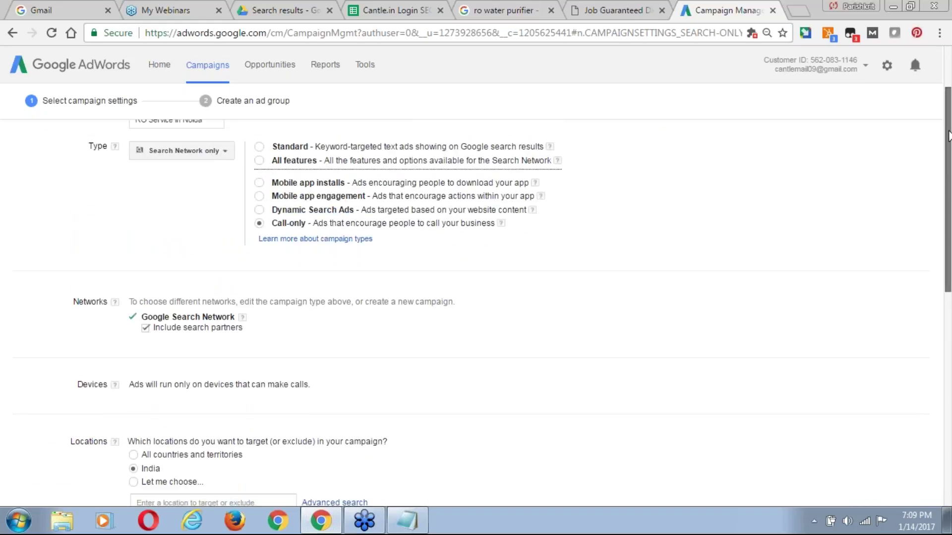
Review the updated settings, then return to the 'ro water purifier' search results.
drag(948, 144, 949, 150)
scroll(948, 149, down, 1)
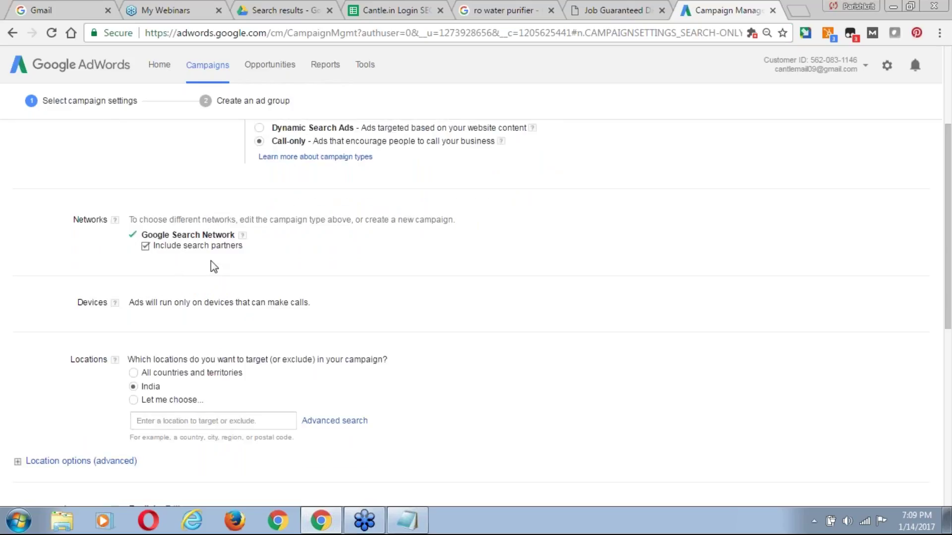
click(518, 10)
drag(200, 32, 268, 38)
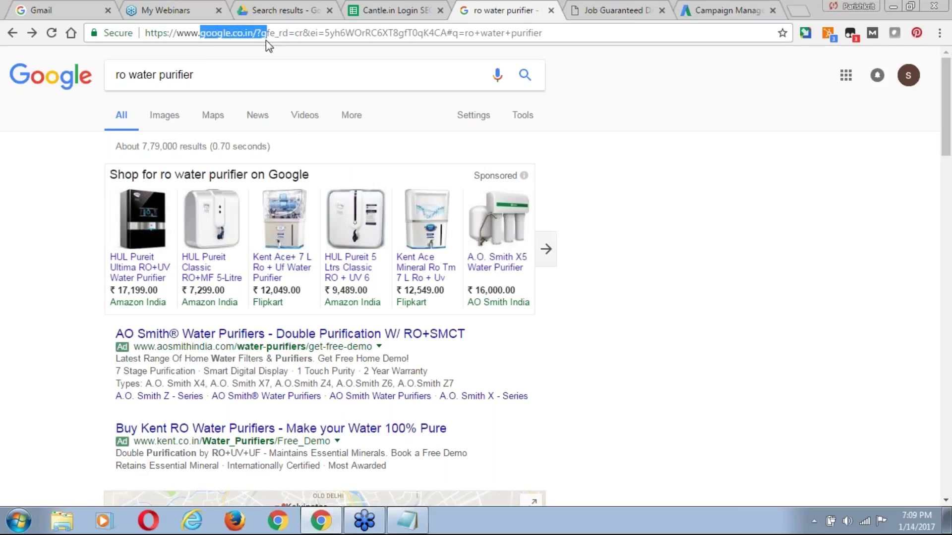
Check the search partners option wording in the AdWords campaign settings.
click(726, 9)
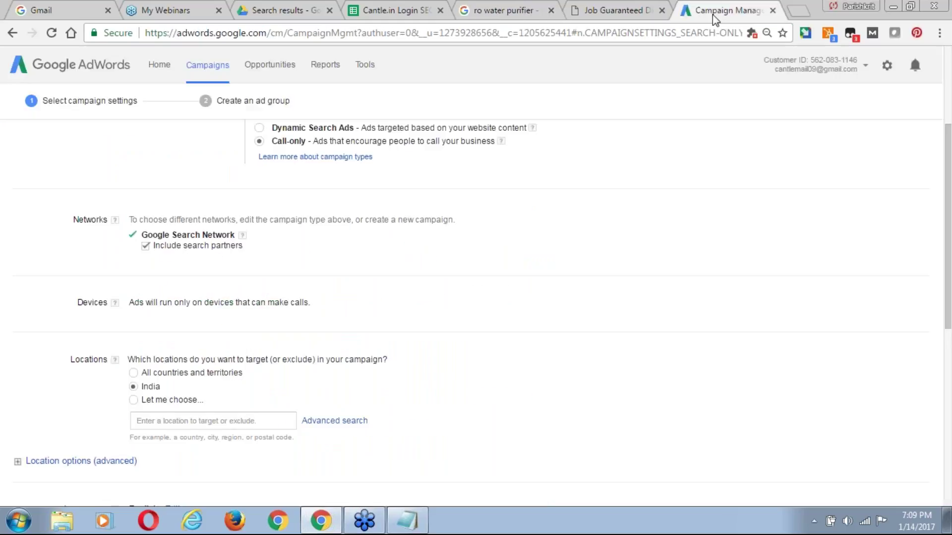
drag(180, 247, 242, 249)
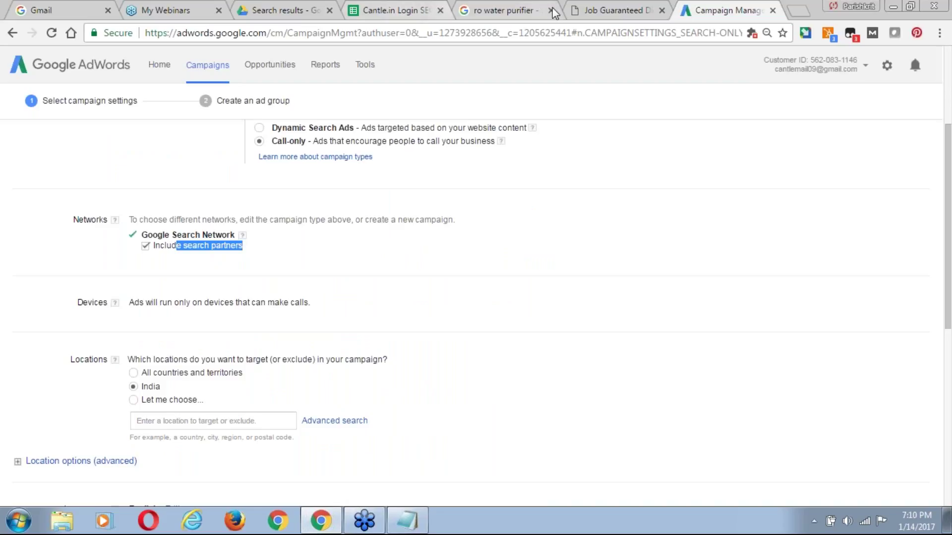
click(459, 9)
Search Google for 'google custom search' and show its image results.
click(206, 74)
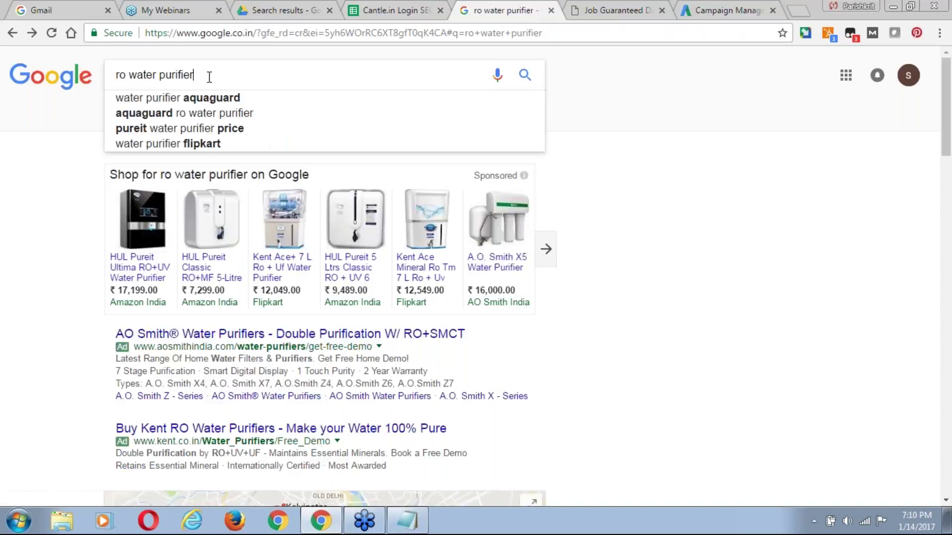
key(ctrl+a)
text(google )
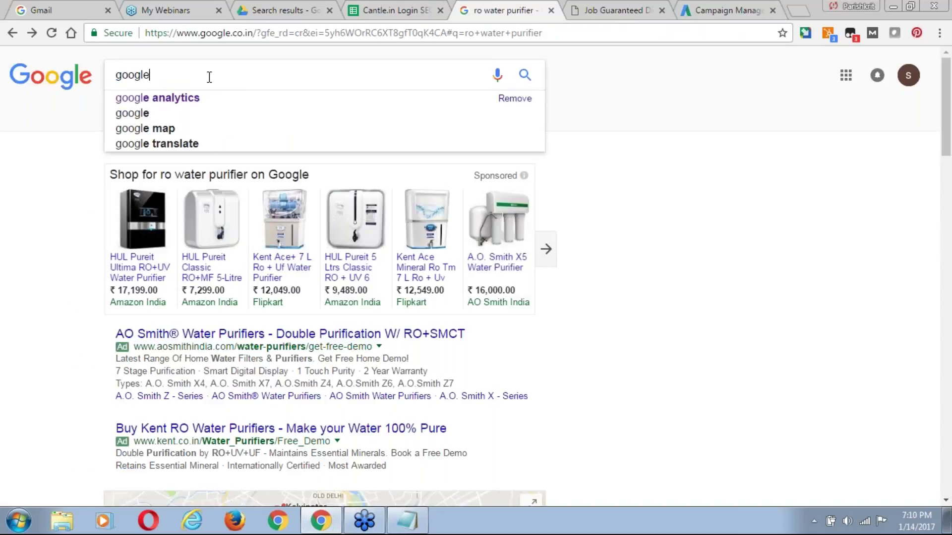
text(cu)
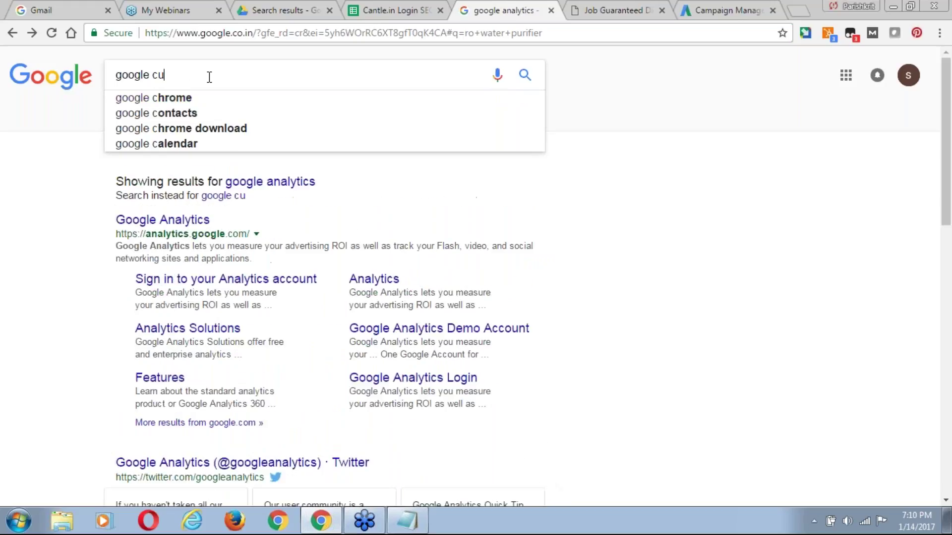
text(st)
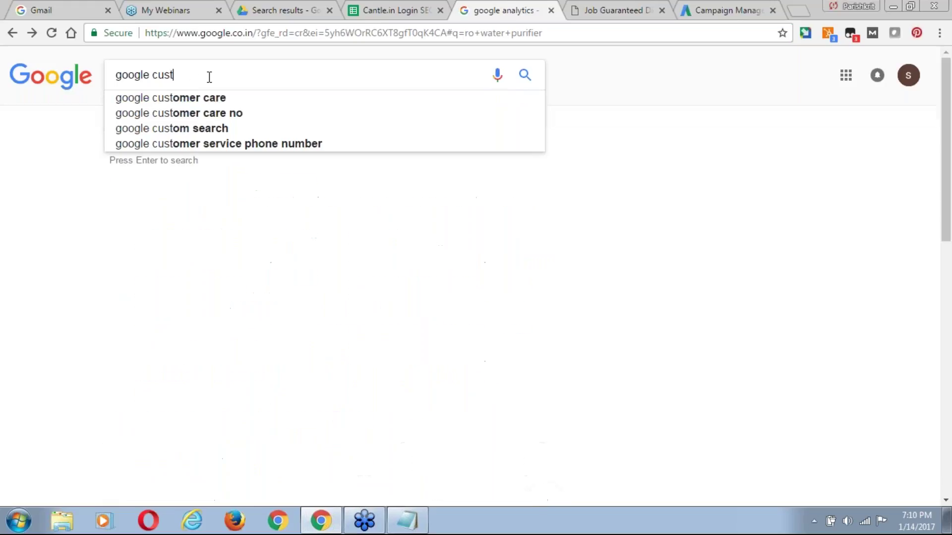
text(m)
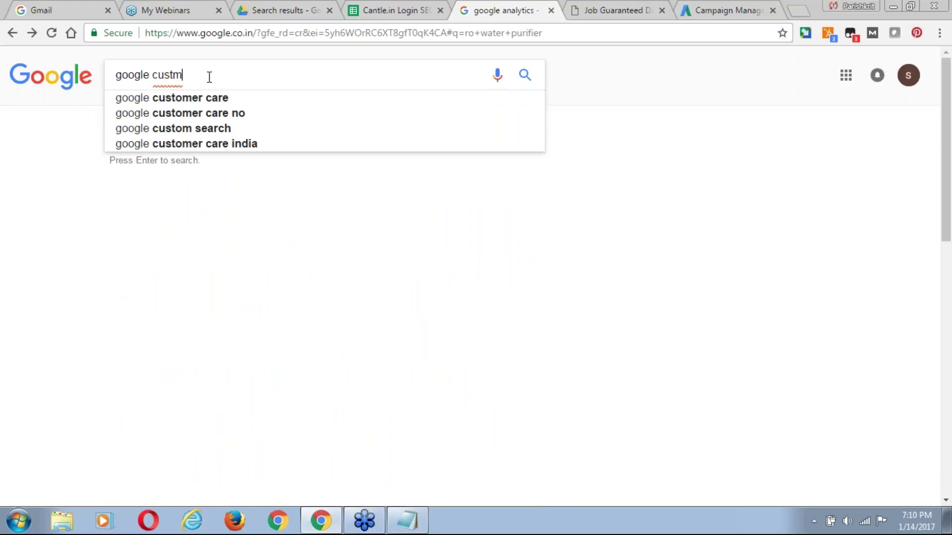
key(BackSpace)
key(BackSpace)
text(tom )
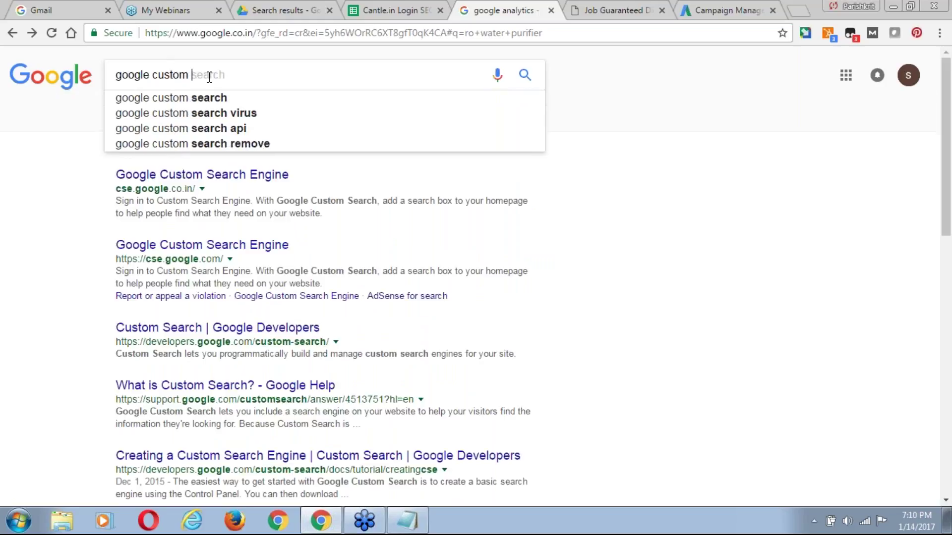
text(search)
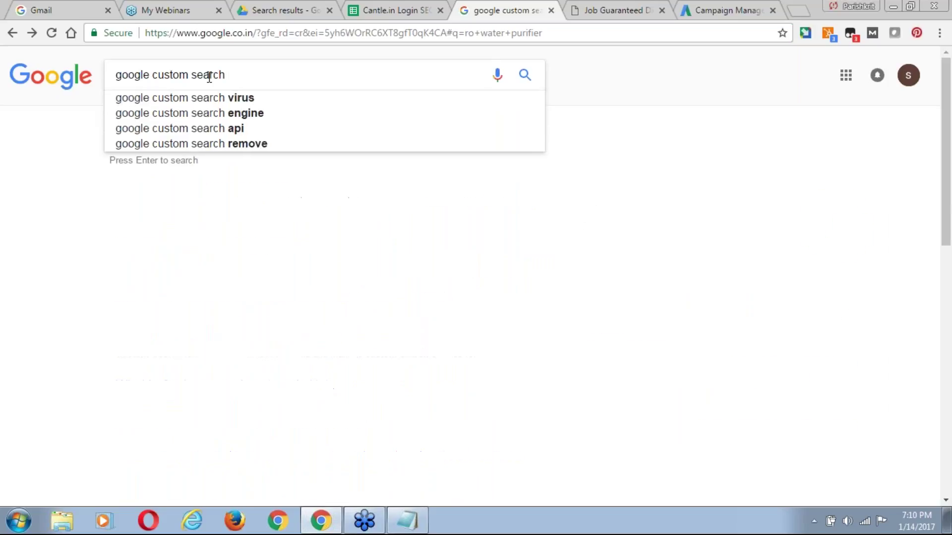
key(Return)
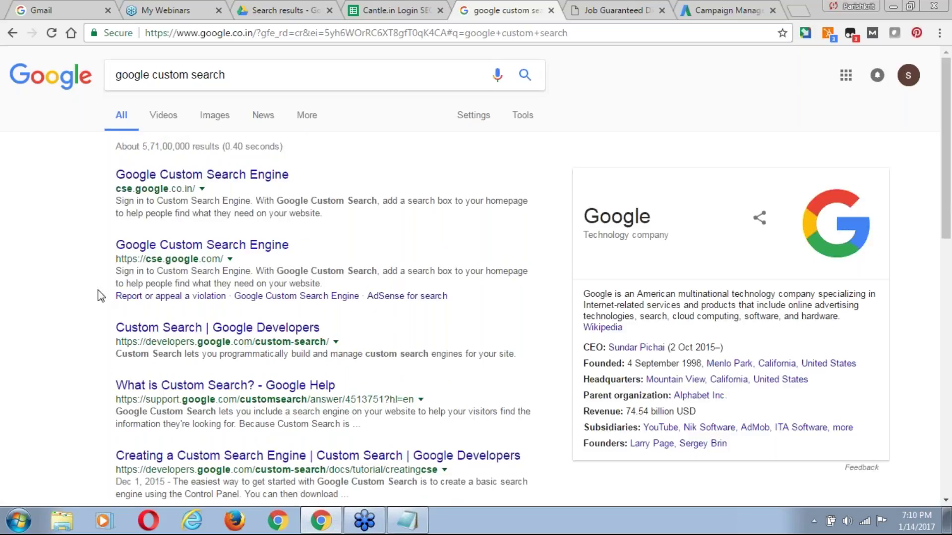
click(215, 115)
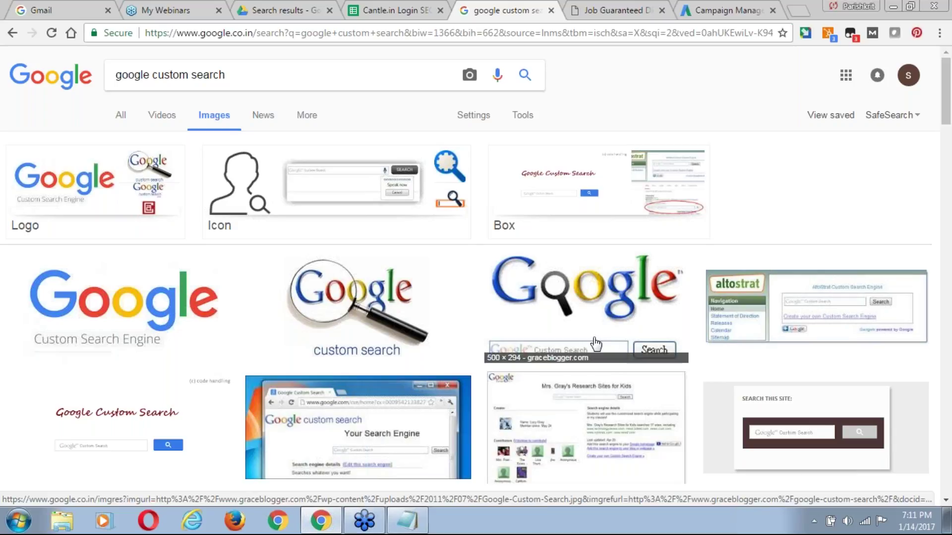
Load rowala.in in a new tab and browse its homepage with the free first RO service offer.
click(796, 12)
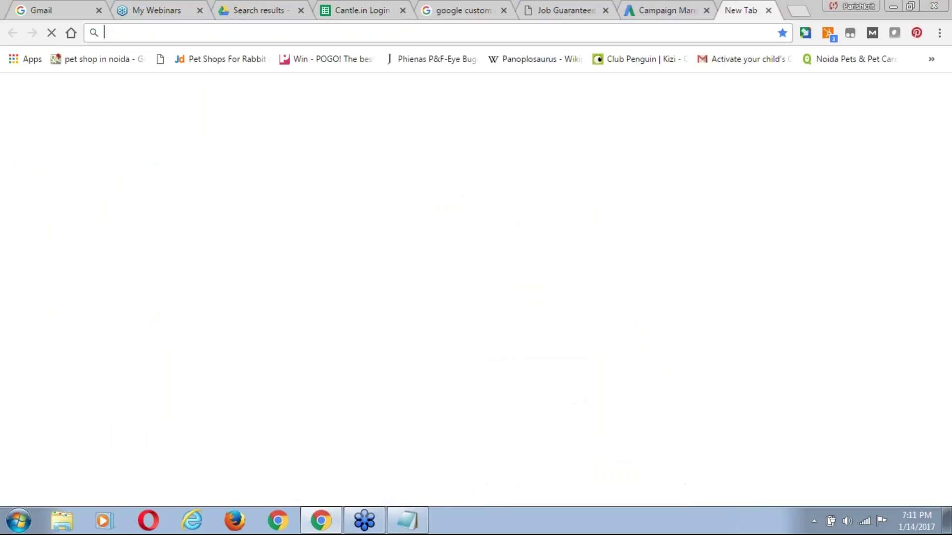
text(rowala)
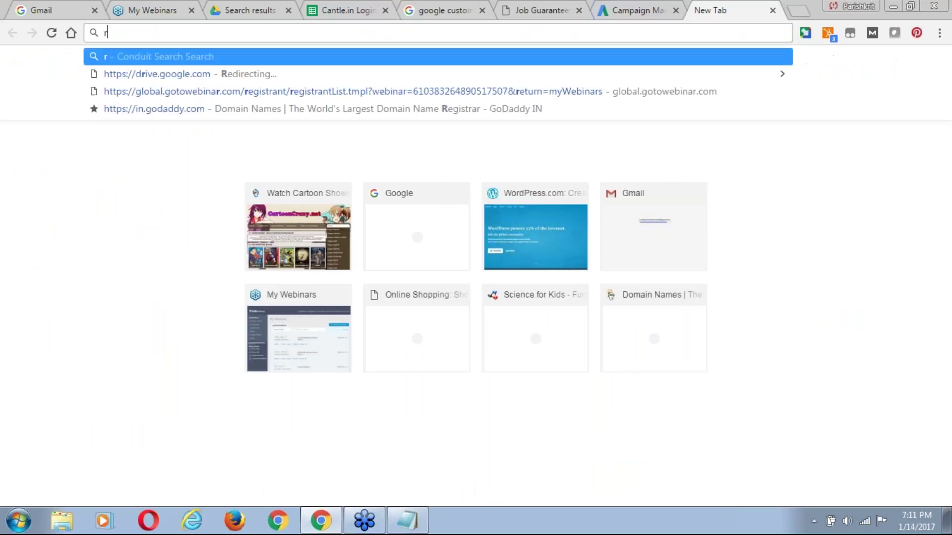
text(.in)
key(Return)
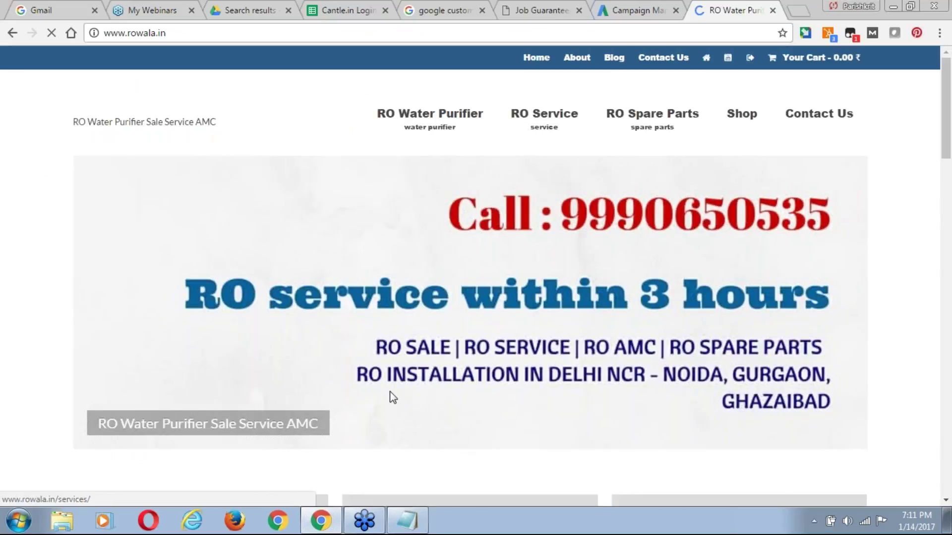
scroll(946, 99, down, 1)
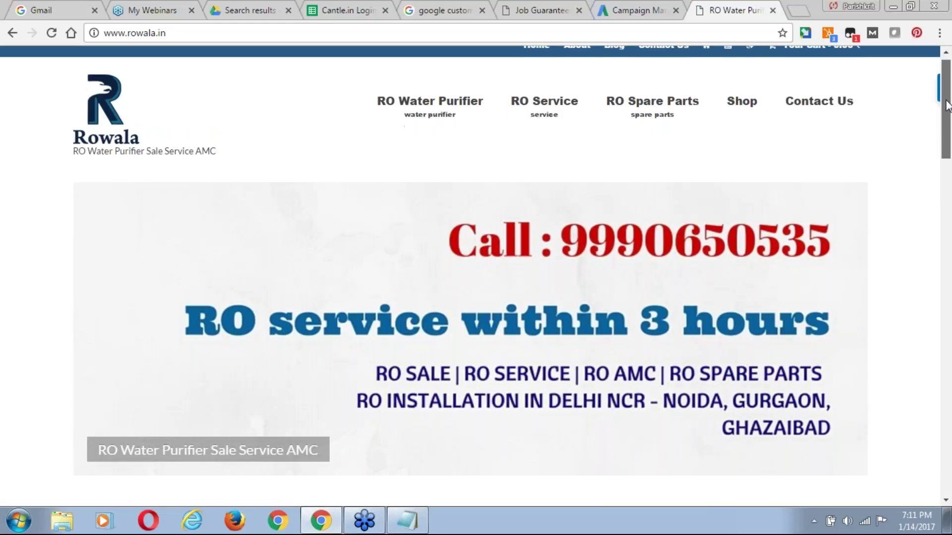
drag(947, 105, 948, 144)
scroll(948, 143, up, 3)
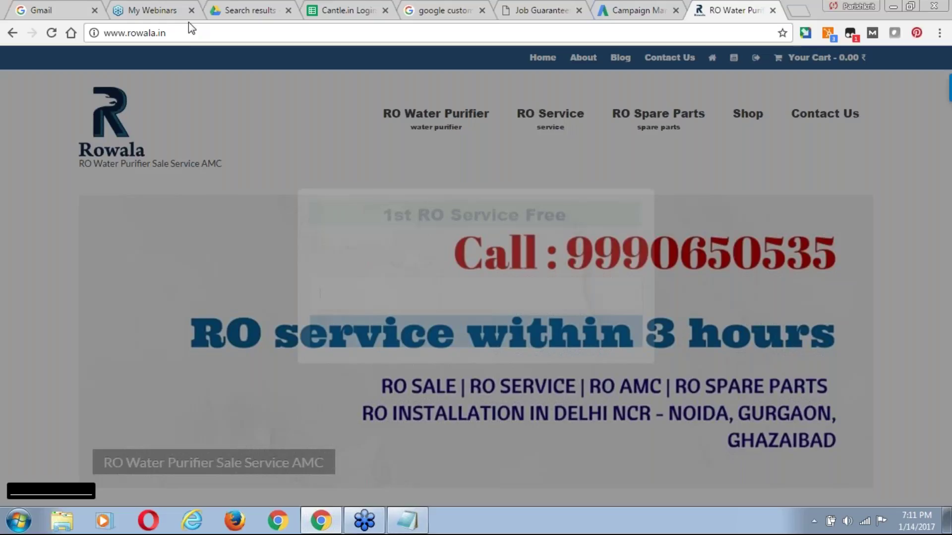
click(179, 31)
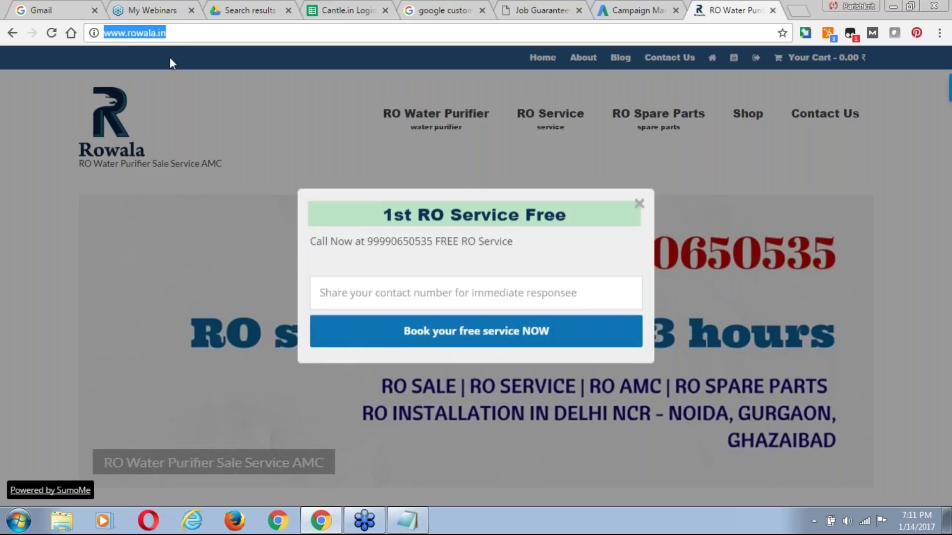
Compare the AdWords Call-only settings with the google custom search image results across tabs.
click(632, 12)
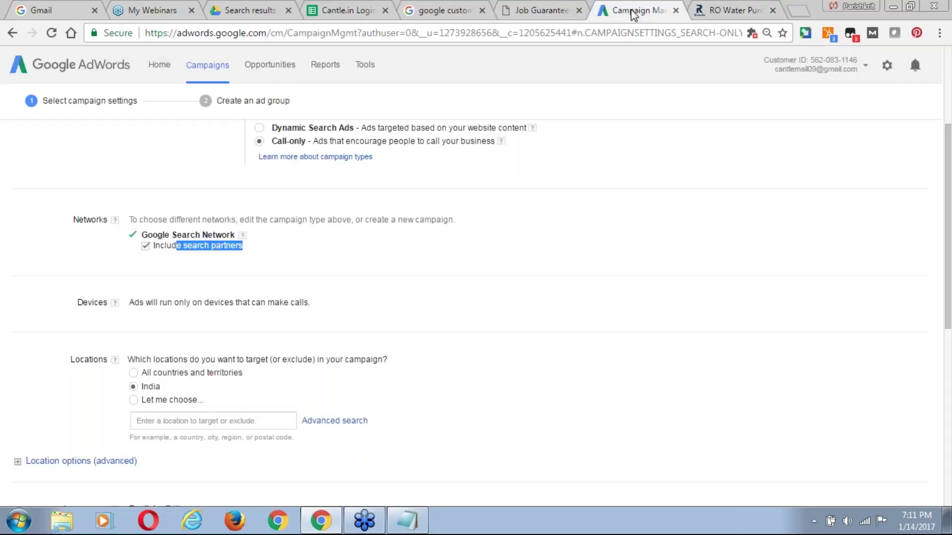
click(432, 12)
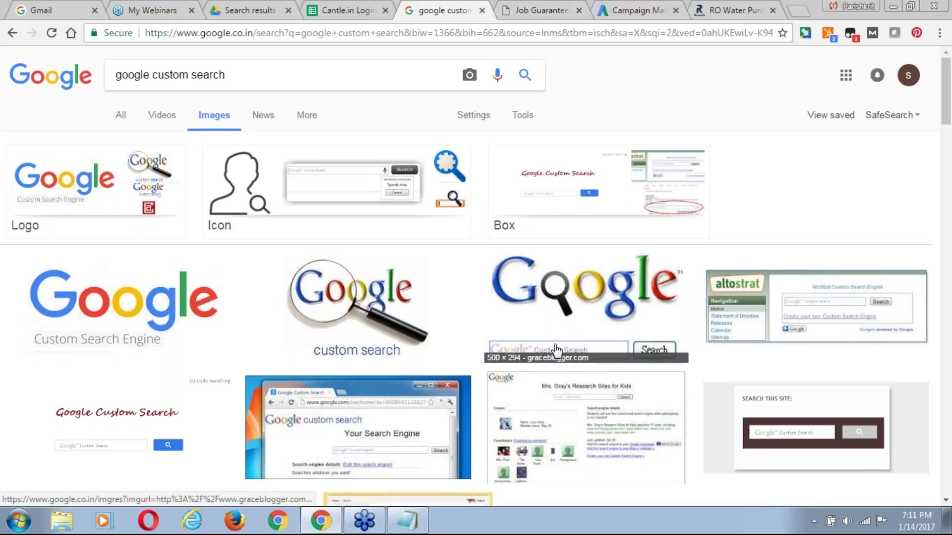
click(640, 11)
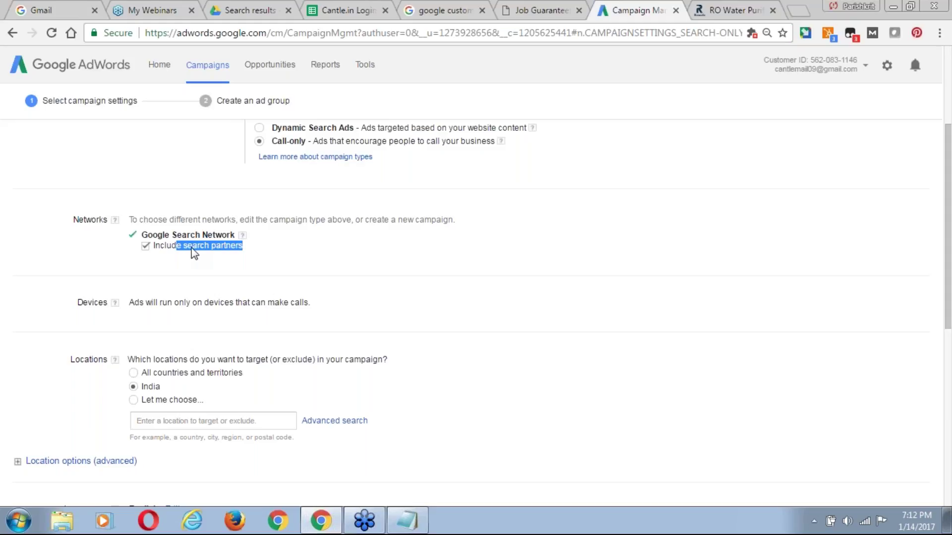
click(552, 10)
Go to aol.com and search 'ro service in noida' to view the Kent RO ad.
click(448, 10)
click(413, 32)
text(a)
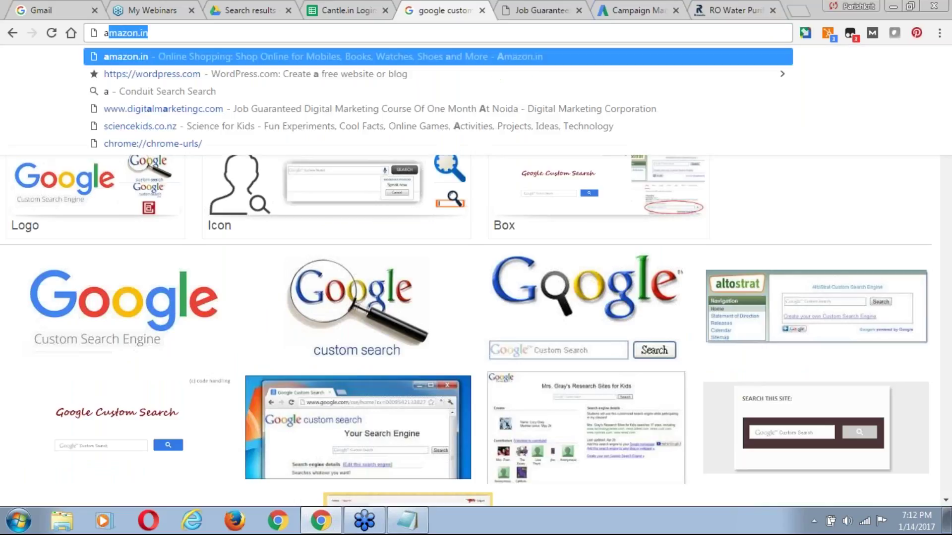
text(ol.)
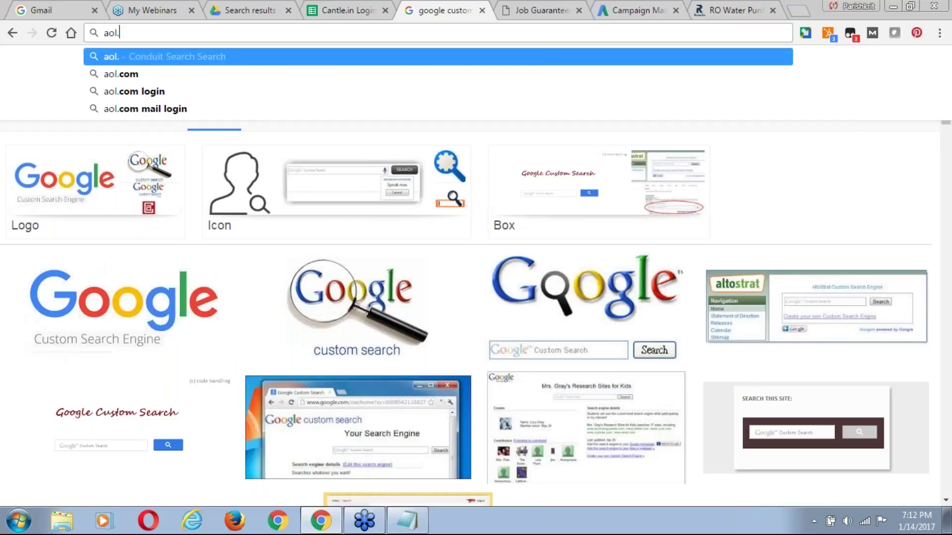
text(com)
key(Return)
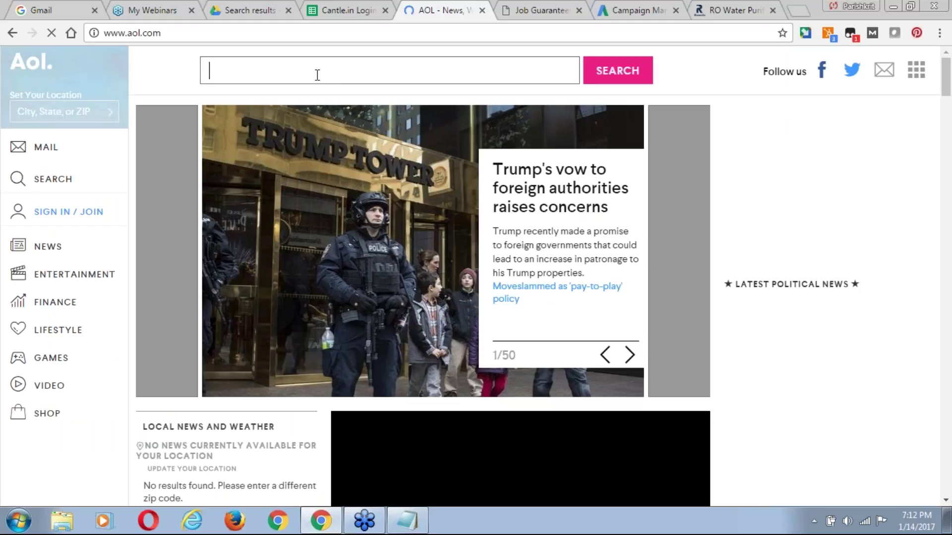
text(ro)
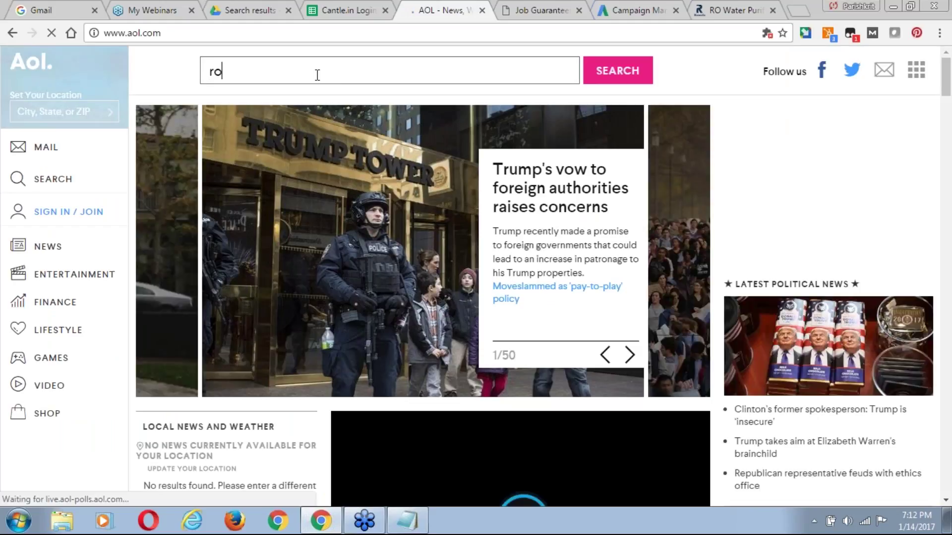
text( service in )
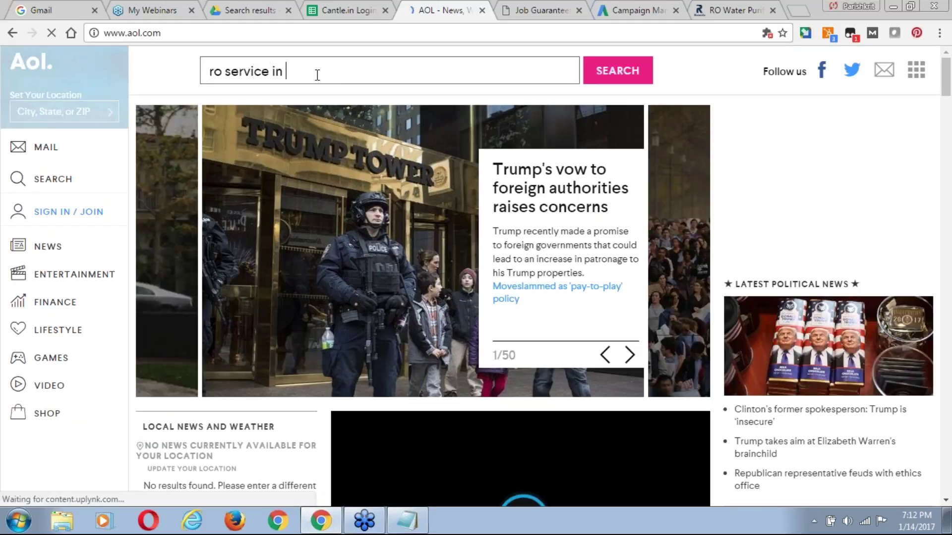
text(noida)
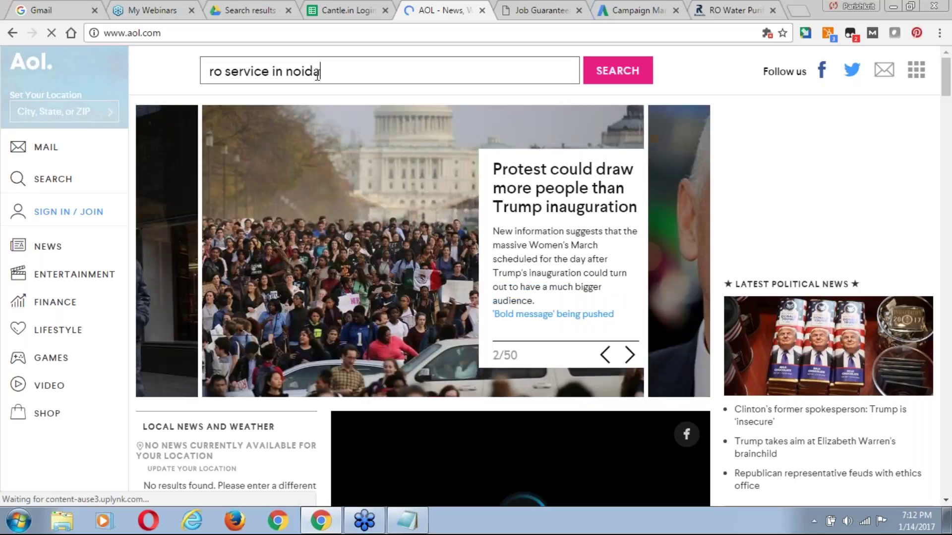
key(Return)
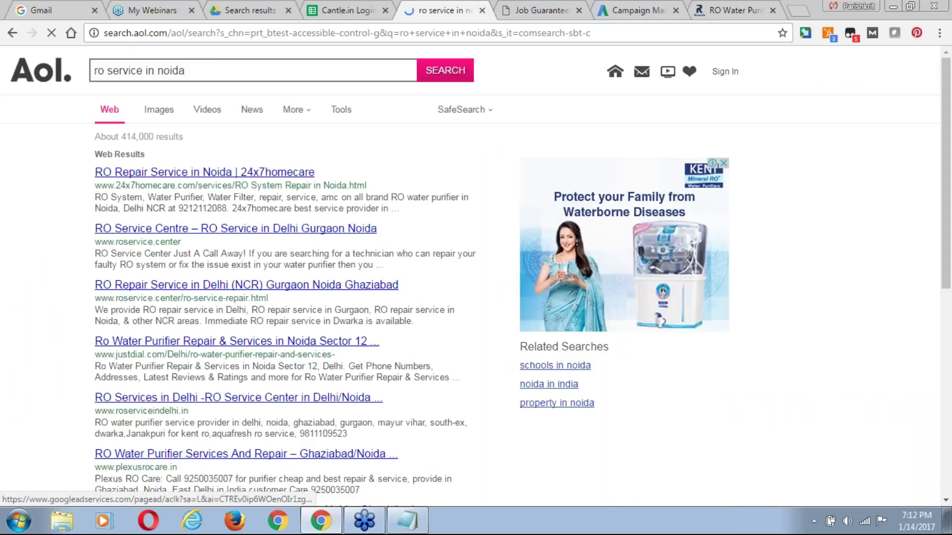
mouse_move(692, 167)
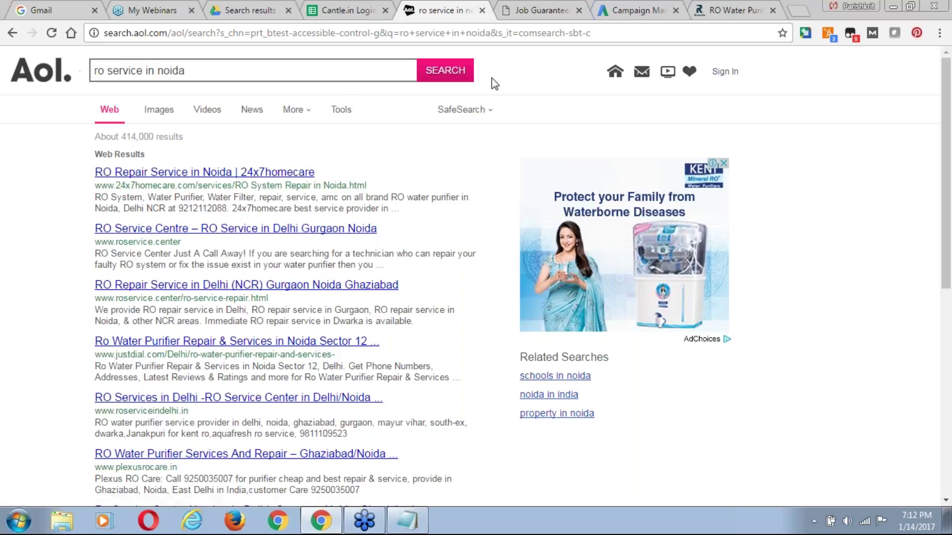
Uncheck 'Include search partners' so ads run on the Google Search Network only.
click(640, 10)
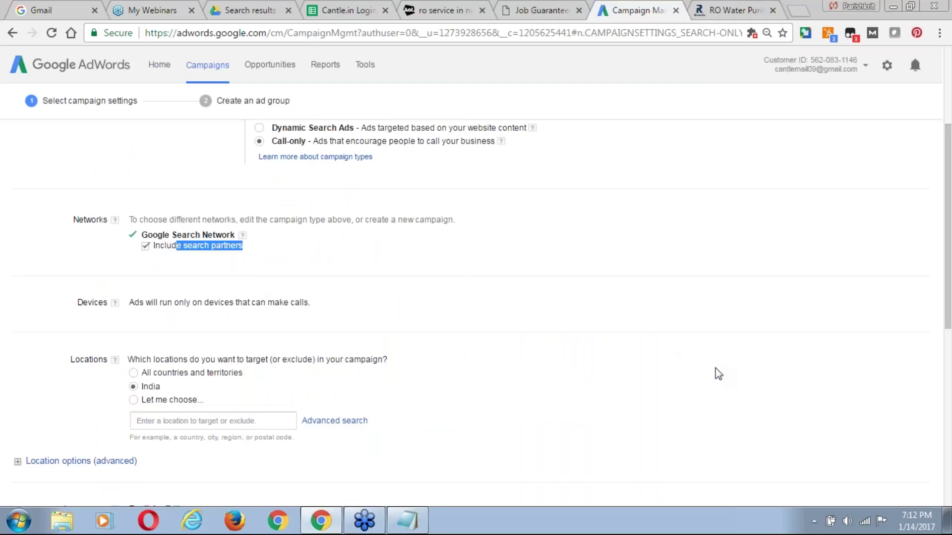
scroll(950, 228, down, 1)
scroll(950, 231, down, 1)
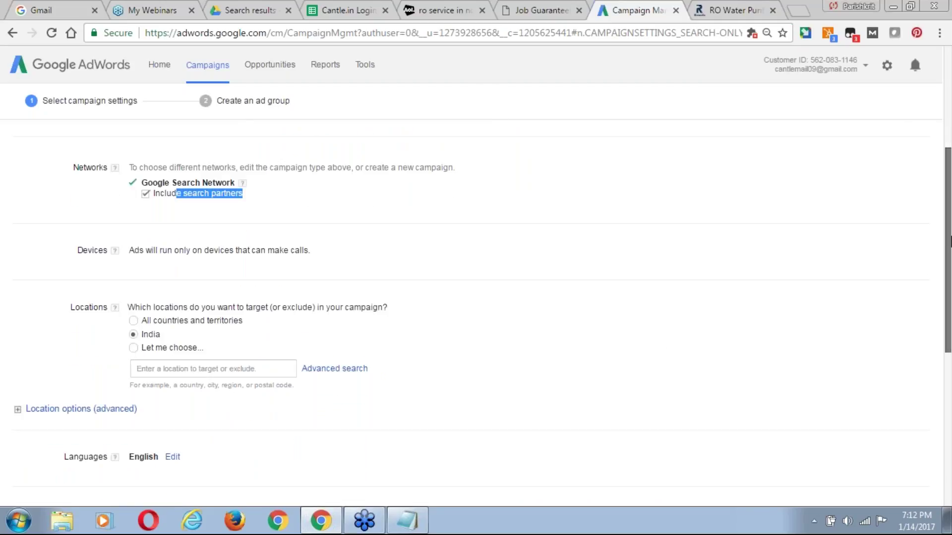
click(145, 203)
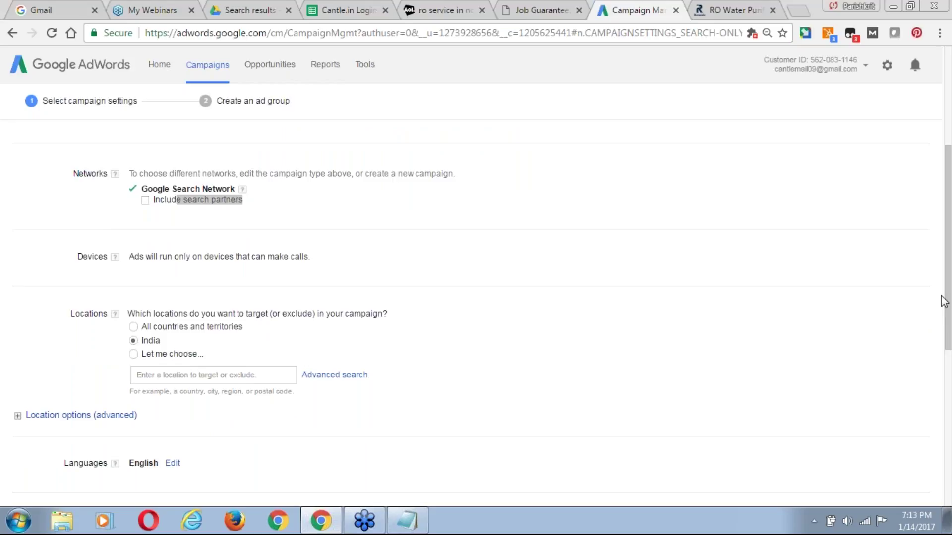
click(668, 312)
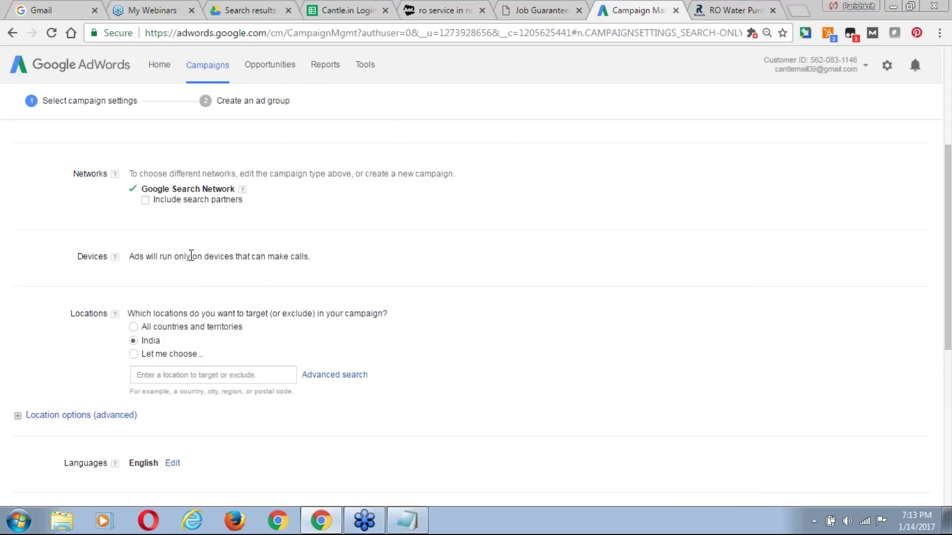
Review the India location, English language and Maximize clicks bidding settings.
drag(949, 197, 950, 219)
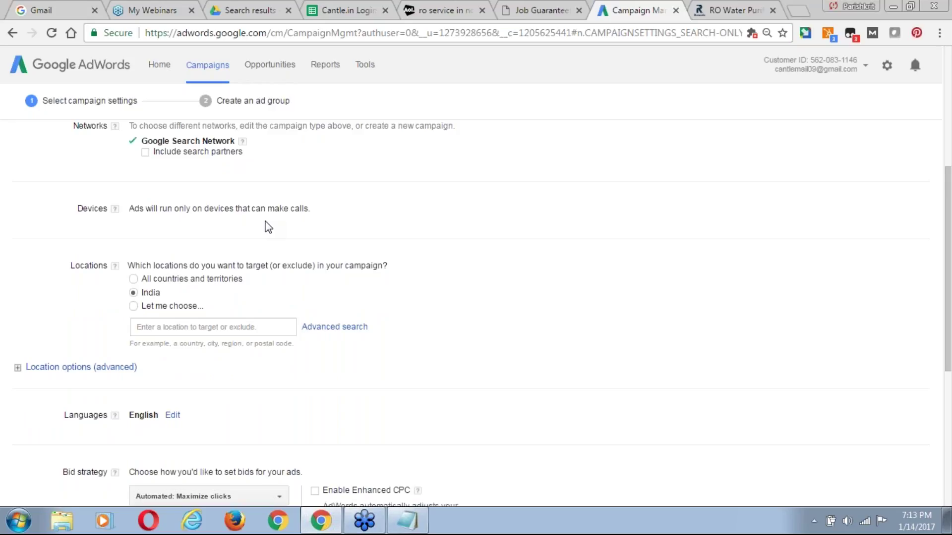
drag(947, 222, 950, 241)
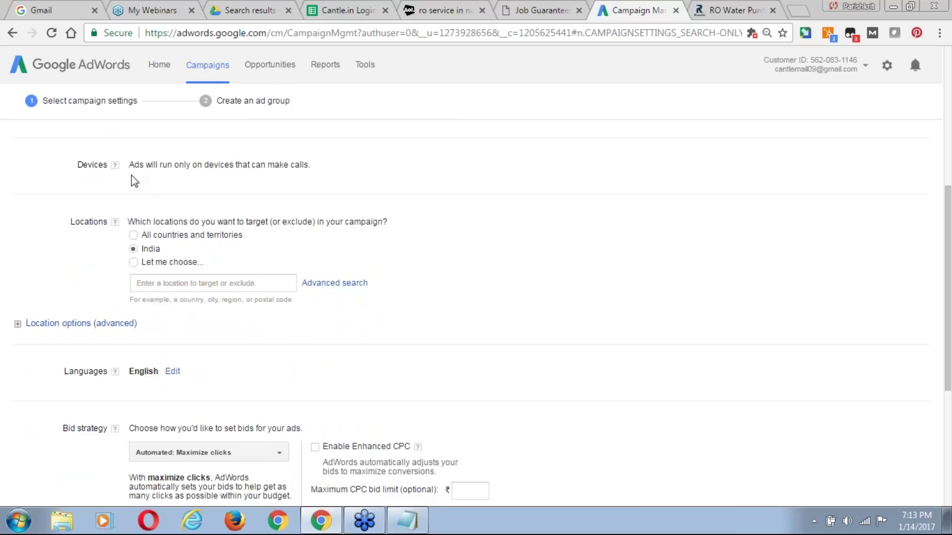
drag(134, 164, 284, 167)
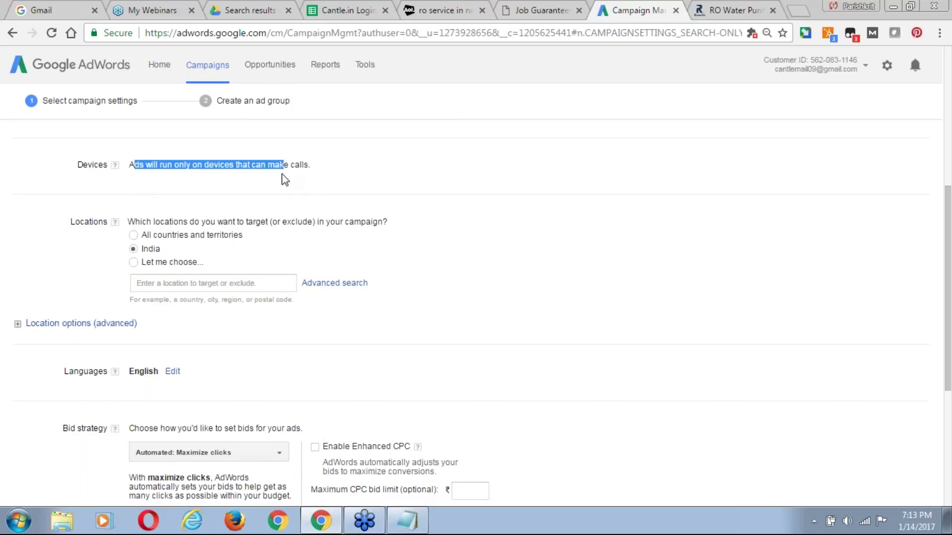
drag(949, 229, 948, 240)
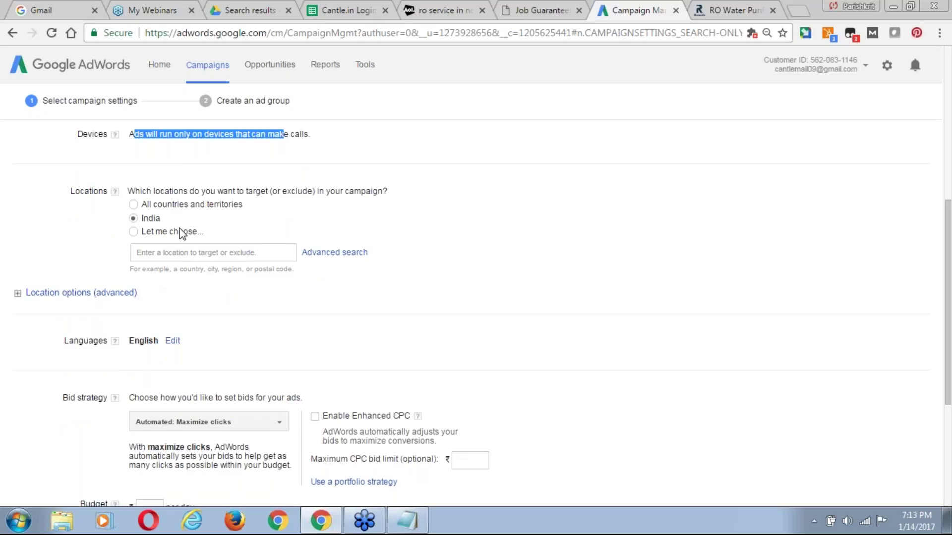
drag(947, 193, 949, 99)
drag(950, 160, 949, 257)
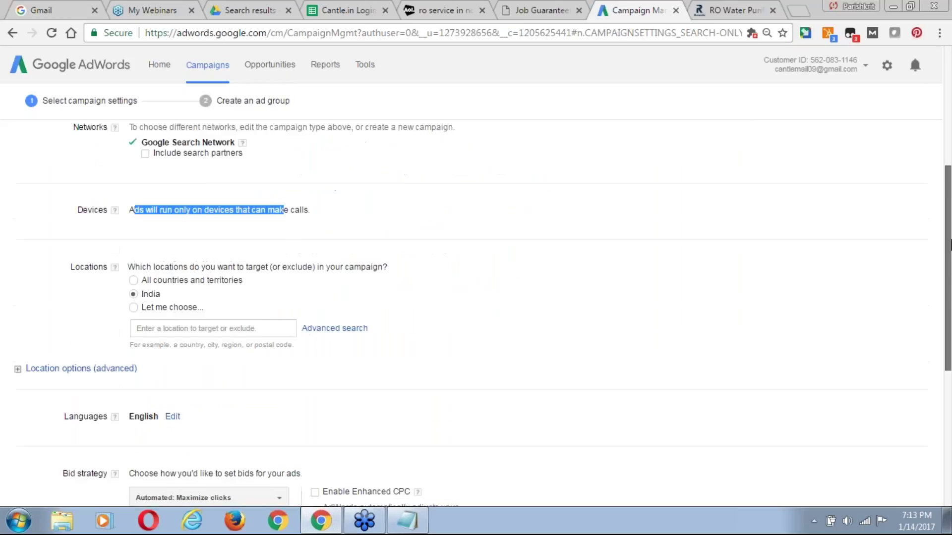
Add Noida, Uttar Pradesh as a target location, then search 'ghazia' for Ghaziabad.
click(346, 332)
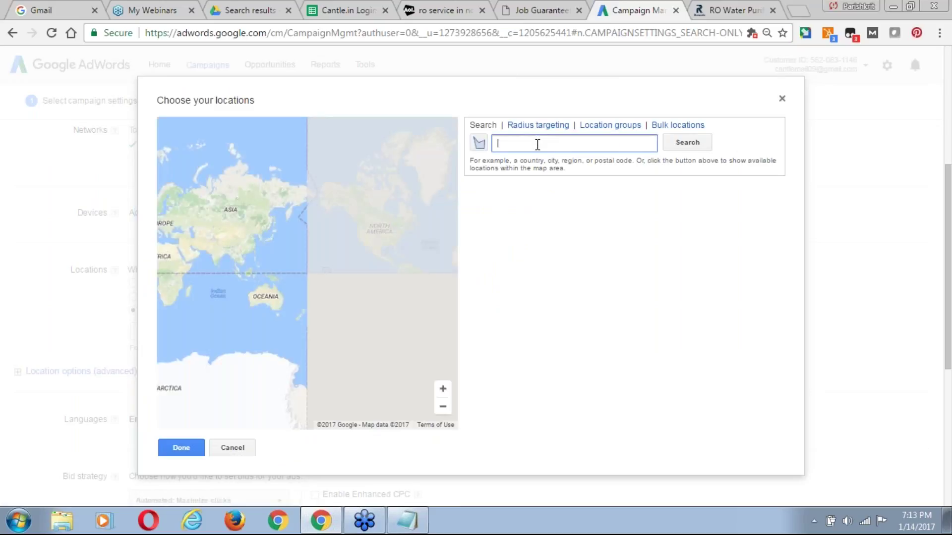
text(noida)
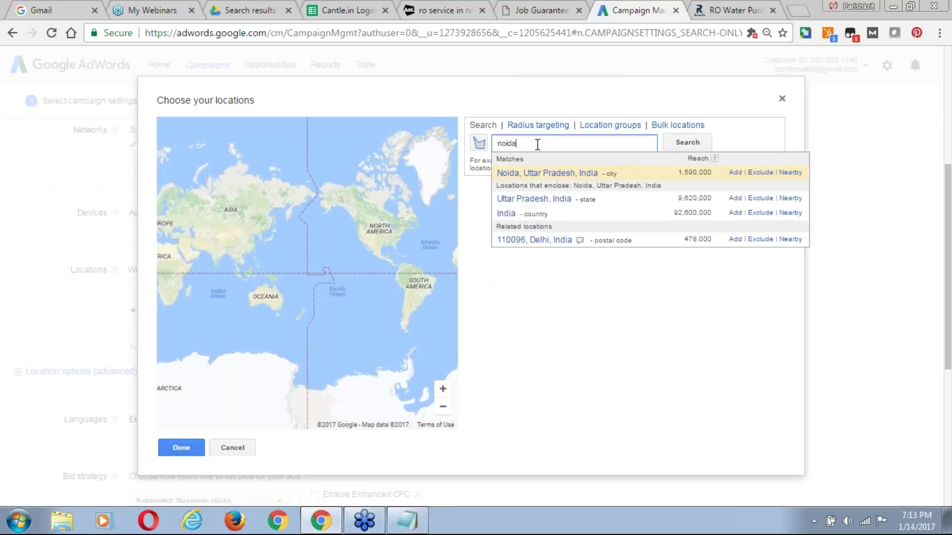
click(735, 172)
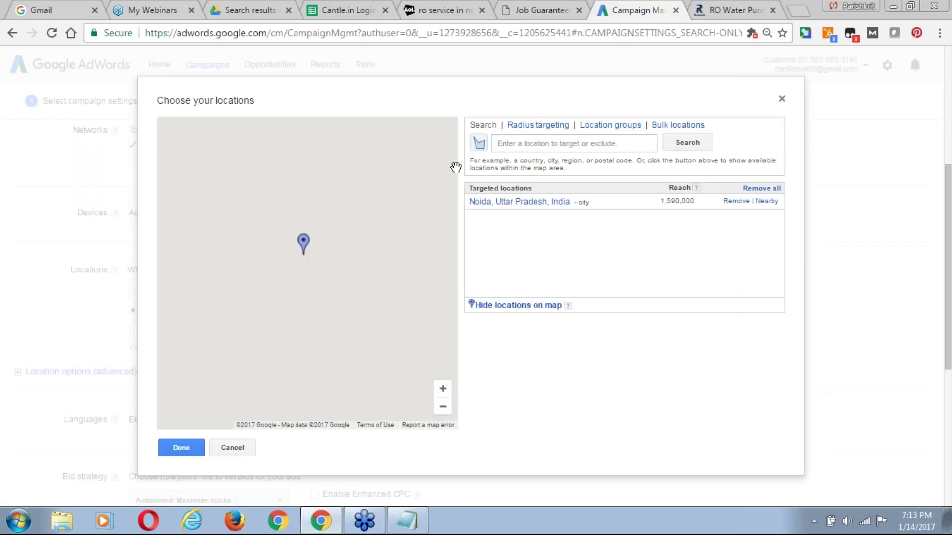
click(517, 149)
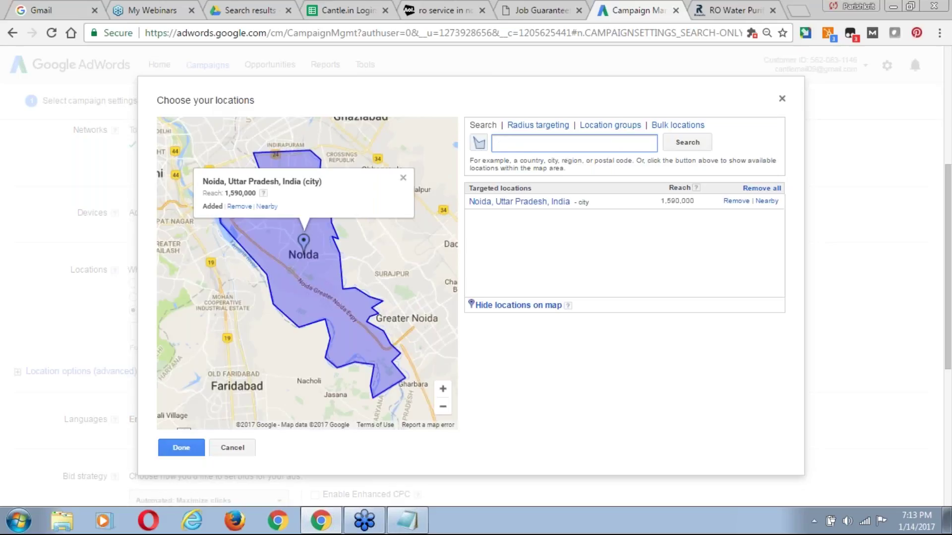
text(ghazia)
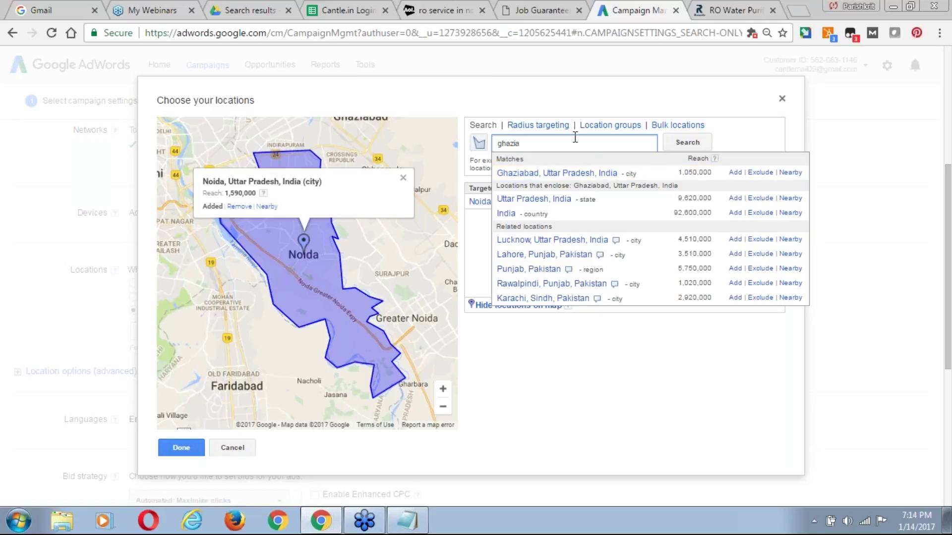
Switch to radius targeting centred on 'global indian internation school noida'.
click(538, 125)
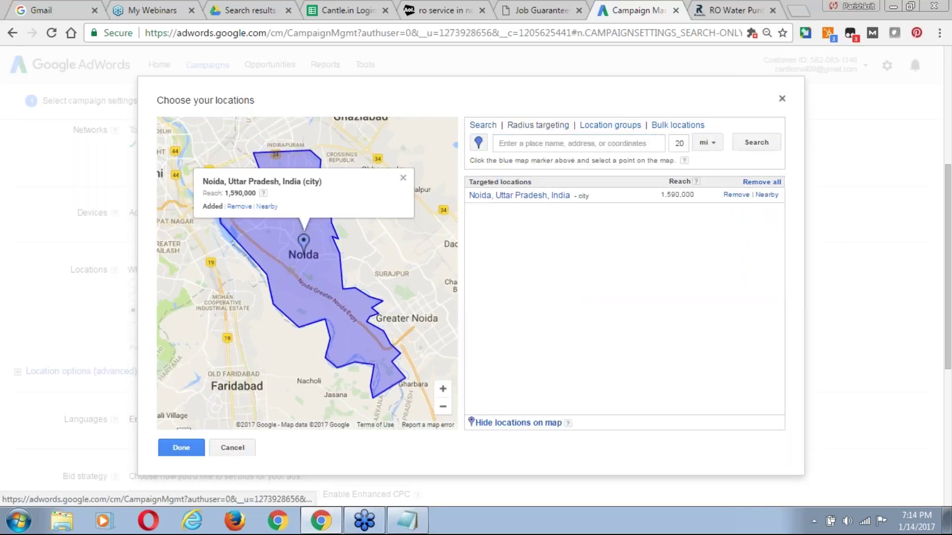
click(541, 145)
click(544, 271)
click(533, 144)
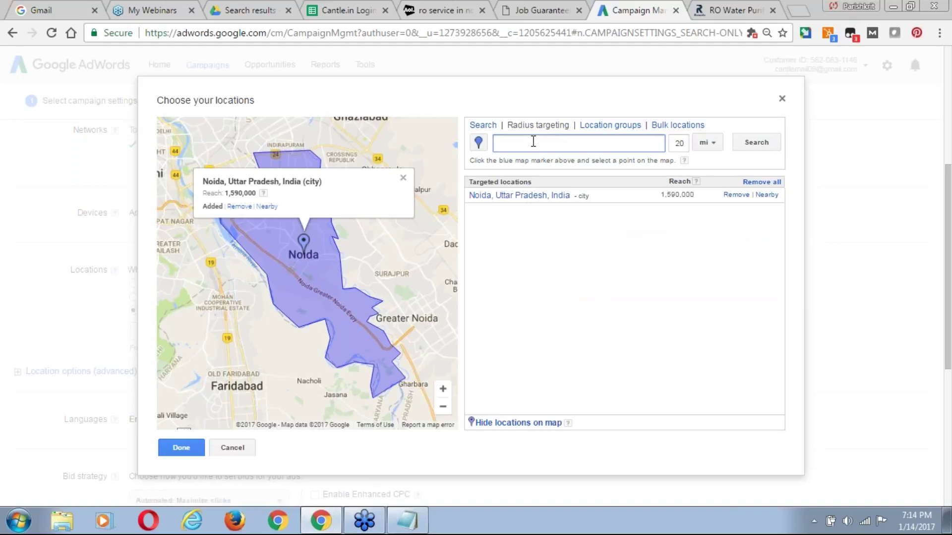
text(global indian in)
key(BackSpace)
text(nternation school)
click(755, 143)
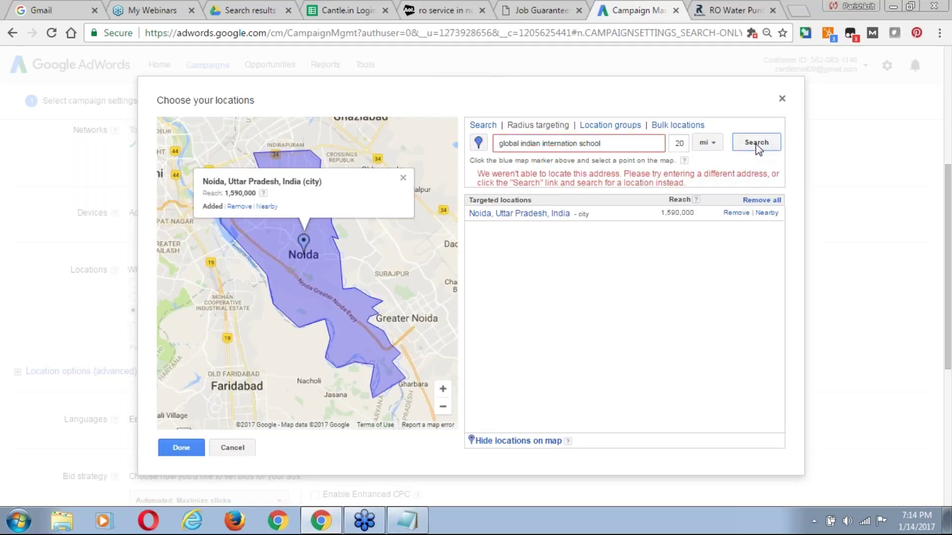
click(606, 145)
text(noida)
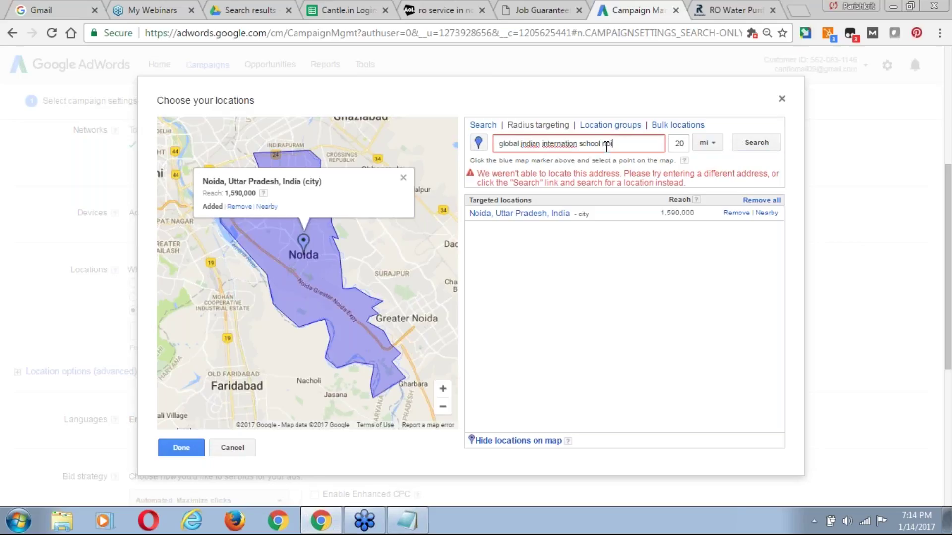
click(763, 144)
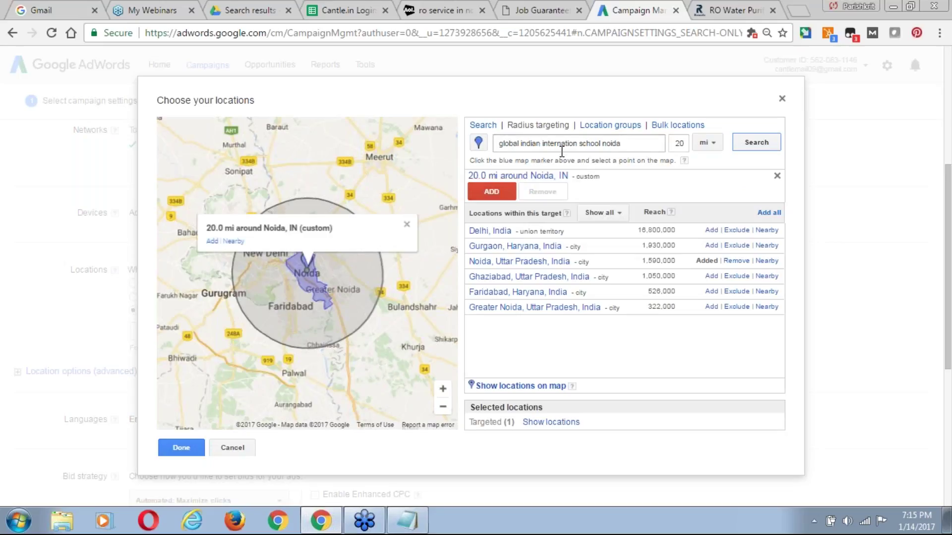
Set the radius to 9 km, search again, and remove the Noida city target.
click(684, 143)
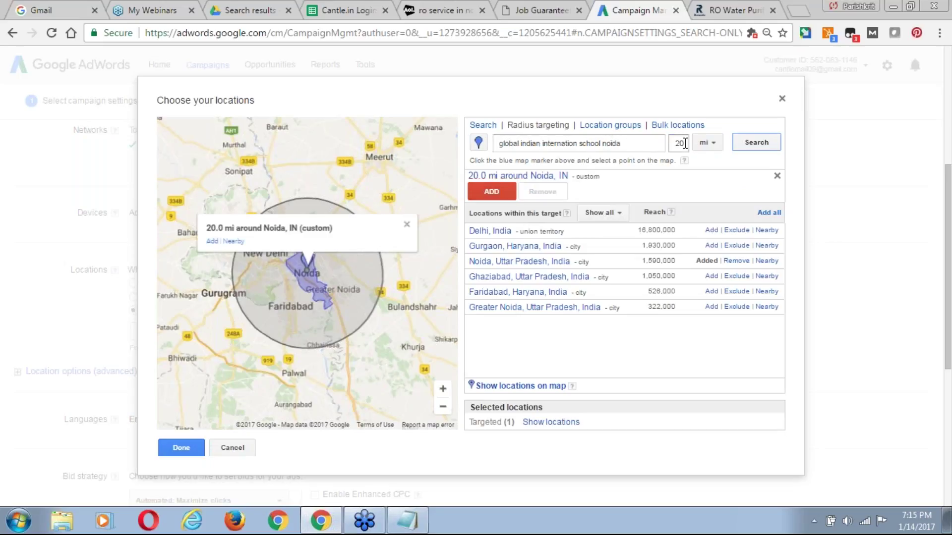
key(BackSpace)
key(BackSpace)
click(715, 144)
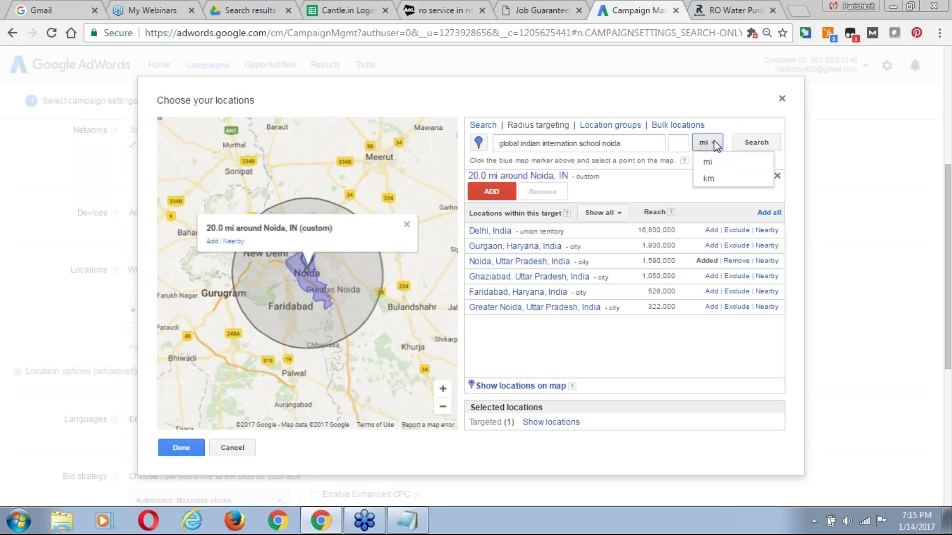
click(708, 178)
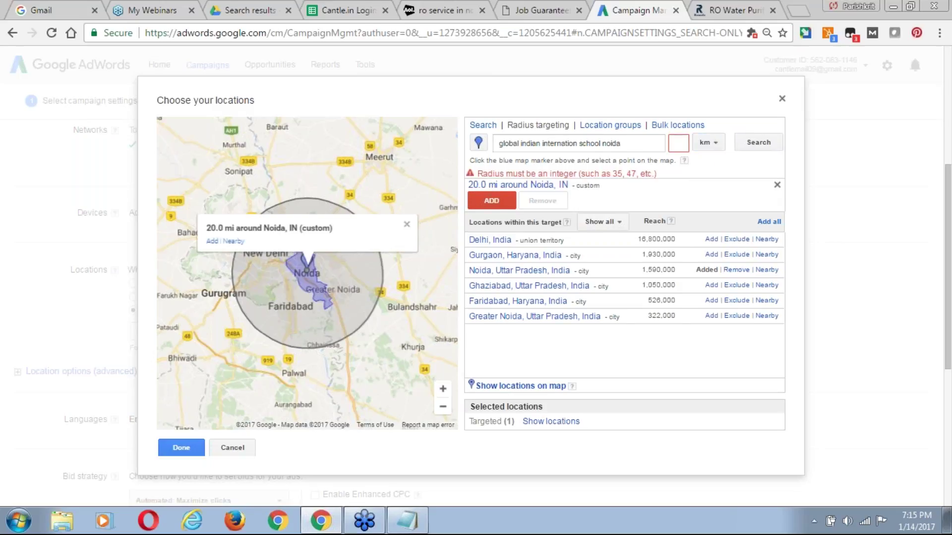
click(679, 144)
text(9)
click(756, 143)
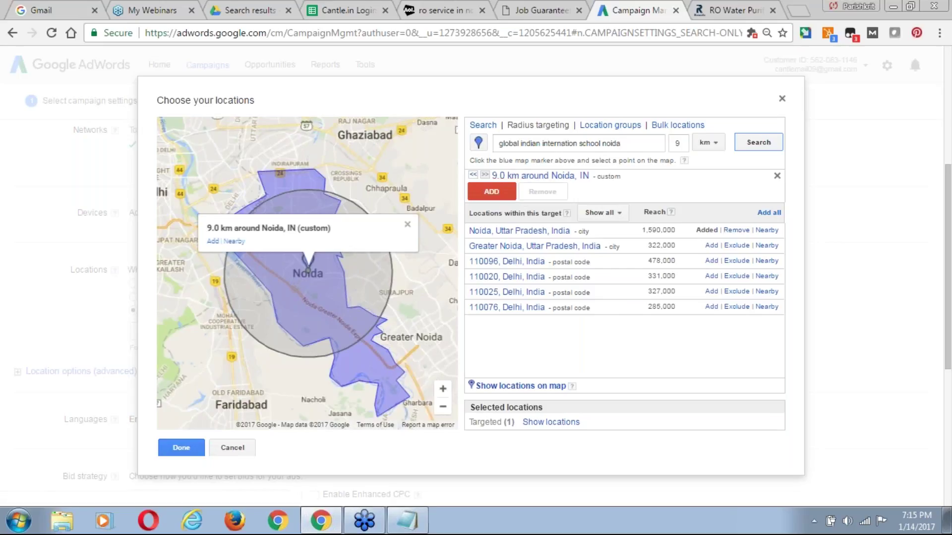
click(737, 231)
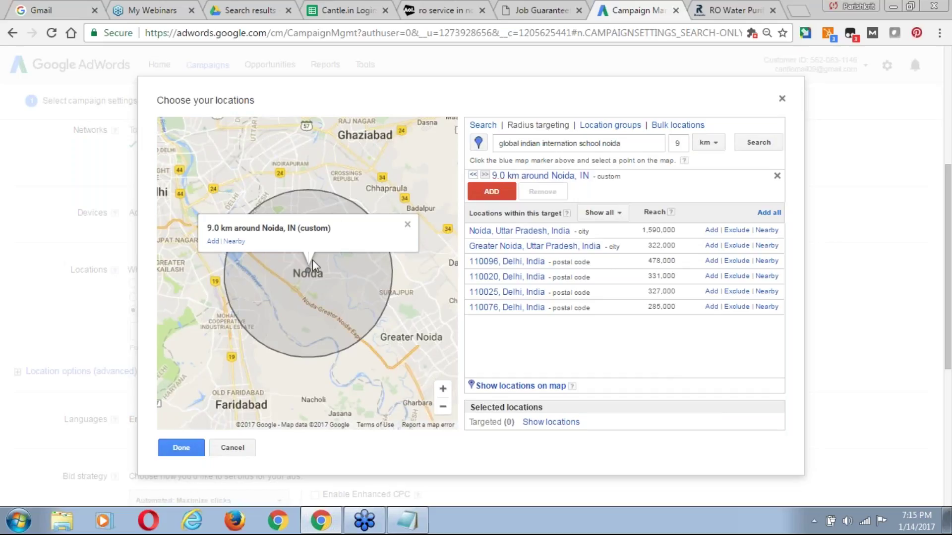
drag(500, 145, 630, 148)
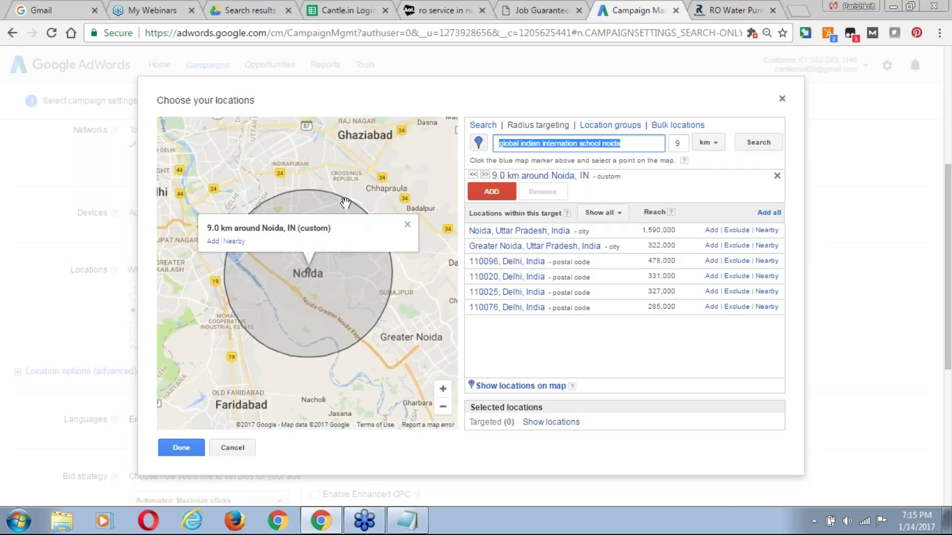
Explore the Location groups and Bulk locations options before returning to Radius targeting.
click(611, 126)
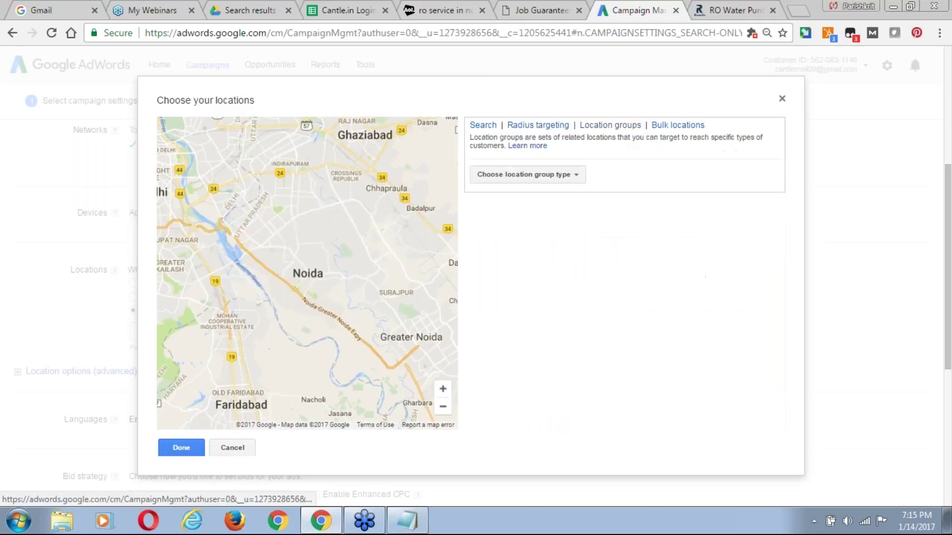
click(565, 178)
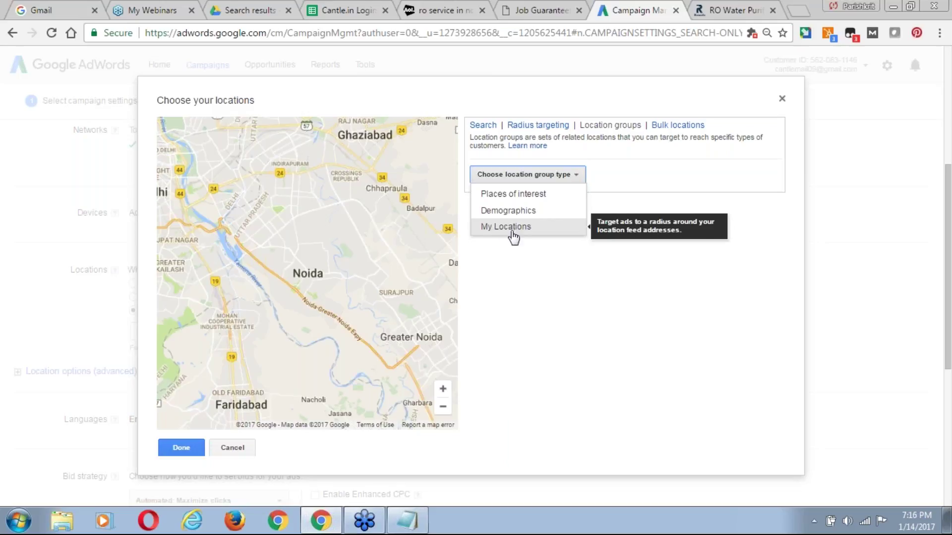
click(691, 127)
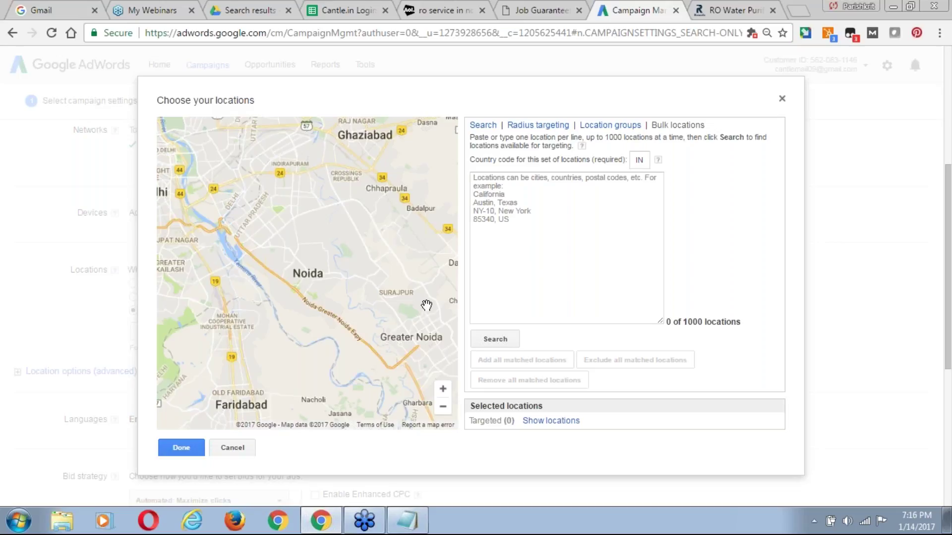
click(538, 126)
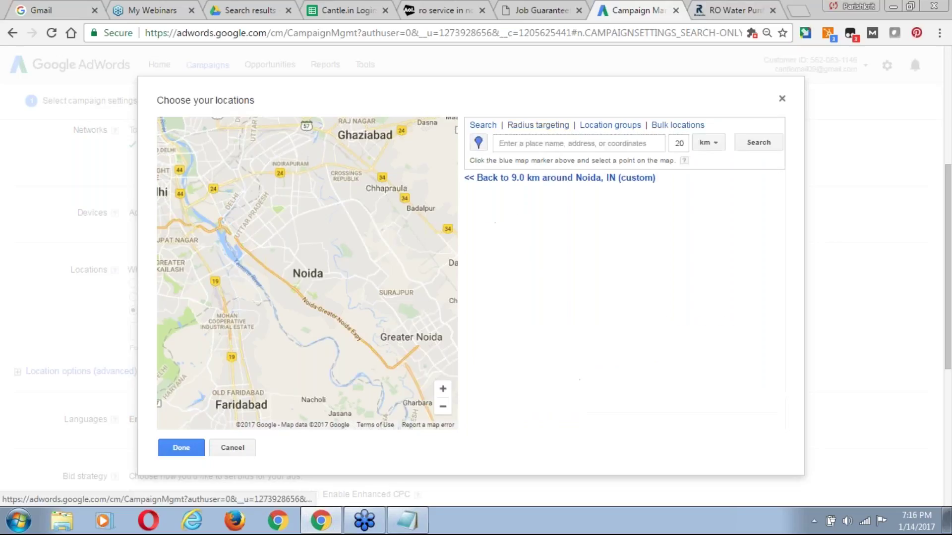
Return to the 9.0 km Noida target and try a search for PAN Oasis Noida.
click(535, 144)
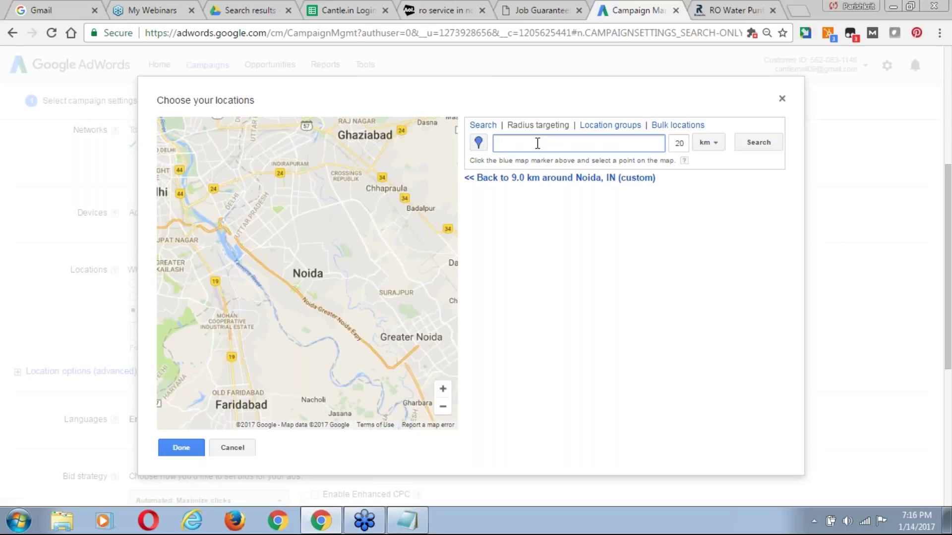
click(569, 179)
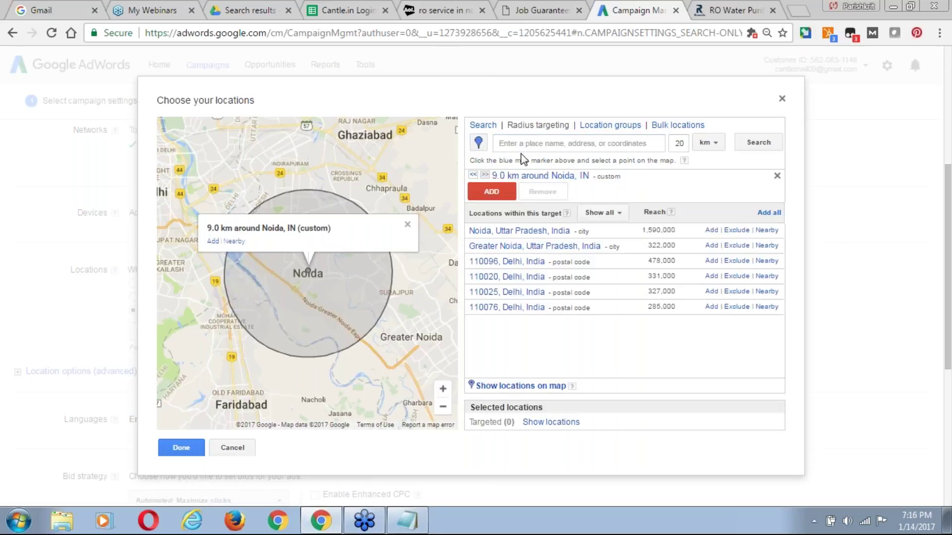
click(534, 144)
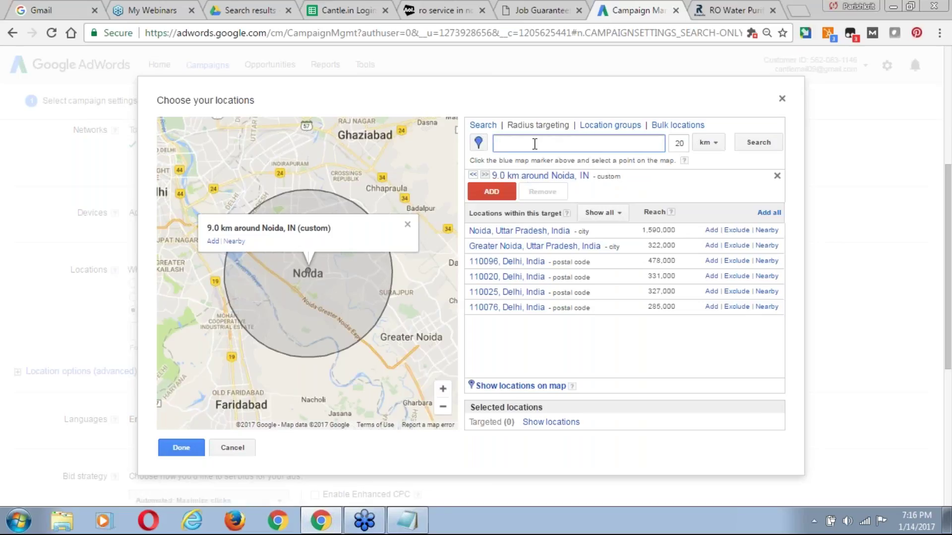
text(Pan ossis r)
text(oida)
key(Return)
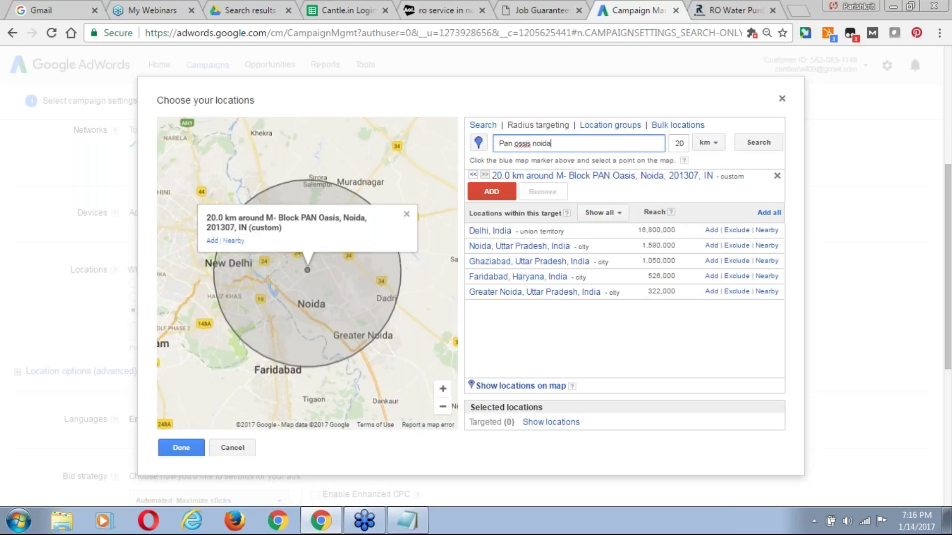
triple_click(555, 145)
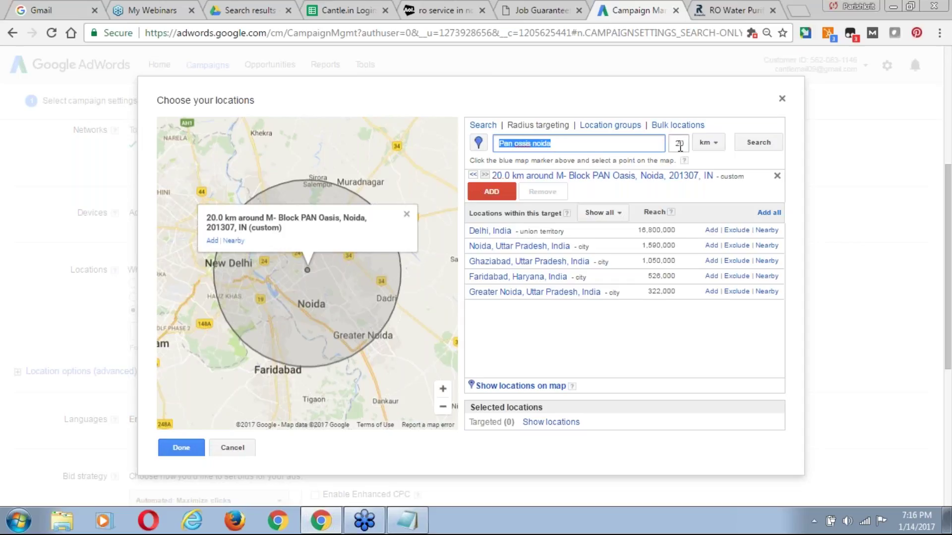
key(BackSpace)
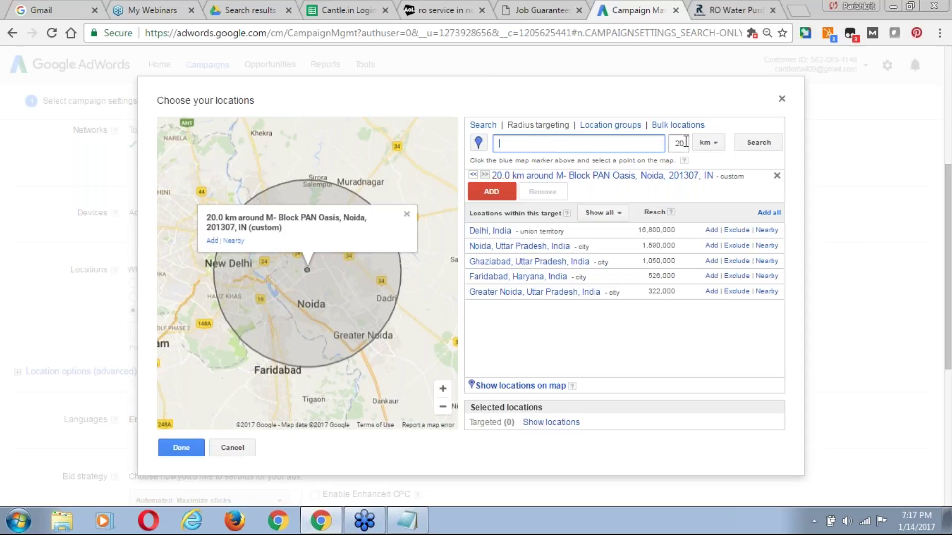
Add a 9 km radius around Global Indian International School Noida and close the chooser.
click(684, 143)
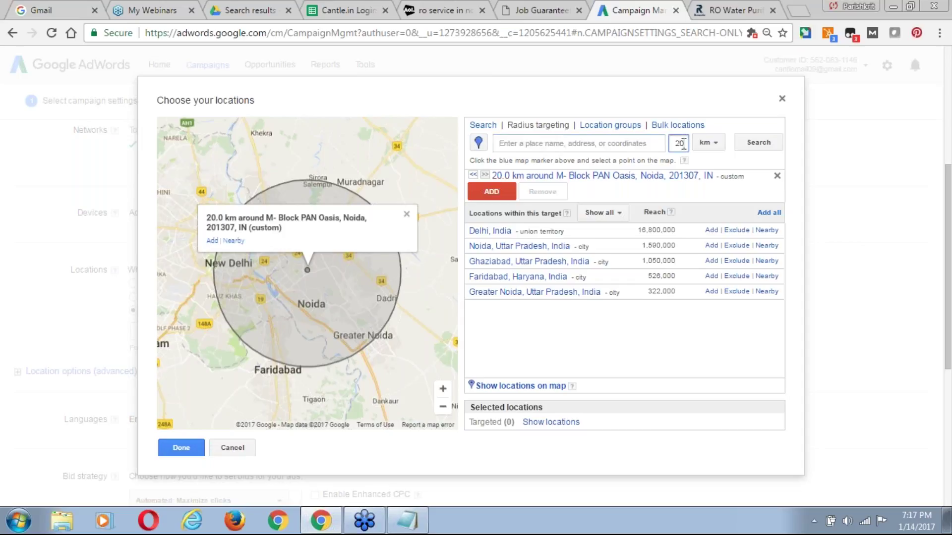
key(BackSpace)
key(BackSpace)
text(9)
click(587, 142)
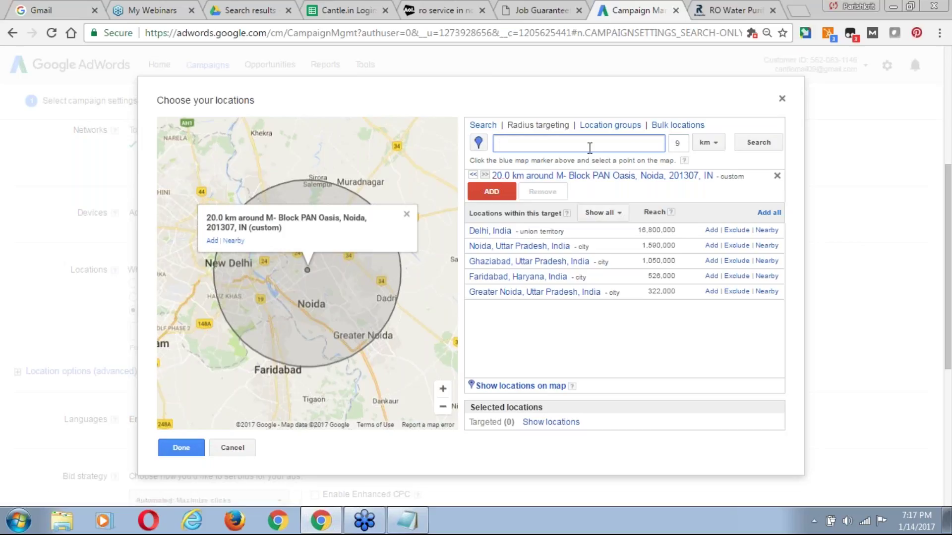
text(global indian Internation scho)
text(ol)
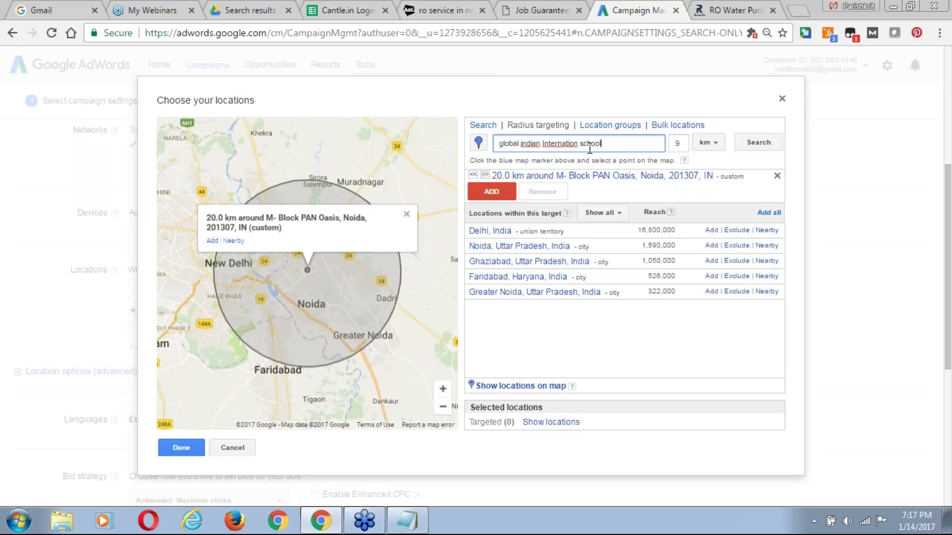
text( noida)
click(765, 144)
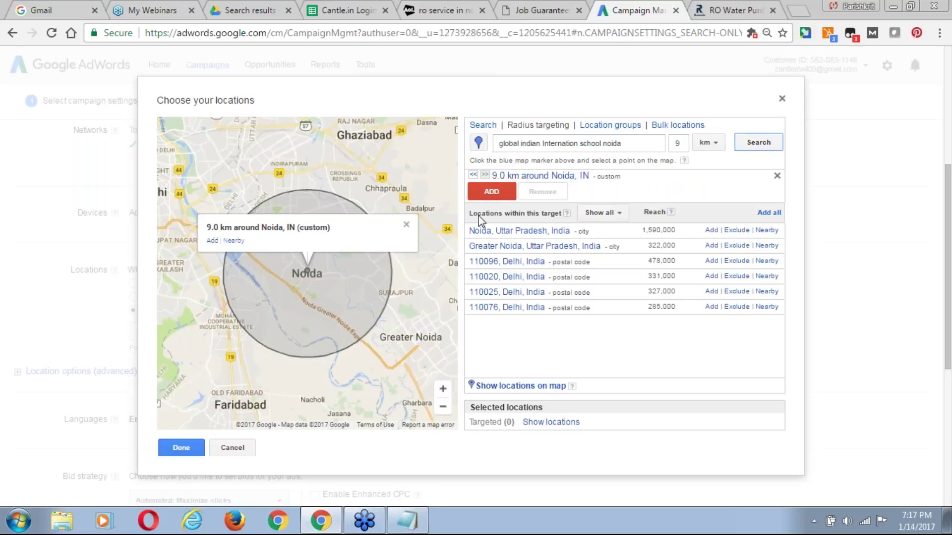
click(501, 194)
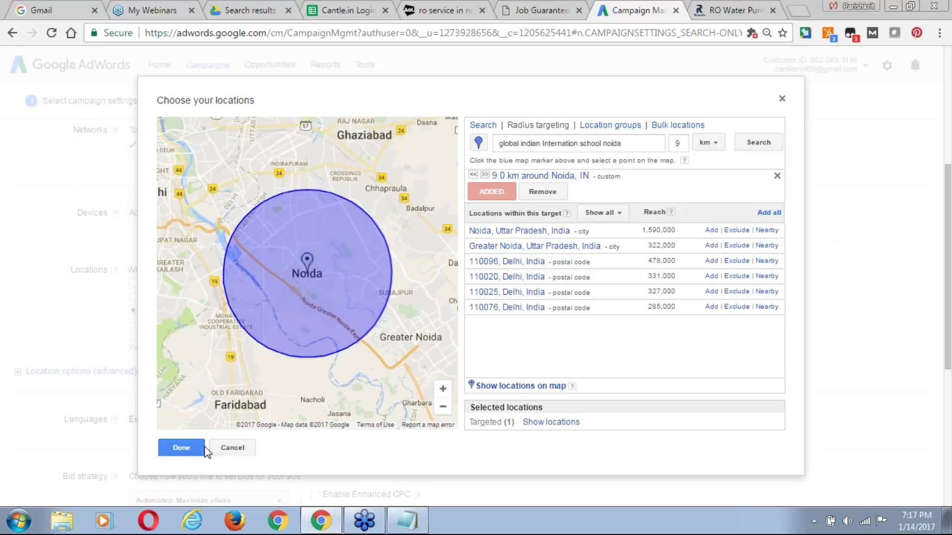
click(181, 449)
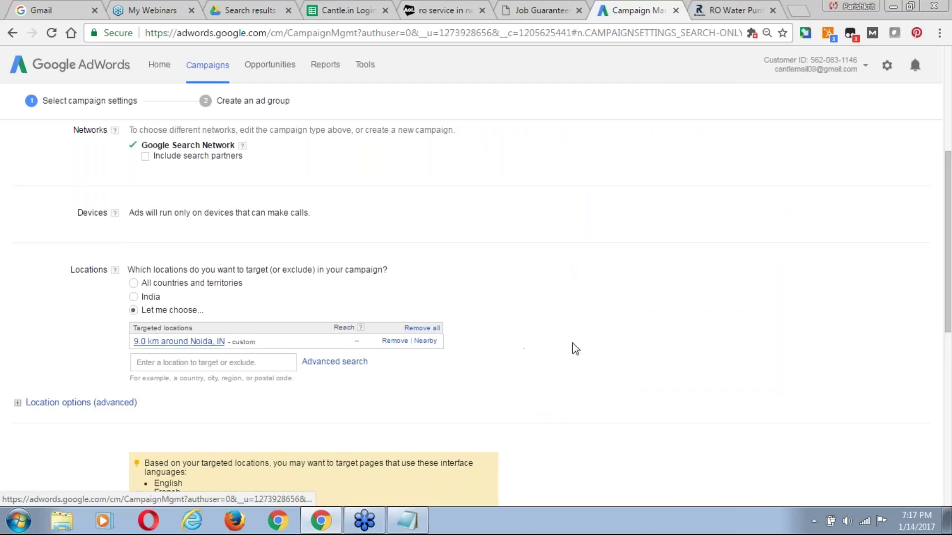
Add Hindi alongside English as a campaign target language, then scroll to Bid strategy and Budget.
drag(949, 230, 950, 318)
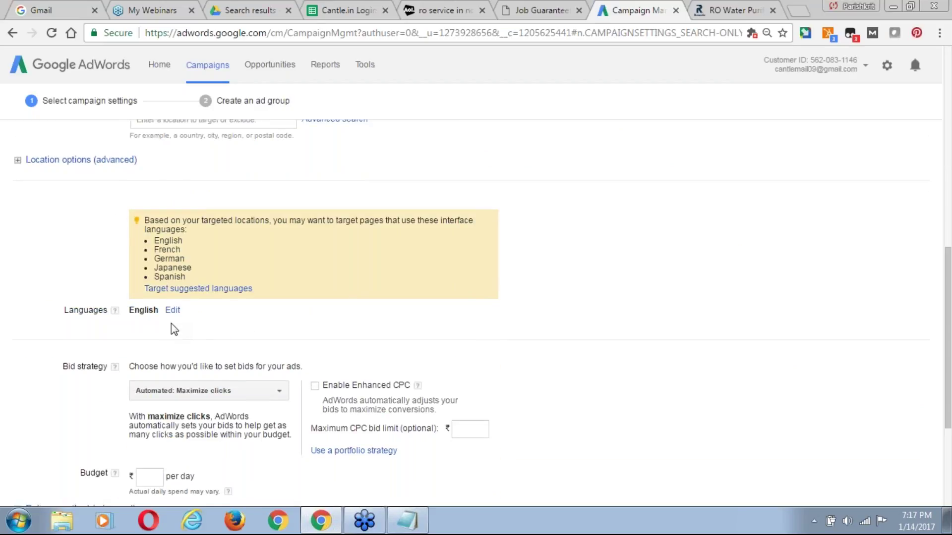
click(172, 311)
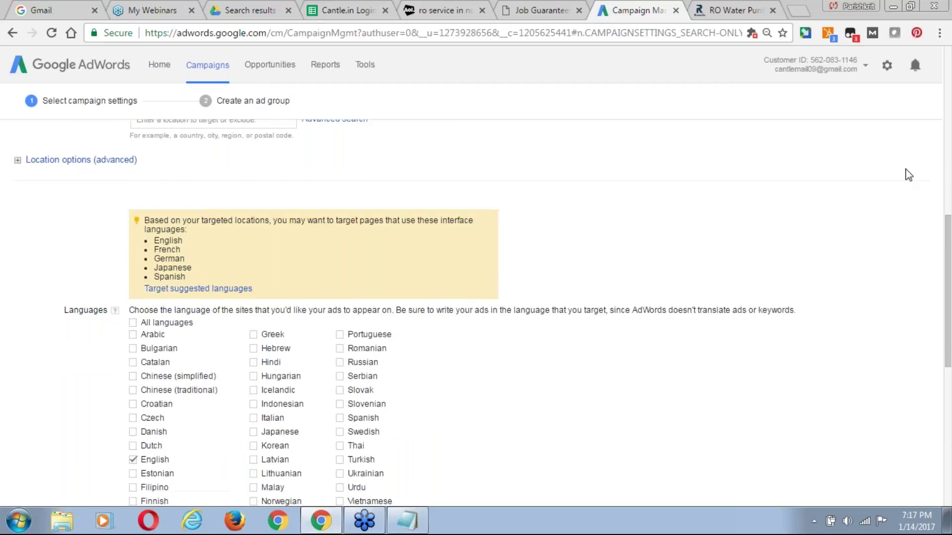
drag(949, 243, 949, 318)
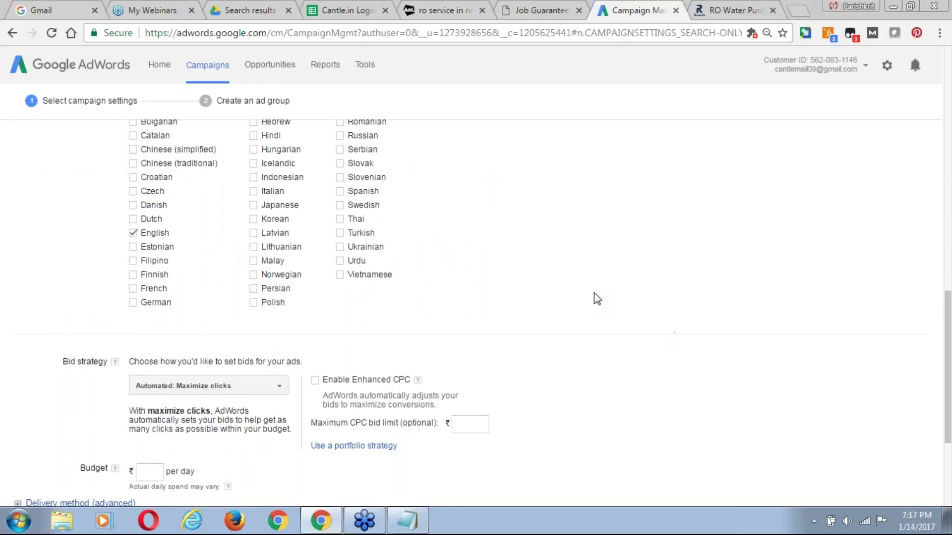
click(253, 135)
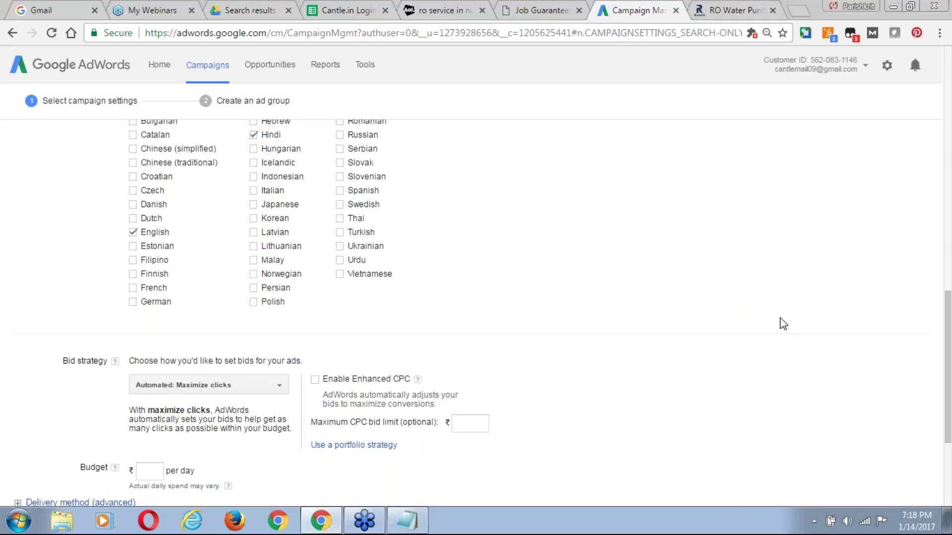
scroll(783, 324, down, 3)
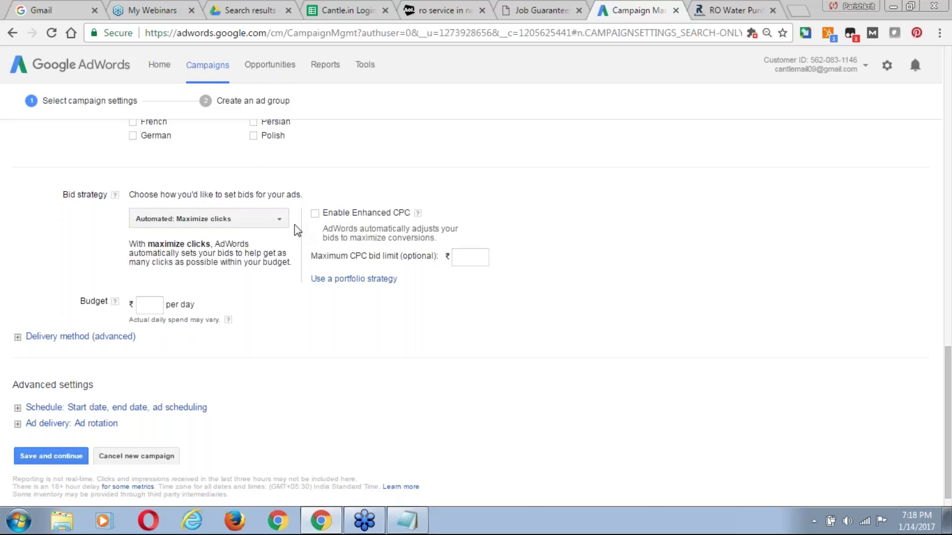
scroll(728, 294, down, 1)
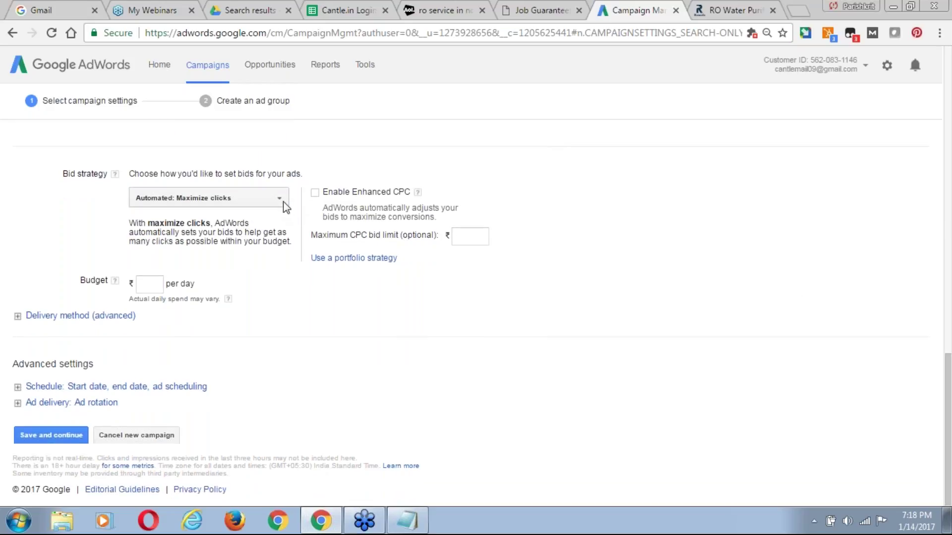
View the bid strategy options, then switch to the AOL results for 'ro service in noida'.
click(281, 200)
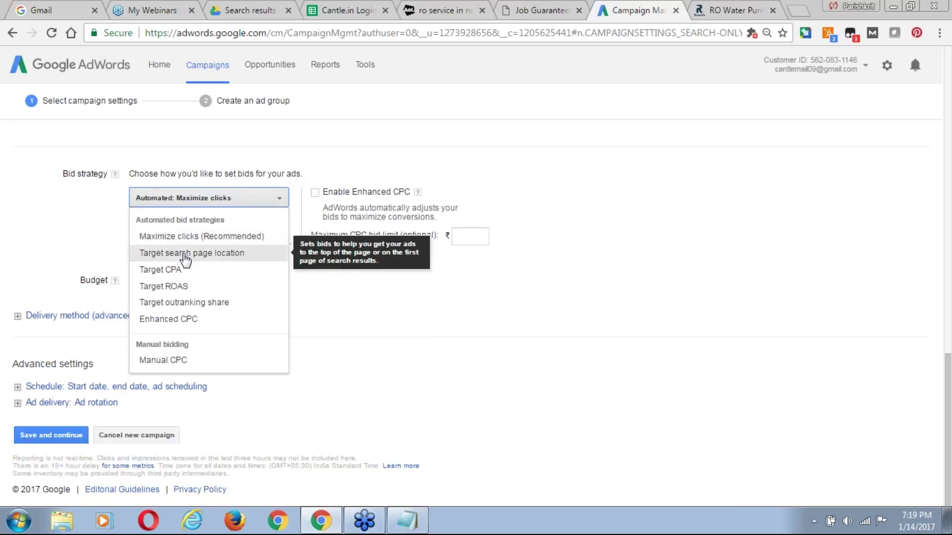
click(456, 11)
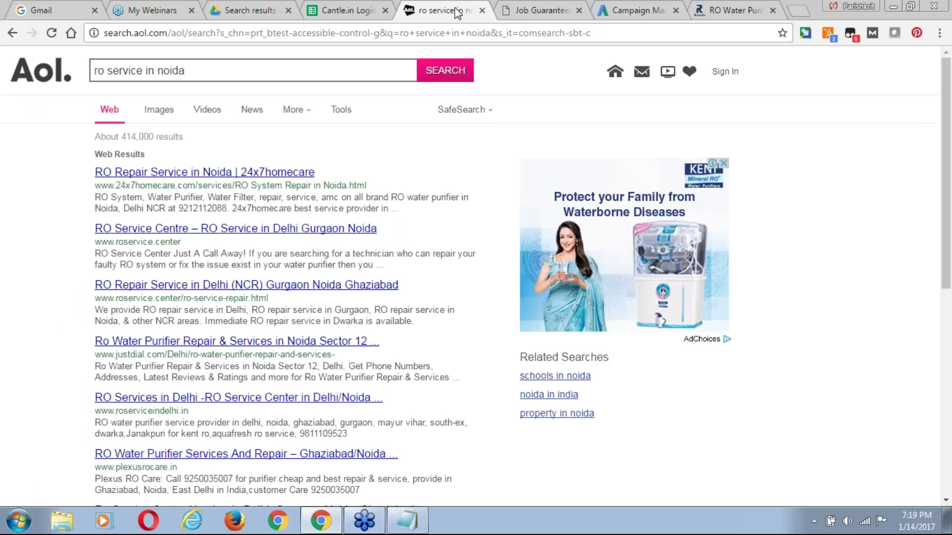
Go to google.com and search for 'ro repair service in noida' to see its ads.
click(211, 34)
text(google.com)
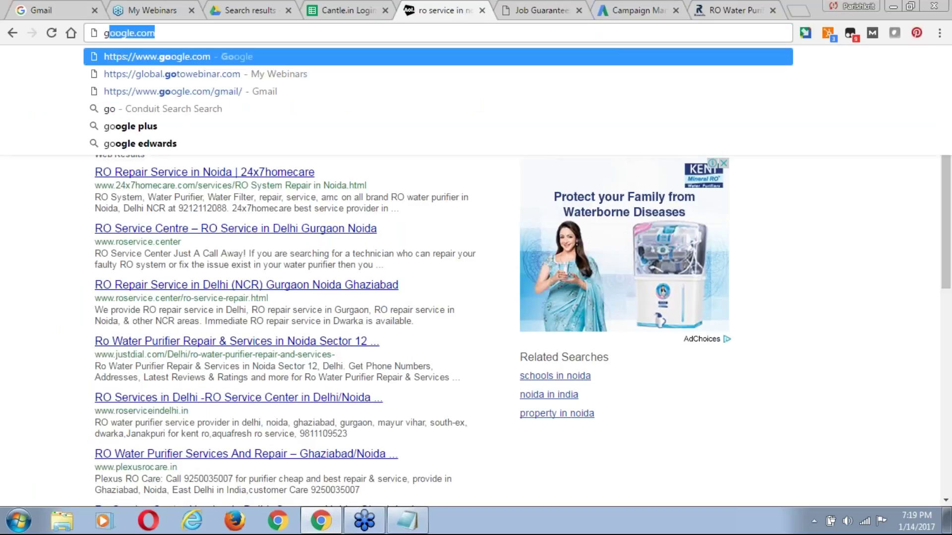
key(Return)
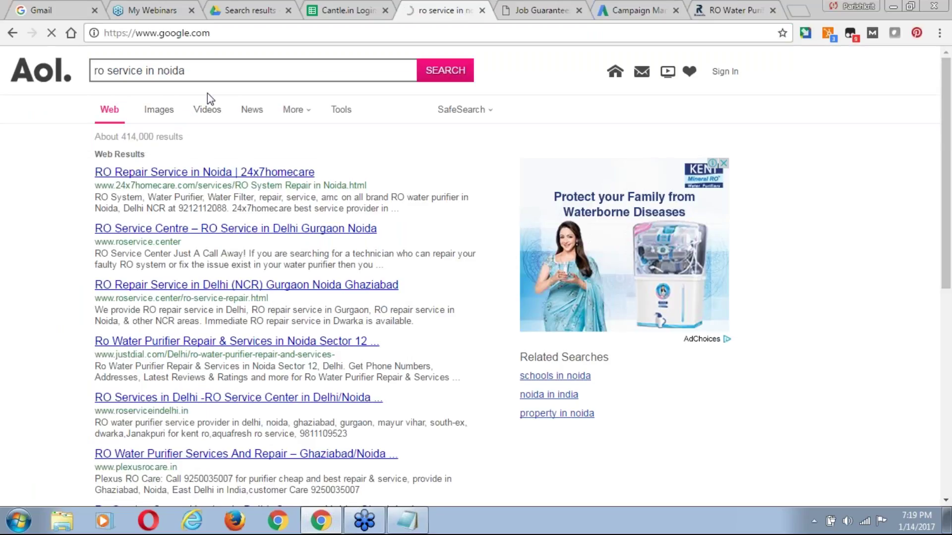
click(308, 287)
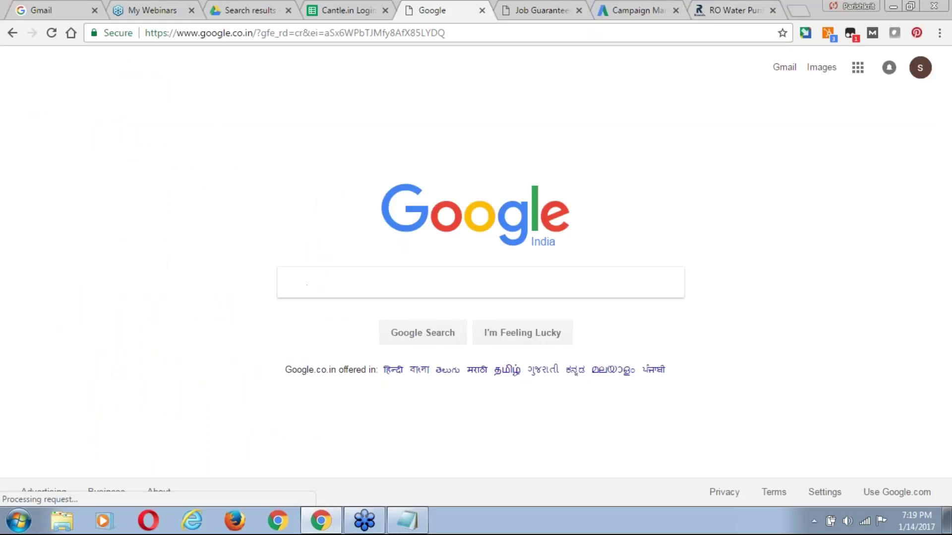
text(ro re)
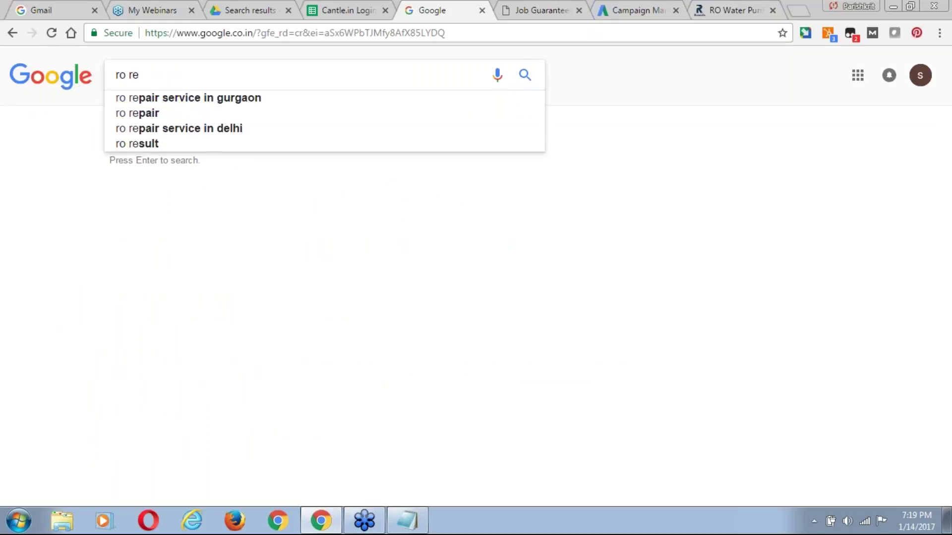
key(Down)
key(ctrl+shift+Left)
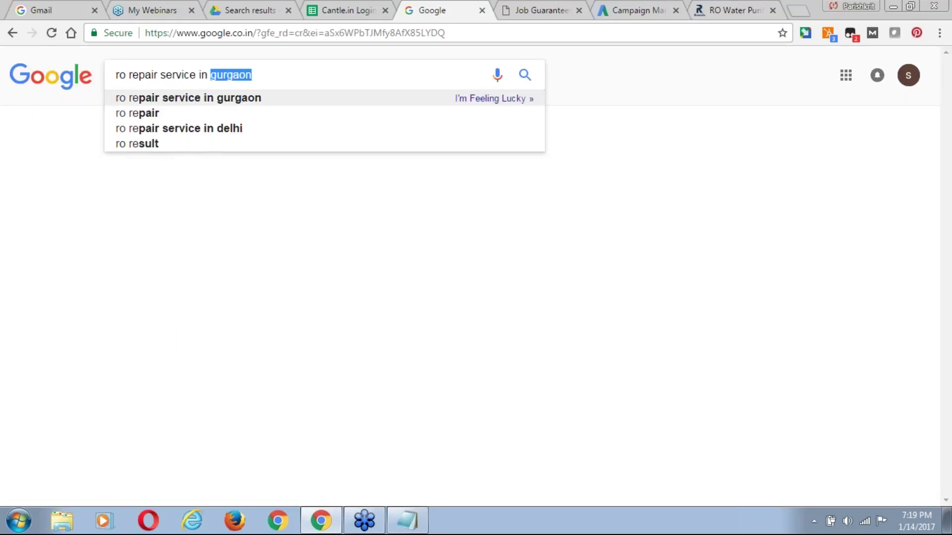
text(noid)
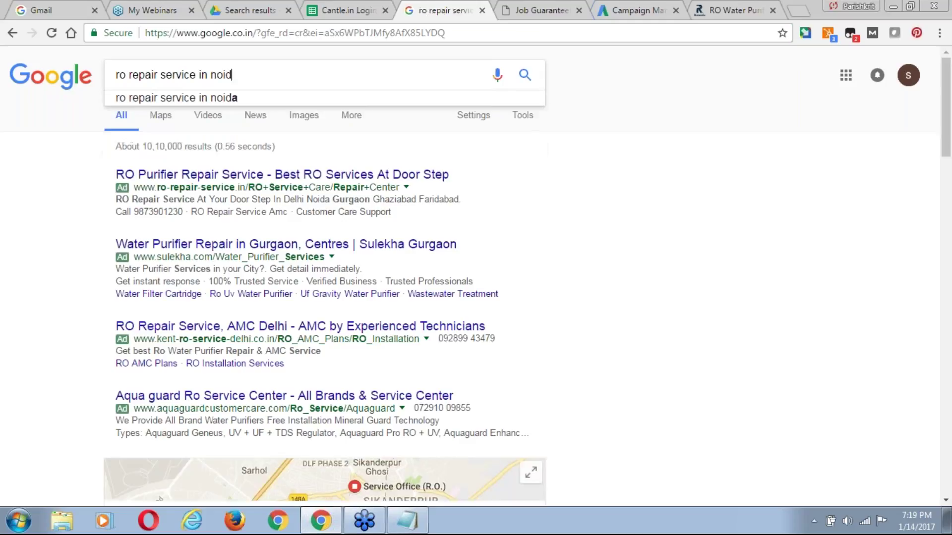
text(a)
key(Return)
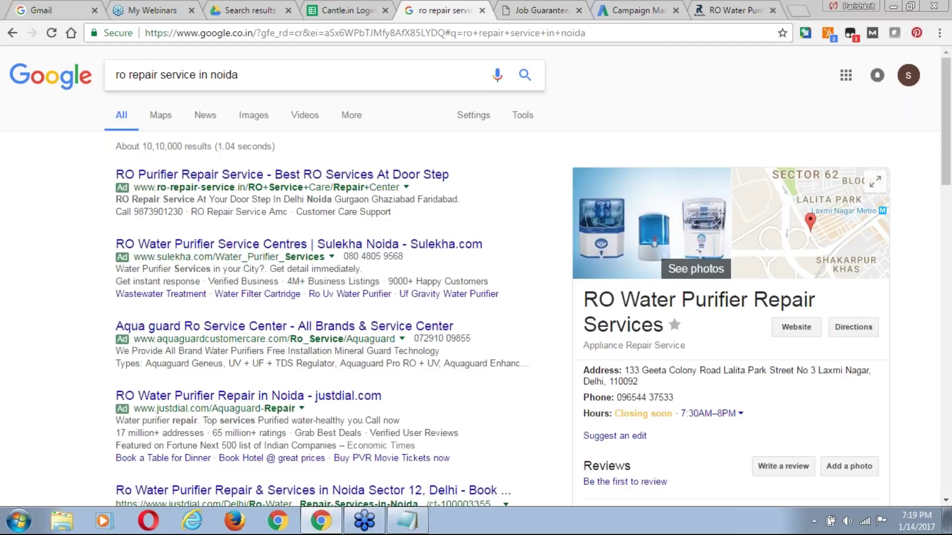
click(639, 11)
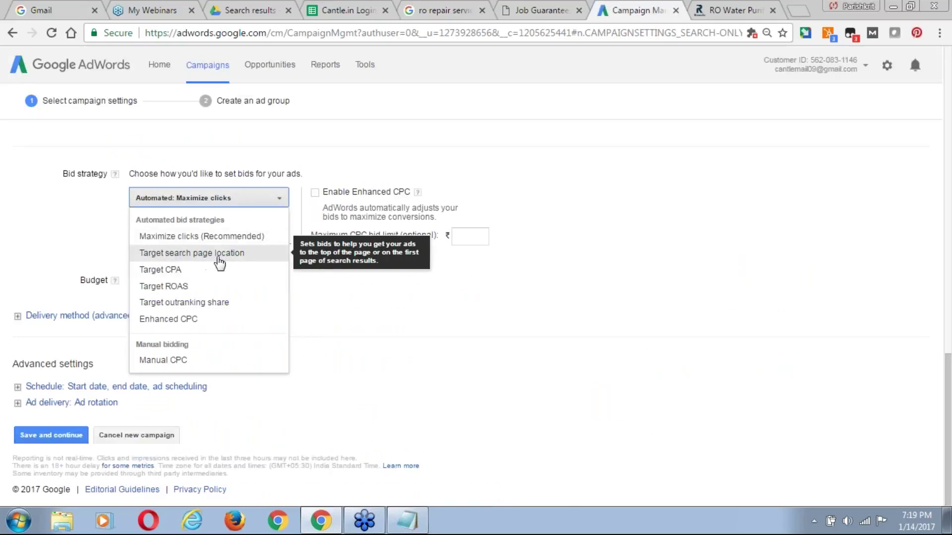
click(436, 12)
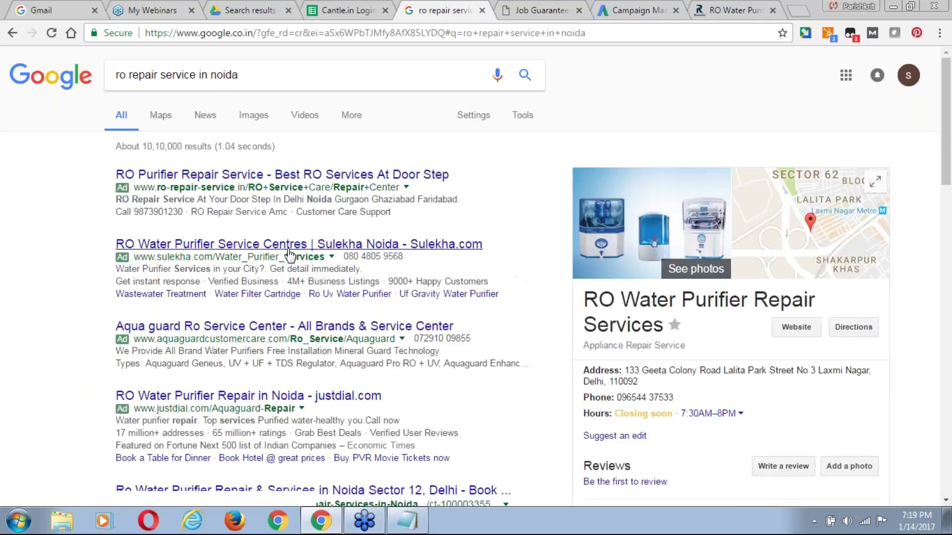
Highlight the top paid RO repair ads in Google results, clear the highlight, and return to AdWords.
click(152, 246)
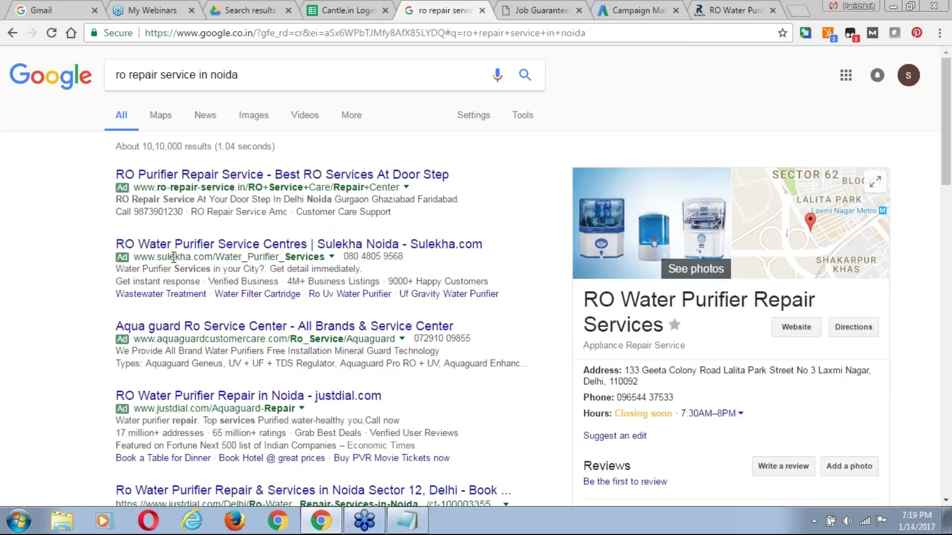
drag(132, 188, 213, 353)
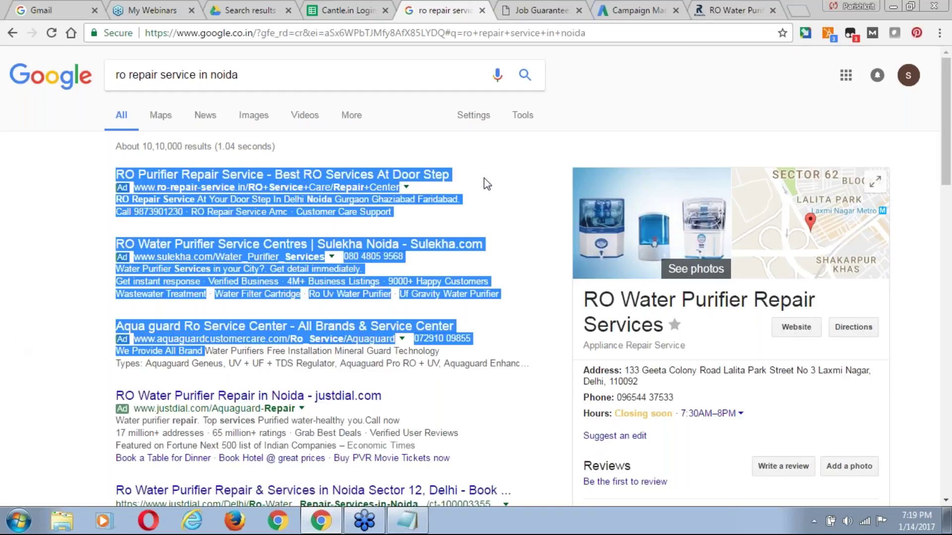
click(645, 11)
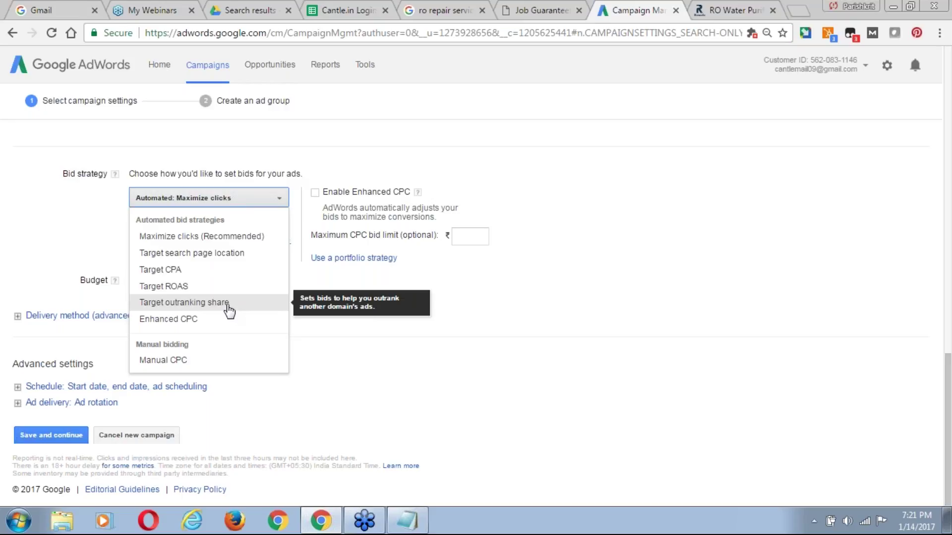
click(430, 12)
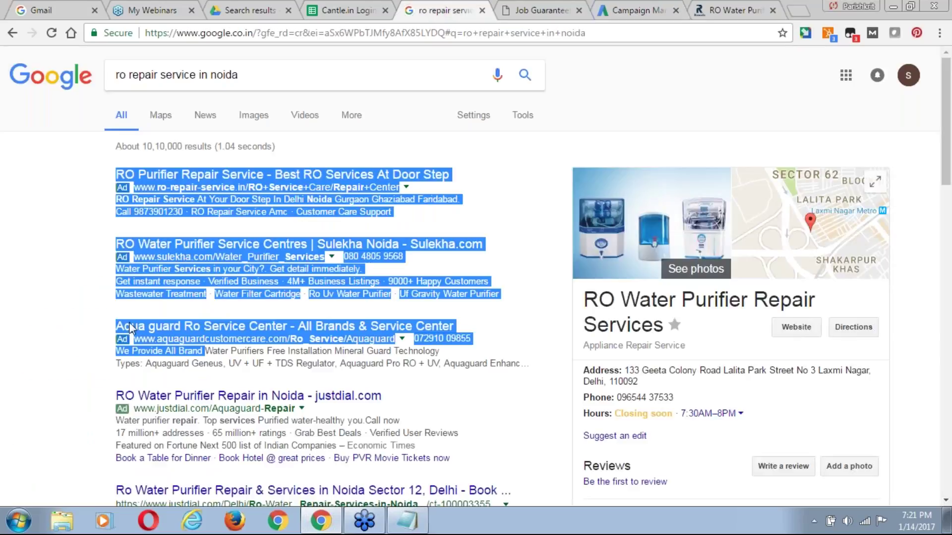
click(36, 321)
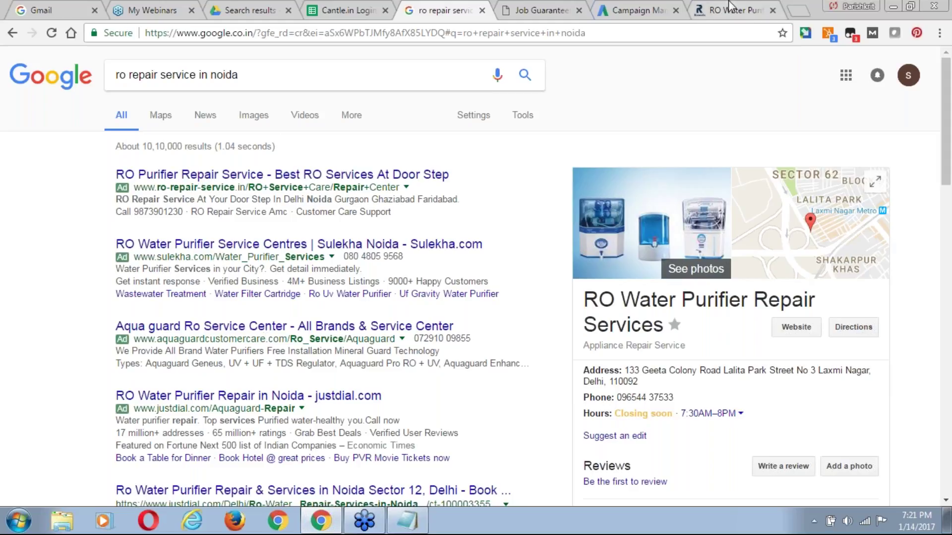
click(625, 16)
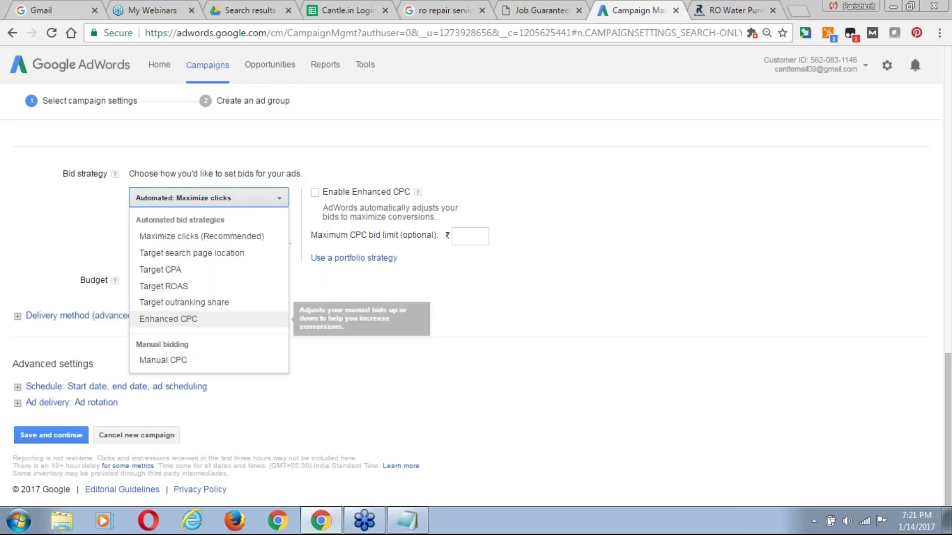
key(Up)
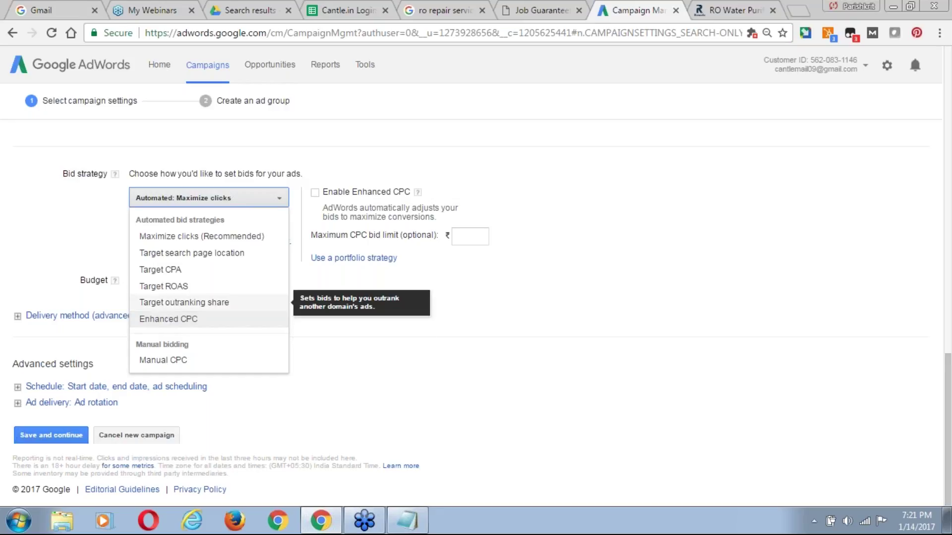
key(Down)
key(Down)
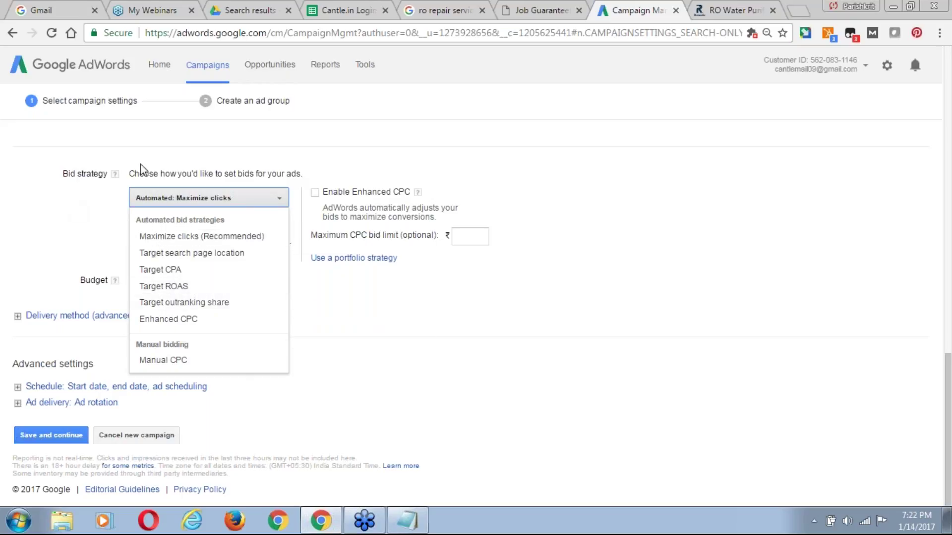
click(208, 242)
Keep Maximize clicks as the bid strategy and go to the maximum CPC bid limit field.
click(226, 229)
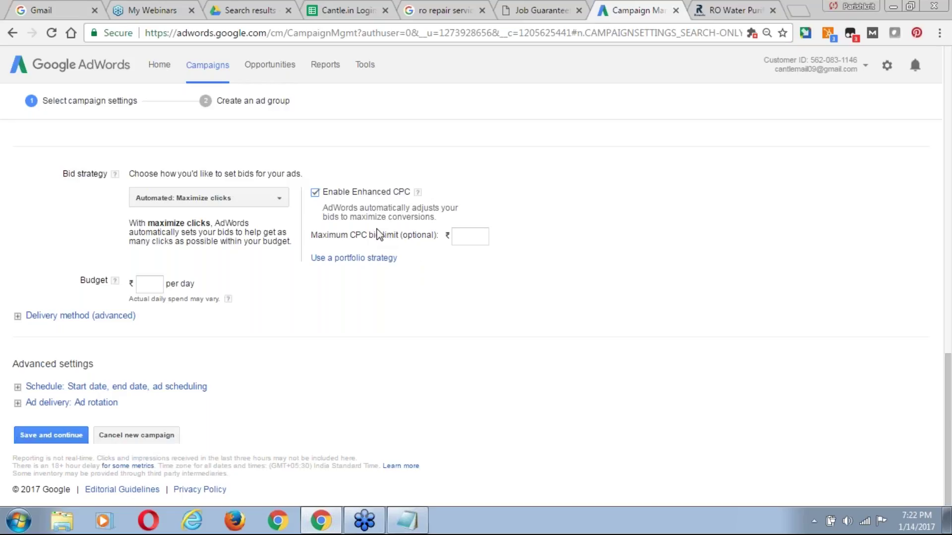
click(465, 238)
Open Keyword Planner from the Tools menu in a new browser tab.
click(370, 68)
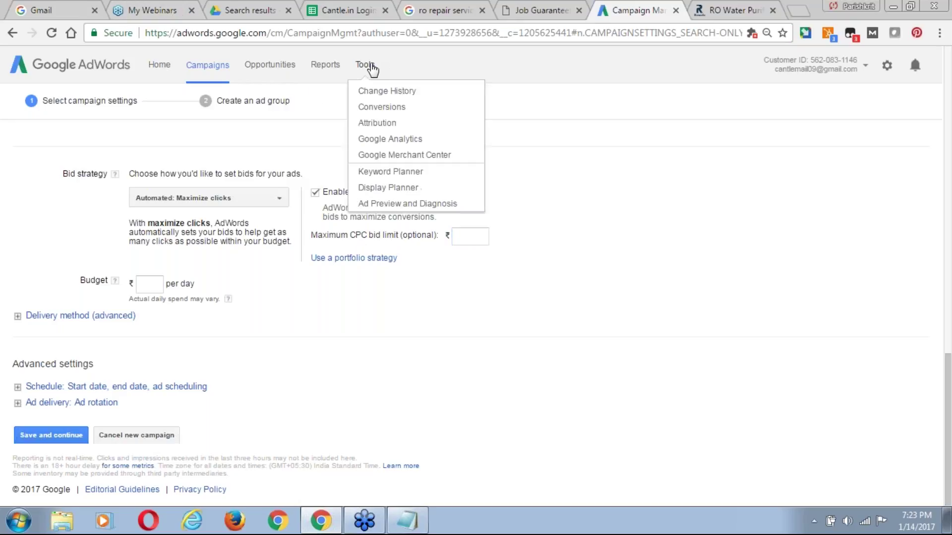
right_click(404, 175)
click(449, 181)
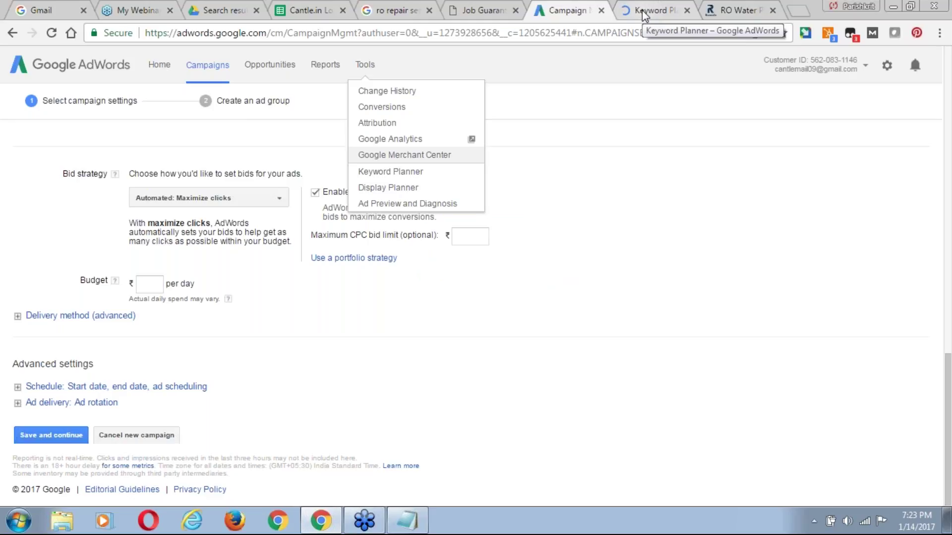
click(641, 10)
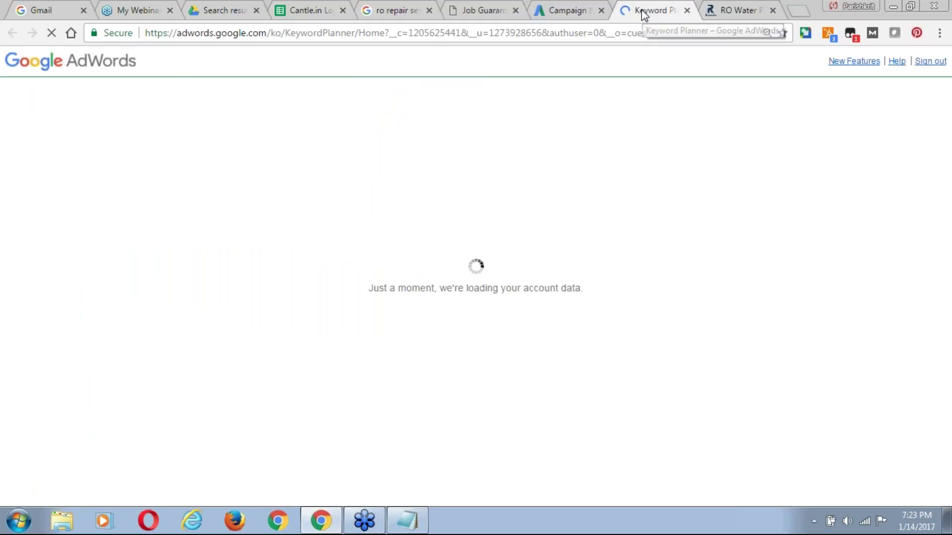
Select the 'ro repair service in noida' query in Google for copying, then return to Keyword Planner.
click(387, 11)
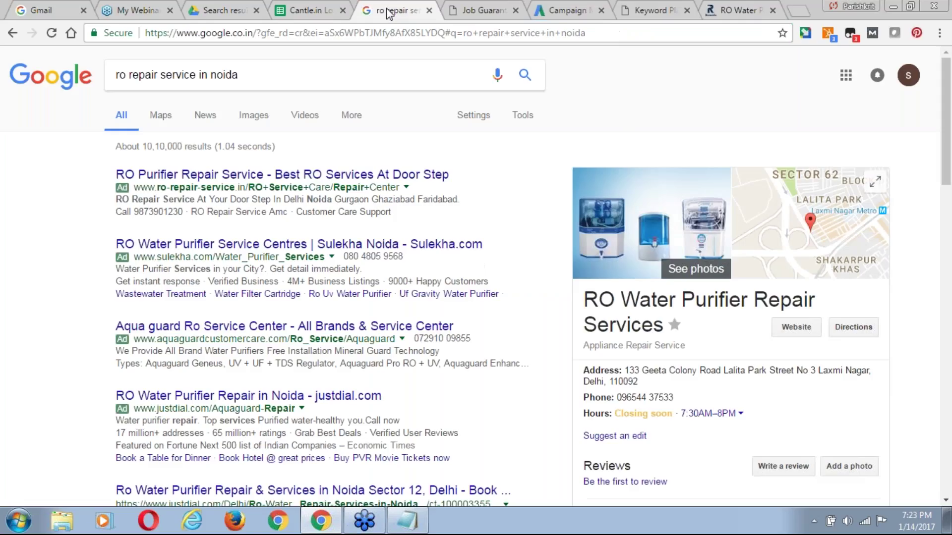
click(244, 76)
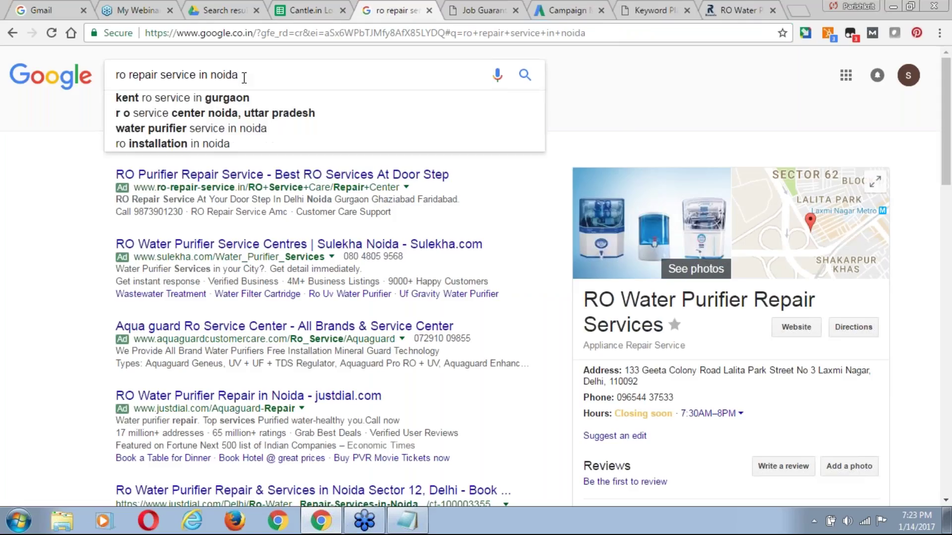
triple_click(244, 76)
key(ctrl+c)
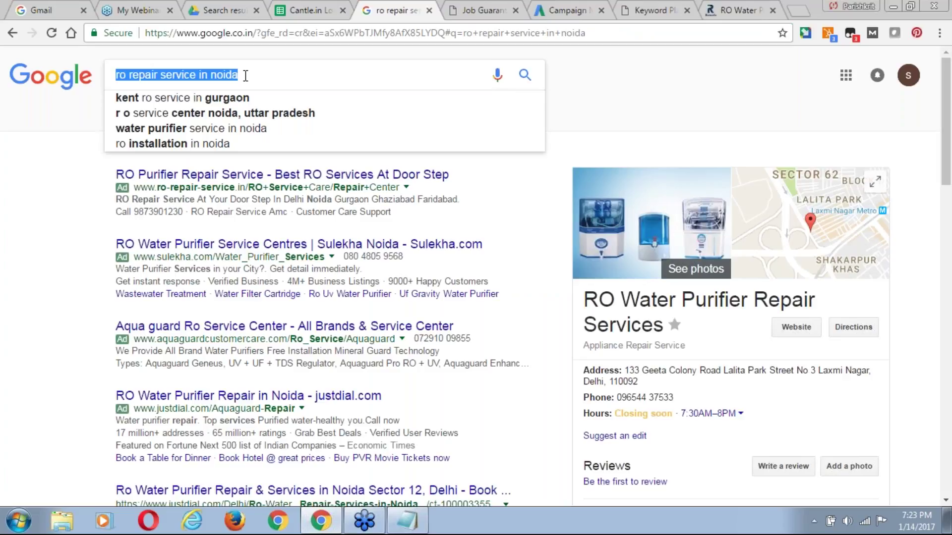
click(653, 10)
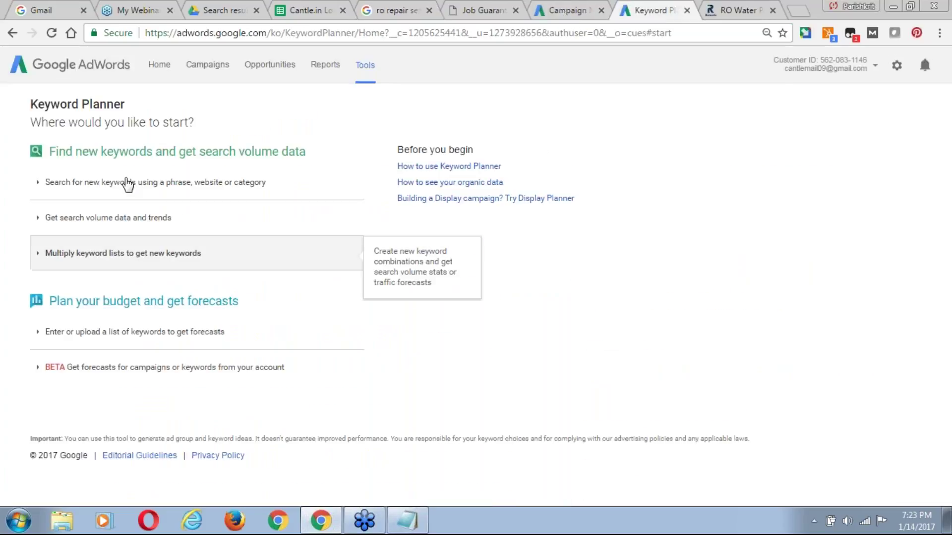
Paste 'ro repair service in noida' and 'water purifier service in noida' into the product or service box.
click(125, 182)
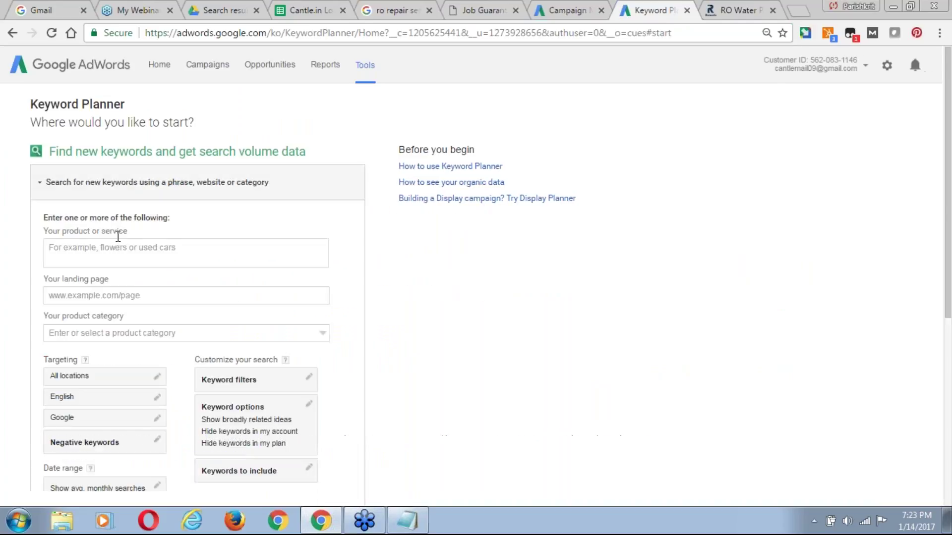
click(116, 253)
key(ctrl+v)
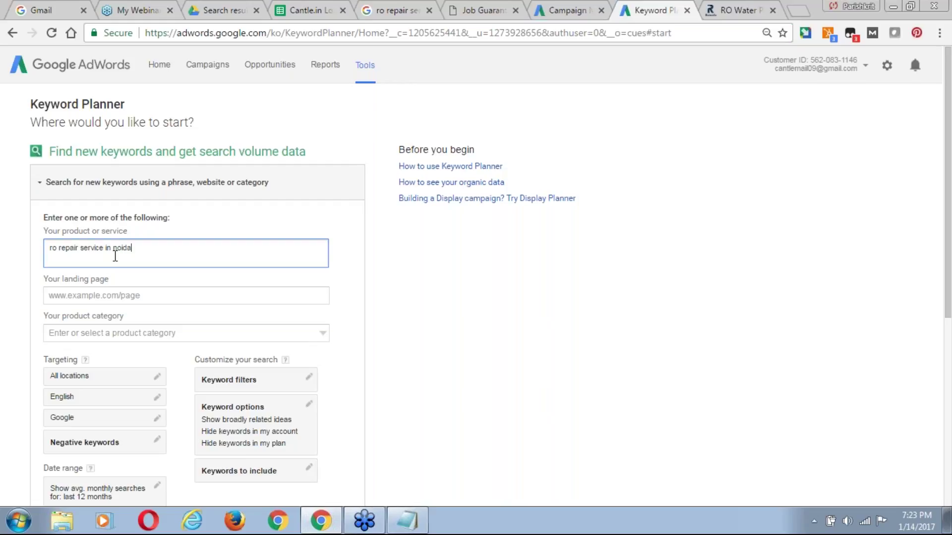
click(395, 12)
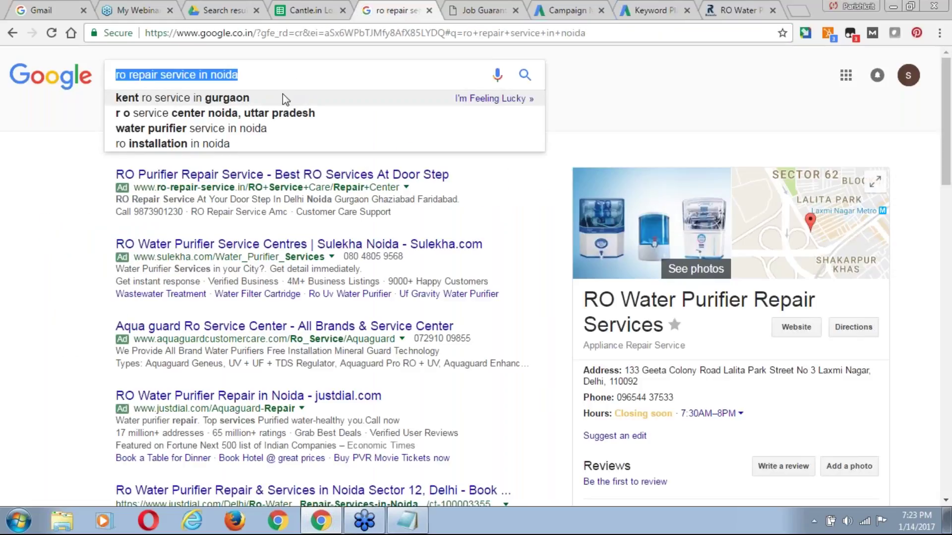
key(Down)
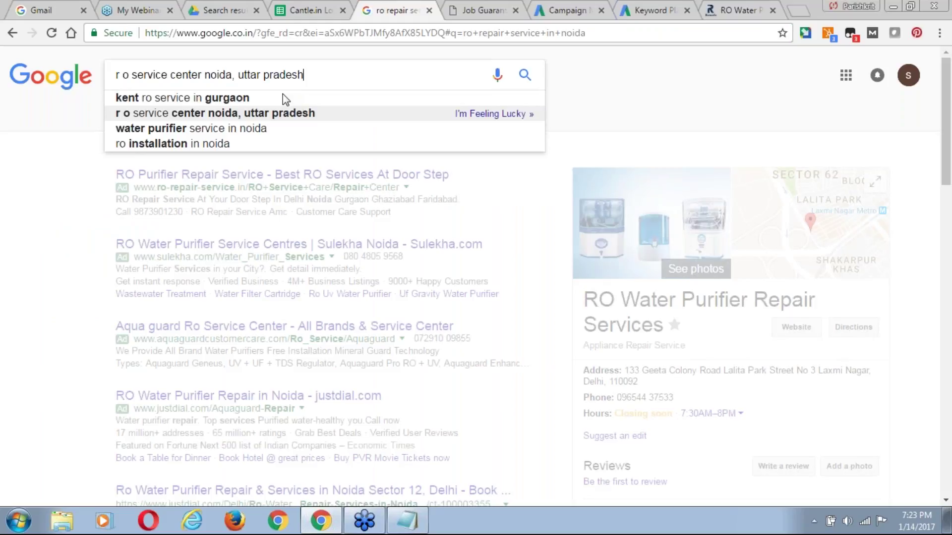
key(Down)
key(ctrl+a)
key(ctrl+c)
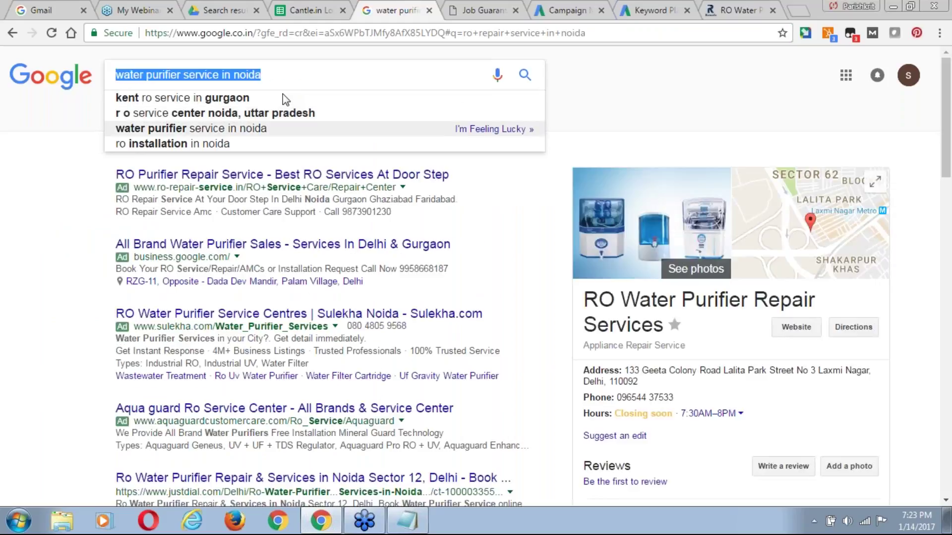
click(649, 10)
key(Return)
key(ctrl+v)
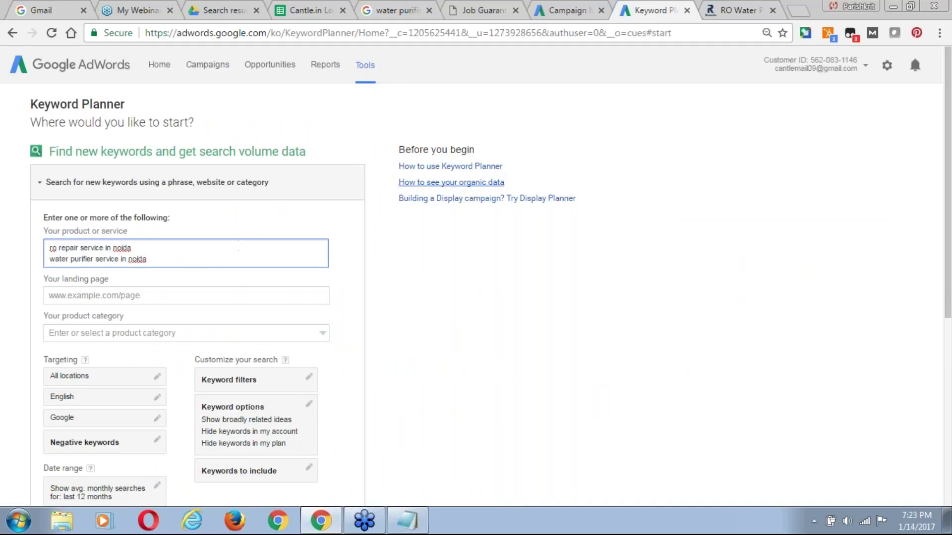
key(Return)
Copy the 'ro service noida' suggestion from Google and paste it as a keyword.
click(404, 7)
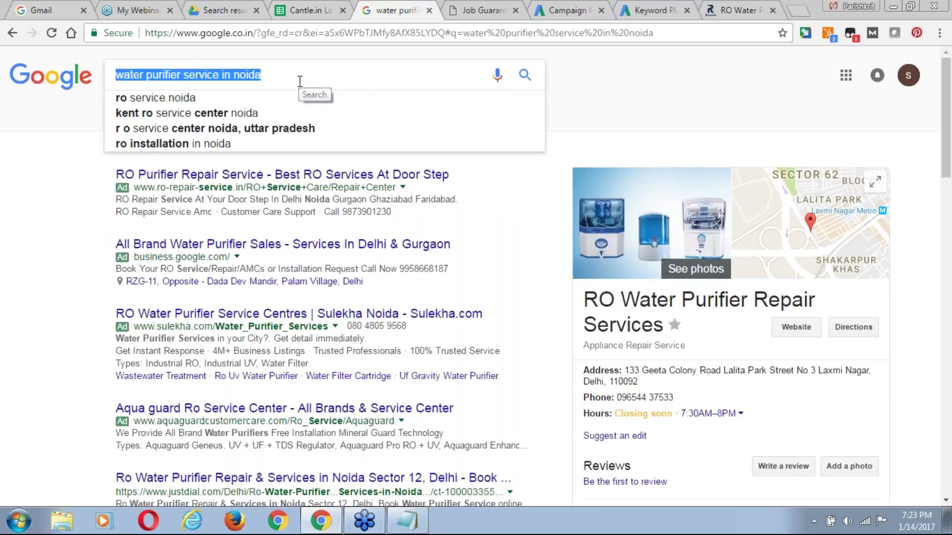
key(Down)
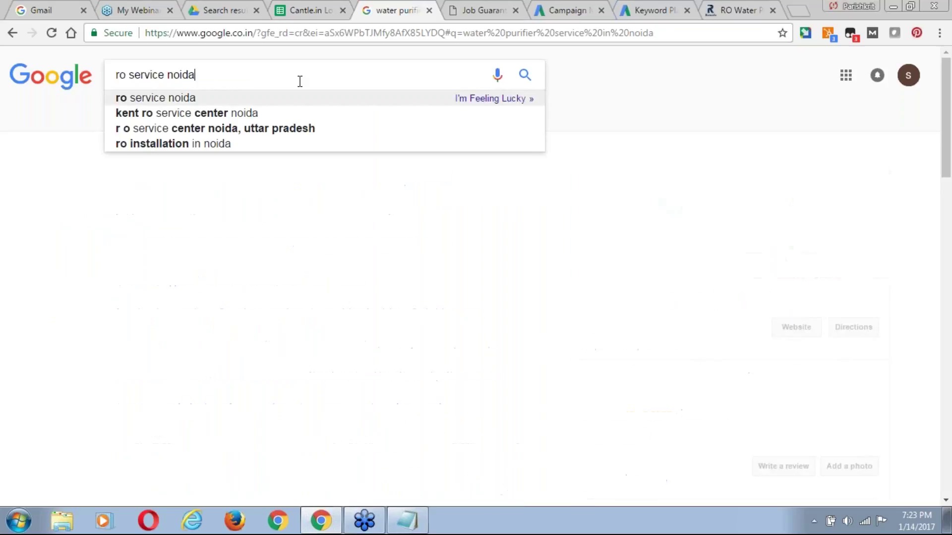
key(ctrl+a)
key(ctrl+c)
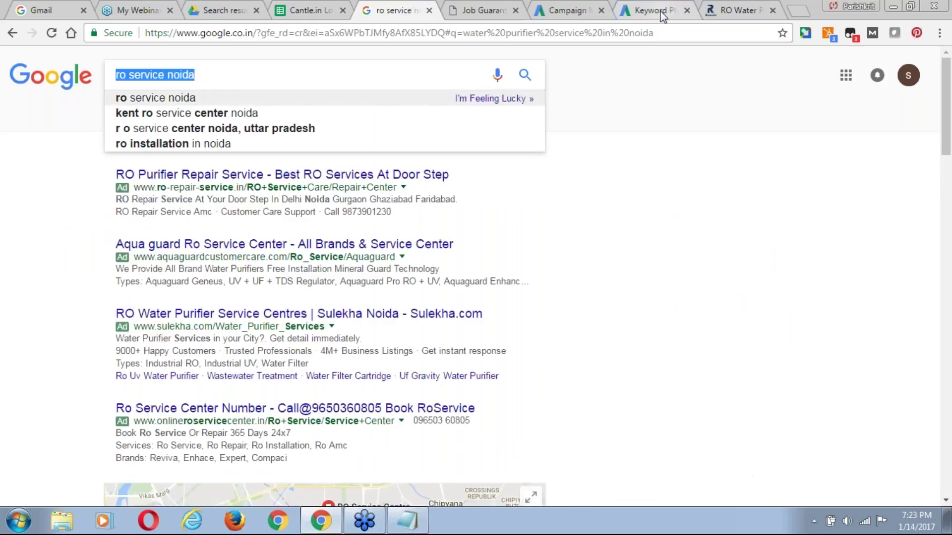
click(649, 10)
key(ctrl+v)
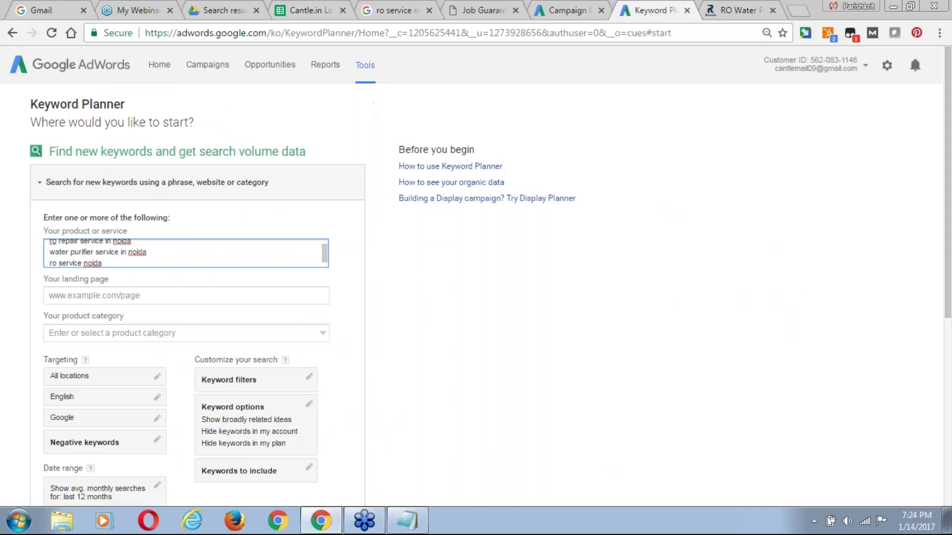
Add 'ro installation in noida' from Google's suggestions on a new keyword line.
click(398, 12)
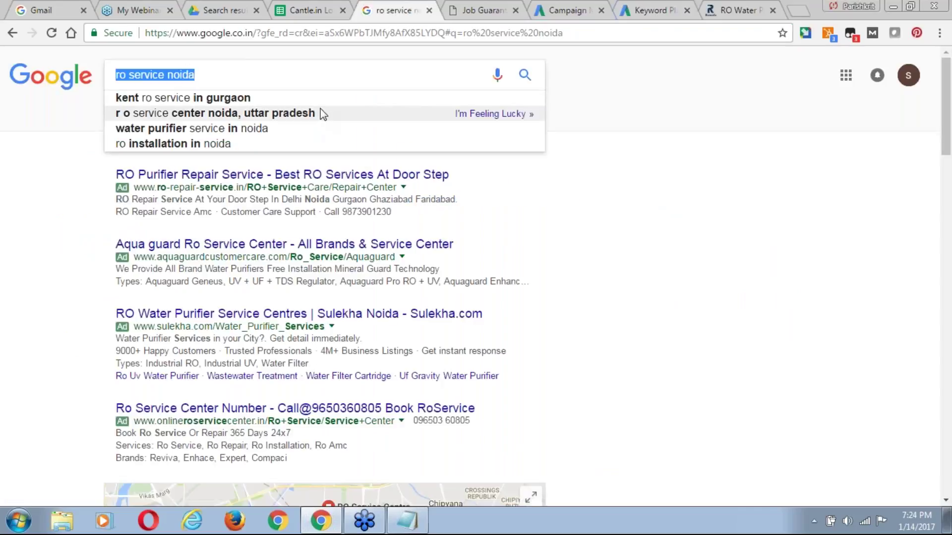
key(Down)
key(Down)
key(Down)
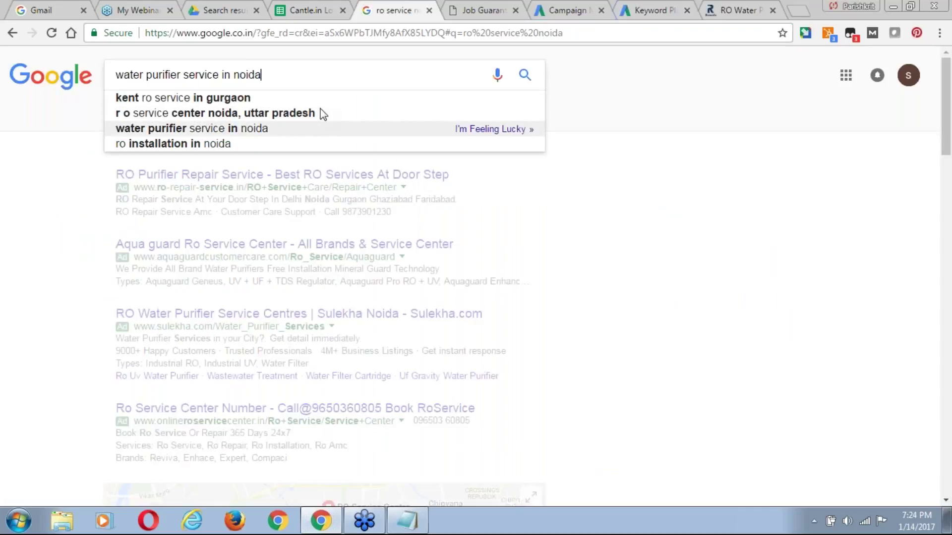
key(Down)
key(Down)
key(Down)
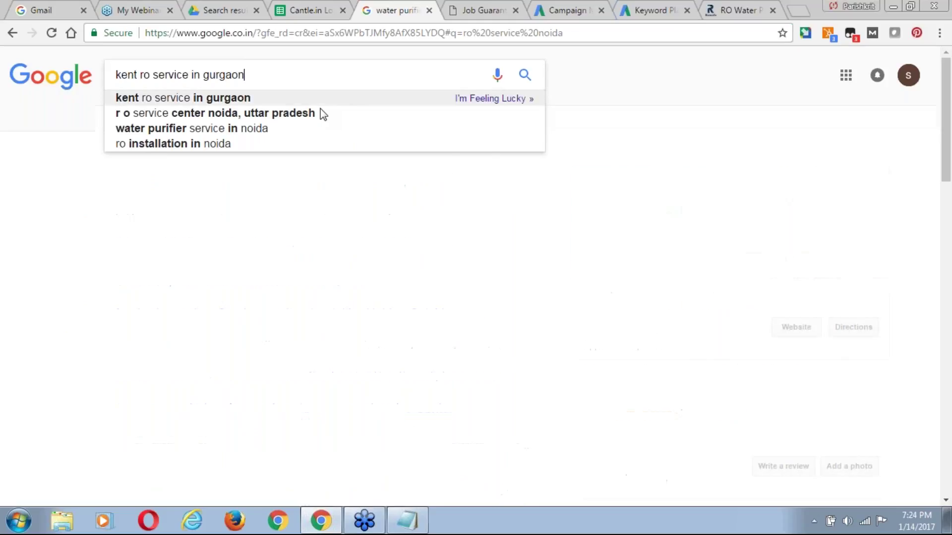
key(Down)
key(Down)
key(Down)
key(ctrl+a)
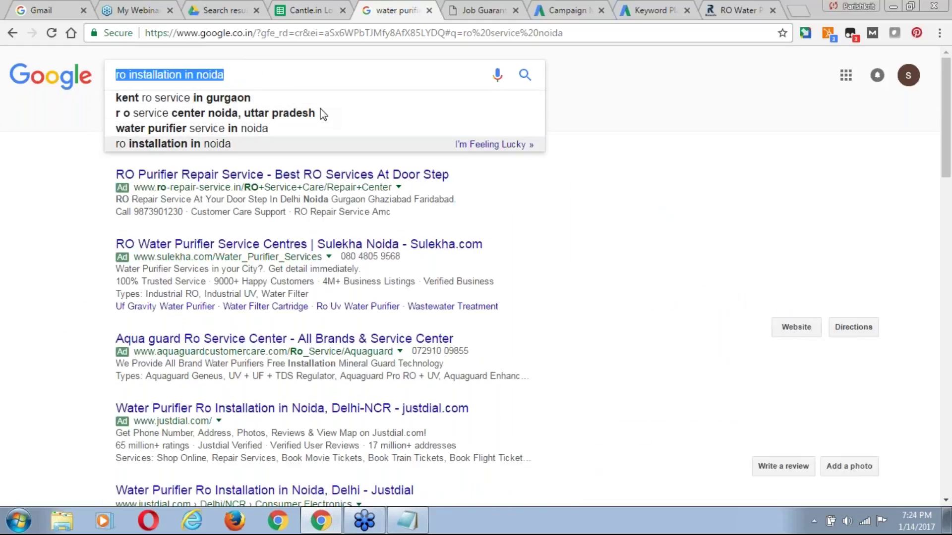
click(655, 9)
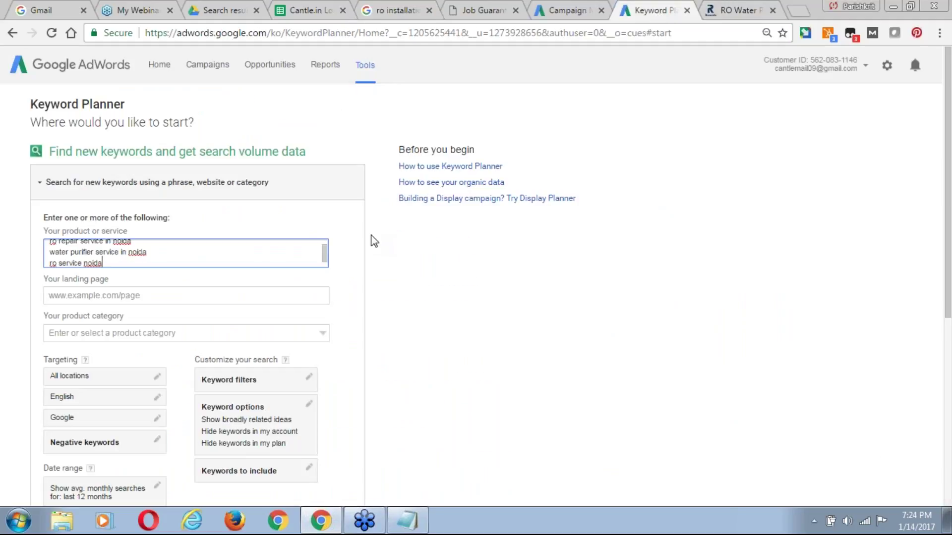
key(Return)
key(ctrl+v)
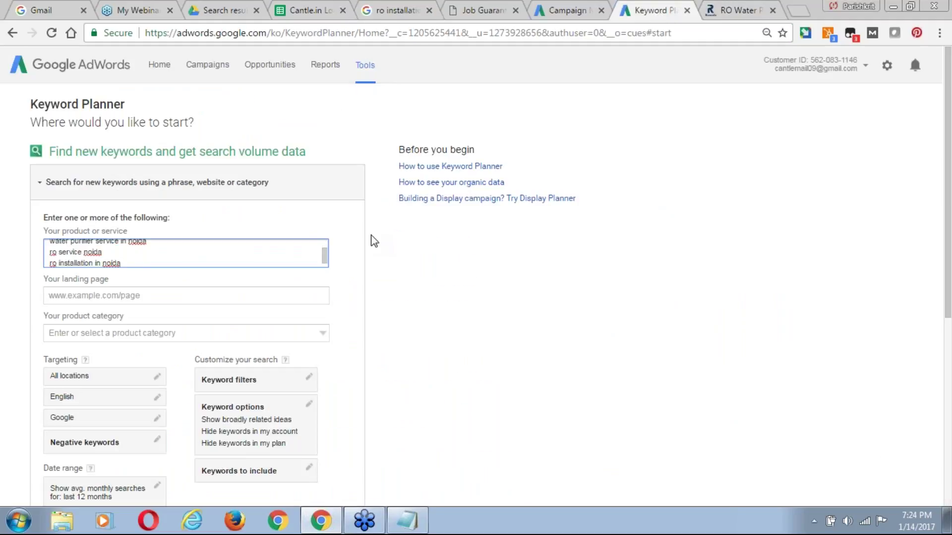
Search Google for 'ro repair in noida' and add that phrase as a keyword.
click(413, 12)
text(R)
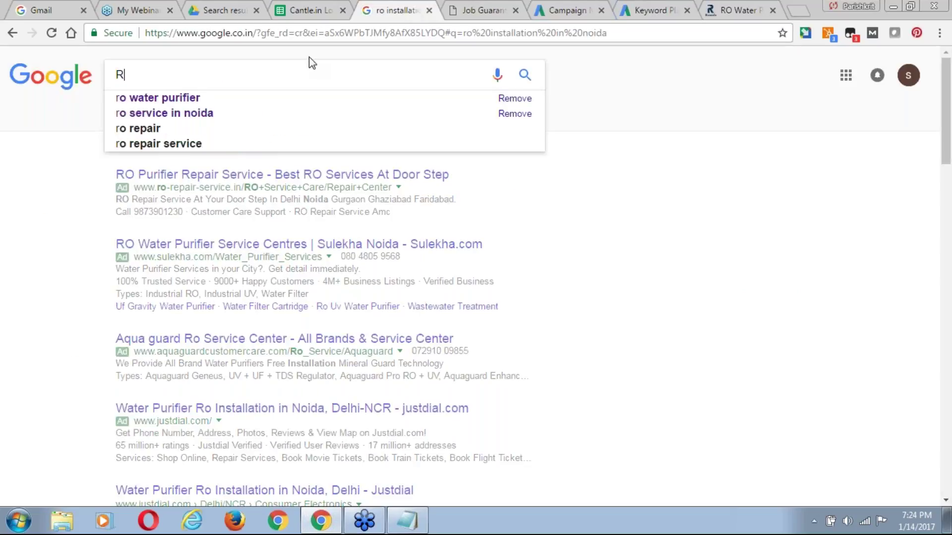
text(O re)
key(Down)
key(Down)
key(Down)
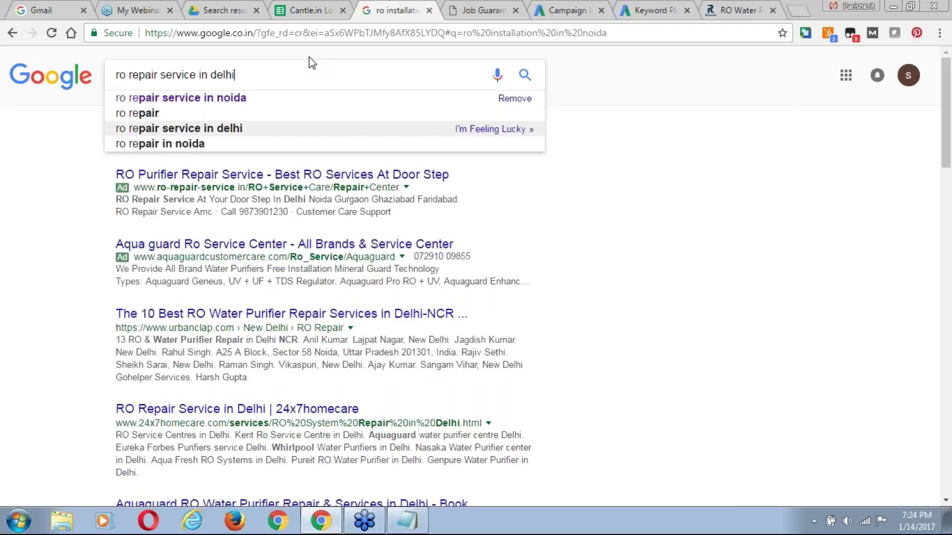
key(Down)
key(Return)
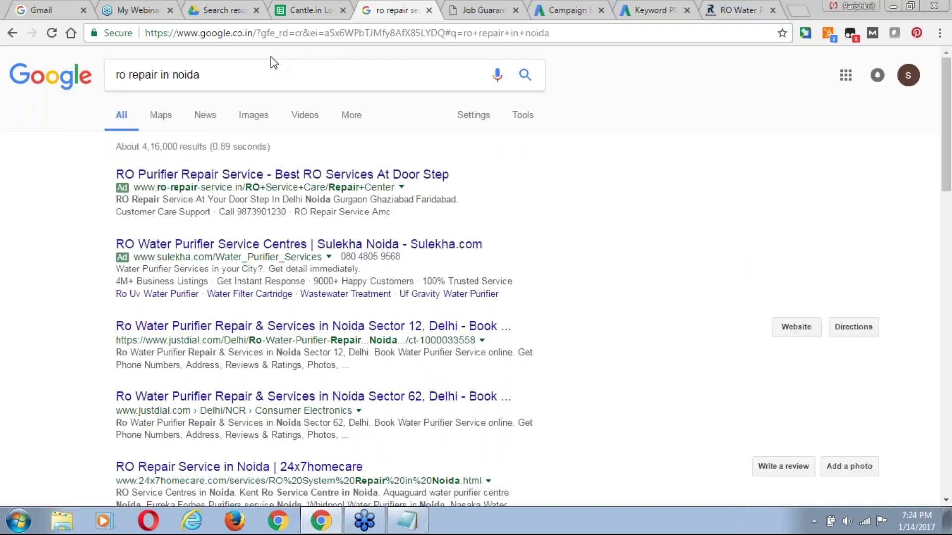
click(643, 11)
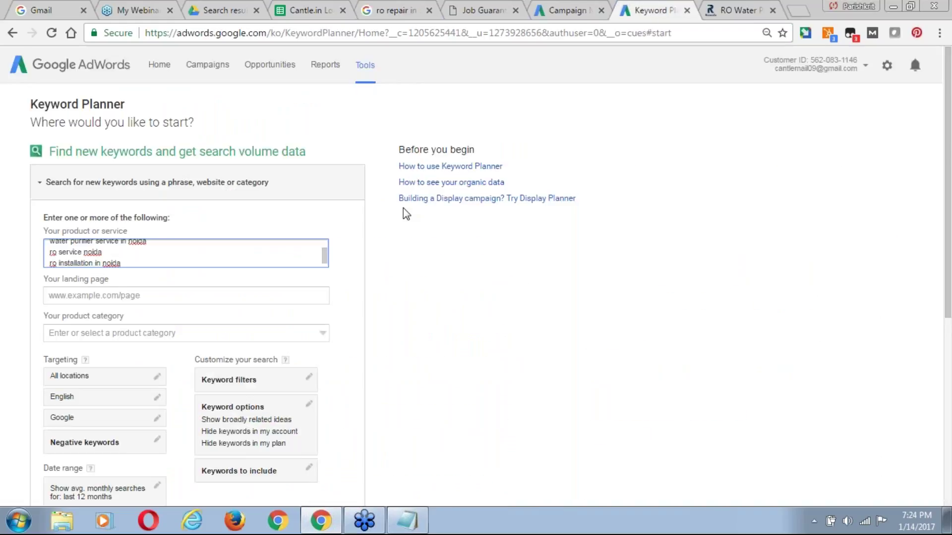
key(Return)
key(ctrl+v)
Add 'water purifier service in noida' from the Google suggestion on another keyword line.
click(376, 15)
click(244, 115)
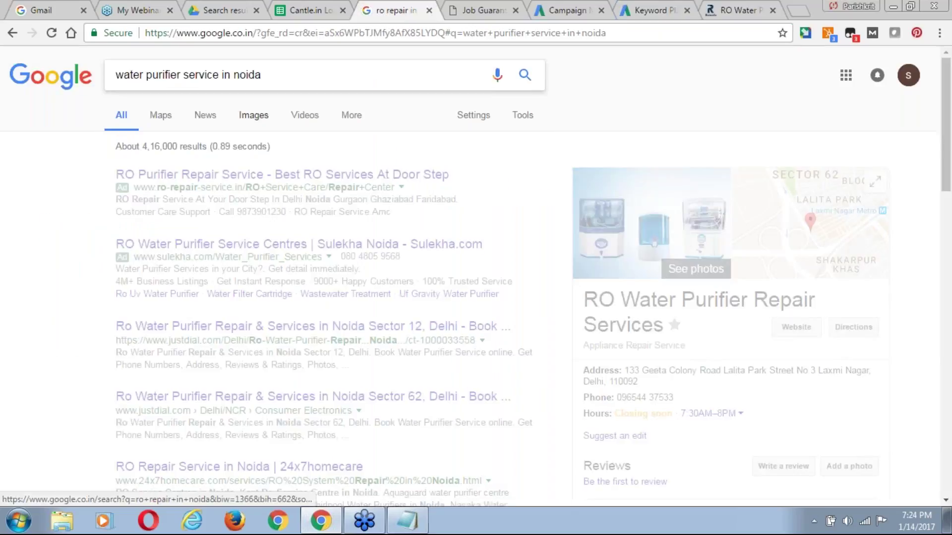
key(ctrl+a)
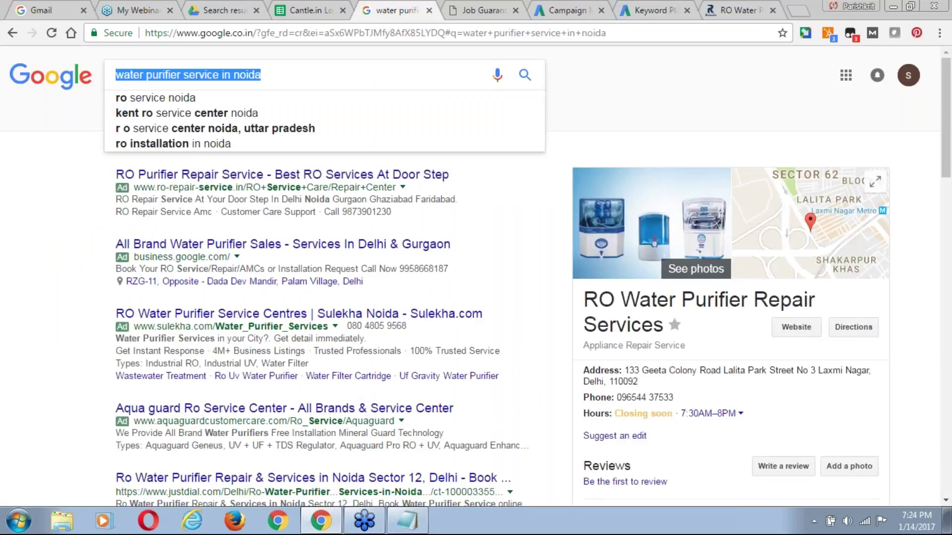
click(648, 12)
key(Return)
key(ctrl+v)
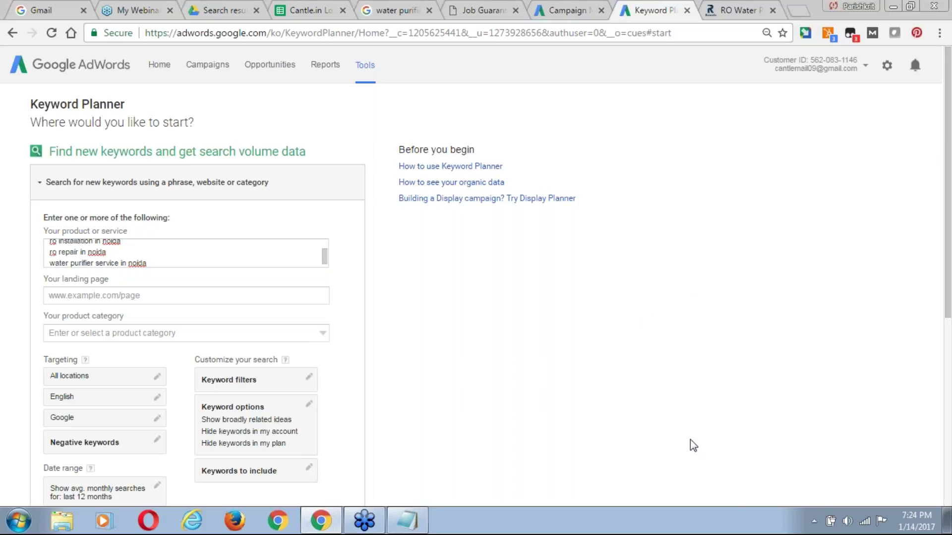
Change keyword targeting to Noida, Uttar Pradesh, India and get ideas for the entered phrases.
scroll(540, 383, down, 3)
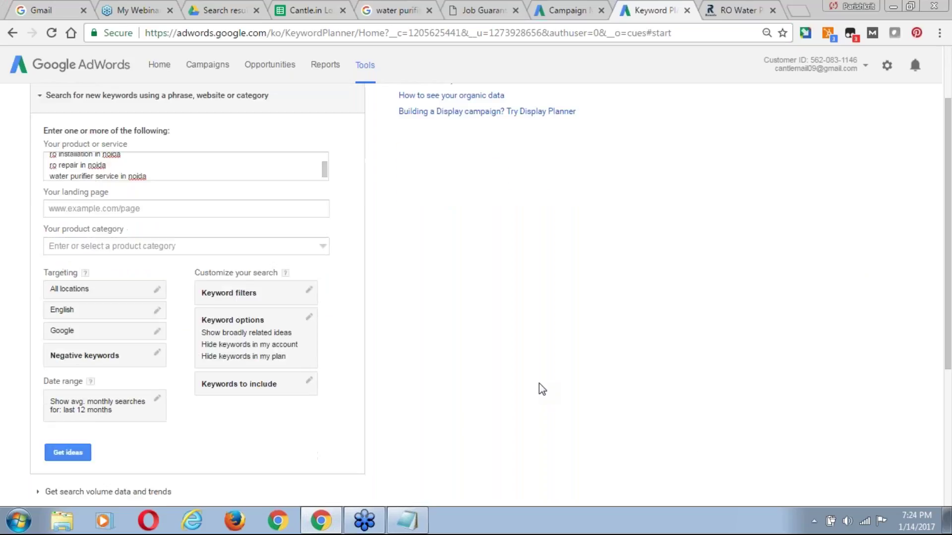
click(154, 208)
click(120, 251)
text(Noida)
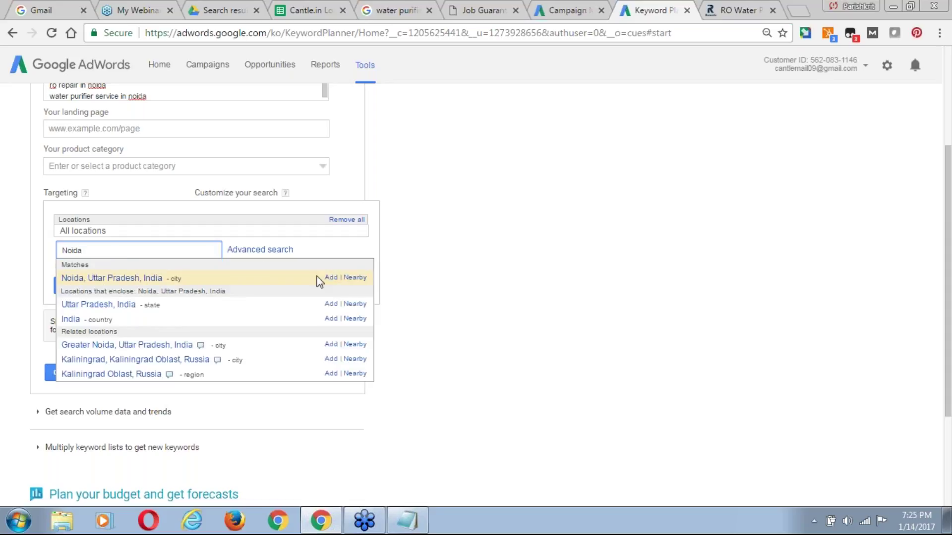
click(331, 277)
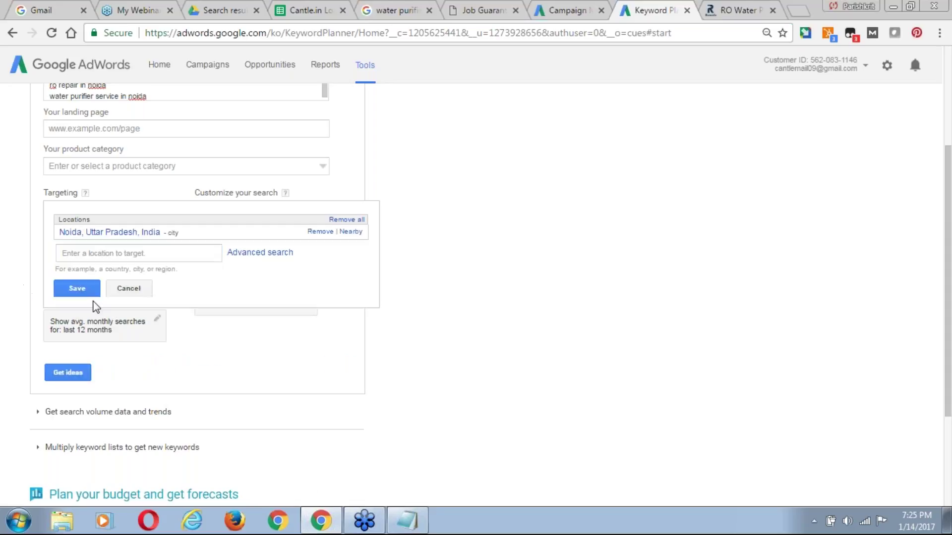
click(90, 289)
click(67, 372)
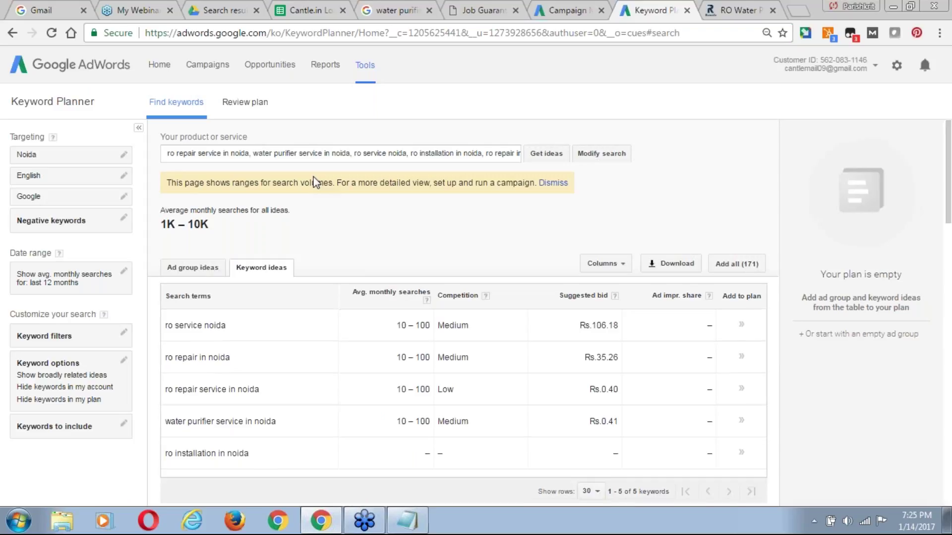
drag(948, 206, 949, 208)
scroll(949, 208, down, 1)
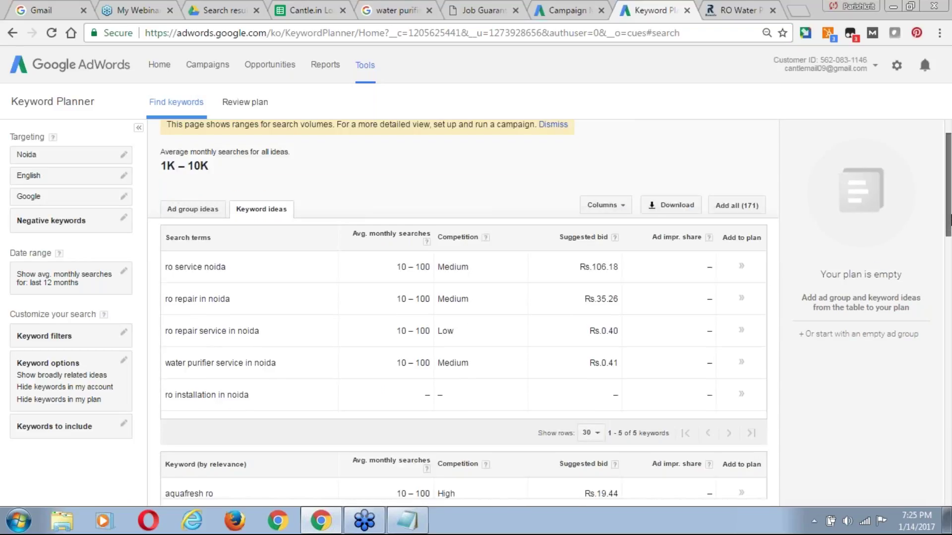
click(571, 268)
drag(574, 269, 615, 272)
drag(593, 305, 620, 304)
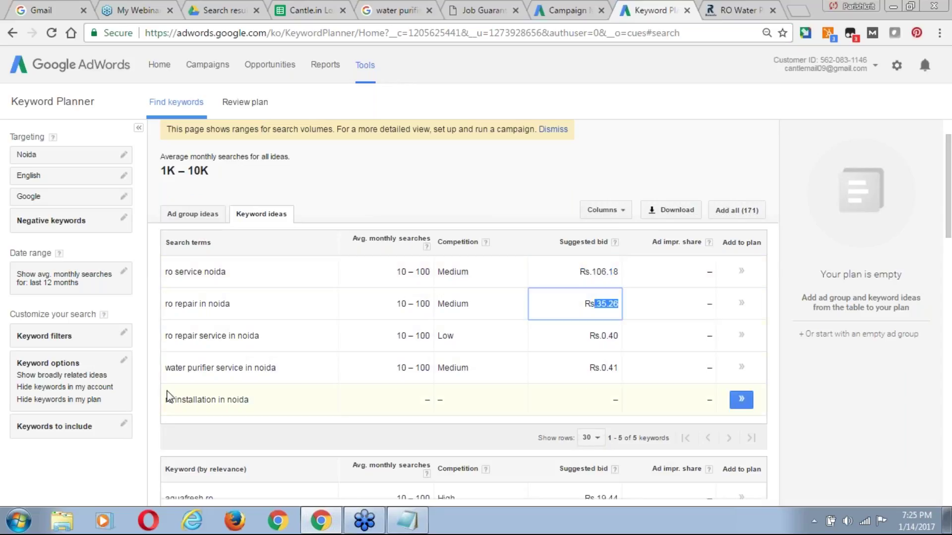
click(598, 336)
drag(595, 336, 622, 337)
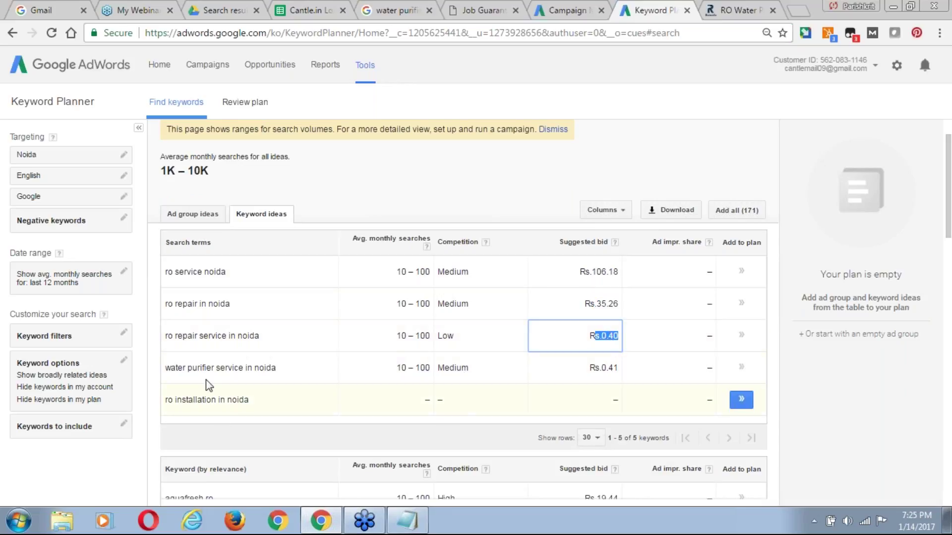
drag(601, 368, 627, 374)
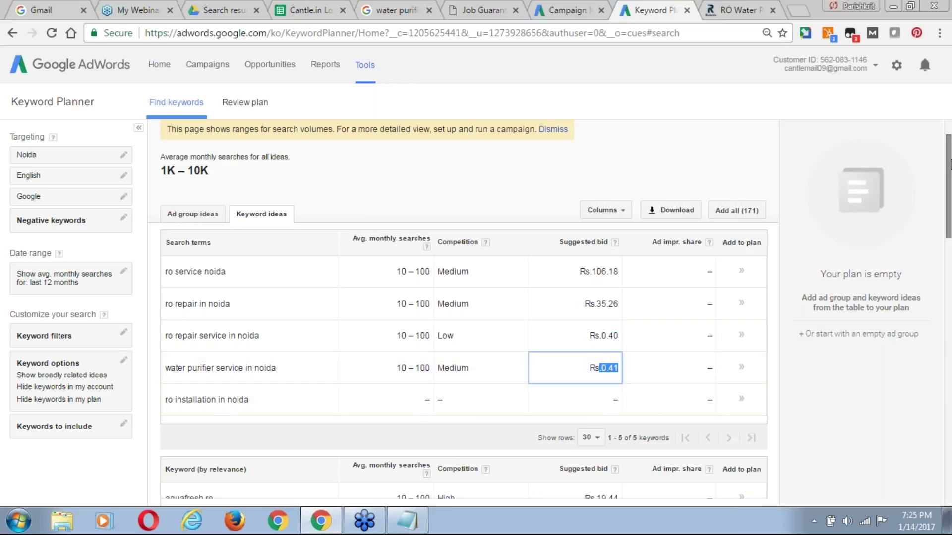
drag(949, 166, 948, 200)
scroll(940, 181, up, 3)
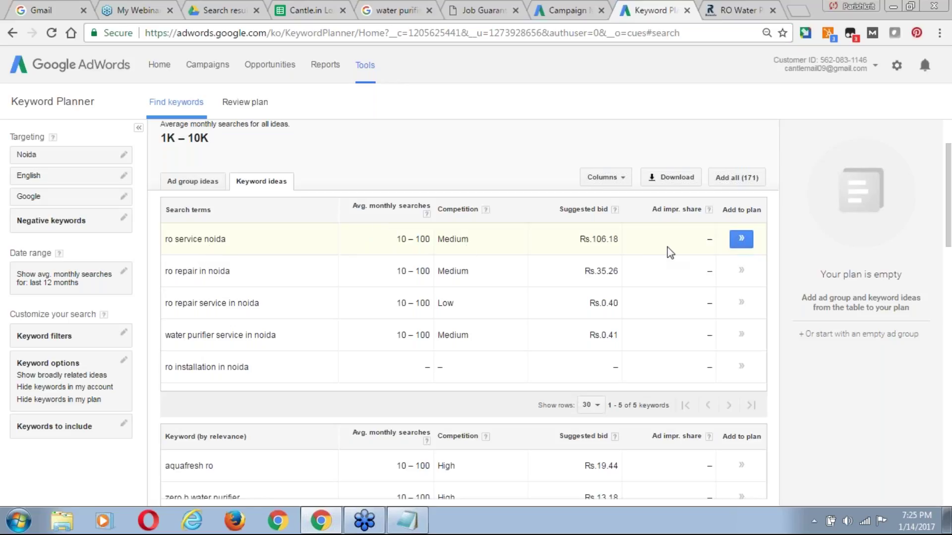
Add the five Noida search terms, from ro service noida to ro installation in noida, to the plan.
click(741, 239)
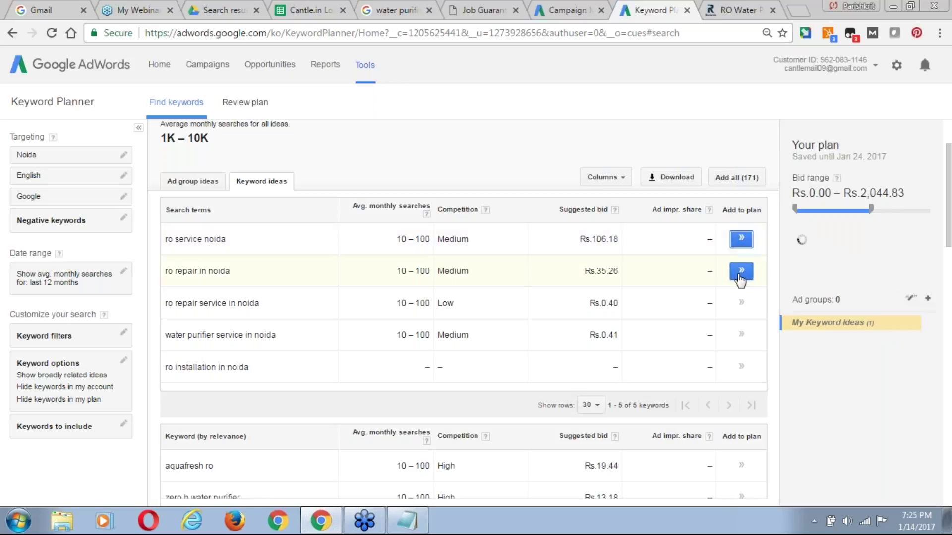
click(741, 272)
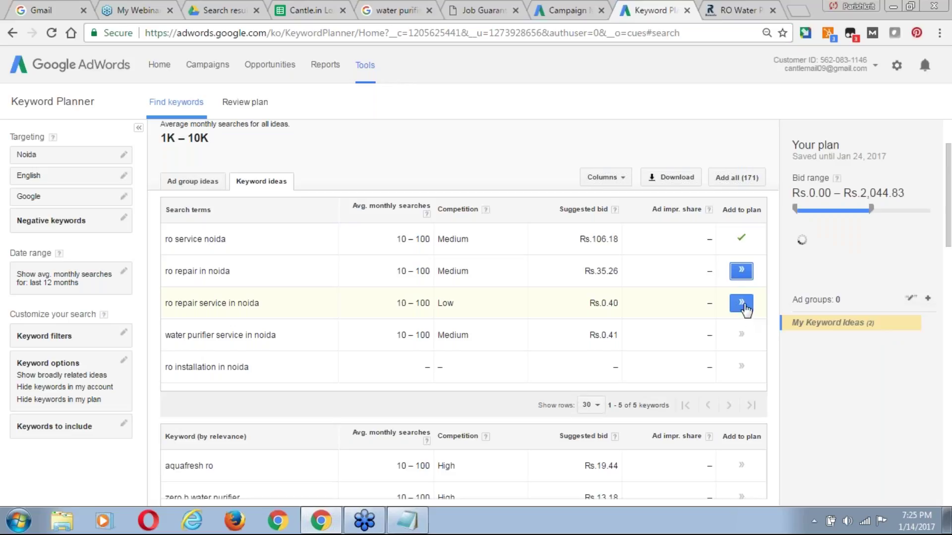
click(742, 303)
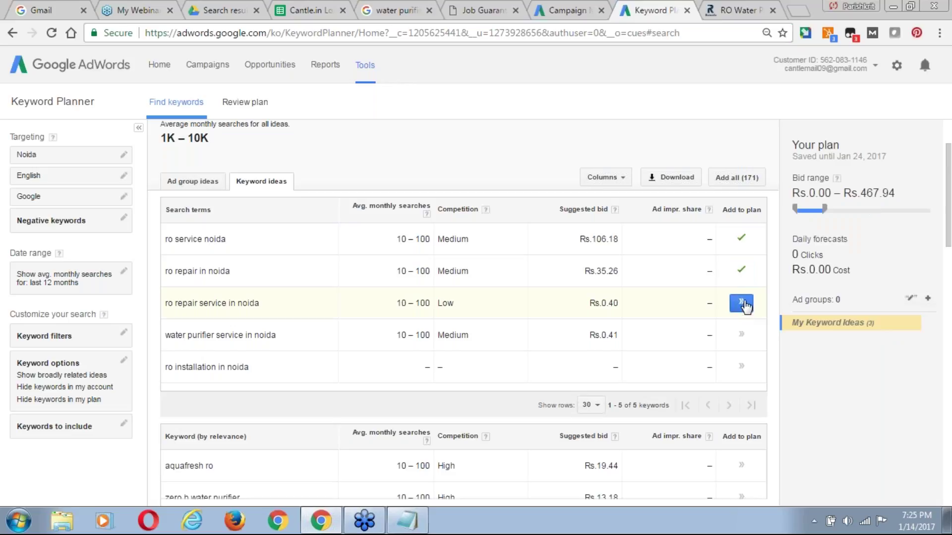
click(742, 336)
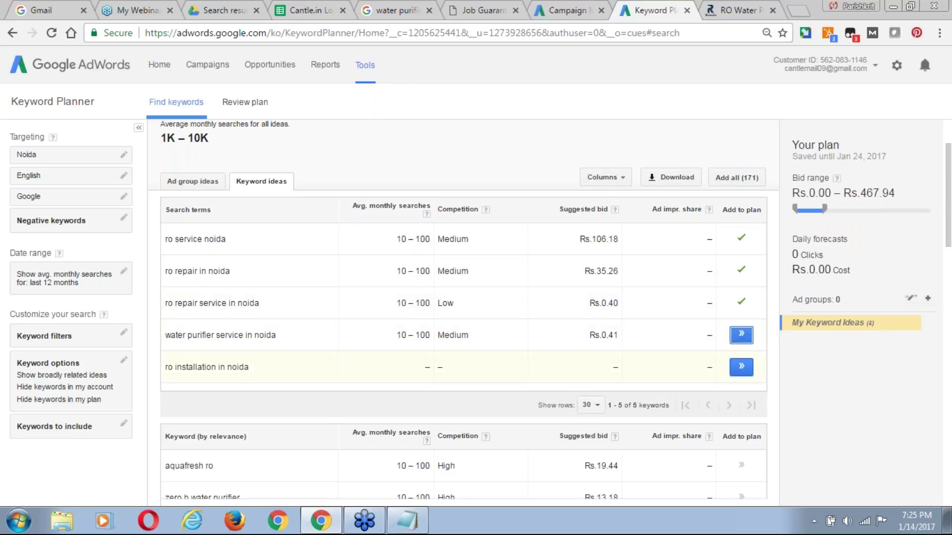
click(742, 368)
Add the 'ro service in noida' and 'ro water purifier repair' ideas, then show ad group ideas.
drag(947, 176, 949, 227)
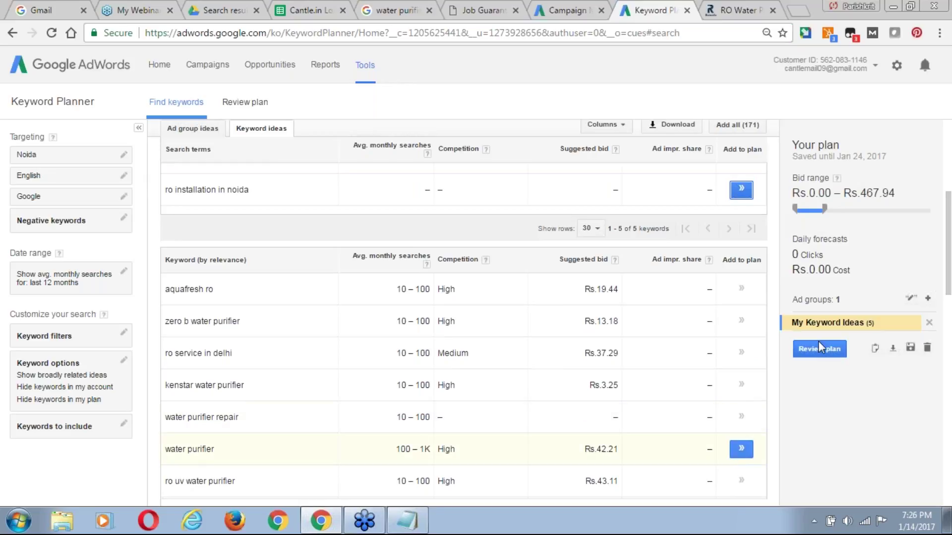
scroll(950, 287, down, 2)
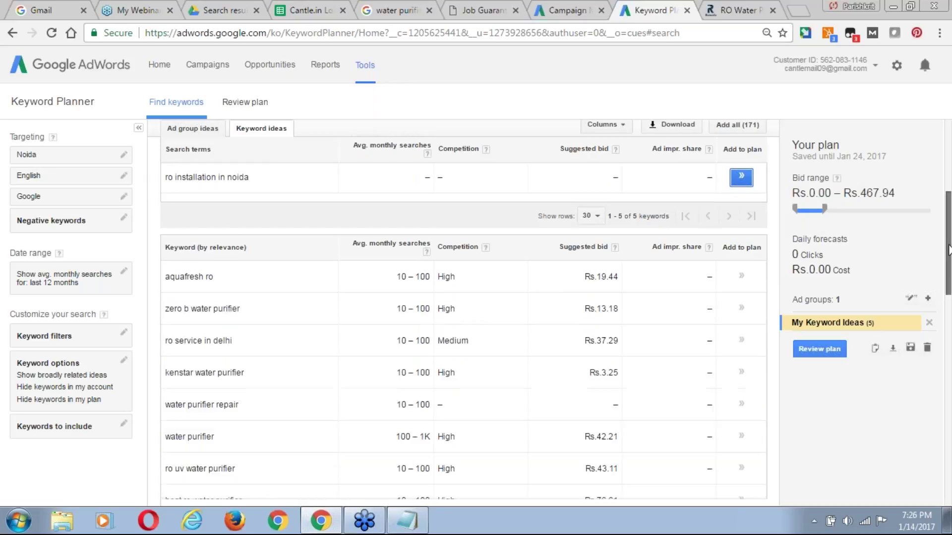
drag(949, 268, 949, 332)
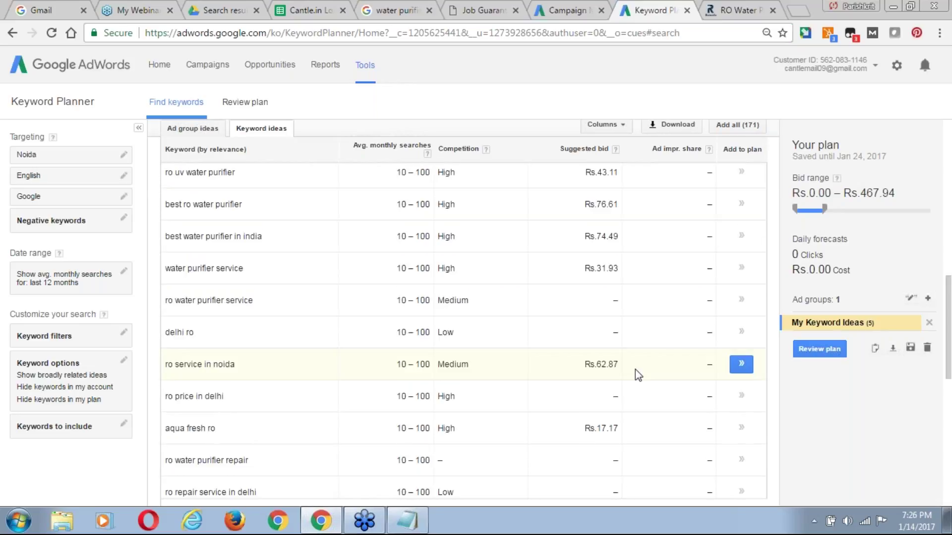
click(742, 366)
click(742, 364)
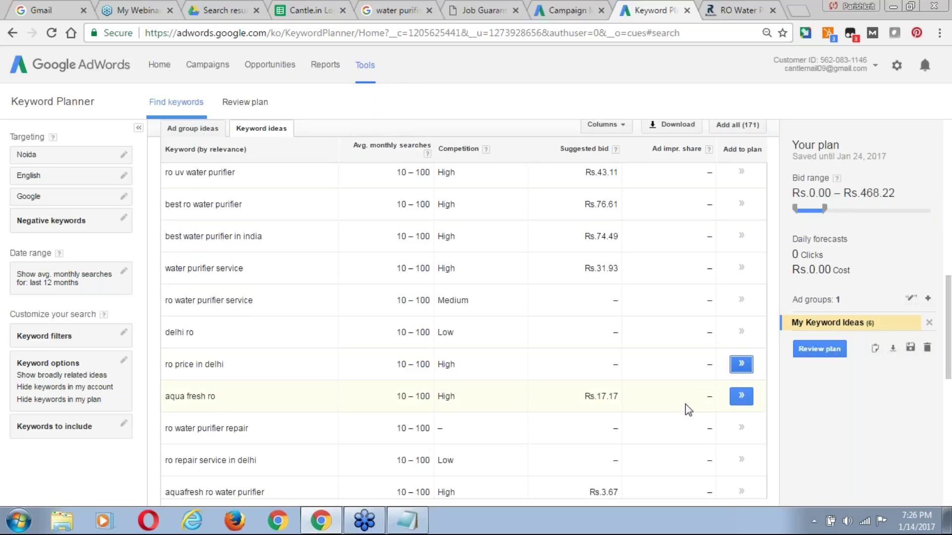
click(741, 429)
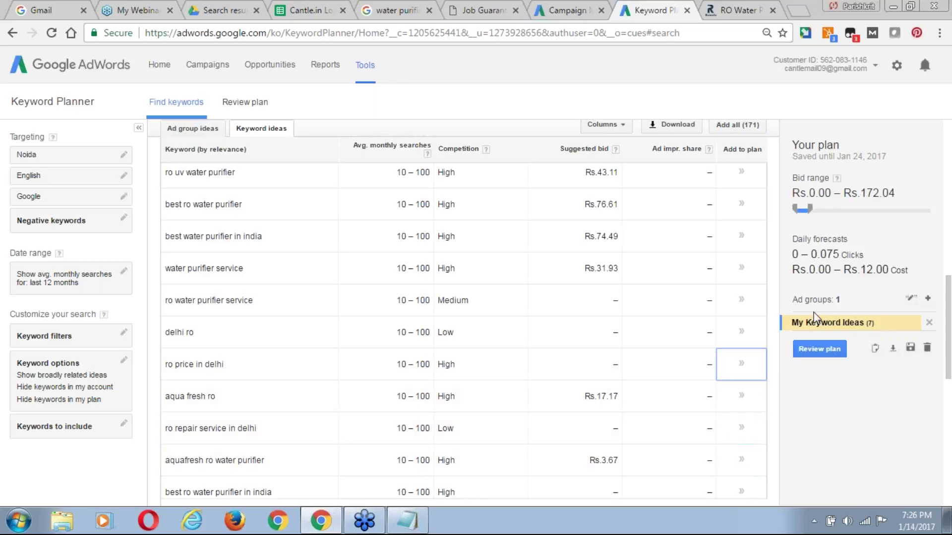
scroll(813, 317, up, 1)
scroll(813, 317, up, 10)
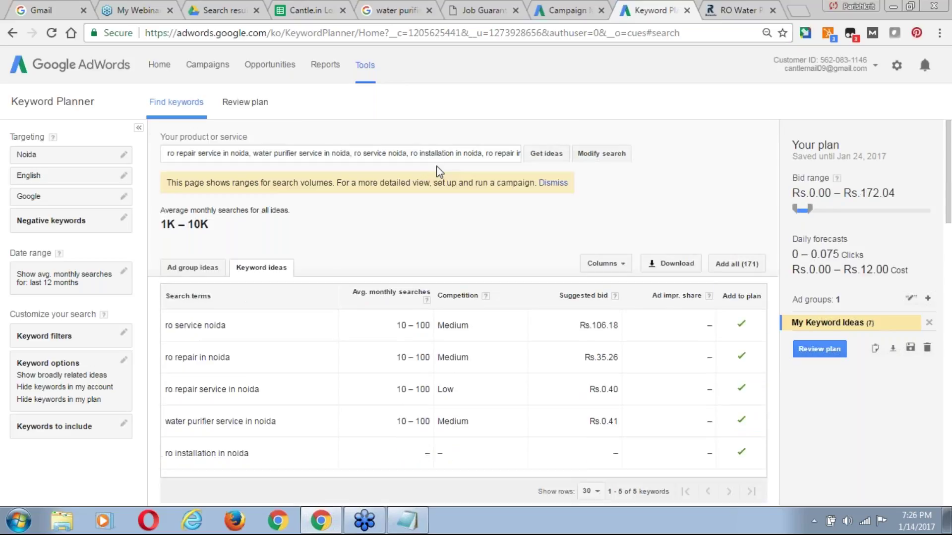
scroll(741, 426, down, 5)
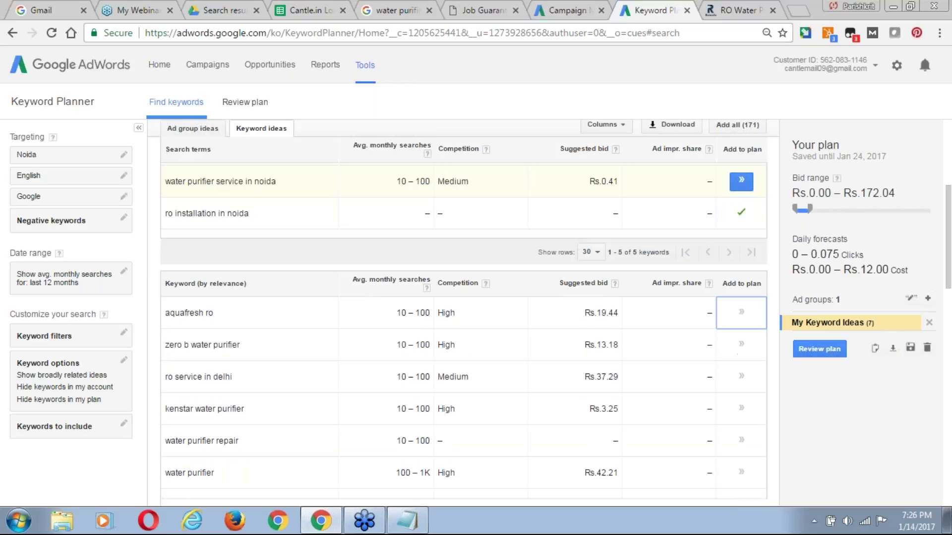
scroll(741, 426, down, 1)
scroll(741, 426, down, 4)
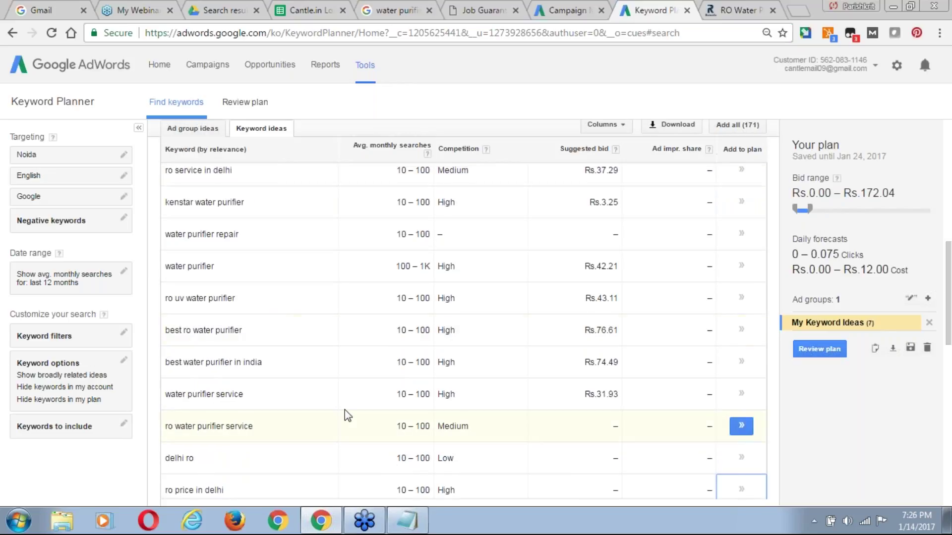
click(192, 128)
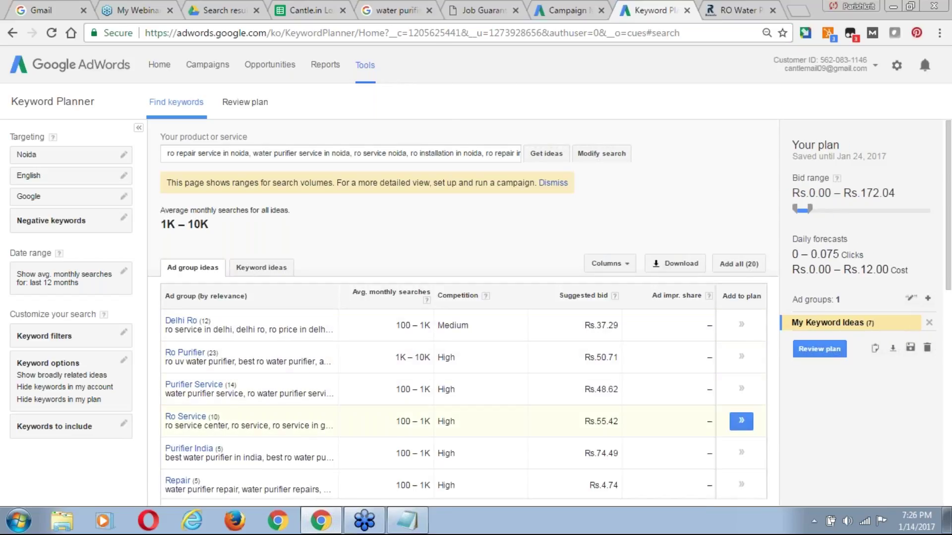
Add water purifier service and other Purifier Service group keywords to the plan.
click(193, 390)
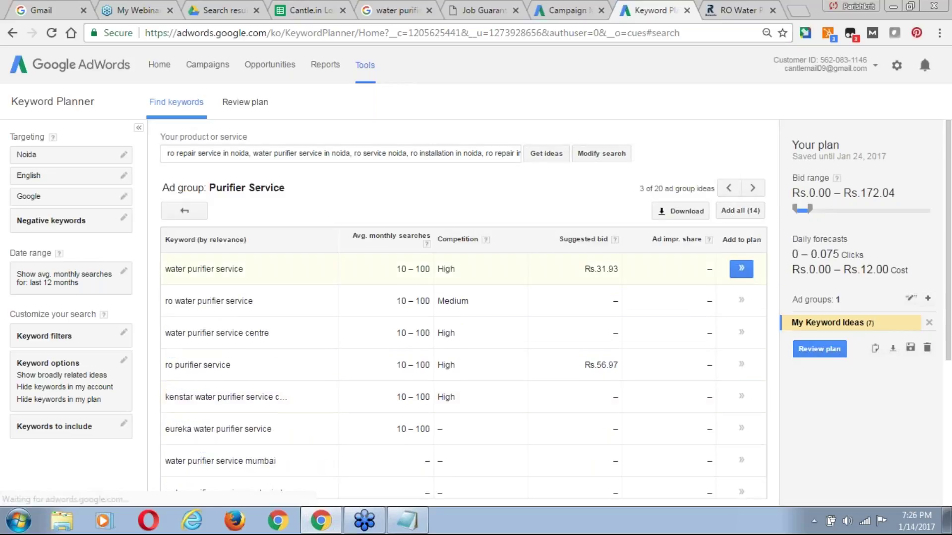
click(742, 269)
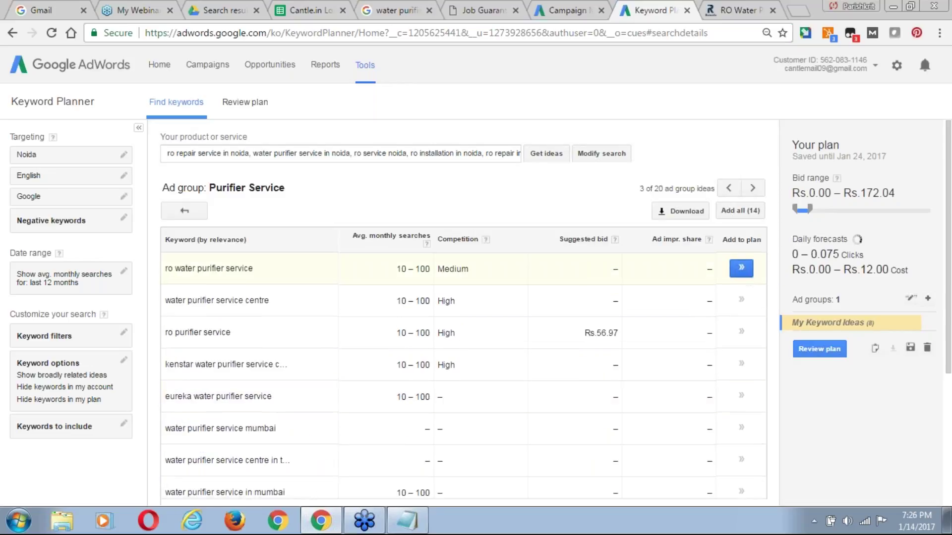
click(742, 269)
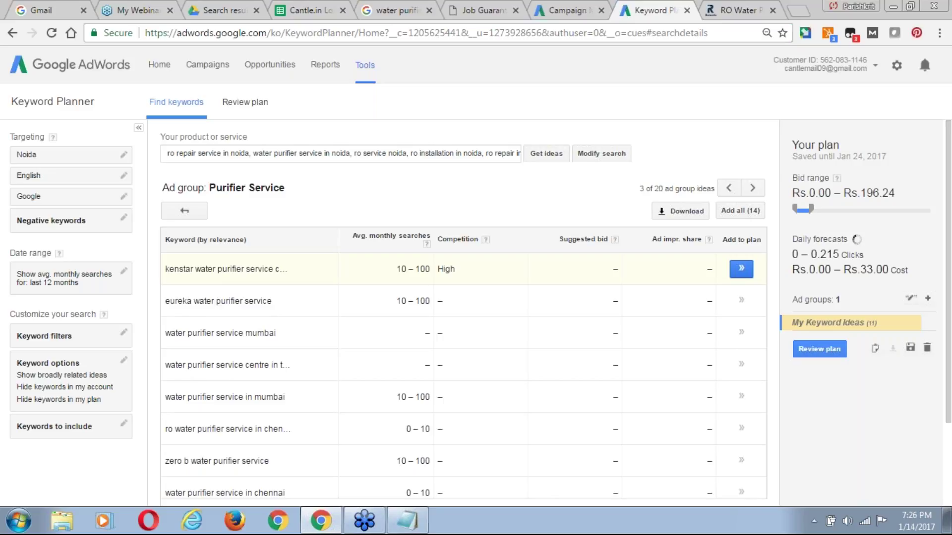
click(741, 269)
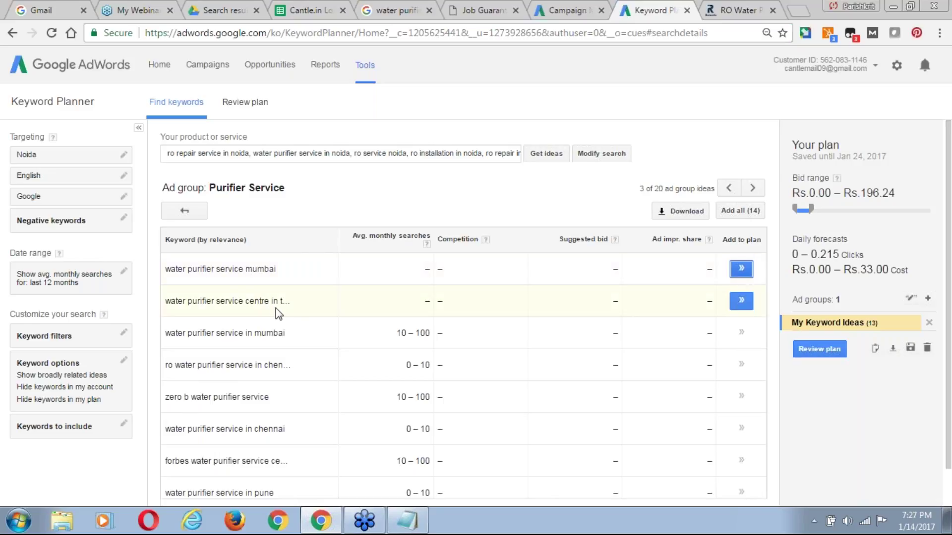
click(297, 308)
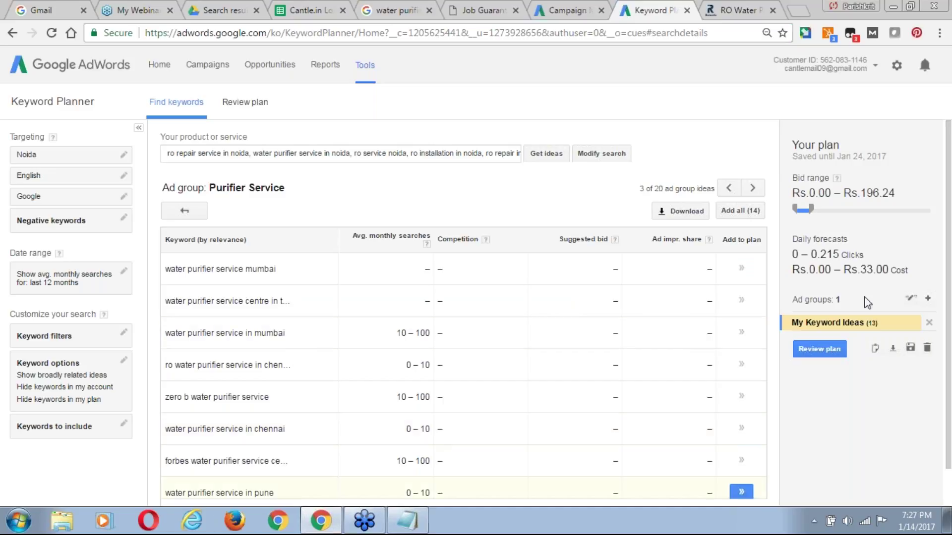
Review the Ro Service ad group's keywords, then return to the new campaign's settings.
click(182, 212)
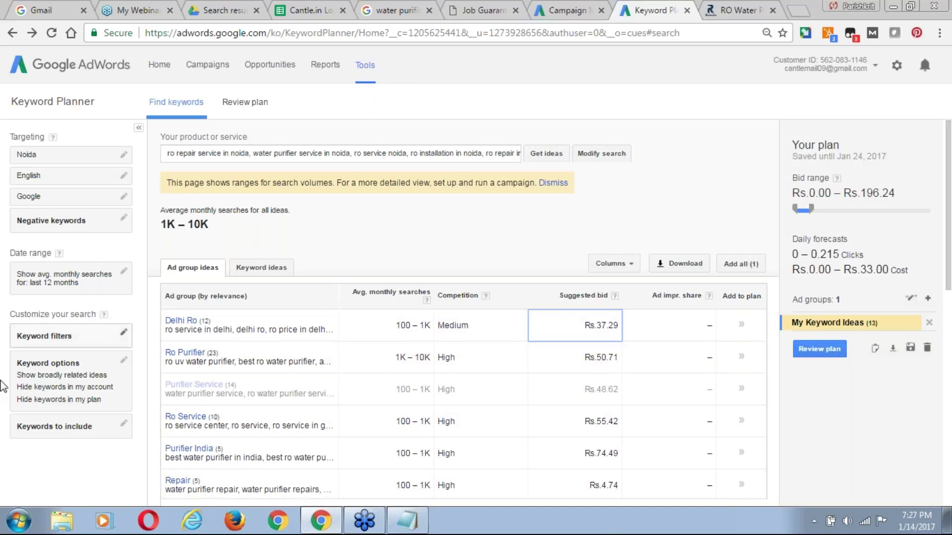
right_click(3, 486)
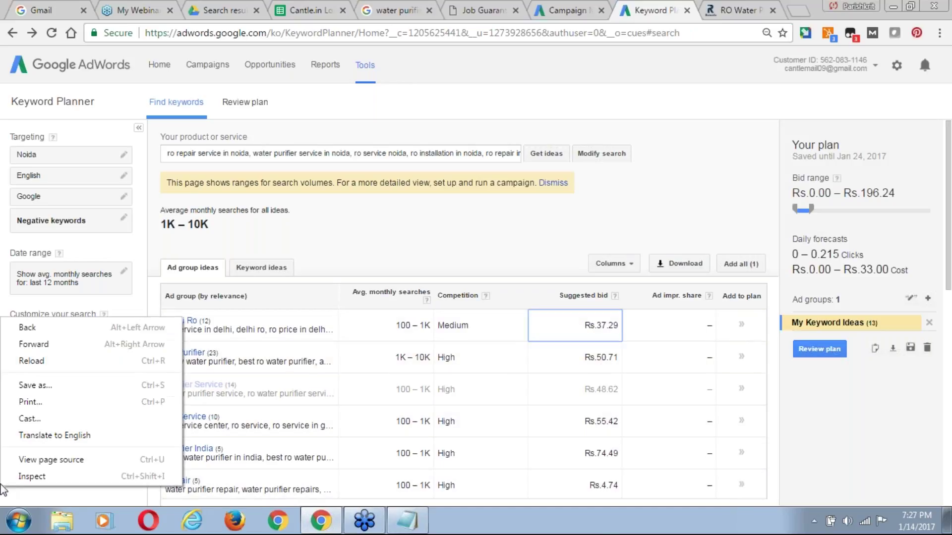
click(537, 223)
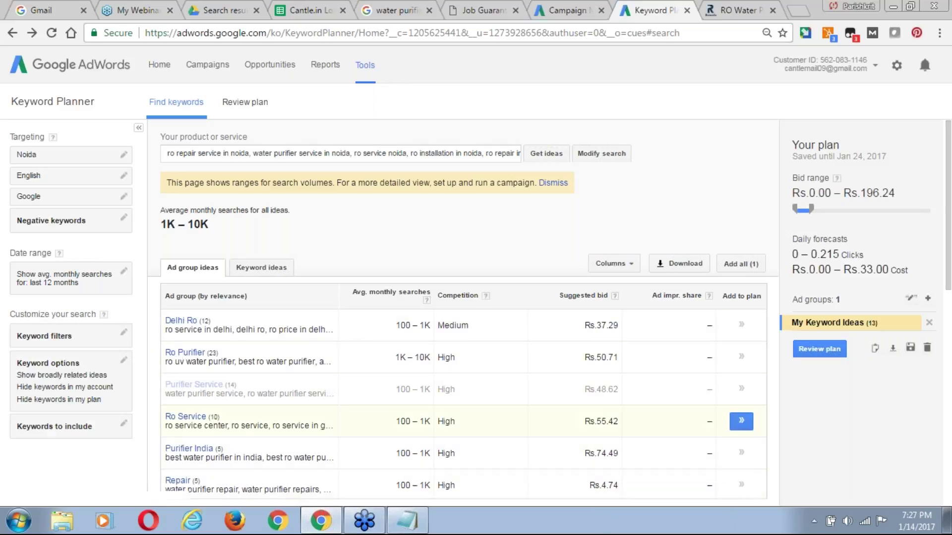
click(186, 416)
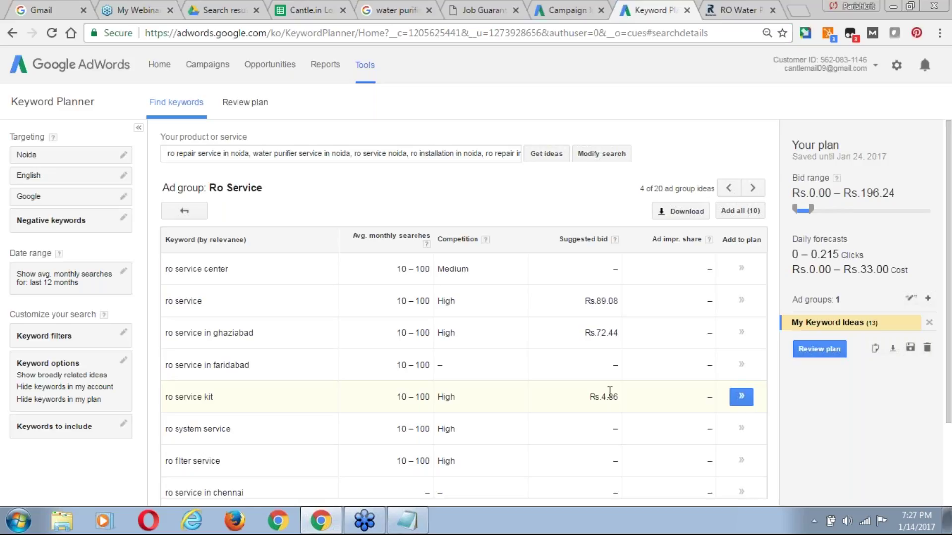
click(570, 10)
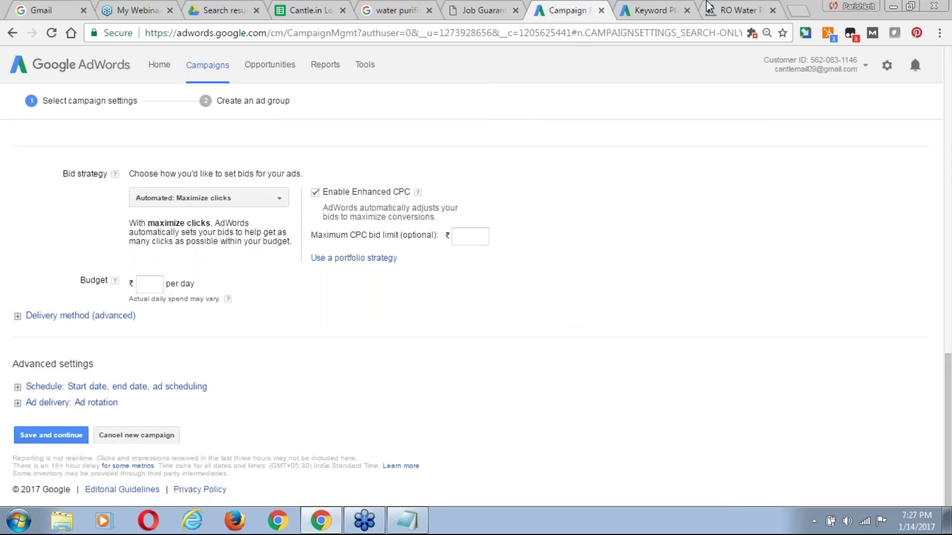
Cap the Maximize clicks bidding with a ₹5 maximum CPC bid limit.
click(474, 239)
text(5)
click(525, 291)
click(466, 238)
Set the campaign budget to ₹100 per day.
click(148, 284)
text(100)
click(272, 309)
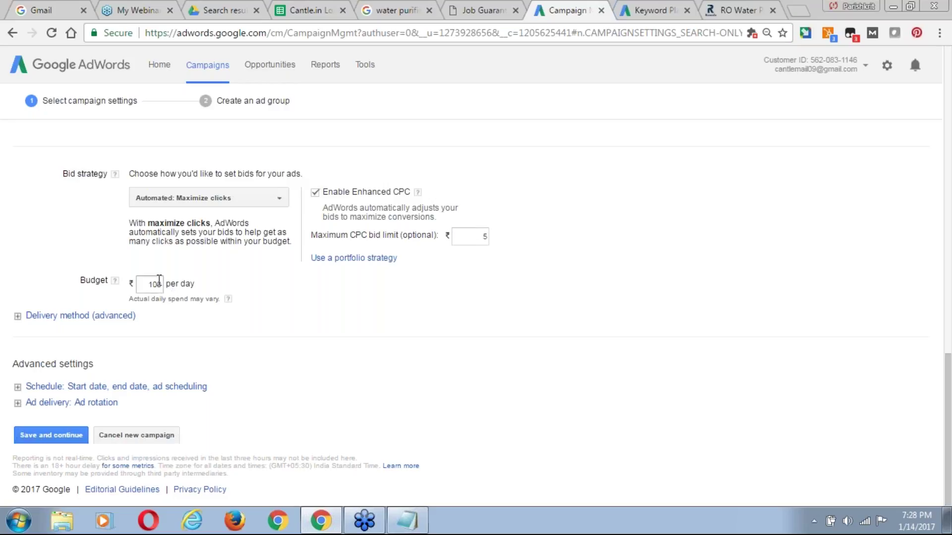
Review the ₹100 daily budget, its note that daily spend may vary, and the bid strategy list.
double_click(149, 283)
drag(127, 301, 216, 303)
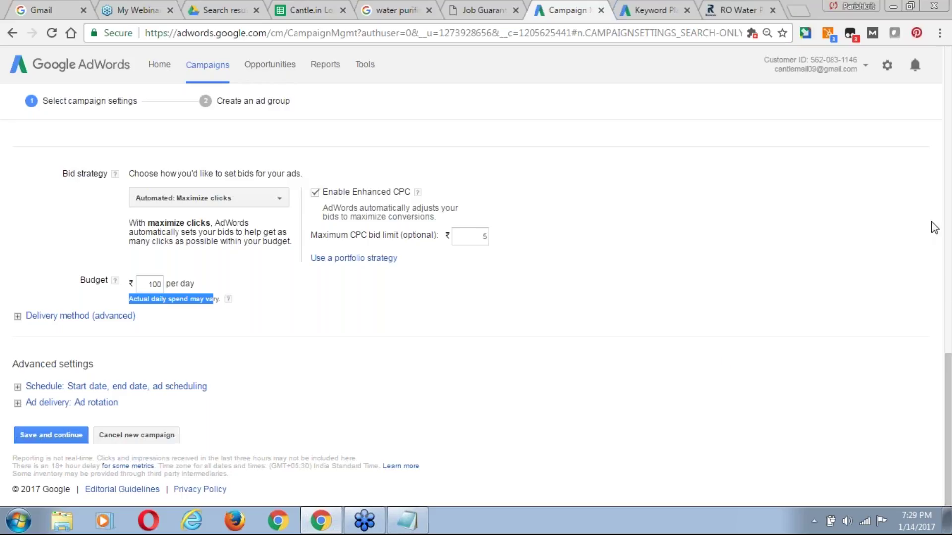
click(934, 289)
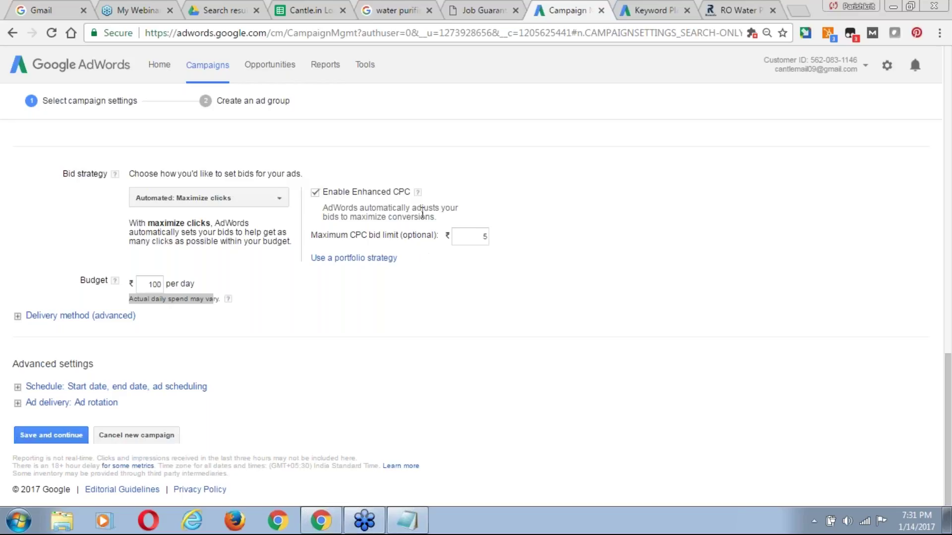
click(279, 201)
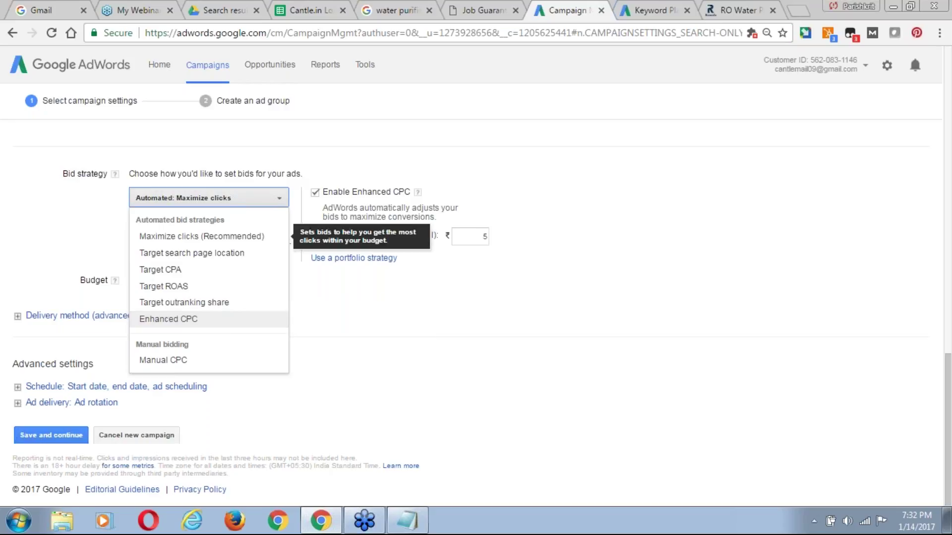
click(365, 240)
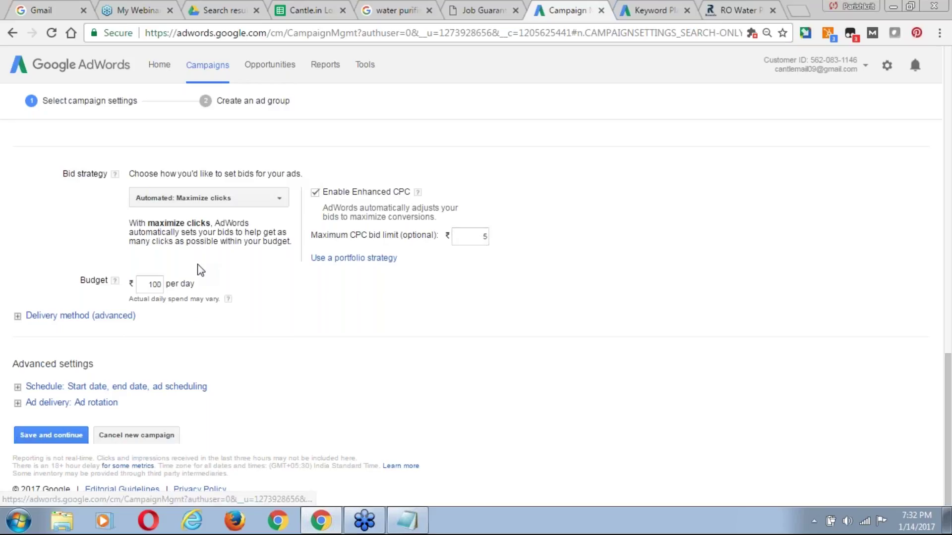
double_click(152, 284)
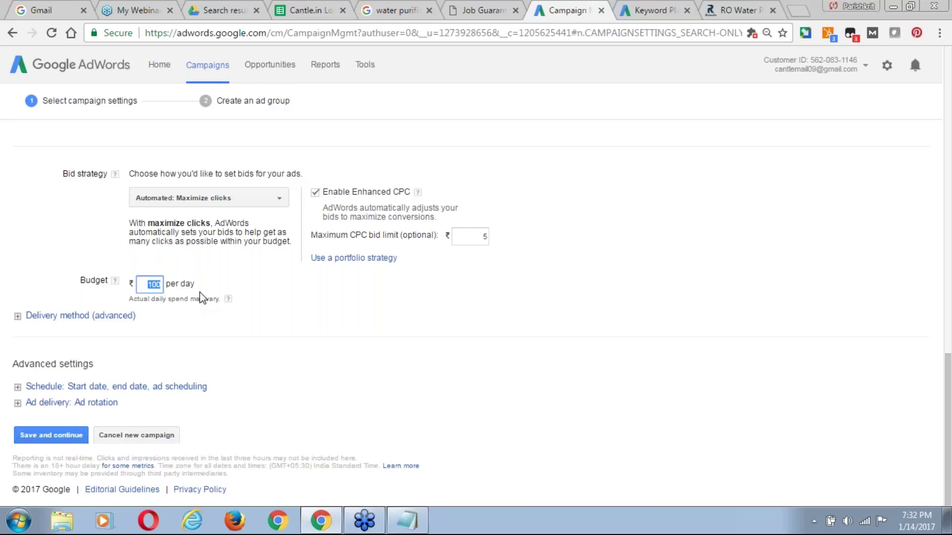
Expand Delivery method to show Standard delivery spending the budget evenly.
click(42, 316)
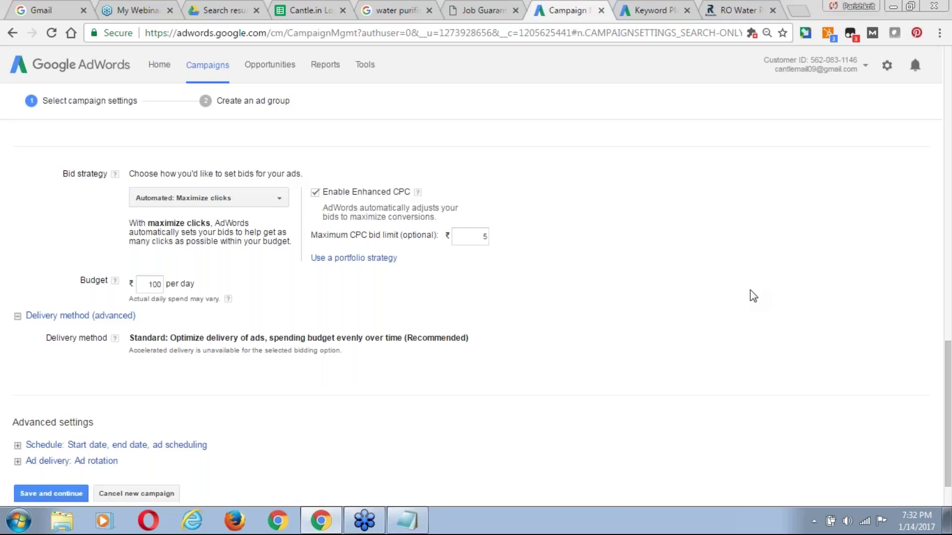
scroll(949, 484, down, 1)
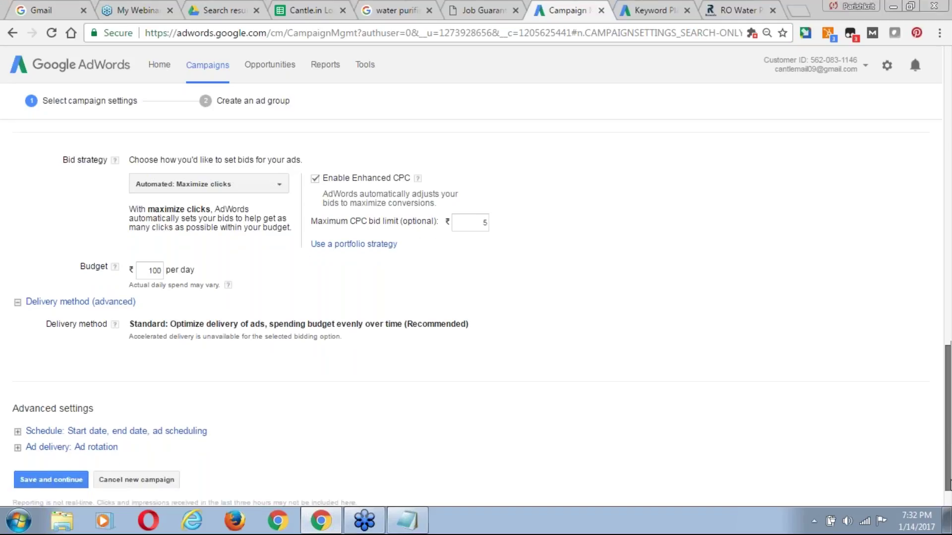
scroll(554, 299, down, 1)
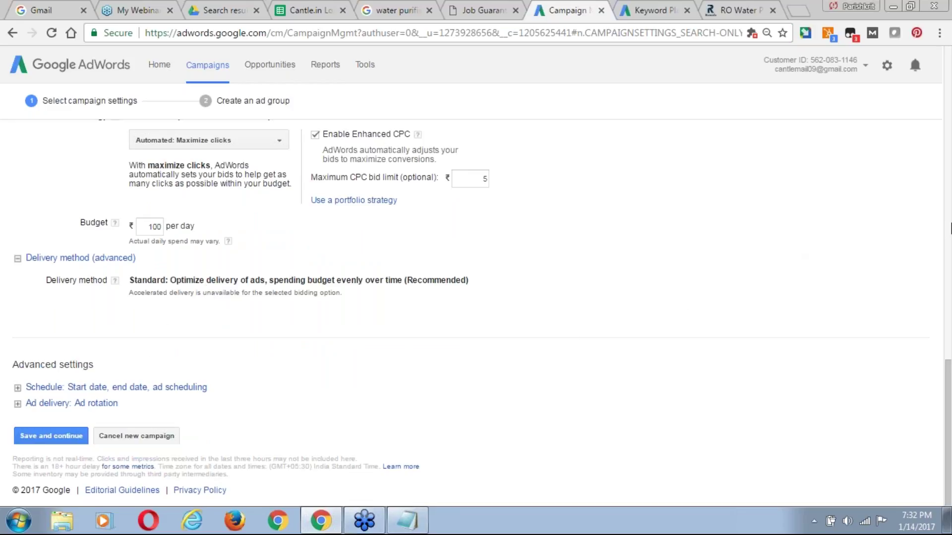
Give the campaign an end date of Jan 31, 2017 in the schedule settings.
click(948, 221)
drag(949, 218, 950, 491)
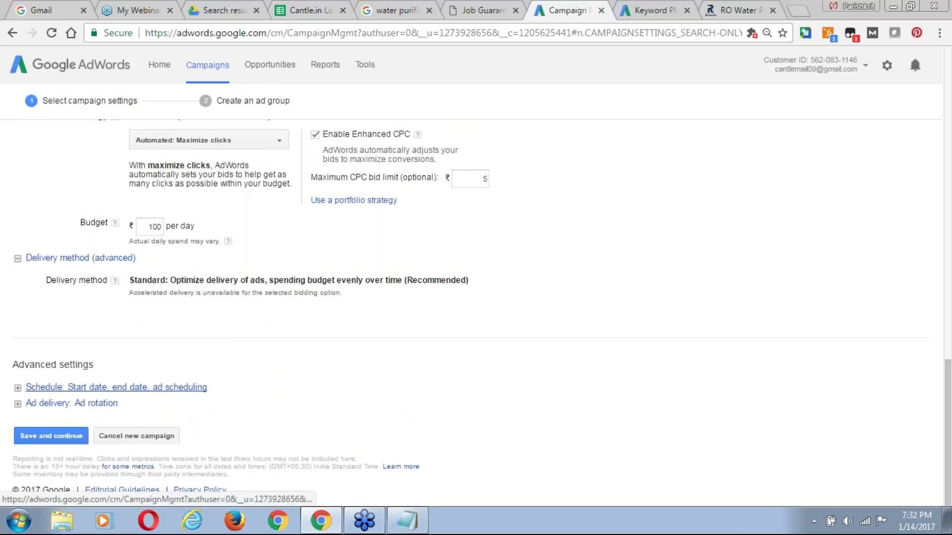
click(182, 388)
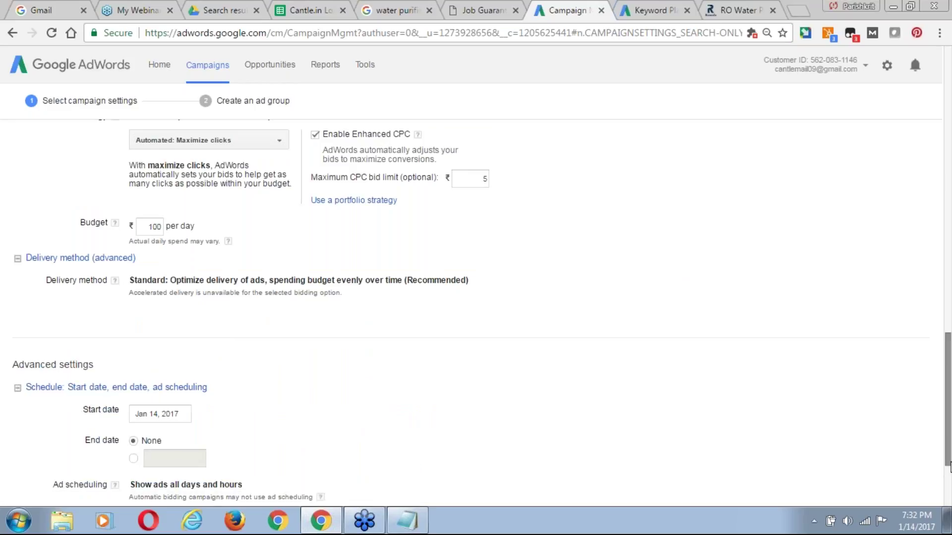
scroll(950, 468, down, 1)
drag(949, 467, 949, 497)
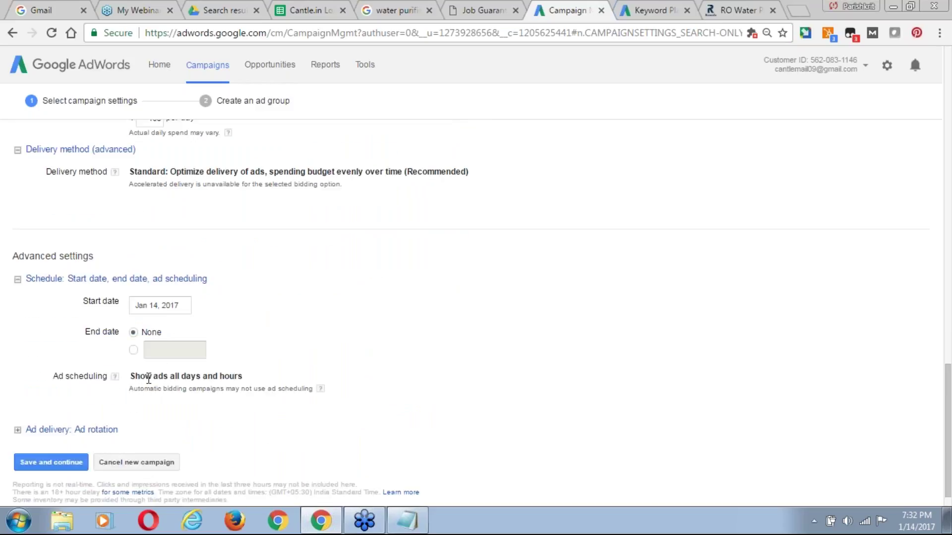
click(133, 350)
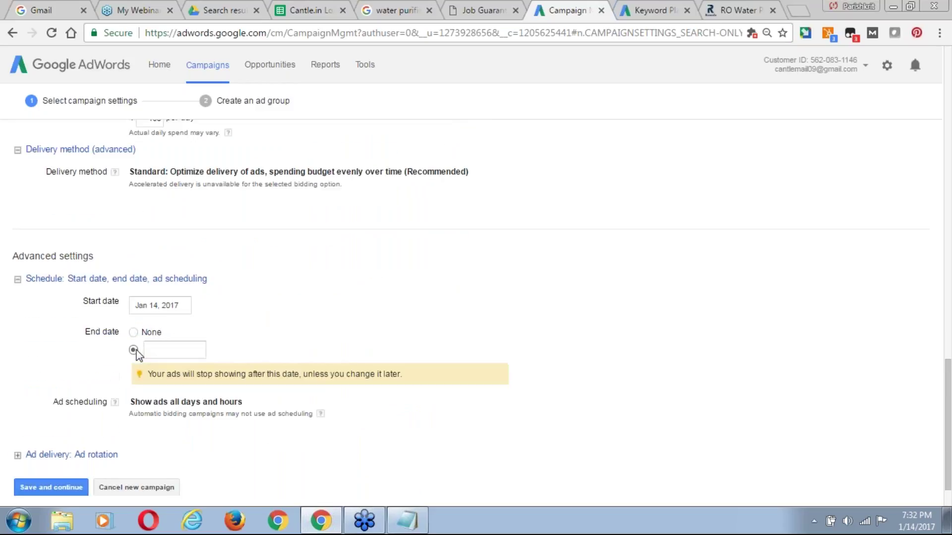
click(161, 351)
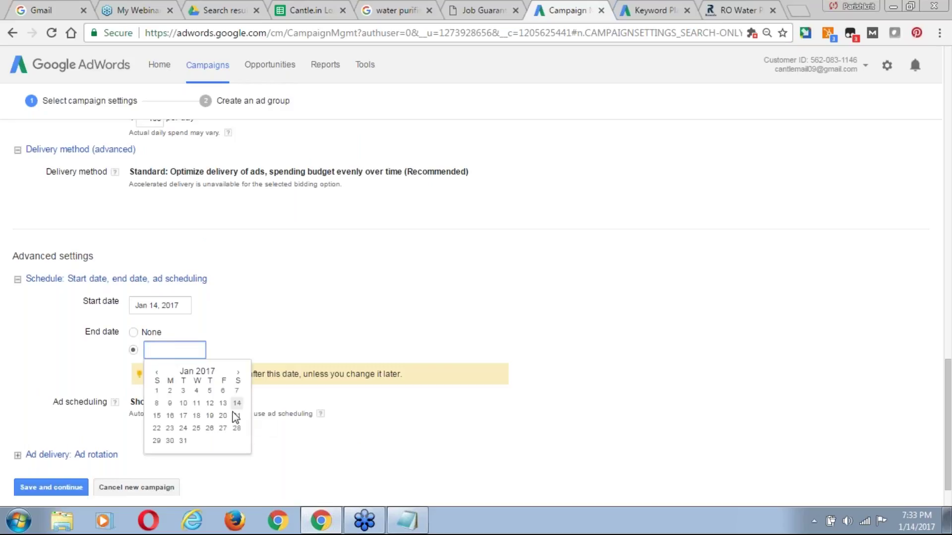
click(184, 441)
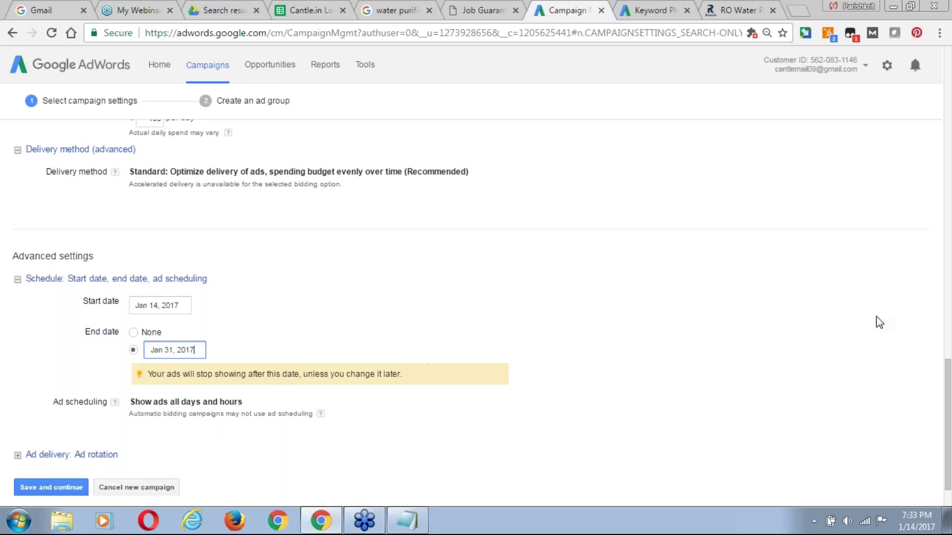
Check the ad scheduling help, then dismiss it.
drag(948, 484, 949, 497)
click(115, 350)
click(417, 320)
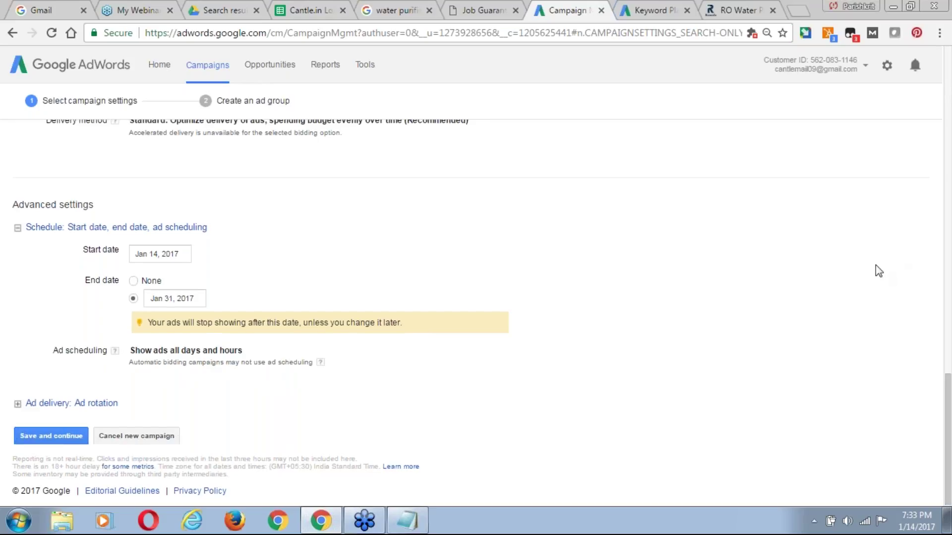
Switch the bid strategy to Manual CPC and enter a ₹5 default bid.
scroll(876, 266, up, 3)
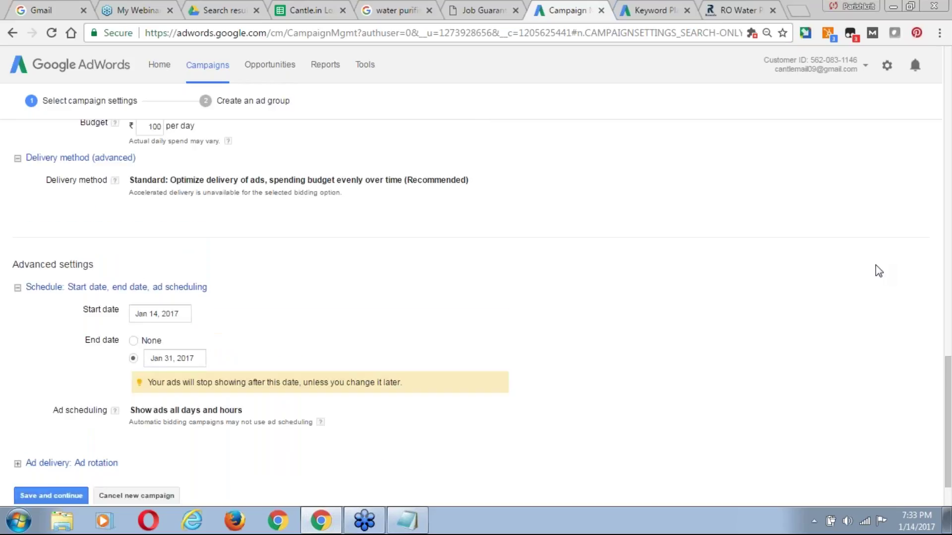
scroll(874, 265, up, 2)
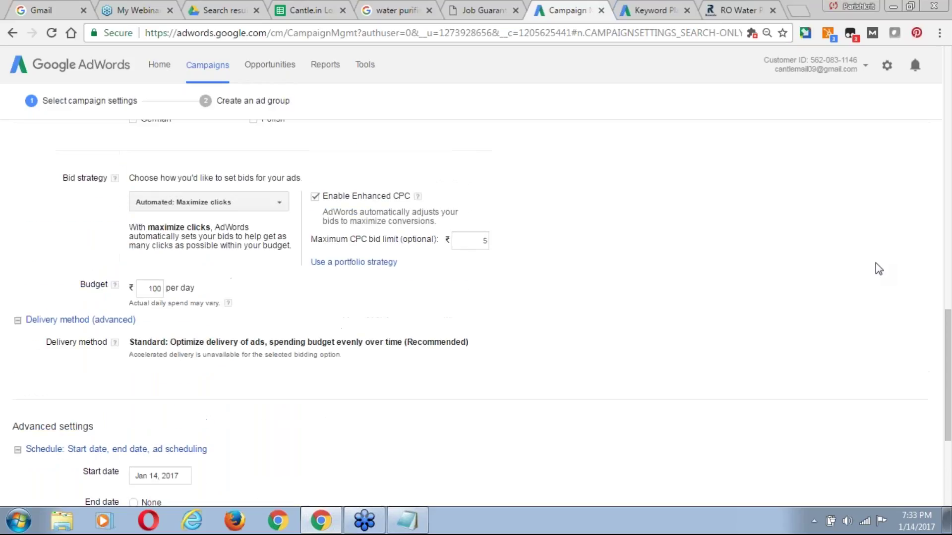
click(270, 208)
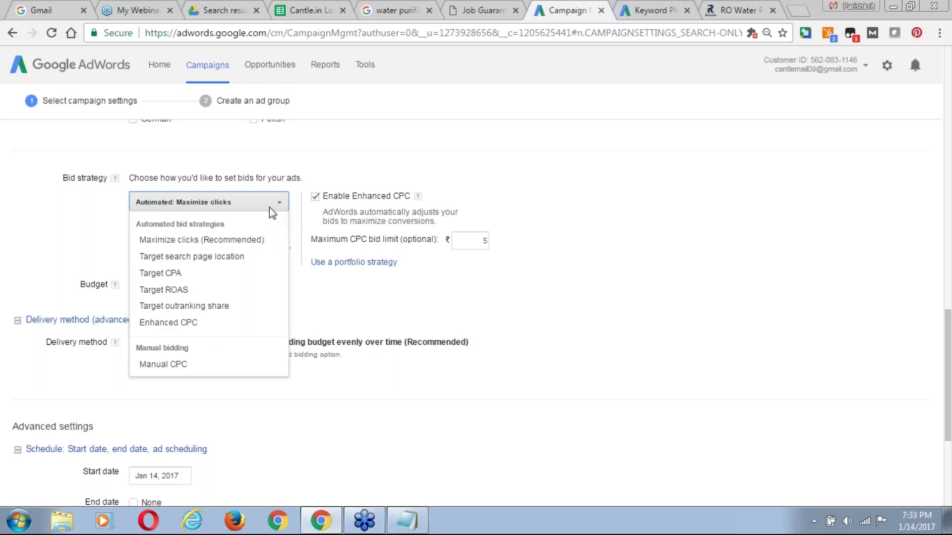
click(164, 365)
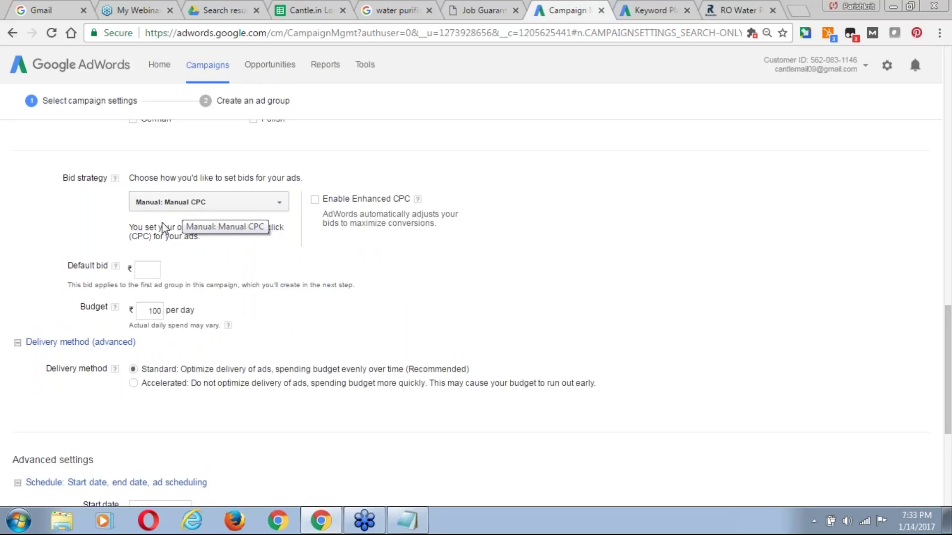
click(151, 270)
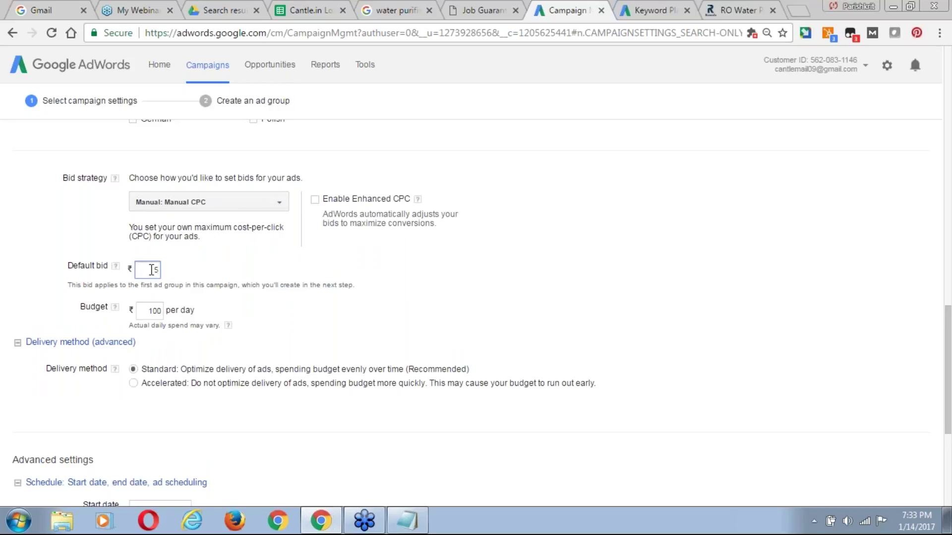
scroll(948, 243, up, 3)
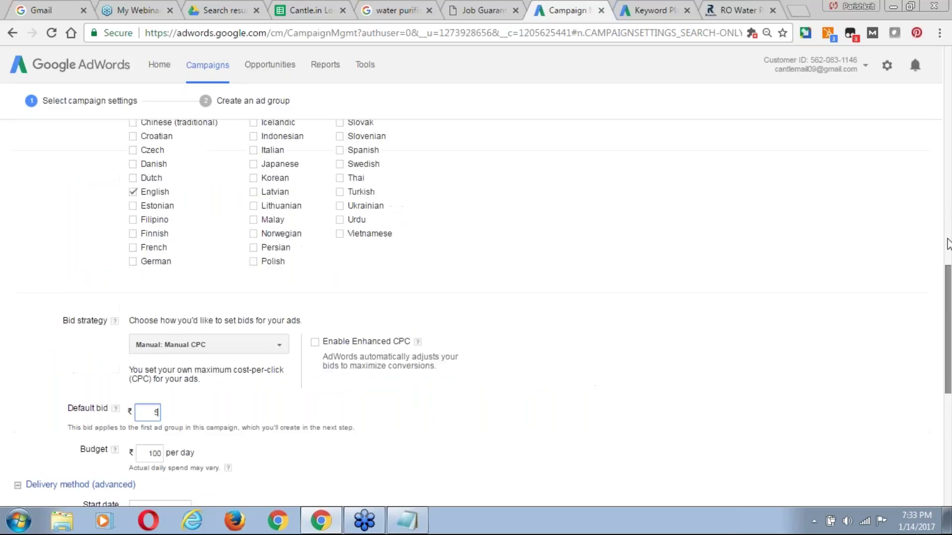
scroll(947, 244, up, 5)
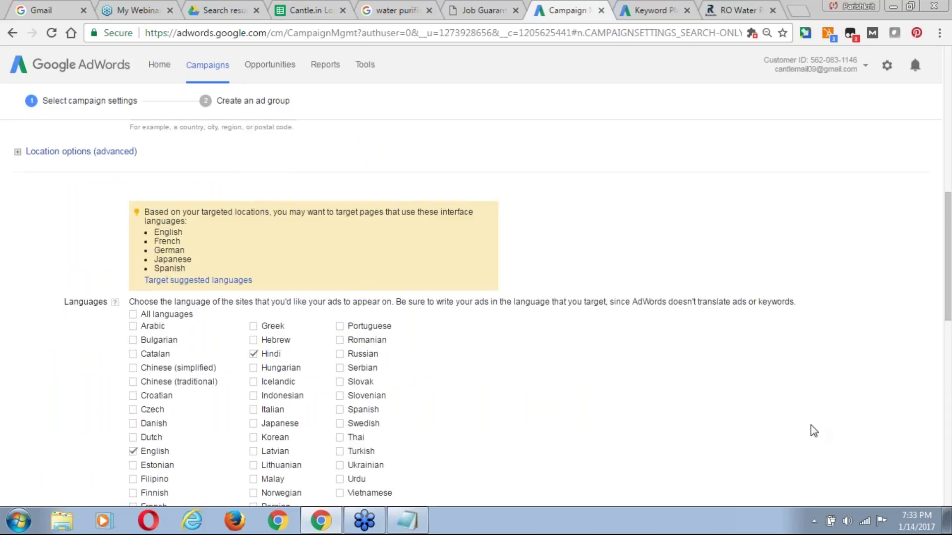
scroll(811, 426, down, 2)
scroll(811, 425, down, 10)
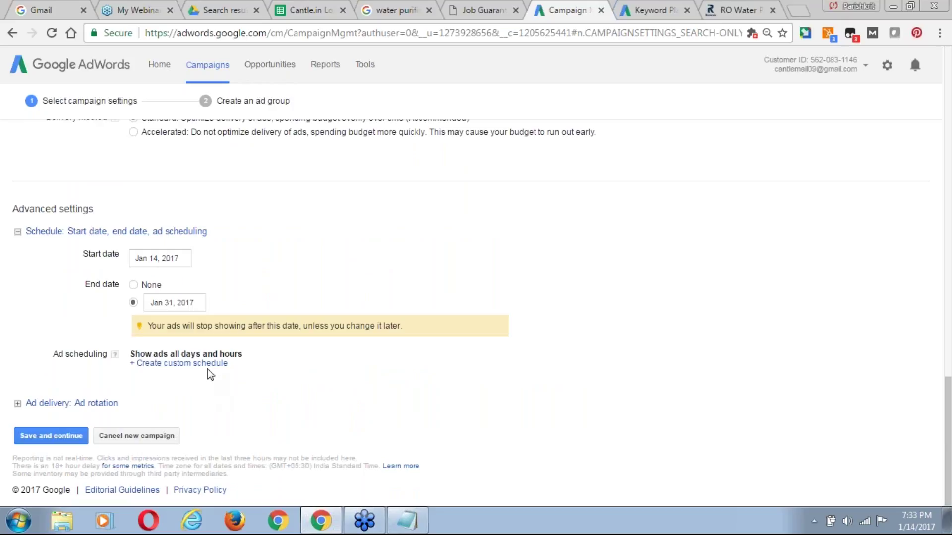
Start a custom ad schedule, trying Saturday and Sunday rows before removing them.
click(178, 364)
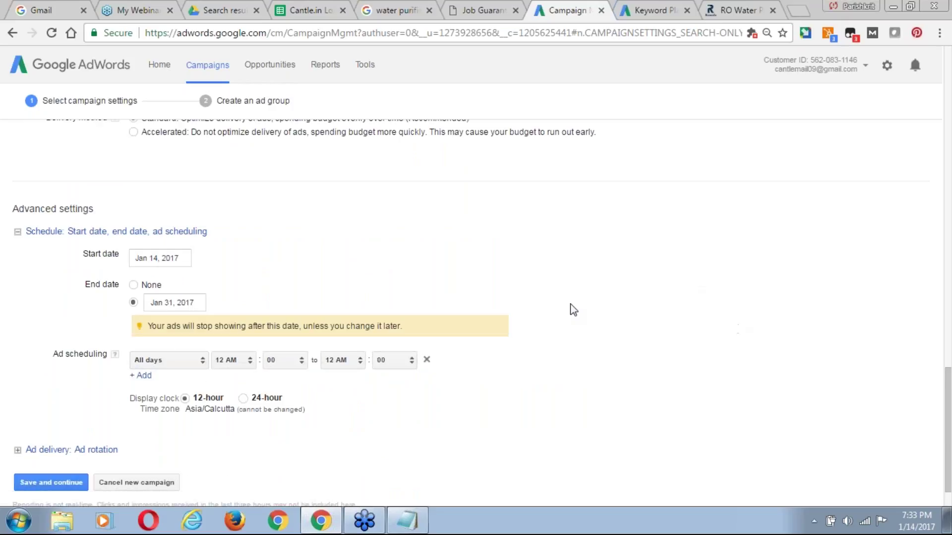
click(198, 360)
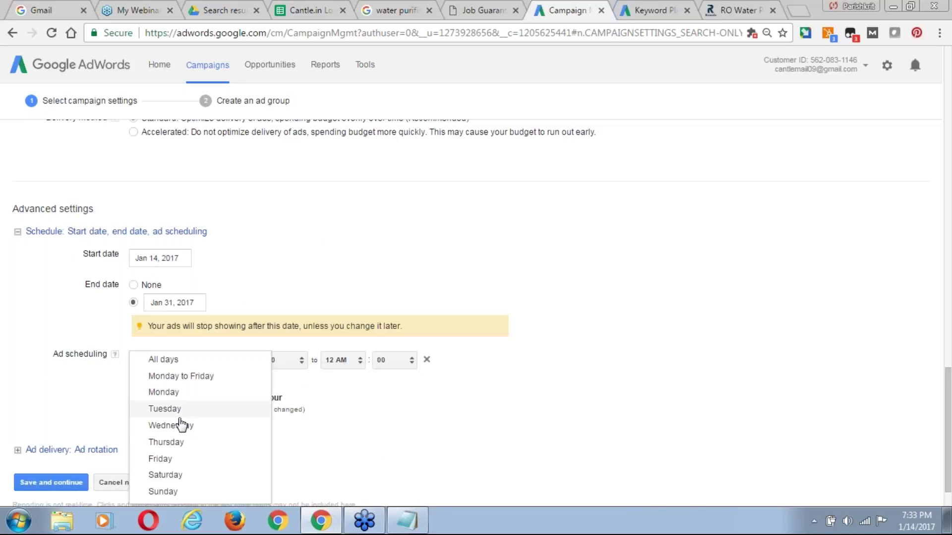
click(171, 475)
click(144, 376)
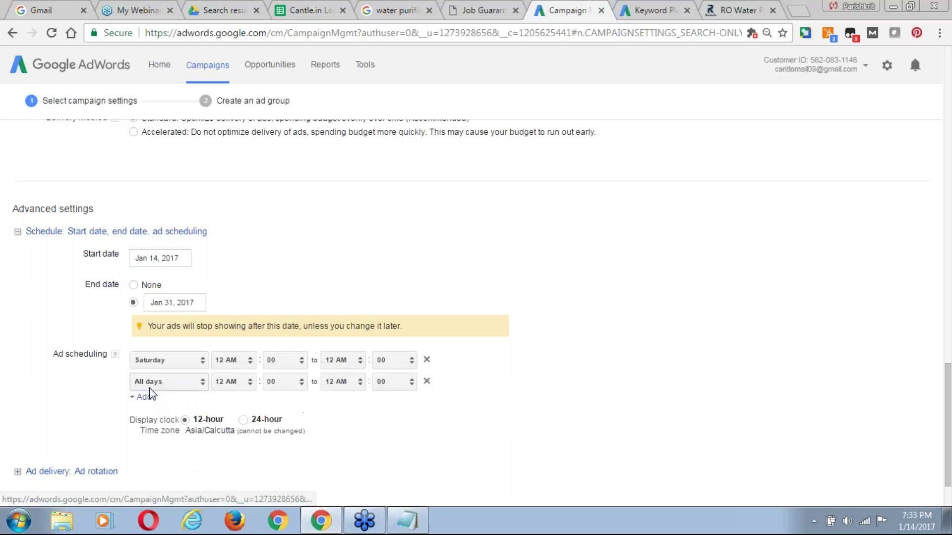
click(194, 383)
click(163, 493)
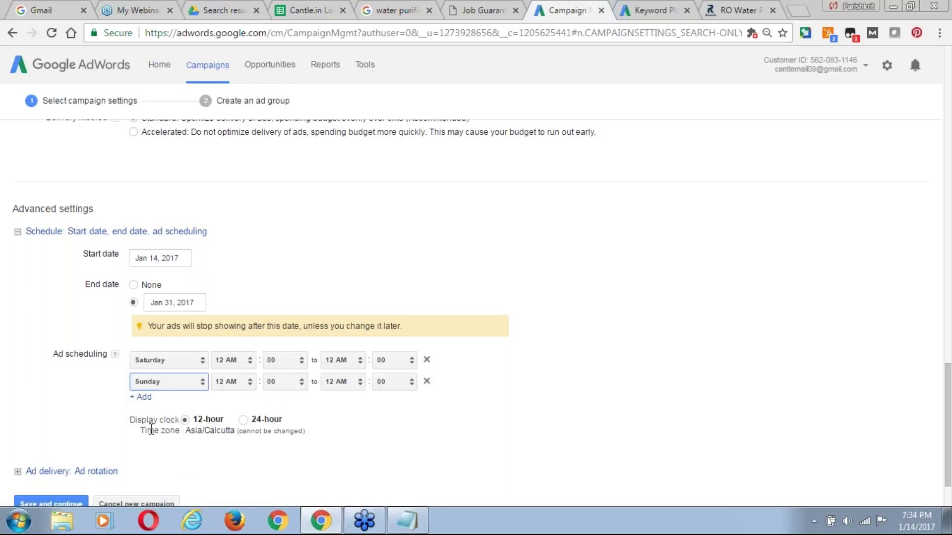
click(141, 403)
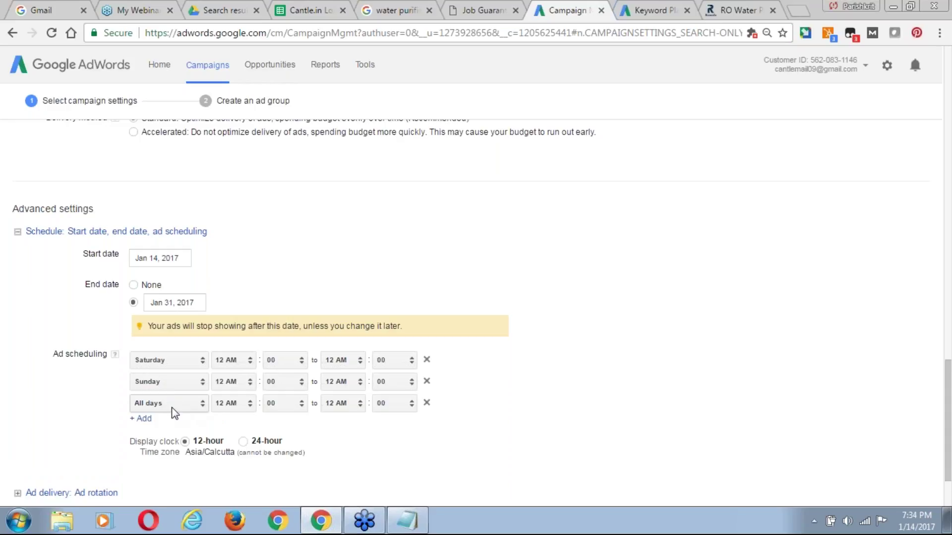
click(427, 382)
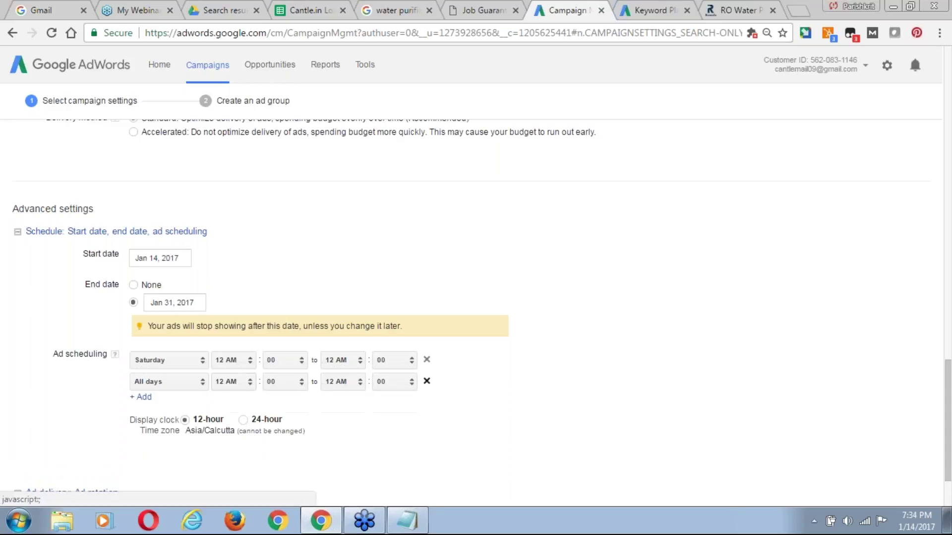
click(426, 360)
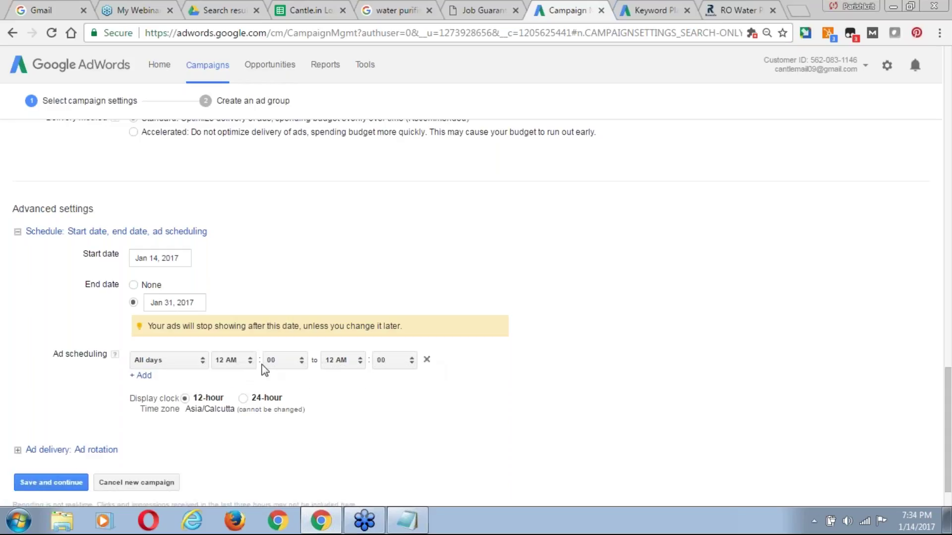
Set the all-days schedule to run from 8 AM to 7 PM.
click(248, 364)
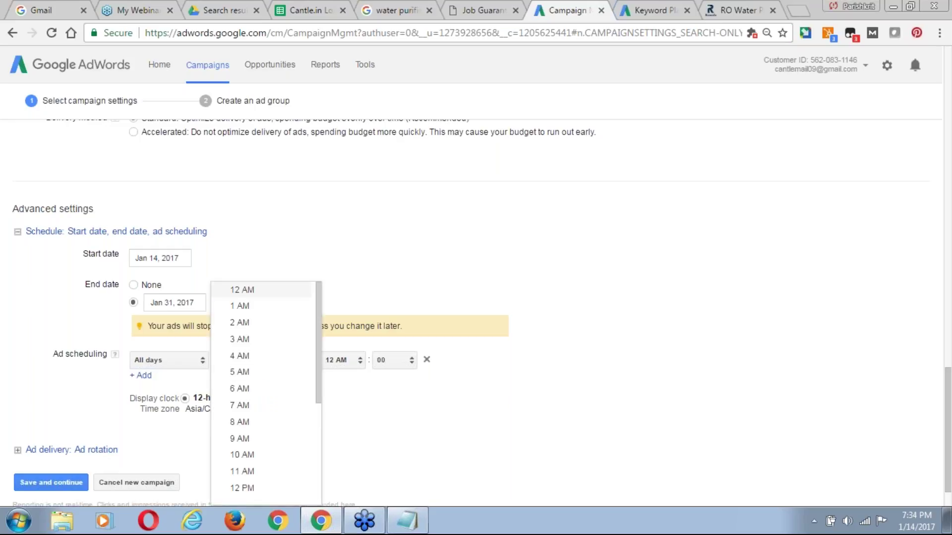
drag(320, 373, 312, 426)
click(270, 338)
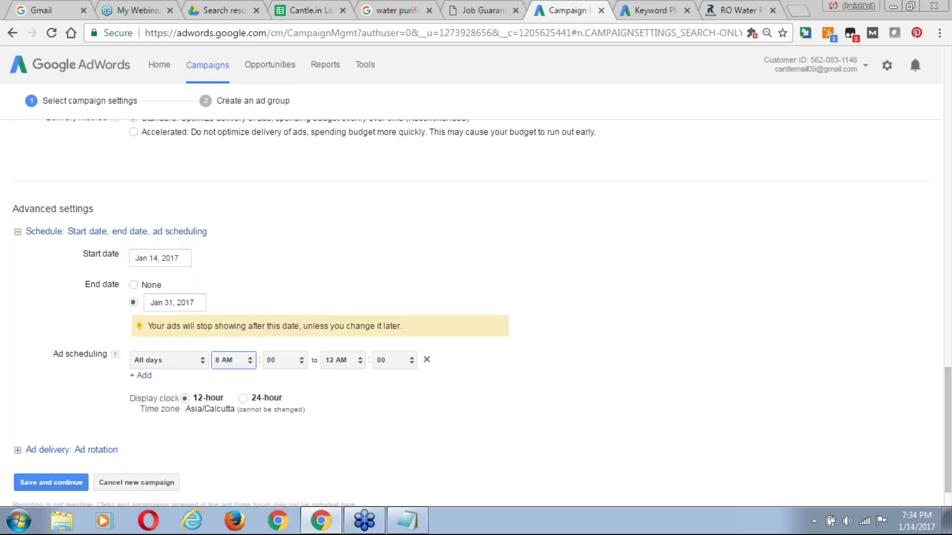
click(361, 361)
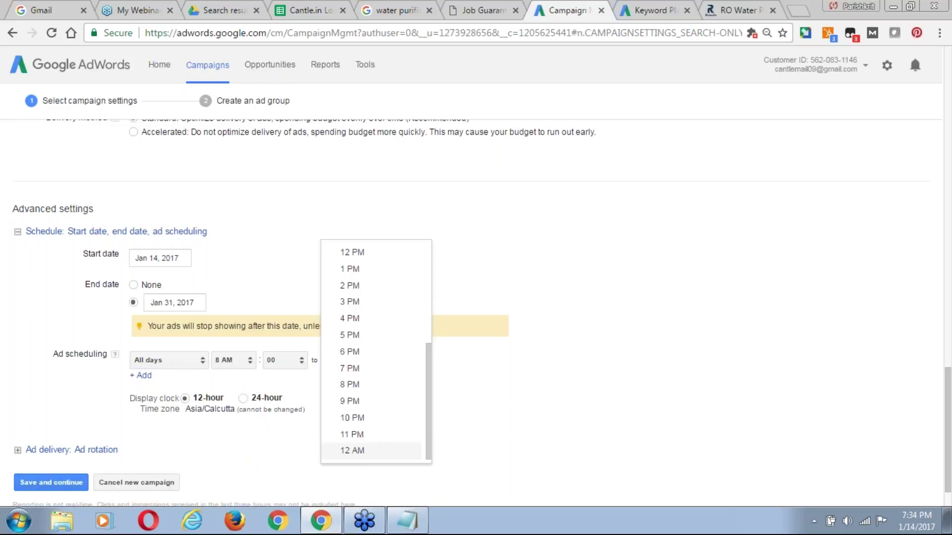
click(363, 373)
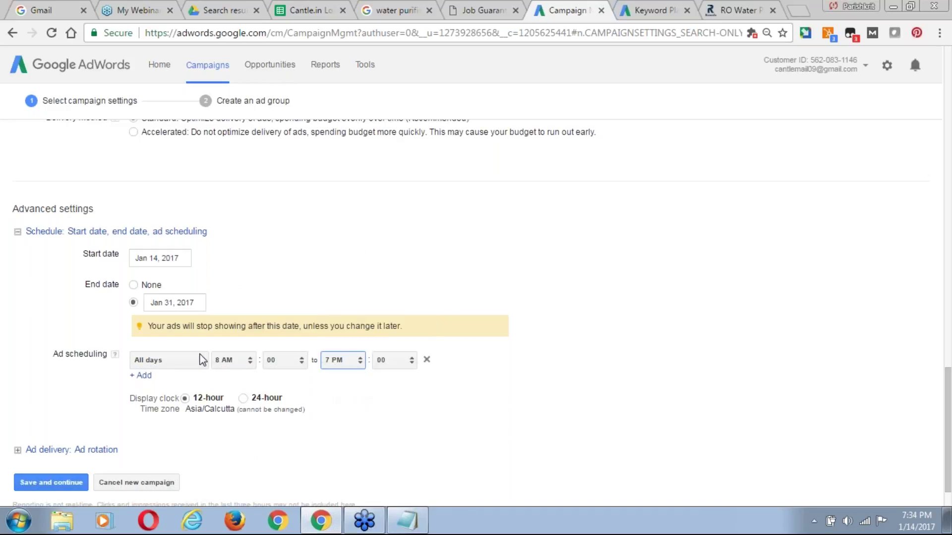
drag(947, 461, 949, 488)
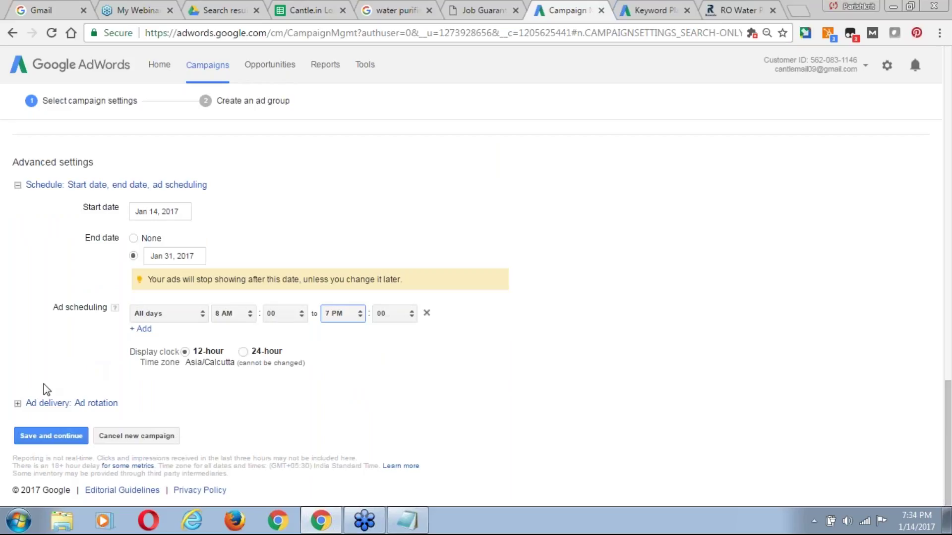
Expand Ad rotation, set to Optimize for clicks, and scroll to Save and continue.
click(66, 404)
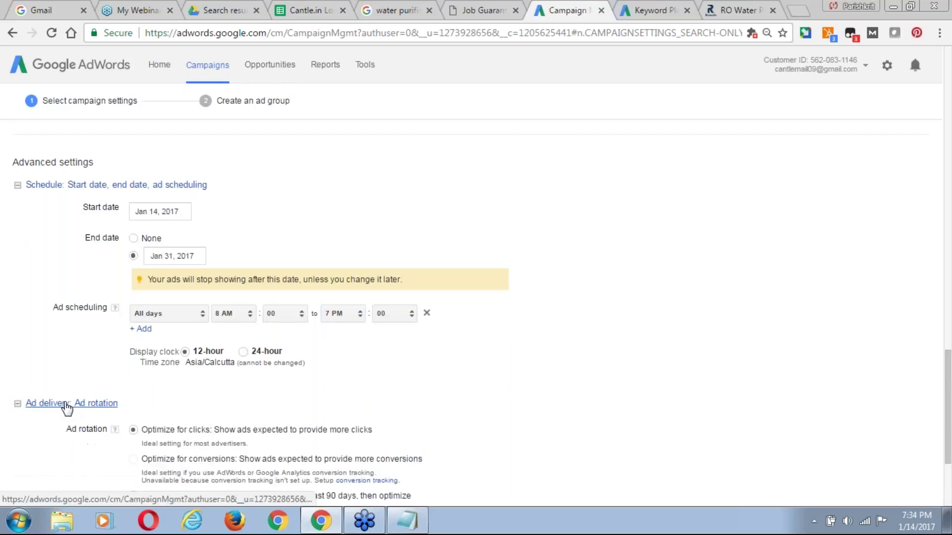
scroll(949, 473, down, 1)
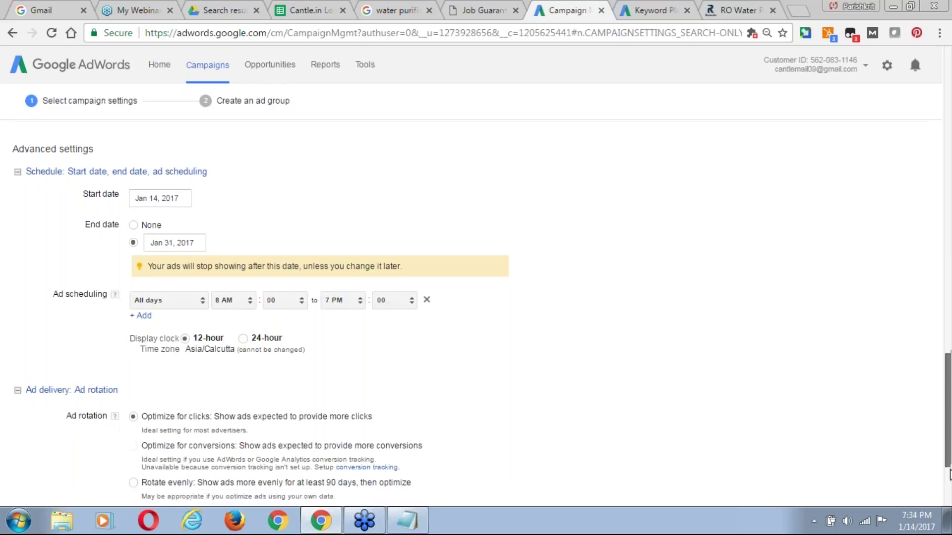
drag(949, 471, 949, 490)
scroll(151, 312, down, 1)
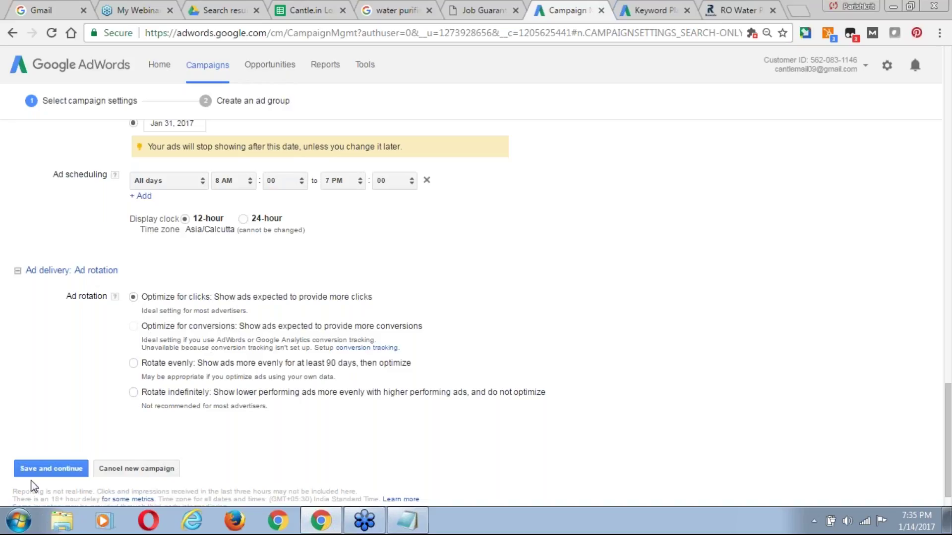
Save the campaign settings, select the default 'Ad Group #1' name, and locate the empty keyword box.
click(58, 470)
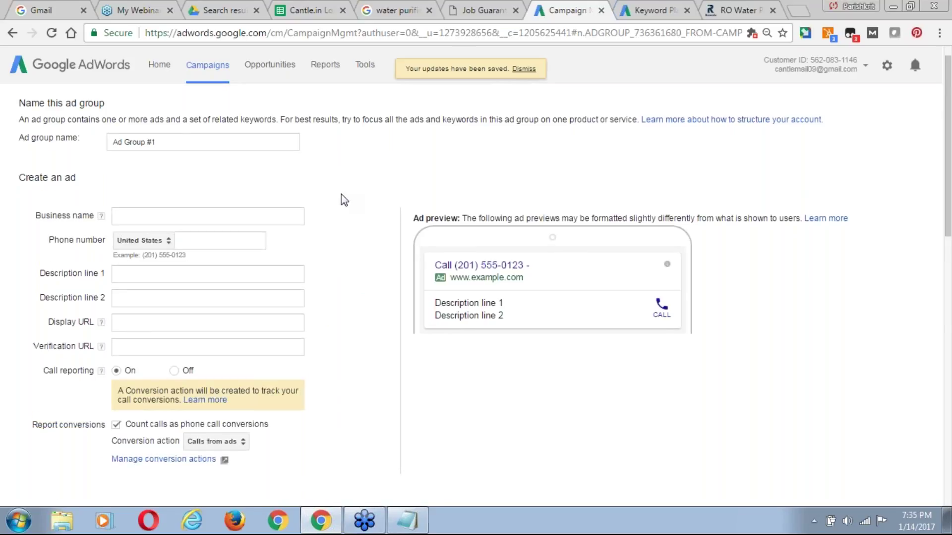
double_click(175, 143)
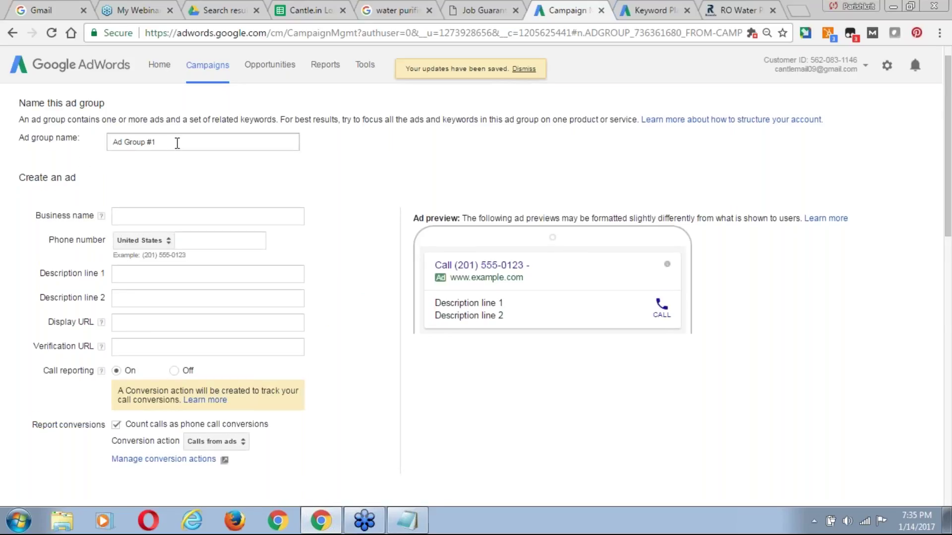
drag(175, 143, 113, 145)
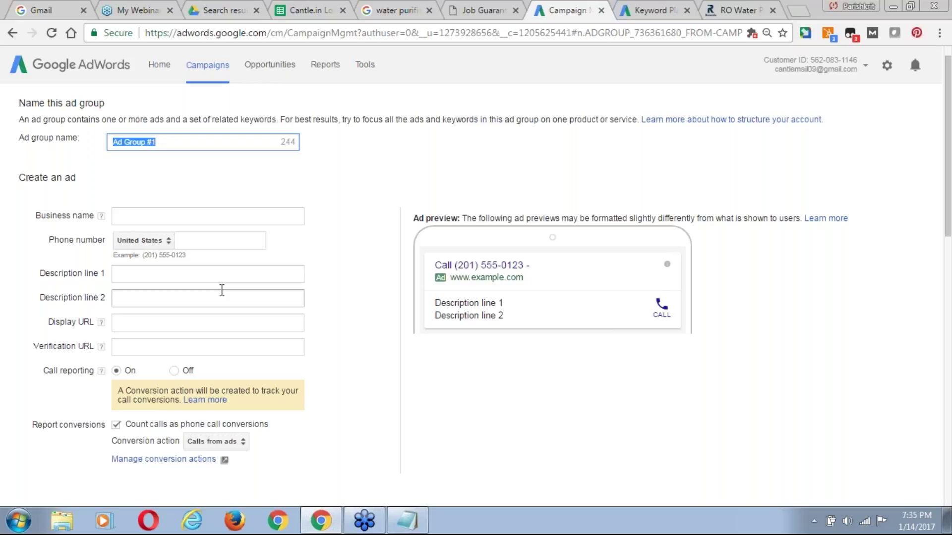
drag(949, 188, 950, 243)
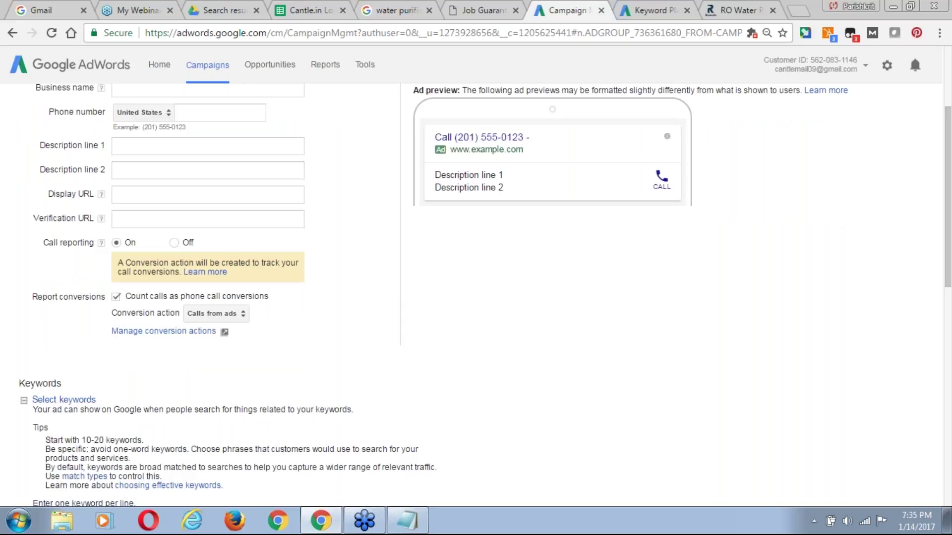
drag(950, 210, 950, 327)
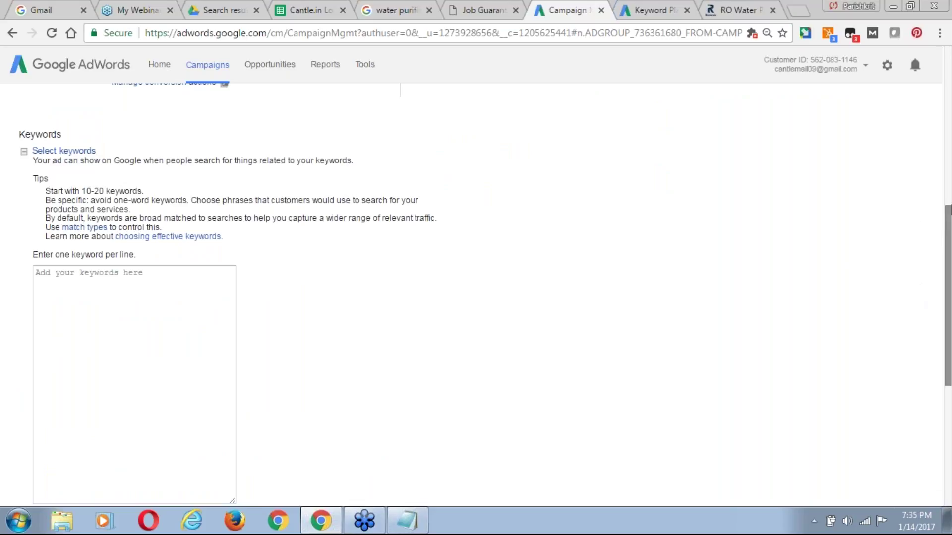
drag(950, 227, 948, 154)
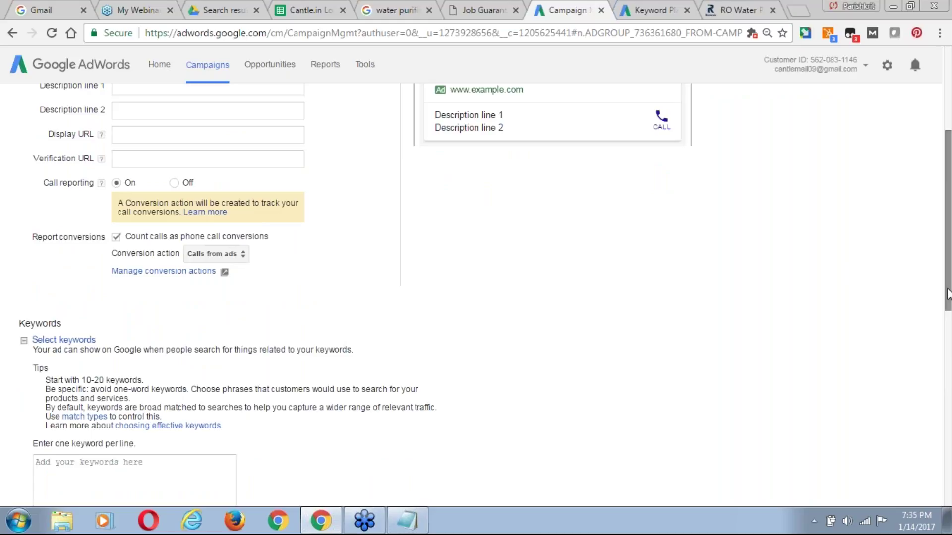
drag(950, 193, 949, 279)
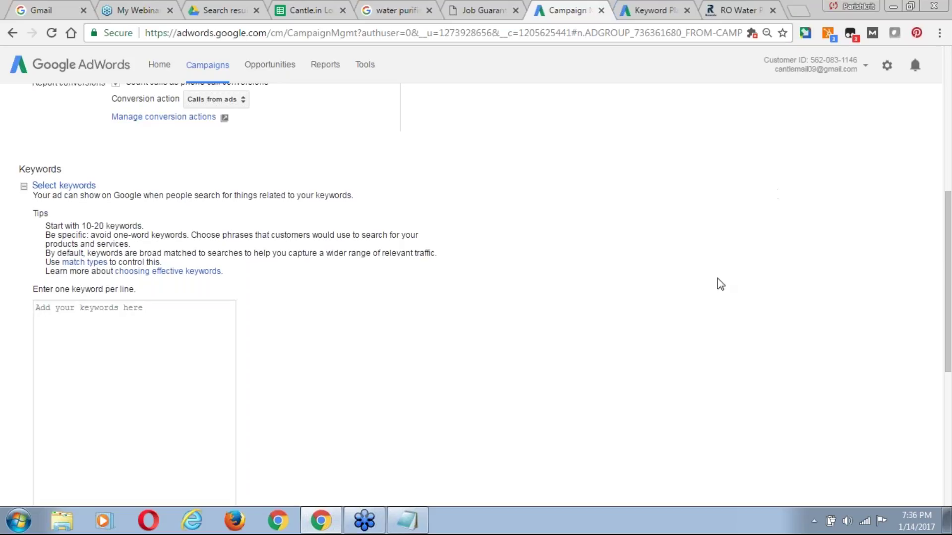
Rename the ad group from 'Ad Group #1' to 'RO Service in Noida'.
drag(948, 223, 949, 97)
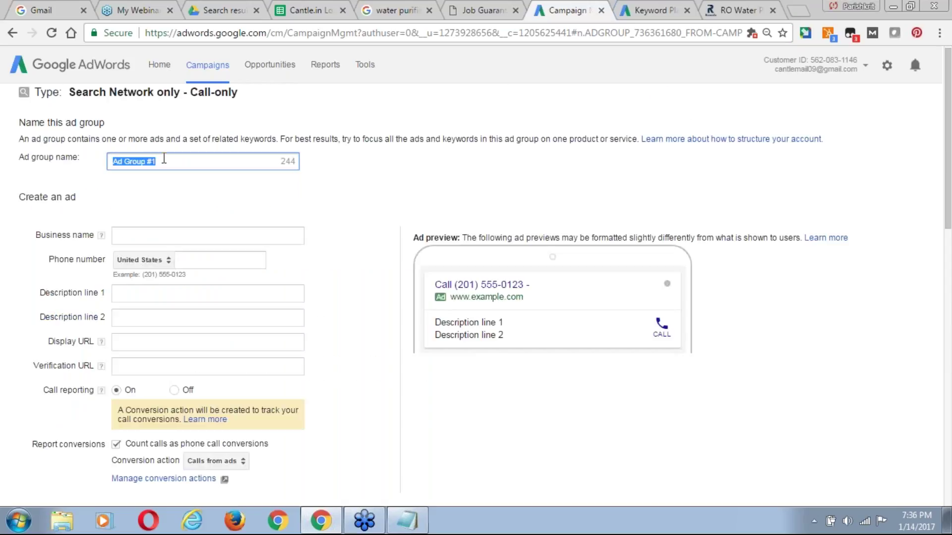
text(RO)
text( Serive)
key(BackSpace)
key(BackSpace)
key(BackSpace)
key(BackSpace)
key(BackSpace)
key(BackSpace)
text(ervic)
key(BackSpace)
key(BackSpace)
key(BackSpace)
key(BackSpace)
key(BackSpace)
text(erv)
double_click(164, 159)
text(Service)
text(n Noida)
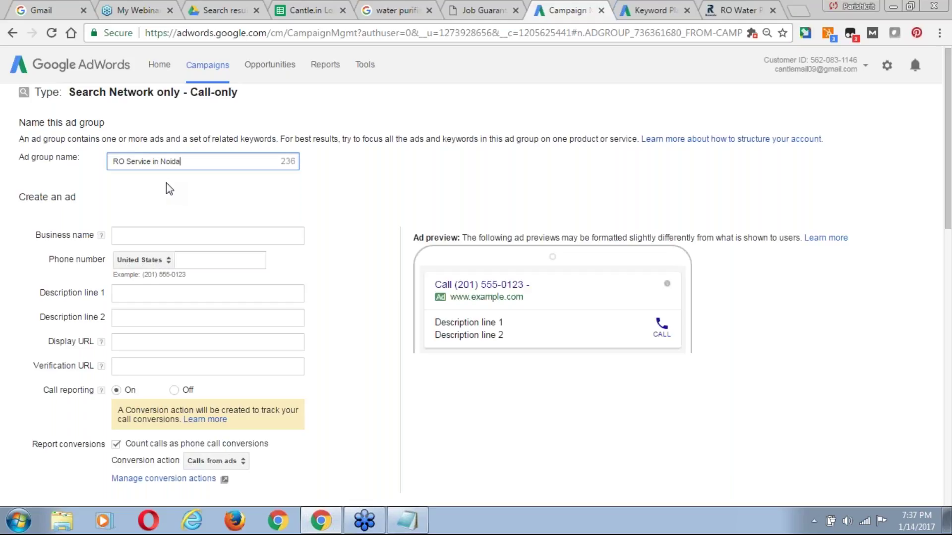
Enter ROWALA as the call ad's business name.
click(134, 234)
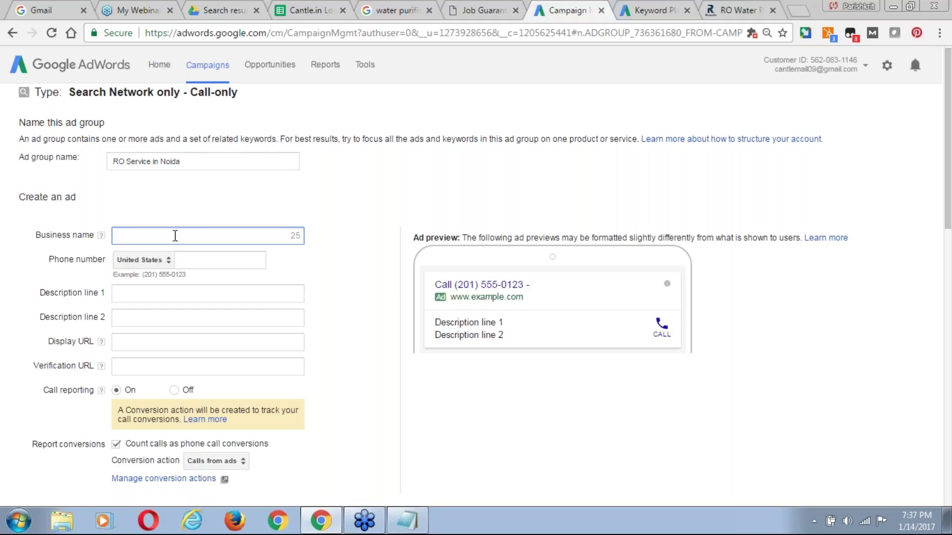
text(Ro)
key(BackSpace)
text(OWALA)
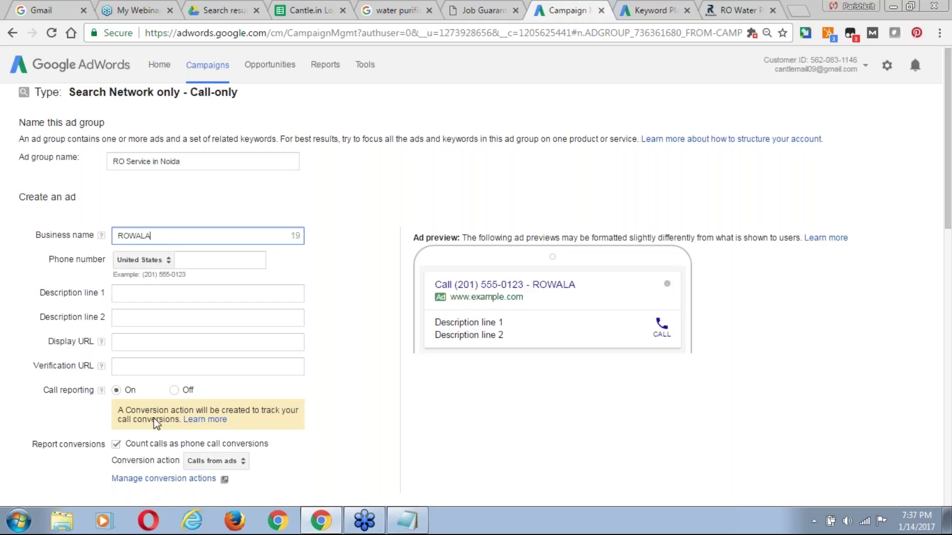
Set the phone country to India and enter the business phone number.
click(168, 259)
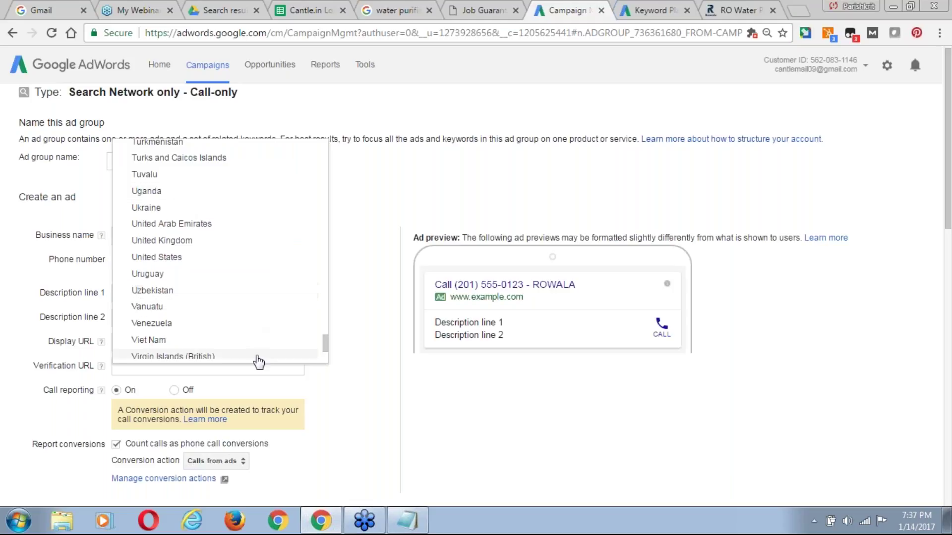
drag(327, 347, 325, 238)
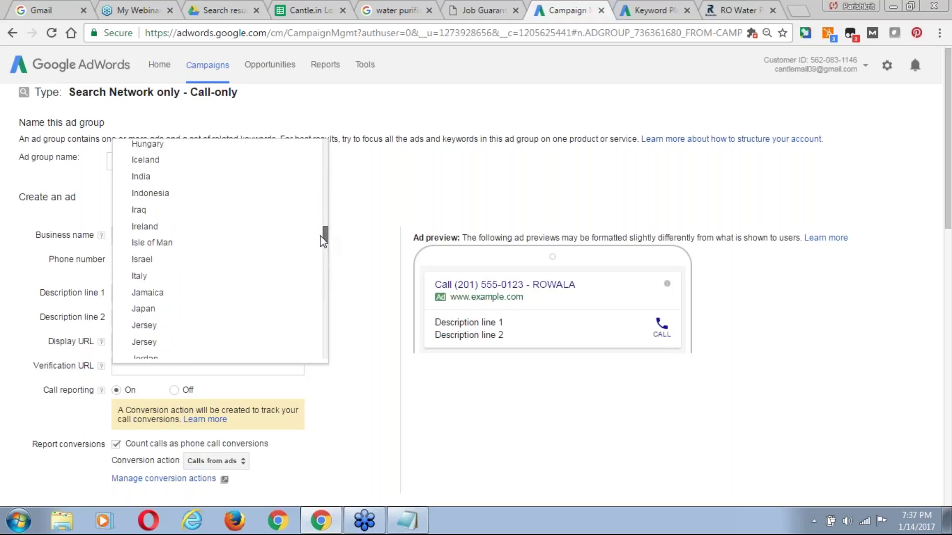
click(147, 193)
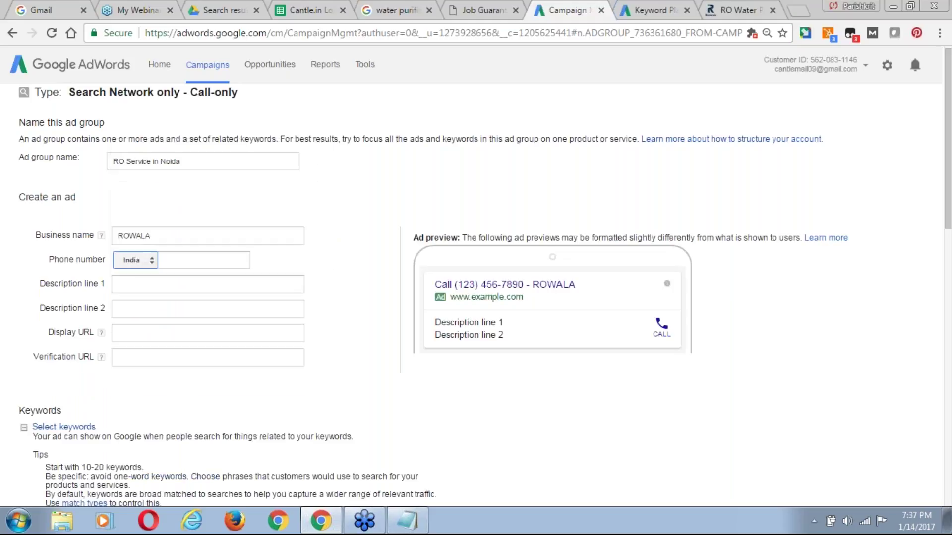
click(207, 263)
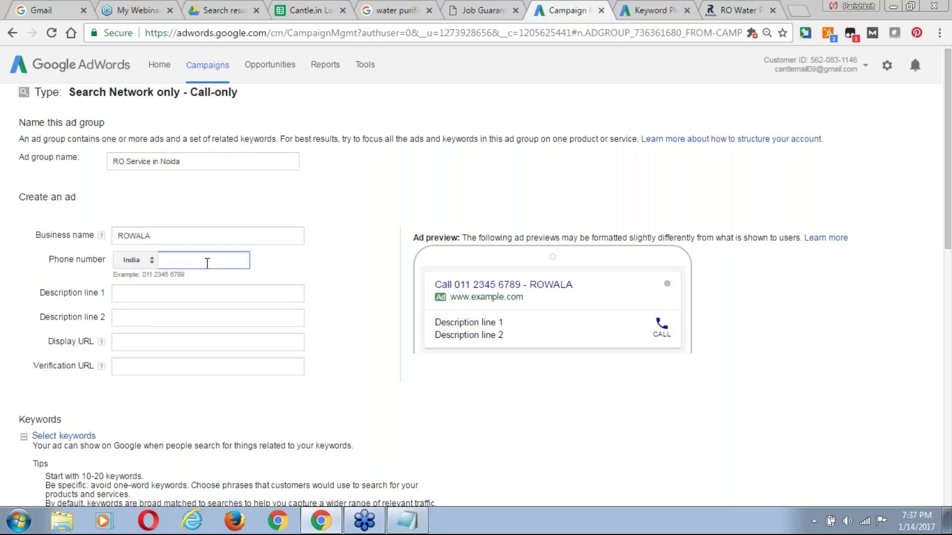
text(9)
key(BackSpace)
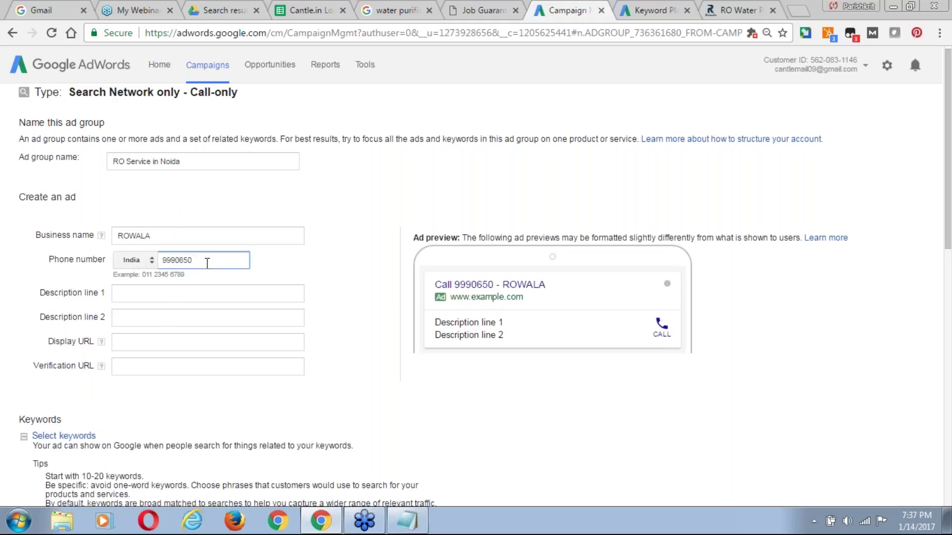
Step through the description, display URL and verification URL fields, back to description line 1.
click(159, 295)
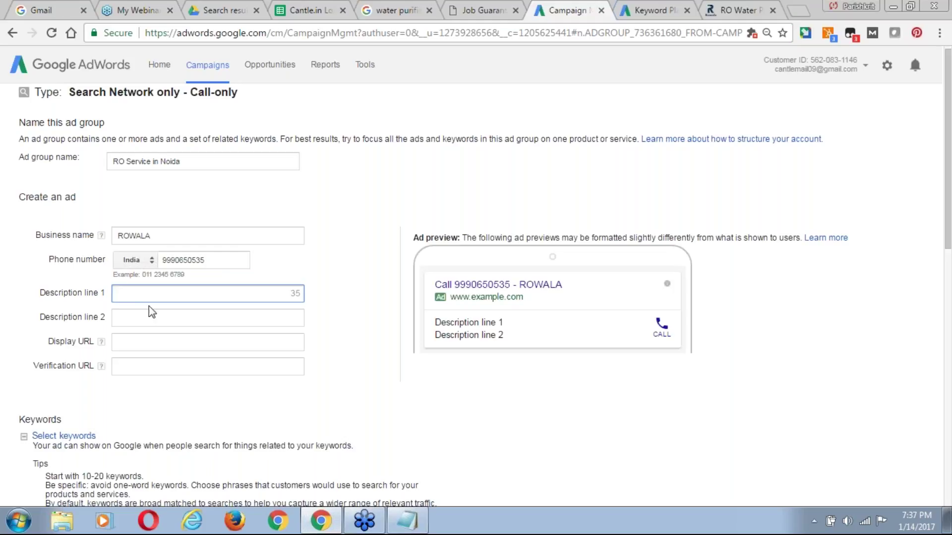
click(151, 318)
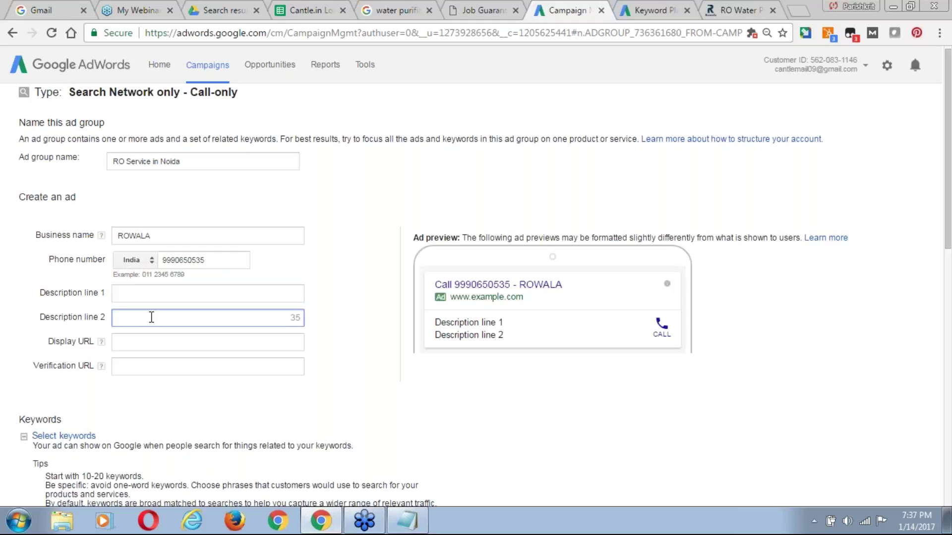
click(166, 337)
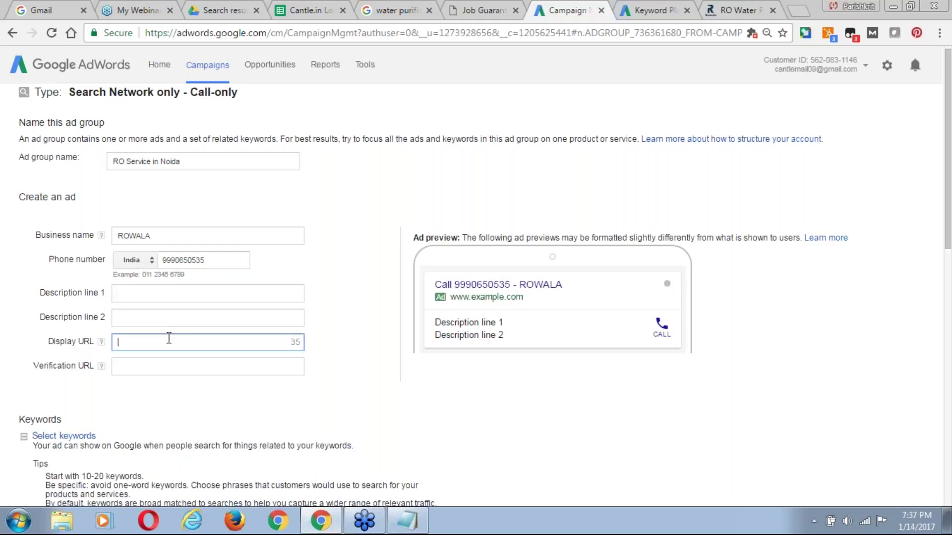
click(144, 369)
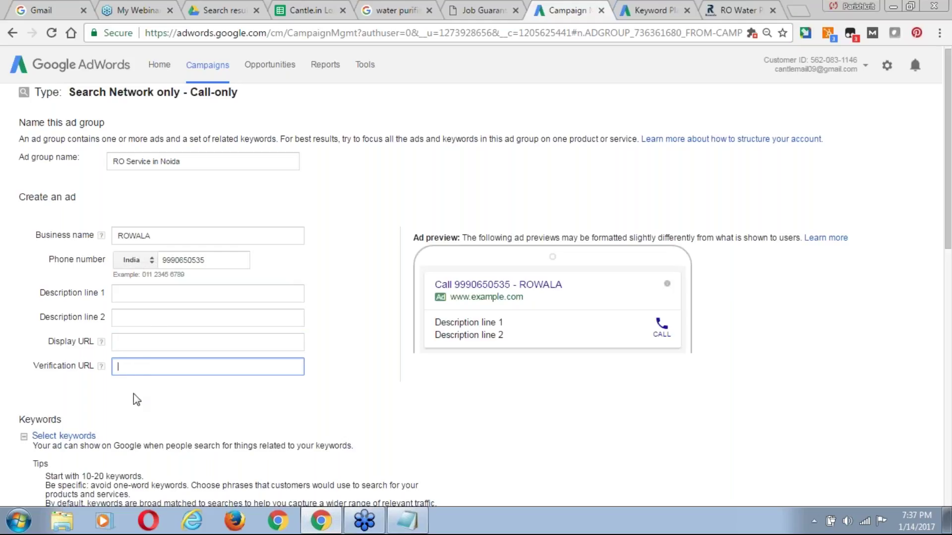
click(142, 294)
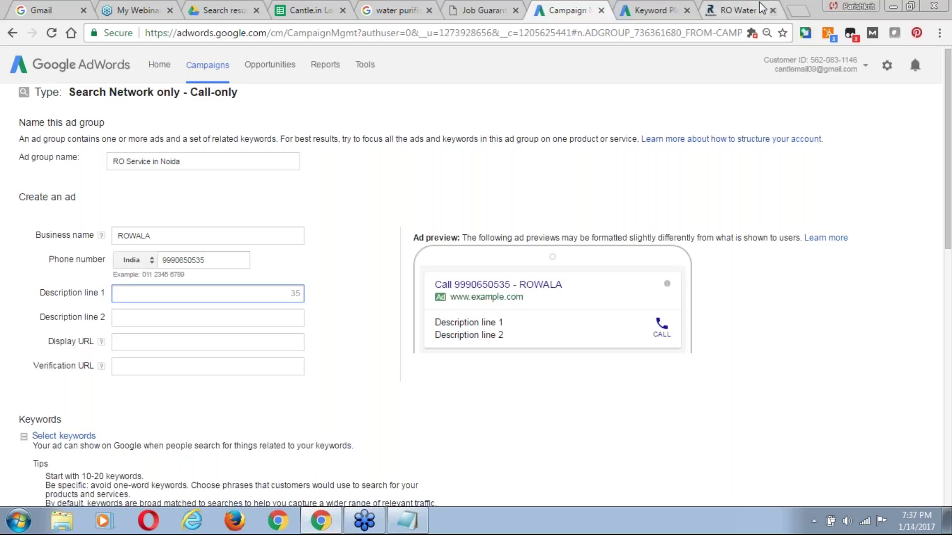
click(415, 3)
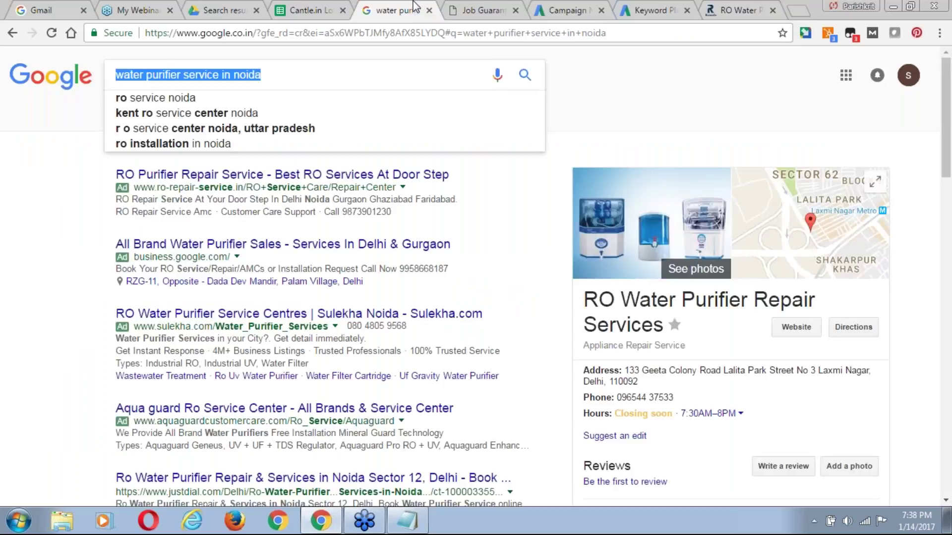
click(186, 70)
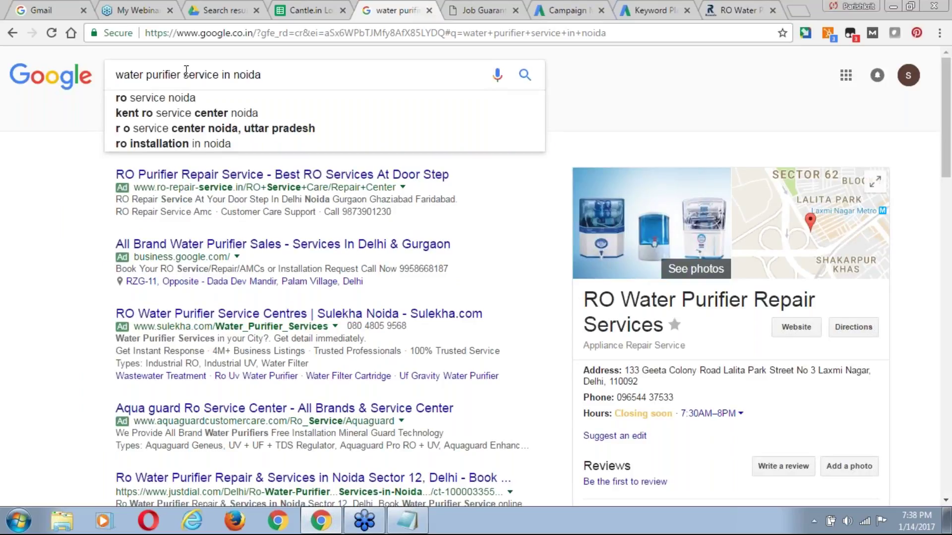
key(ctrl+a)
key(ctrl+c)
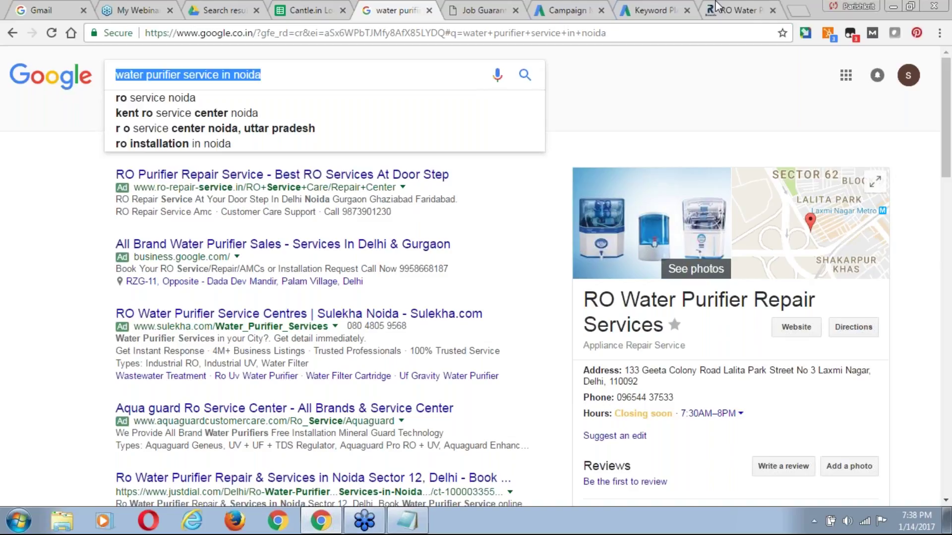
click(568, 10)
Paste the search phrase into description line 1 and capitalise 'Purifier'.
key(ctrl+v)
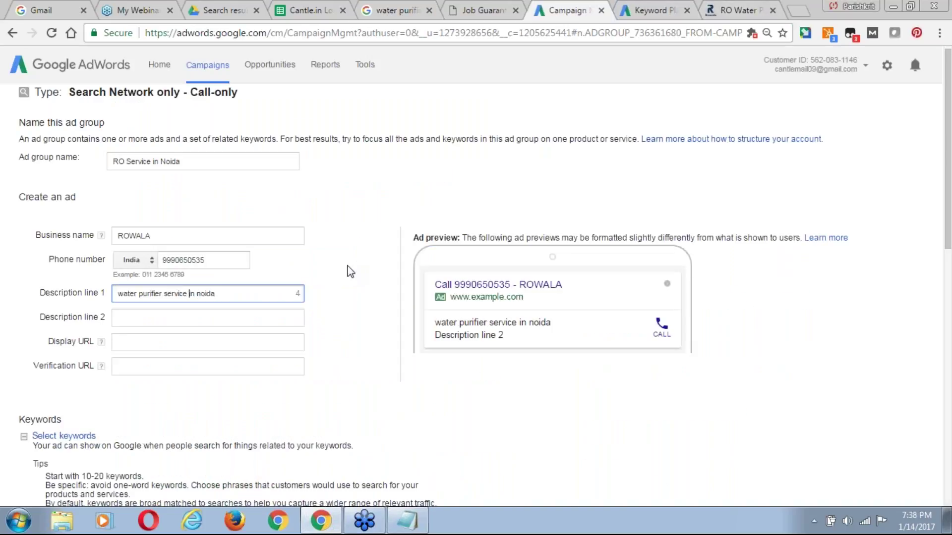
text(RO W)
click(156, 296)
key(BackSpace)
text(P)
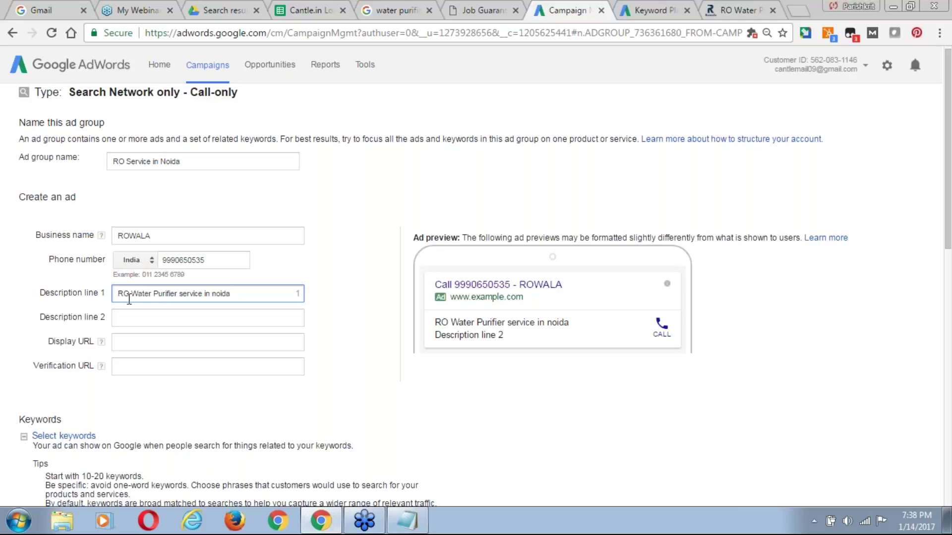
Capitalise Service, In and Noida so line 1 reads 'RO Water Purifier Service In Noida'.
key(Right)
key(Delete)
text(S)
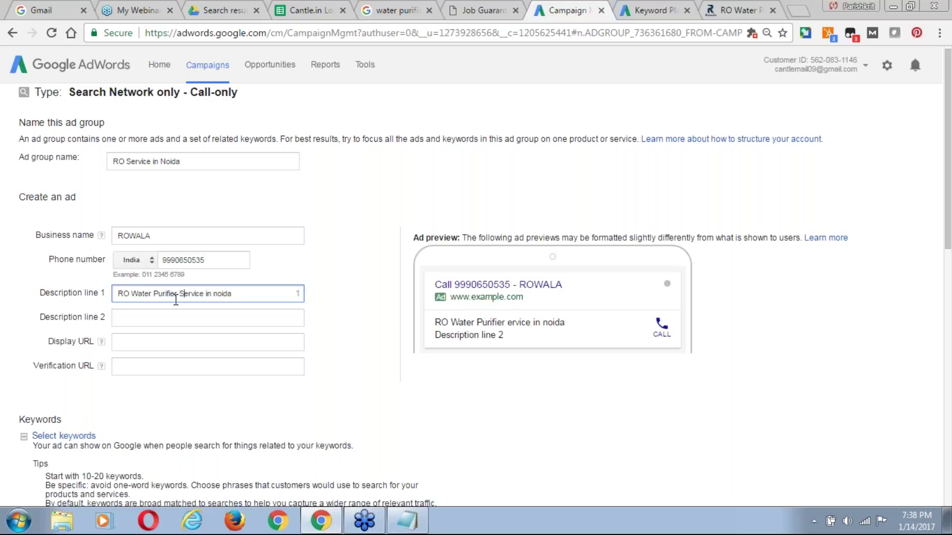
key(Right)
key(Right)
key(Delete)
text(I)
key(Right)
key(Right)
key(Delete)
text(N)
key(Right)
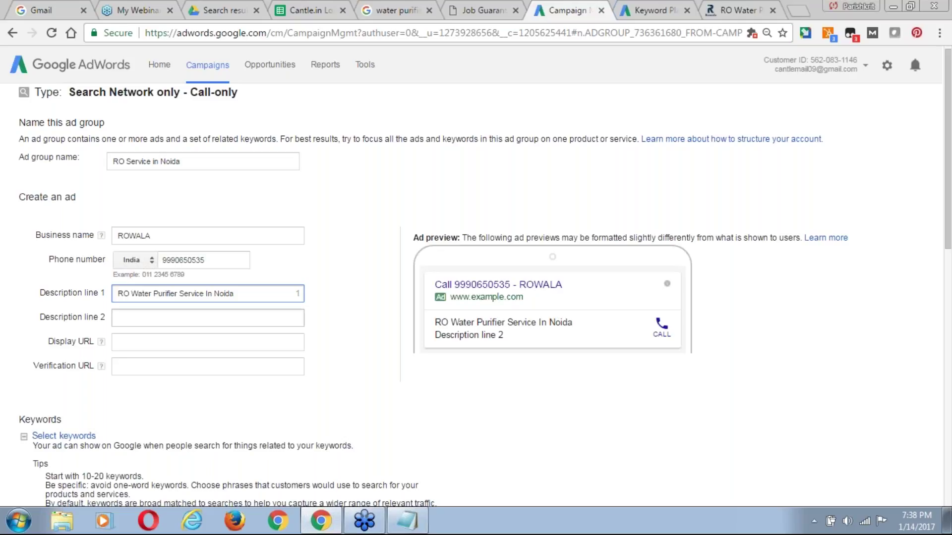
click(143, 317)
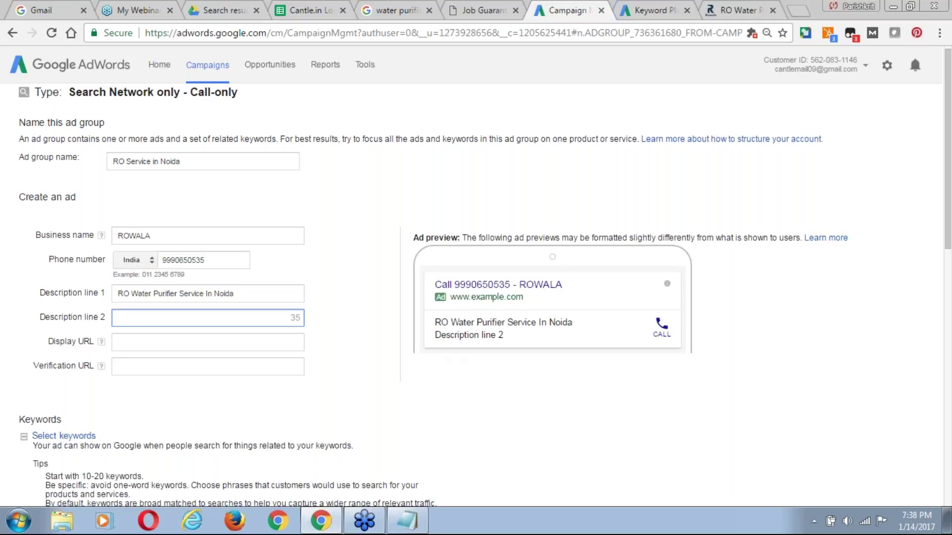
click(392, 18)
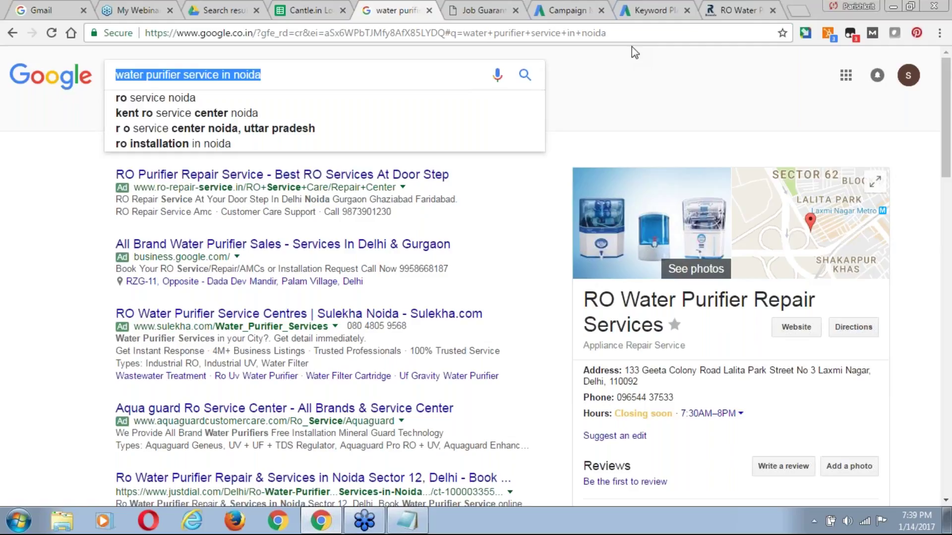
Highlight 'Get Instant Response' in a competitor's ad, then return to the AdWords ad form.
click(118, 351)
drag(203, 355, 203, 354)
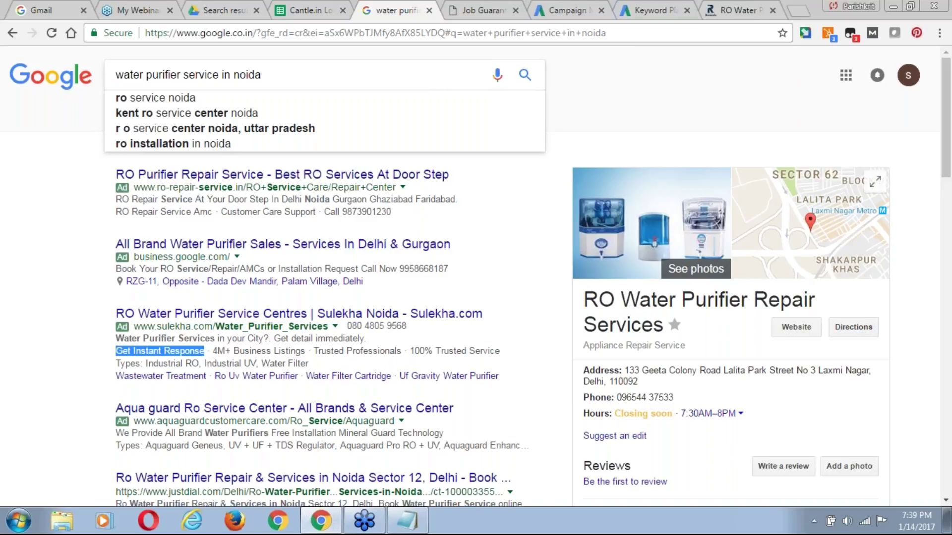
click(553, 11)
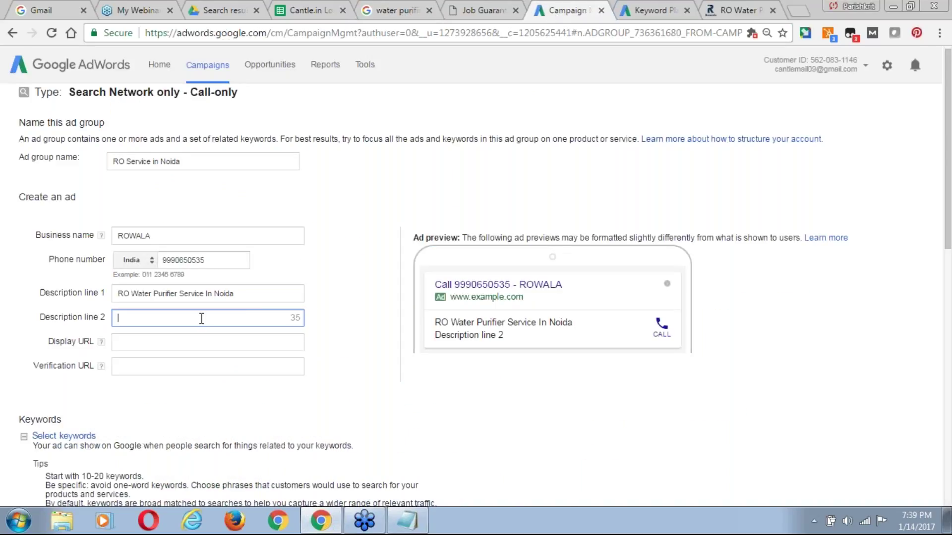
Draft description line 2 with 'Expert Technician', 'with 60 Min' and 'Call for Expert RO'.
text(Expert)
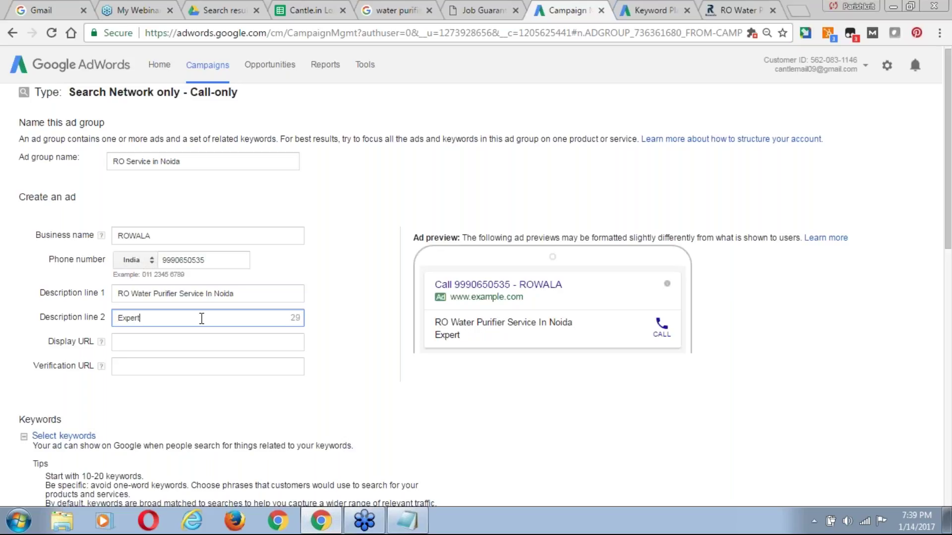
text( Technician)
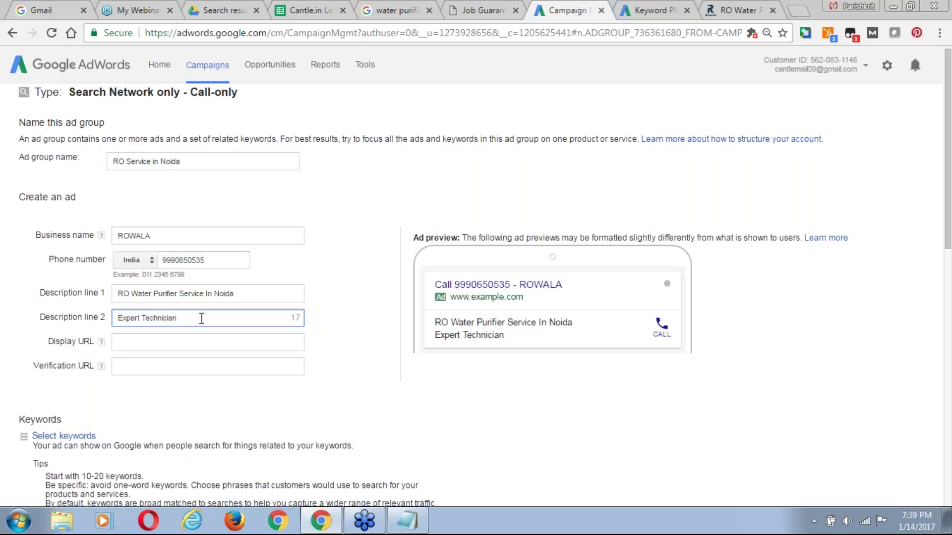
text(with 60 min)
key(ctrl+shift+Left)
text(Min)
click(118, 320)
text(Call for Expert )
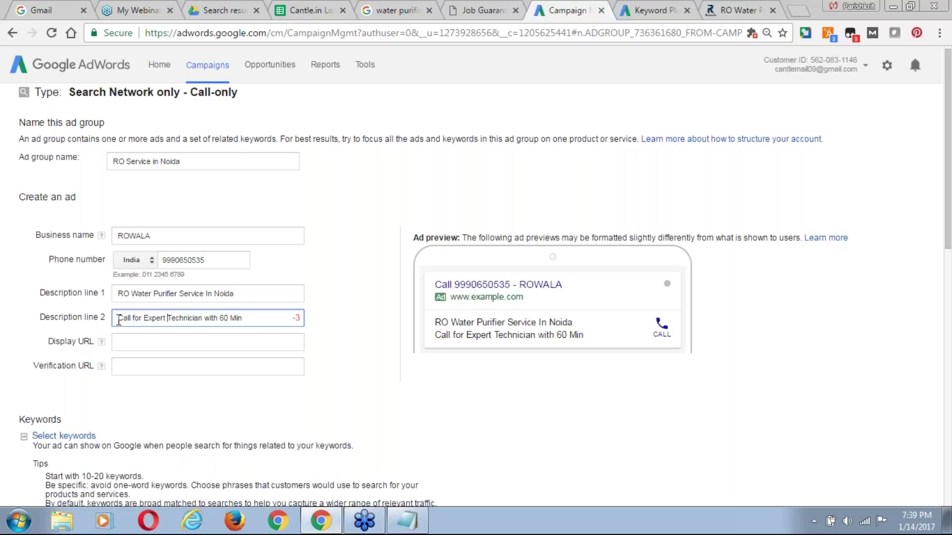
text(RO)
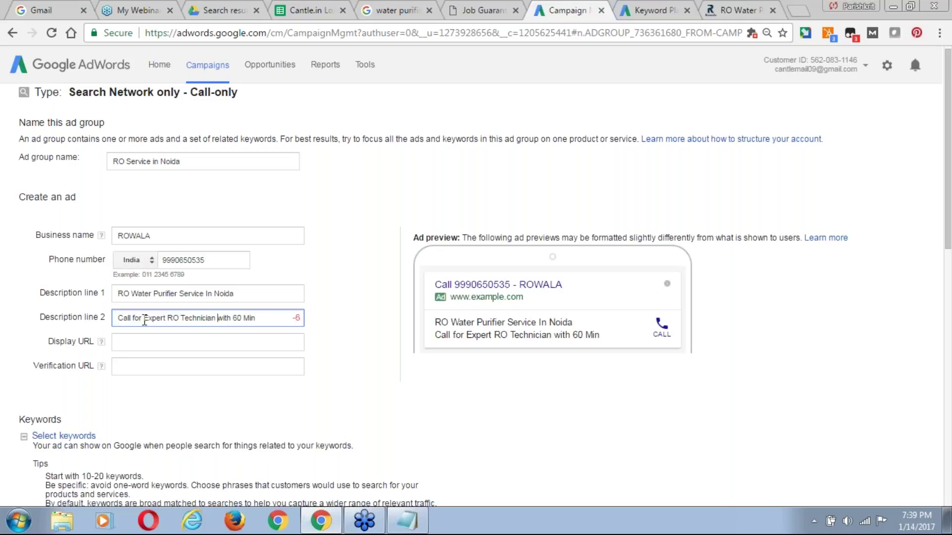
Remove the extra words and add 'In' and 'Get' so line 2 reads 'Get Expert RO Technician In 60 Min'.
double_click(142, 320)
key(BackSpace)
key(Delete)
key(ctrl+Right)
key(ctrl+Right)
key(ctrl+Right)
key(ctrl+shift+Right)
key(BackSpace)
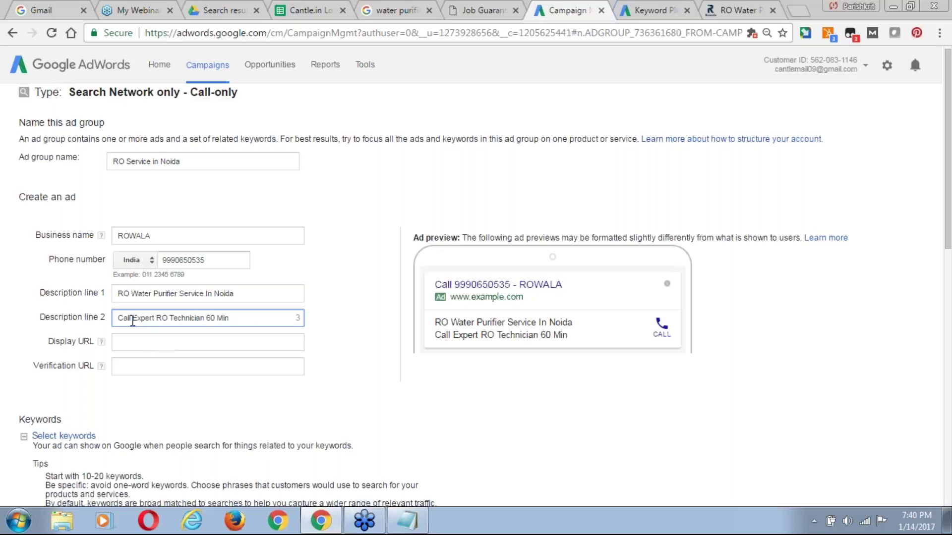
double_click(132, 321)
key(BackSpace)
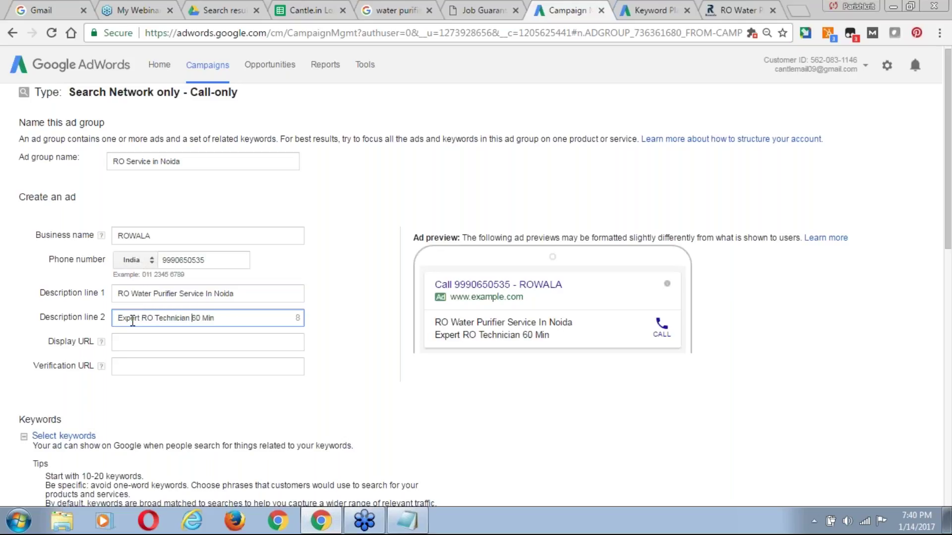
text(in)
key(ctrl+shift+Left)
key(BackSpace)
text(In)
key(Left)
key(Left)
key(Left)
key(Left)
key(Left)
key(Left)
key(Left)
key(Left)
key(Left)
key(Left)
key(Left)
key(Left)
key(Left)
key(Left)
key(Left)
key(Left)
key(Left)
key(Left)
text(Get)
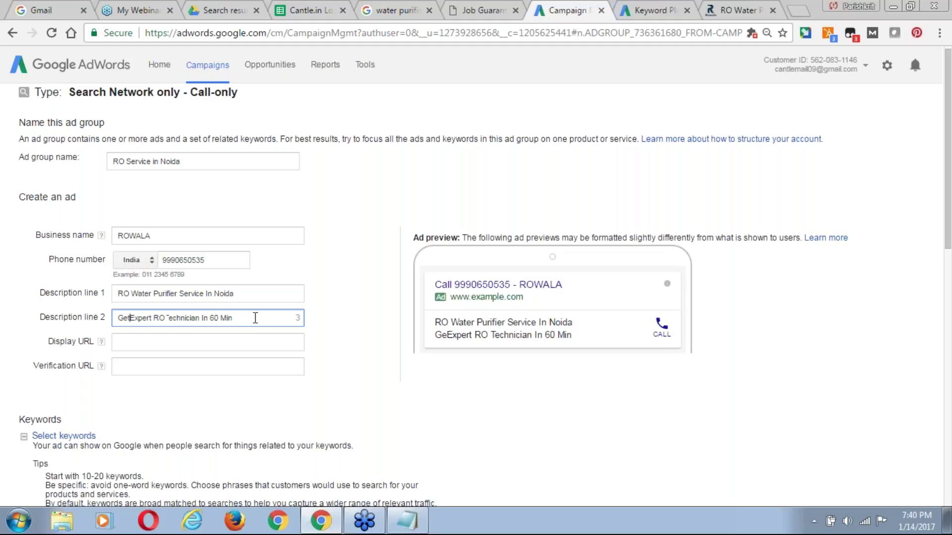
click(255, 318)
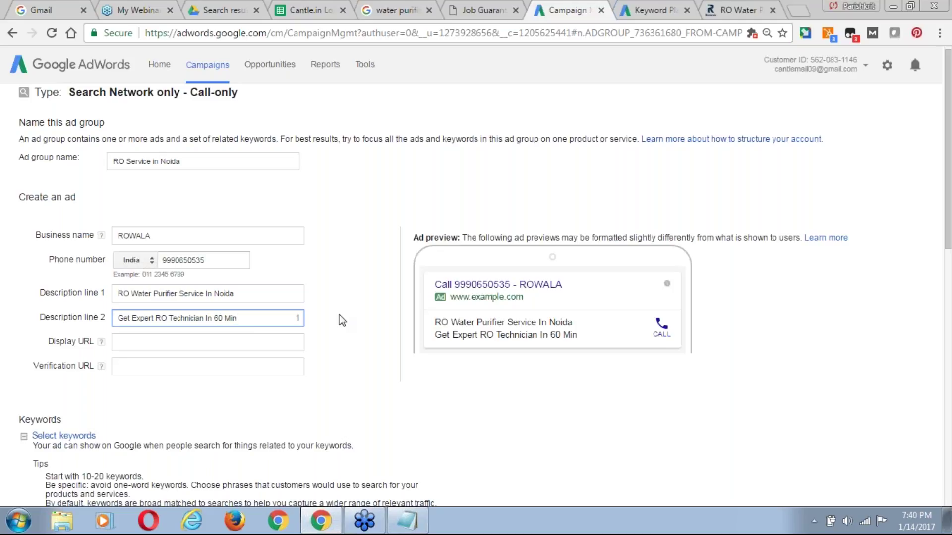
click(191, 348)
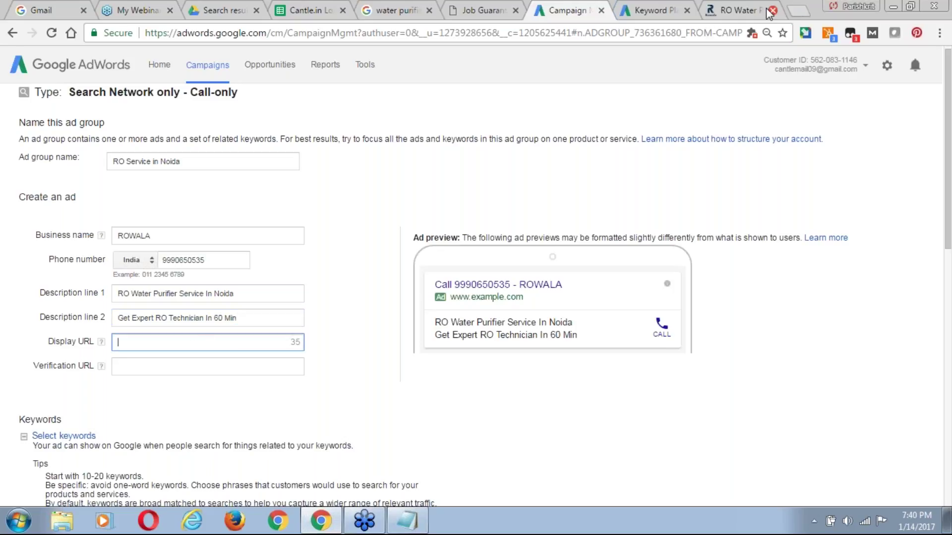
click(735, 10)
click(418, 29)
key(ctrl+c)
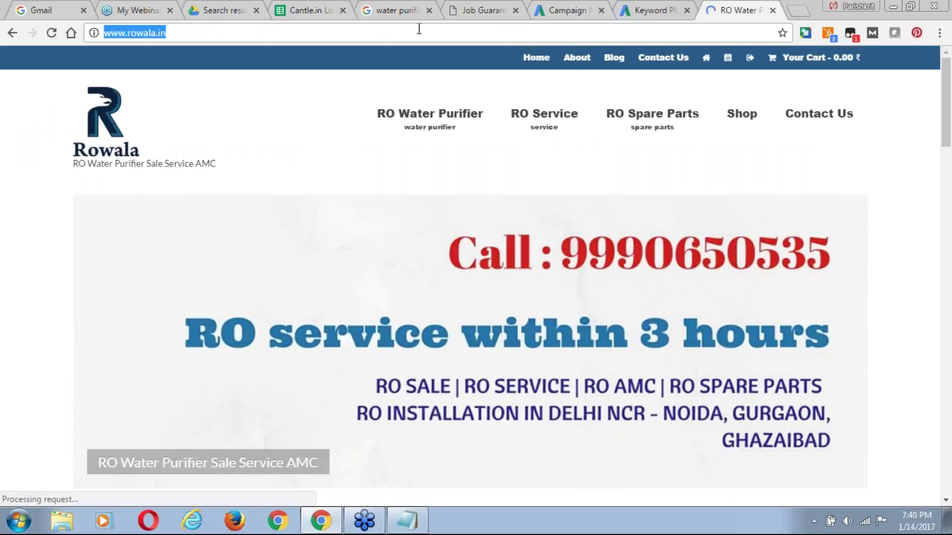
click(569, 10)
click(230, 342)
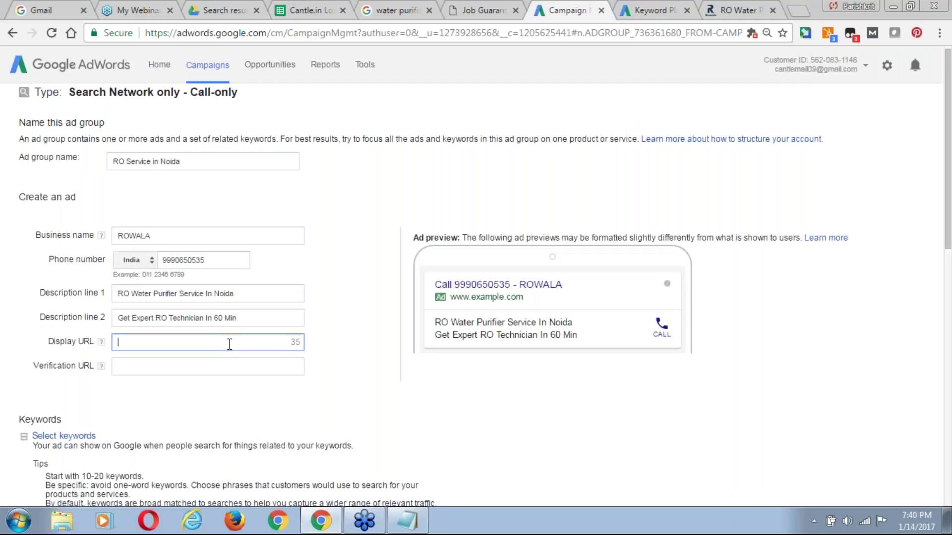
key(ctrl+v)
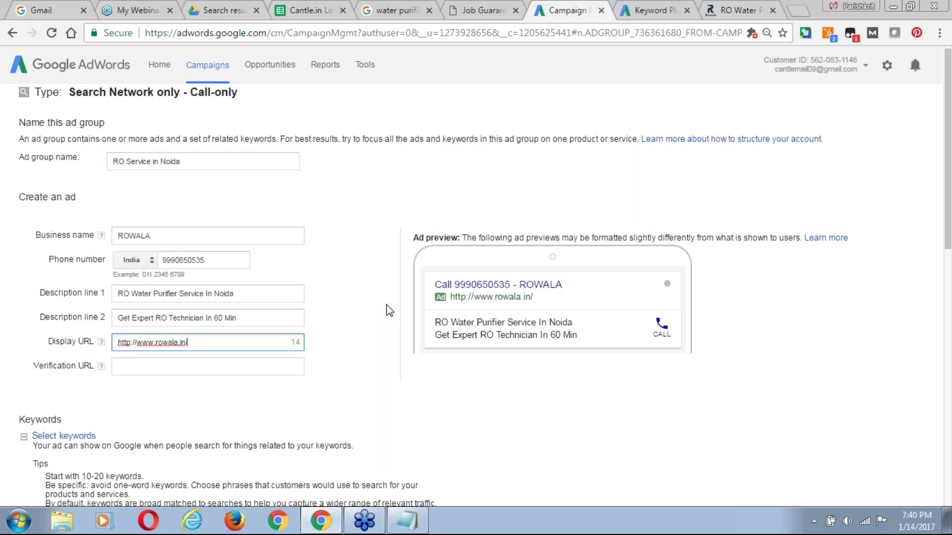
Append the path 'ROServiceNoida' to the display URL, replacing an initial 'Water-Purifier'.
text(Water-Purifier)
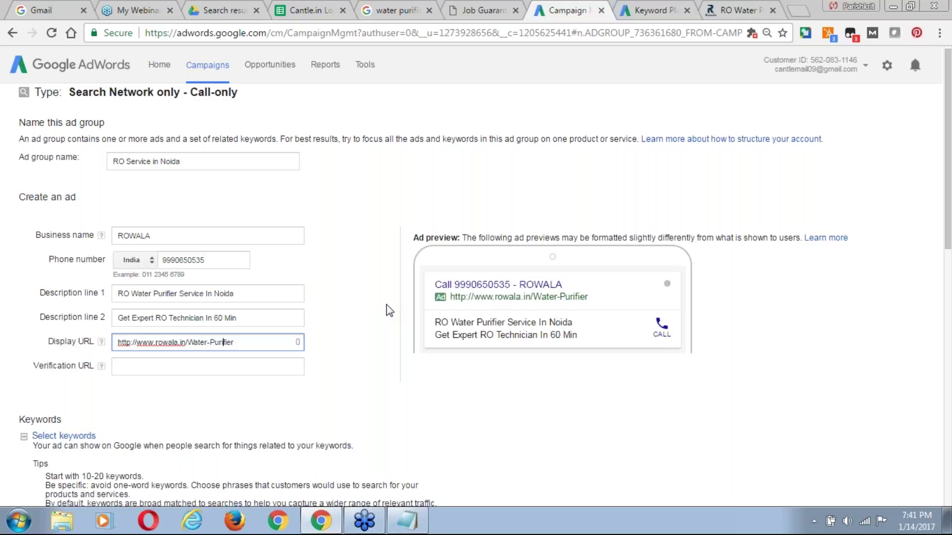
key(ctrl+shift+Left)
key(ctrl+shift+Left)
text(RO-Service)
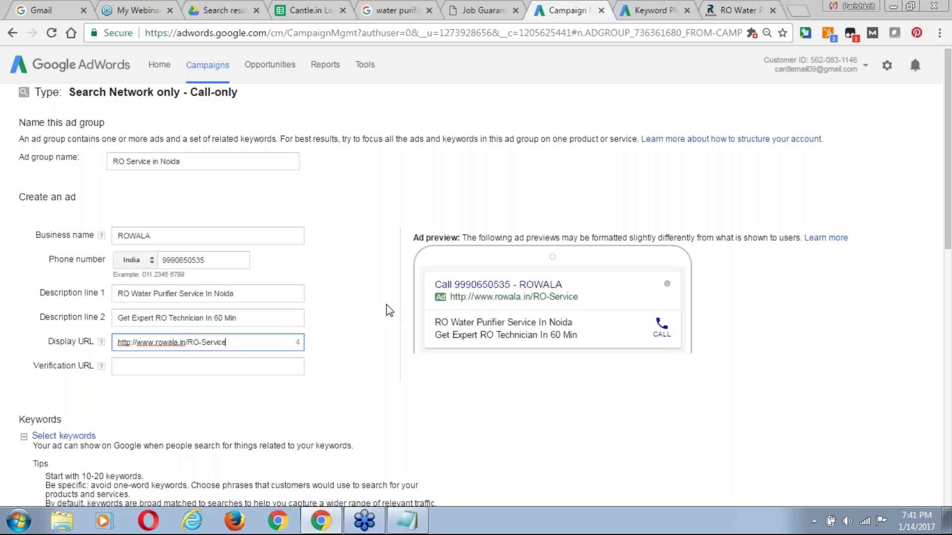
text(-)
key(BackSpace)
key(BackSpace)
key(Right)
key(Right)
key(Right)
text(Noida)
drag(248, 342, 199, 334)
click(65, 341)
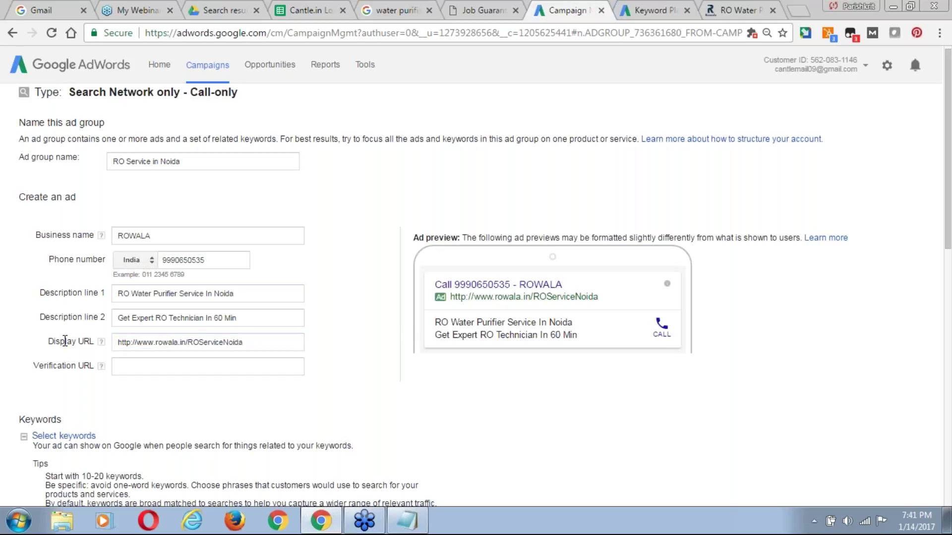
drag(133, 342, 291, 368)
click(223, 339)
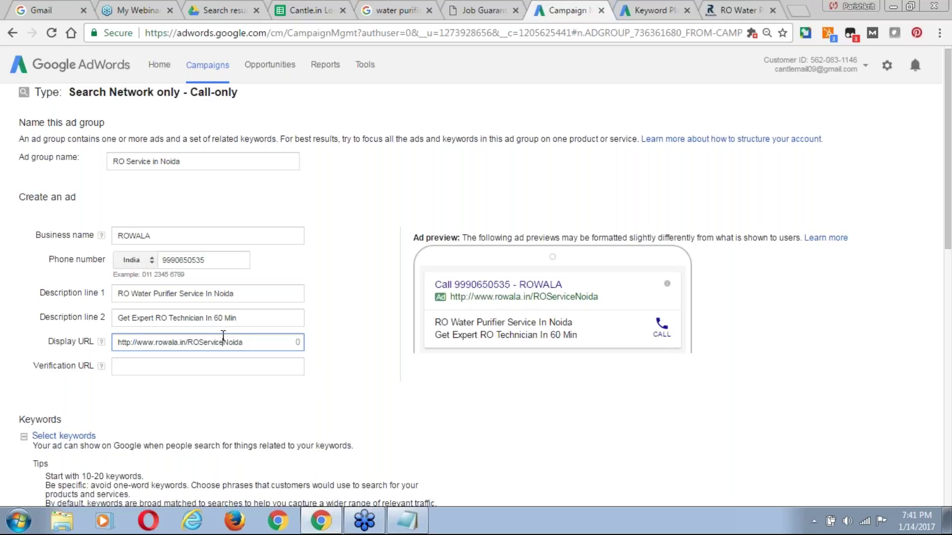
click(148, 367)
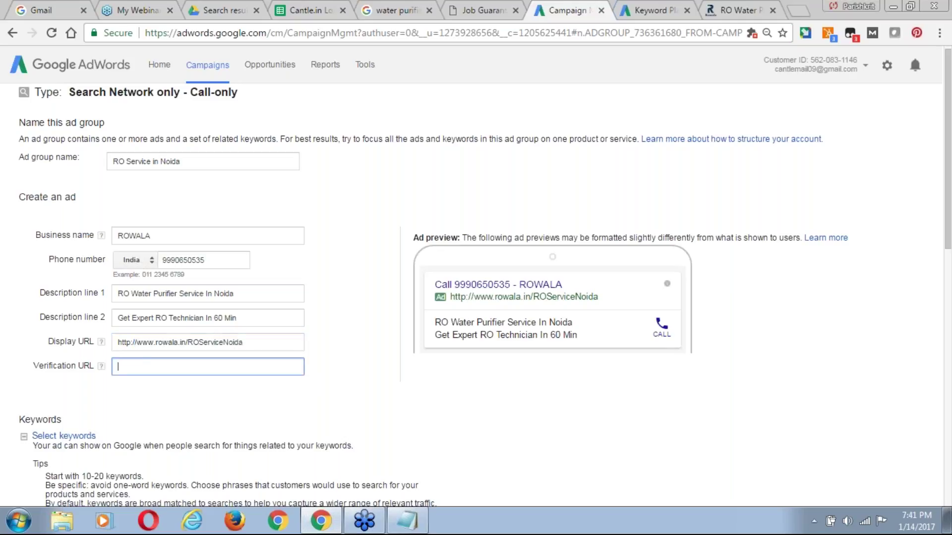
click(733, 10)
click(430, 32)
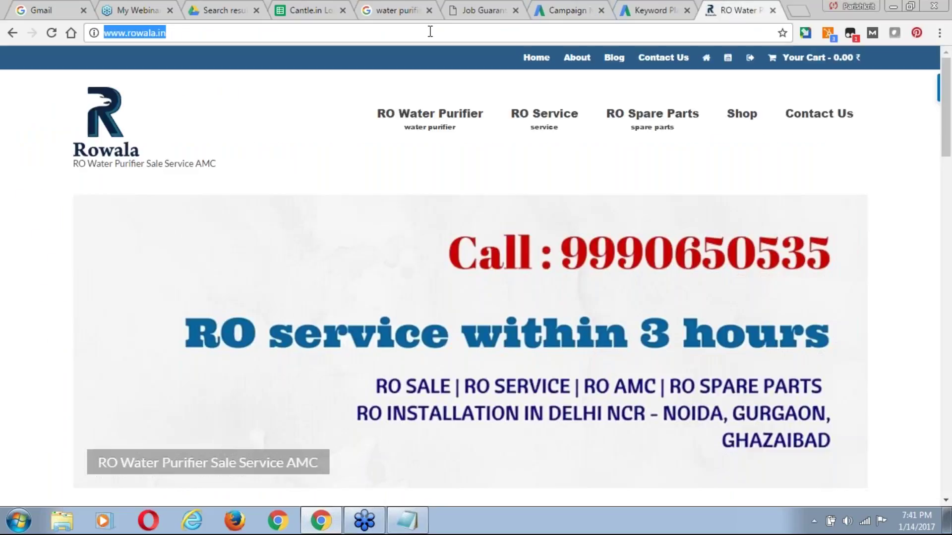
click(431, 33)
key(ctrl+a)
key(ctrl+c)
click(565, 11)
key(ctrl+v)
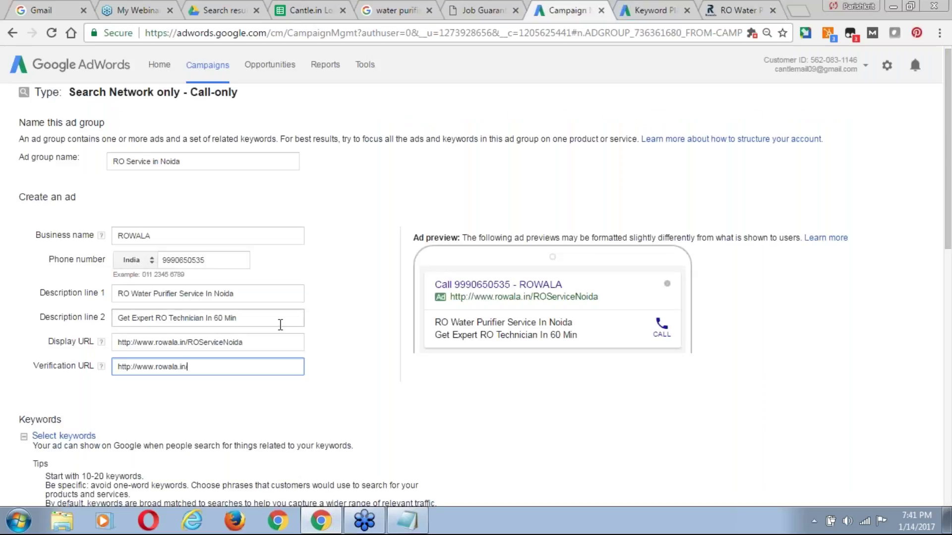
key(BackSpace)
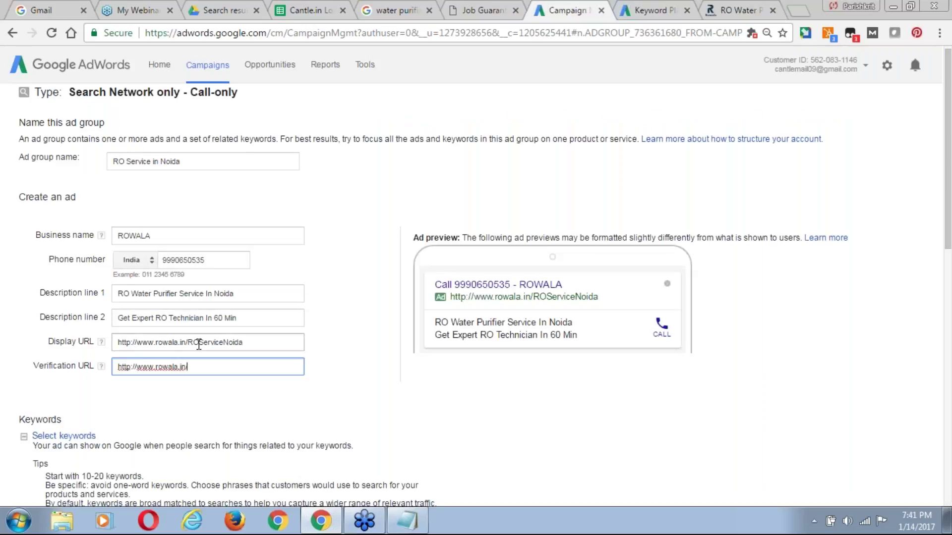
text(/)
key(BackSpace)
text(/)
drag(454, 297, 592, 305)
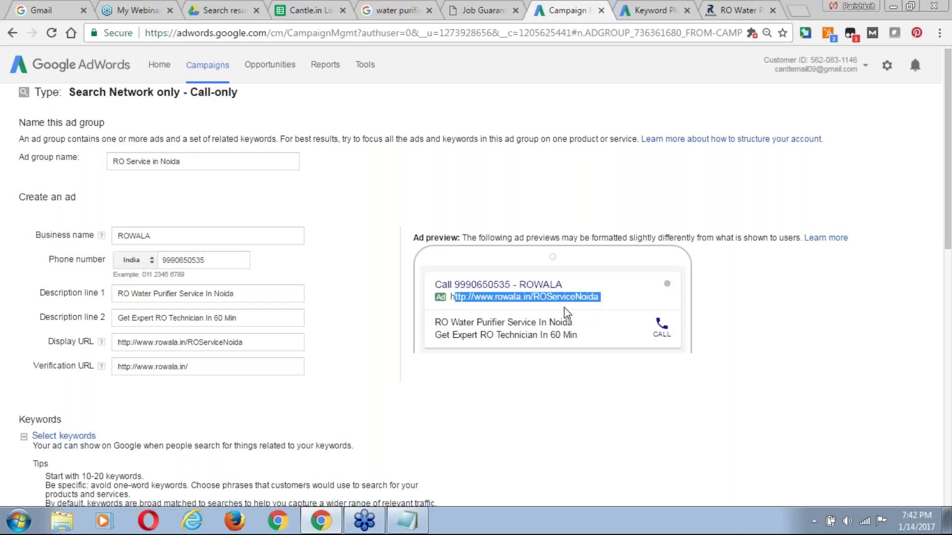
drag(948, 231, 950, 170)
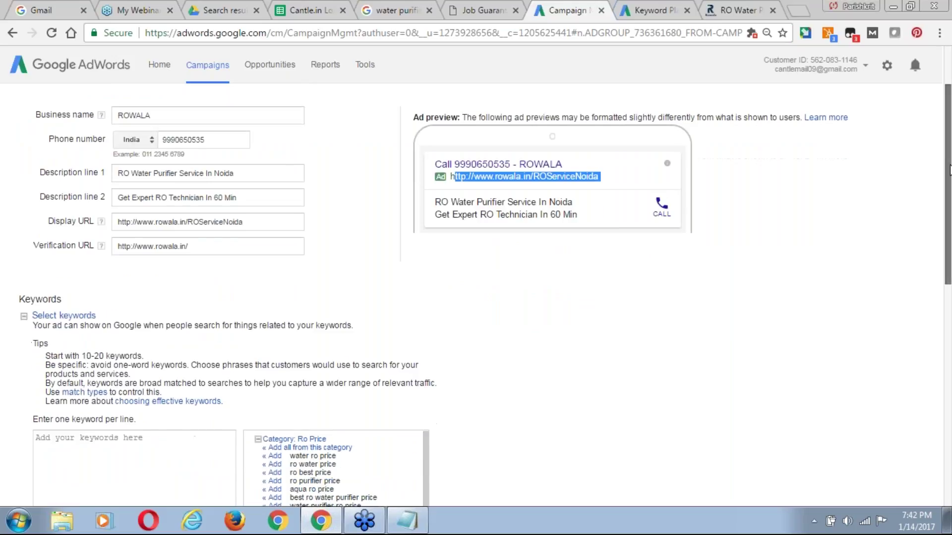
Paste the Keyword Planner product and service phrases into the ad group's keywords box.
scroll(950, 170, down, 1)
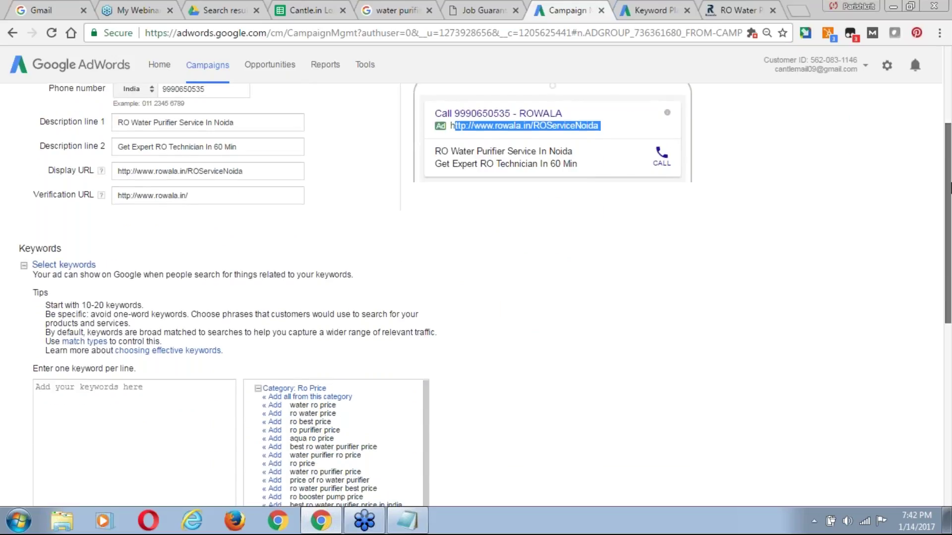
drag(950, 188, 950, 229)
scroll(951, 172, down, 1)
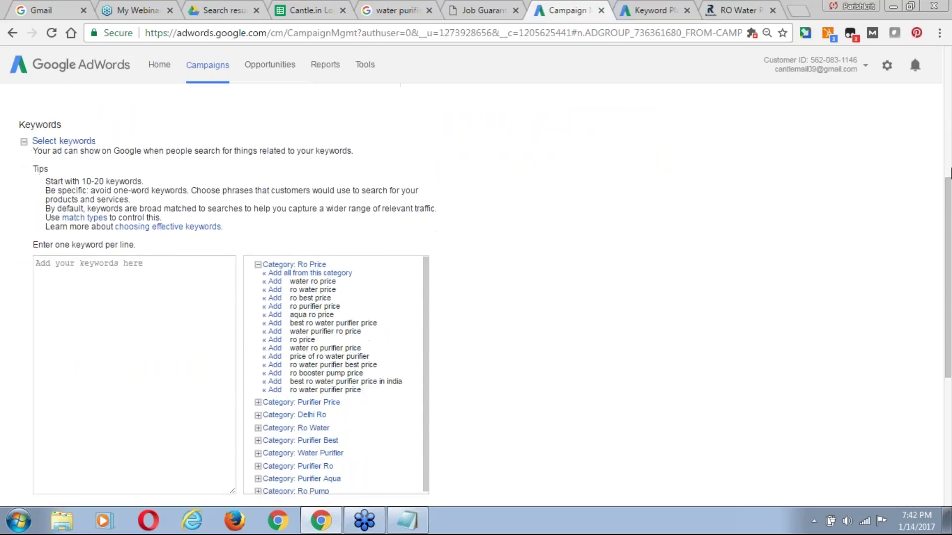
drag(950, 204, 950, 228)
drag(426, 366, 426, 395)
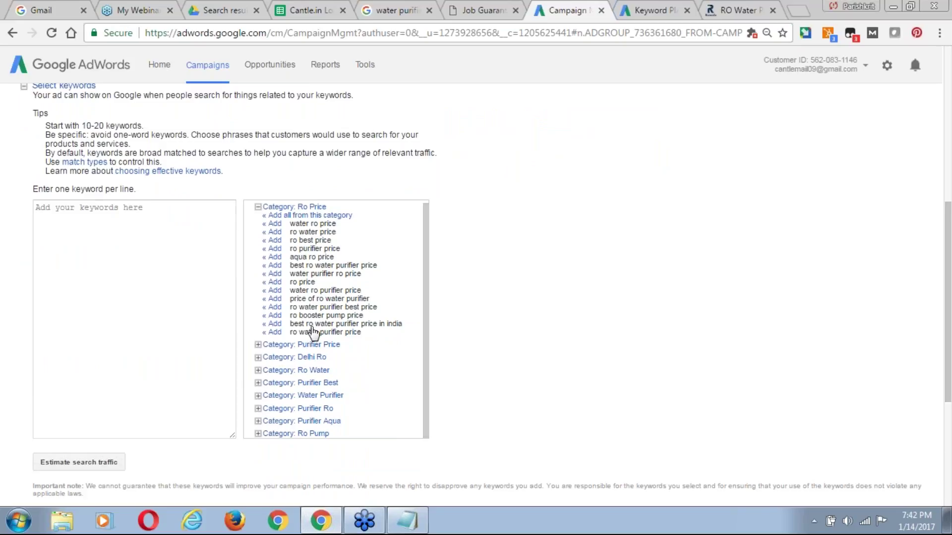
click(137, 222)
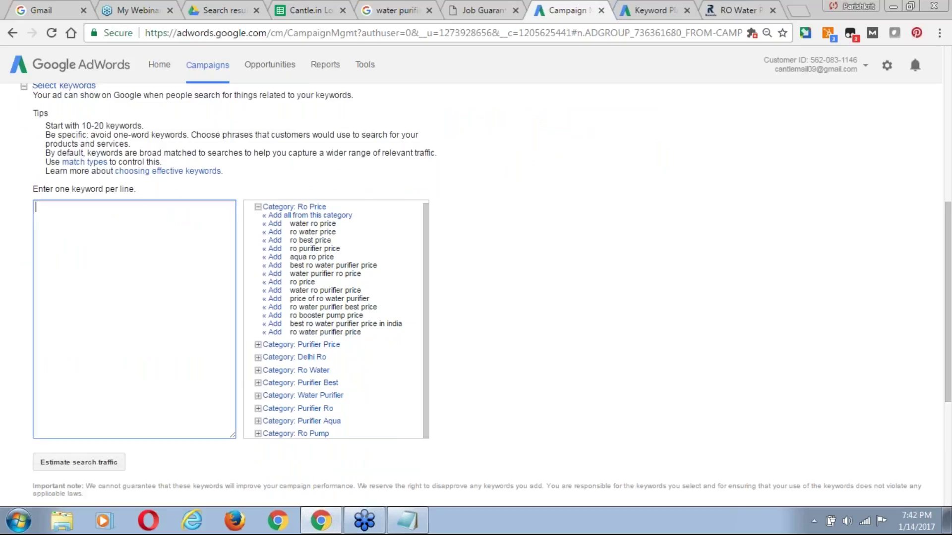
click(659, 11)
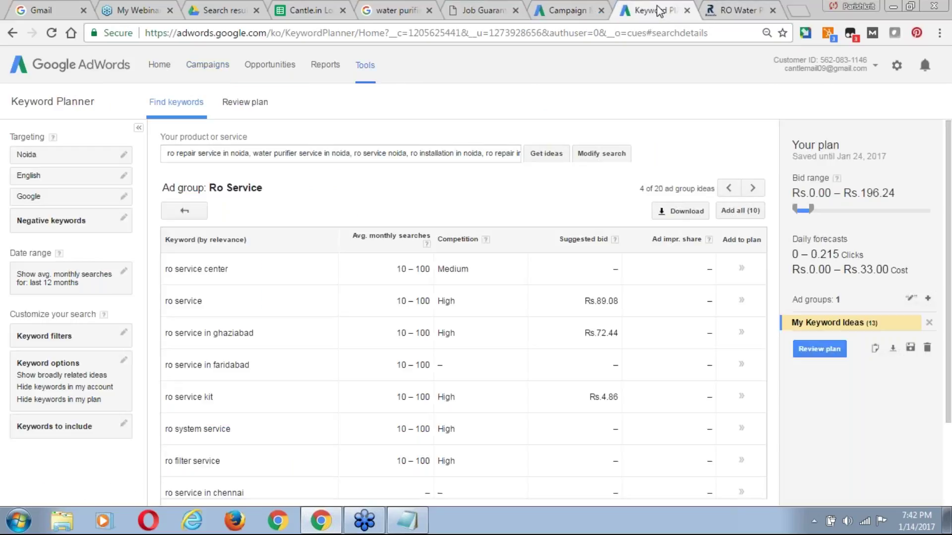
click(357, 152)
key(ctrl+a)
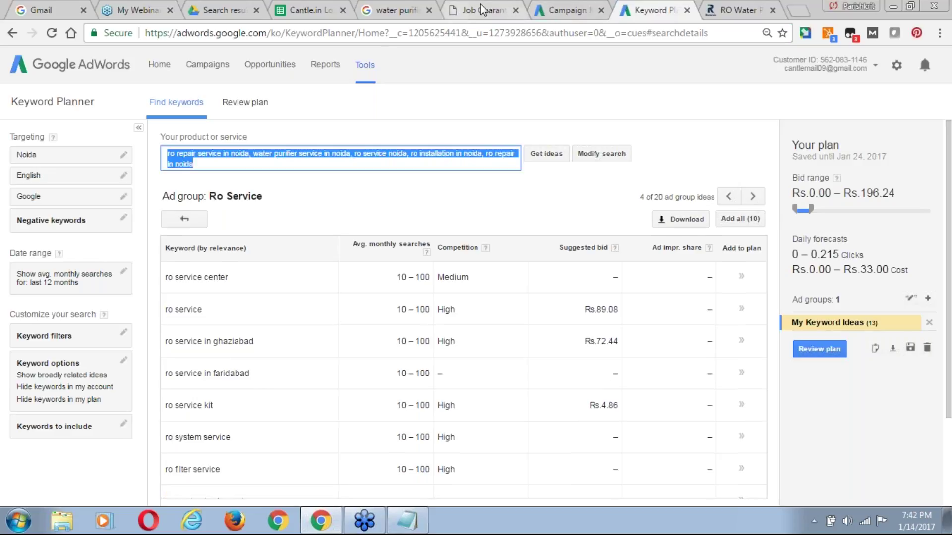
click(567, 10)
key(ctrl+v)
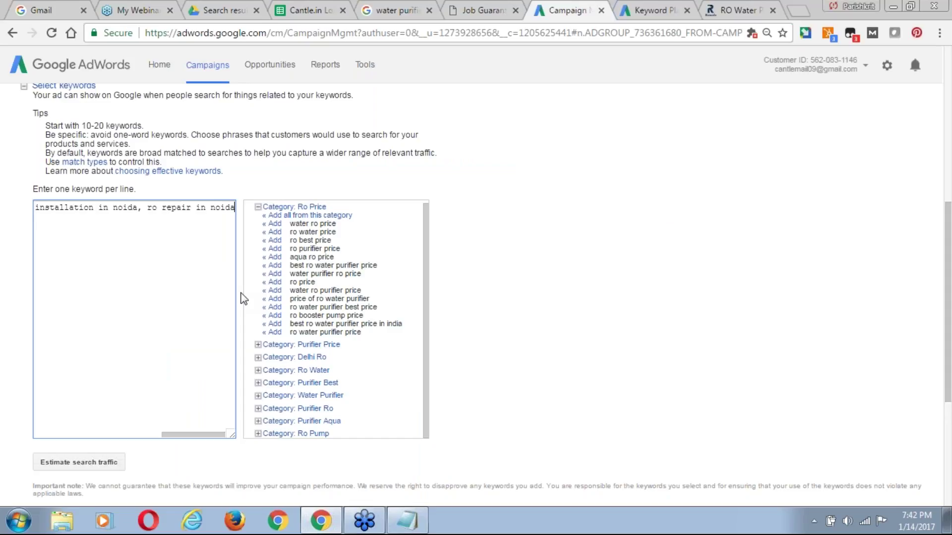
Split the pasted phrases onto separate lines and delete 'ro installation in noida'.
key(Home)
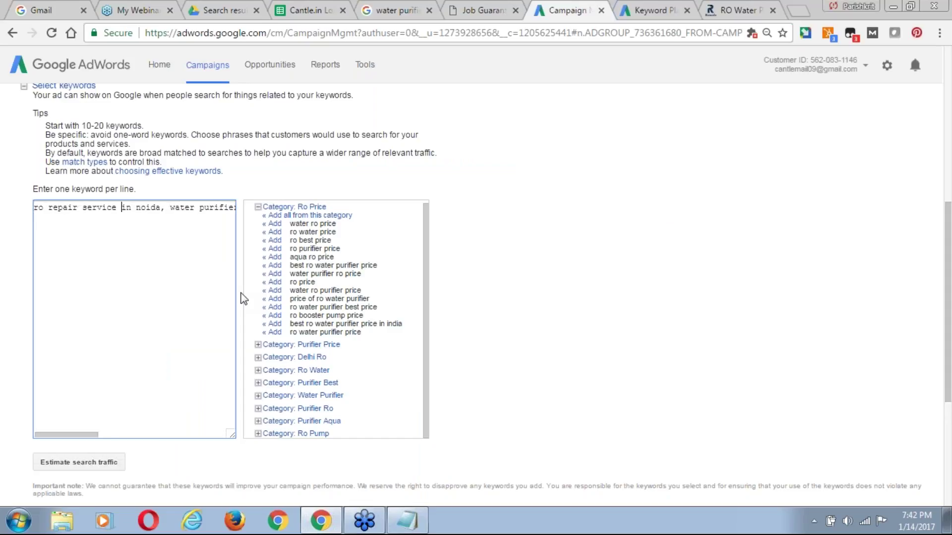
key(BackSpace)
key(BackSpace)
key(Return)
key(ctrl+Right)
key(ctrl+Right)
key(BackSpace)
key(BackSpace)
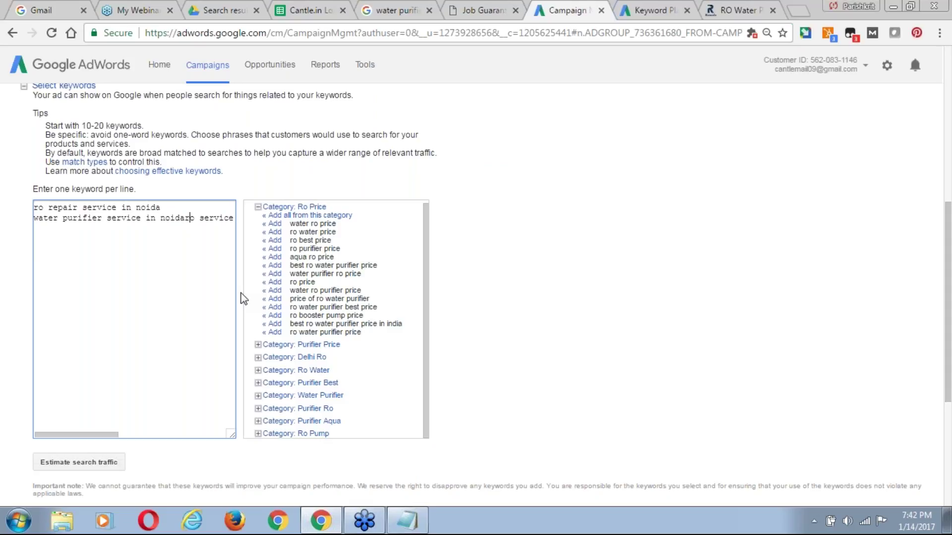
key(Return)
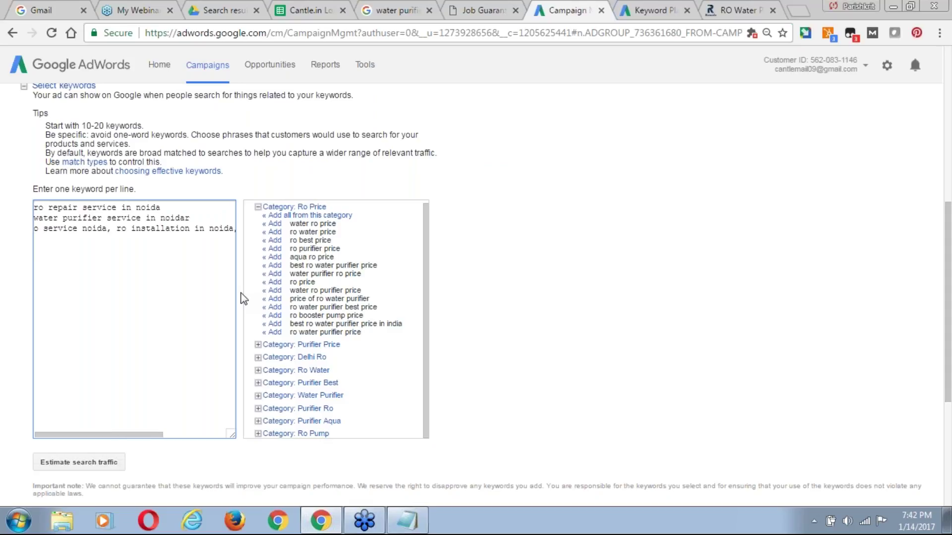
text(R)
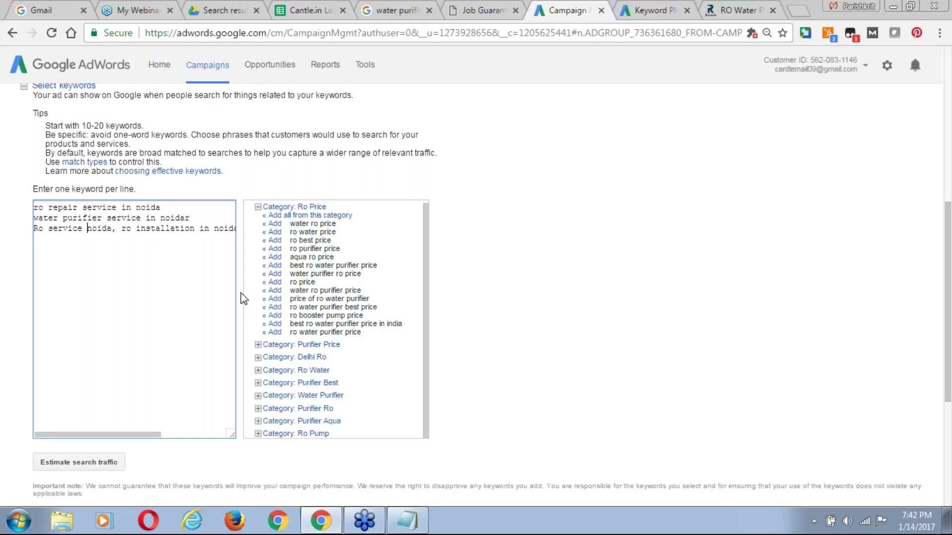
key(Delete)
key(Delete)
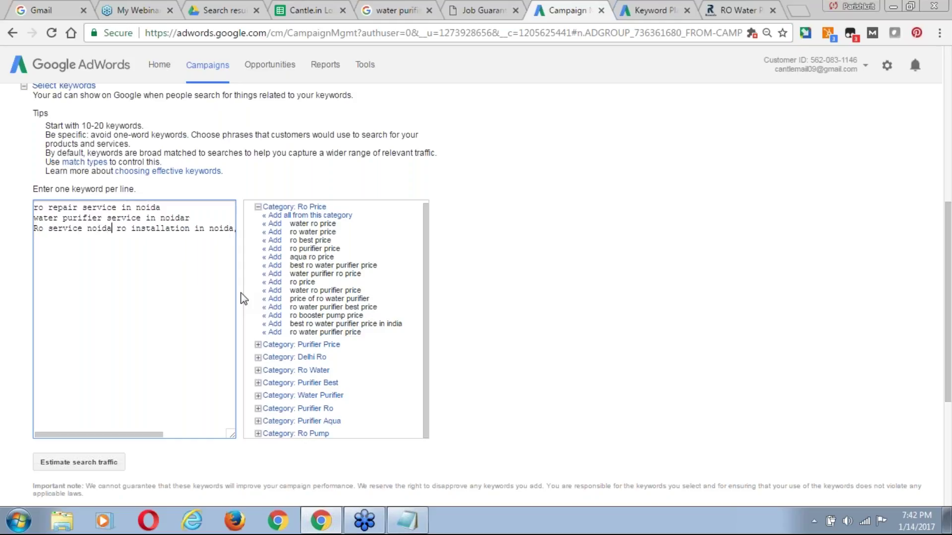
key(Return)
key(ctrl+Right)
key(ctrl+Right)
key(BackSpace)
key(BackSpace)
key(Return)
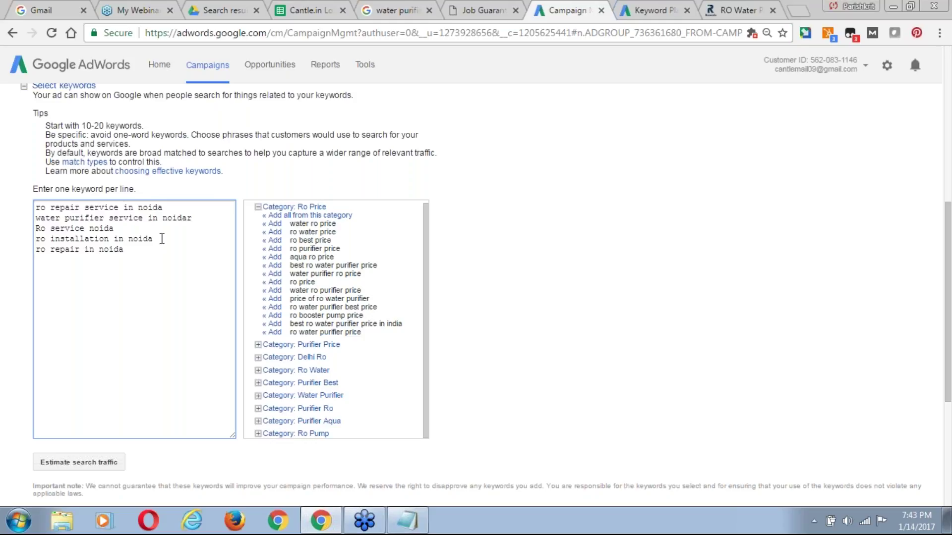
key(ctrl+shift+Left)
key(ctrl+shift+Left)
key(ctrl+shift+Left)
key(ctrl+shift+Left)
key(BackSpace)
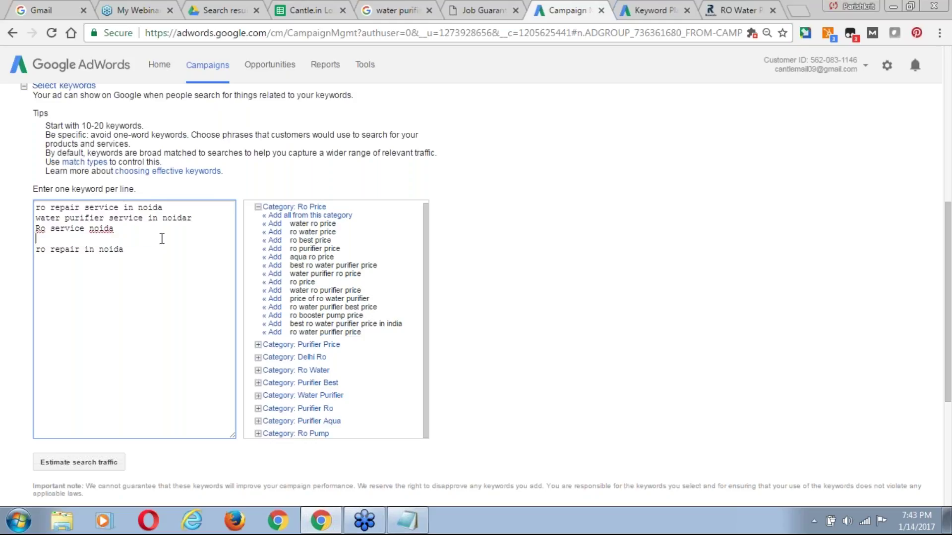
key(BackSpace)
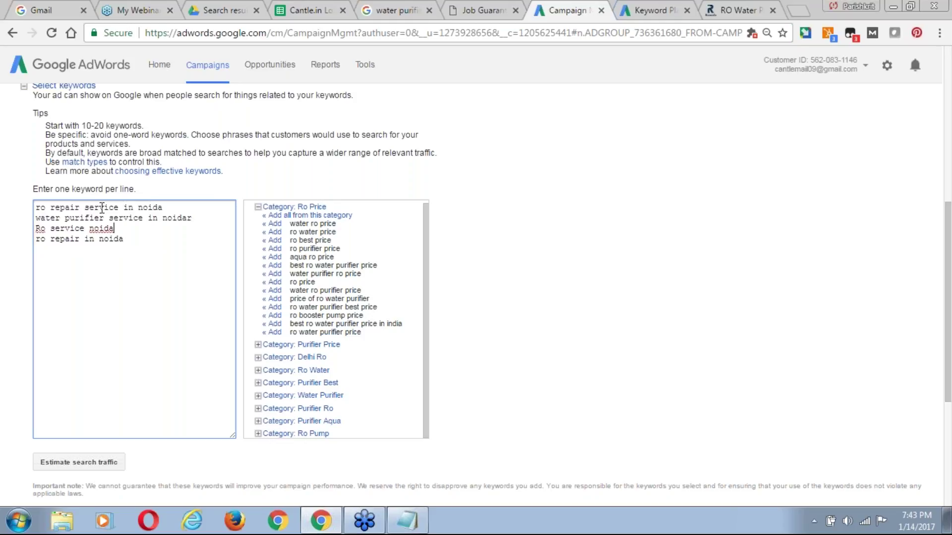
Remove the stray 'r' so the second keyword reads 'water purifier service in noida'.
drag(87, 126, 6, 132)
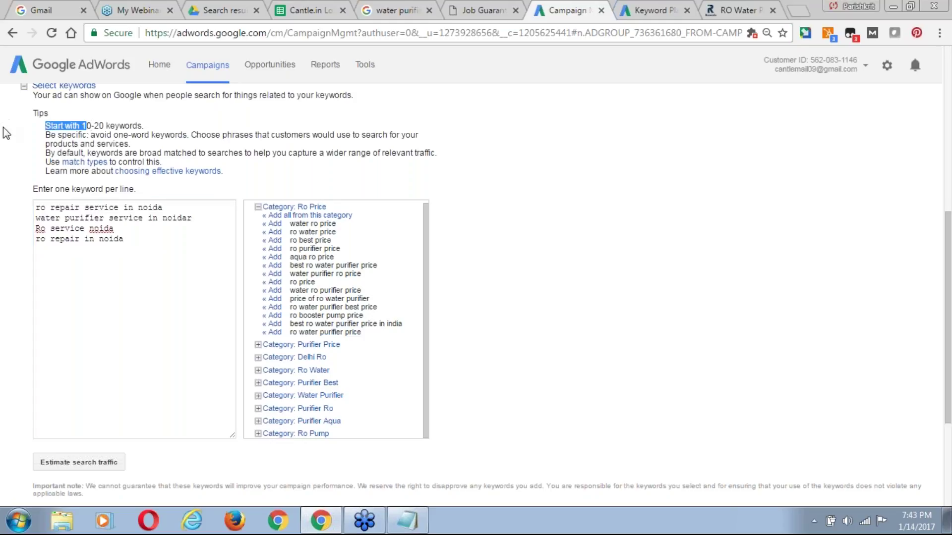
click(146, 297)
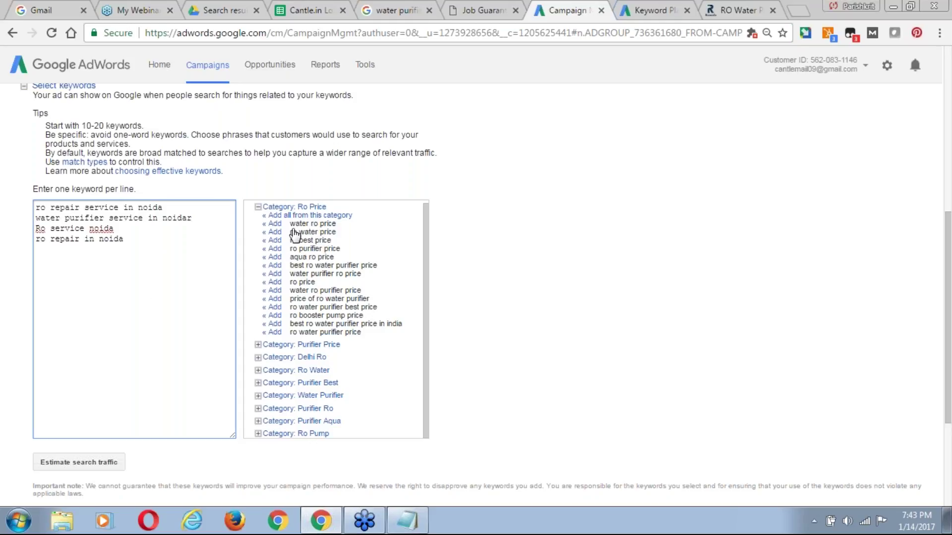
click(198, 216)
key(BackSpace)
key(ctrl+shift+Left)
key(ctrl+shift+Left)
key(ctrl+shift+Left)
key(ctrl+shift+Left)
key(ctrl+shift+Left)
key(ctrl+shift+Left)
key(shift+Right)
key(shift+Right)
key(shift+Right)
key(shift+Right)
key(shift+Right)
key(shift+Right)
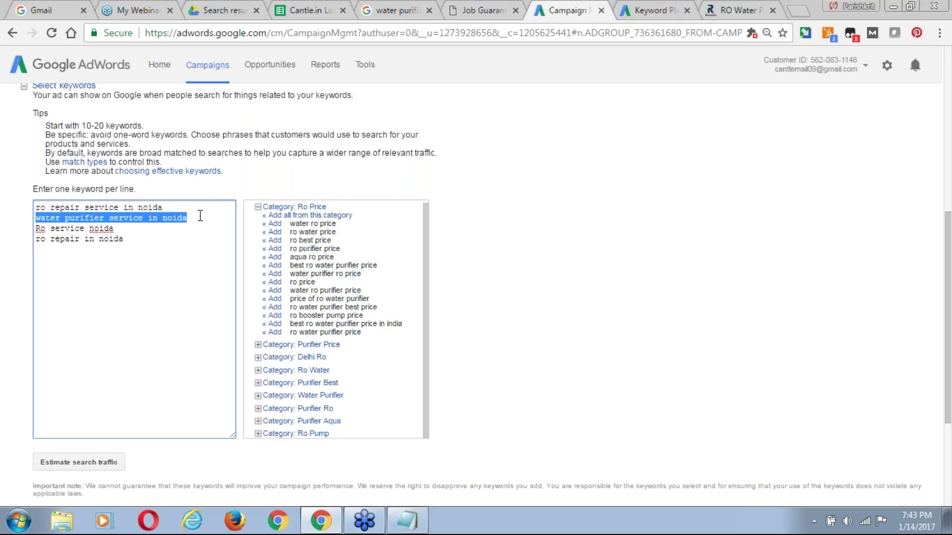
click(198, 217)
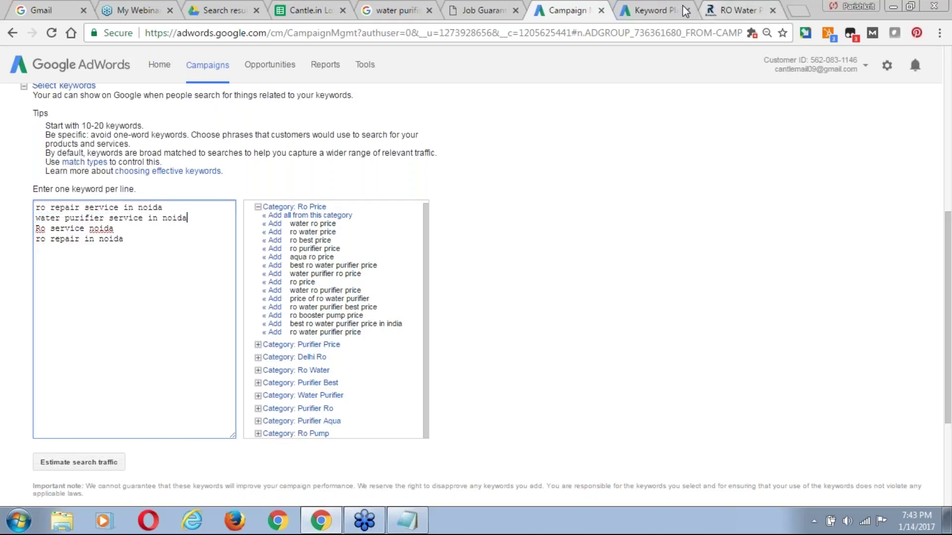
Download the keyword plan from Keyword Planner as an Excel CSV file.
click(664, 11)
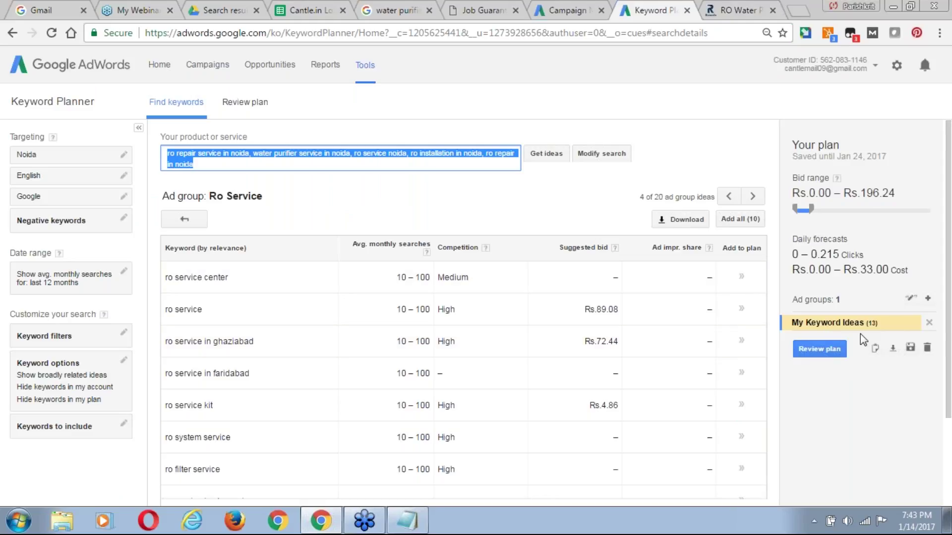
click(893, 347)
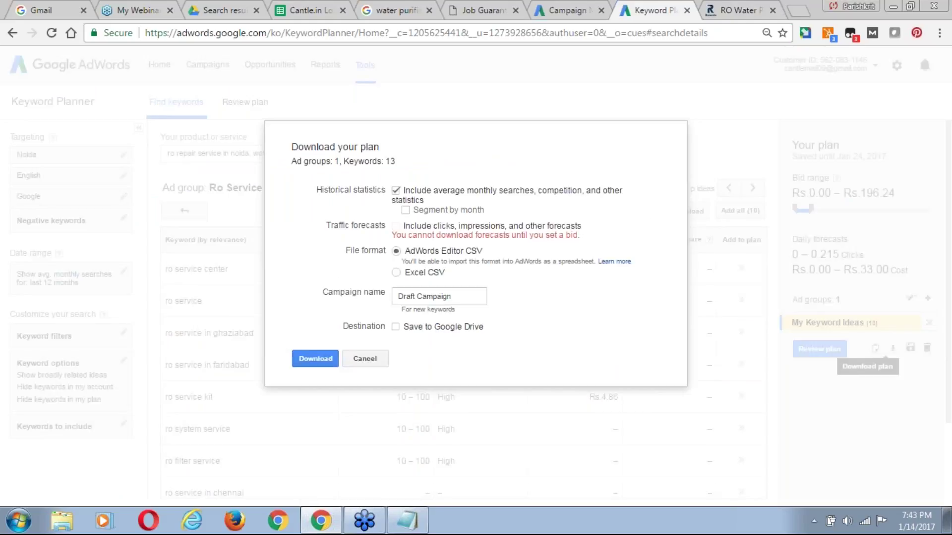
click(396, 294)
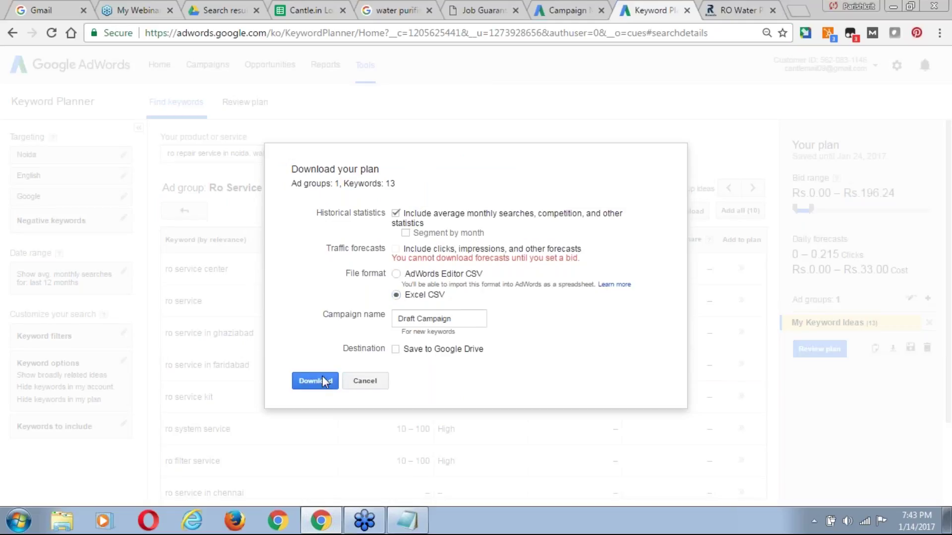
click(322, 376)
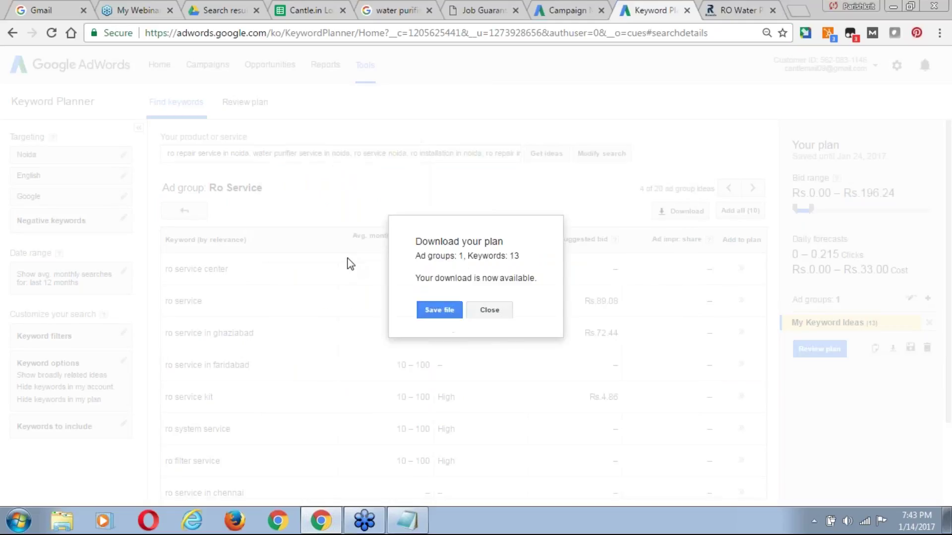
click(439, 310)
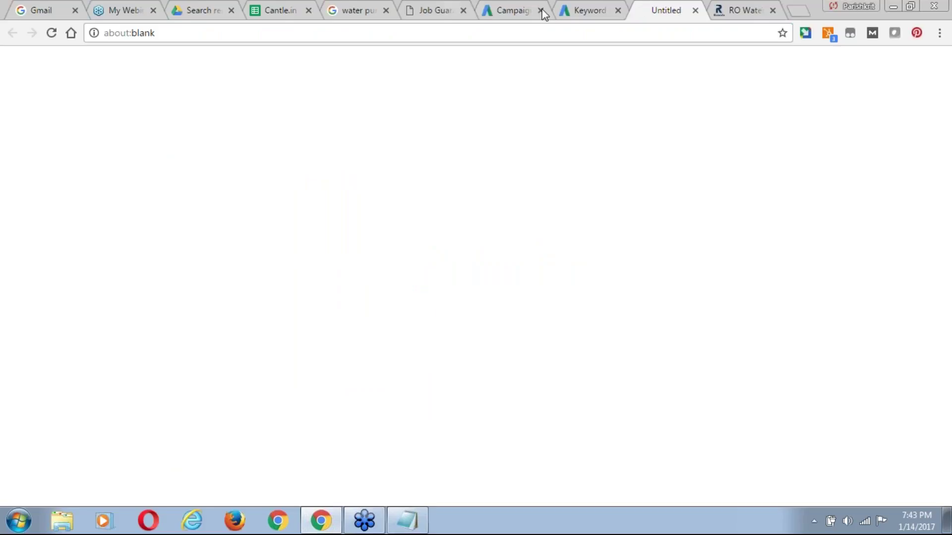
click(590, 10)
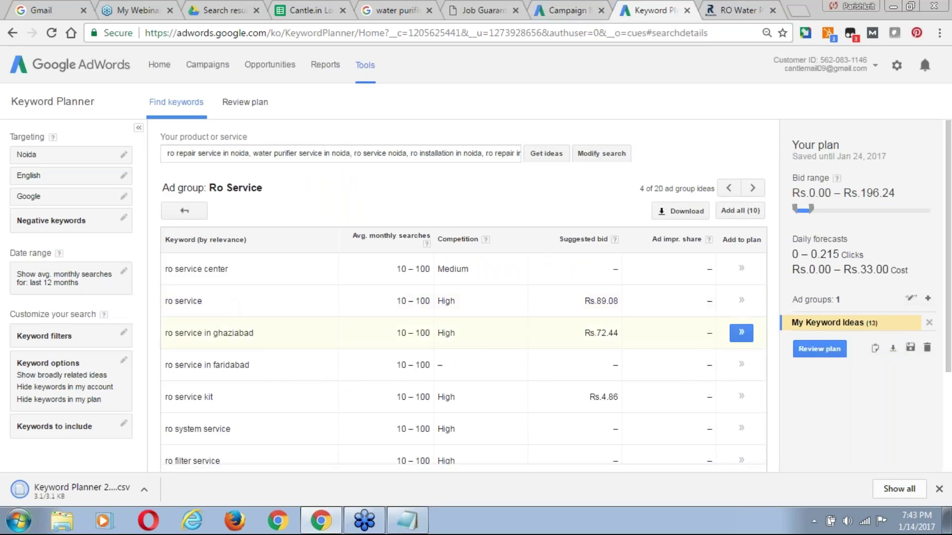
click(566, 12)
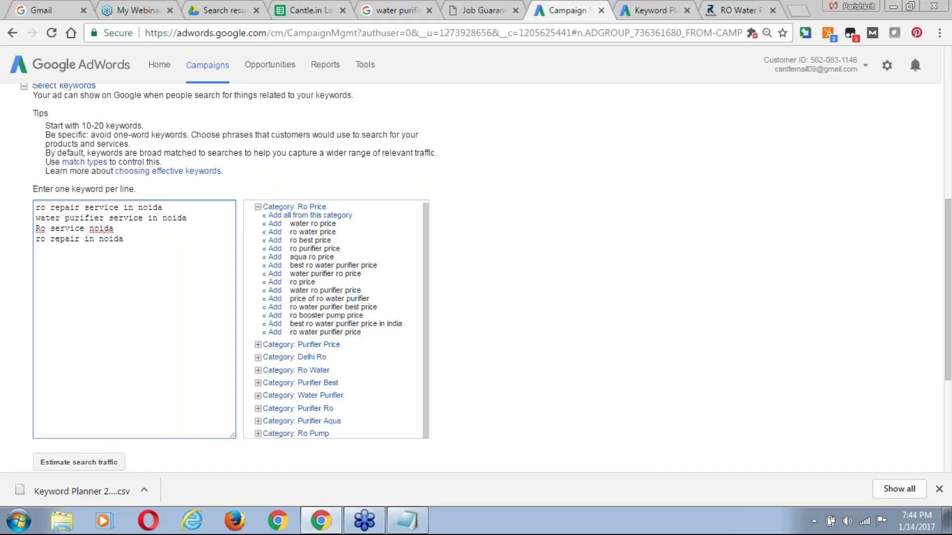
Open the downloaded Keyword Planner CSV maximized in Notepad and read along its data row.
click(105, 493)
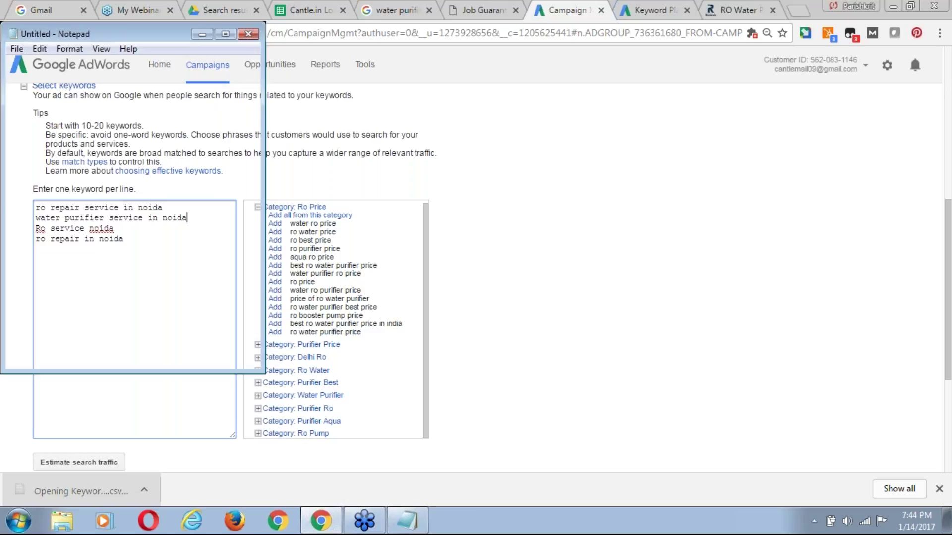
click(225, 33)
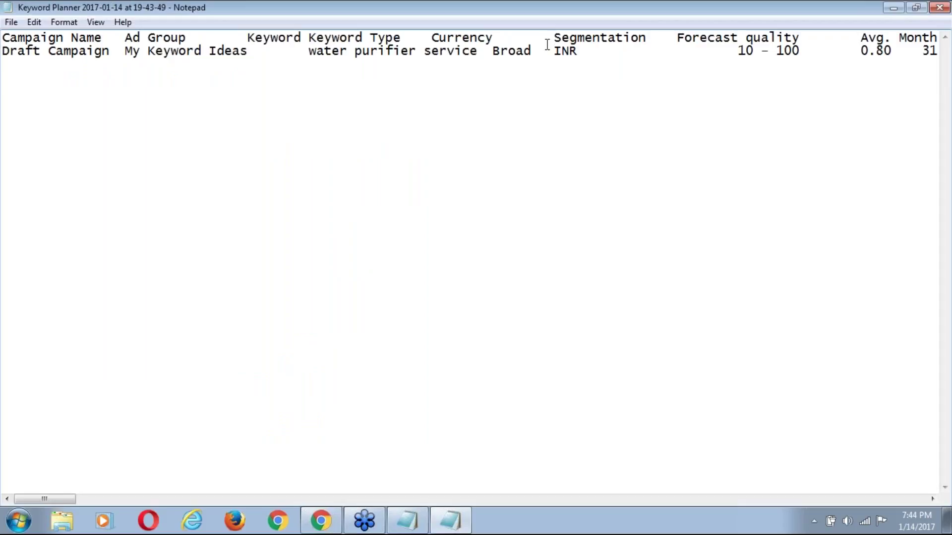
click(540, 54)
key(Right)
key(Right)
key(Right)
key(Right)
key(Right)
key(Right)
key(Right)
key(Right)
key(Right)
key(Right)
key(Right)
key(Right)
key(Right)
key(Right)
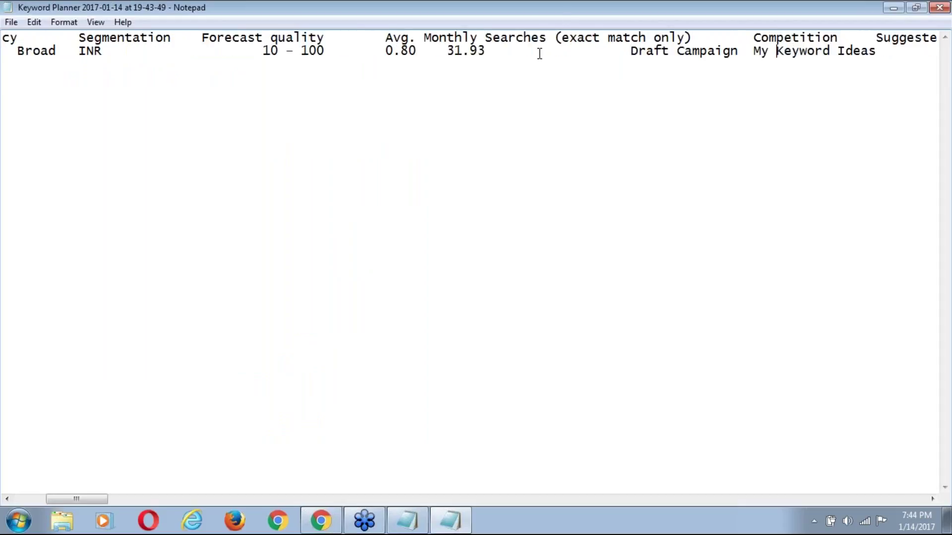
key(Right)
key(Right)
key(Right)
key(Right)
key(Right)
key(Right)
key(Right)
key(Right)
key(Right)
key(Right)
key(Right)
key(Right)
key(Right)
key(Right)
key(Right)
key(Right)
key(Right)
key(Right)
key(Right)
key(Right)
key(Left)
key(Left)
key(Left)
key(Left)
key(Left)
key(Left)
key(Left)
key(Left)
key(Left)
key(Left)
key(Left)
key(Left)
key(Left)
key(Left)
key(Left)
key(Left)
key(Left)
key(Left)
key(Left)
key(Left)
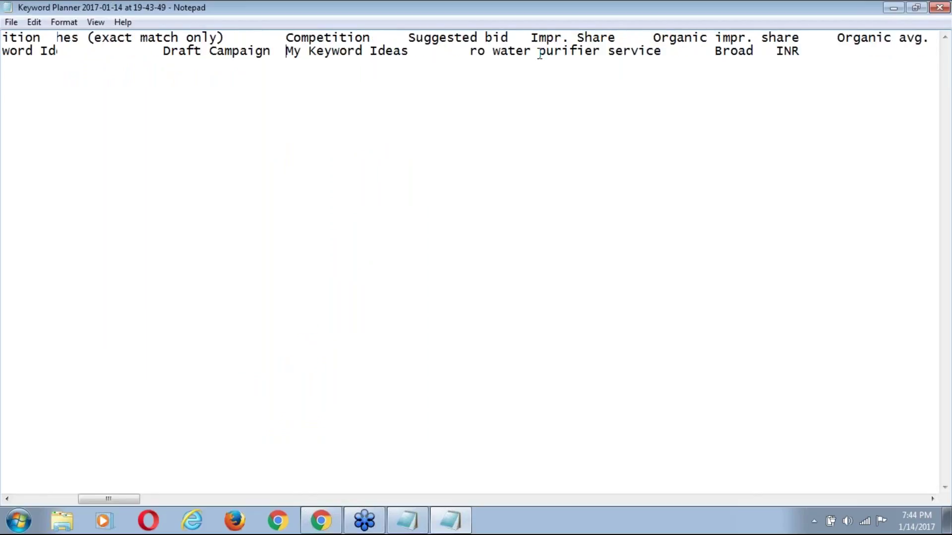
key(ctrl+Left)
key(ctrl+Left)
key(ctrl+Left)
key(ctrl+Left)
key(ctrl+Left)
key(ctrl+Left)
key(ctrl+Left)
key(ctrl+Left)
key(ctrl+Left)
key(ctrl+Left)
key(ctrl+Left)
key(ctrl+Left)
key(ctrl+Left)
key(ctrl+Left)
key(ctrl+Left)
key(ctrl+Left)
key(ctrl+Left)
key(ctrl+Left)
key(ctrl+Left)
key(ctrl+Left)
key(ctrl+Left)
key(ctrl+Left)
key(ctrl+Left)
key(ctrl+Left)
key(ctrl+Left)
key(ctrl+Left)
key(ctrl+Left)
key(ctrl+Left)
key(ctrl+Left)
key(ctrl+Left)
key(ctrl+Left)
key(ctrl+Left)
key(ctrl+Left)
key(ctrl+Left)
key(ctrl+Left)
key(ctrl+Left)
key(ctrl+Left)
key(ctrl+Left)
key(ctrl+Left)
key(ctrl+Left)
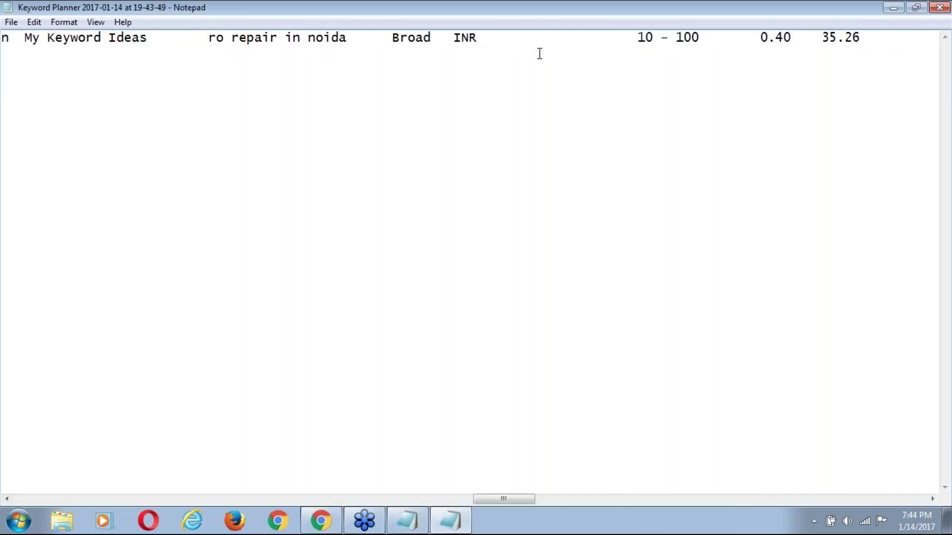
key(alt+Tab)
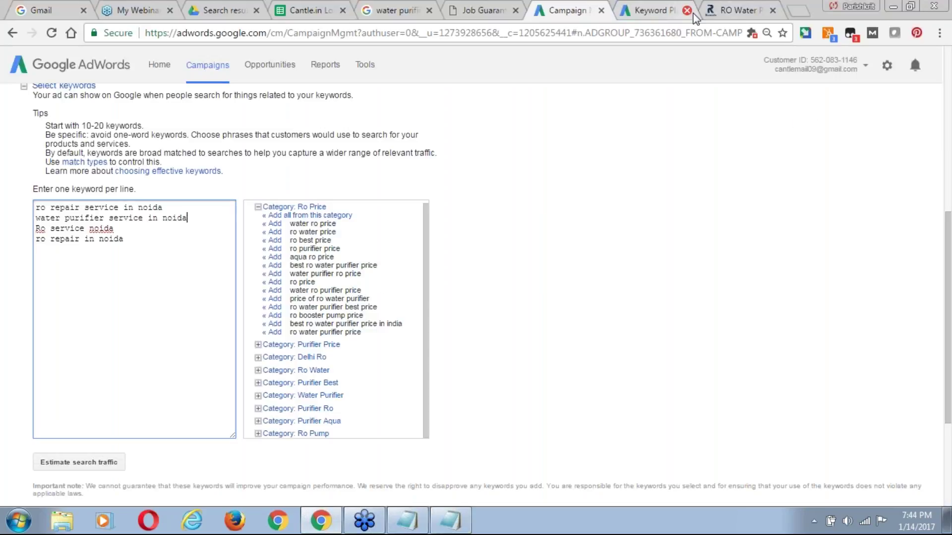
Replace the keyword box contents with the full keyword list copied from Keyword Planner.
click(649, 10)
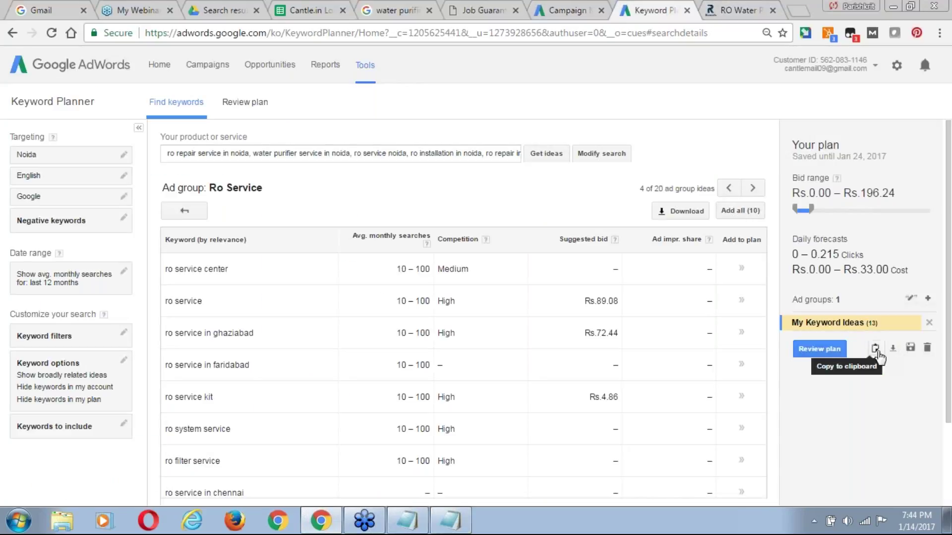
click(876, 349)
click(457, 289)
key(ctrl+a)
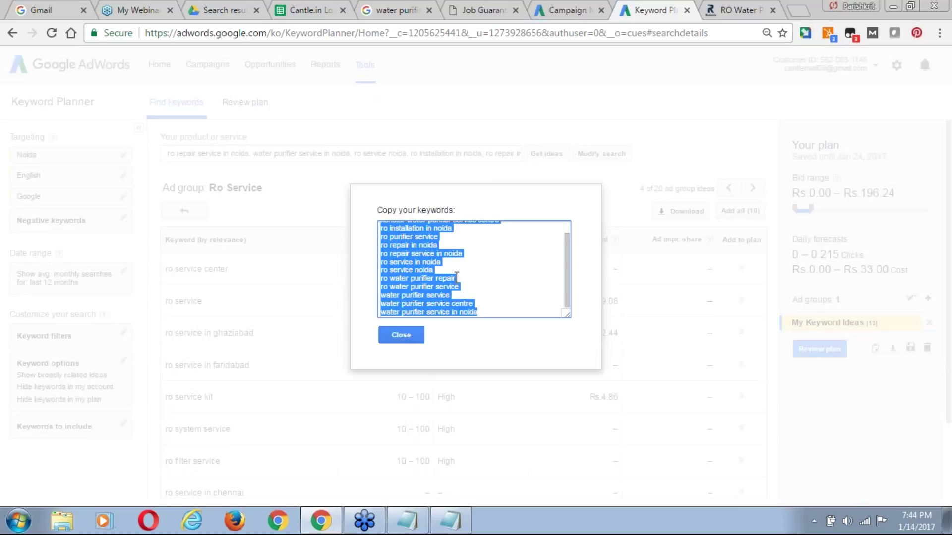
click(570, 11)
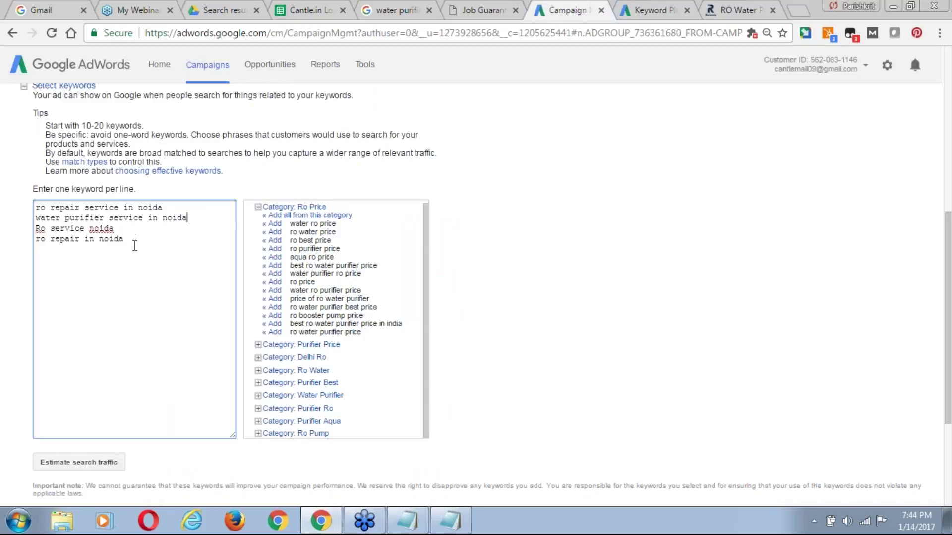
key(ctrl+a)
key(ctrl+v)
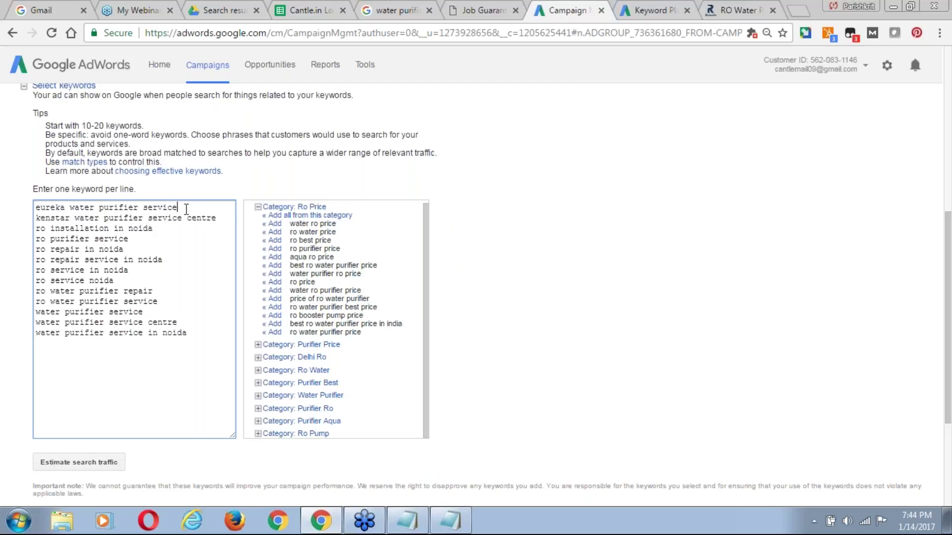
Delete the eureka, kenstar and 'ro installation in noida' lines, then estimate search traffic.
key(ctrl+shift+Left)
key(ctrl+shift+Left)
key(ctrl+shift+Left)
key(ctrl+shift+Left)
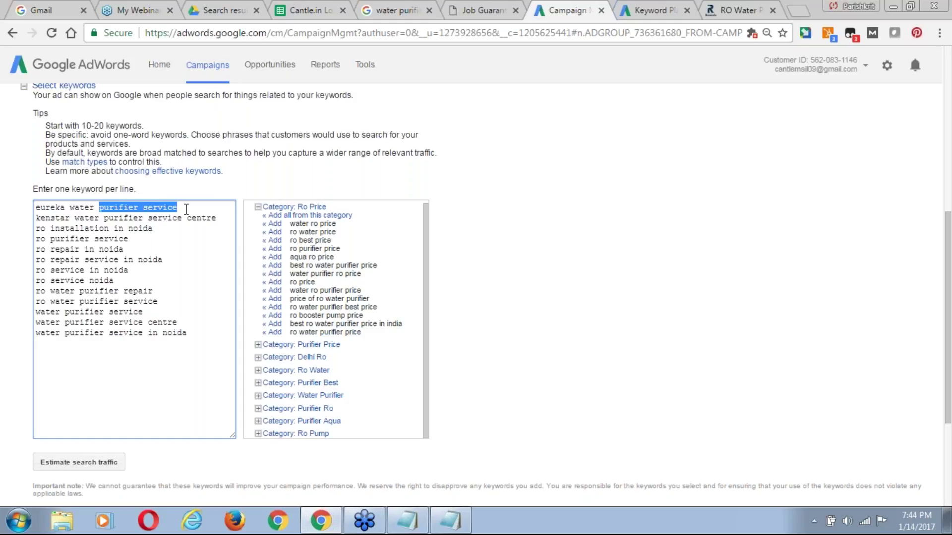
key(BackSpace)
key(shift+Right)
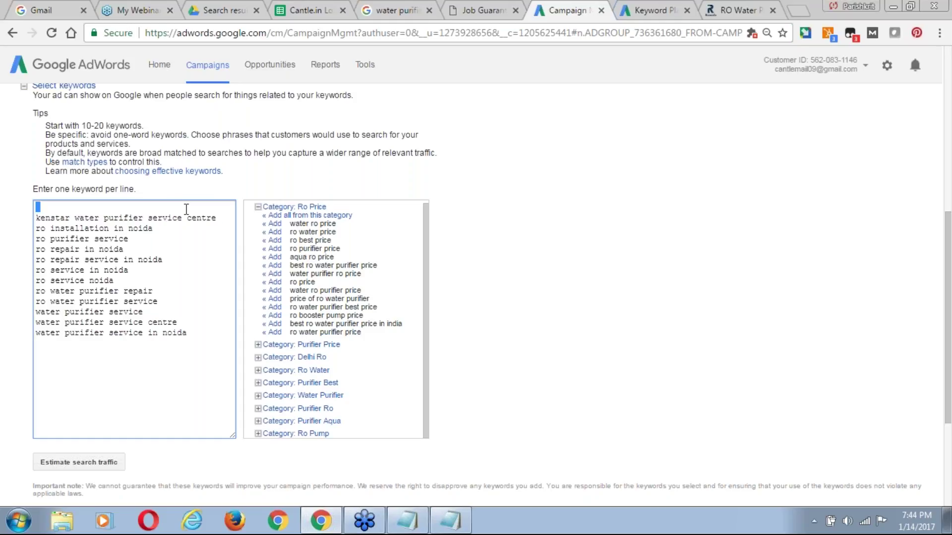
key(shift+Down)
key(BackSpace)
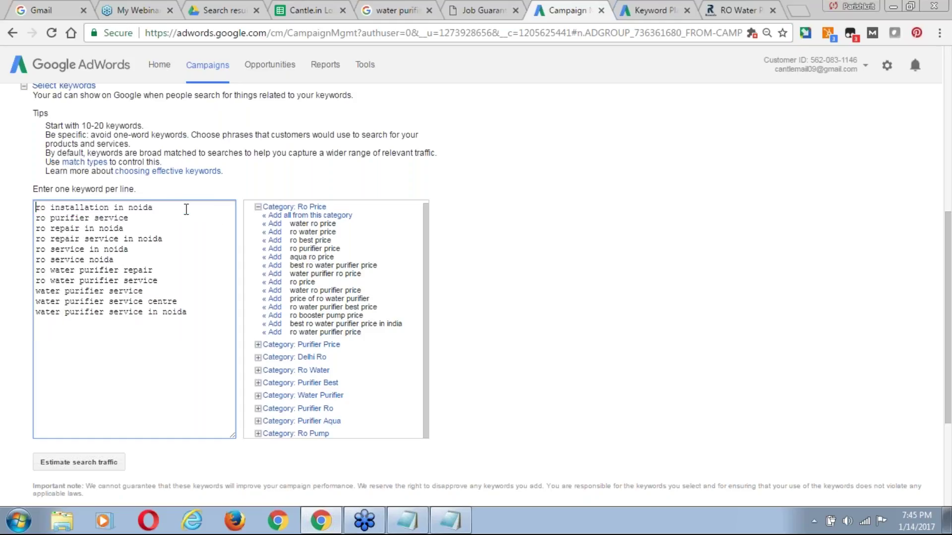
key(shift+Down)
key(BackSpace)
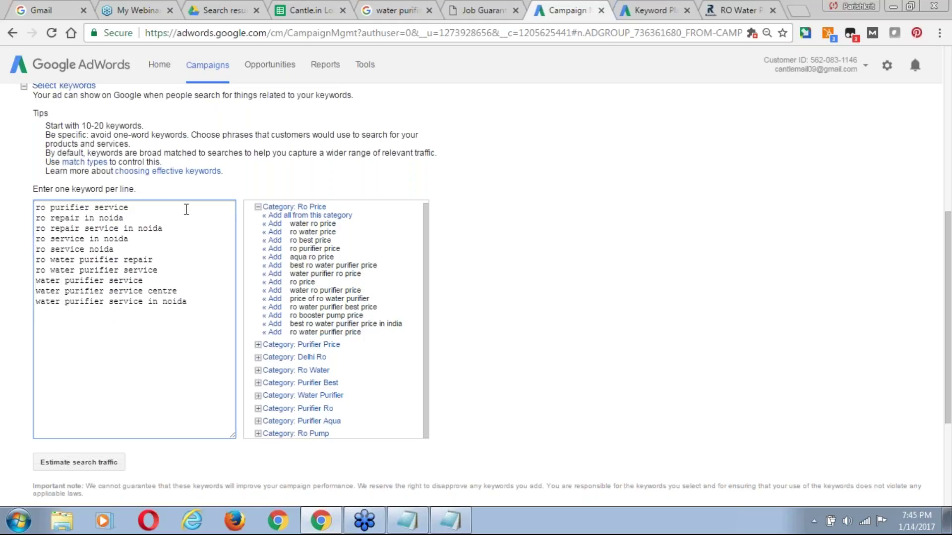
key(ctrl+End)
drag(949, 231, 950, 314)
click(93, 286)
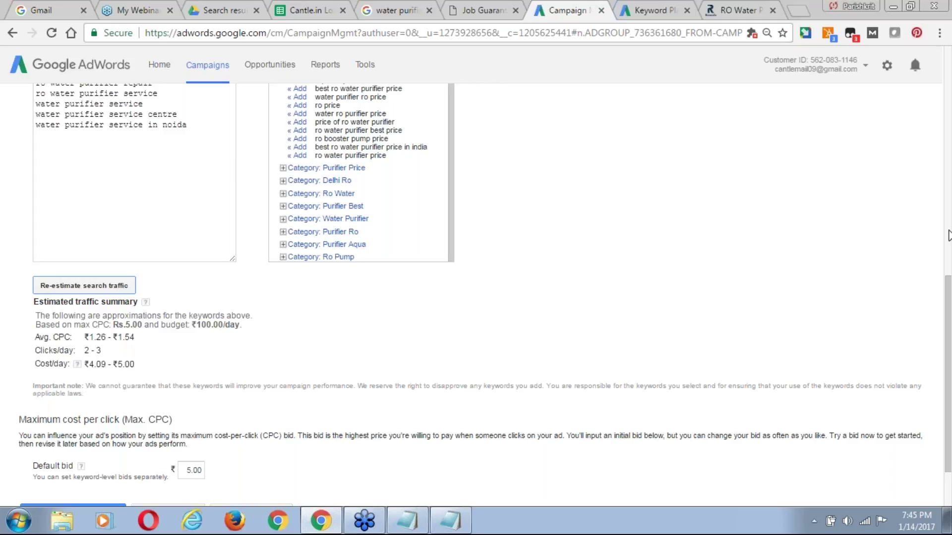
Dismiss Keyword Planner's copy-keywords list and save the ad group, continuing to billing.
click(644, 11)
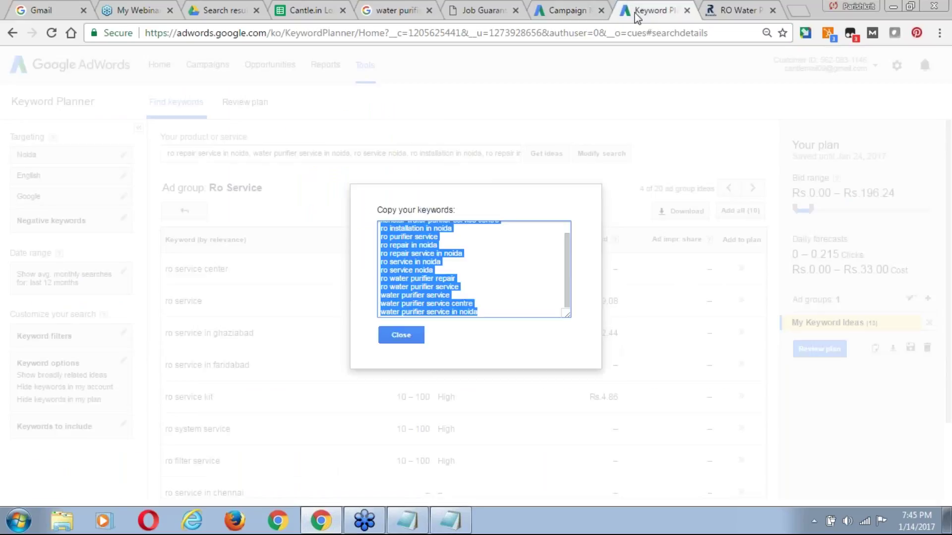
click(402, 336)
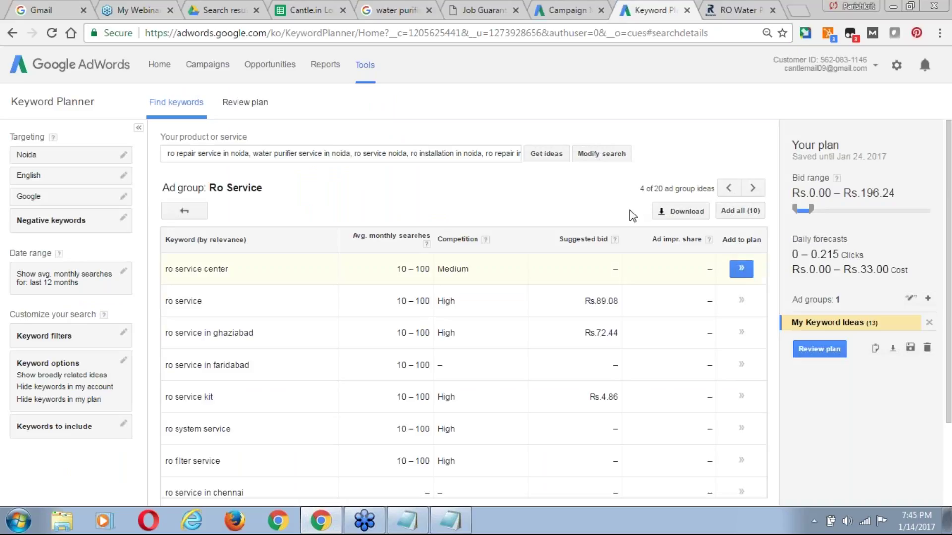
click(480, 12)
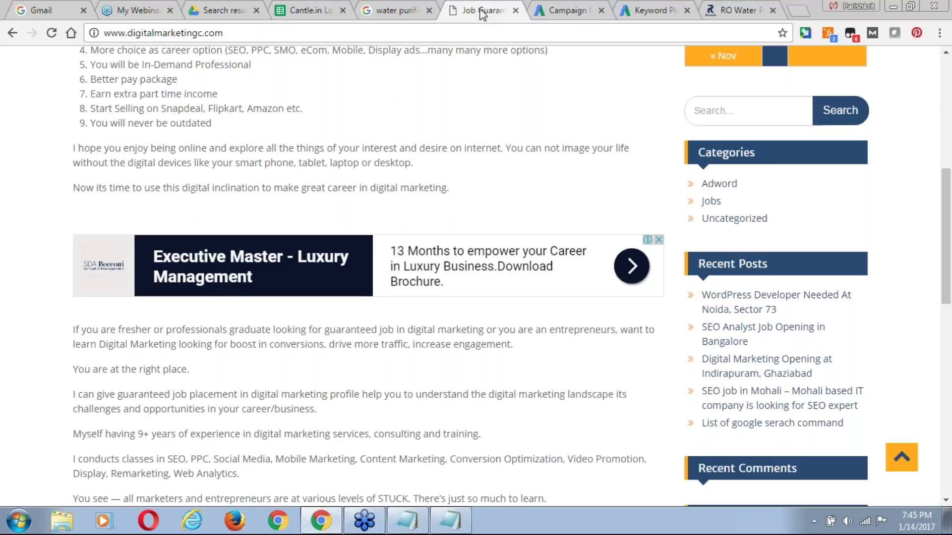
click(566, 10)
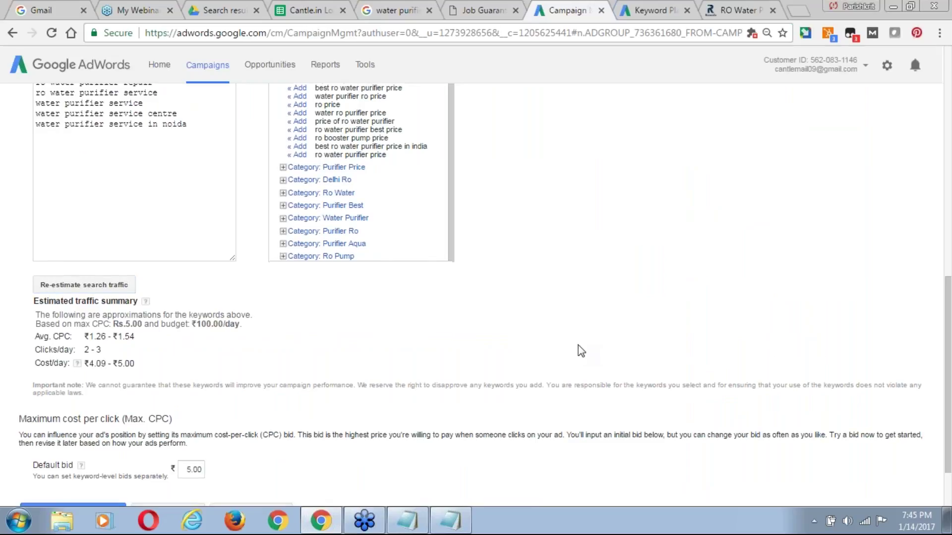
scroll(445, 194, down, 2)
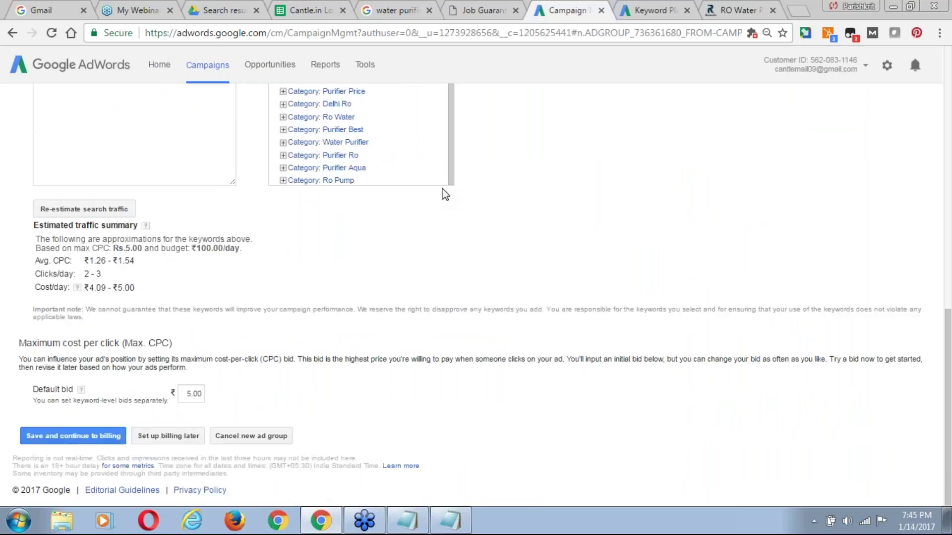
click(87, 437)
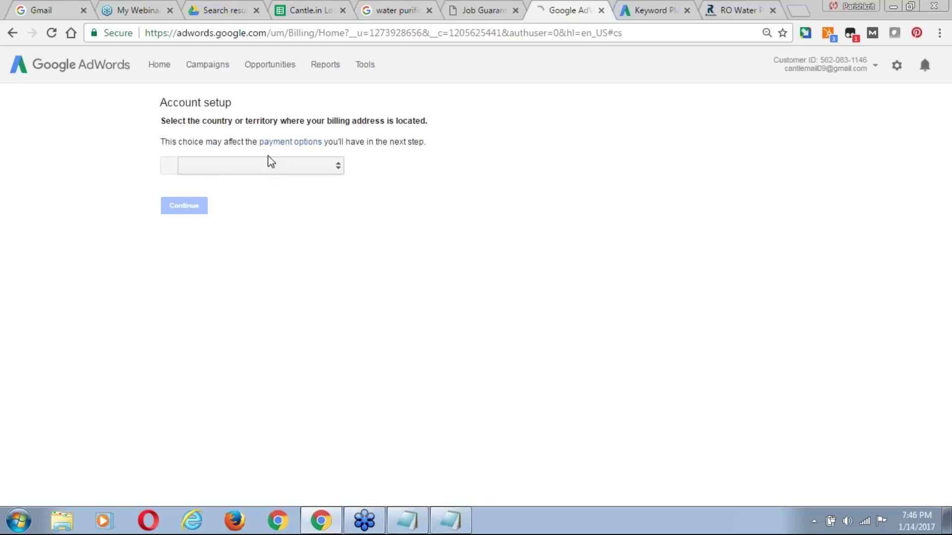
click(336, 170)
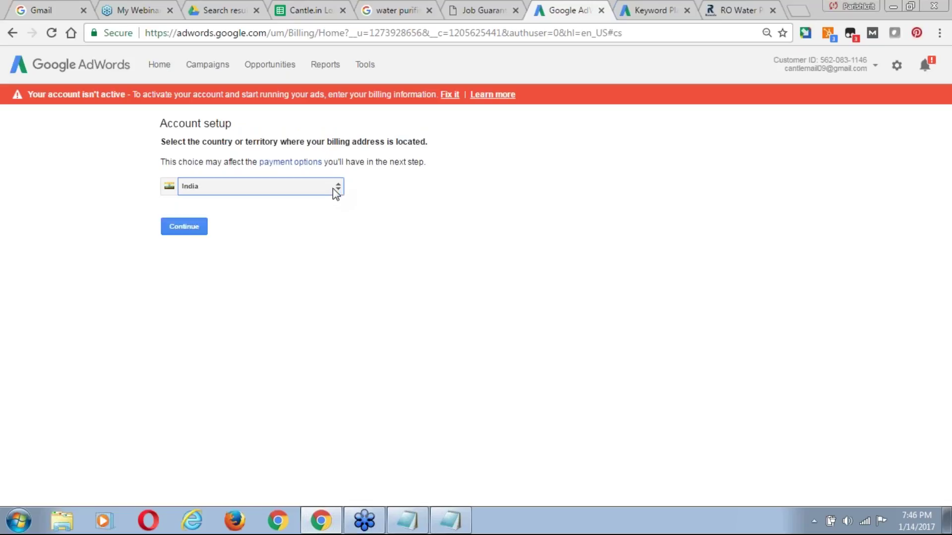
click(185, 225)
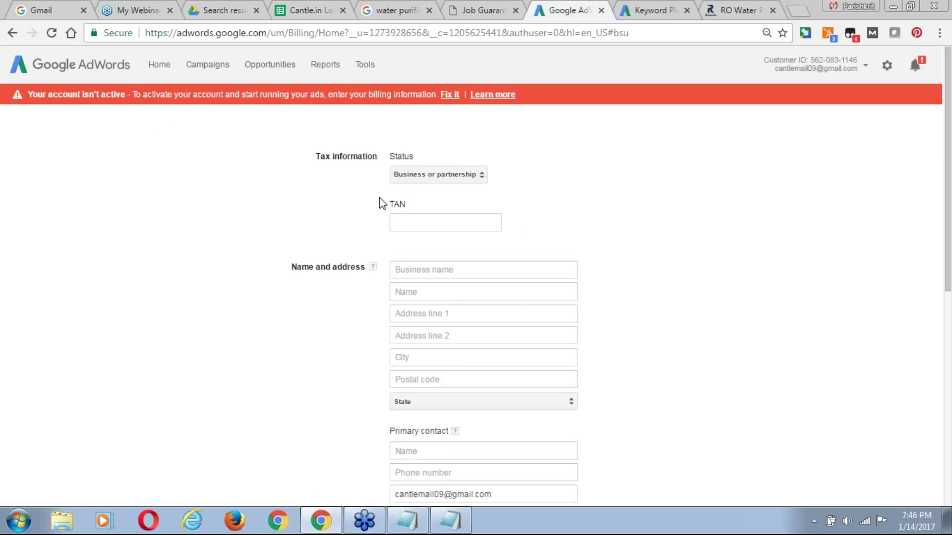
drag(358, 215, 409, 210)
scroll(289, 317, down, 2)
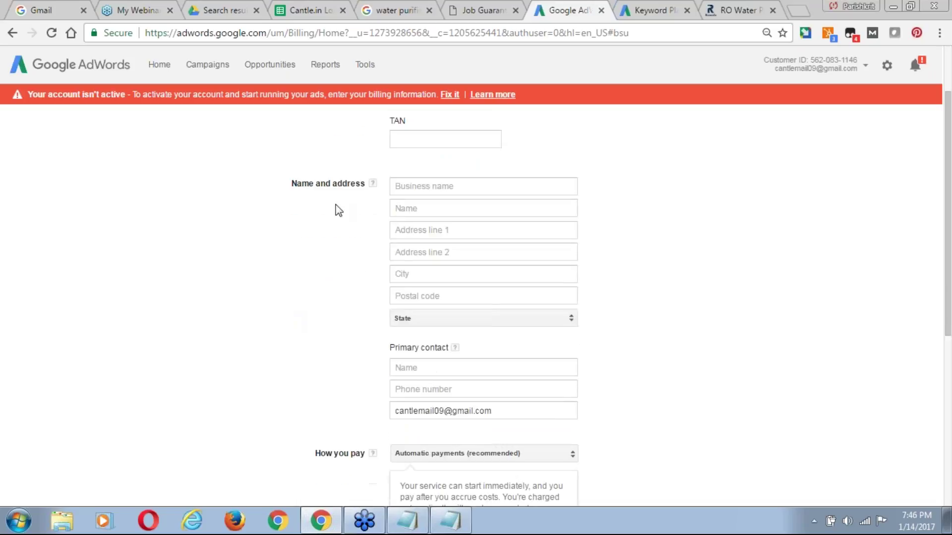
scroll(342, 195, down, 4)
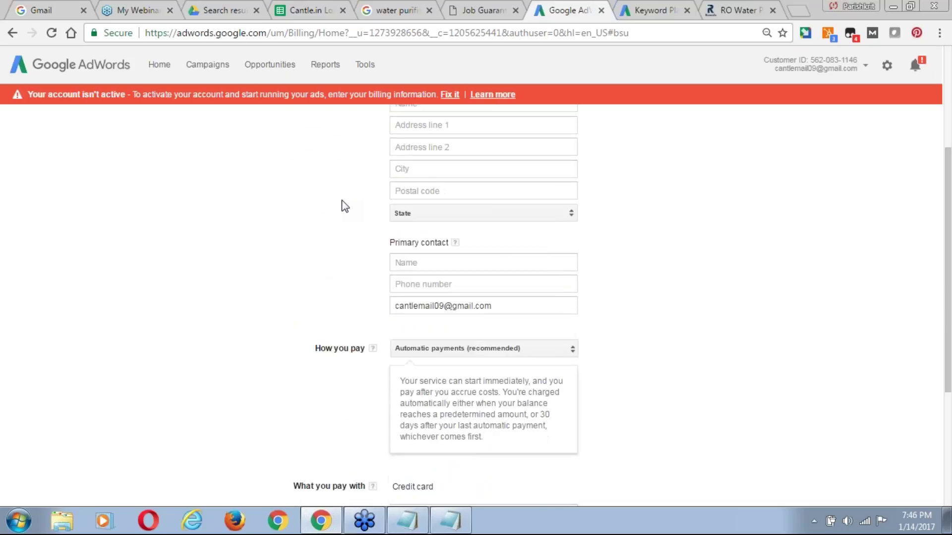
scroll(345, 206, down, 3)
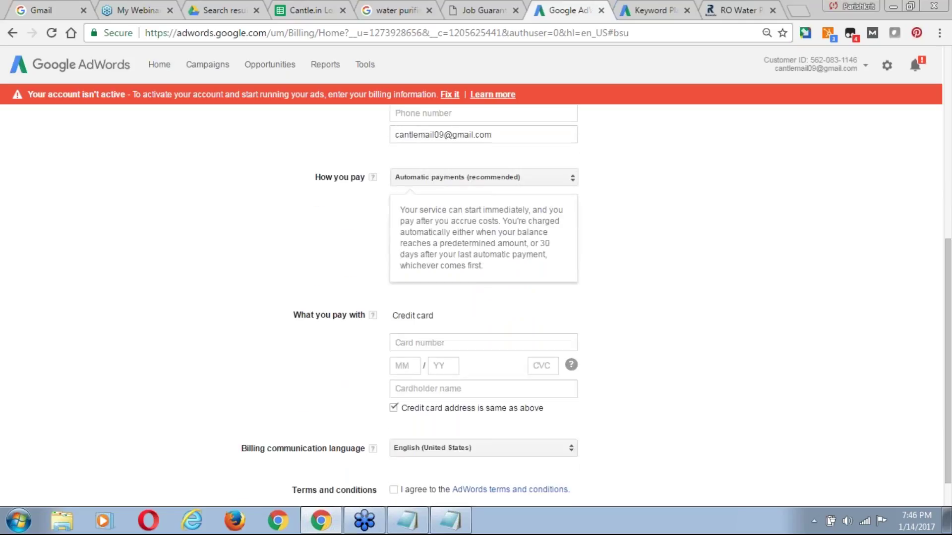
scroll(382, 223, down, 1)
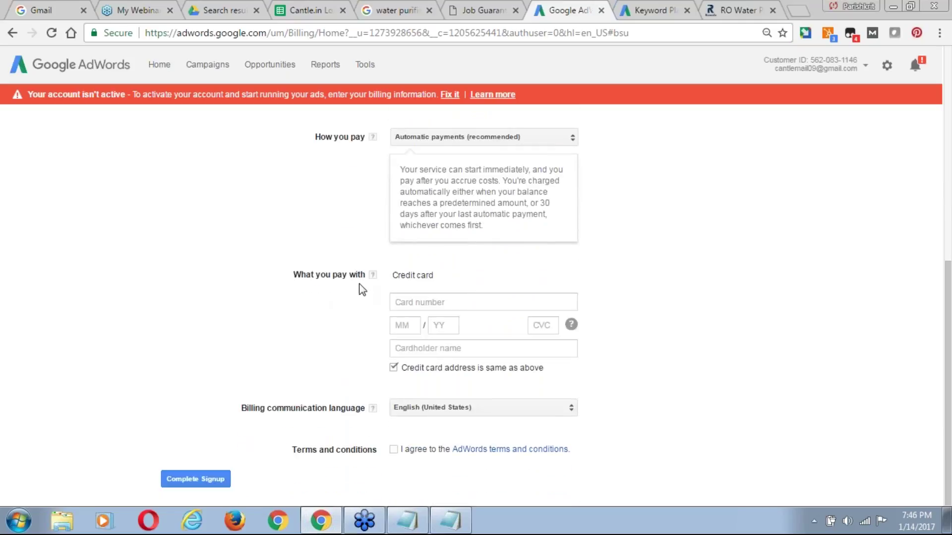
click(416, 302)
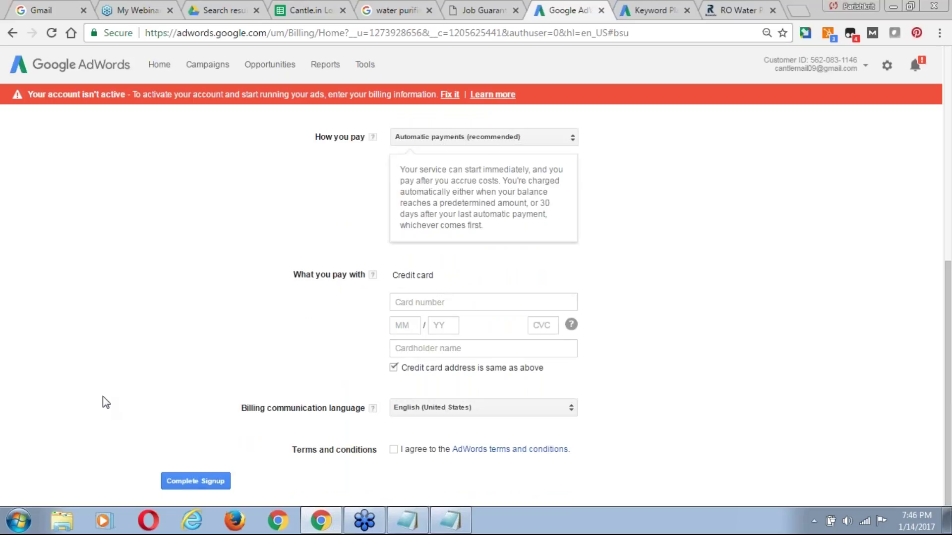
scroll(102, 399, up, 1)
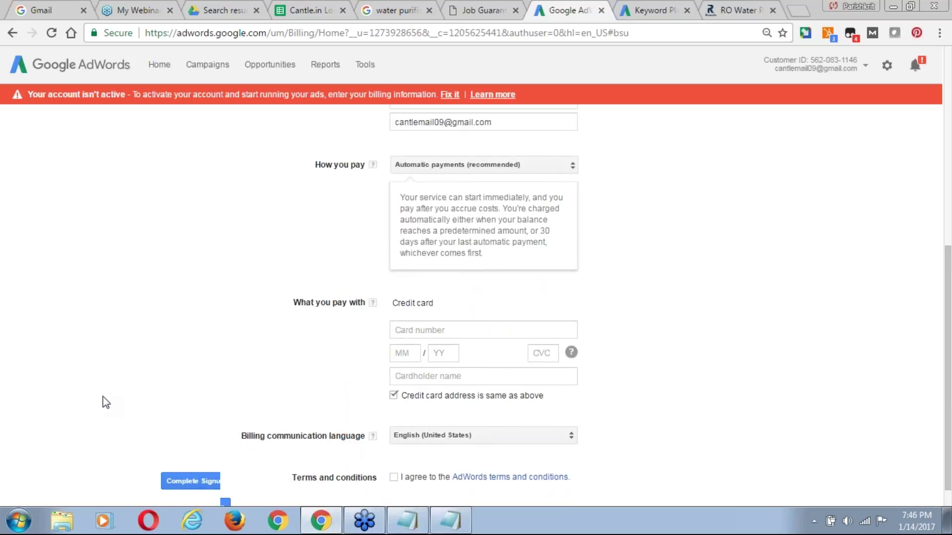
scroll(314, 338, up, 7)
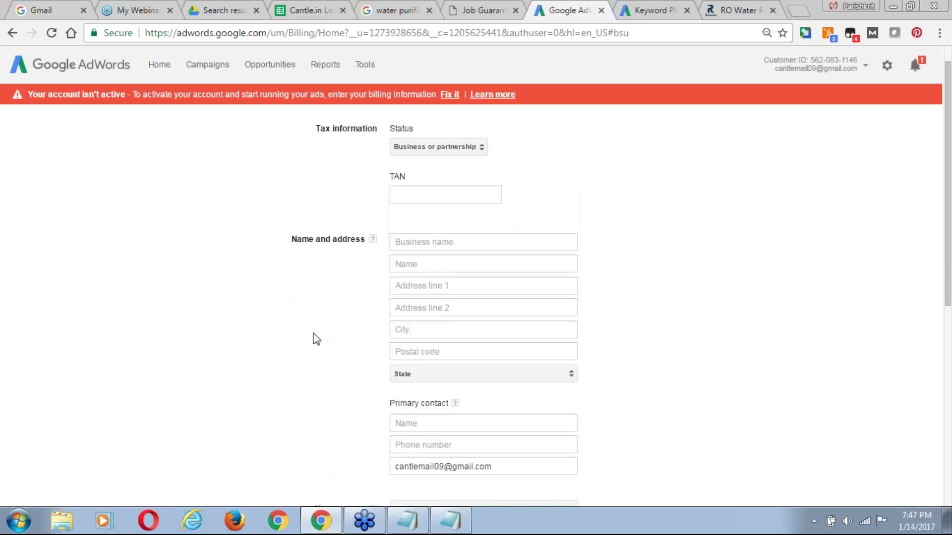
scroll(316, 338, down, 7)
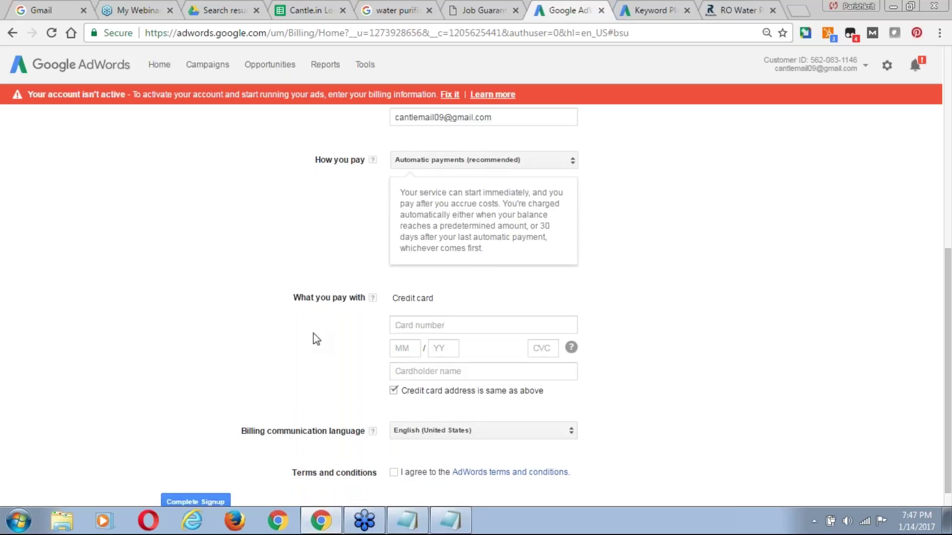
scroll(316, 339, up, 1)
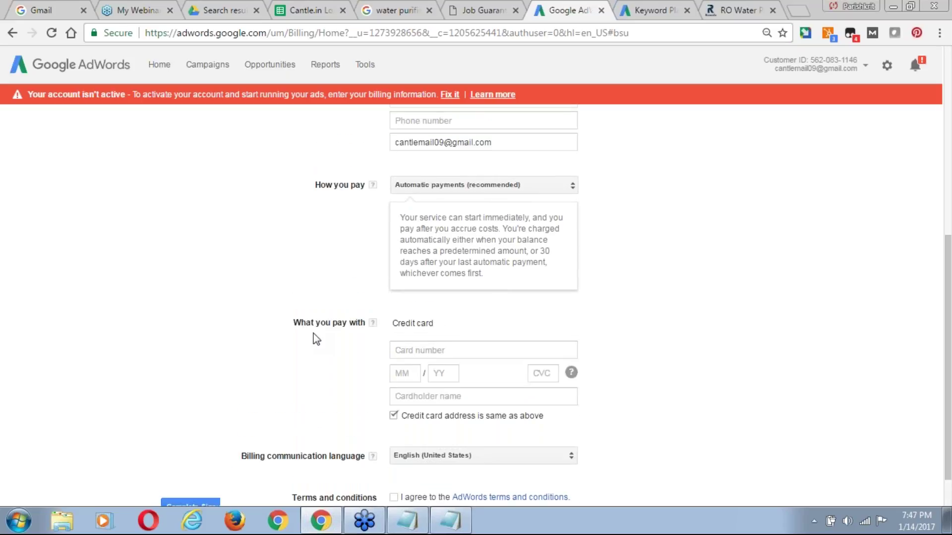
scroll(316, 340, up, 7)
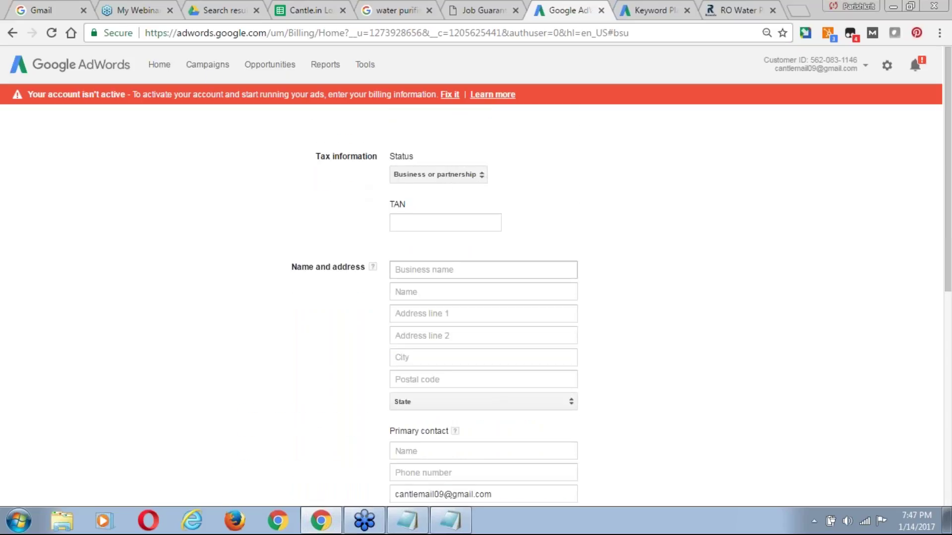
click(430, 180)
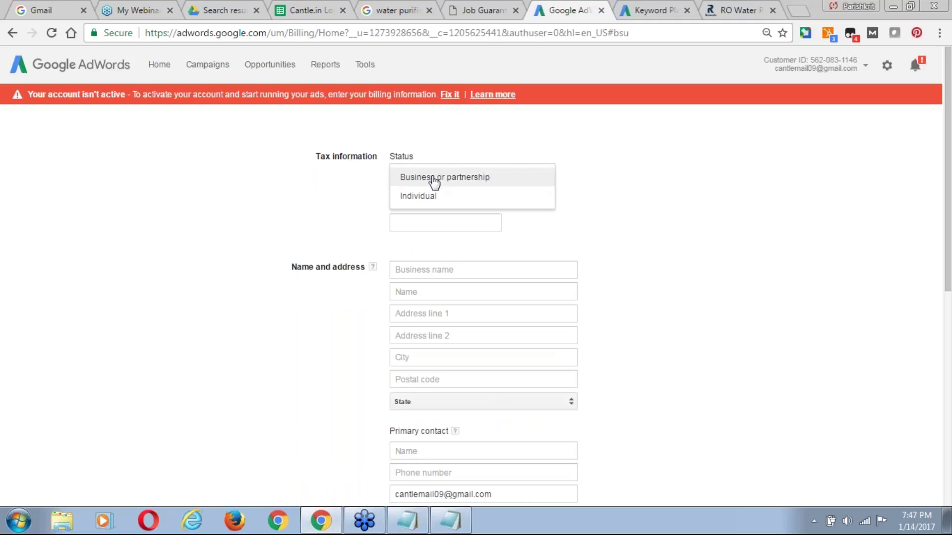
click(452, 179)
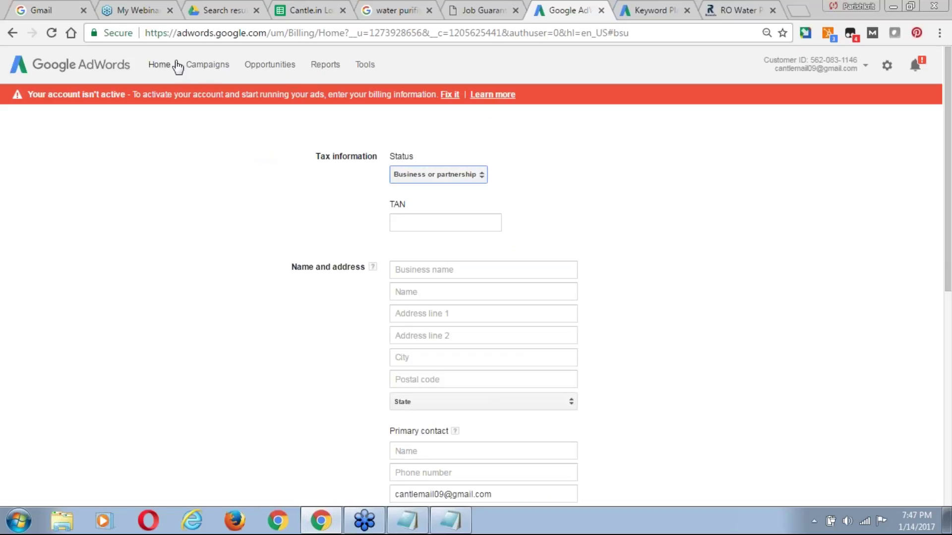
From the Ad groups view, start a new ad group in the 'RO Service in Noida' campaign.
click(208, 69)
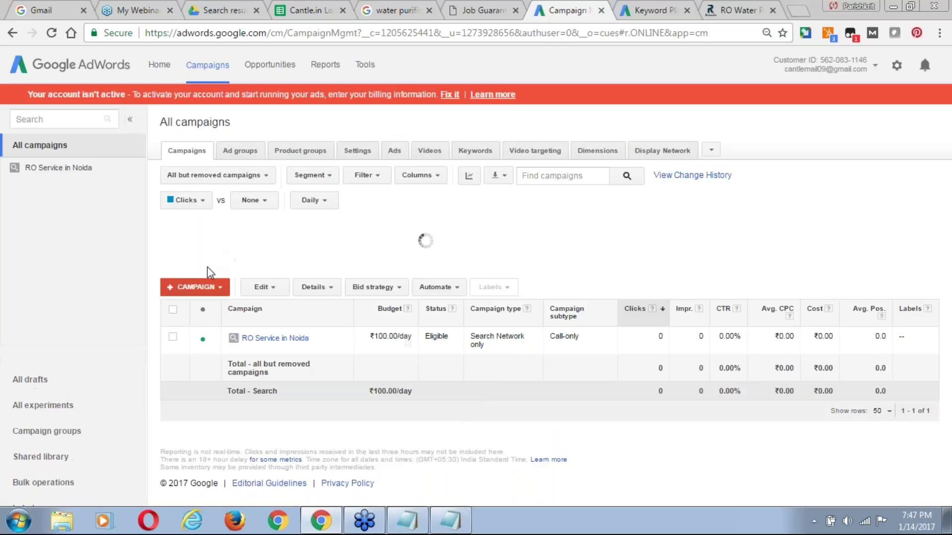
click(207, 287)
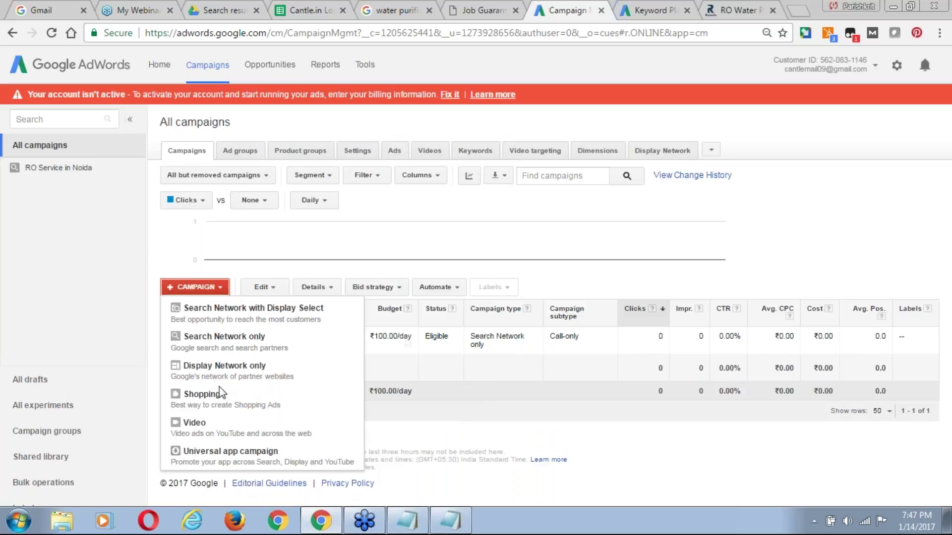
click(242, 150)
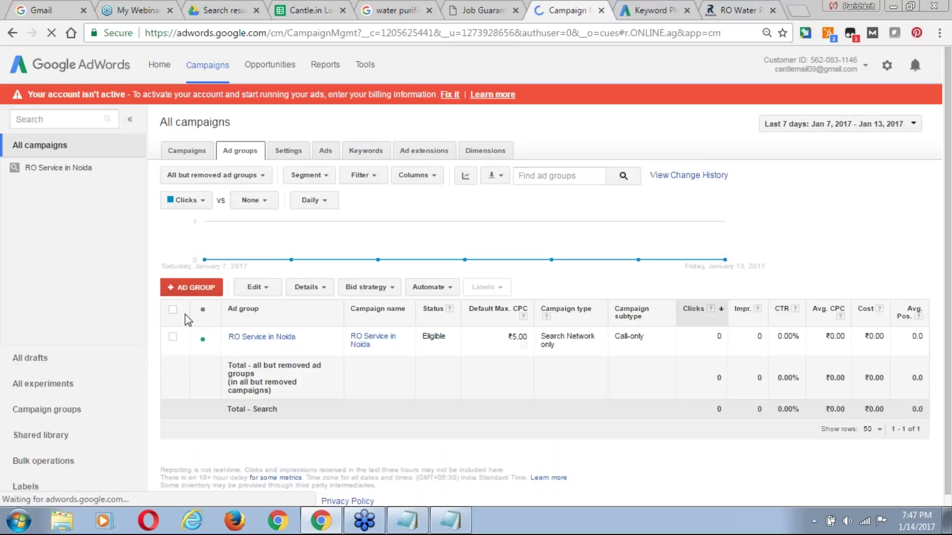
click(200, 289)
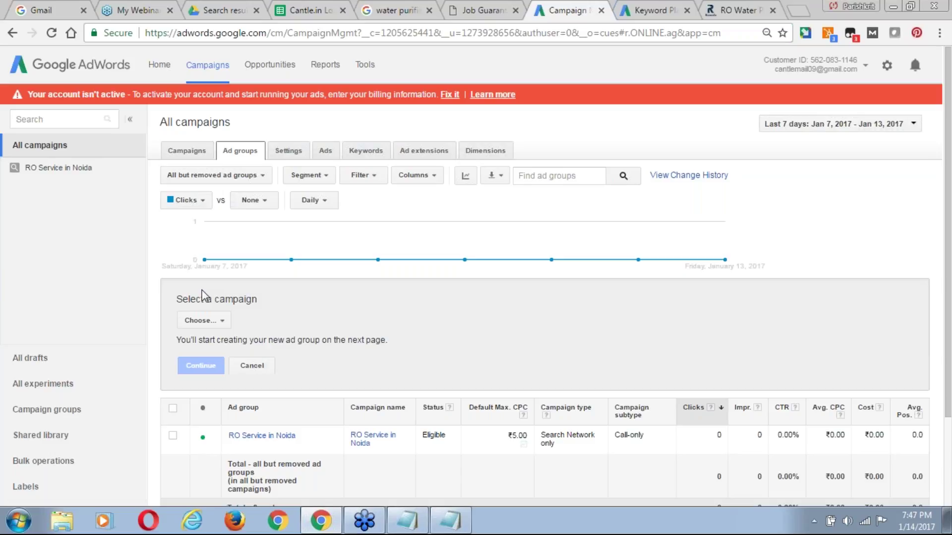
click(219, 320)
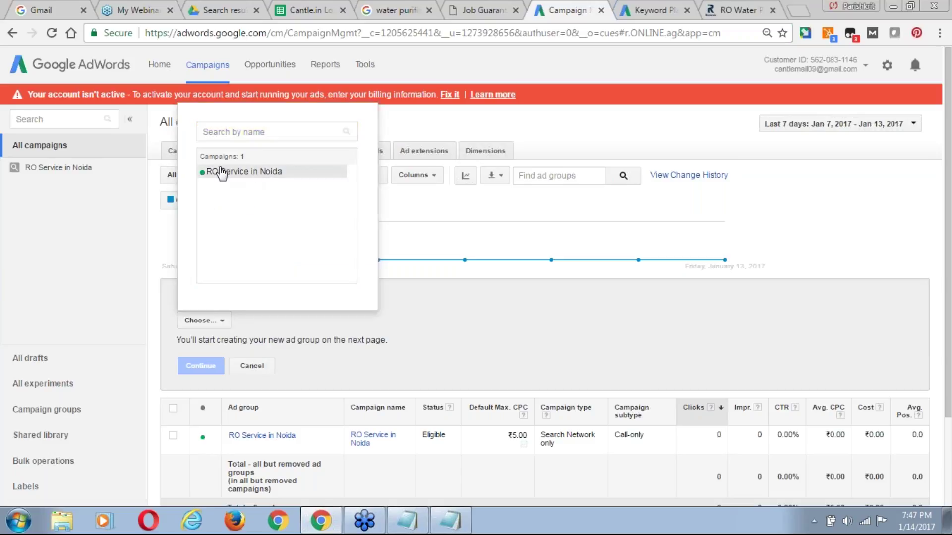
click(253, 172)
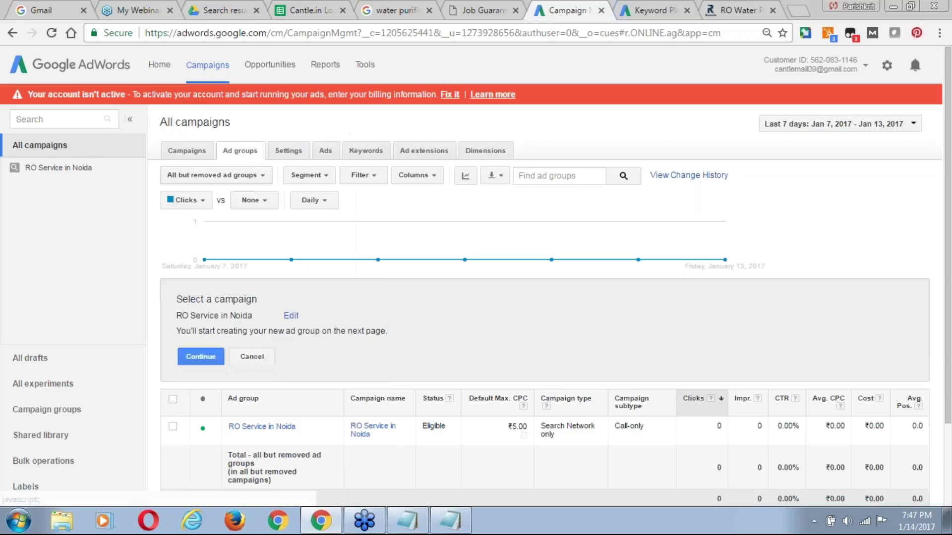
click(212, 360)
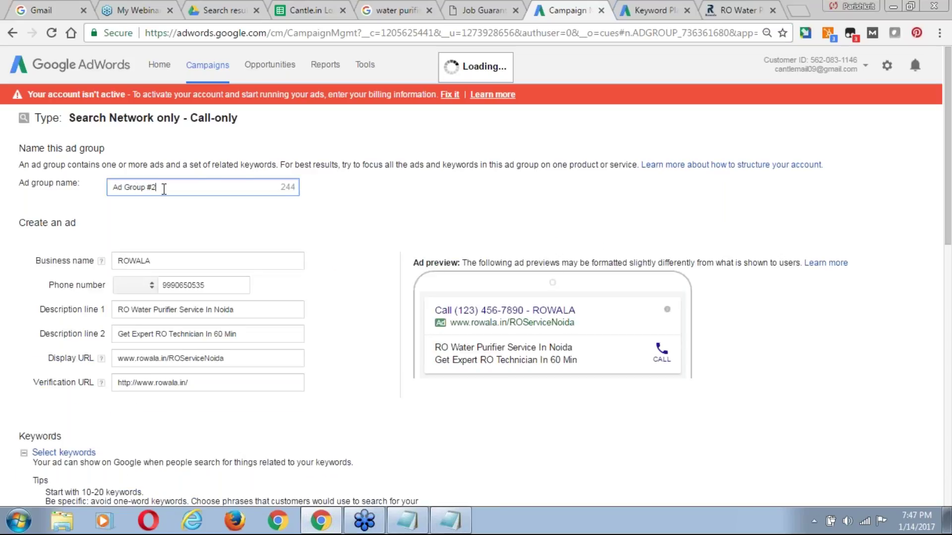
Rename the ad group from Ad Group #2 to 'RO Installation'.
key(ctrl+a)
key(BackSpace)
text(RO )
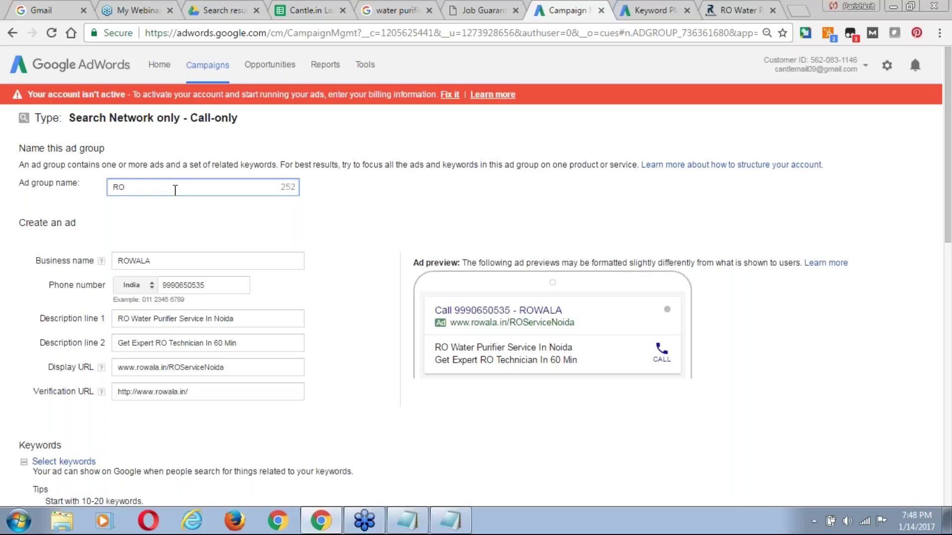
text(Installation)
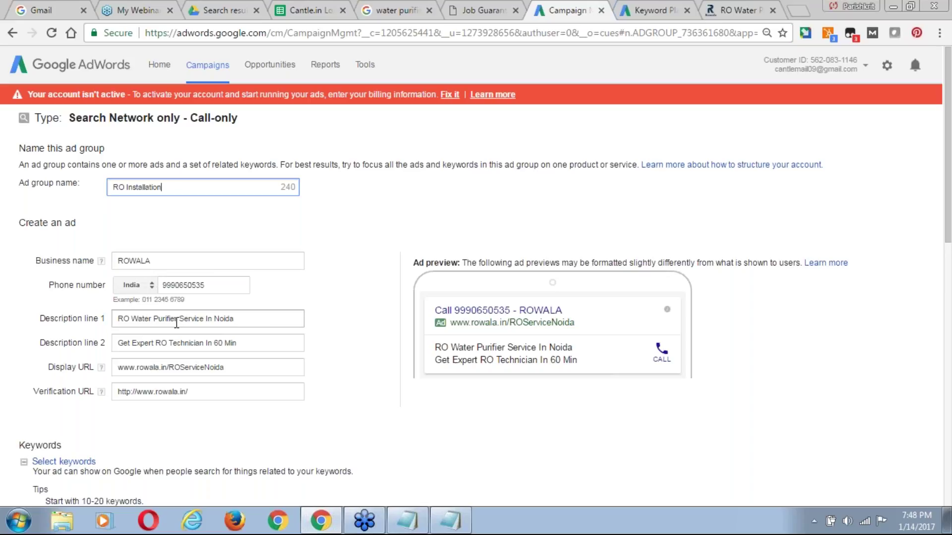
Insert 'Installation' before 'Service' in description line 1, fixing the misspelling via spellcheck.
click(180, 321)
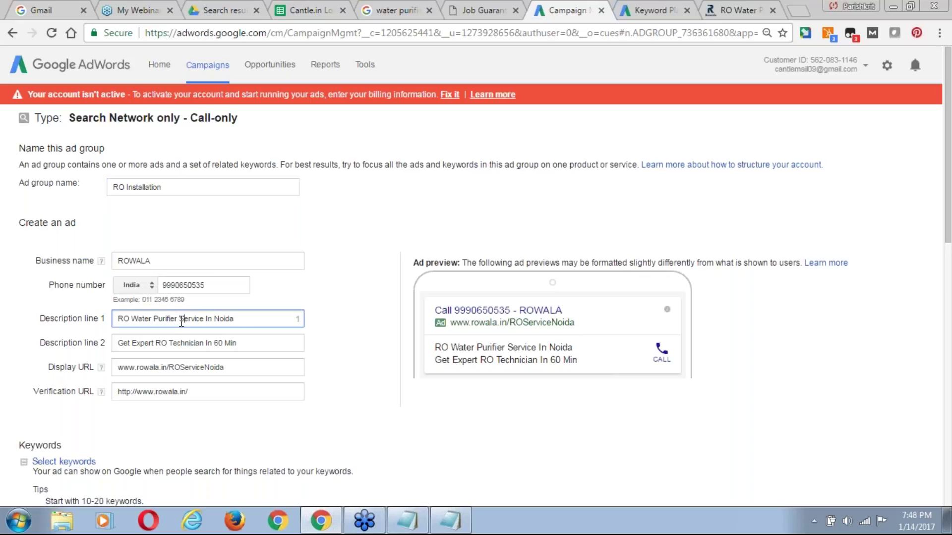
key(End)
key(ctrl+shift+Left)
key(Right)
key(ctrl+shift+Left)
key(ctrl+shift+Left)
key(ctrl+shift+Left)
key(ctrl+shift+Right)
key(BackSpace)
click(181, 319)
text(I)
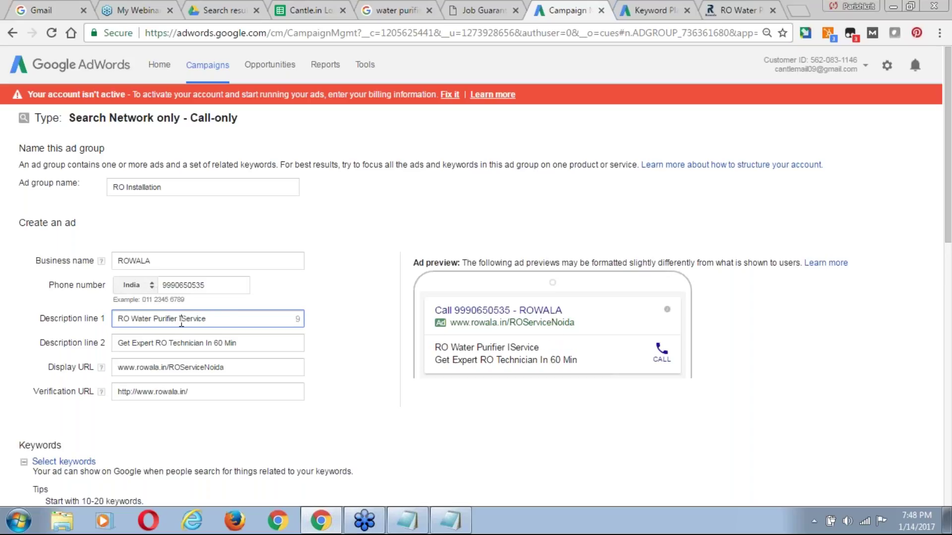
text(ntallation)
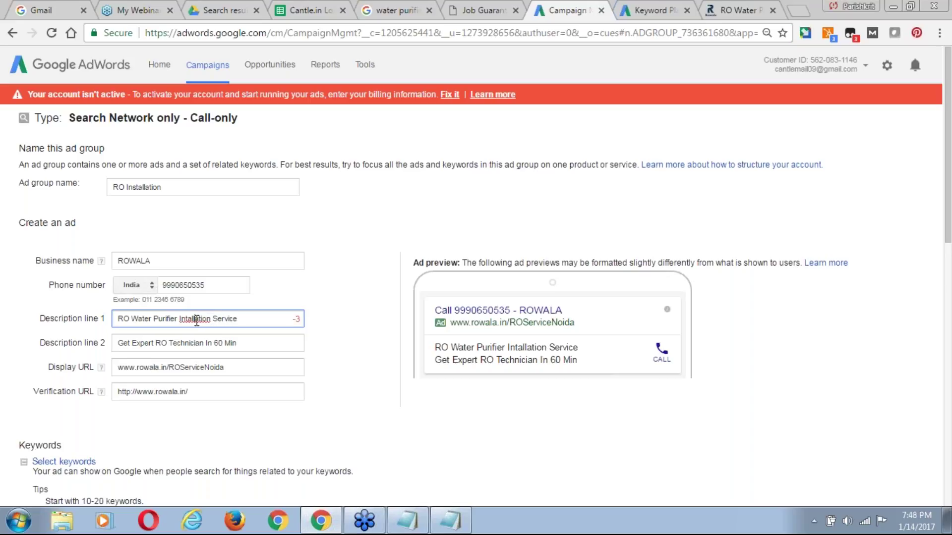
right_click(197, 320)
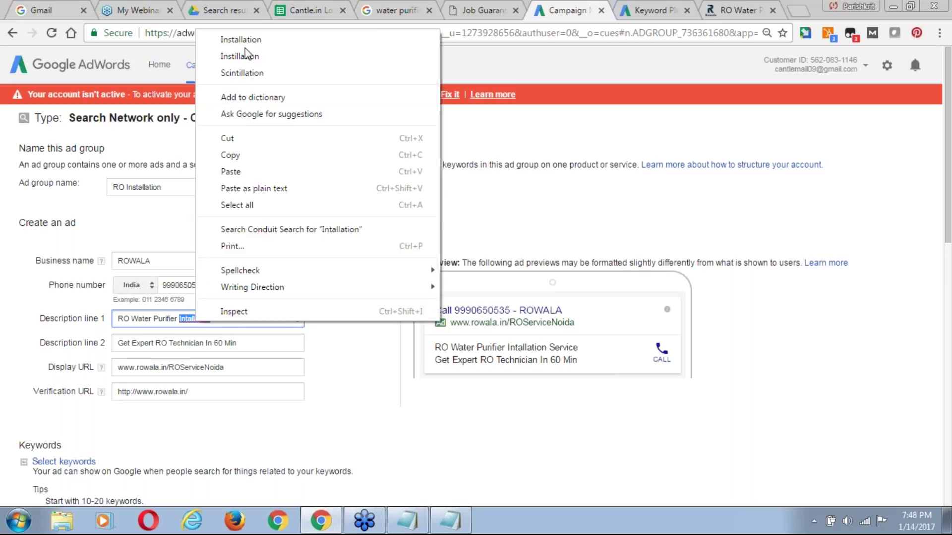
click(241, 39)
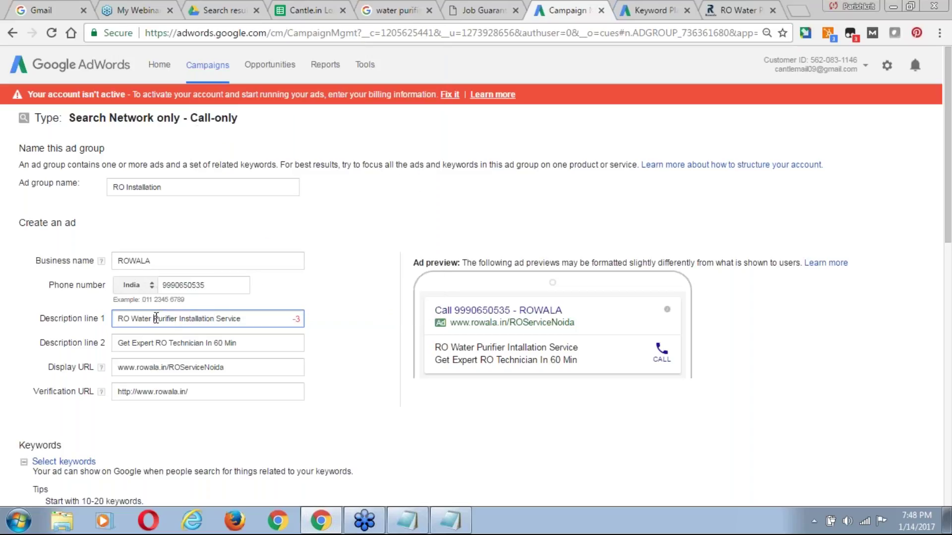
Remove 'Water Purifier' and end description line 1 with 'in Noida'.
click(253, 318)
key(ctrl+Left)
key(ctrl+Left)
key(ctrl+Left)
key(ctrl+shift+Left)
key(Right)
key(ctrl+shift+Right)
key(Right)
key(ctrl+shift+Left)
key(ctrl+shift+Left)
key(BackSpace)
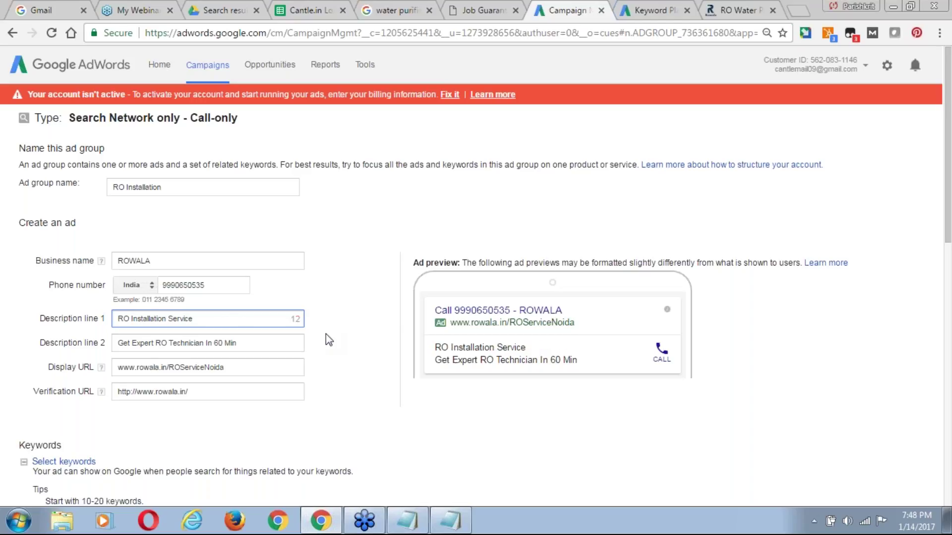
key(End)
text(in Noida)
Replace the display URL path ROServiceNoida with RO-Installation-Service.
click(230, 373)
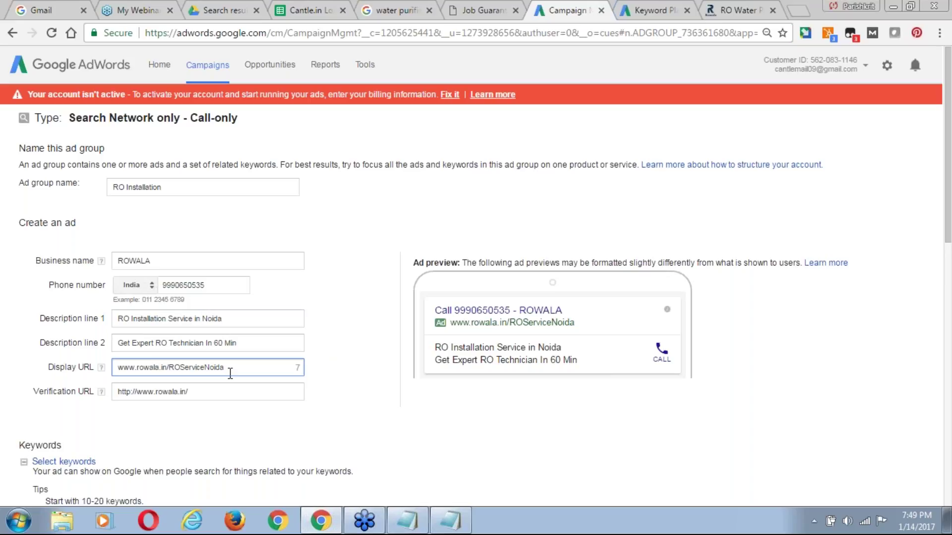
double_click(230, 373)
click(230, 373)
key(shift+Left)
key(shift+Left)
key(shift+Left)
key(shift+Left)
key(shift+Left)
key(shift+Left)
key(shift+Left)
key(shift+Left)
key(shift+Left)
key(shift+Left)
key(shift+Left)
key(shift+Left)
text(-)
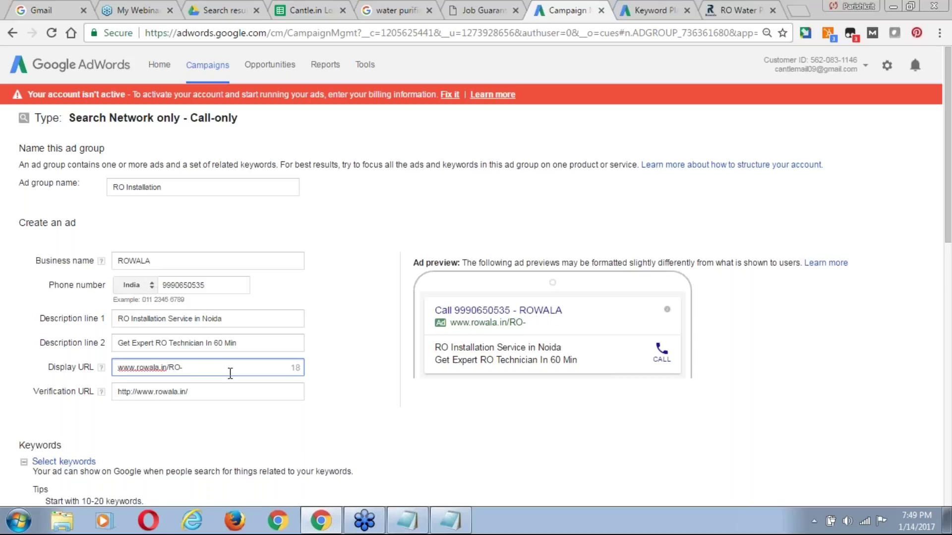
drag(132, 319, 195, 367)
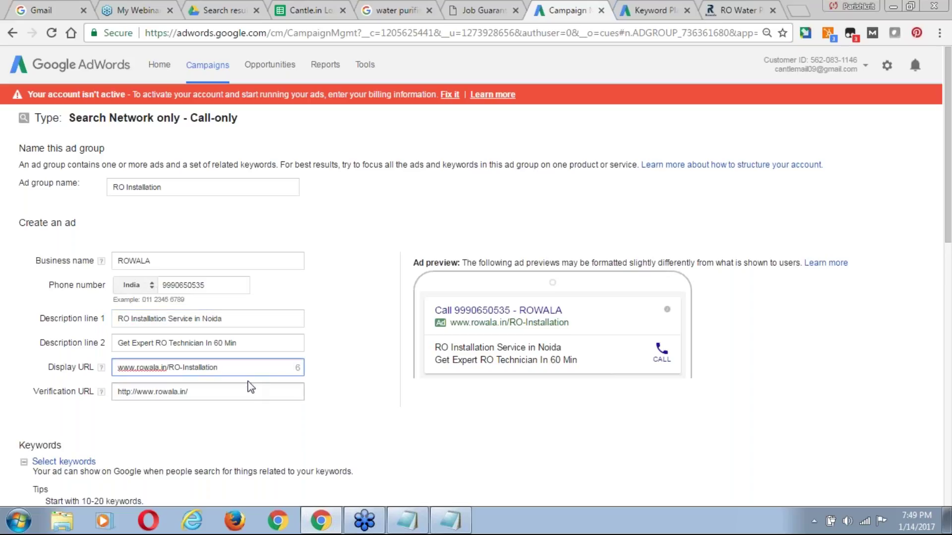
text(-)
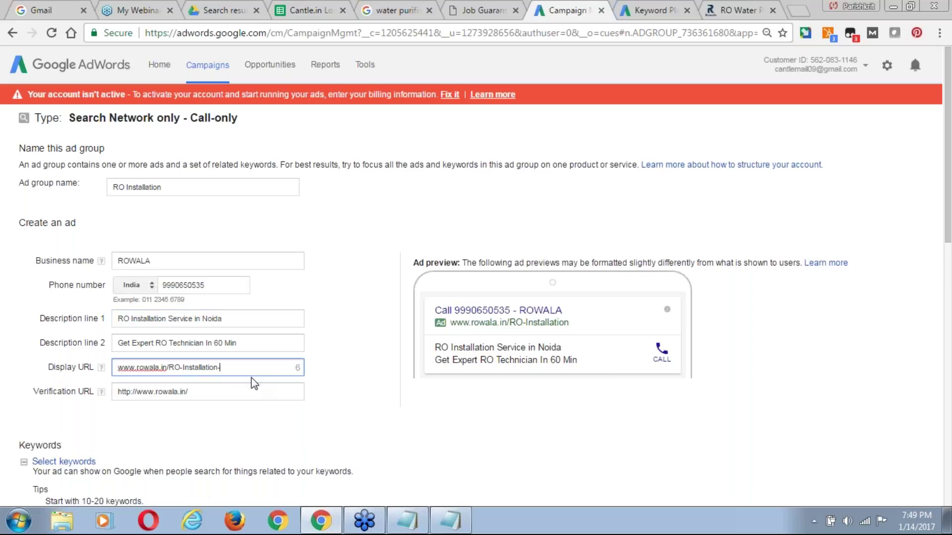
text(Servic)
text(e)
key(BackSpace)
key(BackSpace)
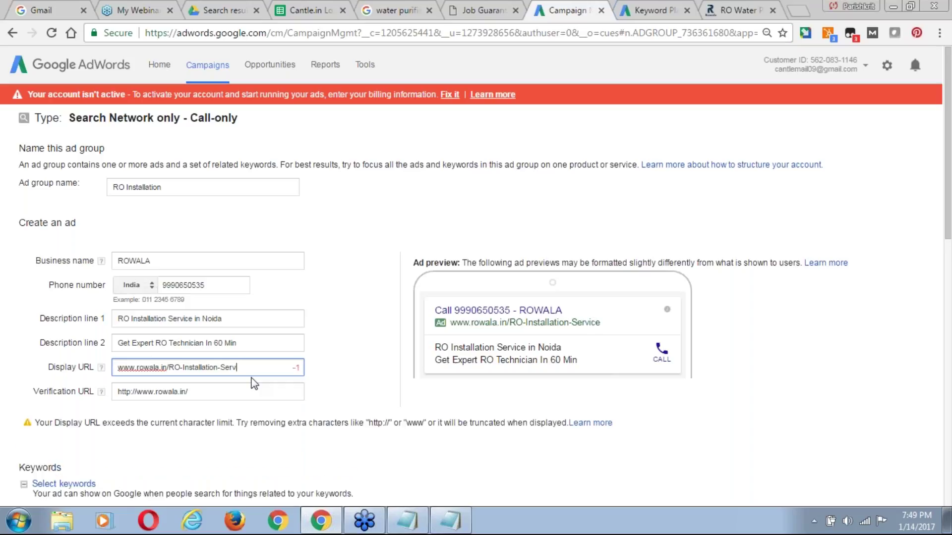
text(i)
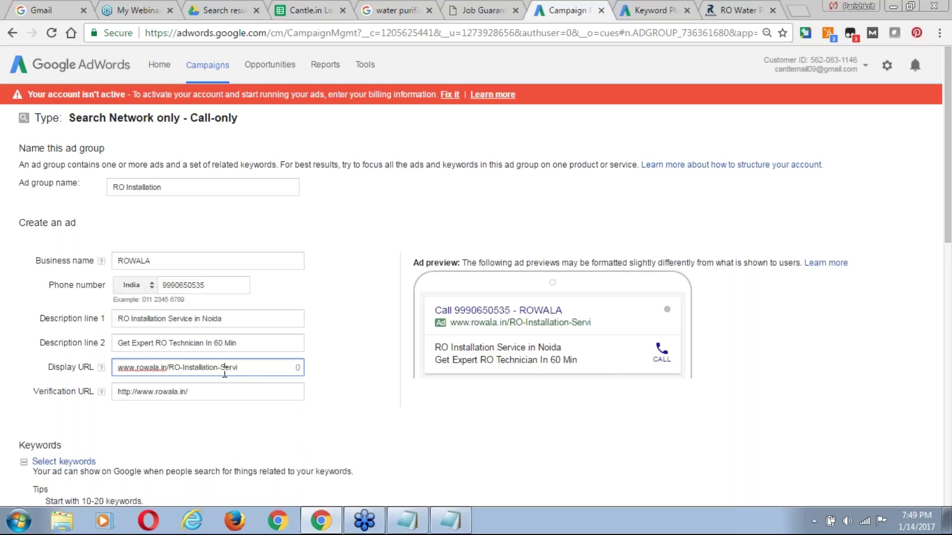
click(224, 371)
key(BackSpace)
key(Left)
key(Left)
key(Left)
key(BackSpace)
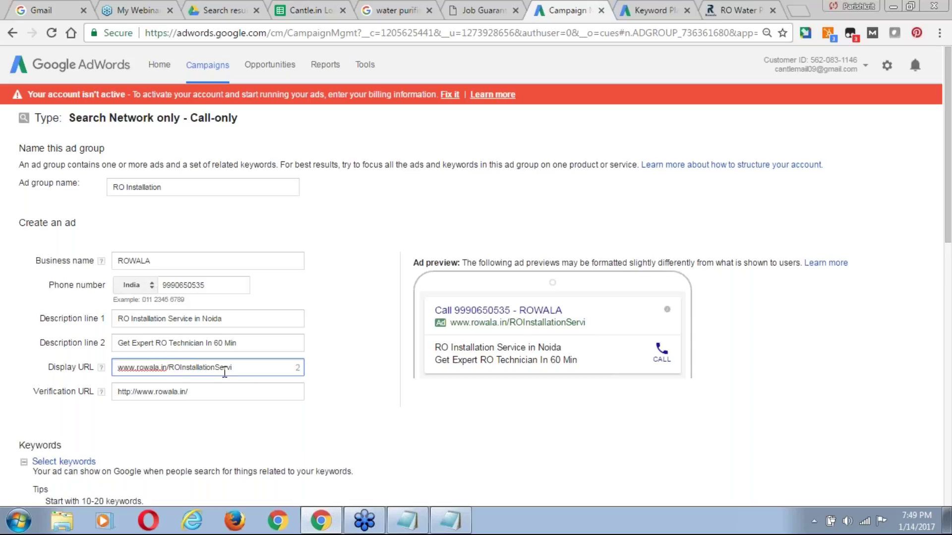
text(ce)
drag(949, 121, 948, 188)
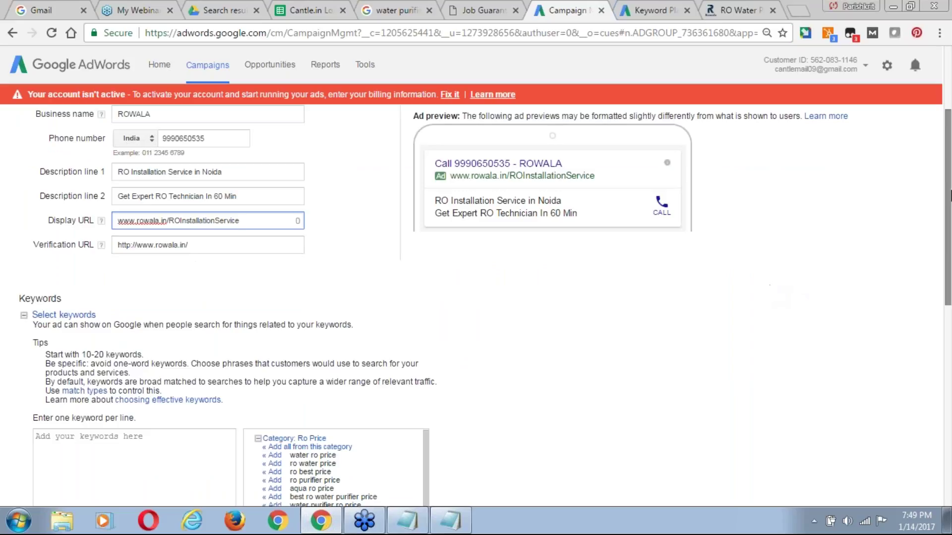
drag(949, 196, 948, 275)
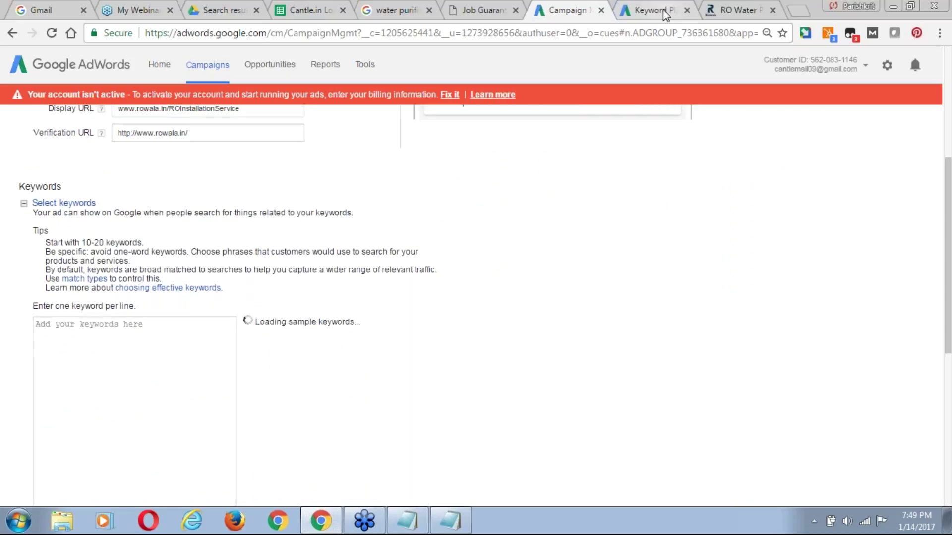
Search Keyword Planner for 'RO Installation' and list individual keyword ideas.
click(640, 9)
click(378, 157)
key(ctrl+a)
text(R)
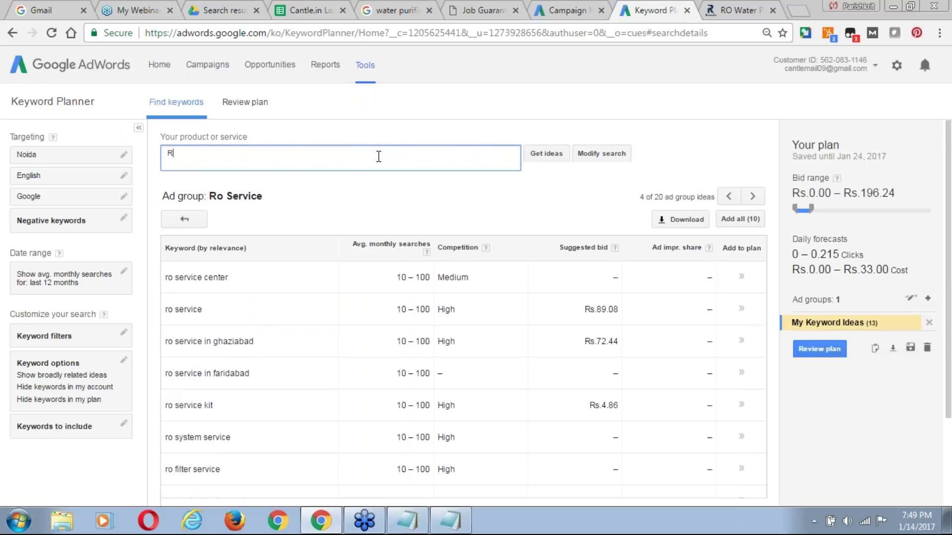
text(O Installation)
click(552, 156)
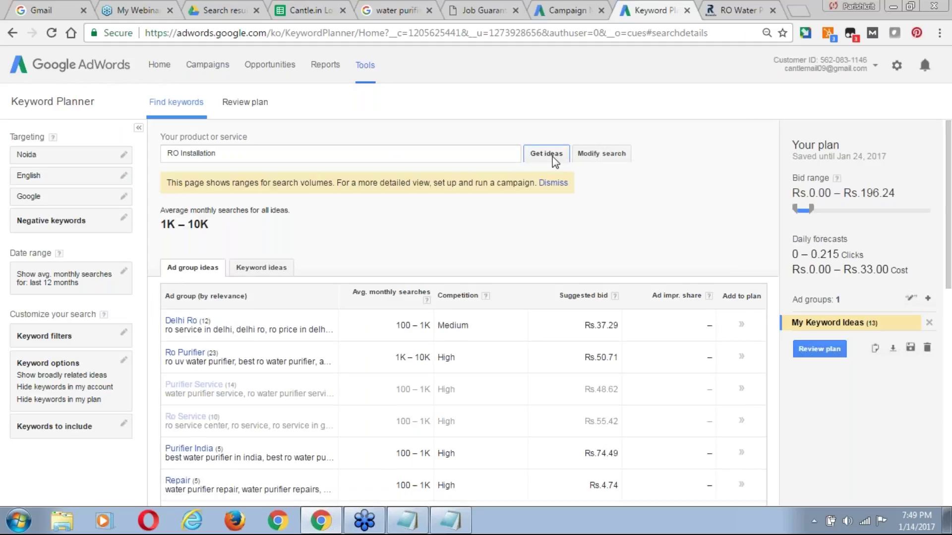
click(268, 279)
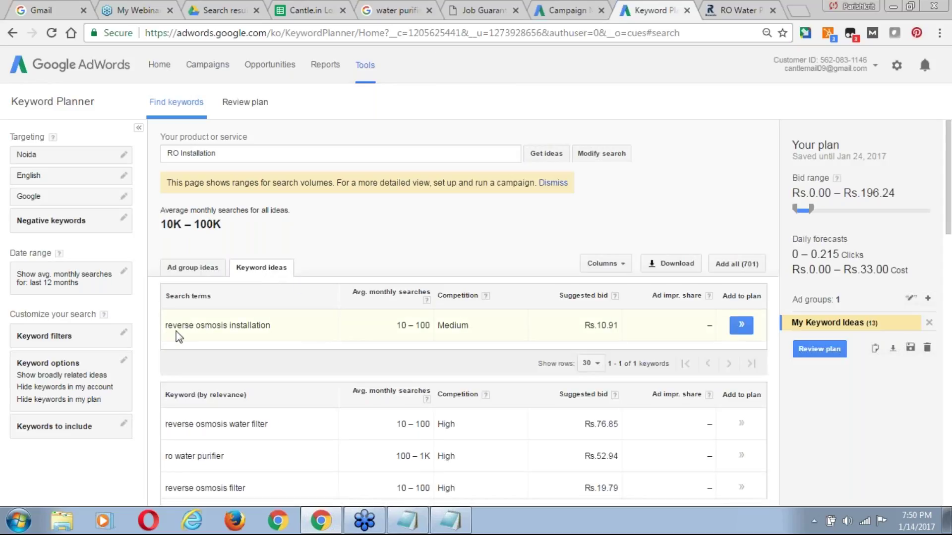
Copy 'reverse osmosis installation' into the ad group's keyword box.
drag(167, 325, 272, 326)
key(ctrl+c)
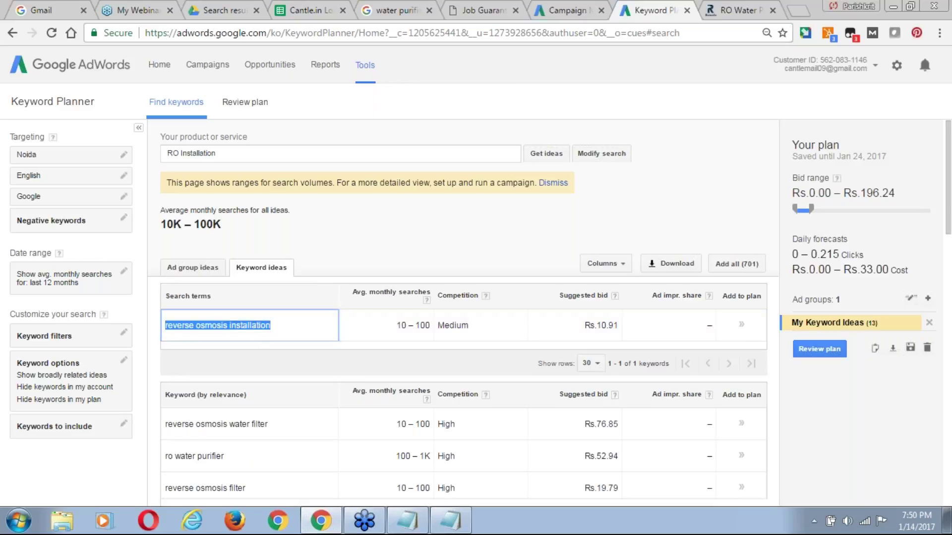
click(566, 11)
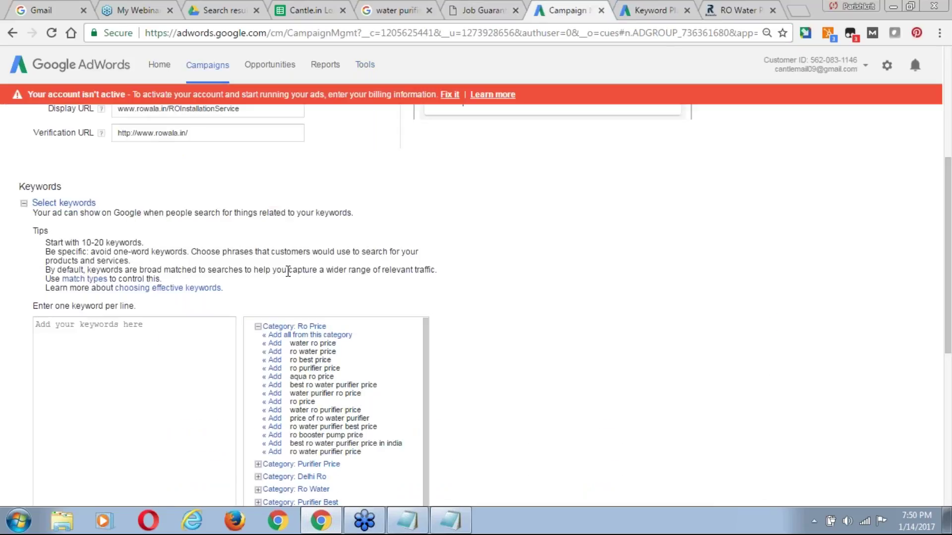
click(169, 325)
key(ctrl+v)
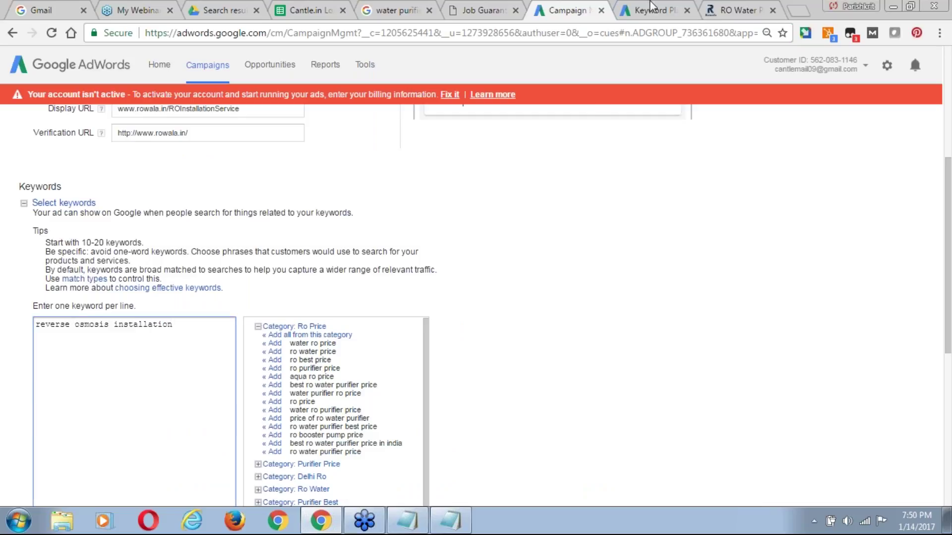
Add 'RO Installation' and 'RO Water Purifier Installation' as two more keywords.
click(649, 7)
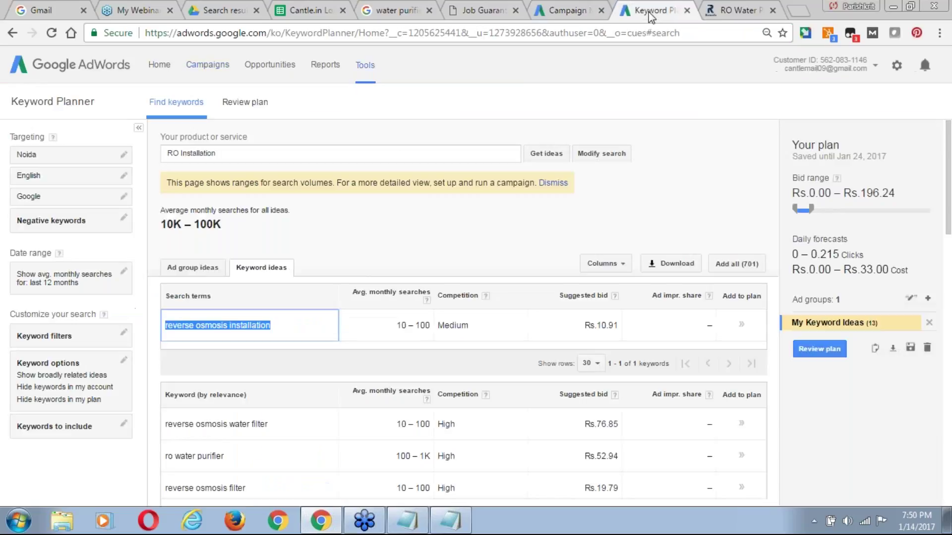
click(297, 158)
key(ctrl+a)
key(ctrl+c)
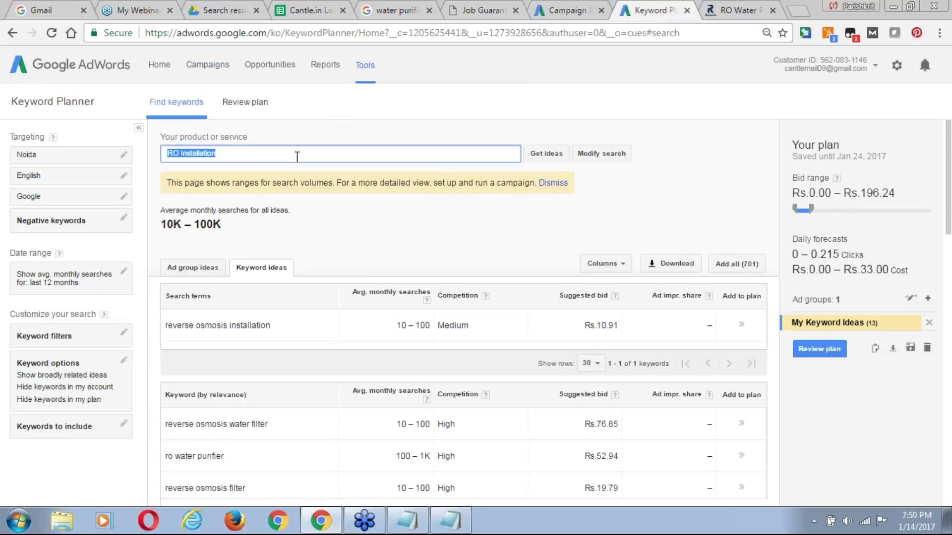
key(ctrl+shift+Tab)
key(ctrl+v)
key(Return)
key(ctrl+v)
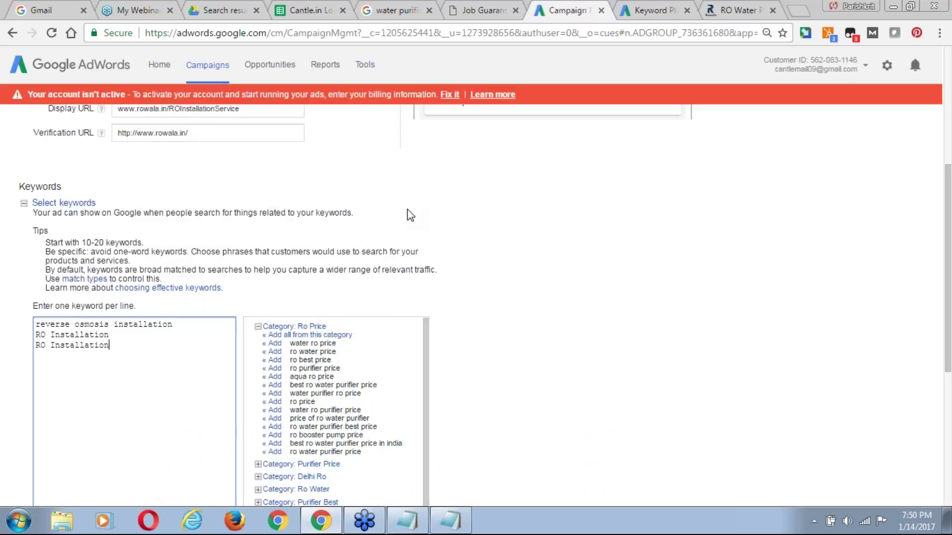
text(Water Purifier)
key(Right)
key(Right)
key(Right)
key(Right)
key(Right)
key(Right)
text(l)
Copy all three keywords into the Keyword Planner product field.
key(ctrl+shift+End)
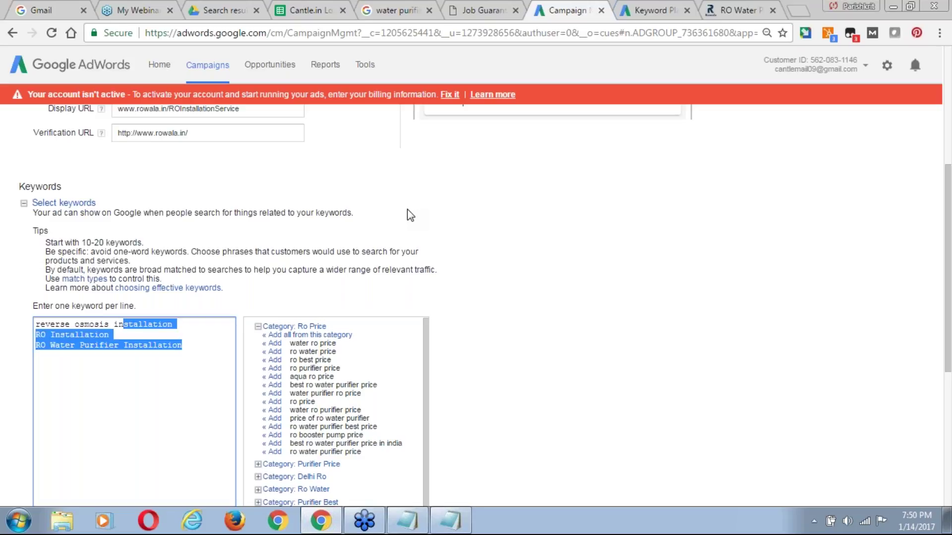
key(ctrl+a)
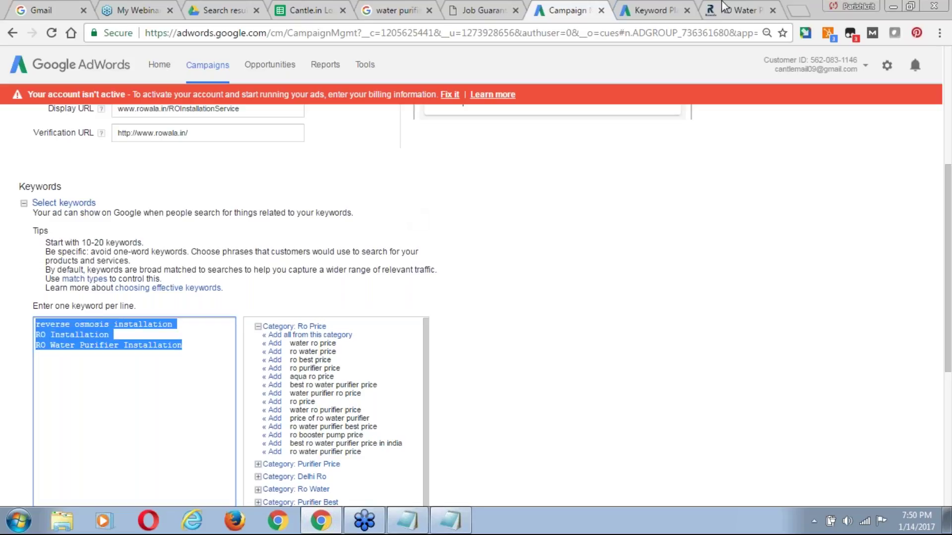
click(646, 11)
text(RO Water Purifier Installation)
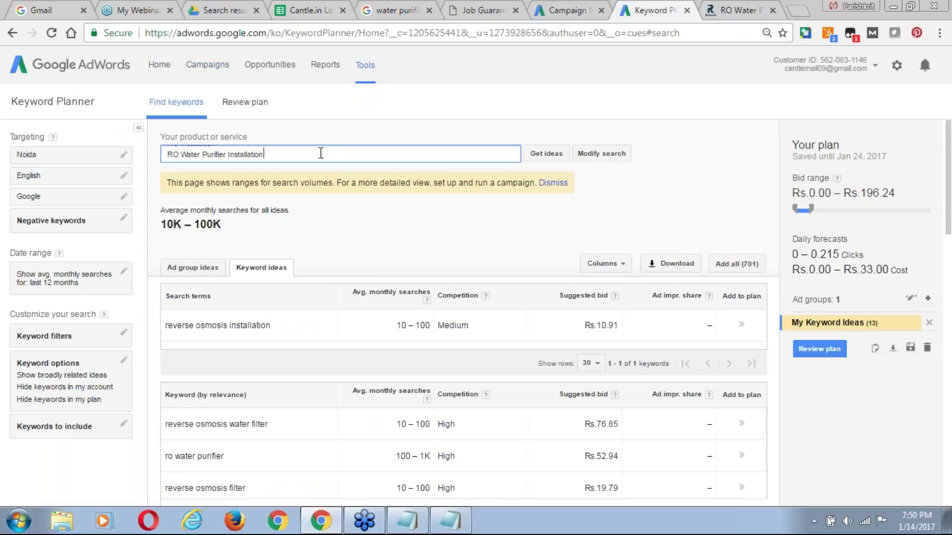
Get keyword ideas for the three installation terms and review the results.
click(548, 154)
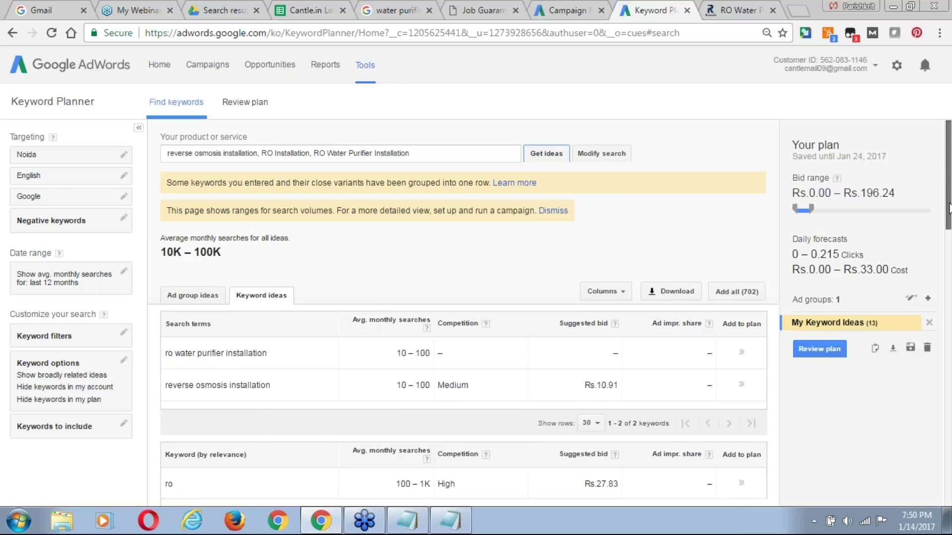
scroll(949, 218, down, 1)
scroll(949, 218, down, 4)
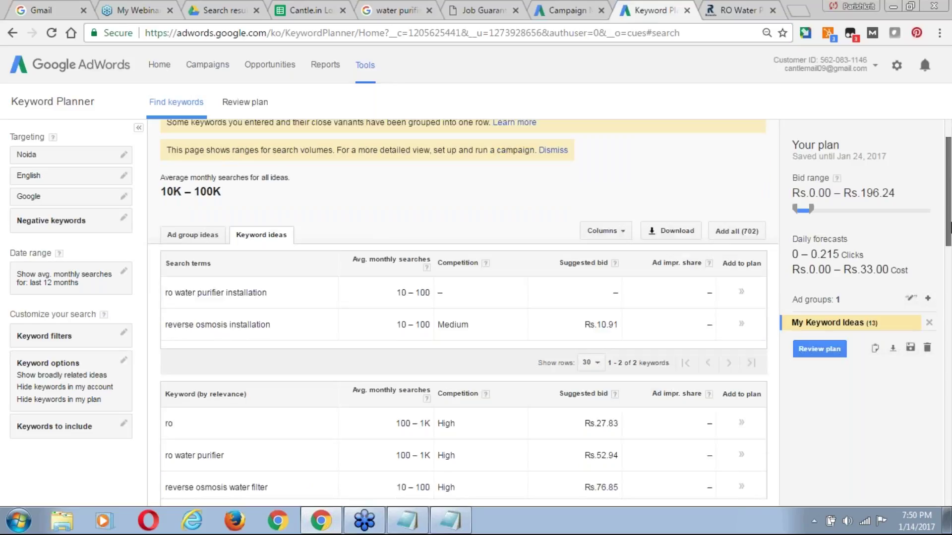
scroll(950, 268, down, 1)
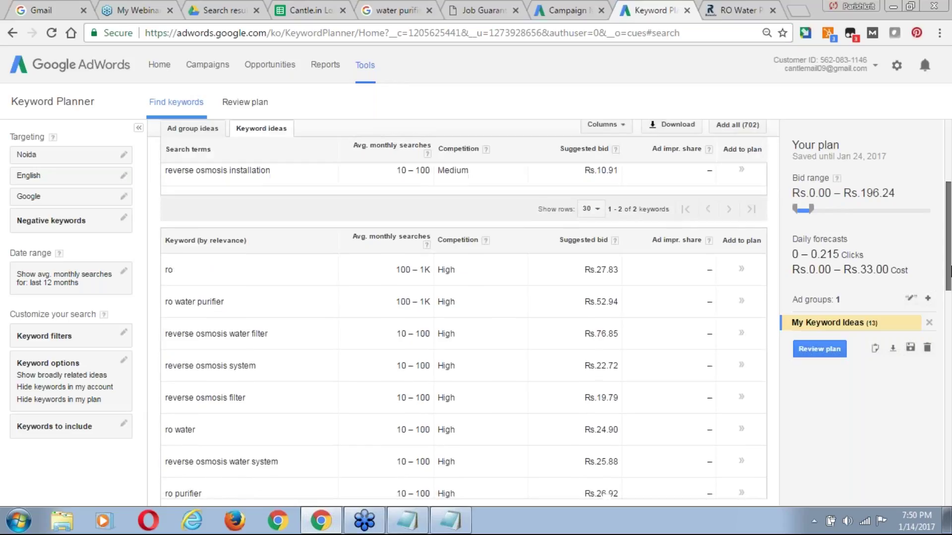
drag(950, 270, 950, 207)
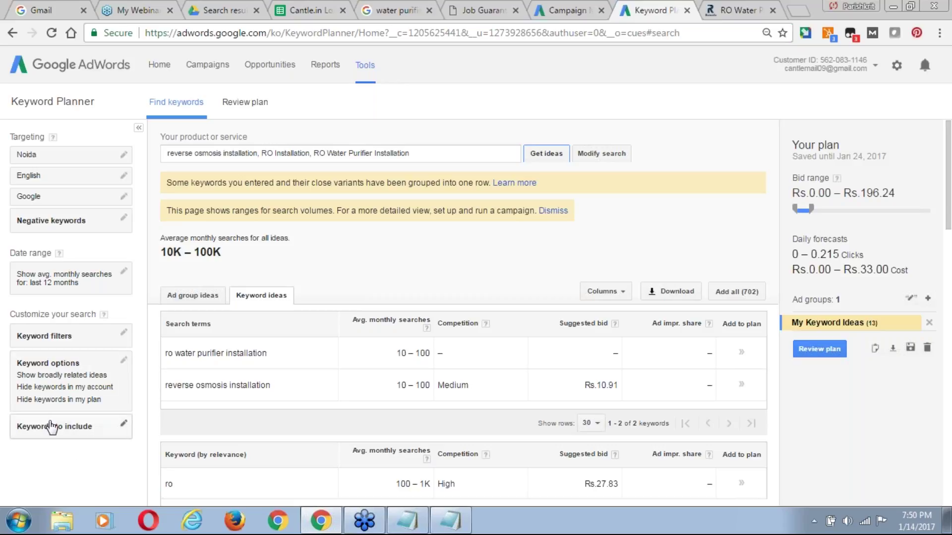
Filter the ideas to only keywords including 'installation'.
click(121, 425)
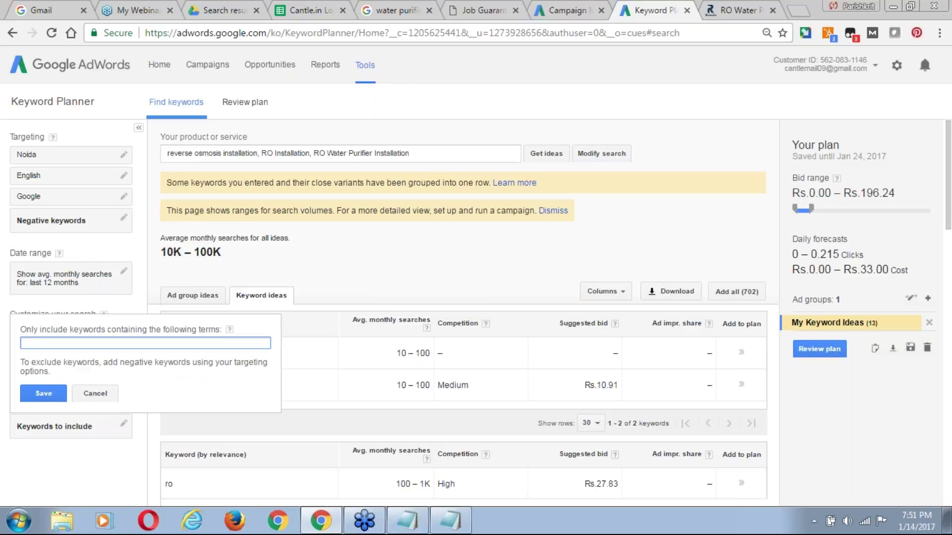
click(224, 154)
drag(224, 154, 258, 157)
key(ctrl+c)
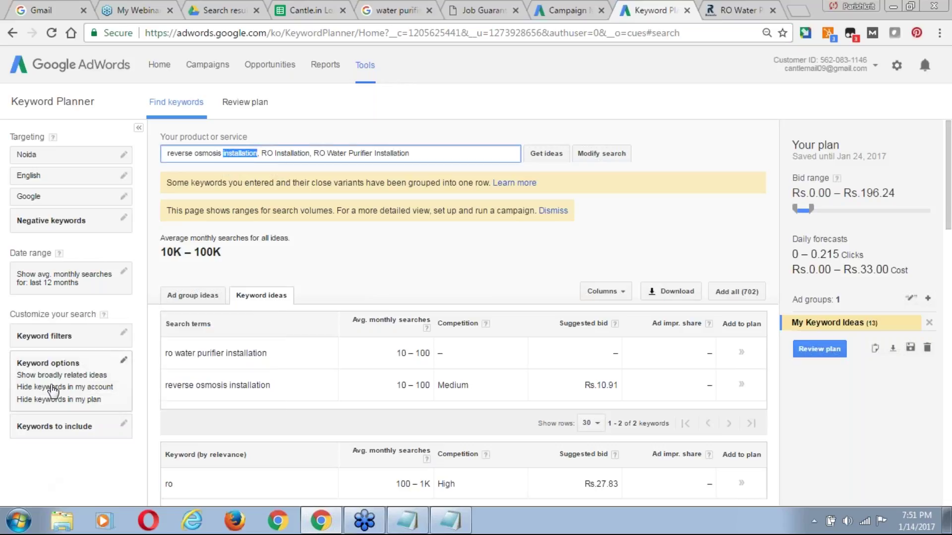
click(67, 425)
key(ctrl+v)
click(39, 395)
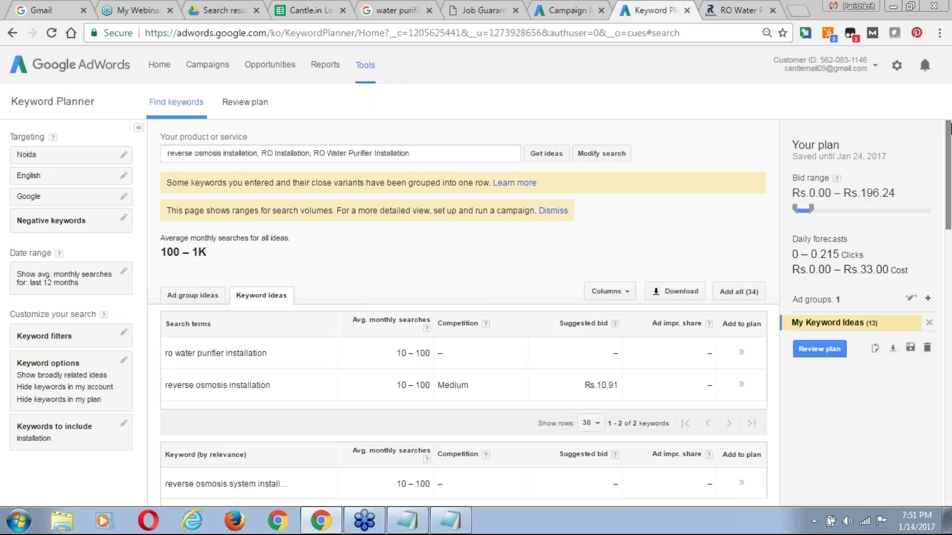
Add water purifier installation, reverse osmosis system and other RO installation ideas to the plan.
scroll(948, 158, down, 1)
scroll(948, 169, down, 2)
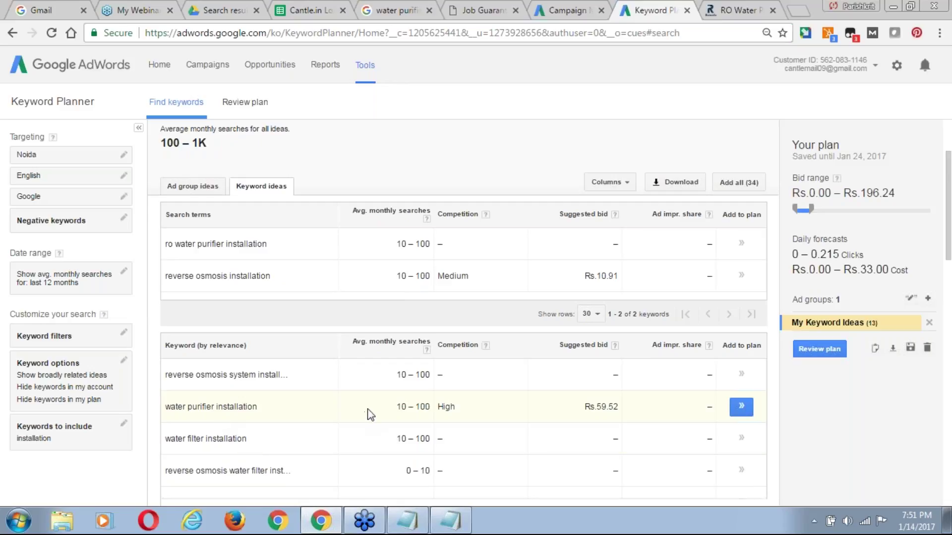
click(741, 407)
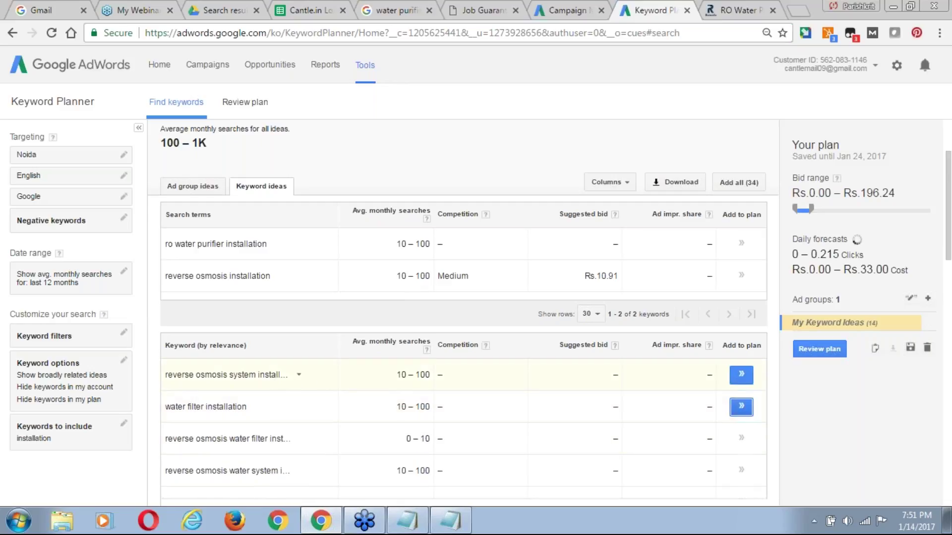
click(742, 376)
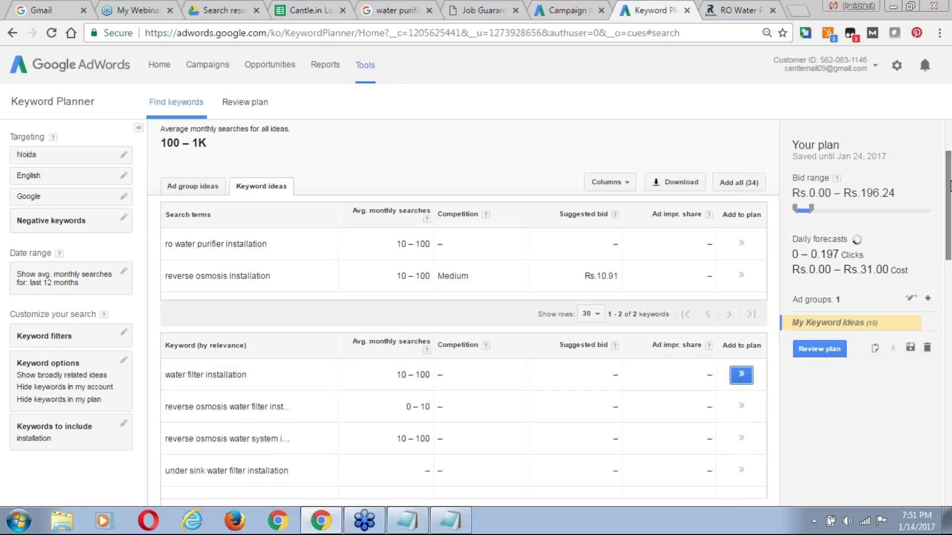
scroll(949, 203, down, 1)
scroll(949, 203, down, 1)
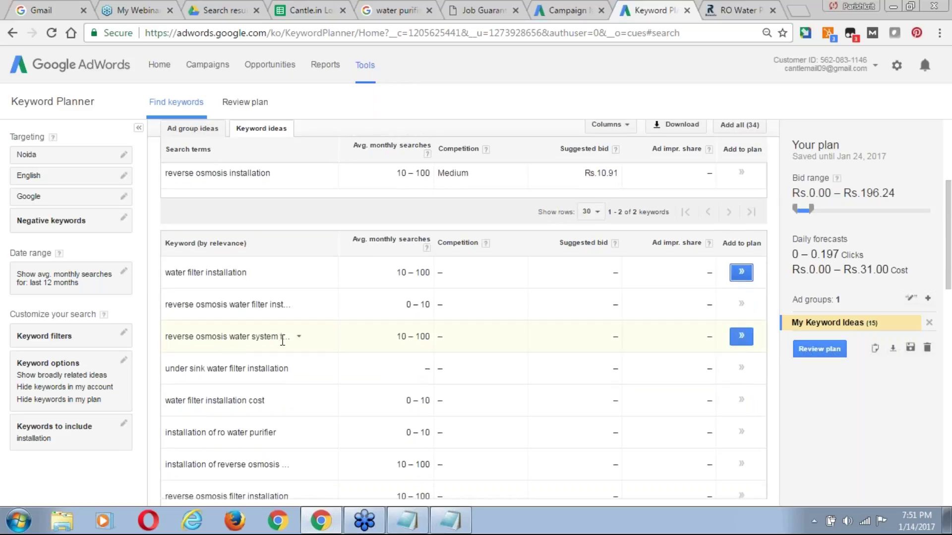
click(741, 337)
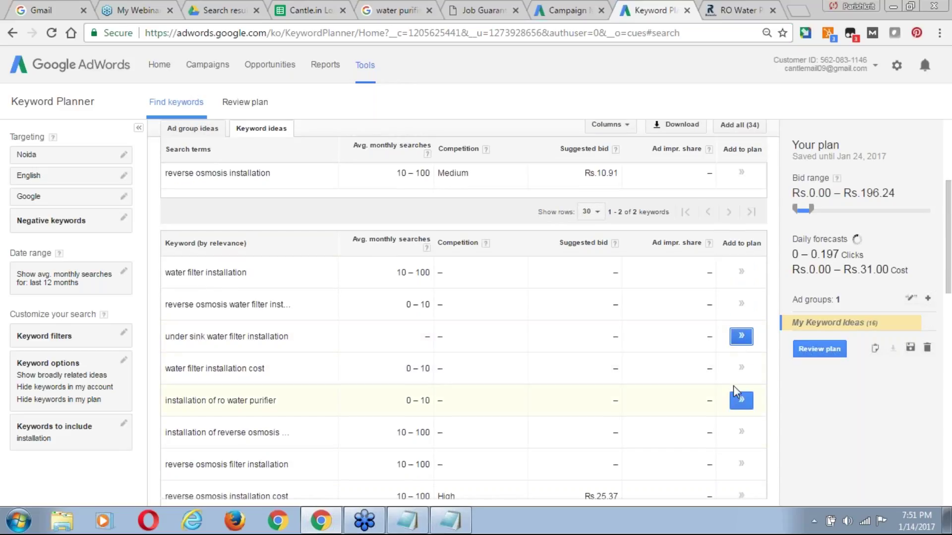
click(741, 400)
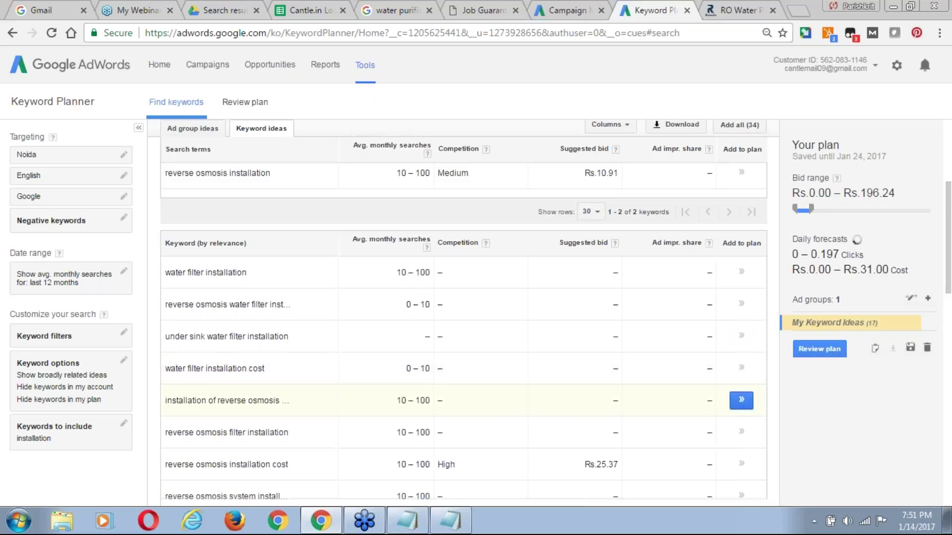
click(741, 400)
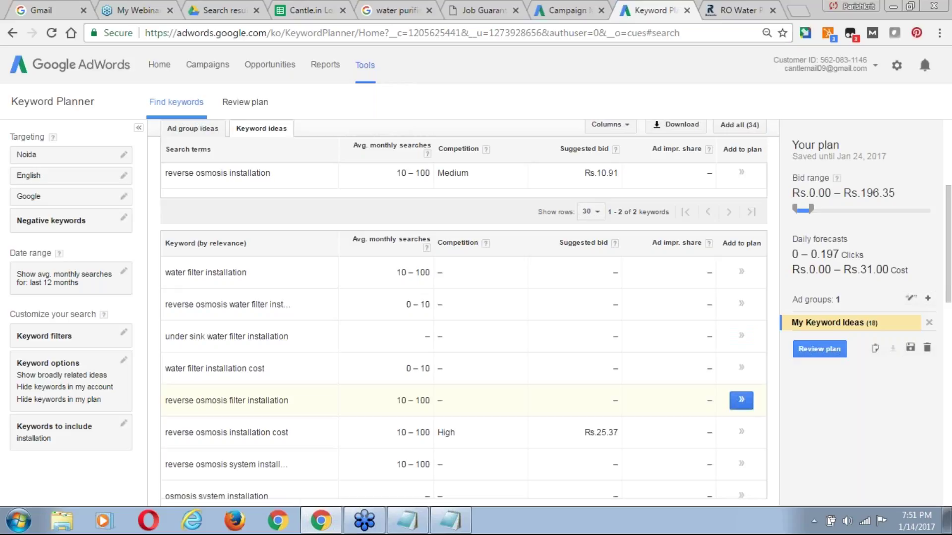
click(742, 400)
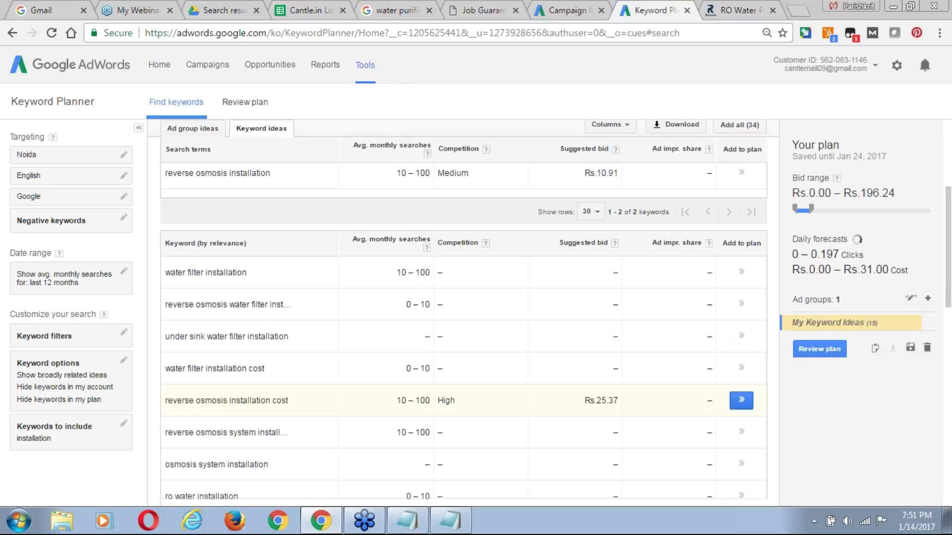
click(741, 400)
click(741, 400)
Add further ideas like water filter installation and reverse osmosis drinking water, reaching 33 keywords.
click(741, 400)
click(741, 400)
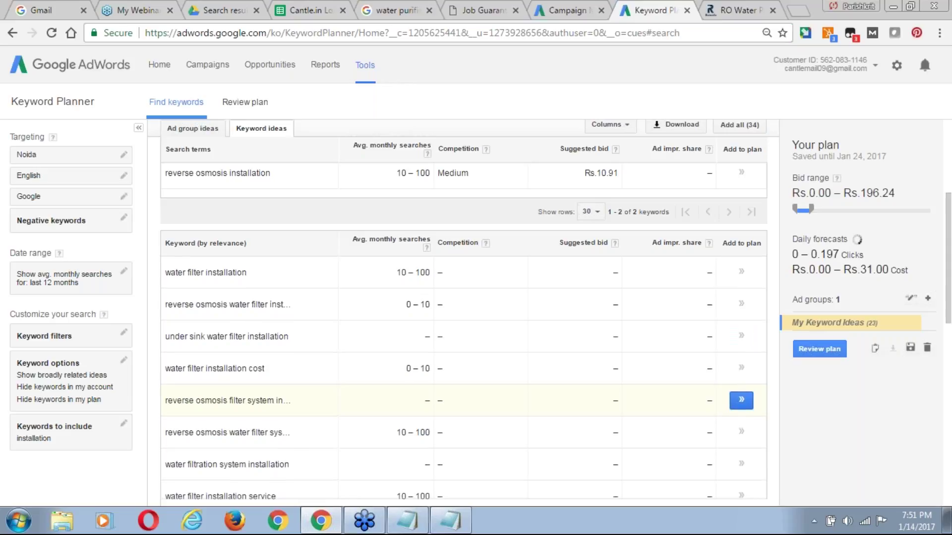
click(741, 400)
click(741, 400)
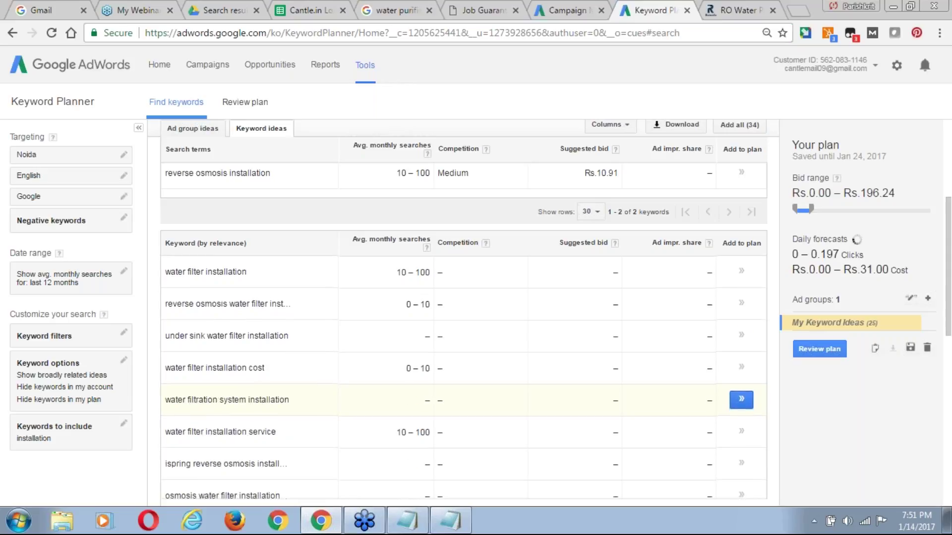
click(741, 367)
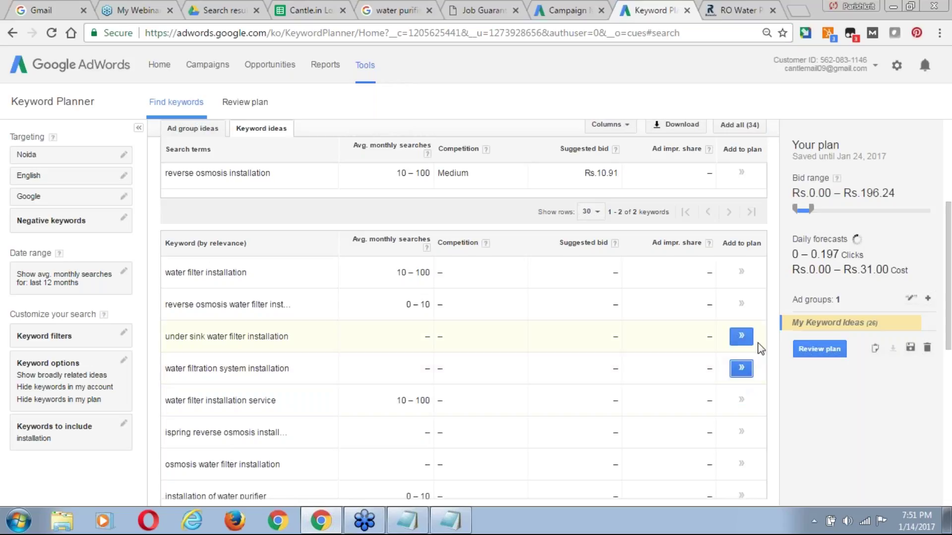
click(744, 337)
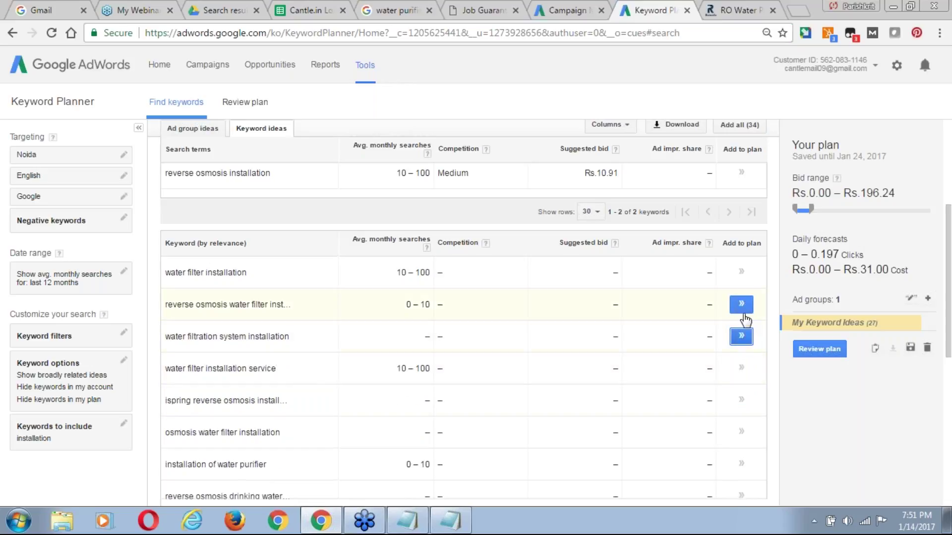
click(747, 311)
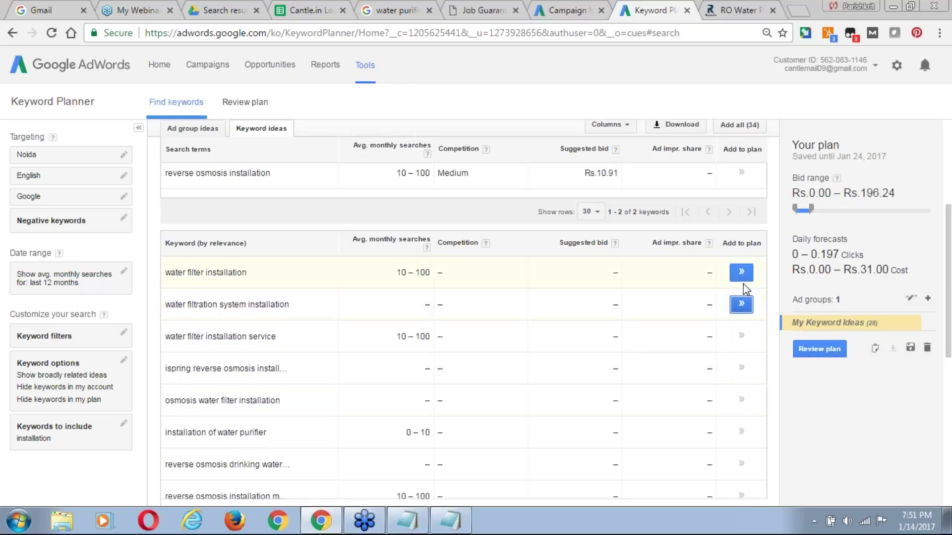
click(741, 272)
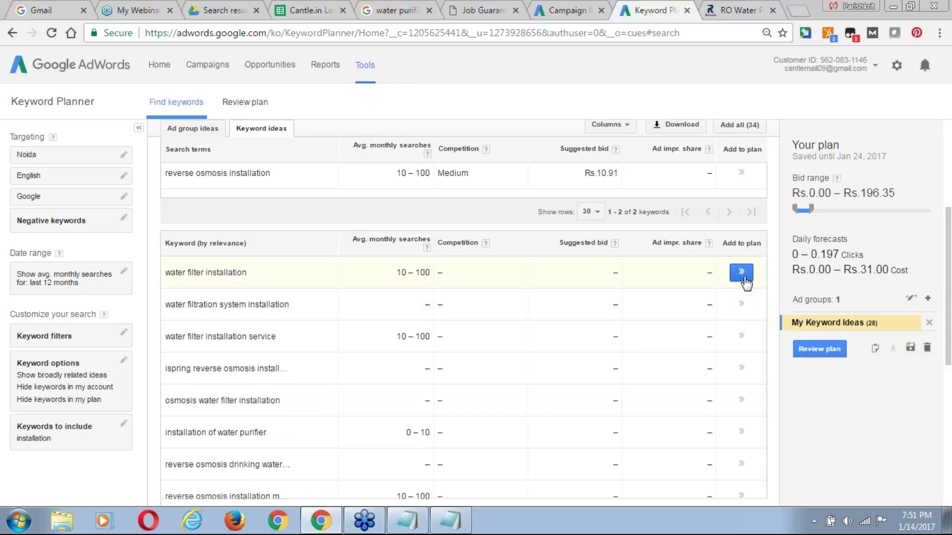
click(743, 400)
click(742, 369)
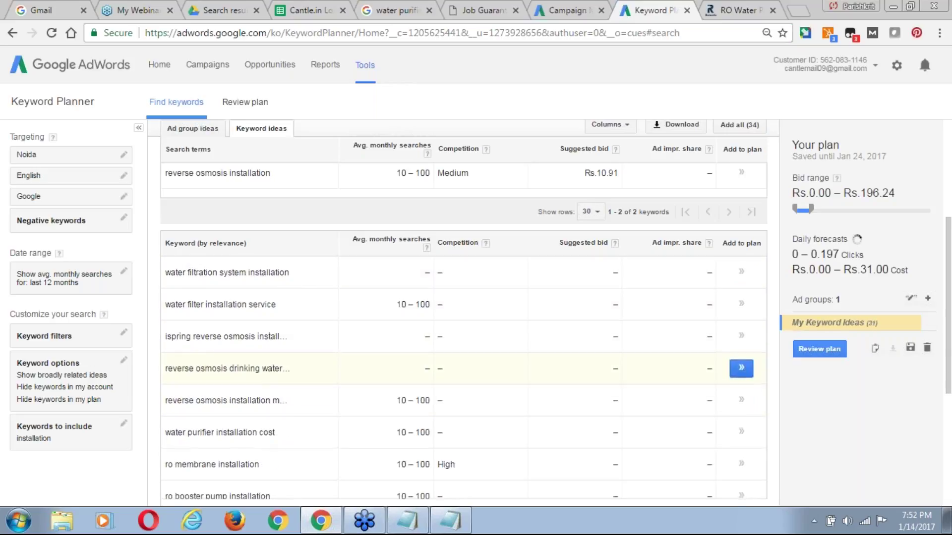
click(743, 369)
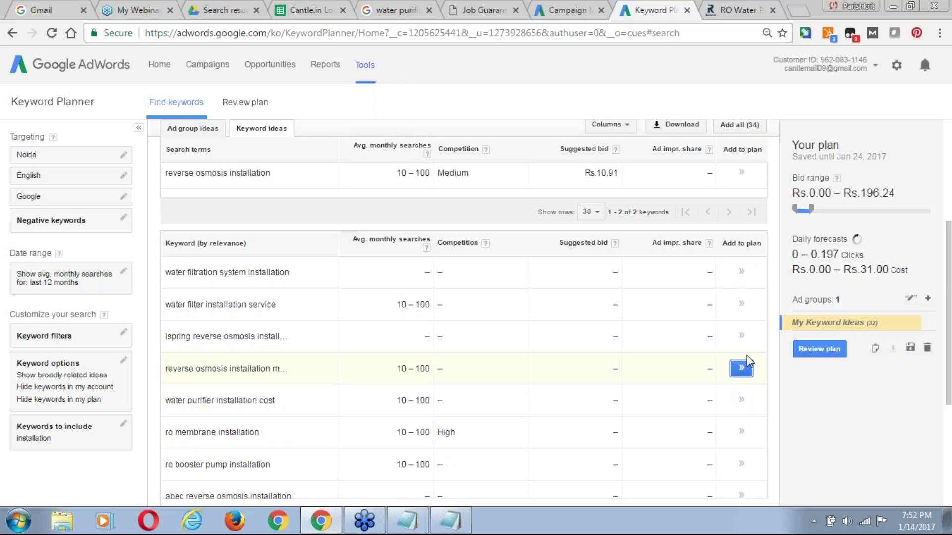
click(744, 338)
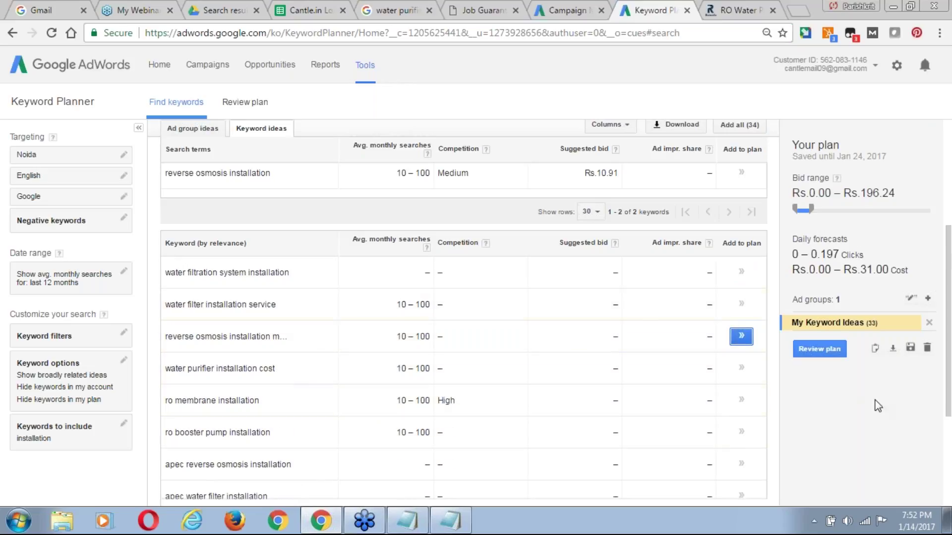
Copy all plan keywords and paste them over the ad group's three keywords.
click(874, 348)
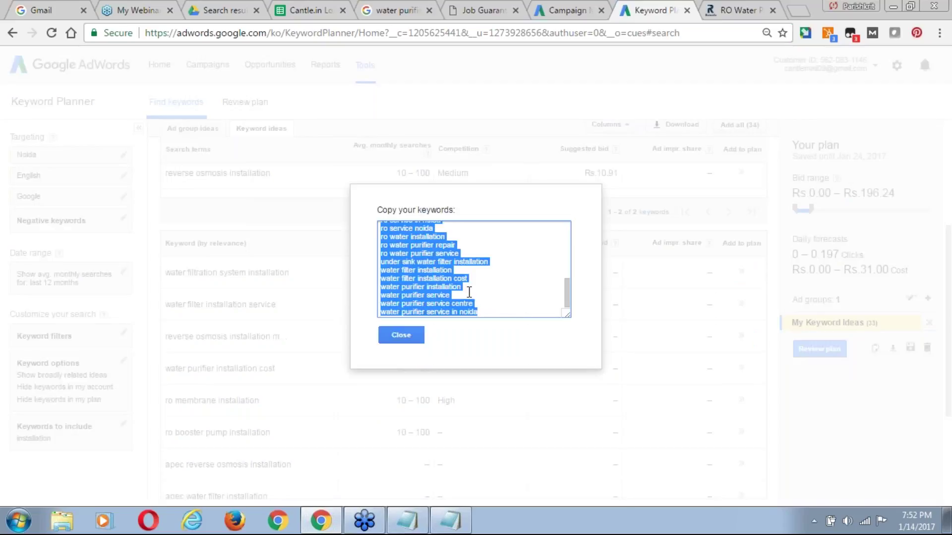
click(560, 12)
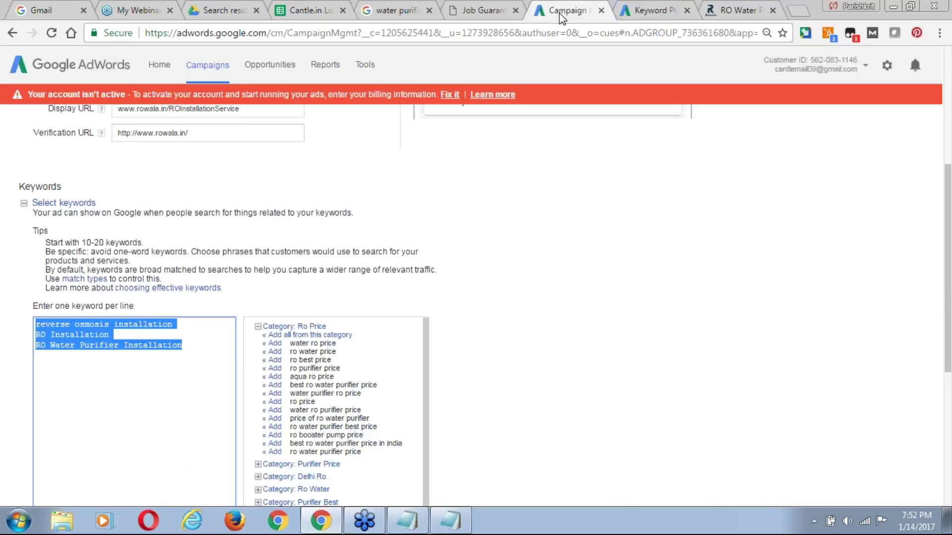
key(ctrl+v)
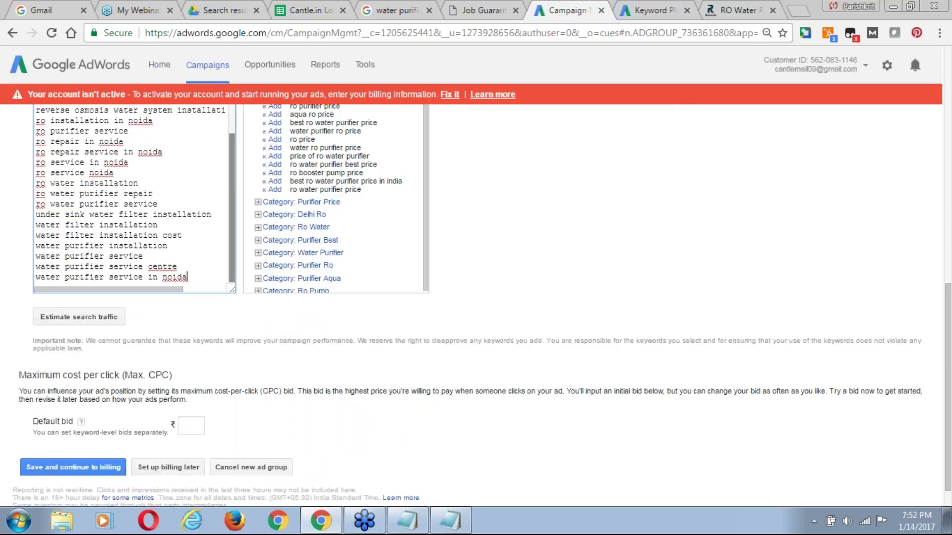
scroll(236, 214, up, 2)
scroll(236, 214, up, 2)
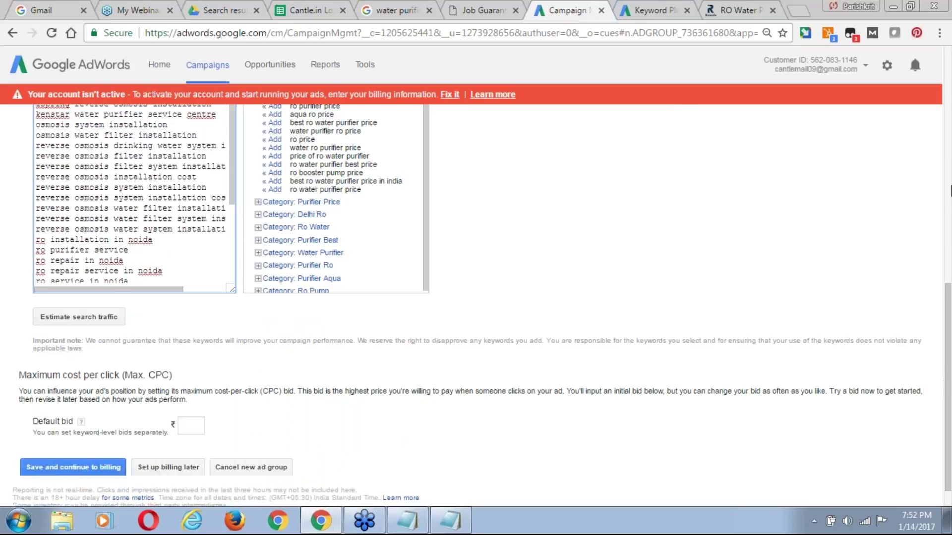
scroll(950, 177, up, 2)
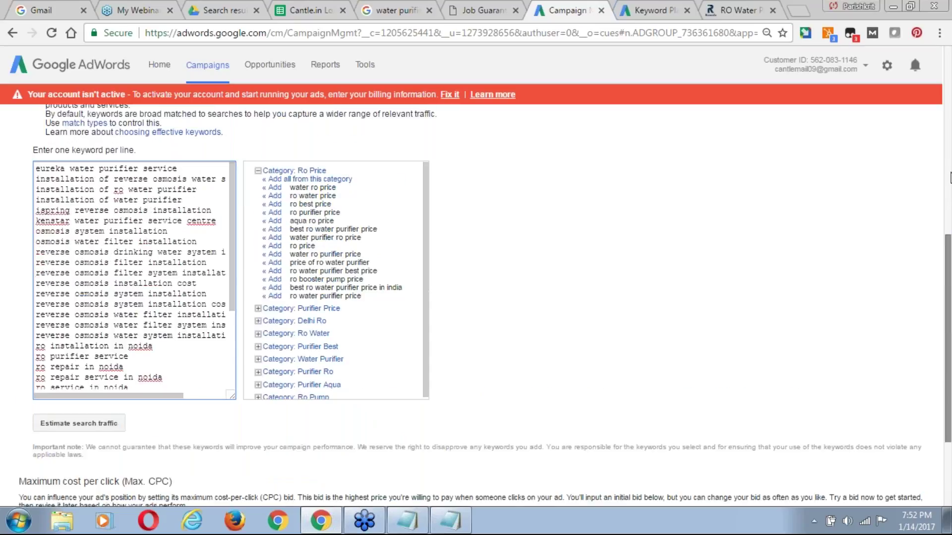
scroll(950, 178, up, 6)
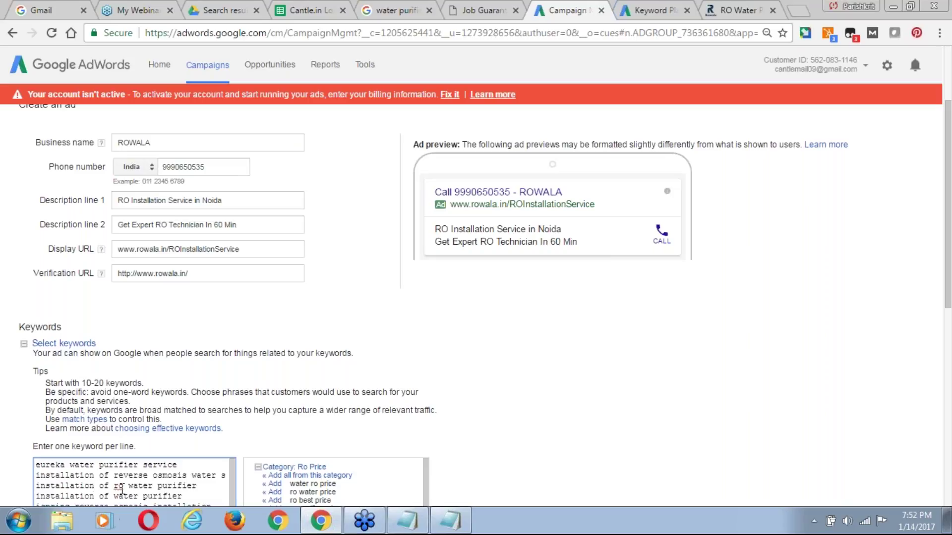
drag(948, 217, 949, 475)
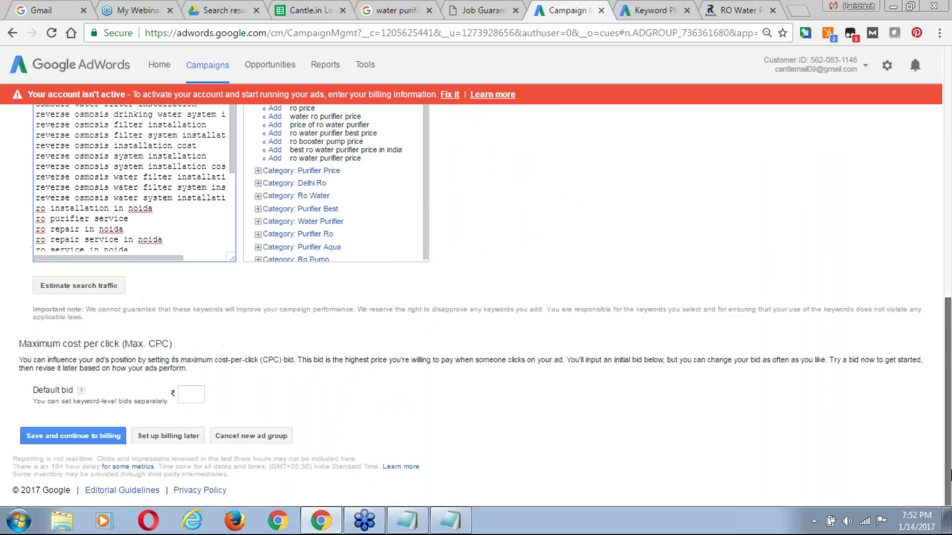
Estimate search traffic, set a ₹5 default bid, re-estimate, and save the ad group.
click(87, 286)
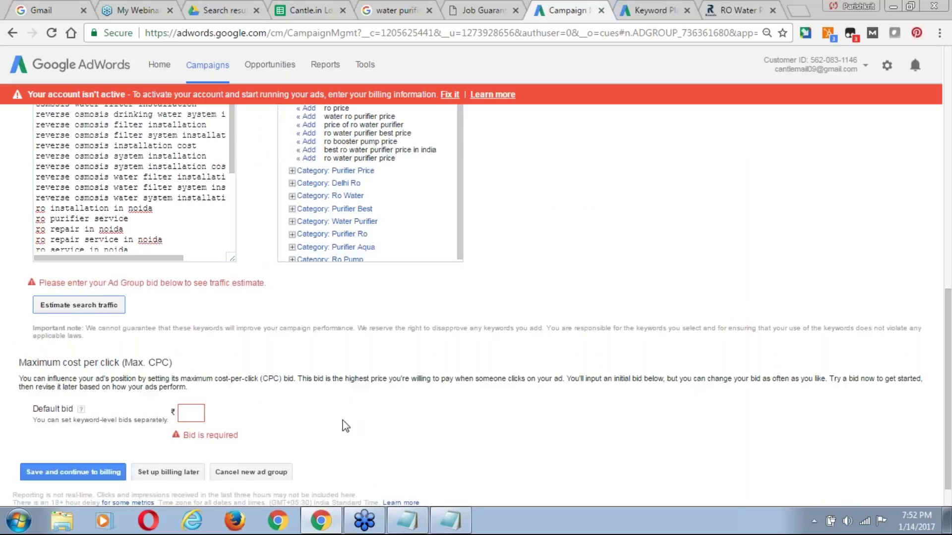
click(188, 416)
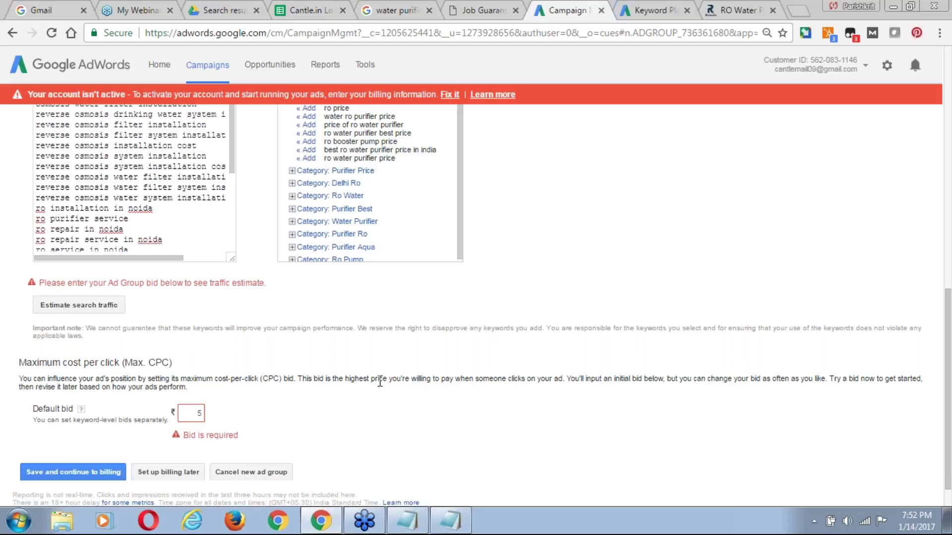
click(91, 312)
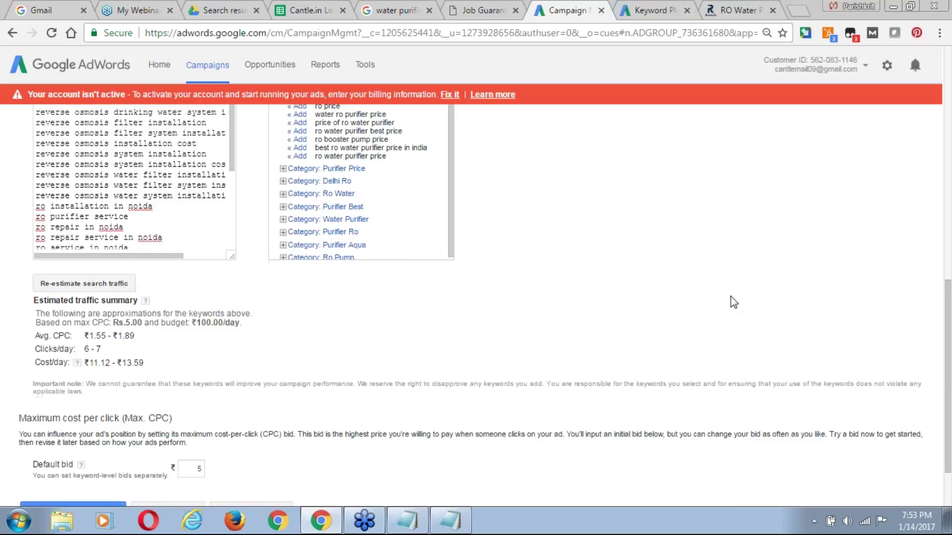
scroll(733, 302, down, 2)
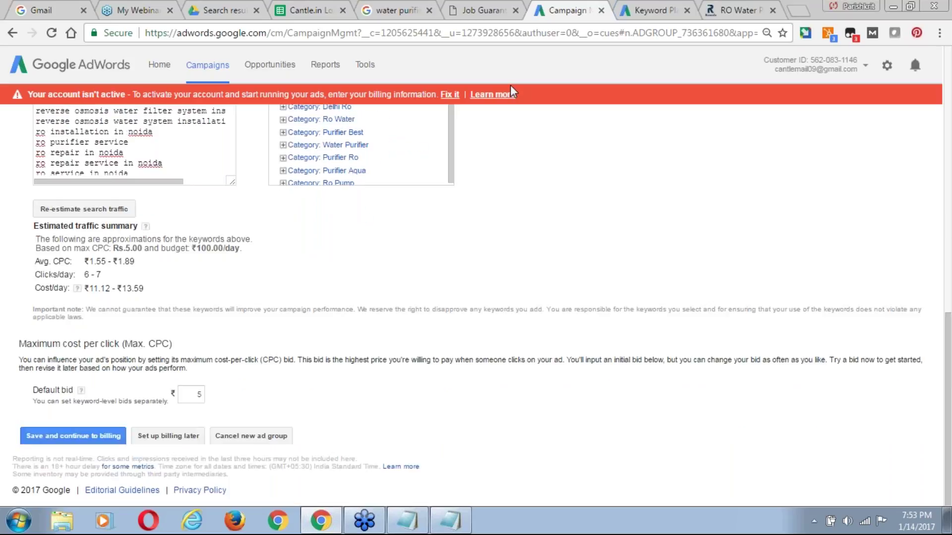
click(85, 433)
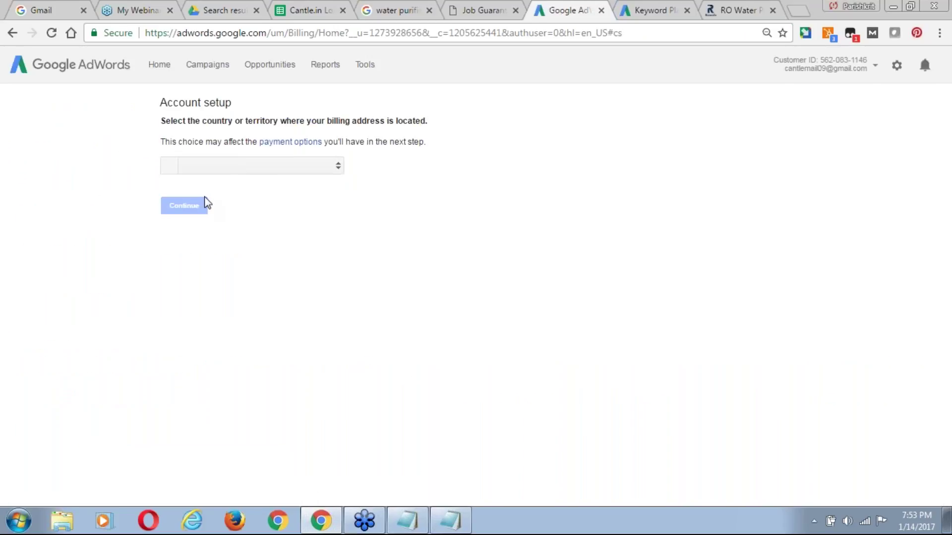
Leave billing setup and go to the All campaigns overview.
click(222, 67)
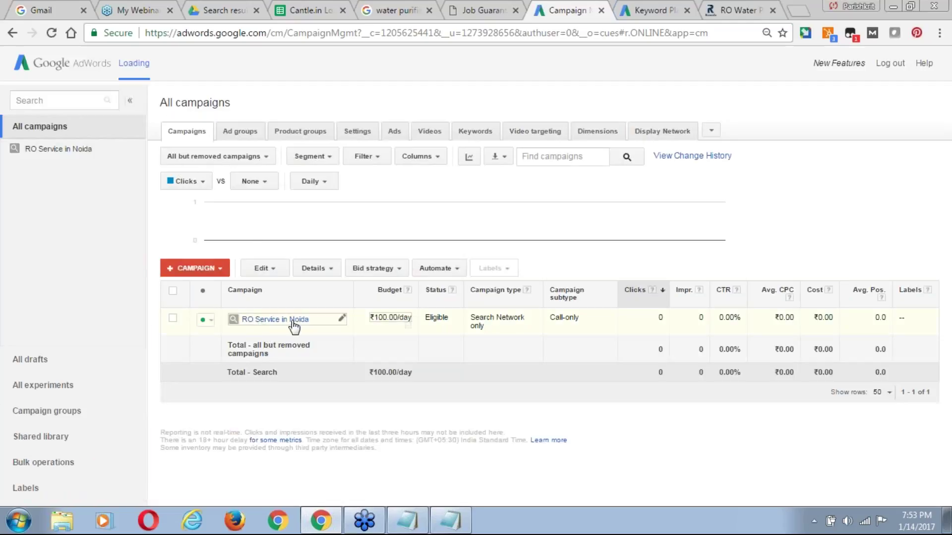
Check RO Installation in the Ad groups list, then start a Display Network only campaign.
click(247, 131)
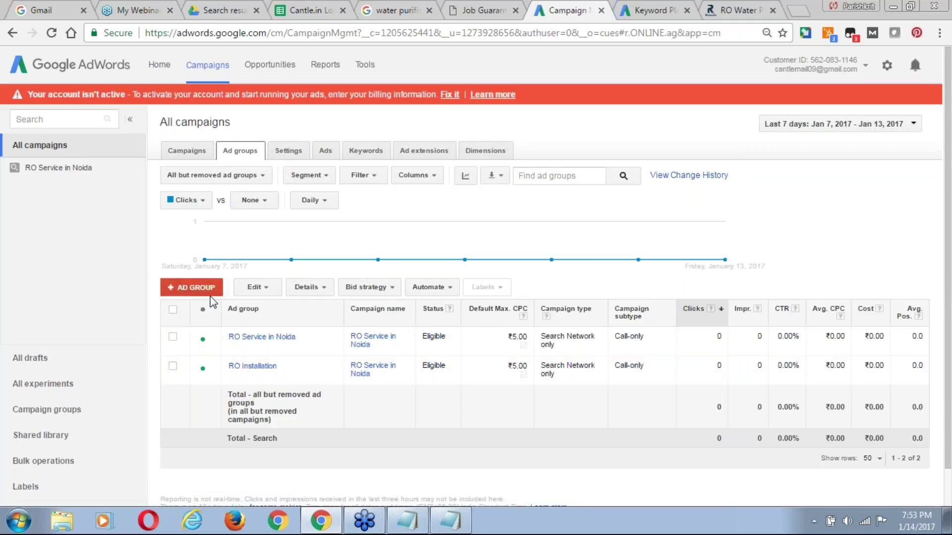
click(188, 158)
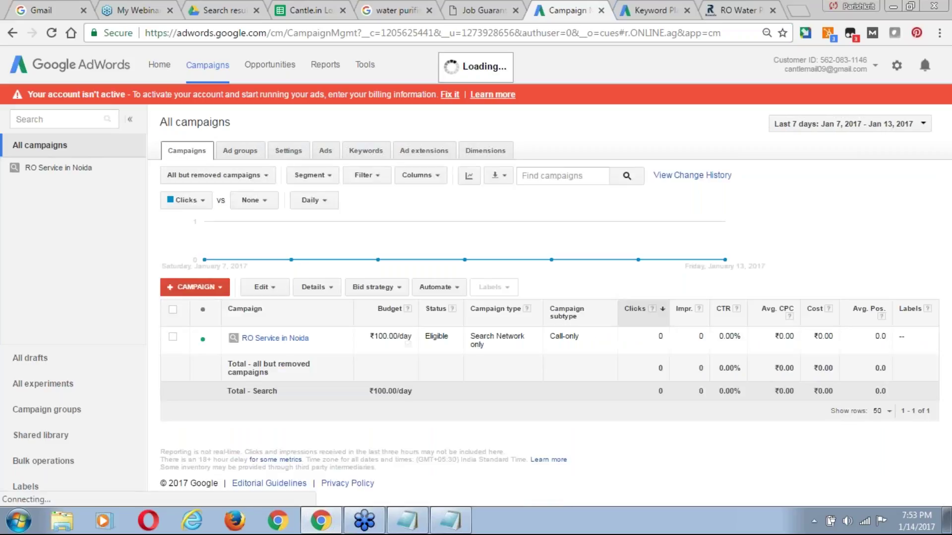
click(215, 287)
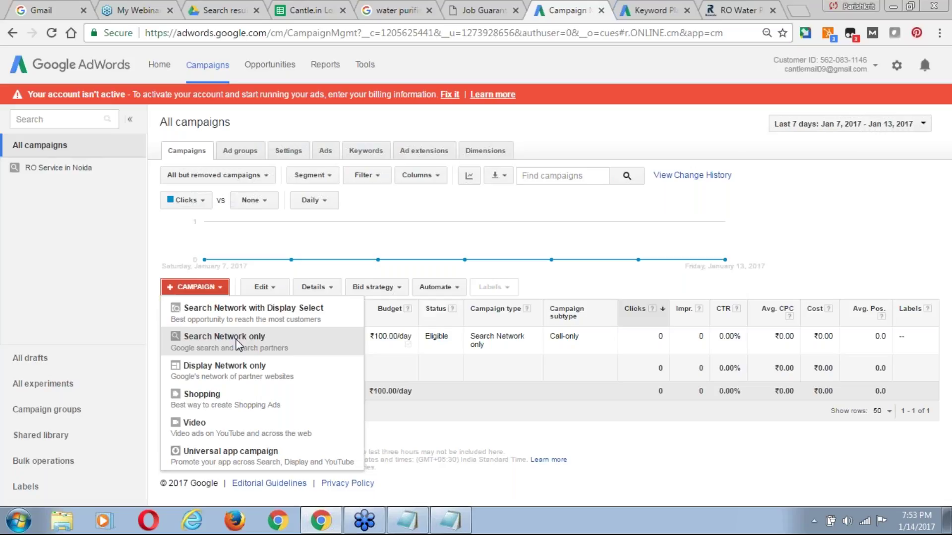
click(233, 369)
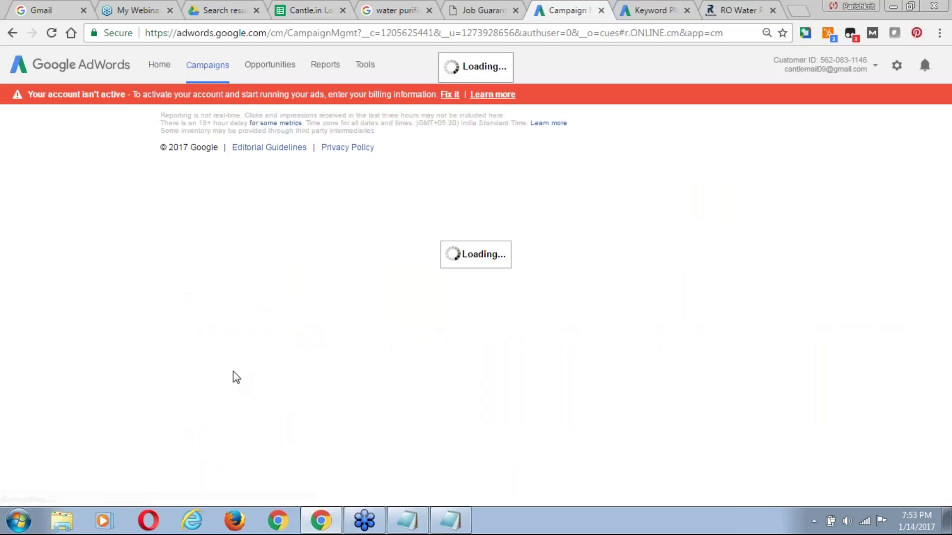
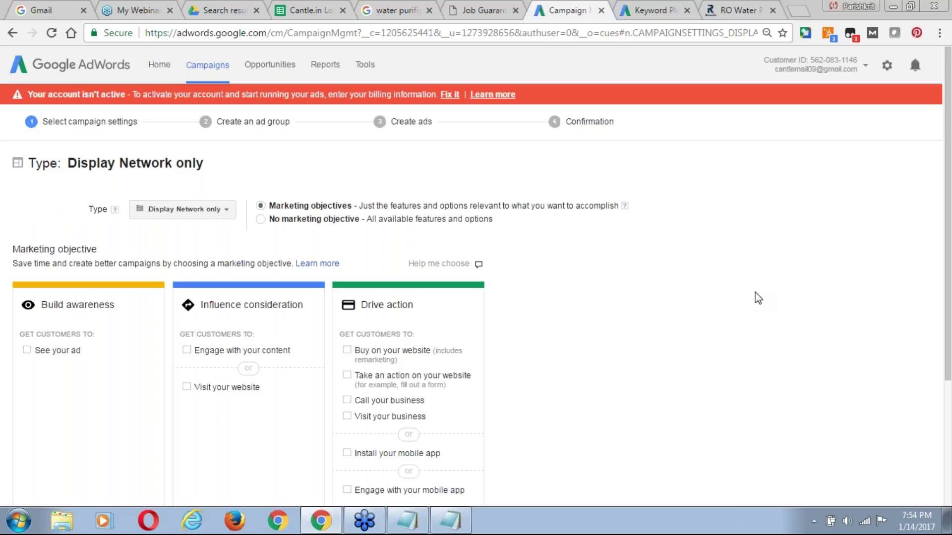
Choose No marketing objective for the Display Network only campaign.
drag(949, 198, 950, 250)
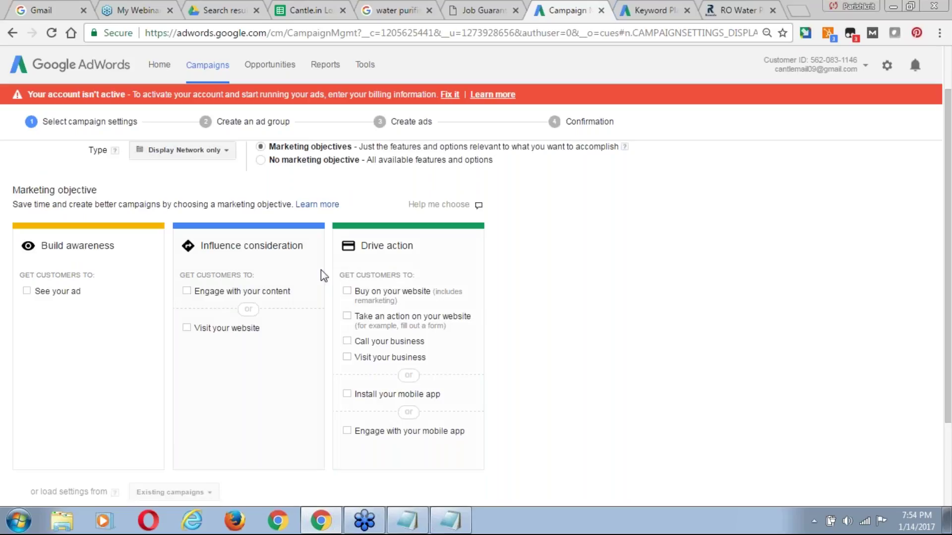
drag(950, 172, 949, 148)
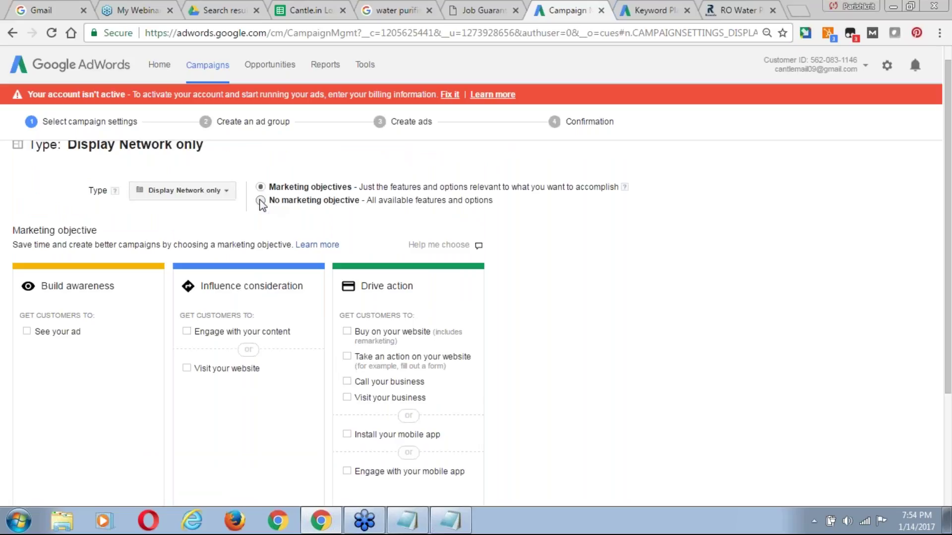
click(260, 200)
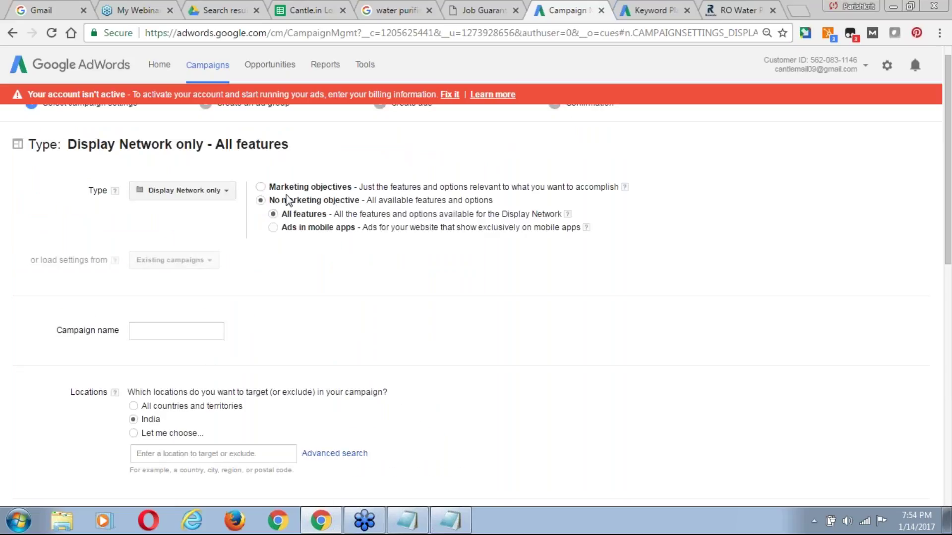
Check the campaign type list and leave it unchanged, then return to the Drive search results.
drag(949, 209, 949, 184)
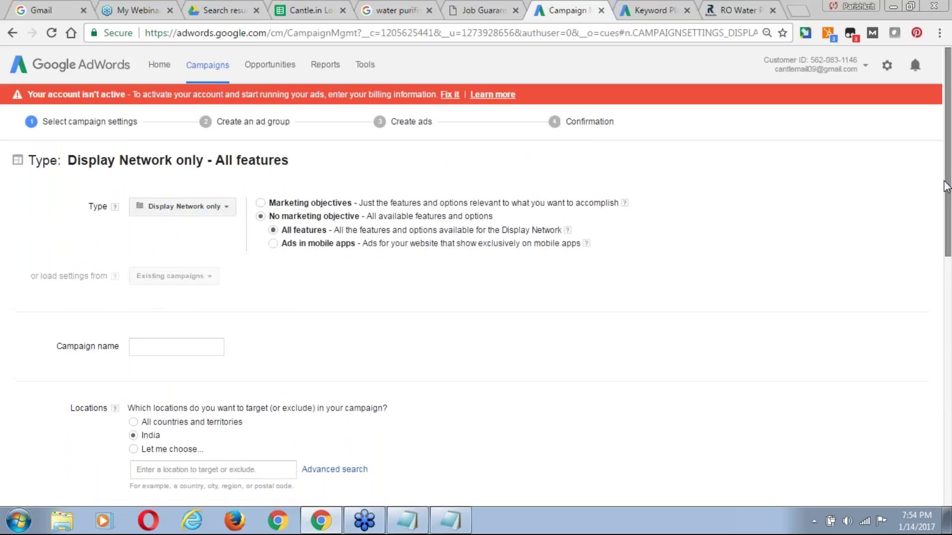
click(226, 209)
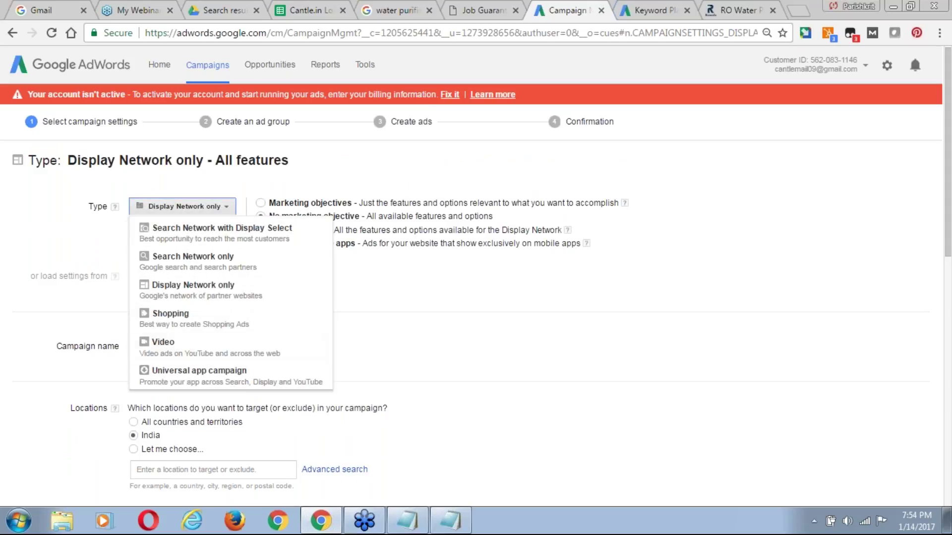
click(489, 313)
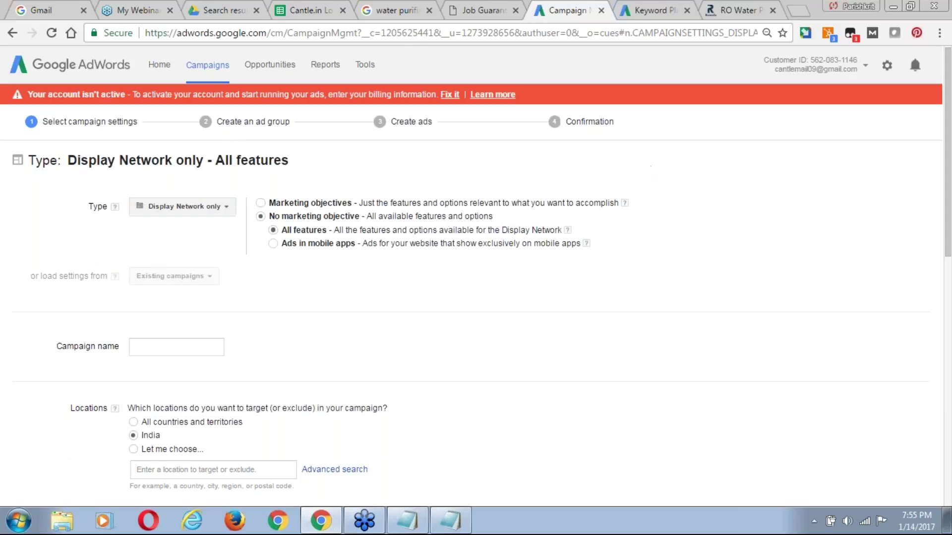
click(225, 13)
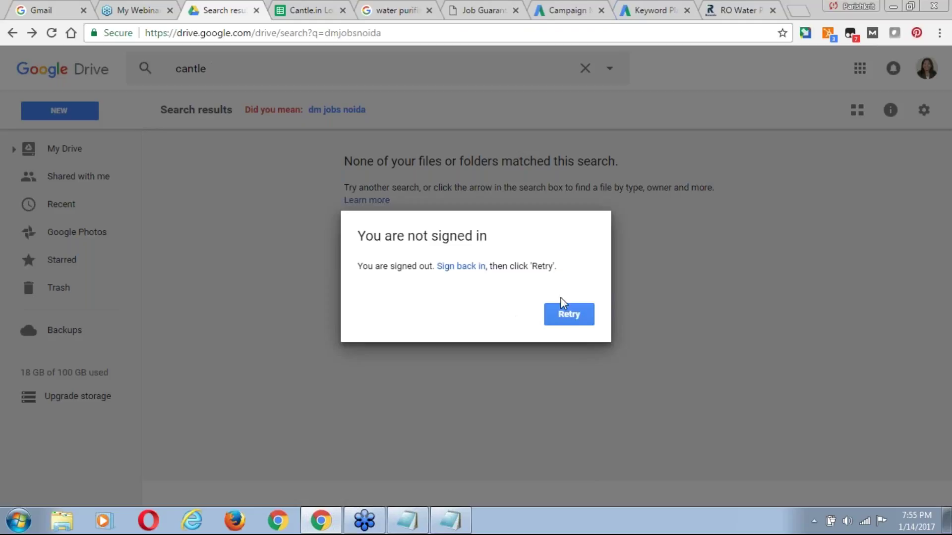
Retry the failed Drive search, then reload Google Drive at drive.google.com.
click(568, 325)
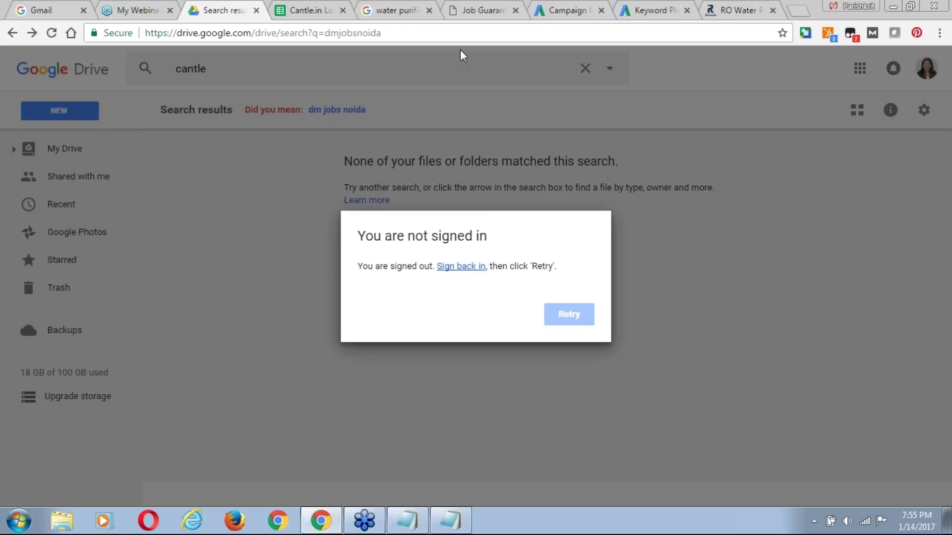
click(457, 34)
text(a)
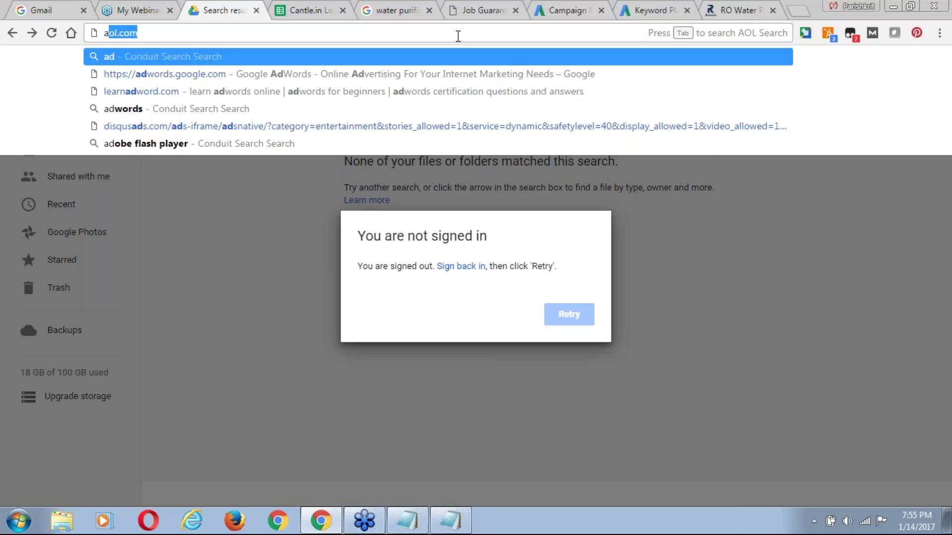
text(dw)
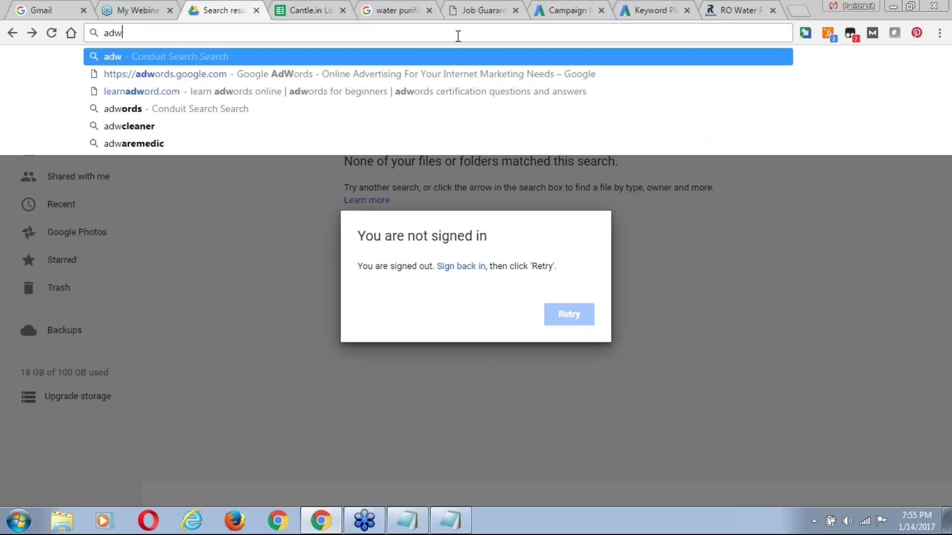
key(Down)
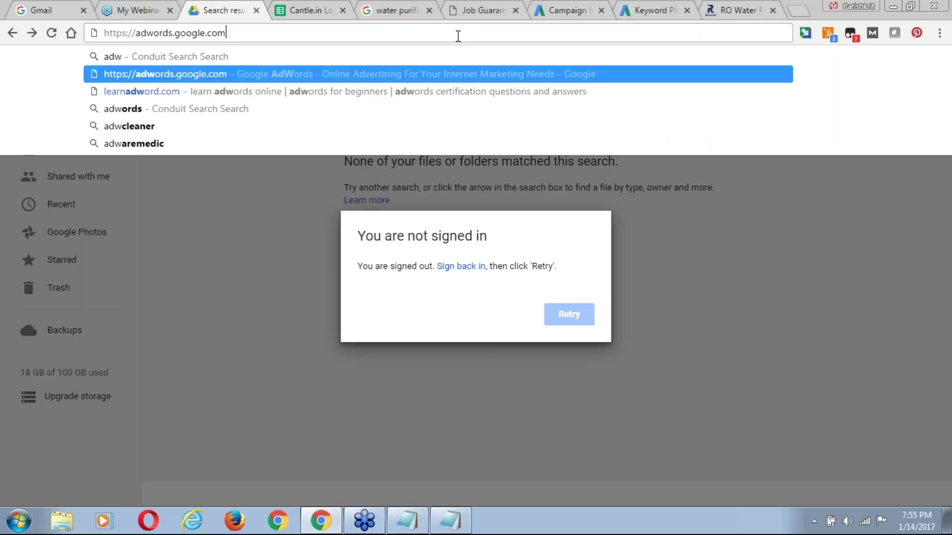
key(ctrl+a)
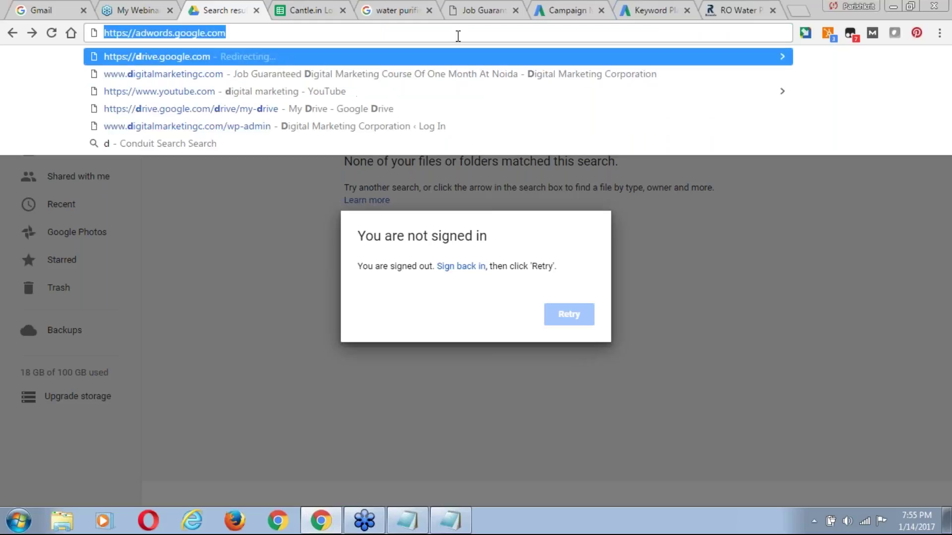
text(drive)
key(Return)
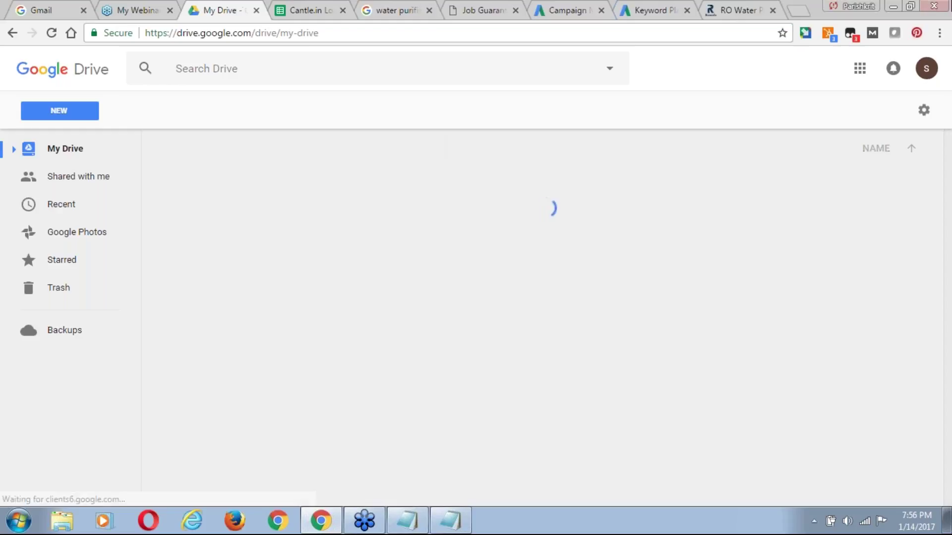
Dismiss the welcome dialog, sign out, and sign in to the other Google account with its password.
click(927, 69)
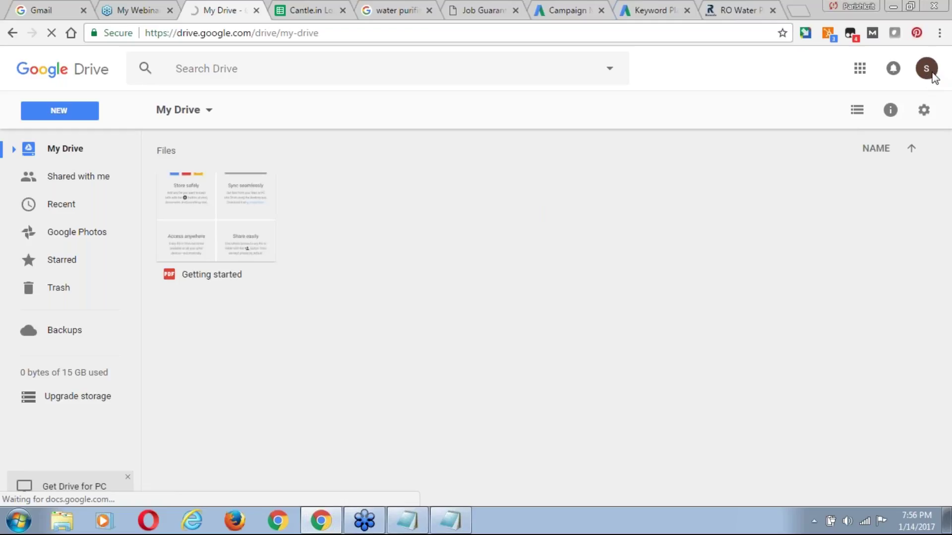
click(778, 156)
click(928, 71)
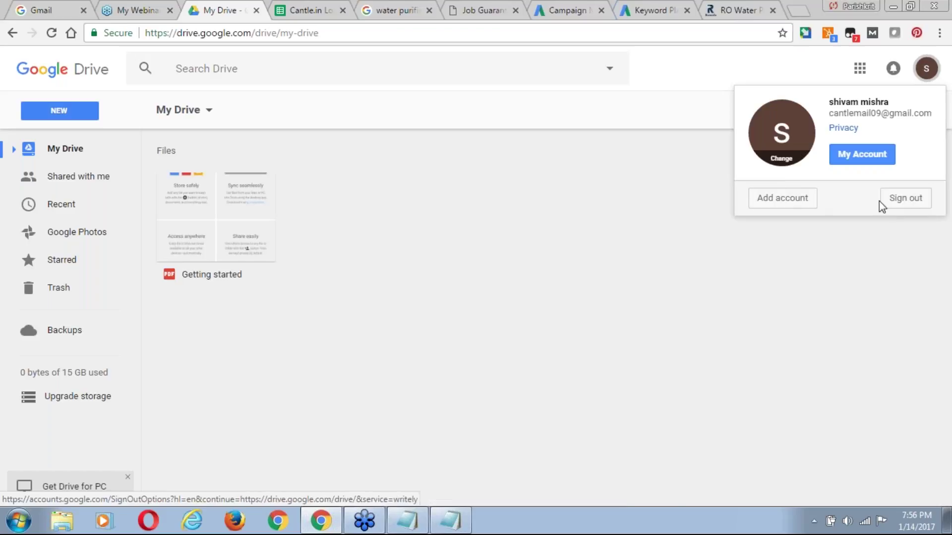
click(900, 205)
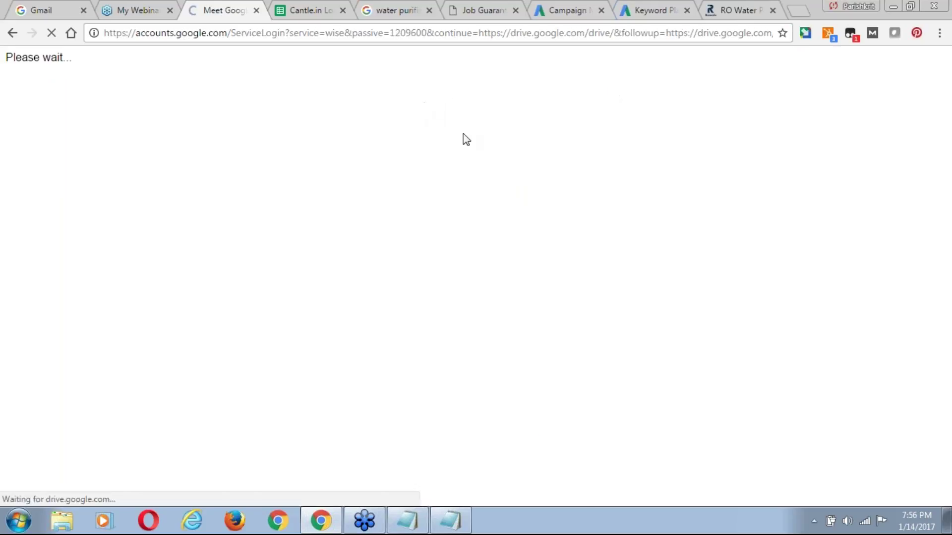
click(436, 342)
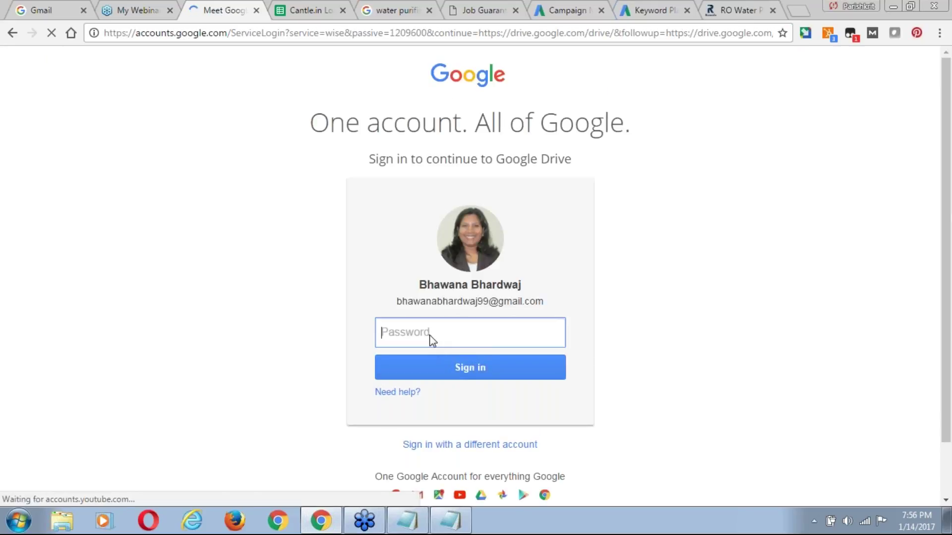
text(**********)
click(460, 366)
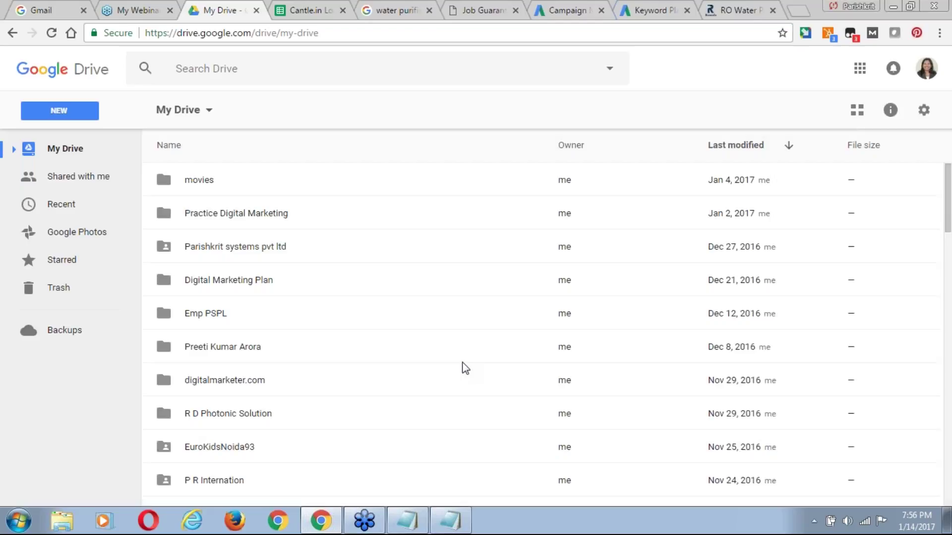
Search Drive for 'week' and open Week 3 Day 1.pptx in the previewer.
click(249, 69)
text(w)
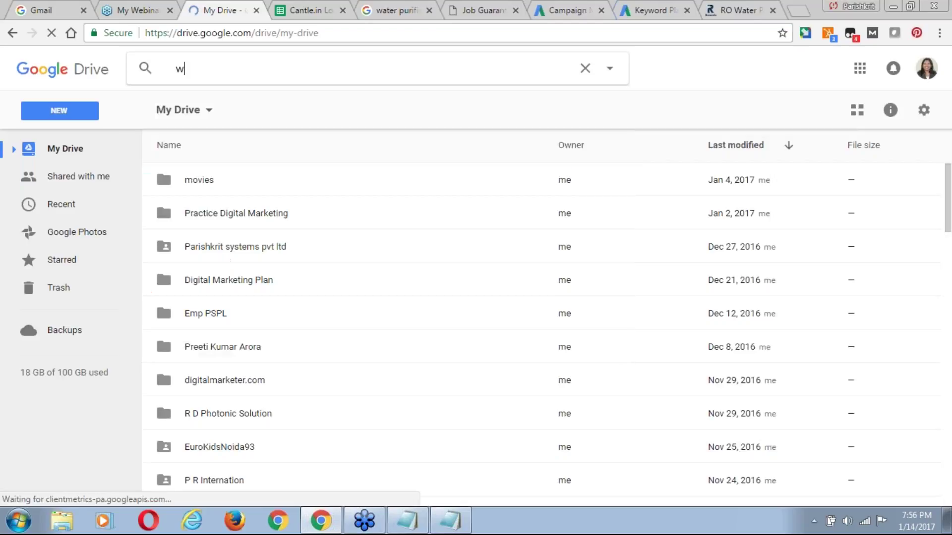
text(eek)
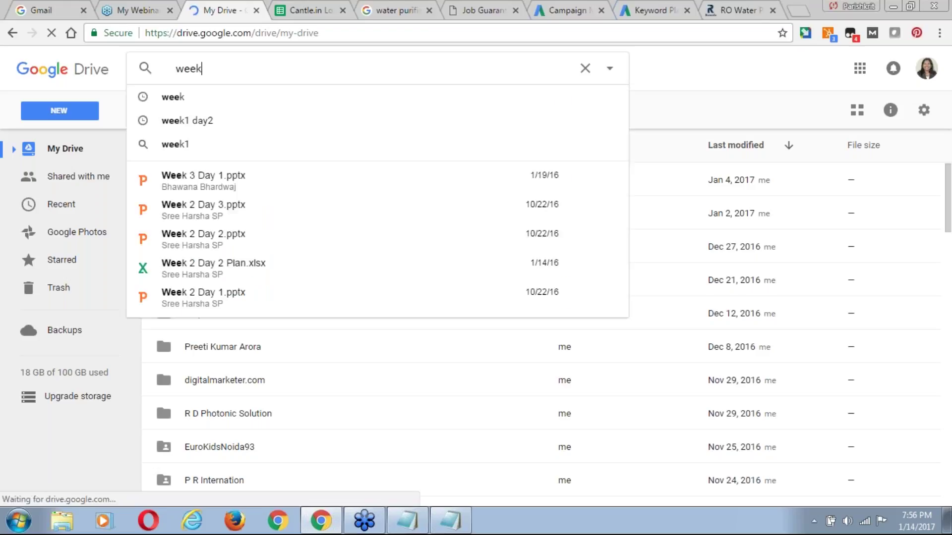
click(218, 184)
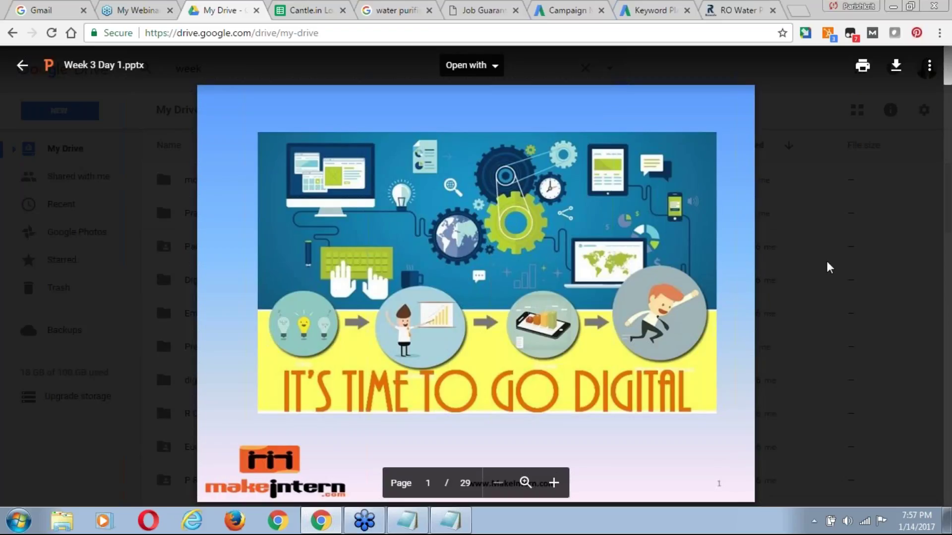
Scroll the deck past the AGENDA slide to slide 2, 'Dot Com Bust'.
scroll(829, 268, down, 1)
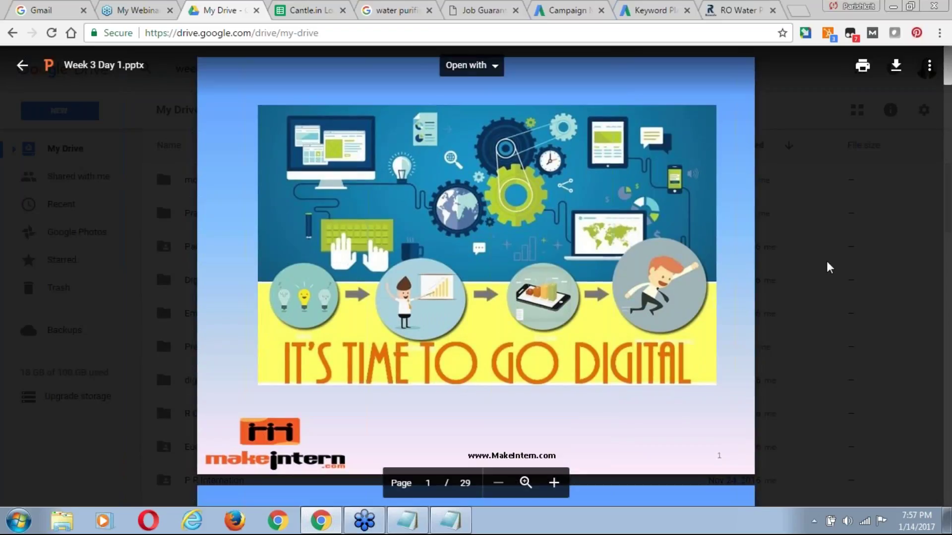
scroll(829, 268, down, 1)
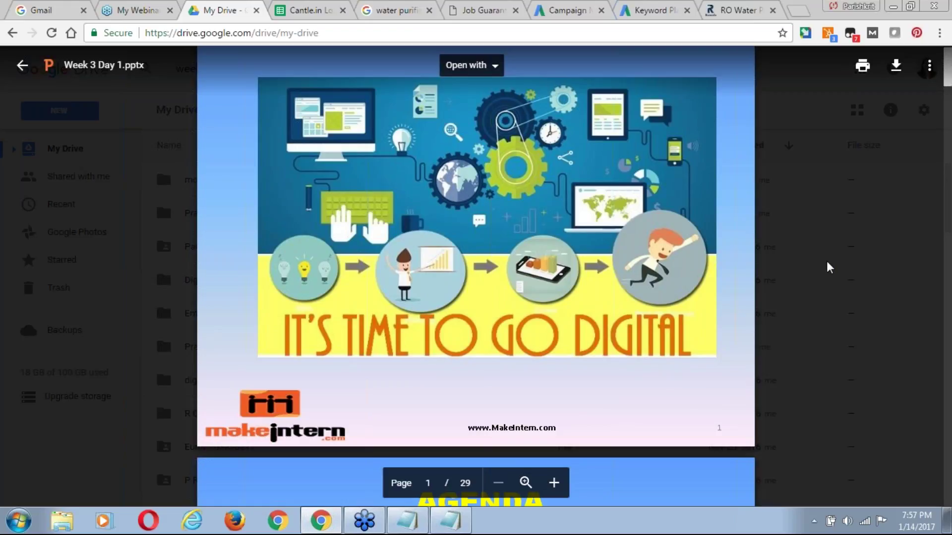
scroll(828, 268, down, 3)
scroll(829, 267, down, 10)
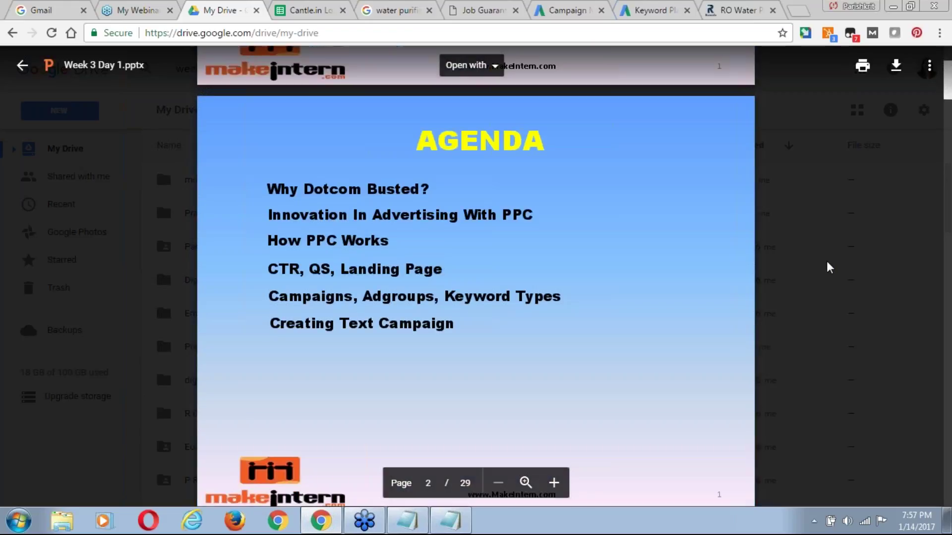
scroll(687, 271, down, 1)
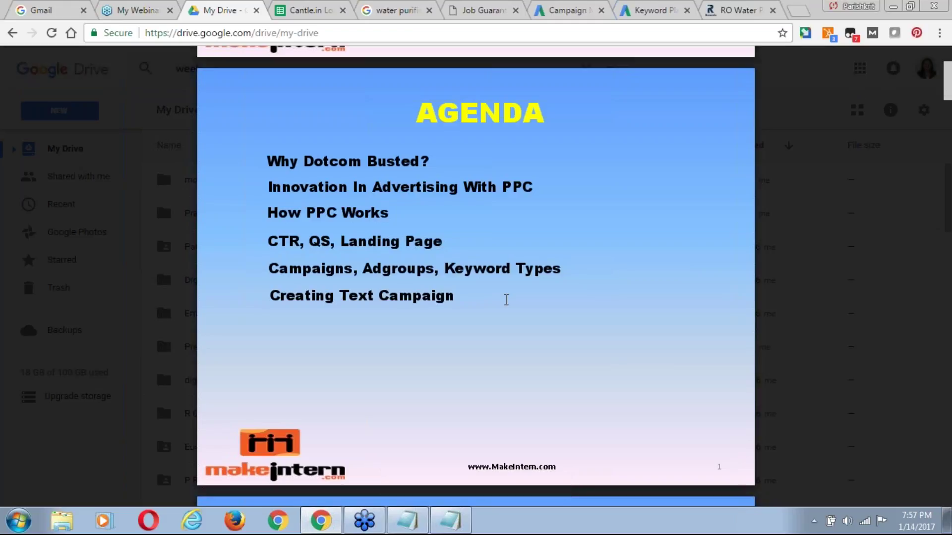
scroll(506, 299, down, 1)
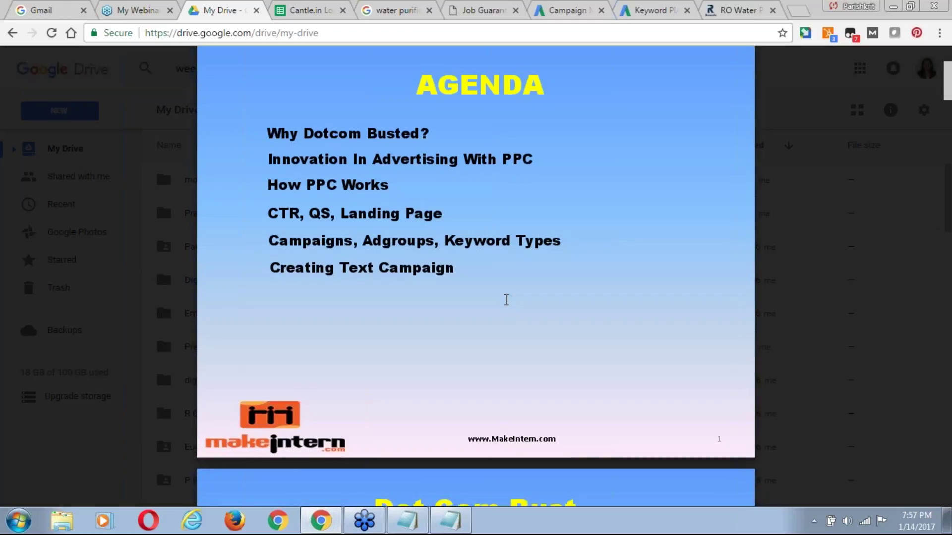
scroll(506, 300, down, 1)
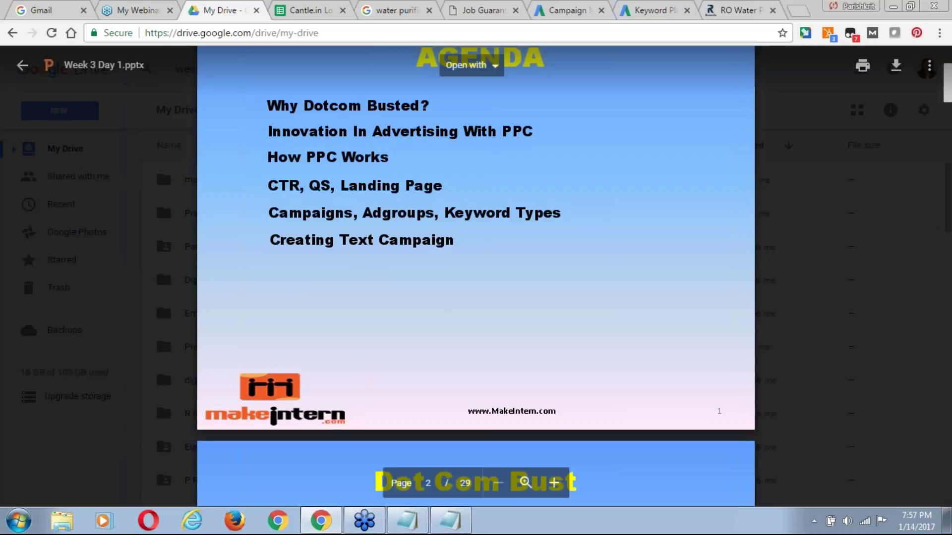
scroll(427, 170, down, 1)
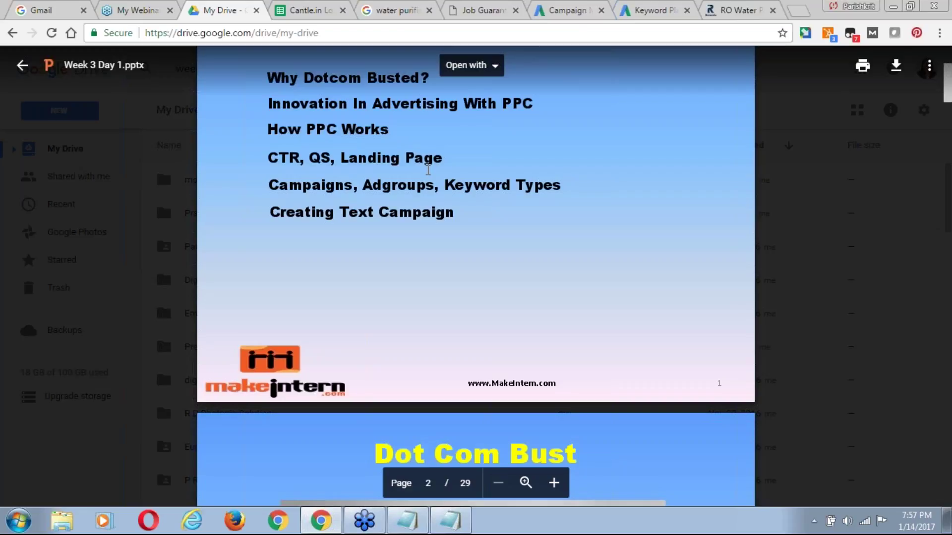
scroll(428, 171, down, 3)
scroll(428, 170, down, 5)
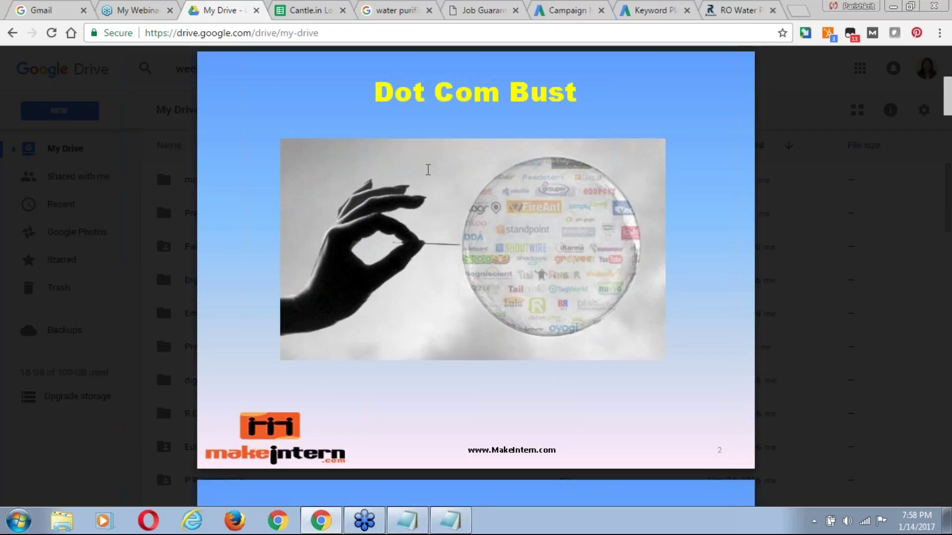
Scroll through the Dot Com Bust slides to page 7 of 29, the 'Pay Per Click' slide.
scroll(428, 169, down, 1)
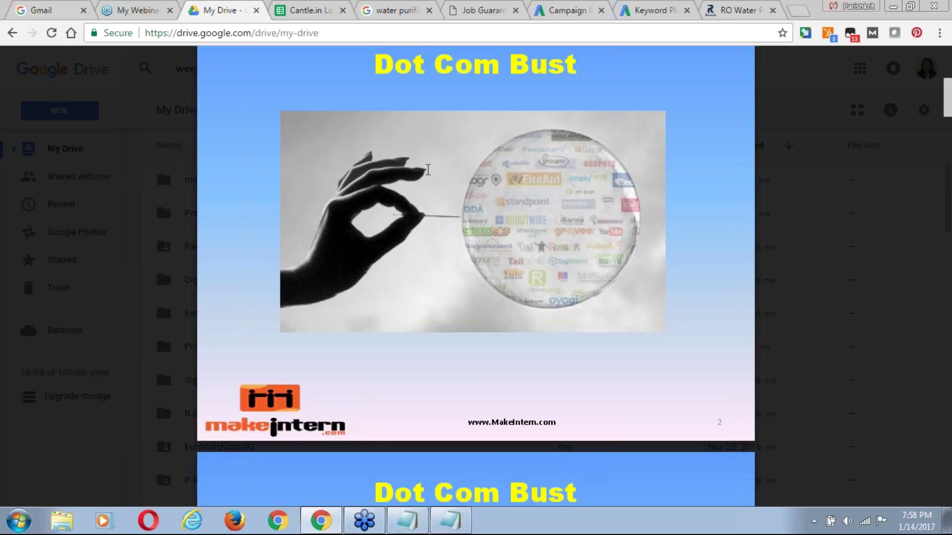
scroll(428, 170, down, 1)
scroll(428, 170, down, 4)
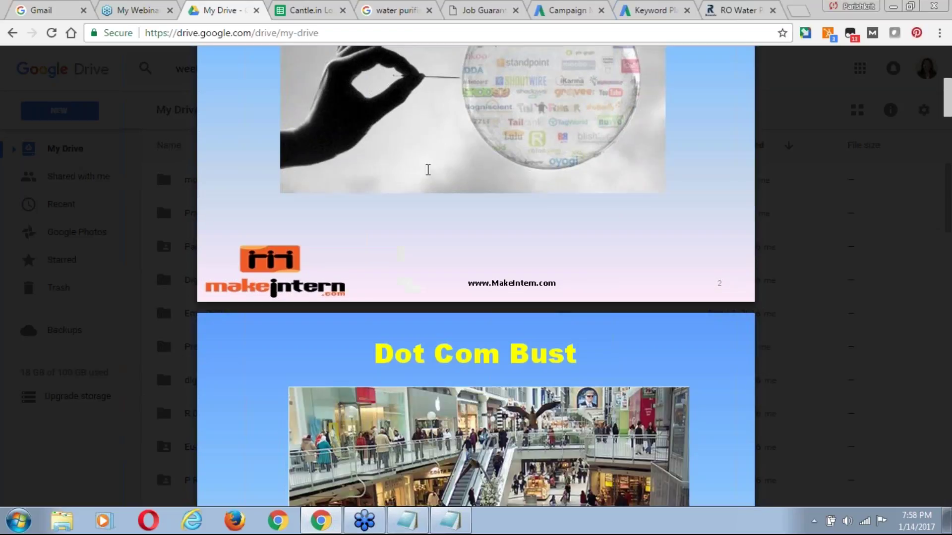
scroll(428, 169, down, 4)
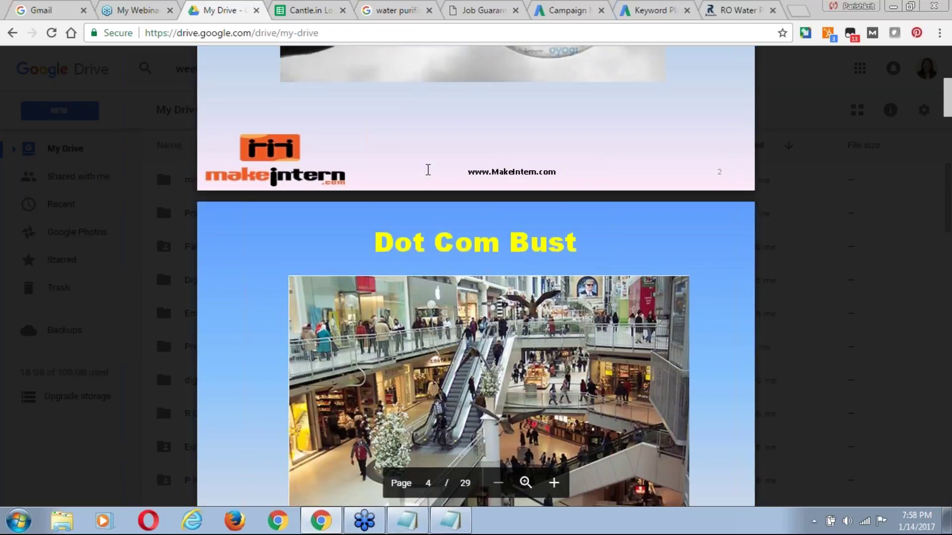
scroll(427, 169, down, 3)
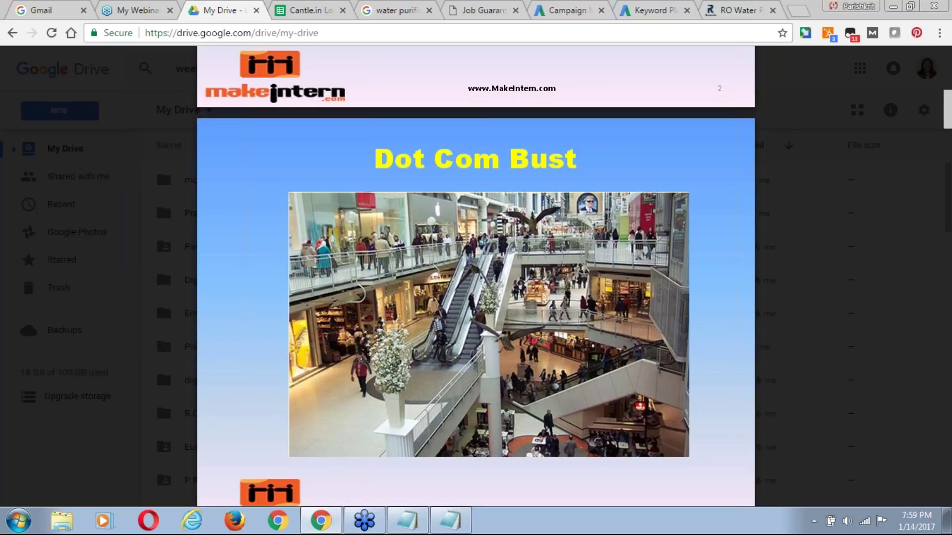
scroll(476, 276, down, 1)
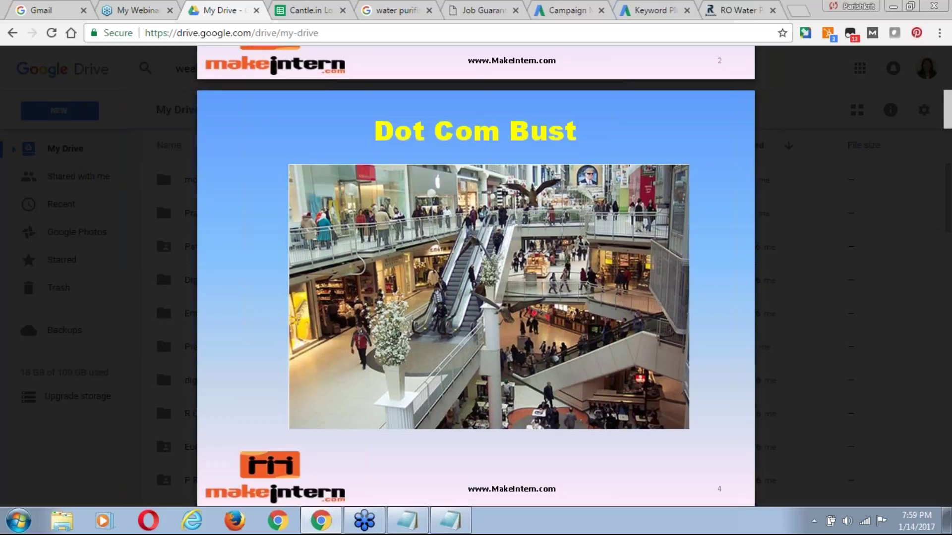
scroll(476, 276, down, 1)
scroll(476, 276, down, 1)
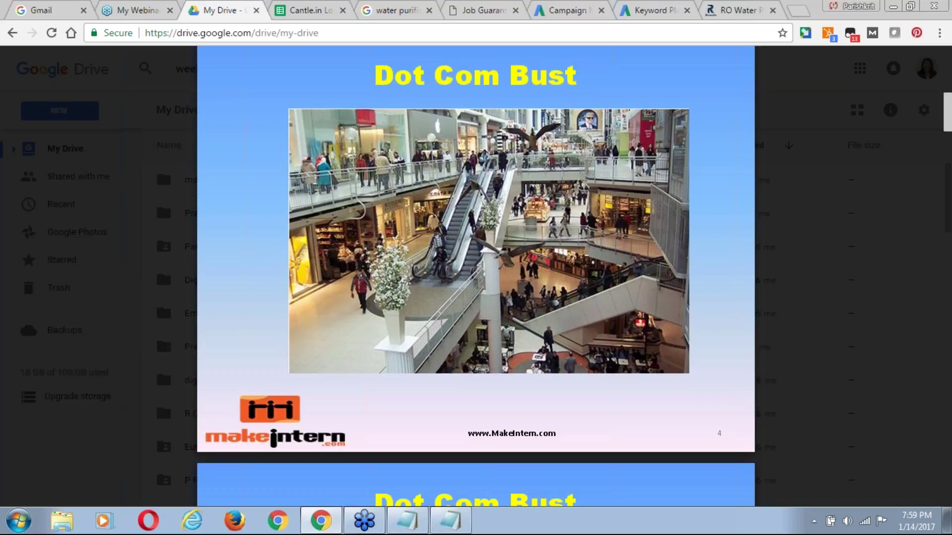
scroll(476, 275, down, 1)
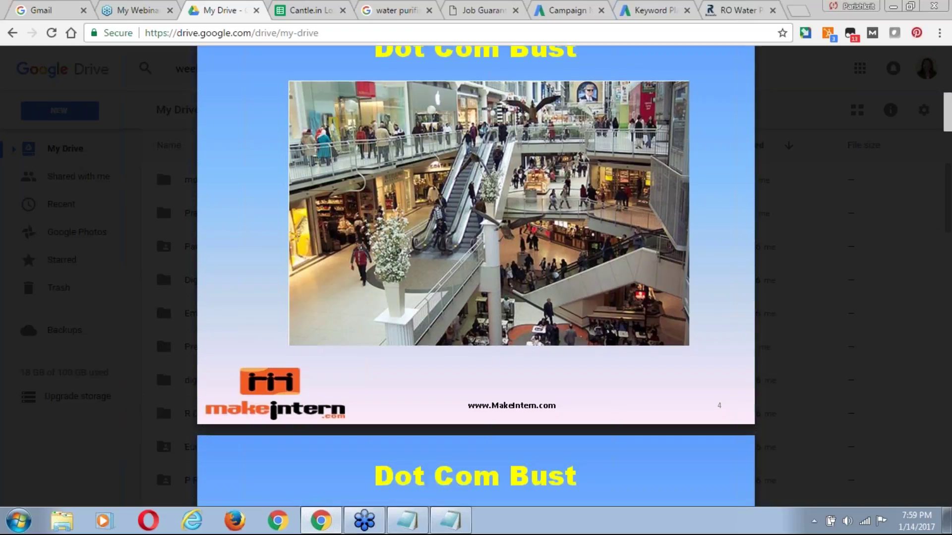
scroll(476, 276, down, 3)
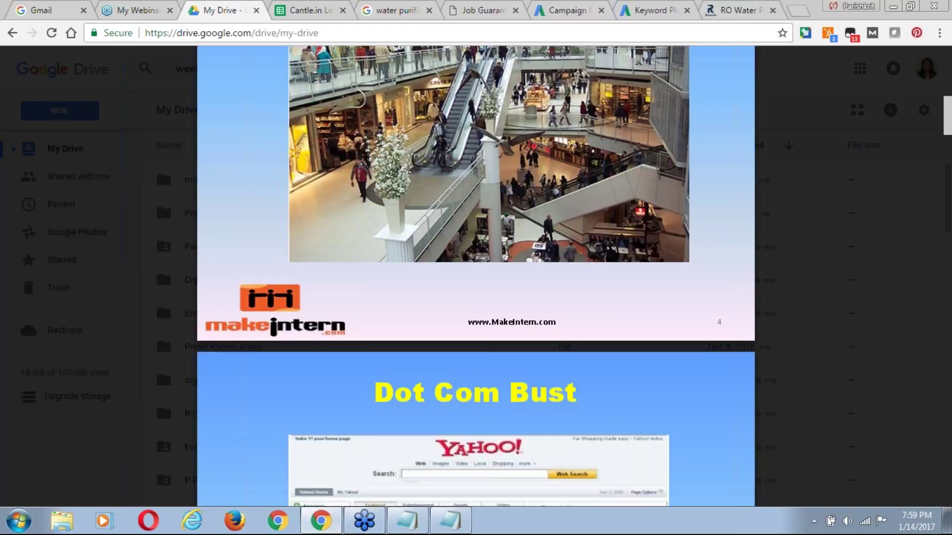
scroll(476, 276, down, 3)
scroll(476, 275, down, 1)
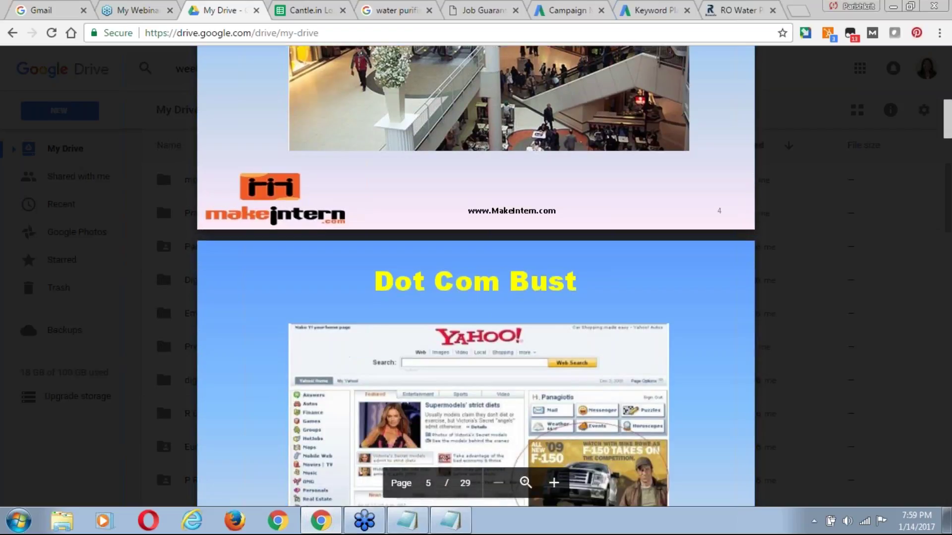
scroll(476, 276, down, 5)
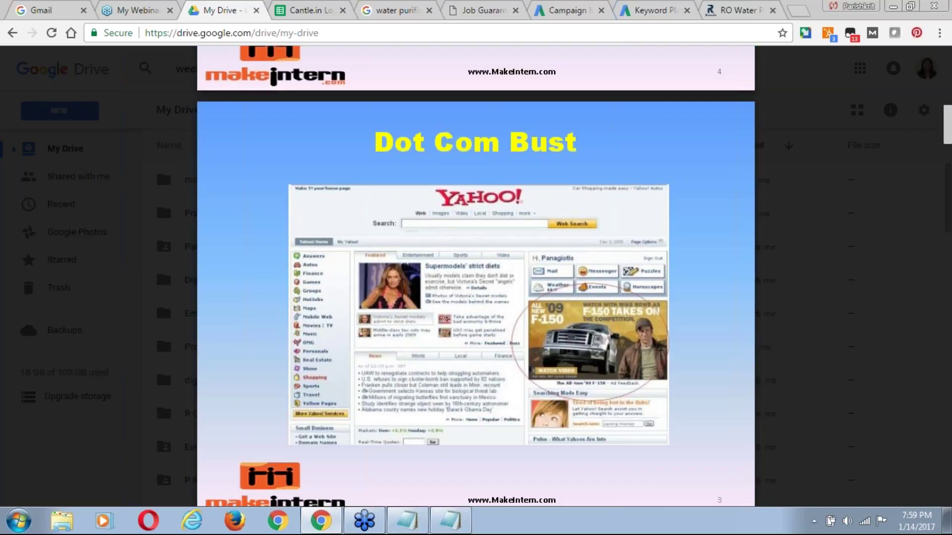
scroll(476, 276, down, 1)
scroll(162, 297, down, 1)
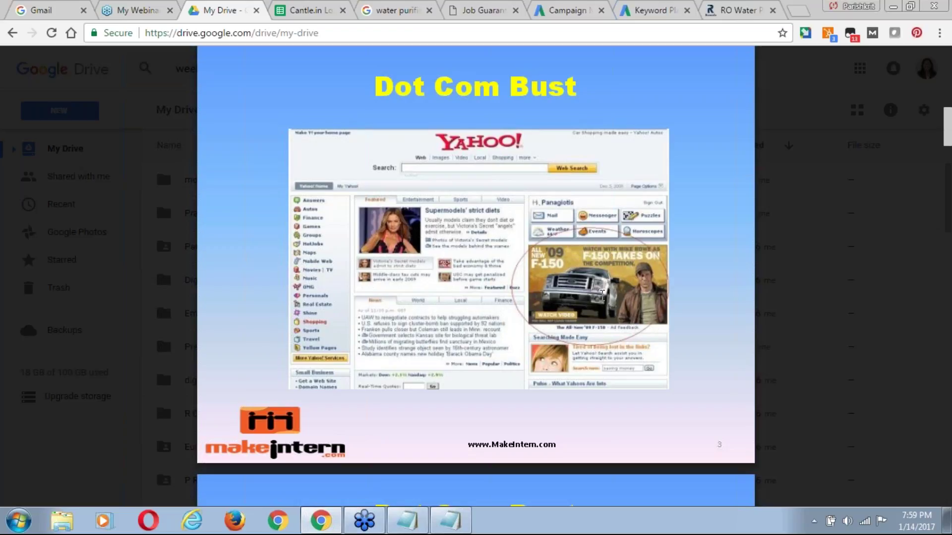
scroll(512, 325, down, 1)
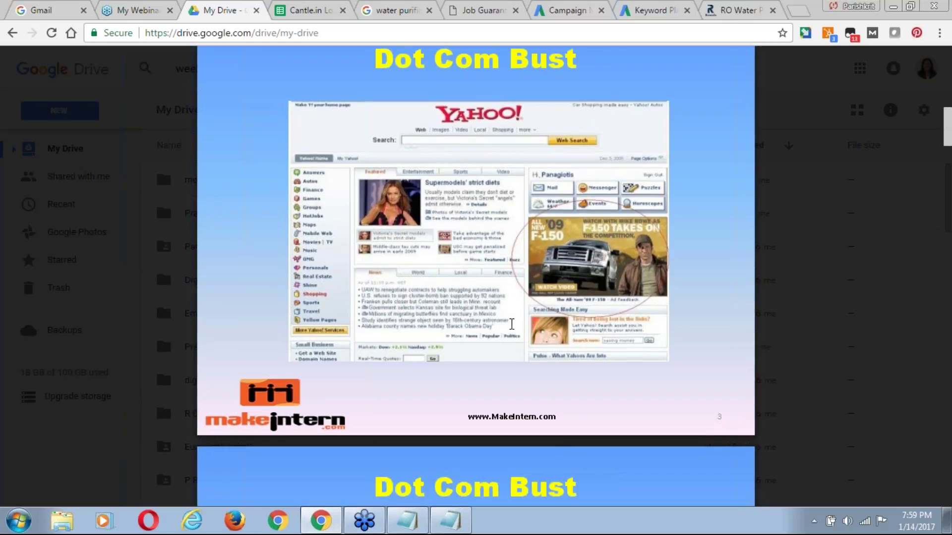
scroll(628, 219, down, 1)
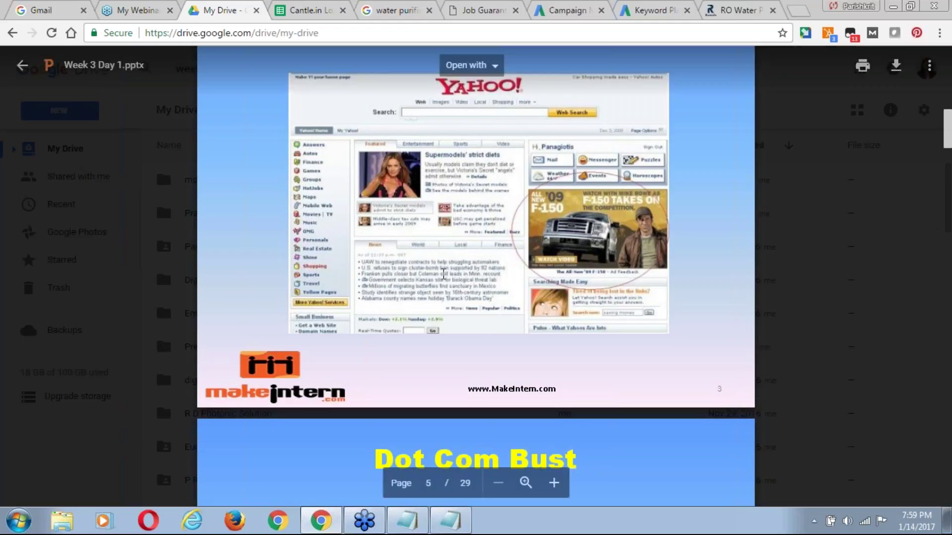
scroll(443, 274, down, 1)
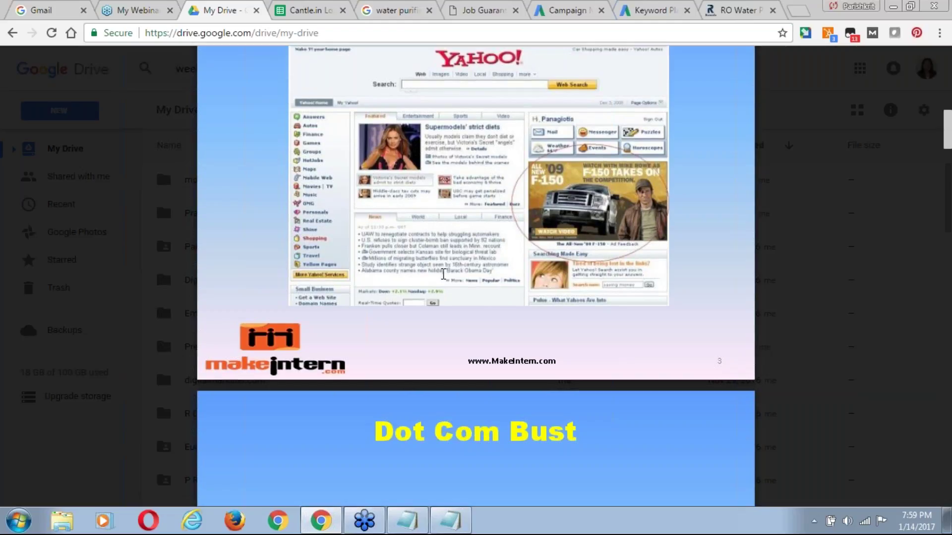
scroll(443, 274, down, 3)
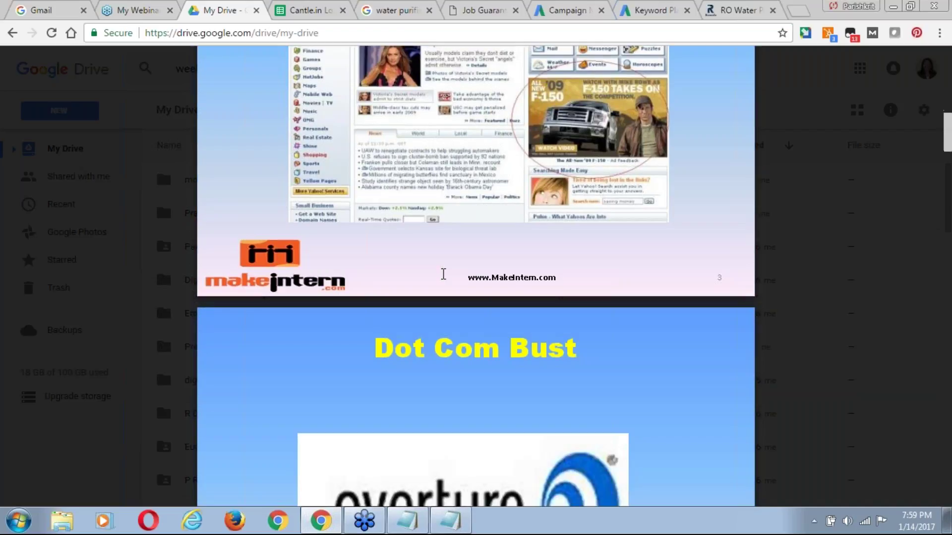
scroll(444, 274, down, 1)
scroll(476, 275, down, 1)
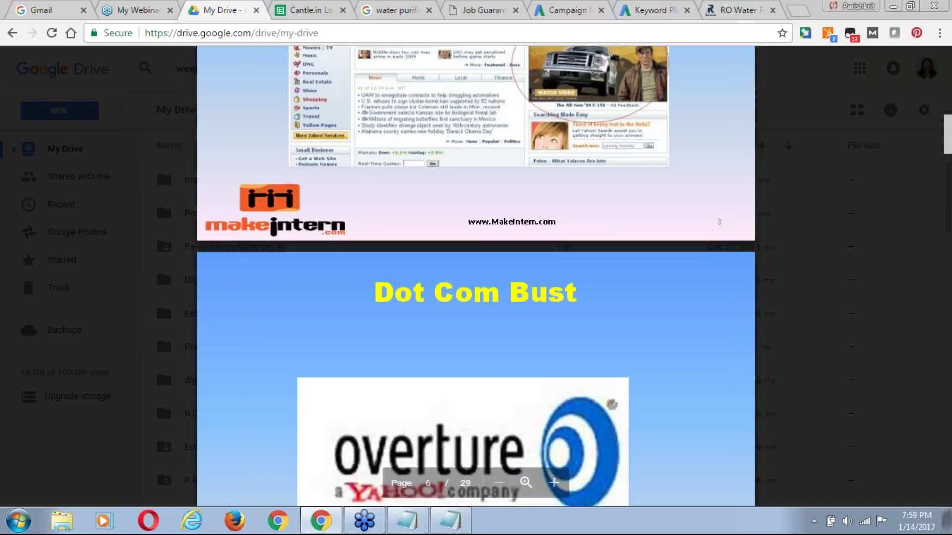
scroll(476, 276, down, 4)
scroll(475, 275, down, 1)
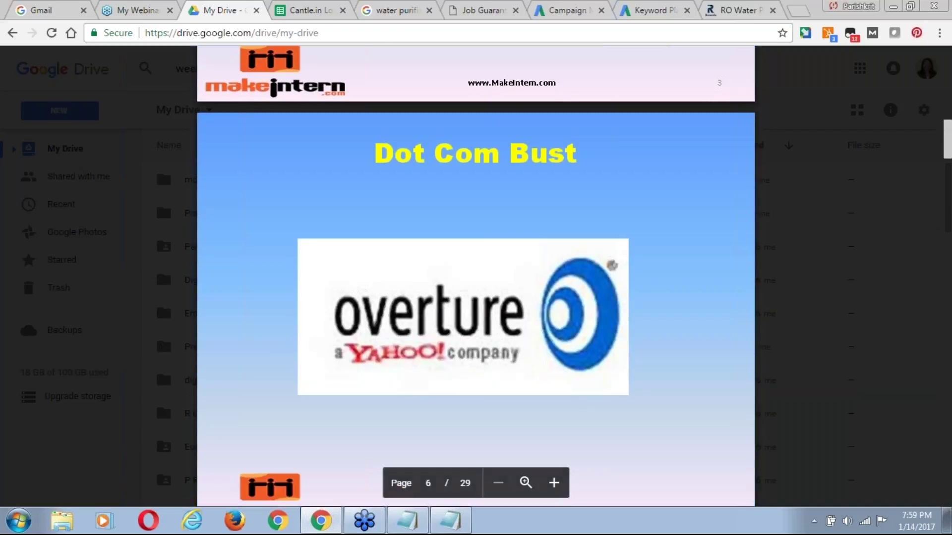
scroll(476, 276, down, 1)
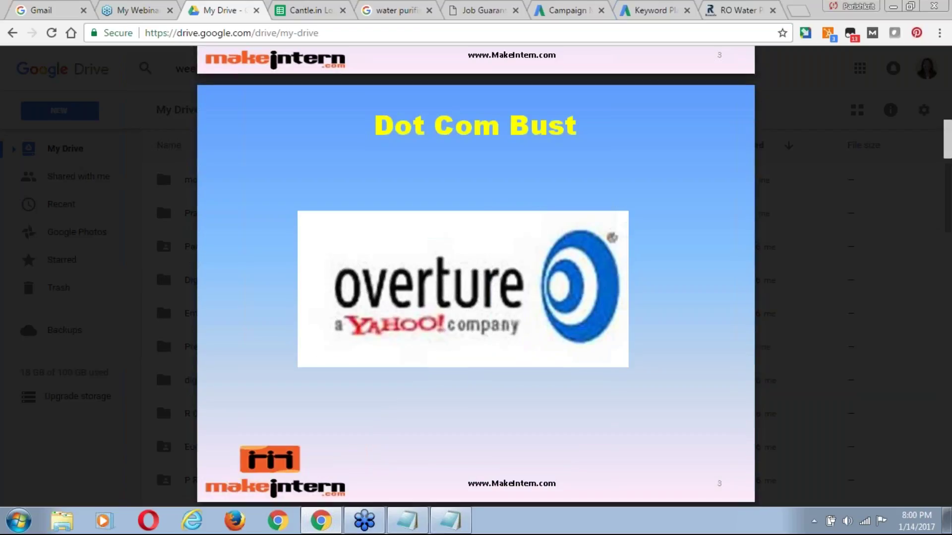
scroll(163, 331, down, 1)
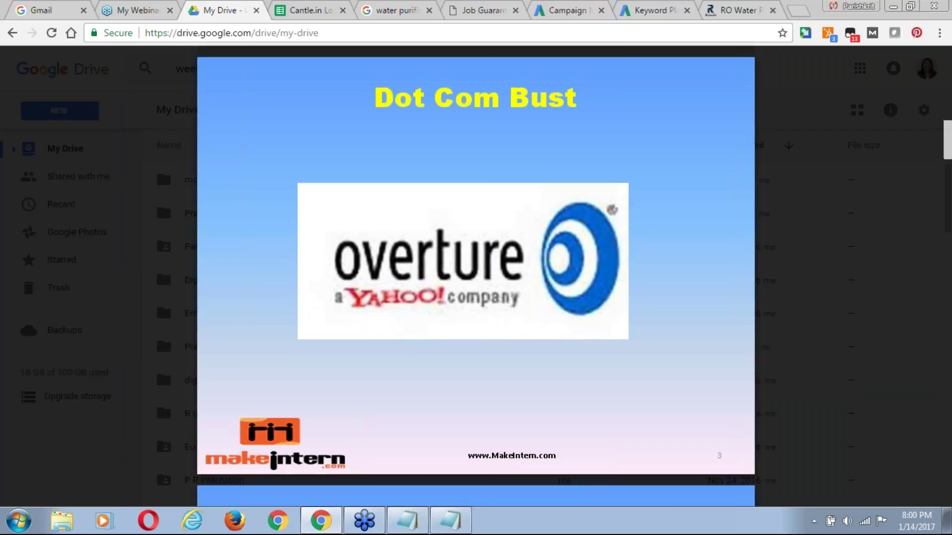
scroll(162, 331, down, 1)
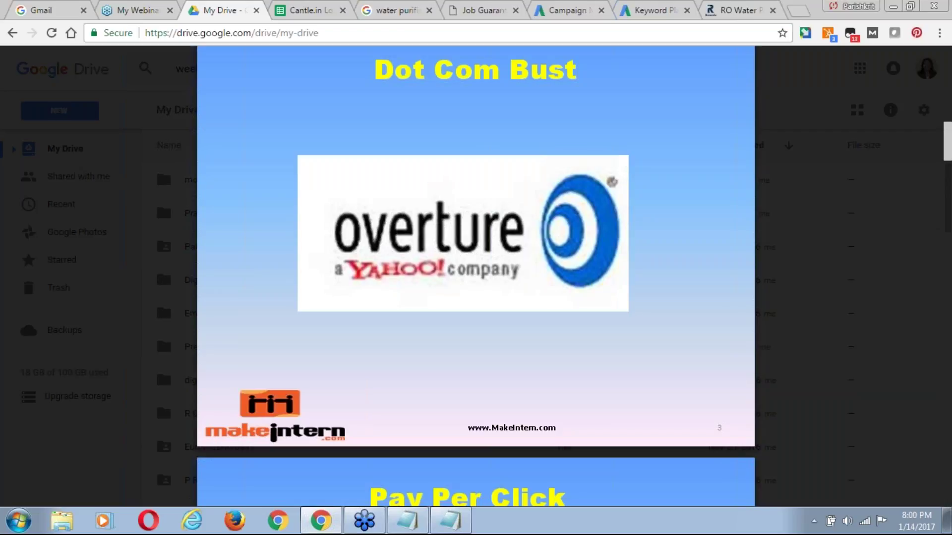
scroll(162, 298, down, 1)
scroll(162, 297, down, 2)
scroll(162, 297, down, 3)
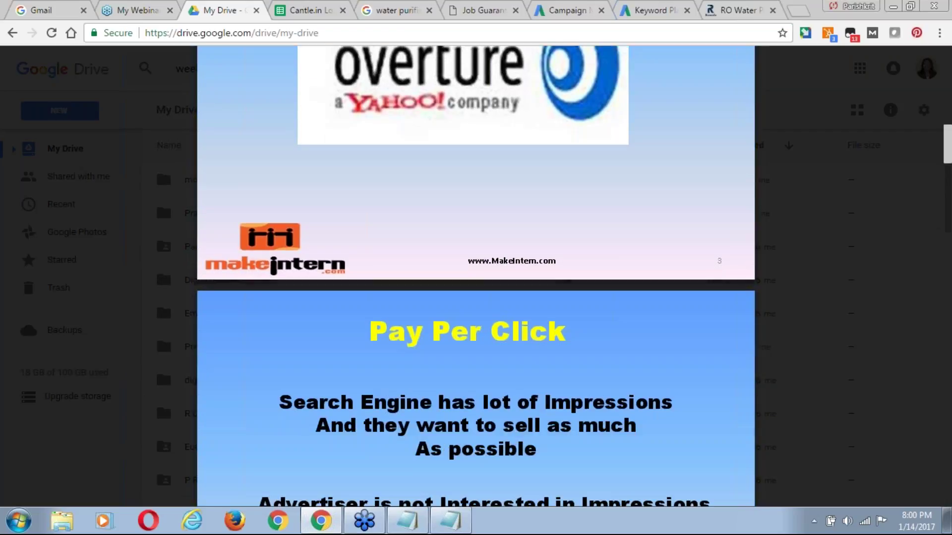
scroll(476, 276, down, 1)
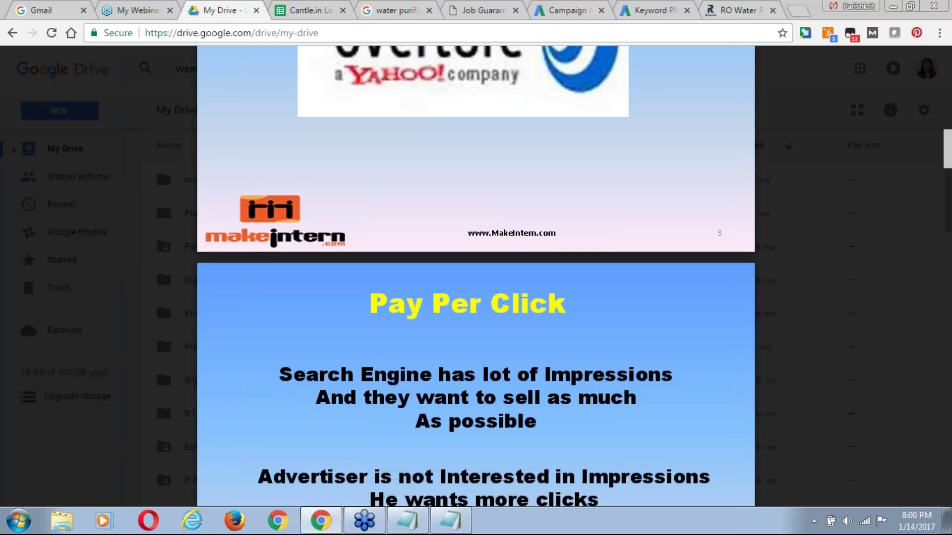
scroll(476, 276, down, 1)
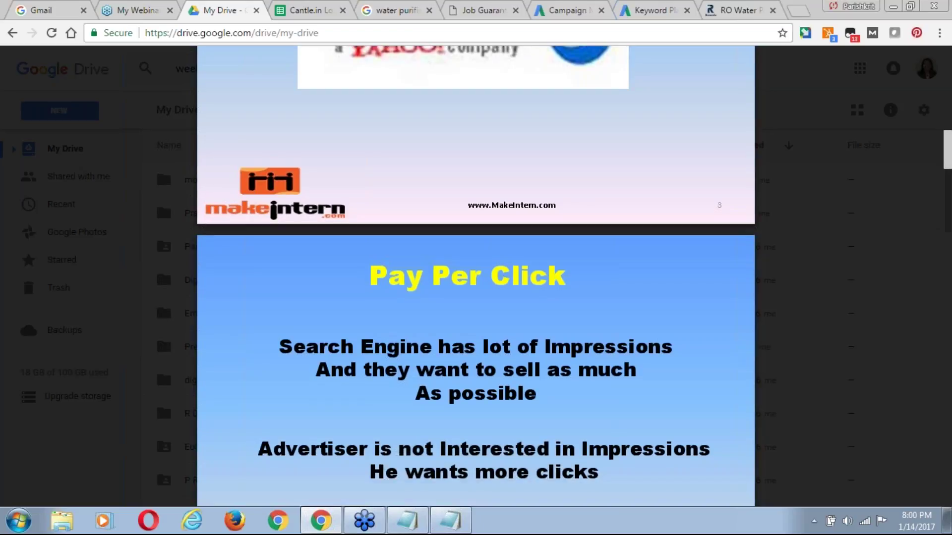
scroll(475, 275, down, 2)
scroll(476, 276, down, 1)
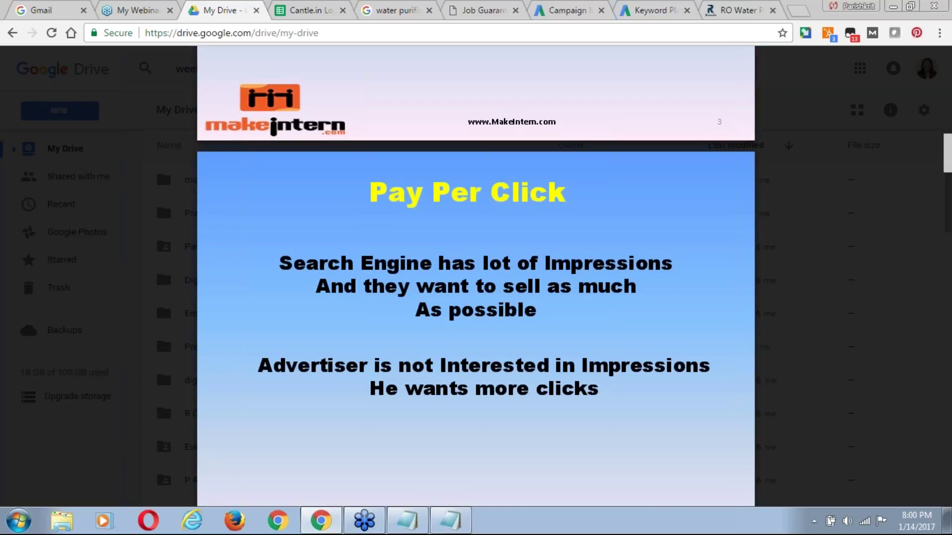
scroll(476, 275, down, 1)
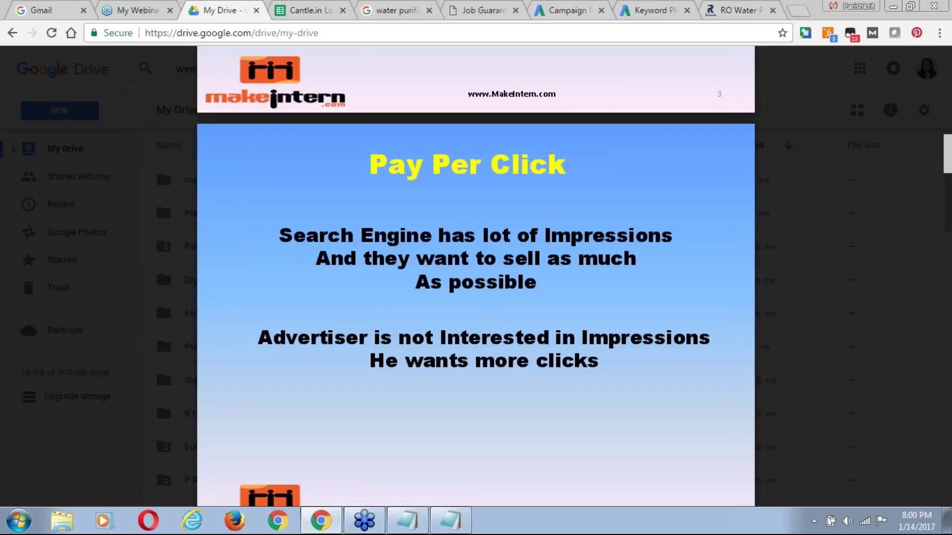
scroll(476, 276, down, 2)
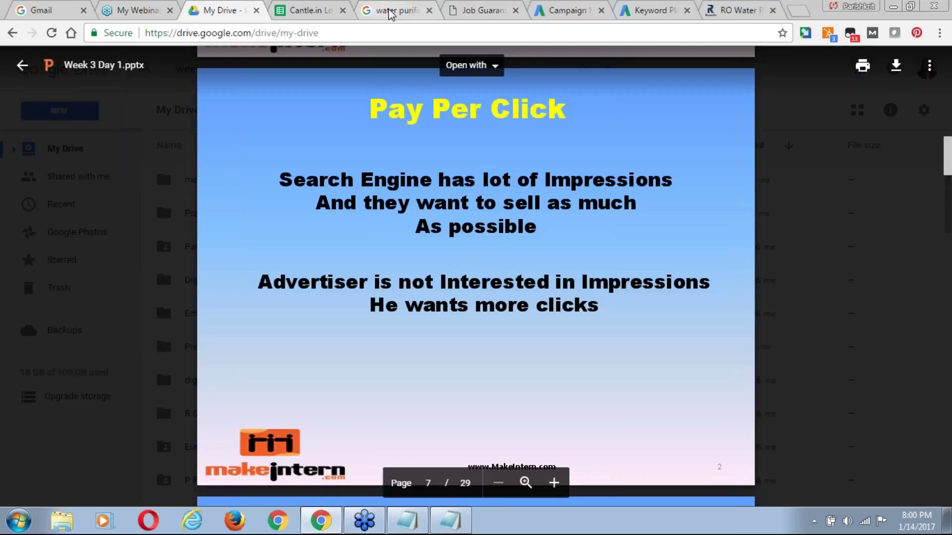
click(400, 16)
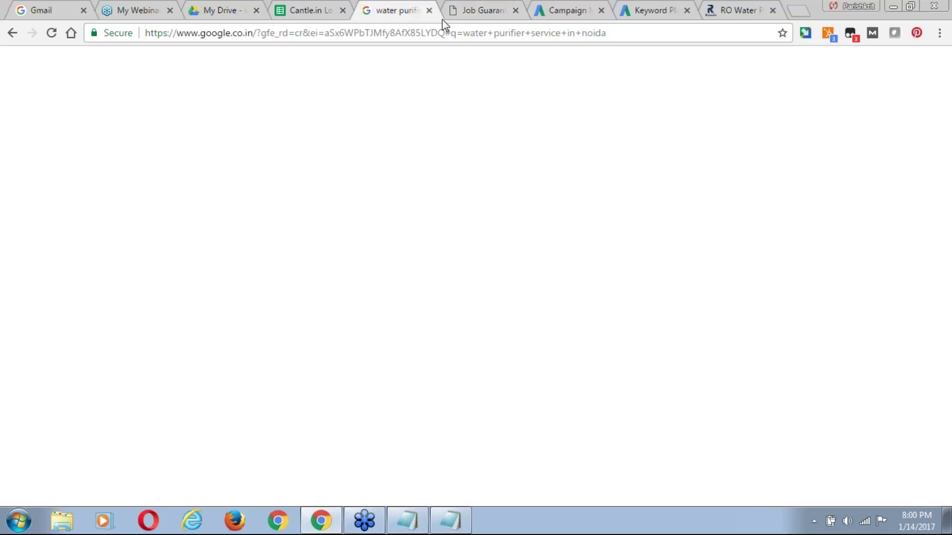
click(485, 10)
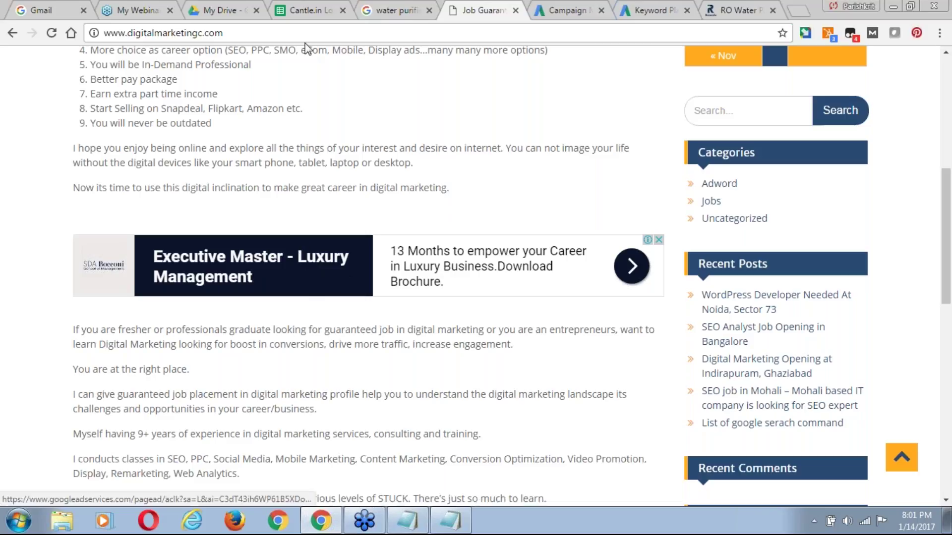
click(224, 16)
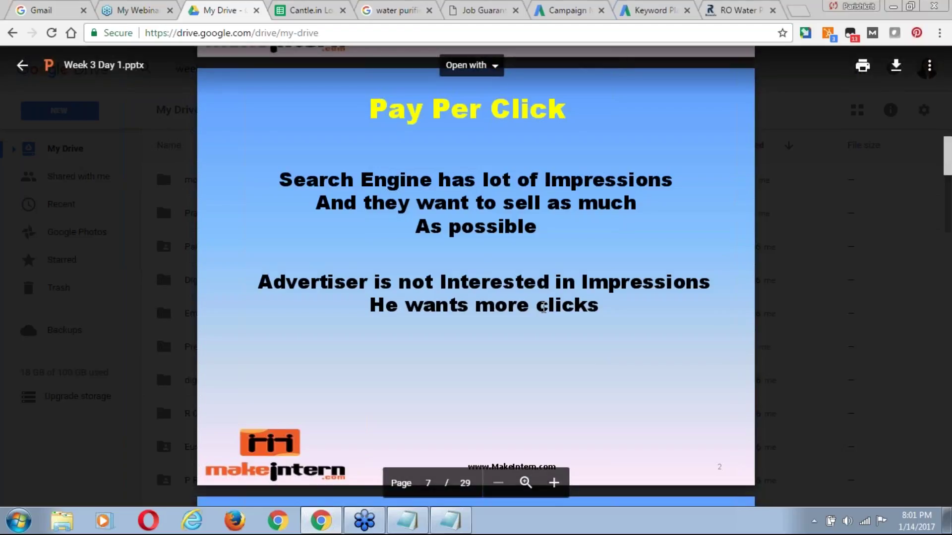
Advance the deck to the page 8 billing slide, then show the 'water purifier service in noida' results.
scroll(544, 308, down, 1)
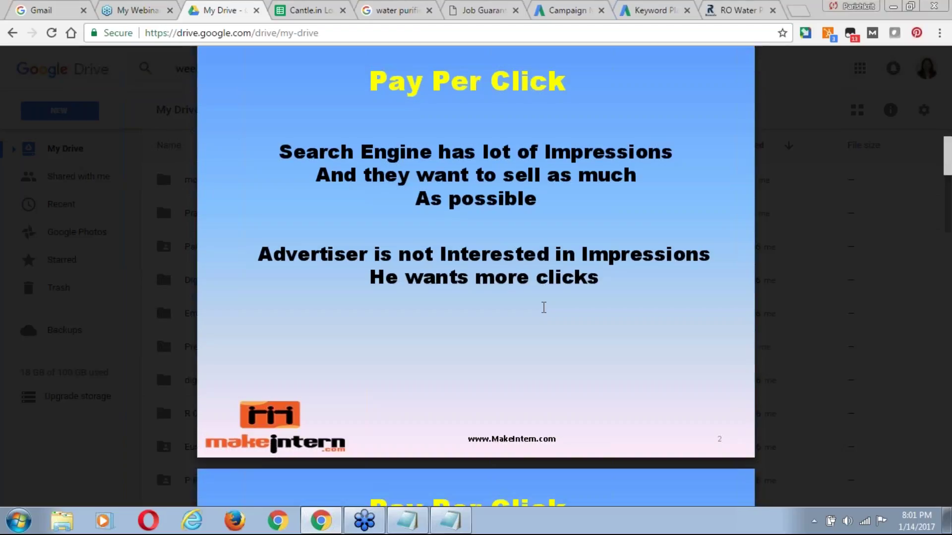
scroll(543, 307, down, 1)
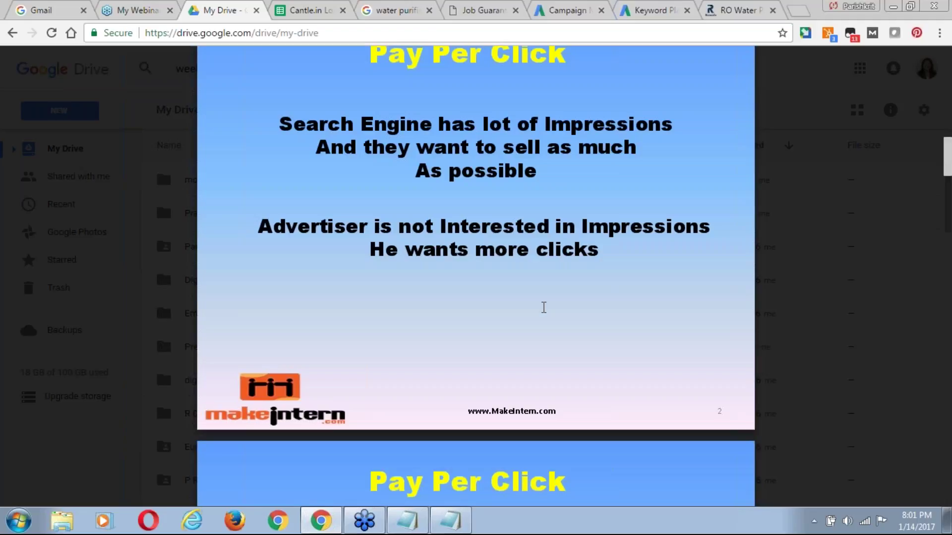
scroll(543, 308, down, 1)
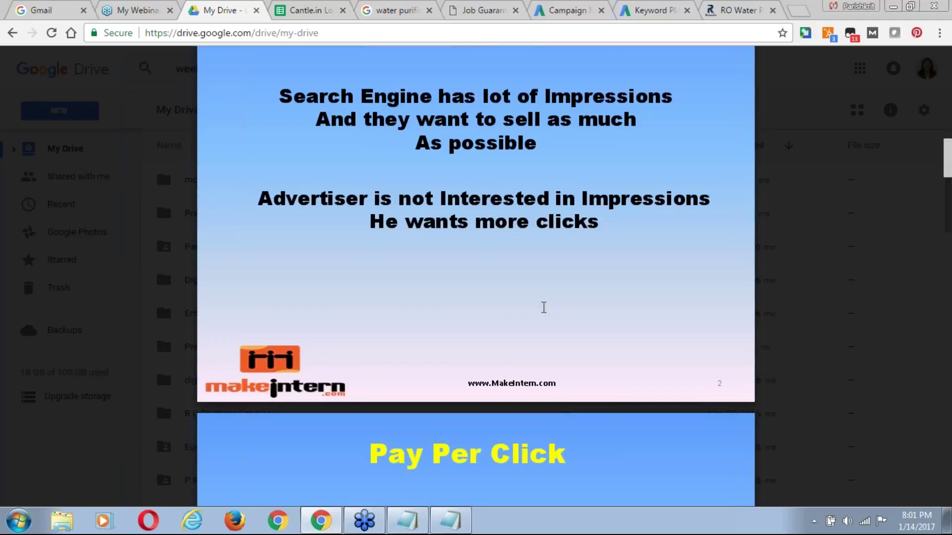
scroll(544, 308, down, 8)
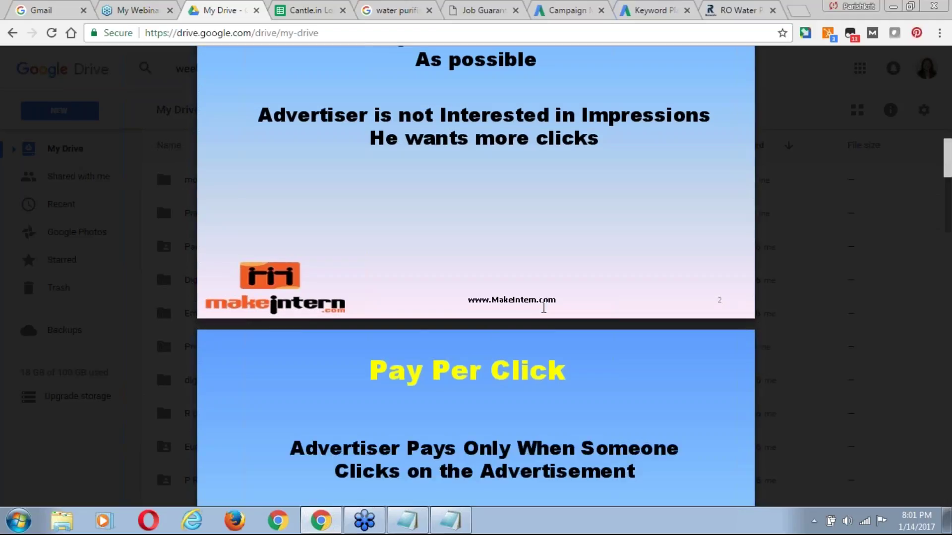
scroll(543, 307, down, 3)
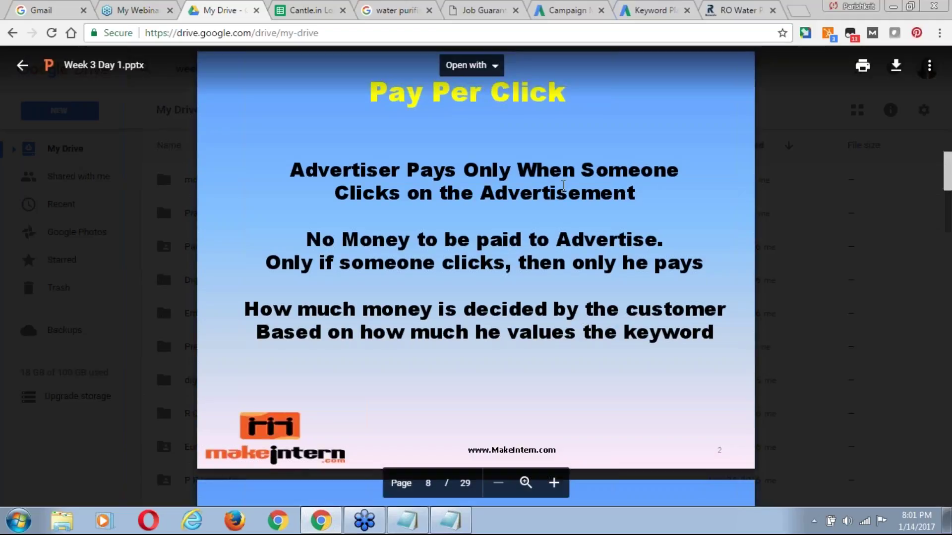
scroll(528, 186, down, 1)
click(390, 14)
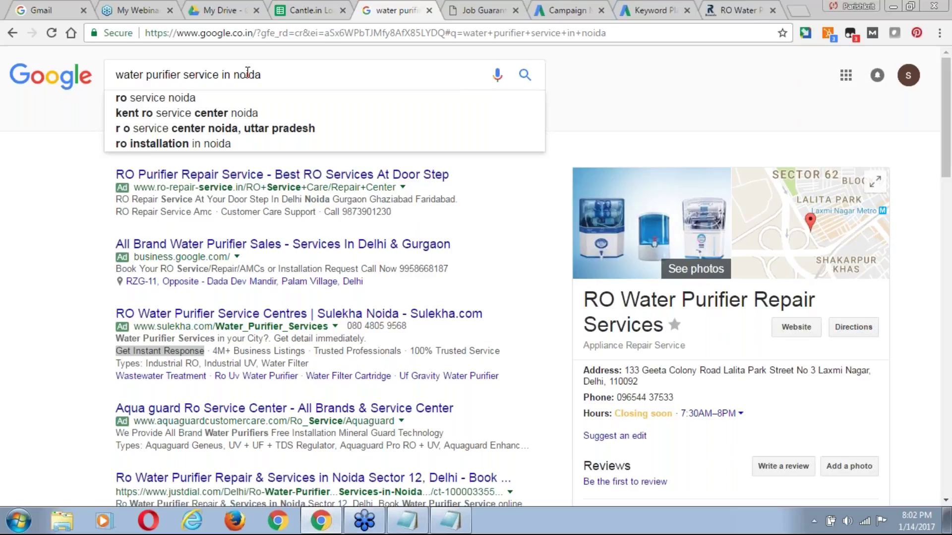
click(226, 12)
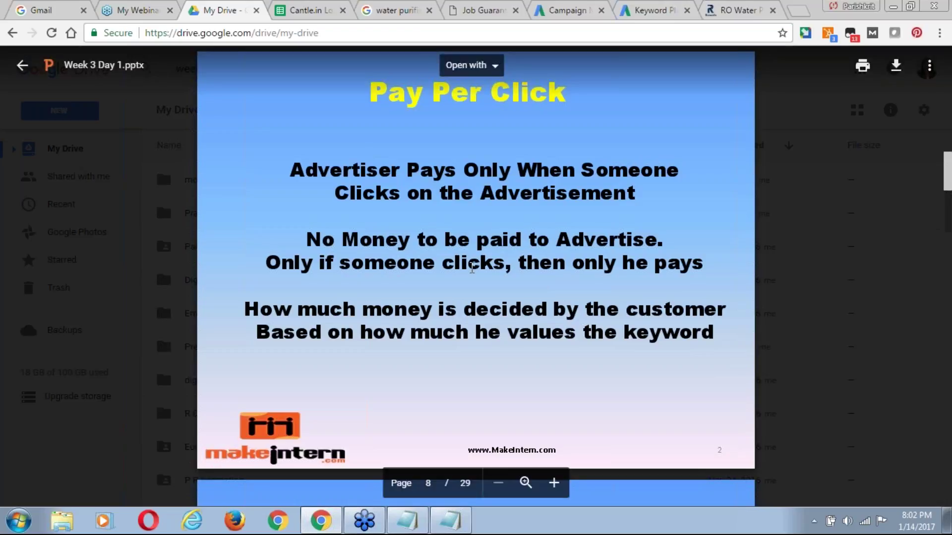
scroll(471, 268, down, 1)
scroll(472, 268, down, 3)
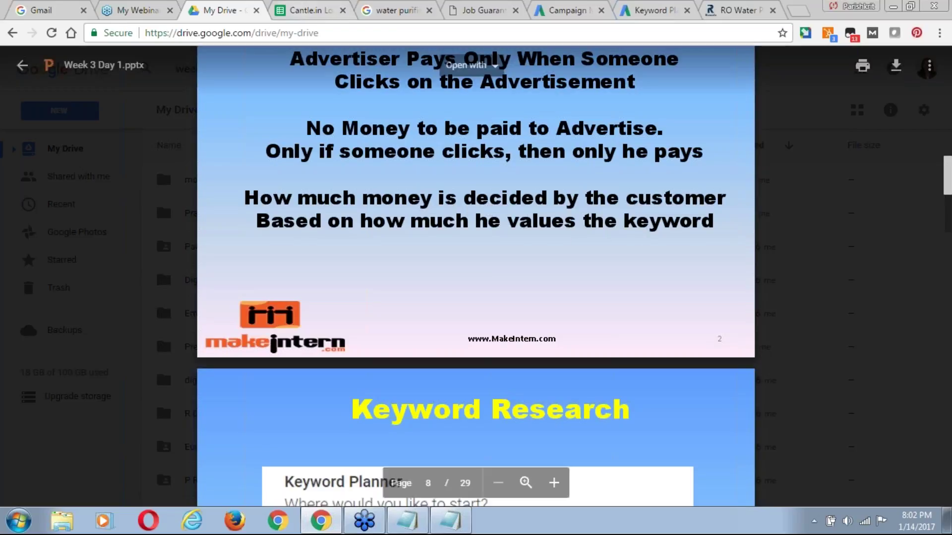
click(396, 11)
drag(261, 76, 212, 75)
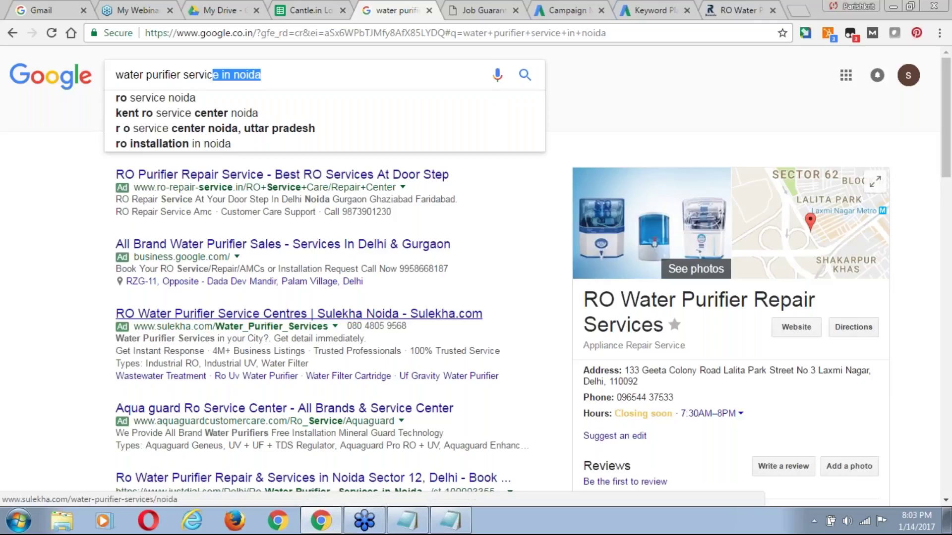
Search 'kent ro service center noida' and scroll through the resulting ads and listings.
click(198, 113)
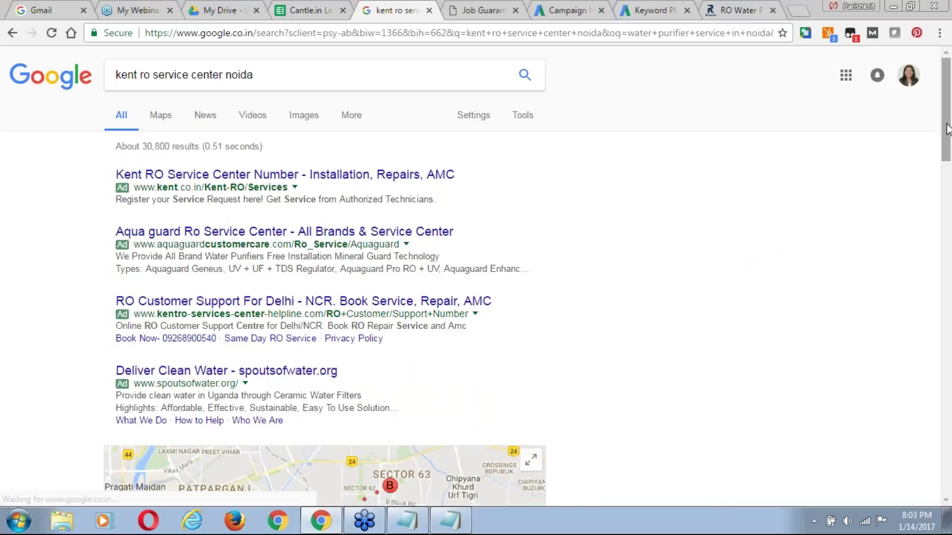
scroll(950, 170, down, 1)
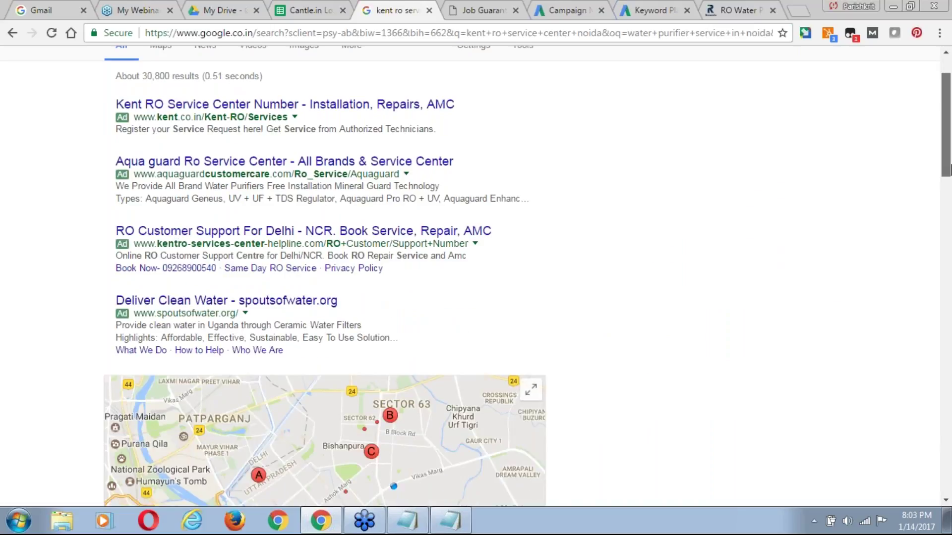
click(950, 357)
drag(951, 358, 950, 419)
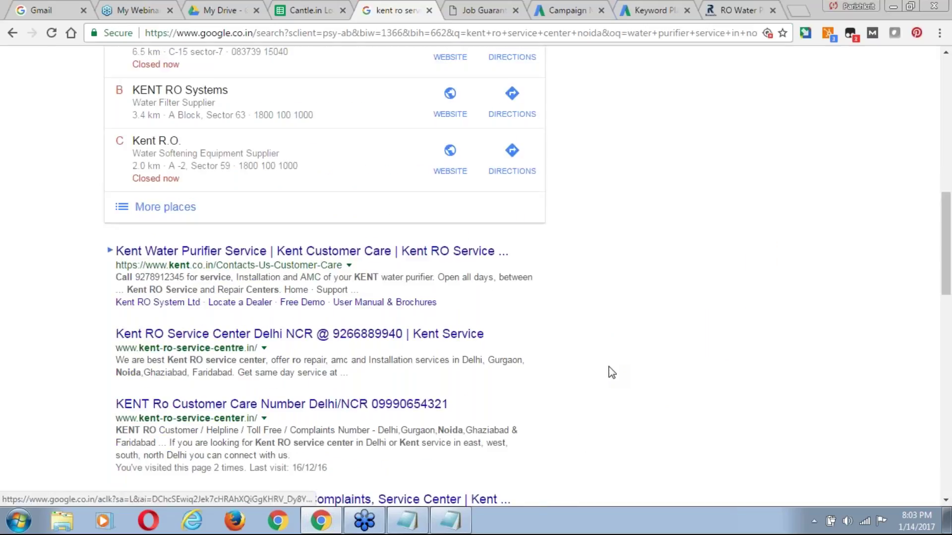
drag(948, 214, 949, 425)
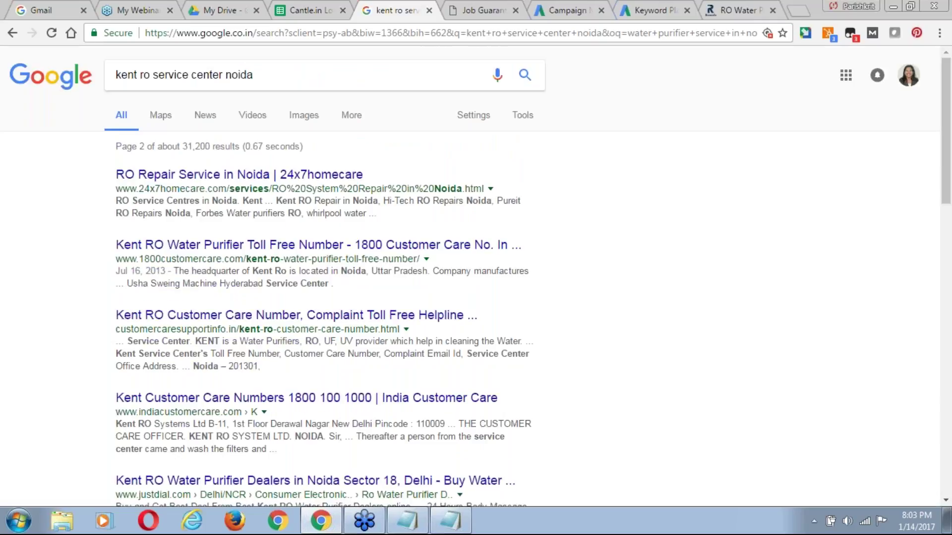
scroll(476, 275, down, 1)
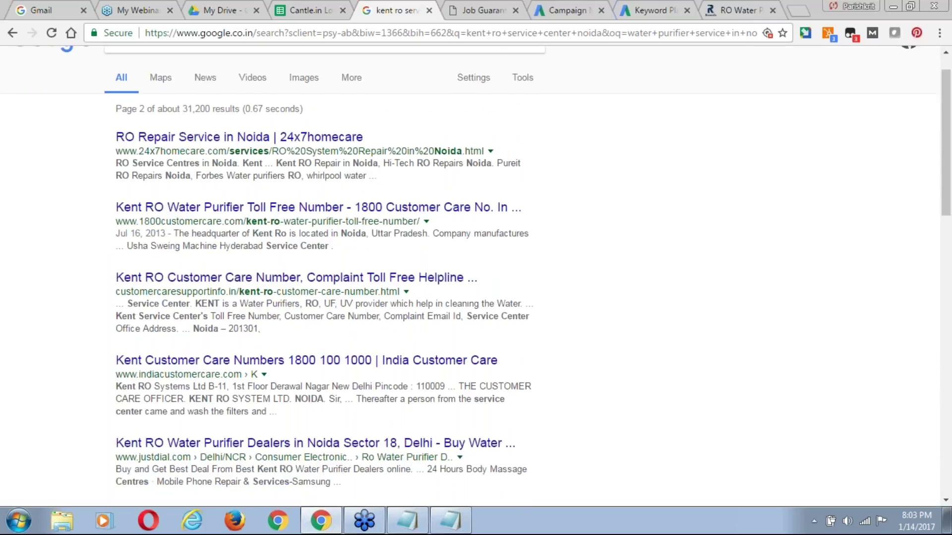
scroll(476, 275, down, 10)
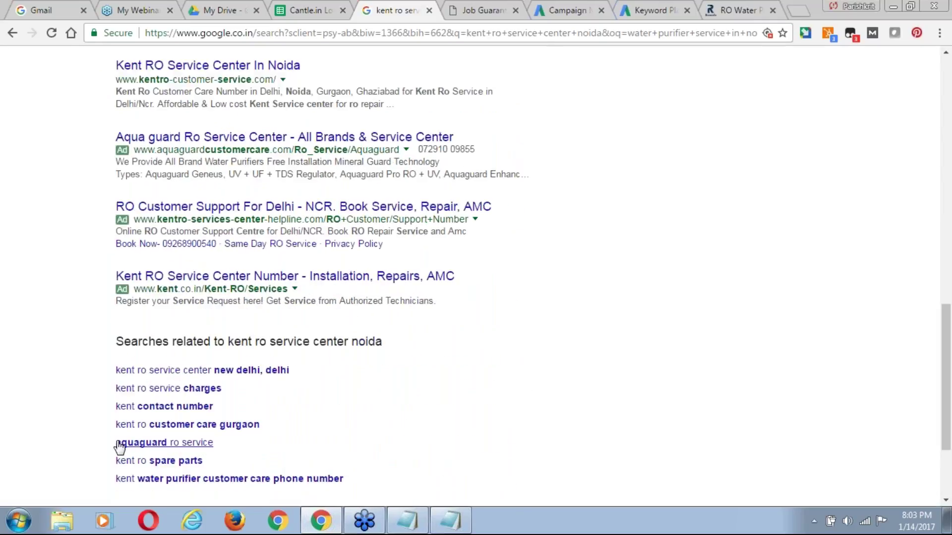
scroll(157, 375, up, 2)
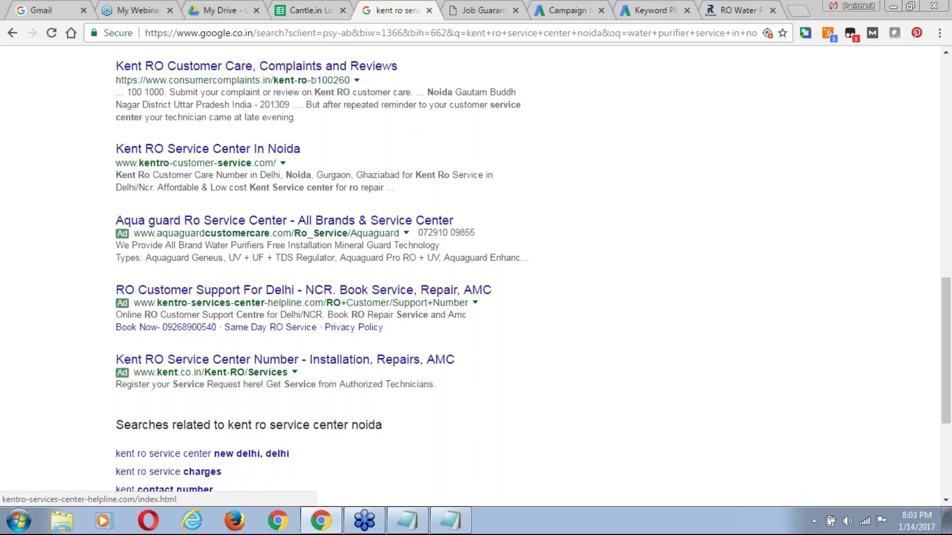
Glance at the slides, then highlight 'ro service center noida' in the search query.
click(222, 10)
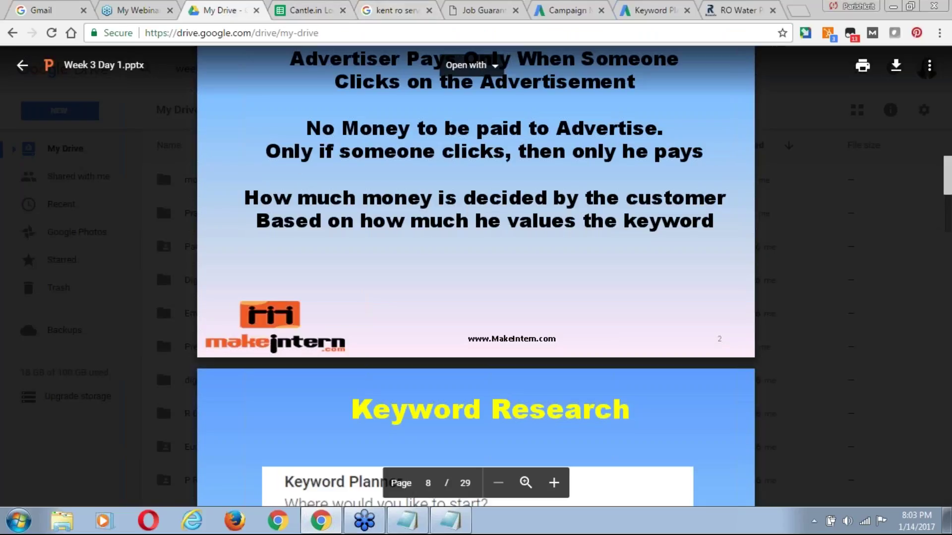
click(389, 6)
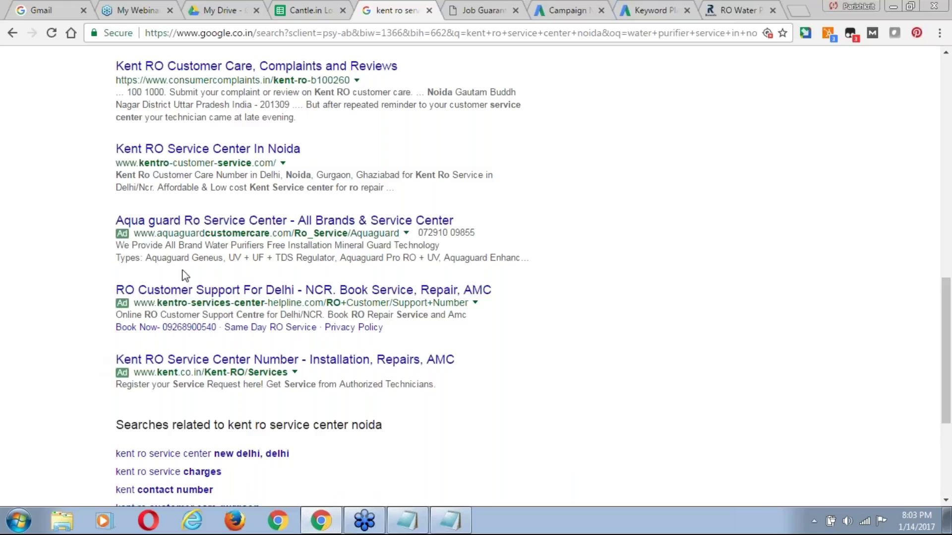
scroll(184, 276, up, 1)
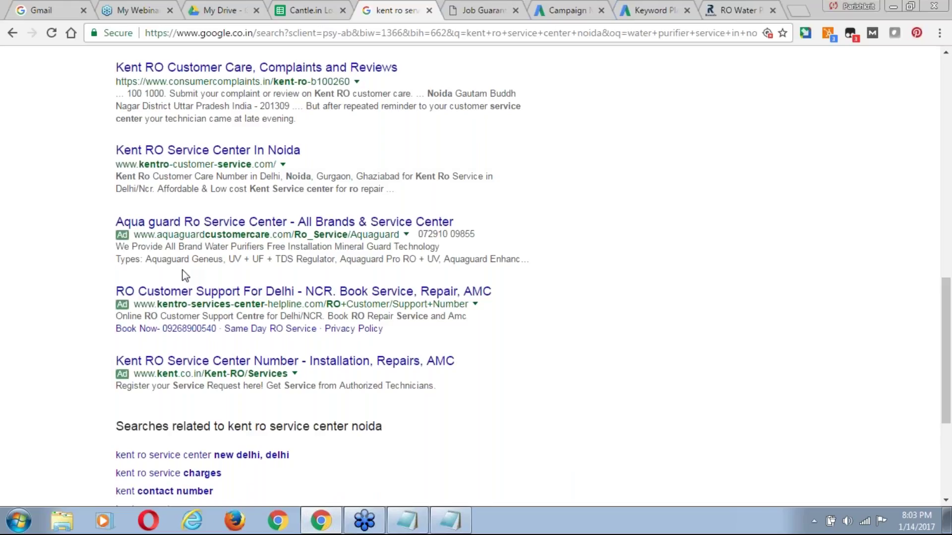
scroll(184, 275, up, 6)
scroll(185, 276, up, 4)
click(276, 73)
drag(276, 72, 107, 74)
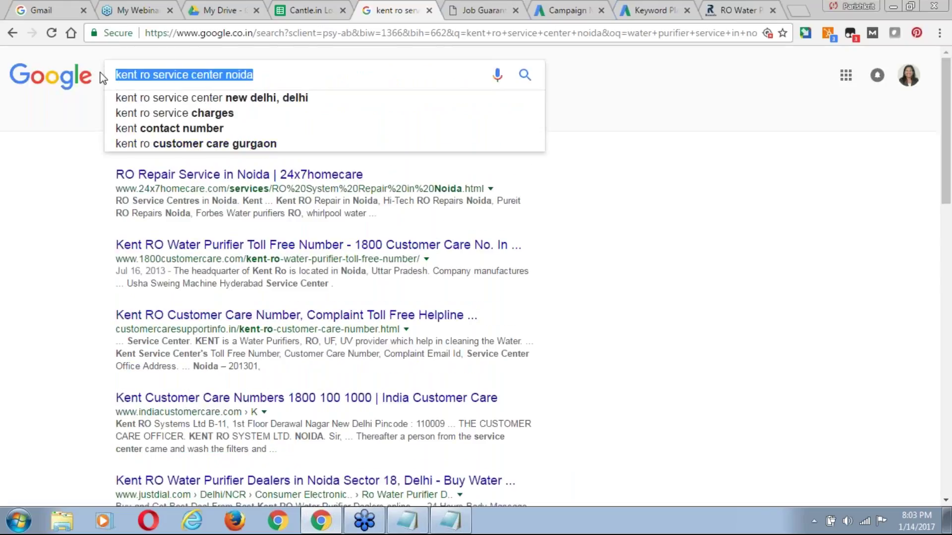
click(169, 73)
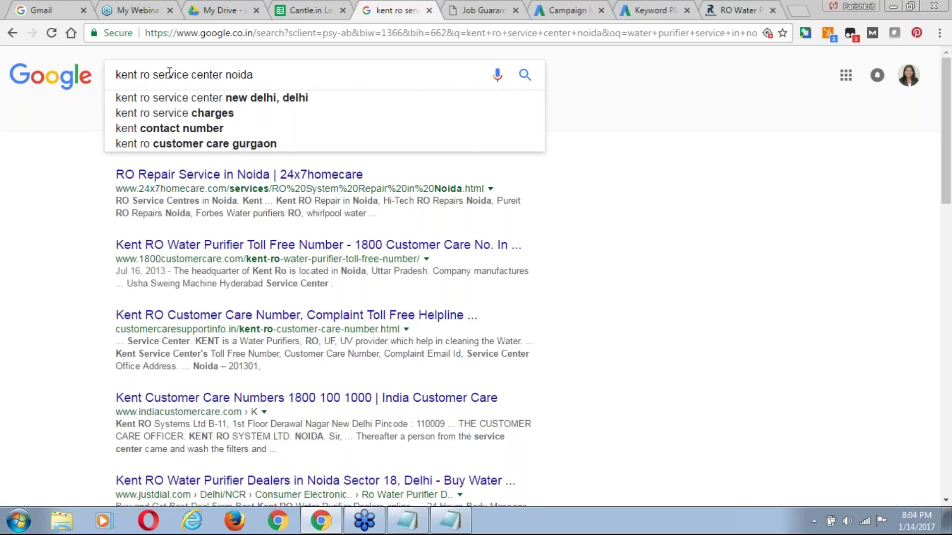
drag(273, 74, 117, 74)
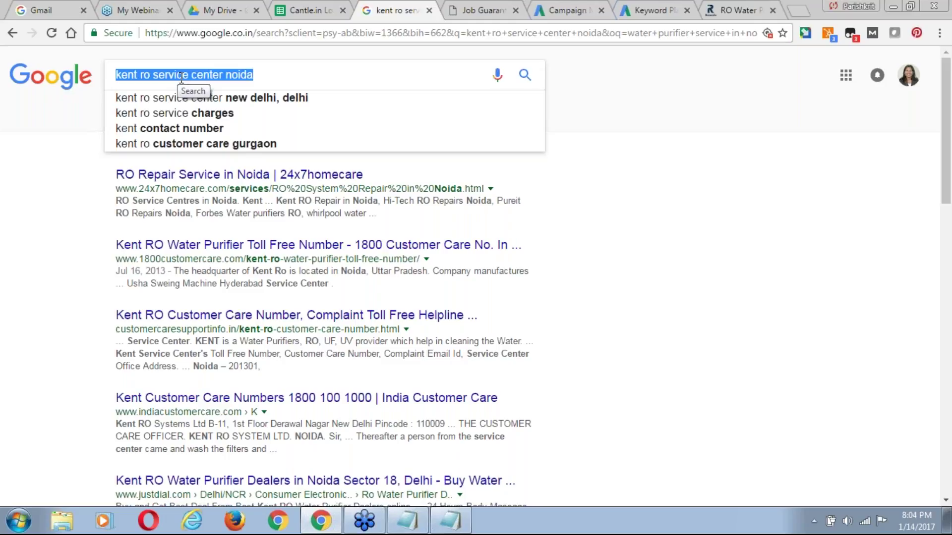
Scroll the deck to the Keyword Research slide, then bring up Keyword Planner without the Copy your keywords dialog.
click(219, 10)
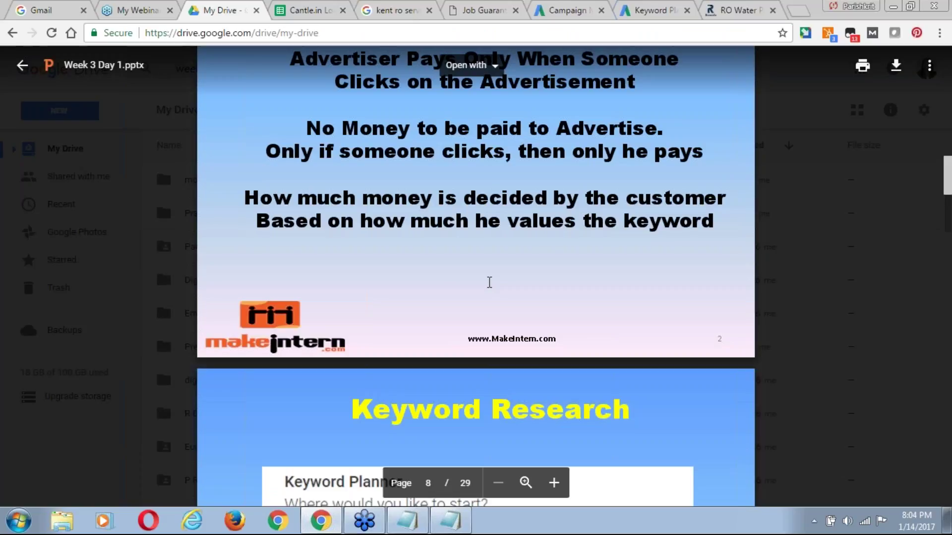
scroll(490, 283, down, 1)
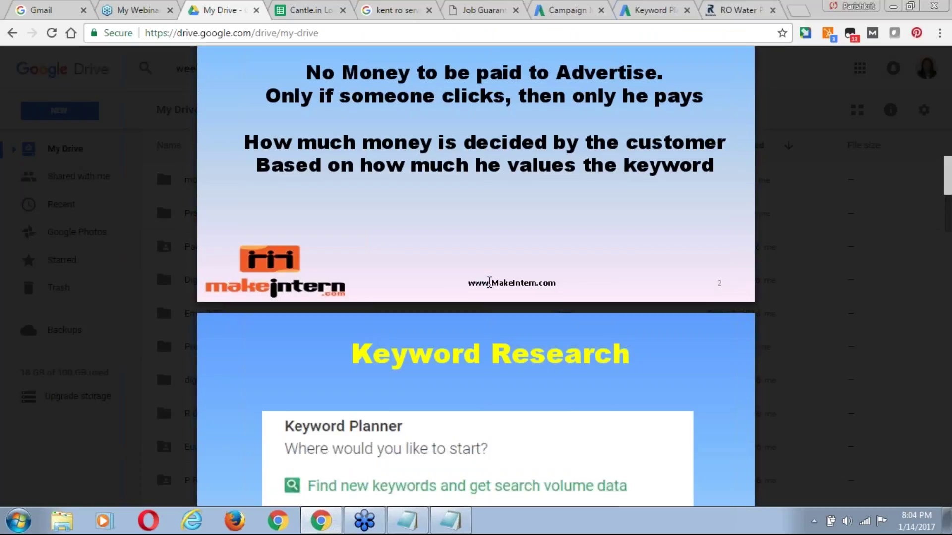
scroll(489, 283, down, 4)
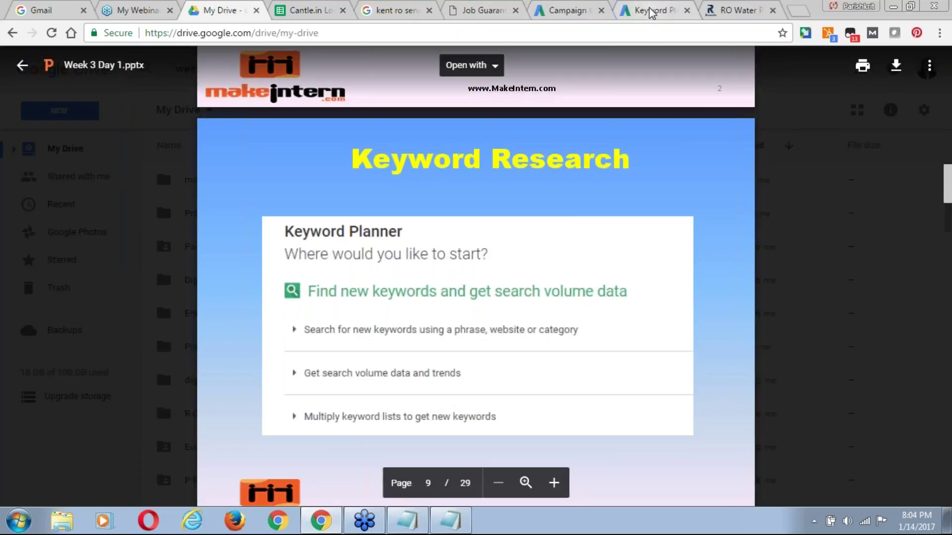
click(651, 11)
click(401, 335)
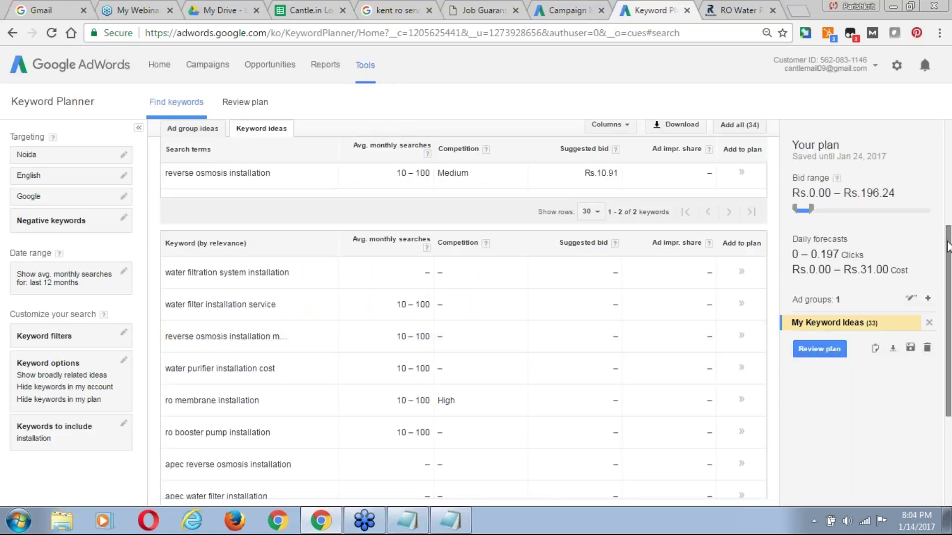
click(949, 212)
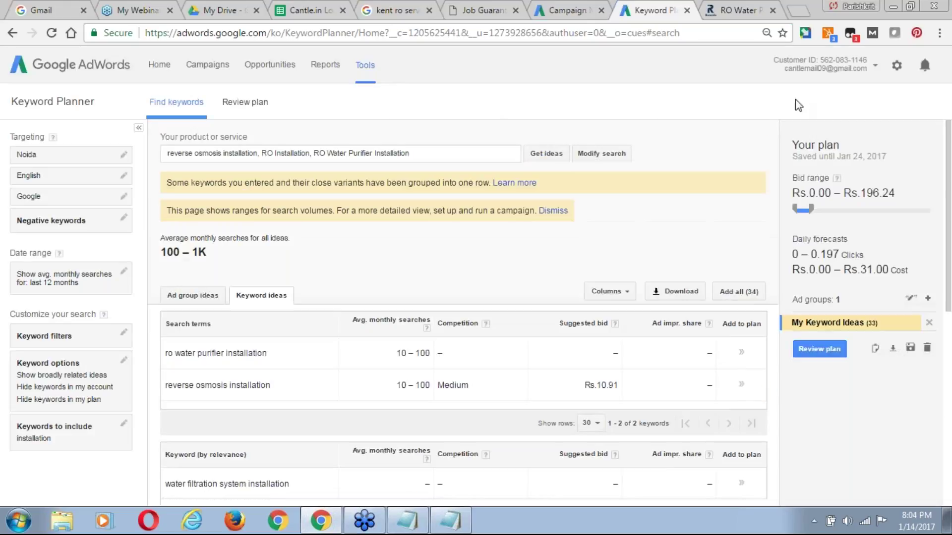
click(468, 151)
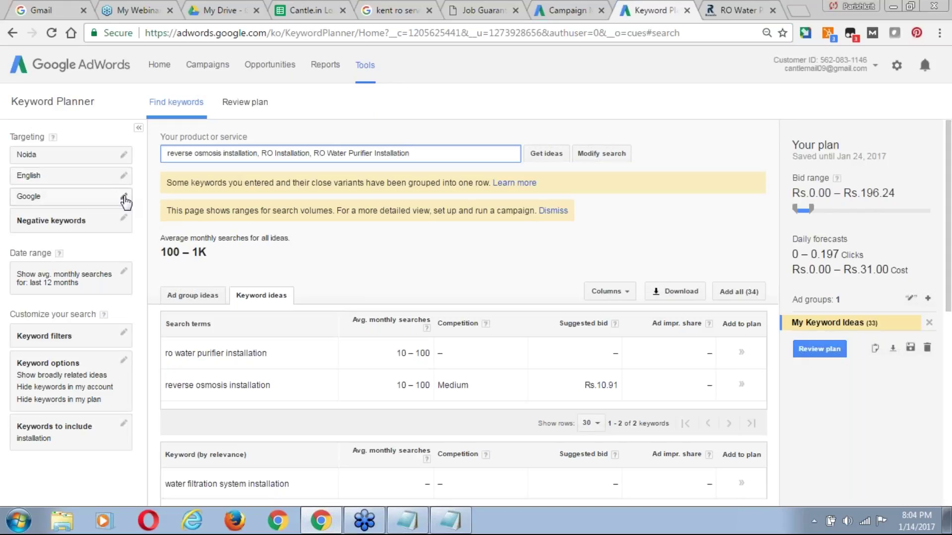
click(124, 196)
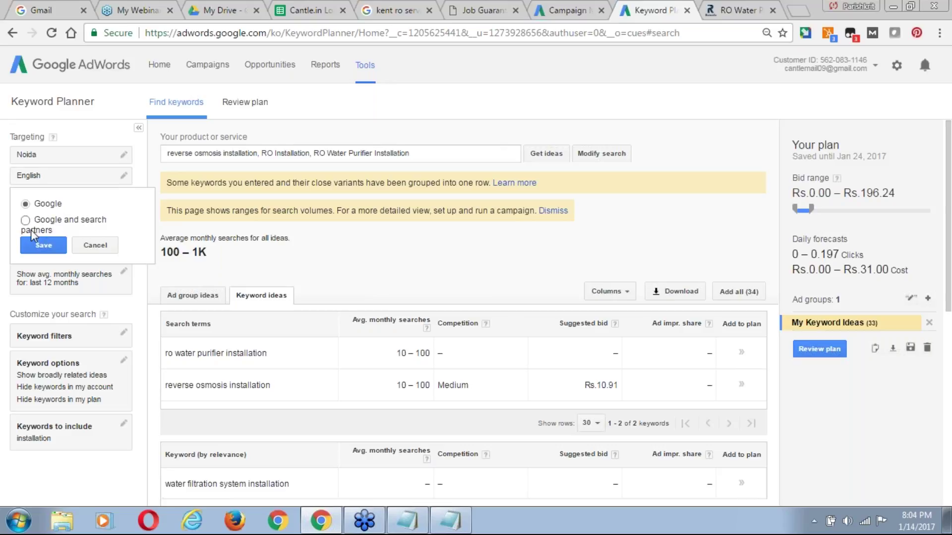
click(316, 101)
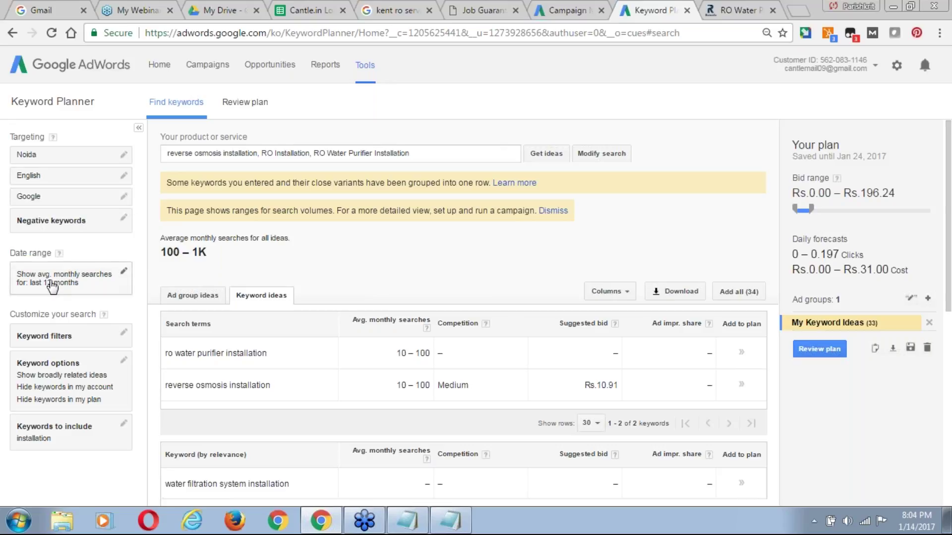
click(124, 277)
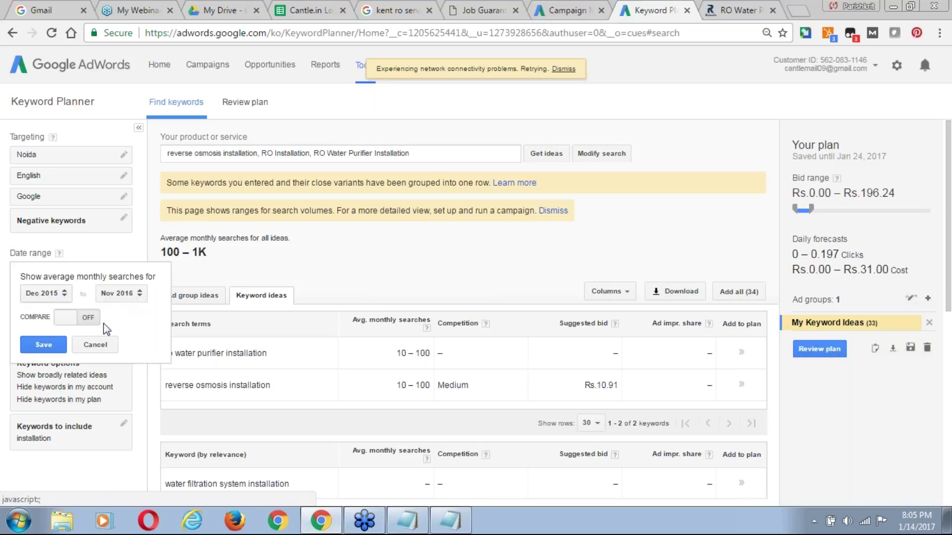
click(95, 345)
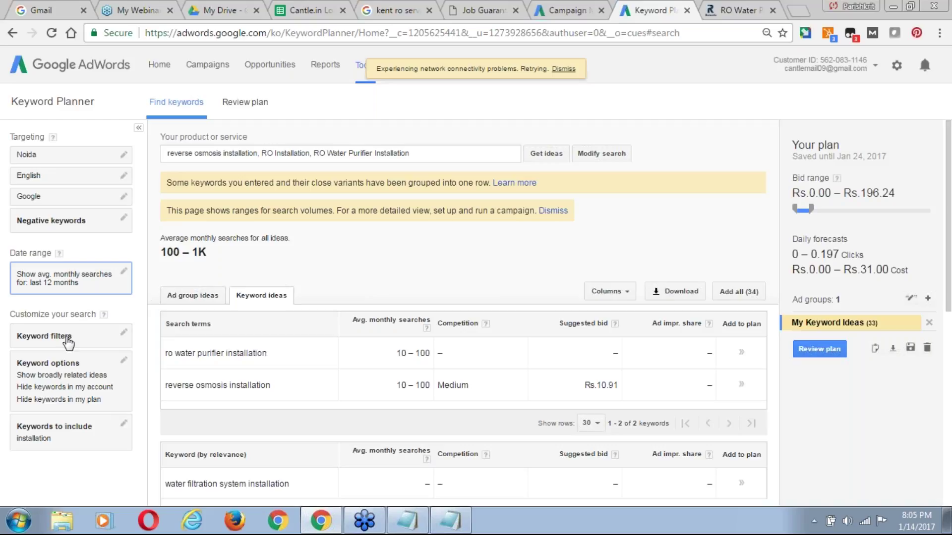
Filter keyword ideas to suggested bid ≥ Rs.5.00, ad impression share ≥ 50% and Low competition.
click(59, 342)
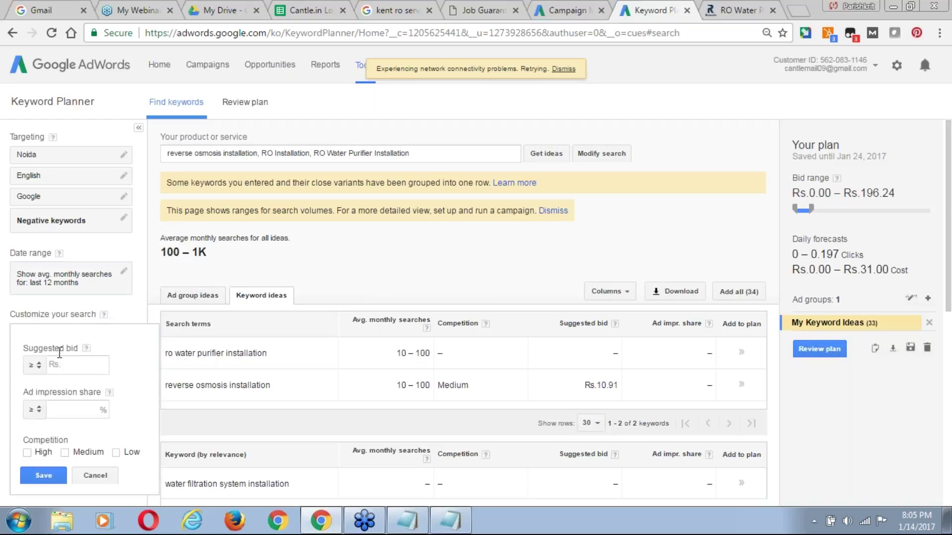
drag(951, 204, 951, 207)
scroll(505, 261, down, 1)
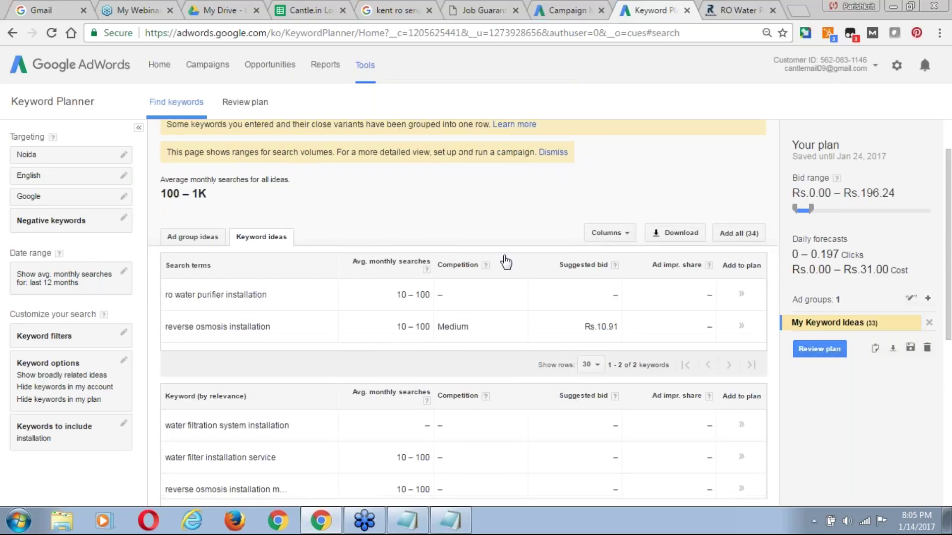
click(44, 336)
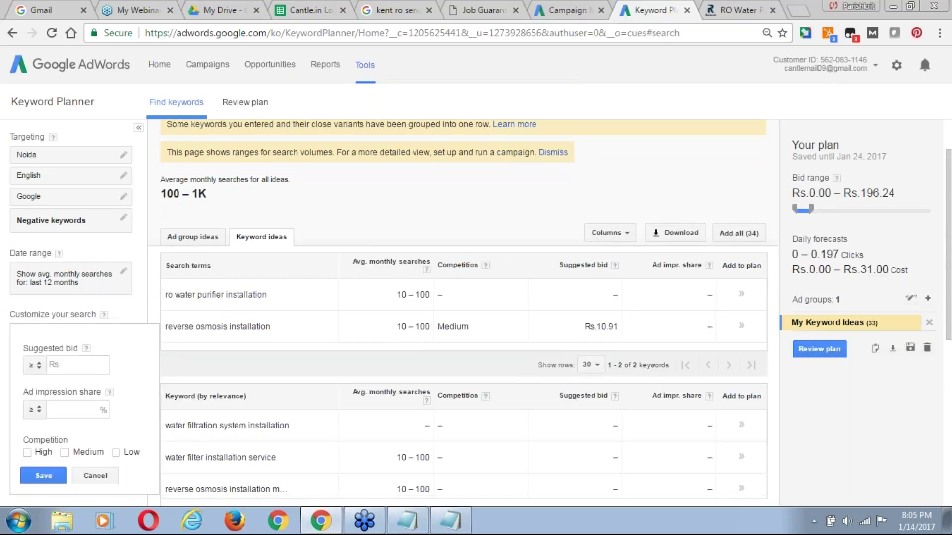
click(75, 365)
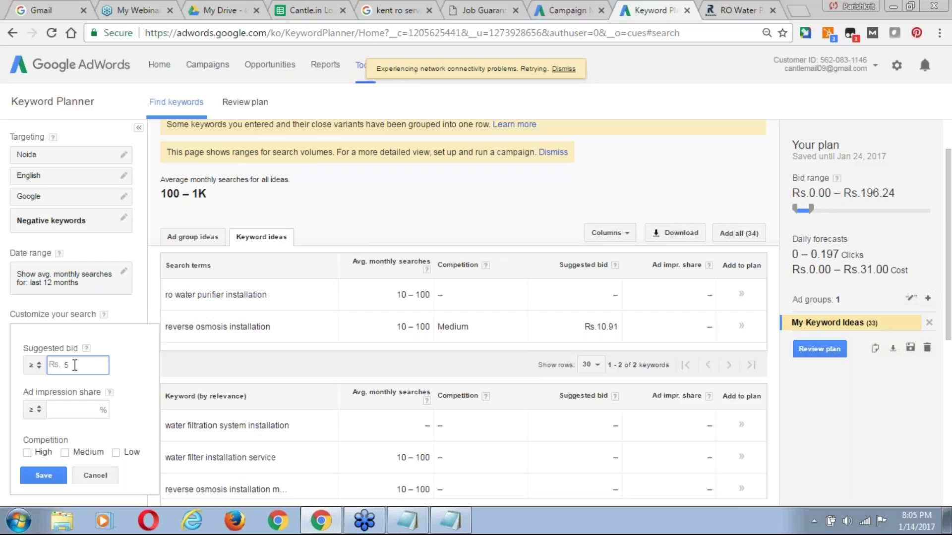
text(5)
click(69, 413)
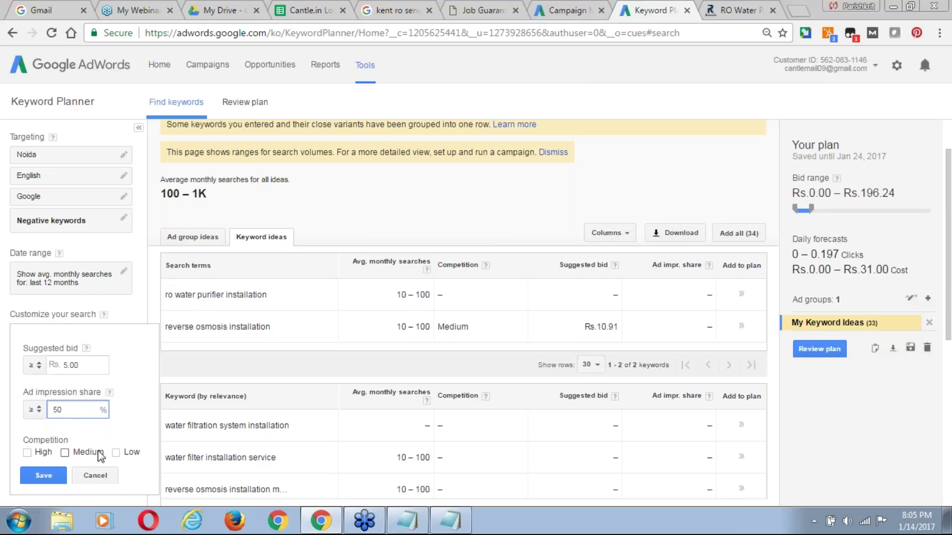
click(116, 452)
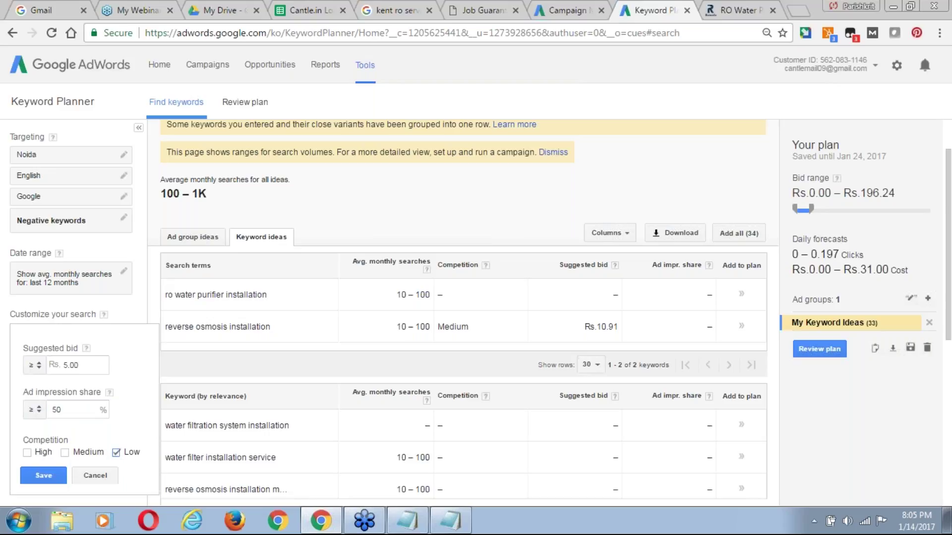
click(44, 475)
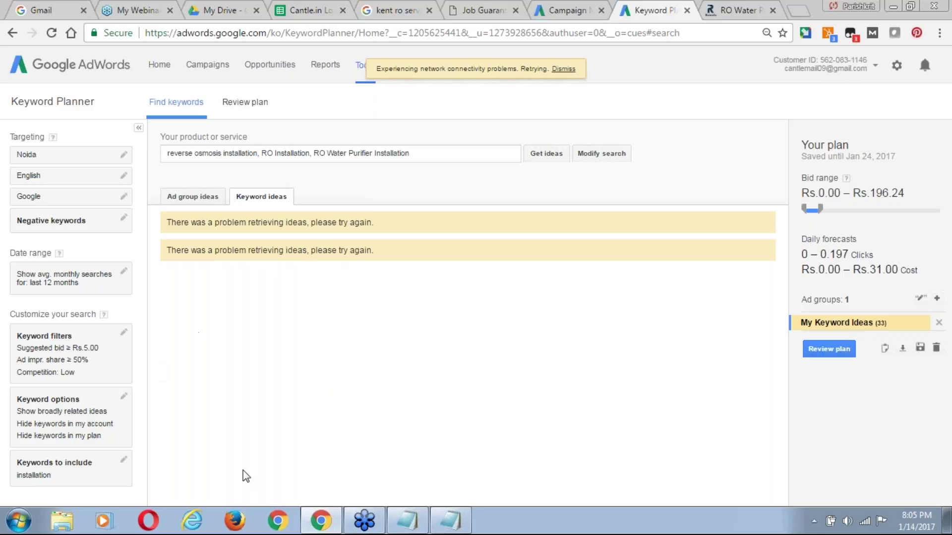
Reload Keyword Planner, sign back in with the account password, and pick the AdWords account.
click(47, 35)
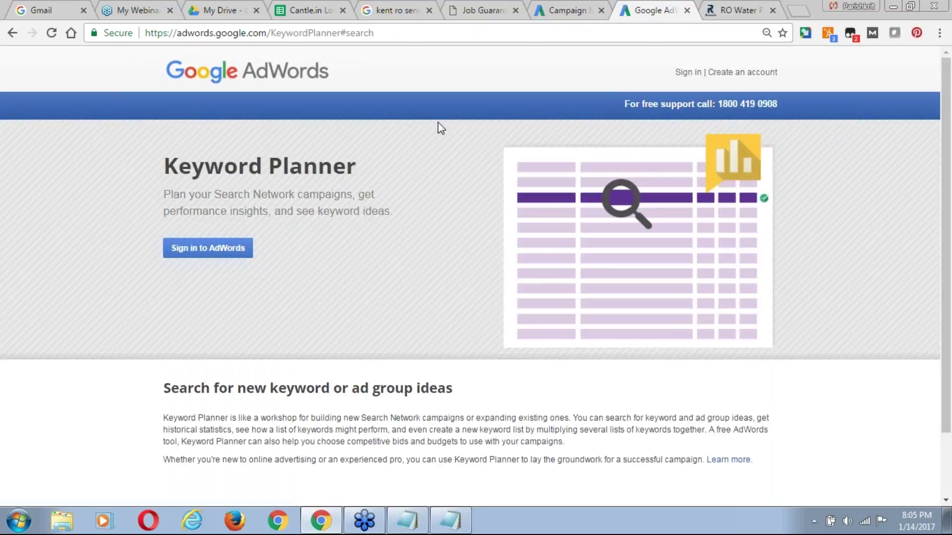
click(689, 73)
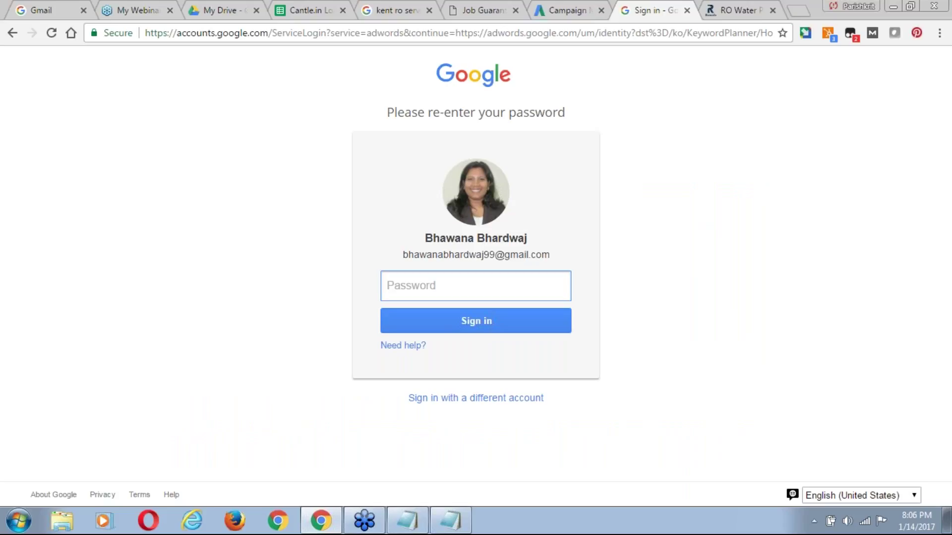
text(•••••••)
click(469, 331)
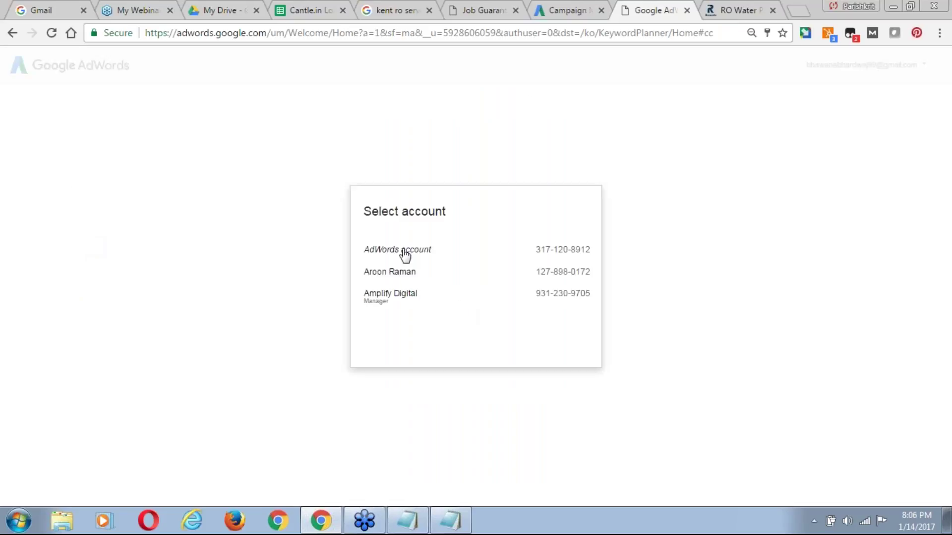
click(397, 251)
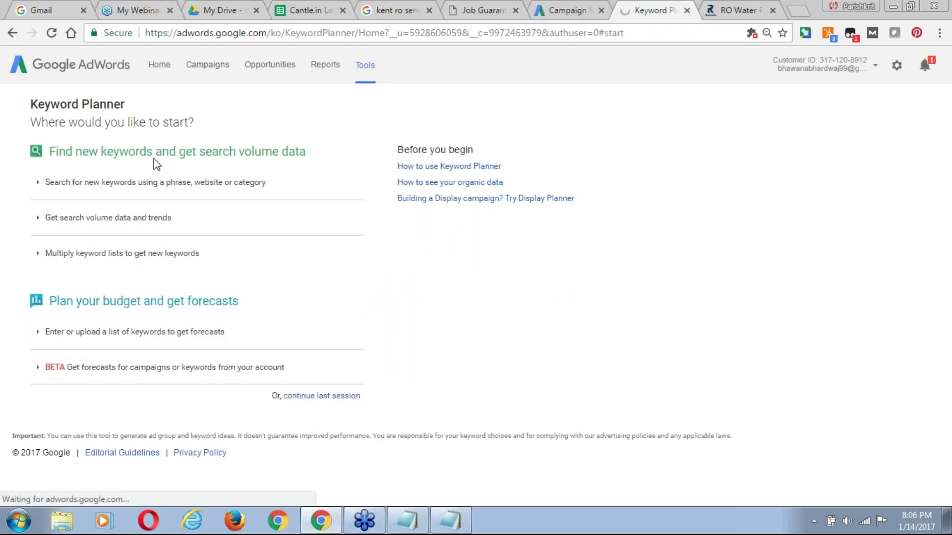
Scroll the Drive deck from page 9 to page 10, the email marketing keyword metrics table.
click(220, 11)
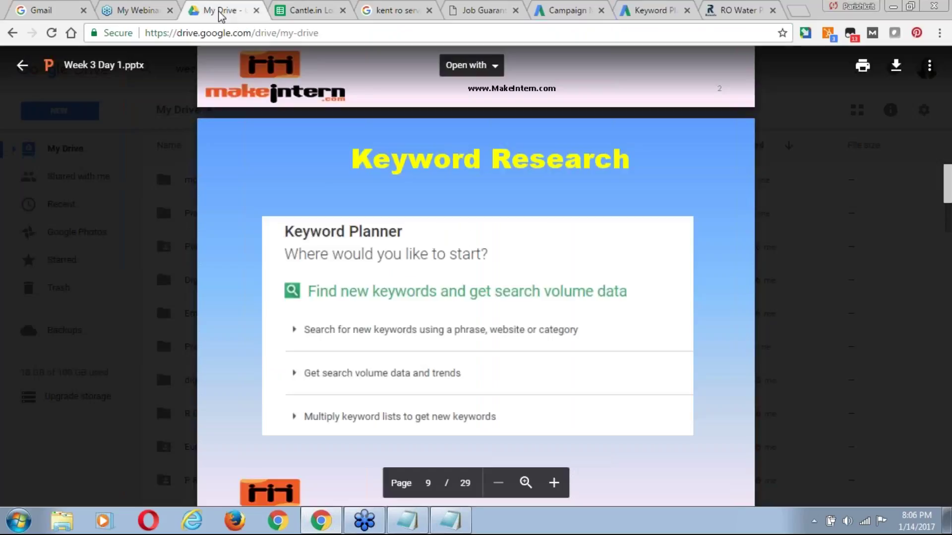
scroll(394, 320, down, 1)
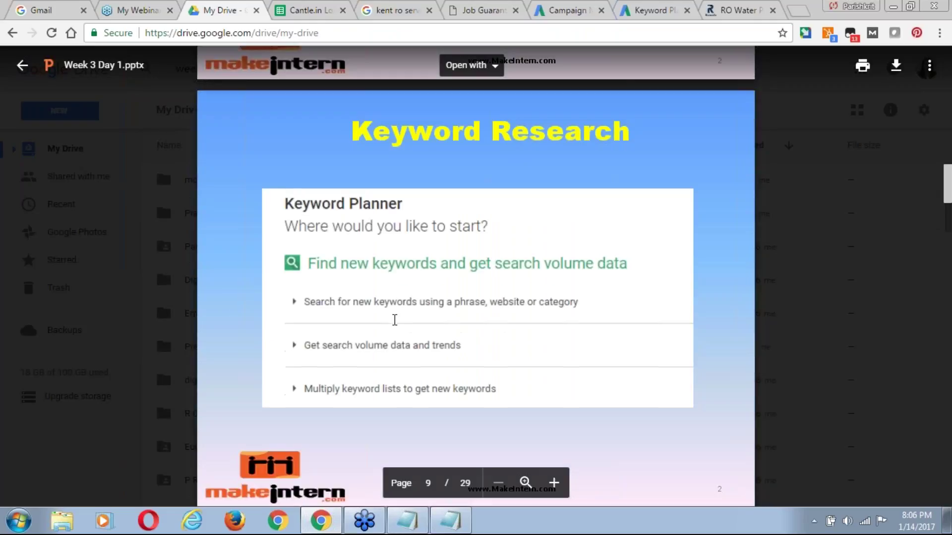
scroll(394, 320, down, 2)
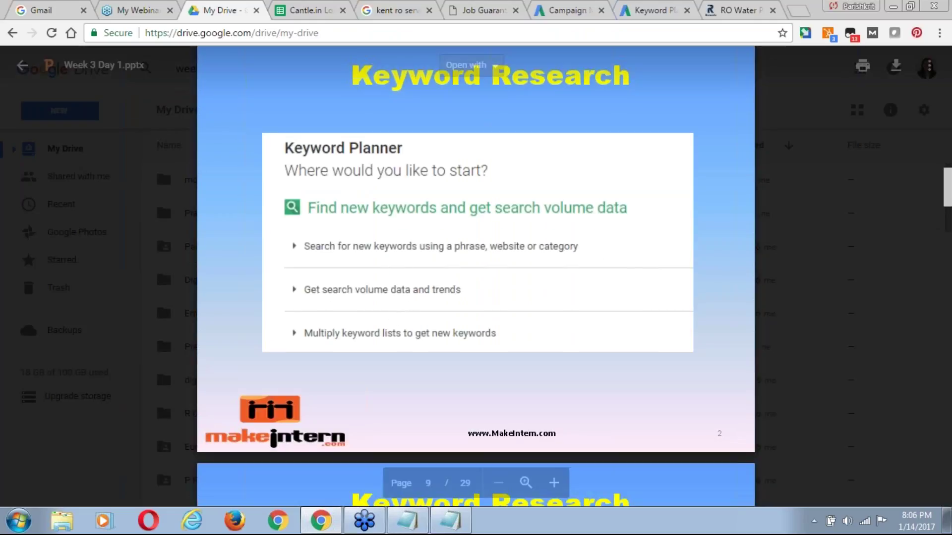
scroll(470, 331, down, 1)
scroll(470, 331, down, 2)
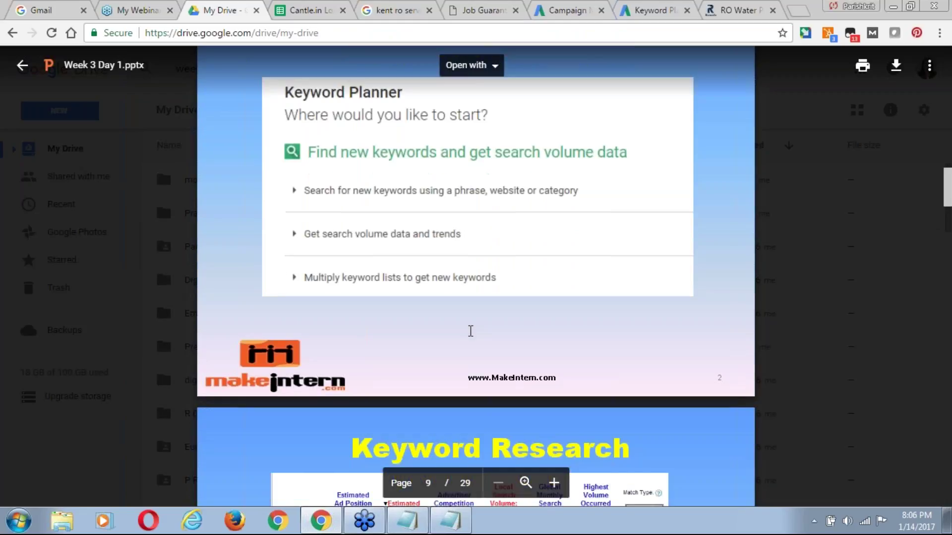
scroll(470, 331, down, 5)
scroll(470, 331, down, 6)
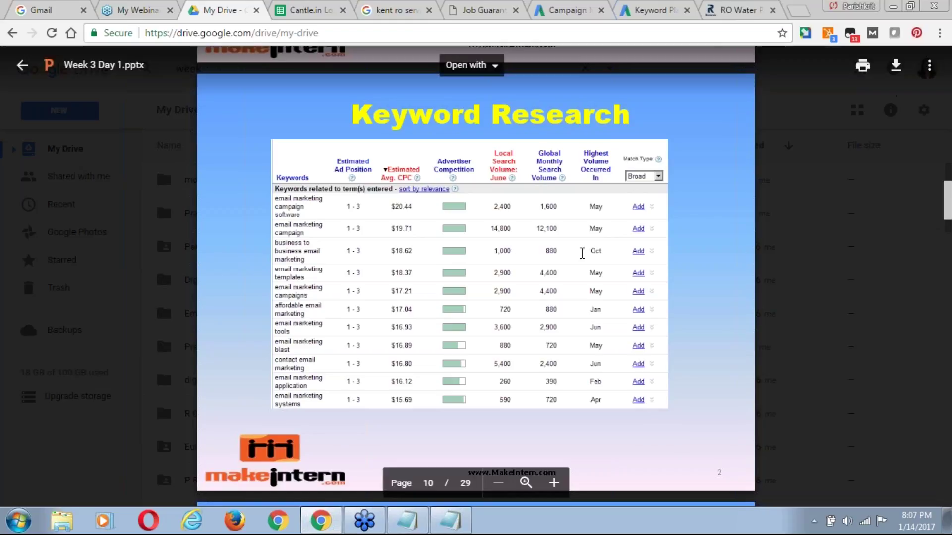
scroll(486, 356, down, 1)
scroll(486, 356, down, 1)
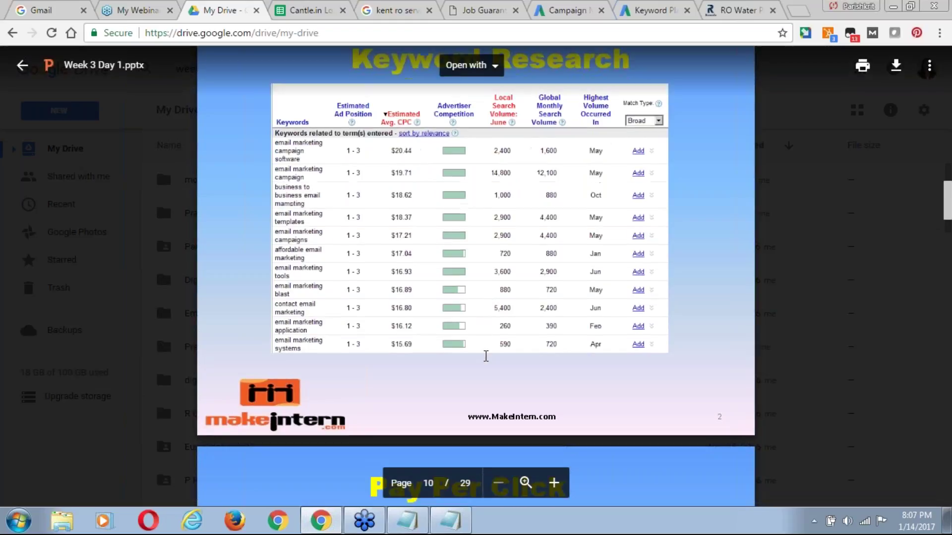
scroll(485, 356, down, 1)
scroll(485, 356, down, 1)
scroll(485, 356, up, 1)
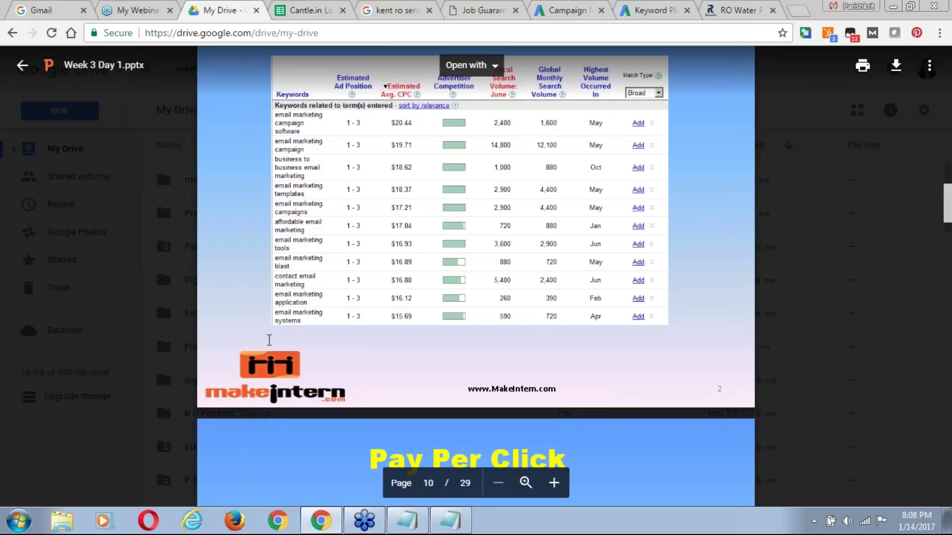
scroll(269, 340, down, 1)
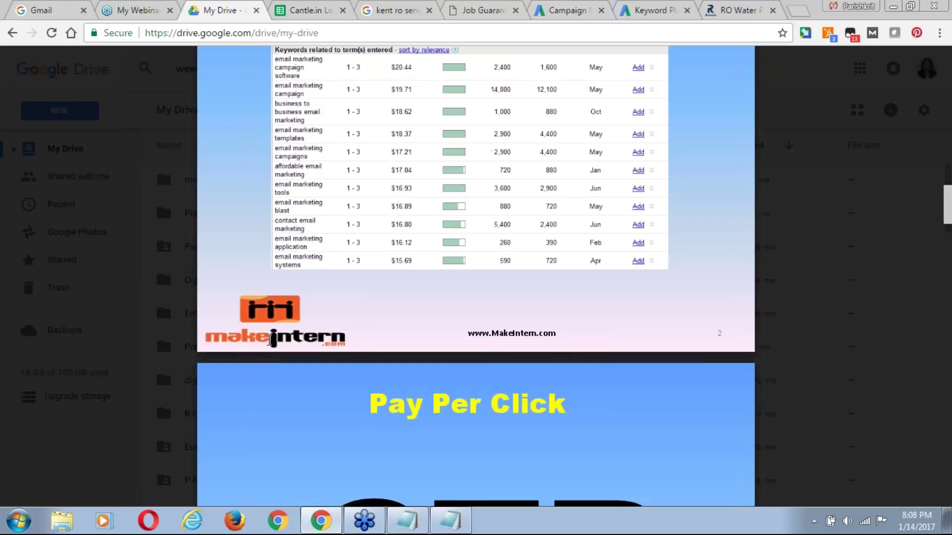
scroll(269, 341, down, 3)
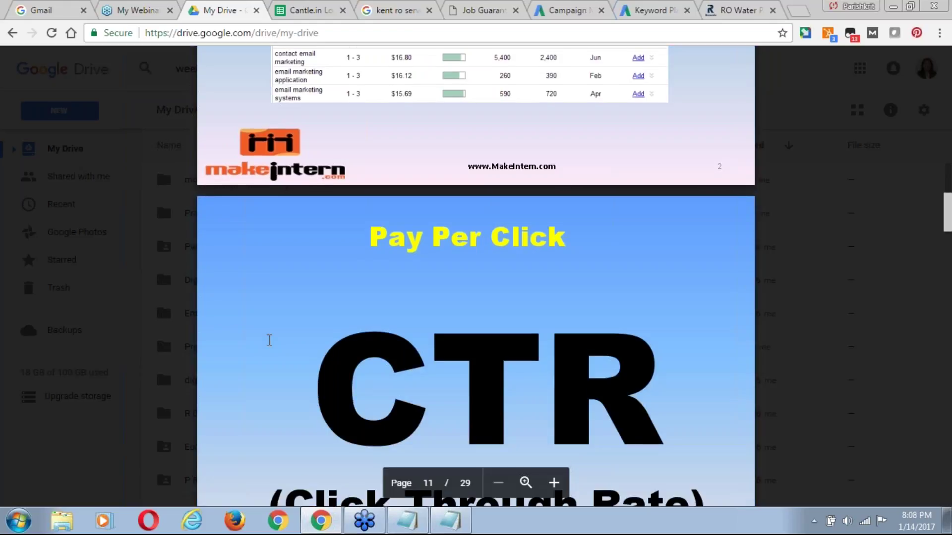
scroll(269, 340, up, 1)
scroll(269, 340, up, 5)
scroll(386, 171, down, 2)
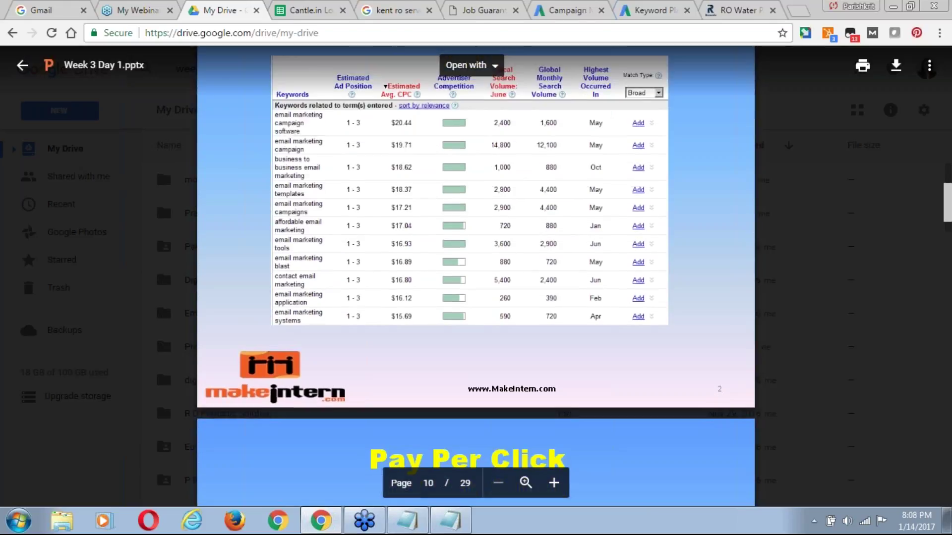
scroll(386, 170, down, 1)
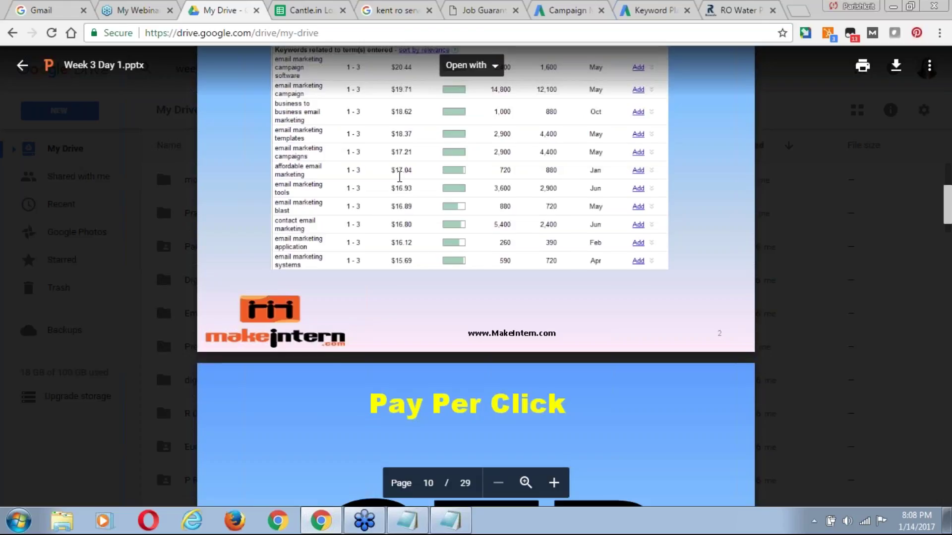
scroll(399, 177, down, 1)
Rerun the kent ro search, then search for 'ro repair service in noida' instead.
click(399, 10)
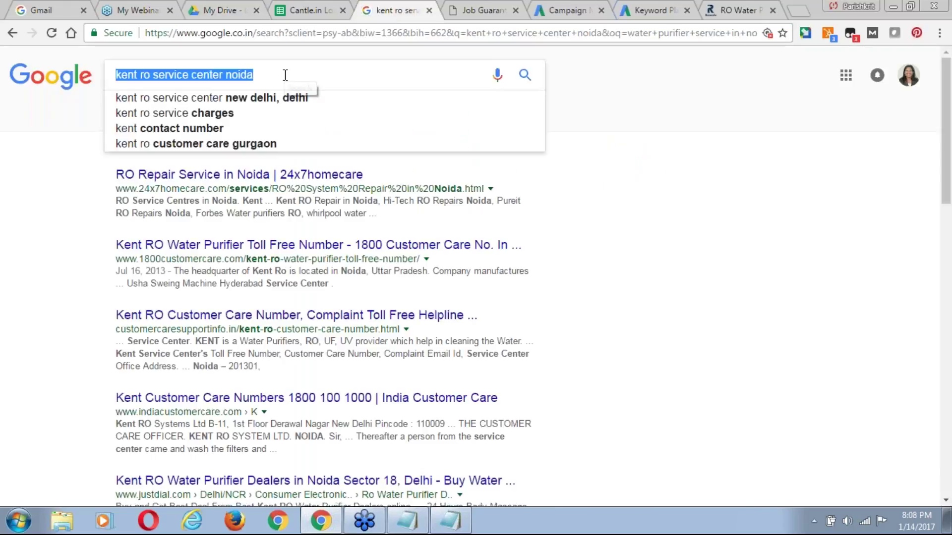
key(Return)
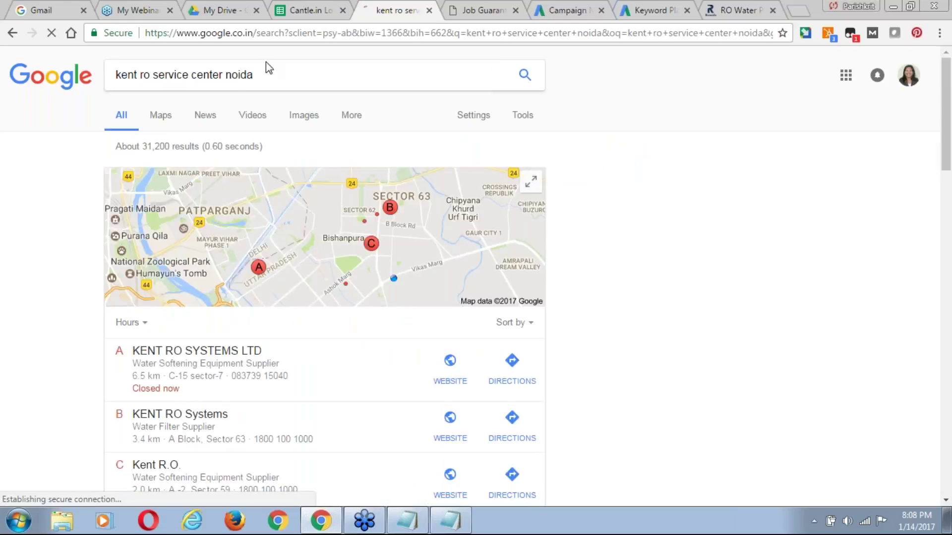
click(266, 72)
key(ctrl+a)
text(ro re)
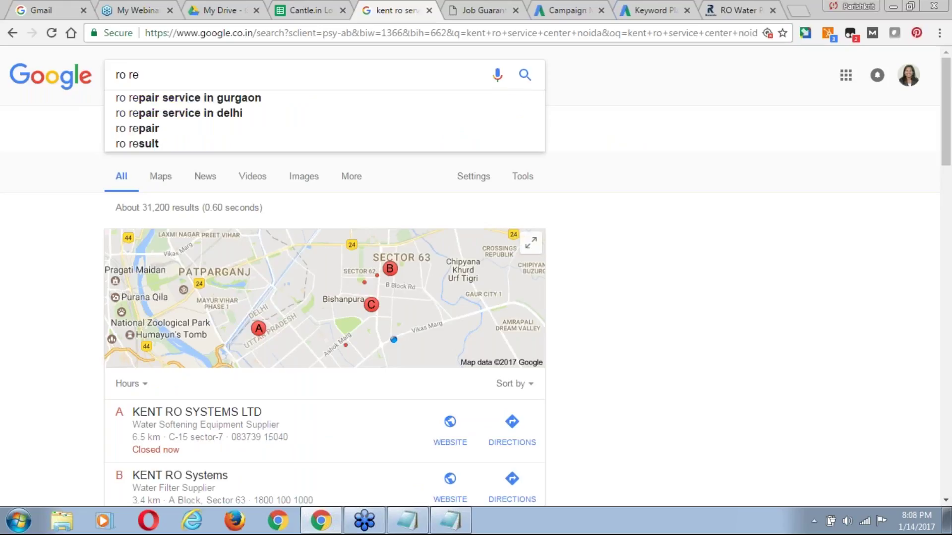
key(Down)
key(ctrl+shift+Left)
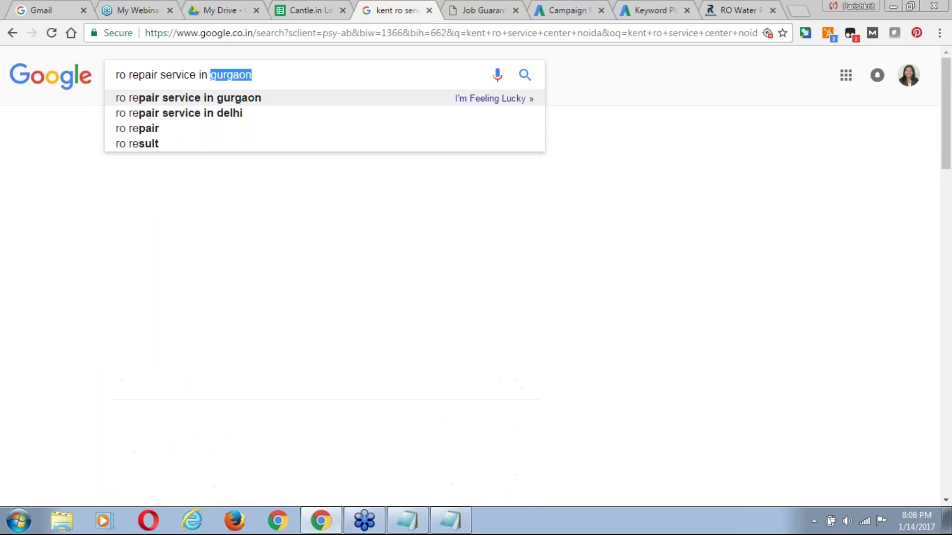
text(noida)
key(Return)
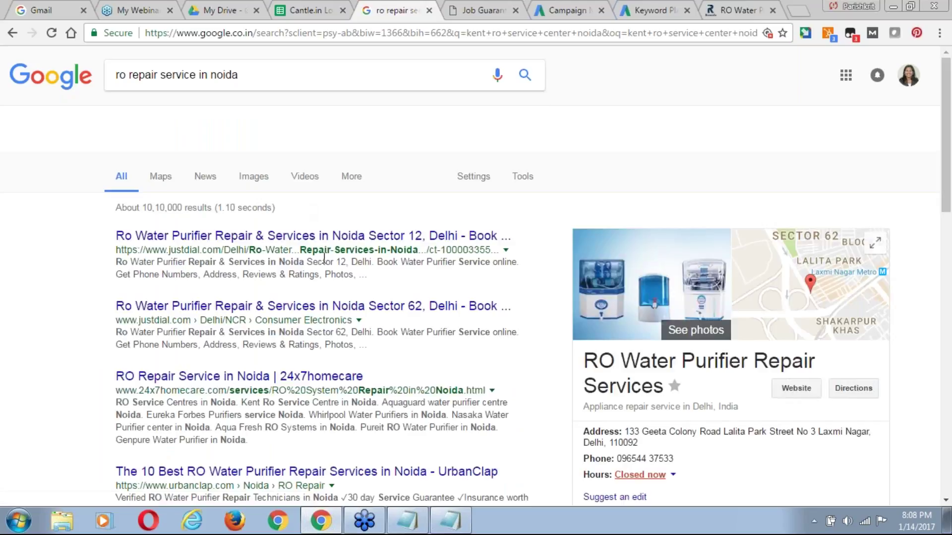
Search again using the suggested query 'kent ro service center noida'.
click(310, 68)
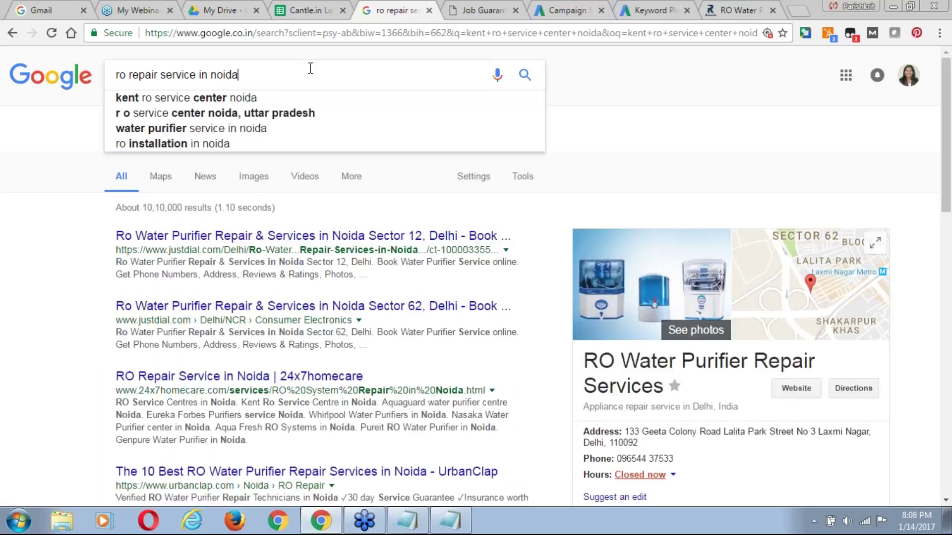
key(Down)
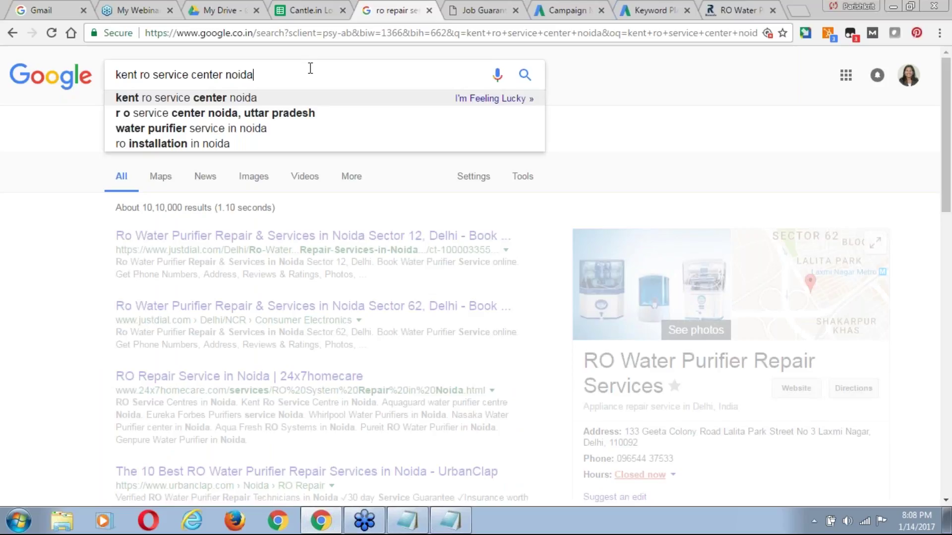
key(Return)
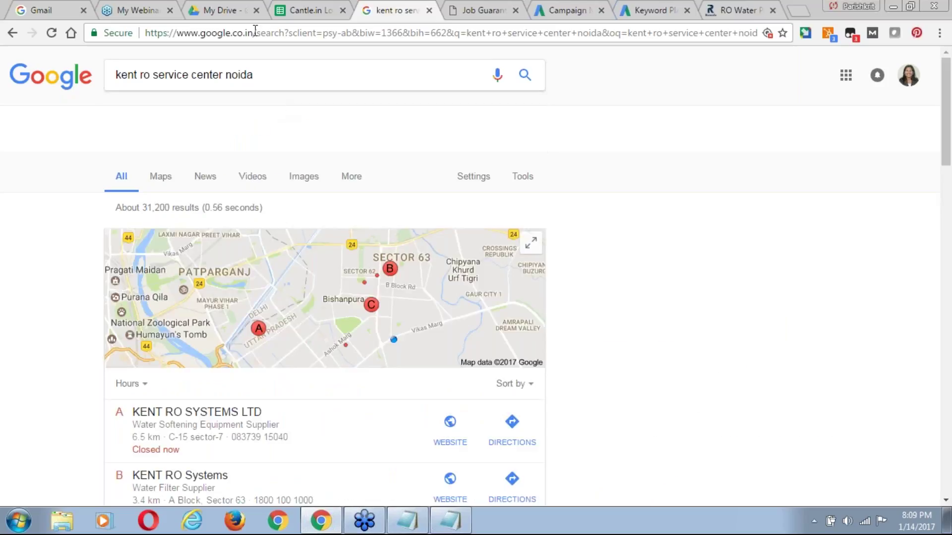
Scroll the Week 3 Day 1 slides to the CTR slide on page 11, then return to the kent ro results.
click(221, 9)
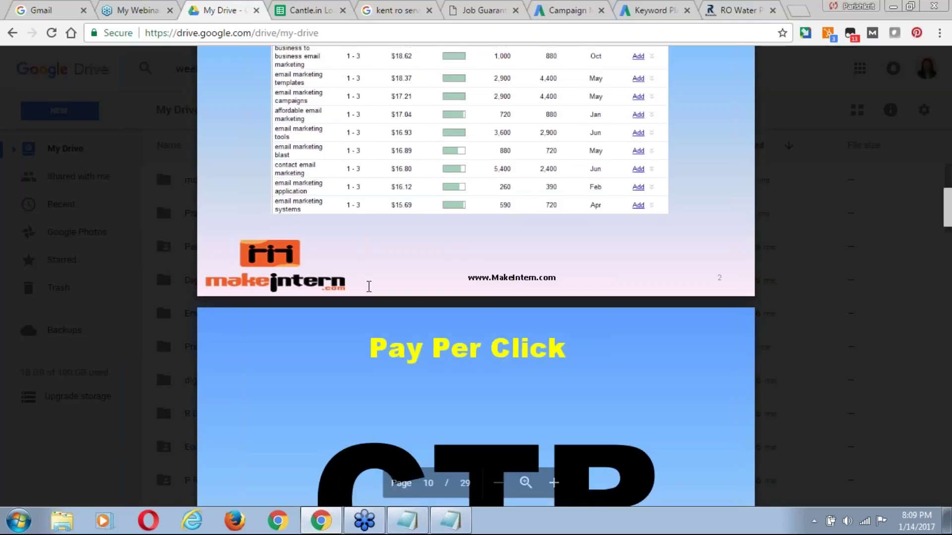
scroll(369, 286, down, 1)
scroll(369, 287, down, 3)
scroll(369, 287, down, 1)
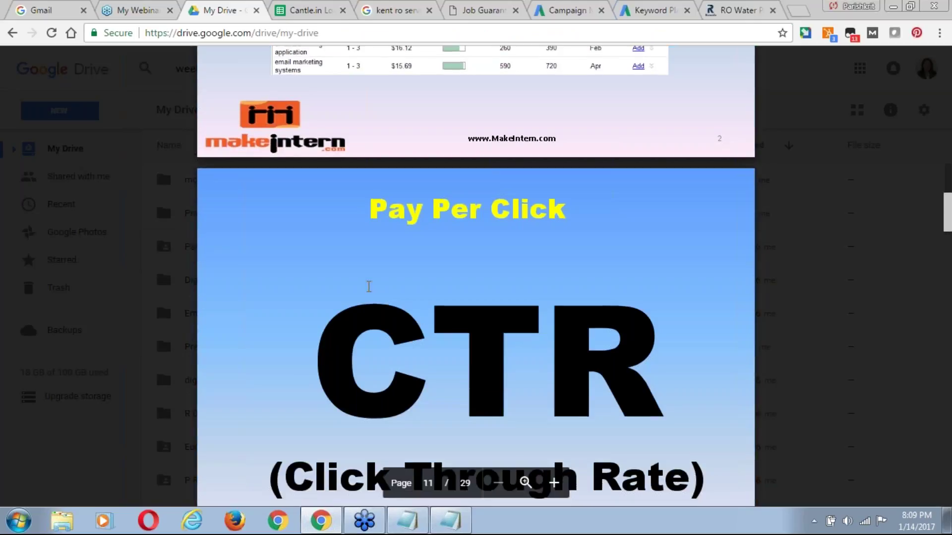
scroll(368, 287, down, 1)
scroll(368, 287, down, 1)
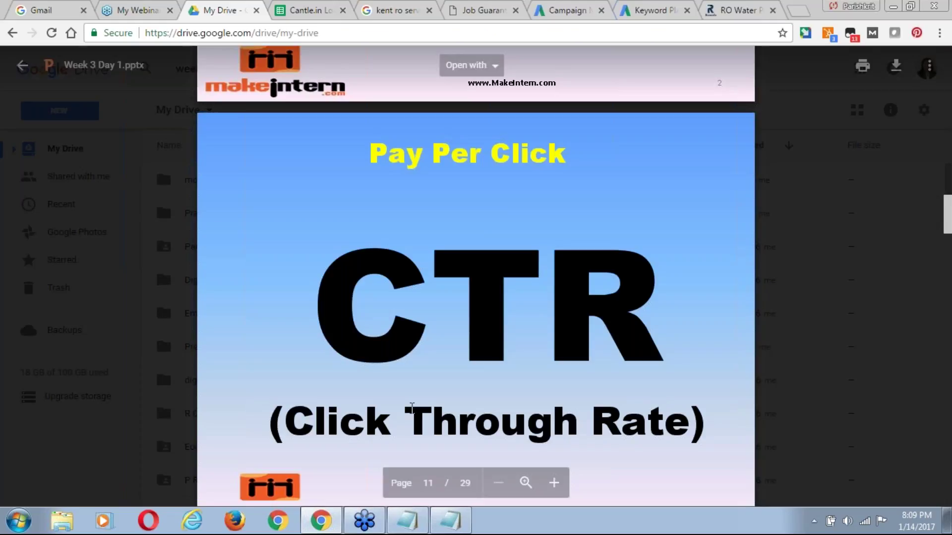
click(378, 11)
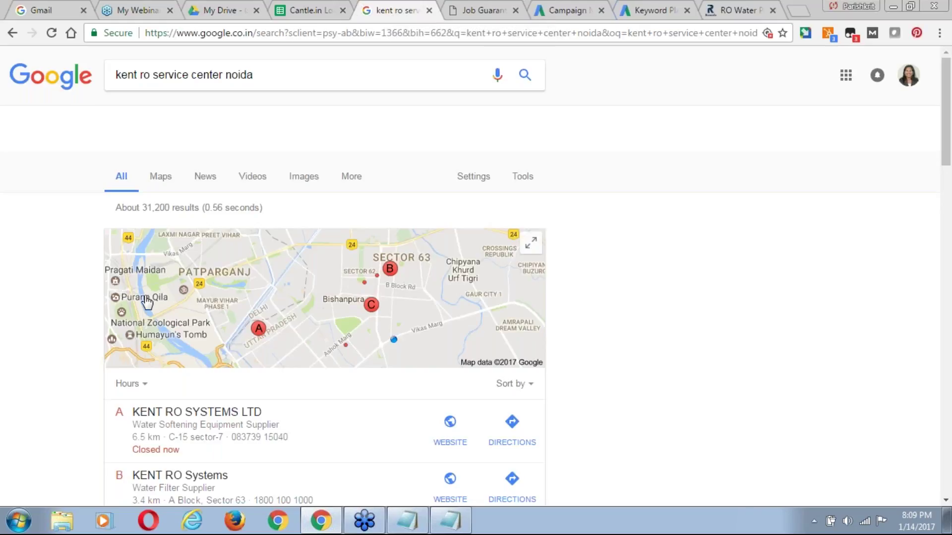
Search for 'buy ro online' to bring up the sponsored RO purifier shopping carousel.
click(227, 78)
triple_click(227, 77)
text(buy ro)
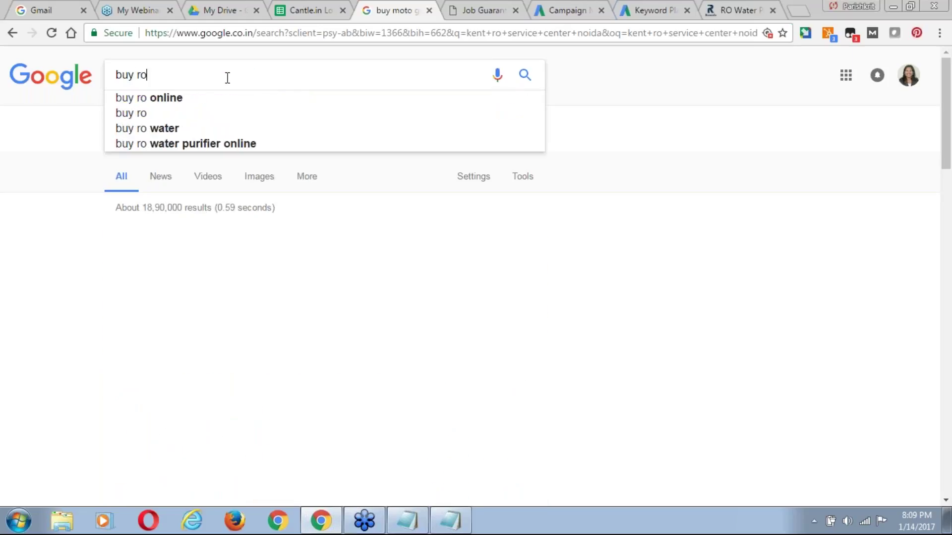
key(Down)
key(Return)
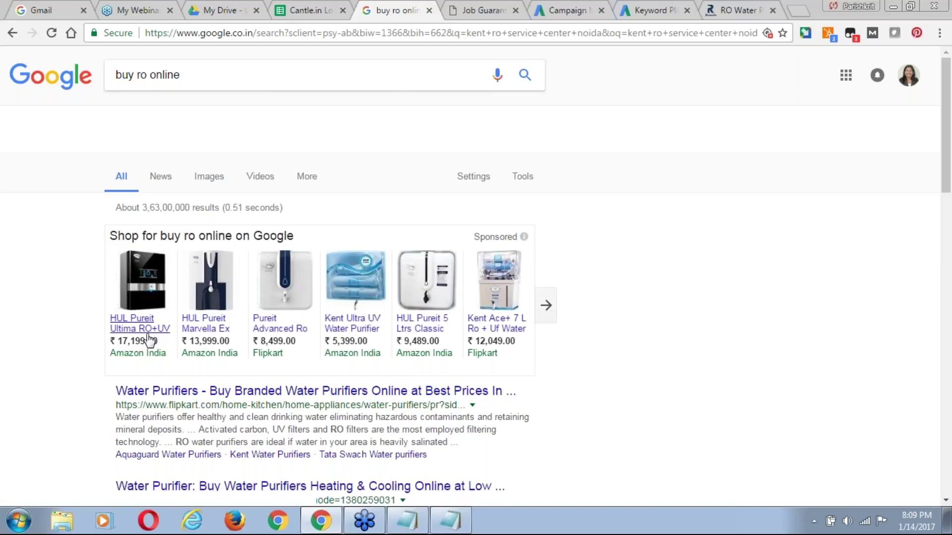
mouse_move(229, 302)
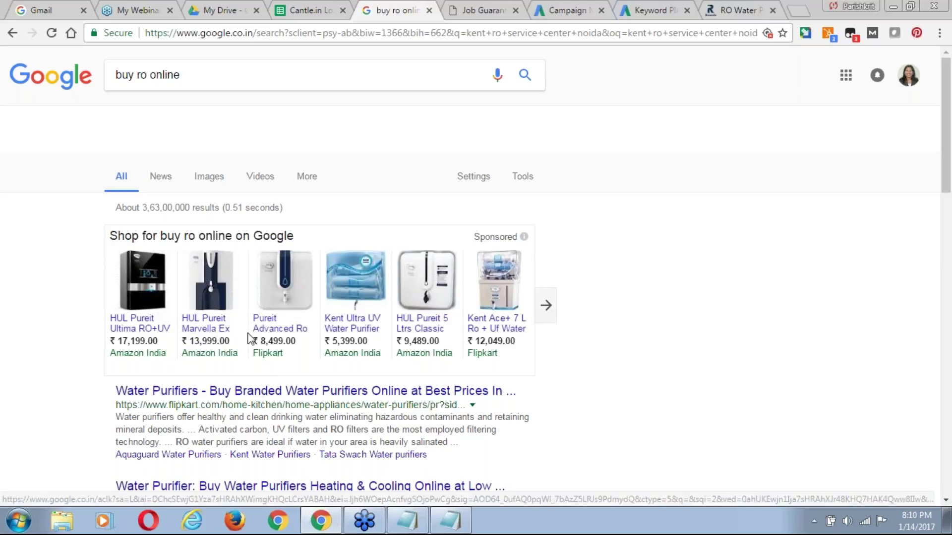
mouse_move(277, 337)
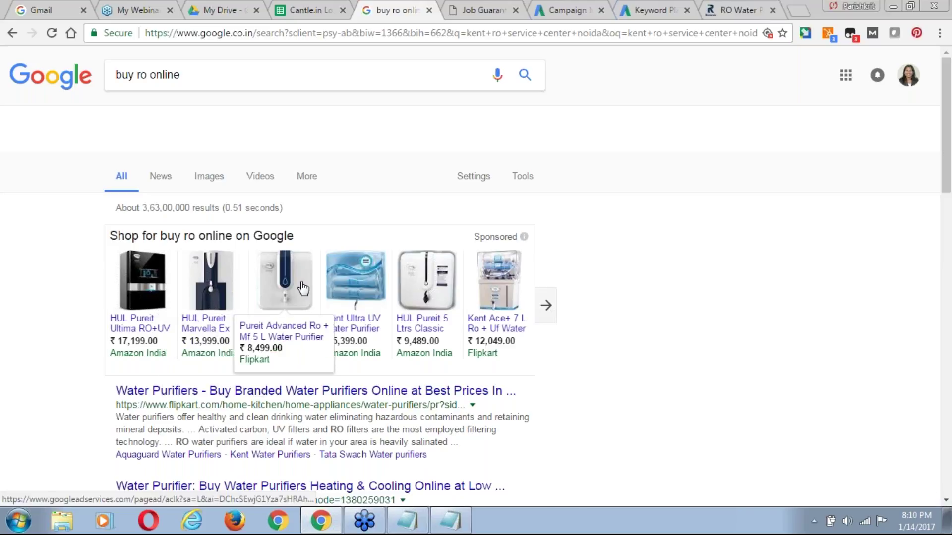
mouse_move(357, 320)
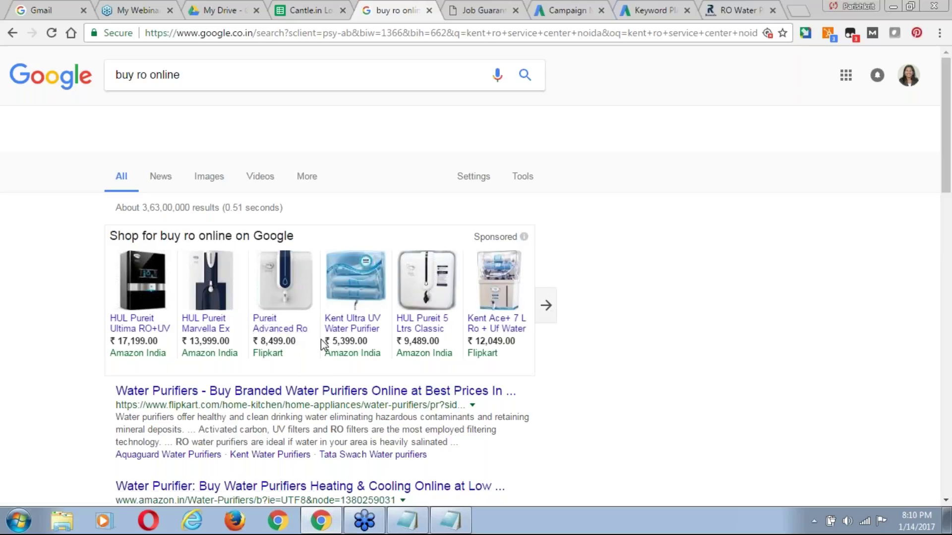
Open the Kent Ultra UV Water Purifier ad on Amazon.in and highlight its ₹5,350.00 sale price.
click(347, 332)
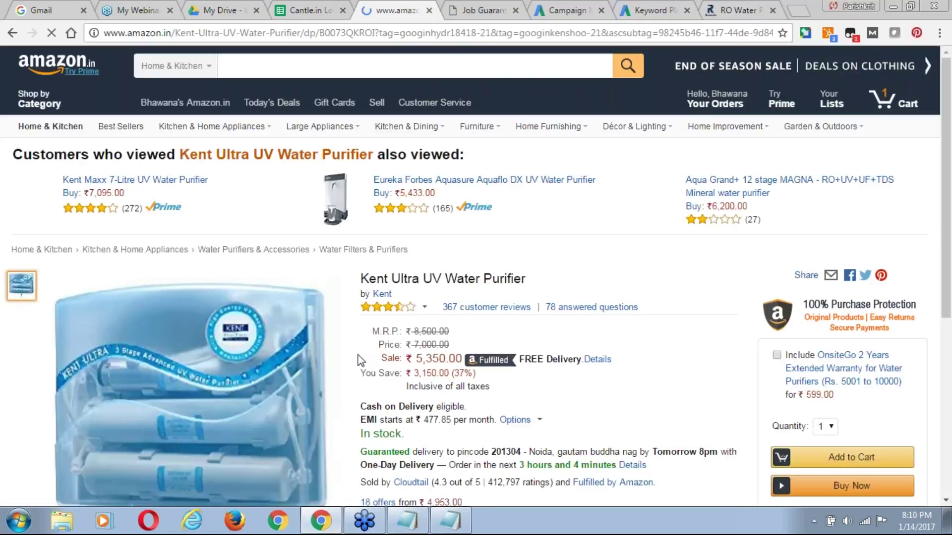
scroll(421, 264, down, 1)
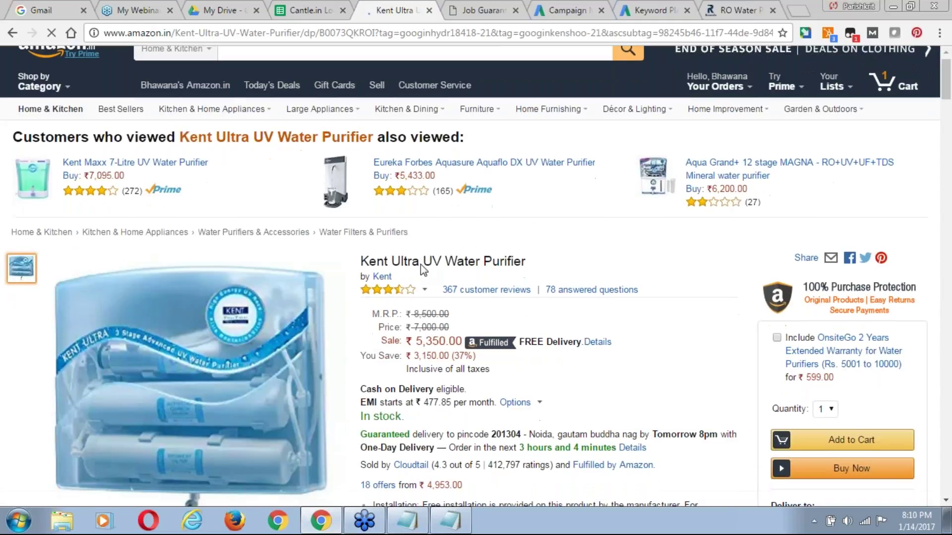
scroll(420, 264, down, 1)
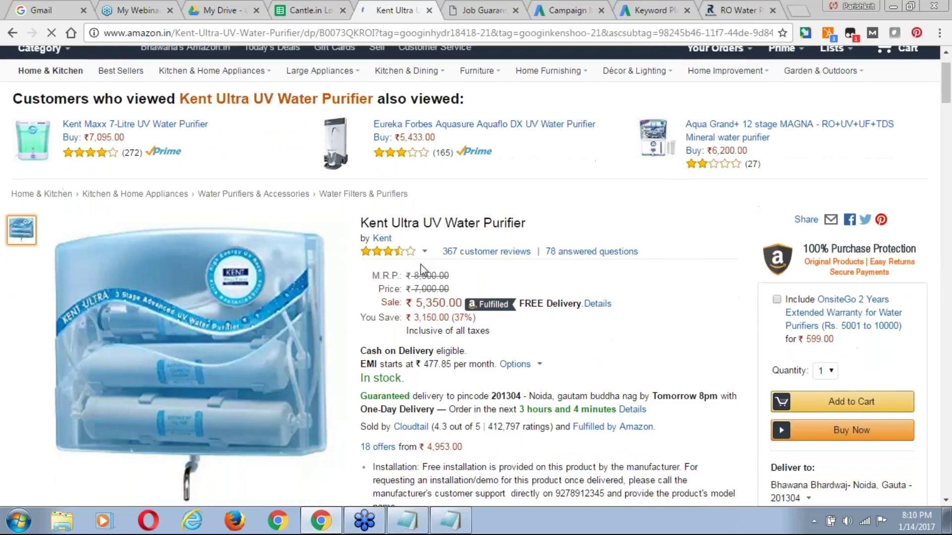
scroll(420, 264, down, 3)
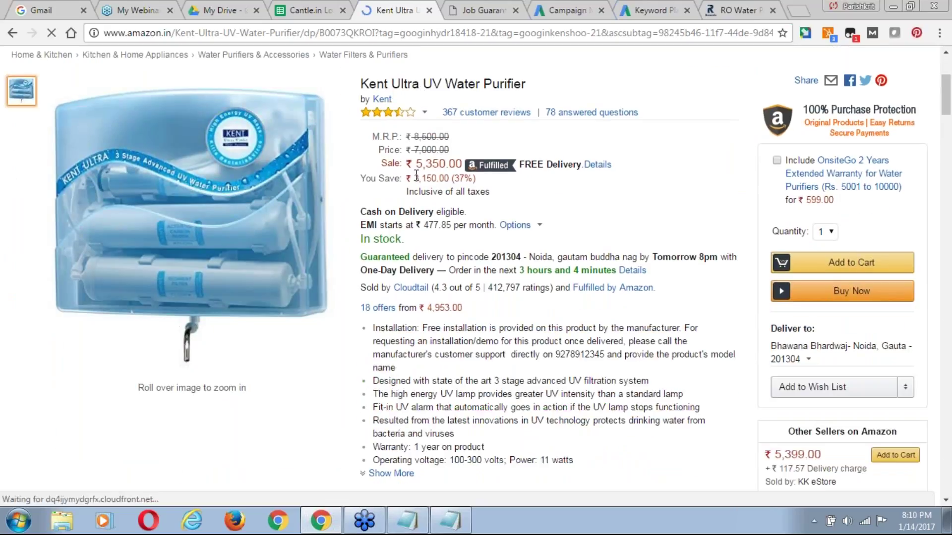
double_click(416, 173)
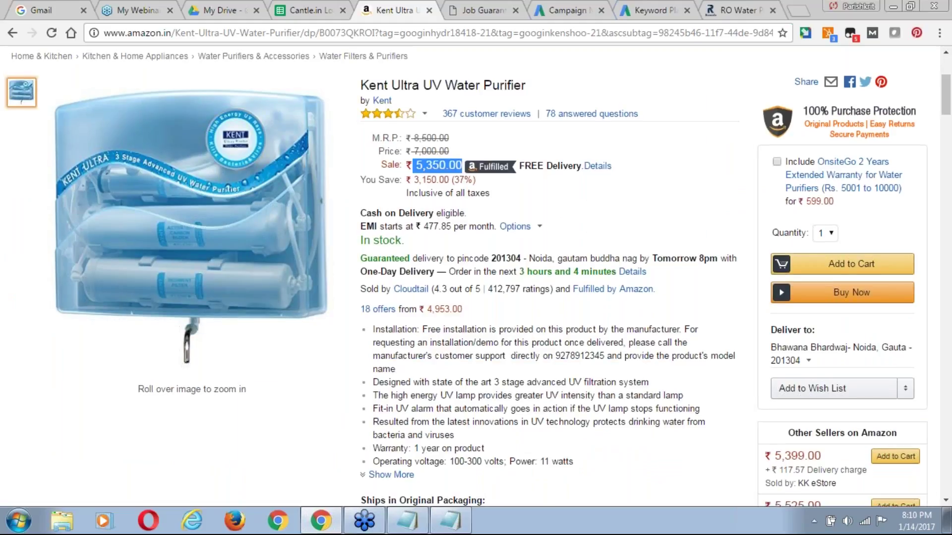
scroll(476, 276, up, 4)
mouse_move(305, 412)
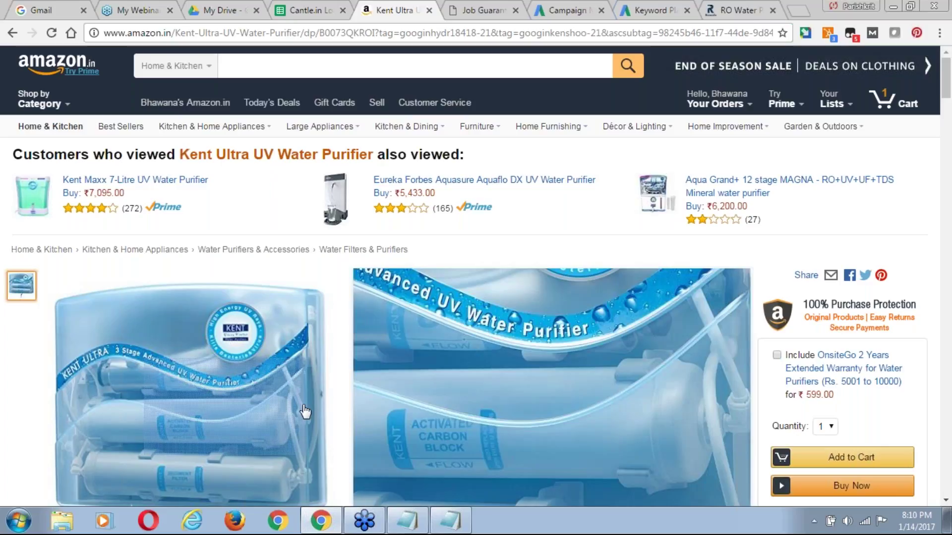
Go back to the buy ro online results, then bring up the CTR slide in Drive.
click(12, 33)
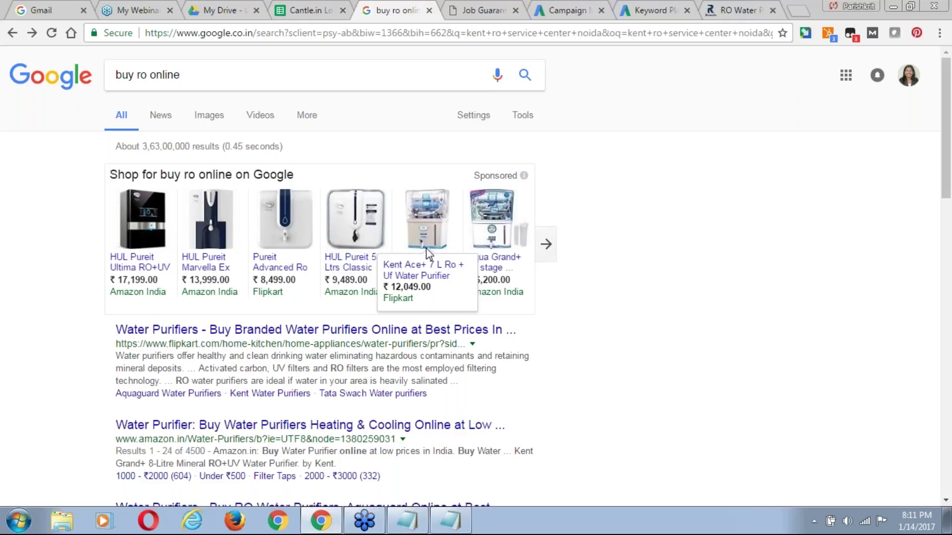
click(214, 8)
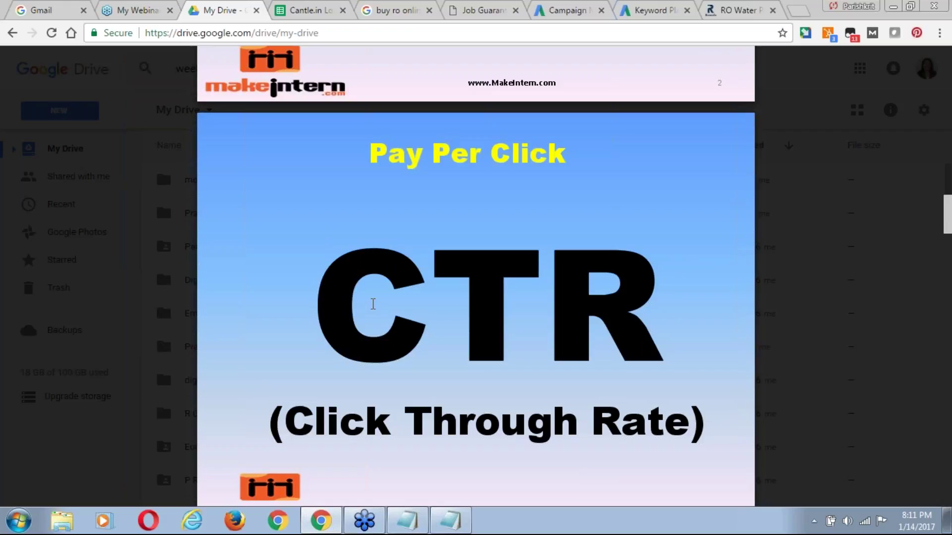
Advance the slides to page 12 (Relevant, Interesting), then return to the buy ro online results.
click(396, 10)
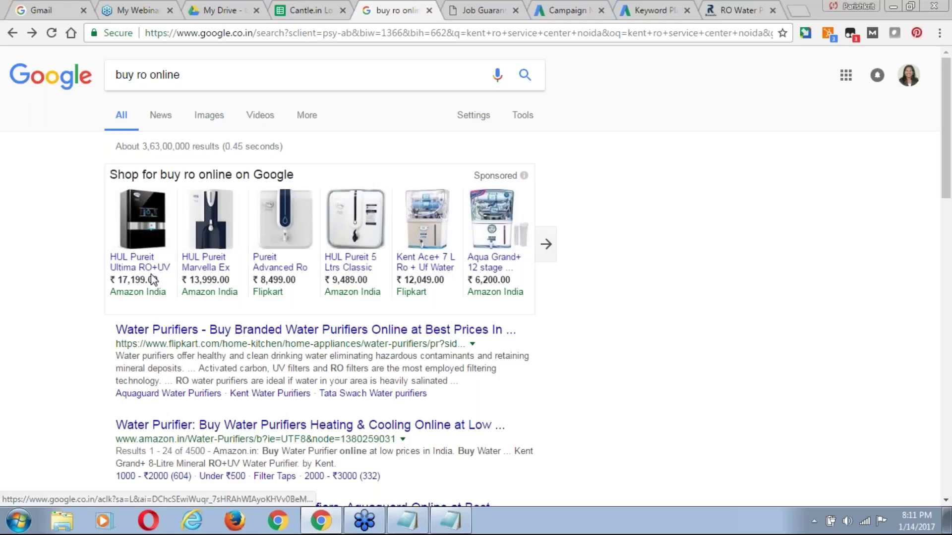
click(221, 11)
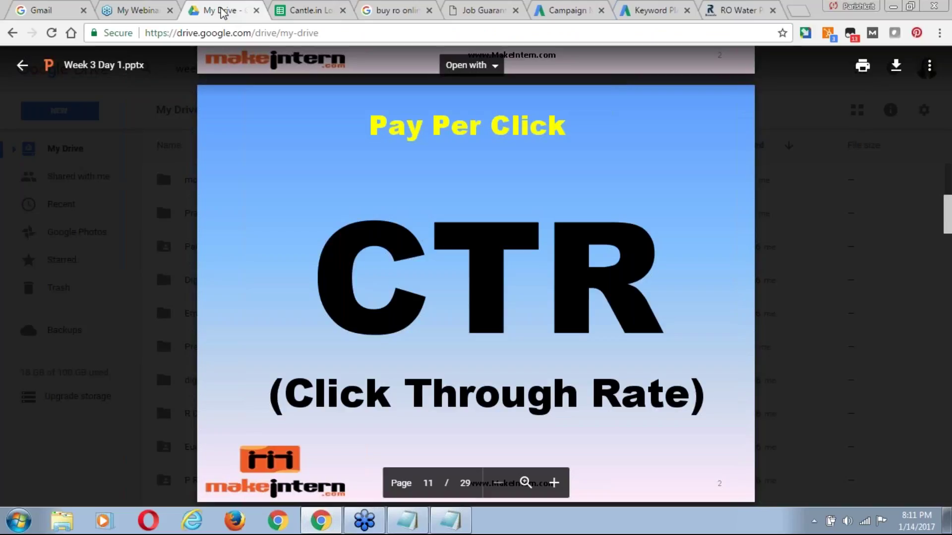
key(Down)
key(Down)
key(Down)
key(Down)
key(Down)
key(Down)
key(Down)
key(Down)
key(Down)
key(Down)
key(Down)
key(Down)
key(Down)
key(Down)
key(Down)
key(Down)
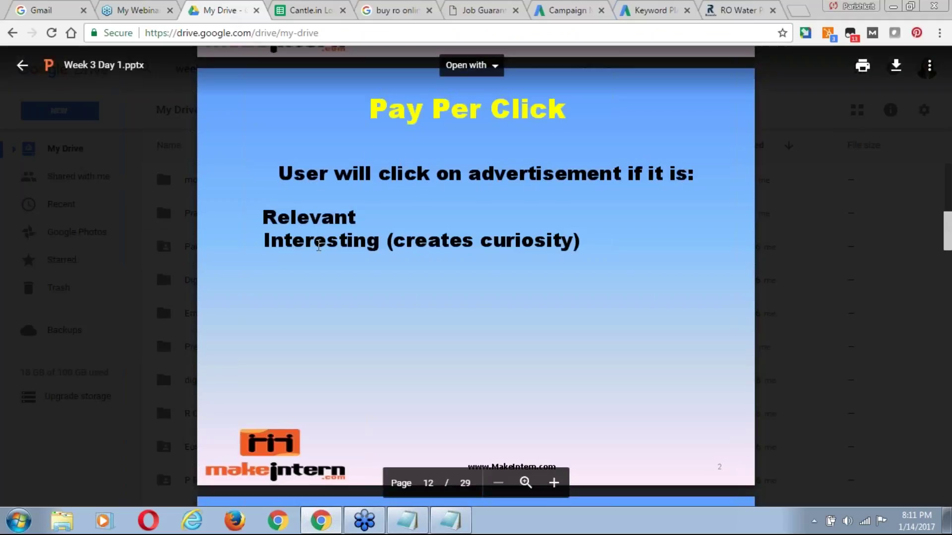
click(392, 11)
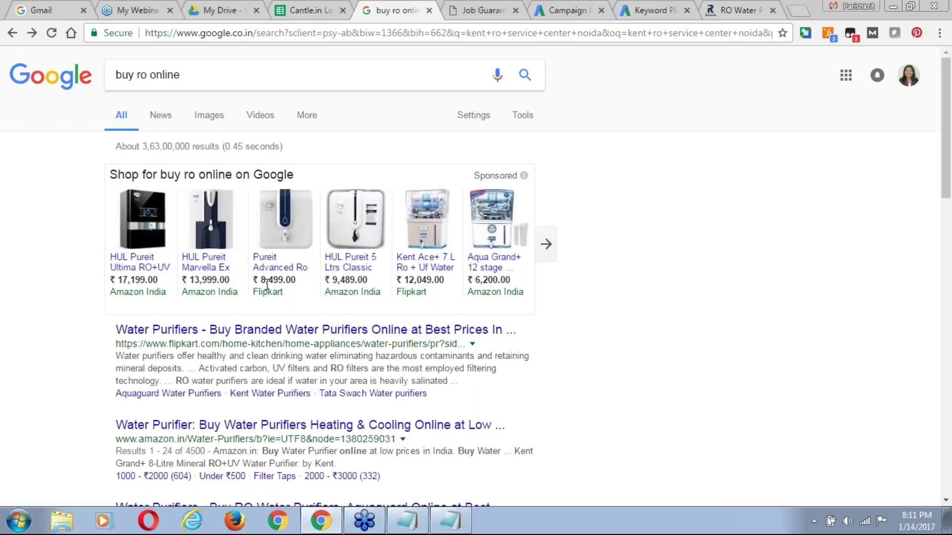
Search for 'best ro water purifier', highlight the AO Smith ad, and return to the Pay Per Click slide.
scroll(290, 301, right, 1)
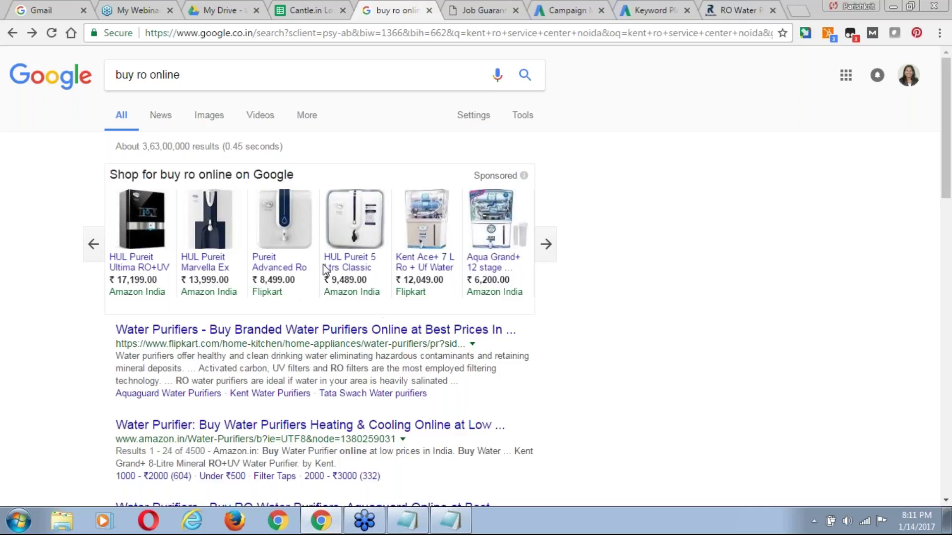
mouse_move(323, 265)
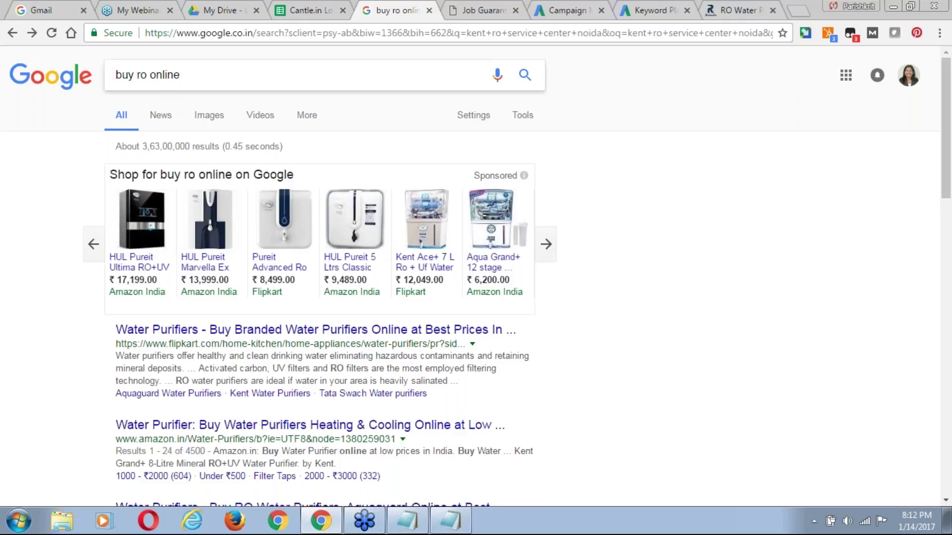
click(180, 75)
drag(180, 76, 114, 75)
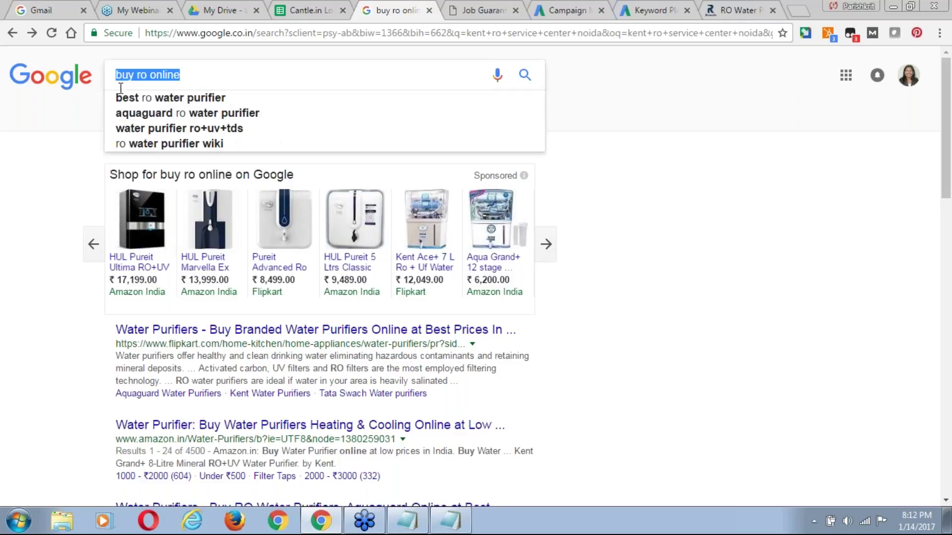
click(11, 252)
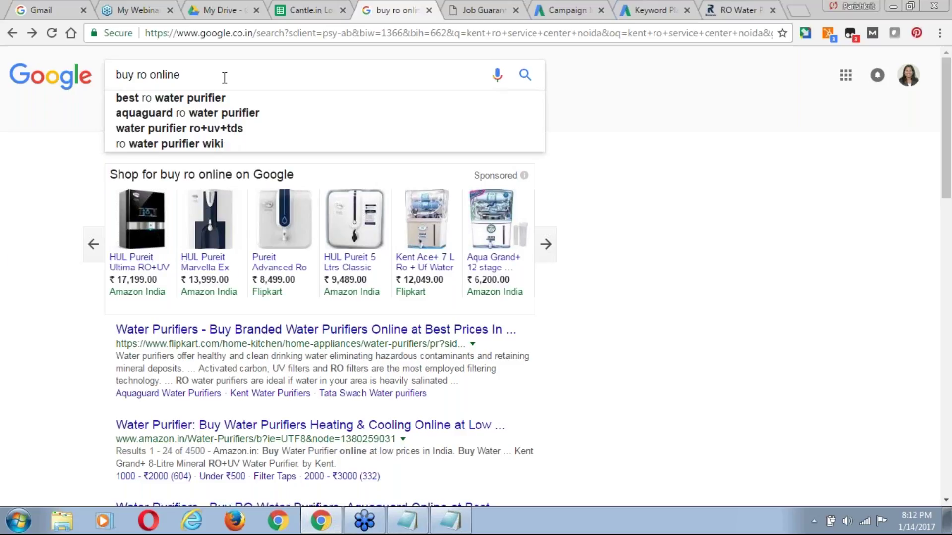
click(222, 102)
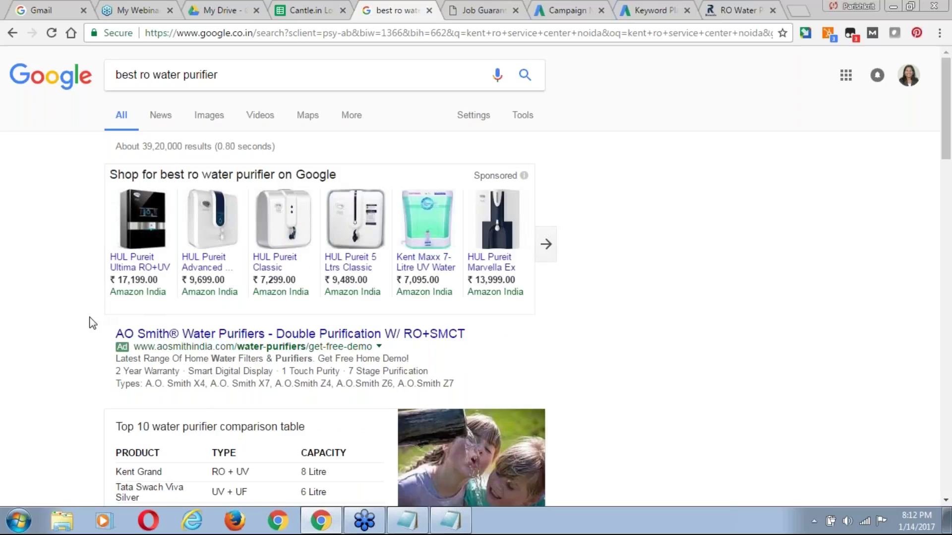
drag(95, 323, 455, 386)
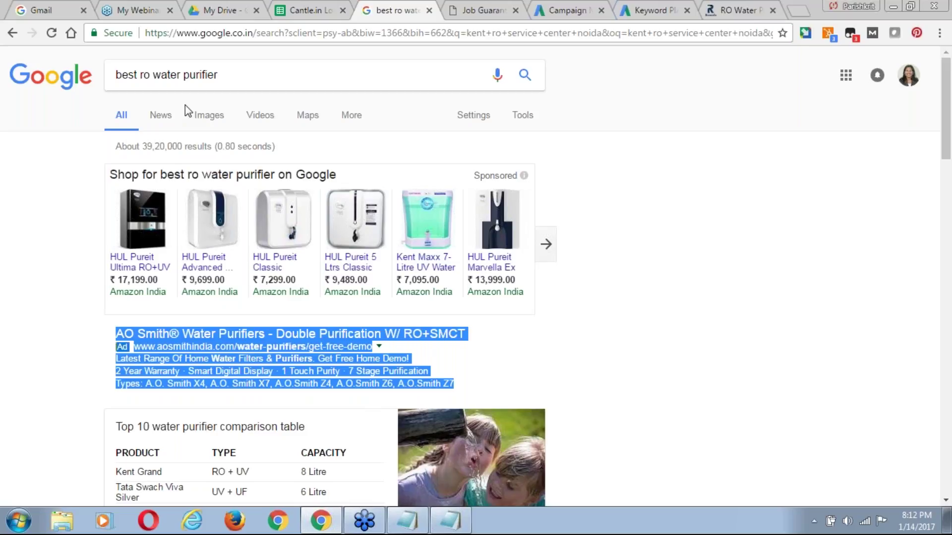
click(218, 11)
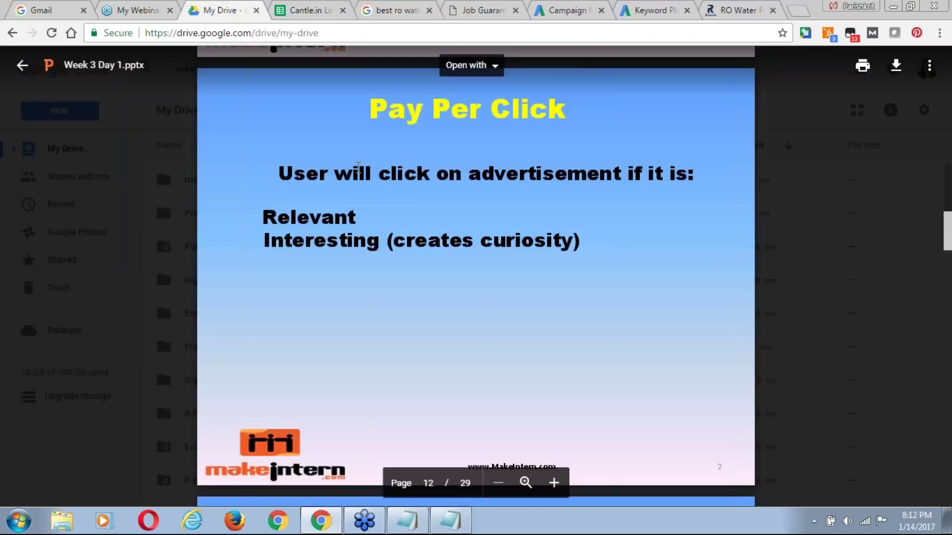
Scroll the Week 3 Day 1 preview to page 13, about users taking the expected action.
scroll(363, 320, down, 1)
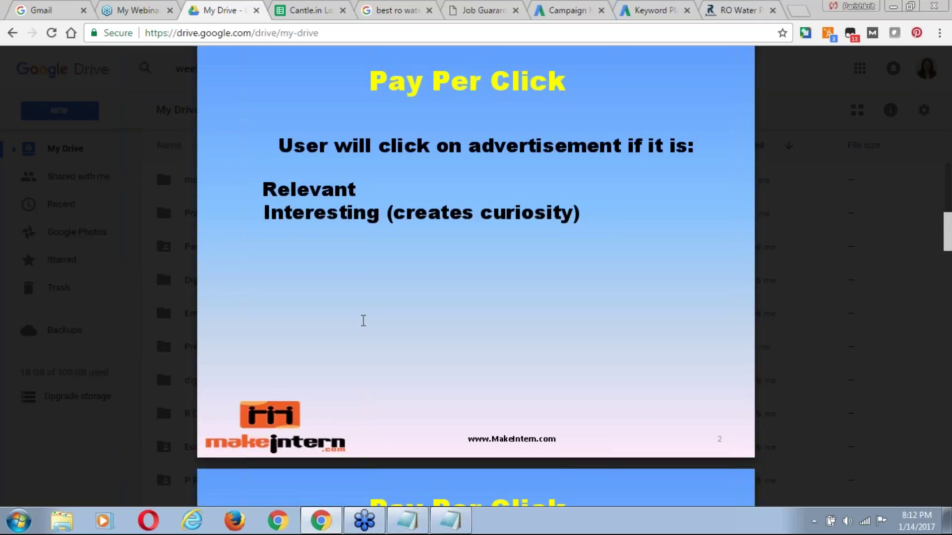
scroll(363, 320, down, 1)
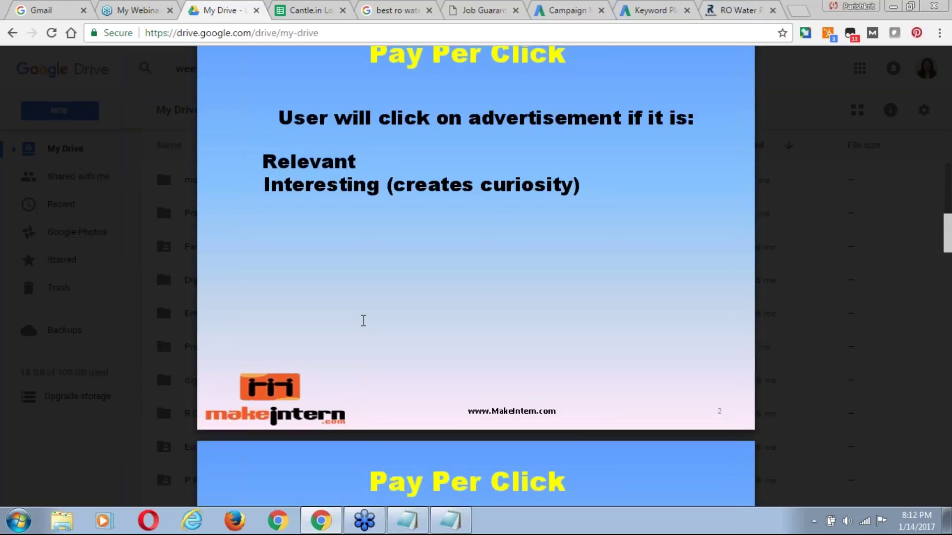
scroll(363, 321, down, 5)
scroll(363, 321, down, 1)
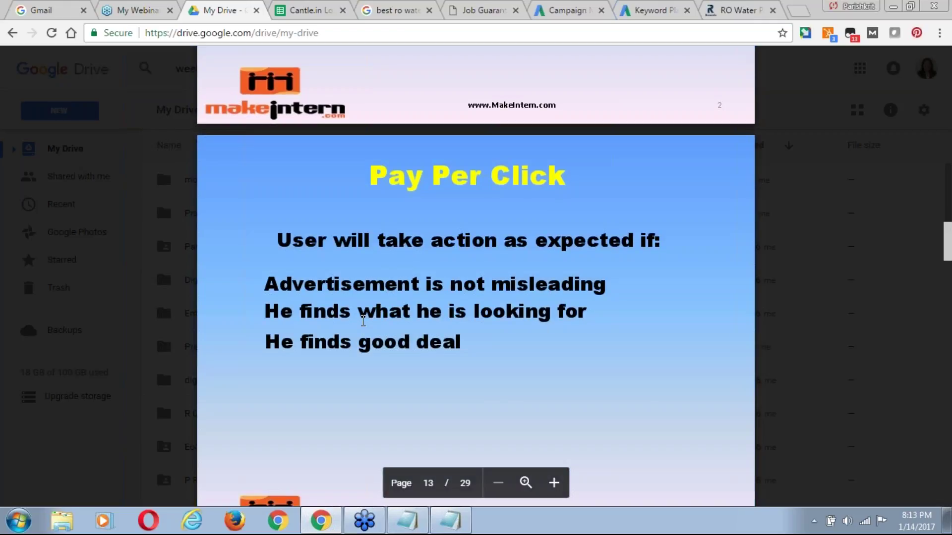
scroll(363, 321, down, 2)
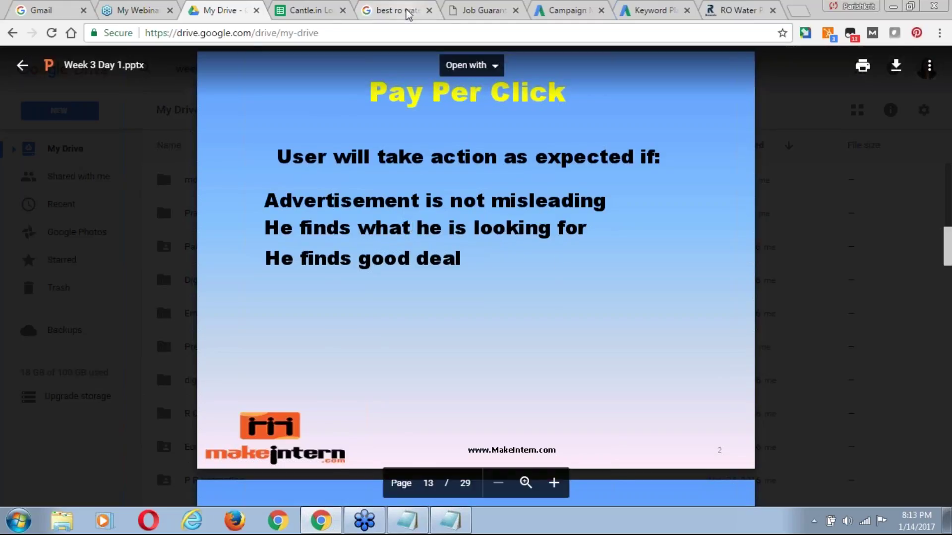
Return to the best ro water purifier results and follow the AO Smith ad to its Get a Demo page.
click(406, 14)
click(57, 302)
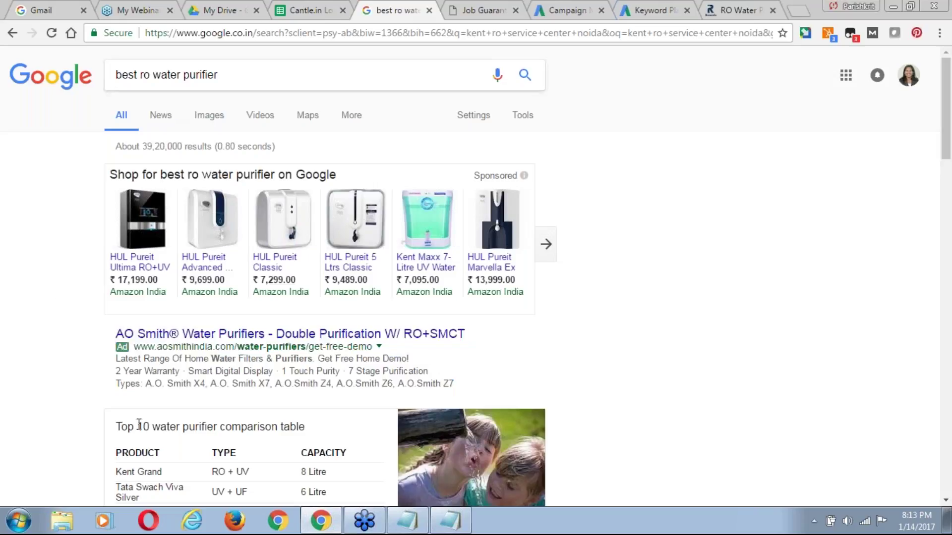
click(287, 340)
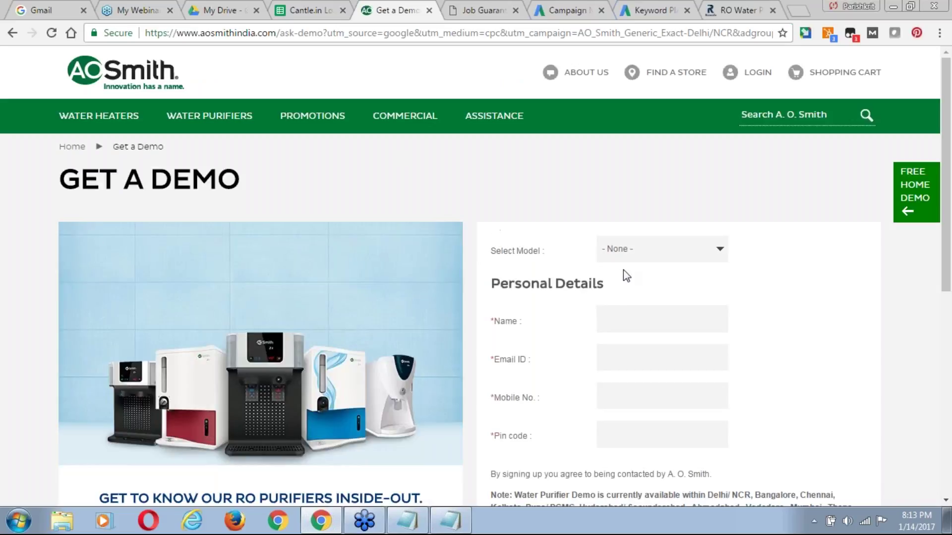
Look through the demo form's Select Model list without choosing one, then go back to the Google results.
click(620, 254)
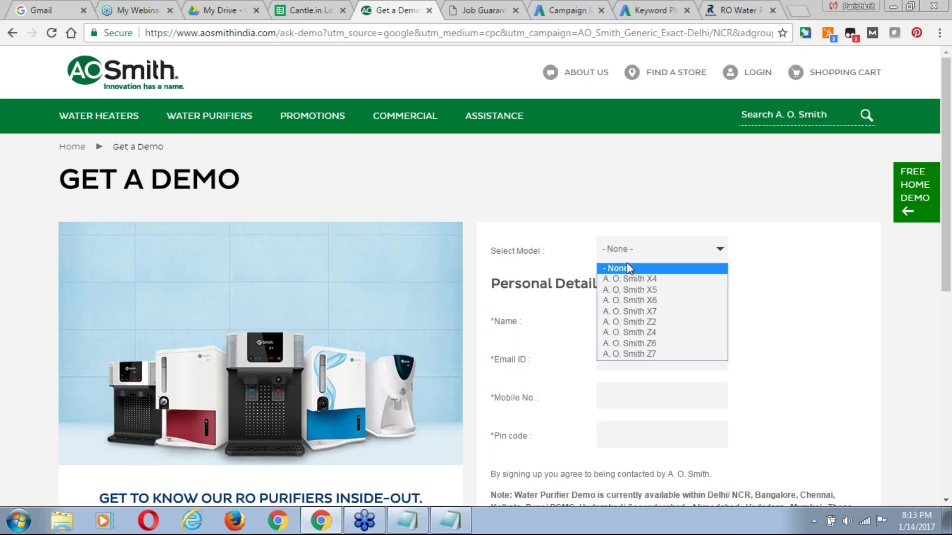
click(512, 189)
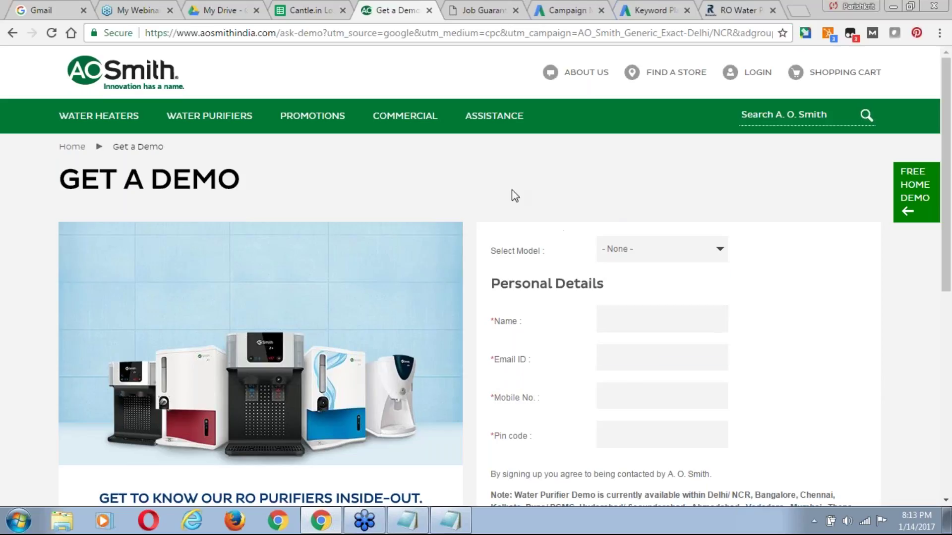
drag(948, 183, 950, 245)
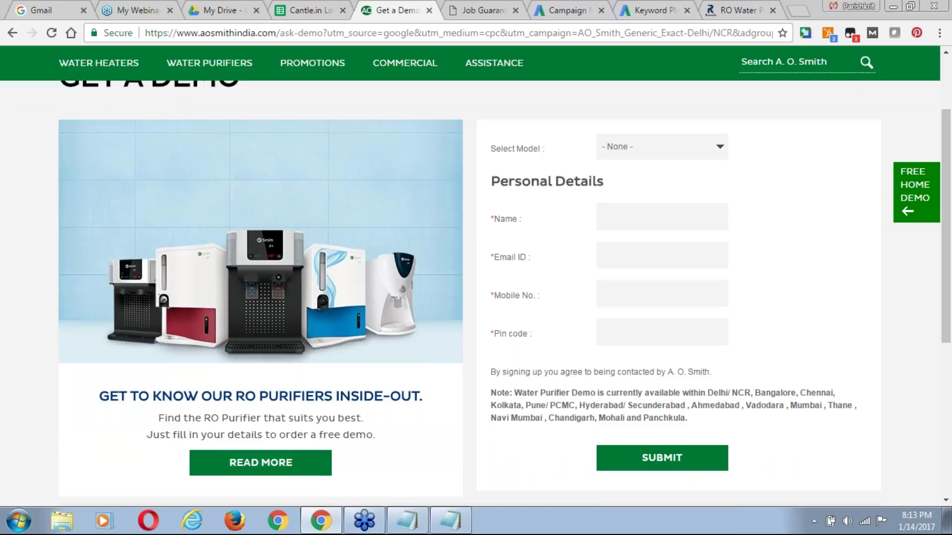
drag(947, 160, 2, 5)
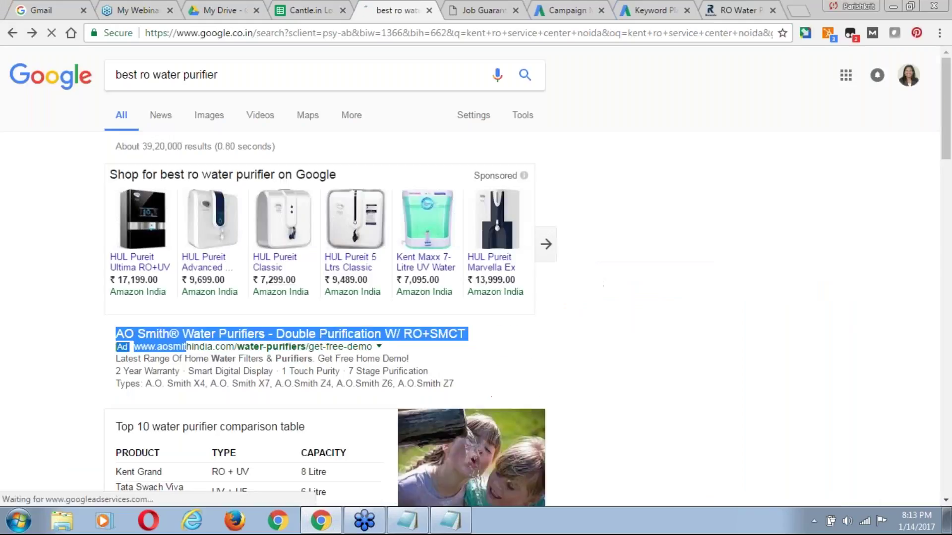
Highlight the whole AO Smith ad, then return to the Drive slide on expected user actions.
drag(186, 346, 500, 389)
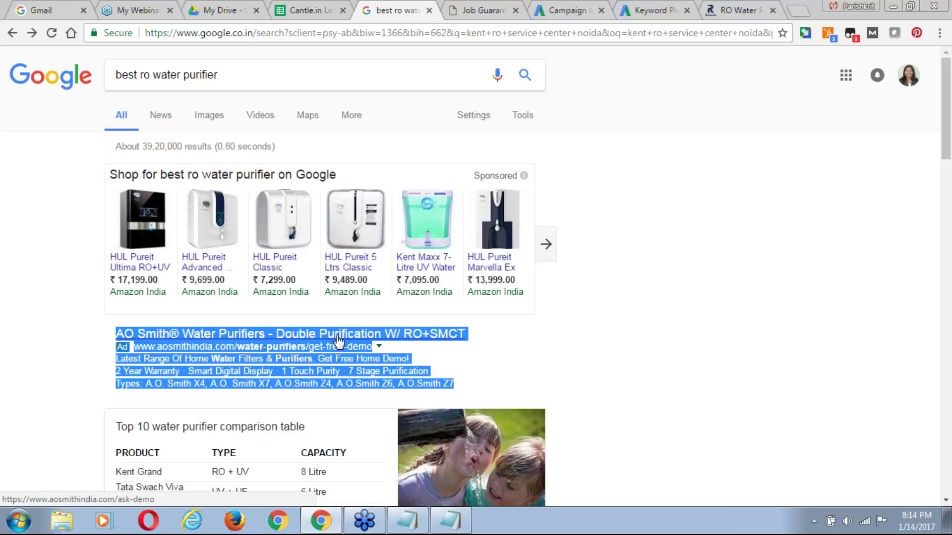
click(61, 339)
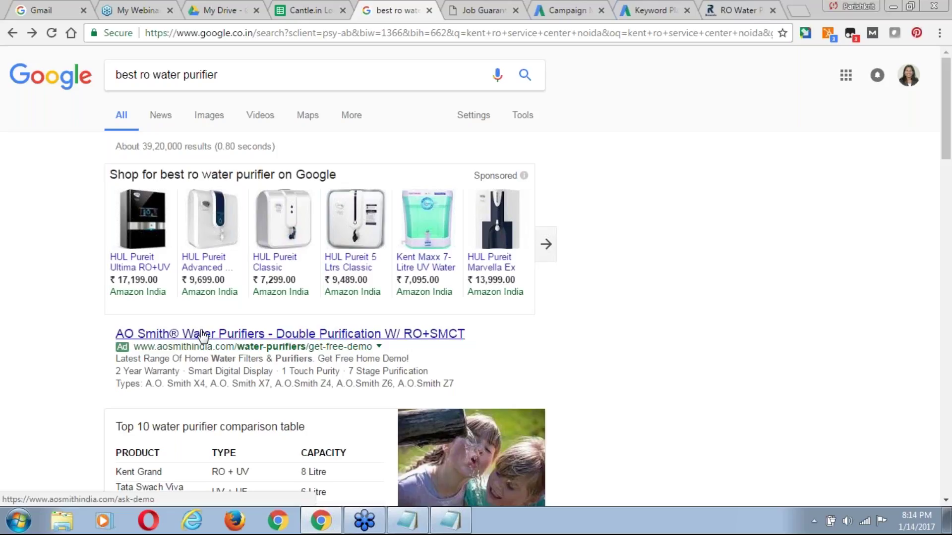
click(214, 10)
scroll(374, 307, down, 1)
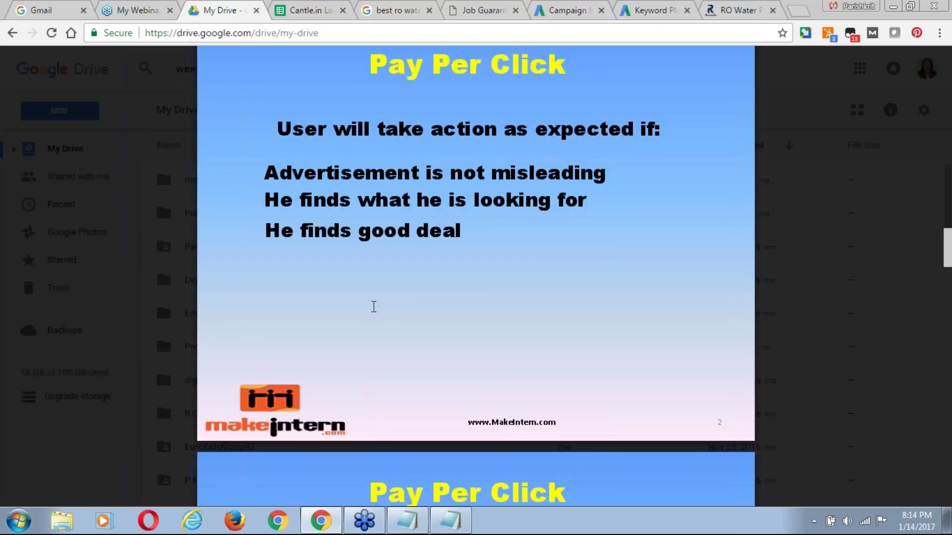
Scroll the Week 3 Day 1.pptx preview to page 14, the 'QS (Quality Score)' slide.
scroll(374, 307, down, 1)
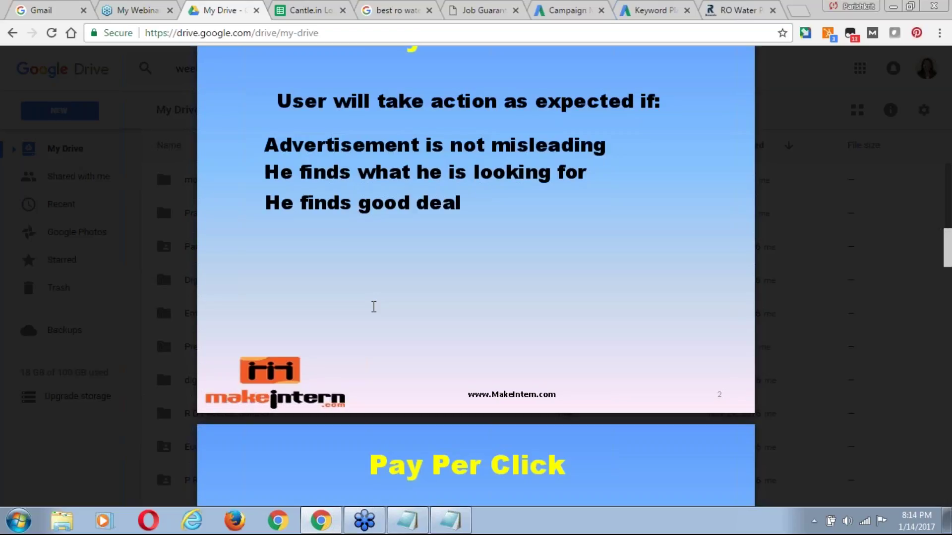
scroll(374, 307, down, 4)
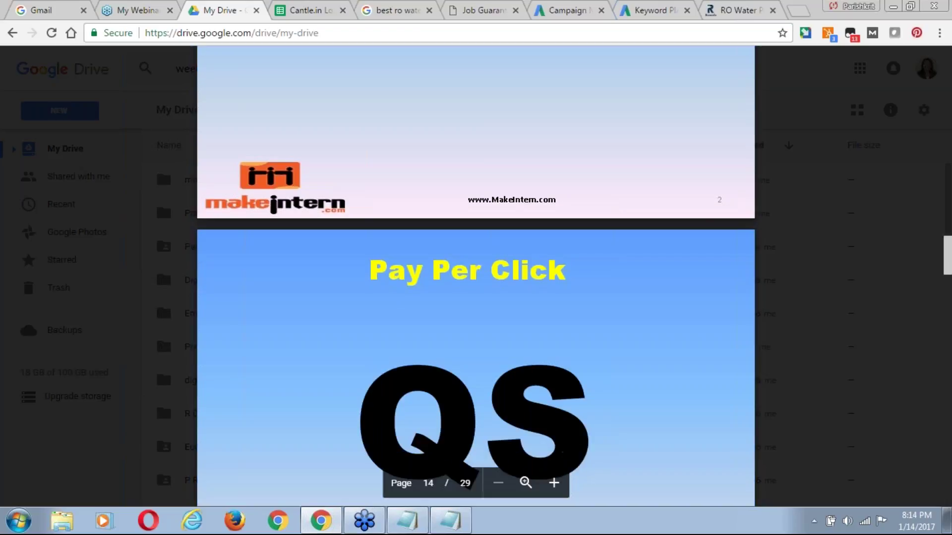
scroll(373, 307, down, 3)
scroll(374, 307, down, 2)
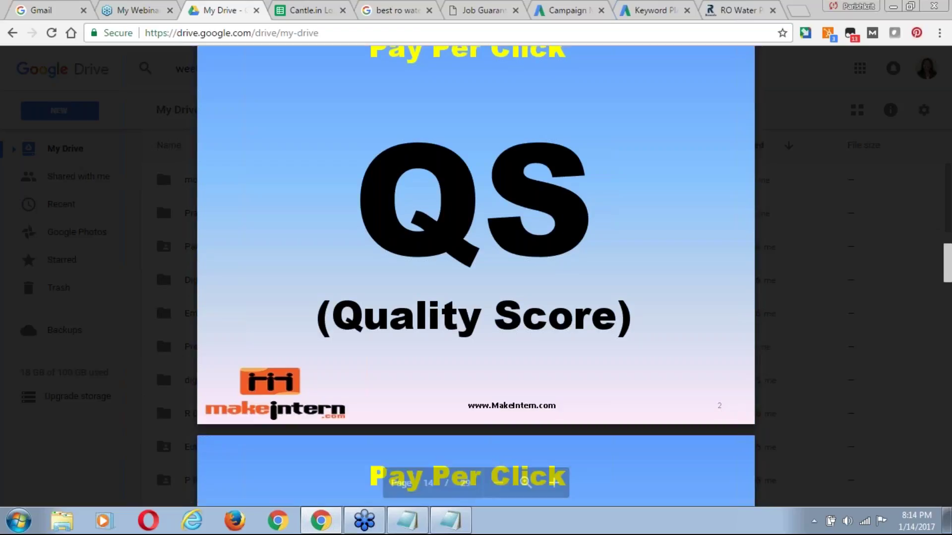
In the search results, highlight the 'best ro water purifier' query, then the AO Smith ad title and description.
click(404, 15)
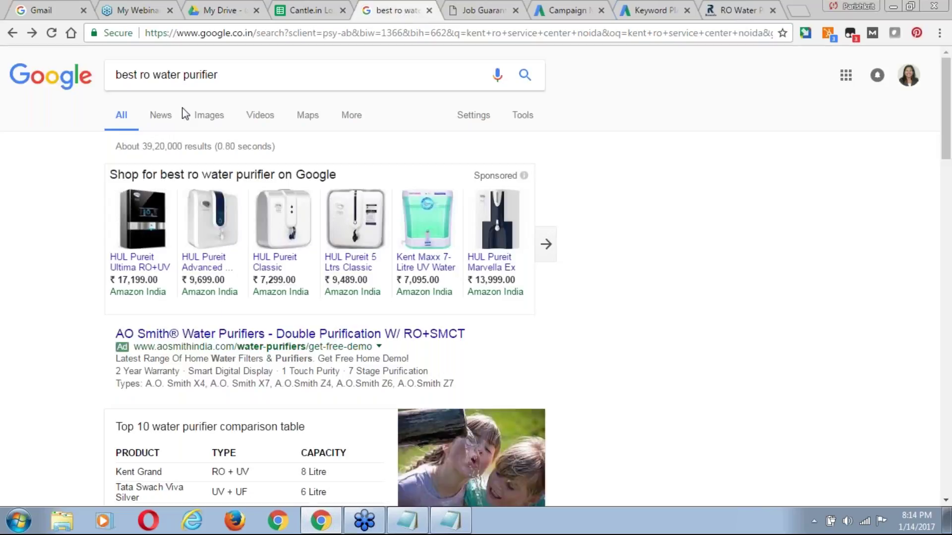
drag(225, 76, 82, 88)
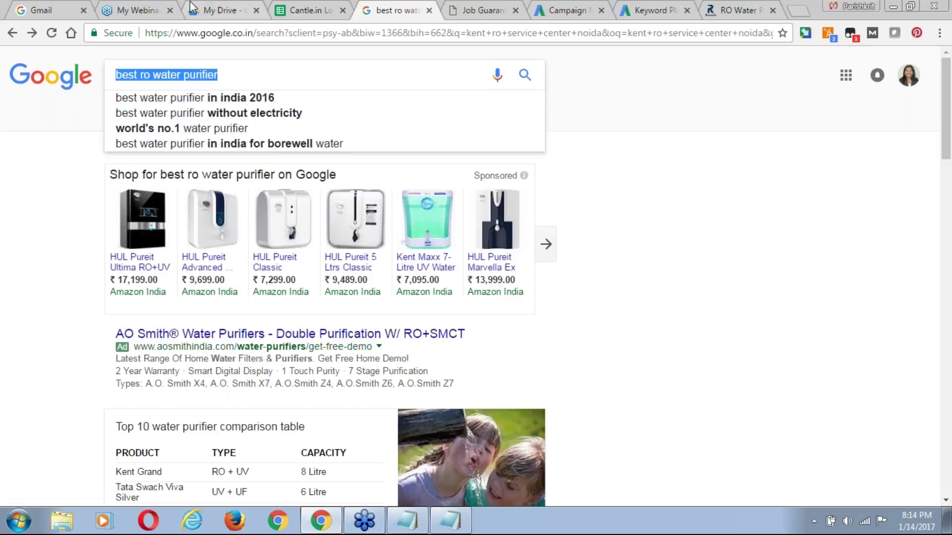
drag(110, 331, 238, 334)
drag(539, 335, 397, 342)
click(36, 358)
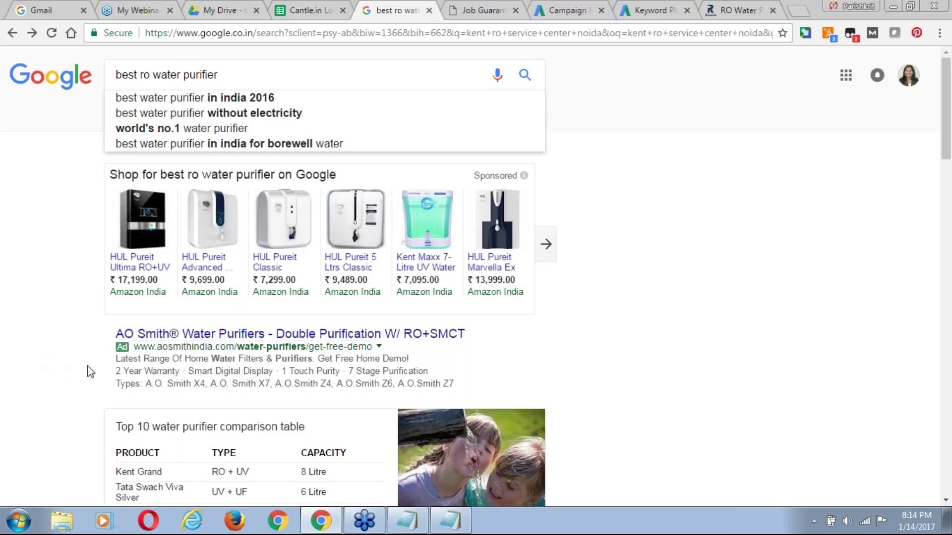
drag(116, 358, 466, 389)
click(2, 307)
drag(117, 77, 292, 87)
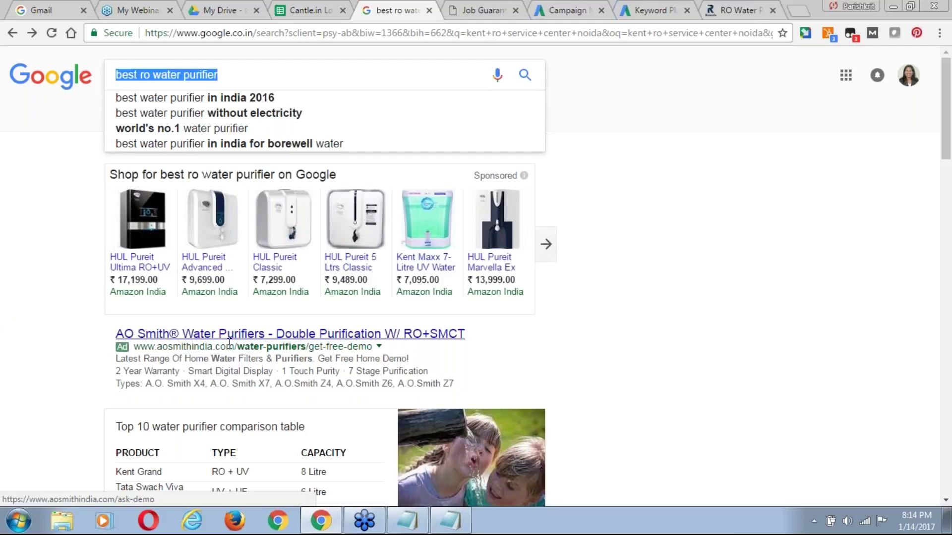
click(36, 310)
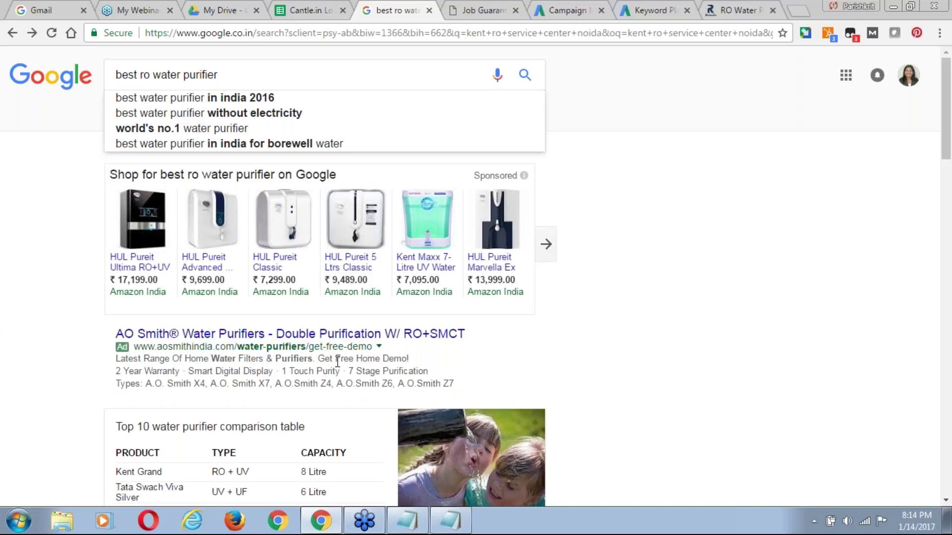
Open the AO Smith ad's Get a Demo landing page and scroll down to its demo request form.
click(336, 342)
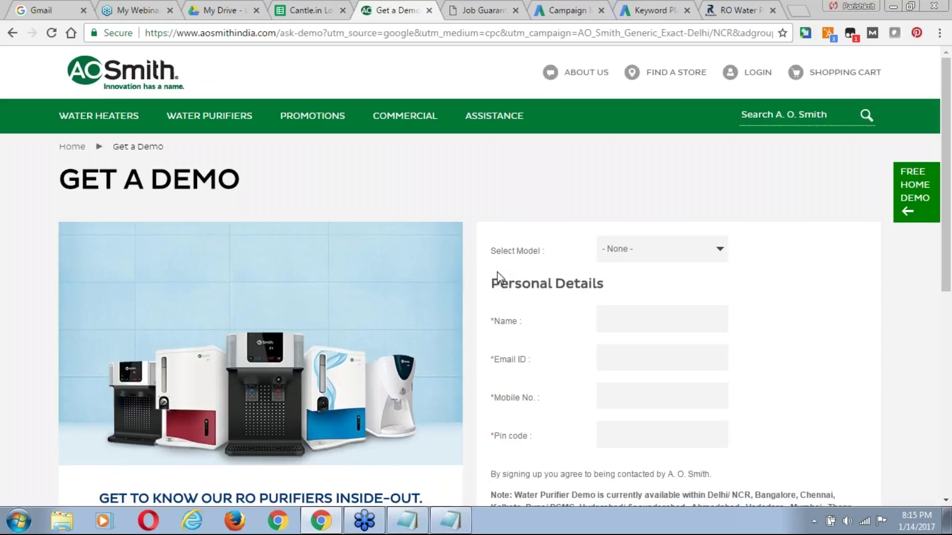
scroll(500, 278, down, 1)
scroll(500, 278, down, 1)
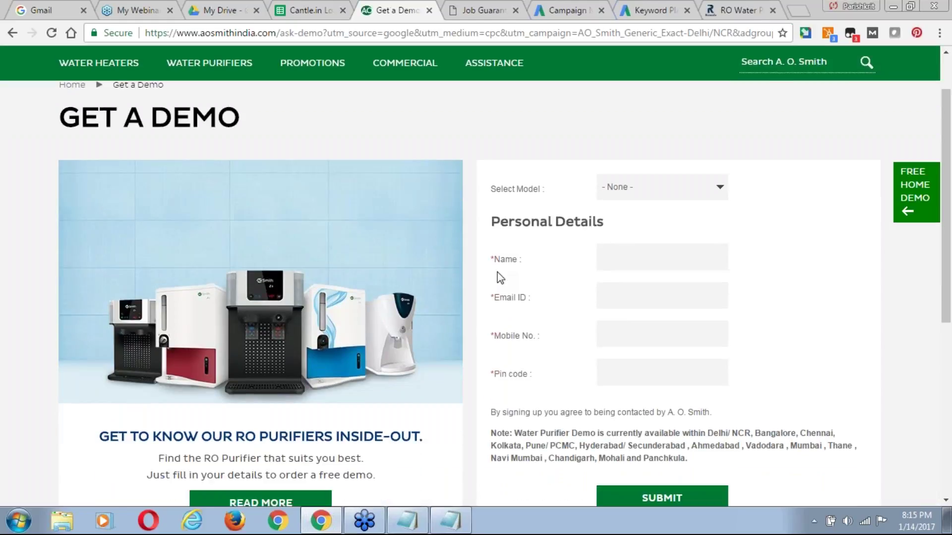
scroll(499, 278, down, 1)
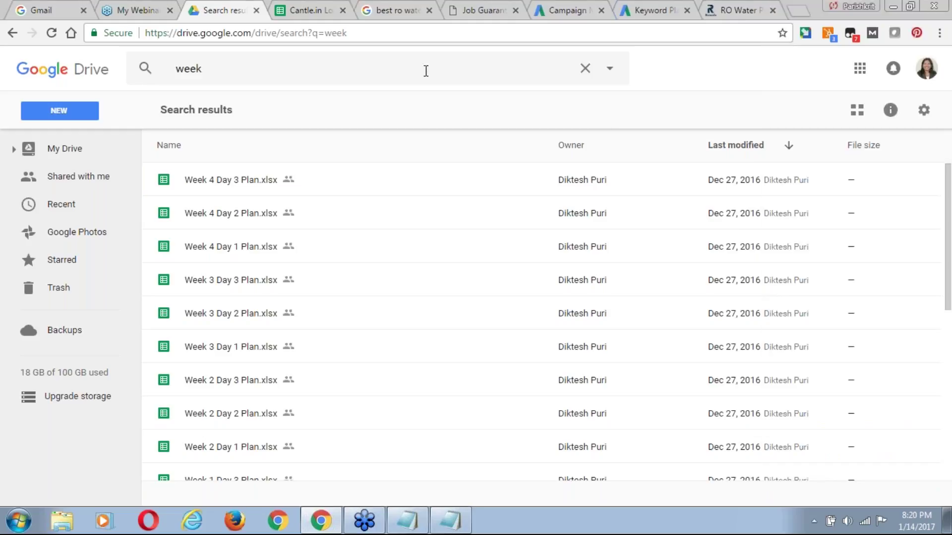
Bring up Week 3 Day 1.pptx from the Drive search for week files and start paging through it.
click(394, 77)
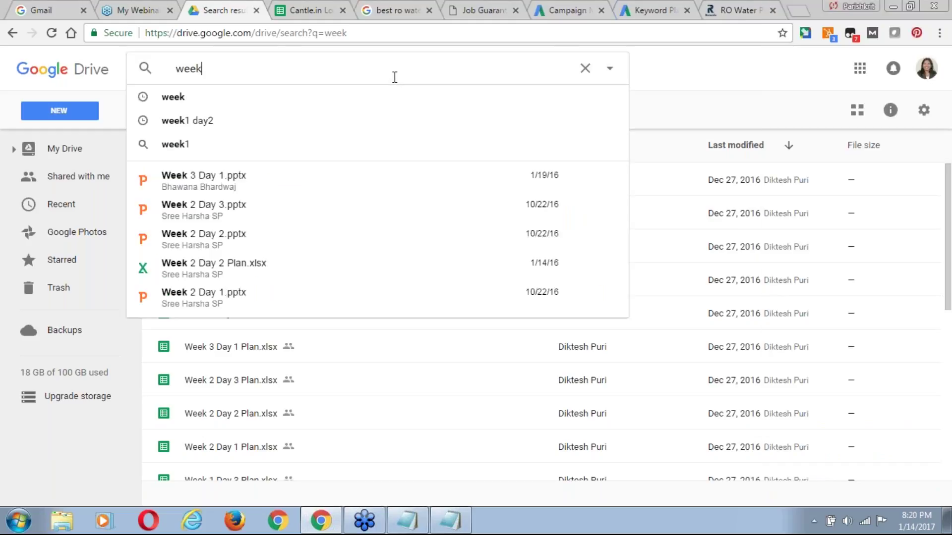
click(218, 178)
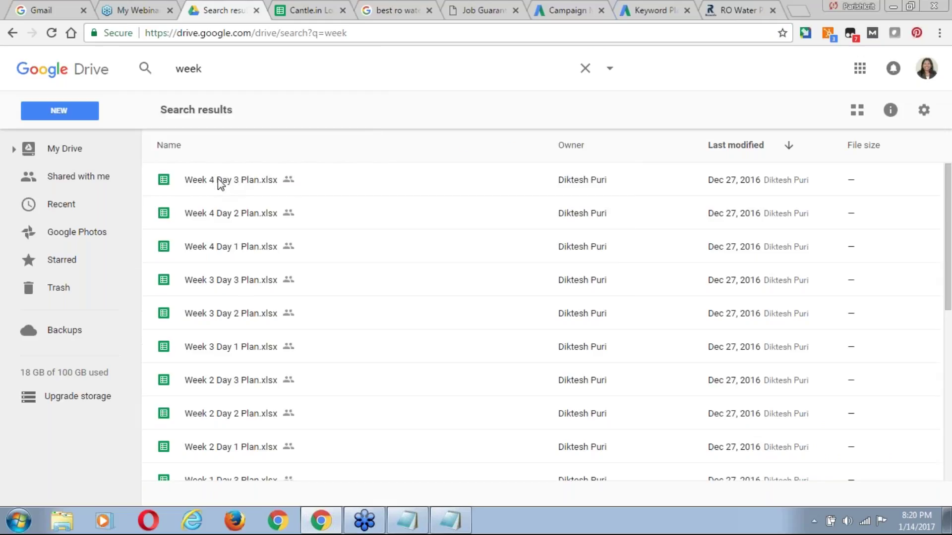
scroll(467, 319, down, 1)
scroll(467, 318, down, 3)
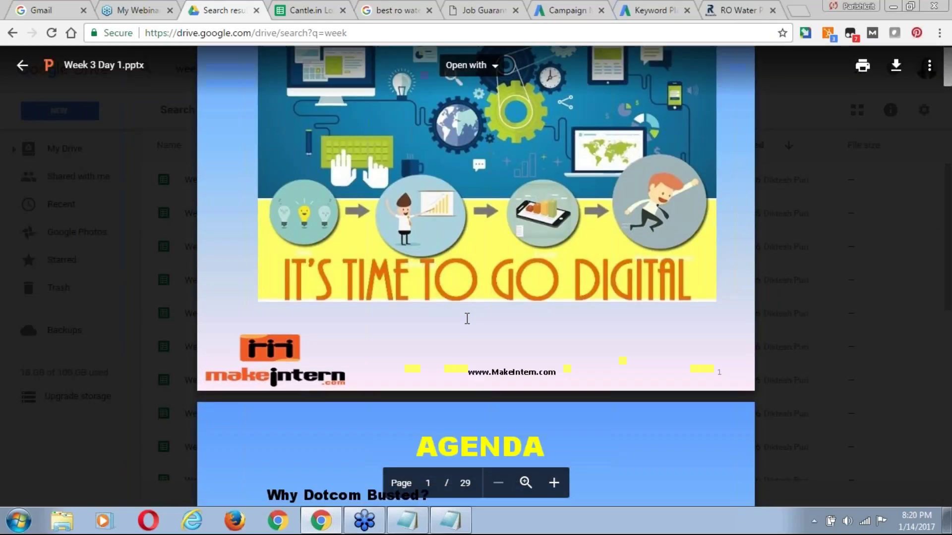
scroll(466, 318, down, 6)
scroll(467, 319, down, 5)
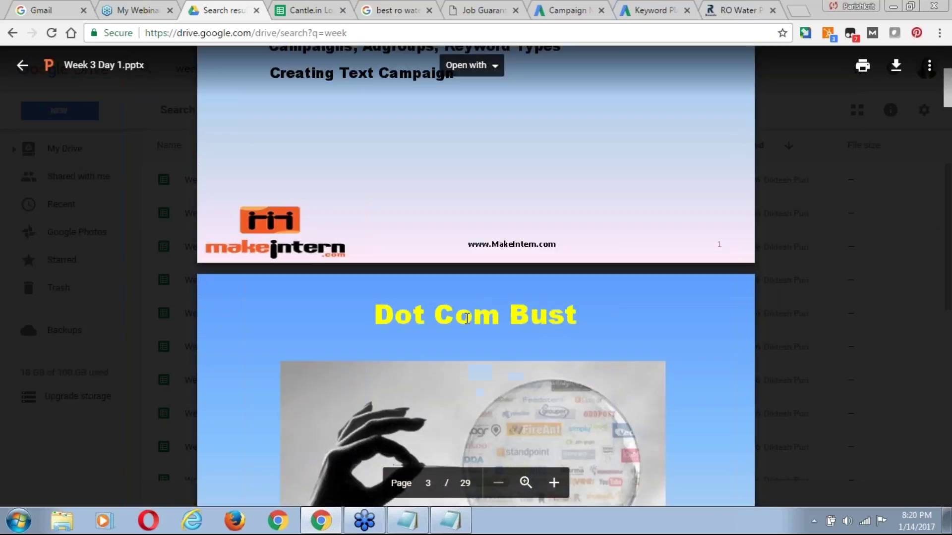
scroll(467, 318, down, 7)
scroll(467, 319, down, 10)
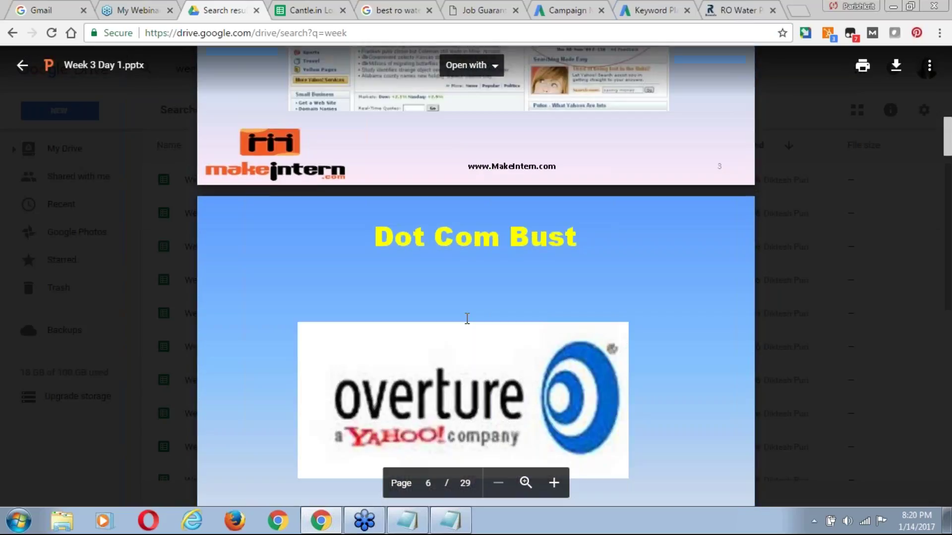
scroll(467, 319, down, 6)
scroll(467, 318, down, 8)
scroll(467, 319, down, 3)
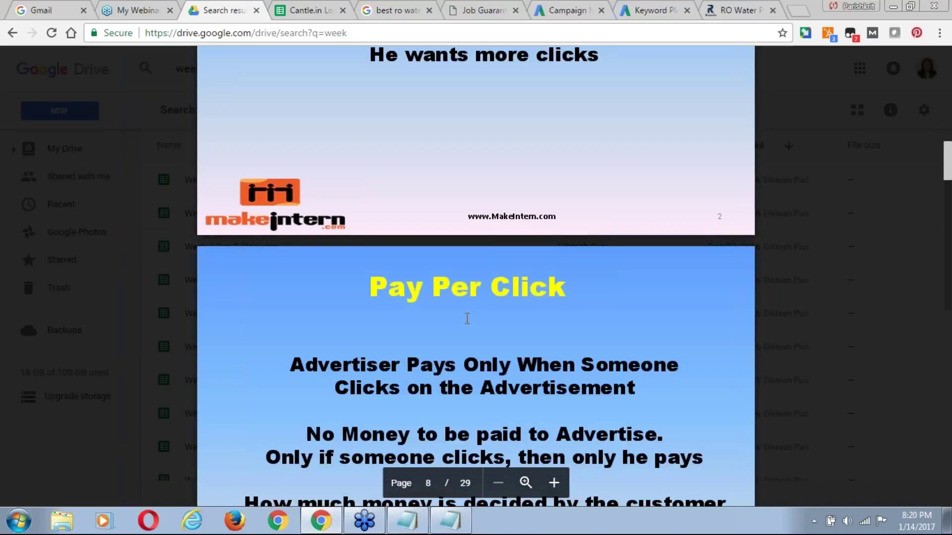
scroll(467, 319, down, 2)
scroll(467, 319, down, 1)
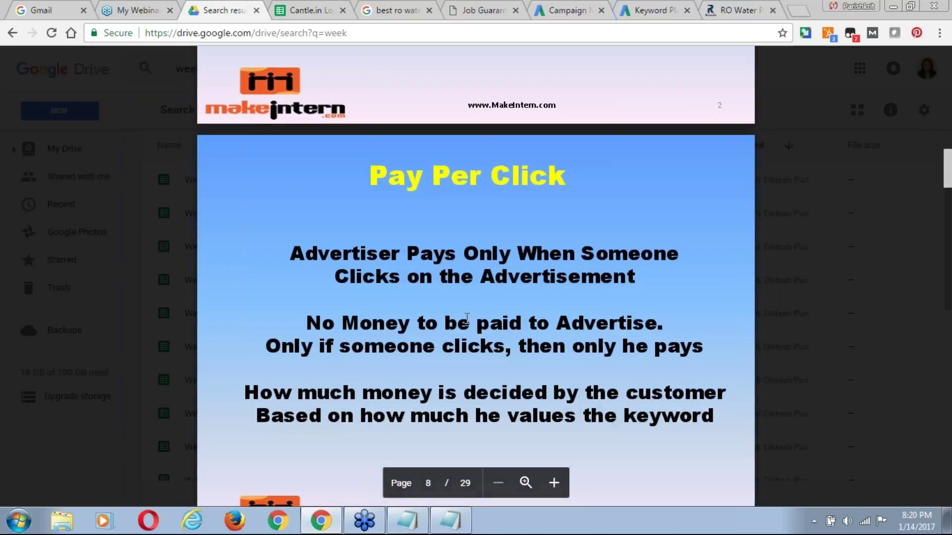
scroll(467, 318, down, 1)
scroll(467, 319, down, 1)
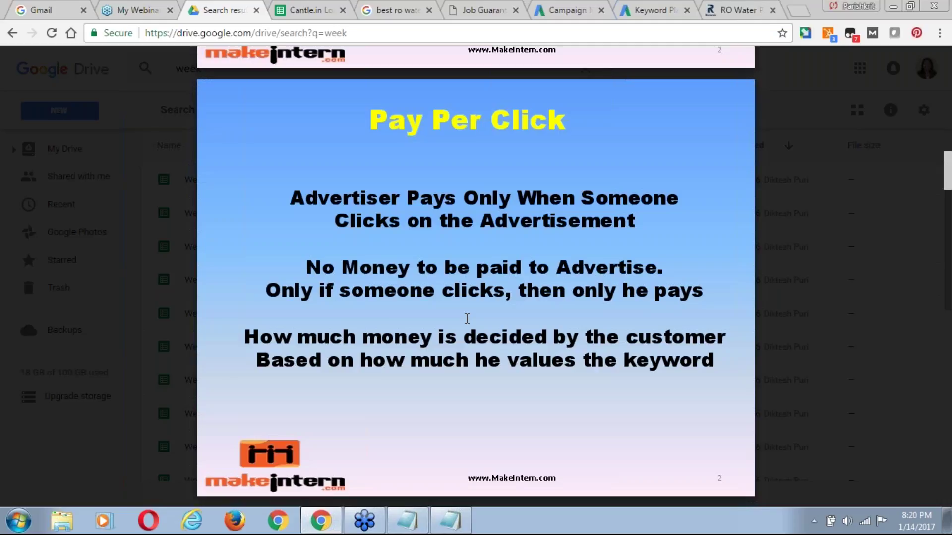
scroll(467, 318, down, 3)
scroll(467, 319, down, 5)
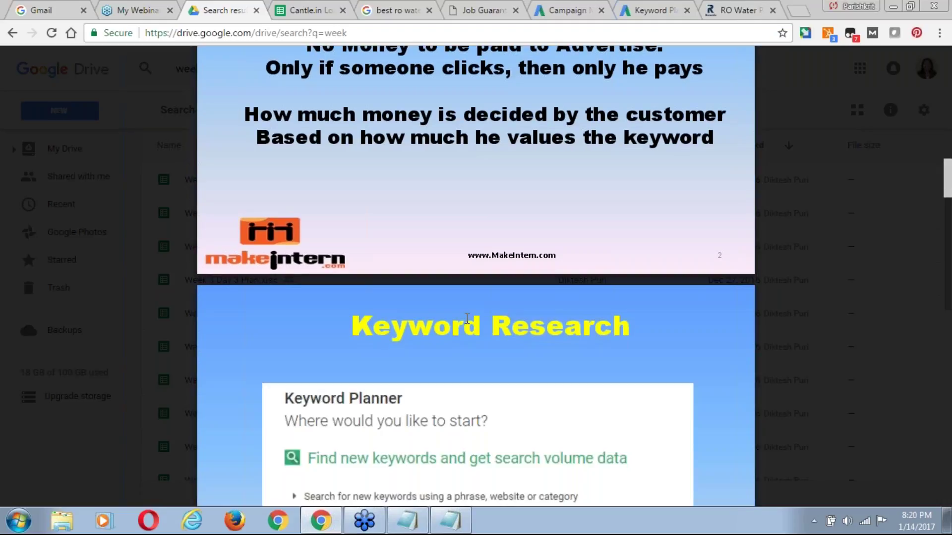
Scroll the preview on to page 17 of 29, the slide on Google rewarding higher Quality Score.
scroll(467, 318, down, 2)
scroll(467, 319, down, 8)
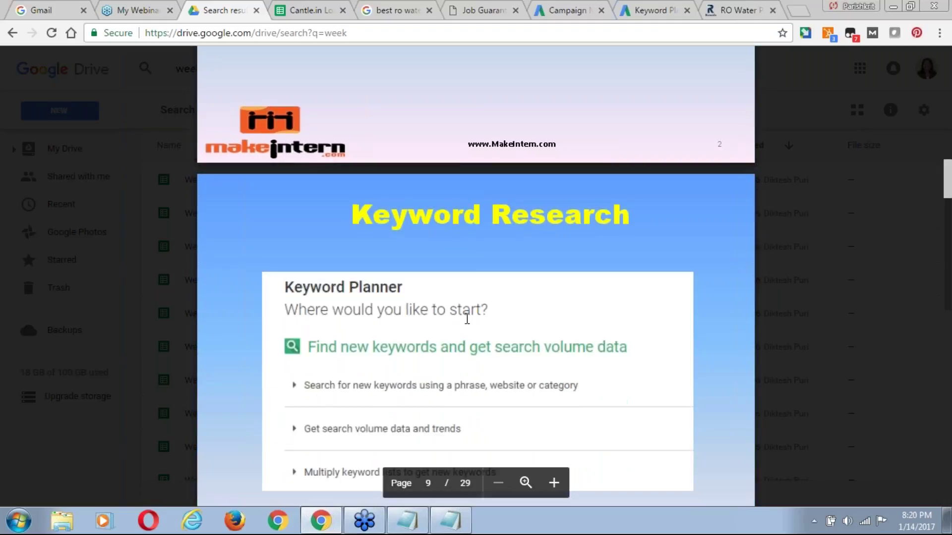
scroll(467, 318, down, 3)
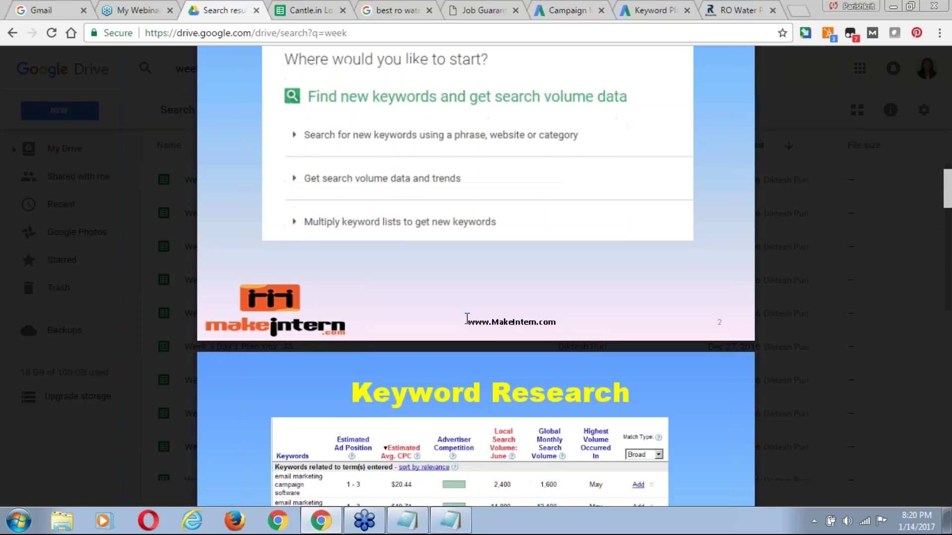
scroll(467, 319, down, 2)
scroll(476, 277, down, 2)
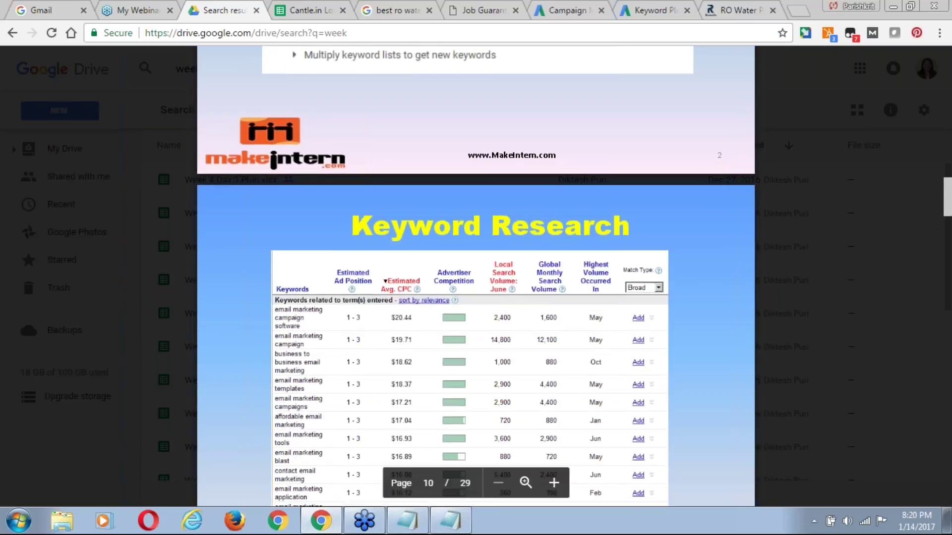
scroll(476, 277, down, 3)
scroll(476, 278, down, 9)
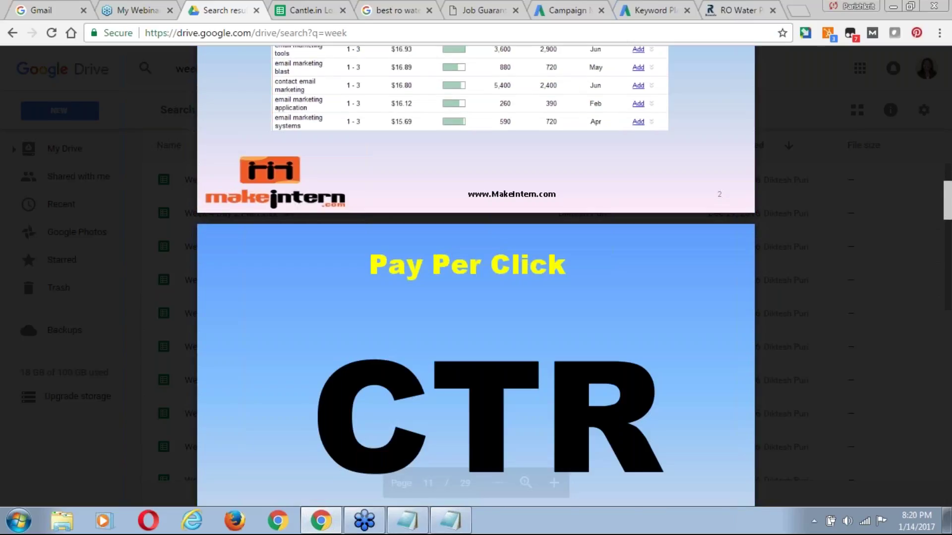
scroll(476, 278, down, 1)
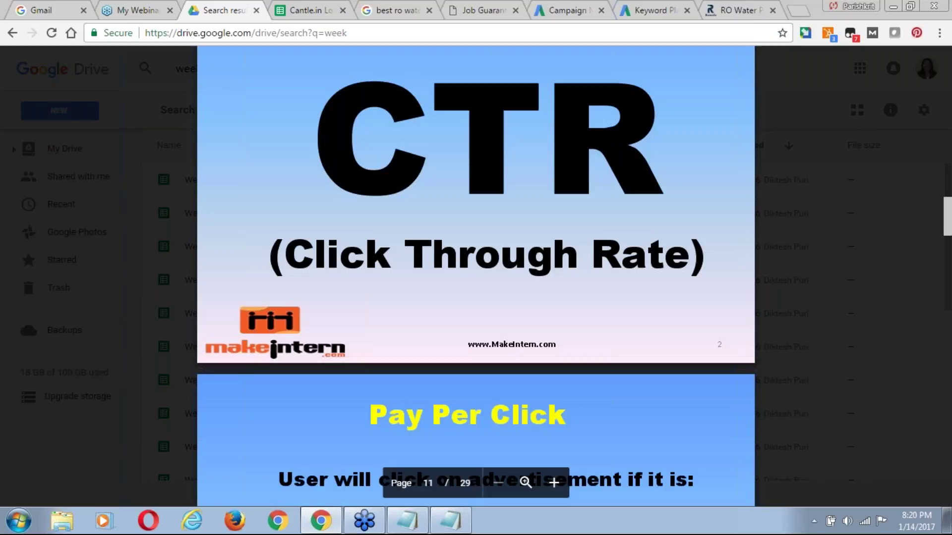
scroll(476, 278, down, 10)
scroll(476, 278, down, 3)
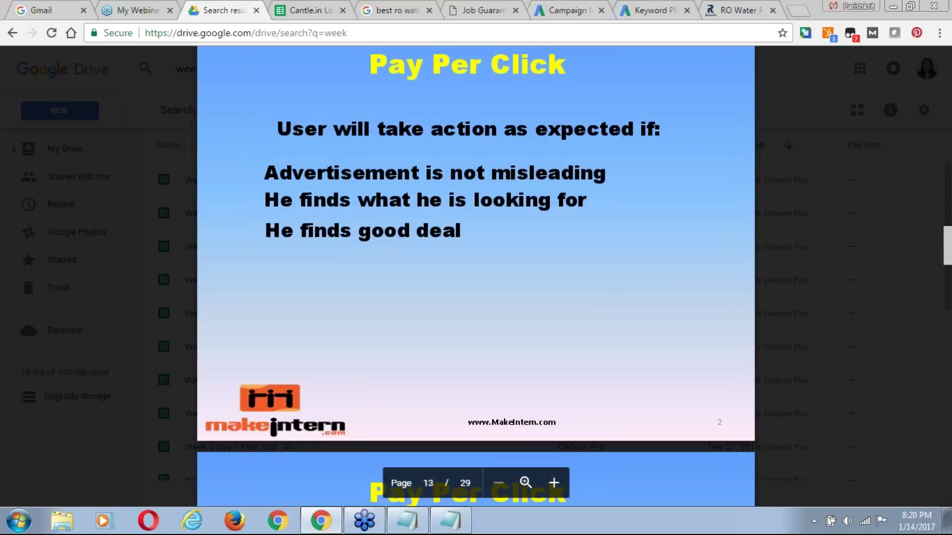
scroll(476, 277, down, 14)
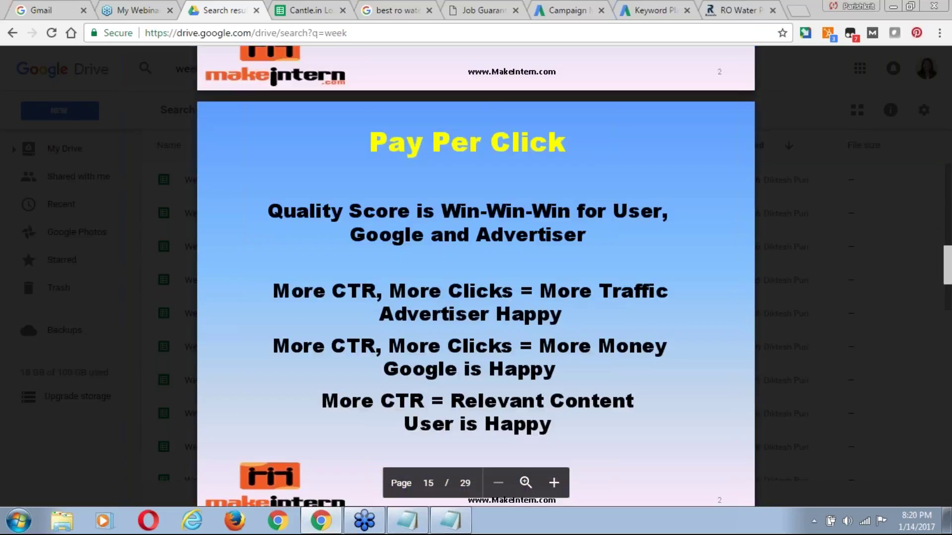
scroll(476, 278, down, 1)
scroll(476, 277, down, 7)
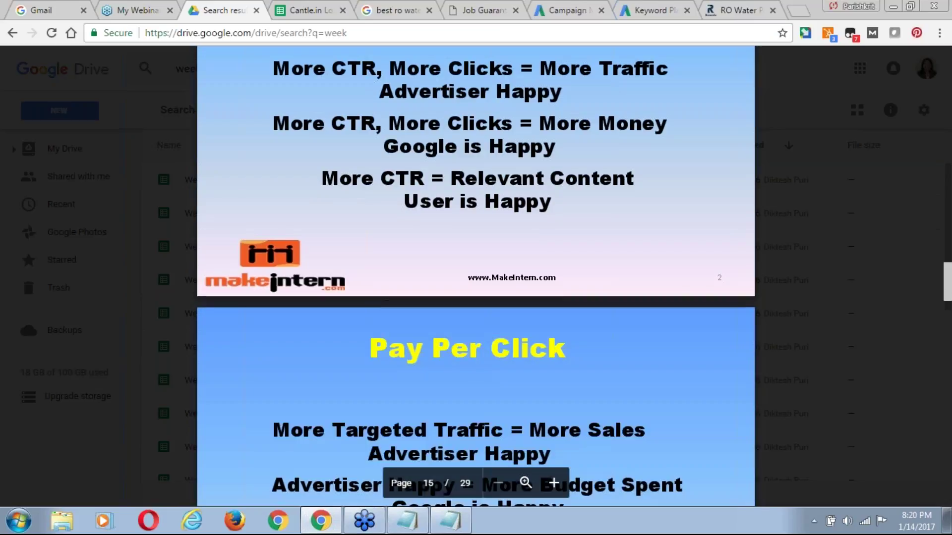
scroll(476, 276, down, 1)
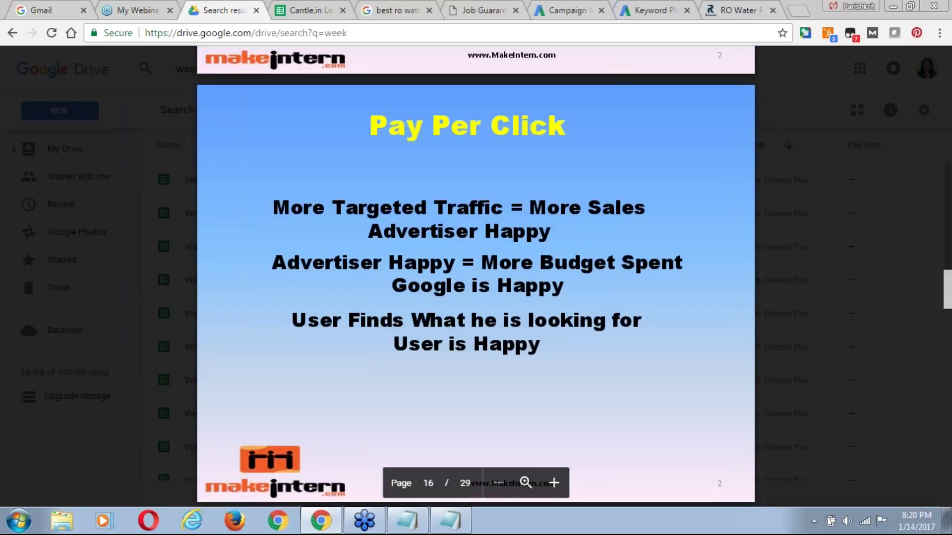
scroll(476, 276, down, 1)
scroll(476, 276, down, 1)
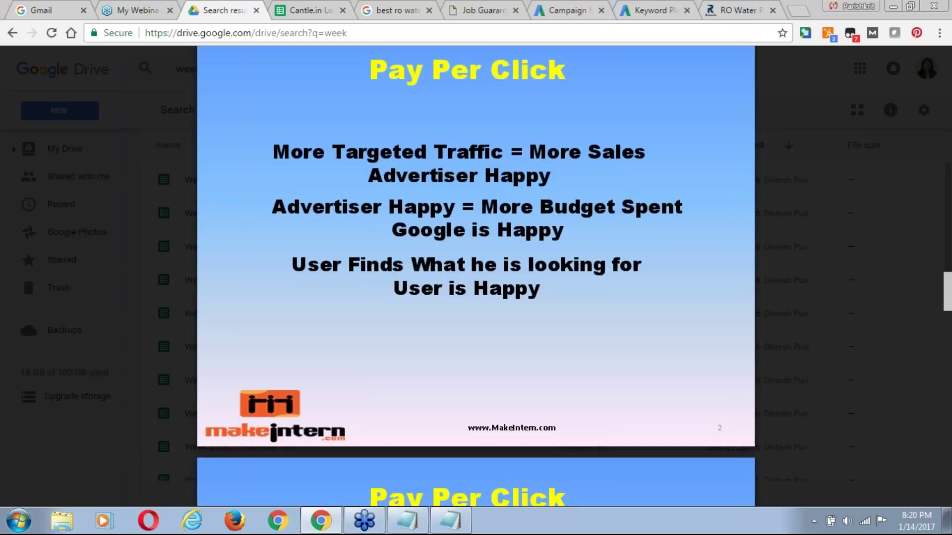
scroll(346, 328, up, 2)
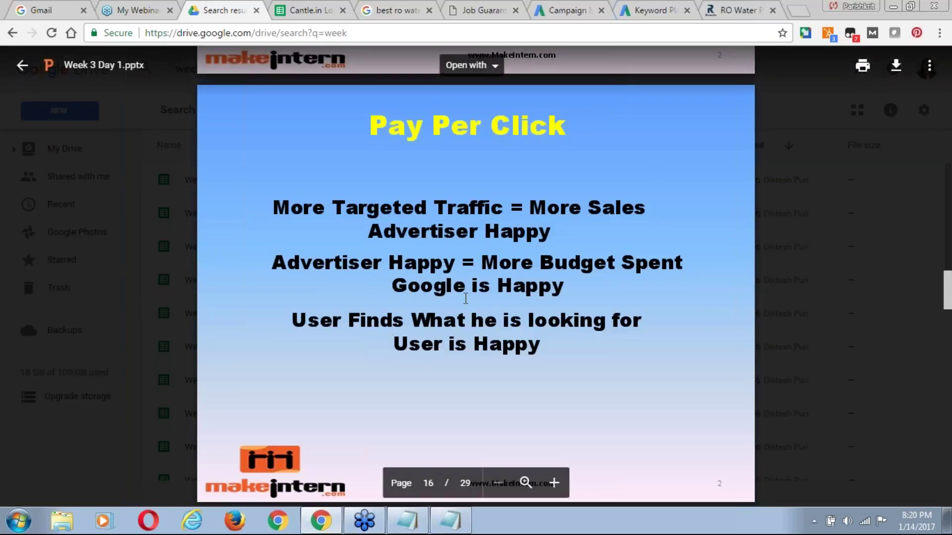
scroll(460, 303, down, 1)
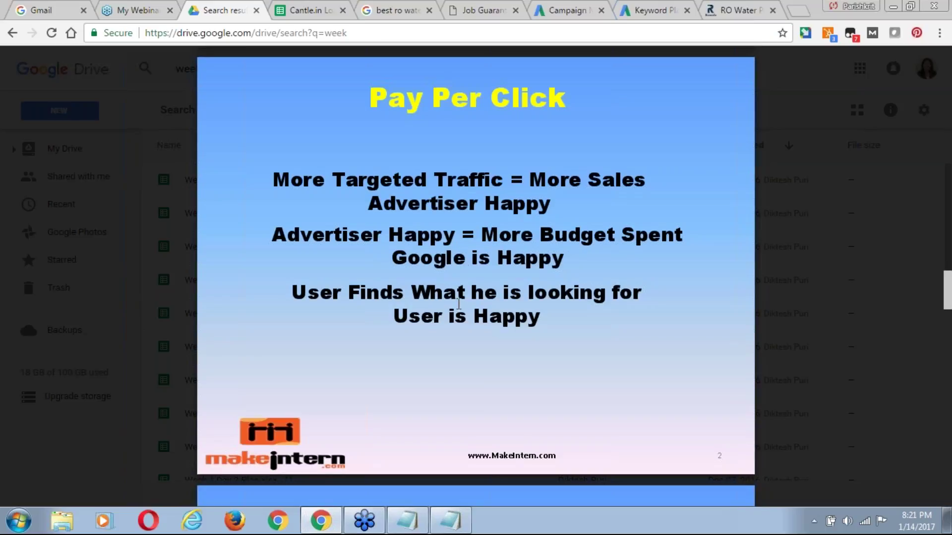
scroll(459, 304, down, 2)
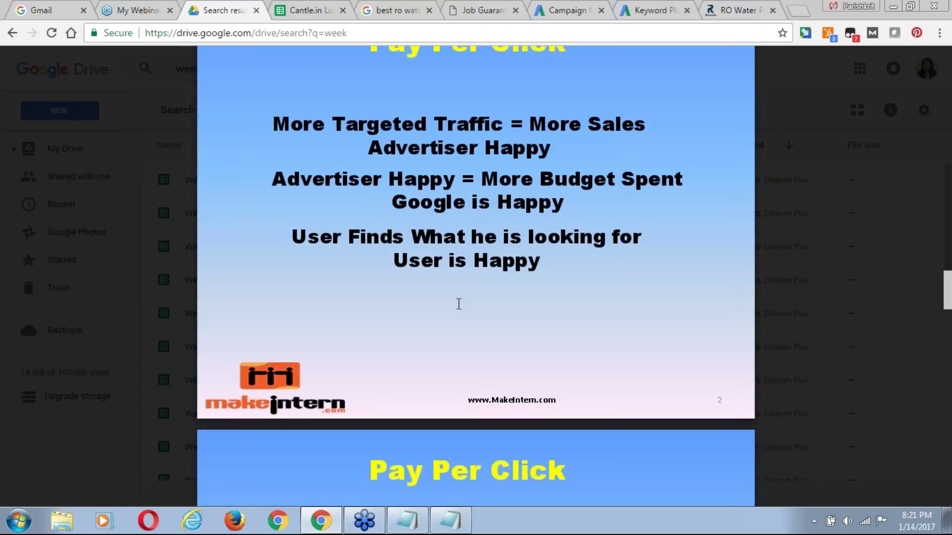
scroll(458, 304, down, 10)
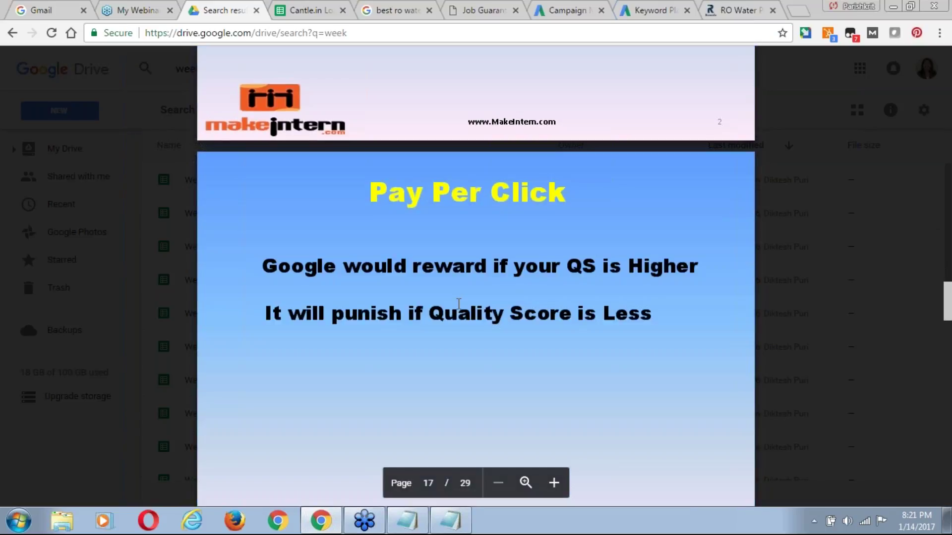
scroll(459, 304, down, 2)
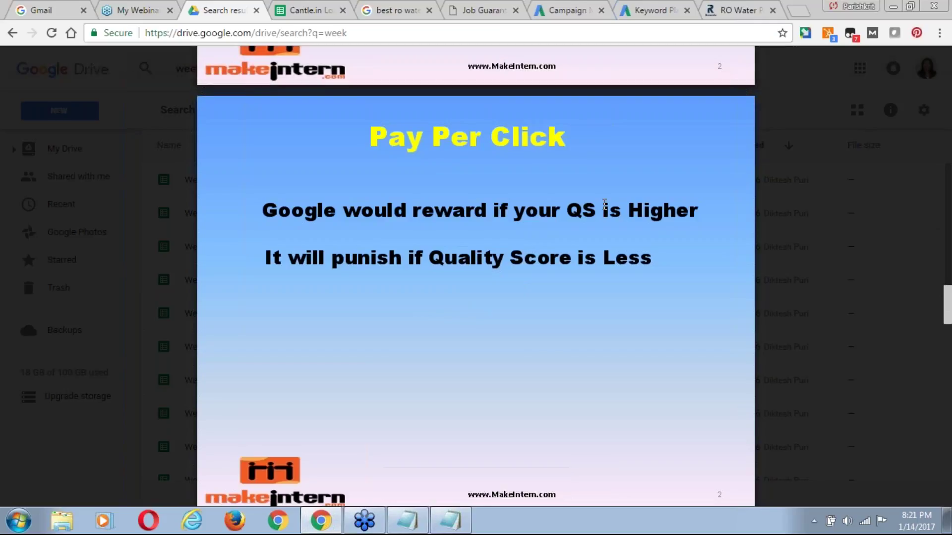
Rerun the 'best ro water purifier' Google search to refresh the AO Smith and Pureit ads.
click(399, 10)
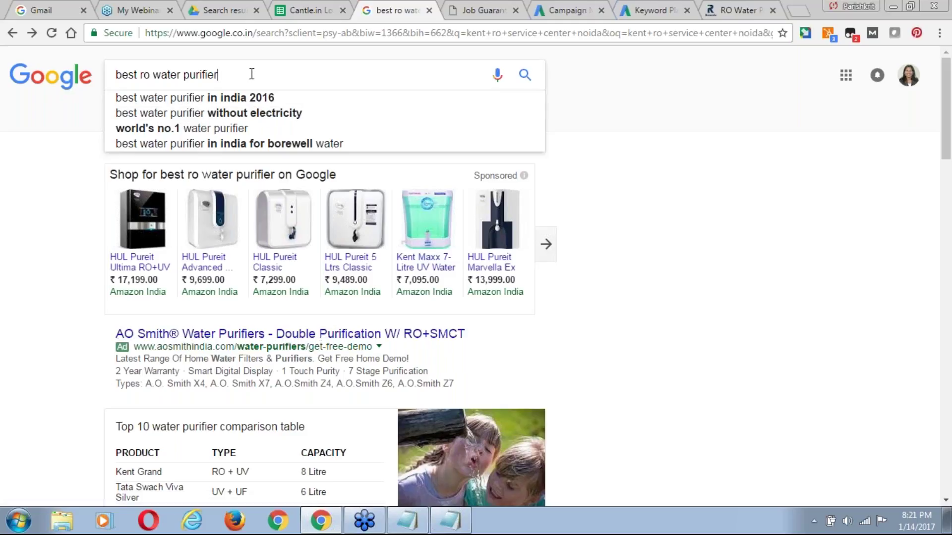
key(Return)
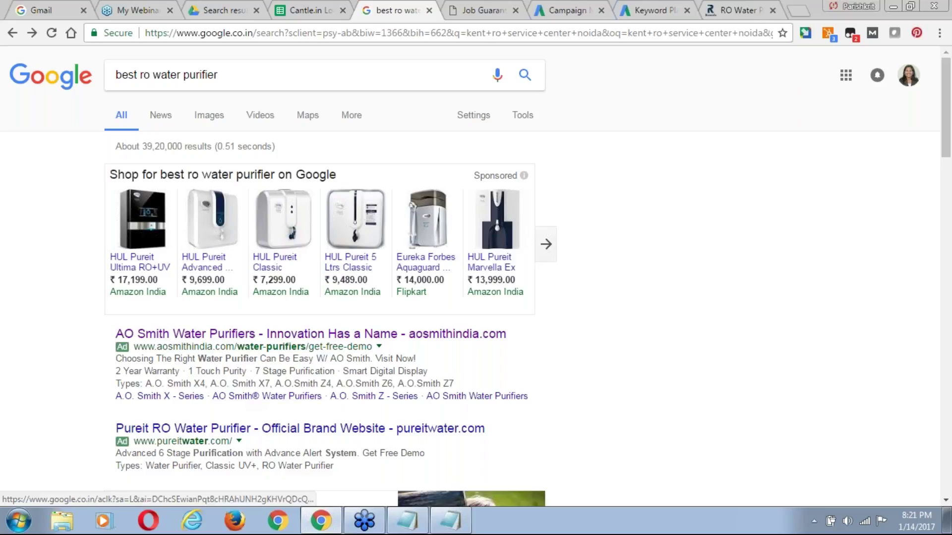
Return to the Week 3 Day 1.pptx preview and scroll to page 18, the 'Adwords Structure' slide.
click(231, 12)
scroll(345, 251, down, 1)
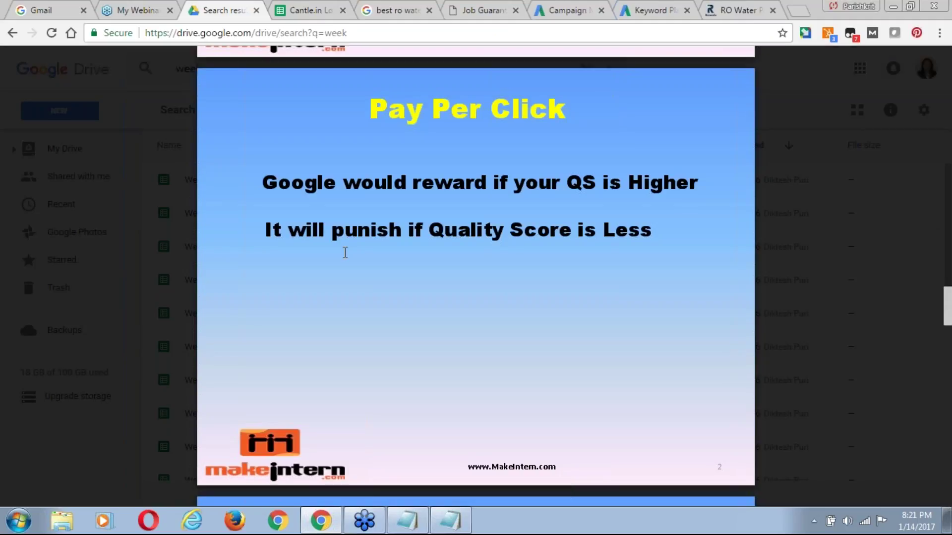
scroll(345, 253, down, 1)
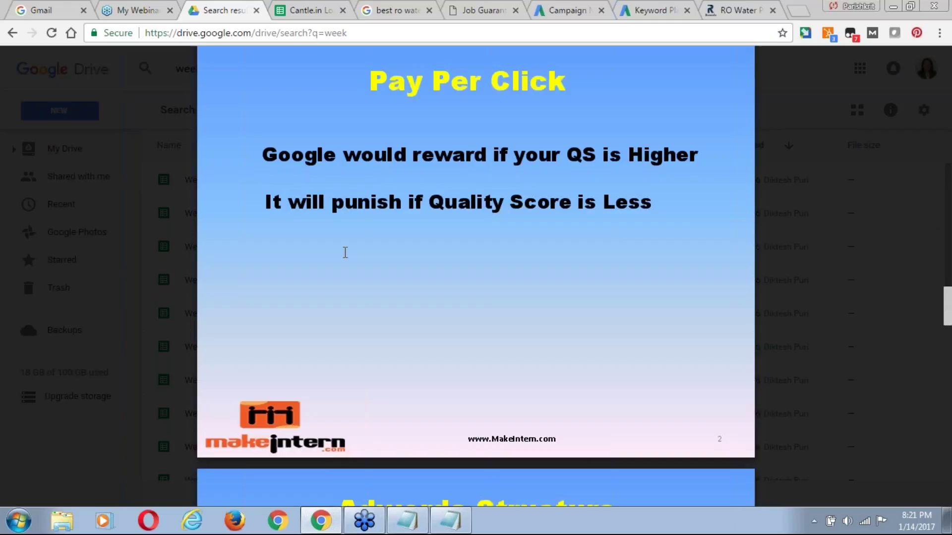
scroll(345, 253, down, 2)
scroll(345, 252, down, 9)
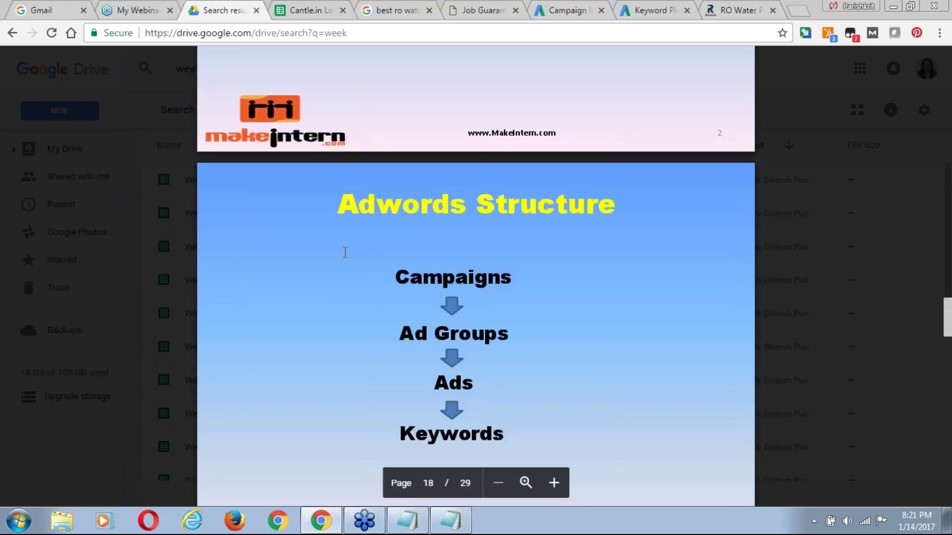
scroll(345, 253, down, 3)
scroll(345, 252, down, 1)
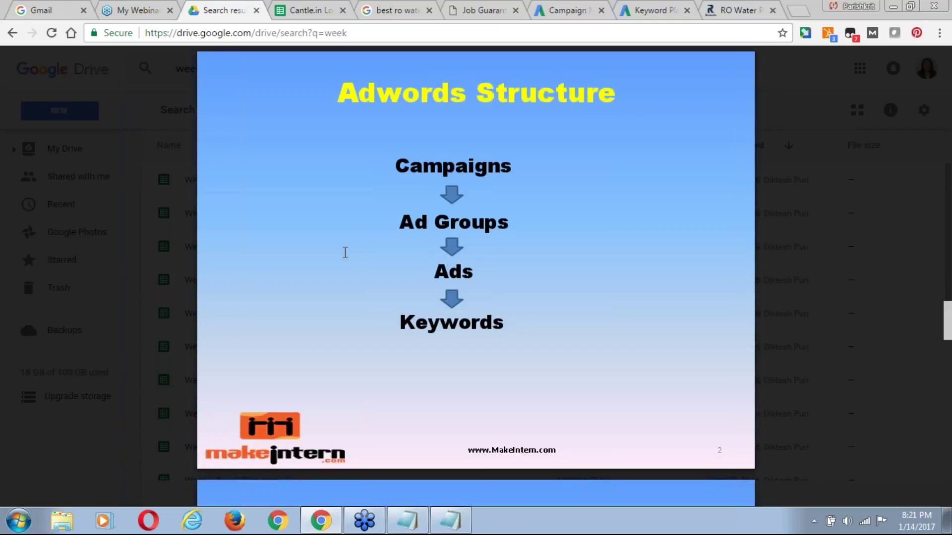
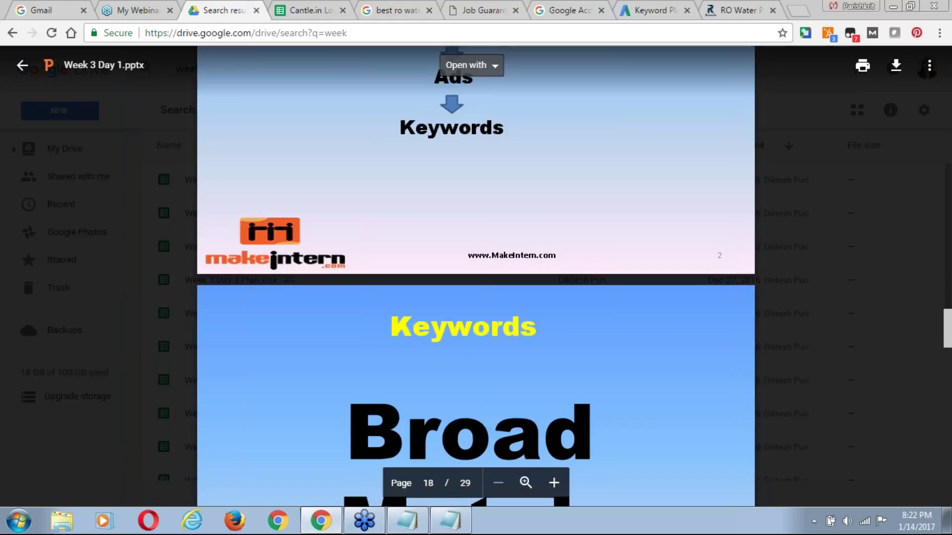
scroll(475, 277, down, 2)
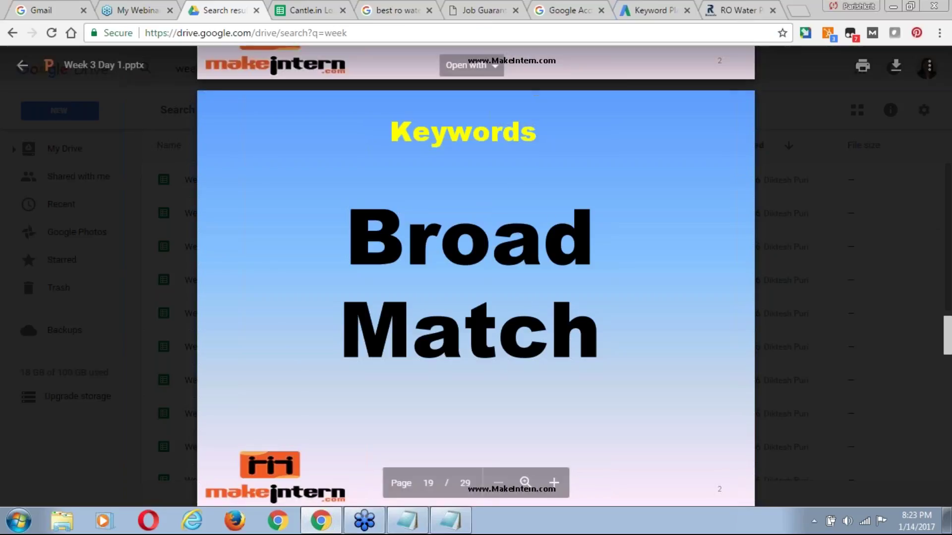
Return to the 'best ro water purifier' results and highlight the query in the search box.
click(406, 14)
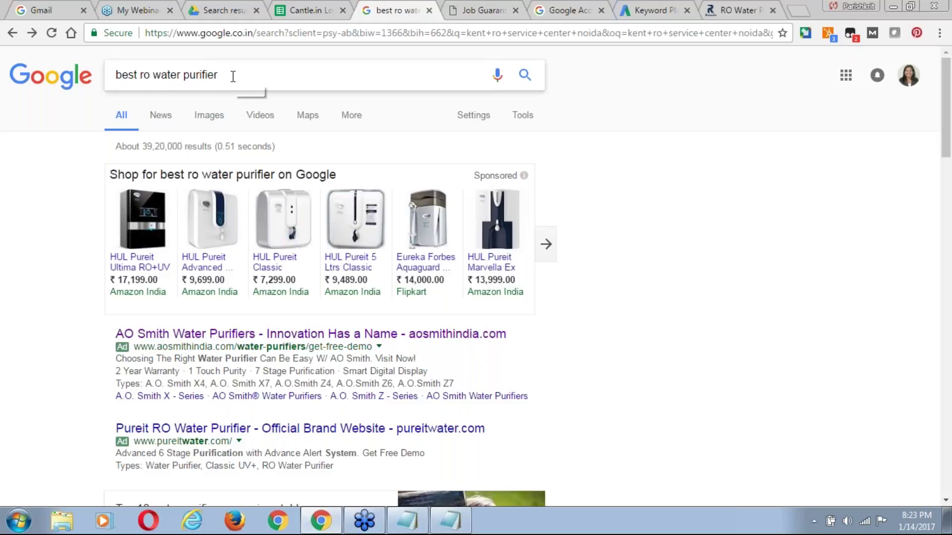
drag(233, 75, 104, 80)
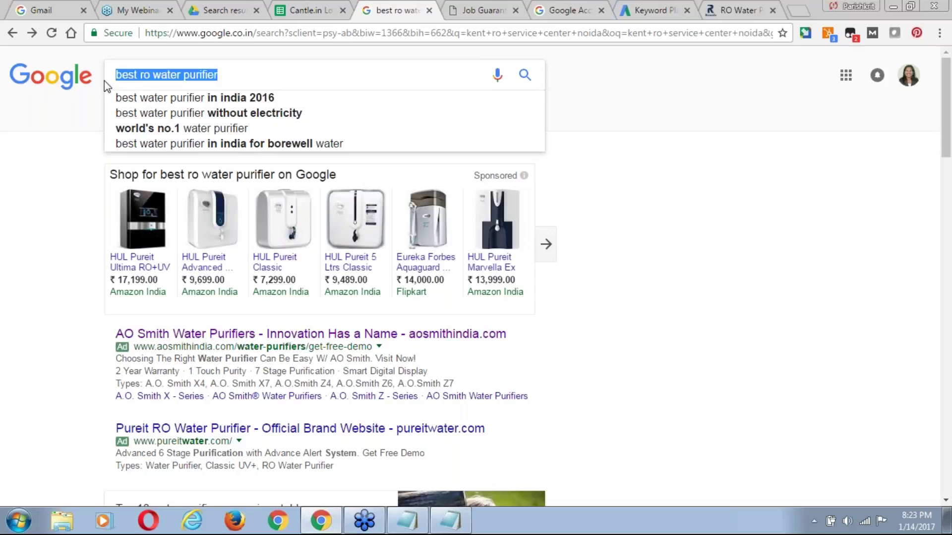
click(23, 375)
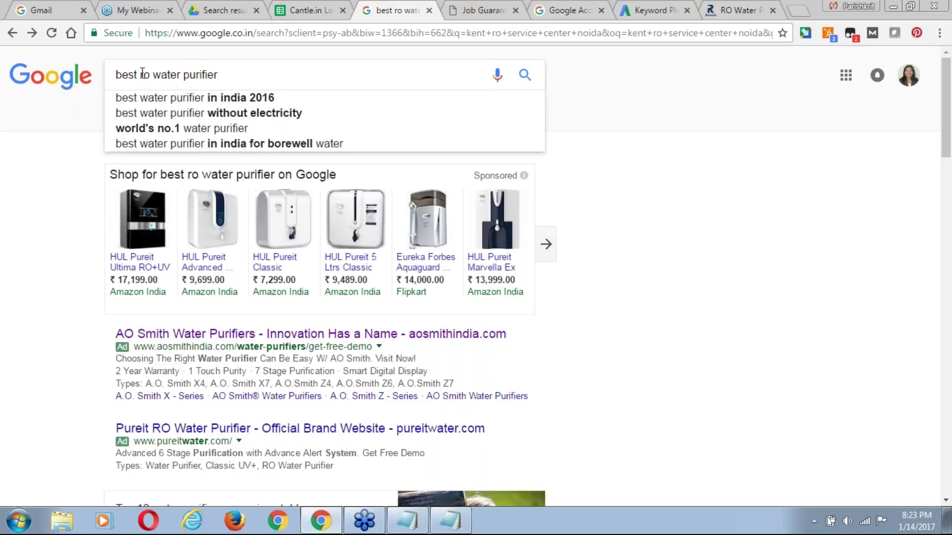
drag(115, 75, 236, 82)
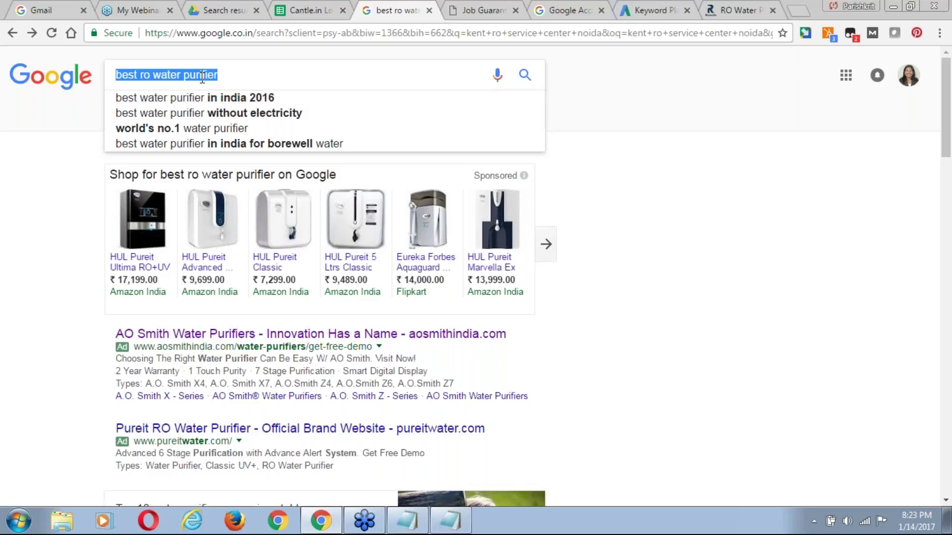
key(End)
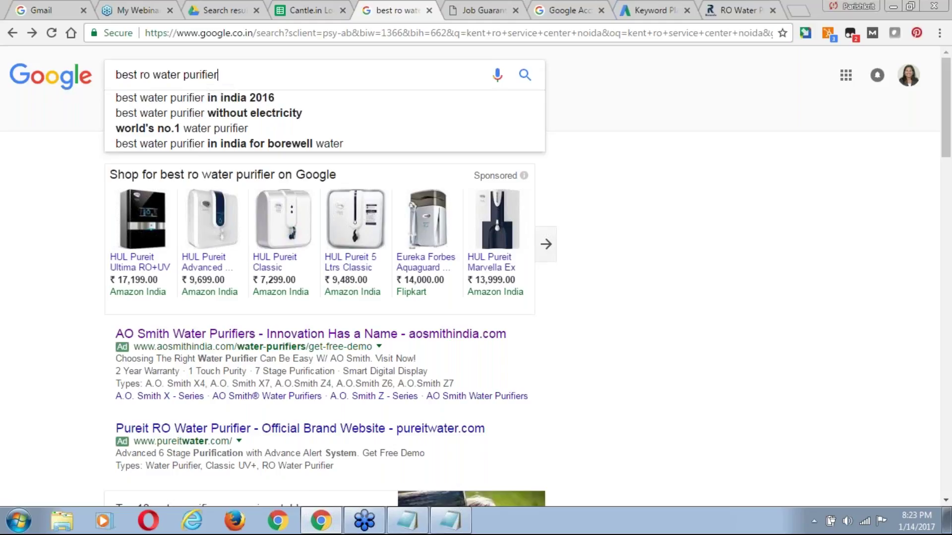
drag(233, 73, 113, 66)
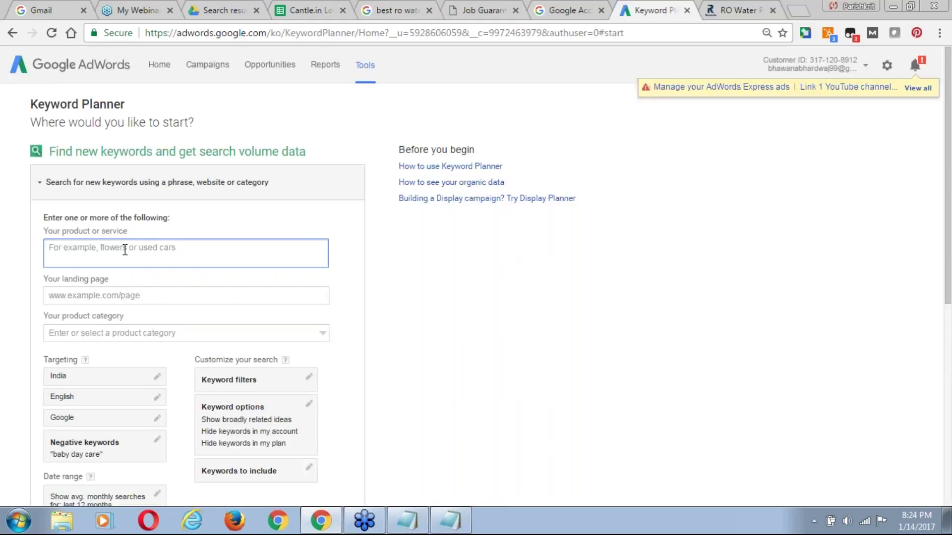
Get keyword ideas for 'RO Installation', leaving the keyword options unchanged.
text(RO Installation)
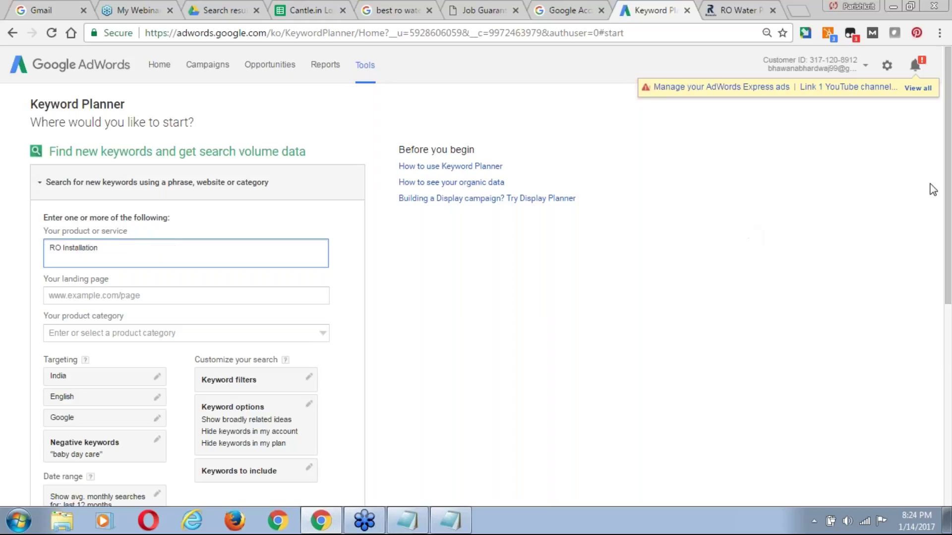
scroll(946, 188, down, 1)
drag(947, 196, 950, 228)
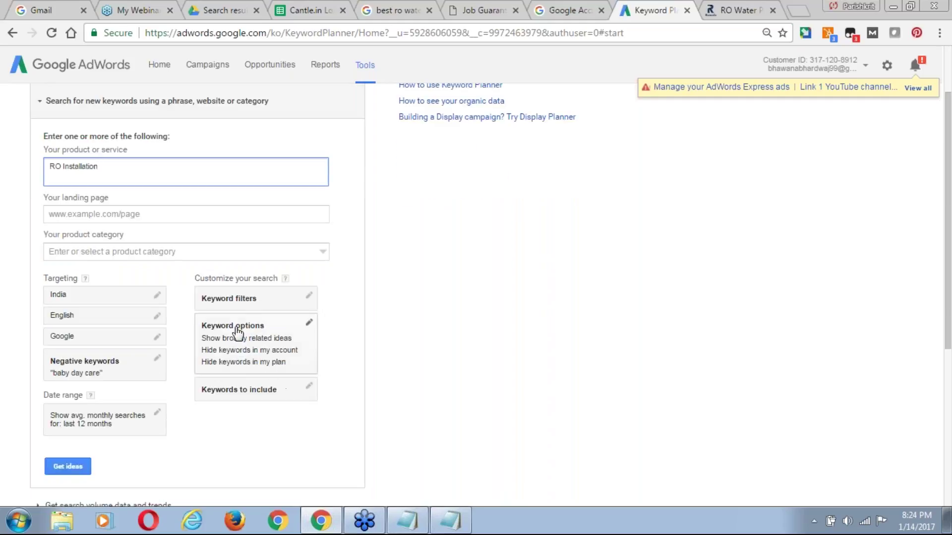
click(306, 326)
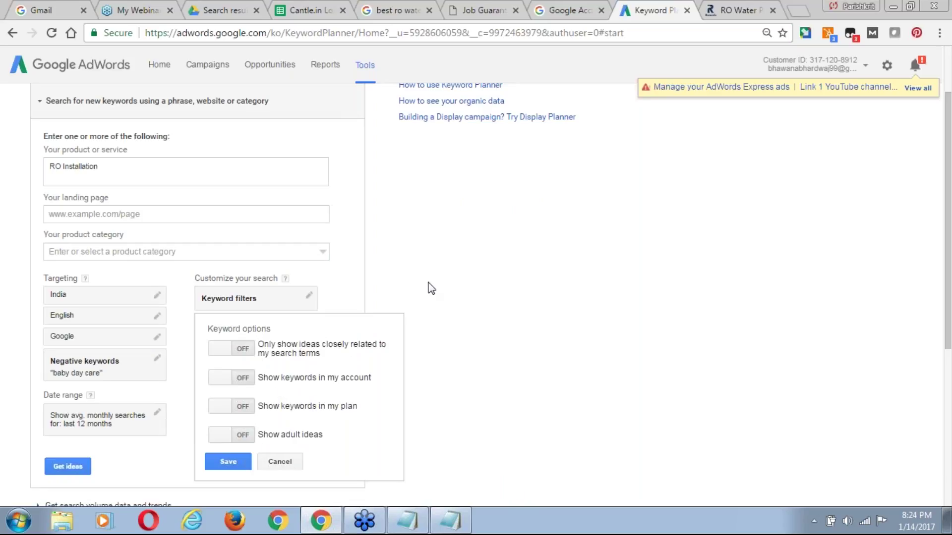
click(280, 461)
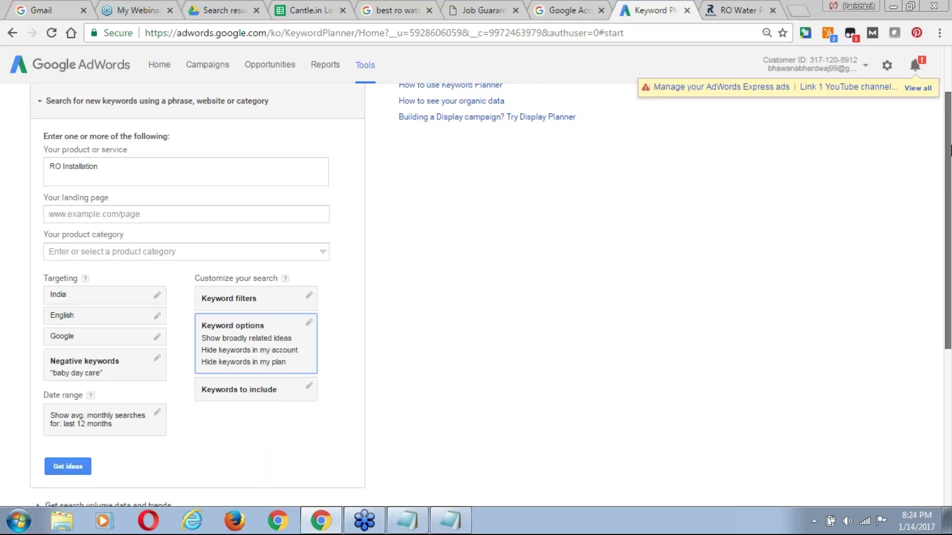
scroll(950, 191, down, 1)
scroll(950, 191, down, 1)
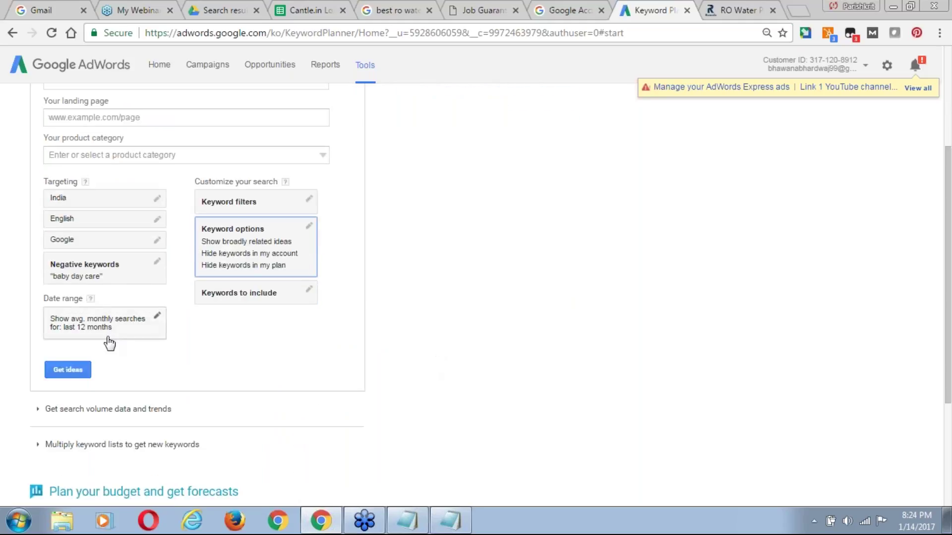
click(69, 371)
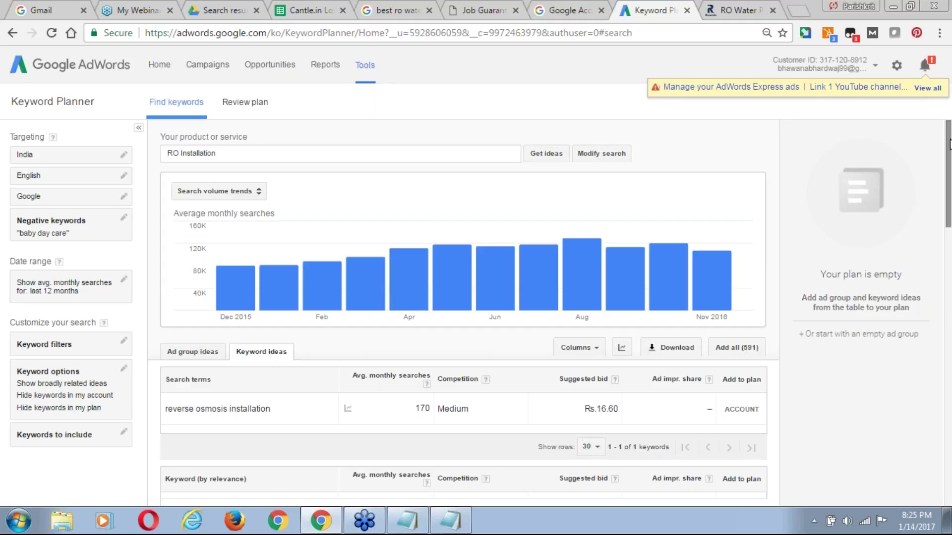
Highlight 'reverse osmosis installation' in the keyword ideas, then go back to the water purifier search.
drag(950, 145, 949, 180)
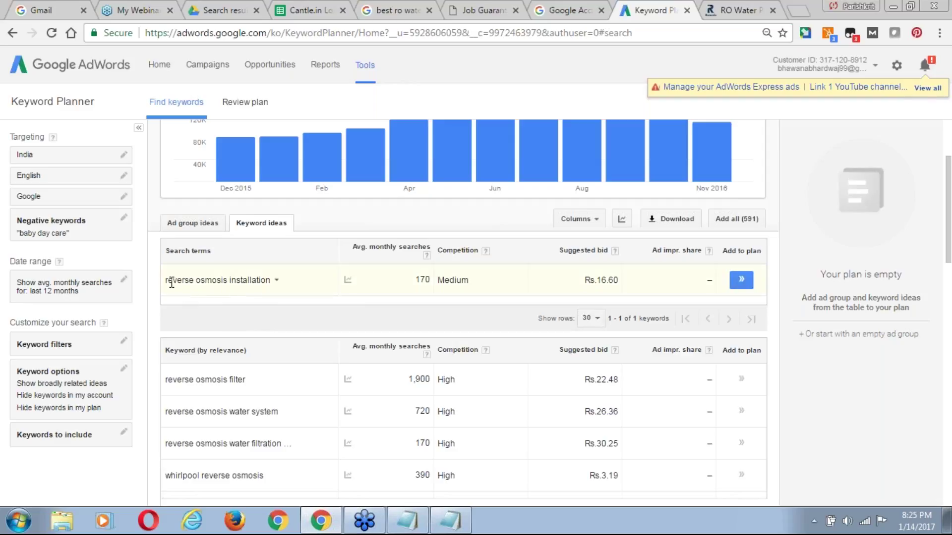
drag(172, 281, 271, 281)
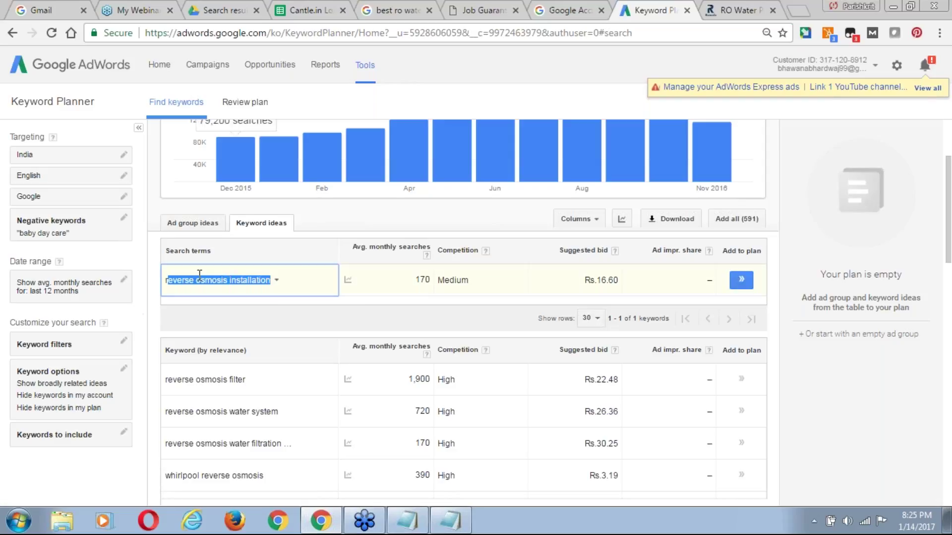
click(395, 6)
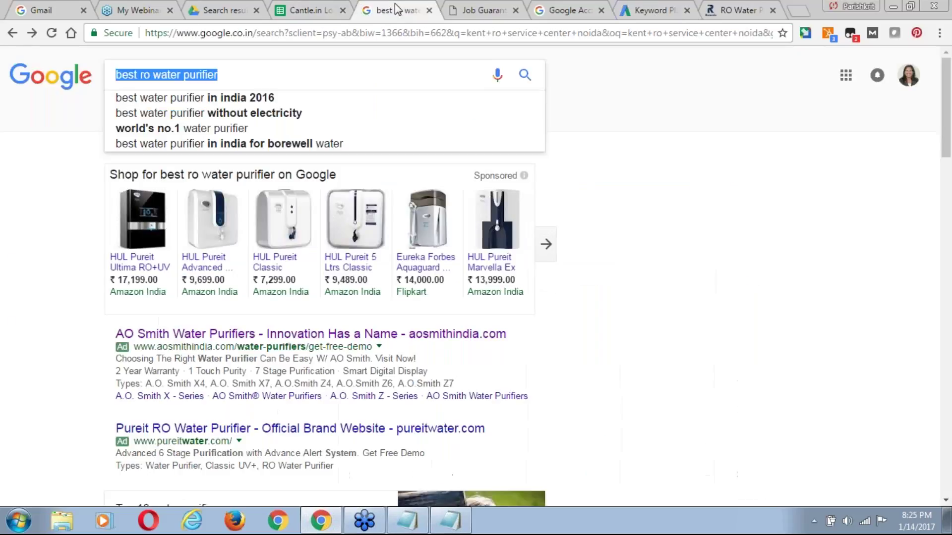
Deselect the search query and return to the Google Drive search results for 'week'.
click(130, 74)
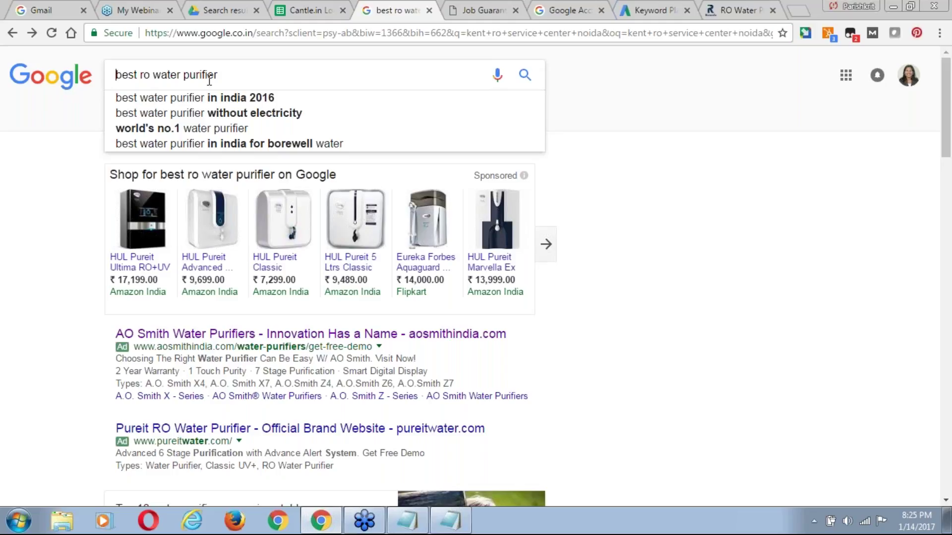
click(234, 10)
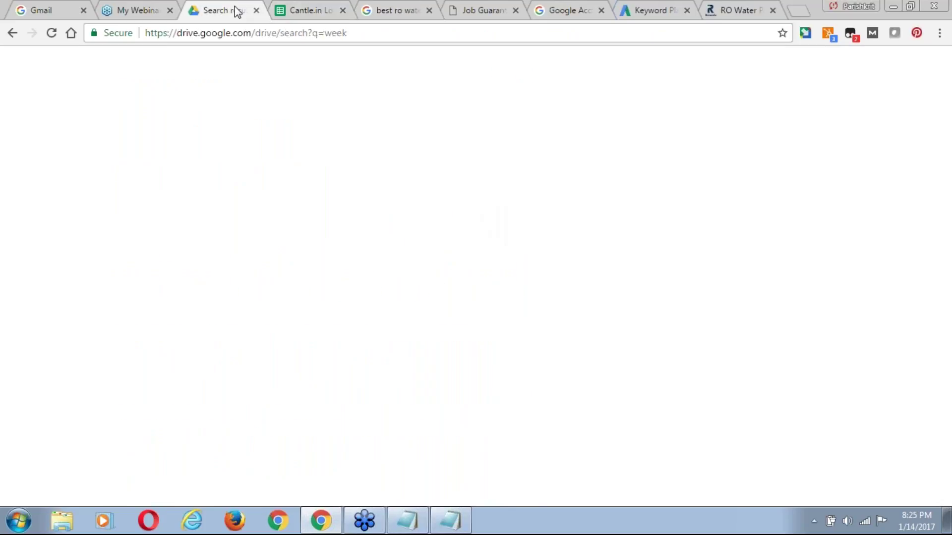
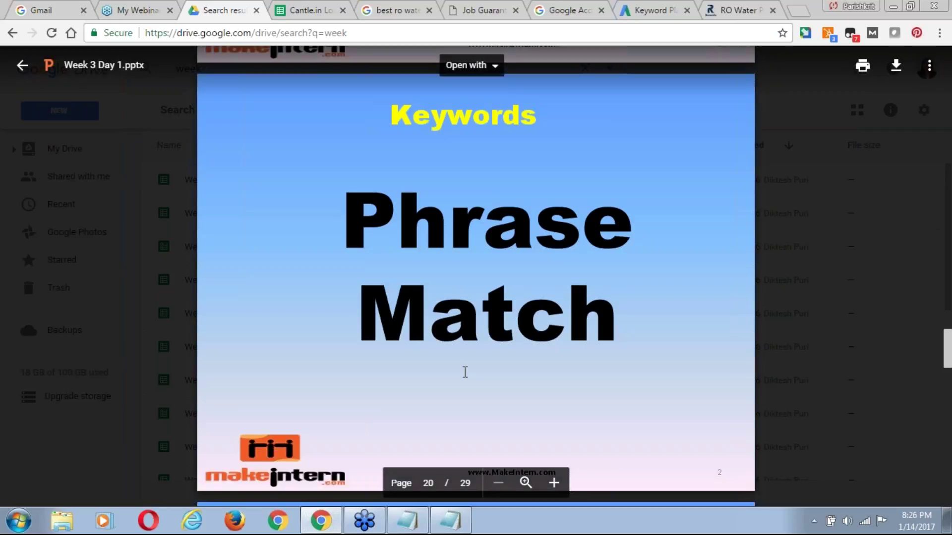
Advance the deck to slide 21 (Exact Match), then view the 'best ro water purifier' results.
scroll(465, 371, down, 5)
scroll(465, 372, down, 3)
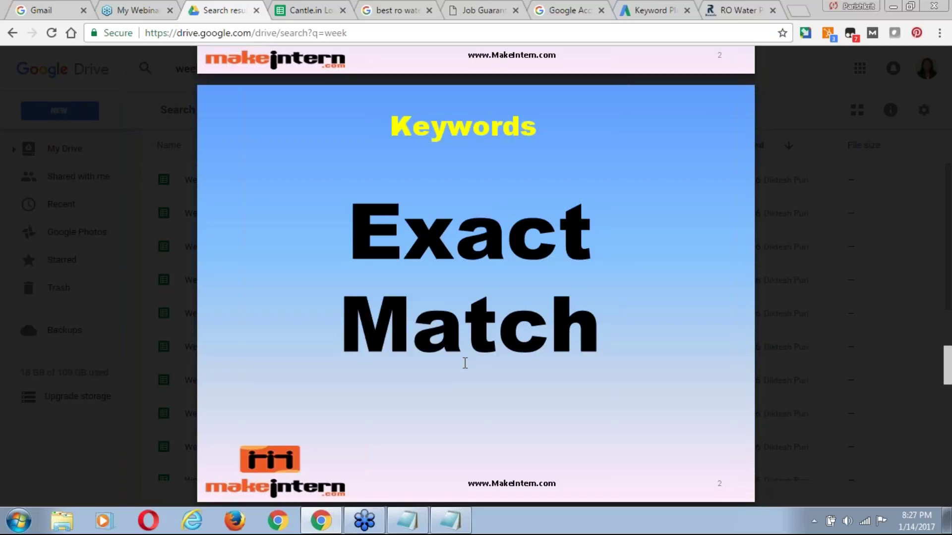
click(396, 12)
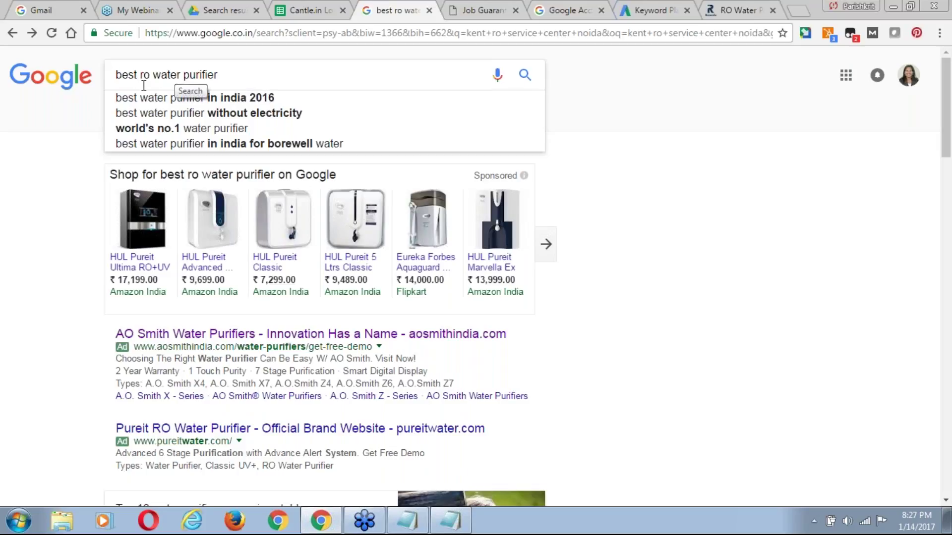
Return to the presentation and advance it to slide 22.
click(233, 13)
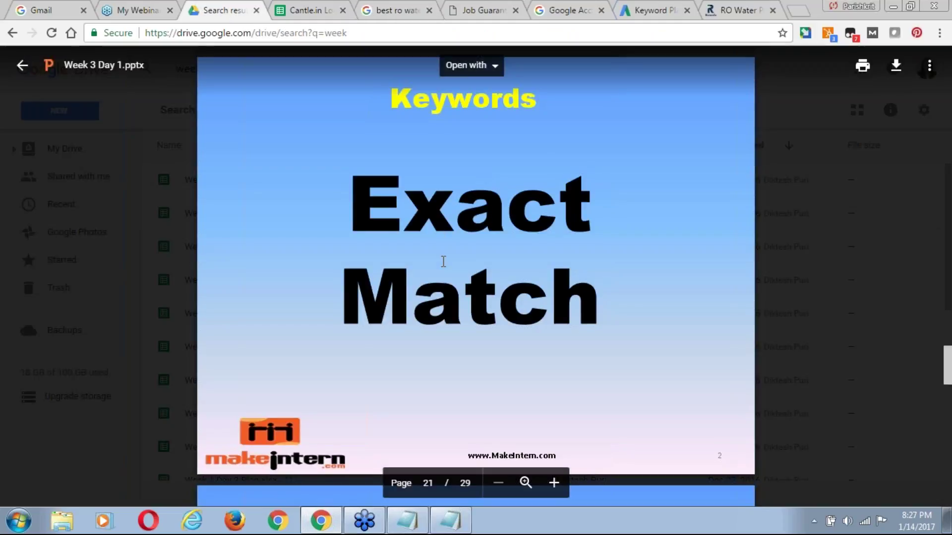
scroll(443, 261, down, 8)
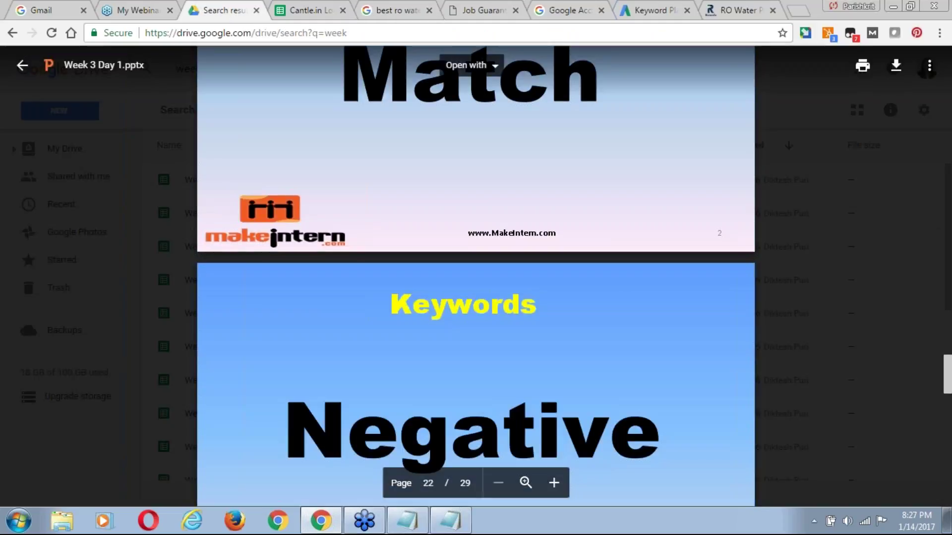
scroll(443, 261, down, 1)
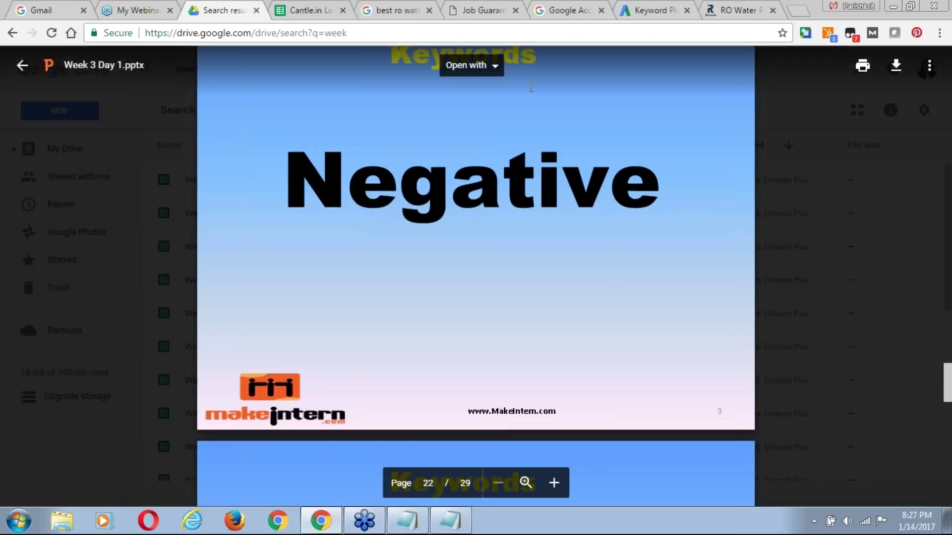
Append '-' to the 'best ro water purifier' query, then return to the Negative slide.
click(392, 13)
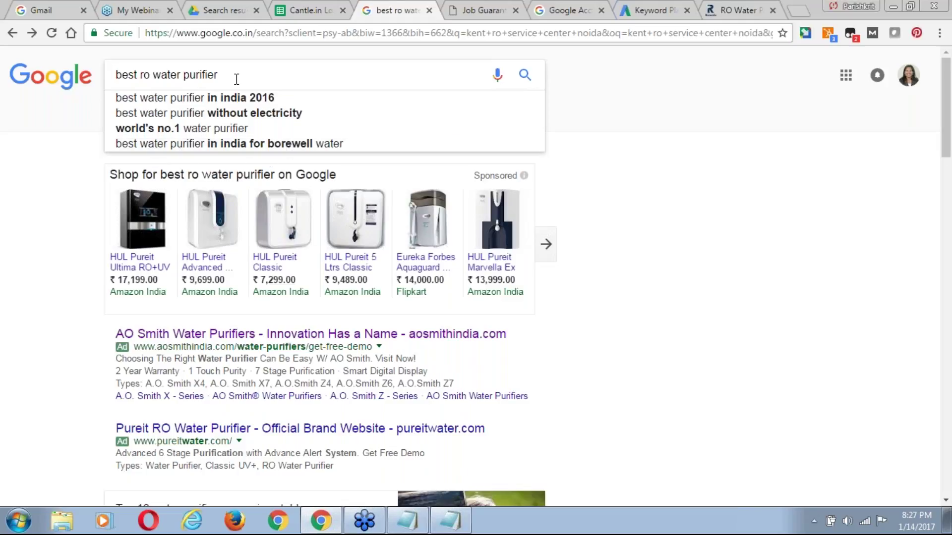
text(-)
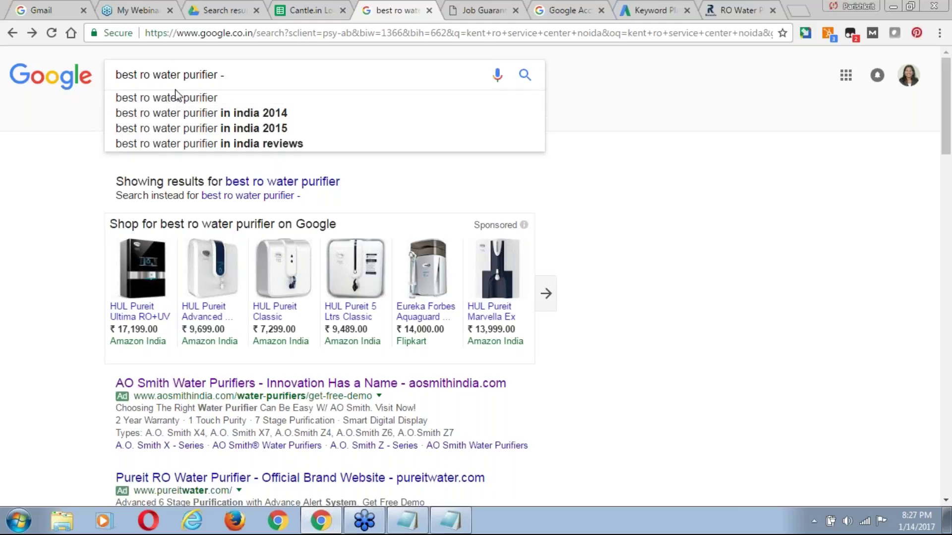
click(228, 12)
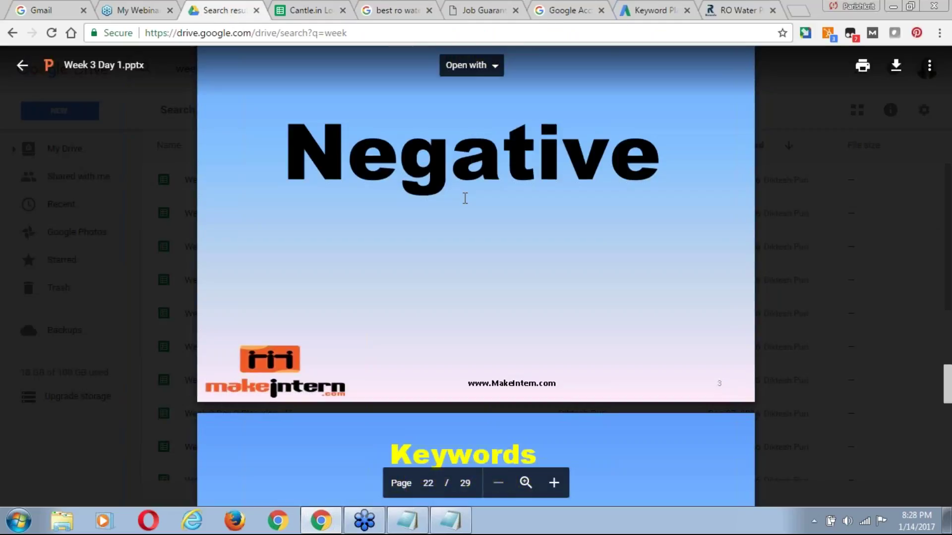
Advance the deck to slide 23 on PPC cost for Broad, Phrase and Exact Match, then view Keyword Planner.
scroll(465, 198, down, 4)
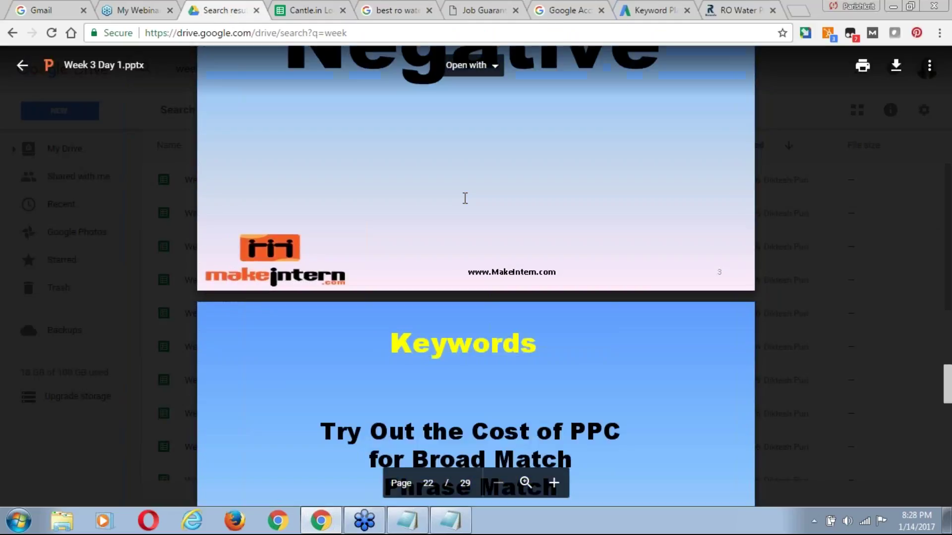
scroll(465, 198, down, 3)
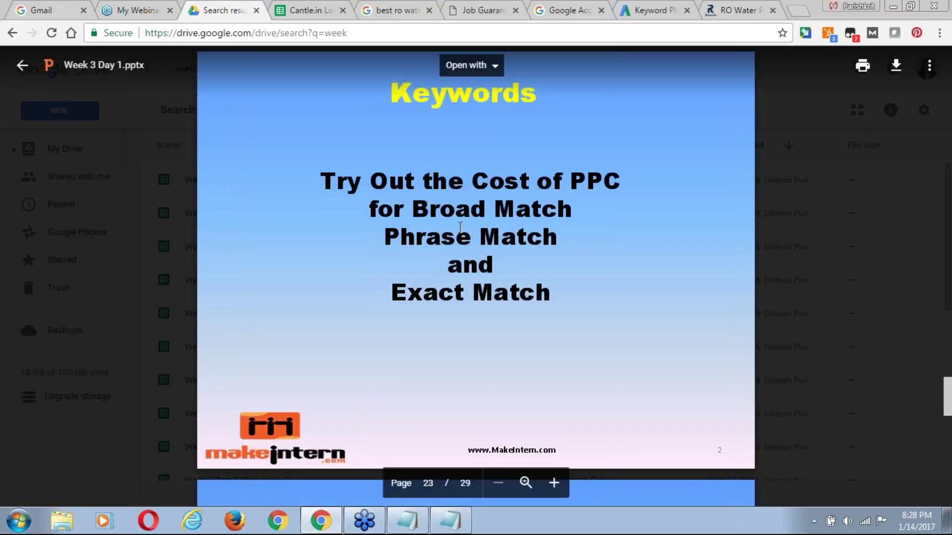
scroll(460, 228, down, 2)
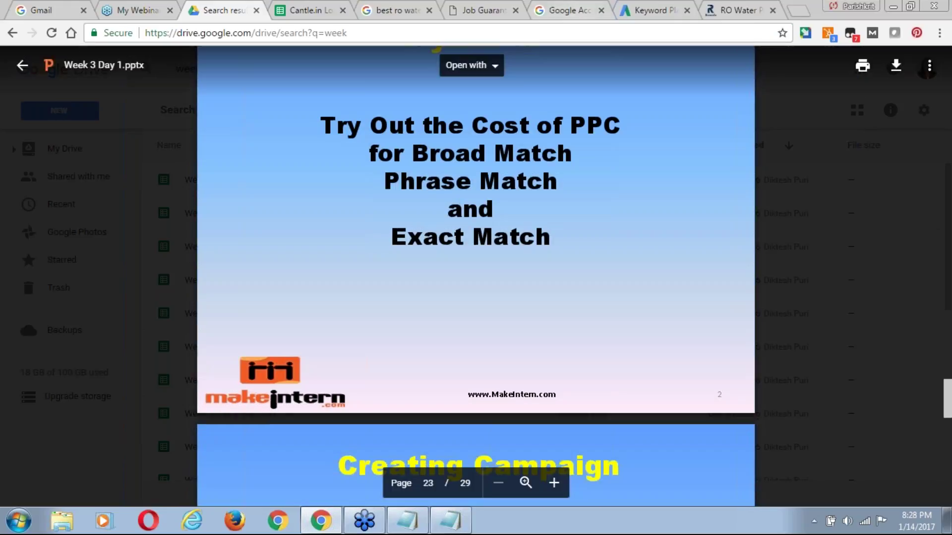
click(654, 11)
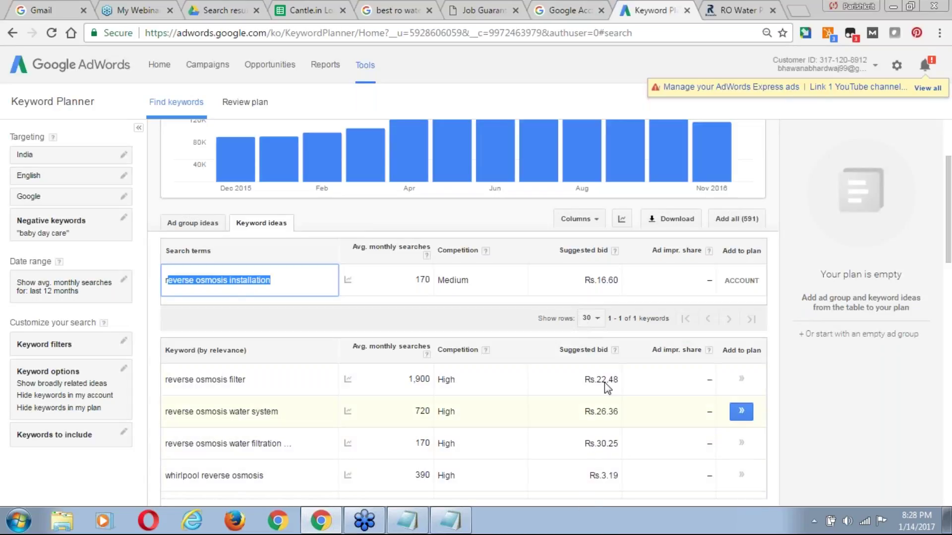
Return to the Week 3 Day 1.pptx preview at the Creating Campaign slide, page 24.
click(219, 13)
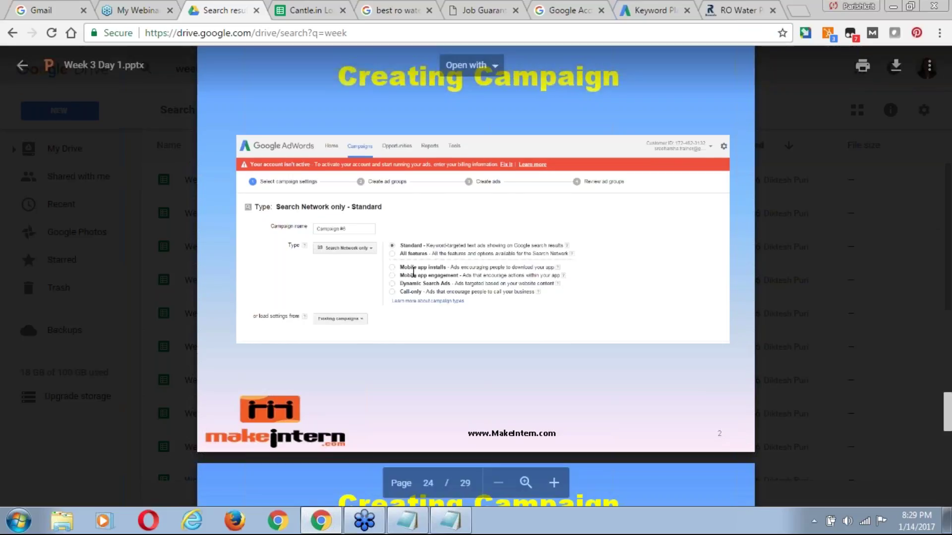
Page through the Creating Campaign slides from page 24 to page 27 on ad considerations.
scroll(413, 272, down, 2)
scroll(413, 272, down, 1)
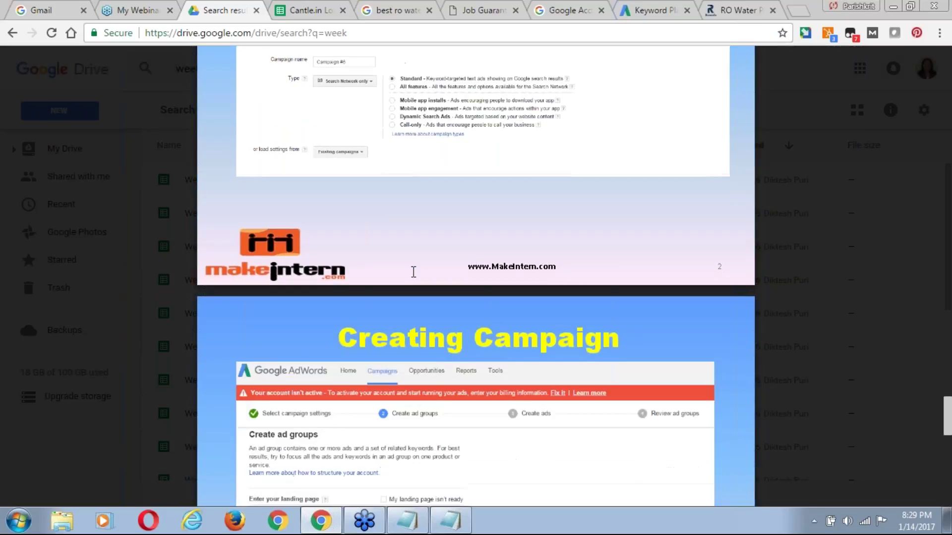
scroll(413, 272, down, 4)
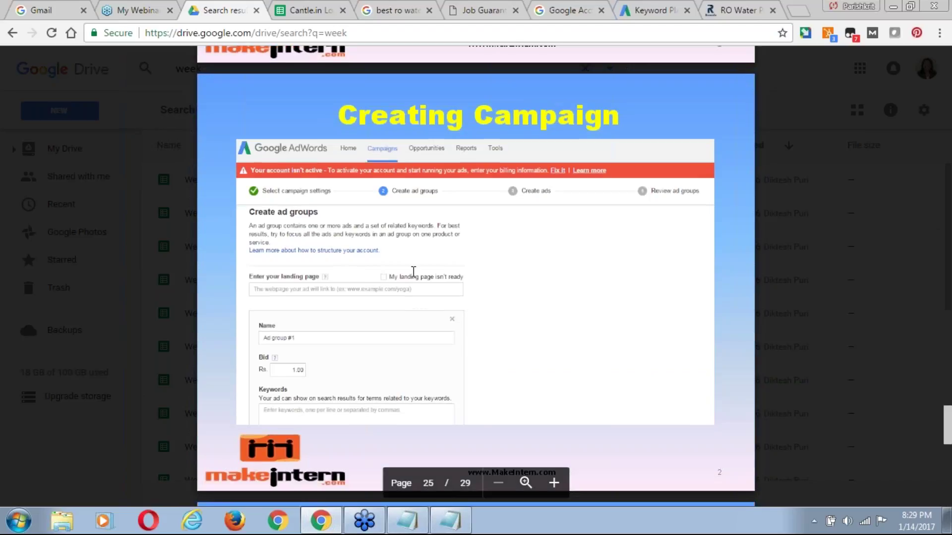
scroll(413, 272, up, 3)
scroll(414, 273, up, 1)
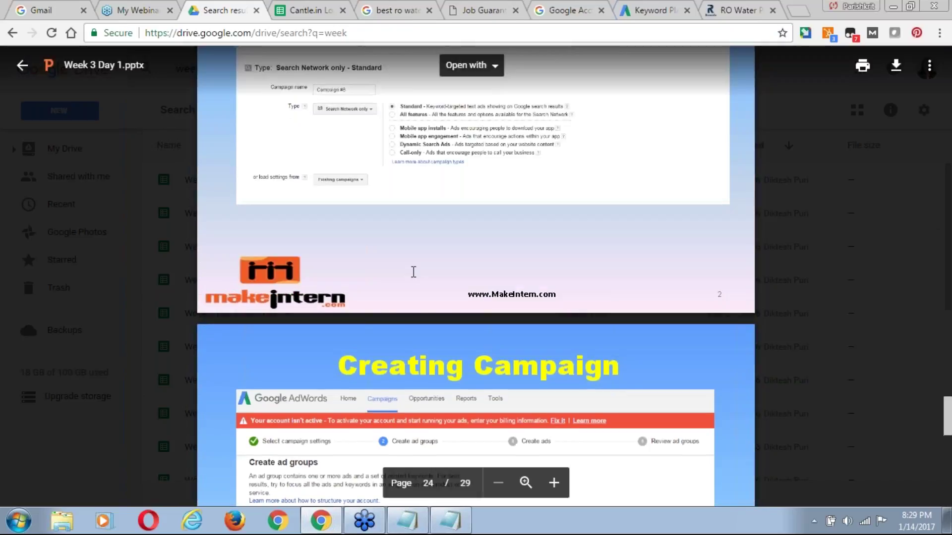
scroll(413, 272, down, 3)
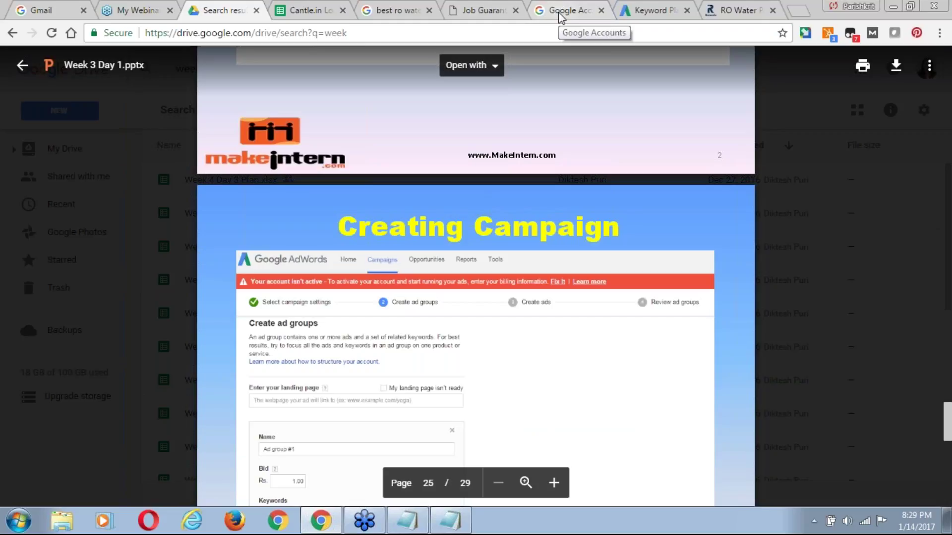
key(Up)
key(Up)
key(Up)
key(Up)
key(Up)
key(Up)
key(Up)
key(Up)
key(Down)
key(Down)
key(Down)
key(Down)
key(Down)
key(Down)
key(Down)
key(Down)
key(Down)
key(Down)
key(Down)
key(Down)
scroll(375, 346, down, 1)
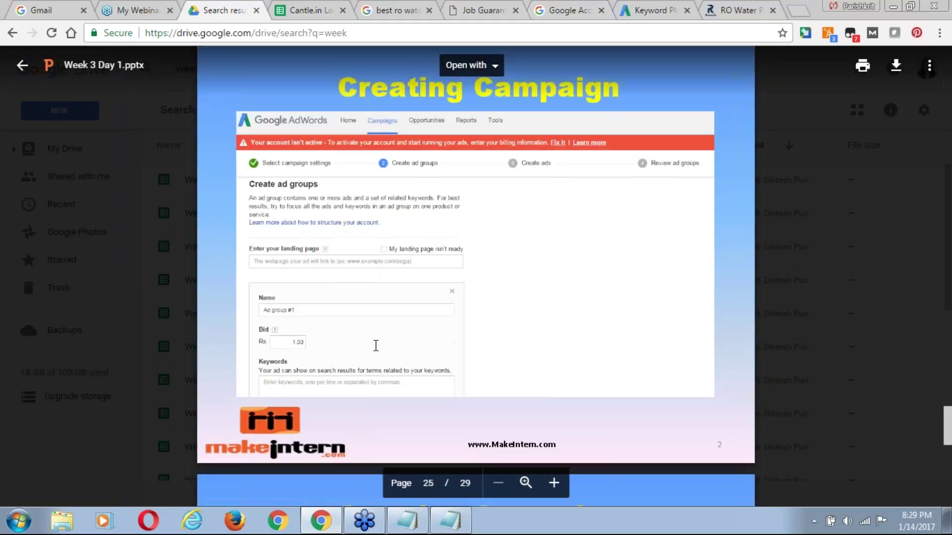
scroll(376, 345, down, 1)
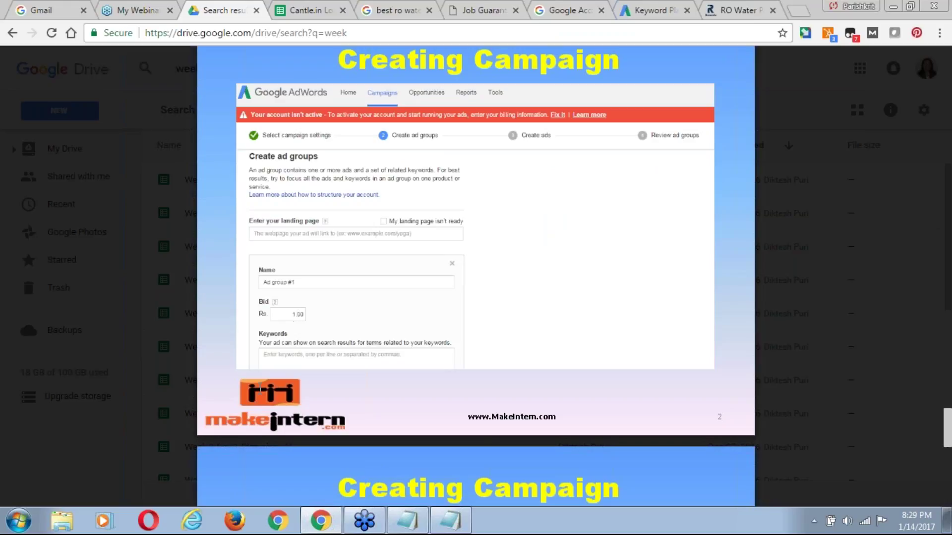
scroll(286, 358, down, 1)
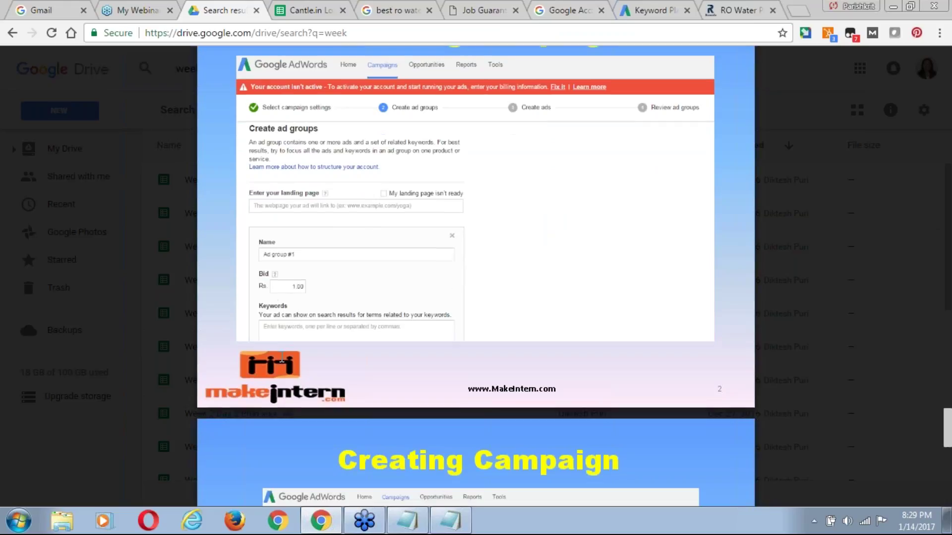
scroll(281, 358, down, 5)
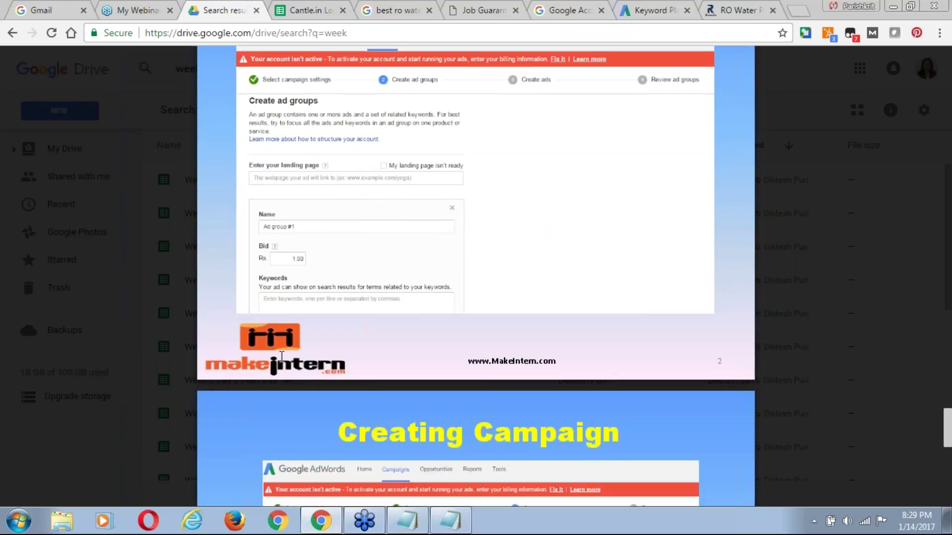
scroll(332, 266, down, 1)
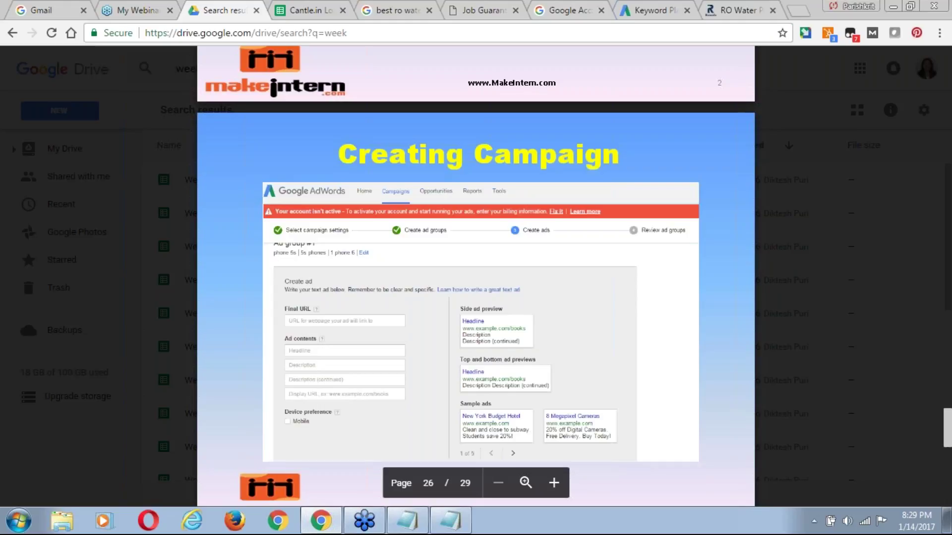
scroll(332, 266, down, 1)
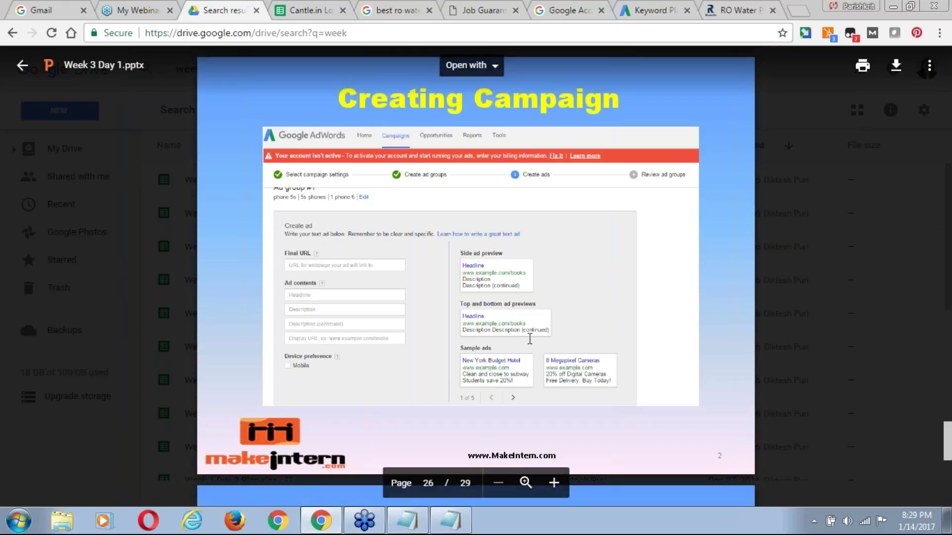
scroll(529, 338, down, 1)
scroll(530, 338, down, 5)
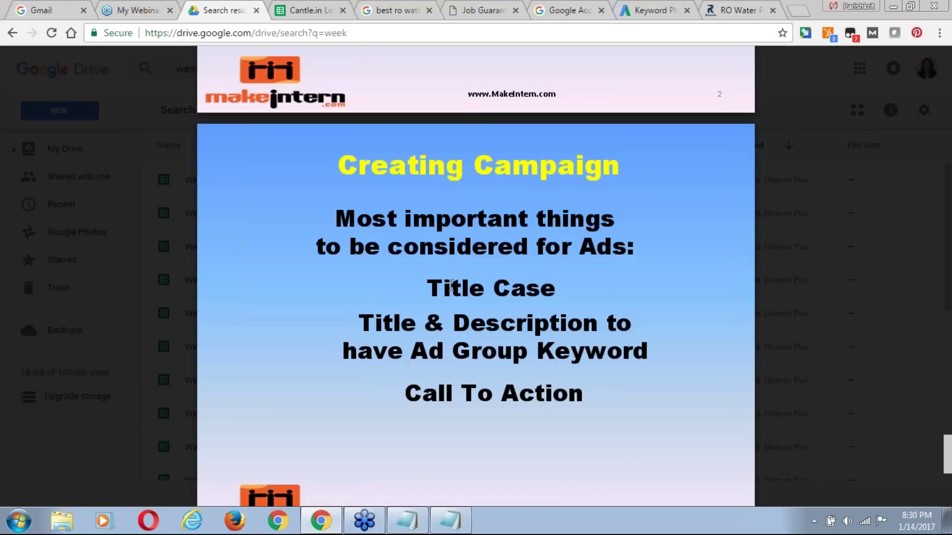
Switch between the search results and the deck, ending on page 27's ad-writing tips slide.
click(395, 11)
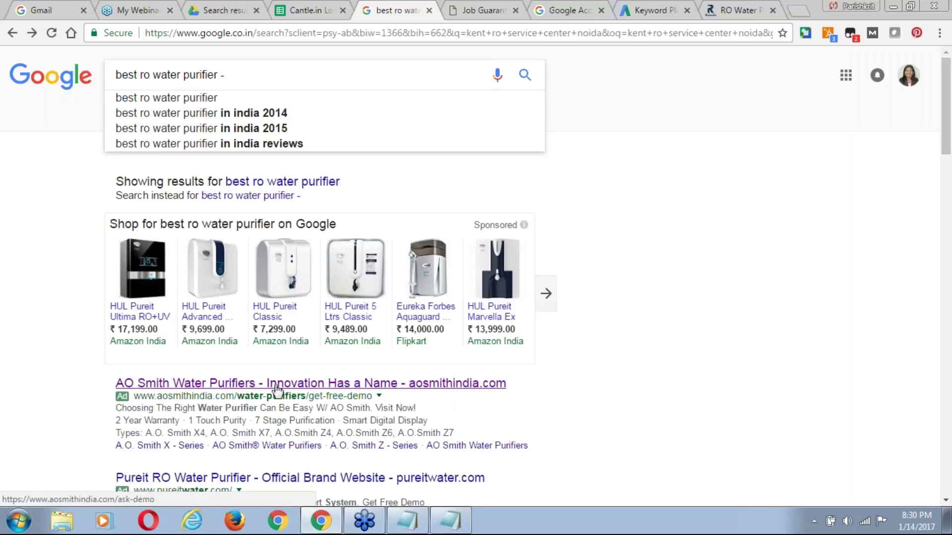
click(225, 8)
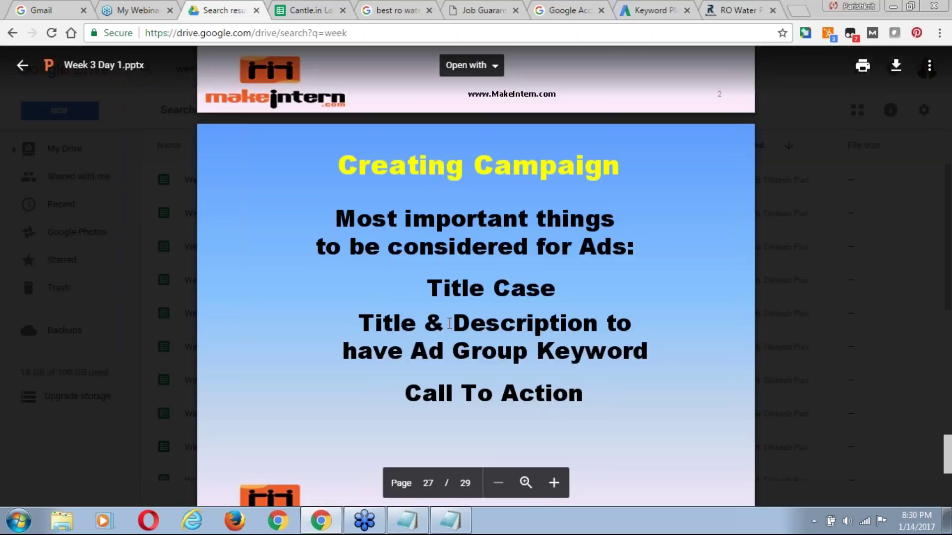
click(386, 10)
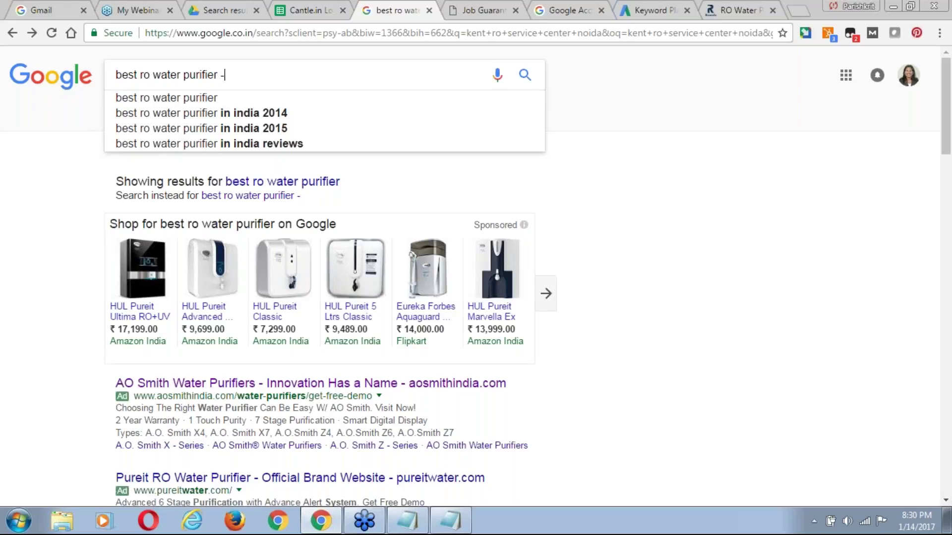
click(228, 12)
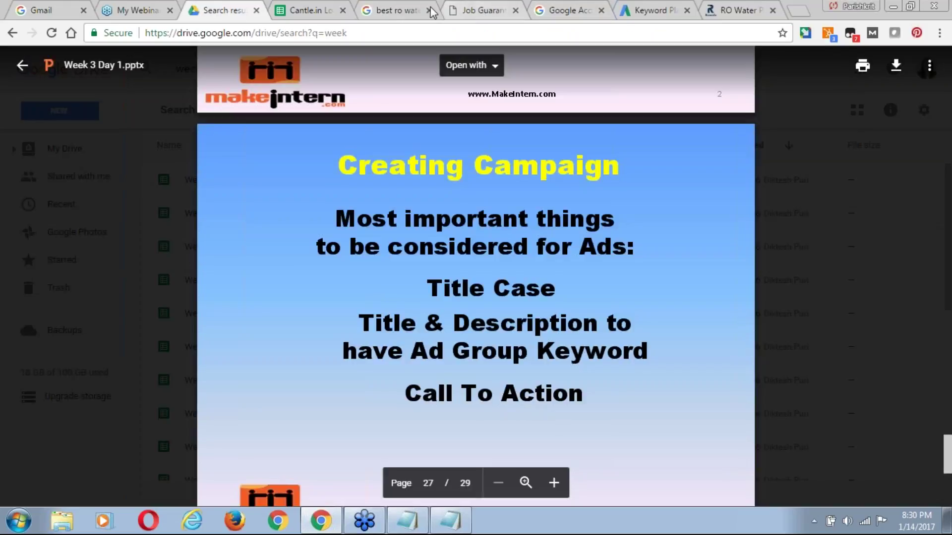
click(404, 15)
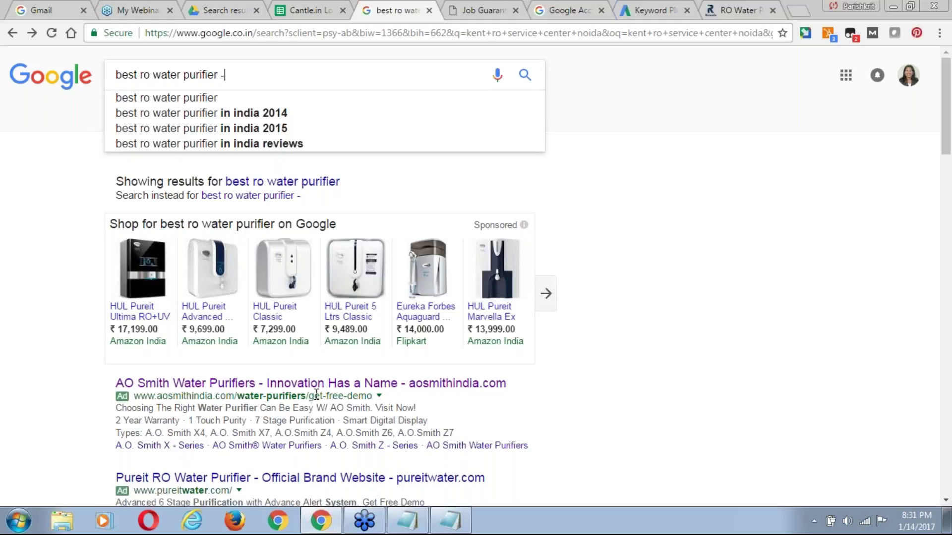
click(229, 5)
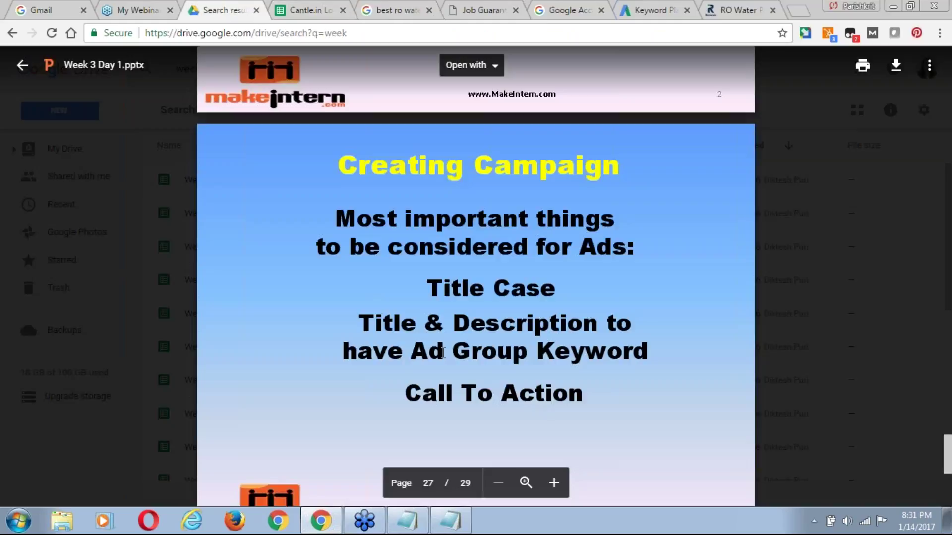
Scroll through the Q&A and Thank You slides, back to Broad Match, then return to Keyword Planner.
scroll(451, 304, down, 1)
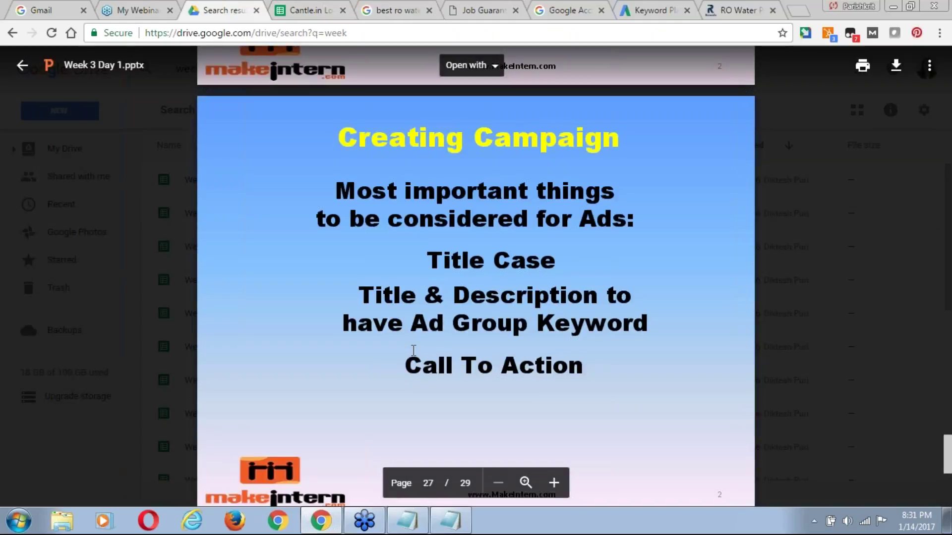
scroll(413, 351, down, 2)
scroll(414, 350, down, 3)
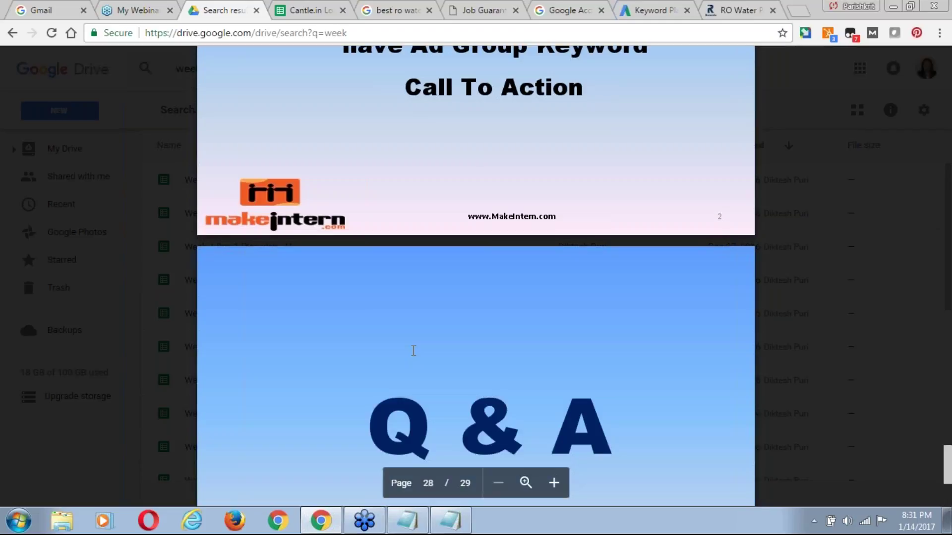
scroll(413, 350, down, 5)
scroll(413, 351, down, 6)
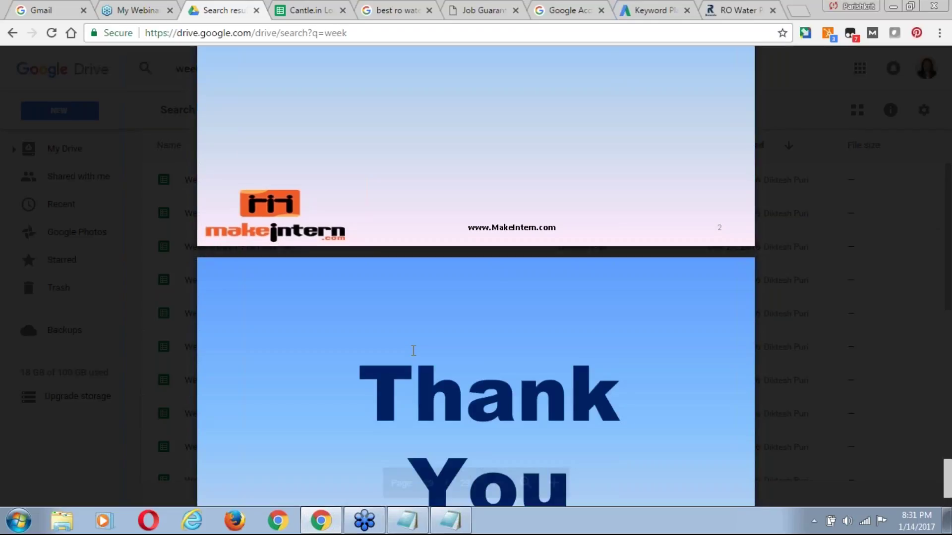
scroll(413, 351, down, 5)
scroll(413, 350, up, 12)
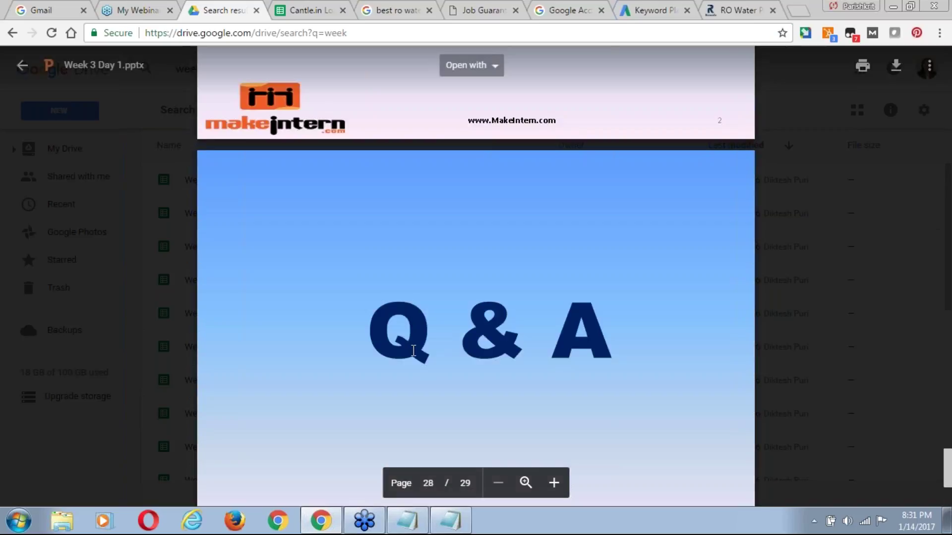
scroll(414, 351, up, 20)
scroll(413, 350, down, 3)
scroll(414, 350, up, 6)
scroll(476, 276, up, 20)
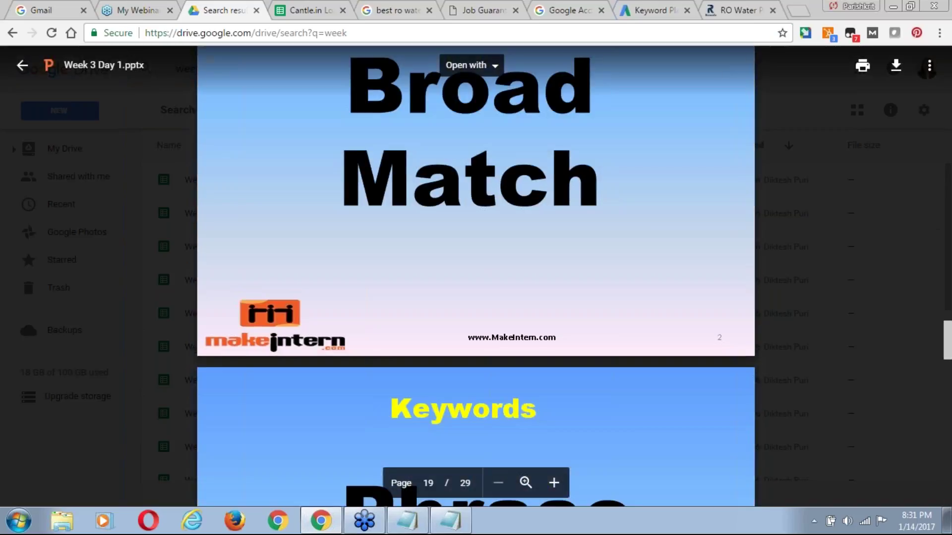
click(651, 11)
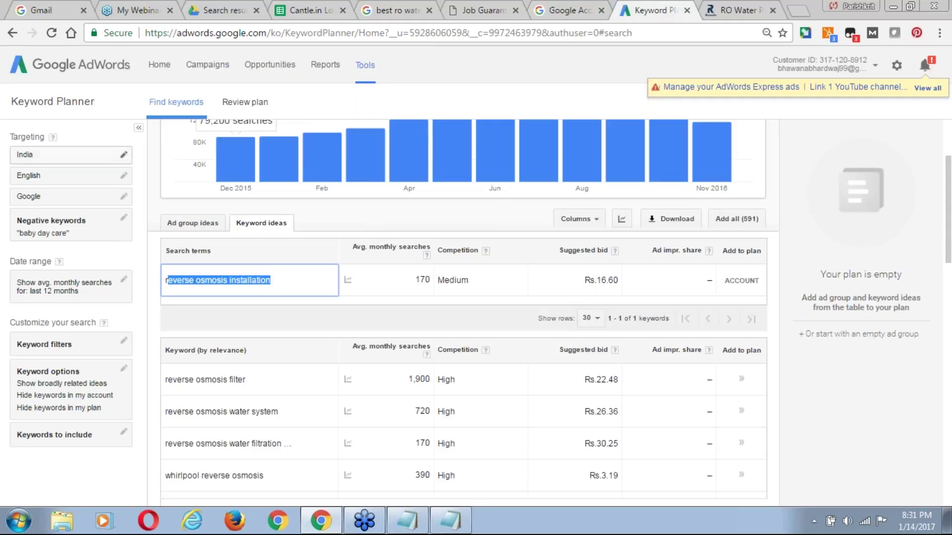
Open All campaigns, tick Campaign #3 and the select-all box, and open the Edit menu.
click(207, 65)
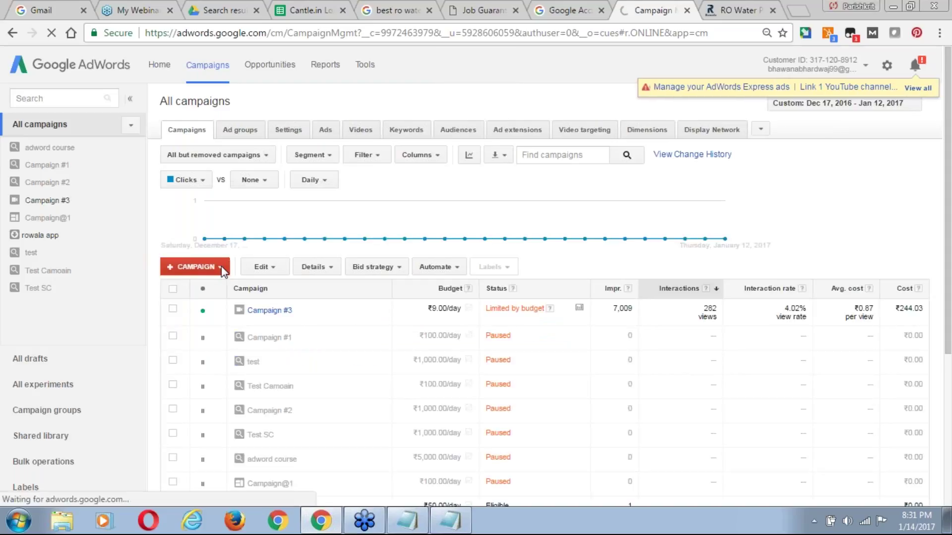
click(173, 309)
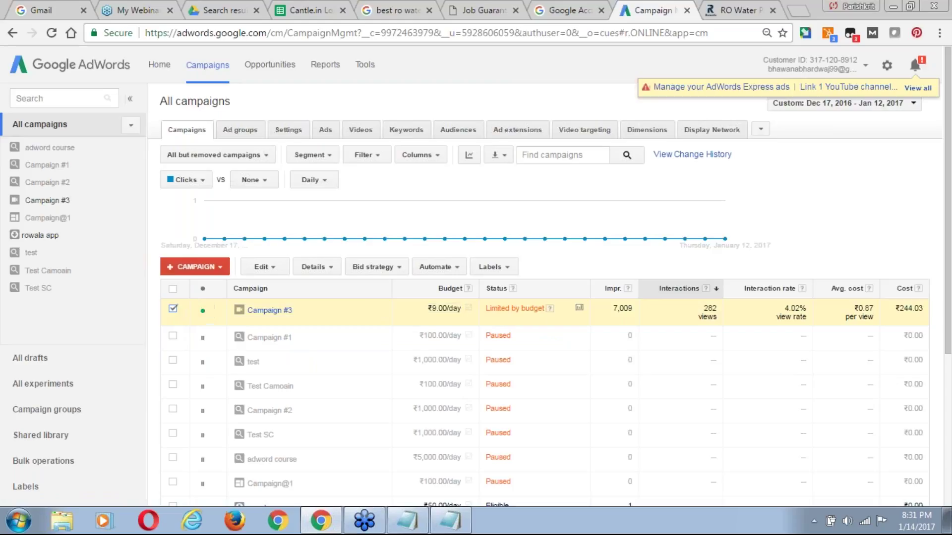
click(173, 290)
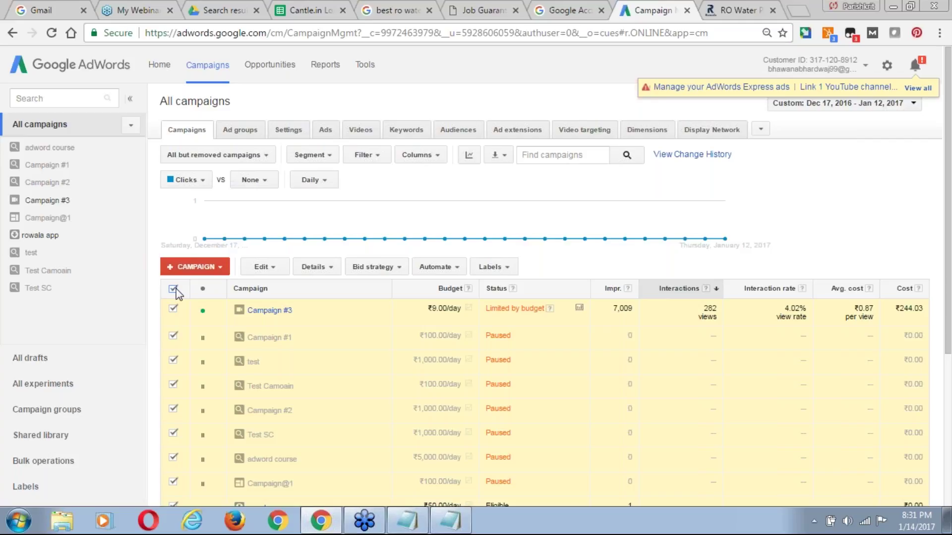
click(272, 268)
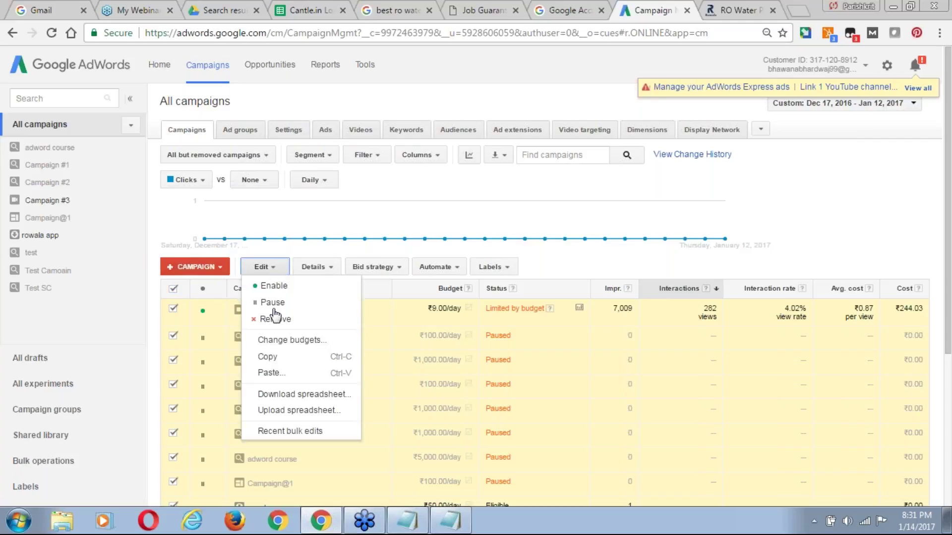
mouse_move(950, 162)
mouse_down()
mouse_move(950, 188)
mouse_move(951, 172)
mouse_up()
scroll(950, 177, down, 1)
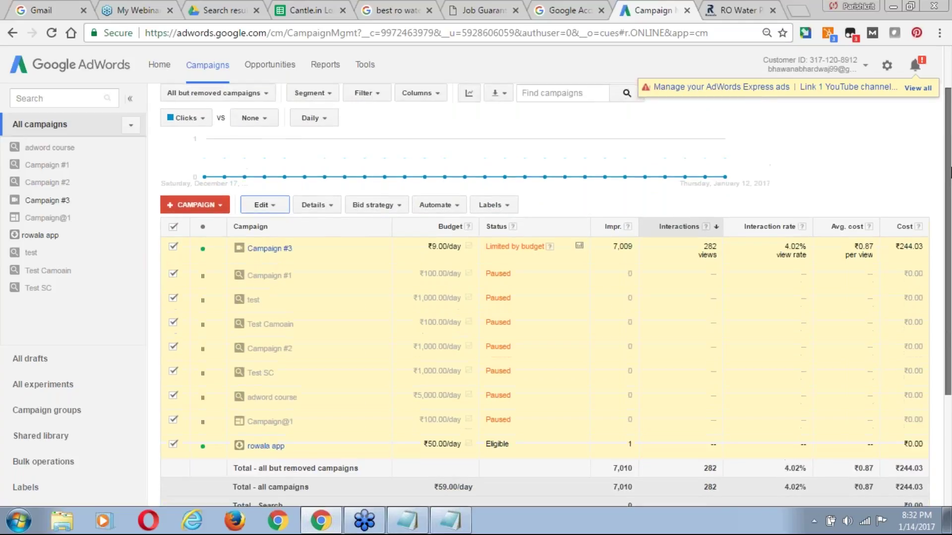
Open Campaign #3's Ads tab and scroll through its two video ads from Dec 11, 2016.
click(268, 248)
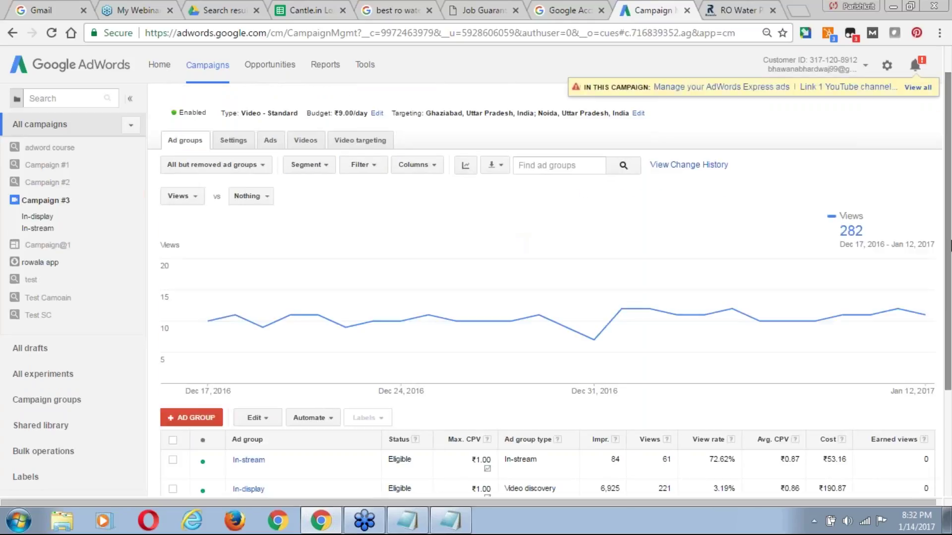
drag(950, 248, 950, 221)
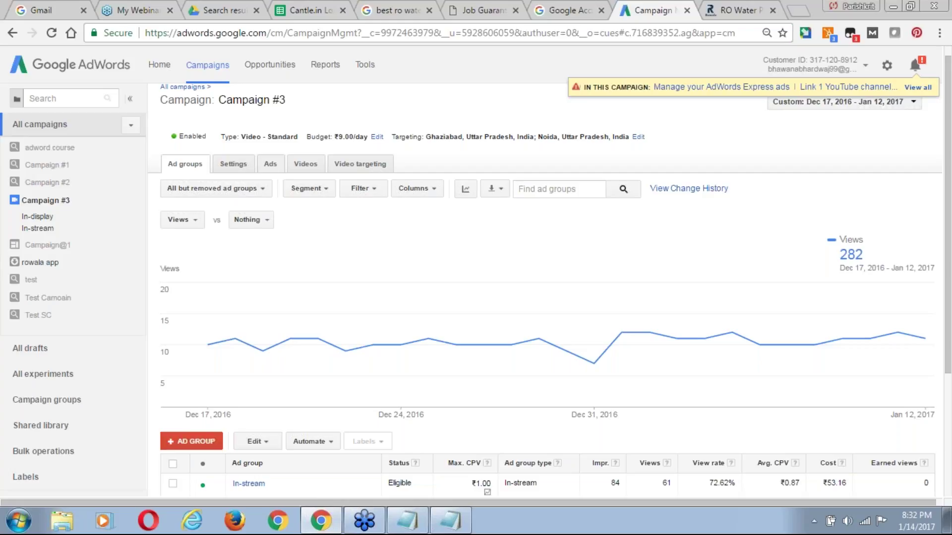
click(270, 164)
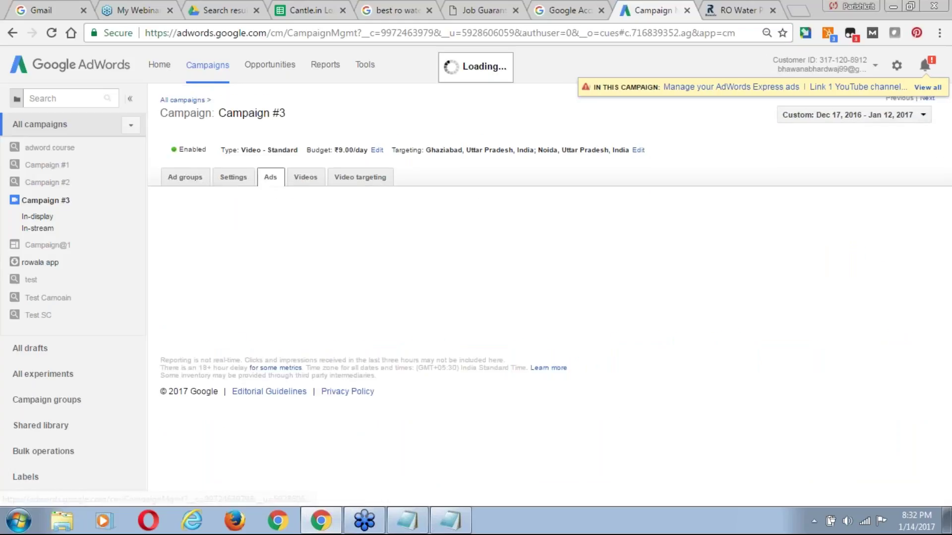
scroll(948, 181, down, 1)
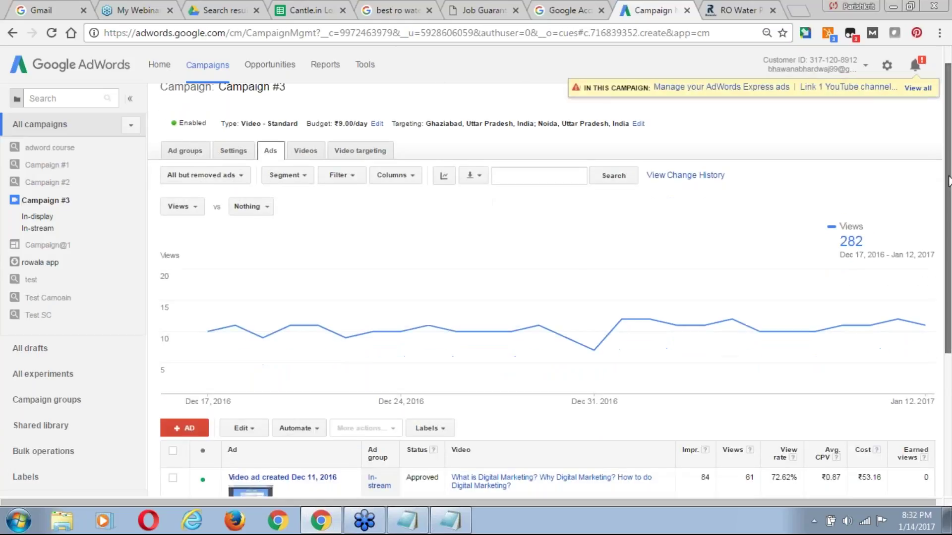
scroll(949, 181, down, 3)
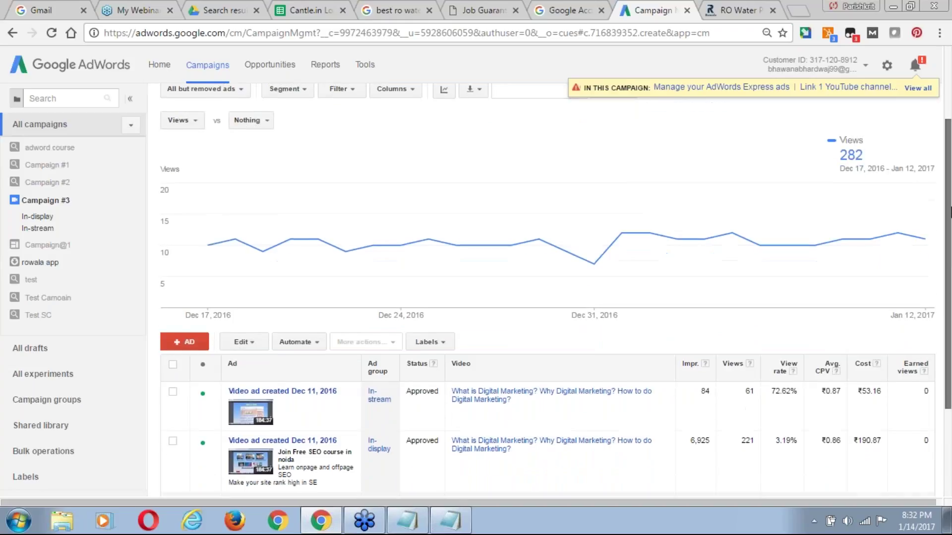
scroll(948, 250, down, 1)
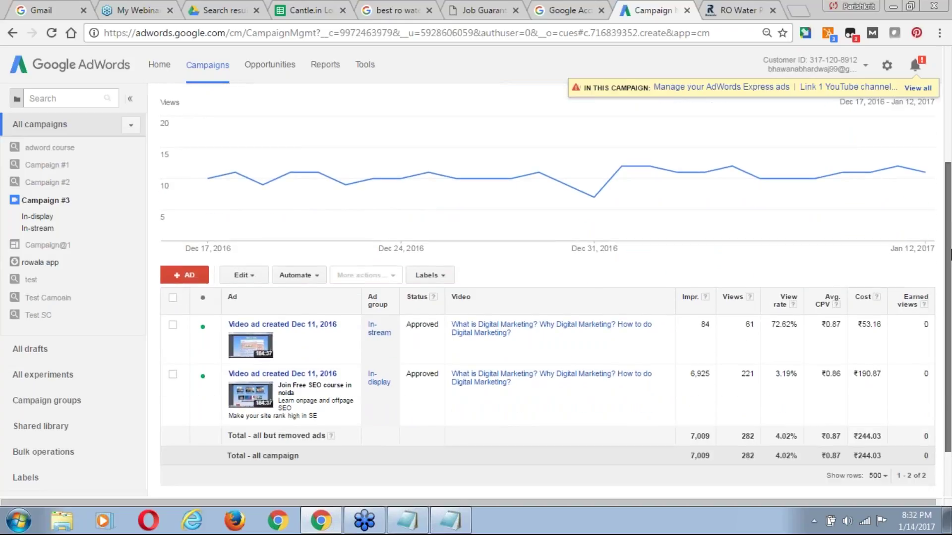
scroll(949, 253, down, 1)
scroll(950, 253, down, 1)
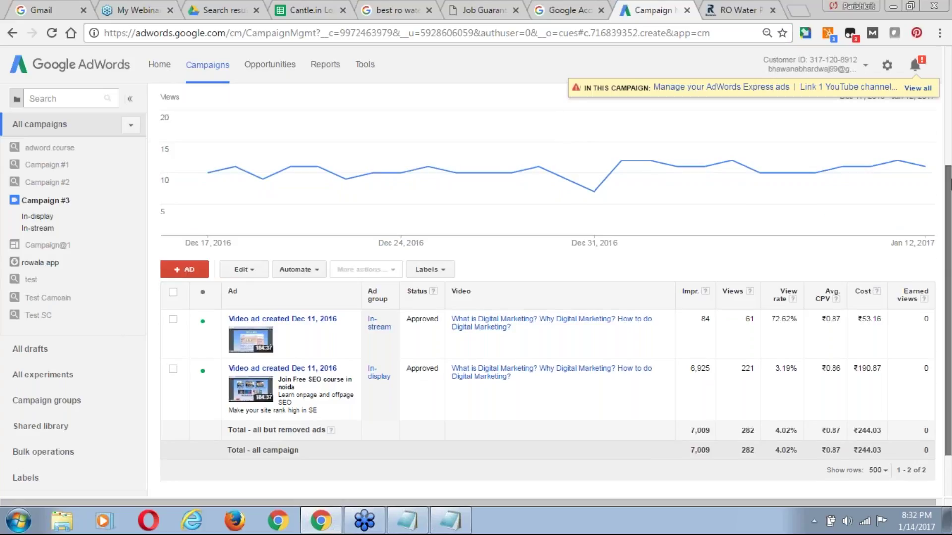
scroll(949, 183, up, 3)
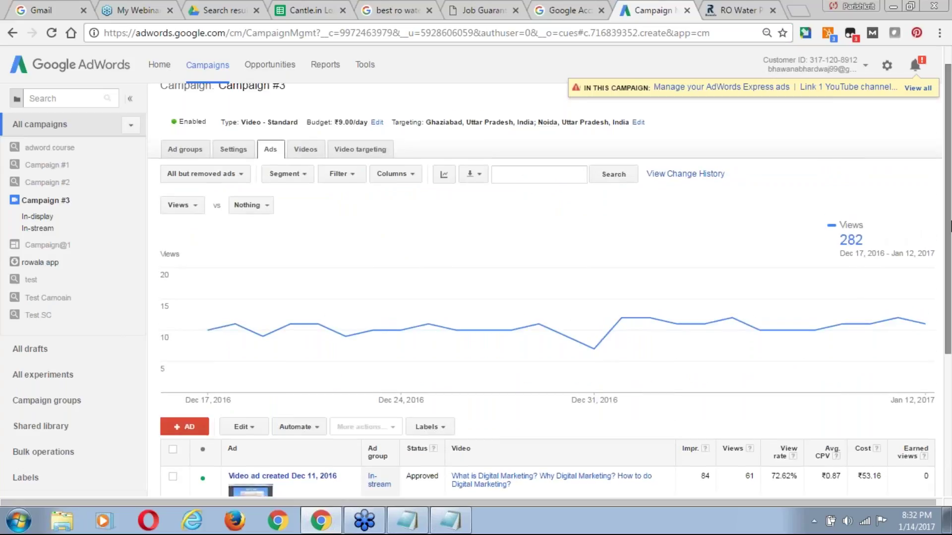
scroll(949, 218, up, 1)
scroll(950, 211, down, 1)
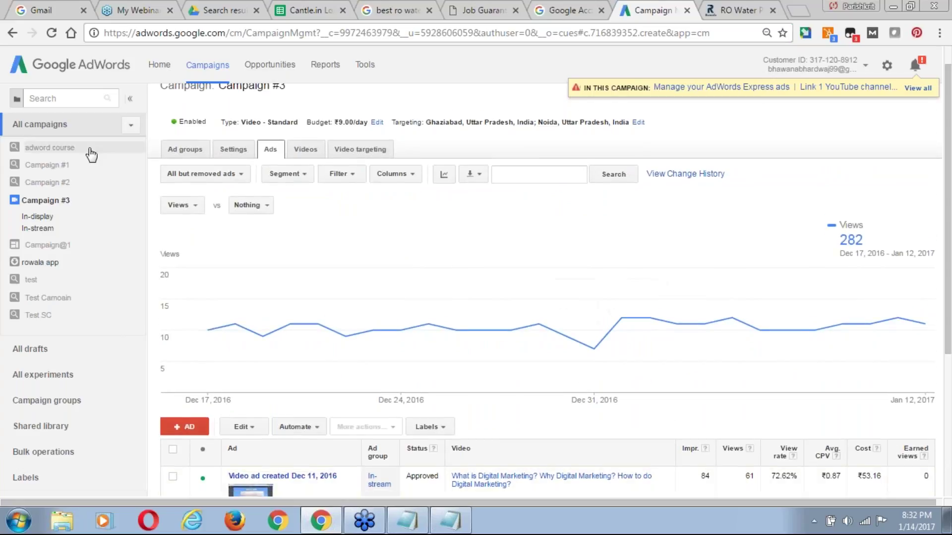
scroll(946, 149, up, 1)
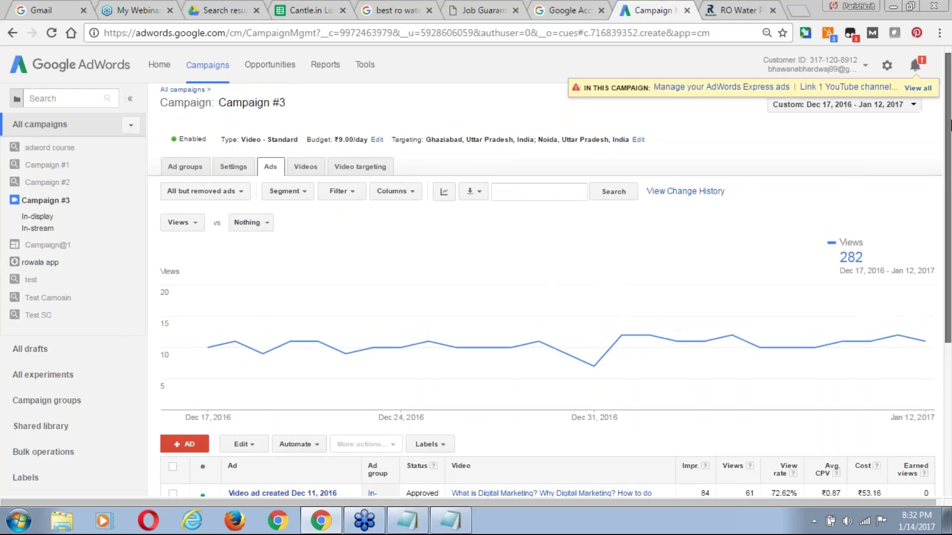
Back in the All campaigns list, select every campaign and start Remove, then cancel it.
click(171, 100)
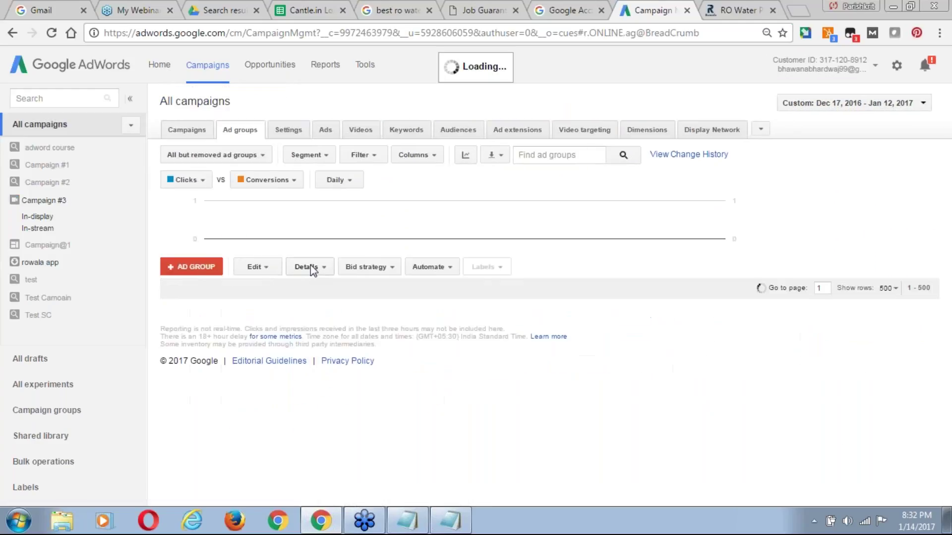
click(191, 136)
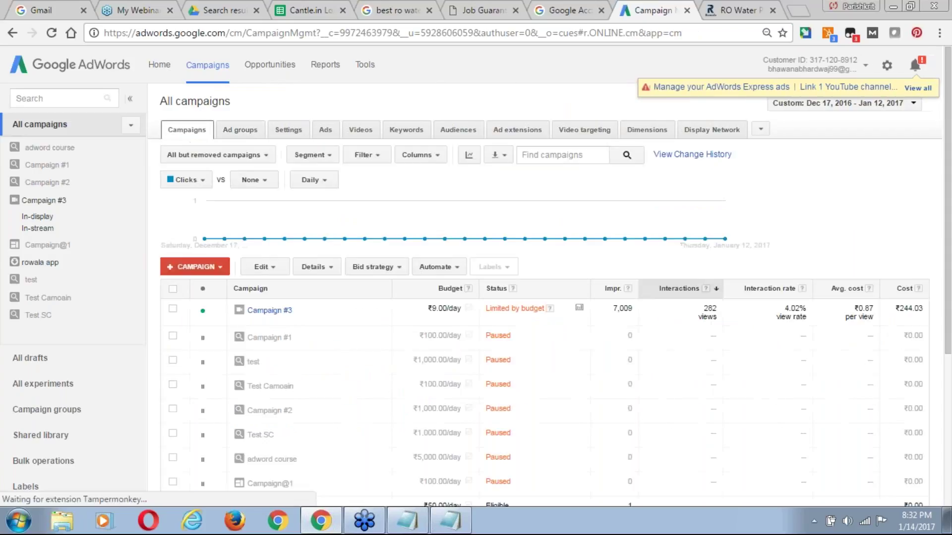
click(174, 288)
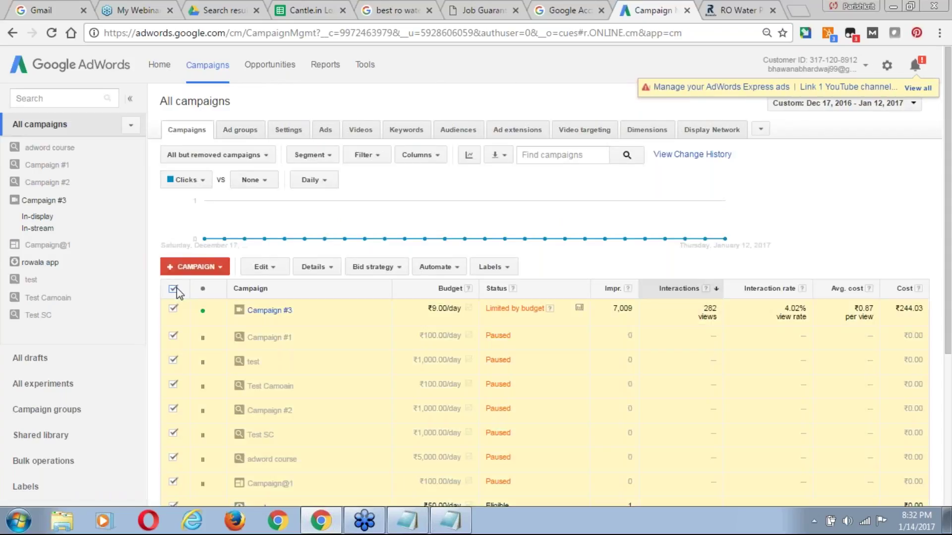
click(281, 267)
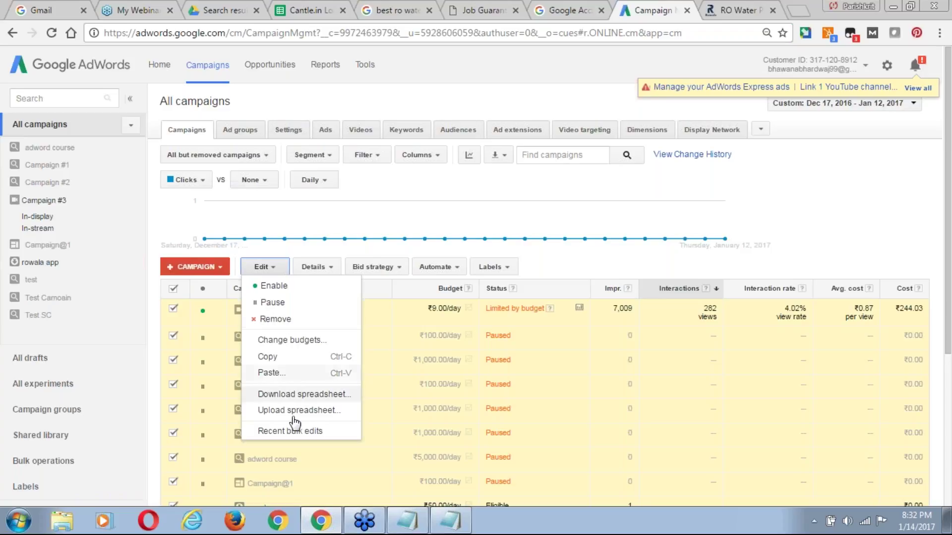
click(276, 320)
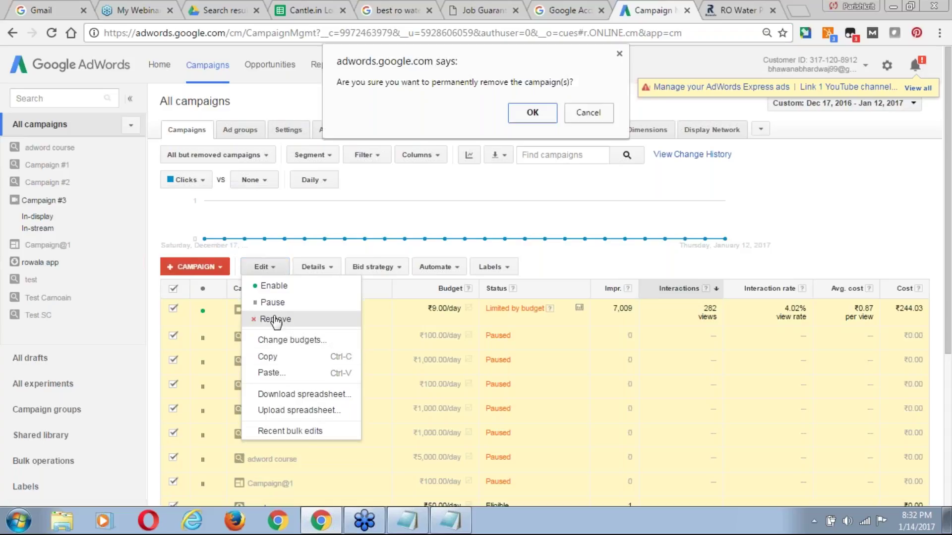
click(588, 117)
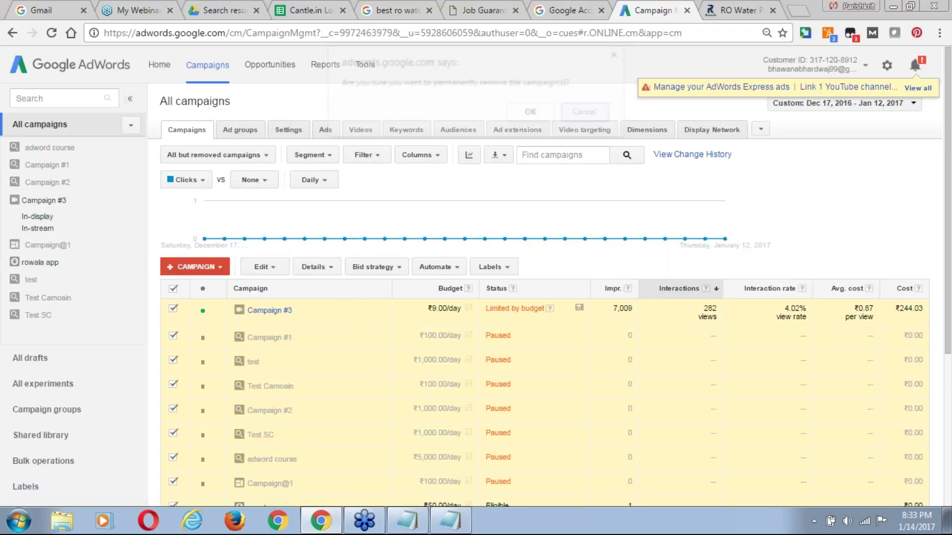
Permanently remove the checked paused campaigns and set Campaign #3's status to Paused.
click(174, 310)
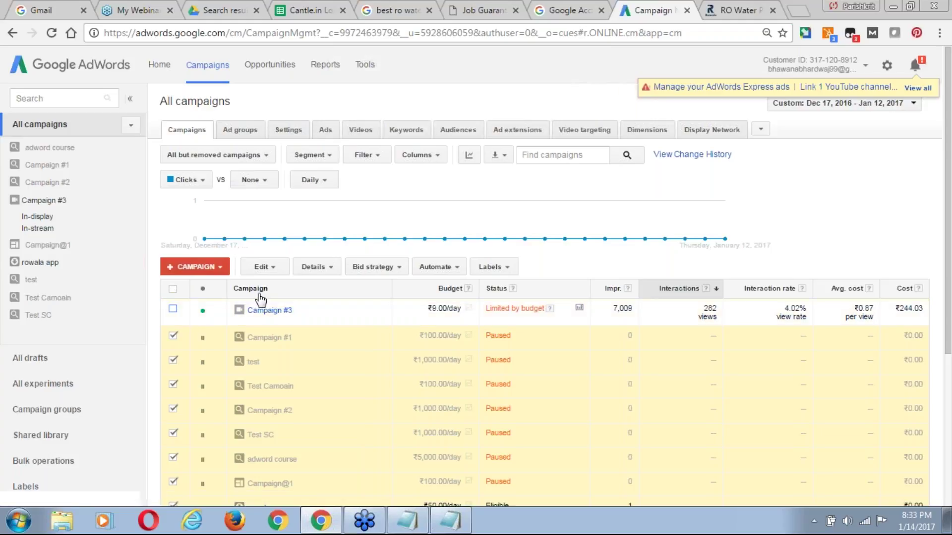
click(275, 270)
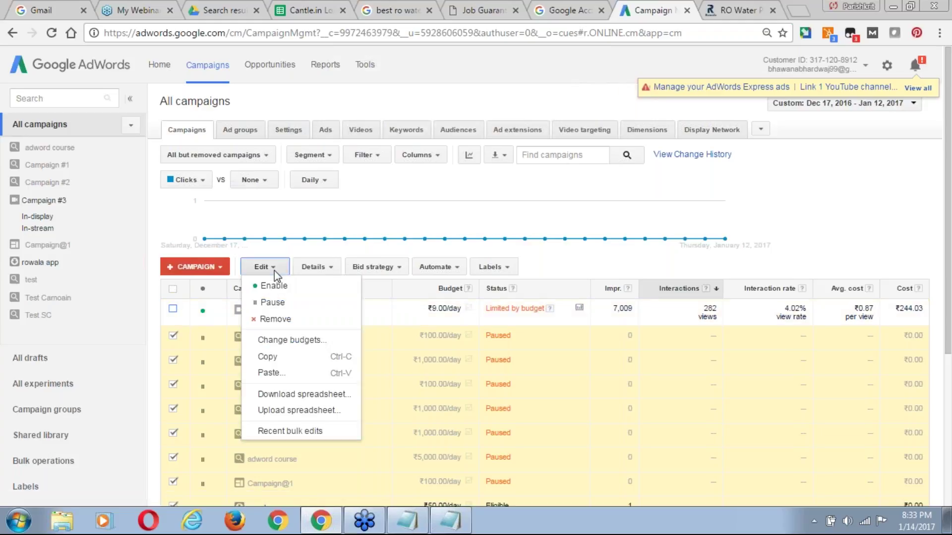
click(290, 319)
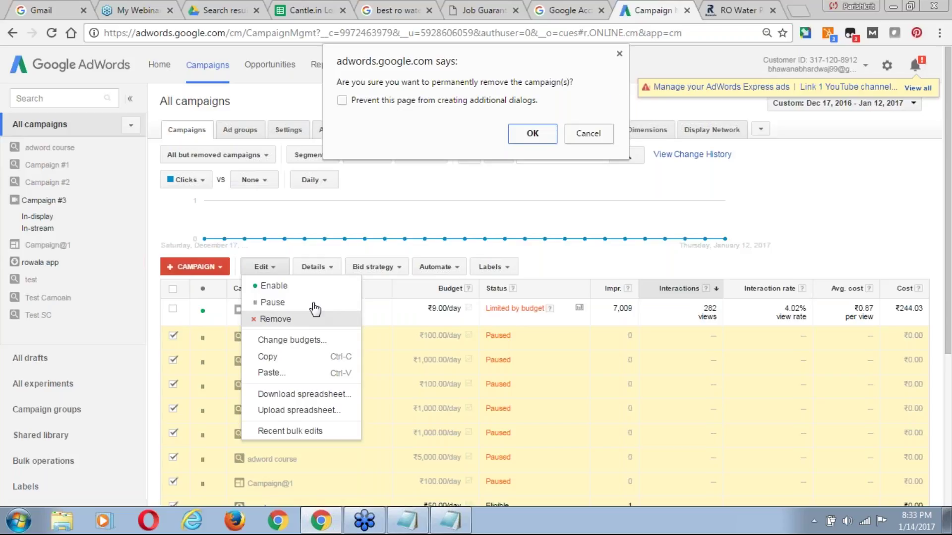
click(533, 133)
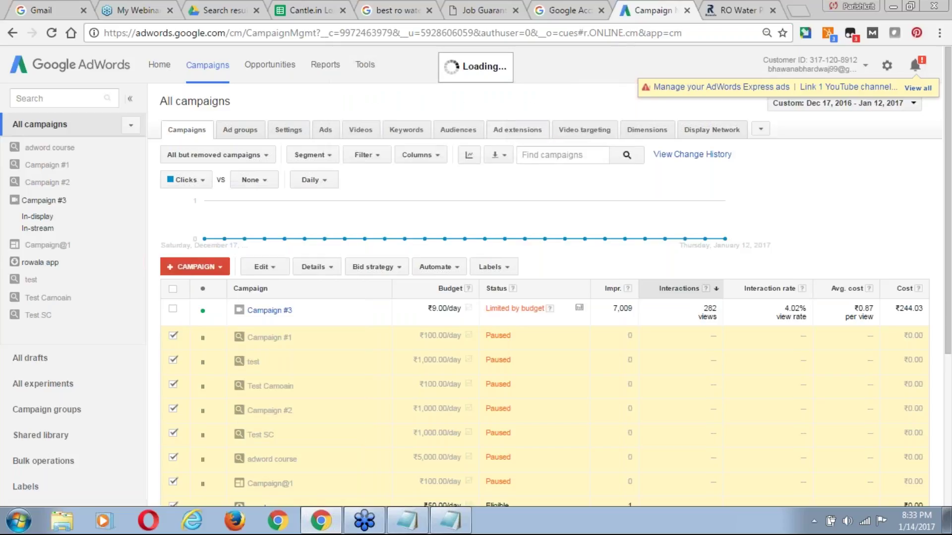
click(203, 311)
click(223, 340)
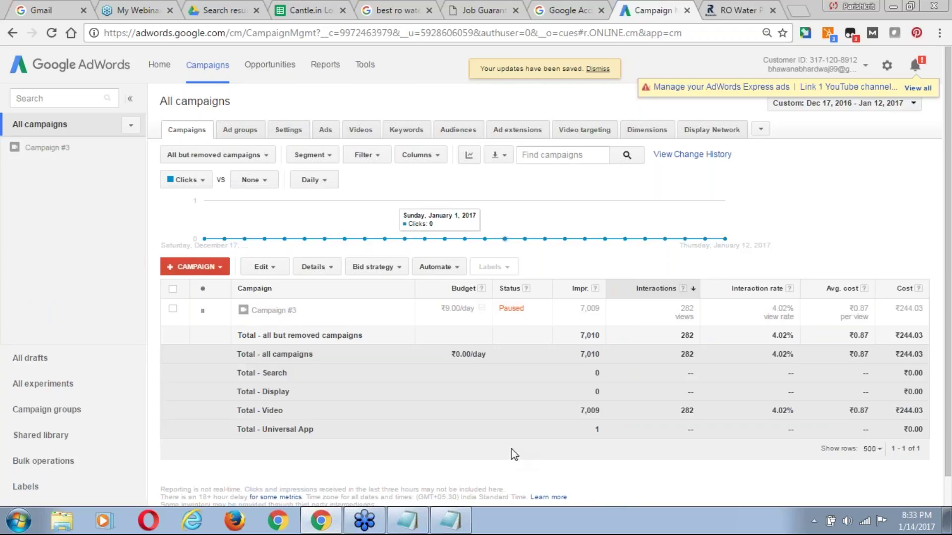
Create a Search Network with Display Select campaign, trying All features before returning to Standard.
click(211, 266)
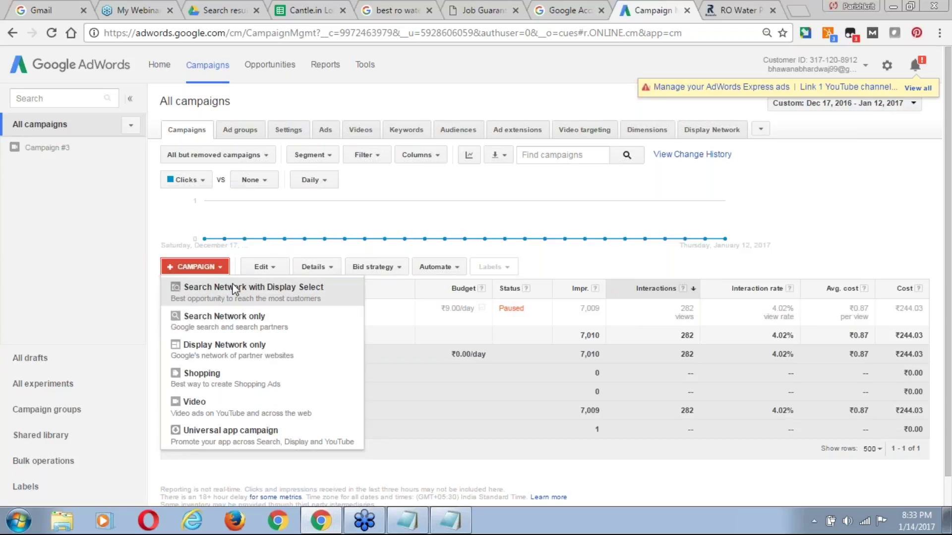
click(216, 301)
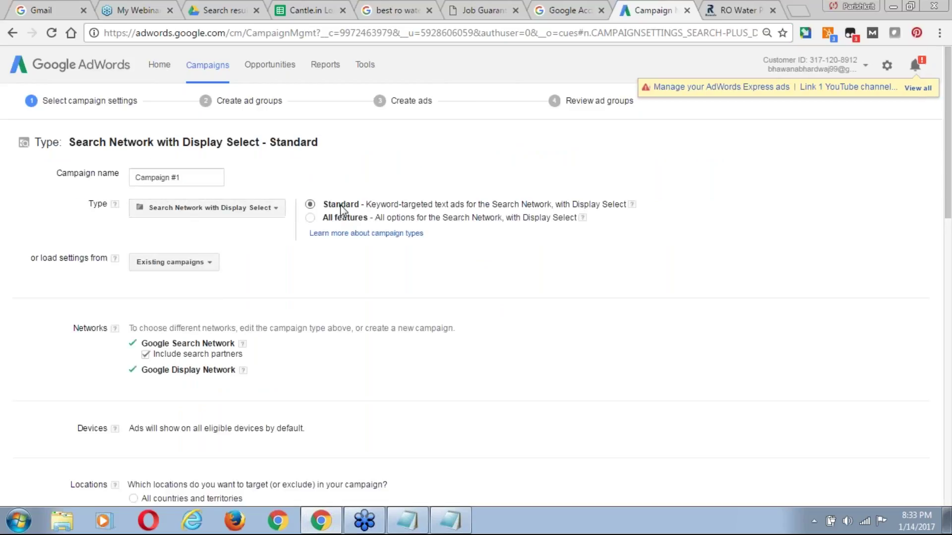
click(308, 221)
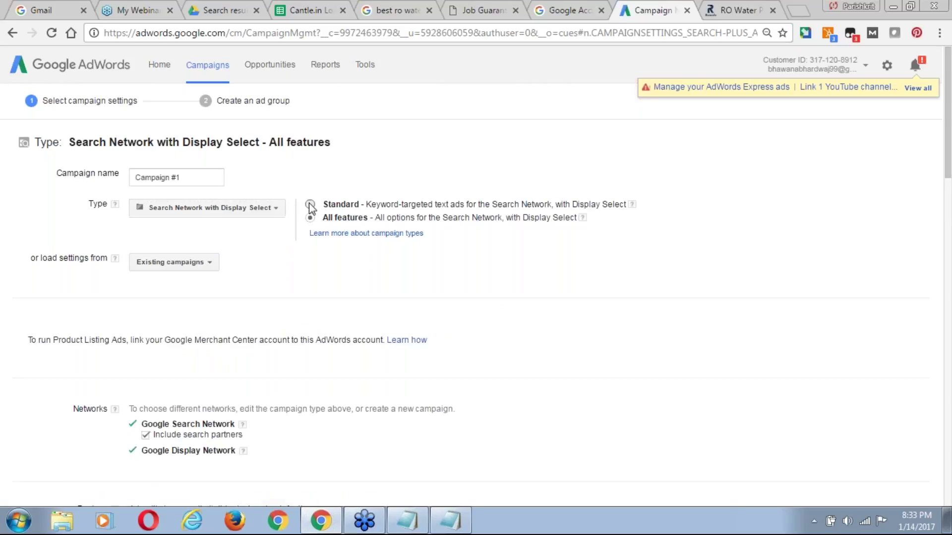
click(309, 204)
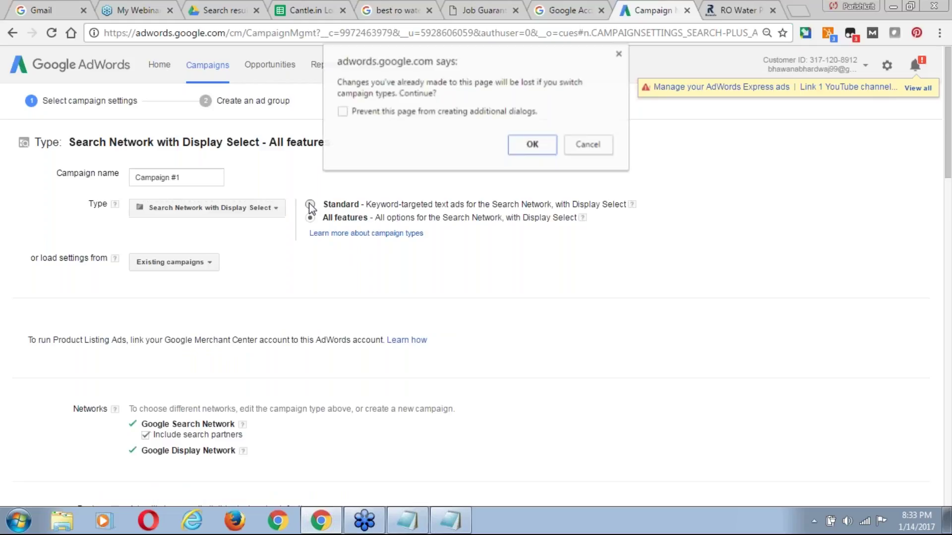
click(533, 147)
click(274, 208)
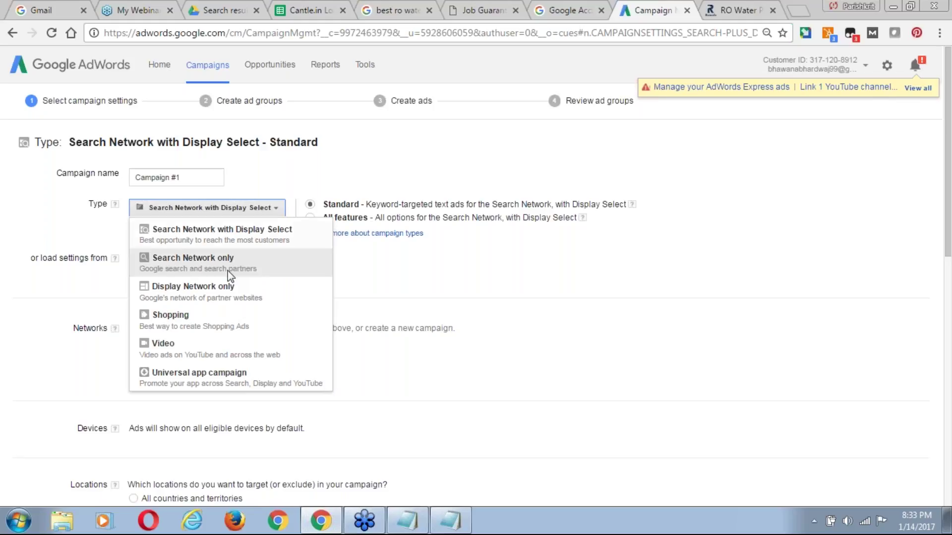
Change the campaign type to Search Network only and rename the campaign 'RO Service'.
click(228, 271)
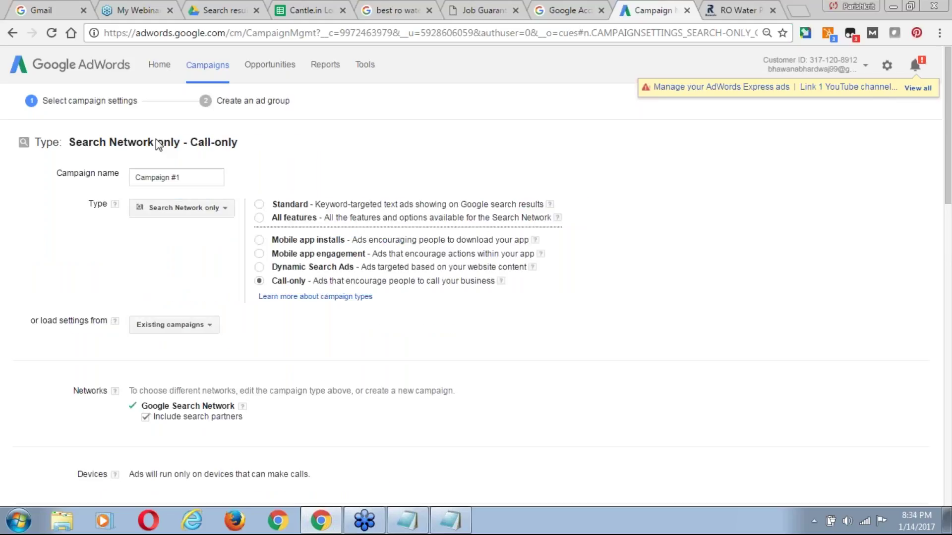
triple_click(192, 175)
text(RO)
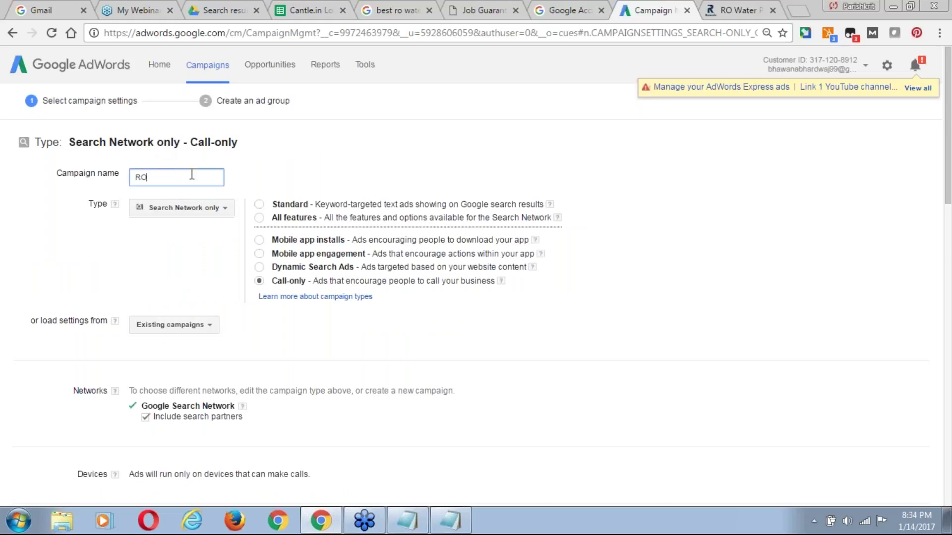
text( SERVICE)
key(ctrl+shift+Left)
key(ctrl+shift+Left)
key(End)
key(BackSpace)
key(BackSpace)
key(BackSpace)
key(BackSpace)
key(BackSpace)
key(BackSpace)
text(ervice)
drag(948, 108, 949, 168)
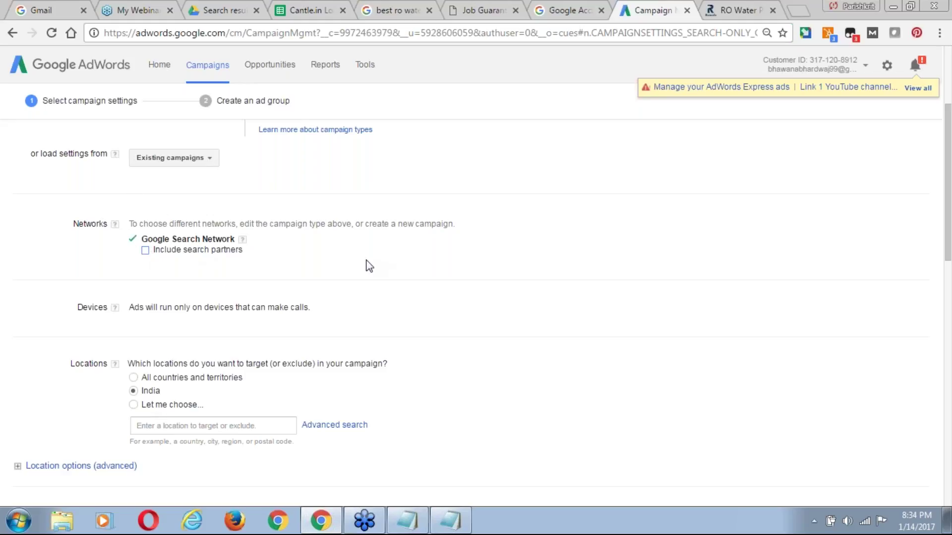
drag(946, 220, 948, 250)
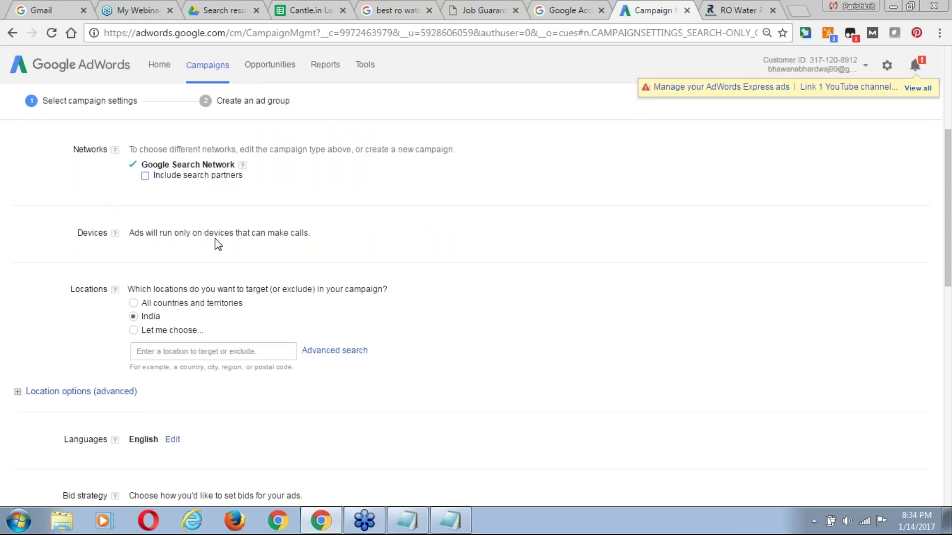
drag(949, 209, 949, 240)
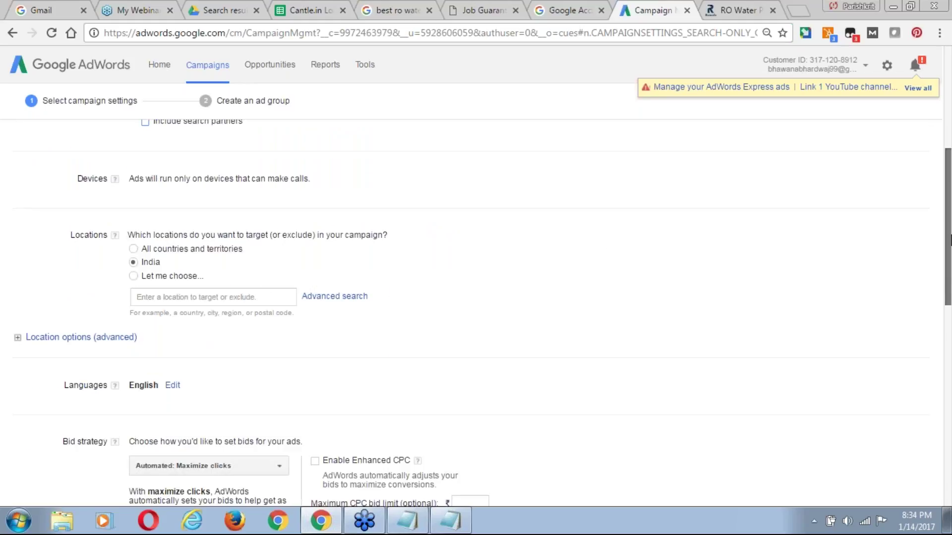
scroll(949, 241, down, 1)
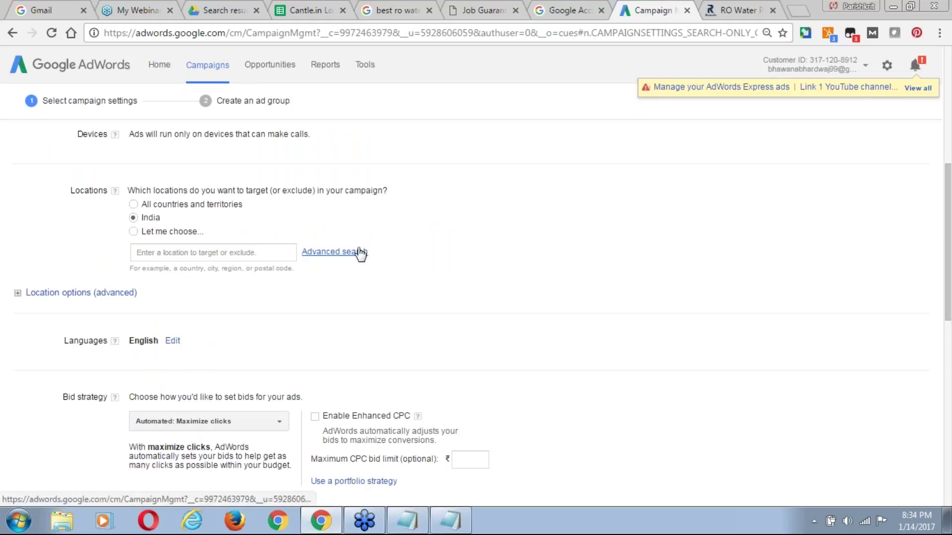
In advanced location search, use radius targeting and search for 'A Square Noida'.
click(359, 251)
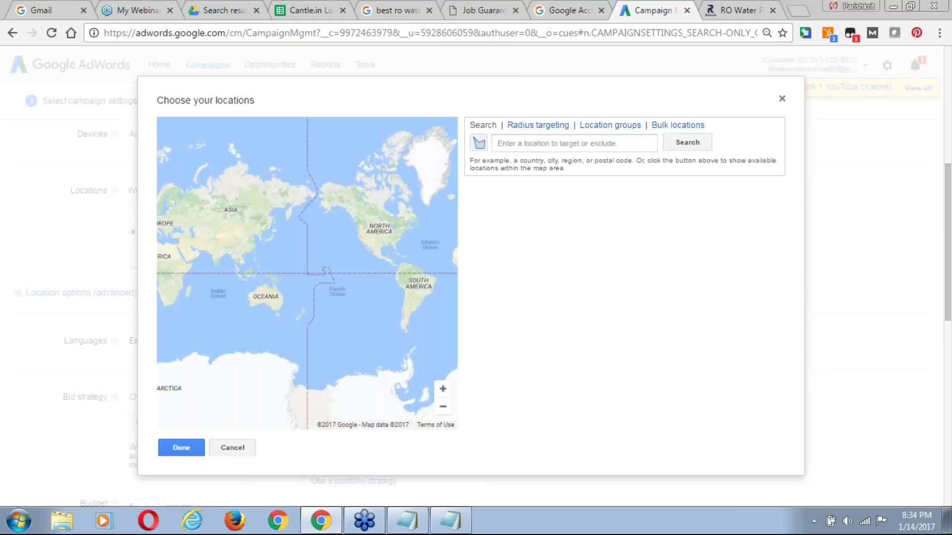
click(545, 128)
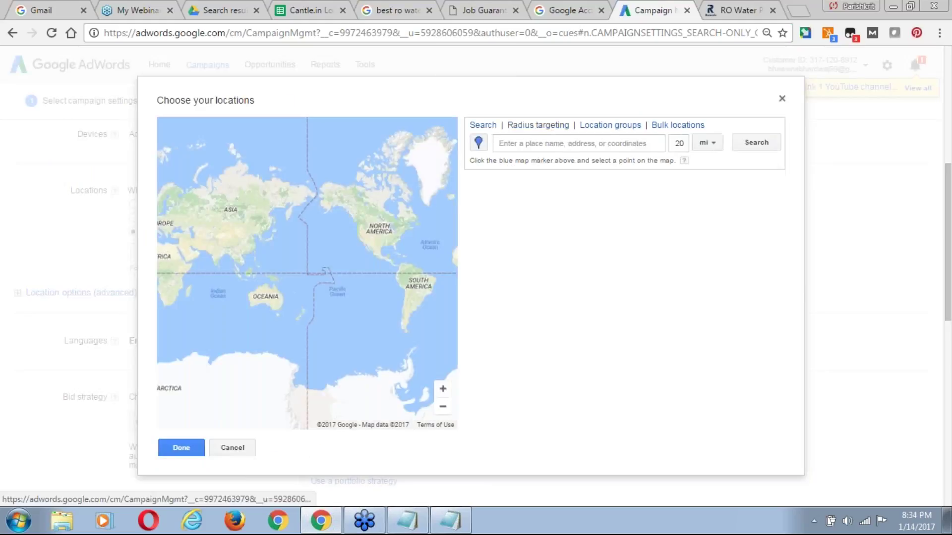
click(541, 145)
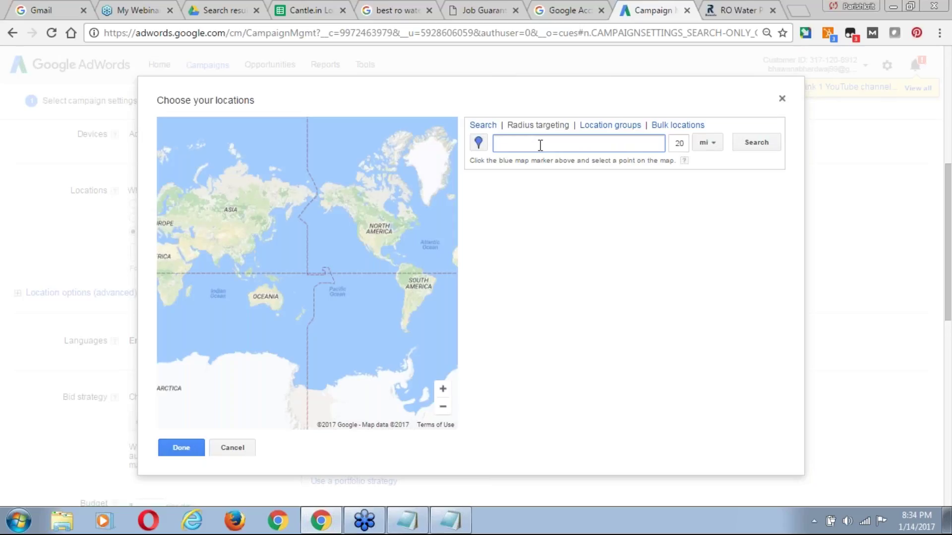
text(A Sqare)
double_click(541, 145)
text(Sqare Noida)
click(514, 143)
text(u)
click(750, 146)
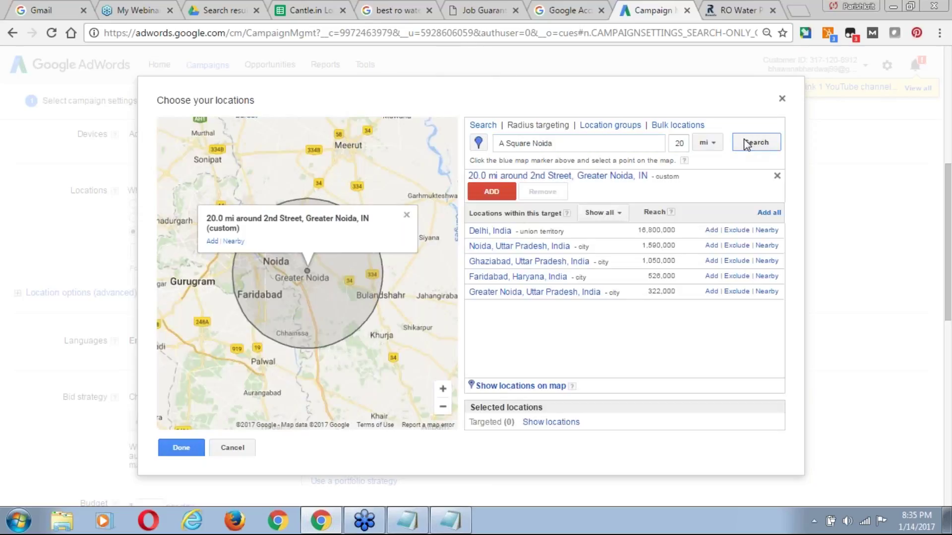
click(743, 142)
Replace the place with 'Pan Osis Noida Sector 70' and search for it.
mouse_move(566, 215)
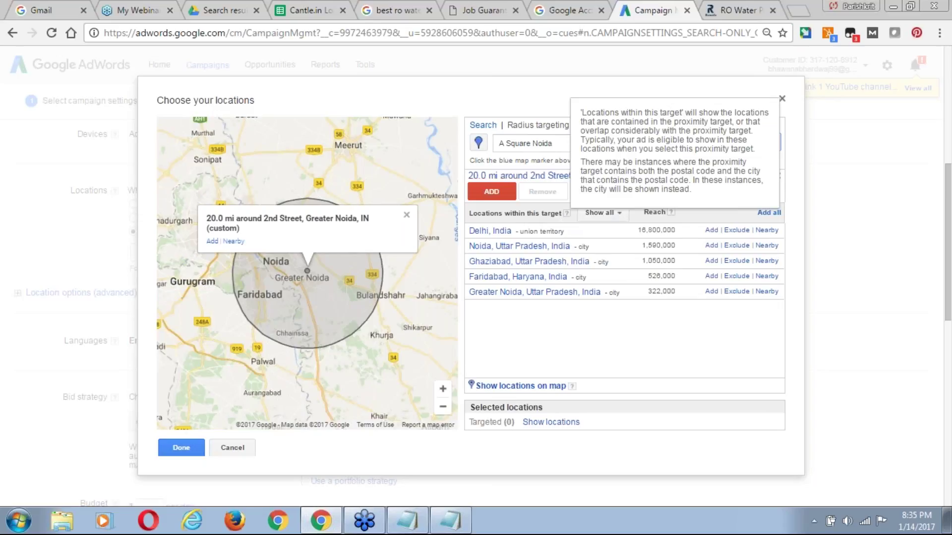
key(ctrl+a)
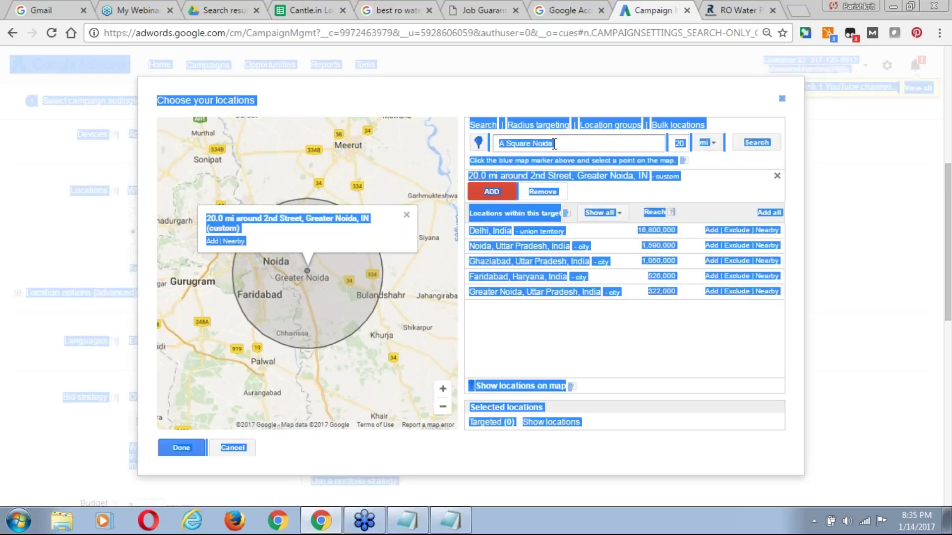
triple_click(555, 144)
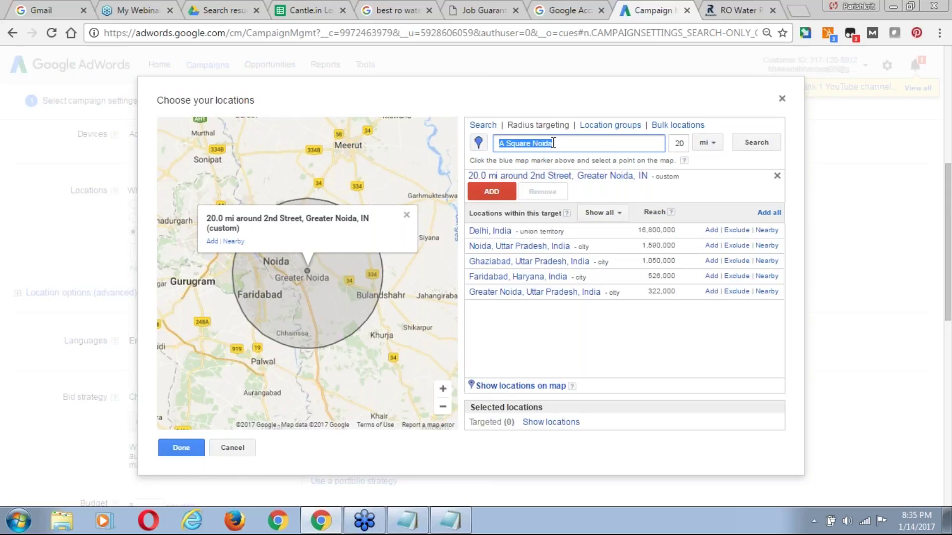
click(408, 217)
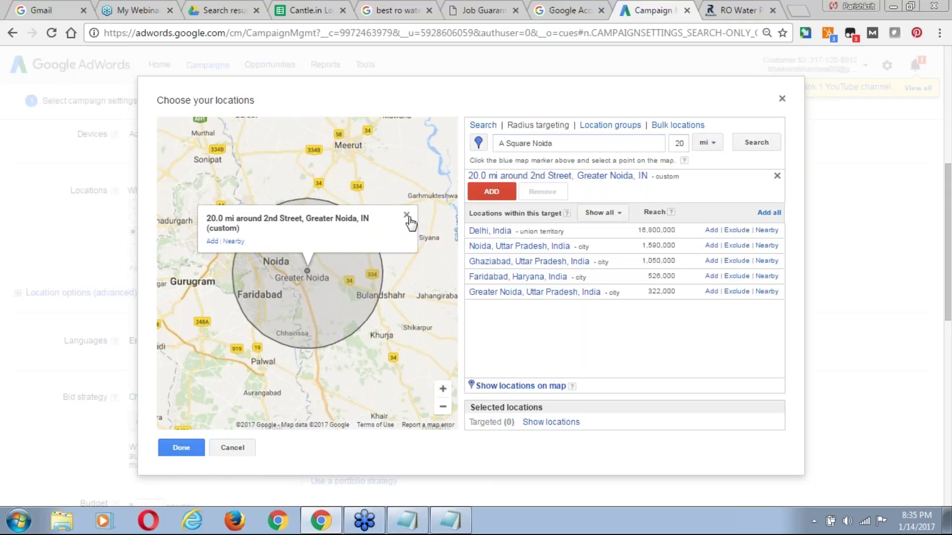
click(407, 216)
click(533, 144)
triple_click(533, 145)
text(Pa)
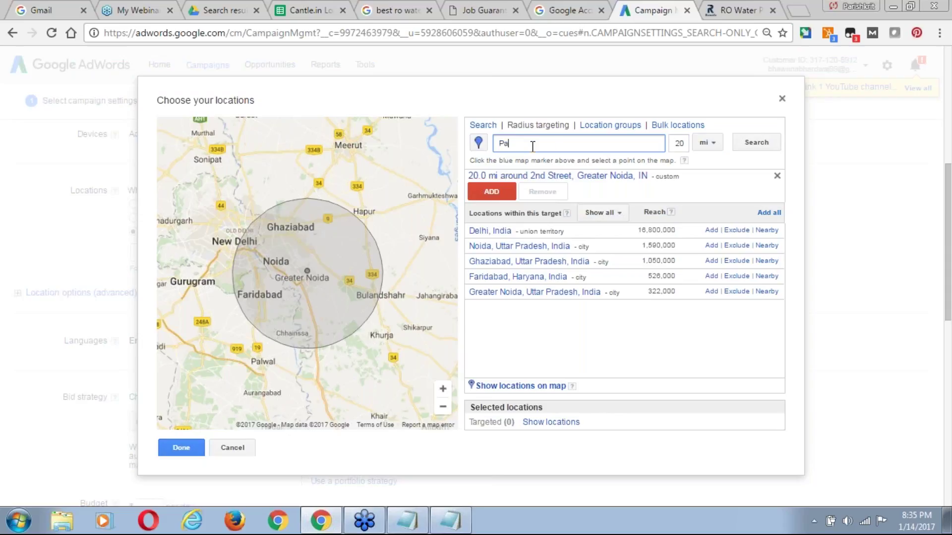
text(n Osis Noida Sector 70)
click(751, 148)
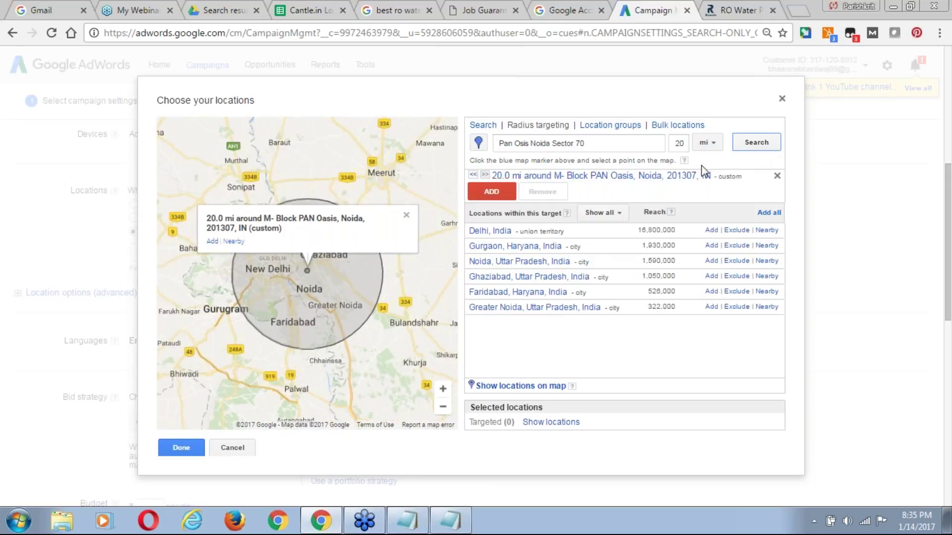
Set the radius to 5 km and add it as a targeted location.
click(685, 146)
key(BackSpace)
key(BackSpace)
text(5)
click(713, 145)
click(709, 180)
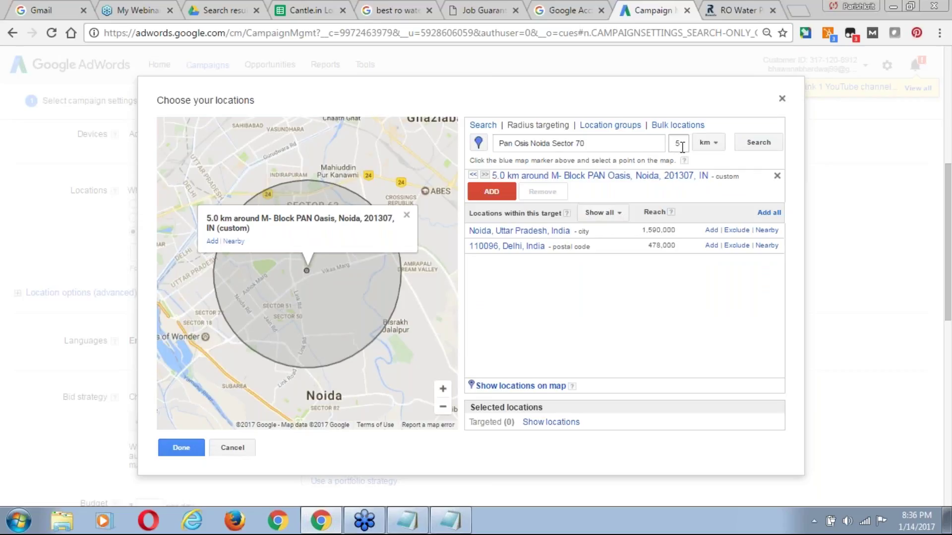
click(492, 195)
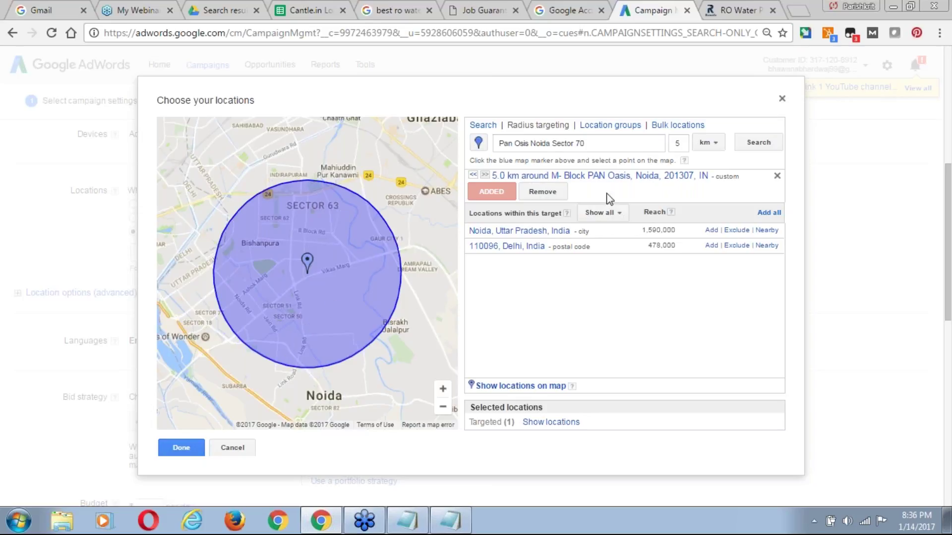
Change the radius to 9 km around PAN Oasis and add that target.
click(681, 143)
key(BackSpace)
text(9)
click(754, 145)
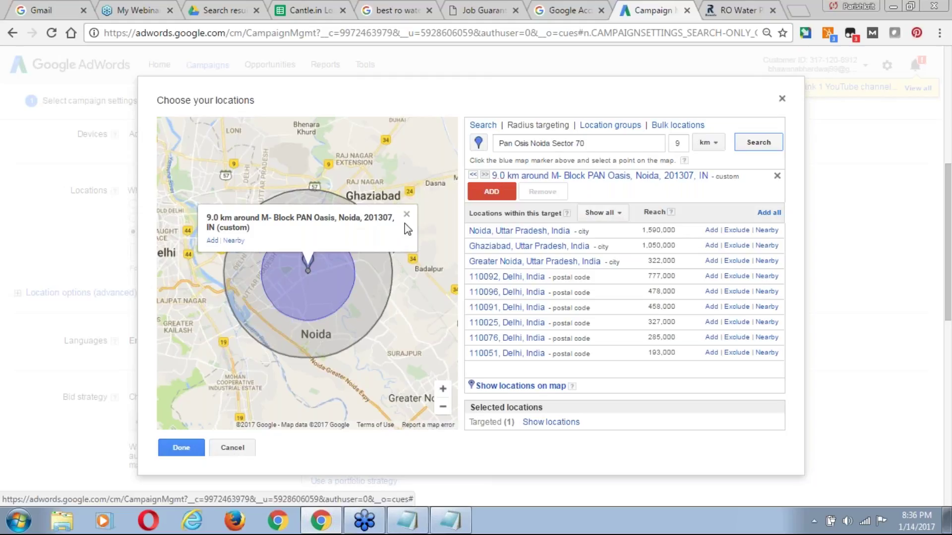
click(486, 196)
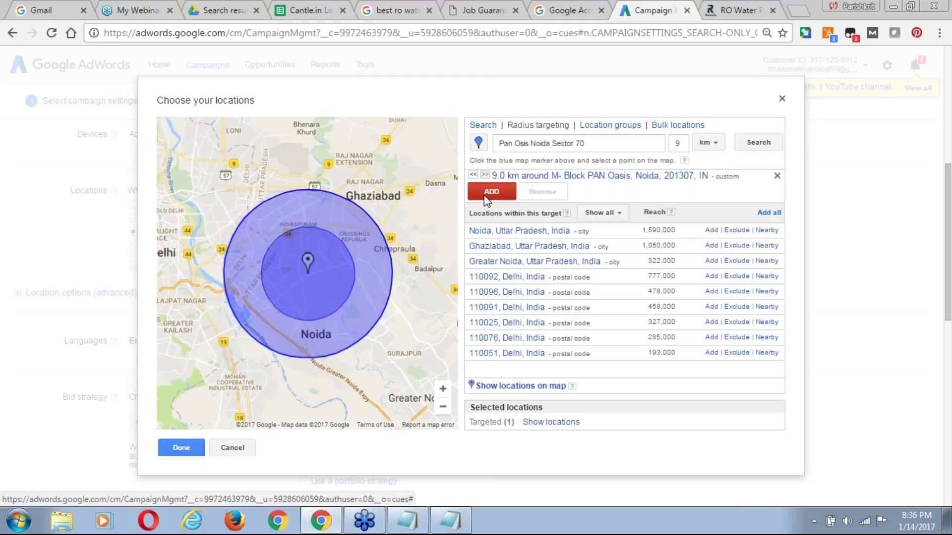
click(486, 197)
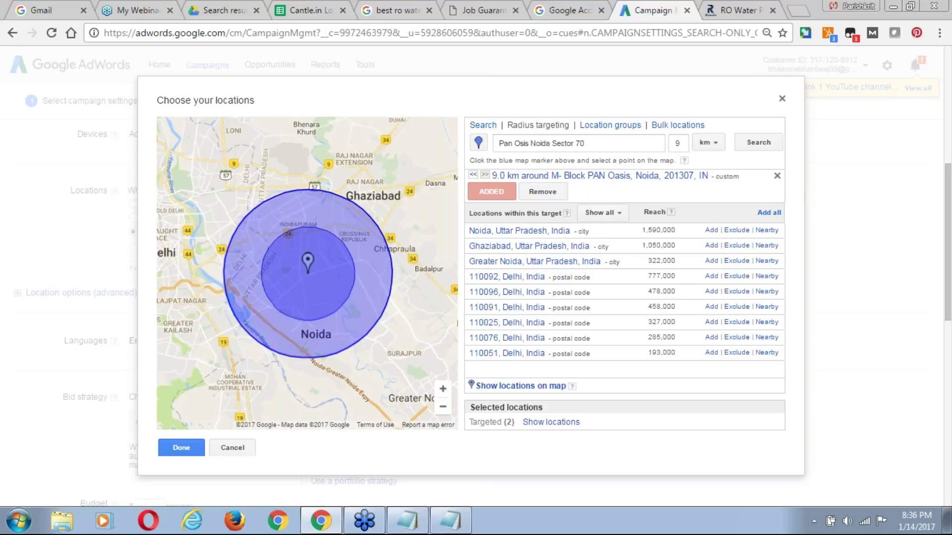
Remove the 5.0 km radius target, clear the location search box, and close the chooser.
click(553, 422)
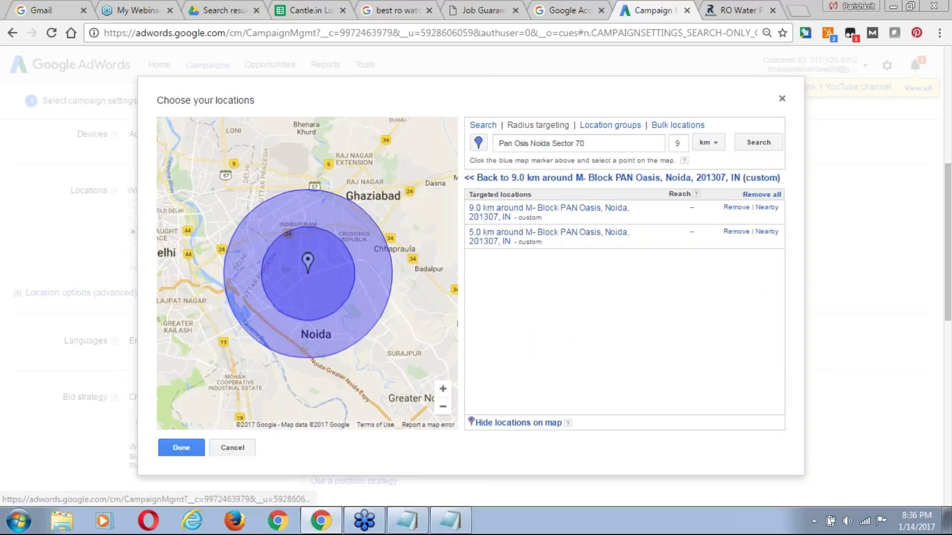
click(736, 231)
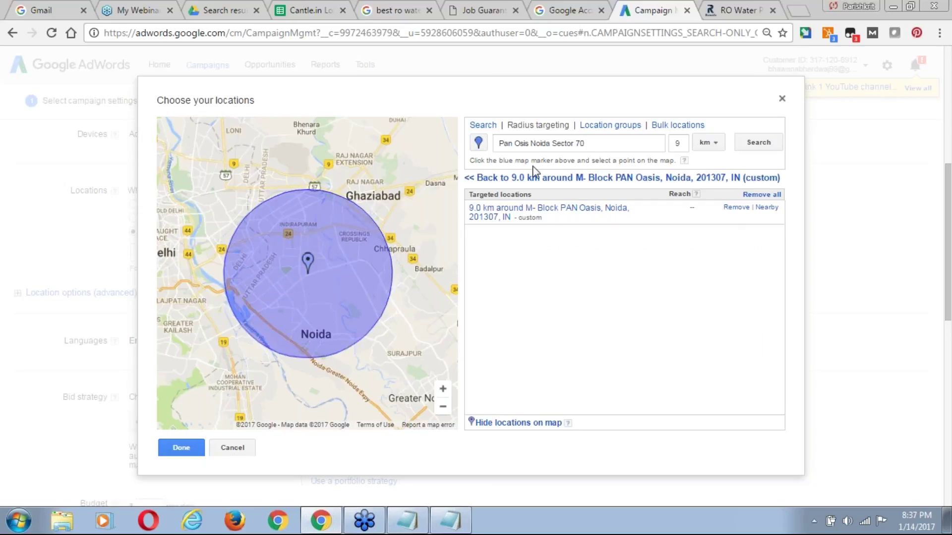
click(555, 147)
key(ctrl+a)
text(Delh)
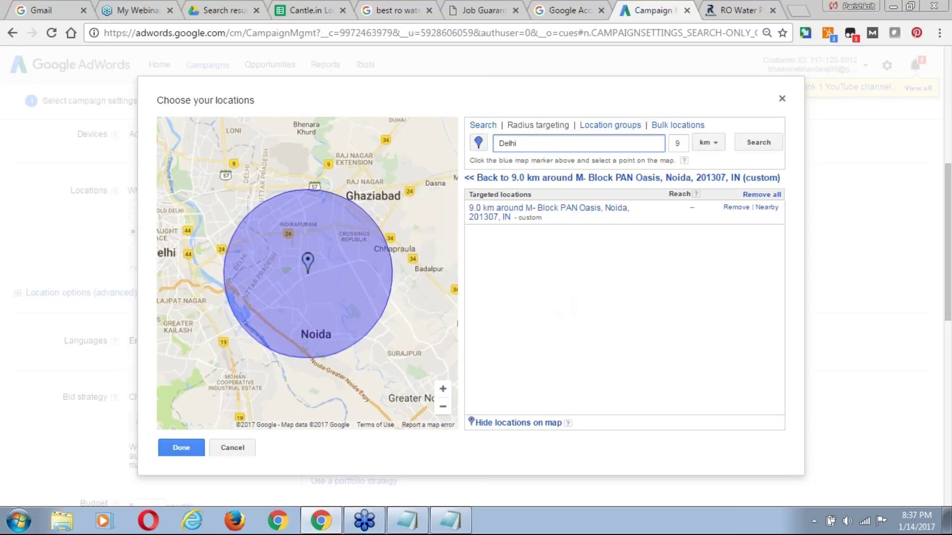
double_click(555, 147)
key(BackSpace)
click(192, 449)
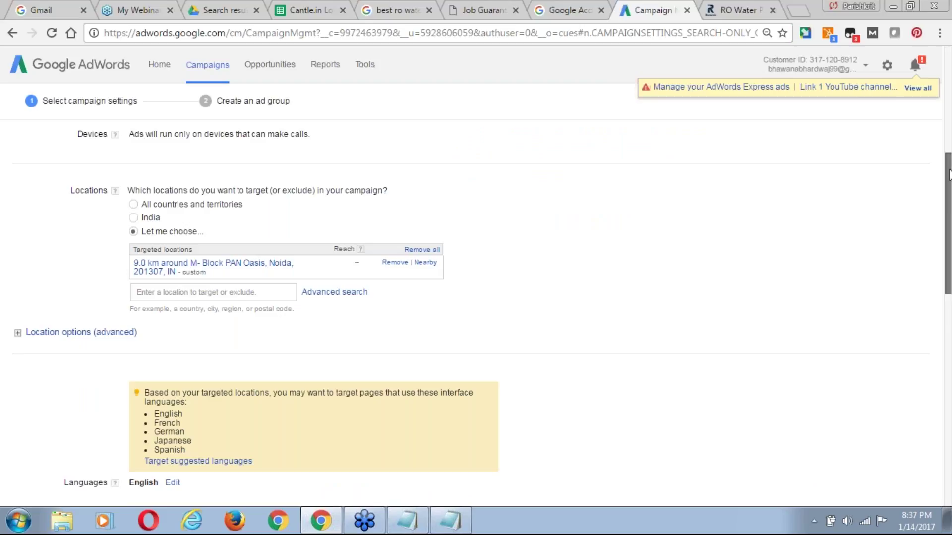
Under advanced location options, target only people in the targeted location.
scroll(950, 215, down, 1)
scroll(949, 215, down, 3)
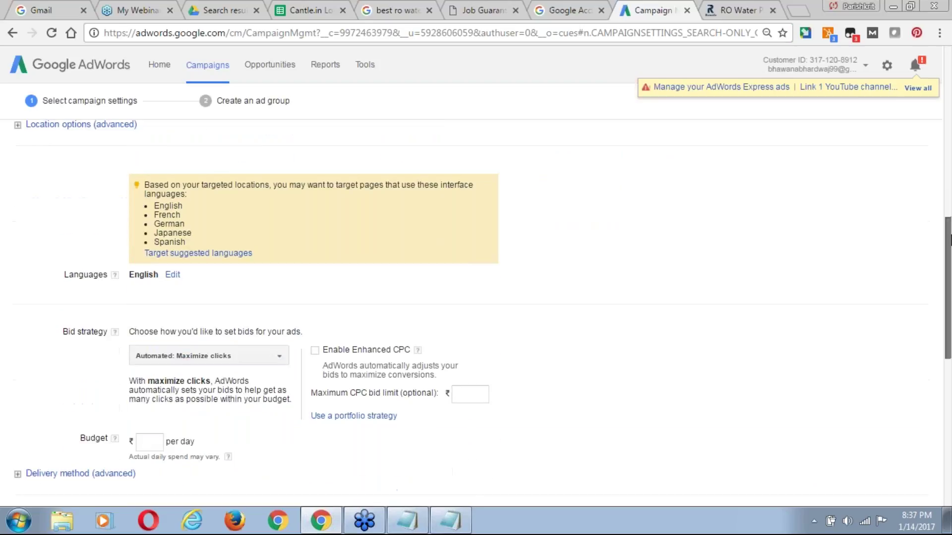
scroll(949, 240, up, 1)
click(42, 184)
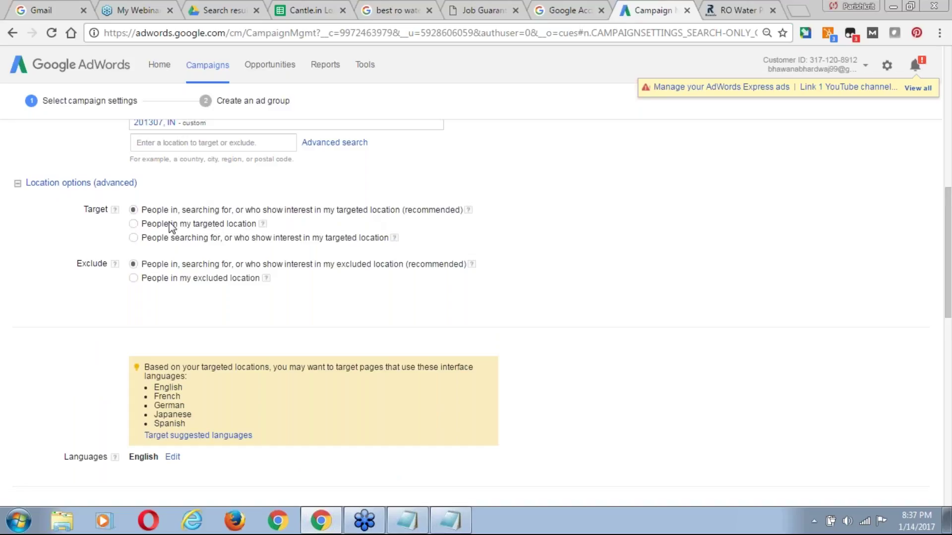
click(133, 223)
Add Hindi as an ad language alongside English.
drag(949, 264, 951, 337)
click(172, 187)
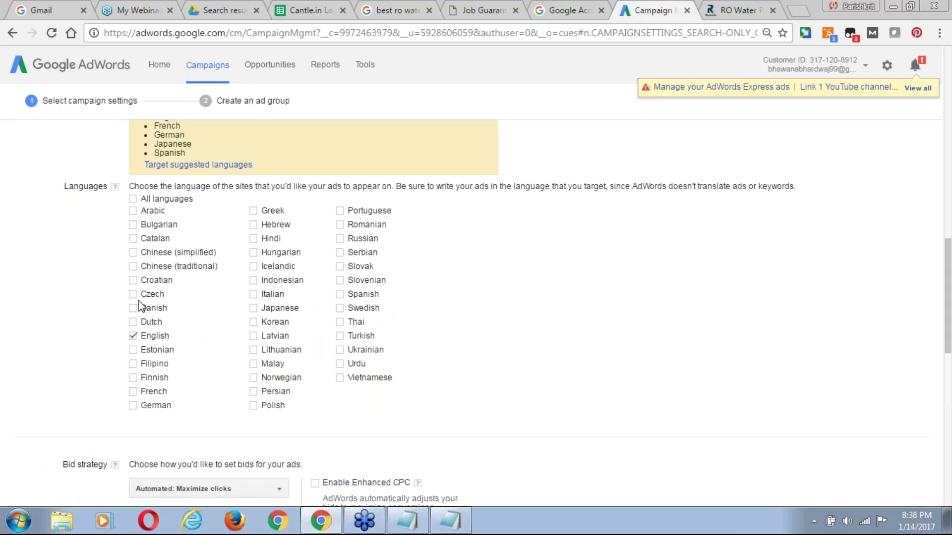
click(254, 239)
scroll(950, 285, down, 1)
scroll(950, 285, down, 6)
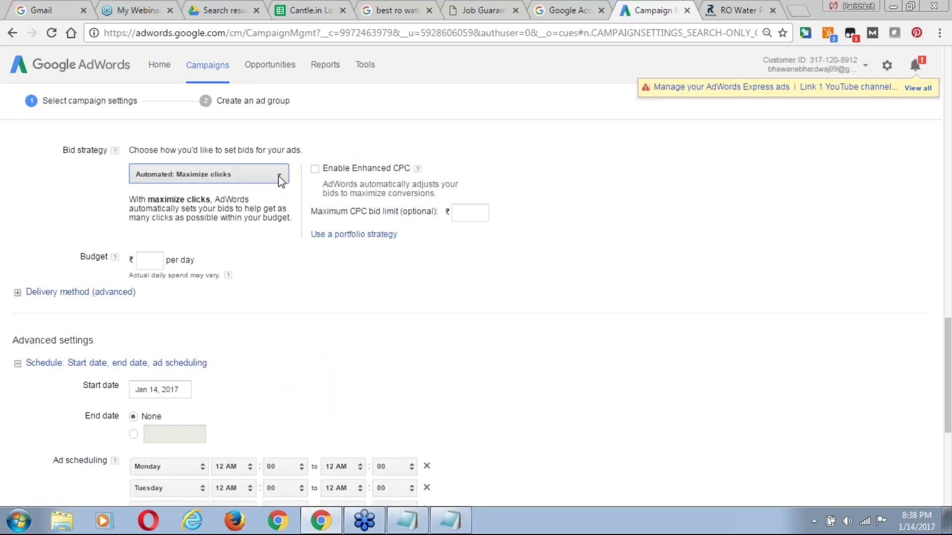
Set bid strategy to Manual: Manual CPC with a 5 default bid and 50 daily budget.
click(281, 181)
click(163, 334)
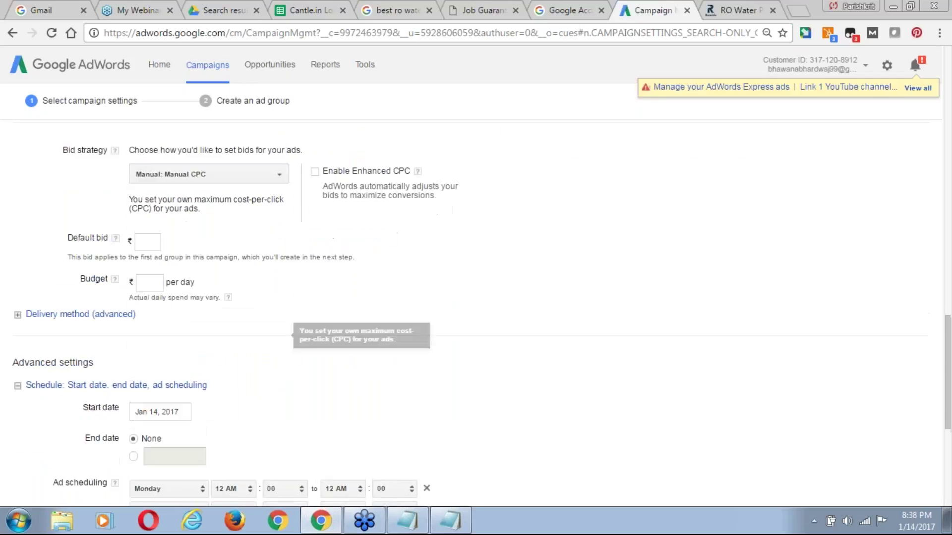
click(151, 247)
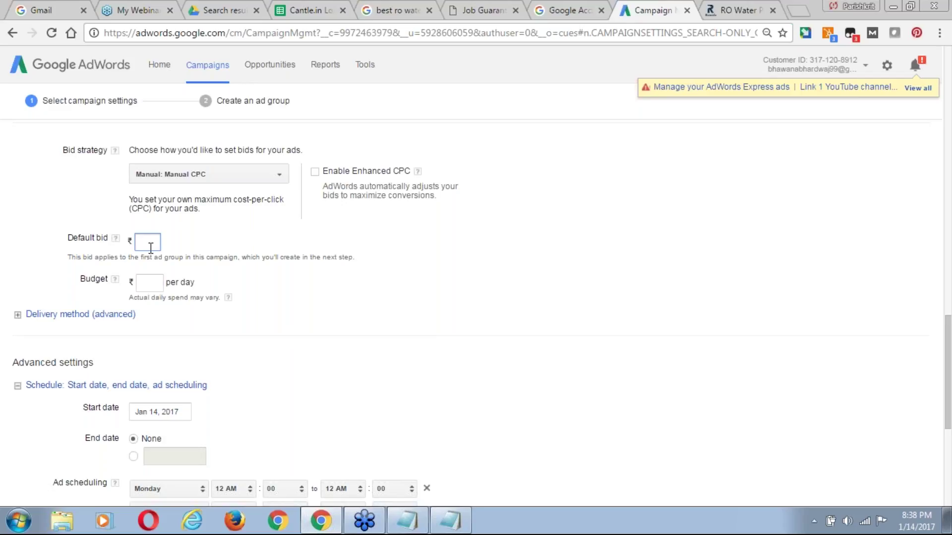
click(145, 285)
text(50)
click(108, 317)
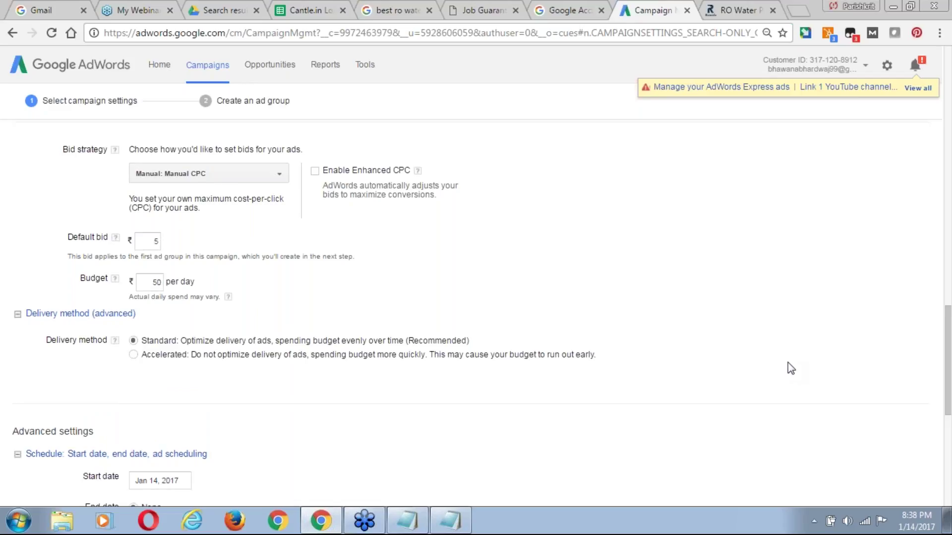
scroll(791, 369, down, 5)
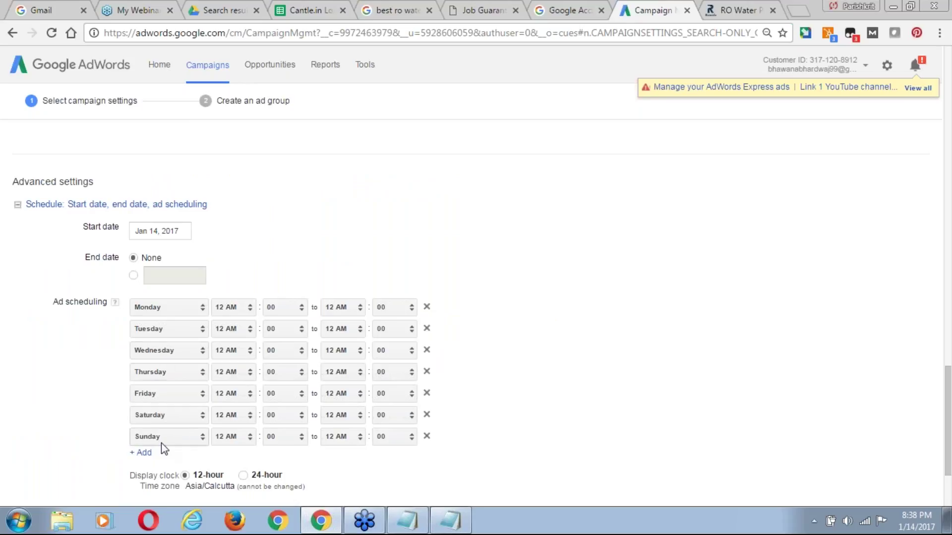
Set the Monday, Tuesday and Wednesday ad schedules to 7 AM–7 PM.
click(246, 309)
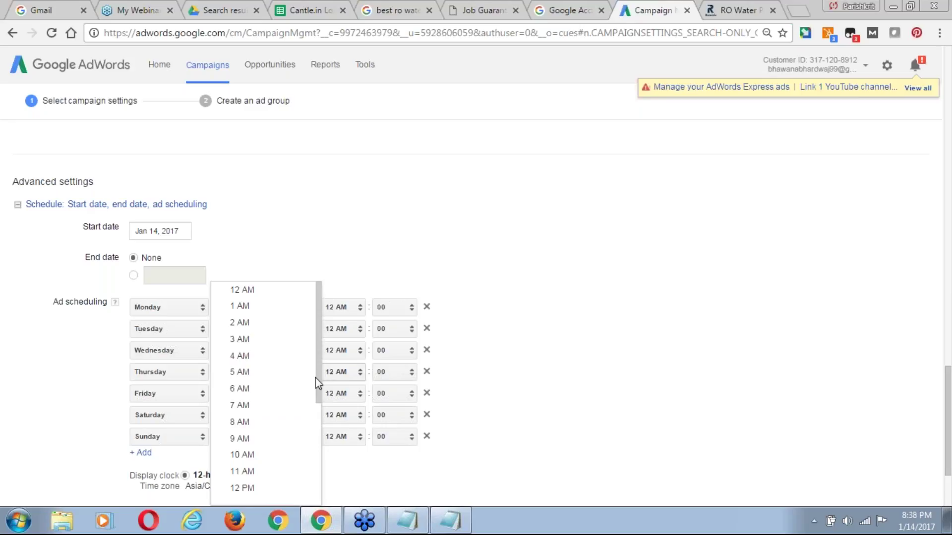
click(245, 407)
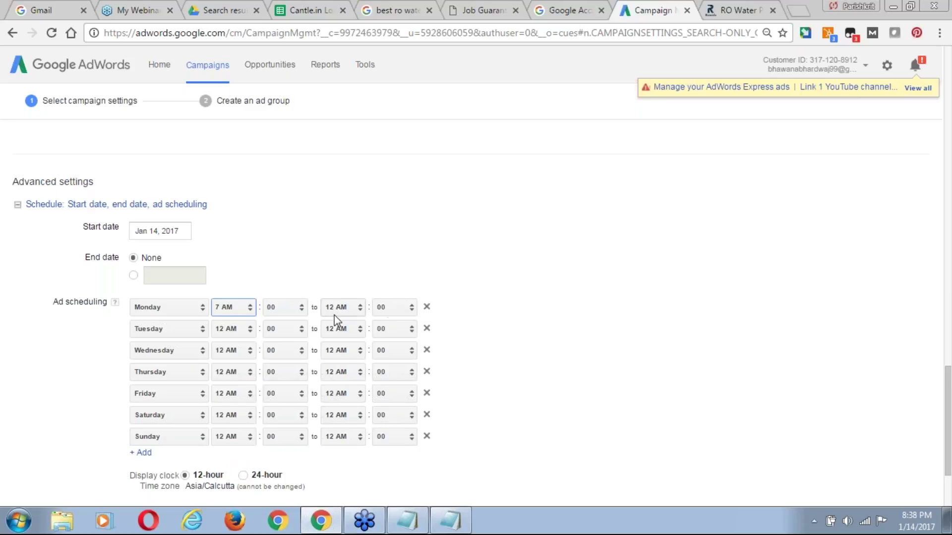
click(355, 317)
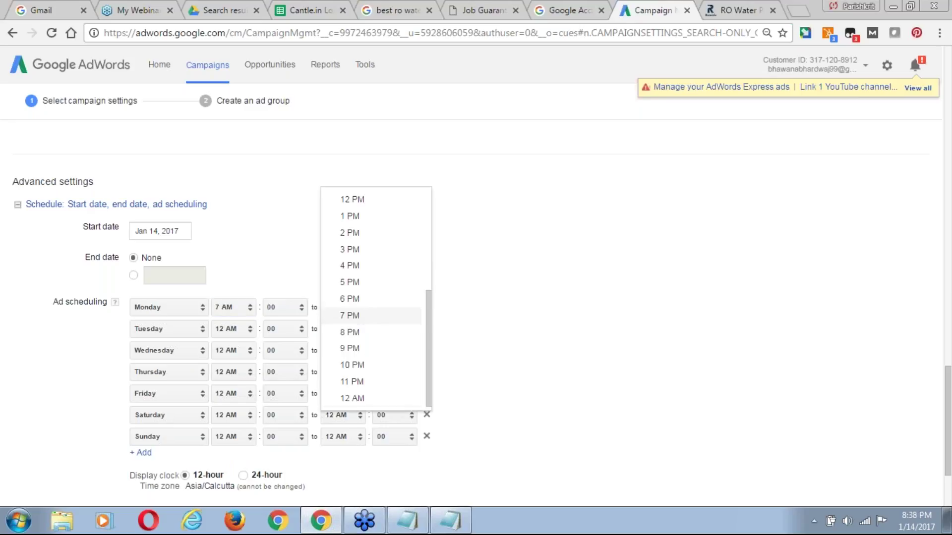
click(357, 319)
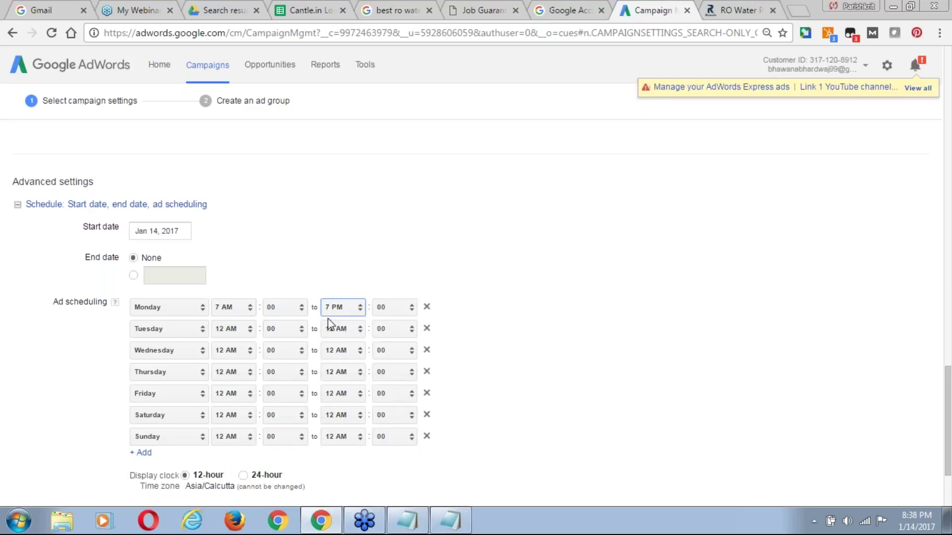
click(235, 330)
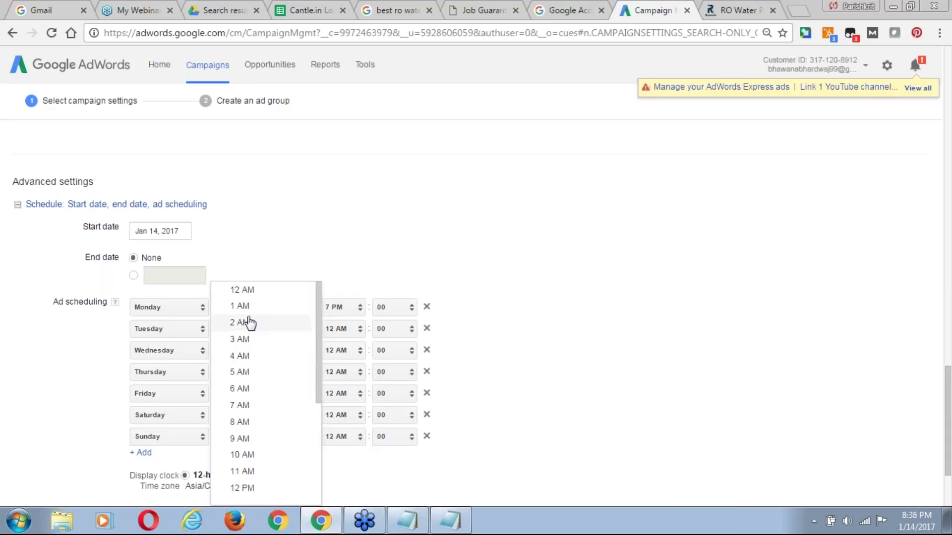
click(251, 413)
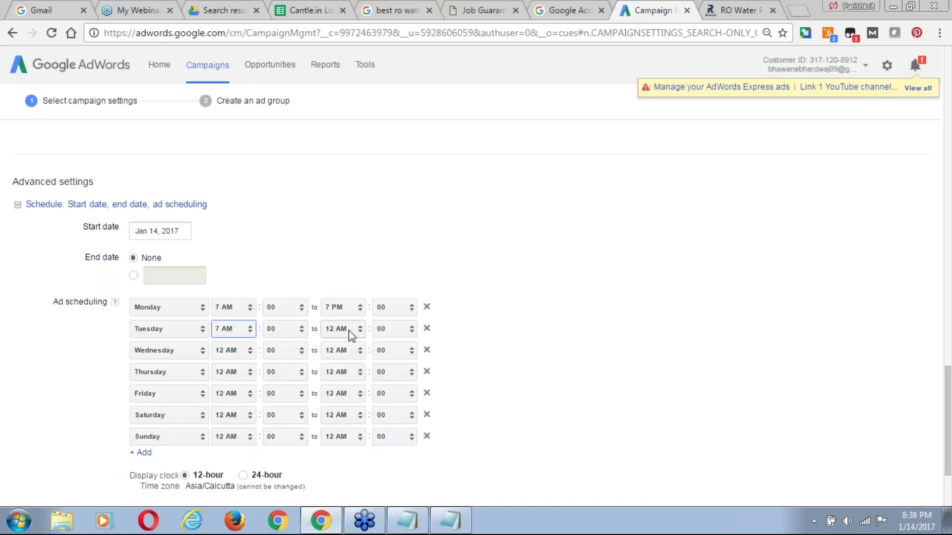
click(329, 329)
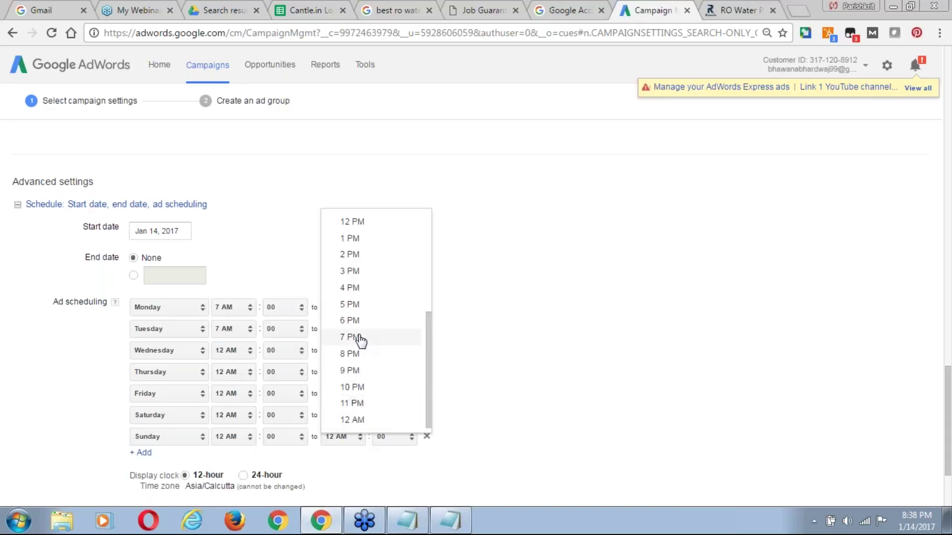
click(358, 338)
click(235, 353)
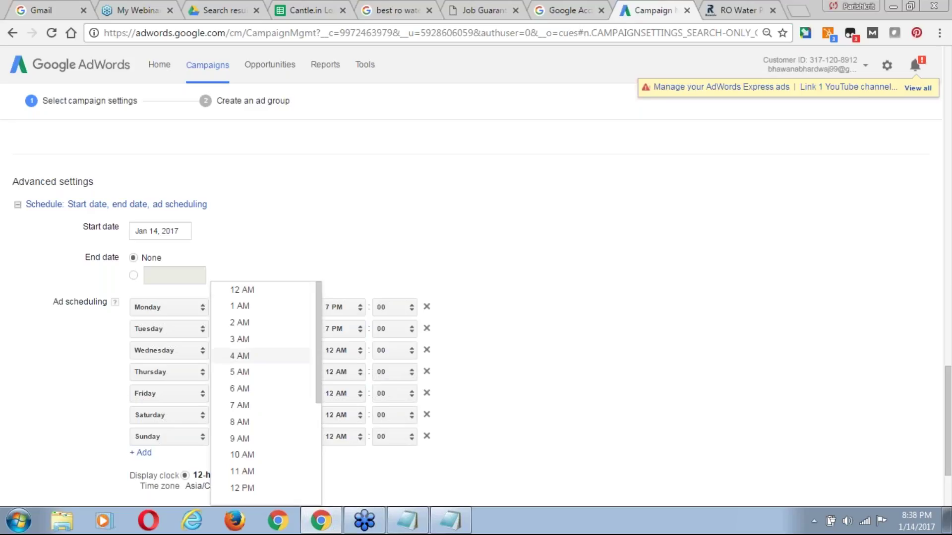
click(246, 406)
click(359, 349)
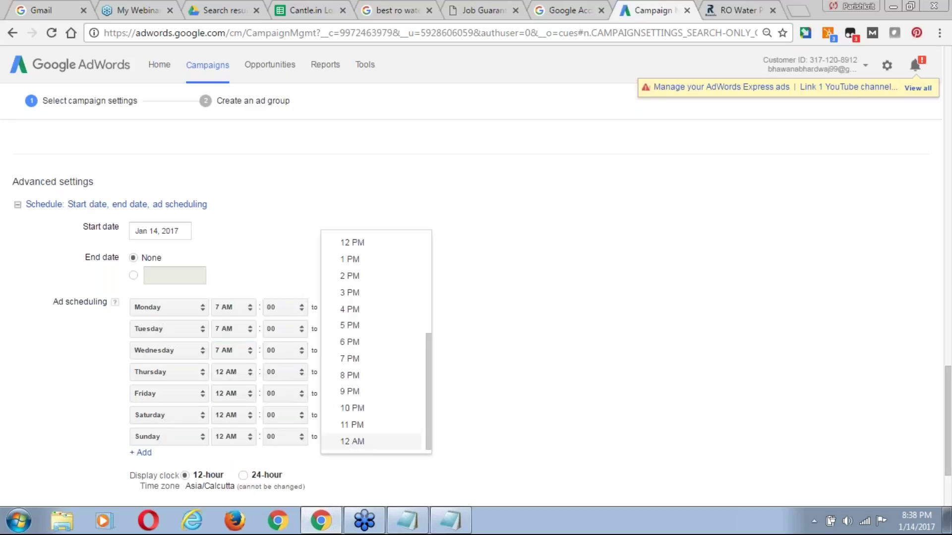
click(353, 358)
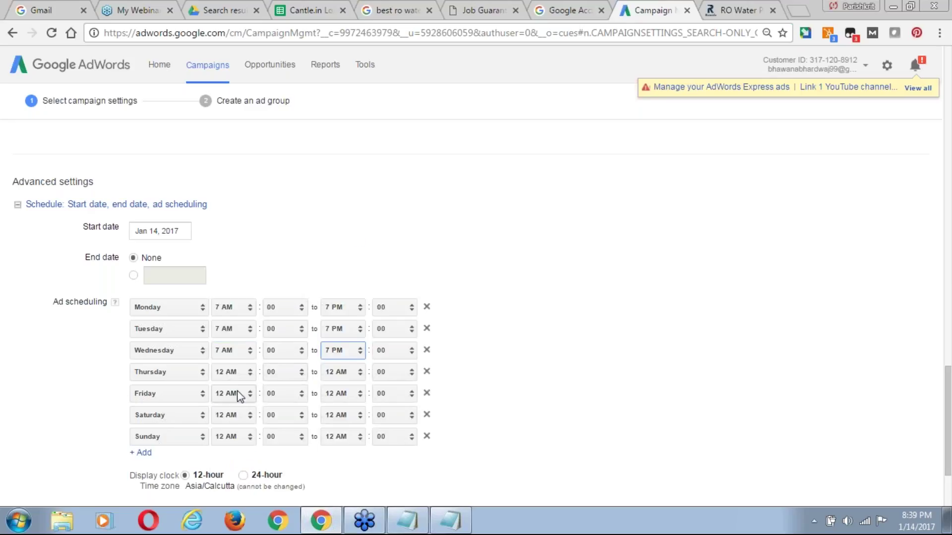
Set the Thursday through Sunday ad schedules to 7 AM–7 PM.
click(237, 373)
click(246, 406)
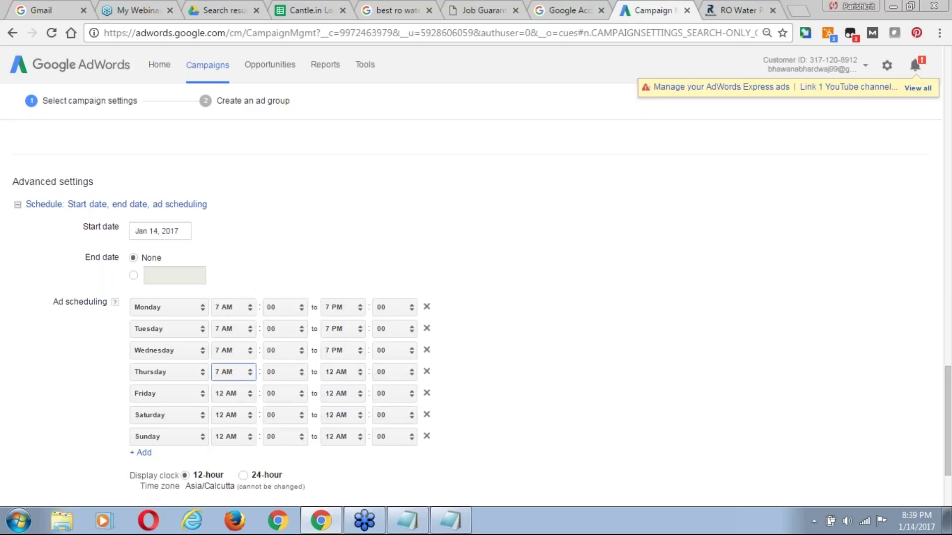
click(344, 375)
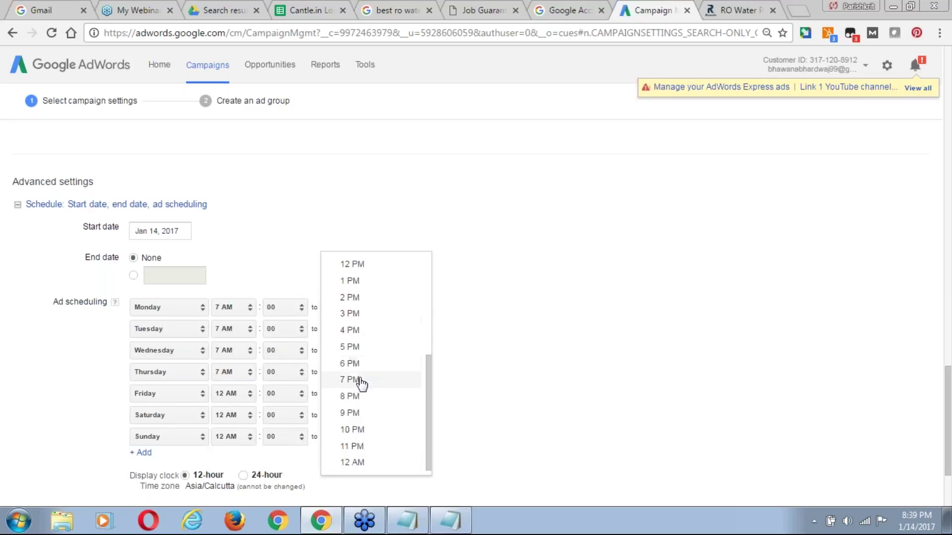
click(354, 379)
click(233, 394)
click(245, 405)
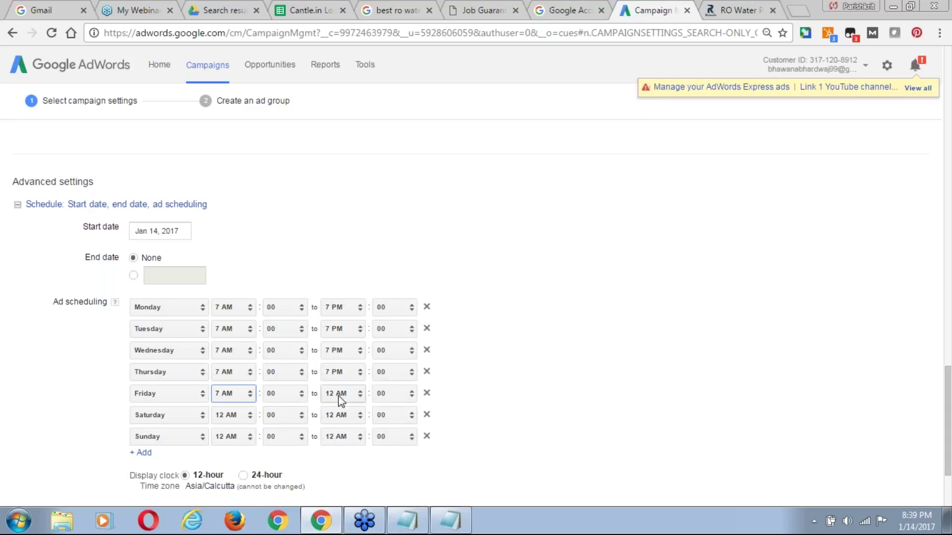
click(338, 395)
click(350, 403)
click(233, 416)
click(239, 404)
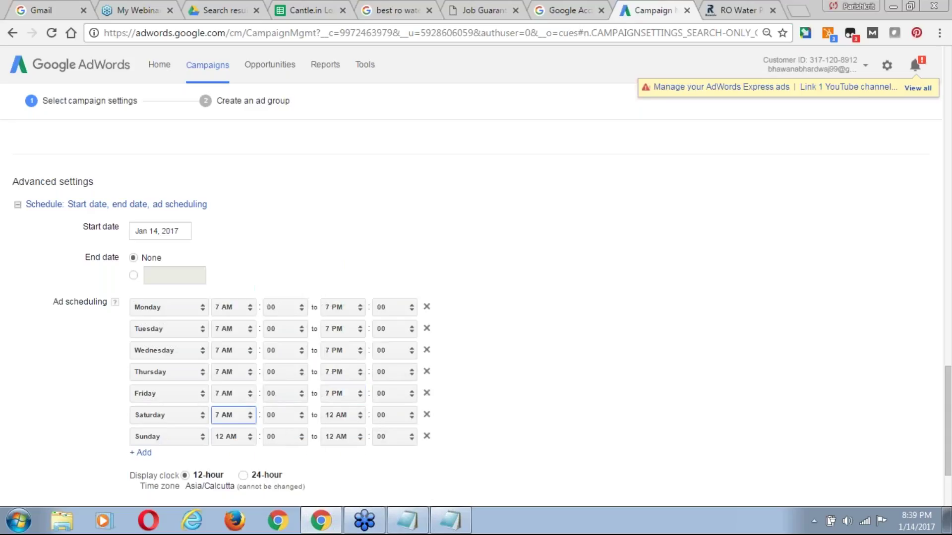
click(360, 415)
click(348, 409)
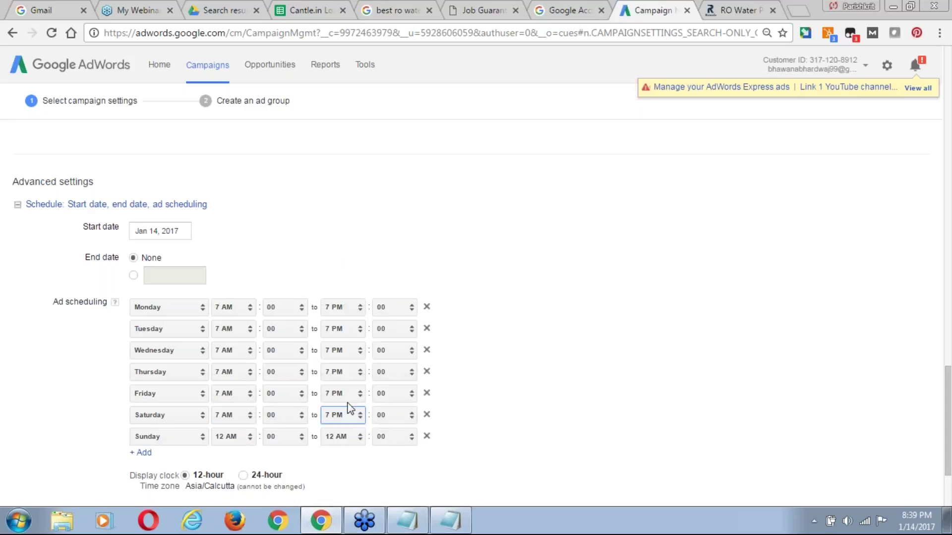
click(237, 437)
click(242, 403)
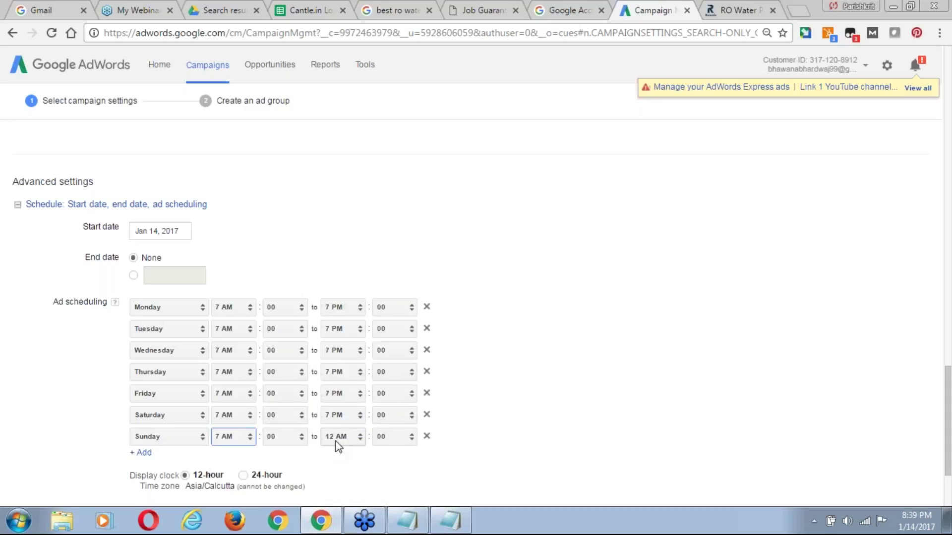
click(336, 437)
click(355, 408)
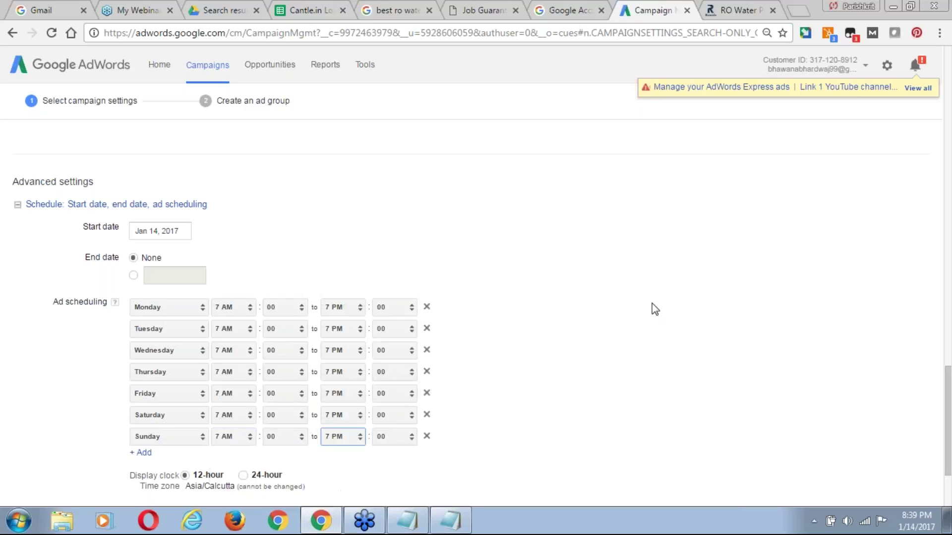
scroll(949, 224, up, 1)
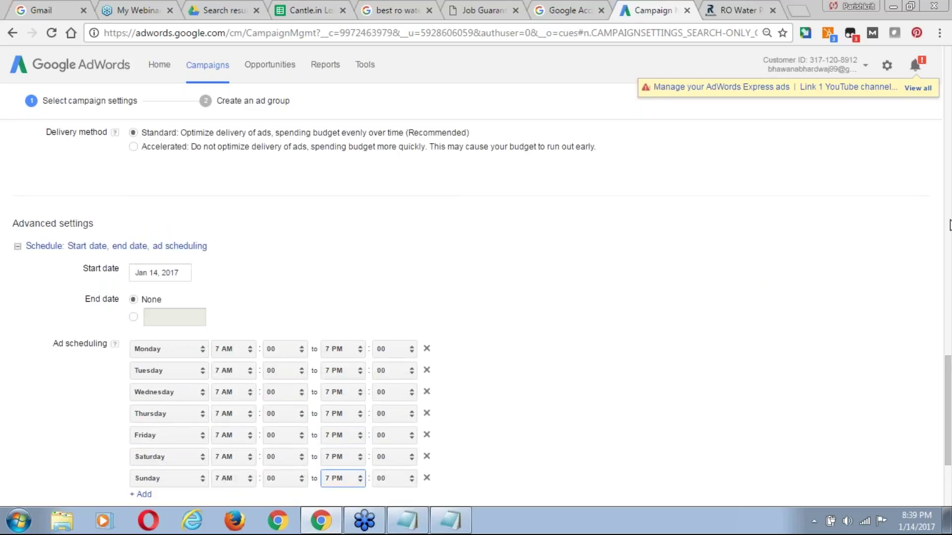
scroll(950, 225, up, 15)
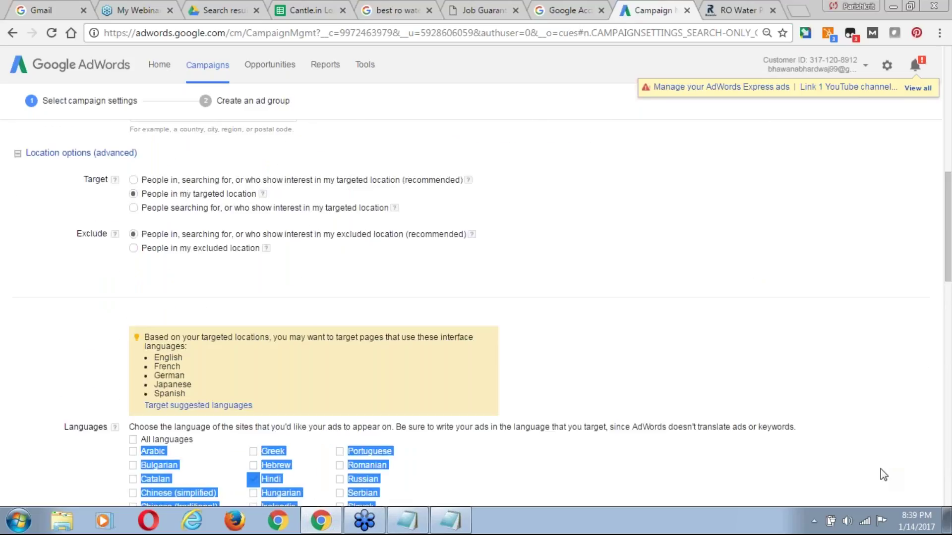
Check the Ad rotation options, keeping Optimize for clicks, and save the campaign settings.
scroll(881, 469, down, 3)
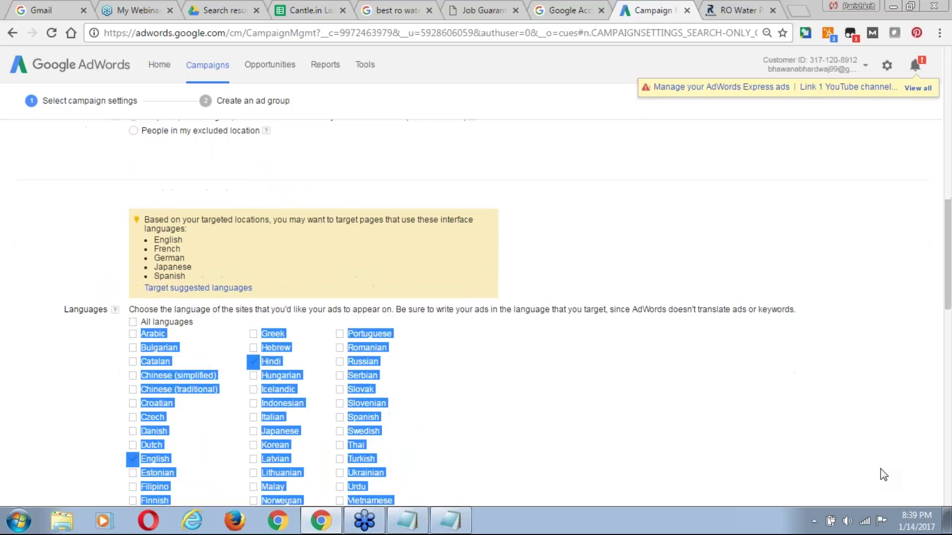
scroll(883, 474, down, 14)
scroll(883, 475, down, 6)
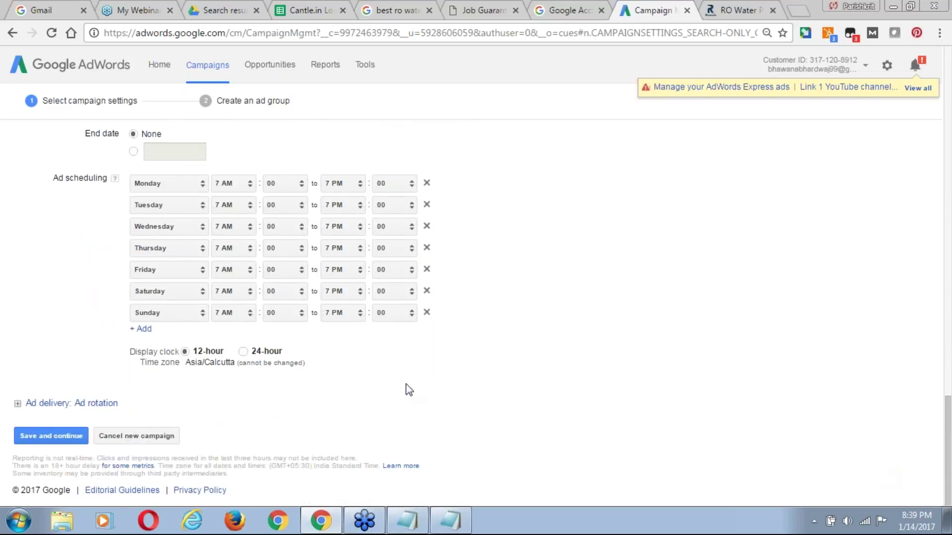
click(88, 406)
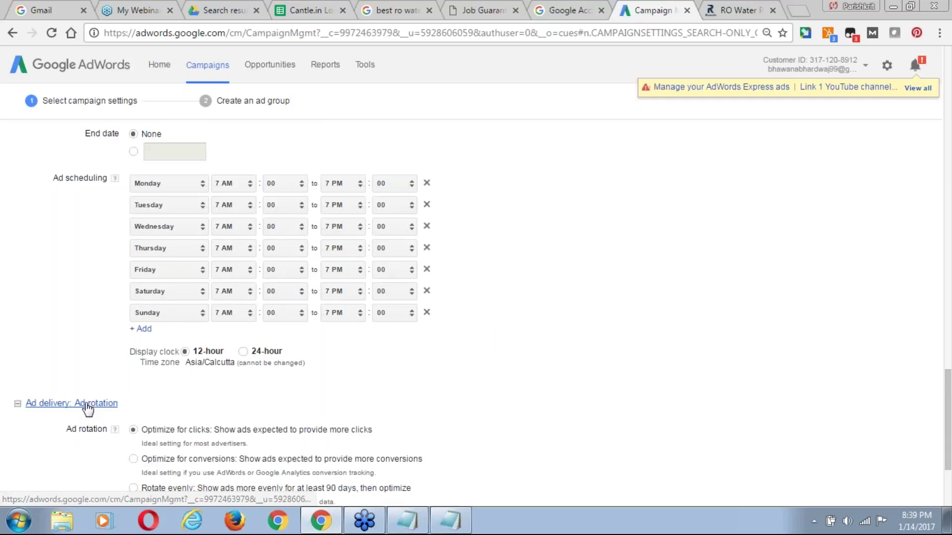
scroll(474, 407, down, 2)
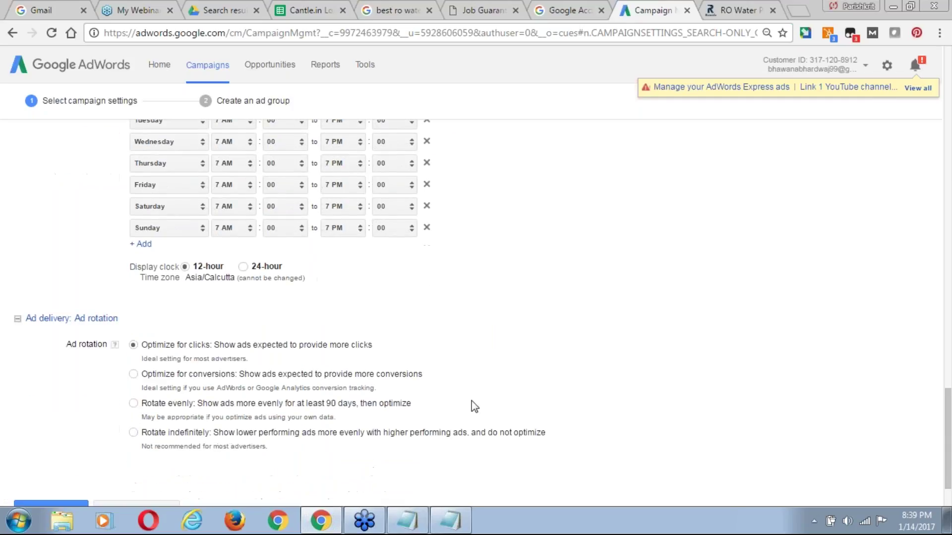
scroll(474, 406, down, 2)
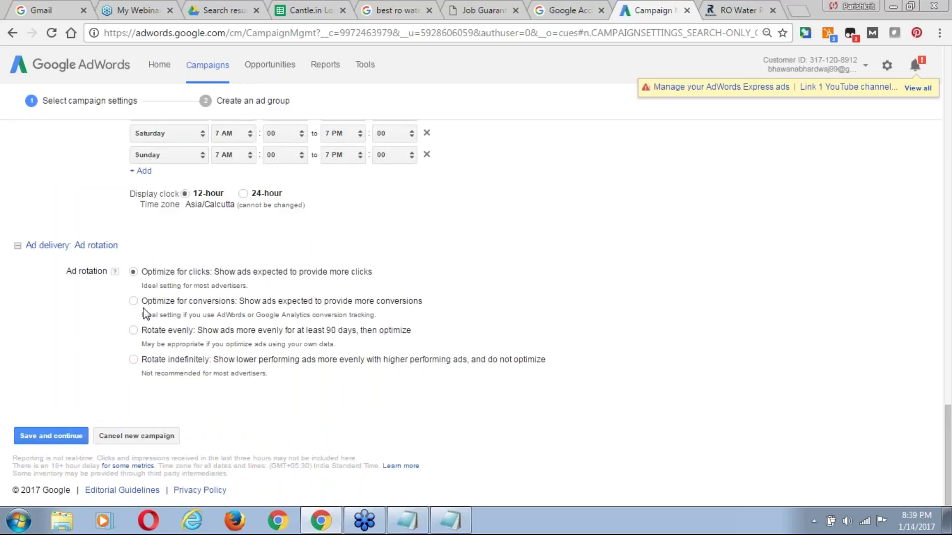
click(60, 439)
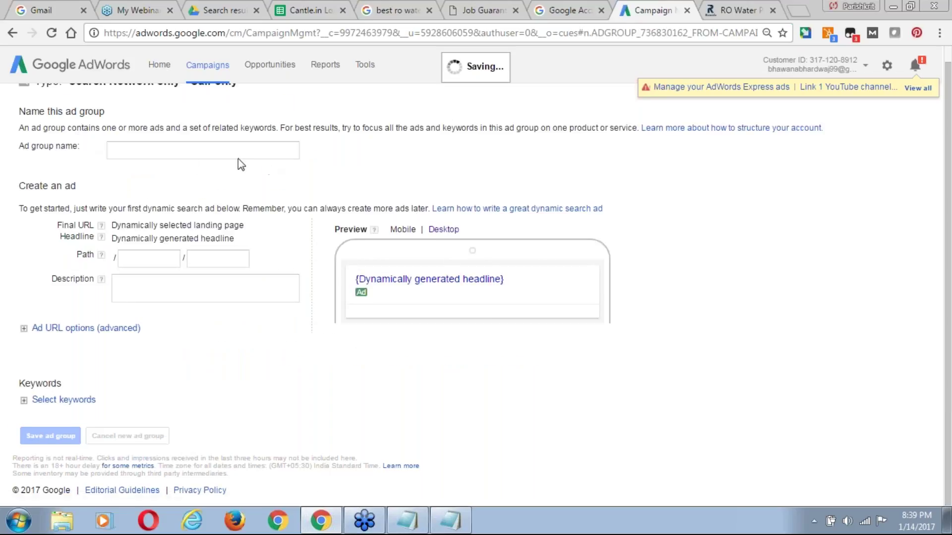
Enter 'RO Water Purifier Repair Service Noida' as the ad group name, fixing typos.
click(165, 150)
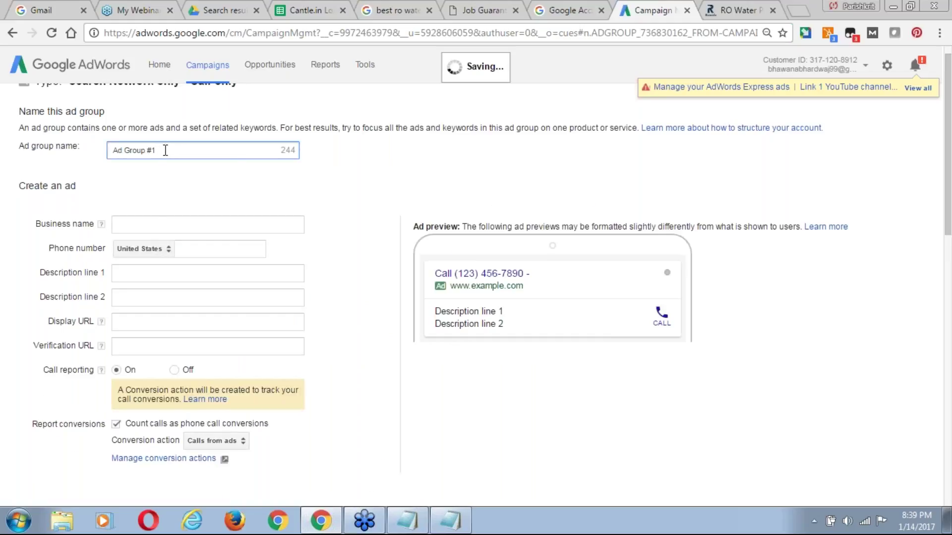
triple_click(165, 150)
text(RO)
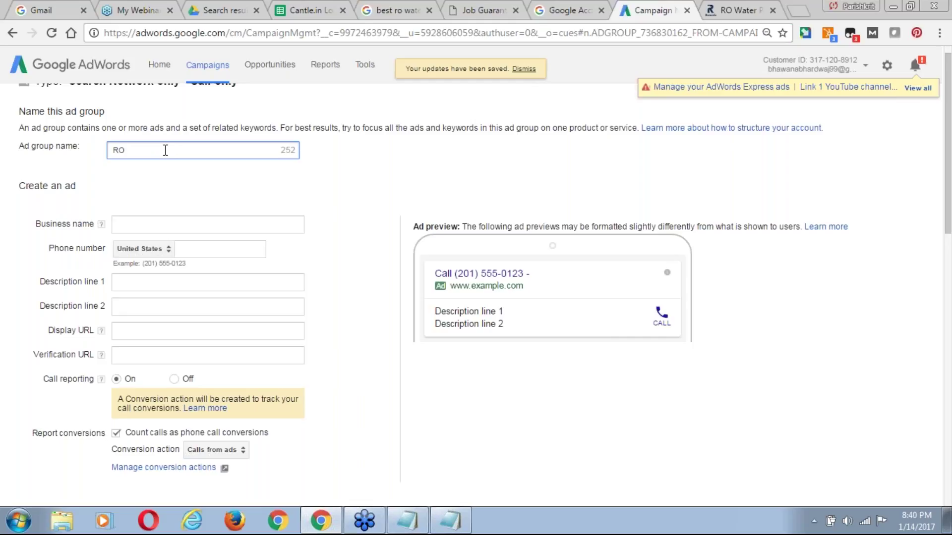
text(Ser)
key(BackSpace)
key(BackSpace)
key(BackSpace)
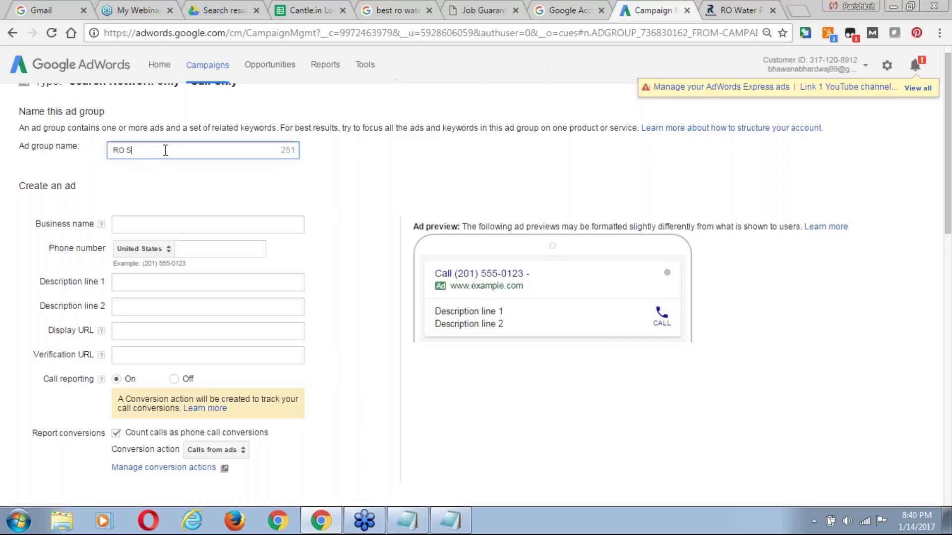
text(Repair serv)
key(ctrl+Left)
key(ctrl+Left)
text(water)
key(ctrl+Left)
key(Delete)
text(W)
key(Delete)
text(S)
text(P)
text(urifier)
text(  Noida)
key(ctrl+a)
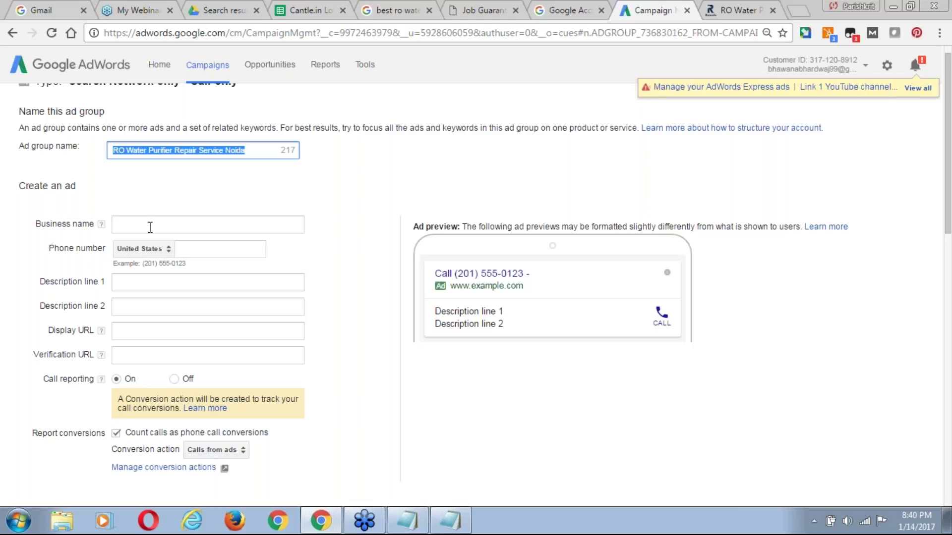
Enter ROWALA as the call ad's business name.
click(150, 227)
text(ROWLA)
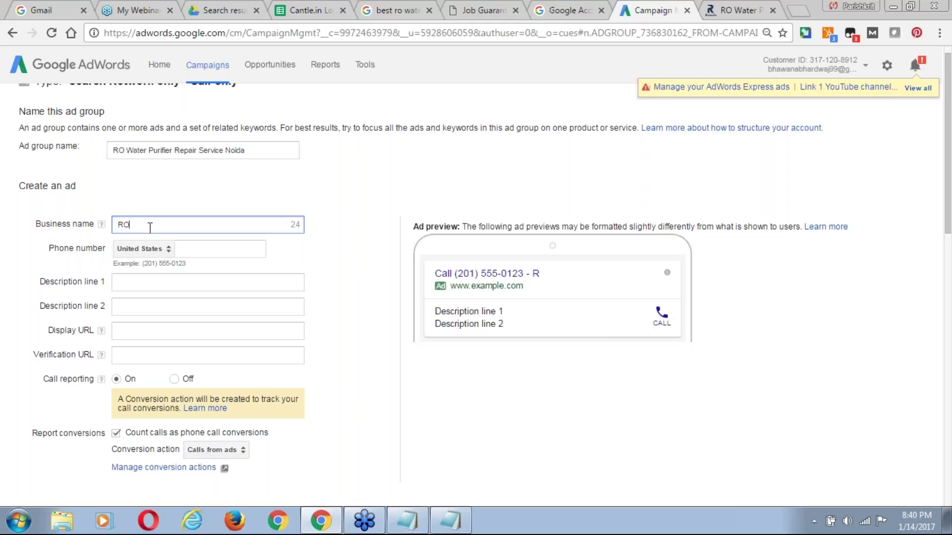
key(BackSpace)
key(BackSpace)
text(ALA)
Set the phone number's country to India.
click(164, 249)
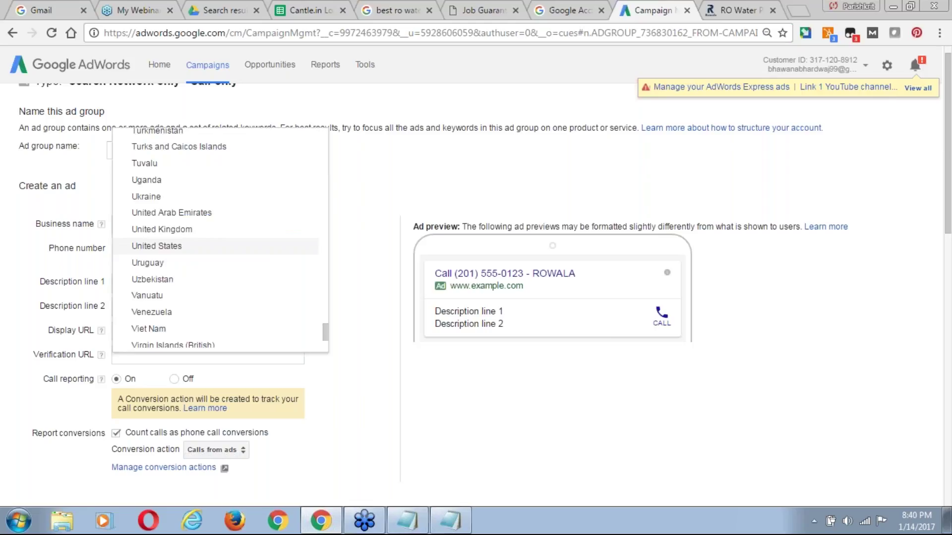
click(163, 279)
click(140, 249)
scroll(151, 245, down, 1)
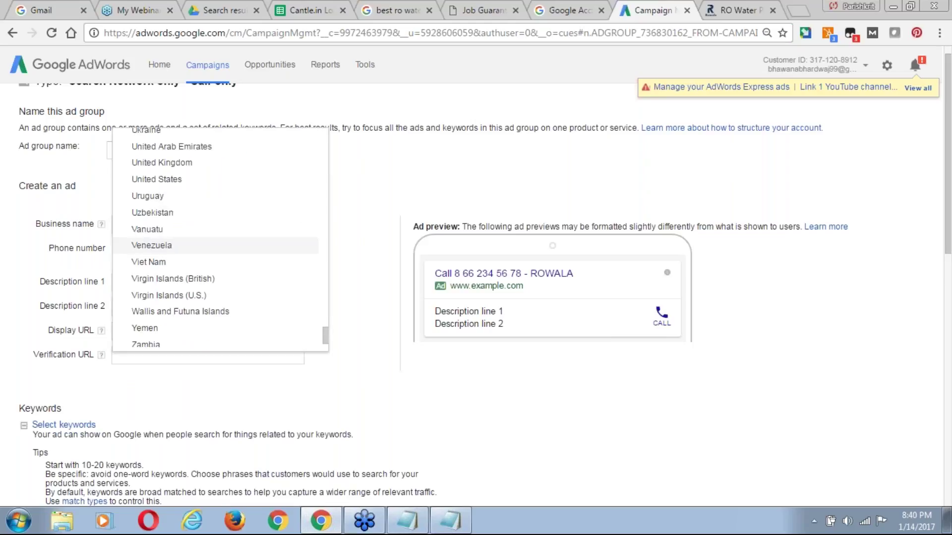
scroll(152, 246, down, 3)
key(Home)
scroll(151, 247, down, 12)
scroll(151, 247, down, 5)
scroll(157, 248, down, 20)
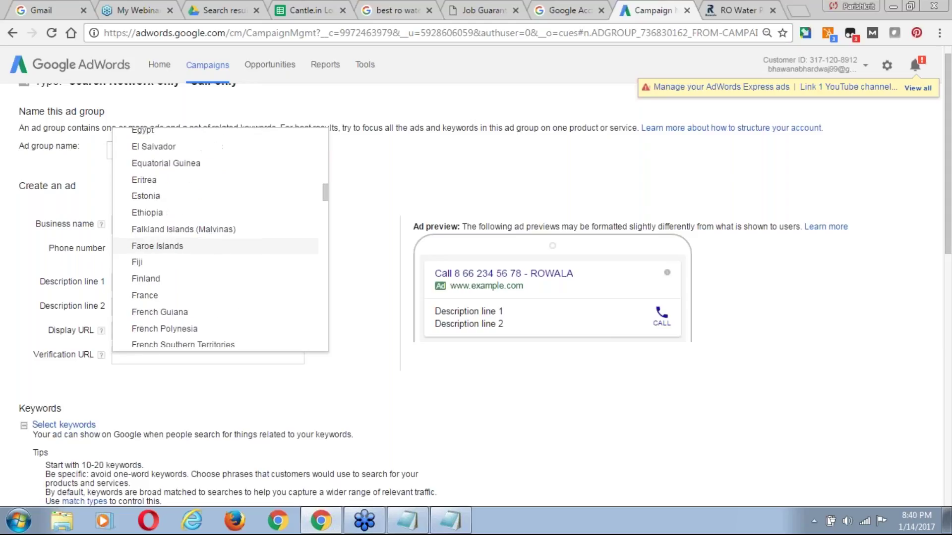
scroll(156, 198, up, 1)
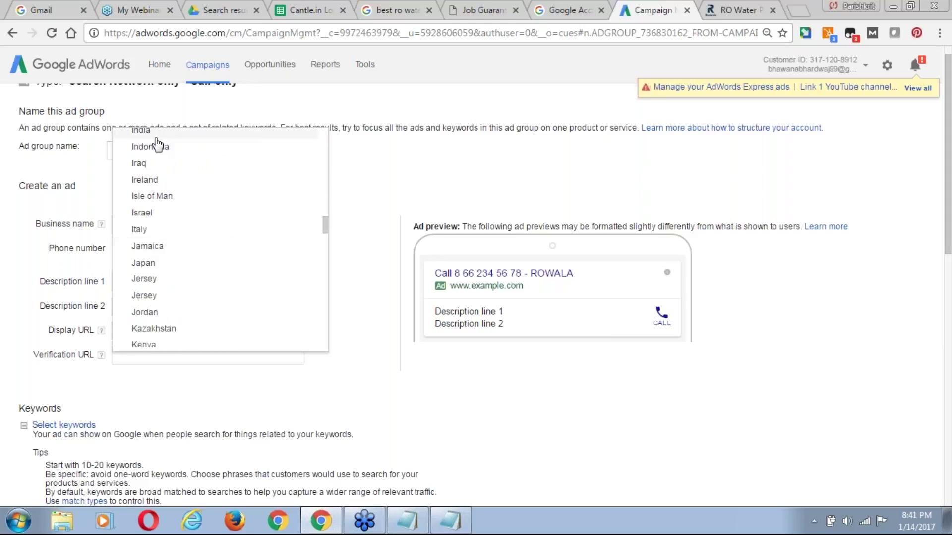
click(157, 145)
Enter the business phone number, correcting its last digit.
click(190, 248)
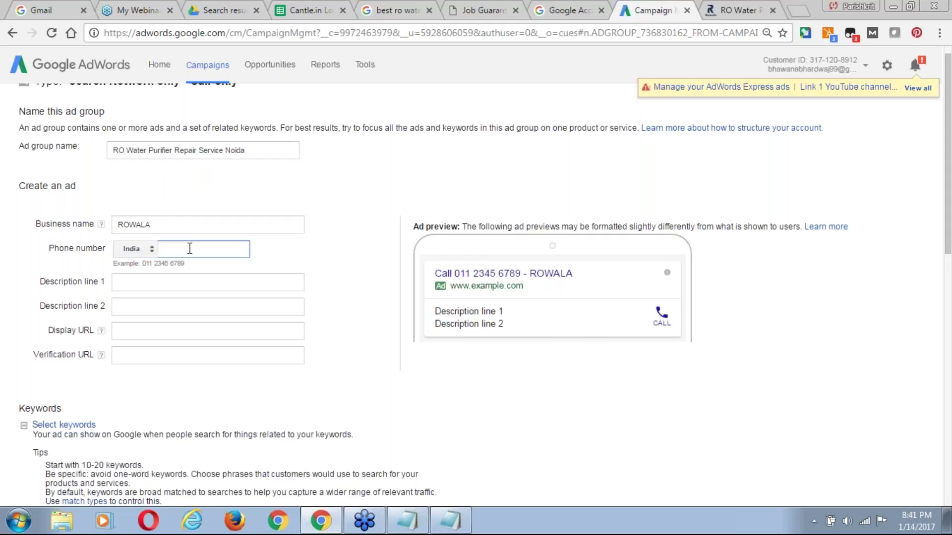
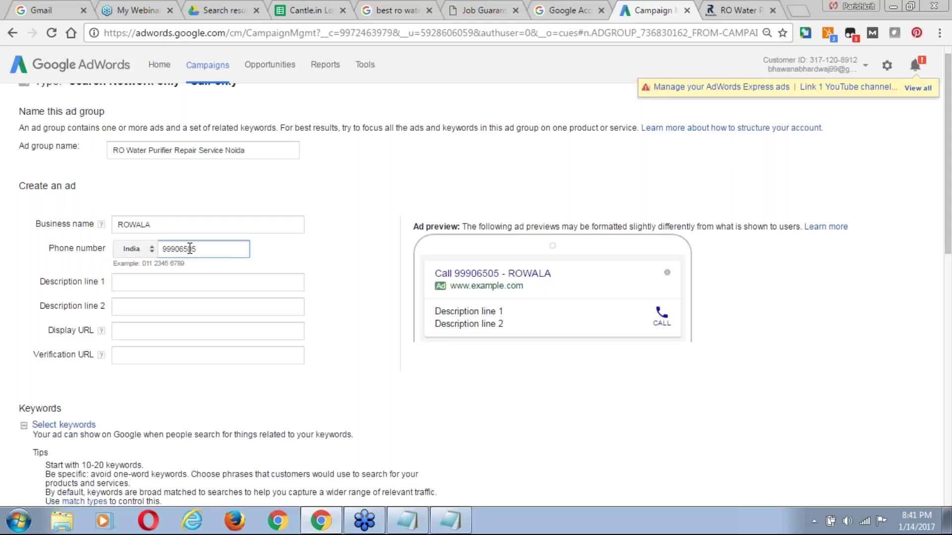
click(169, 281)
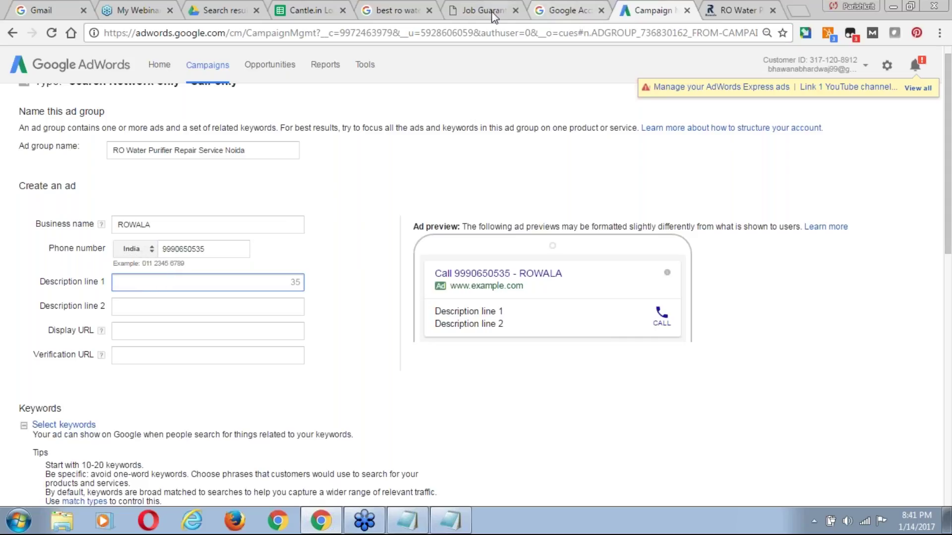
Search Google for the ad group name RO Water Purifier Repair Service Noida.
triple_click(279, 157)
key(ctrl+c)
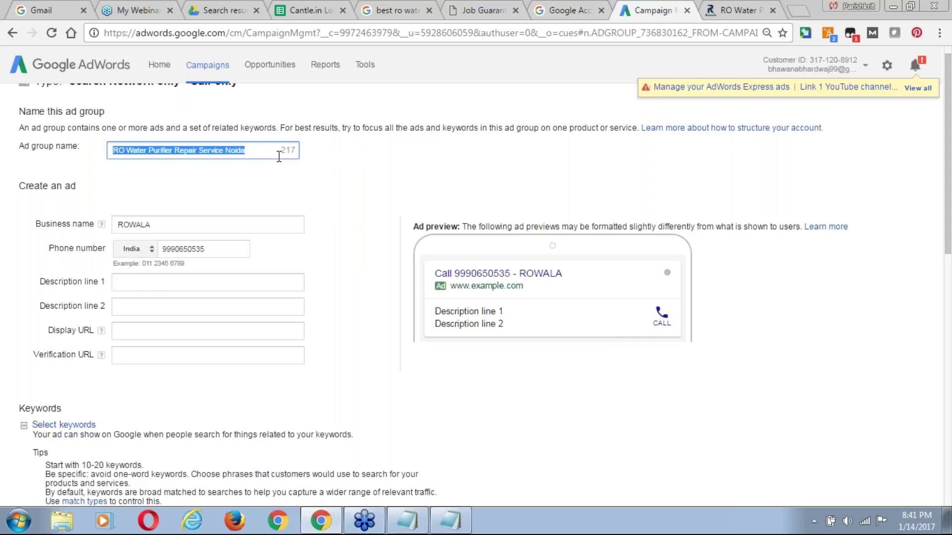
click(409, 9)
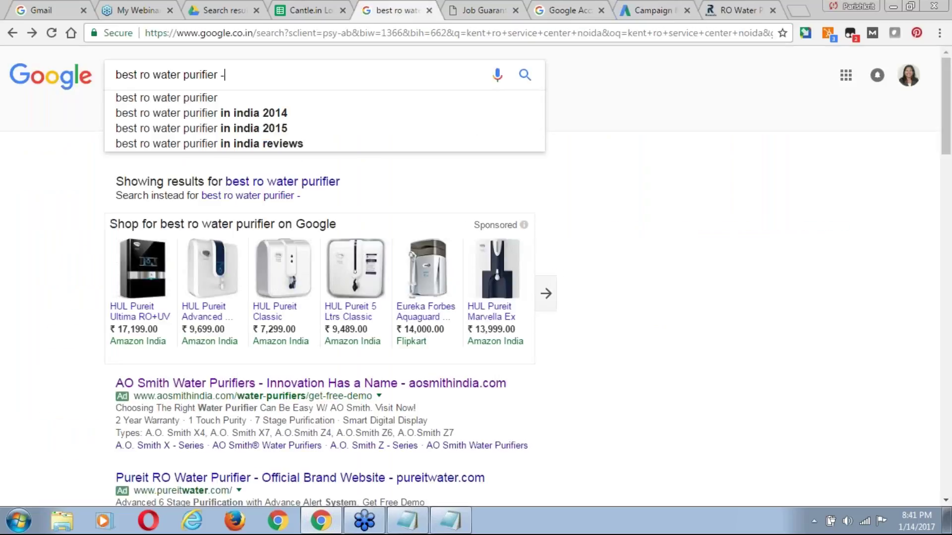
key(ctrl+a)
key(ctrl+v)
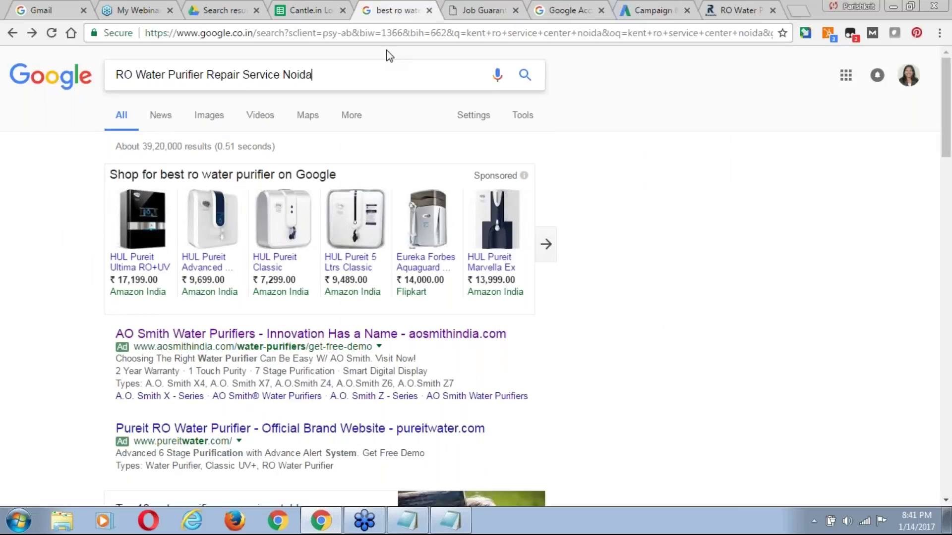
key(Return)
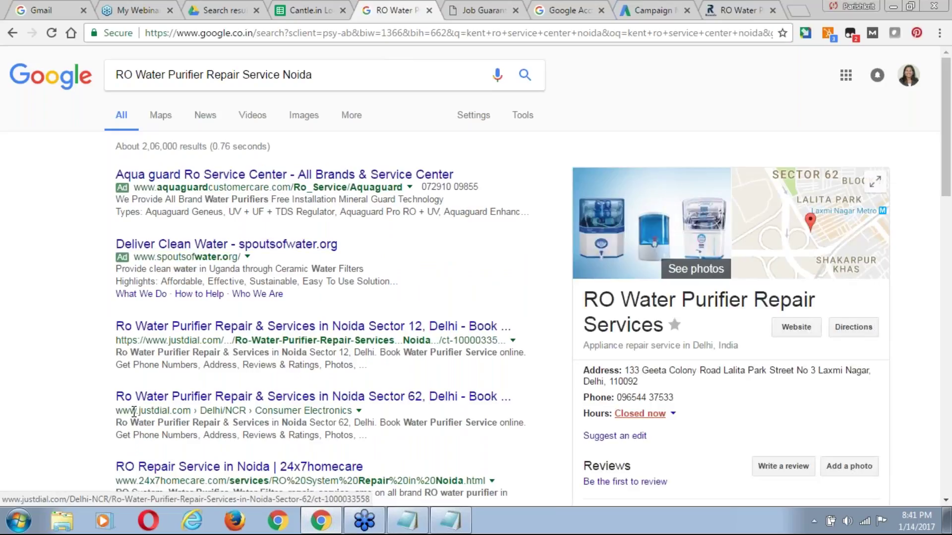
Select the result title 'Ro Water Purifier Repair & Services in Noida' and return to AdWords.
drag(113, 326, 400, 327)
click(235, 300)
click(343, 305)
drag(113, 327, 366, 326)
key(ctrl+c)
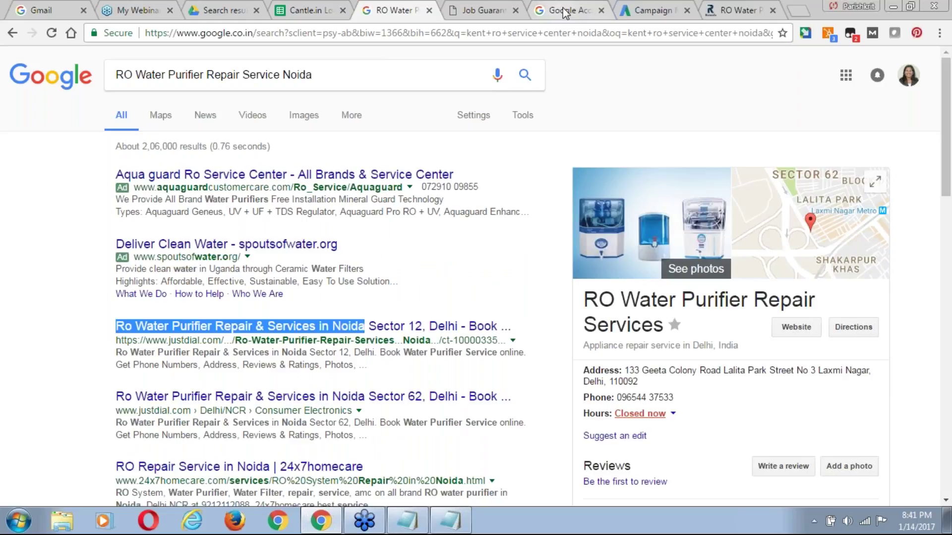
click(639, 11)
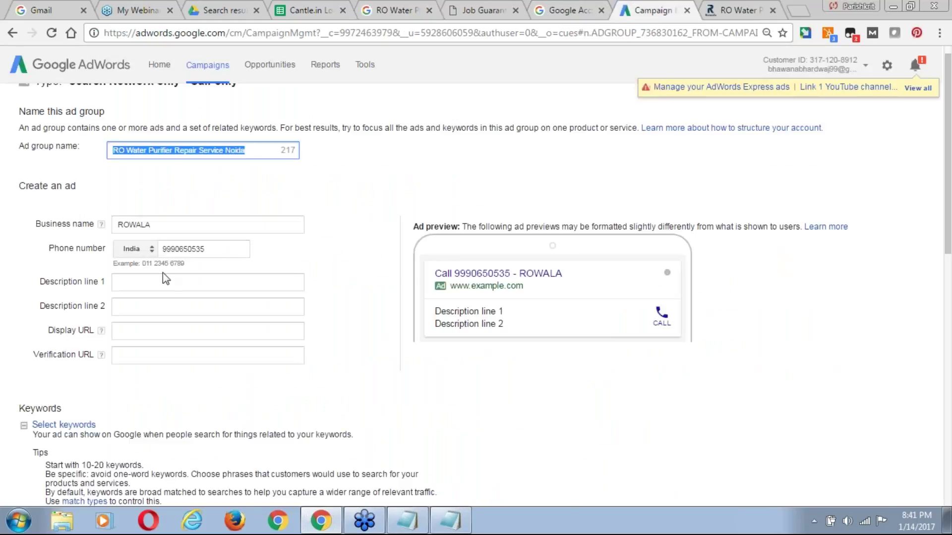
click(162, 281)
key(ctrl+v)
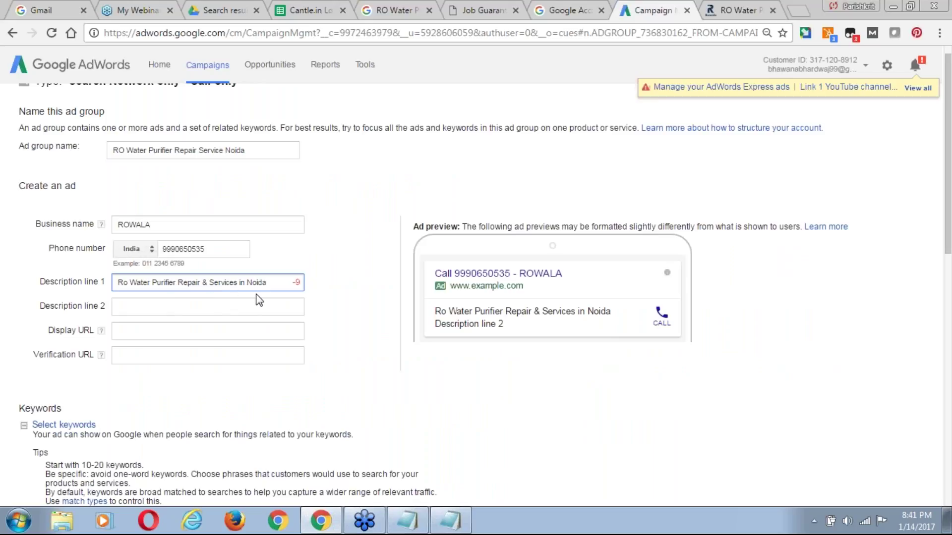
key(ctrl+shift+Left)
key(ctrl+shift+Left)
key(ctrl+shift+Left)
key(ctrl+shift+Right)
key(BackSpace)
click(194, 307)
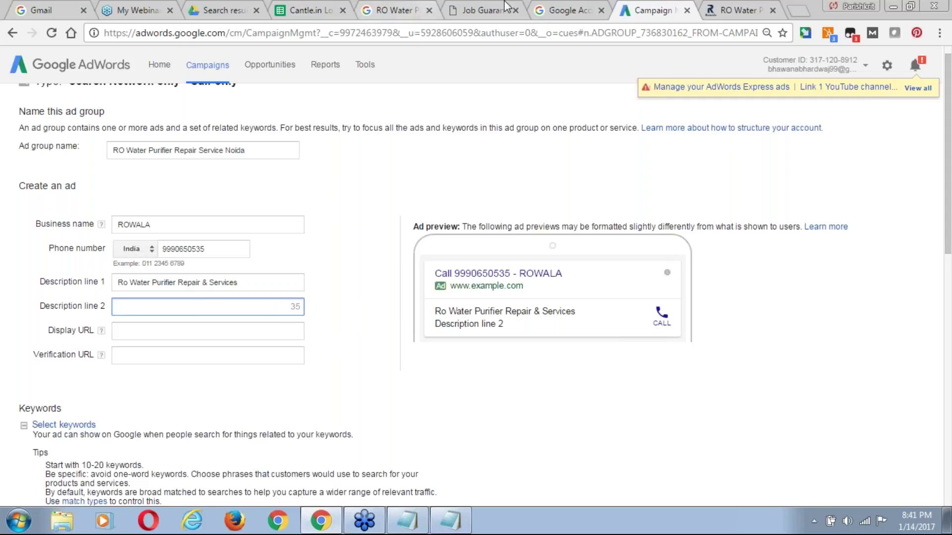
click(542, 12)
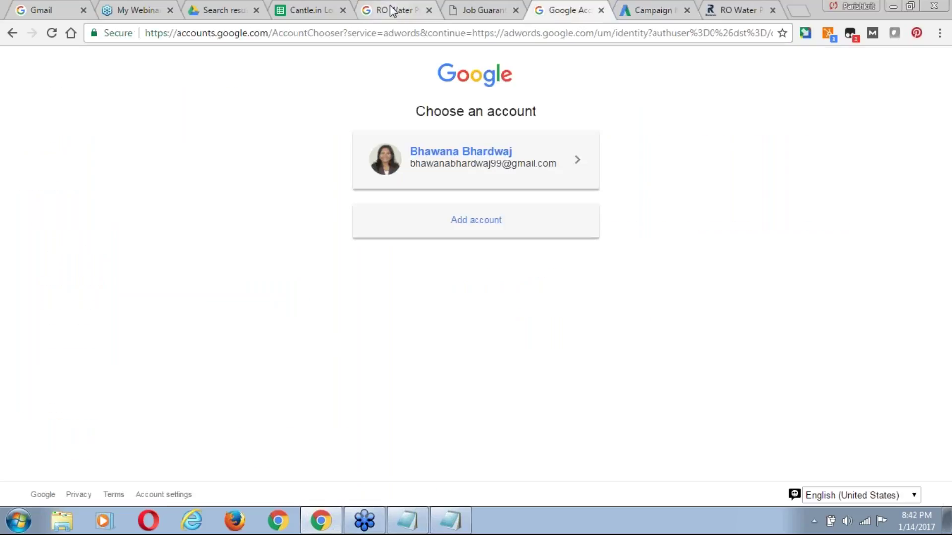
click(395, 12)
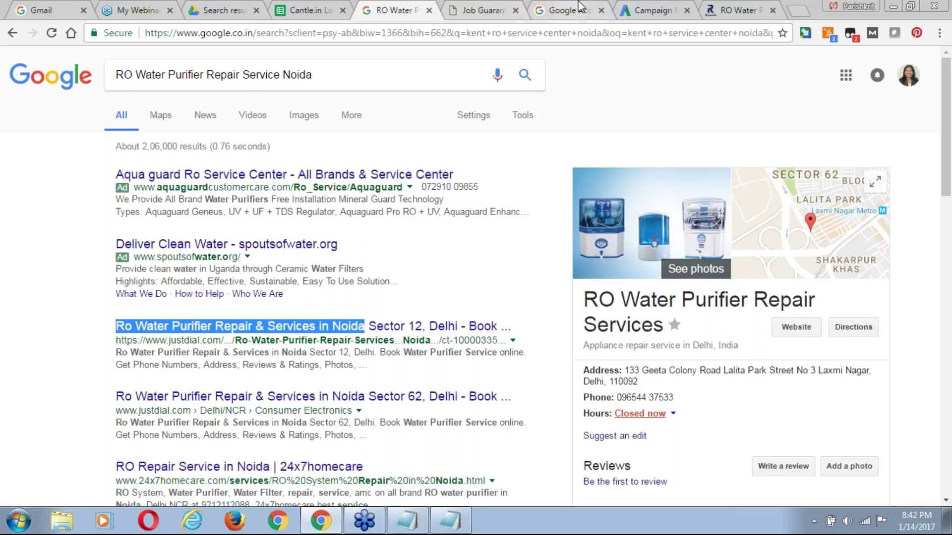
click(639, 10)
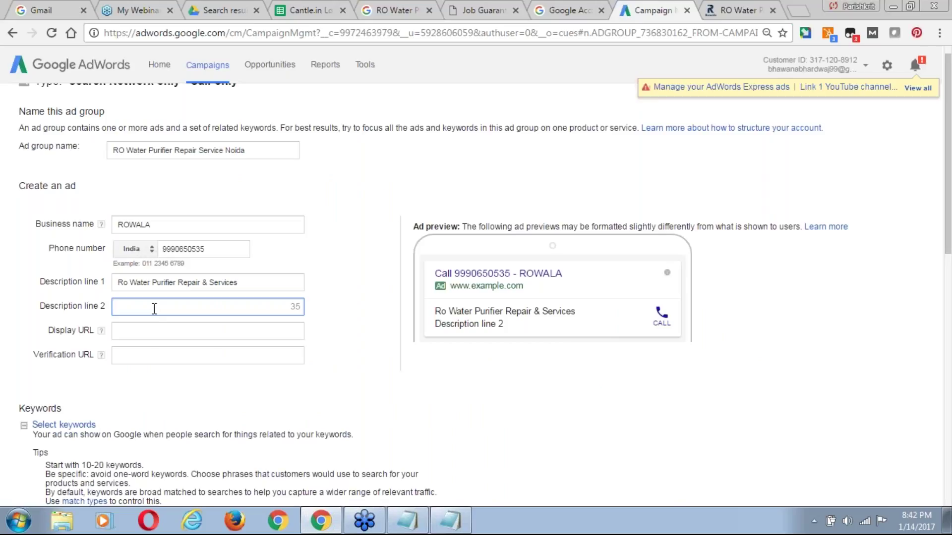
Type 'Get Expert Technician With 60 Min' as Description line 2, fixing typos along the way.
text(Call E)
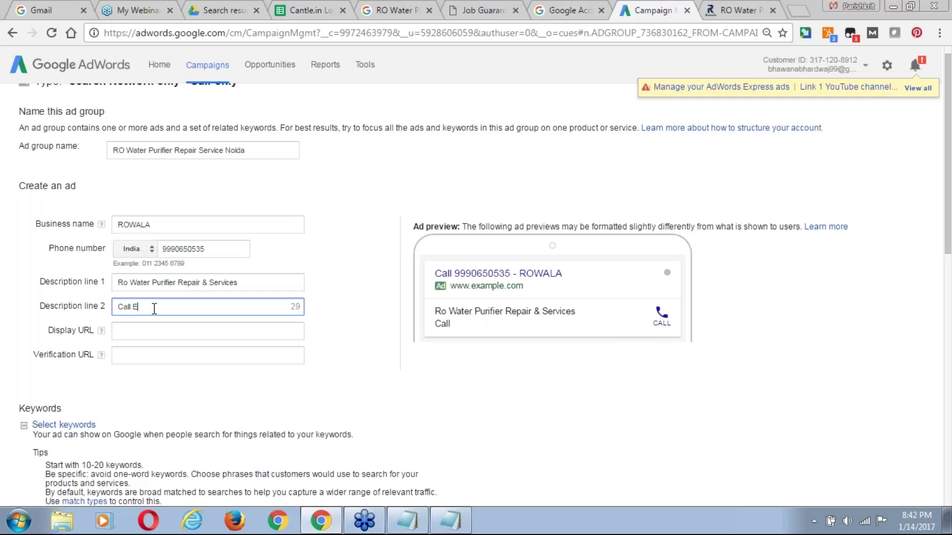
key(BackSpace)
key(BackSpace)
key(BackSpace)
key(BackSpace)
key(BackSpace)
key(BackSpace)
text(Expert Technician)
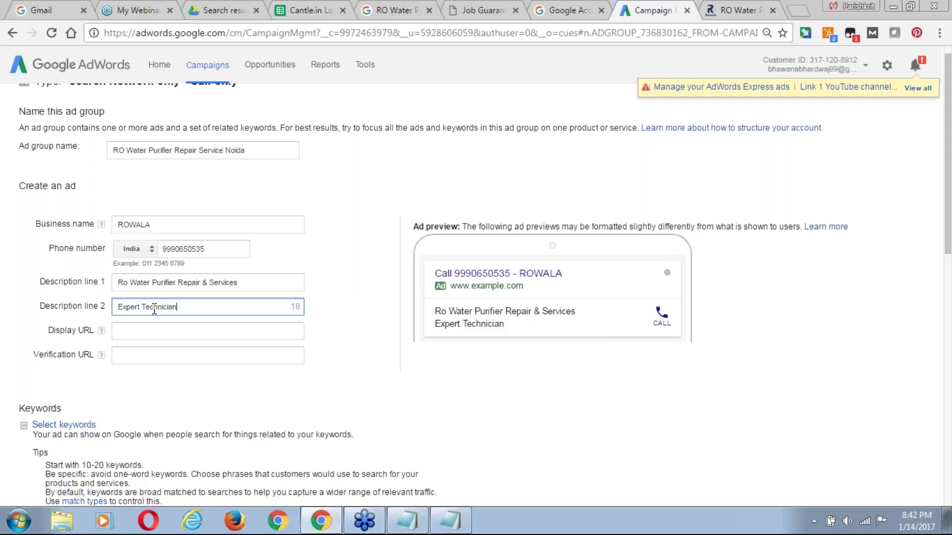
text(,)
key(BackSpace)
key(BackSpace)
key(Home)
text(get)
key(BackSpace)
key(BackSpace)
key(BackSpace)
key(BackSpace)
text(Get )
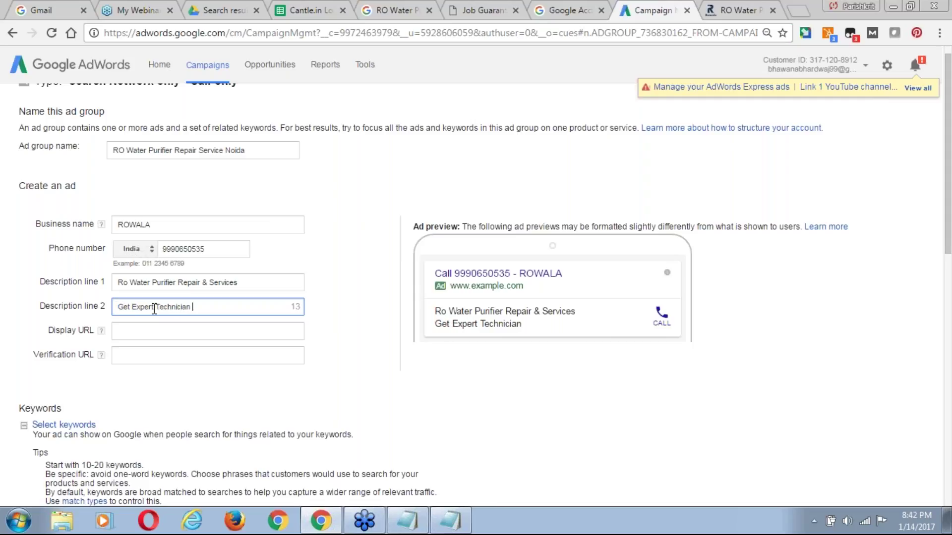
text( With60 Min)
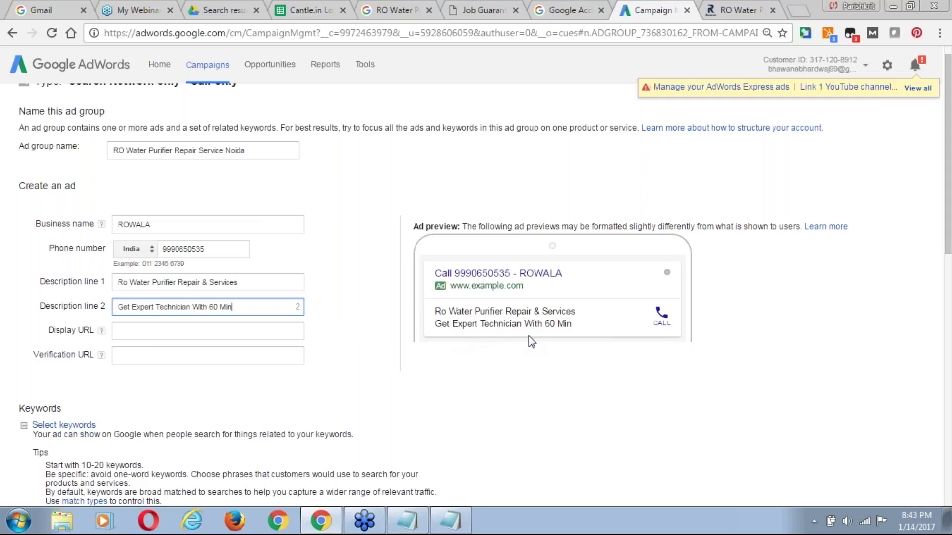
click(158, 332)
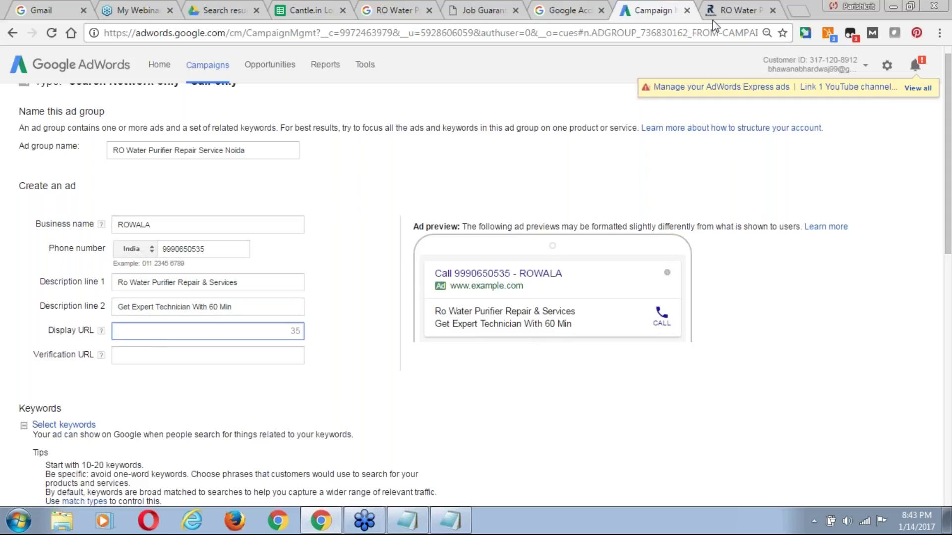
click(728, 18)
key(ctrl+c)
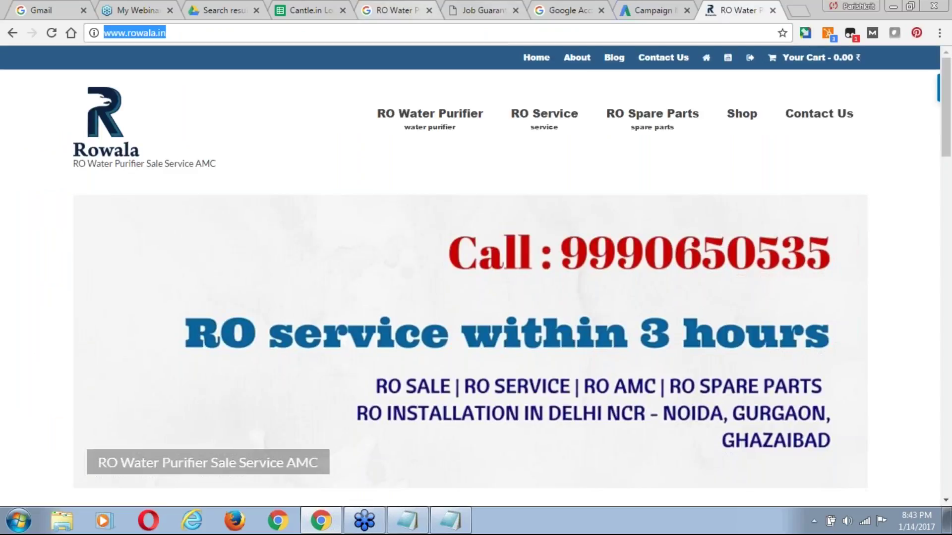
click(647, 14)
key(ctrl+v)
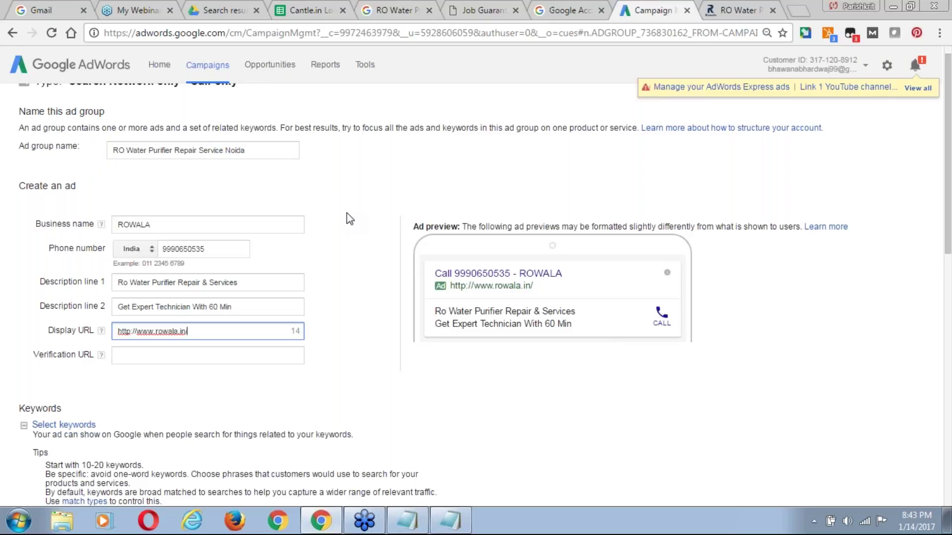
text(R)
key(BackSpace)
text(S)
key(BackSpace)
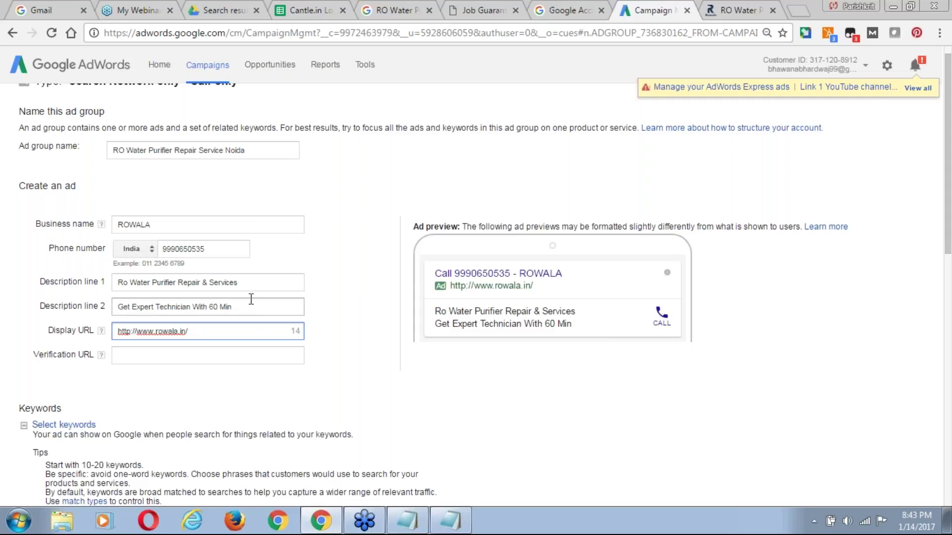
text(Service)
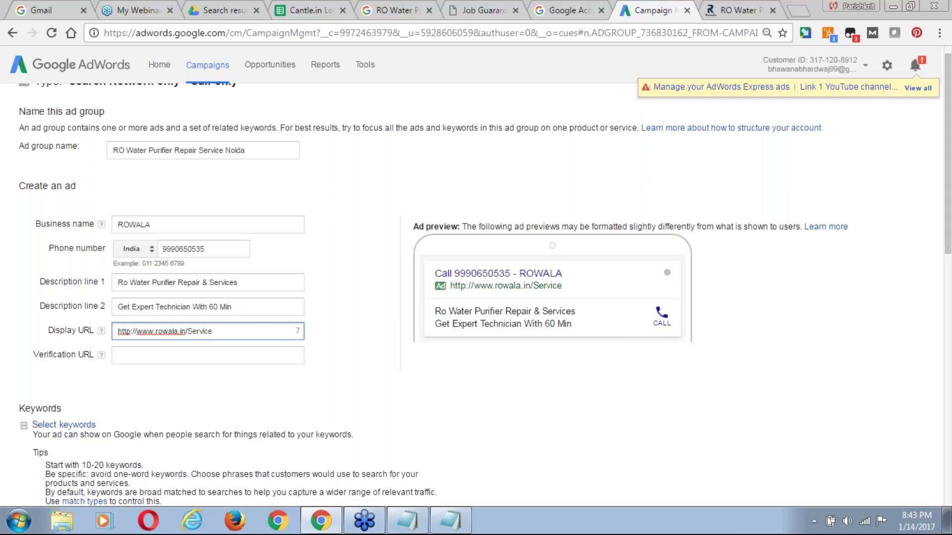
text(E)
key(BackSpace)
key(BackSpace)
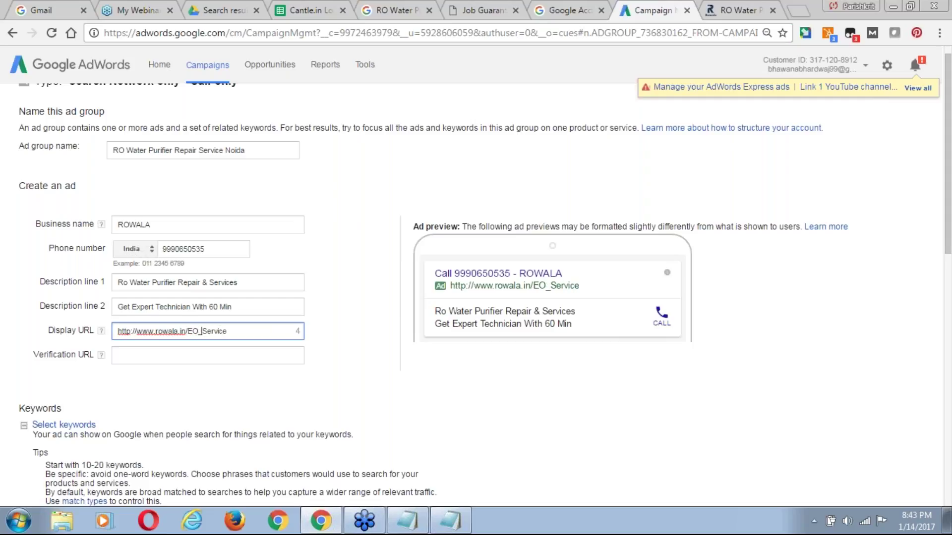
text(RO-)
key(BackSpace)
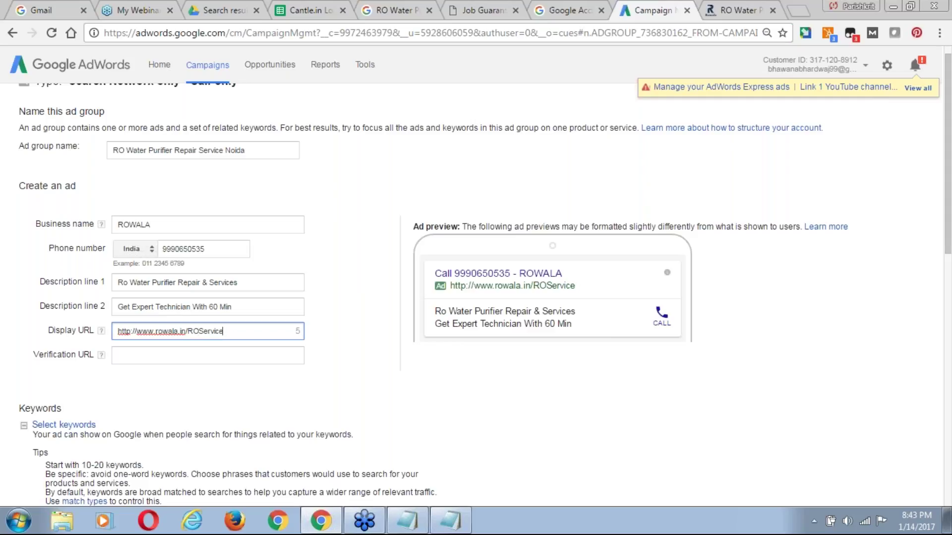
text(NOI)
key(BackSpace)
text(oida)
key(Tab)
key(ctrl+v)
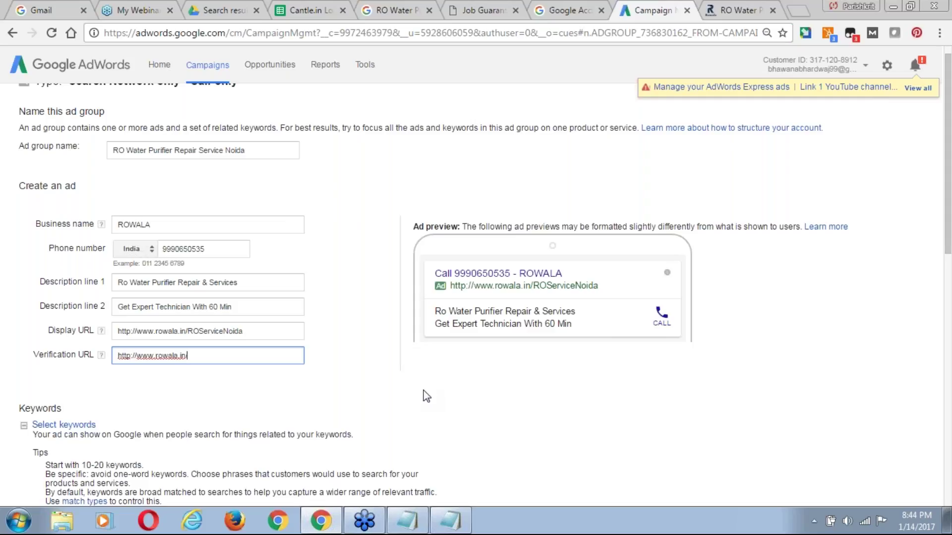
drag(948, 156, 949, 273)
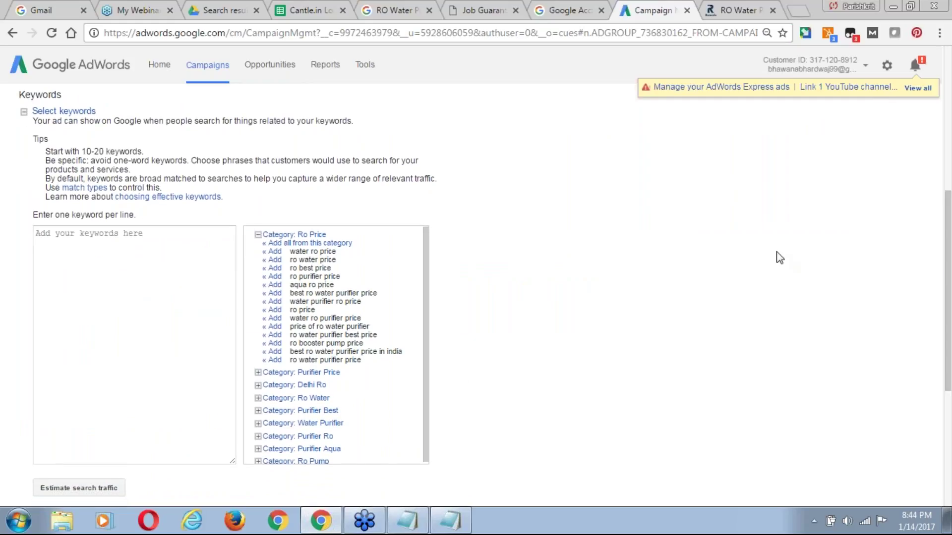
Glance at the RO Water search results and Rowala website, then return to the keyword page.
drag(427, 361, 426, 399)
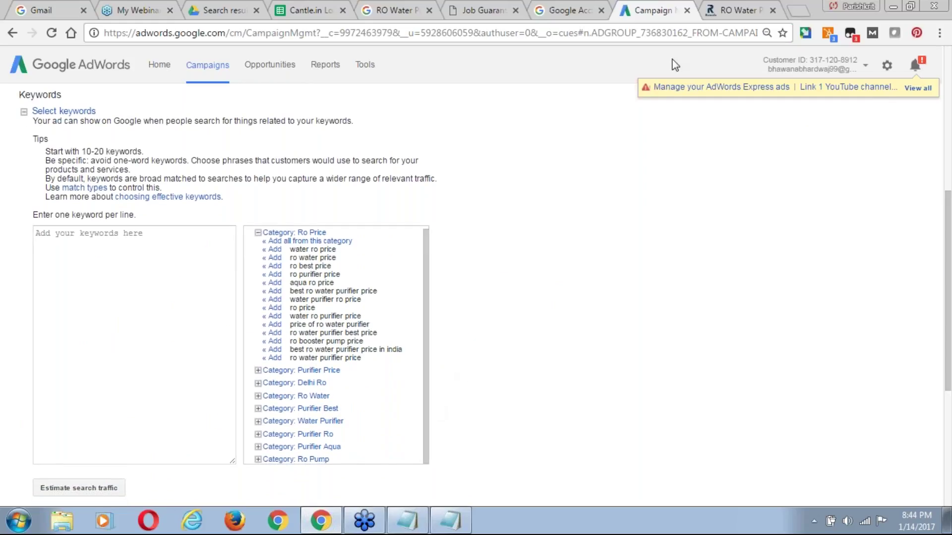
click(395, 12)
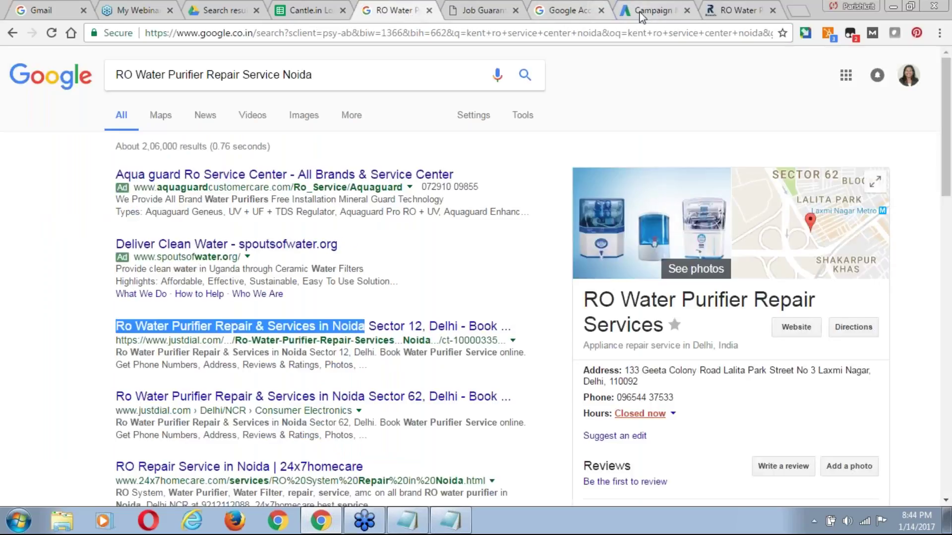
click(737, 10)
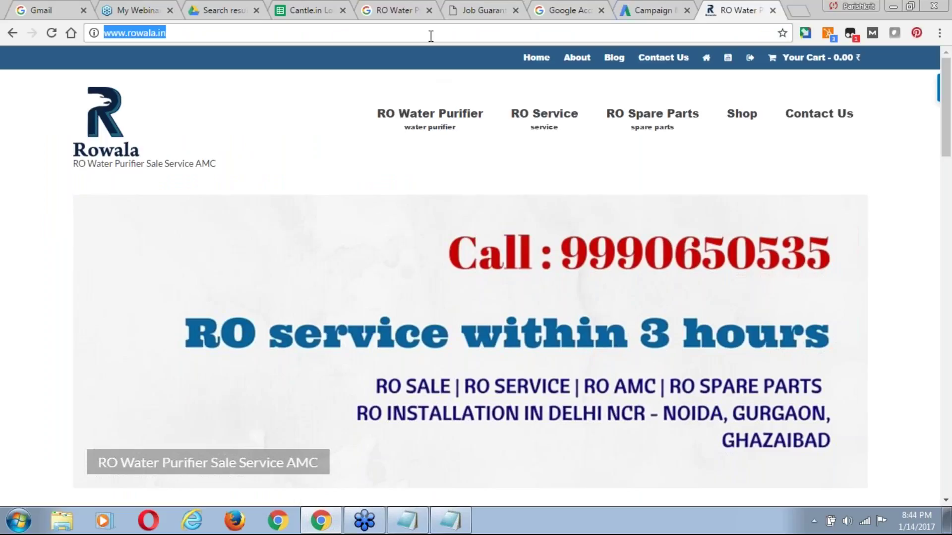
click(644, 12)
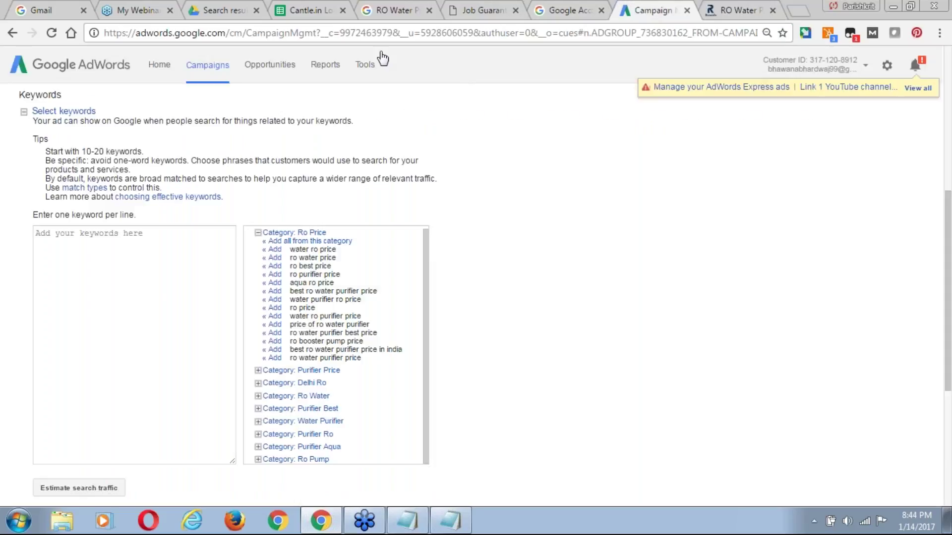
Open Keyword Planner from Tools in a new tab and switch to it.
click(370, 66)
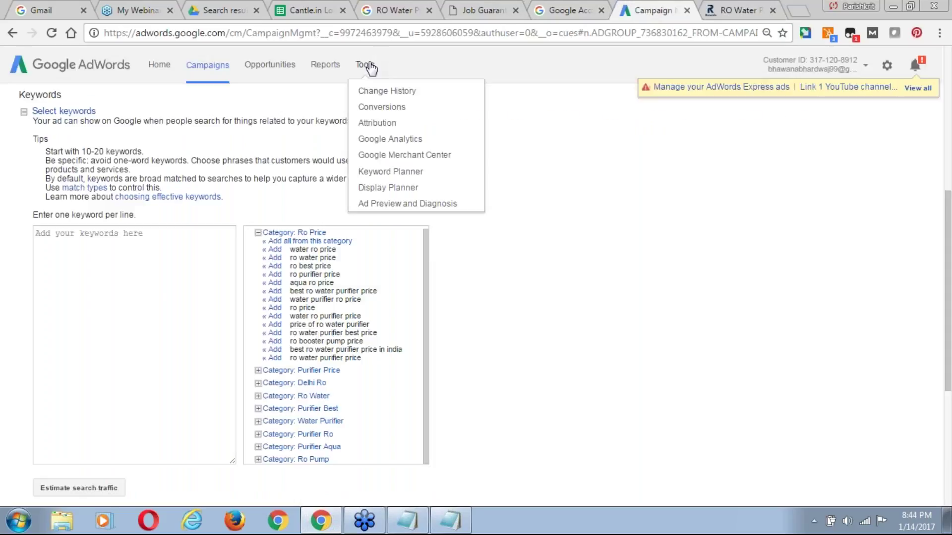
right_click(405, 174)
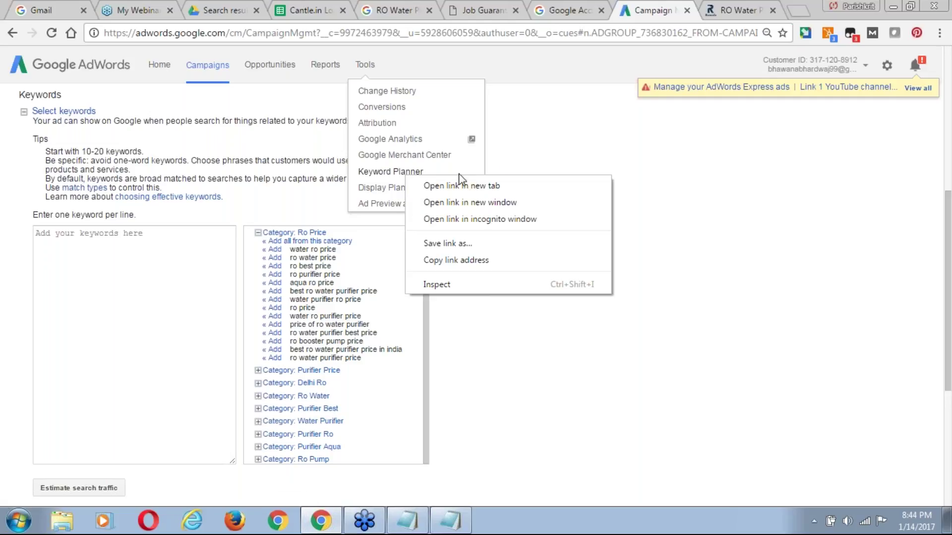
click(466, 186)
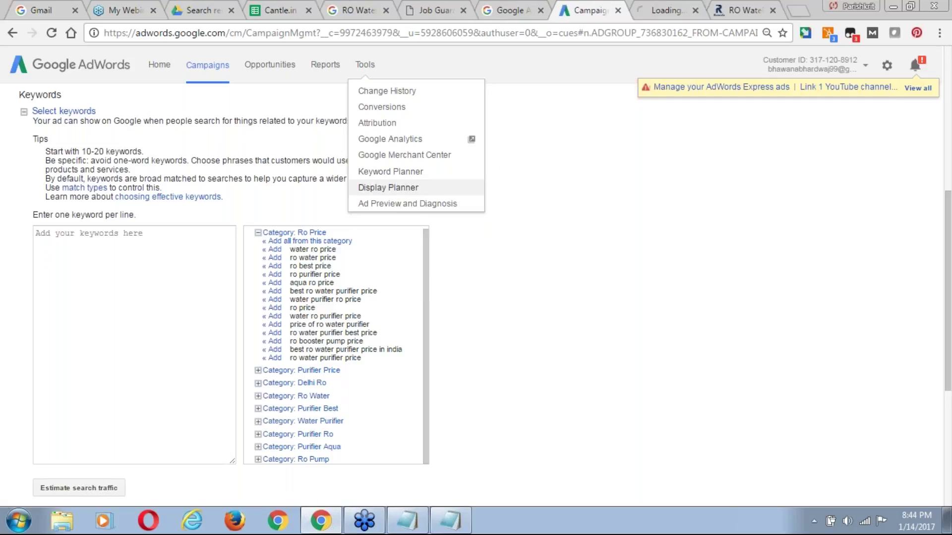
click(662, 10)
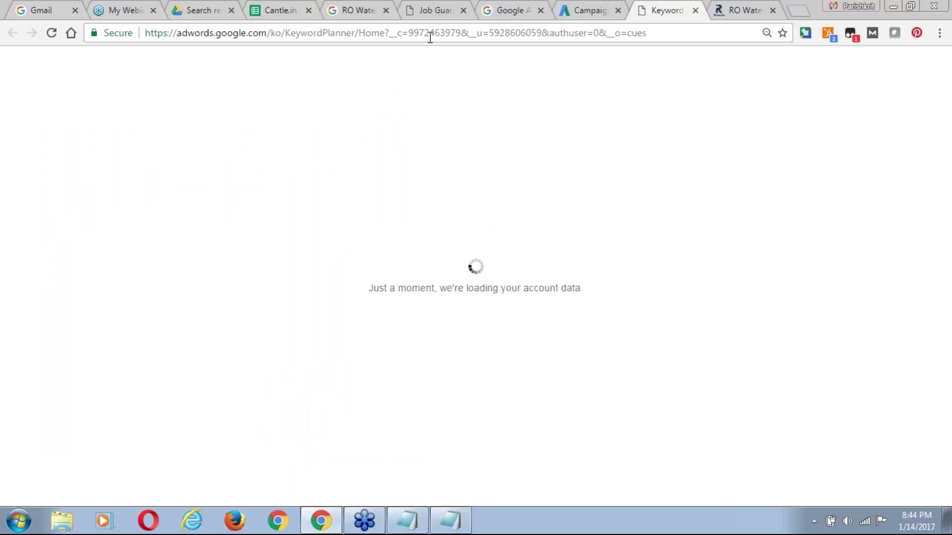
click(585, 13)
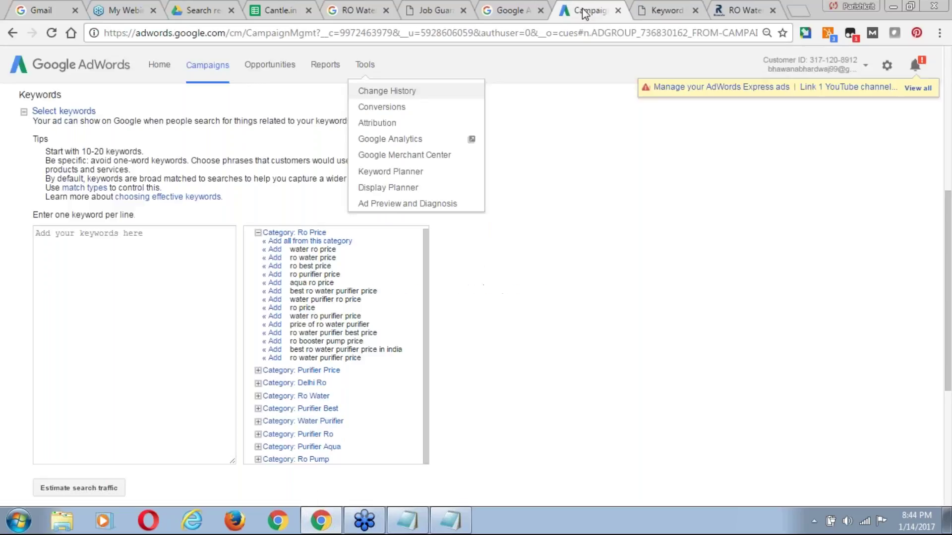
click(552, 213)
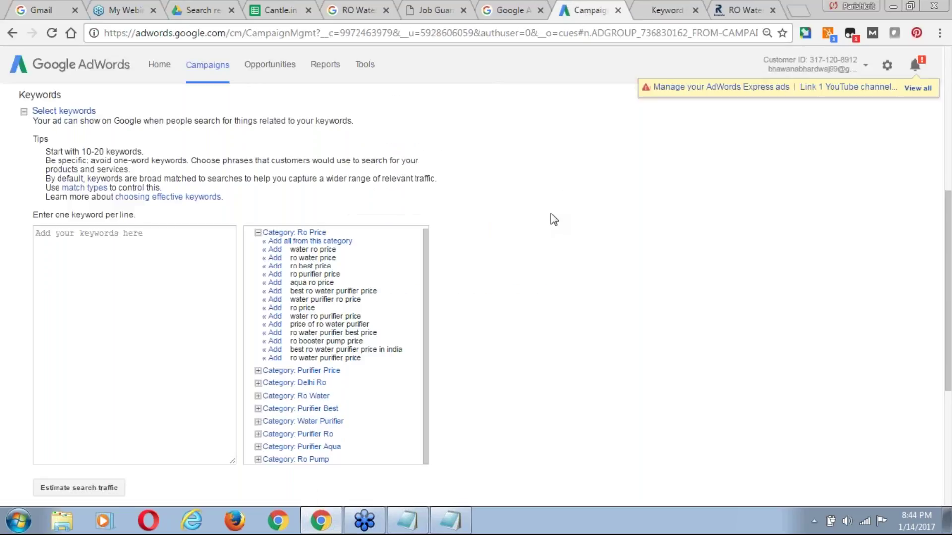
click(656, 7)
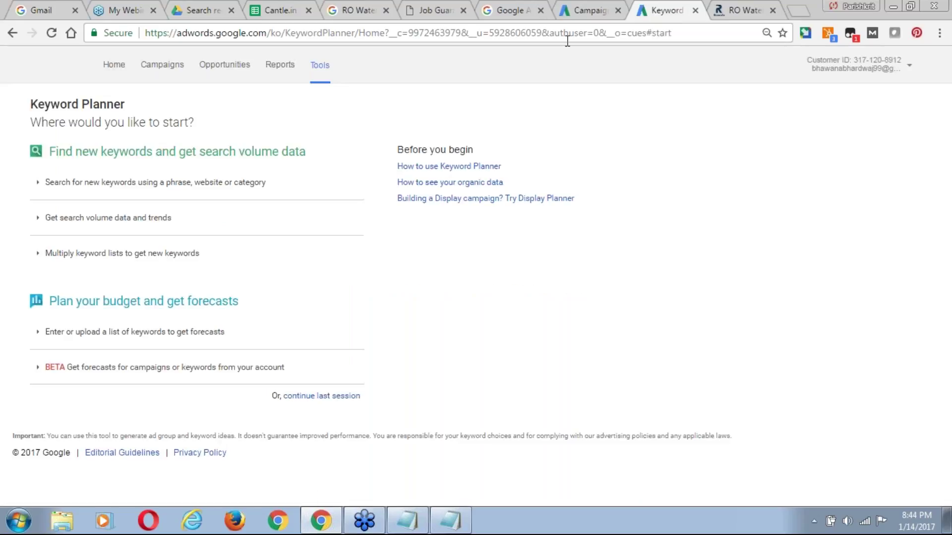
Start a 'Search for new keywords' form and copy the third Google result's title.
click(170, 186)
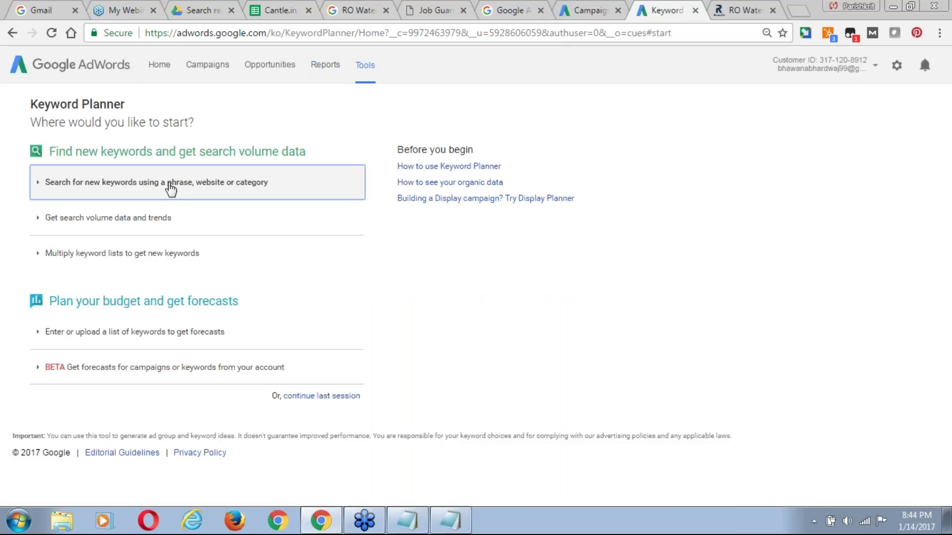
click(132, 254)
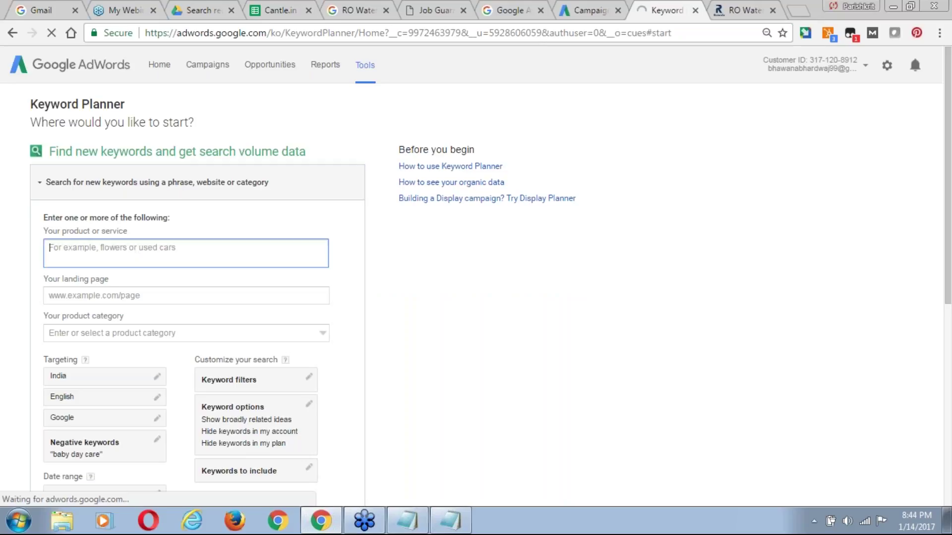
text(RO)
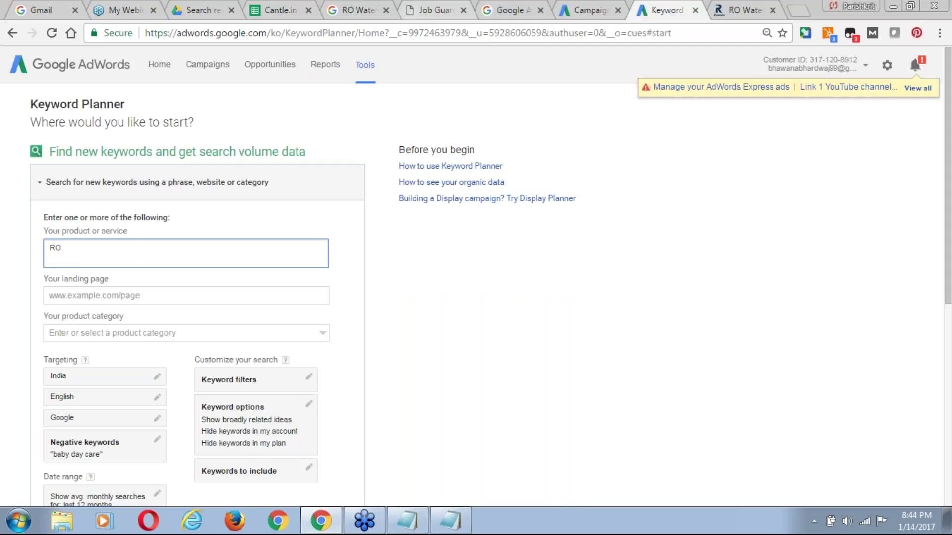
click(364, 13)
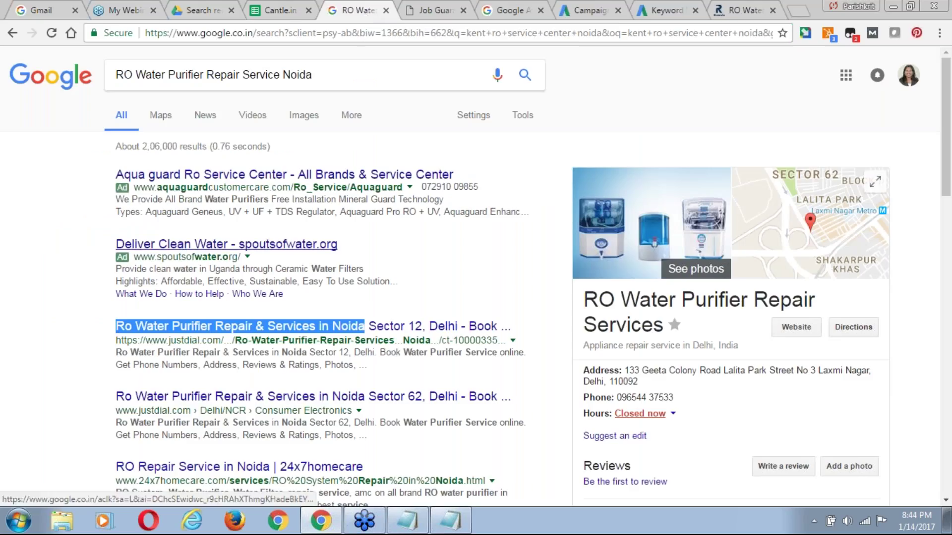
drag(99, 325, 408, 330)
key(ctrl+c)
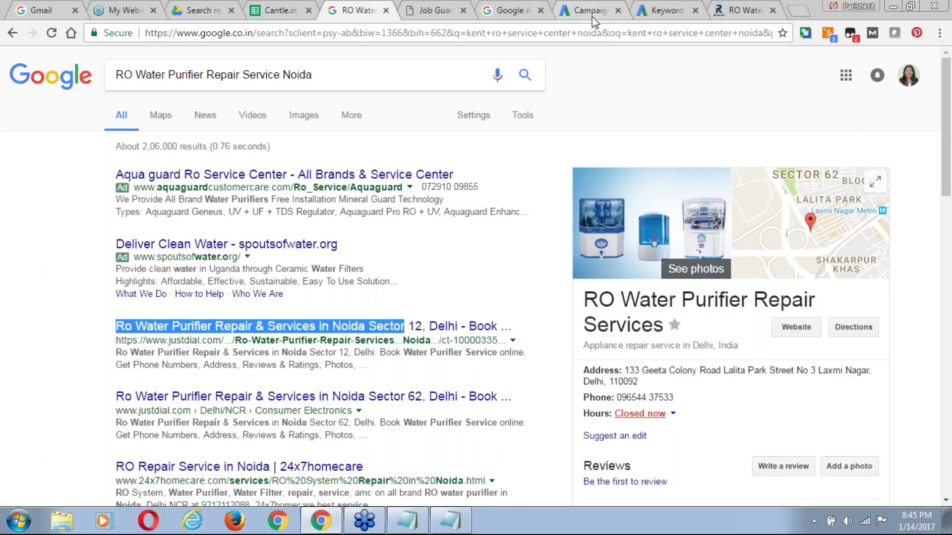
Paste the title as product or service and remove the ampersand.
click(651, 11)
key(ctrl+a)
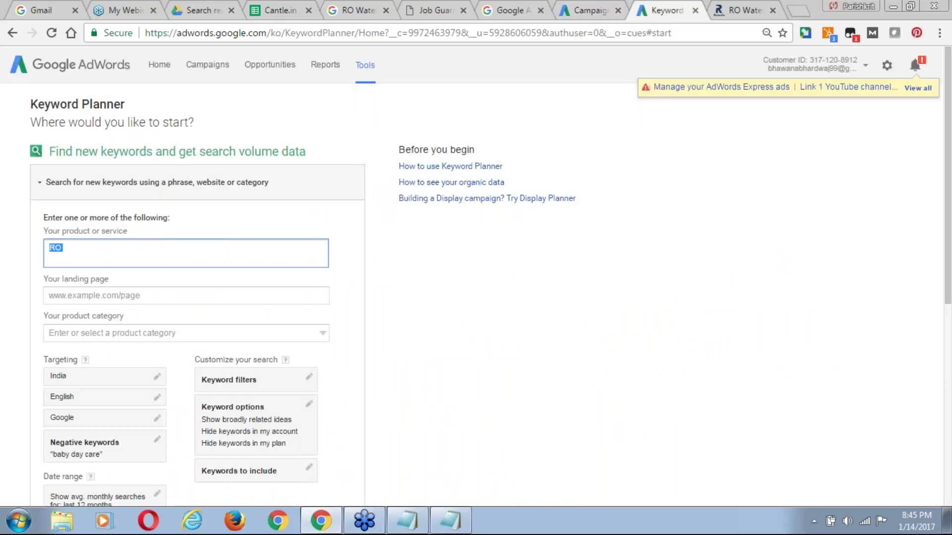
key(ctrl+v)
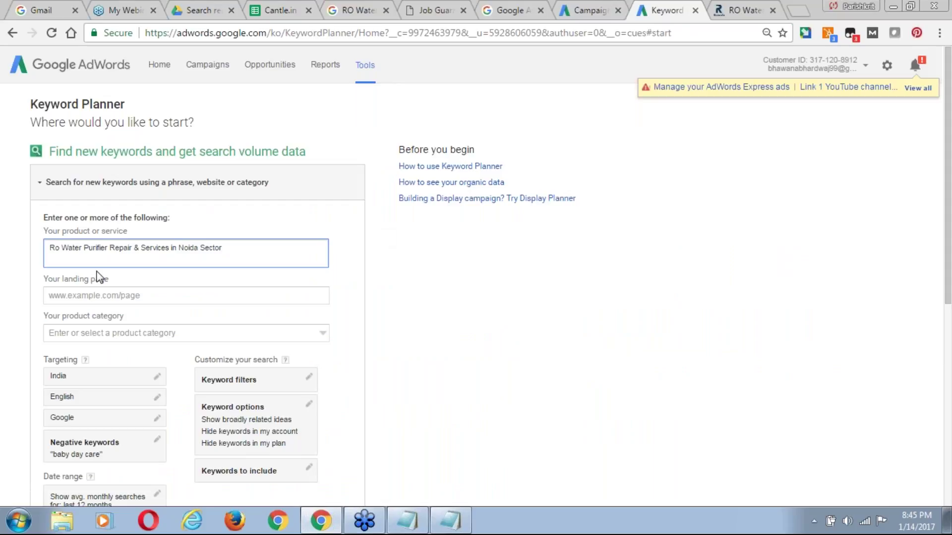
click(142, 248)
key(BackSpace)
key(BackSpace)
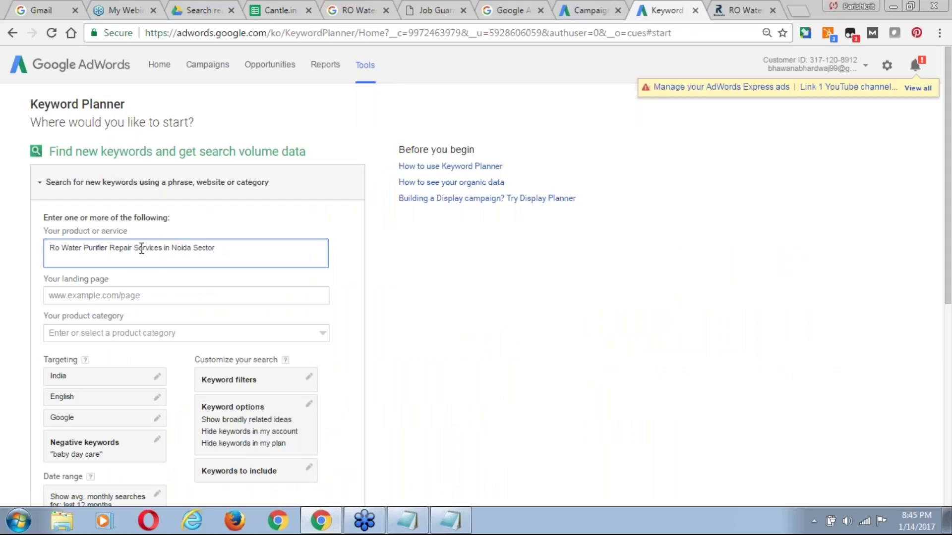
drag(949, 187, 950, 263)
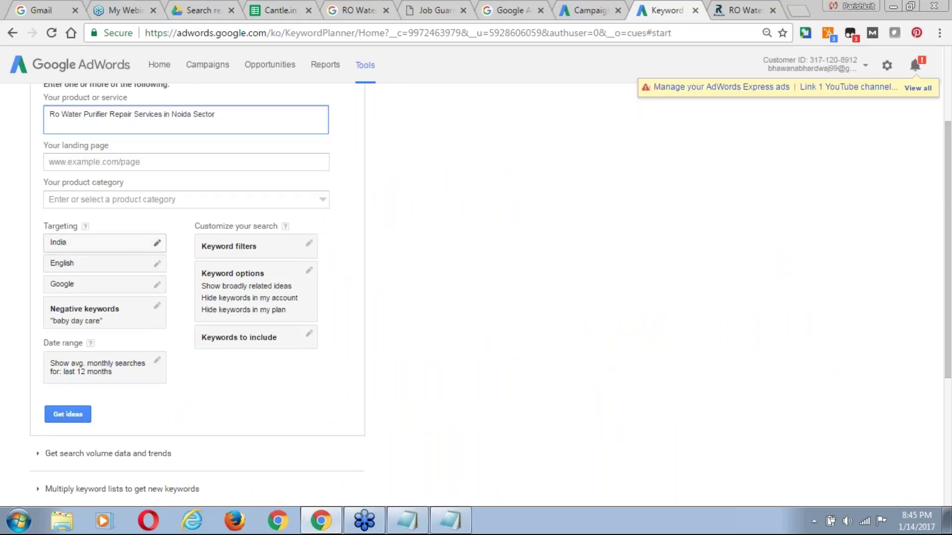
Replace India with Noida, Uttar Pradesh as the targeted location.
click(104, 244)
click(117, 286)
click(321, 265)
click(179, 285)
text(Noida)
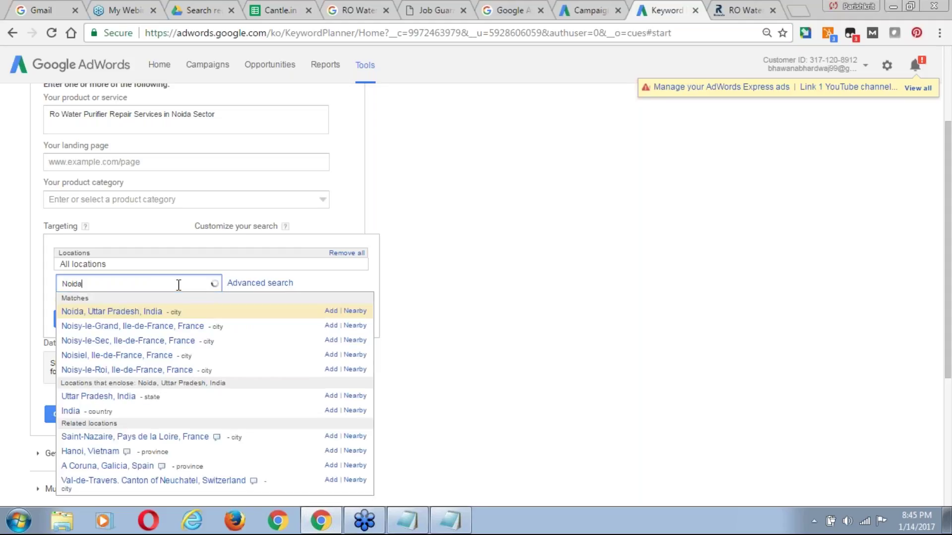
click(331, 310)
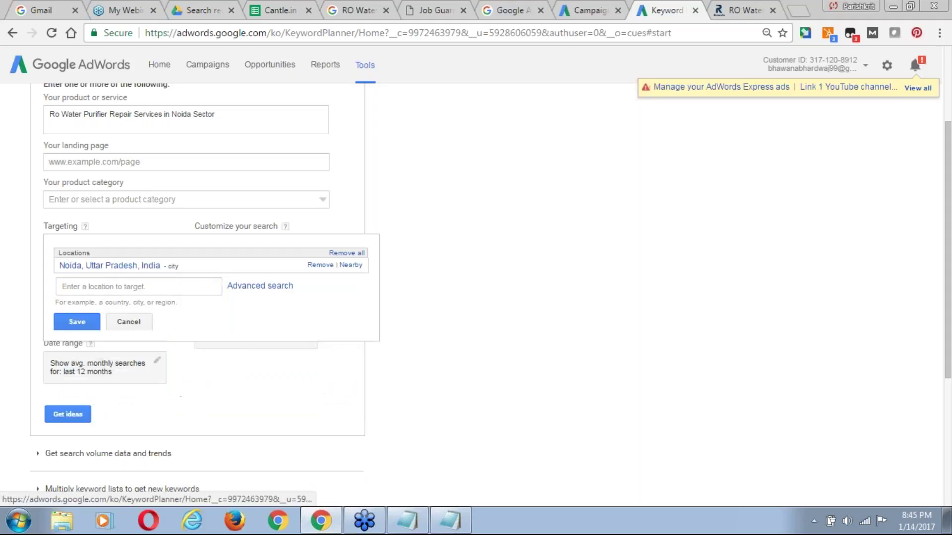
click(78, 323)
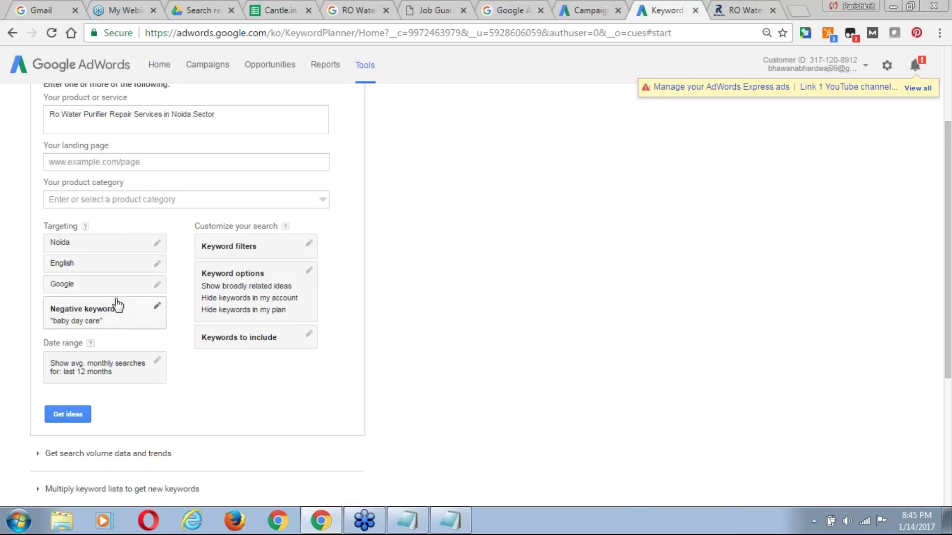
Delete the 'baby day care' negative keyword and save.
click(151, 311)
key(ctrl+a)
key(BackSpace)
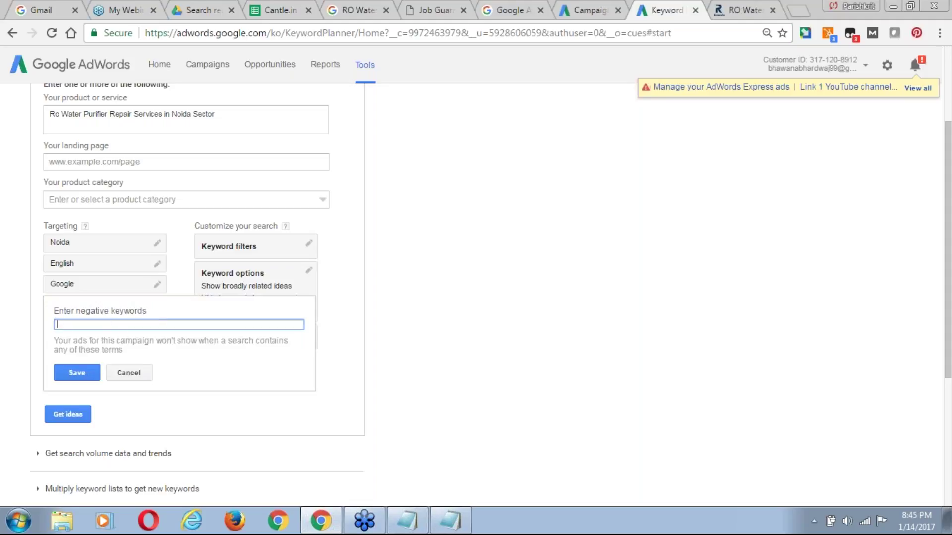
click(86, 376)
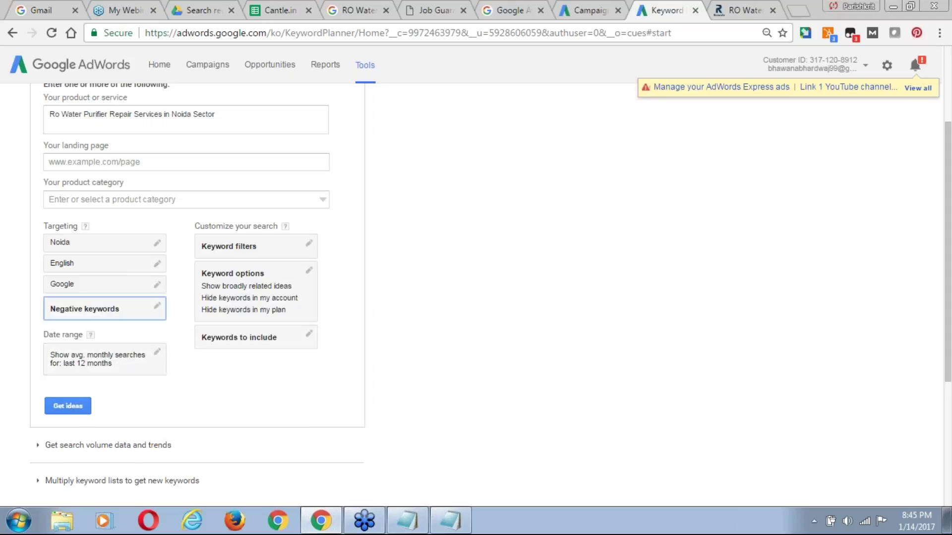
Filter keywords to medium and low competition.
click(269, 252)
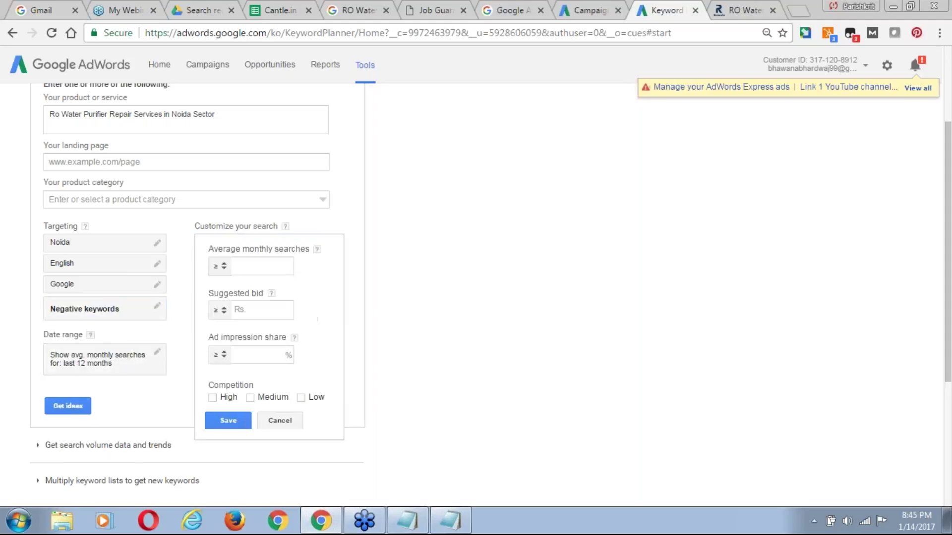
click(248, 267)
click(242, 351)
click(353, 395)
click(291, 274)
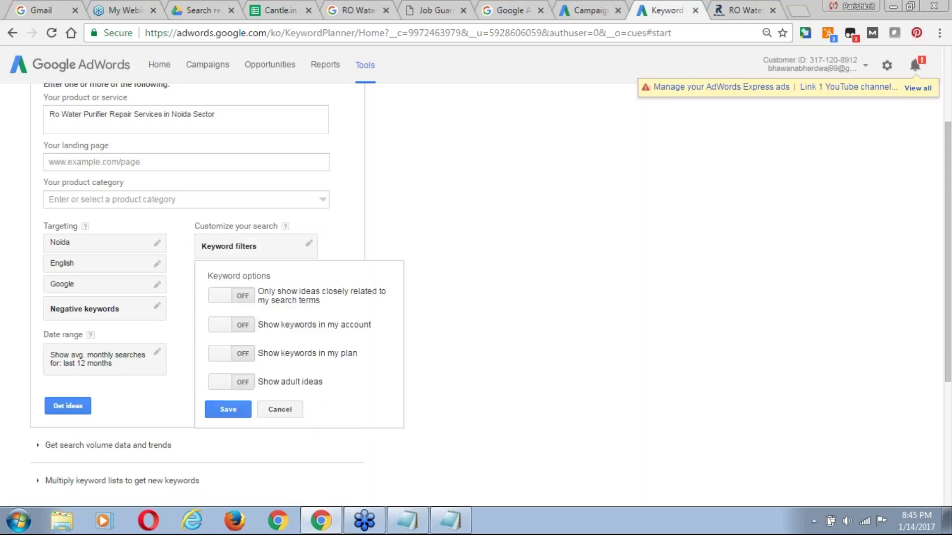
click(261, 259)
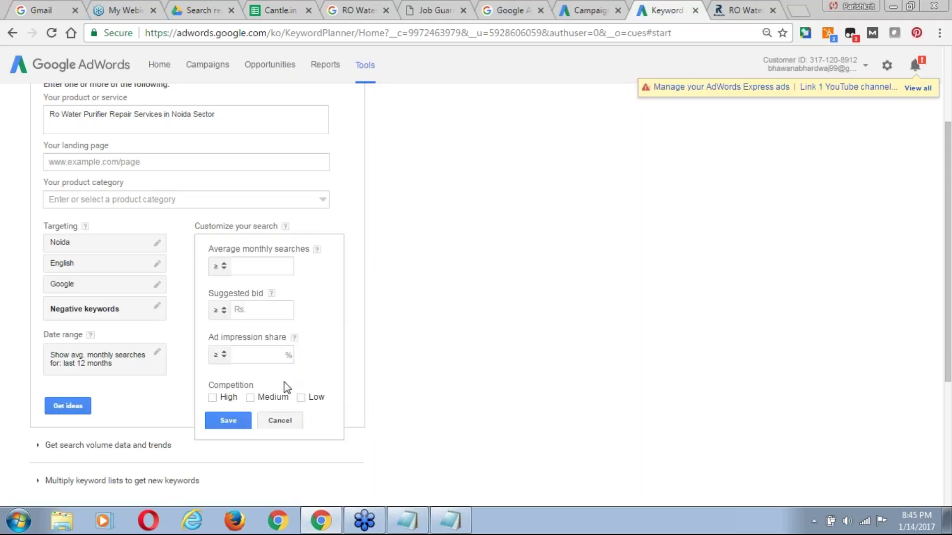
click(301, 398)
click(227, 422)
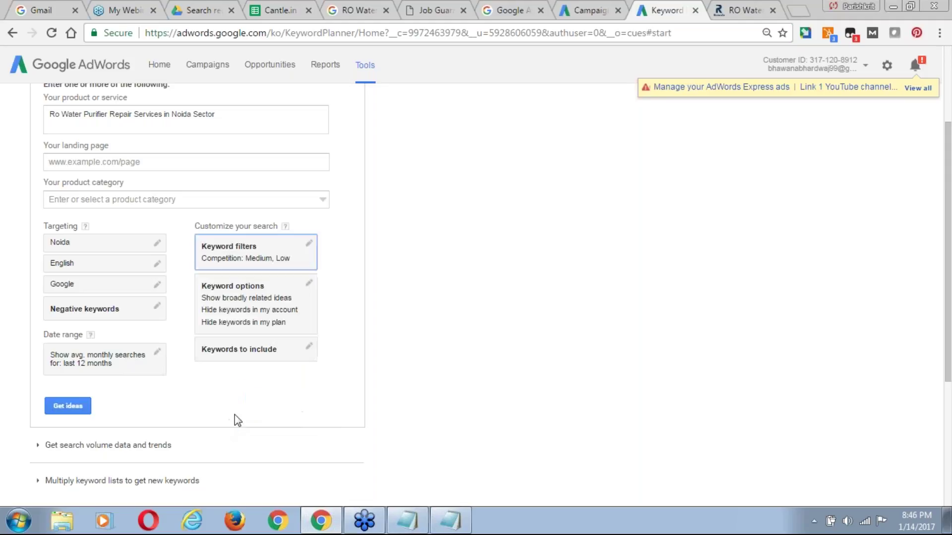
Turn on 'Only show ideas closely related to my search terms'.
click(250, 311)
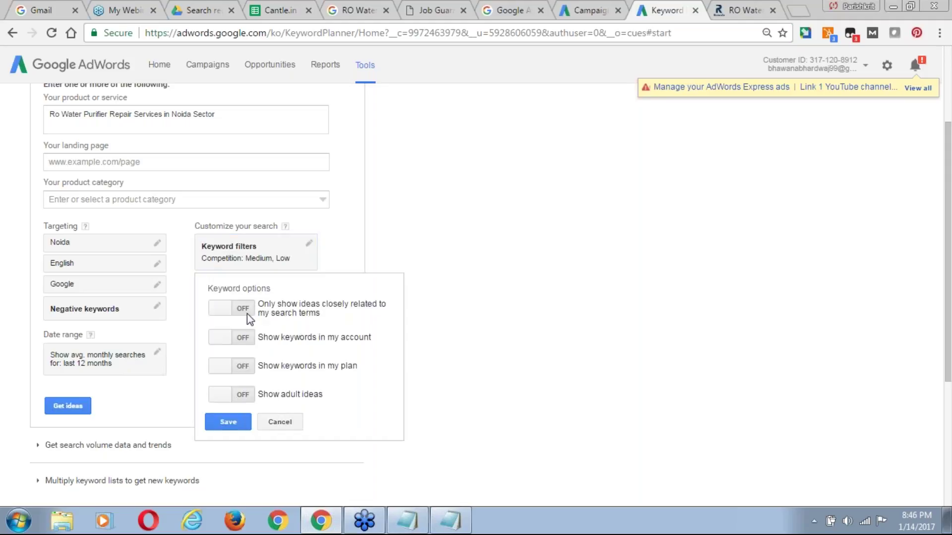
click(222, 311)
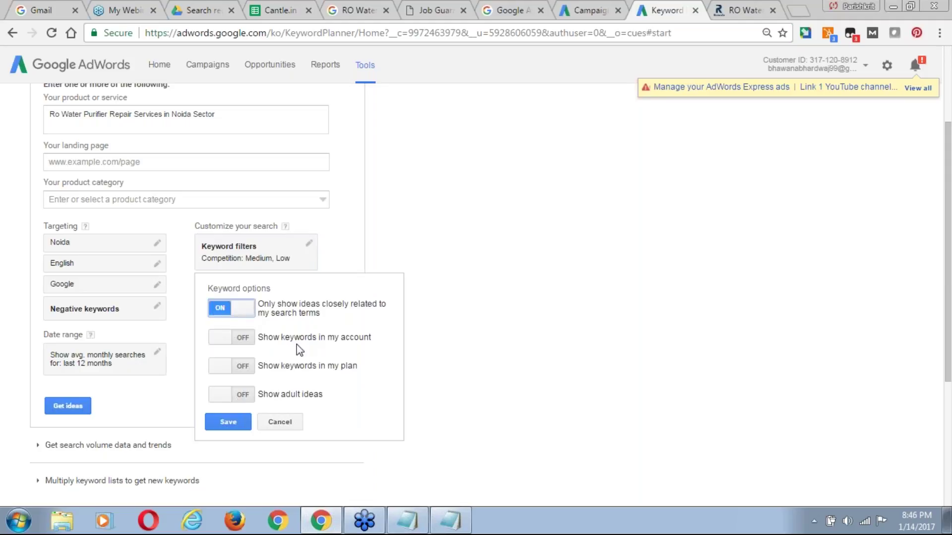
click(219, 341)
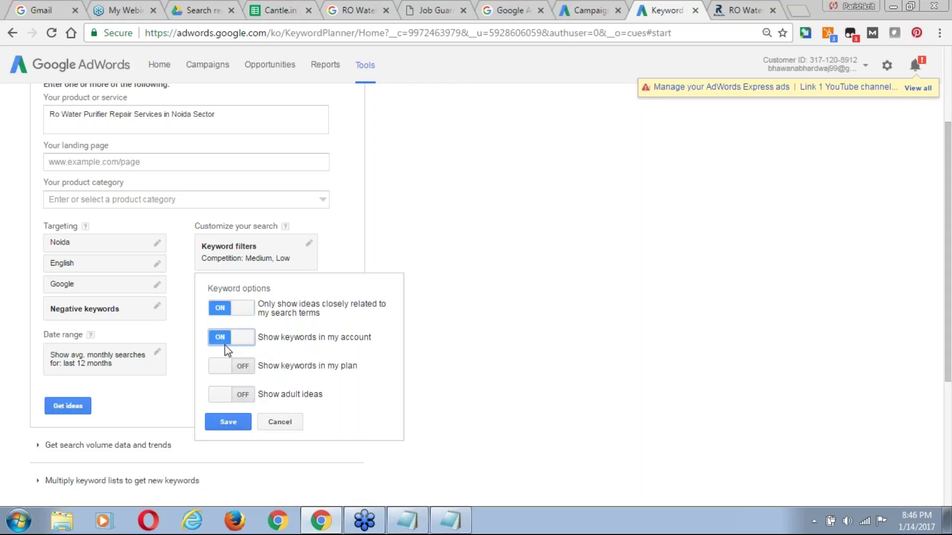
click(224, 338)
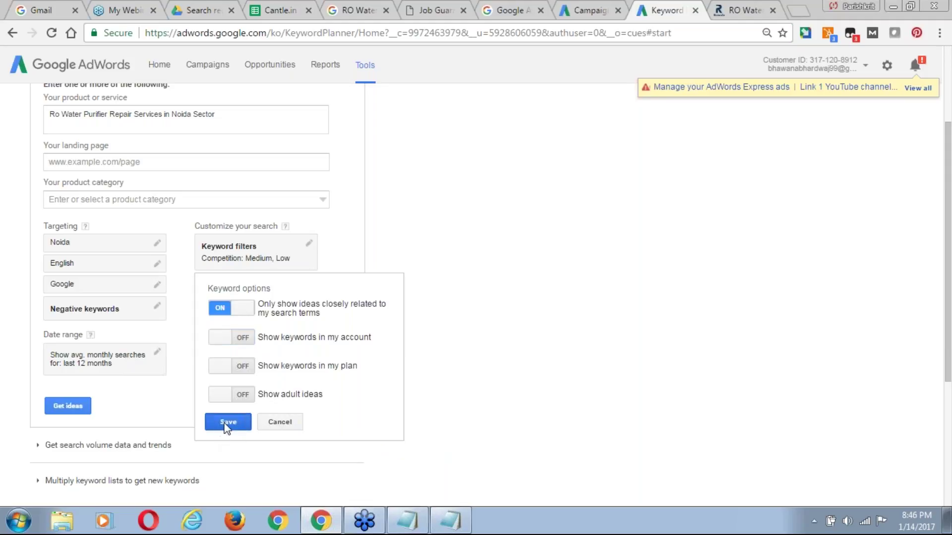
click(228, 422)
Require keywords to include 'service', then get keyword ideas.
click(265, 353)
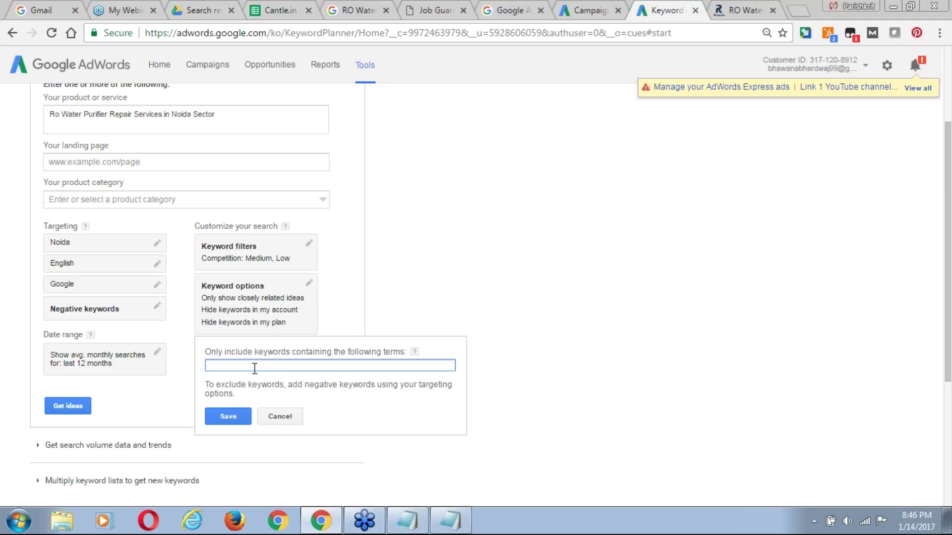
text(service)
click(236, 414)
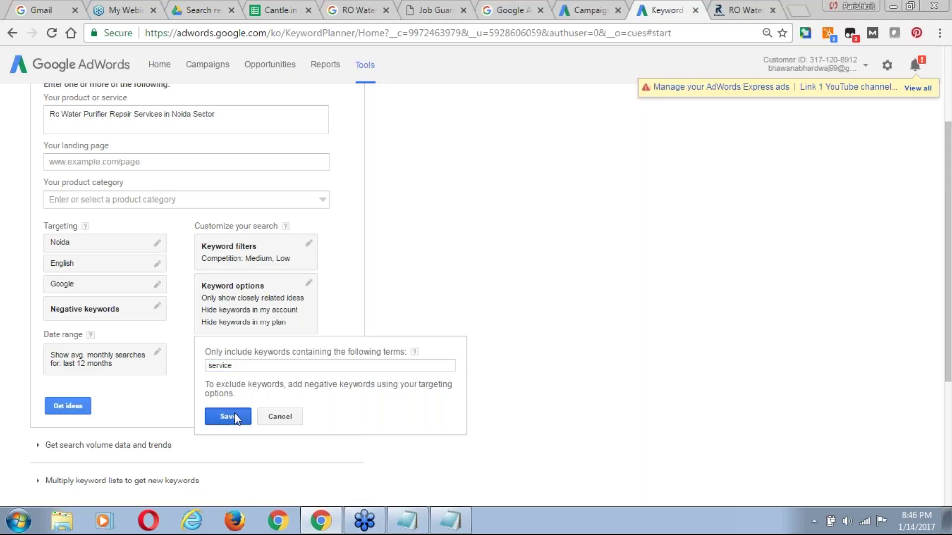
click(263, 356)
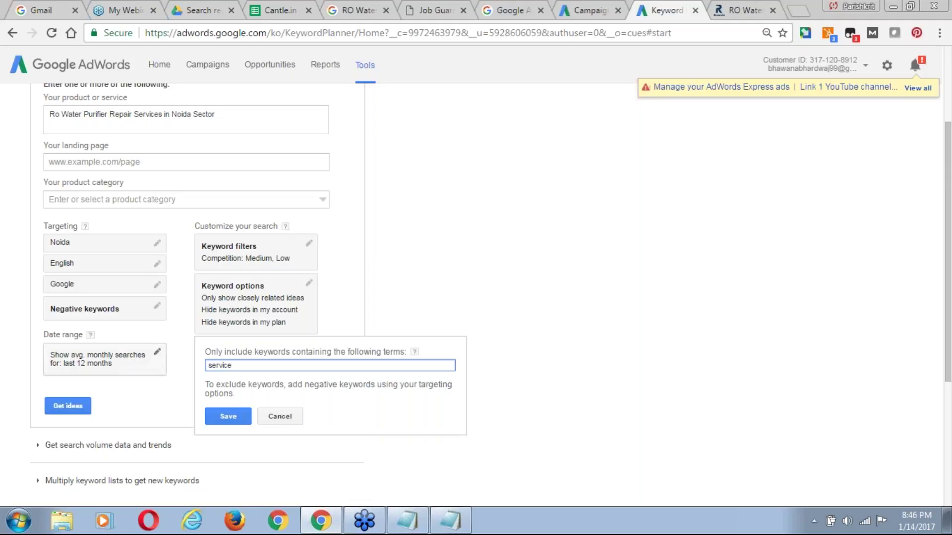
click(83, 407)
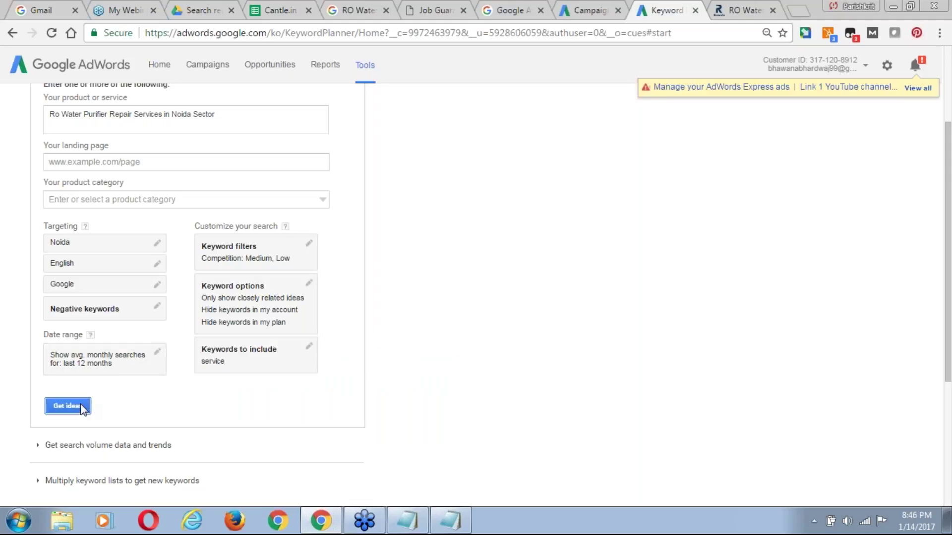
click(69, 406)
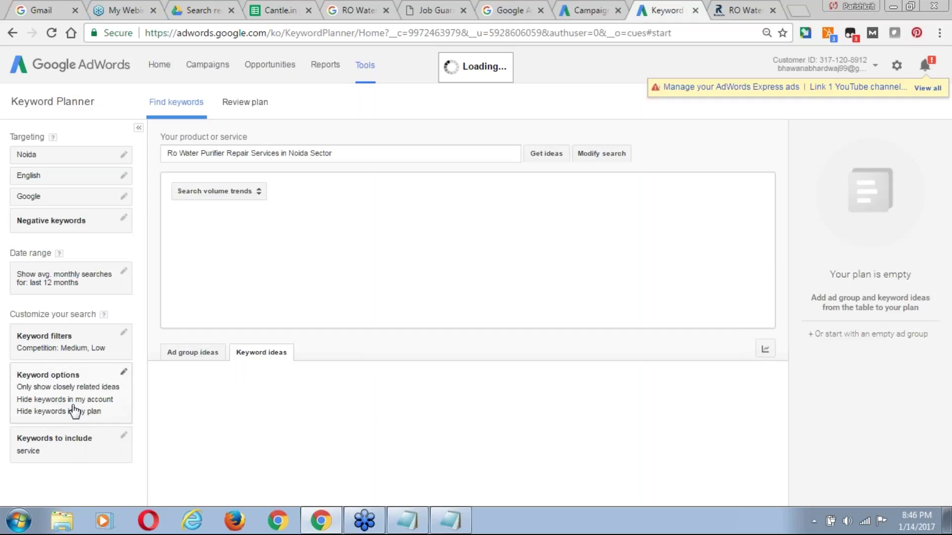
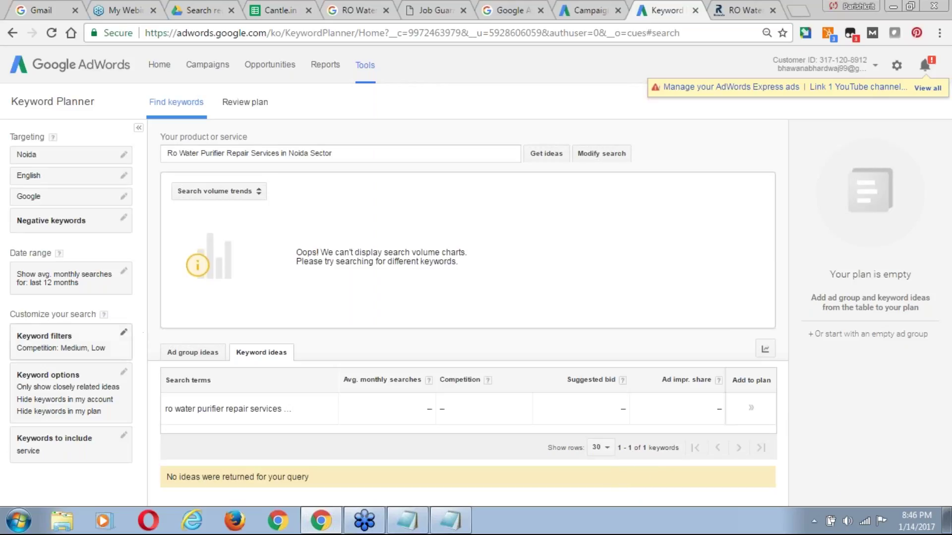
Clear the Medium/Low competition filter, turn off closely-related-only ideas, and refresh keyword ideas.
click(123, 332)
click(116, 280)
click(65, 280)
click(59, 297)
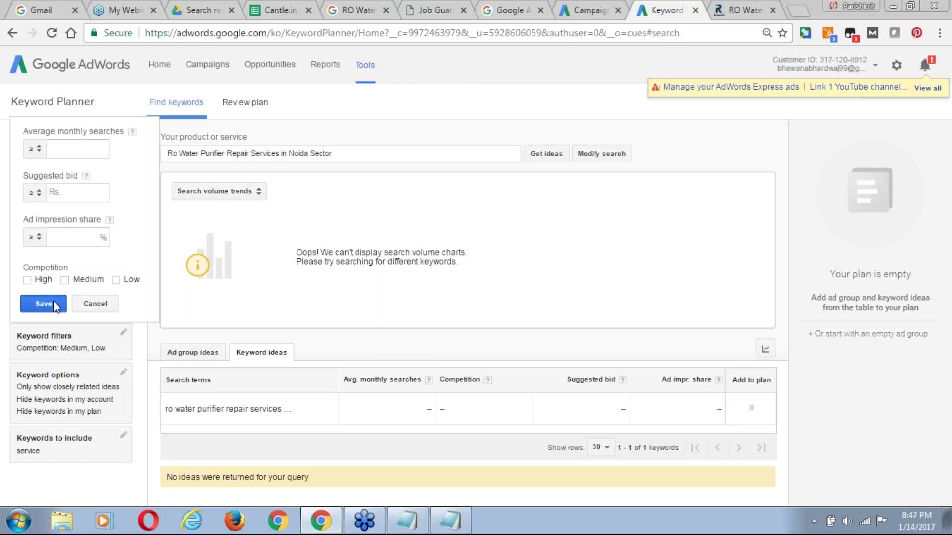
click(114, 370)
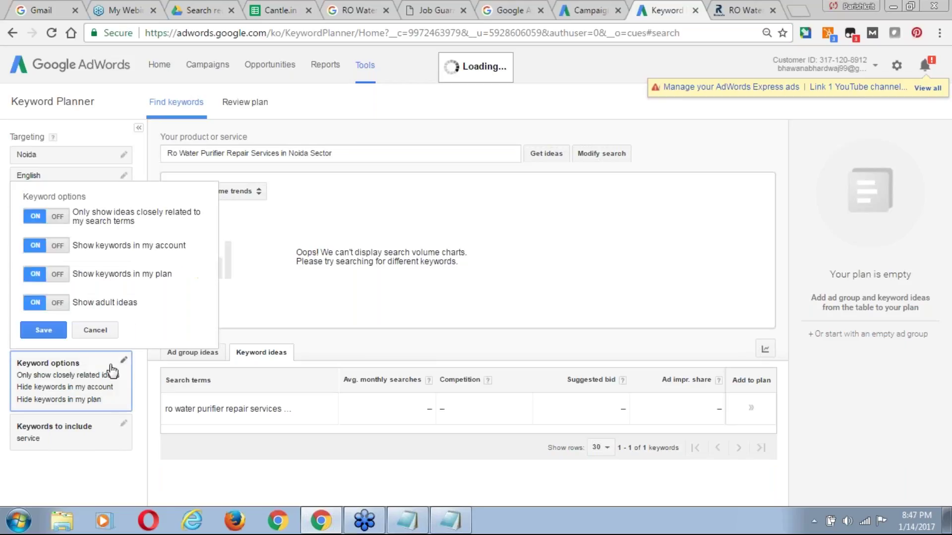
click(54, 218)
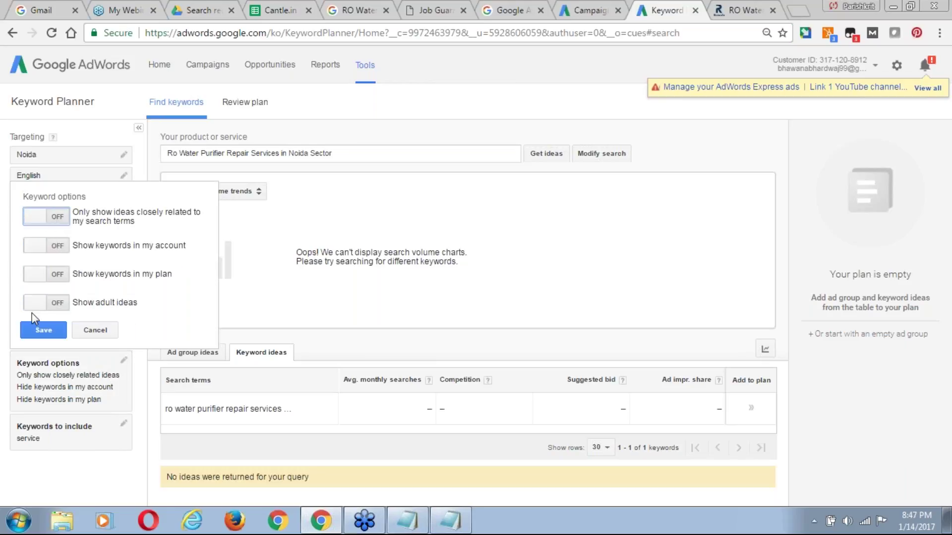
click(43, 330)
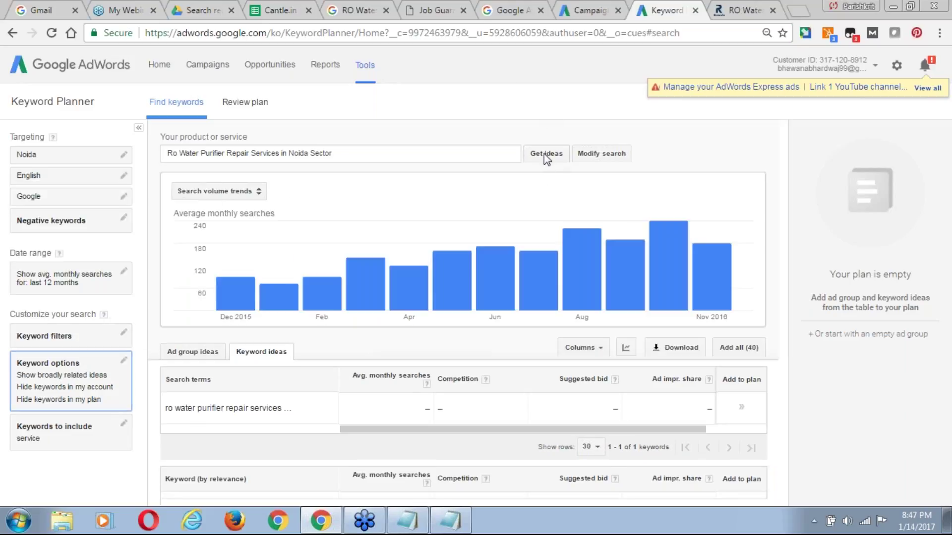
click(545, 154)
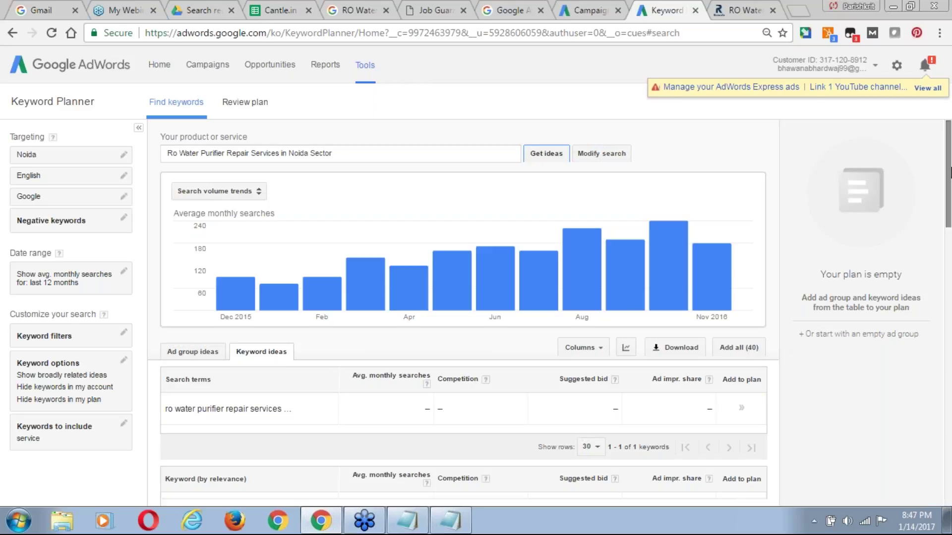
Add the search term, 'ro service in noida' and 'ro repair service in delhi' to the plan.
scroll(463, 307, down, 1)
scroll(546, 312, down, 3)
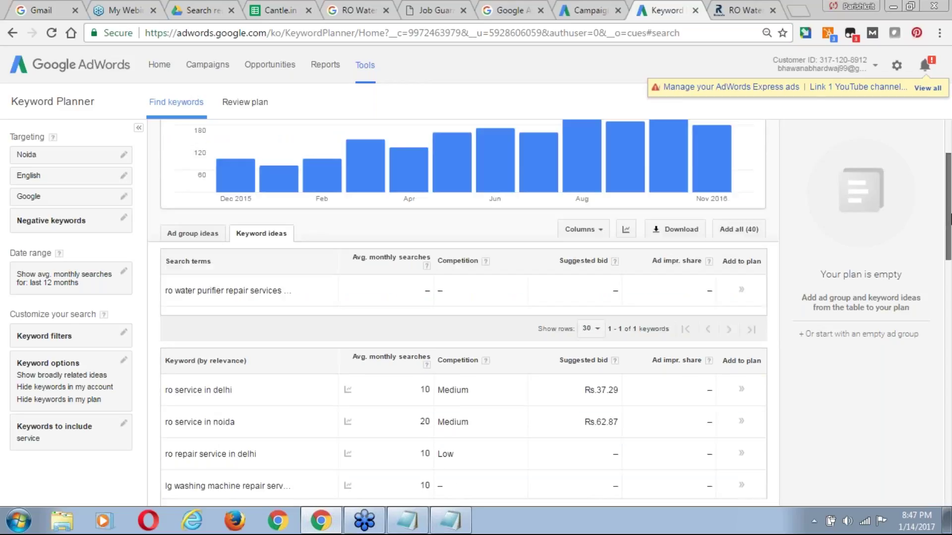
click(741, 263)
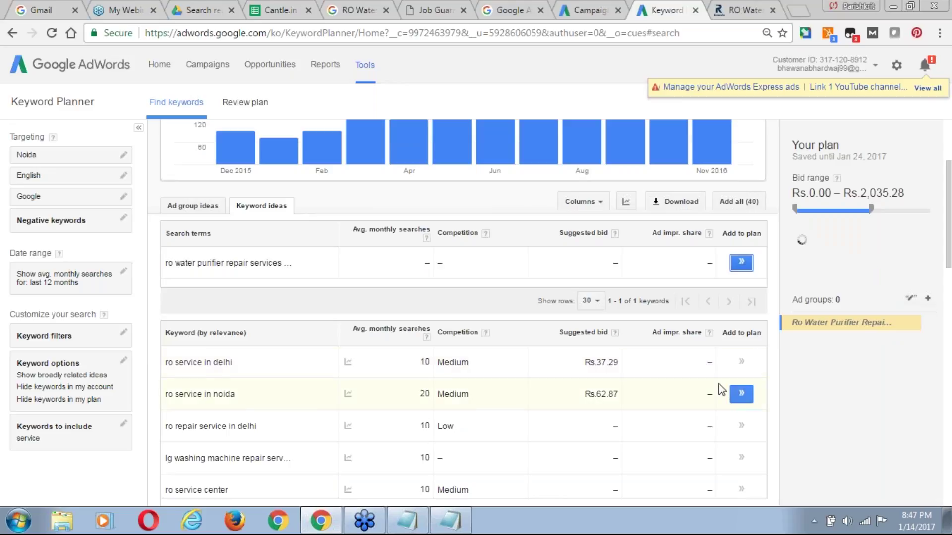
click(742, 394)
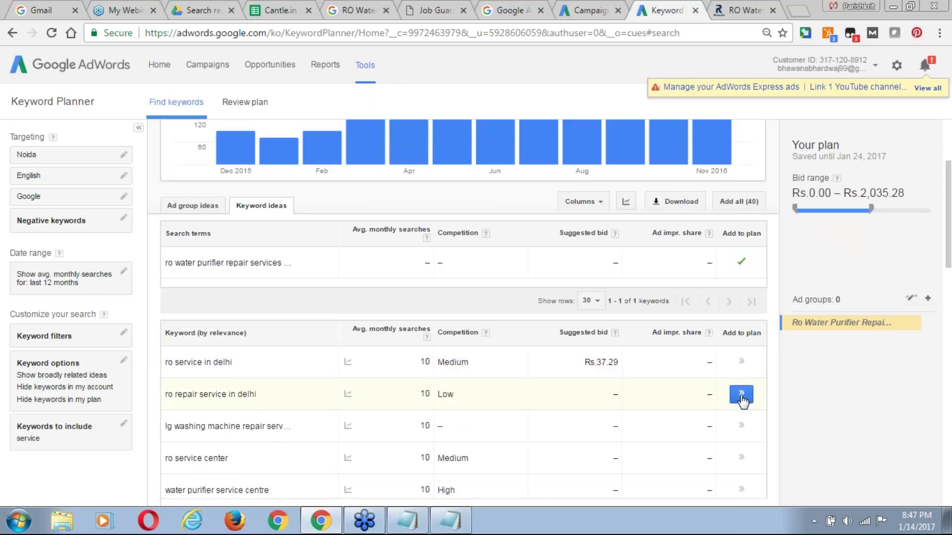
click(741, 394)
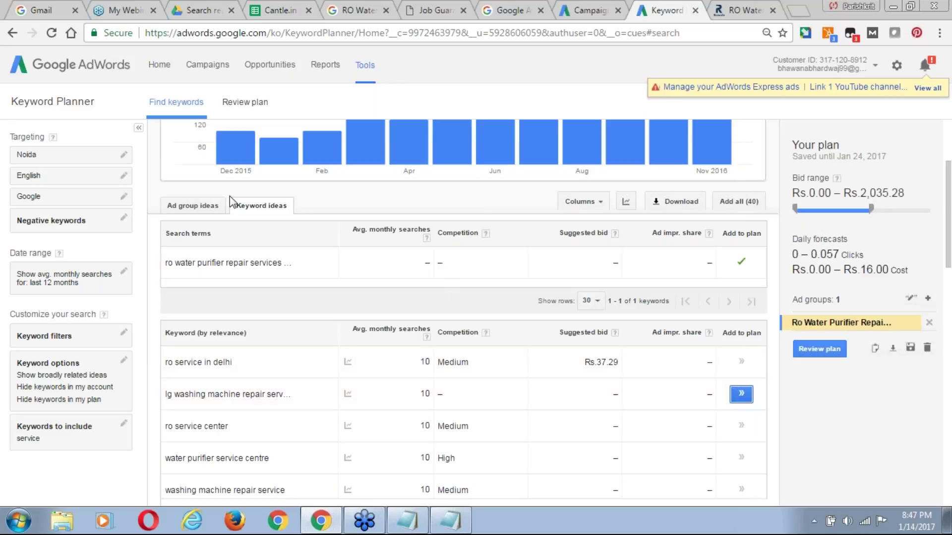
Switch the results to the Ad group ideas list and review it.
click(201, 206)
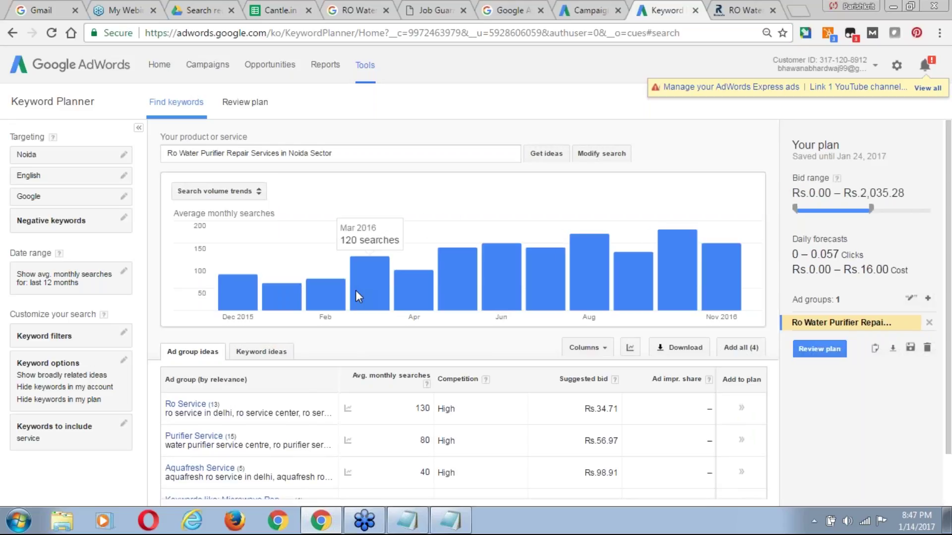
scroll(947, 171, down, 1)
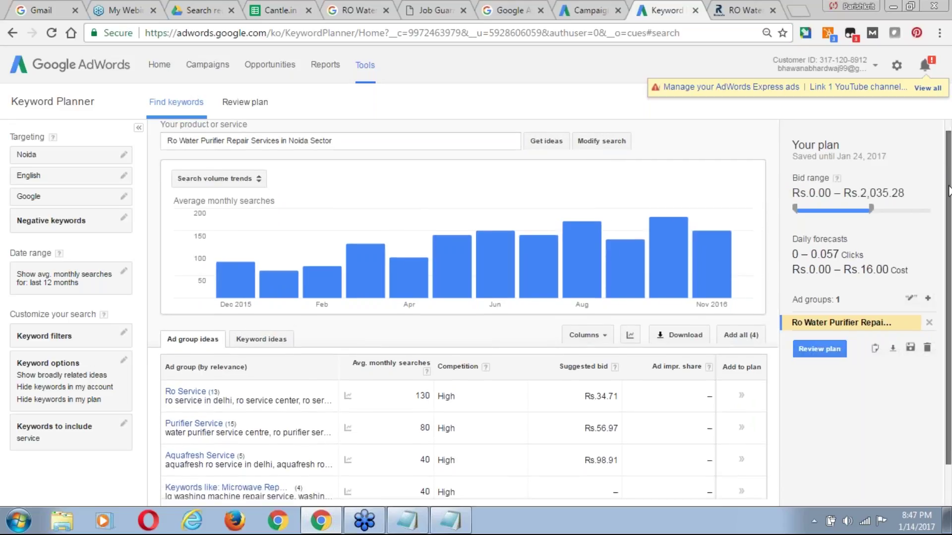
scroll(545, 208, down, 1)
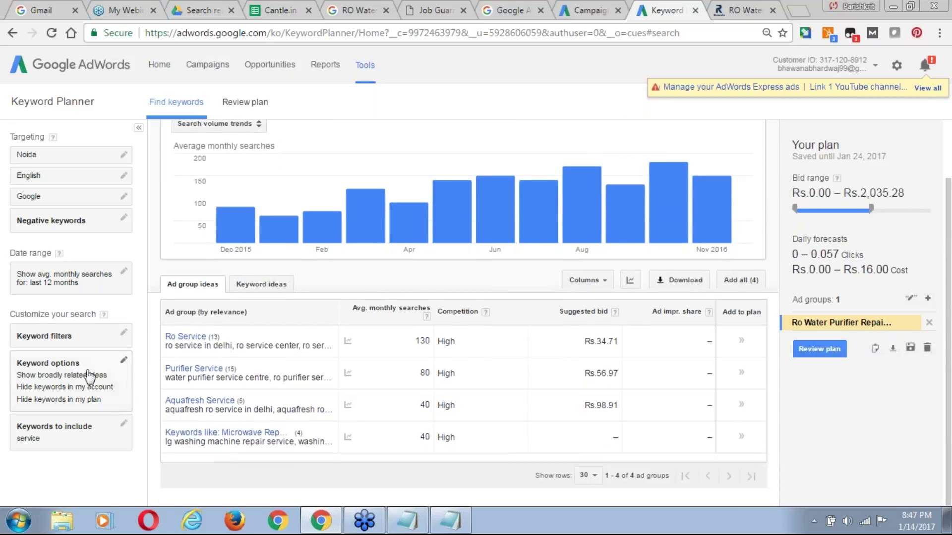
Replace the required keyword term 'service' with 'RO'.
click(81, 430)
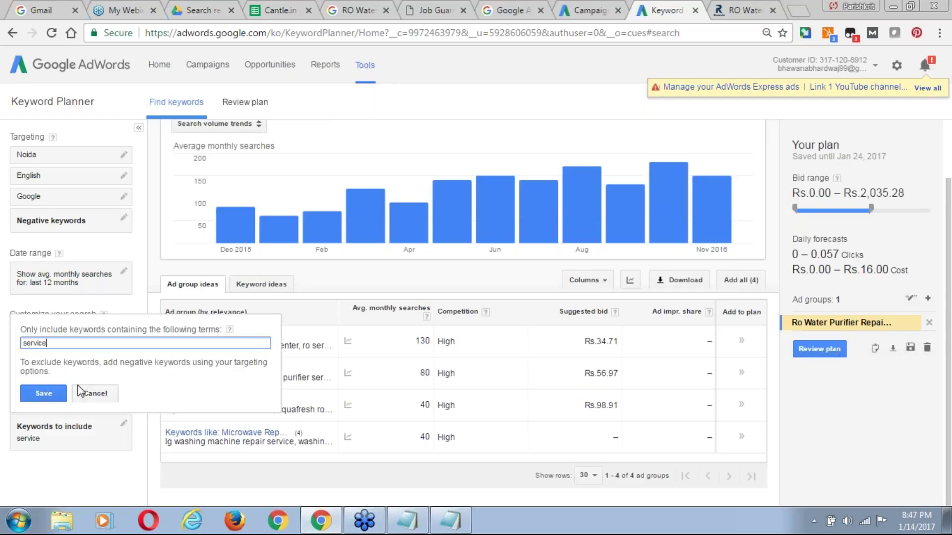
double_click(67, 347)
text(RO)
click(48, 398)
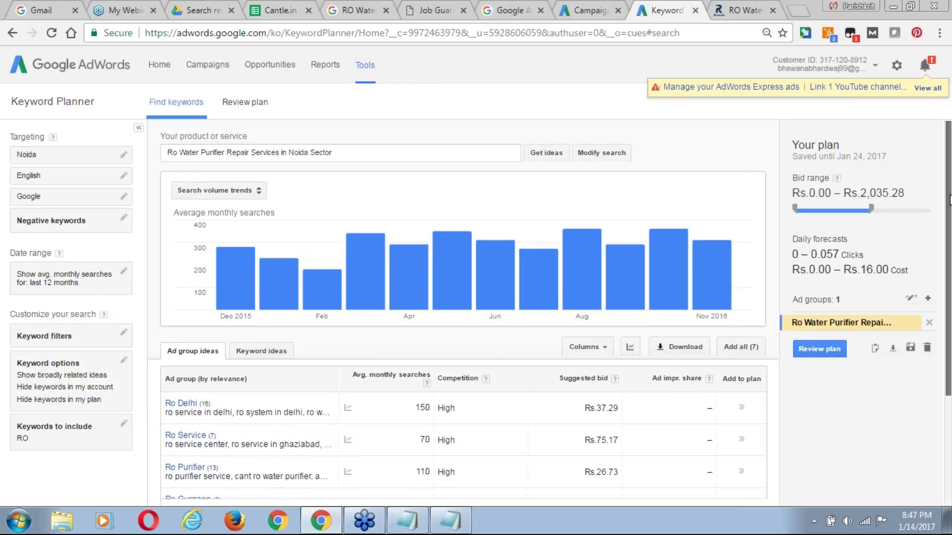
drag(950, 199, 950, 240)
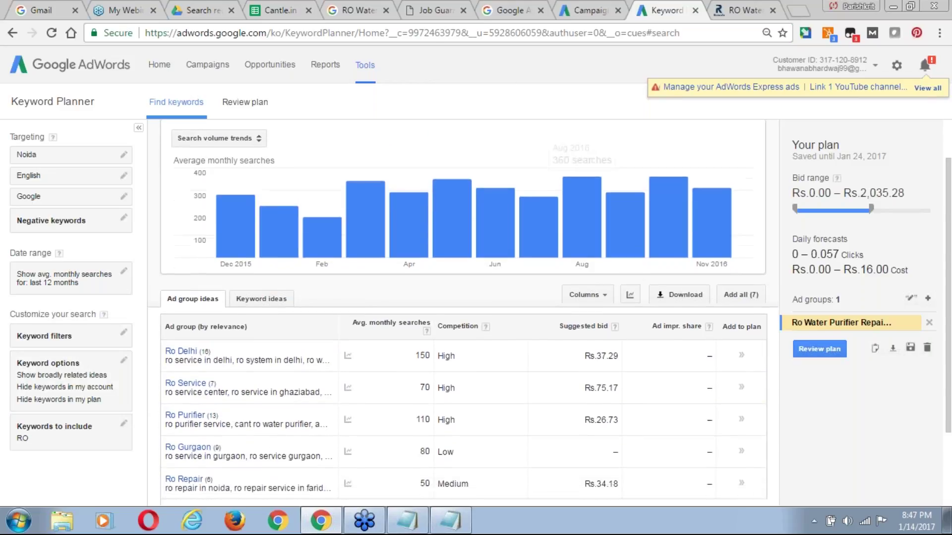
click(125, 425)
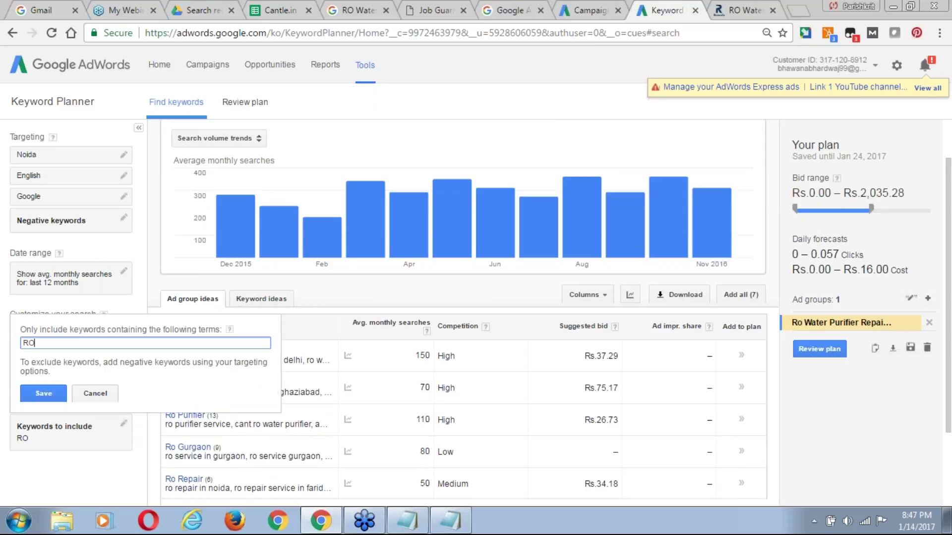
click(103, 221)
Add 'Delhi' as a negative keyword, refresh ideas, and open the Ro Service ad group.
click(118, 221)
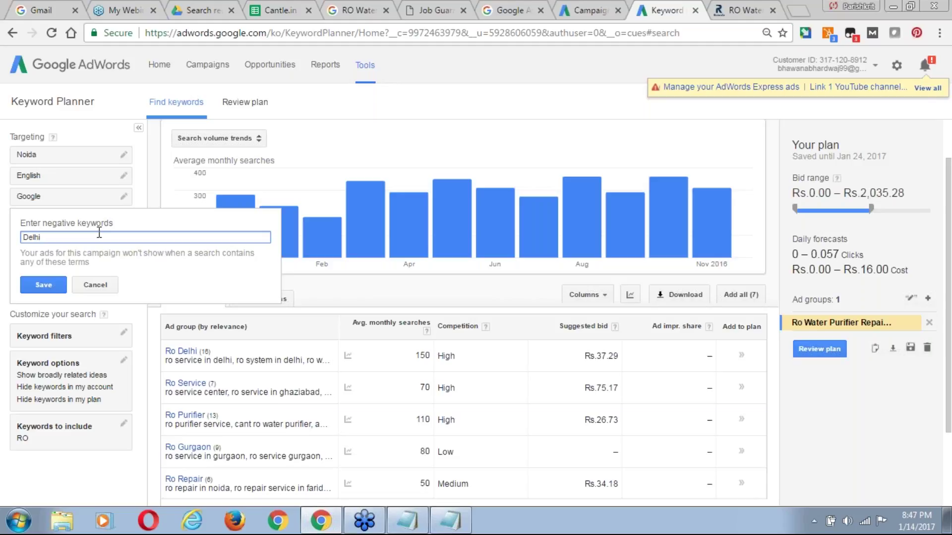
click(53, 285)
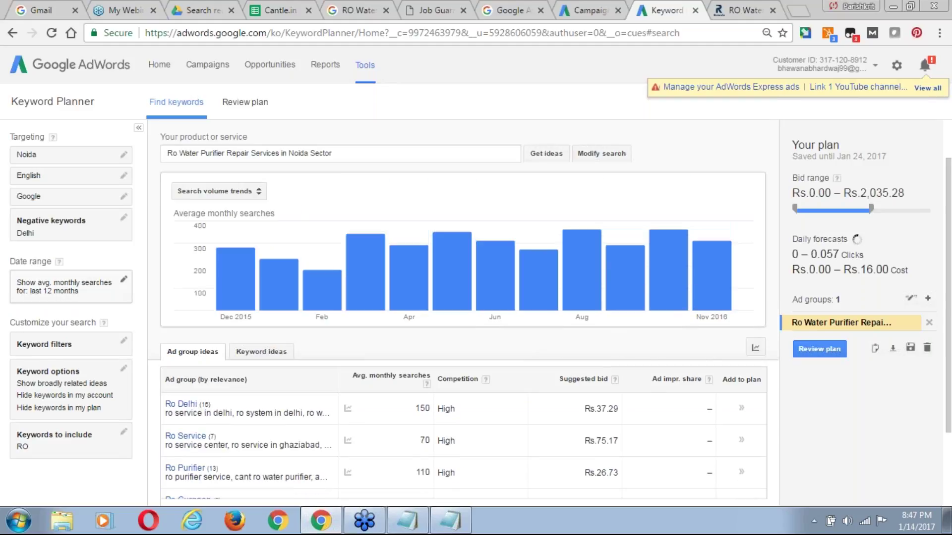
click(73, 229)
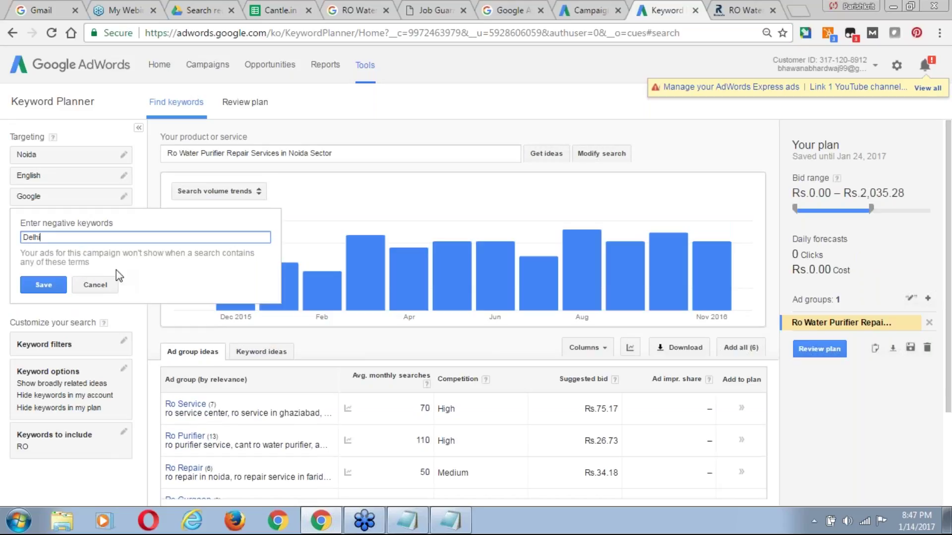
key(Return)
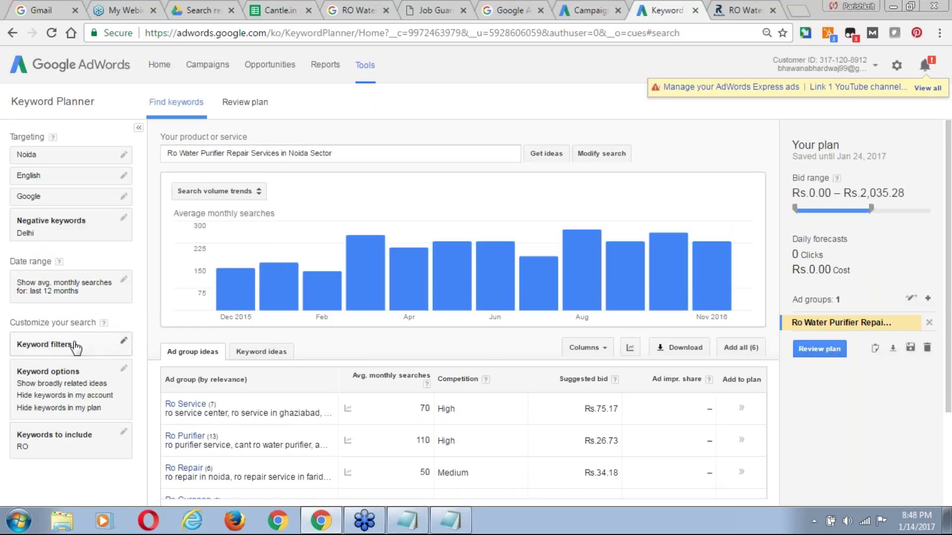
click(547, 158)
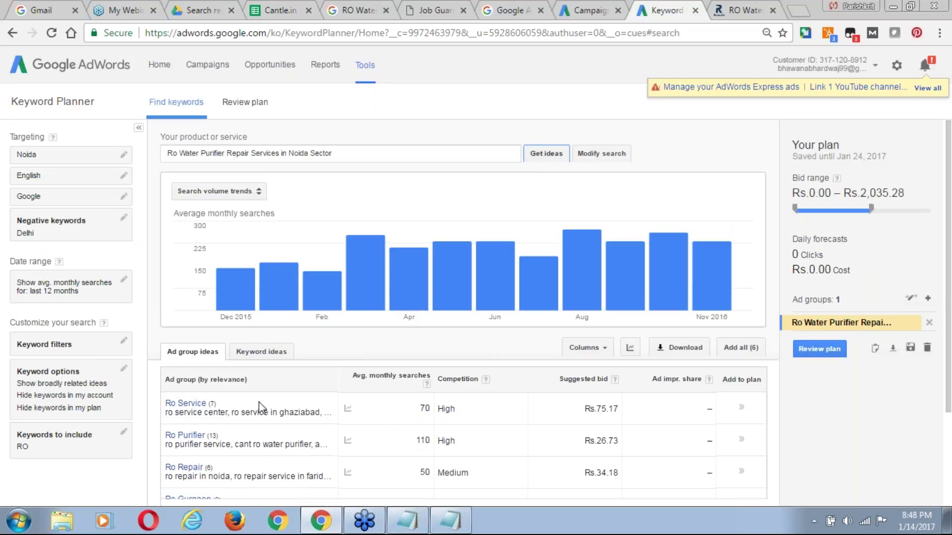
click(183, 404)
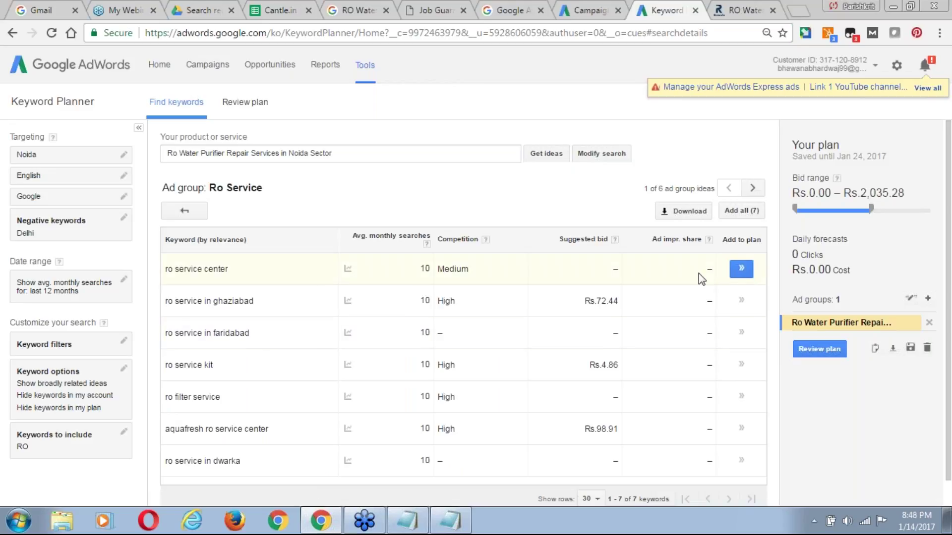
Add all seven Ro Service keywords, from 'ro service center' to 'ro service in dwarka', to the plan.
click(741, 268)
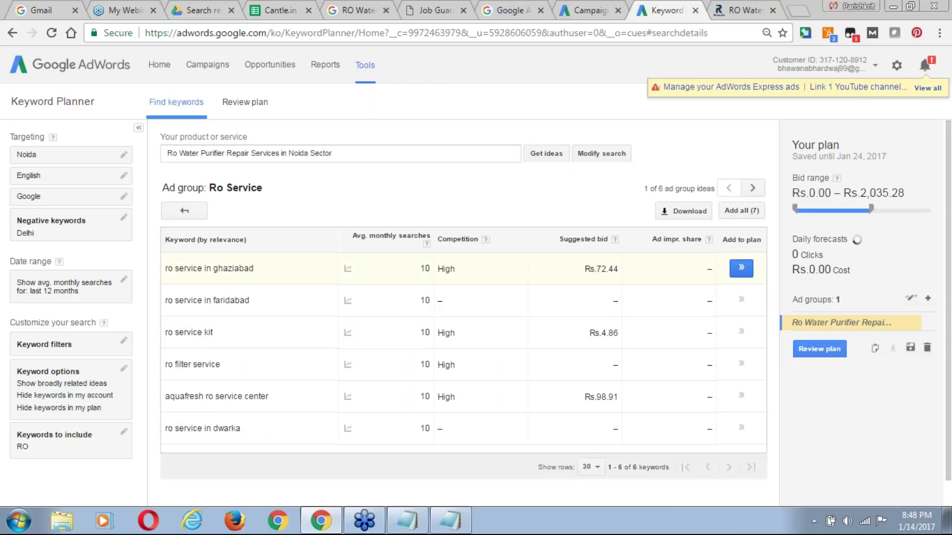
click(741, 269)
click(741, 268)
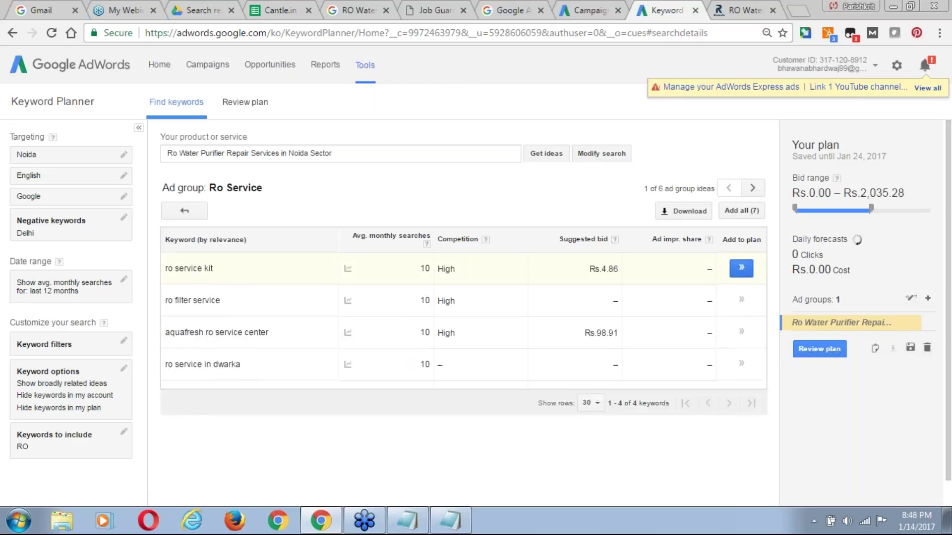
click(741, 268)
click(741, 268)
click(741, 268)
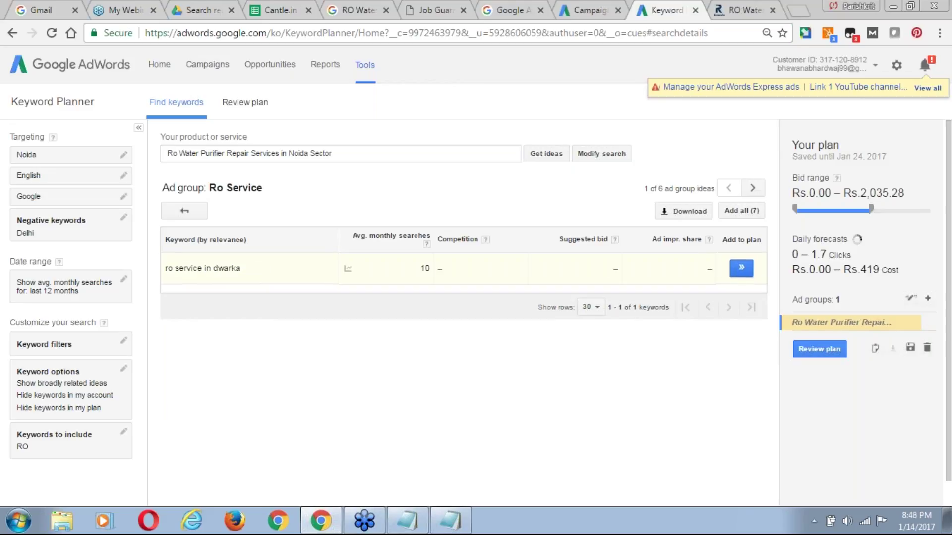
click(741, 268)
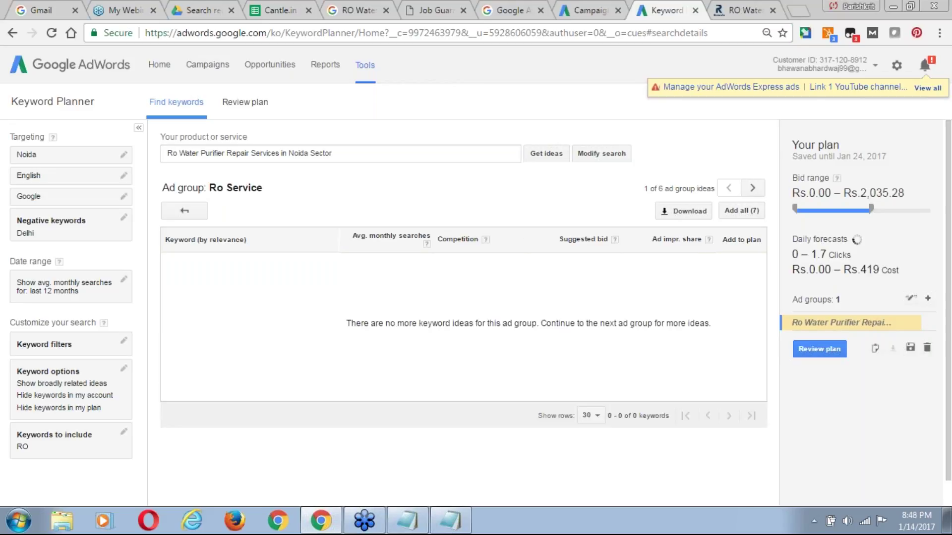
Add the six Ro Repair keywords, including 'ro repair in noida' and 'ro water repair', to the plan.
click(189, 219)
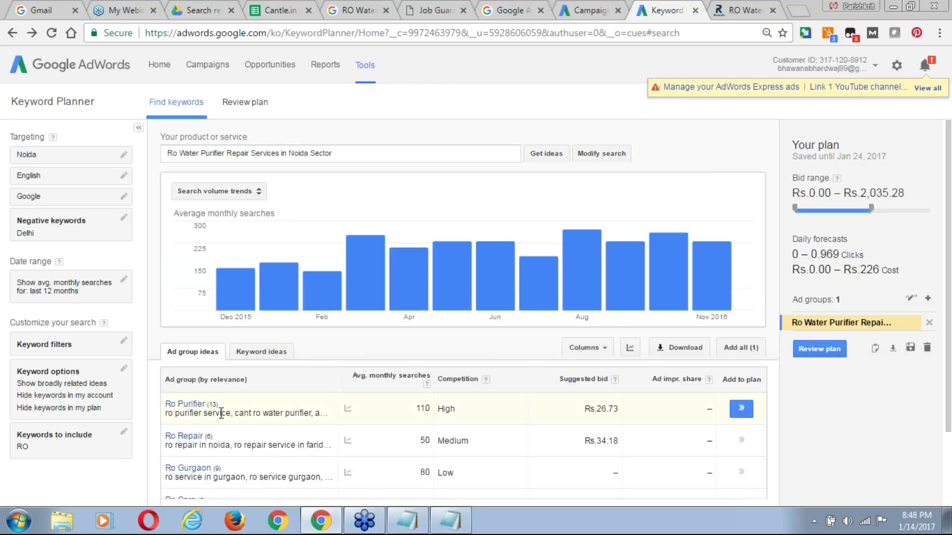
click(191, 436)
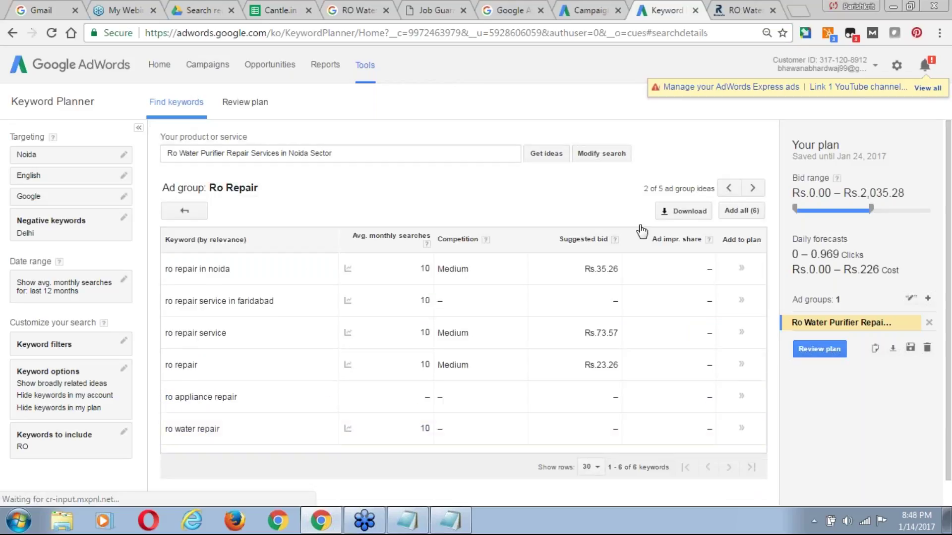
click(741, 268)
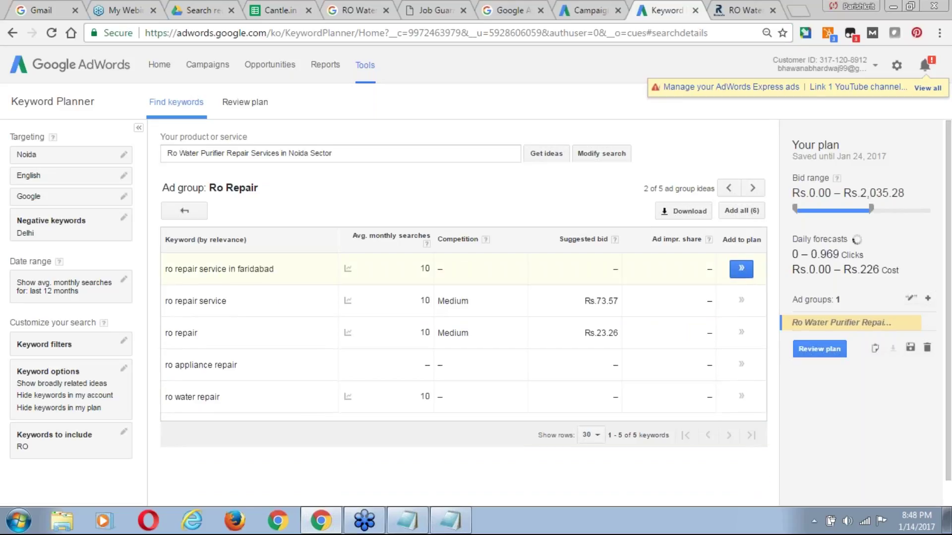
click(741, 269)
click(741, 268)
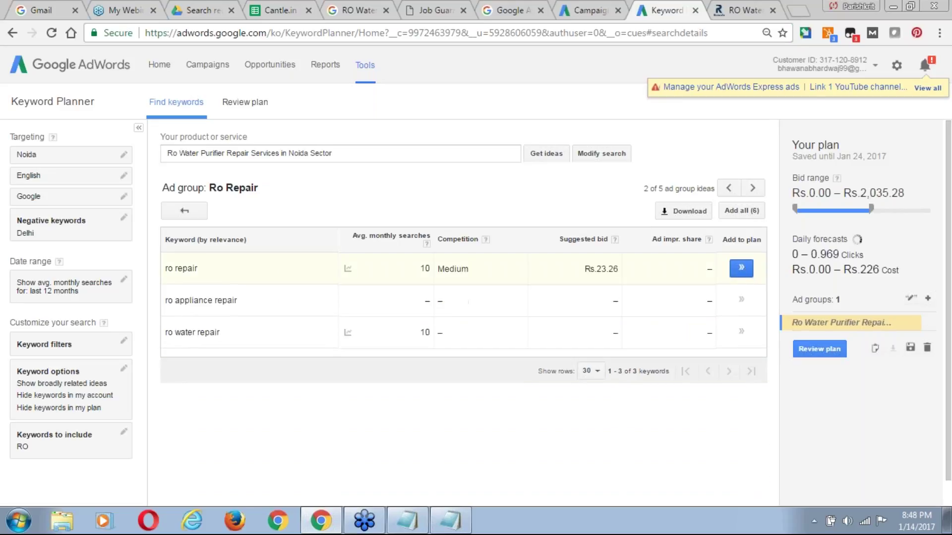
click(741, 268)
click(741, 268)
click(741, 268)
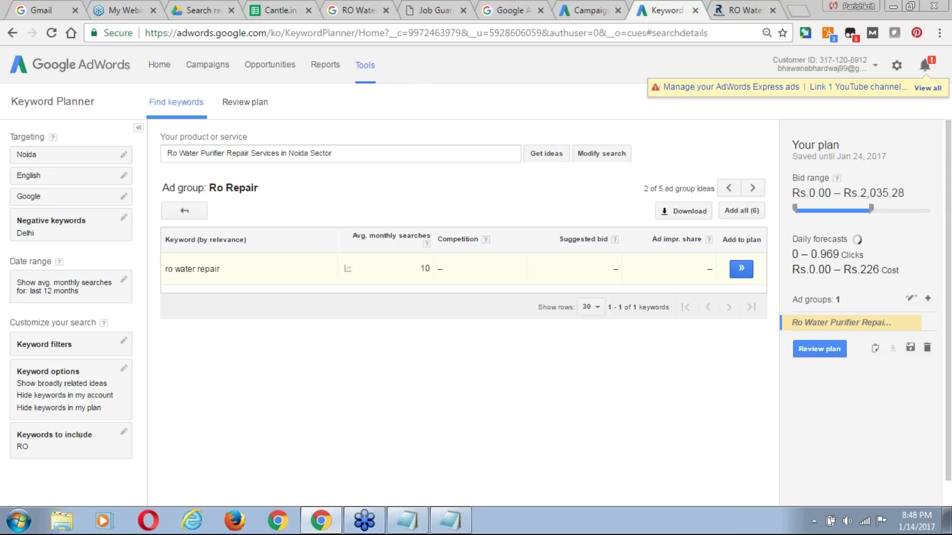
click(205, 213)
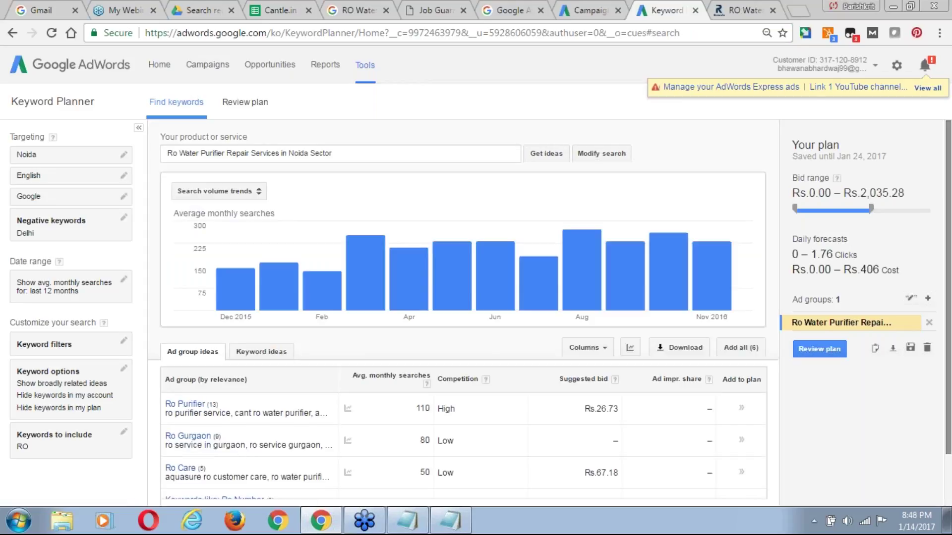
From Keyword ideas, add 'ro purifier service', 'cant ro water purifier', 'amc', 'commercial' and 'aquasure ro water purifier'.
scroll(949, 230, down, 2)
scroll(949, 231, down, 2)
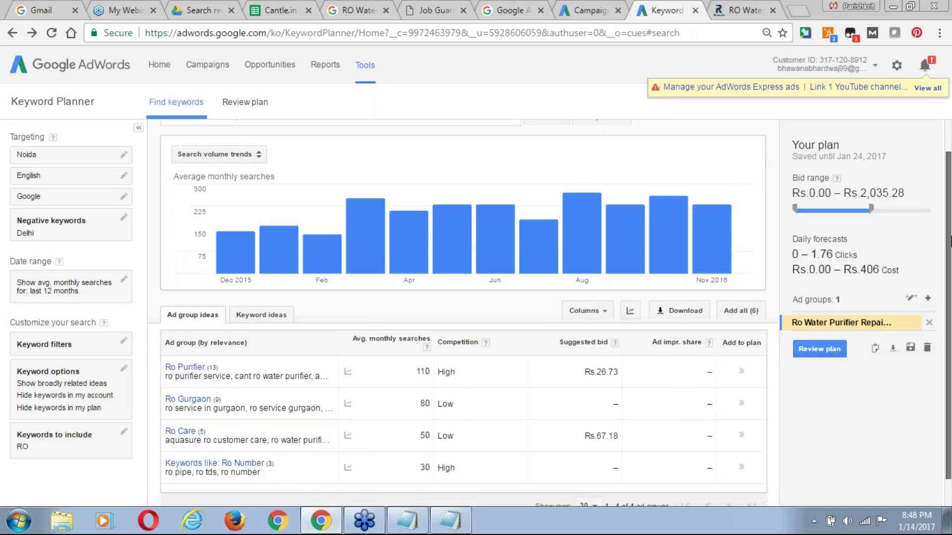
scroll(744, 372, down, 1)
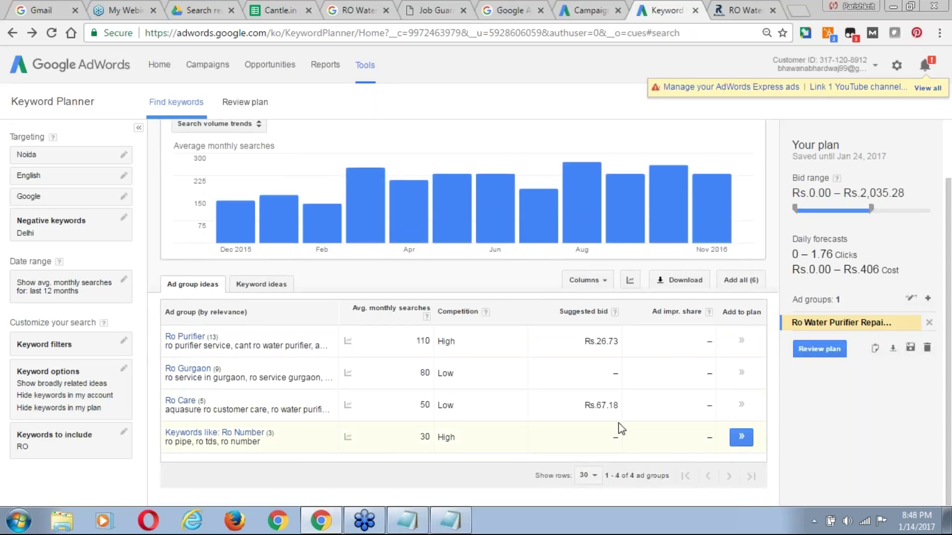
click(276, 284)
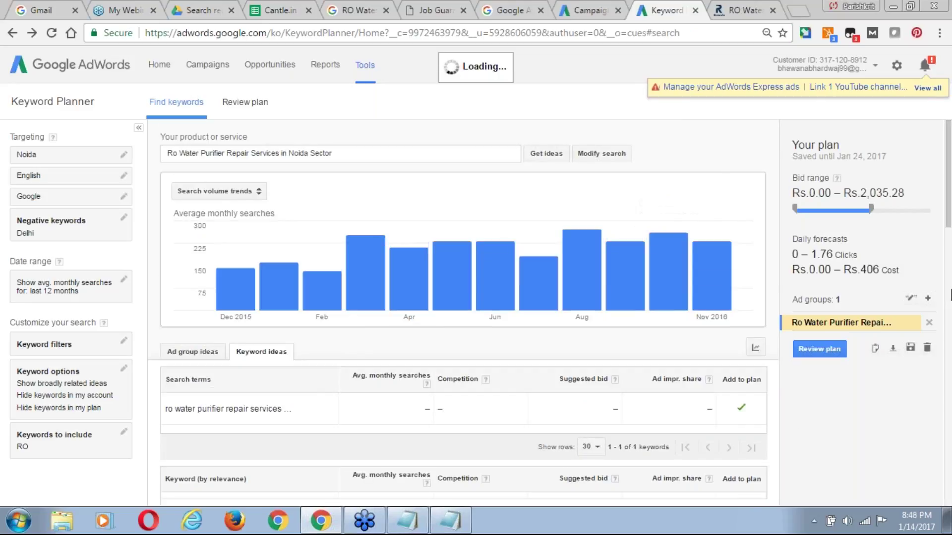
scroll(949, 241, down, 5)
drag(951, 290, 951, 295)
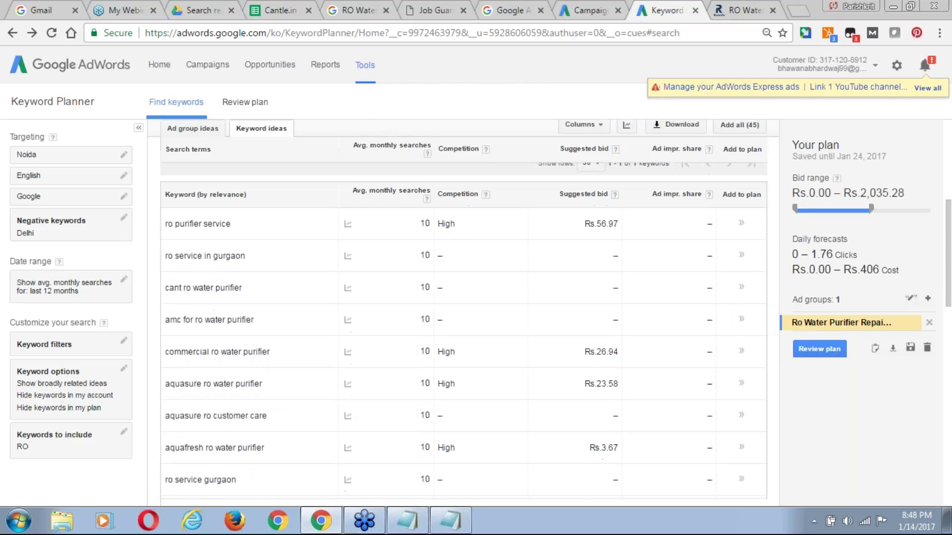
click(741, 224)
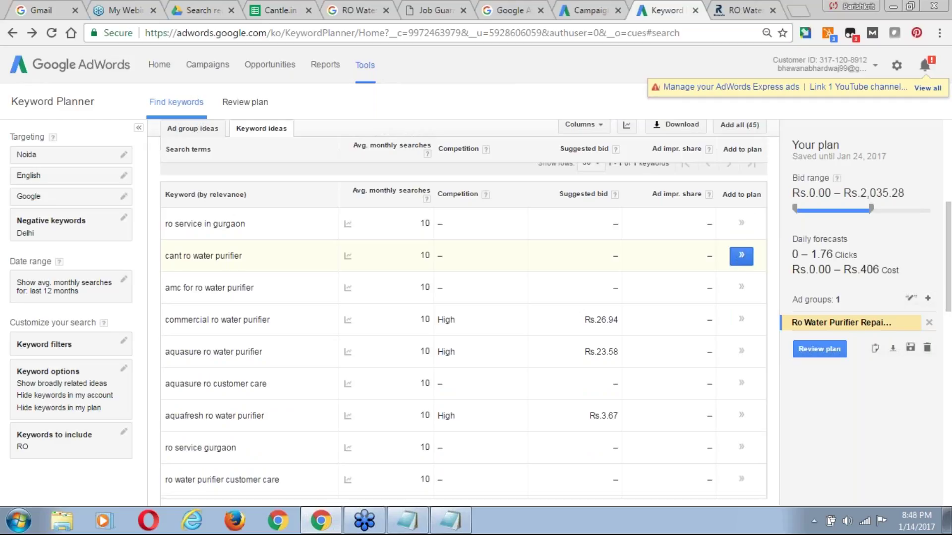
click(742, 256)
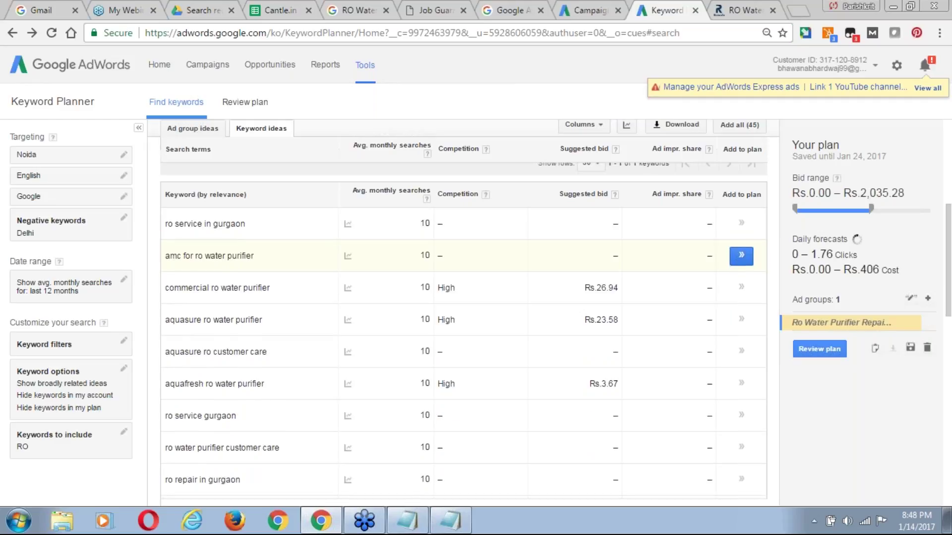
click(741, 256)
click(741, 256)
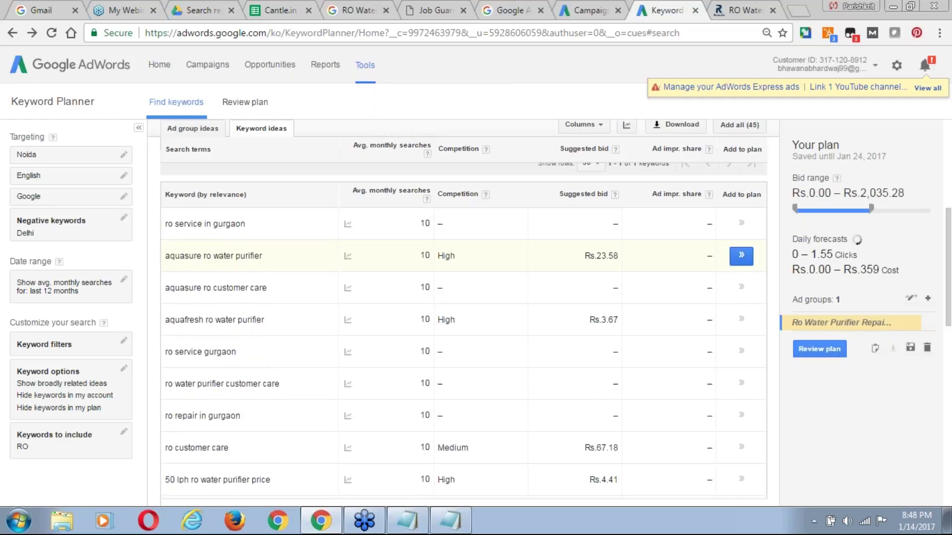
click(741, 255)
Add 'aquasure ro customer care', 'aquafresh ro water purifier', customer care and maintenance cost keywords to the plan.
click(741, 256)
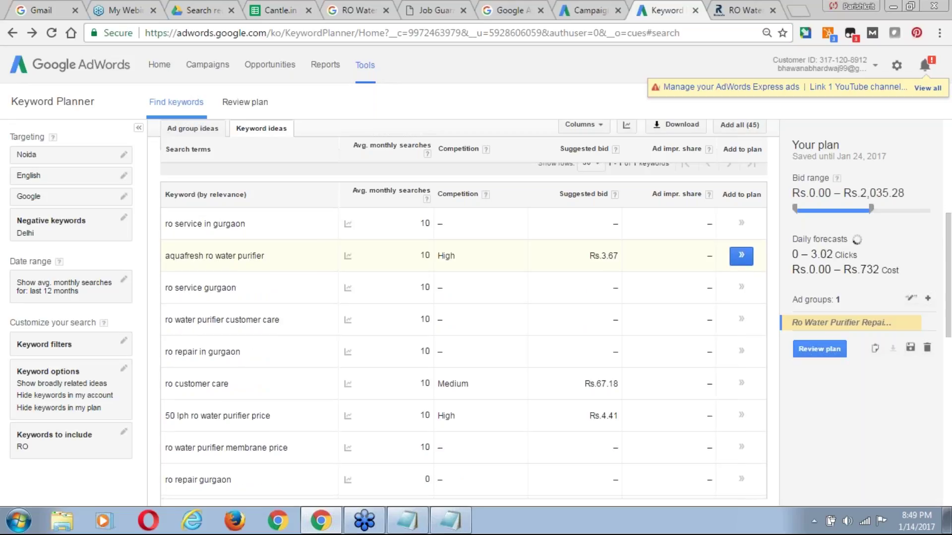
click(741, 256)
click(741, 256)
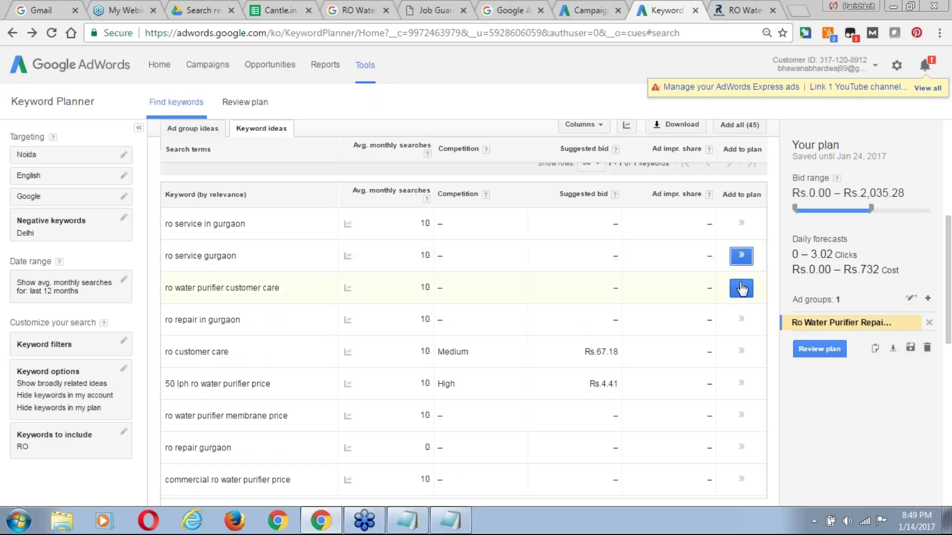
click(740, 291)
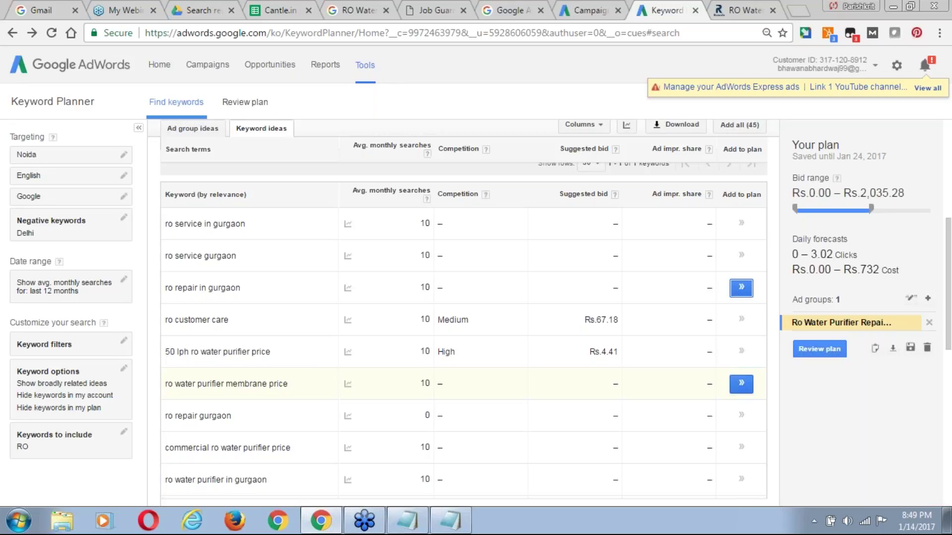
drag(945, 233, 949, 324)
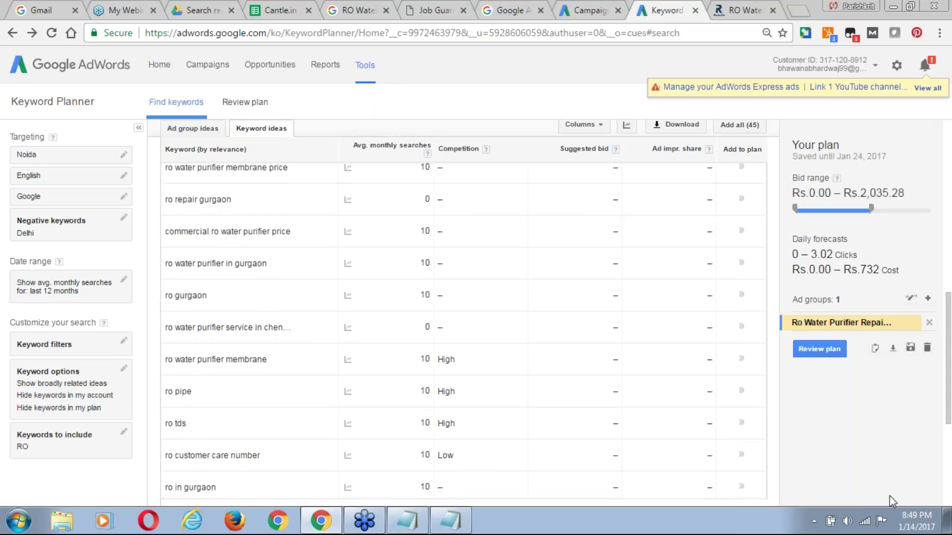
scroll(902, 484, up, 1)
key(Down)
key(Down)
key(Down)
key(Down)
key(Down)
key(Down)
key(Down)
key(Down)
key(Down)
key(Down)
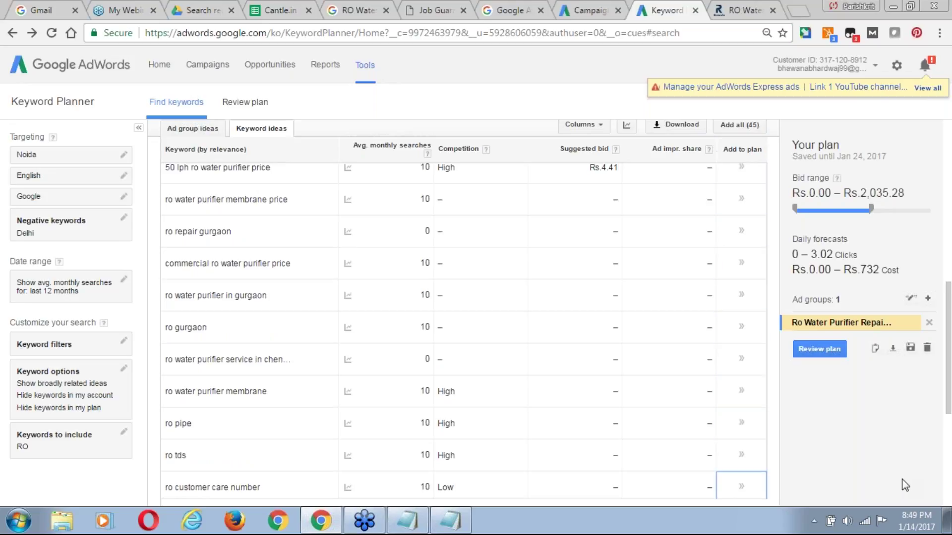
key(Down)
key(Down)
key(Down)
key(Down)
key(Down)
key(Down)
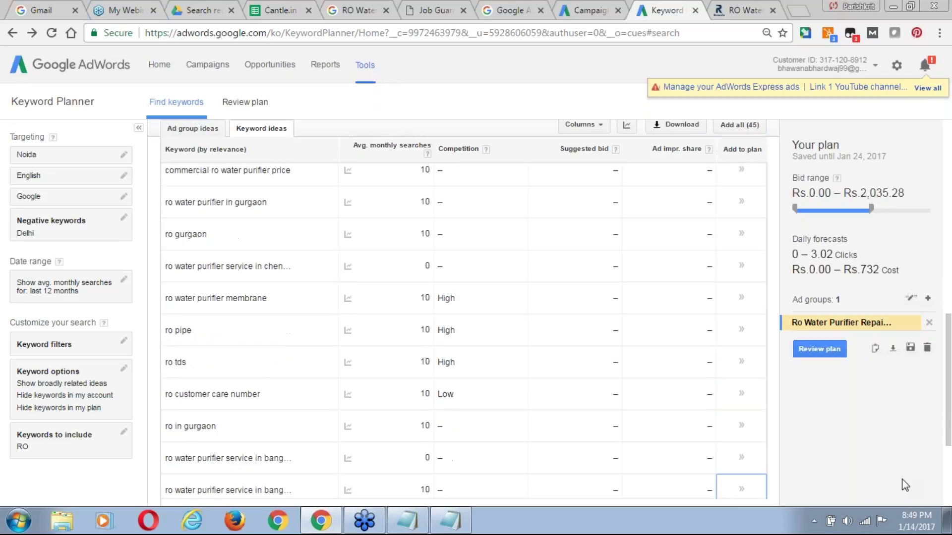
key(Down)
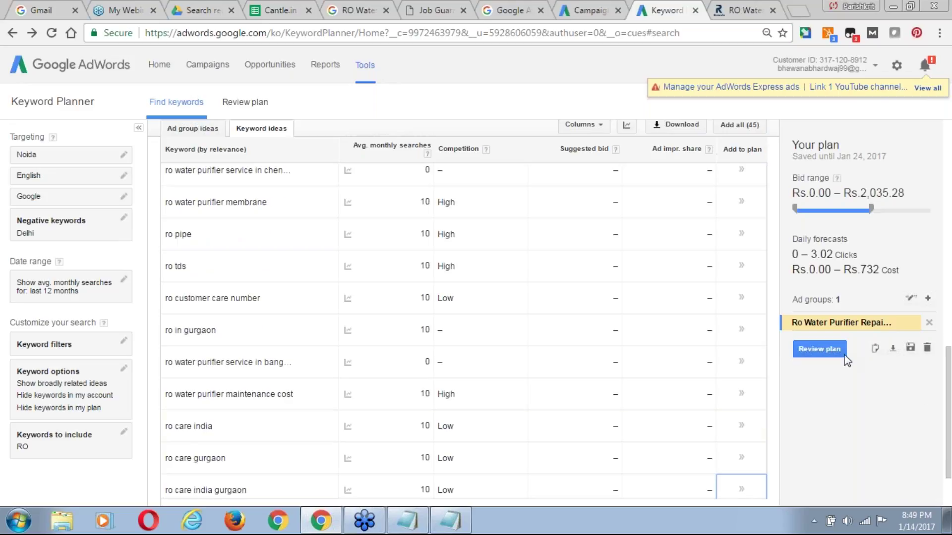
click(742, 394)
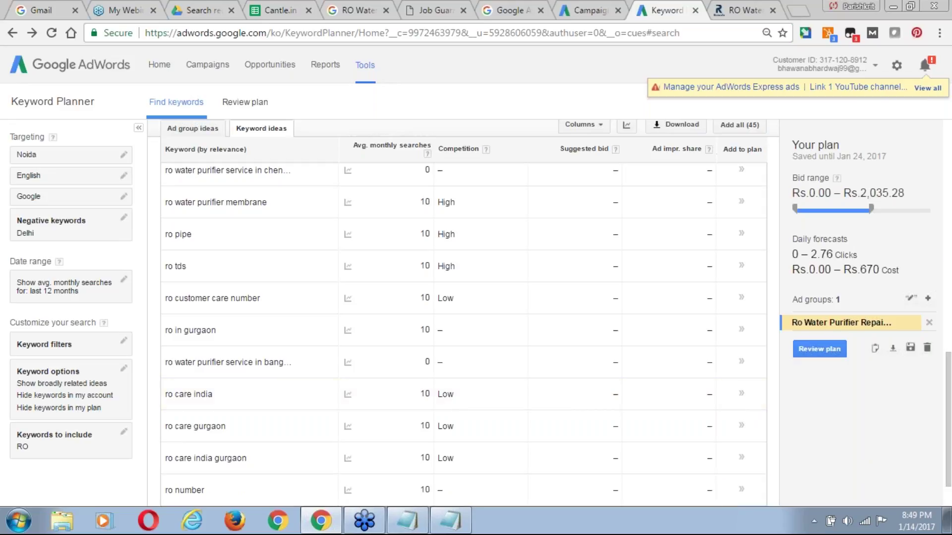
Copy the planned keyword list and paste it into the Campaign ad group's keywords box.
click(875, 349)
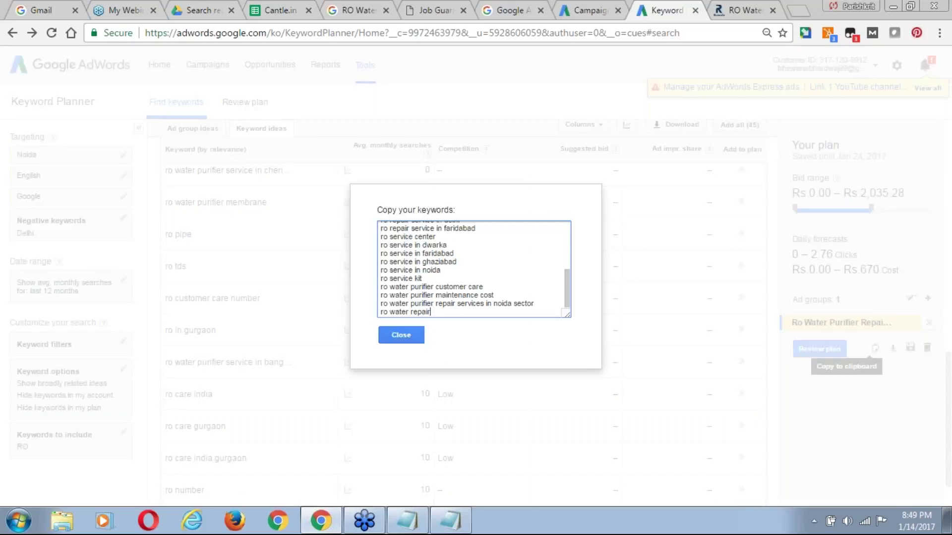
key(ctrl+a)
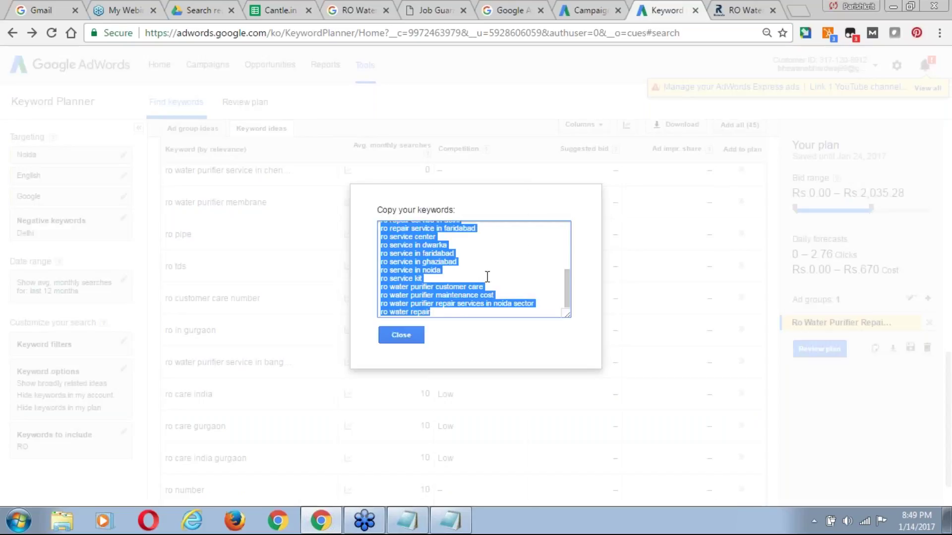
click(586, 11)
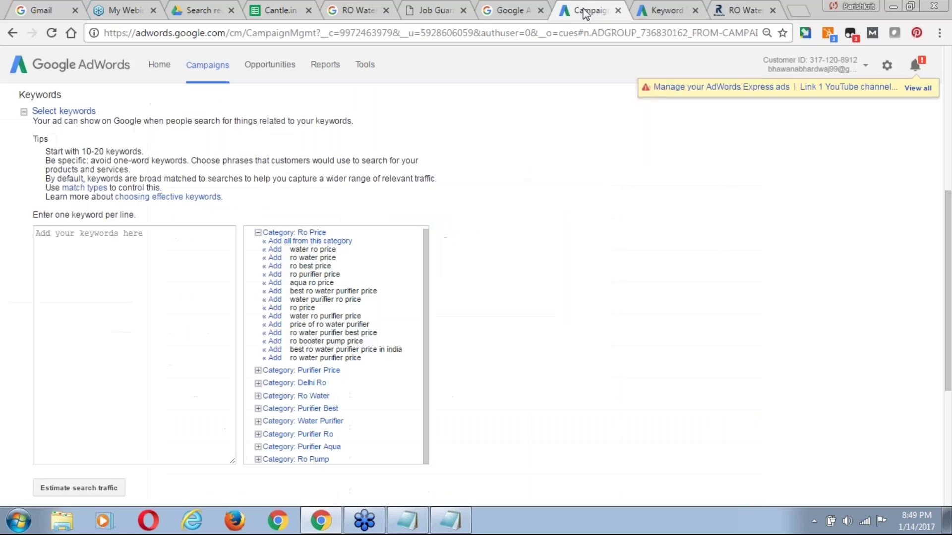
click(134, 297)
key(ctrl+v)
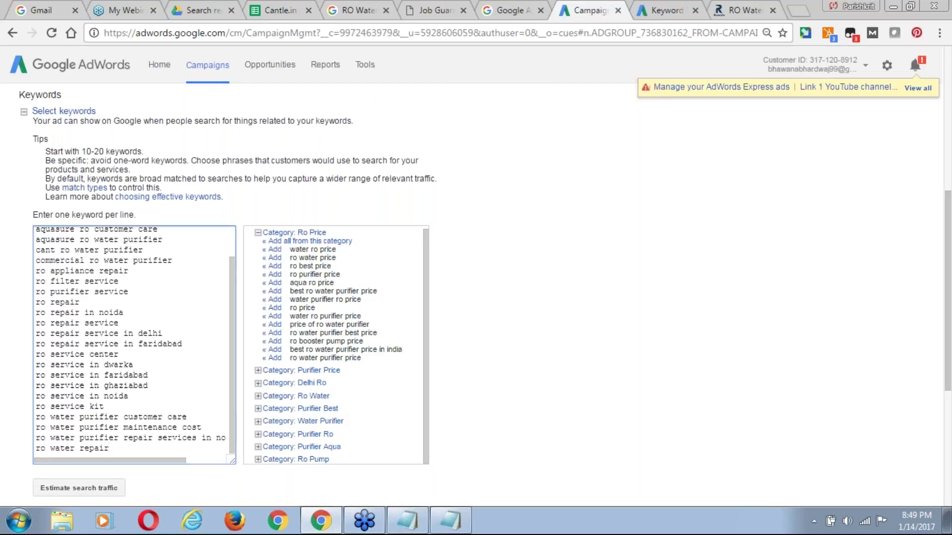
Delete the 'amc for ro water purifier' line and the leftover empty line.
key(ctrl+Home)
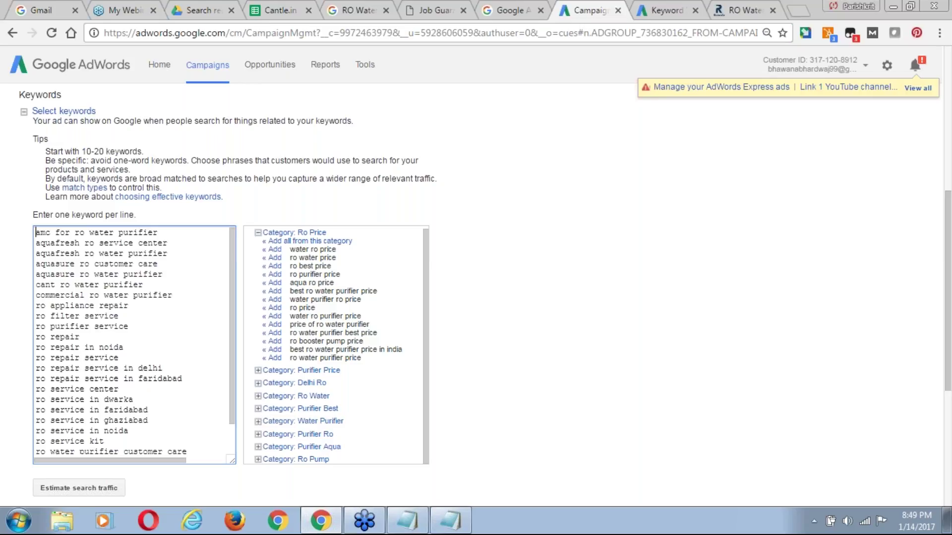
key(shift+End)
key(Delete)
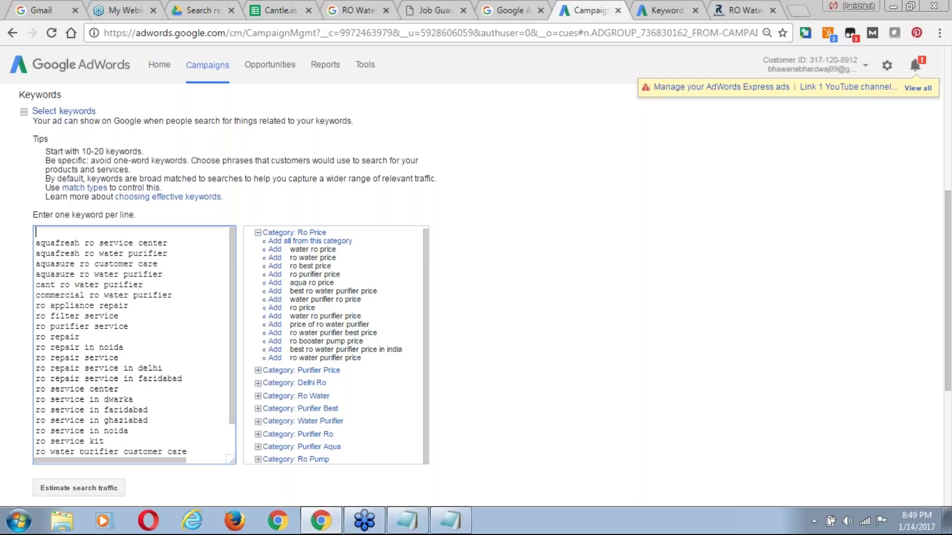
key(Delete)
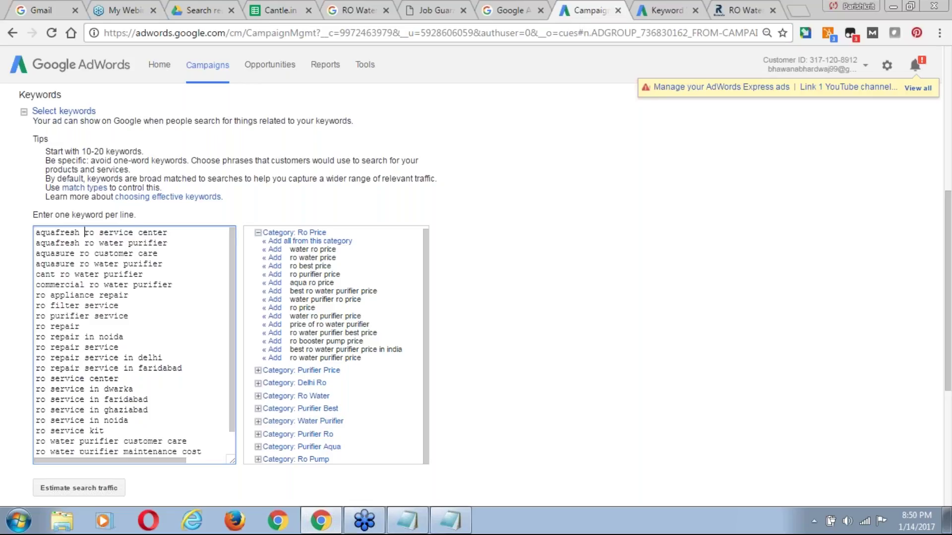
Rework the first aquafresh lines, dropping 'center' and making 'aquafresh ro water purifier reapir'.
key(End)
key(ctrl+shift+Left)
key(Delete)
key(Delete)
key(BackSpace)
key(Return)
key(Down)
text(reapir)
Replace 'customer care' with 'Service' on the aquasure line and append 'service' to 'aquasure ro water purifier'.
click(164, 253)
key(ctrl+shift+Left)
key(ctrl+shift+Left)
key(BackSpace)
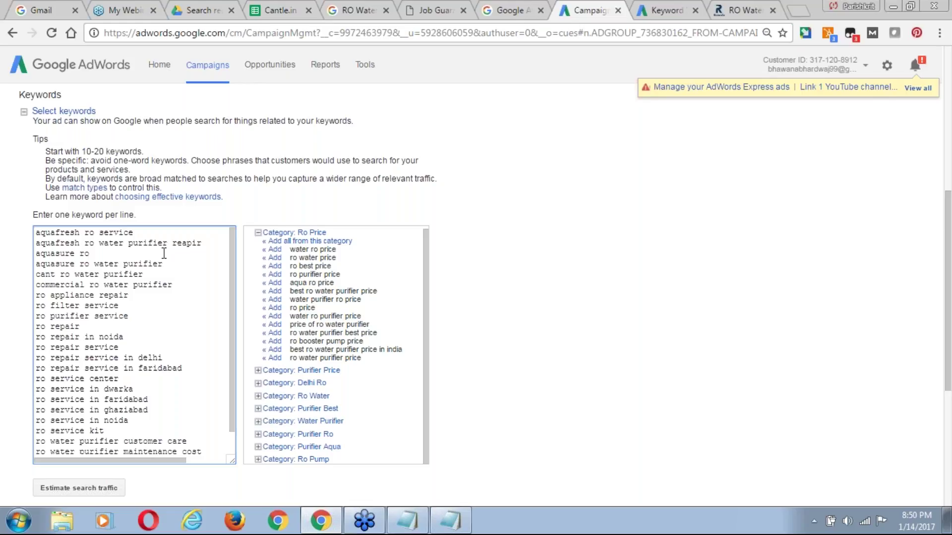
text(Service)
click(169, 266)
text(service)
Make 'Kant ro water purifier repair' and a duplicate 'Kant ro water purifier service' line.
click(42, 275)
key(shift+Home)
text(K)
key(Right)
key(Right)
key(Right)
key(Right)
key(Right)
key(Right)
key(Right)
key(Right)
key(Right)
key(Right)
key(Right)
key(Right)
key(Right)
key(Right)
key(Right)
key(Right)
key(Right)
key(Right)
key(Right)
text(repair)
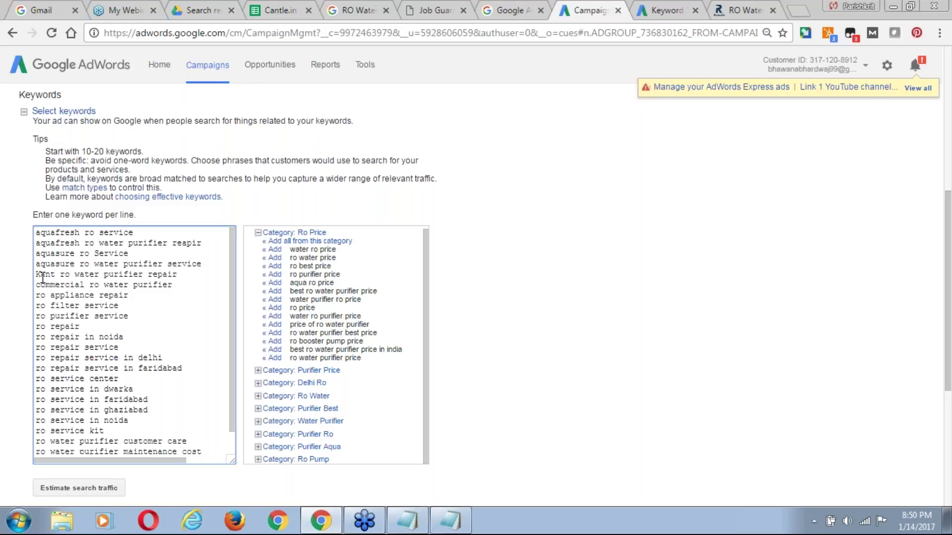
key(shift+Home)
key(End)
key(Return)
key(ctrl+v)
key(ctrl+shift+Left)
text(serv)
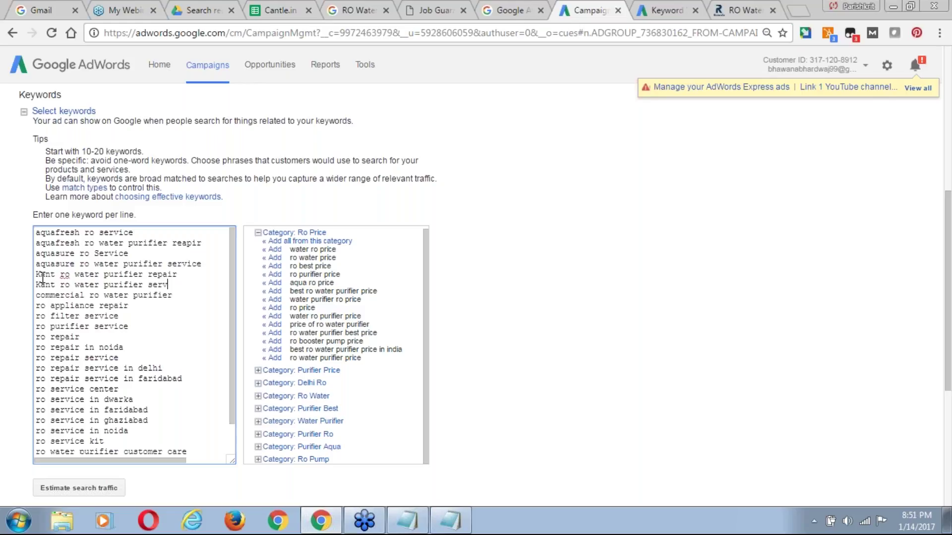
text(ice)
Delete the 'commercial ro water purifier' line.
click(86, 295)
key(Home)
key(shift+End)
key(BackSpace)
key(Delete)
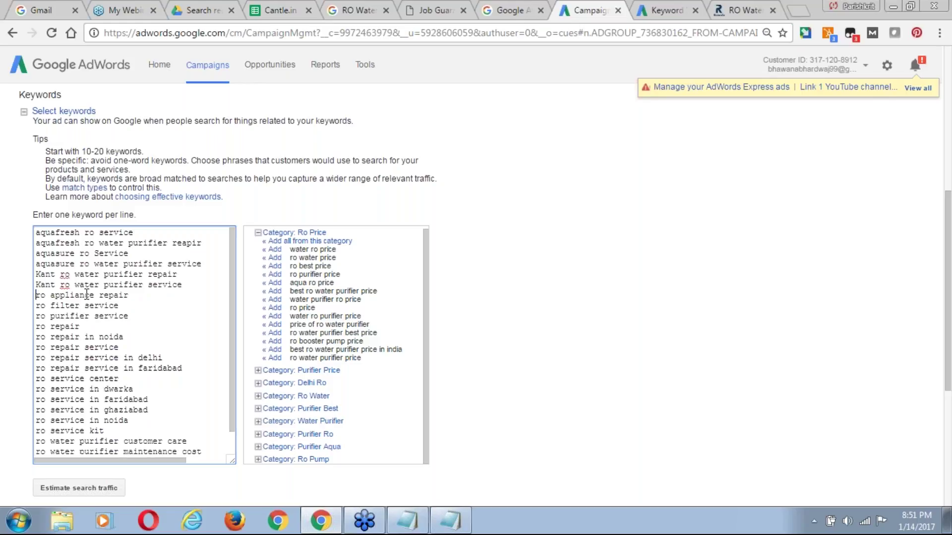
key(Right)
key(Right)
key(Right)
key(ctrl+Right)
key(ctrl+Right)
key(ctrl+Right)
key(ctrl+Right)
key(ctrl+Right)
key(ctrl+Right)
key(ctrl+Right)
key(ctrl+Right)
key(ctrl+Right)
key(ctrl+Right)
key(ctrl+Right)
key(ctrl+Right)
key(ctrl+Right)
key(ctrl+Right)
Strip 'in delhi' and 'faridabad' from the repair lines and 'center' from 'ro service center'.
key(Down)
key(Down)
click(174, 356)
key(BackSpace)
key(BackSpace)
key(BackSpace)
key(BackSpace)
key(BackSpace)
key(BackSpace)
key(BackSpace)
key(BackSpace)
key(BackSpace)
click(185, 367)
key(BackSpace)
key(BackSpace)
key(BackSpace)
key(BackSpace)
key(BackSpace)
key(BackSpace)
key(BackSpace)
key(BackSpace)
key(BackSpace)
key(BackSpace)
key(BackSpace)
key(BackSpace)
key(BackSpace)
key(Down)
key(ctrl+shift+Left)
key(BackSpace)
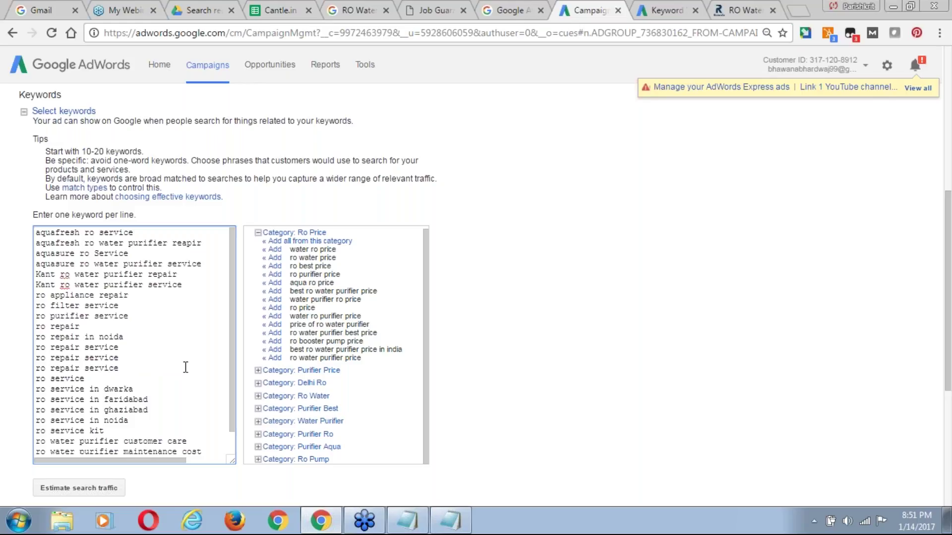
Replace 'dwarka' in the keyword list with 'Noida Sector 73'.
key(Down)
key(Down)
key(Down)
key(Down)
key(Down)
key(Down)
key(Down)
click(169, 377)
click(146, 384)
key(ctrl+shift+Left)
key(ctrl+shift+Left)
key(ctrl+shift+Left)
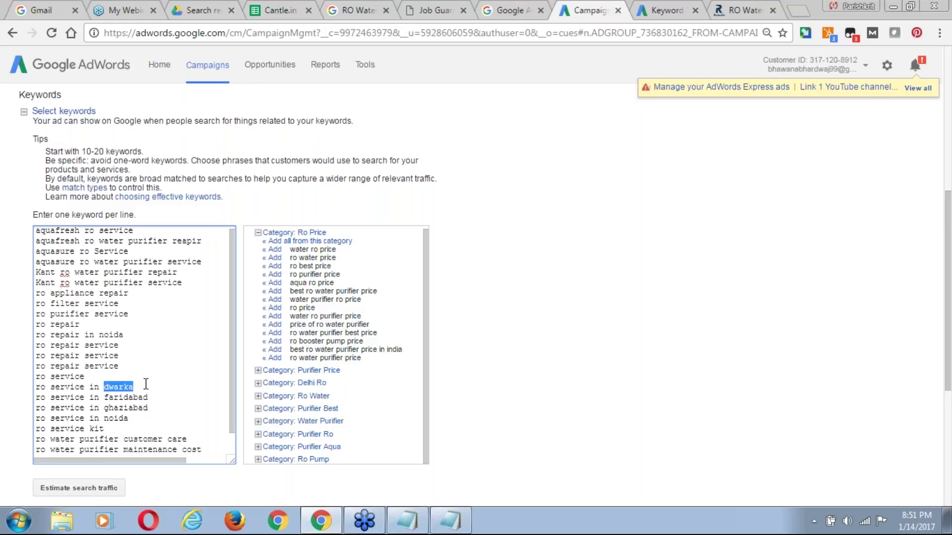
key(ctrl+shift+Right)
key(ctrl+shift+Right)
text(Noida Sector 73)
Replace 'faridabad' with 'Noida Sector 72', keeping 'ro service in ghaziabad' on its own line.
key(ctrl+shift+Left)
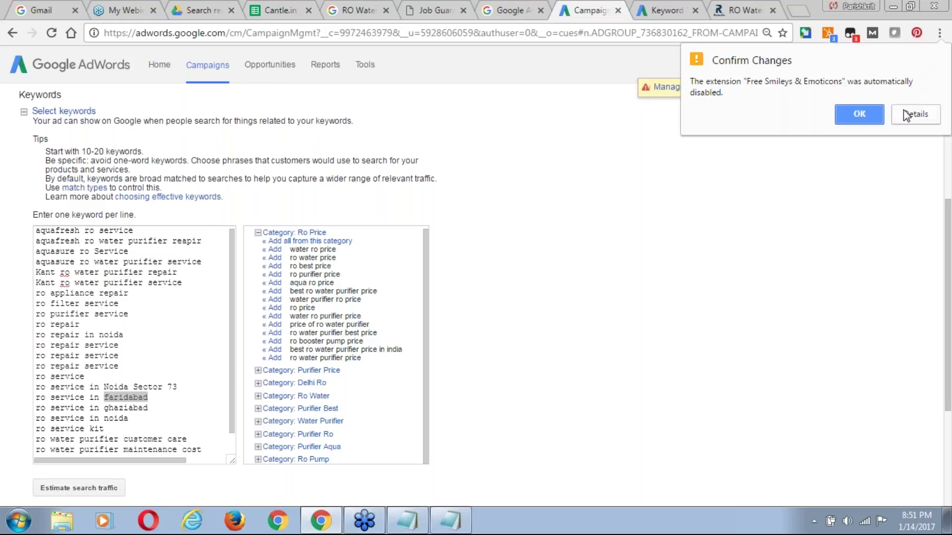
click(746, 250)
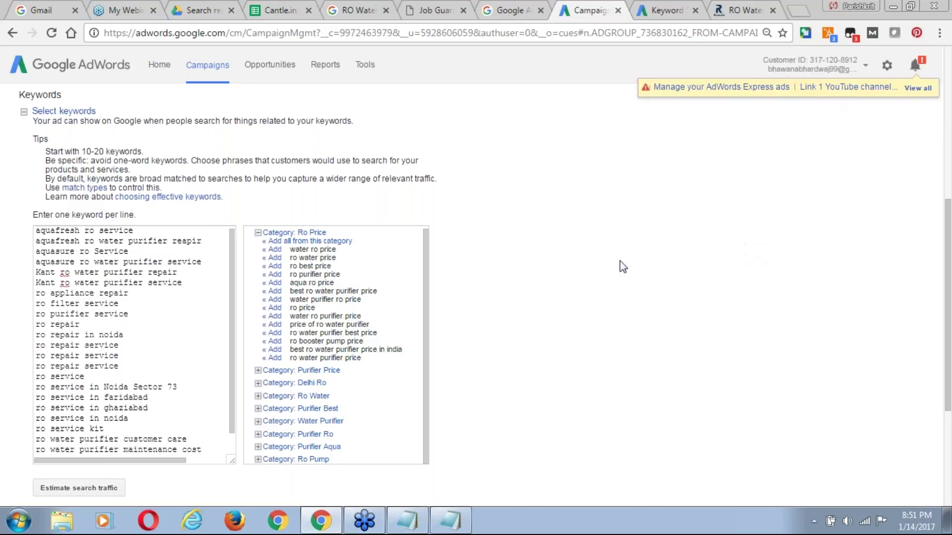
click(192, 387)
key(ctrl+shift+Left)
key(ctrl+shift+Left)
key(Down)
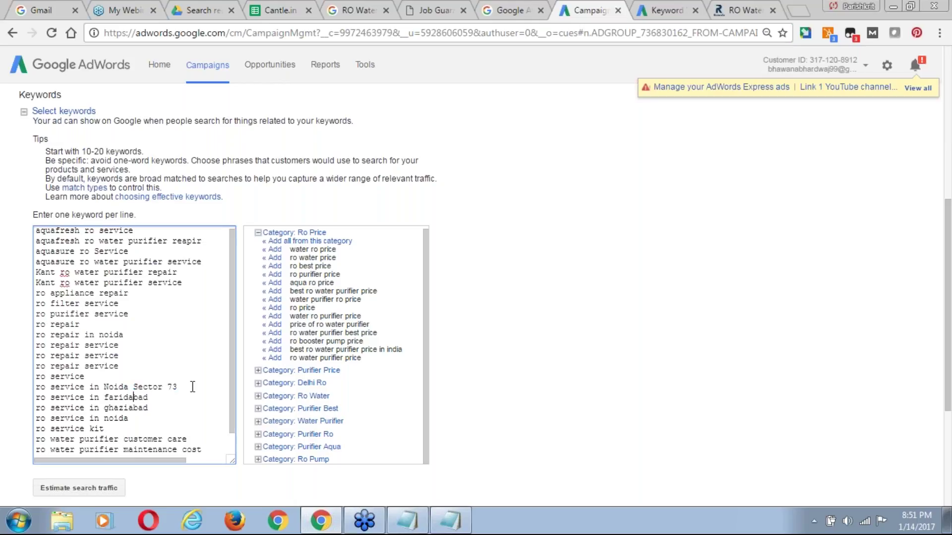
key(ctrl+Left)
key(ctrl+shift+Right)
key(ctrl+v)
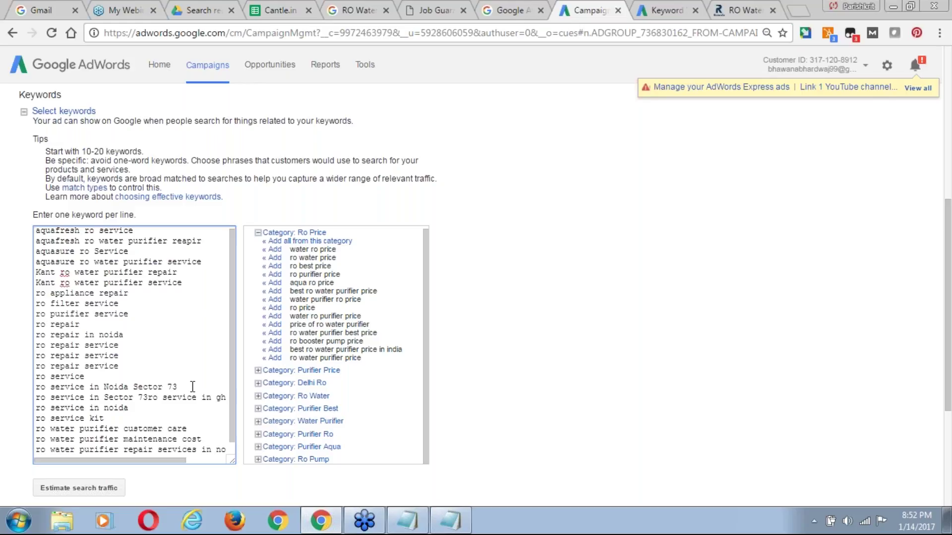
key(BackSpace)
text(2)
key(Return)
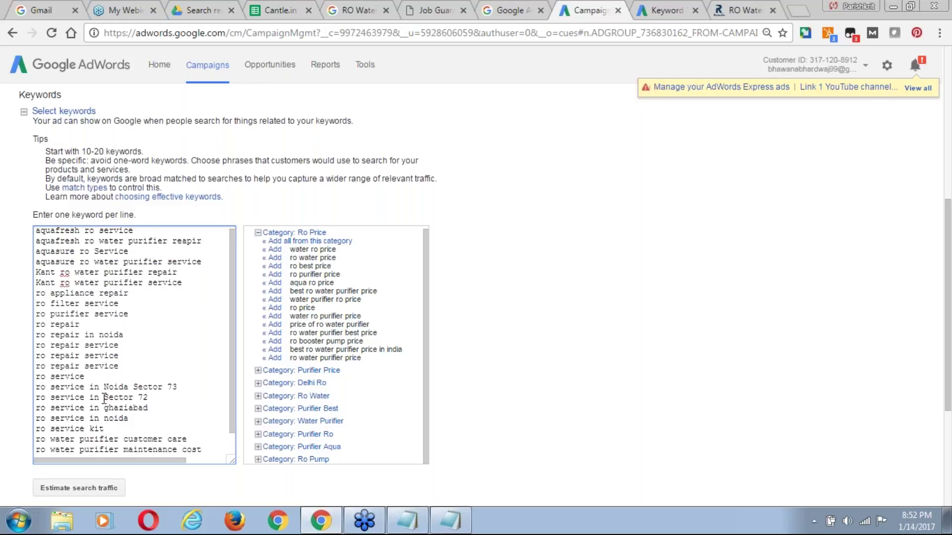
click(105, 397)
text(Noida)
Delete the 'ro service kit' keyword and its empty line.
key(Down)
key(Down)
key(Home)
key(Down)
key(End)
key(ctrl+shift+Left)
key(Right)
key(shift+Home)
key(BackSpace)
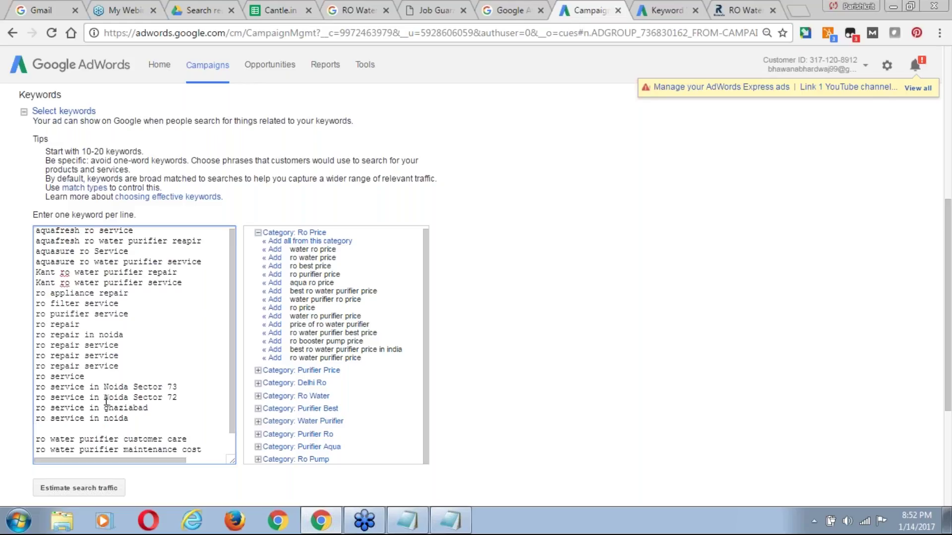
key(Delete)
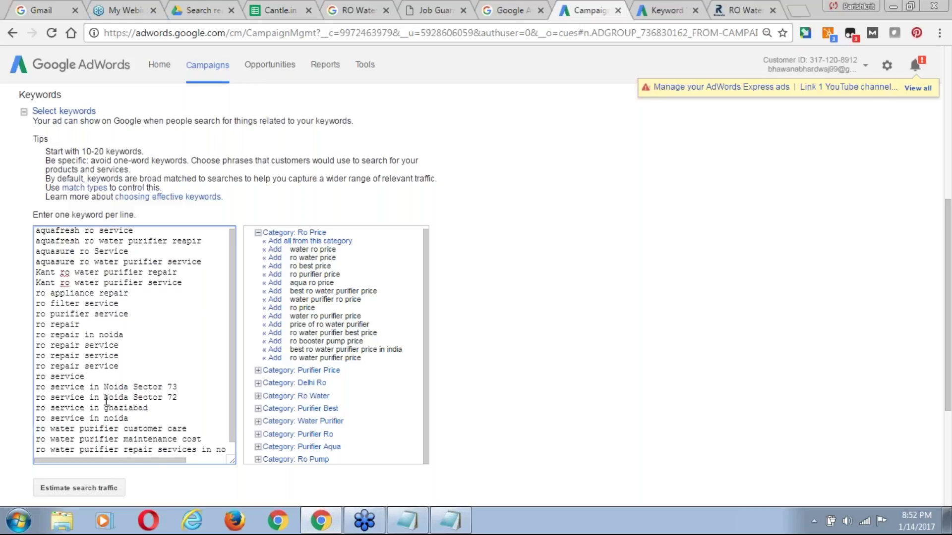
Change 'customer care' to 'reapir service', keeping 'maintenance cost' on its own line.
click(120, 432)
click(126, 431)
key(ctrl+shift+Right)
key(ctrl+shift+Right)
key(Delete)
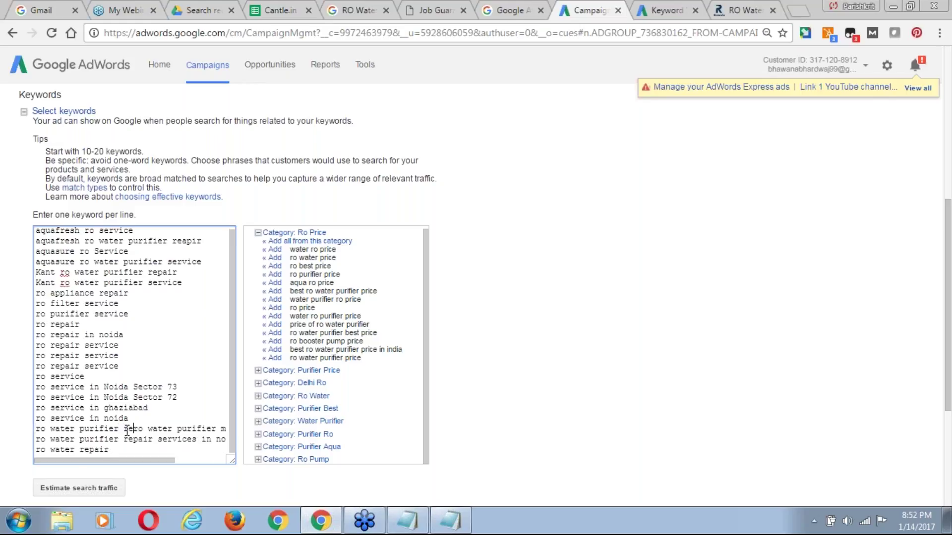
text(reapir s)
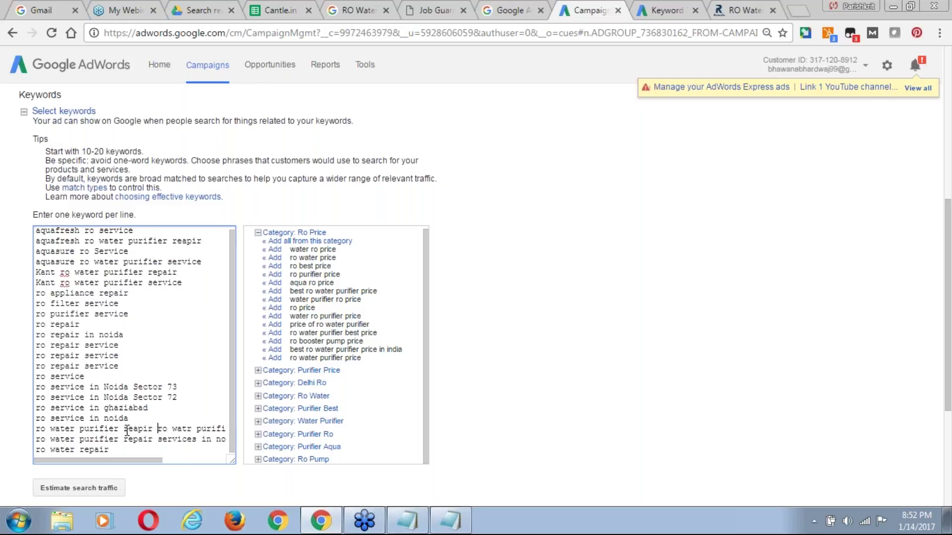
text(ervice)
key(Return)
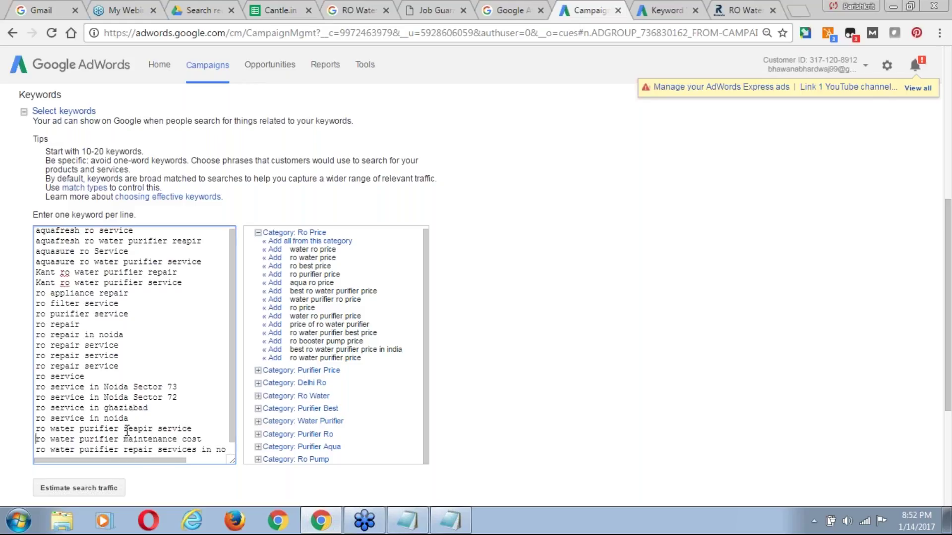
key(Down)
key(Down)
key(End)
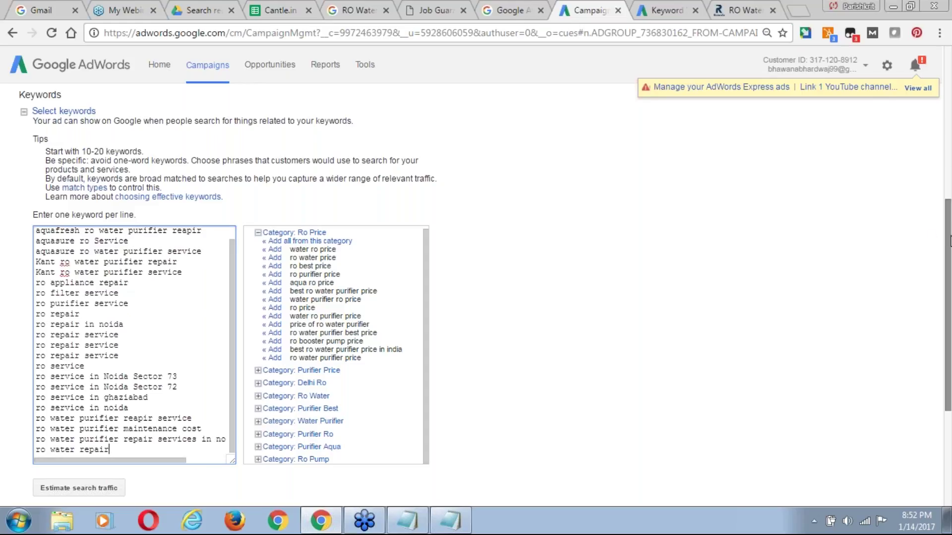
scroll(950, 237, down, 1)
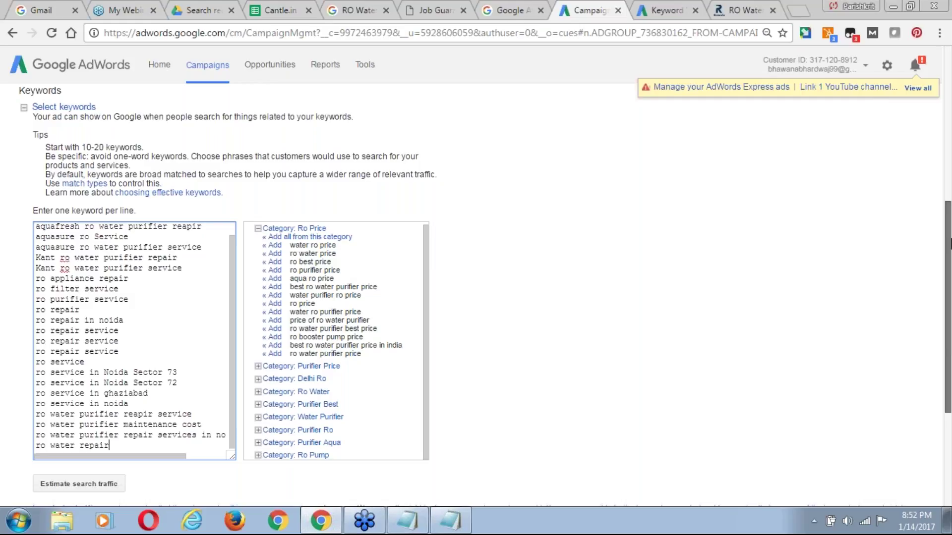
scroll(950, 243, down, 4)
Estimate search traffic and scan the keyword list for the duplicate entries.
click(119, 285)
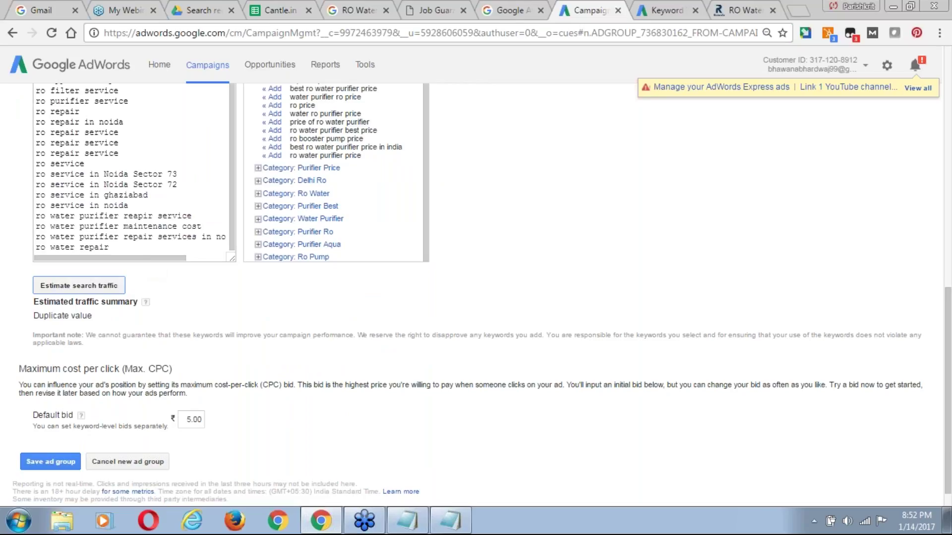
click(151, 246)
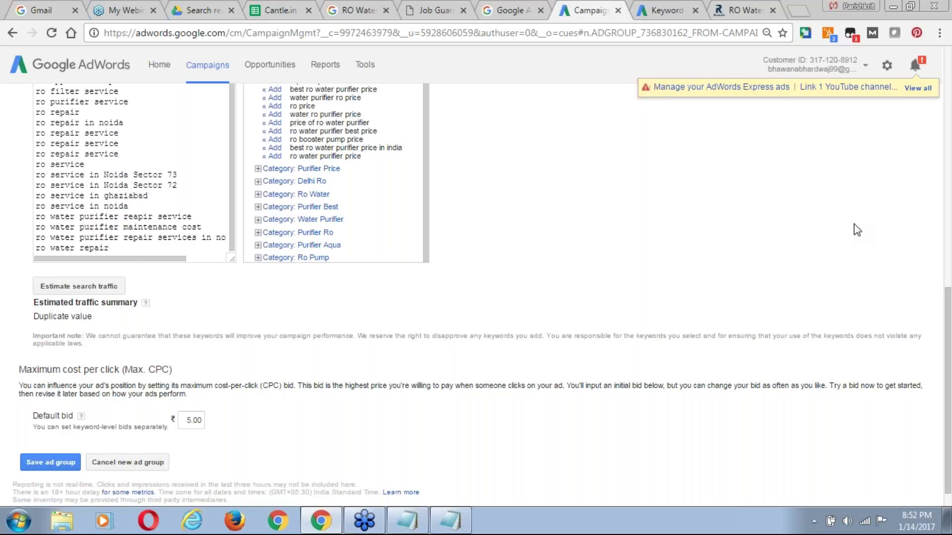
scroll(857, 230, up, 3)
scroll(857, 229, up, 1)
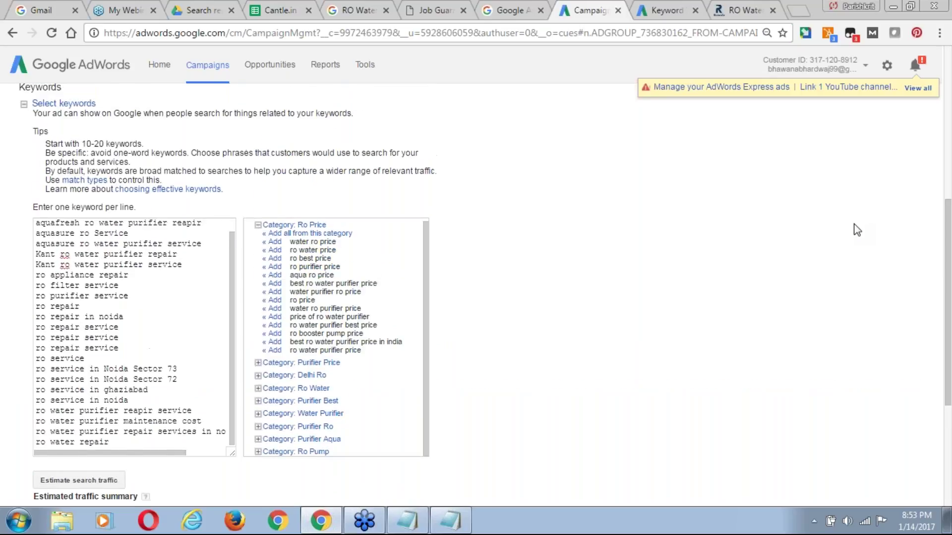
scroll(856, 229, down, 1)
scroll(856, 229, down, 2)
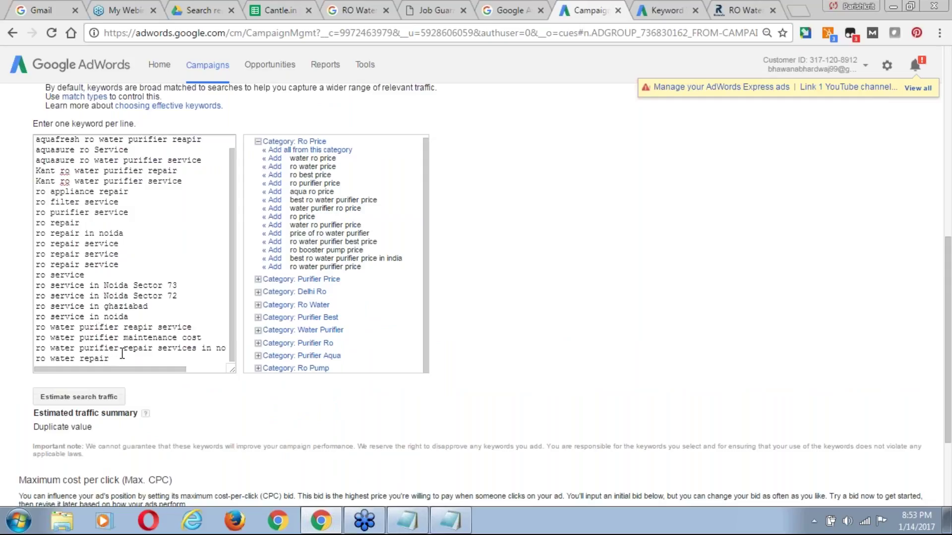
drag(232, 324, 234, 302)
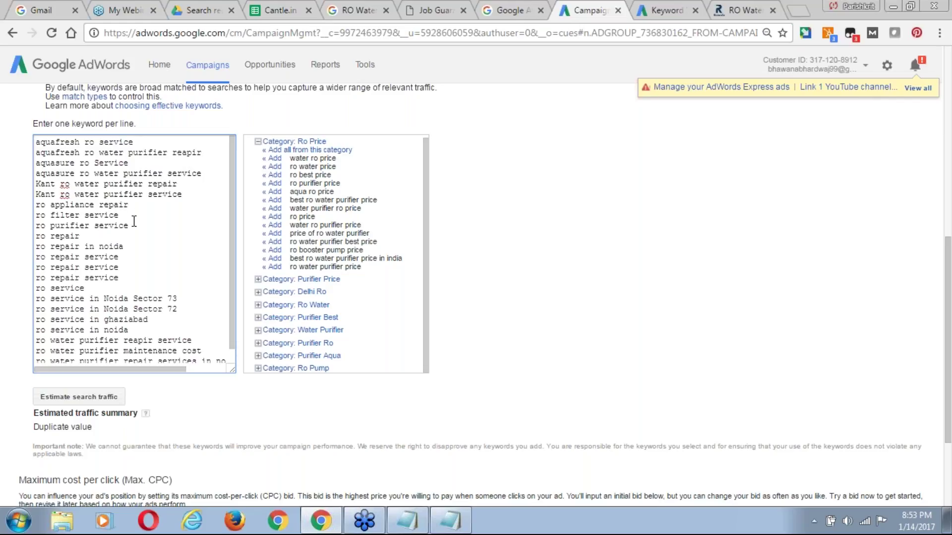
Delete the duplicate 'ro repair service' lines and re-estimate traffic, now 5–6 clicks per day.
click(127, 255)
key(Home)
key(shift+End)
key(Delete)
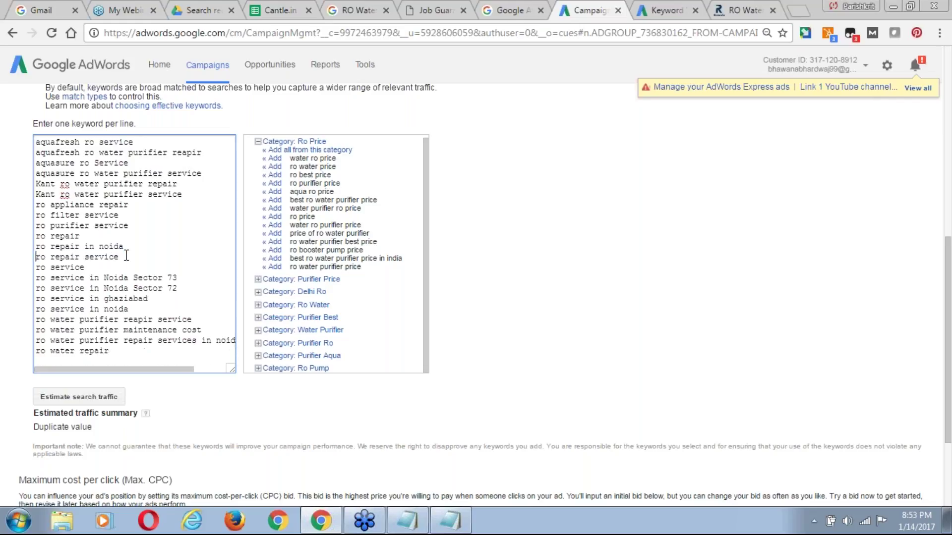
key(Down)
key(Down)
key(Down)
key(Down)
key(Down)
key(Down)
key(Down)
key(Down)
key(Down)
click(82, 400)
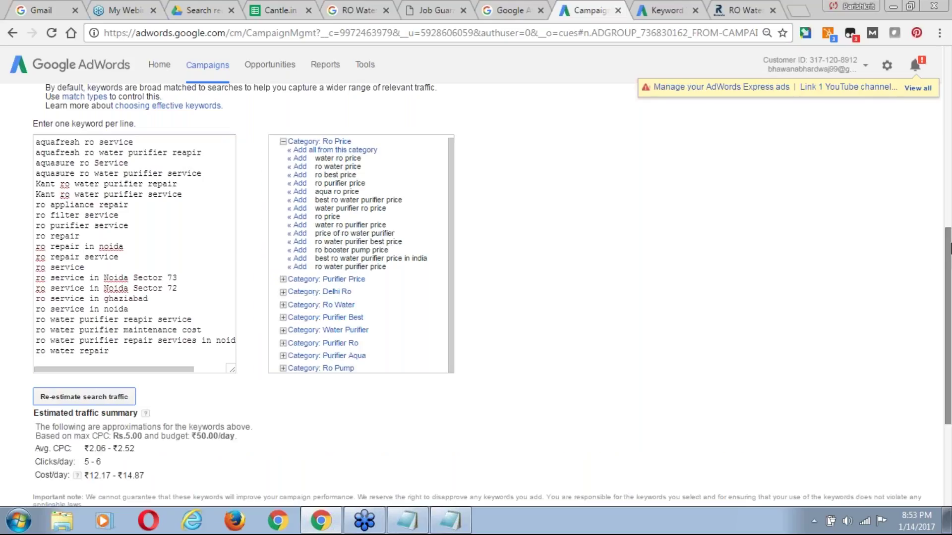
drag(949, 255, 950, 332)
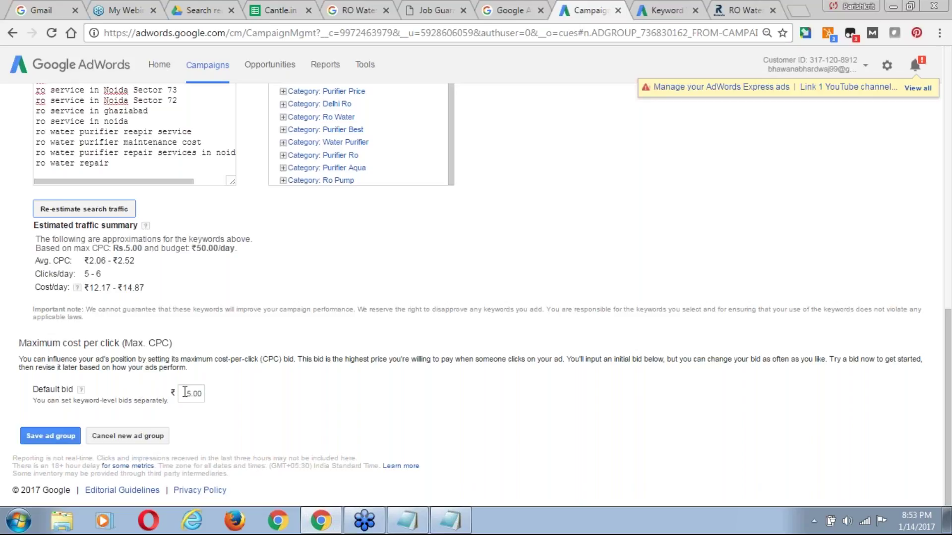
Save the Noida ad group with its ₹5.00 keywords and go to its Ad extensions.
click(38, 437)
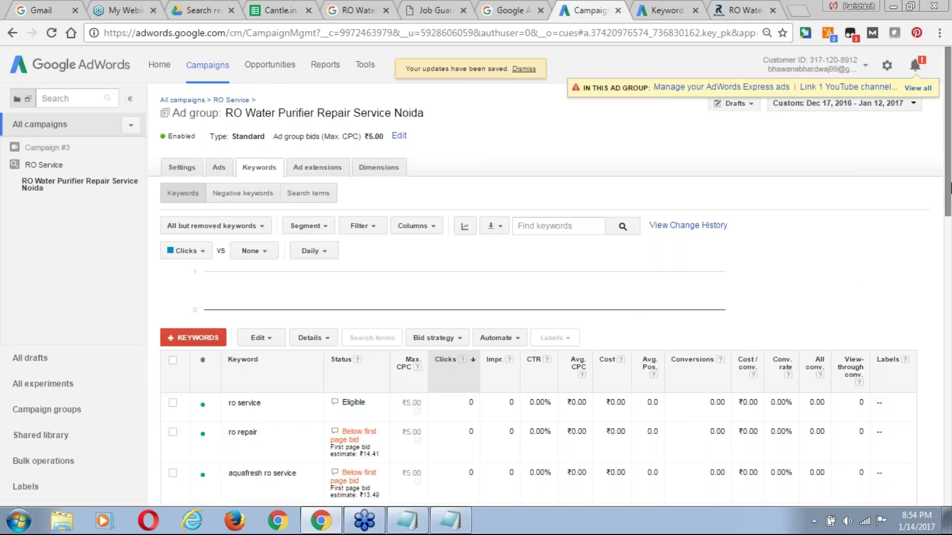
drag(948, 171, 949, 258)
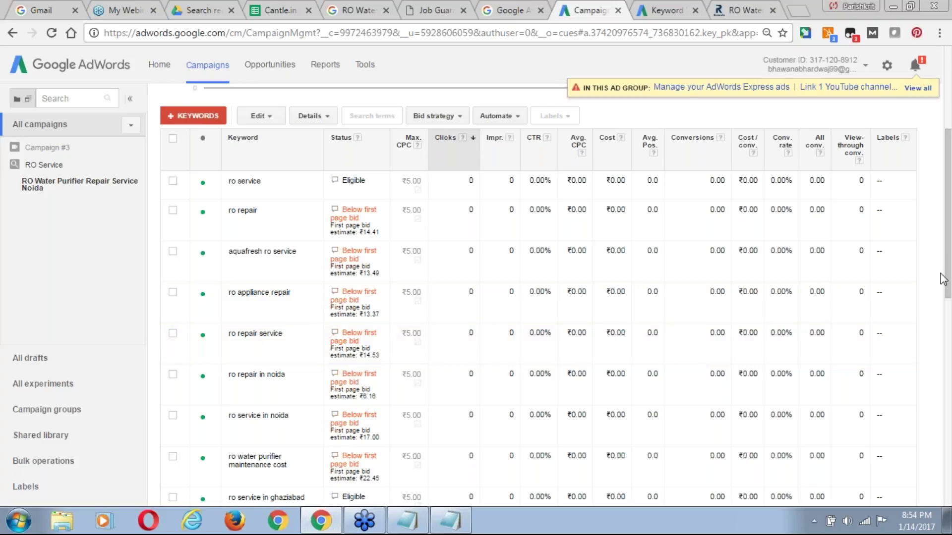
drag(950, 269, 950, 483)
scroll(479, 313, up, 5)
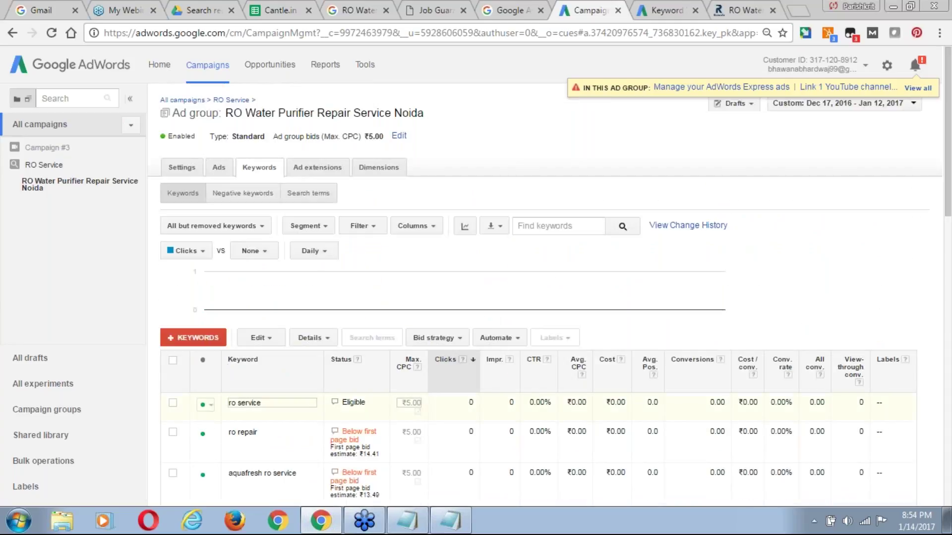
click(316, 168)
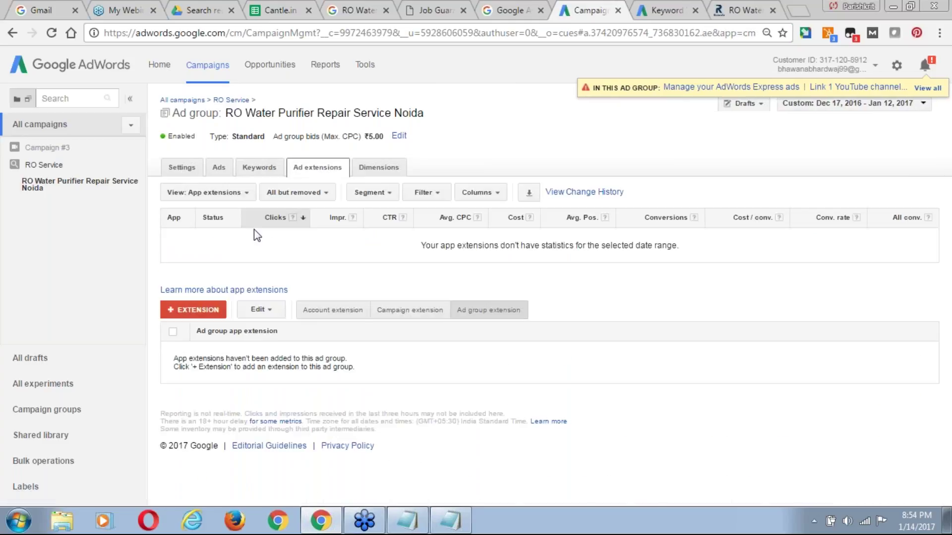
Add an ad group call extension using the mobile number from the main phone feed, and save it.
click(235, 192)
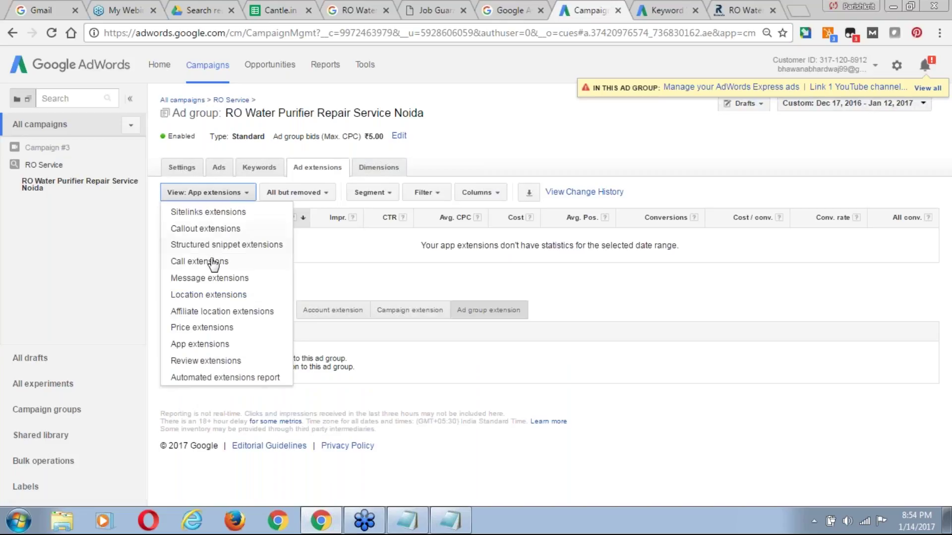
click(212, 262)
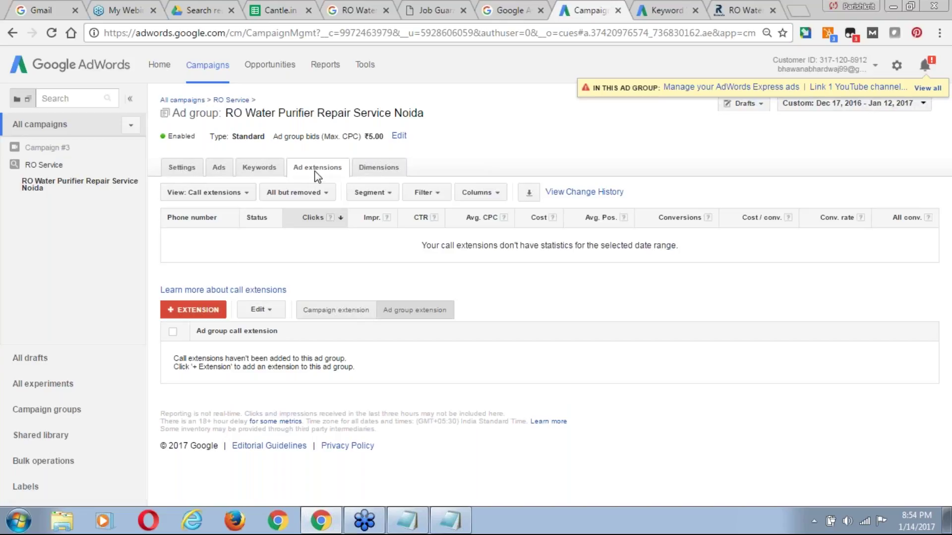
click(204, 310)
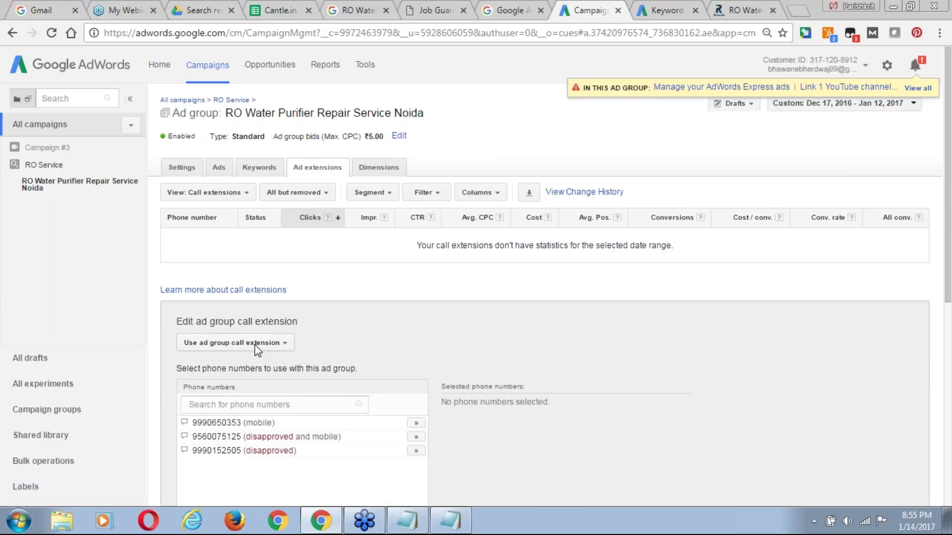
click(258, 343)
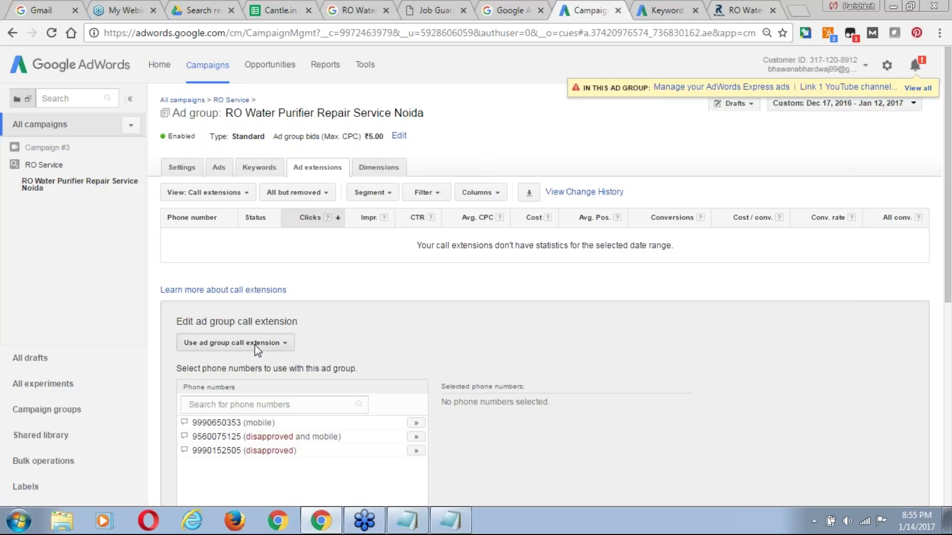
mouse_move(243, 364)
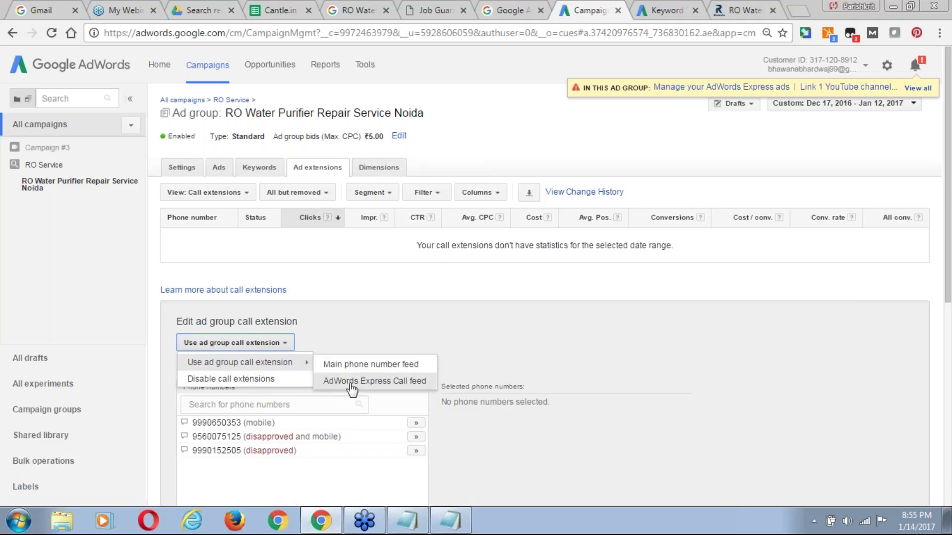
click(341, 364)
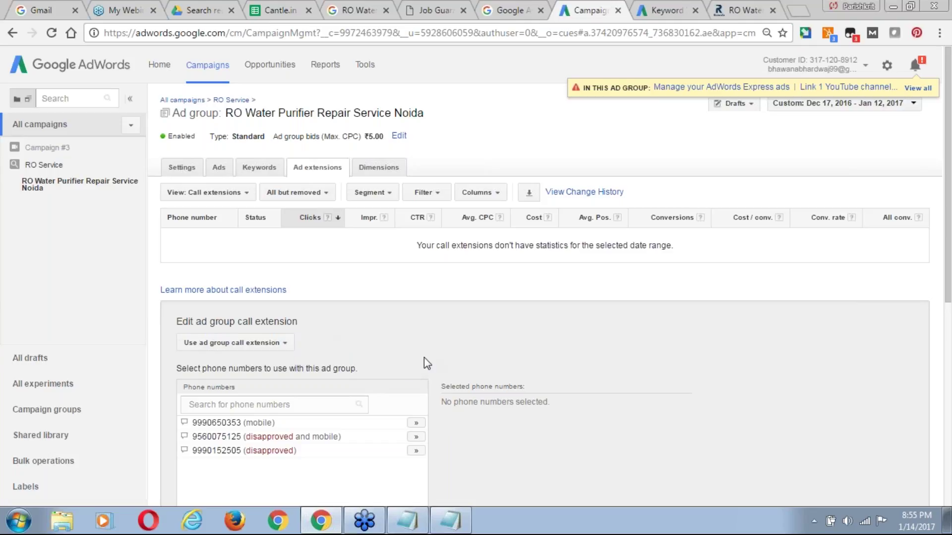
drag(948, 278, 949, 346)
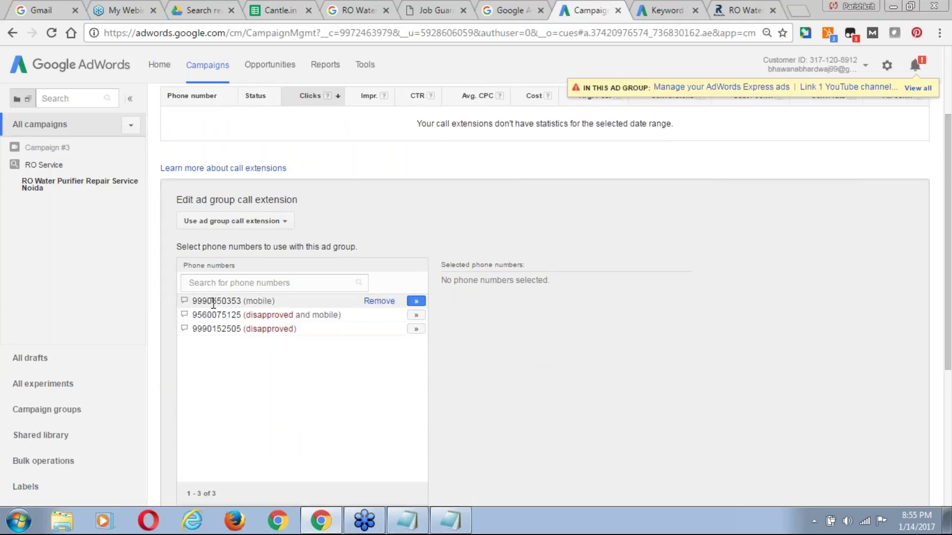
click(417, 302)
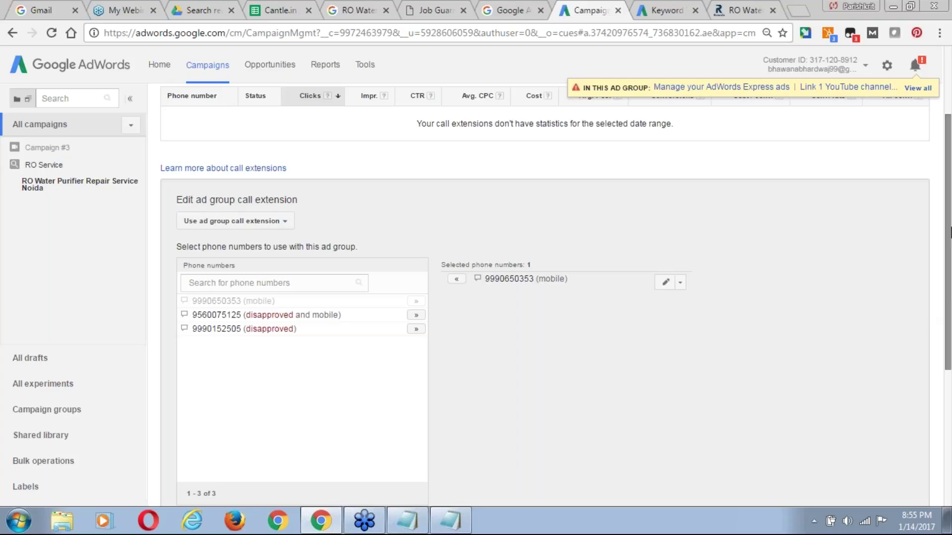
scroll(949, 280, down, 1)
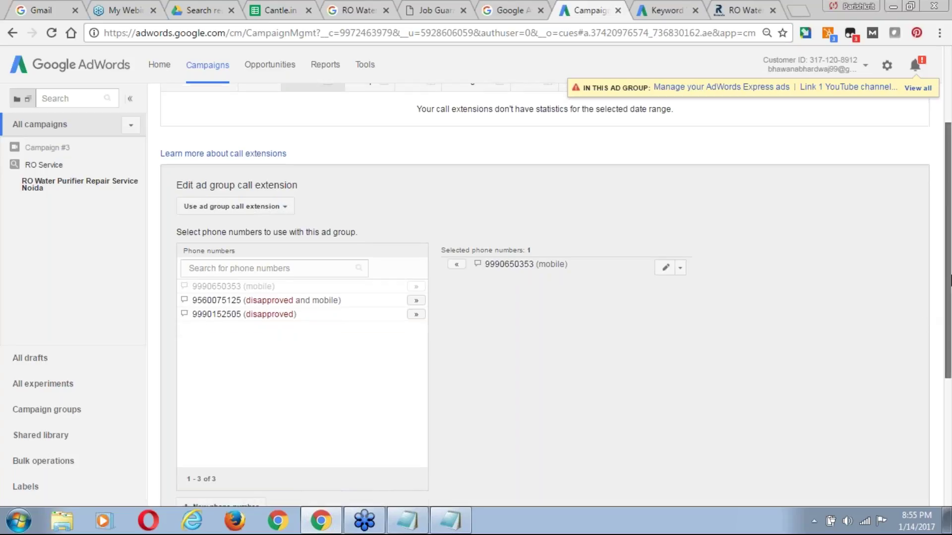
scroll(951, 280, down, 3)
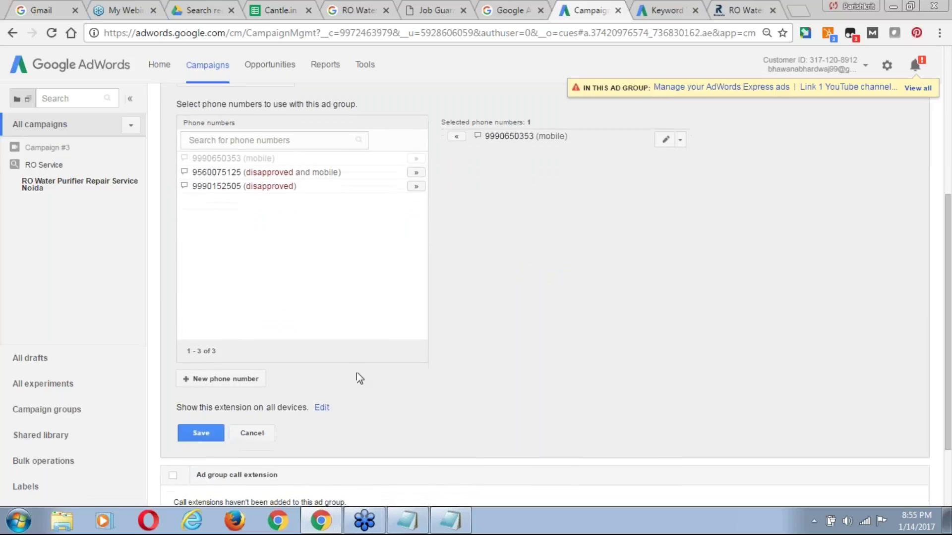
click(213, 439)
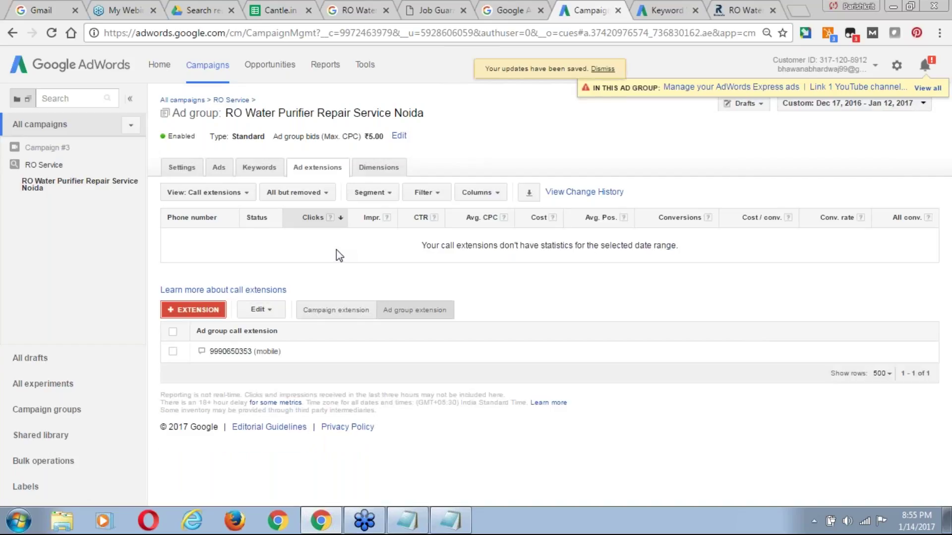
Start an ad group location extension set to 'Locations I pick' and check Manage locations.
click(238, 199)
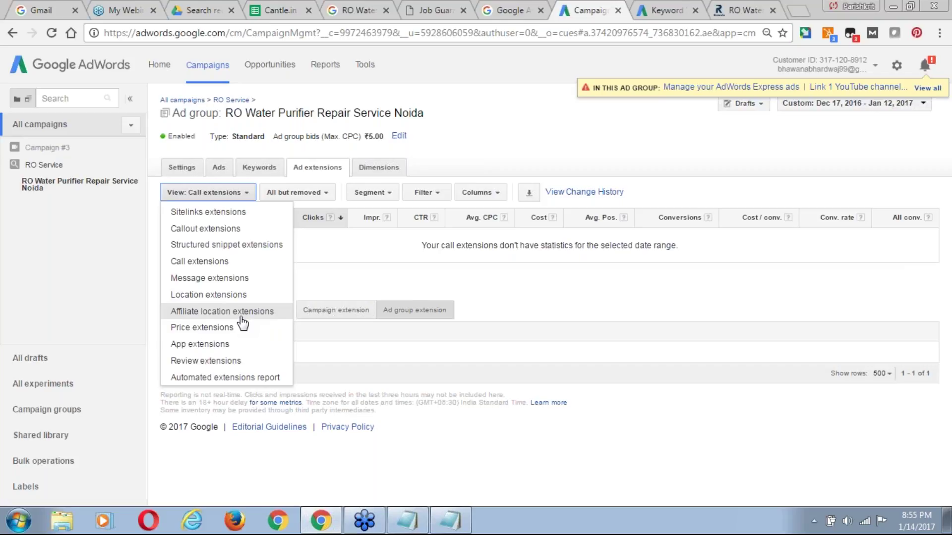
click(228, 296)
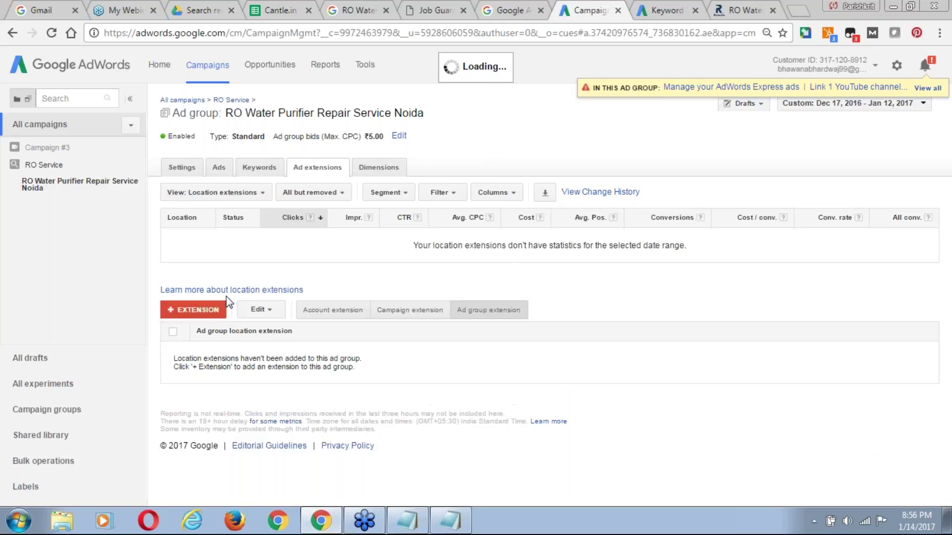
click(209, 310)
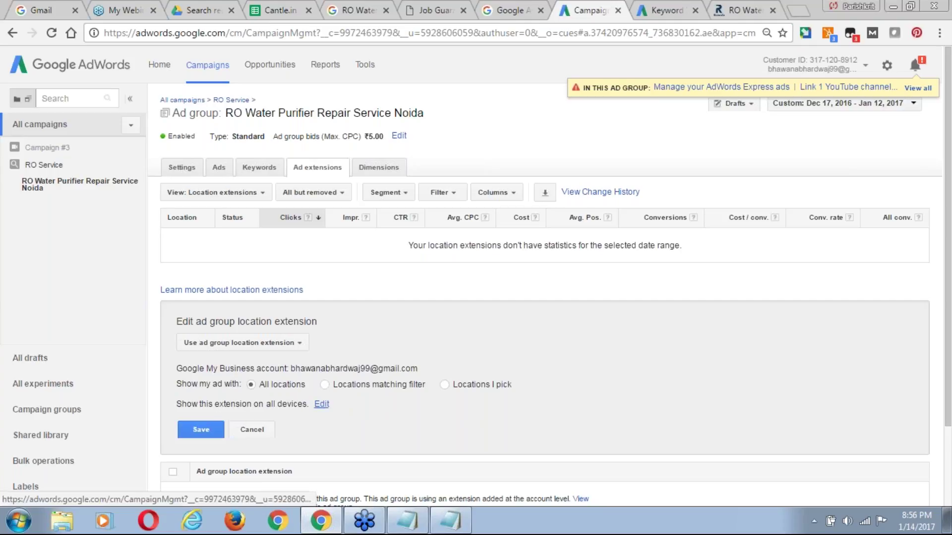
click(445, 385)
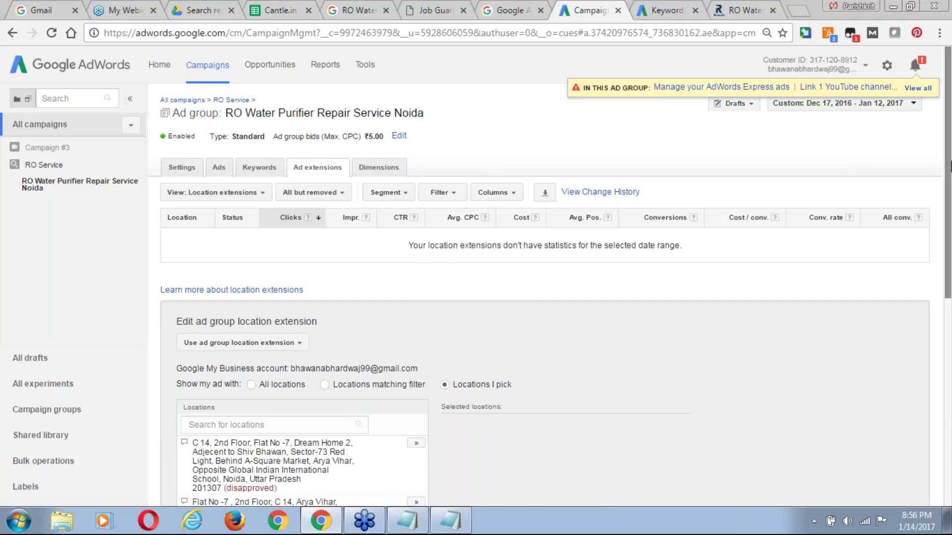
drag(948, 219, 950, 300)
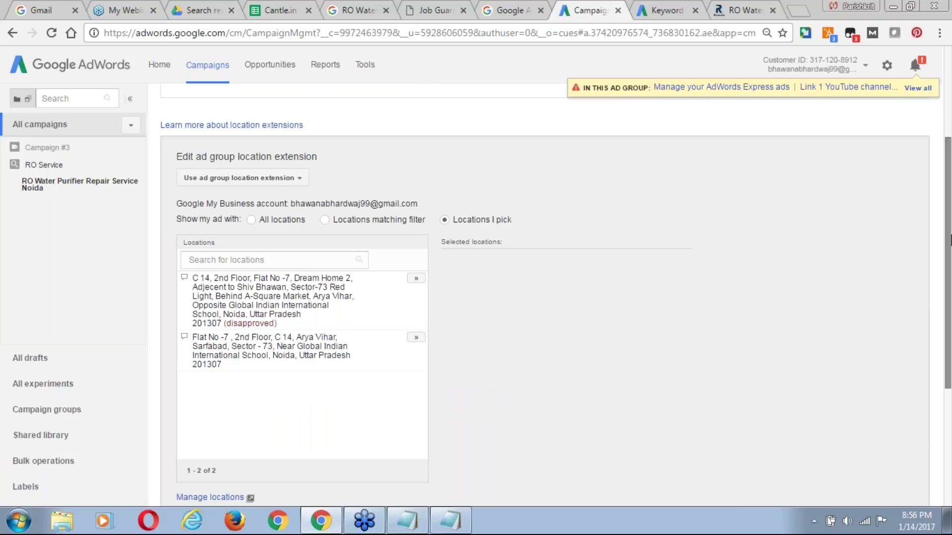
drag(950, 213, 950, 215)
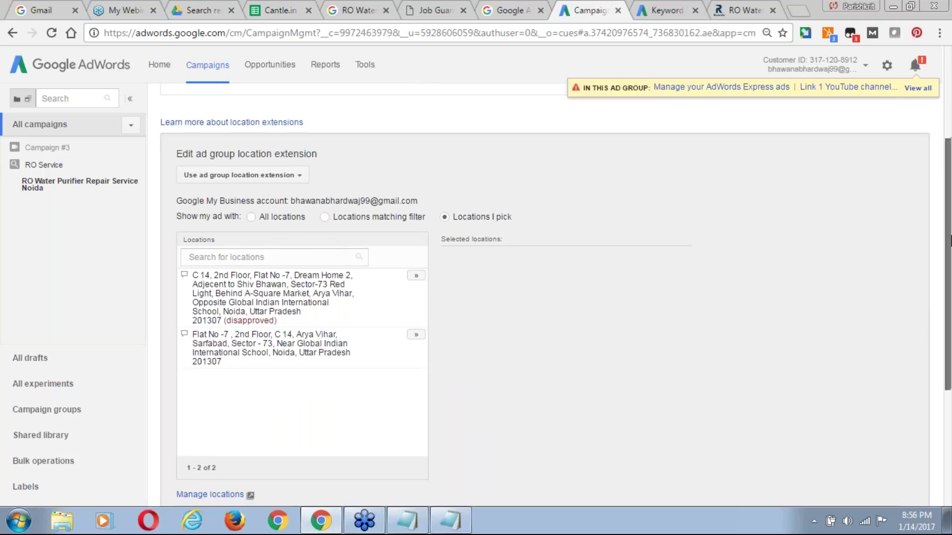
scroll(323, 404, down, 1)
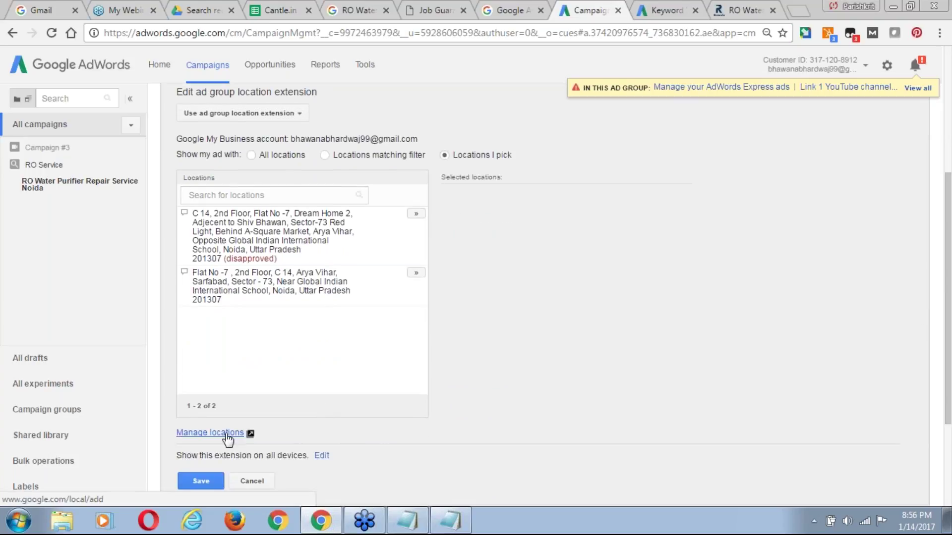
click(213, 433)
click(533, 14)
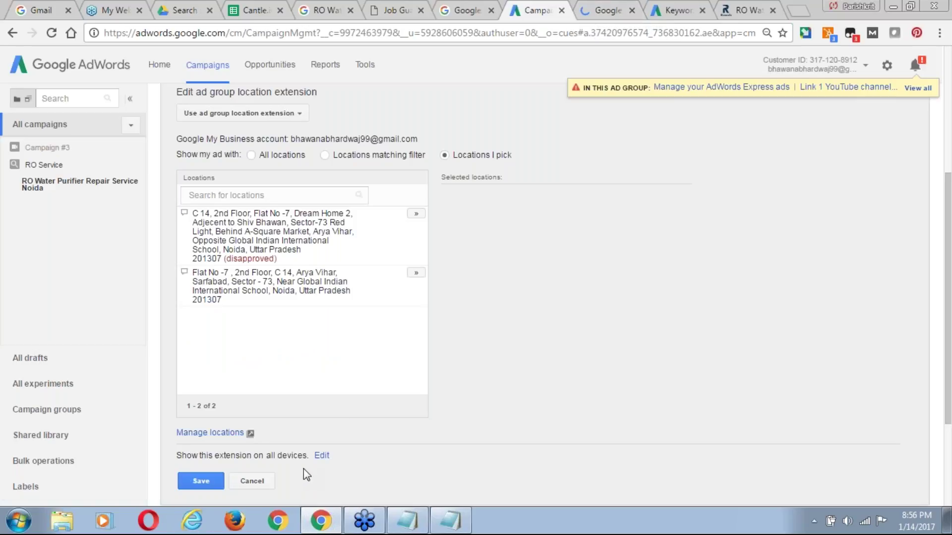
click(603, 6)
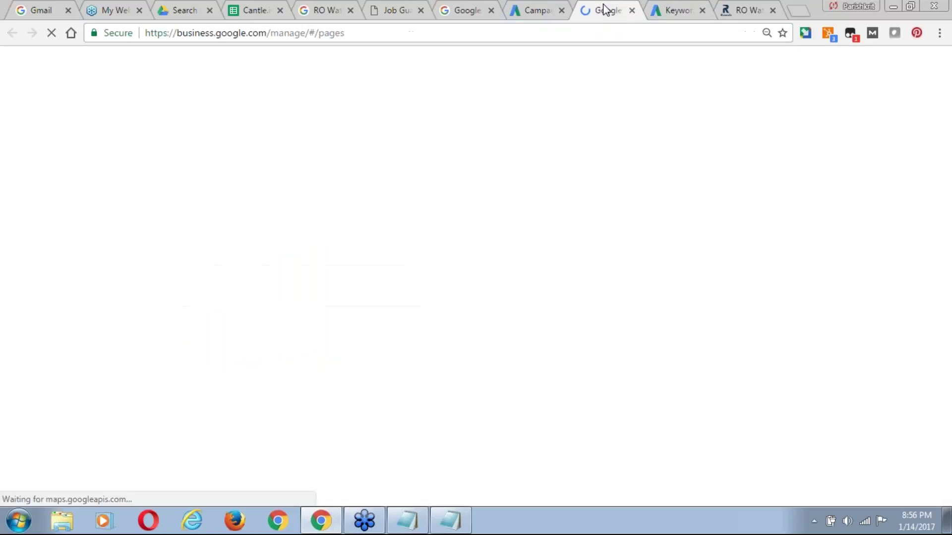
click(542, 4)
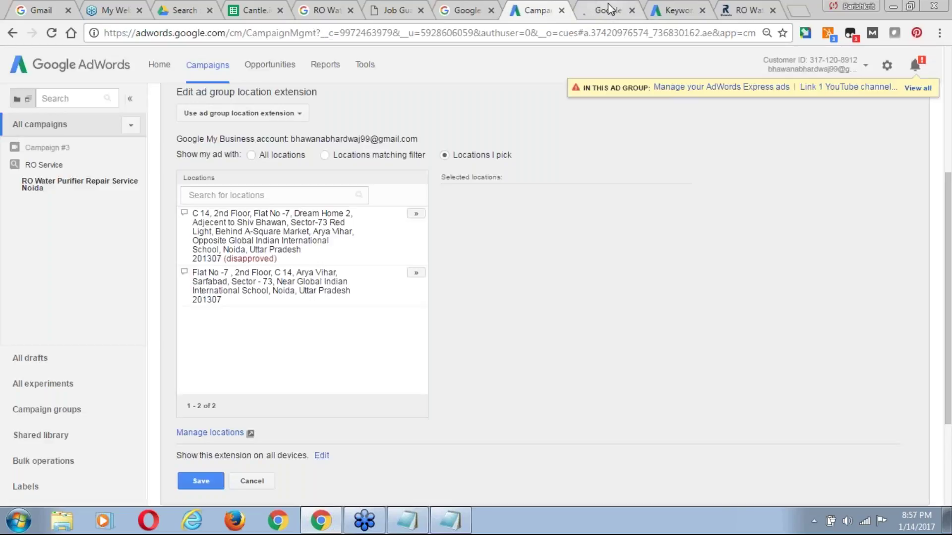
click(610, 9)
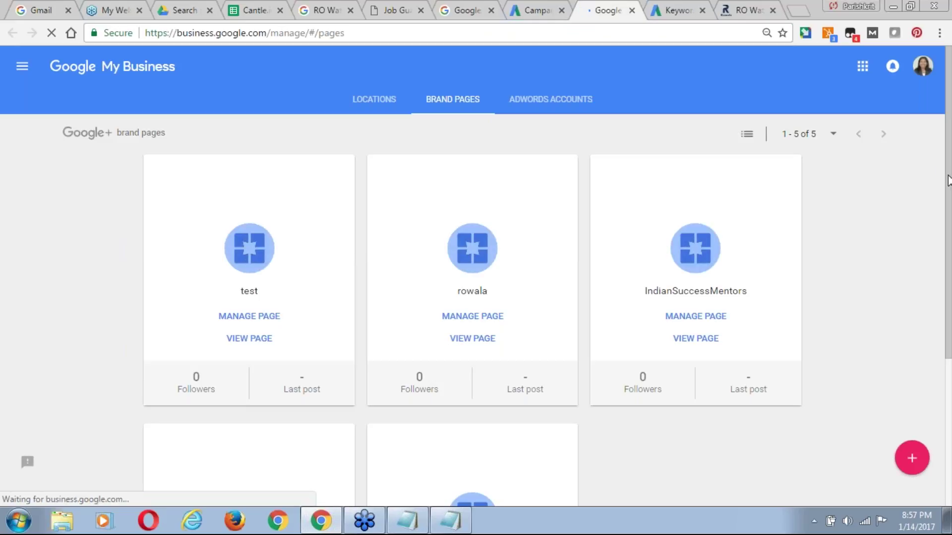
scroll(947, 198, down, 1)
drag(949, 225, 945, 188)
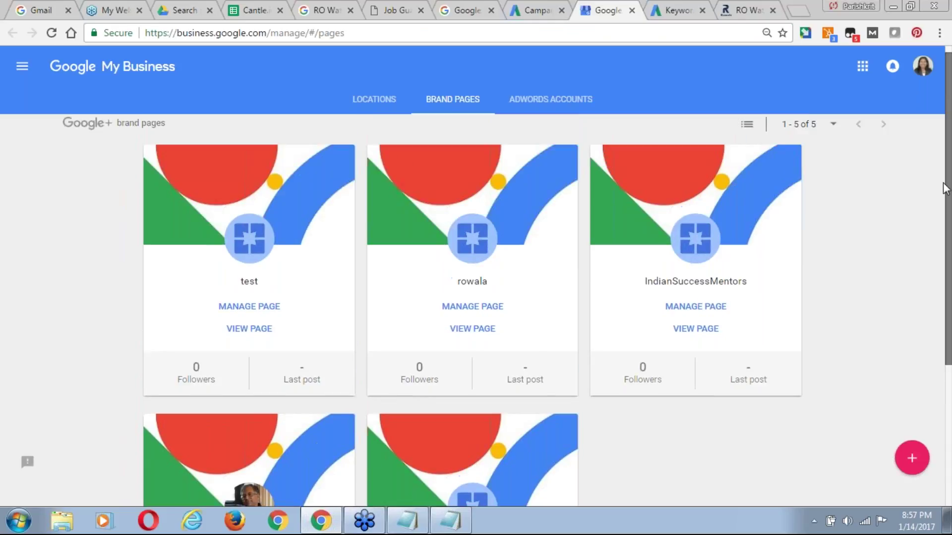
click(460, 10)
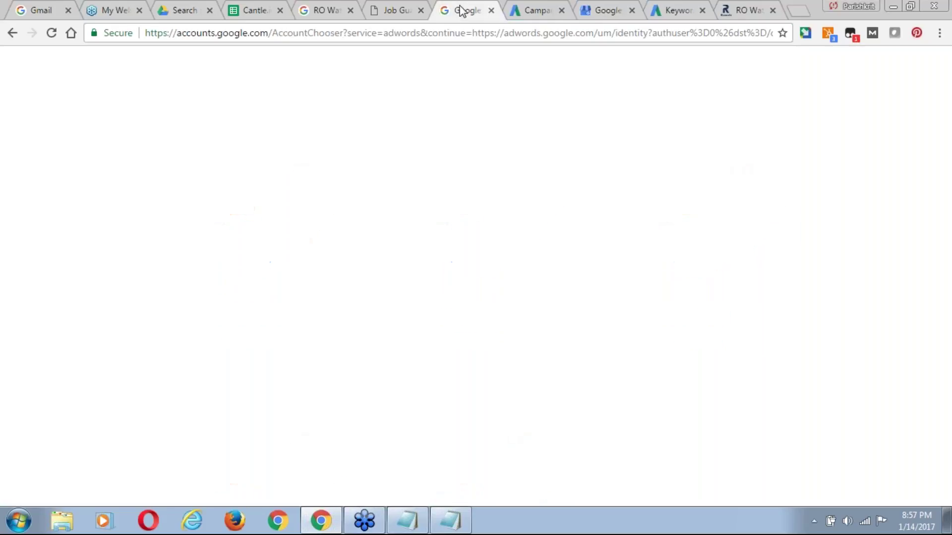
click(524, 14)
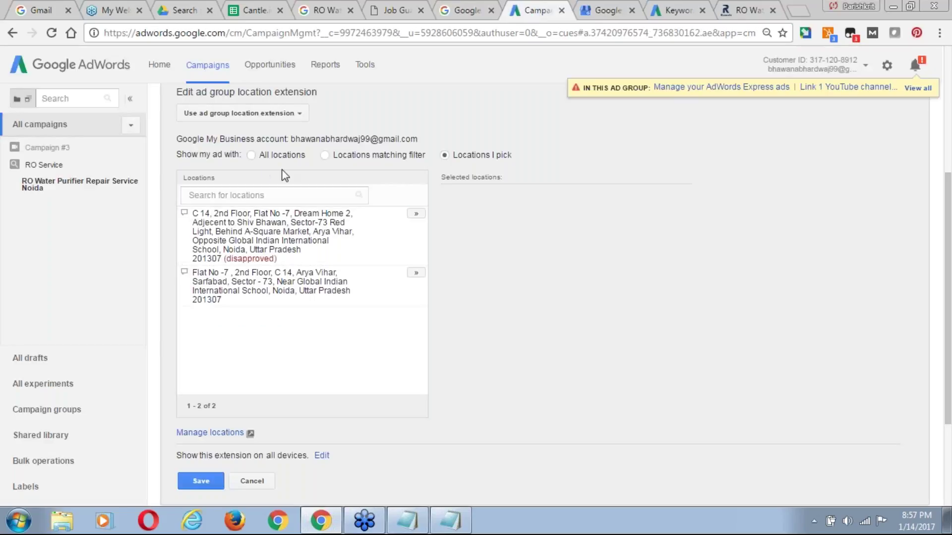
click(276, 116)
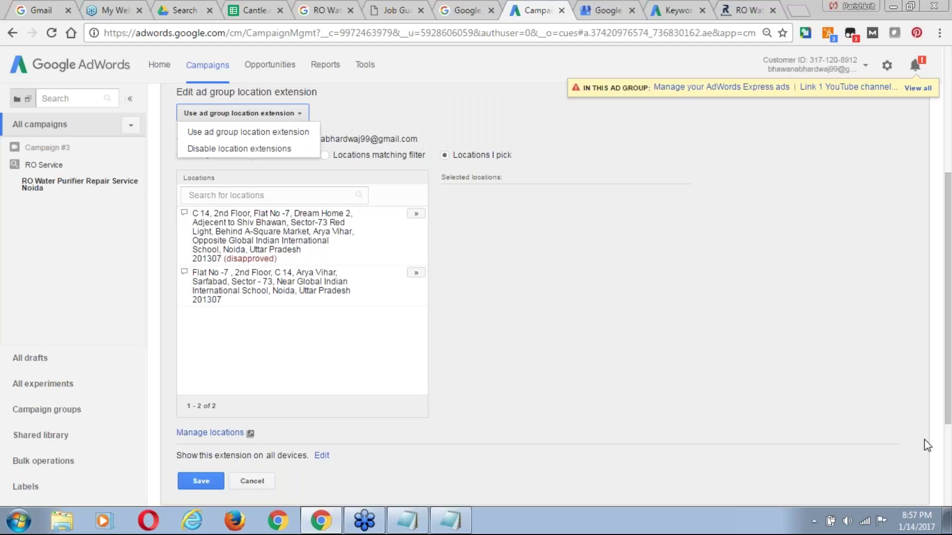
drag(948, 236, 949, 79)
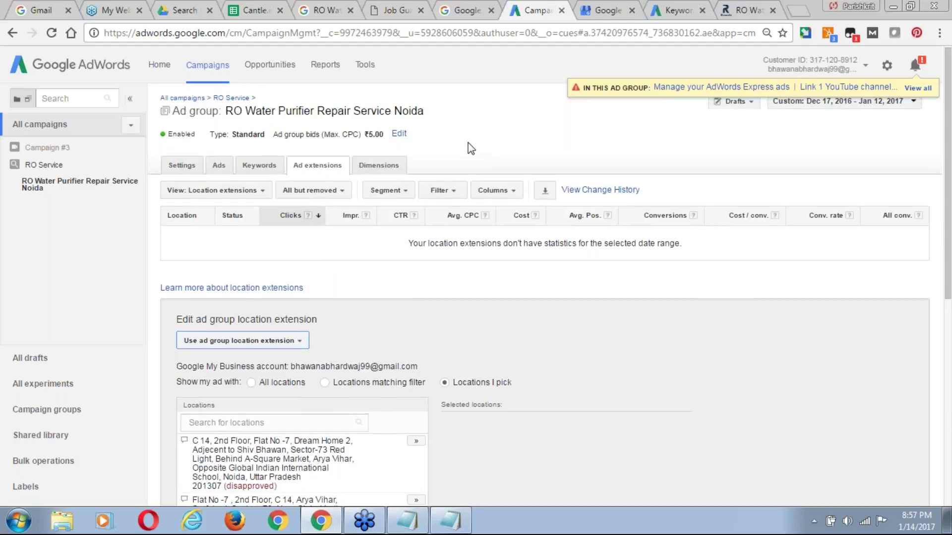
Switch the view to Message extensions and start a new ad group message extension.
click(200, 191)
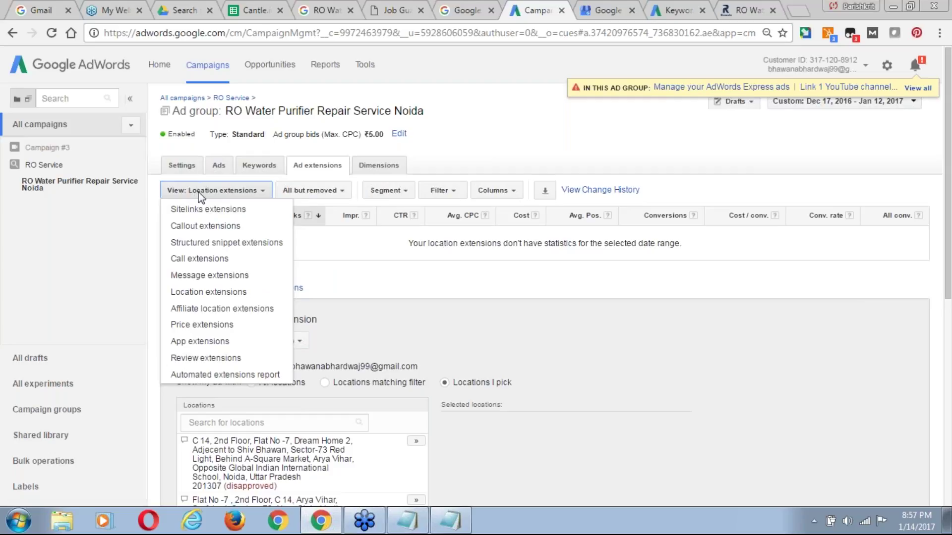
click(220, 276)
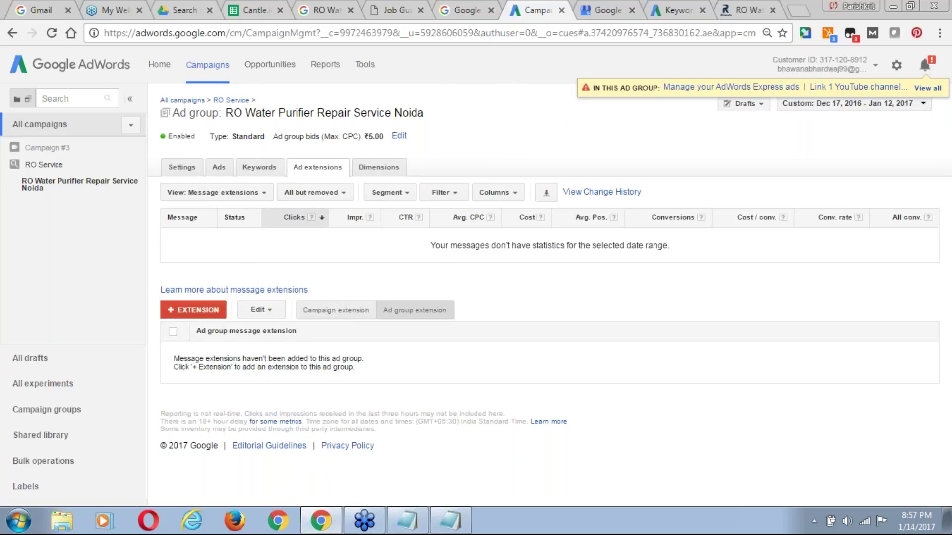
click(198, 310)
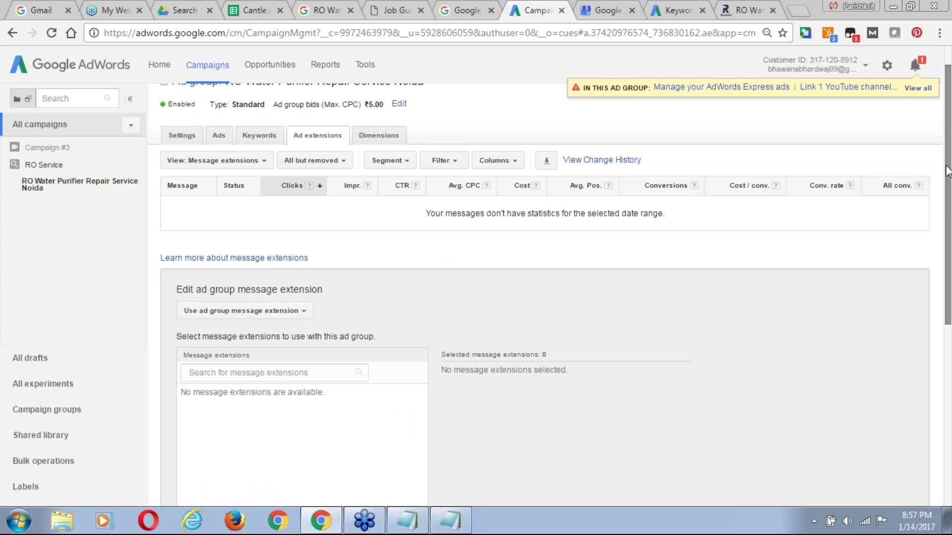
drag(948, 192, 950, 290)
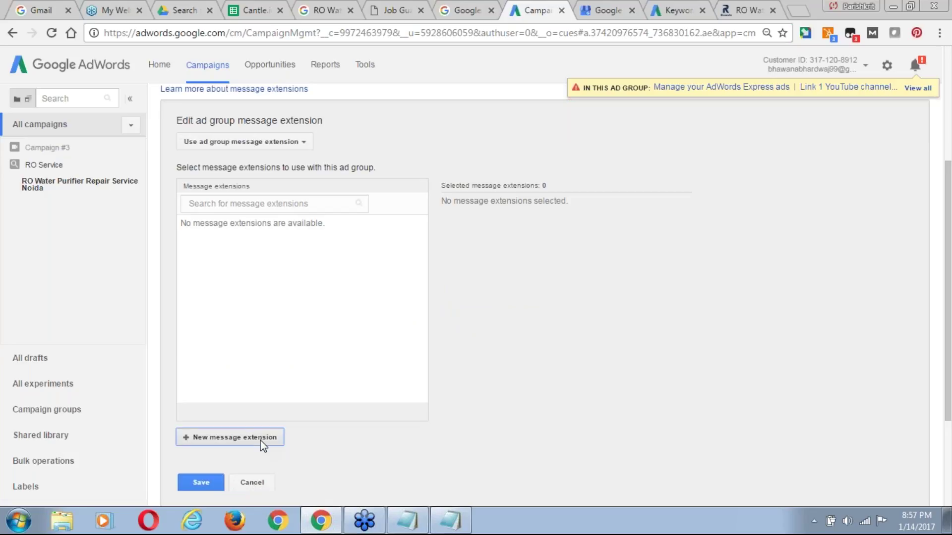
click(188, 435)
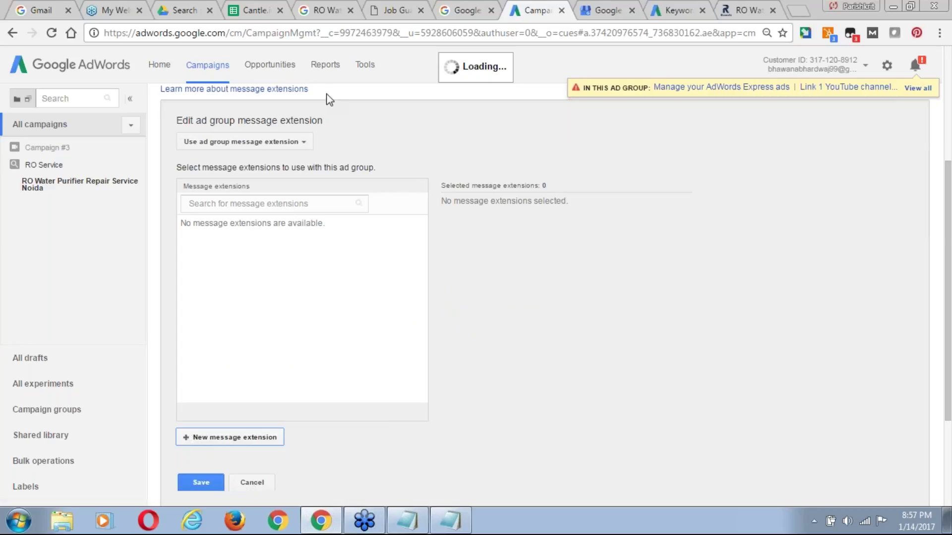
click(324, 10)
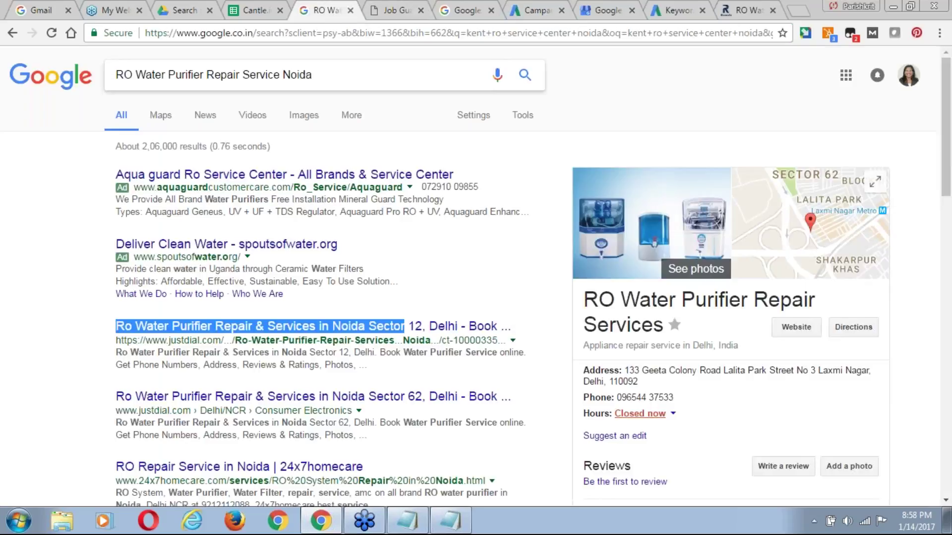
Search Google for 'ro repair service noida', then 'ro service noida', then plain 'ro service'.
click(300, 74)
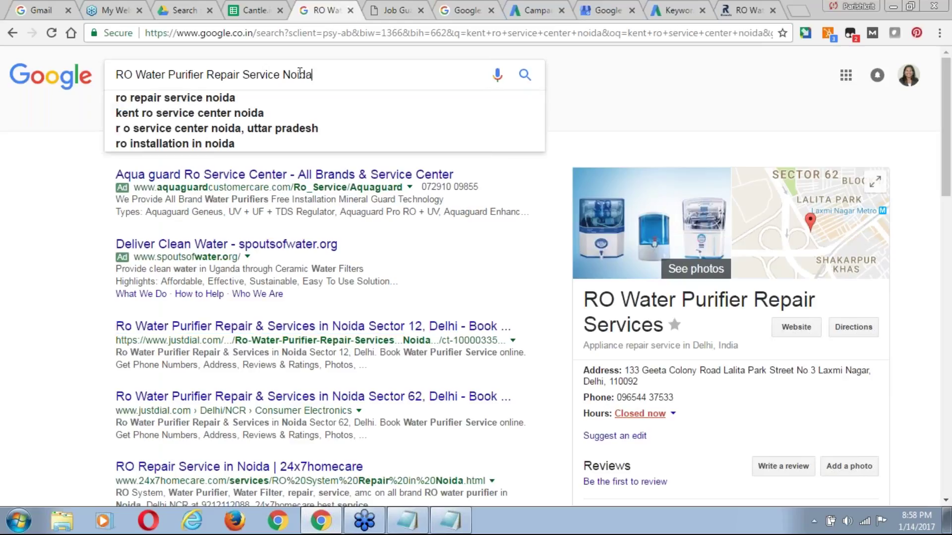
triple_click(300, 74)
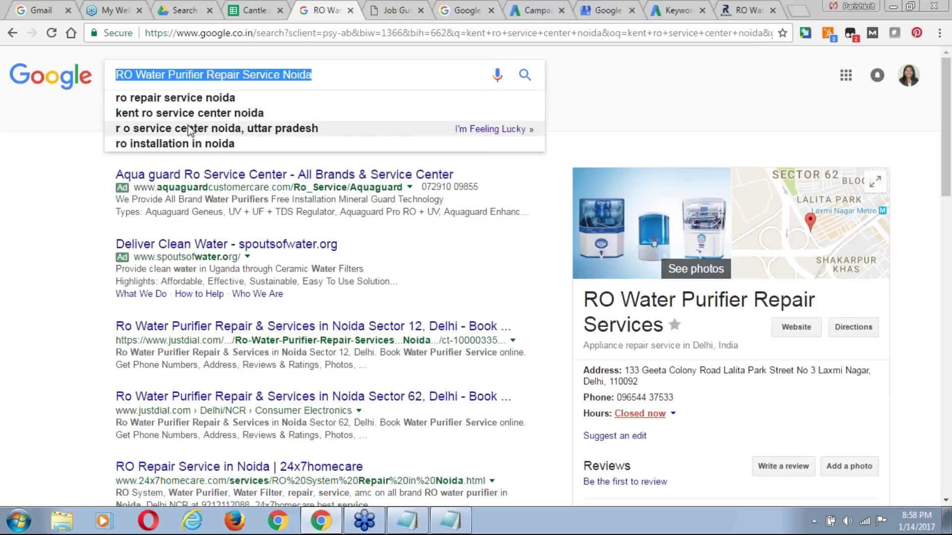
click(203, 99)
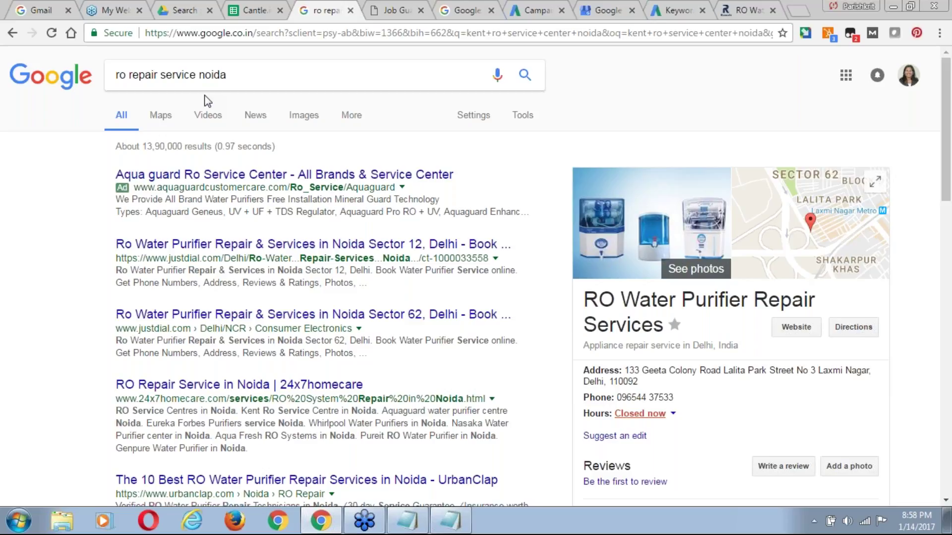
click(201, 76)
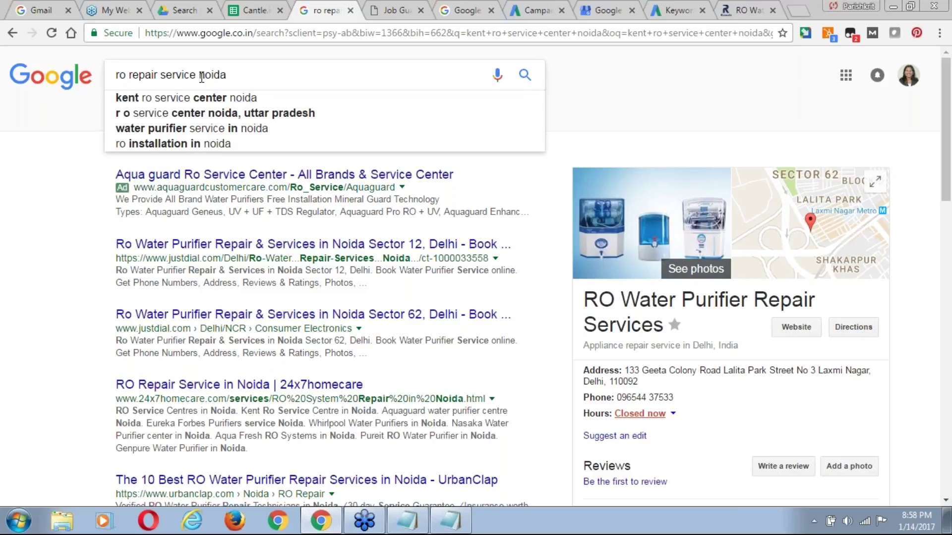
key(ctrl+a)
text(ro)
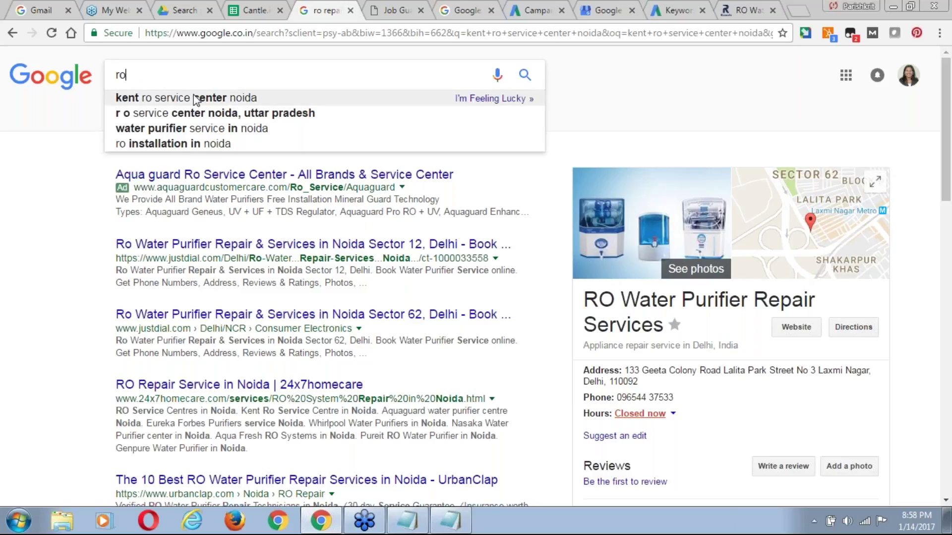
text( s)
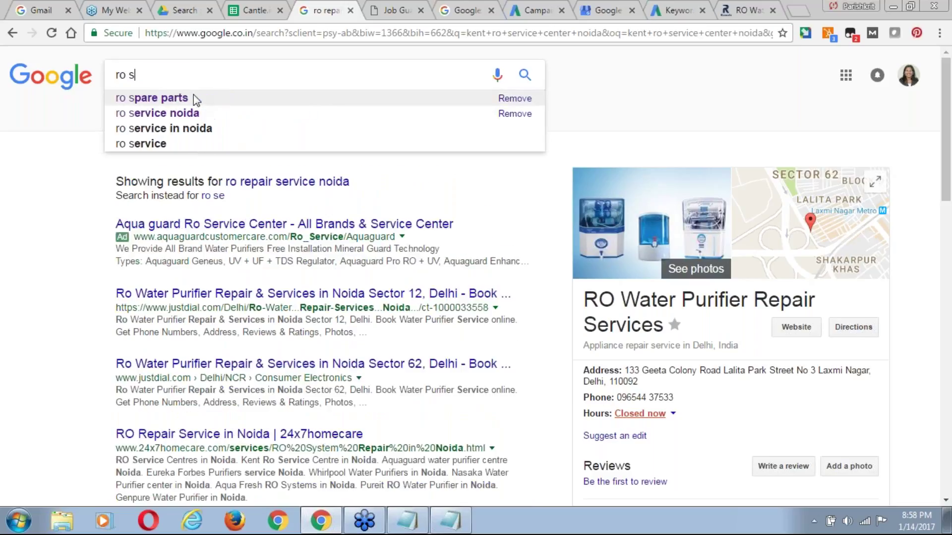
text(e)
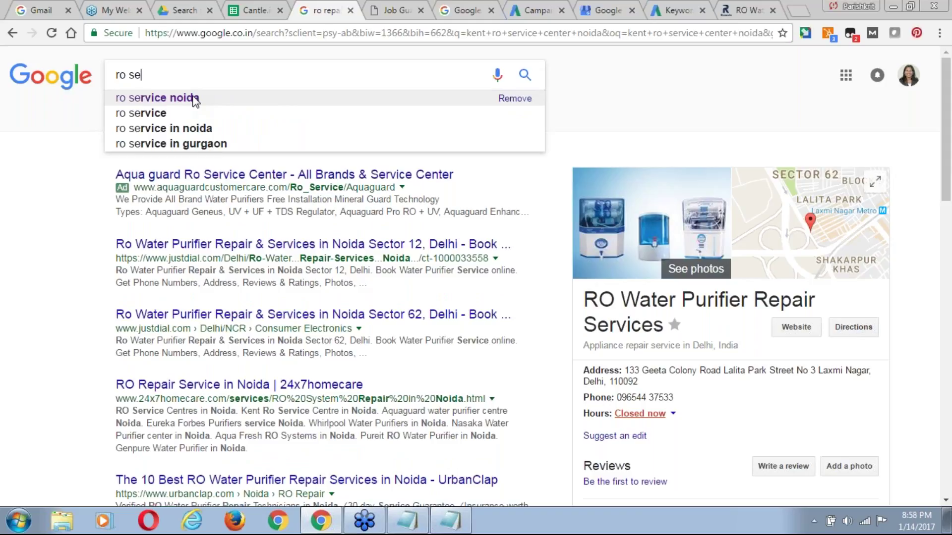
key(Down)
key(Down)
key(Down)
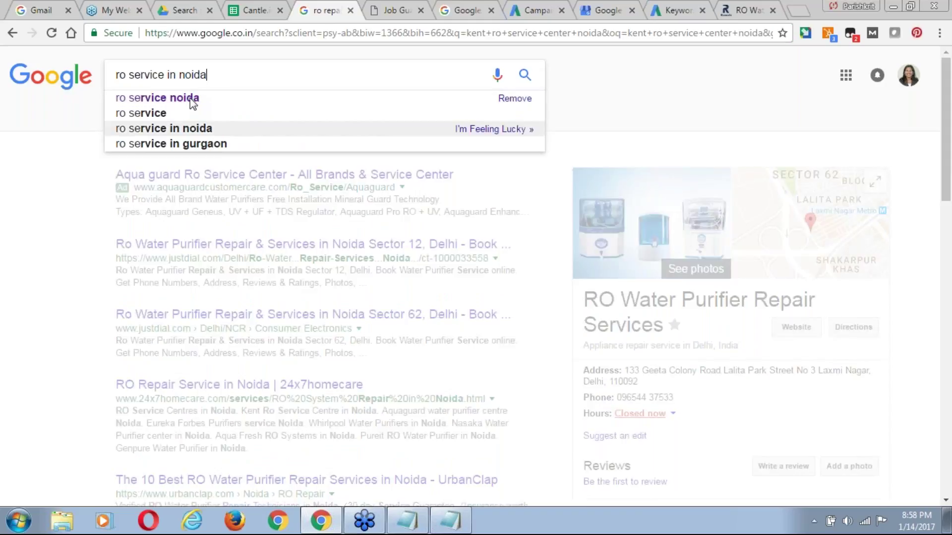
click(192, 99)
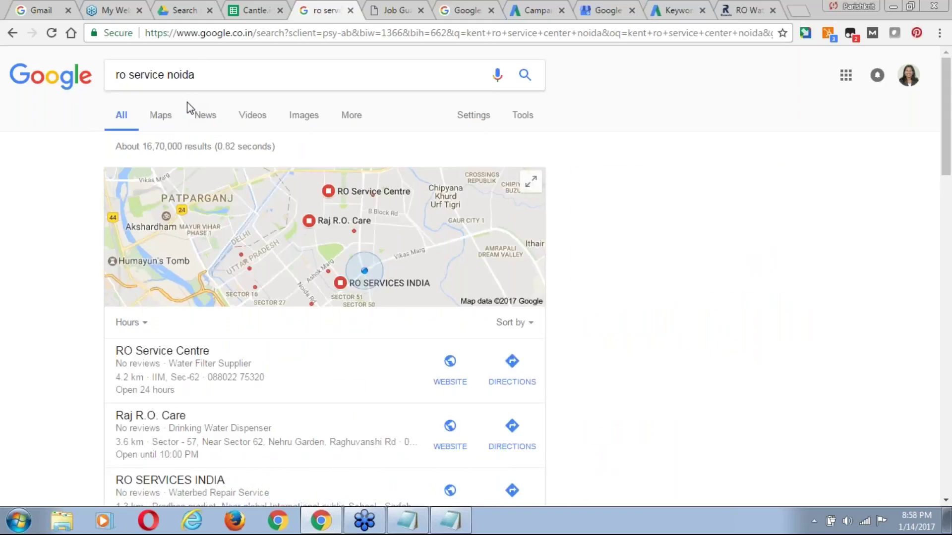
click(200, 73)
key(BackSpace)
key(BackSpace)
key(BackSpace)
key(BackSpace)
key(BackSpace)
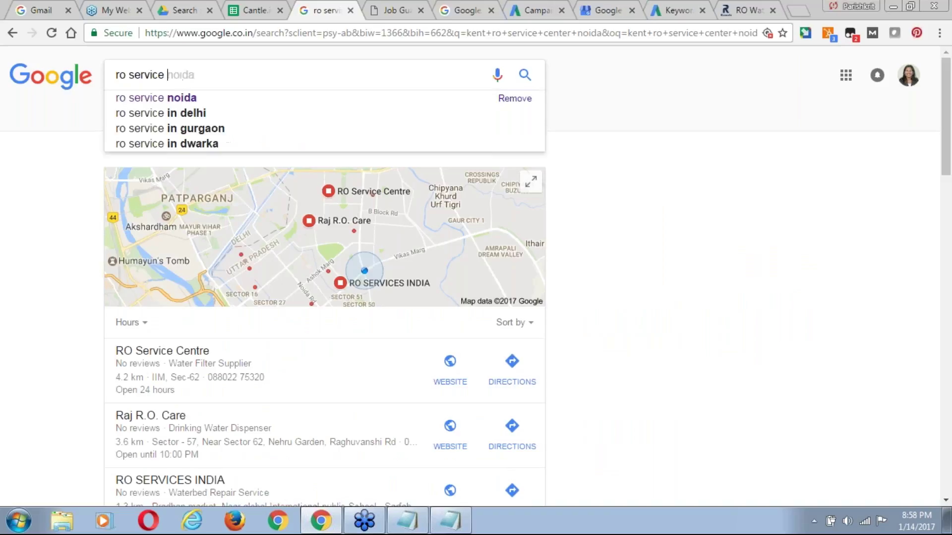
key(Return)
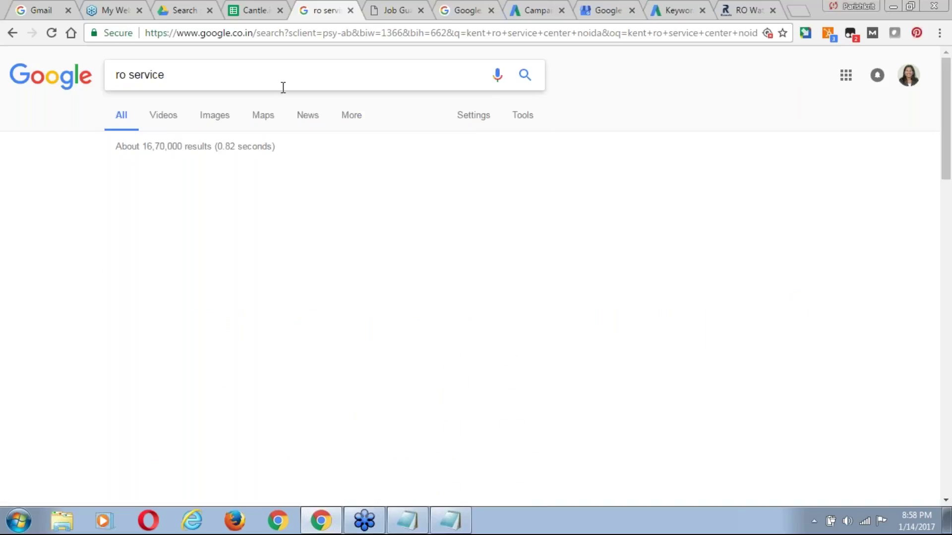
Search for 'ro repair service in delhi' and then 'ro water purifier repair delhi'.
click(208, 83)
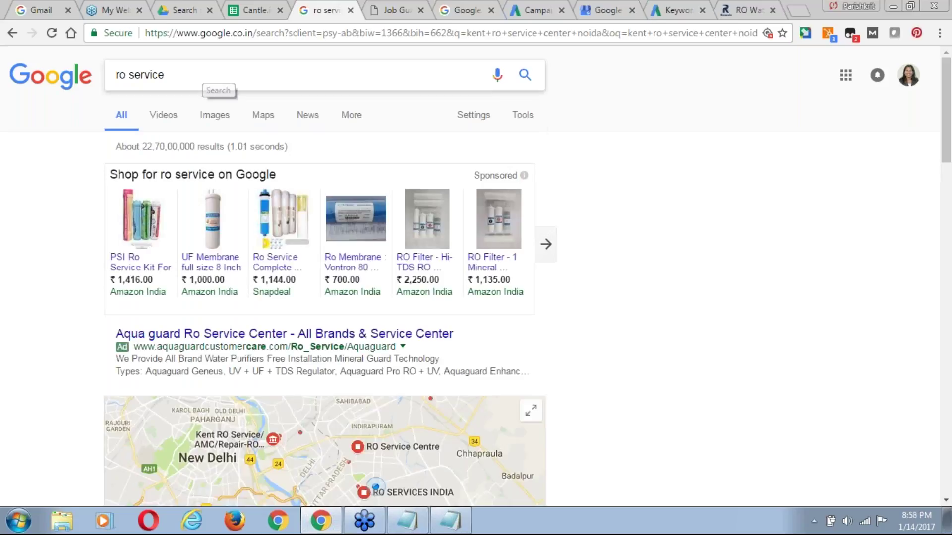
click(191, 77)
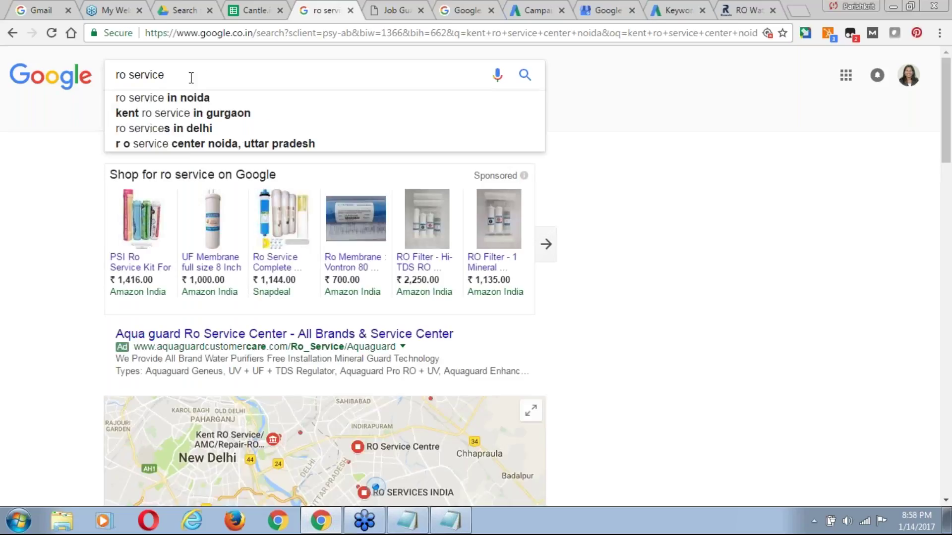
double_click(190, 78)
text(repair)
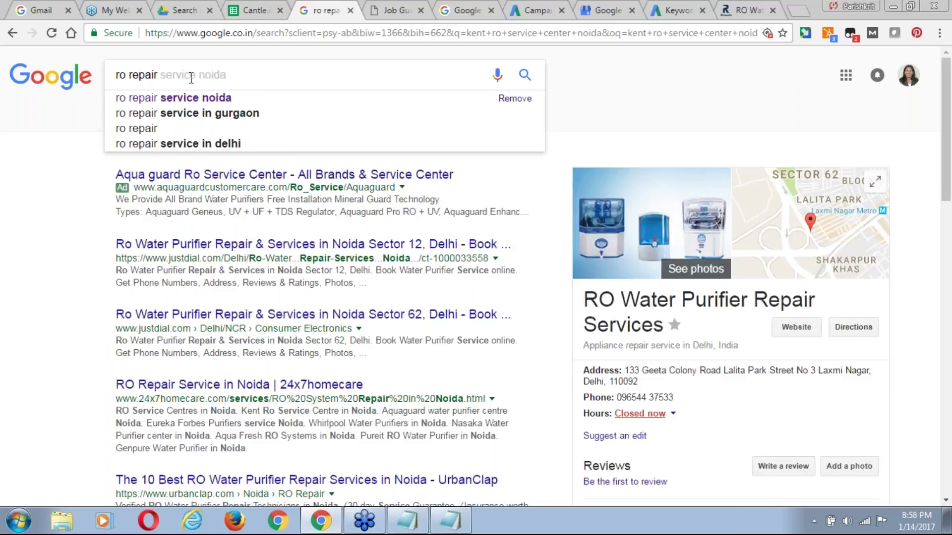
click(209, 144)
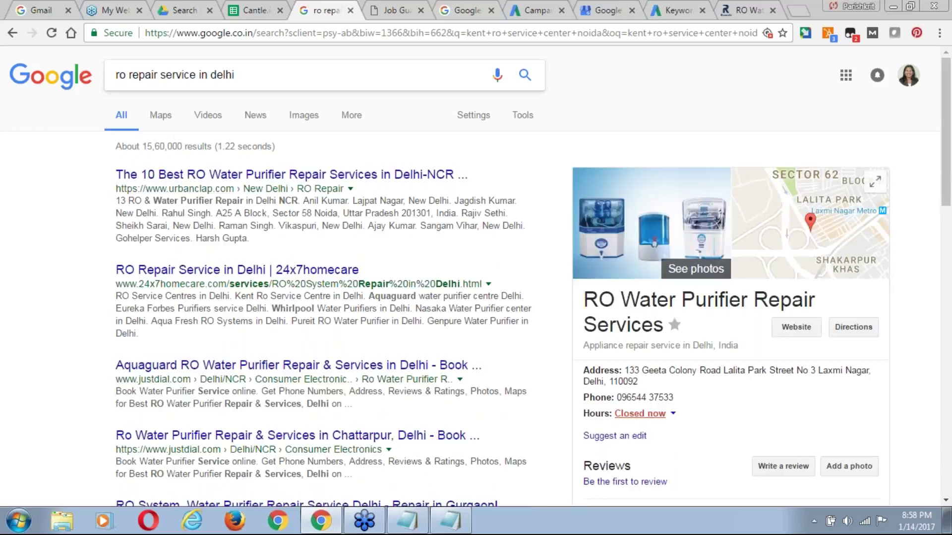
click(287, 67)
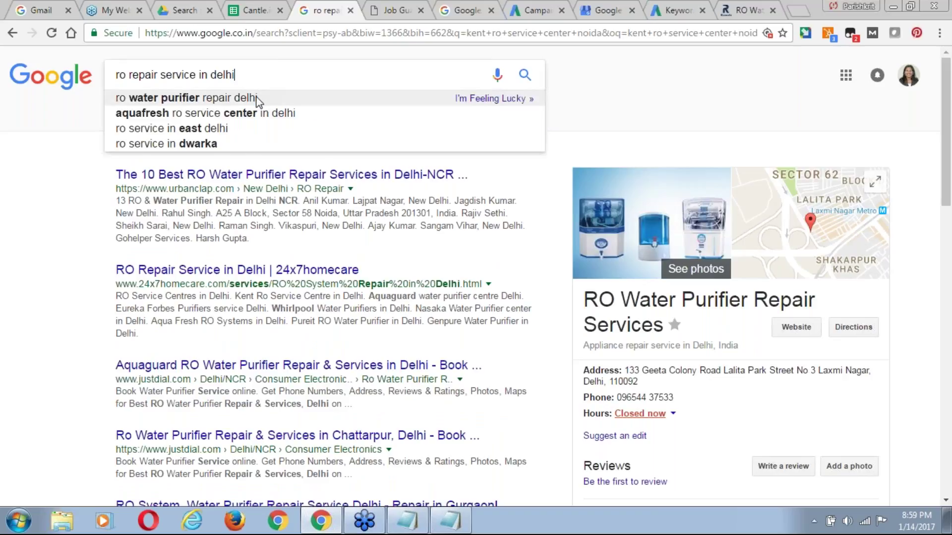
click(258, 98)
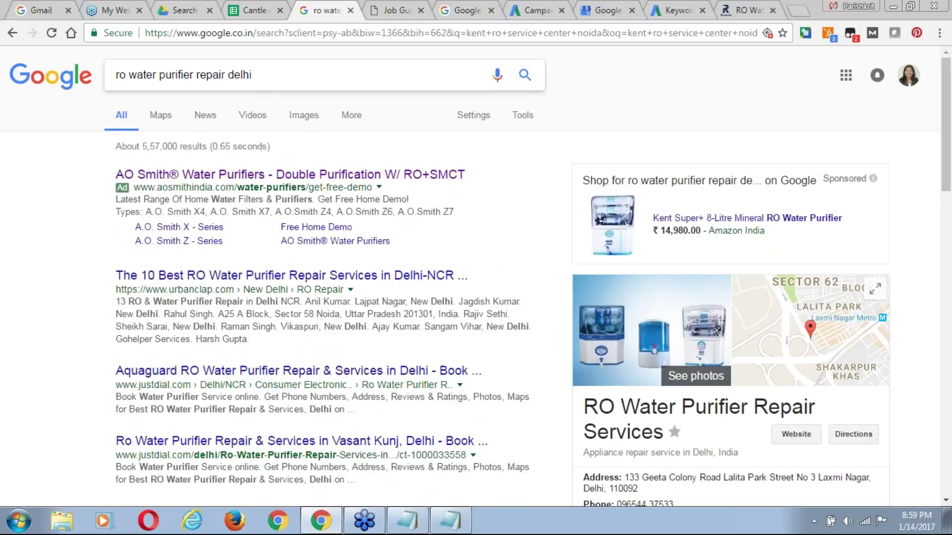
Search 'ro service in east delhi', scroll the results and select the repairindia snippet.
click(261, 72)
triple_click(261, 72)
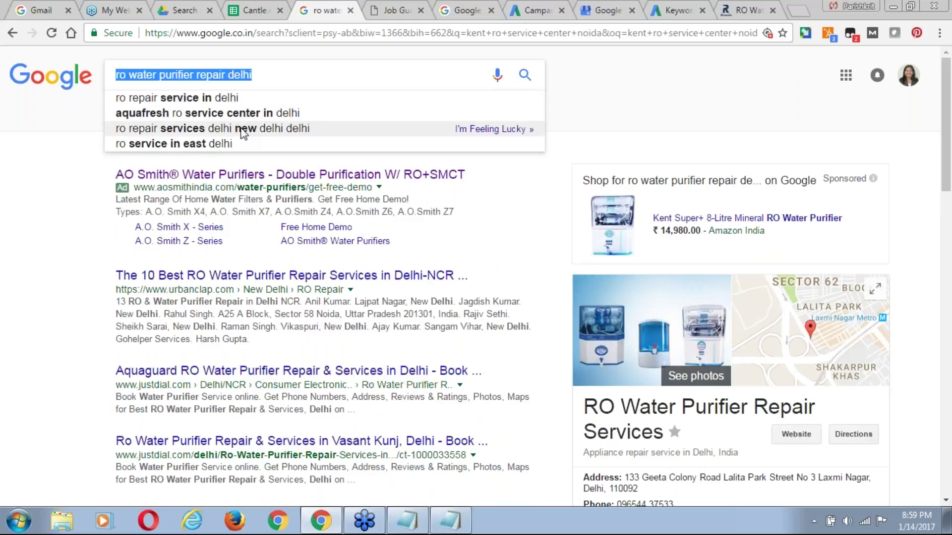
click(228, 144)
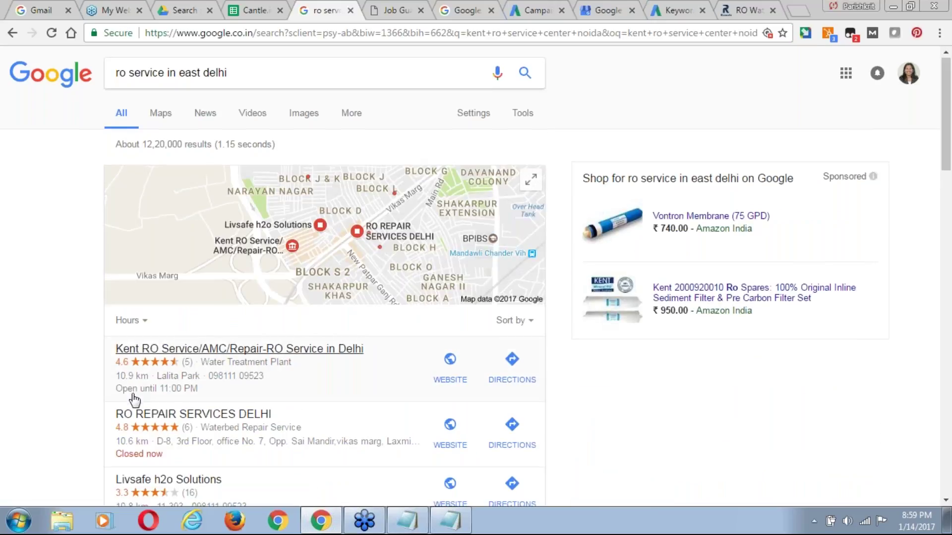
scroll(135, 400, down, 6)
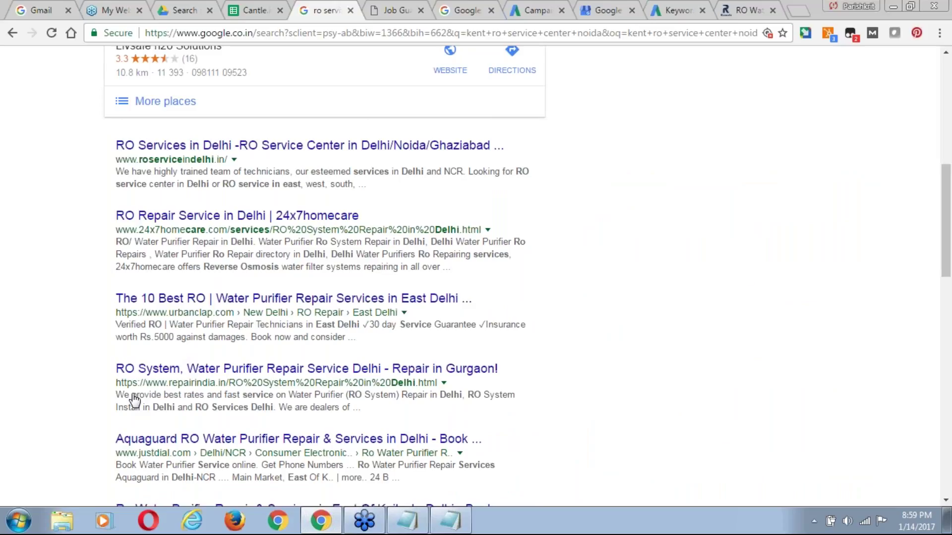
scroll(135, 400, down, 1)
scroll(134, 400, down, 1)
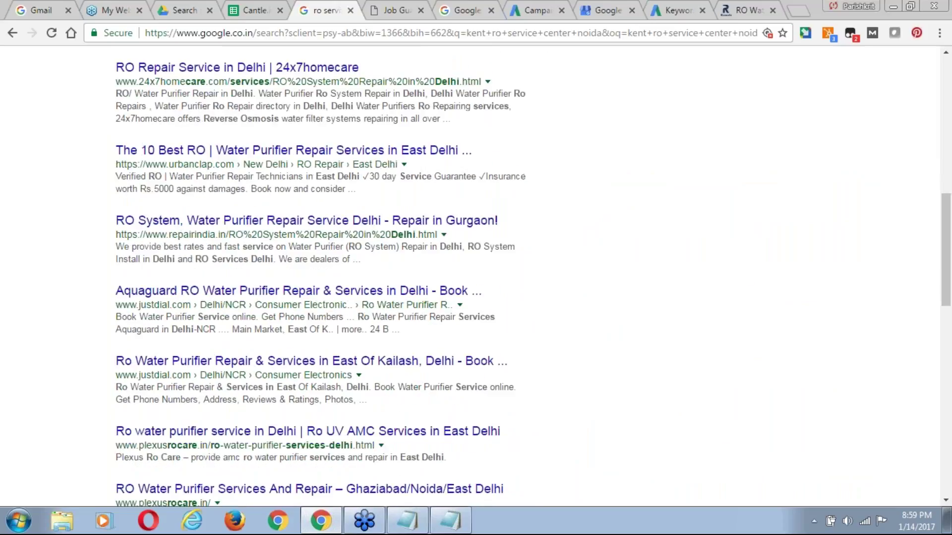
scroll(169, 229, down, 1)
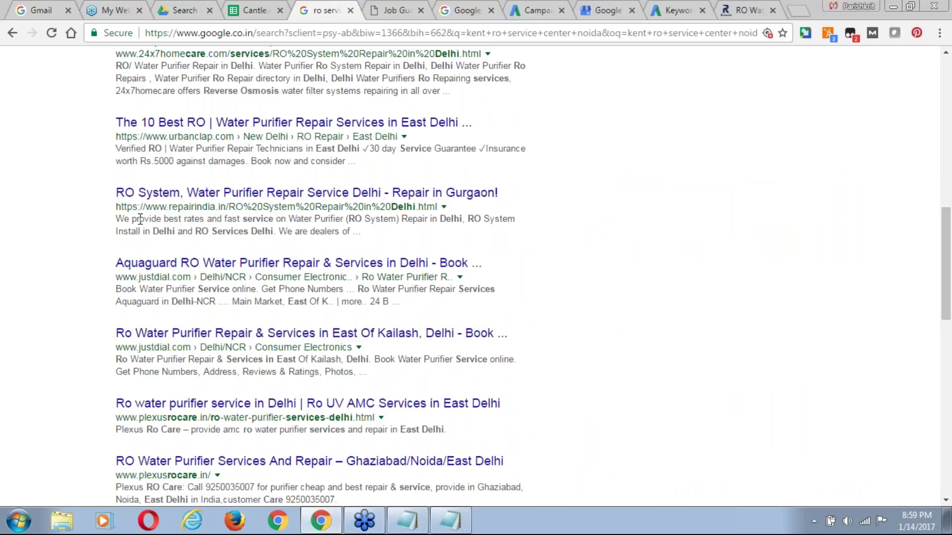
drag(117, 219, 430, 219)
key(ctrl+c)
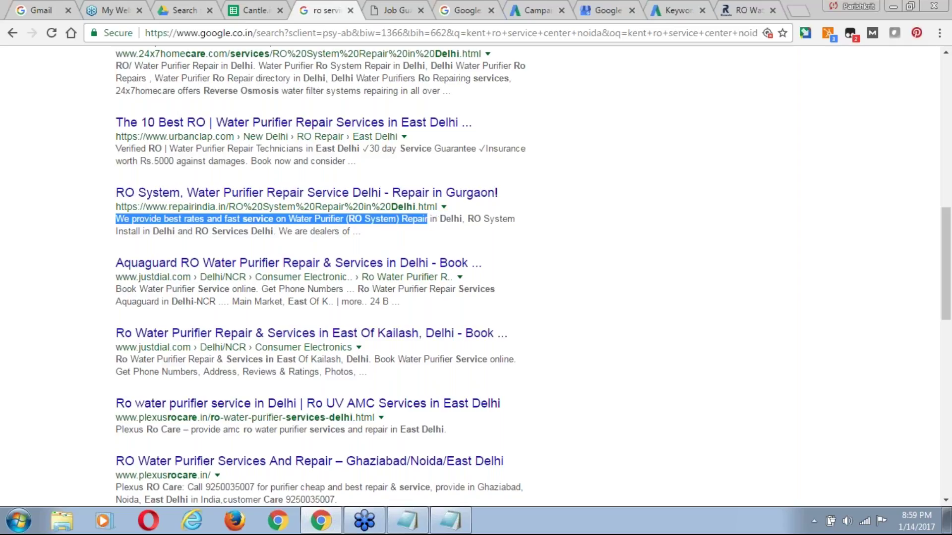
Back in AdWords, enter 'ROWALA' as the message extension's business name.
click(536, 12)
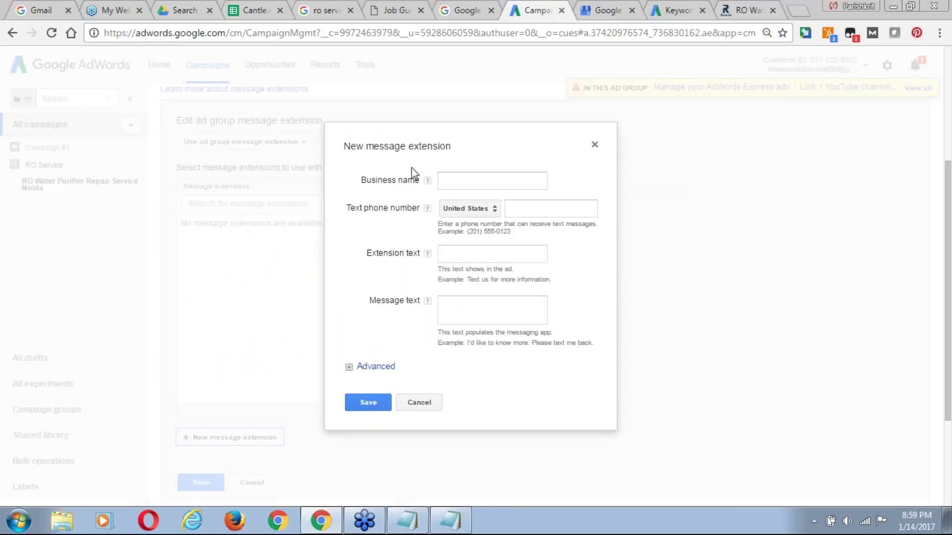
click(466, 174)
text(ROWALA)
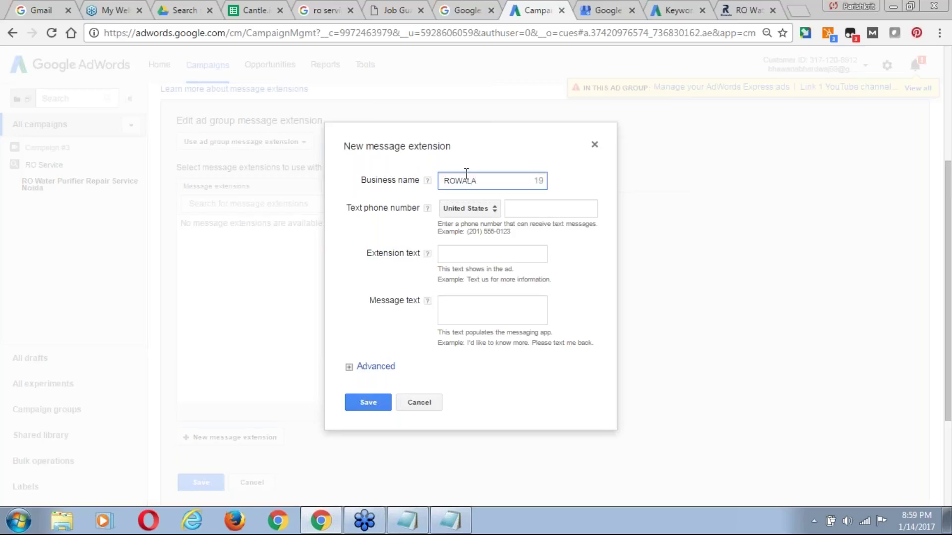
Set the text phone country to India and enter the business's mobile number.
click(484, 210)
scroll(485, 183, down, 3)
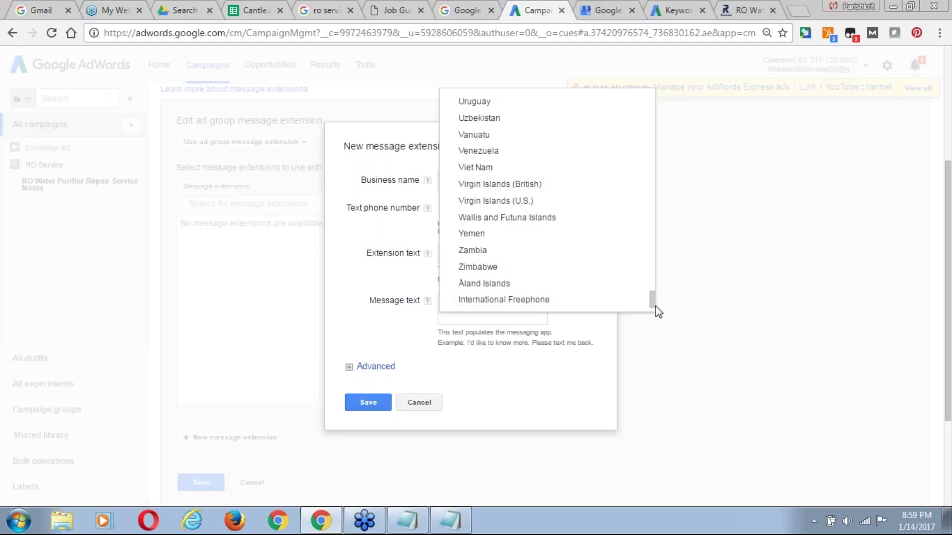
drag(654, 289, 661, 253)
click(630, 251)
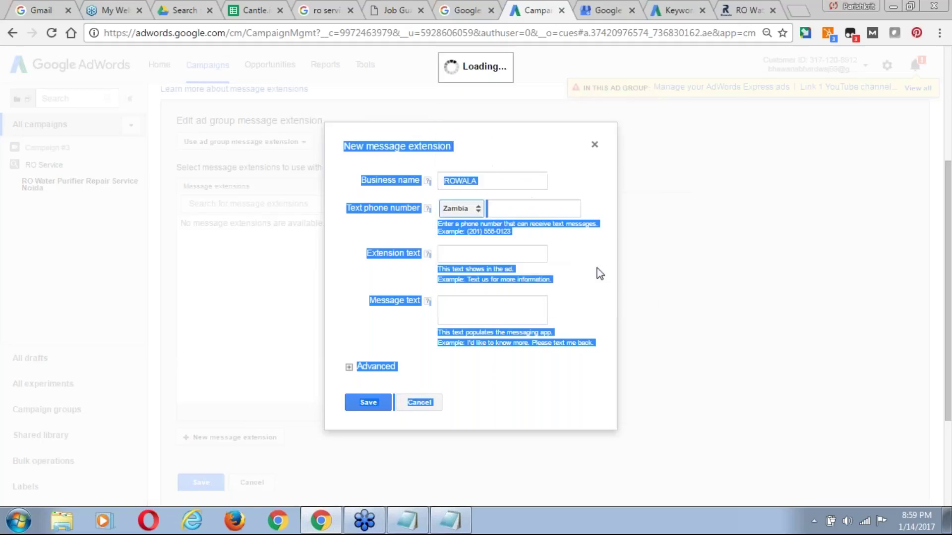
click(474, 208)
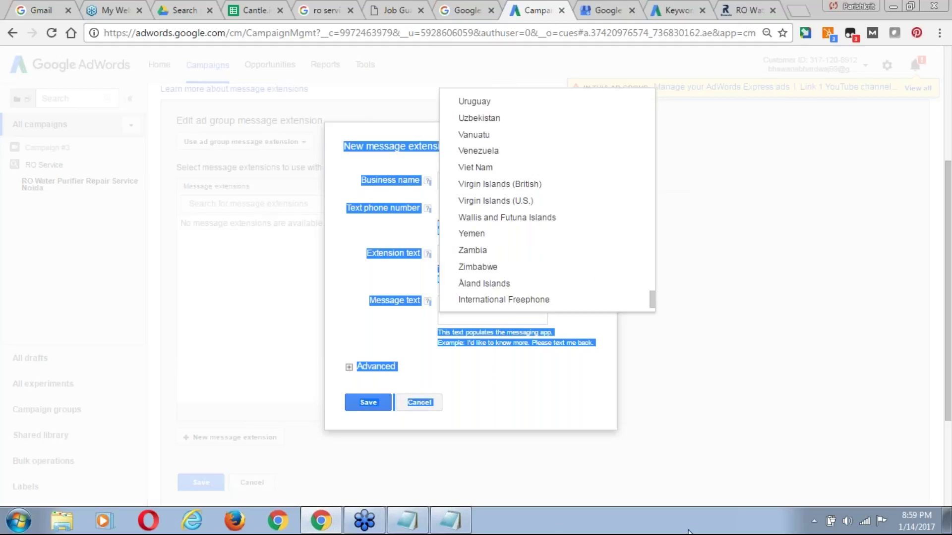
click(644, 299)
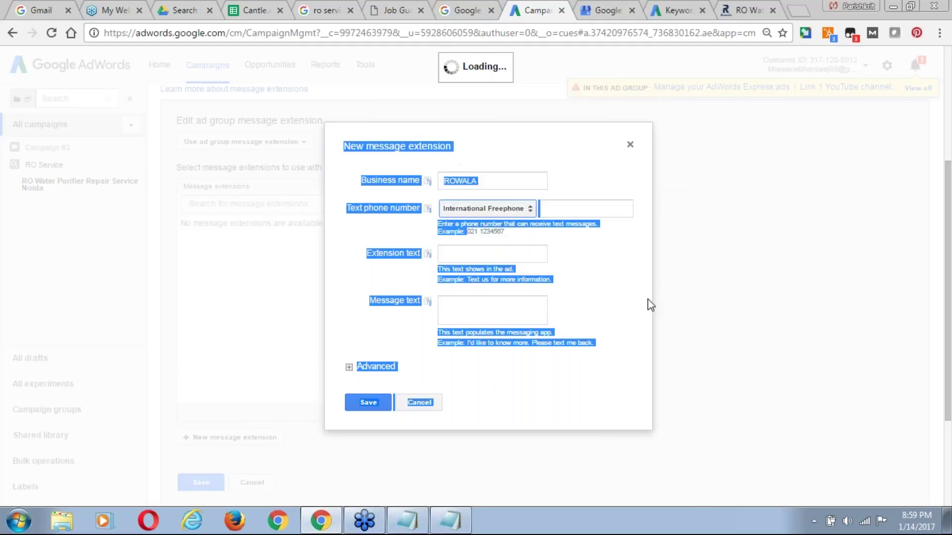
click(518, 208)
drag(653, 300, 653, 188)
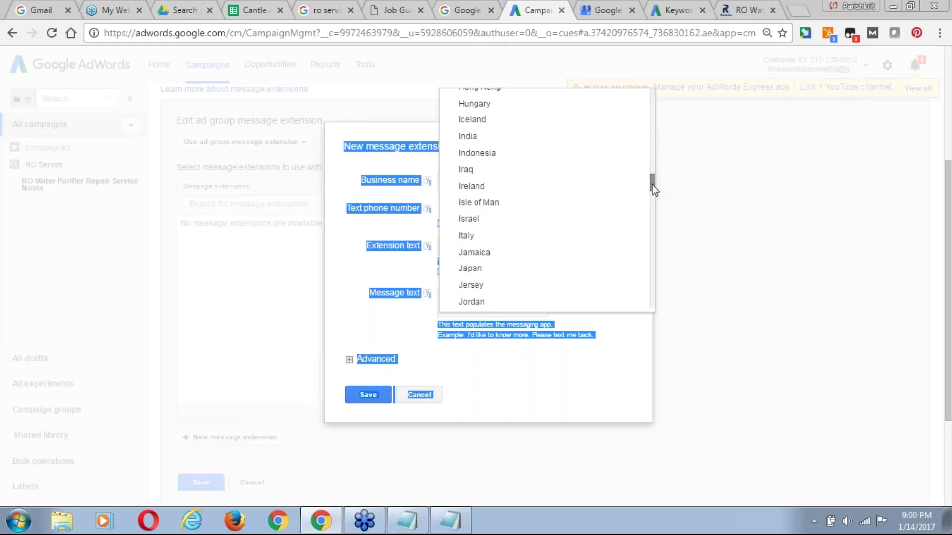
click(489, 135)
click(500, 209)
click(499, 209)
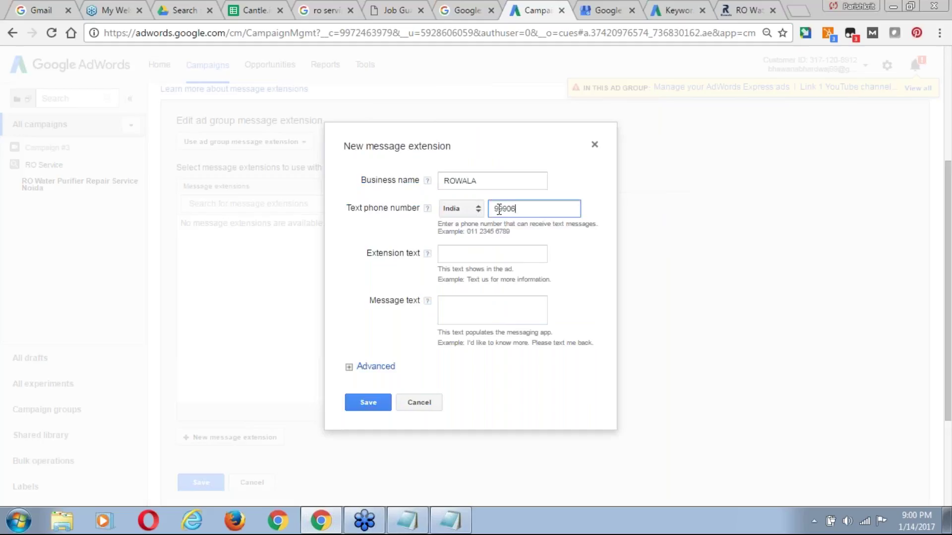
click(468, 256)
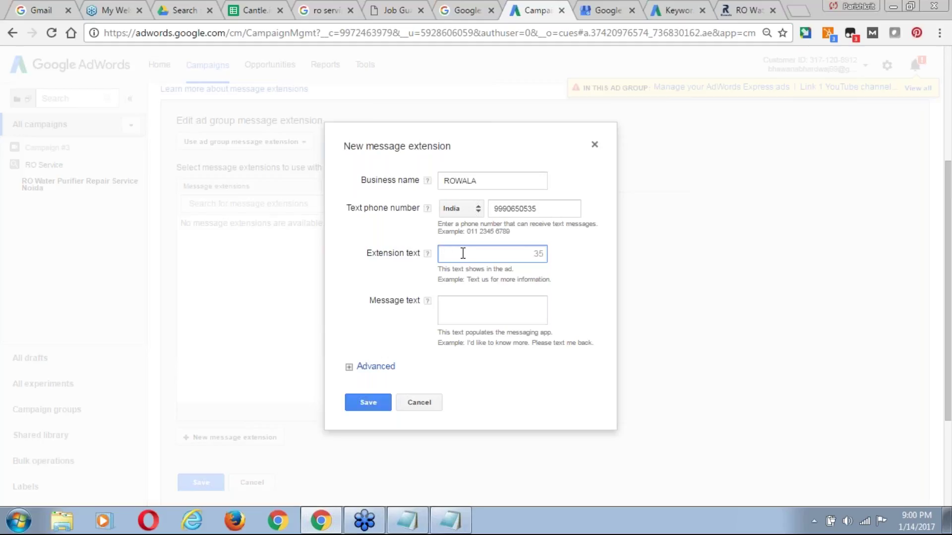
Write the extension text, starting 'Call Now' and offering fast RO repair service.
text(Call Now For Imediate)
key(ctrl+shift+Left)
text(F)
text(ast Ser)
text(vice)
click(507, 255)
text(RO )
text(Reap)
text(ir)
key(Home)
key(Right)
key(Right)
key(Right)
key(Right)
key(Right)
key(Right)
key(Right)
key(Right)
key(Right)
key(Right)
key(Right)
key(Right)
key(Right)
key(Right)
key(Right)
key(Right)
key(Right)
key(Right)
key(Right)
key(Right)
Paste the message text offering best rates and fast service, then save the extension.
click(493, 303)
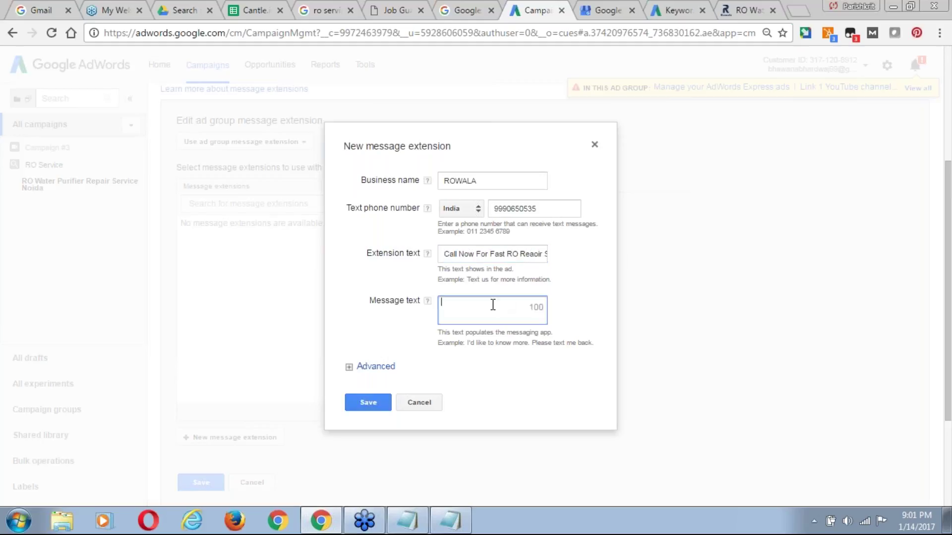
key(ctrl+v)
key(ctrl+Home)
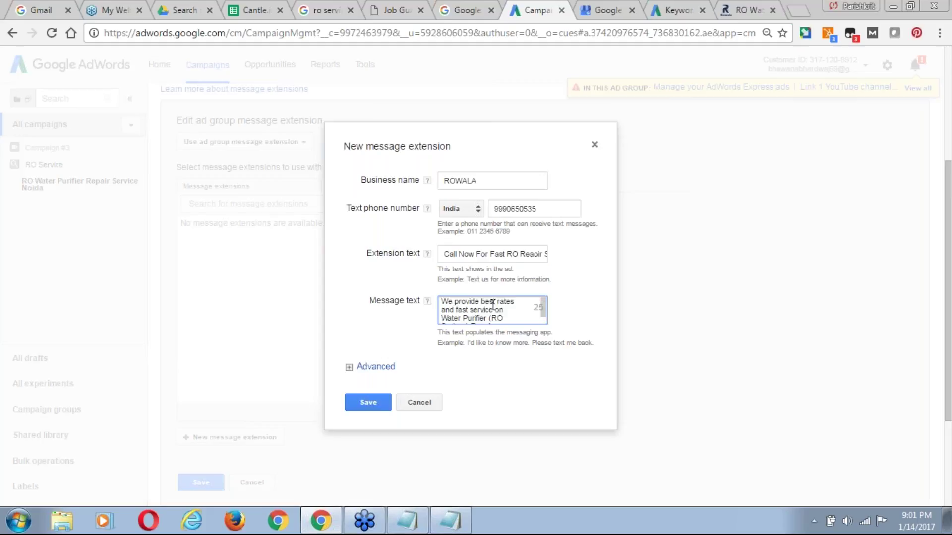
scroll(493, 304, down, 1)
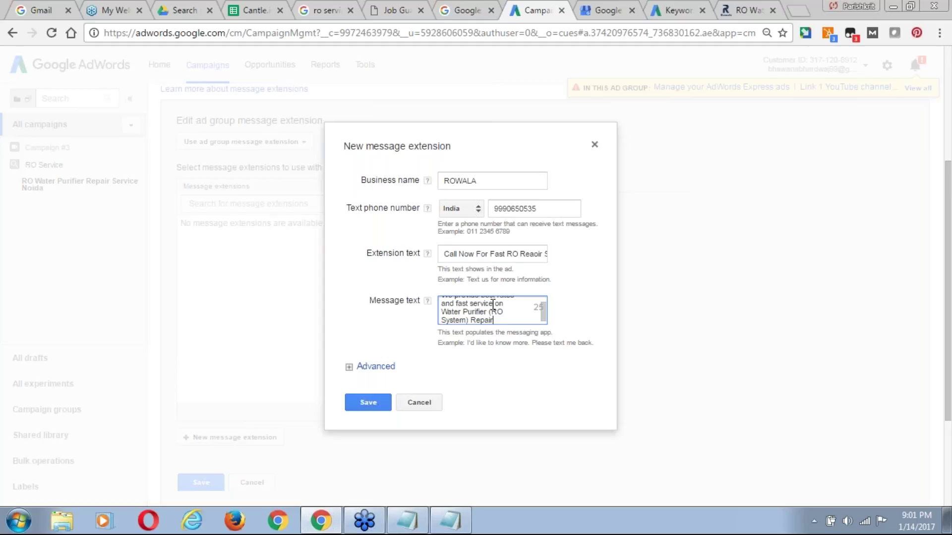
scroll(493, 307, up, 1)
key(ctrl+End)
click(384, 368)
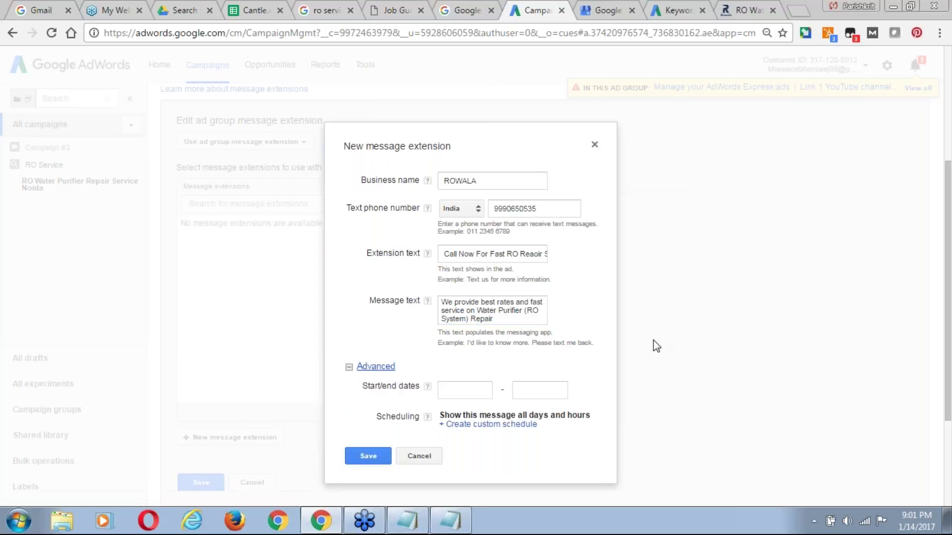
drag(948, 238, 950, 281)
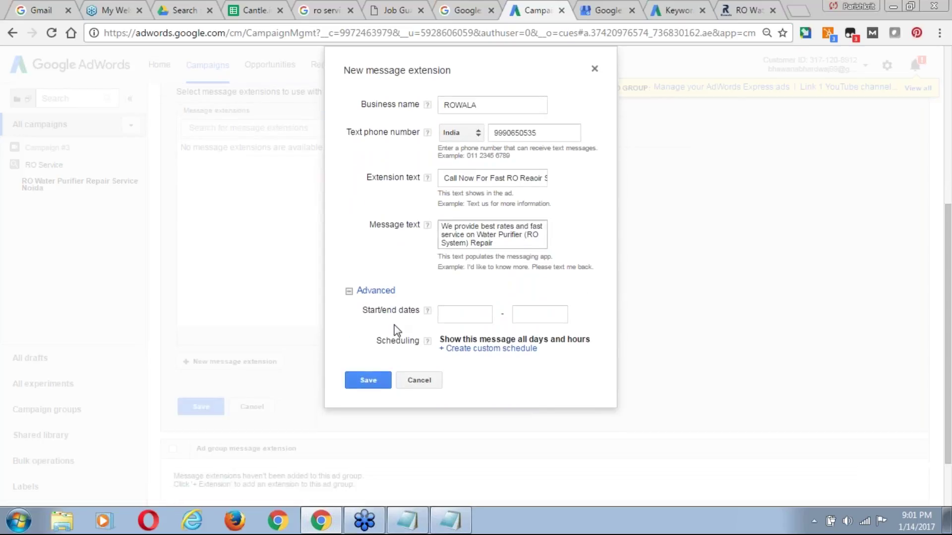
click(374, 382)
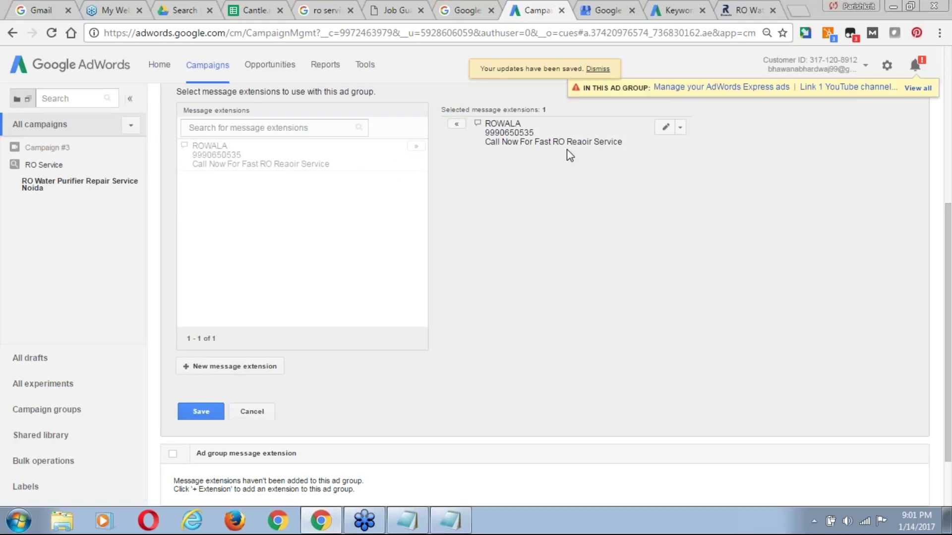
From the Ads tab, begin editing the call-only ad and accept the replacement warning.
scroll(950, 198, up, 2)
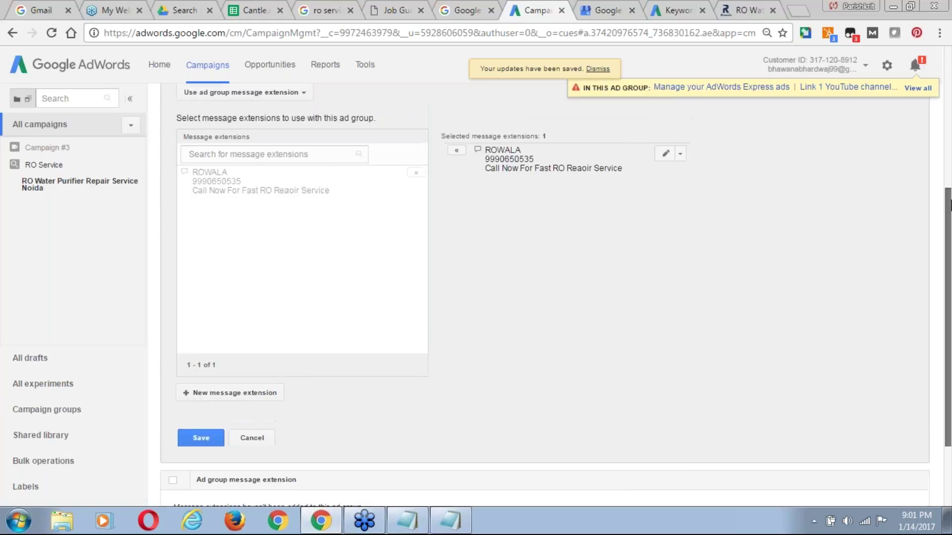
scroll(949, 192, up, 4)
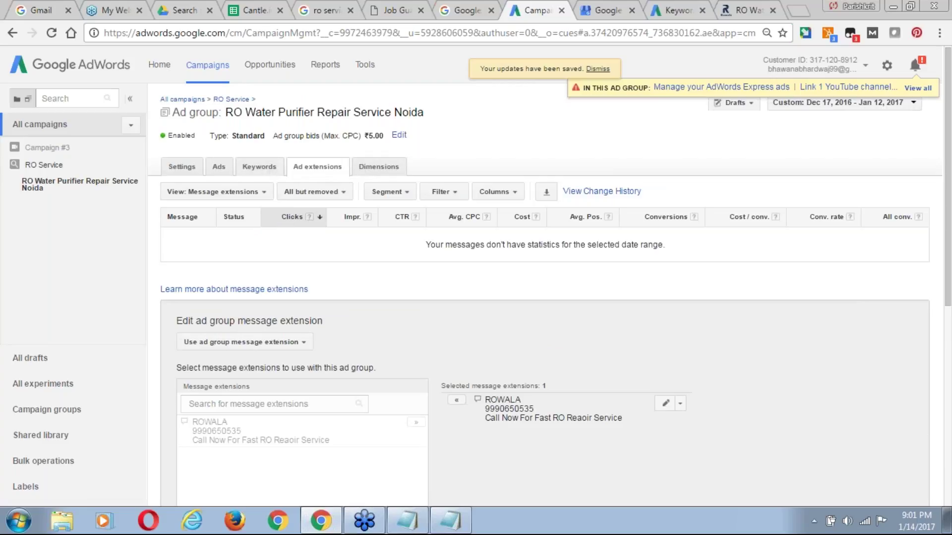
click(260, 169)
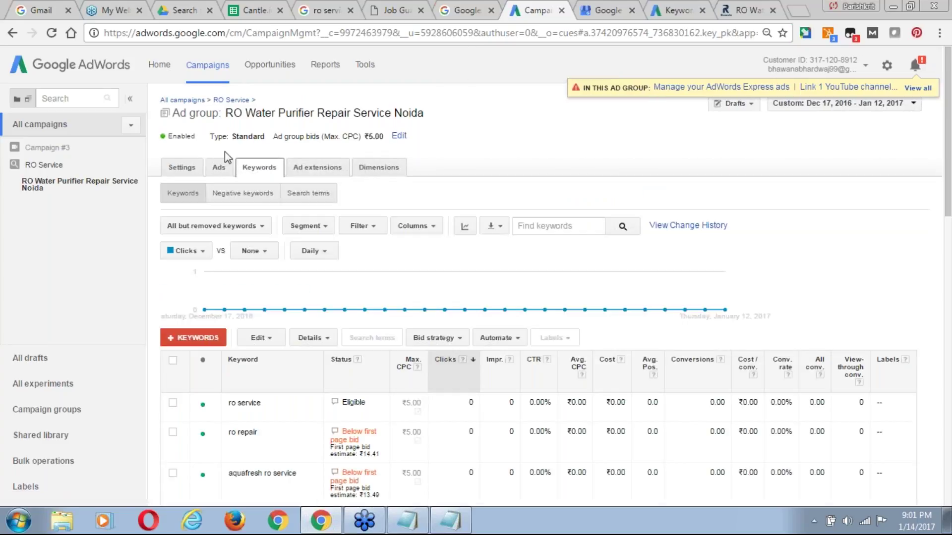
click(222, 170)
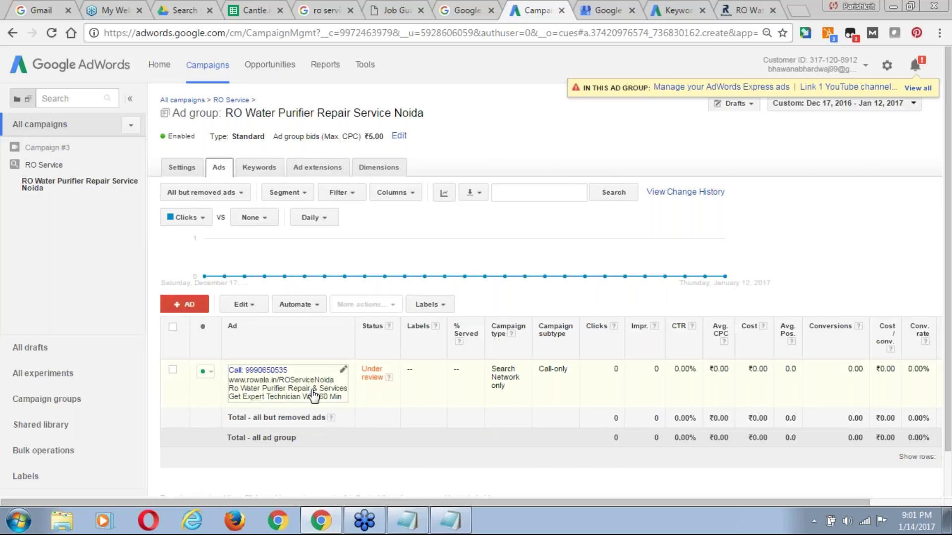
click(342, 370)
click(258, 423)
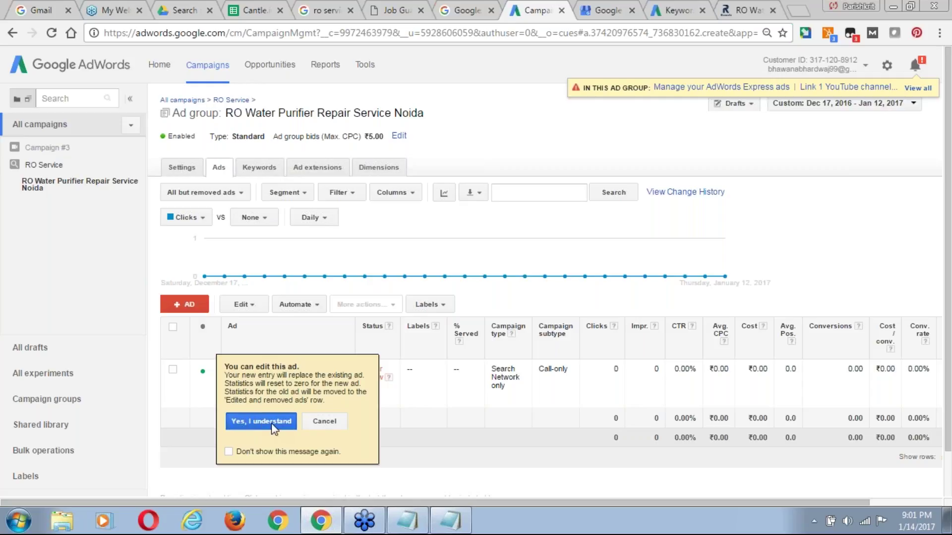
click(272, 428)
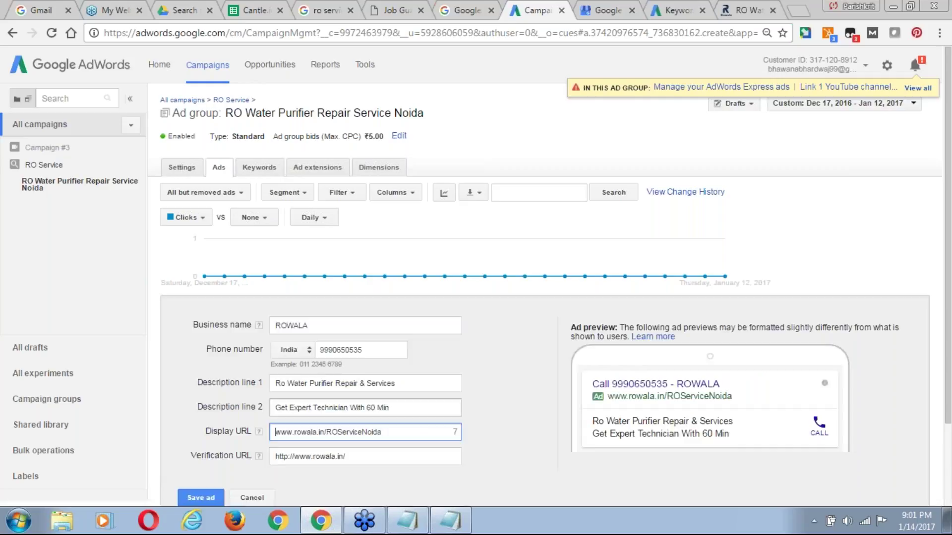
click(387, 436)
key(BackSpace)
key(BackSpace)
key(BackSpace)
key(BackSpace)
key(BackSpace)
key(BackSpace)
key(BackSpace)
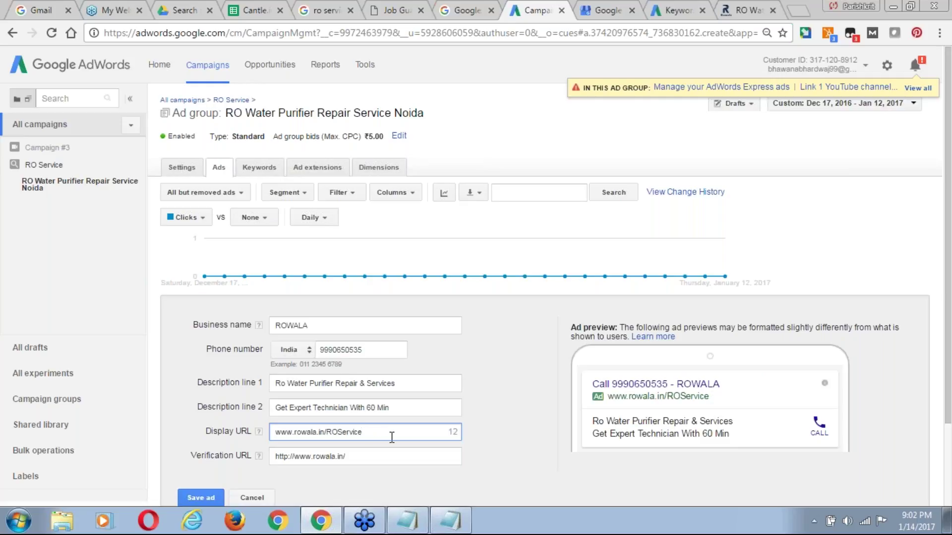
key(Left)
key(Left)
key(Left)
text(Repair)
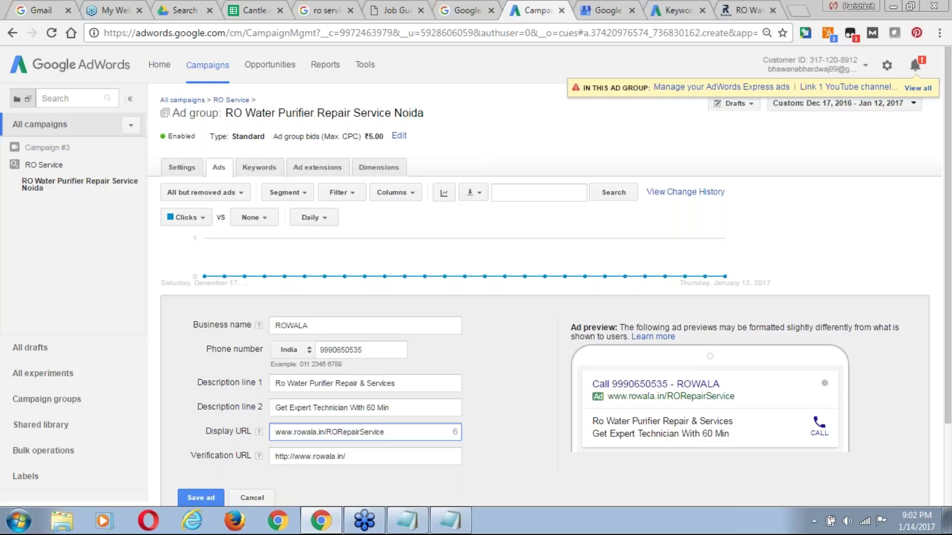
Start rewriting description line 2, trying 'RO' and 'Best' wording.
click(350, 410)
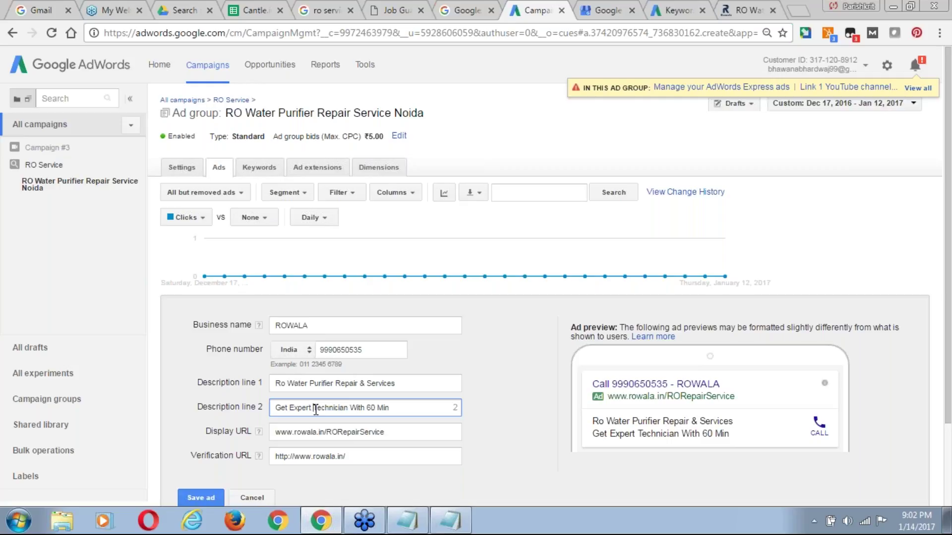
key(shift+Home)
text(RO)
key(Right)
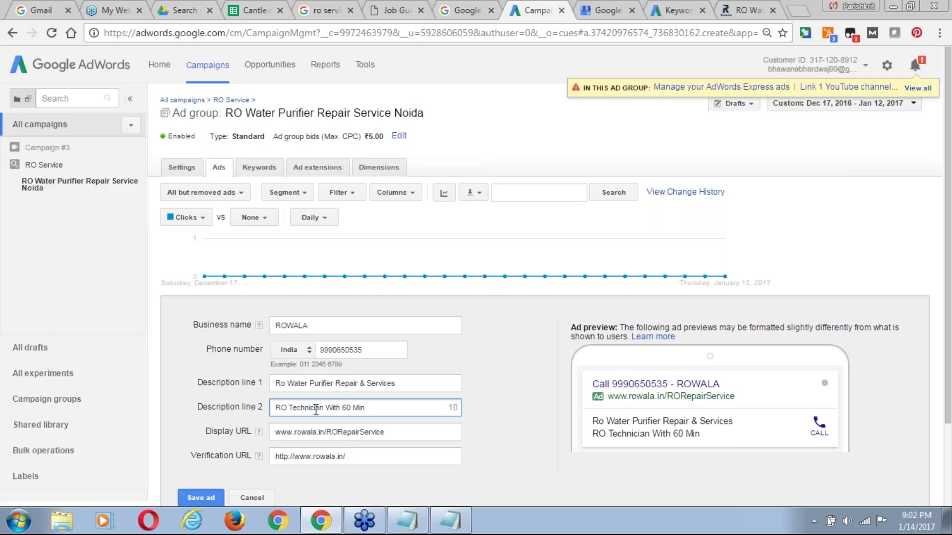
text(at Best)
key(ctrl+shift+Left)
key(ctrl+shift+Left)
key(Home)
text(Best)
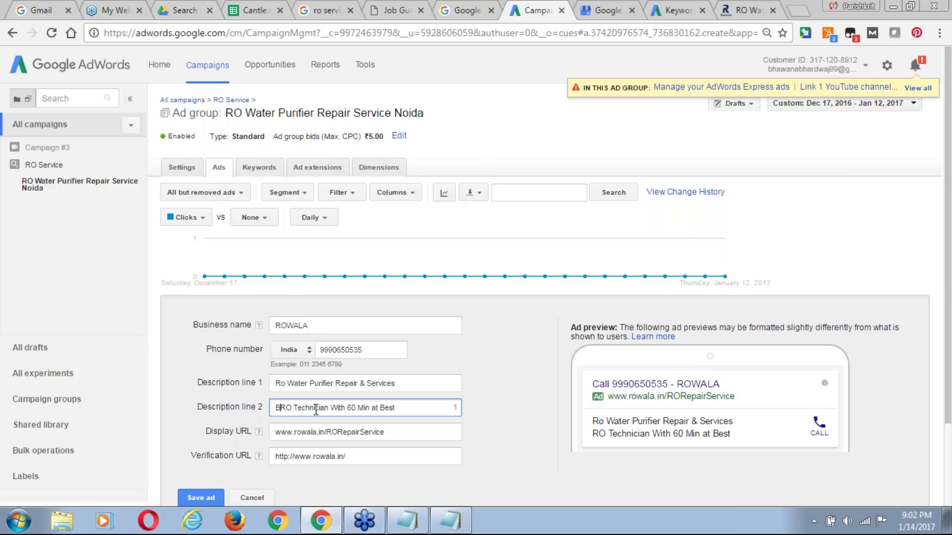
Finish description line 2 as 'Door Step RO Technician With 60 Min' and save the ad.
key(Right)
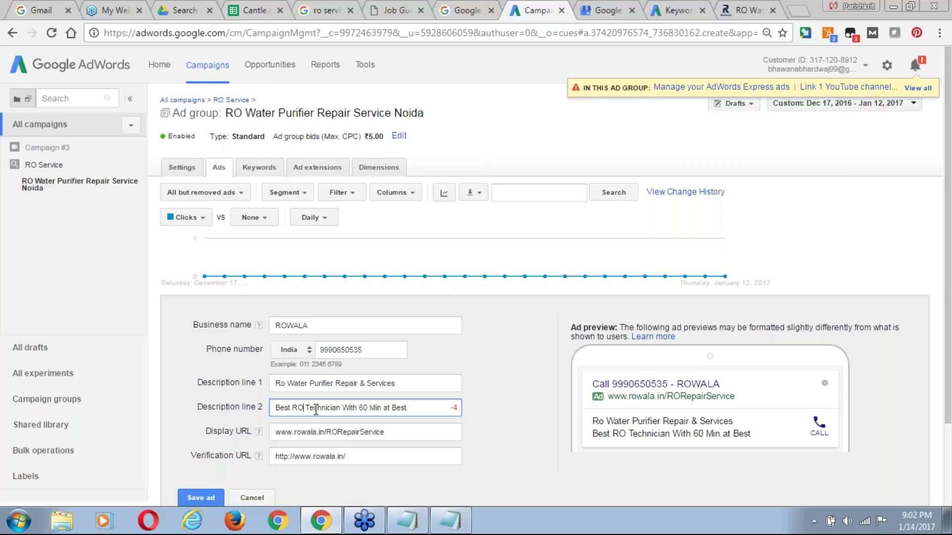
key(End)
key(BackSpace)
key(BackSpace)
key(BackSpace)
key(BackSpace)
key(BackSpace)
key(BackSpace)
key(BackSpace)
key(BackSpace)
key(Home)
key(ctrl+shift+Right)
text(Door Step)
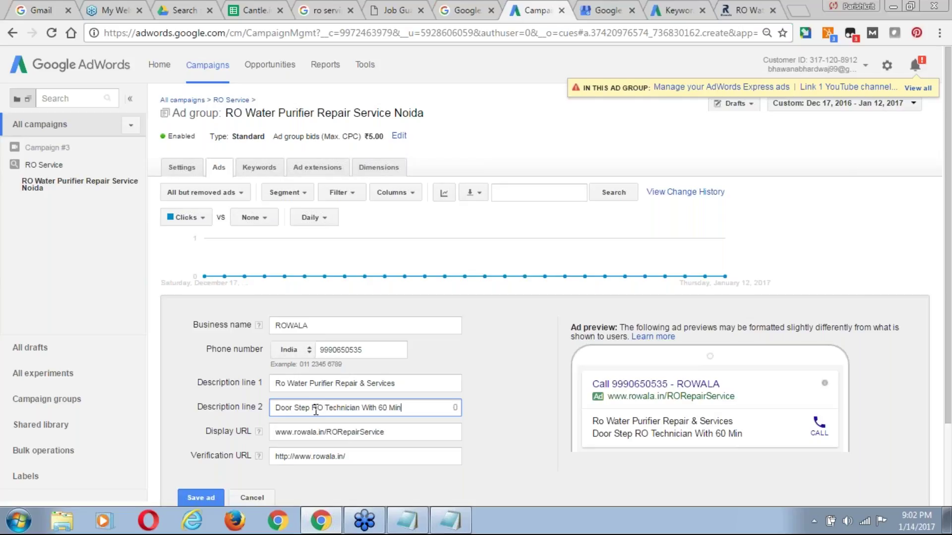
drag(948, 138, 950, 163)
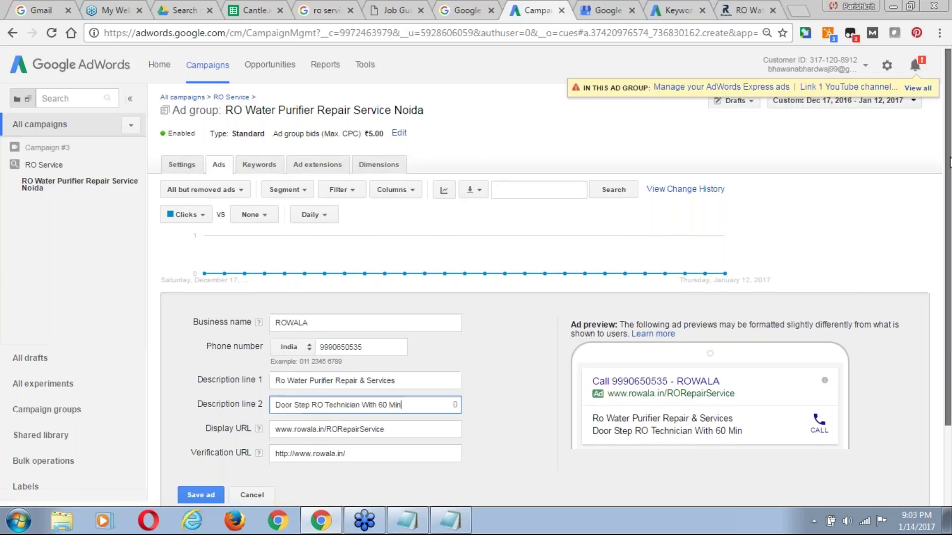
scroll(313, 463, down, 2)
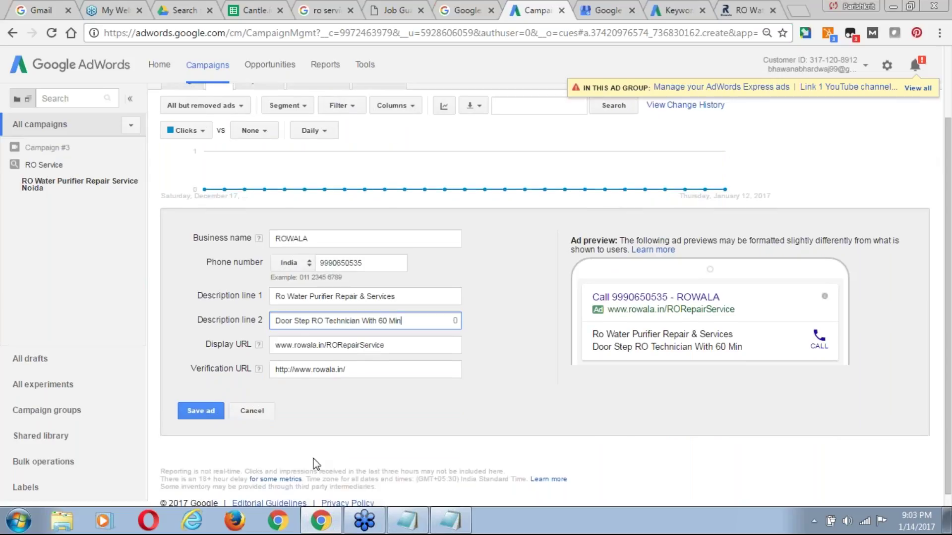
click(213, 415)
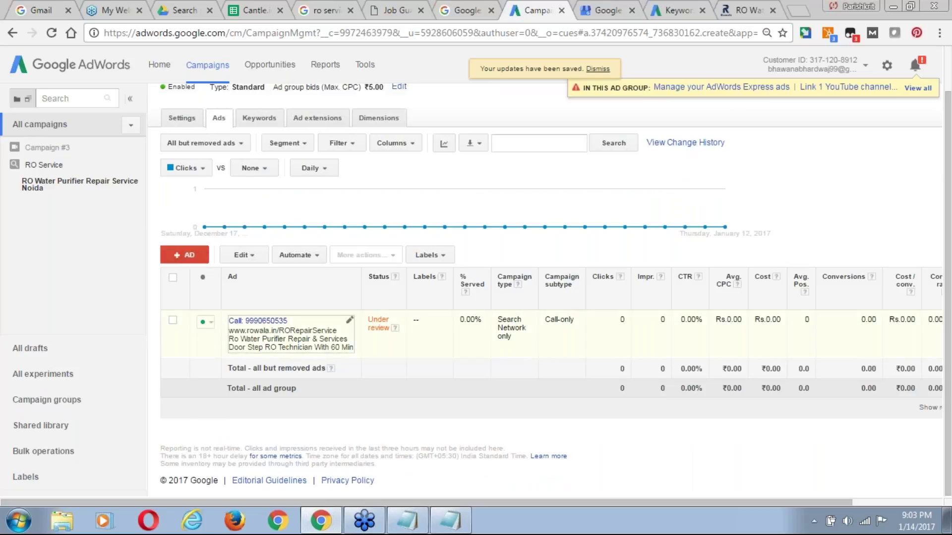
Review the ad group's general and device settings, then go to the All campaigns overview.
click(182, 118)
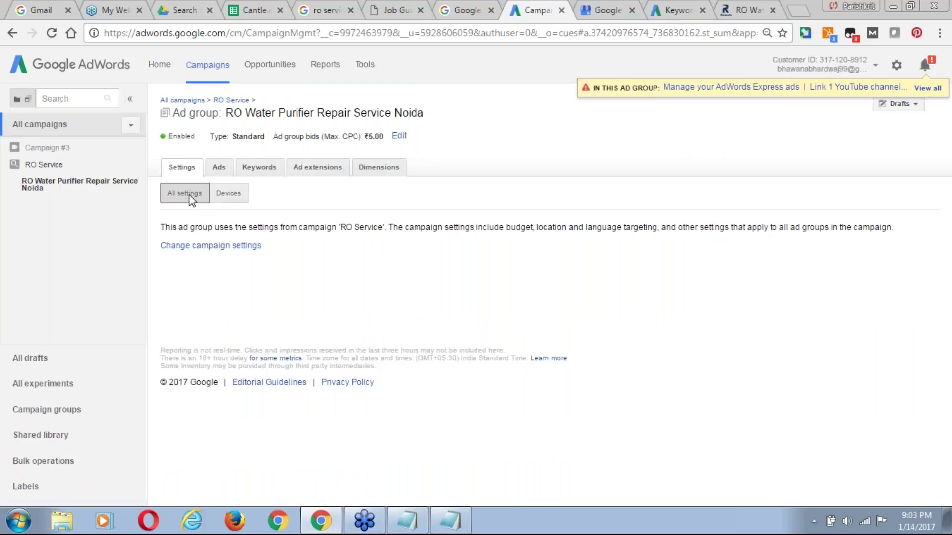
click(240, 195)
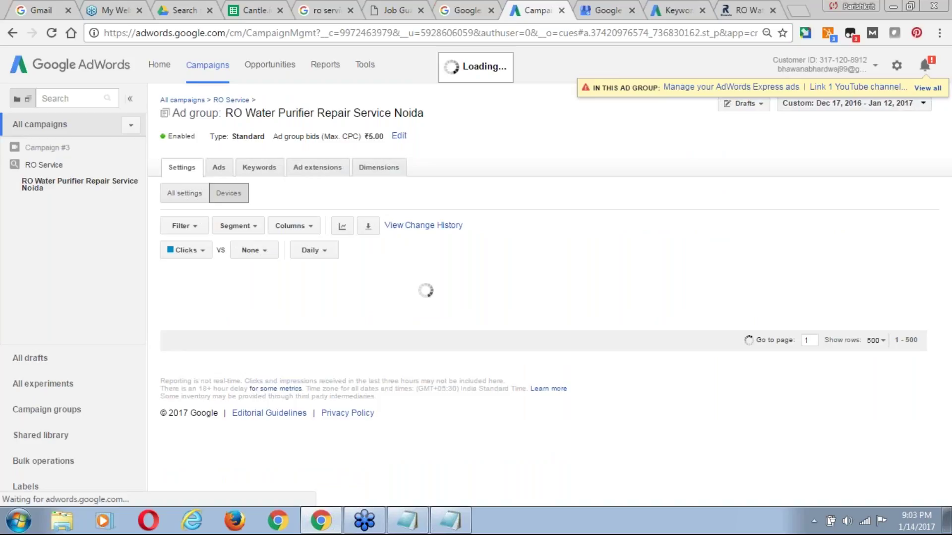
click(189, 200)
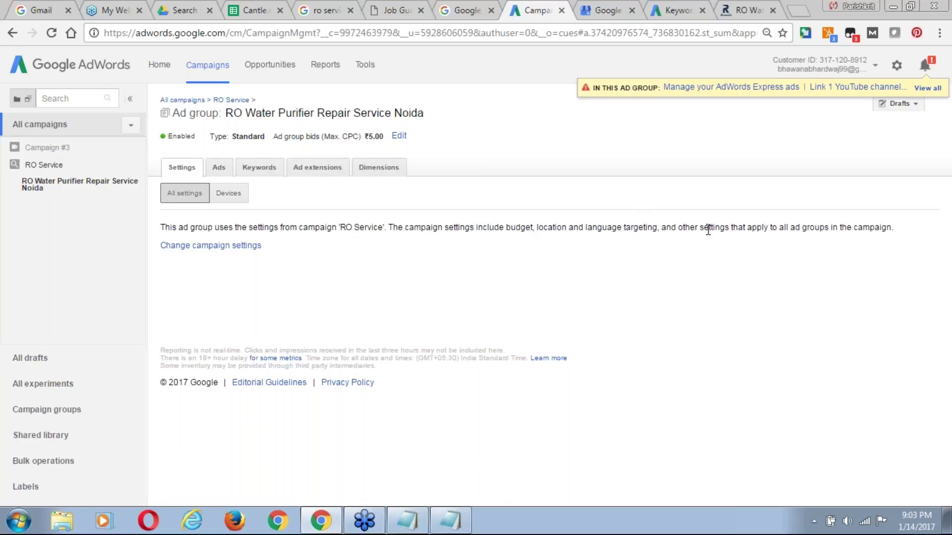
click(190, 101)
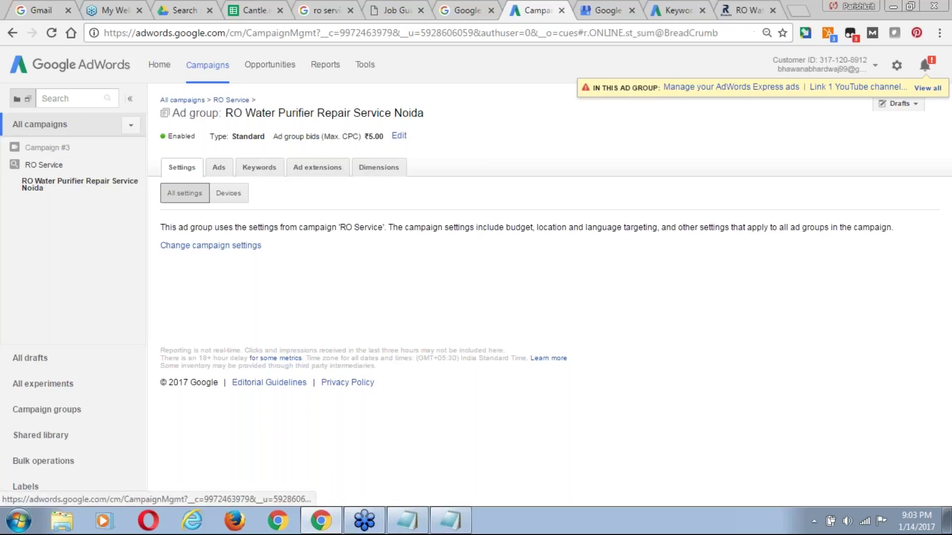
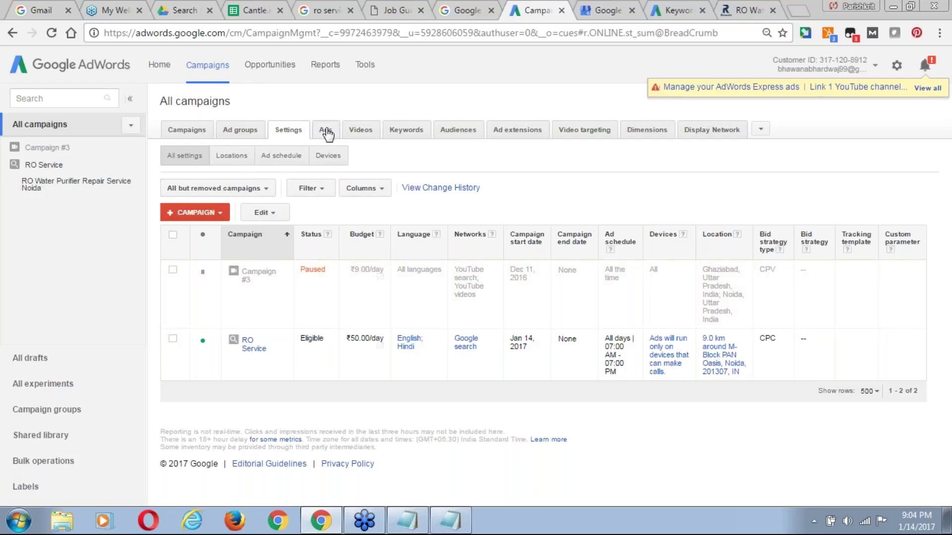
Show the campaign's keywords and tick the 'ro water purifier maintenance cost' row.
click(397, 136)
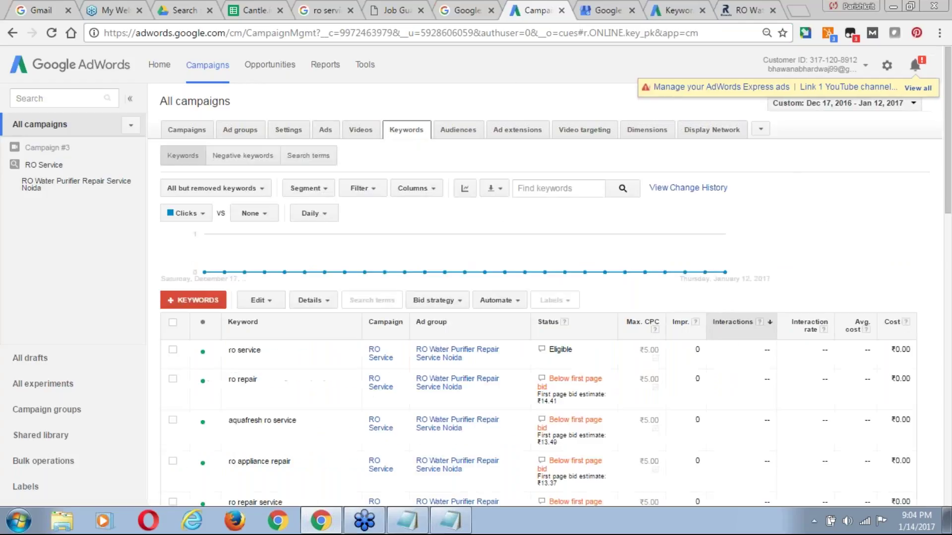
drag(948, 208, 948, 253)
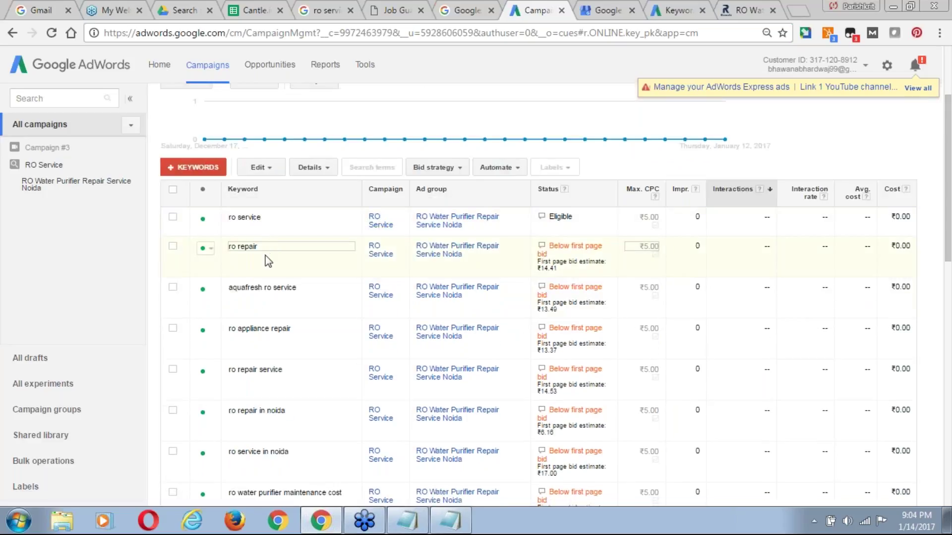
drag(948, 219, 948, 222)
scroll(948, 222, down, 1)
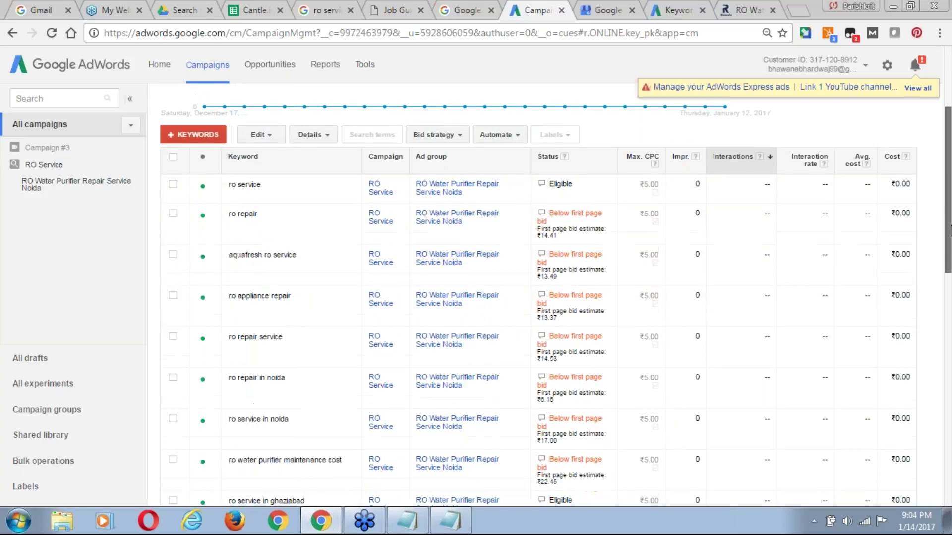
drag(949, 233, 950, 332)
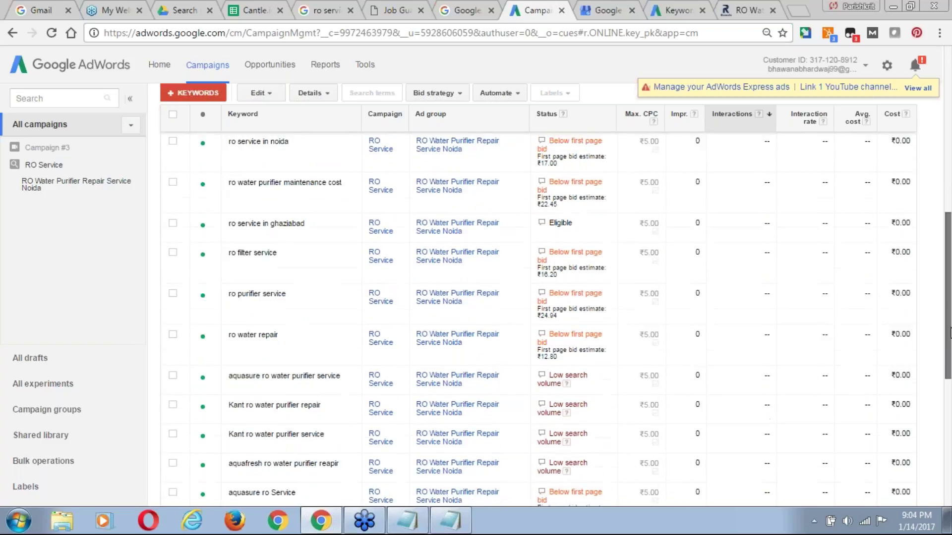
click(203, 184)
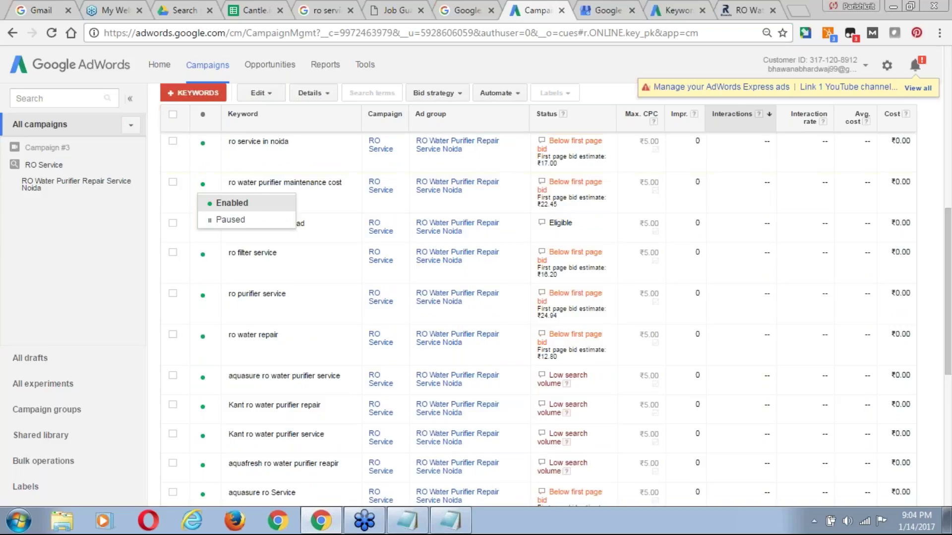
click(172, 183)
drag(948, 229, 950, 128)
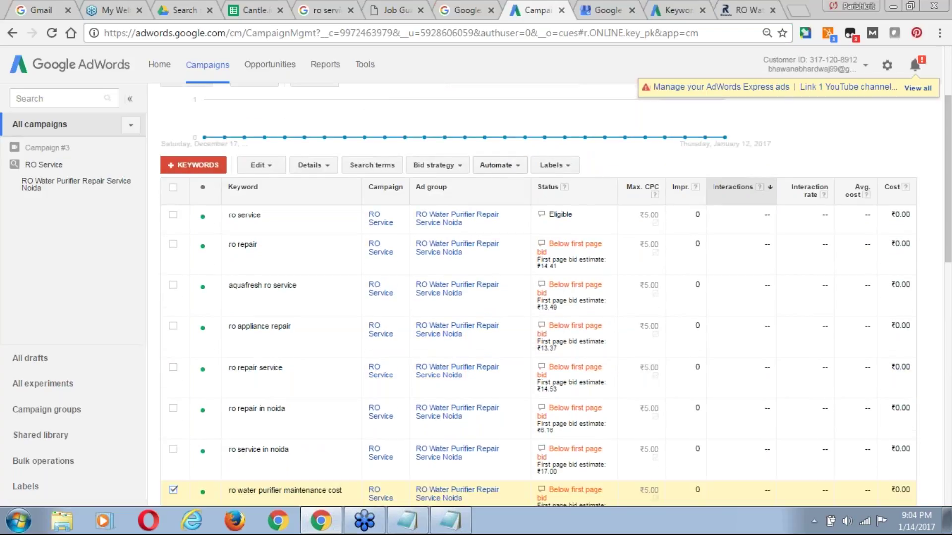
Remove the 'ro water purifier maintenance cost' keyword, confirm, and return to the Keyword Planner.
click(258, 165)
click(276, 218)
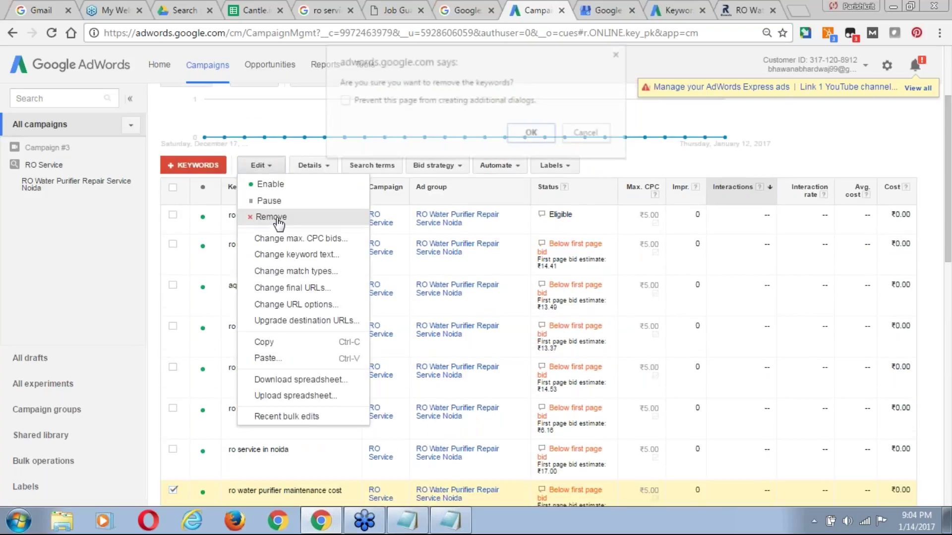
click(527, 137)
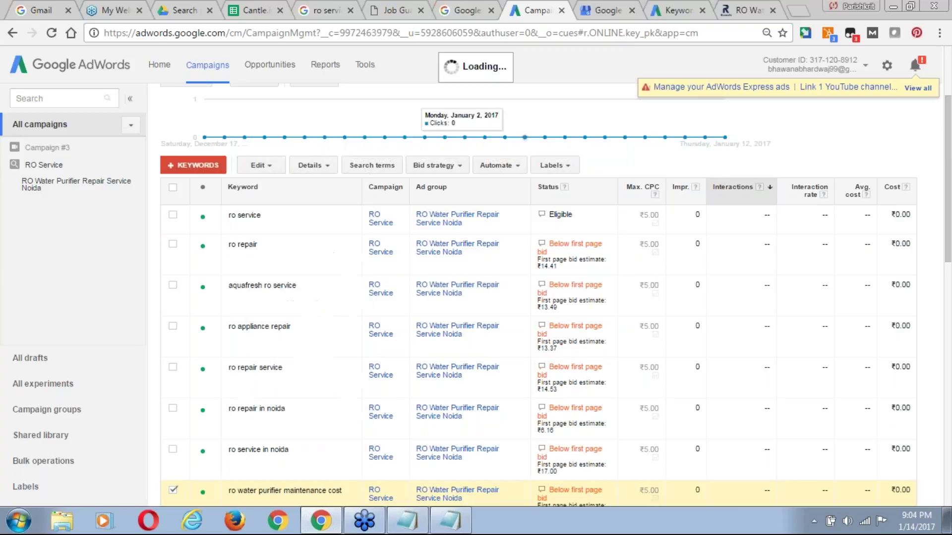
drag(950, 224, 950, 250)
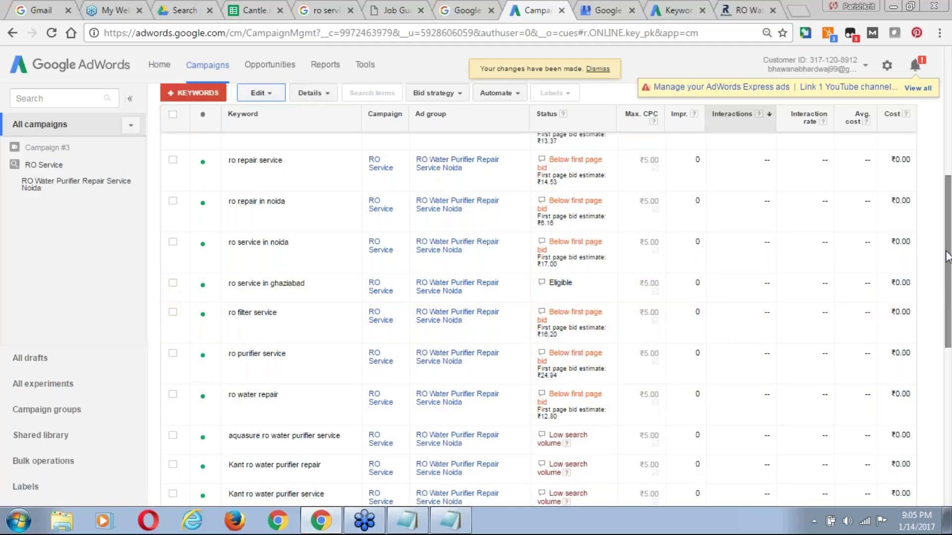
scroll(948, 271, down, 1)
drag(948, 270, 950, 190)
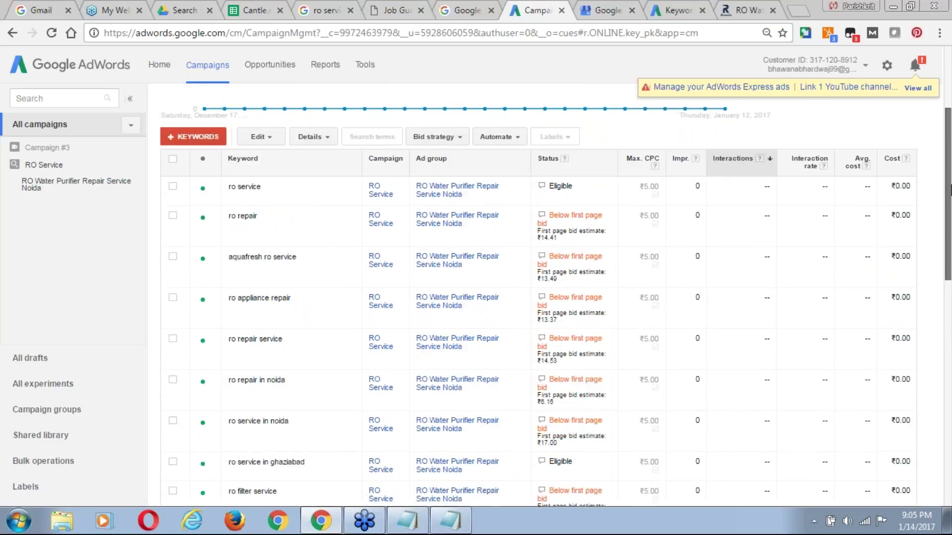
click(678, 12)
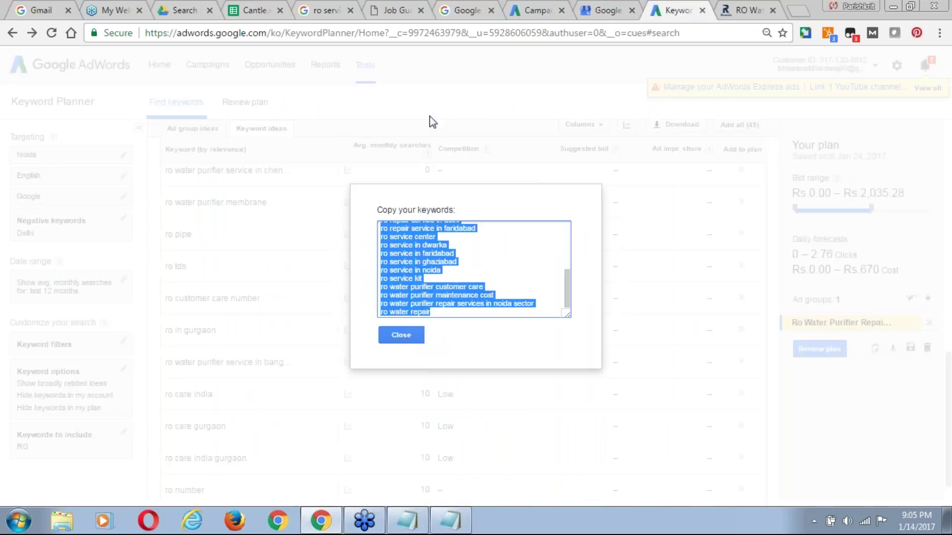
Change the Keyword Planner's include term from 'RO' to 'RO Repair'.
click(508, 101)
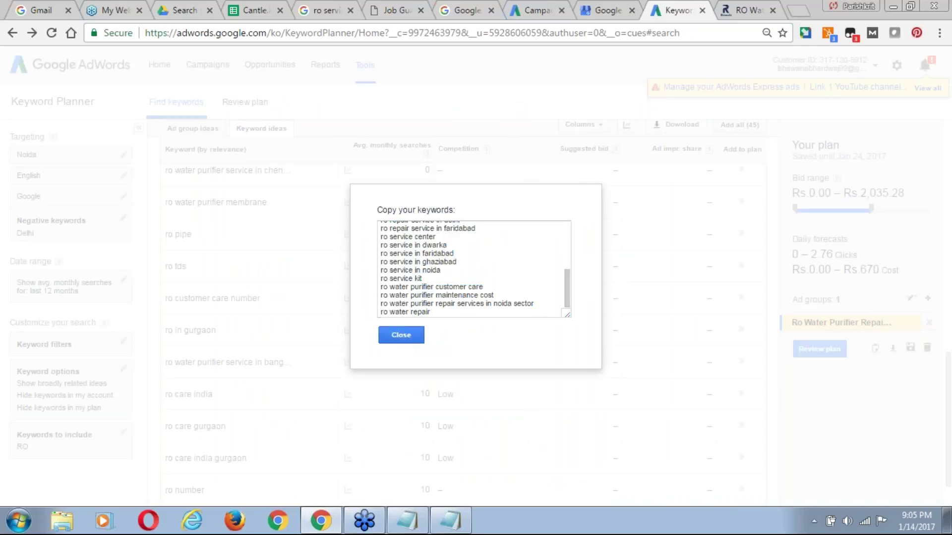
click(403, 339)
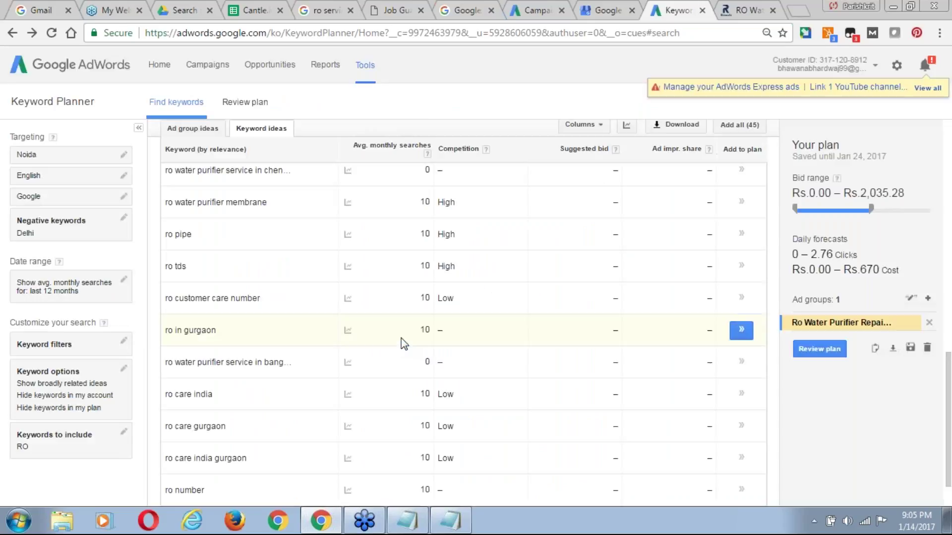
click(64, 441)
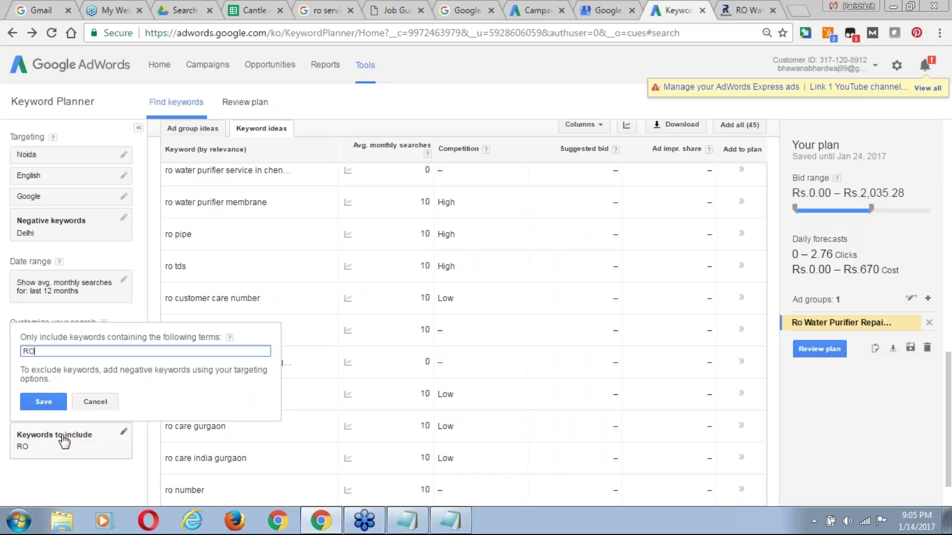
double_click(79, 348)
text(Reap)
double_click(79, 348)
text(RO Repair)
click(44, 401)
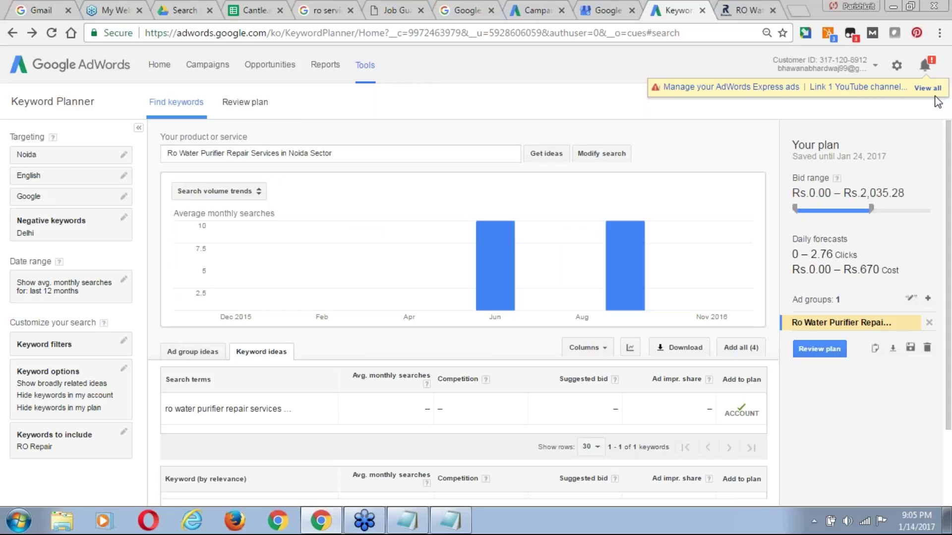
drag(948, 196, 949, 275)
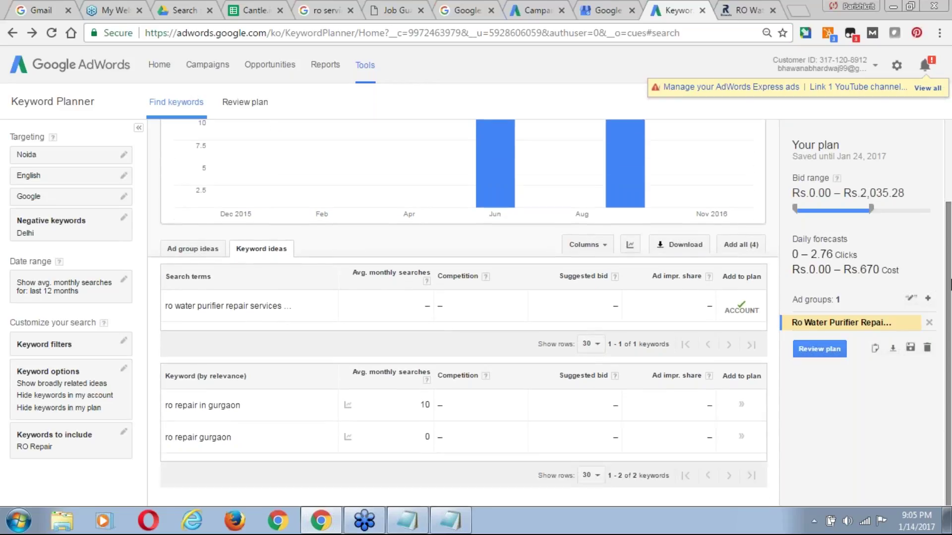
Add Gurgaon to the negative keywords alongside Delhi and view the ad group ideas.
click(86, 350)
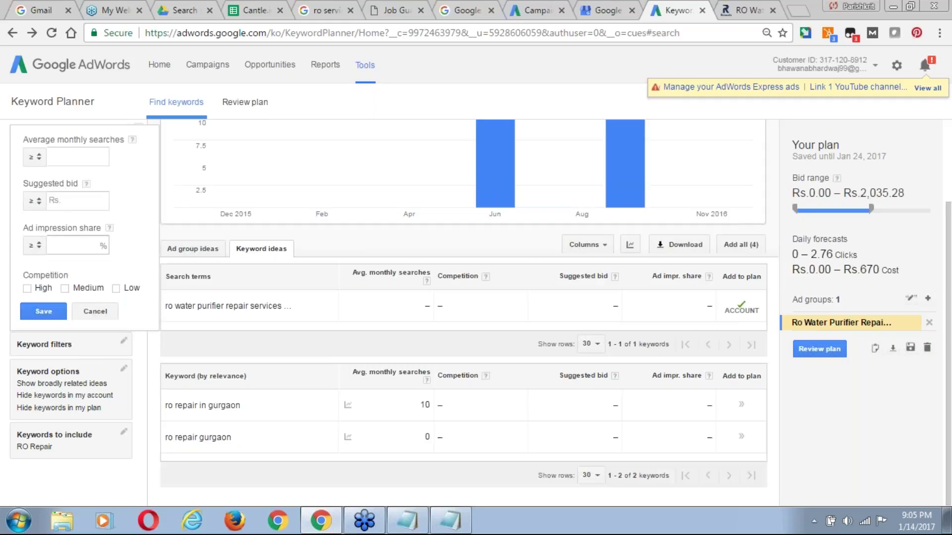
click(70, 489)
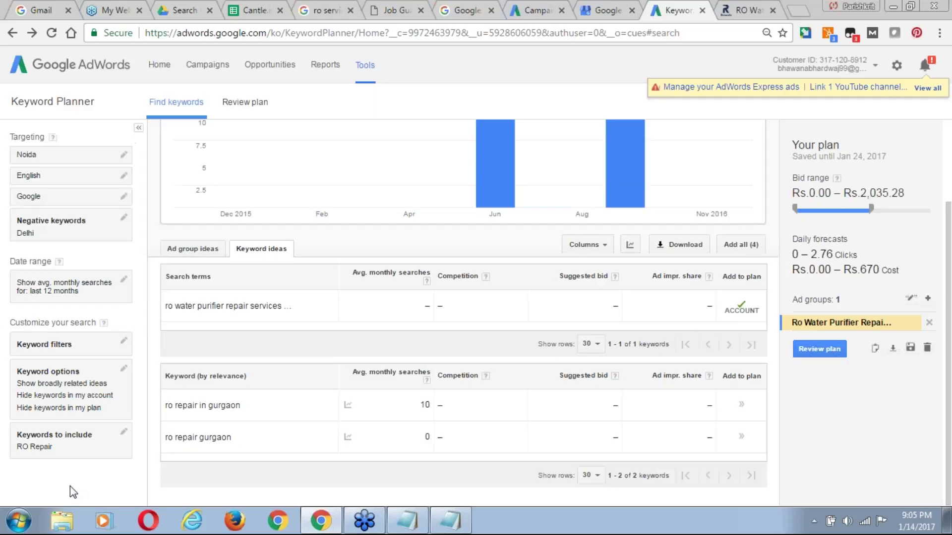
click(64, 221)
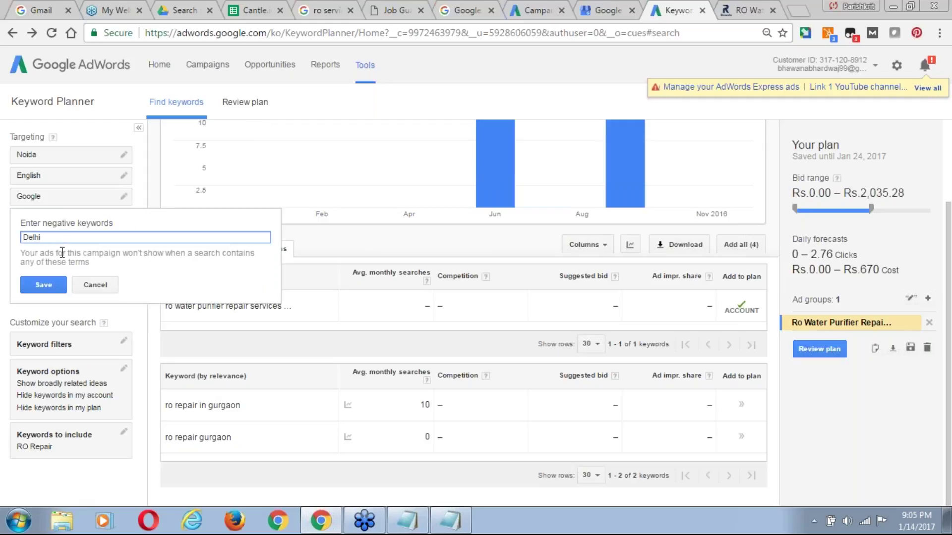
text(, Gurgaon)
click(43, 284)
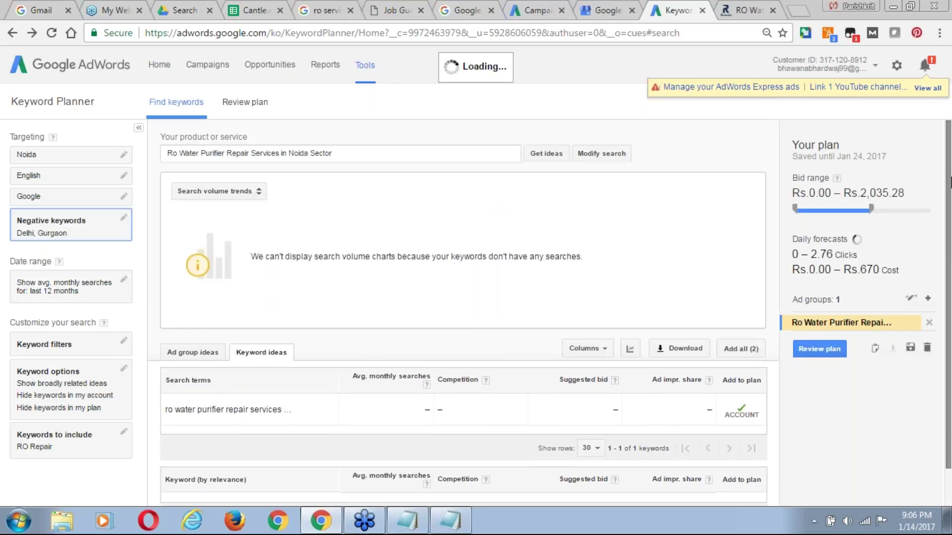
scroll(473, 256, down, 1)
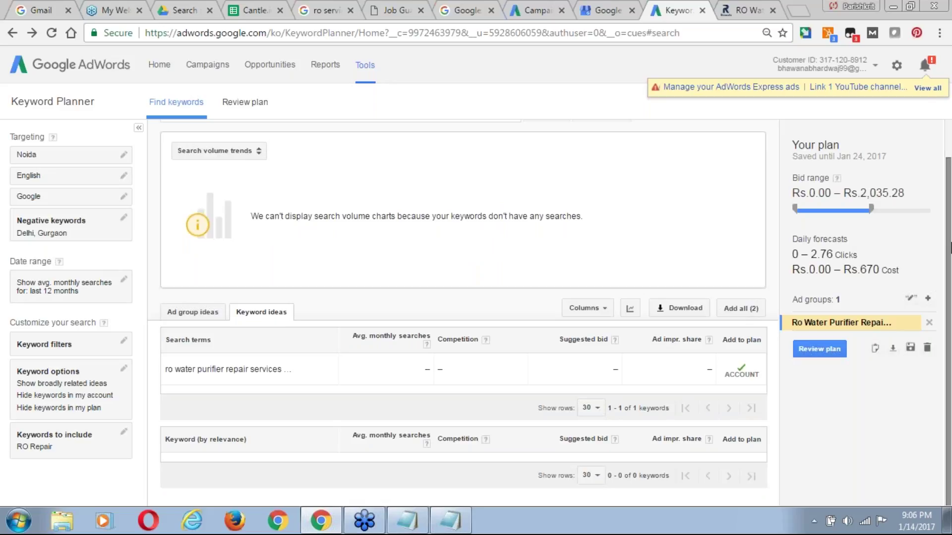
click(196, 313)
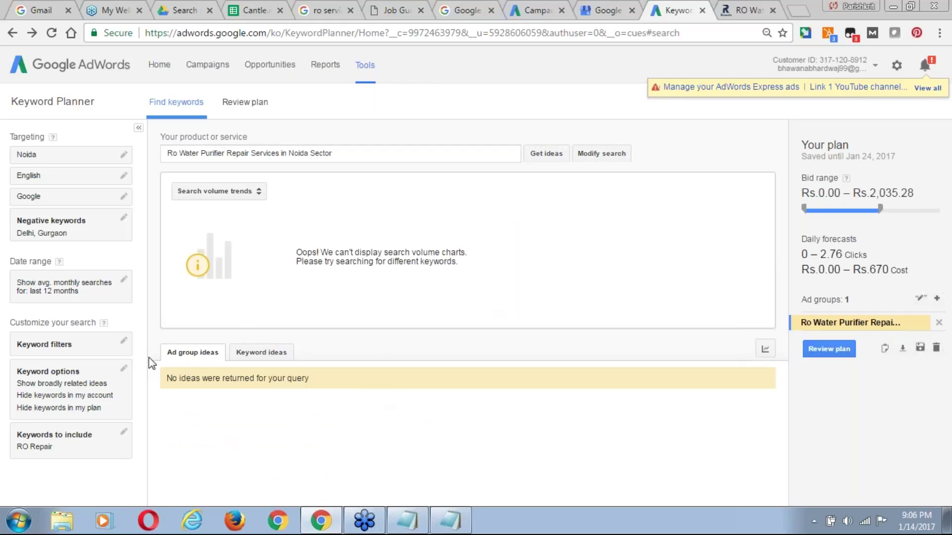
Delete Delhi so Gurgaon is the only negative keyword.
click(65, 236)
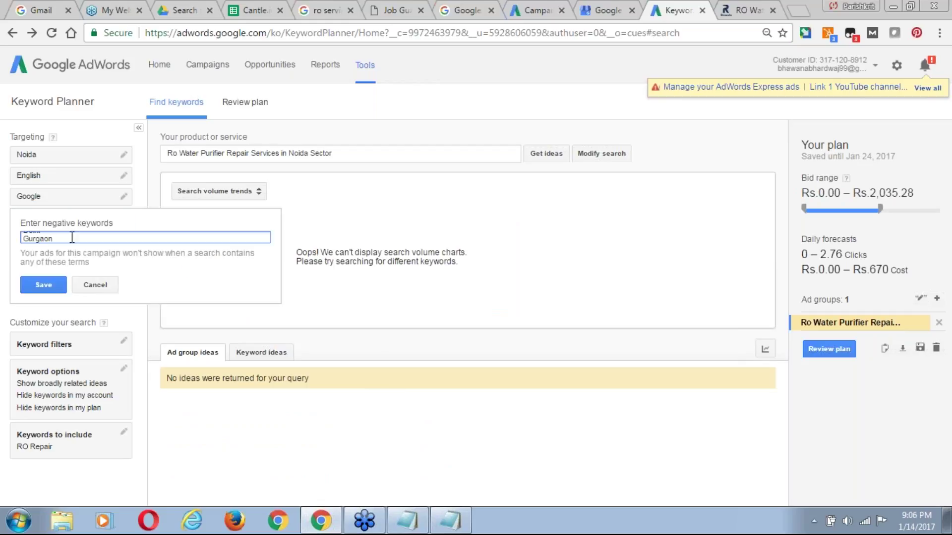
click(72, 237)
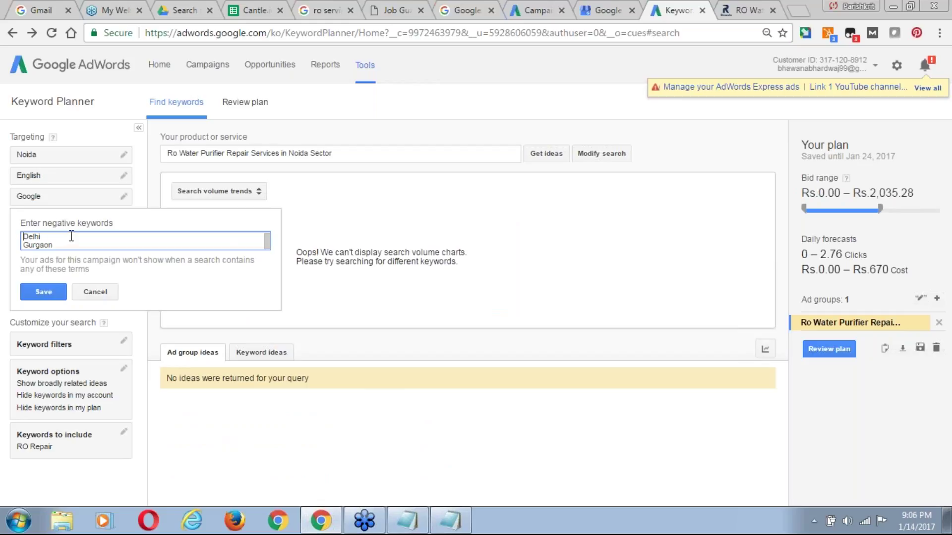
click(44, 292)
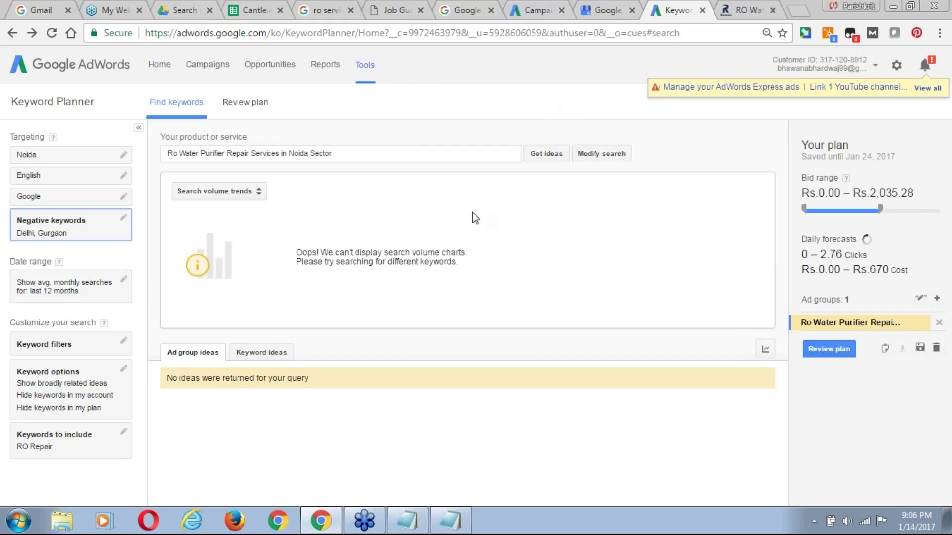
click(52, 239)
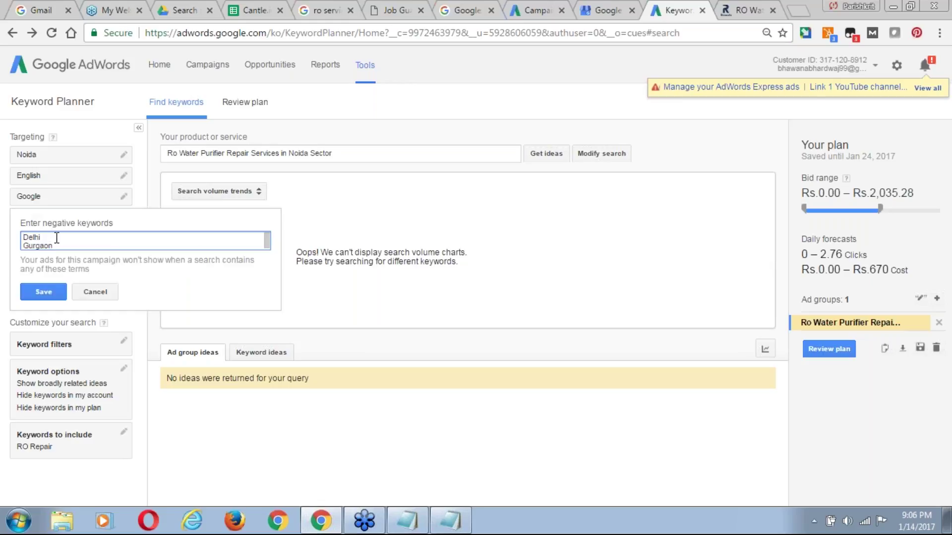
key(BackSpace)
key(BackSpace)
key(BackSpace)
key(BackSpace)
key(BackSpace)
key(Delete)
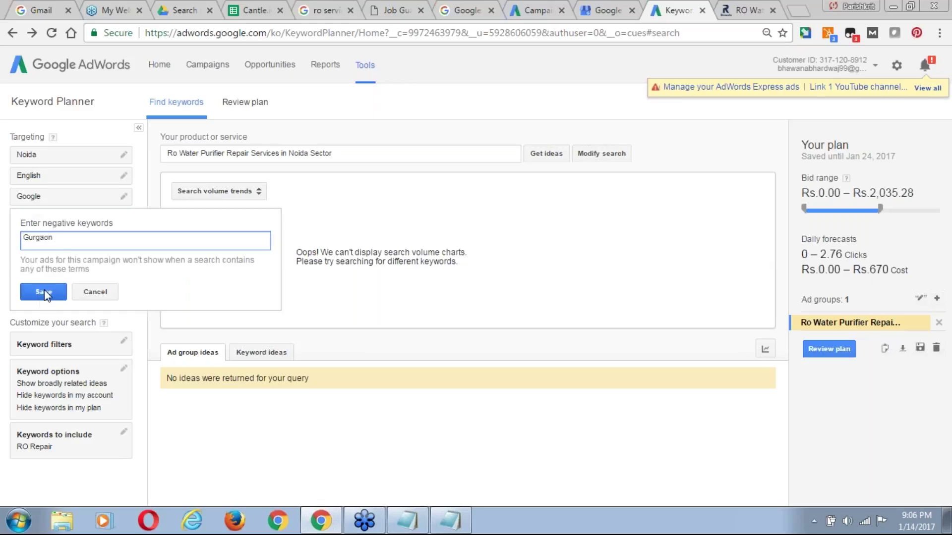
click(44, 292)
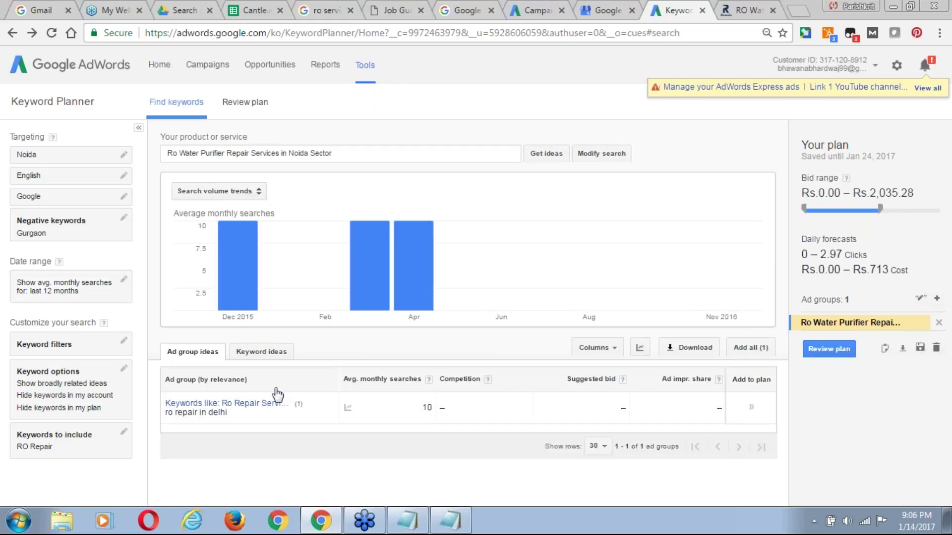
Look at the 'Ro Repair Service In Faridabad' idea group, then go back to the ad group ideas.
click(253, 408)
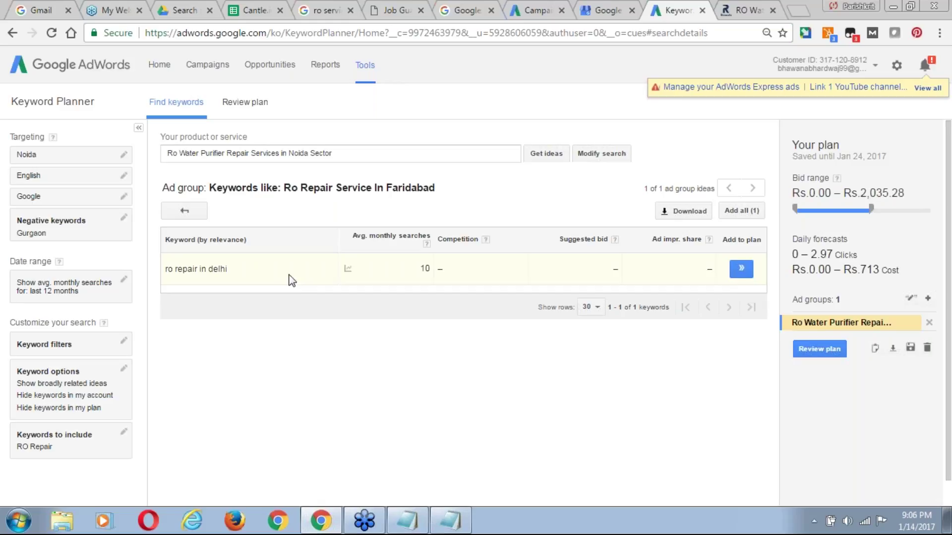
click(191, 211)
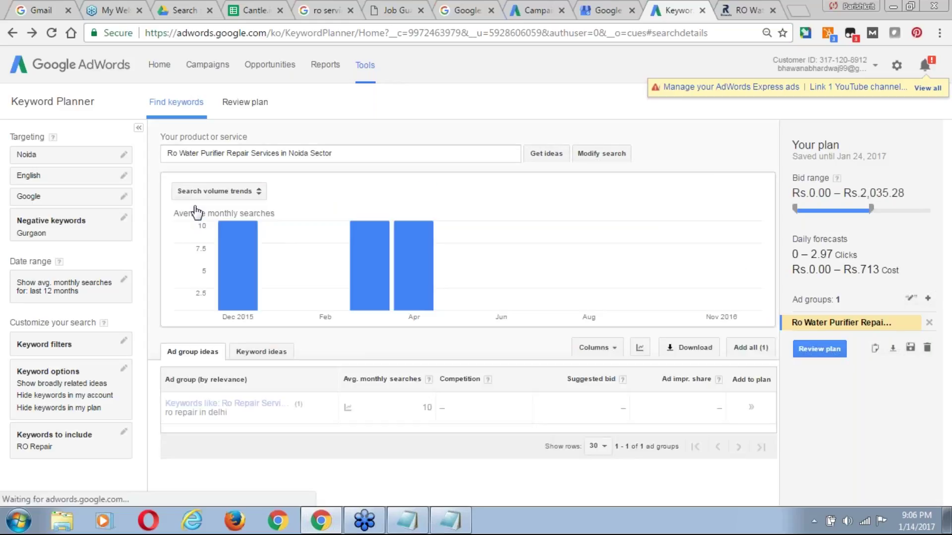
click(89, 346)
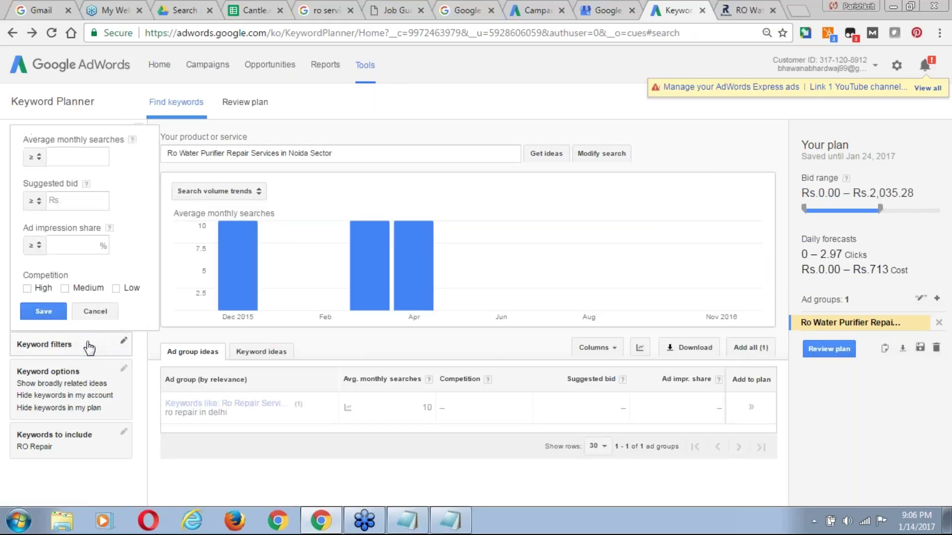
click(79, 496)
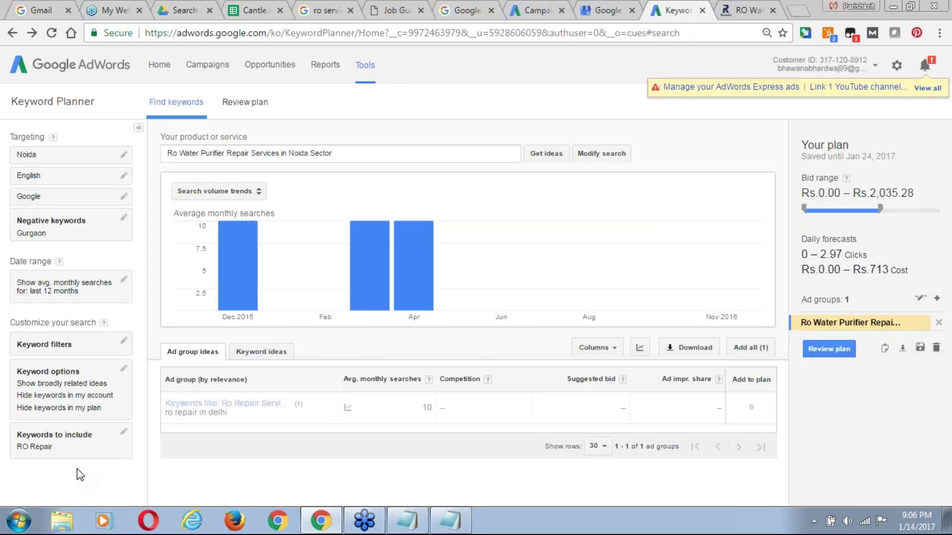
Empty the negative keywords list by deleting Gurgaon.
click(60, 238)
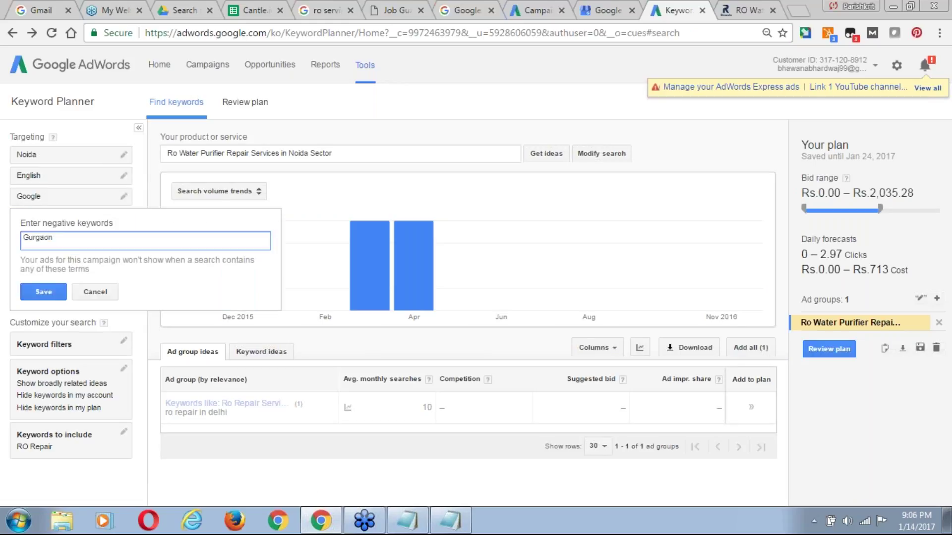
key(BackSpace)
click(44, 292)
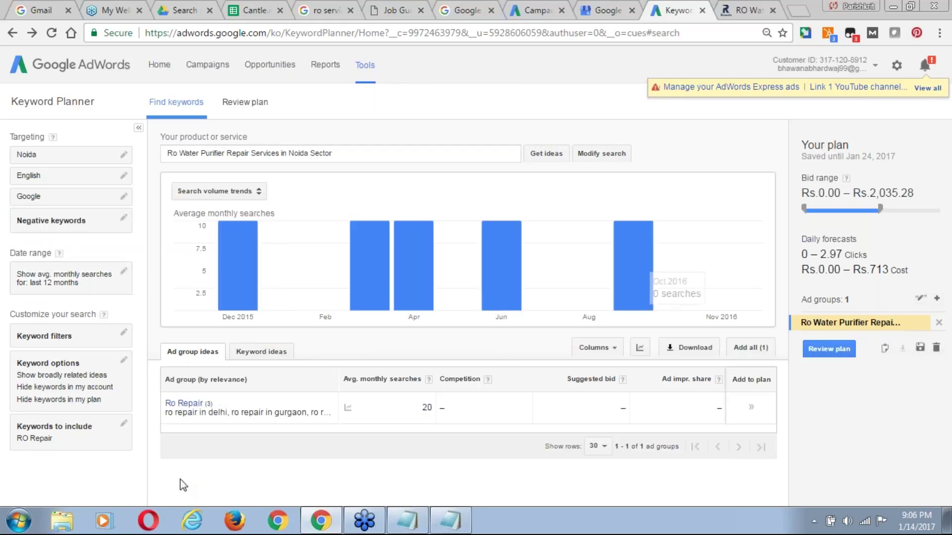
Switch to individual keyword ideas, reload the Keyword Planner, and open a new browser tab.
click(274, 353)
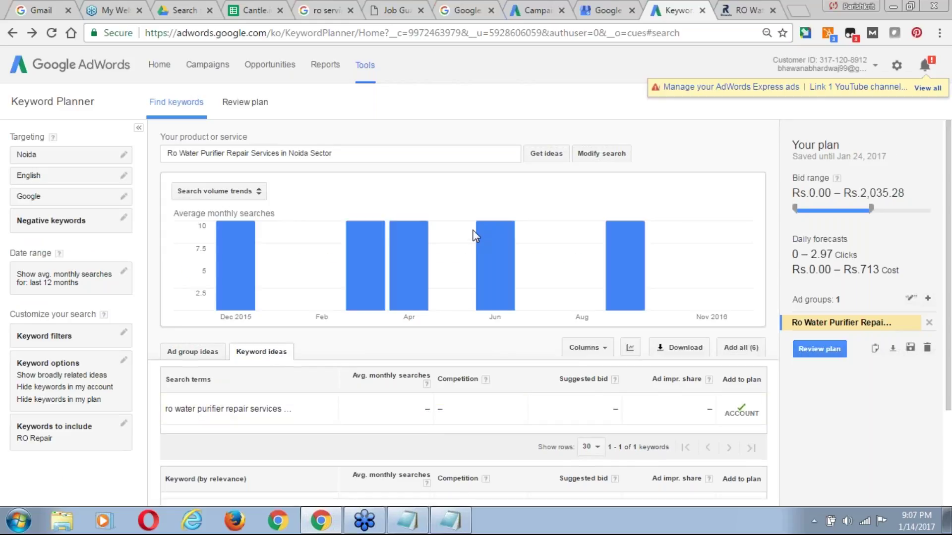
click(54, 34)
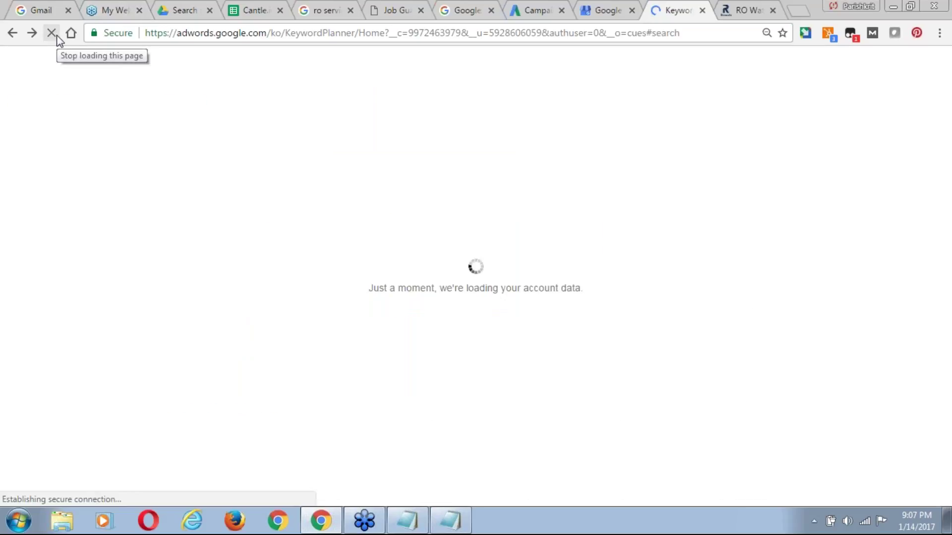
click(795, 8)
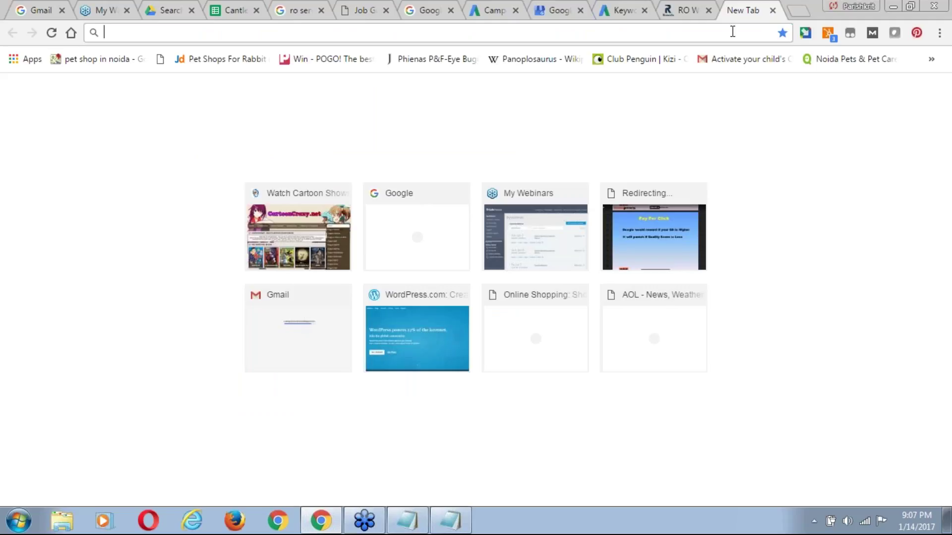
Go to keywordtool.io and search for 'ro service'.
text(keyword)
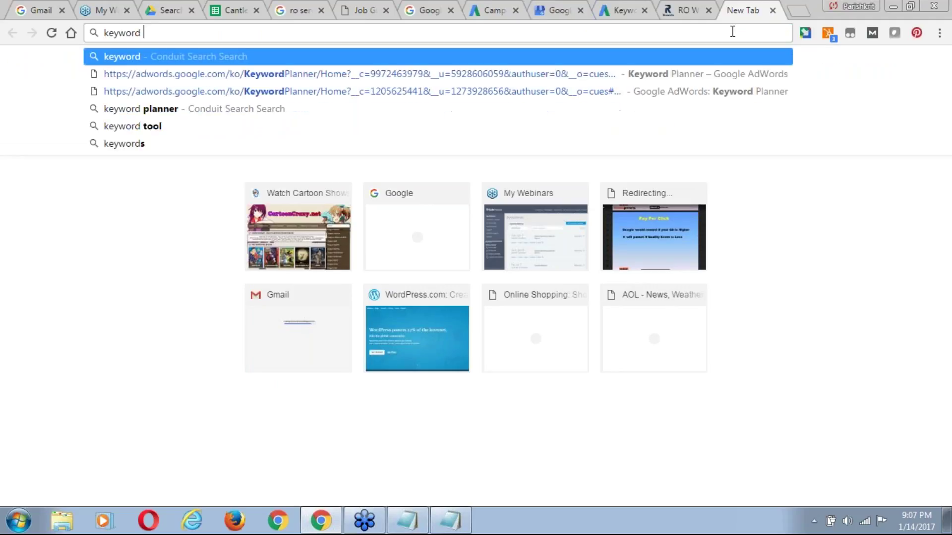
text(tools.io)
key(Return)
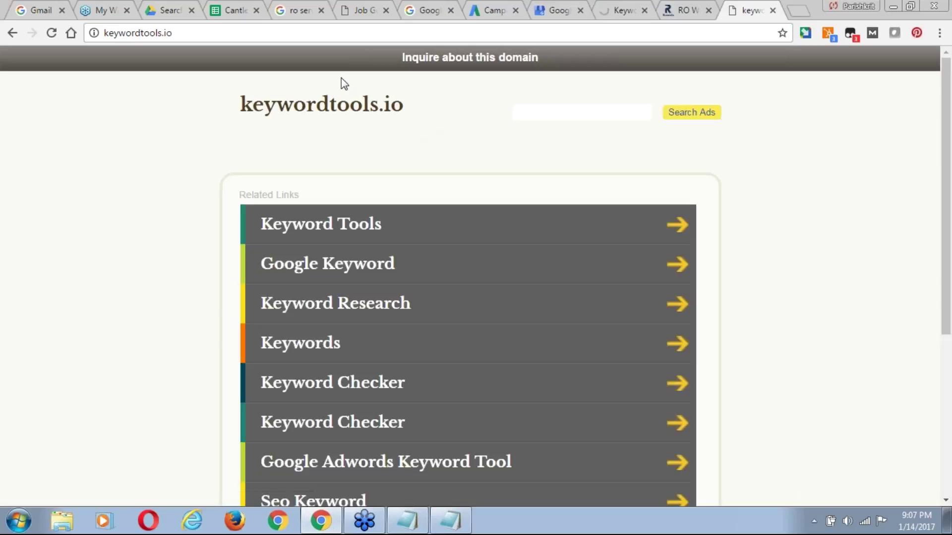
click(157, 33)
click(159, 33)
key(BackSpace)
key(Return)
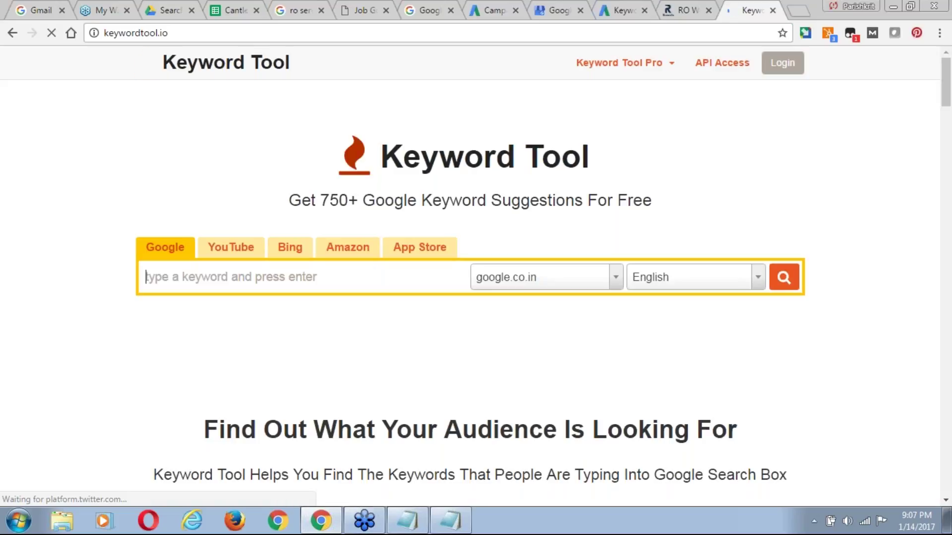
text(ro)
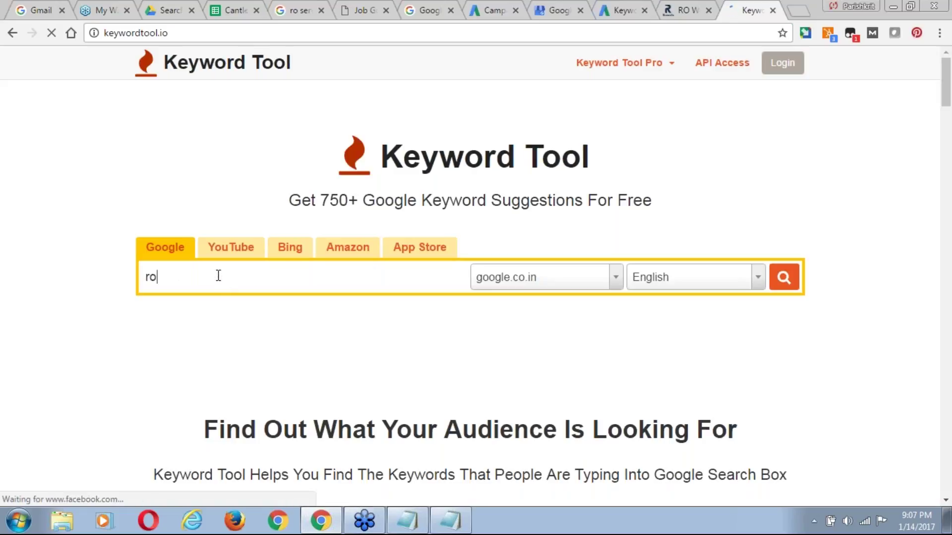
text( service)
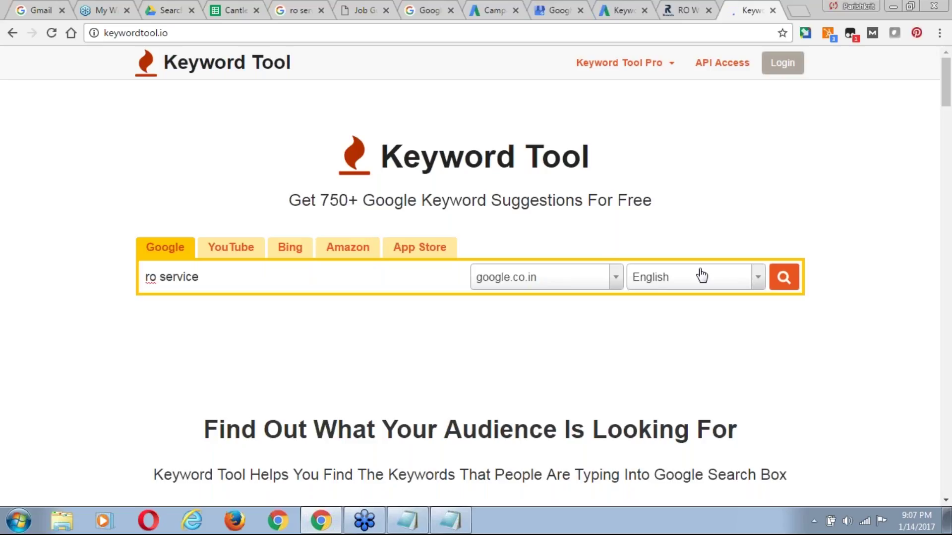
click(782, 278)
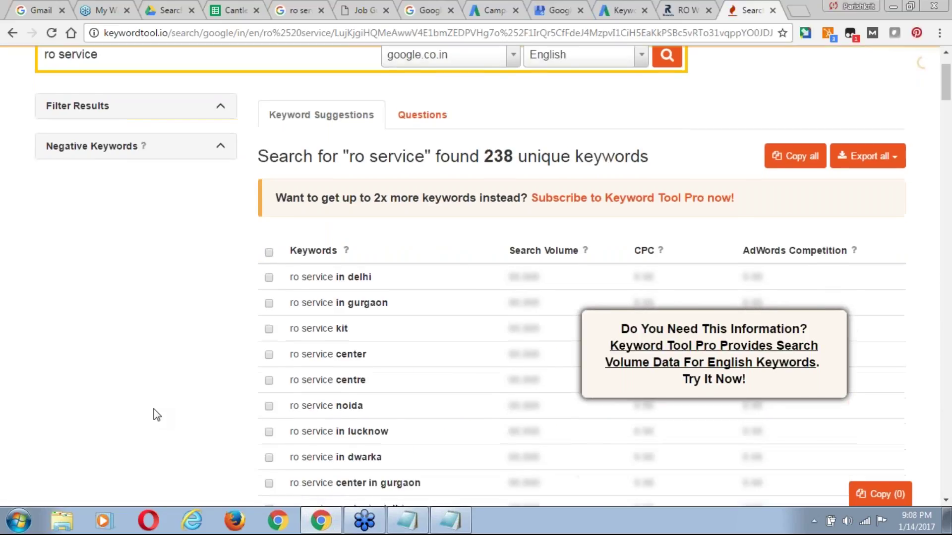
Tick ro service noida, ro service and ro service charges in the suggestion list.
scroll(157, 415, down, 1)
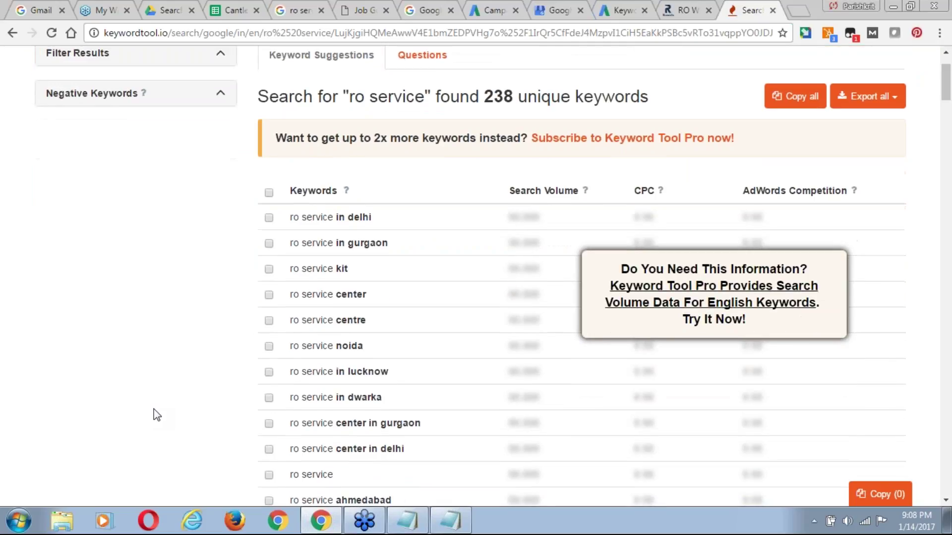
click(270, 346)
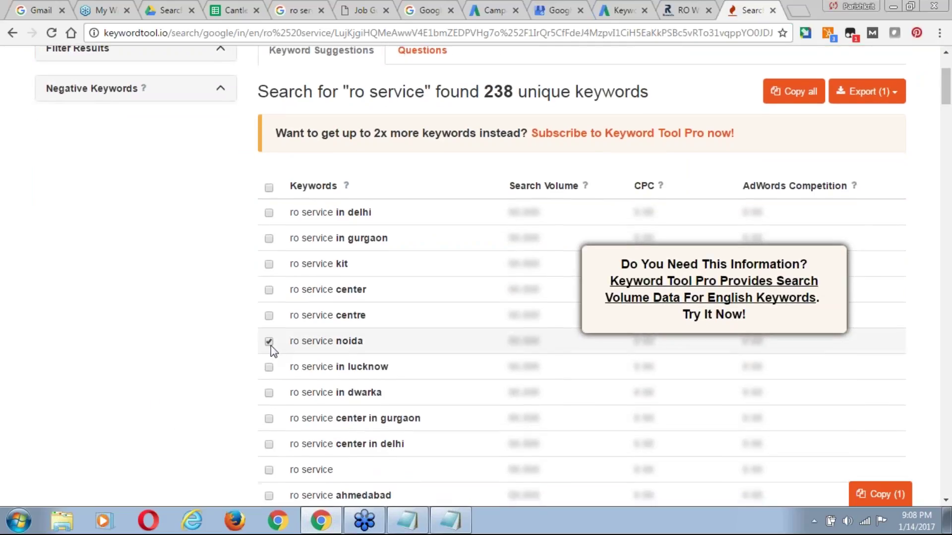
scroll(271, 346, down, 1)
scroll(271, 346, down, 2)
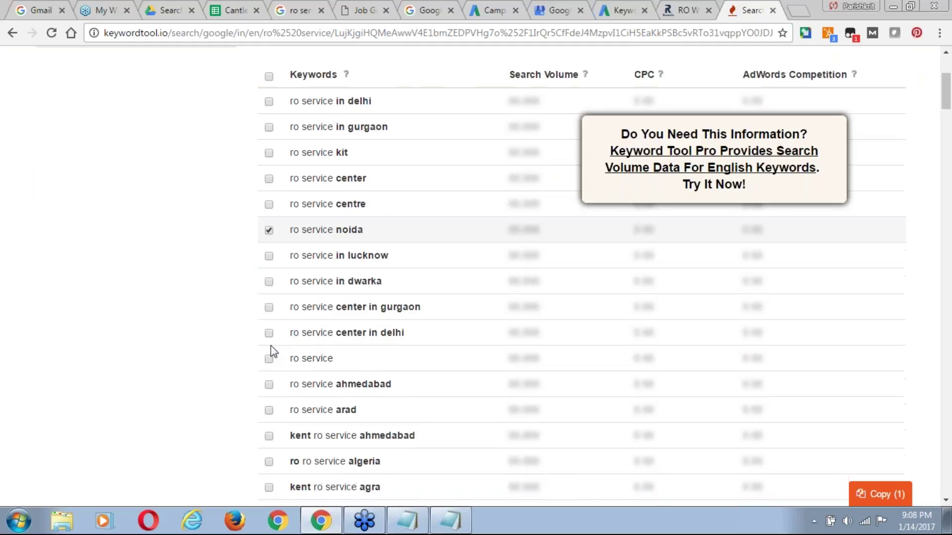
click(269, 332)
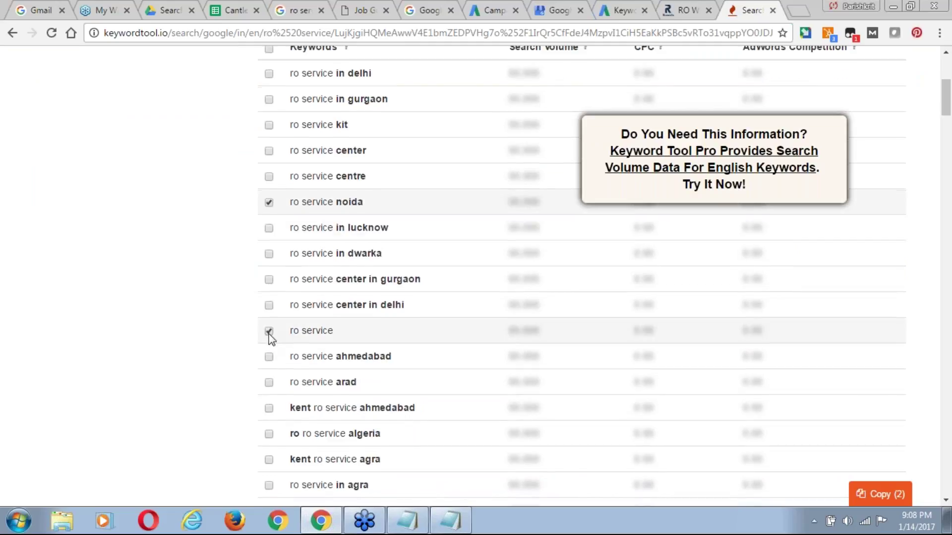
scroll(270, 339, down, 1)
scroll(272, 340, down, 1)
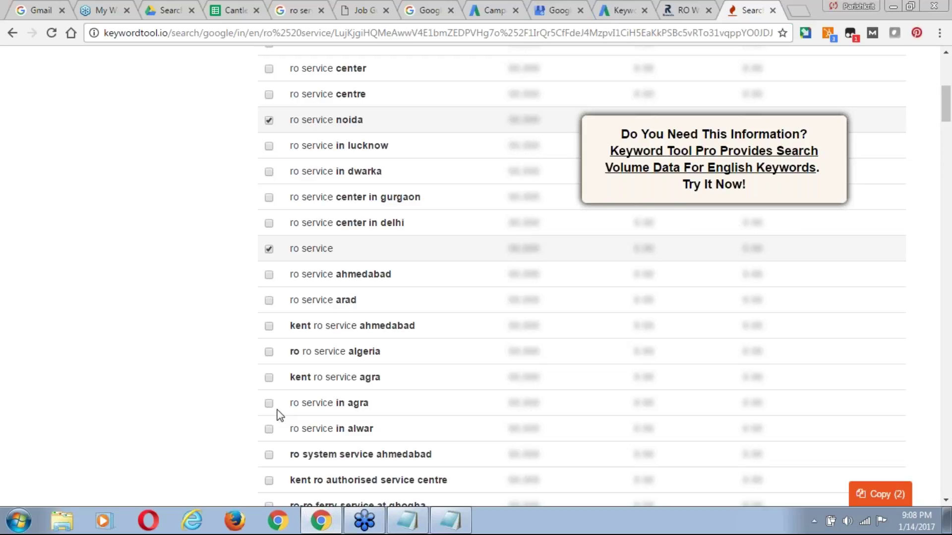
scroll(276, 434, down, 1)
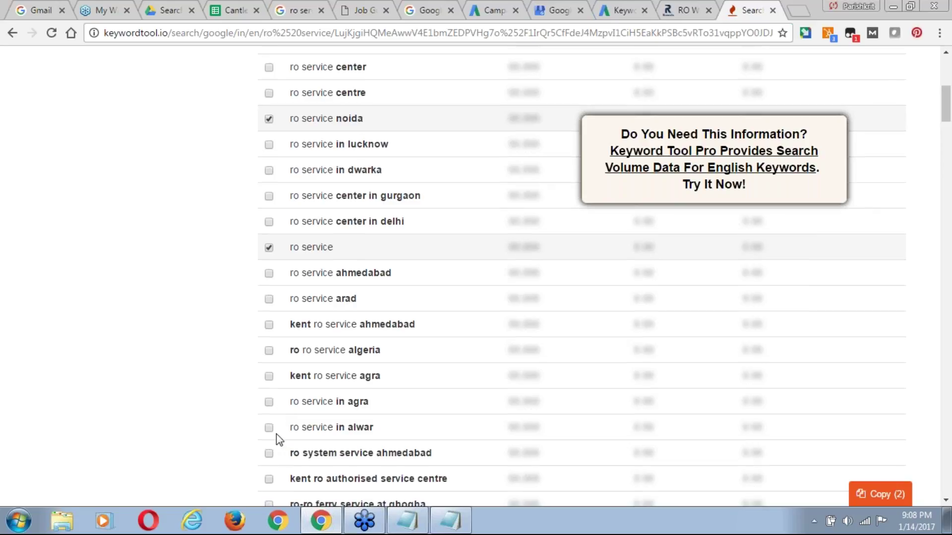
scroll(276, 433, down, 2)
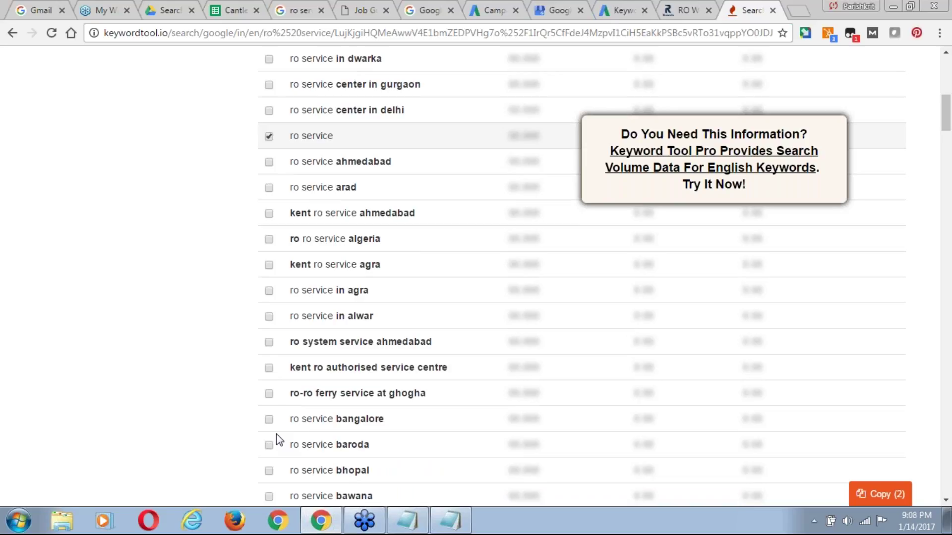
scroll(276, 433, down, 1)
scroll(276, 434, down, 1)
scroll(276, 433, down, 1)
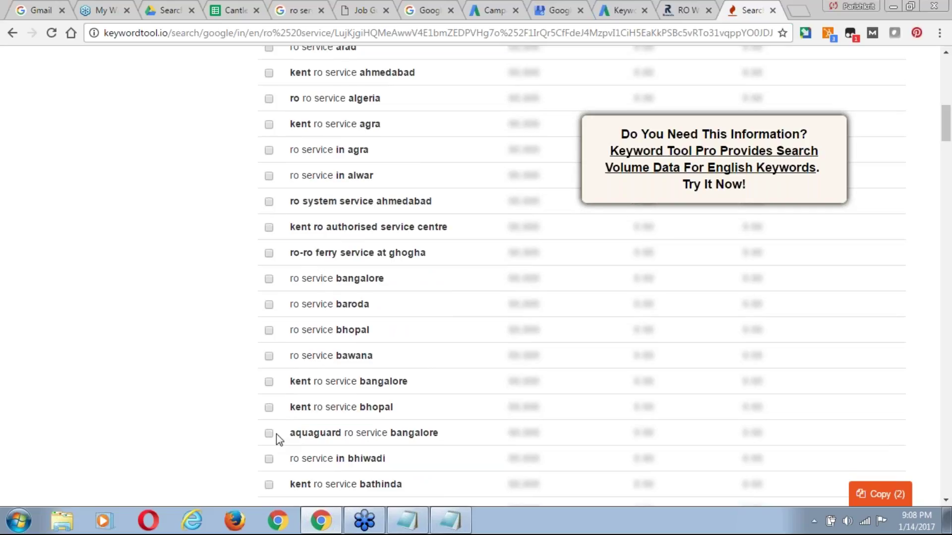
scroll(276, 433, down, 1)
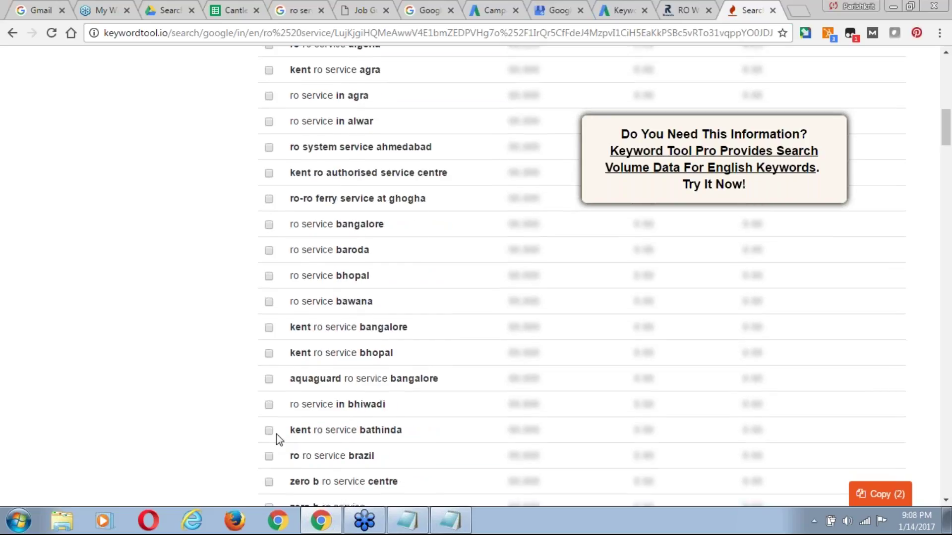
scroll(276, 434, down, 1)
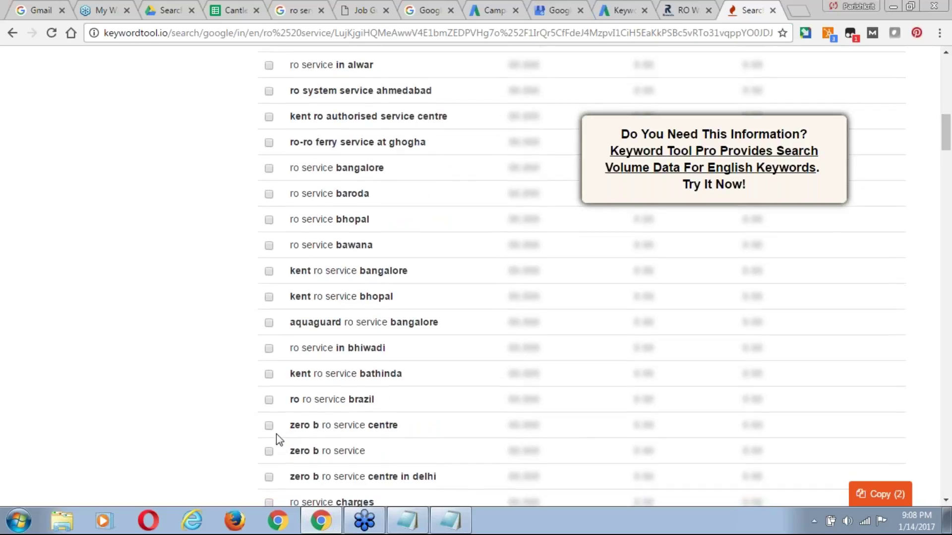
scroll(276, 433, down, 2)
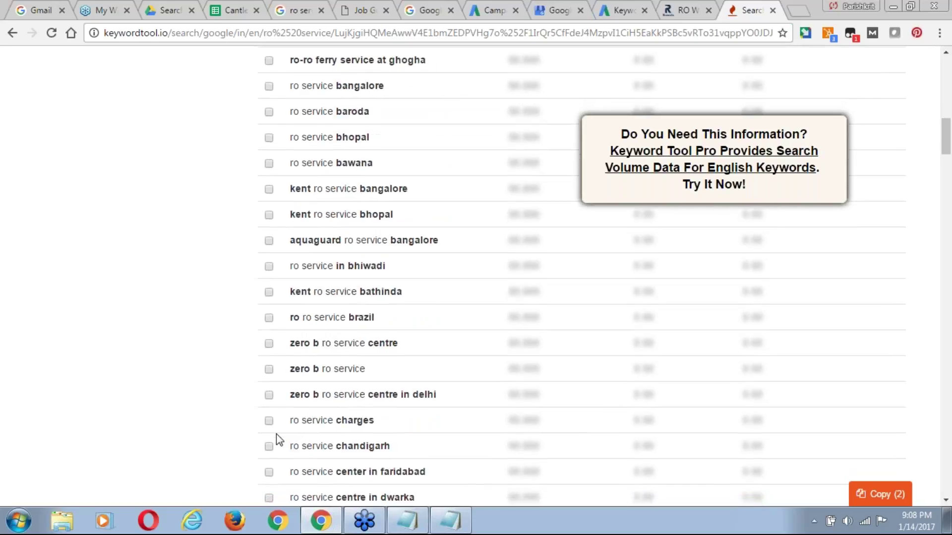
scroll(276, 433, down, 2)
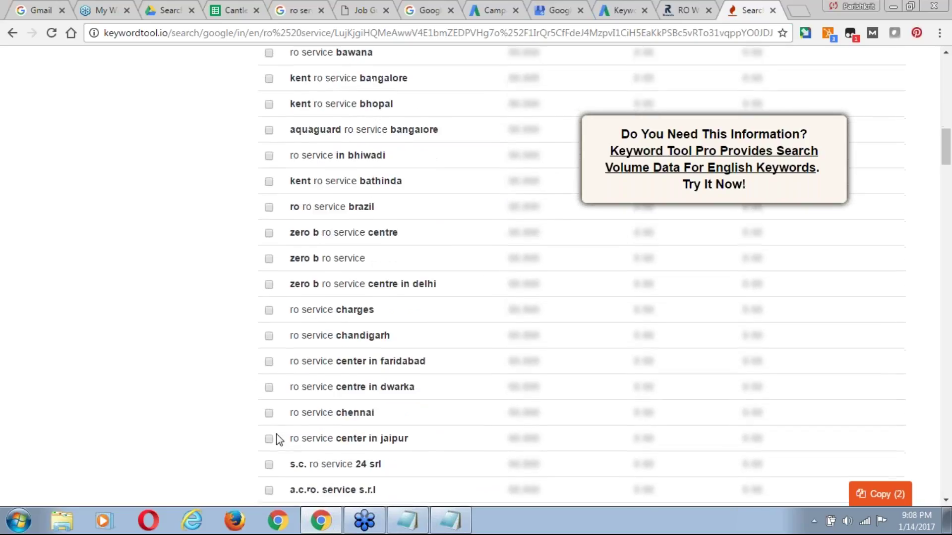
scroll(276, 439, down, 1)
scroll(275, 438, down, 1)
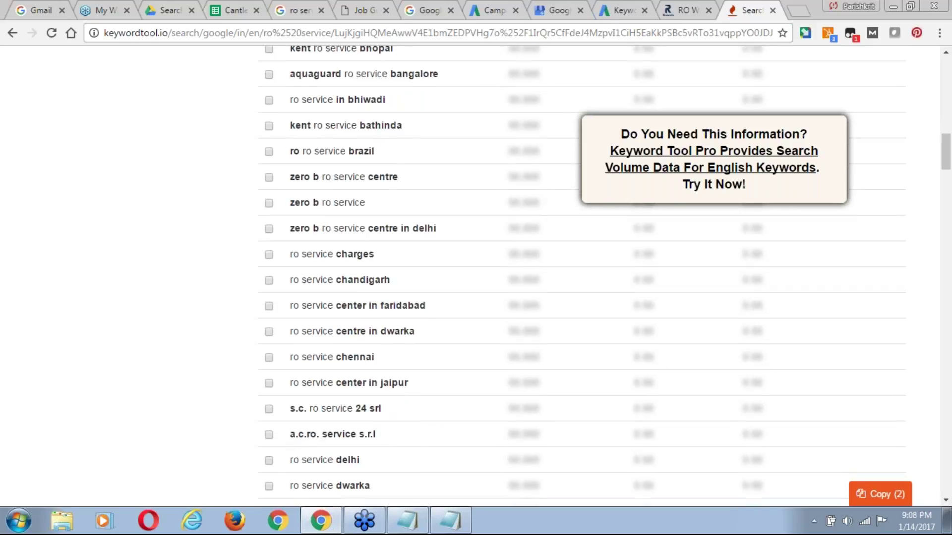
click(268, 253)
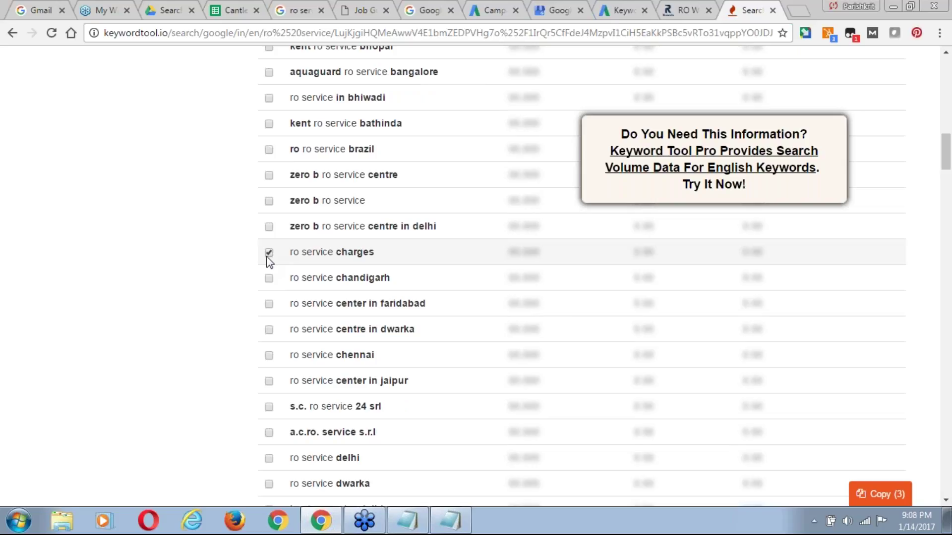
scroll(269, 261, down, 4)
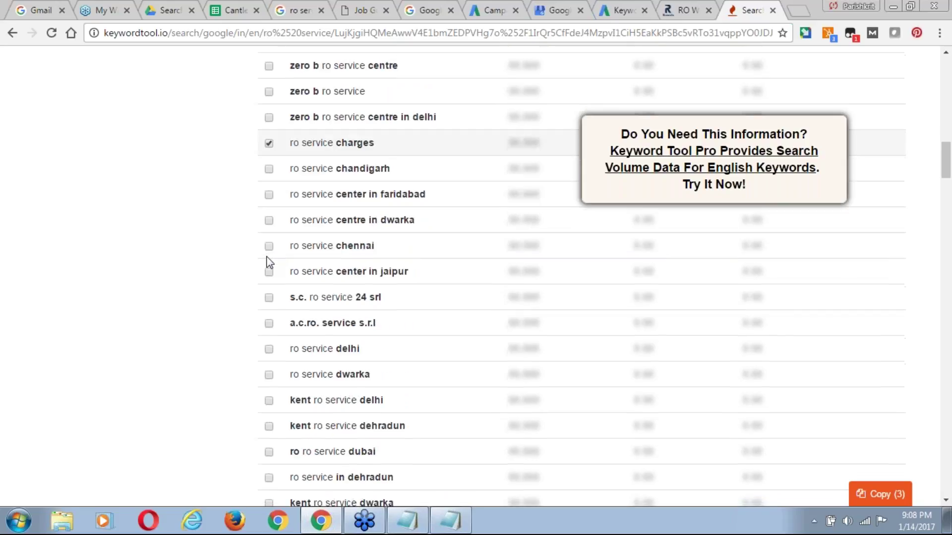
scroll(269, 261, down, 5)
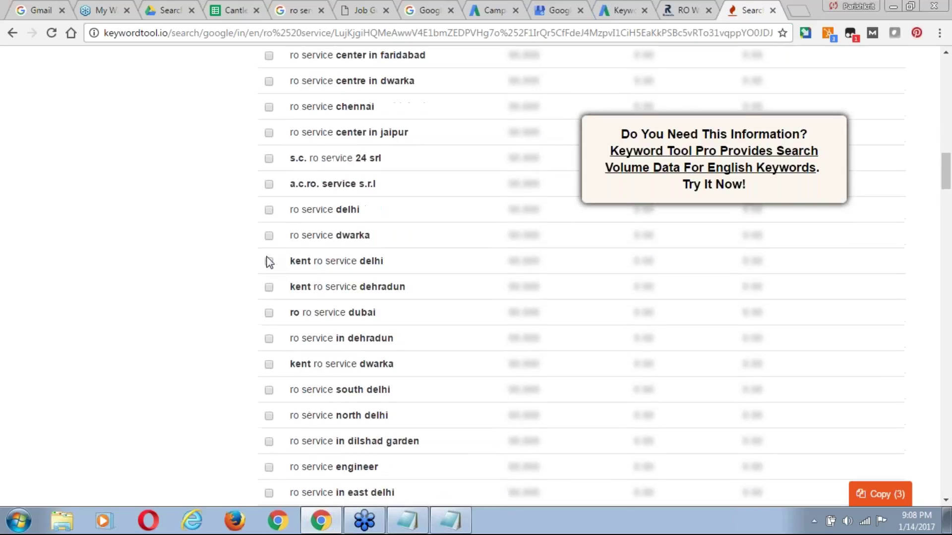
scroll(269, 261, down, 3)
scroll(269, 262, down, 2)
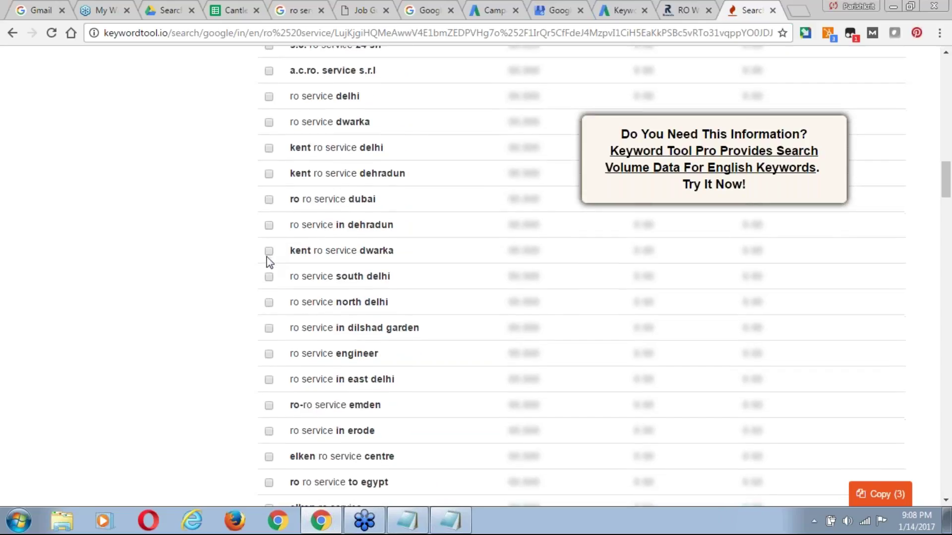
scroll(269, 262, down, 1)
scroll(269, 261, down, 2)
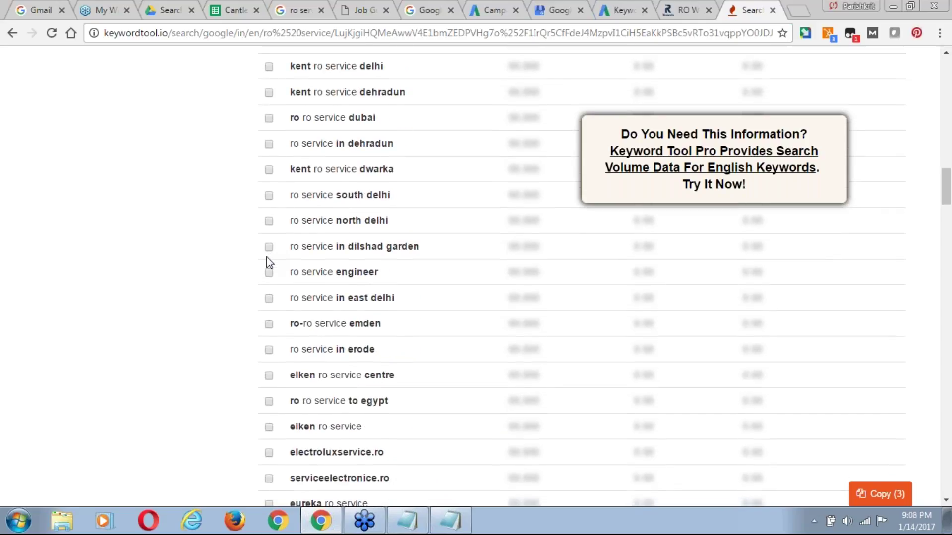
Also tick ro service engineer, ro service in east delhi, ro service ghaziabad and ro service greater noida.
click(272, 275)
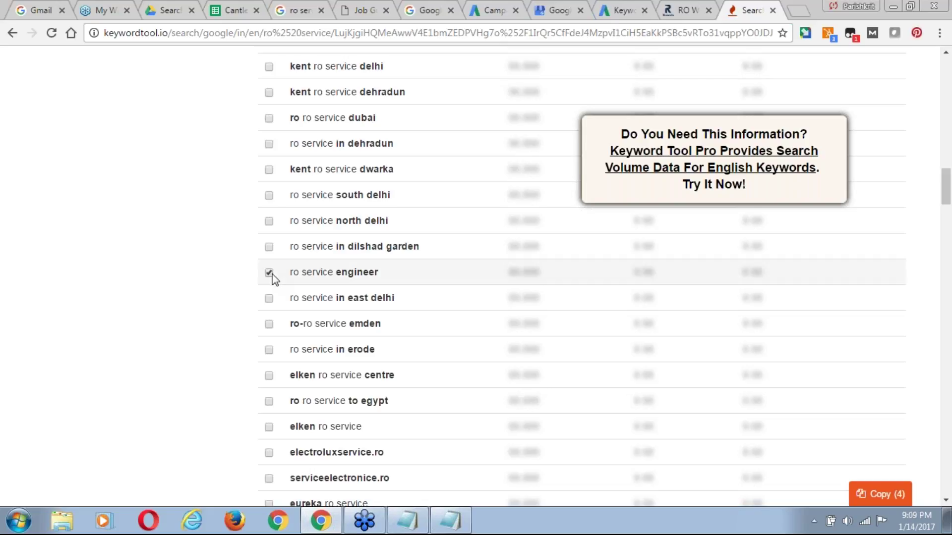
click(272, 302)
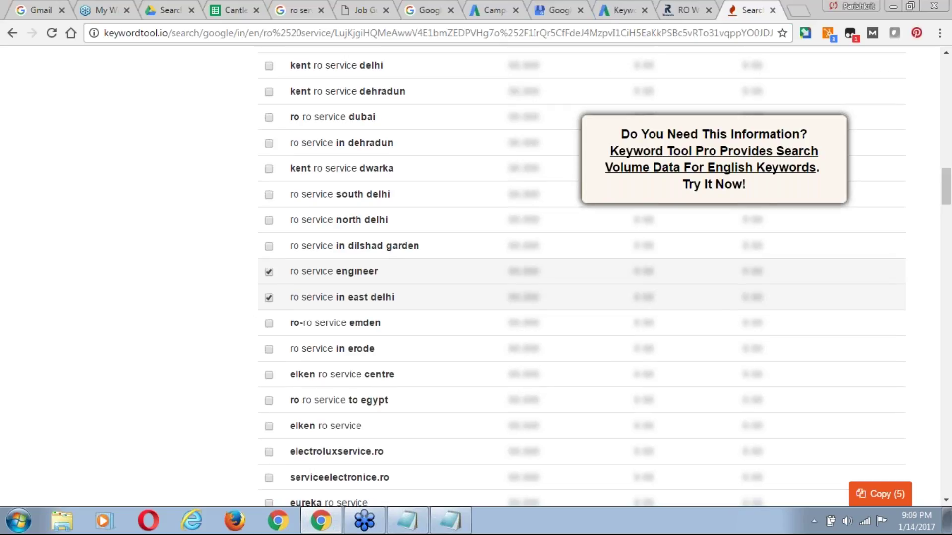
scroll(580, 278, down, 3)
scroll(580, 277, down, 1)
scroll(580, 278, down, 2)
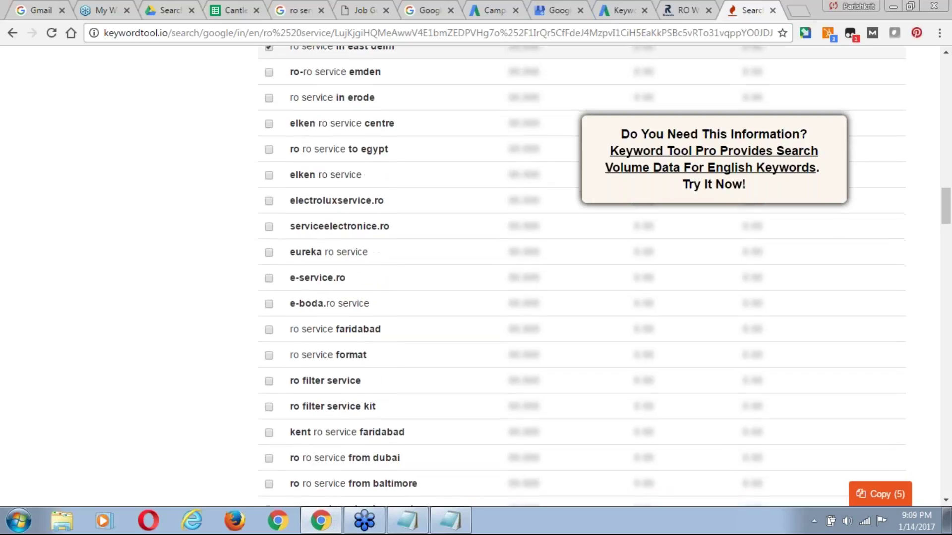
scroll(580, 278, down, 1)
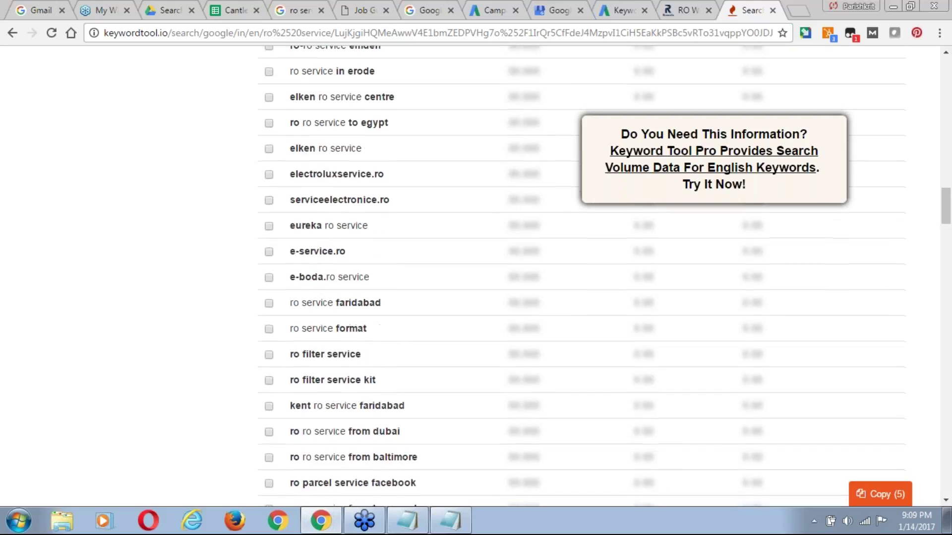
scroll(580, 278, down, 2)
scroll(580, 278, down, 2)
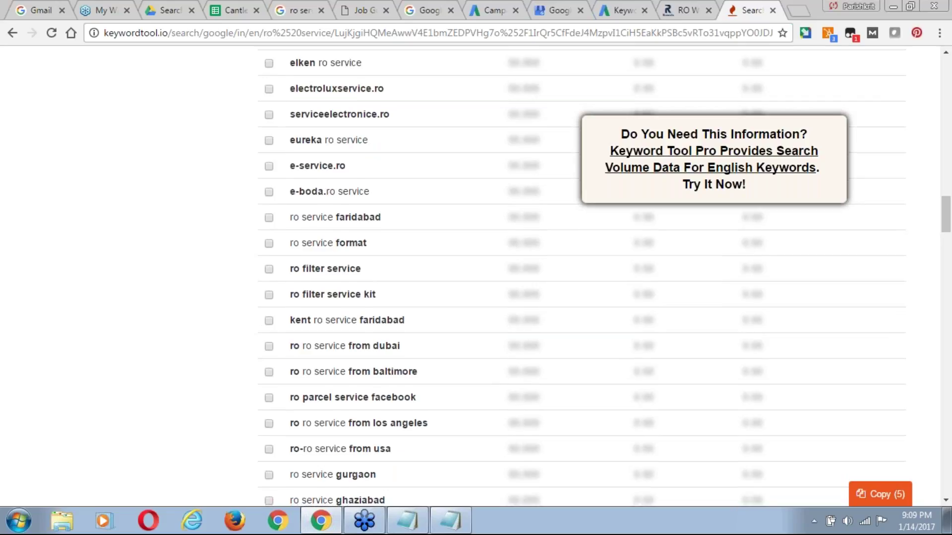
scroll(580, 278, down, 1)
scroll(580, 277, down, 1)
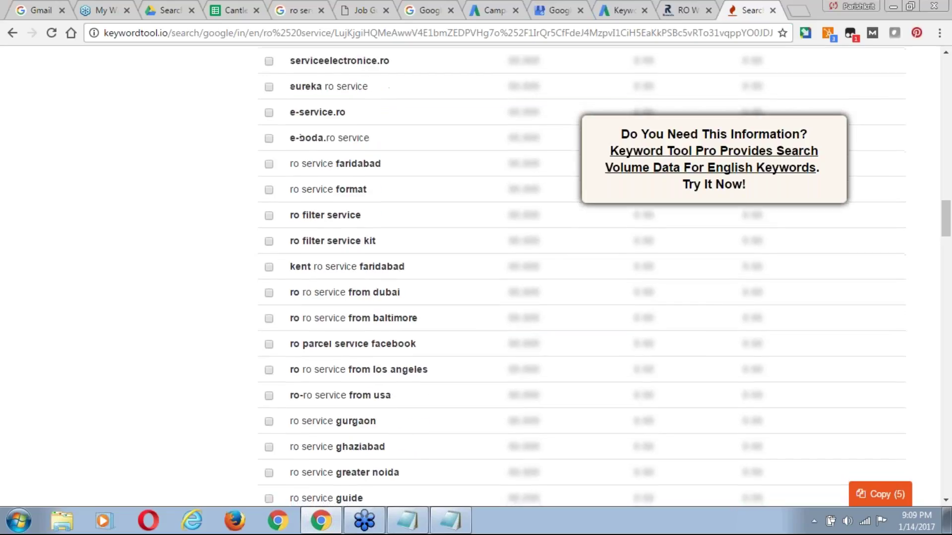
scroll(580, 278, down, 4)
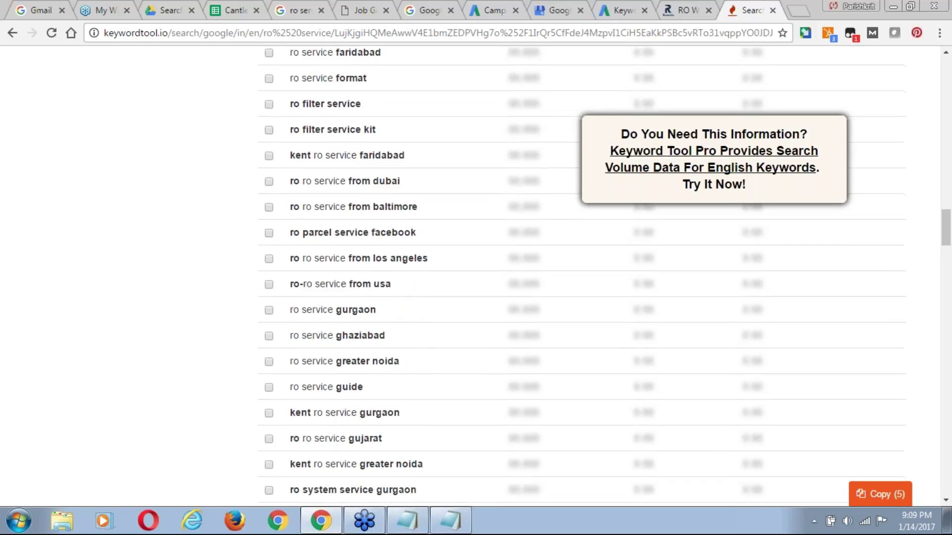
scroll(580, 277, down, 2)
scroll(128, 262, down, 2)
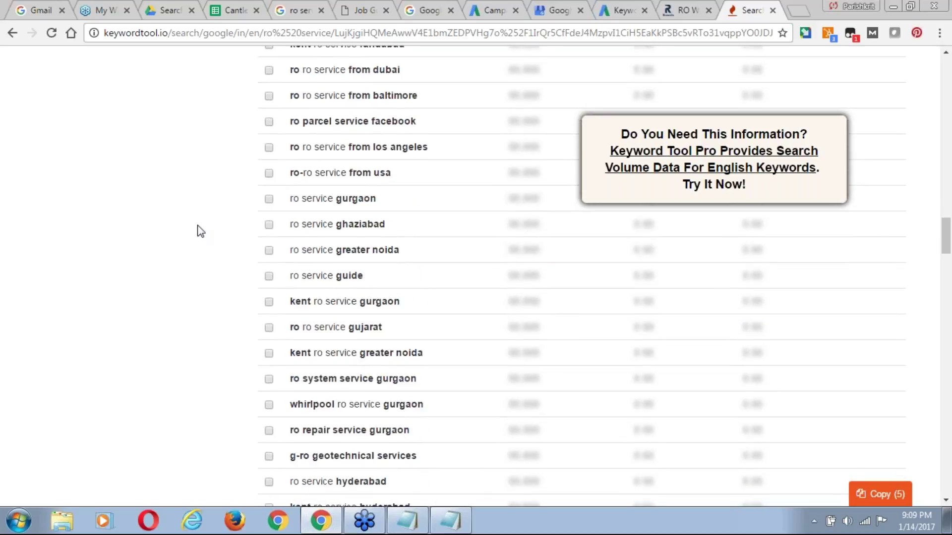
click(270, 226)
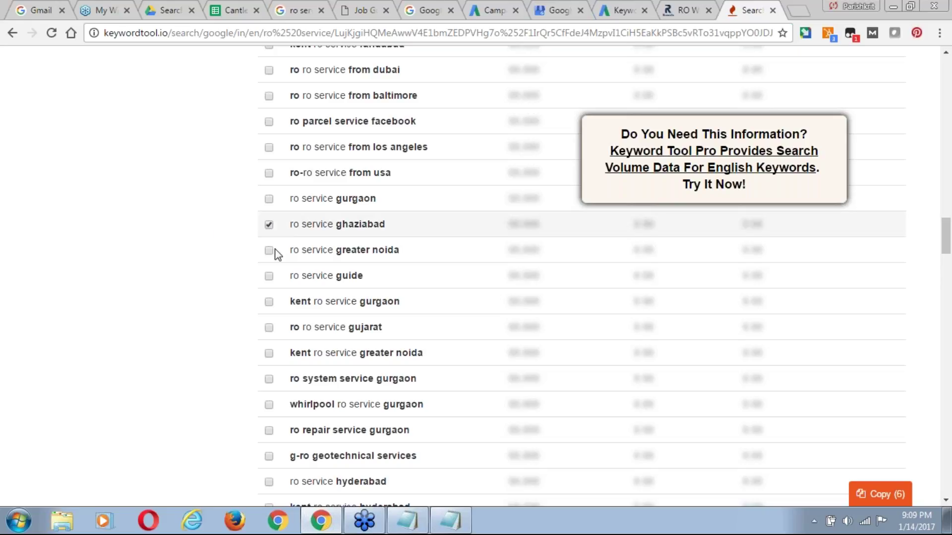
click(270, 252)
scroll(236, 285, down, 1)
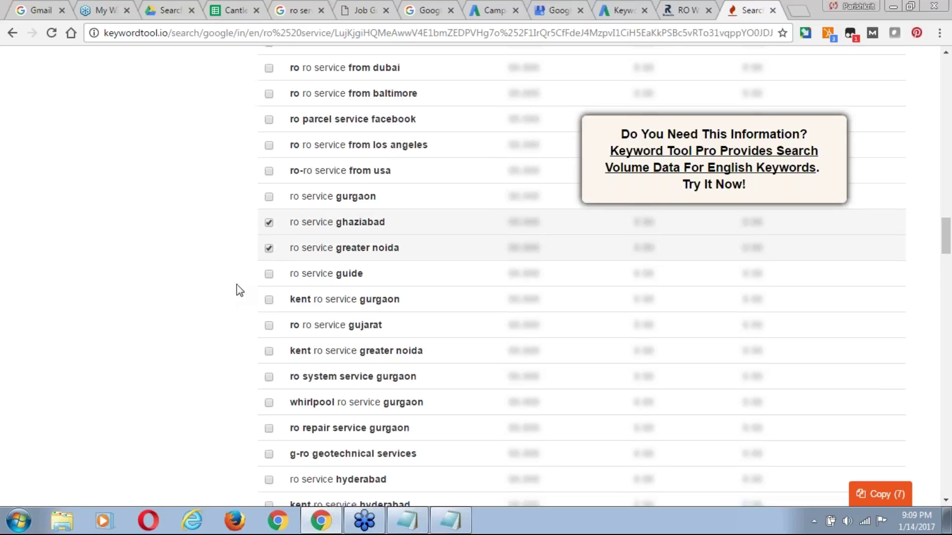
scroll(237, 285, down, 2)
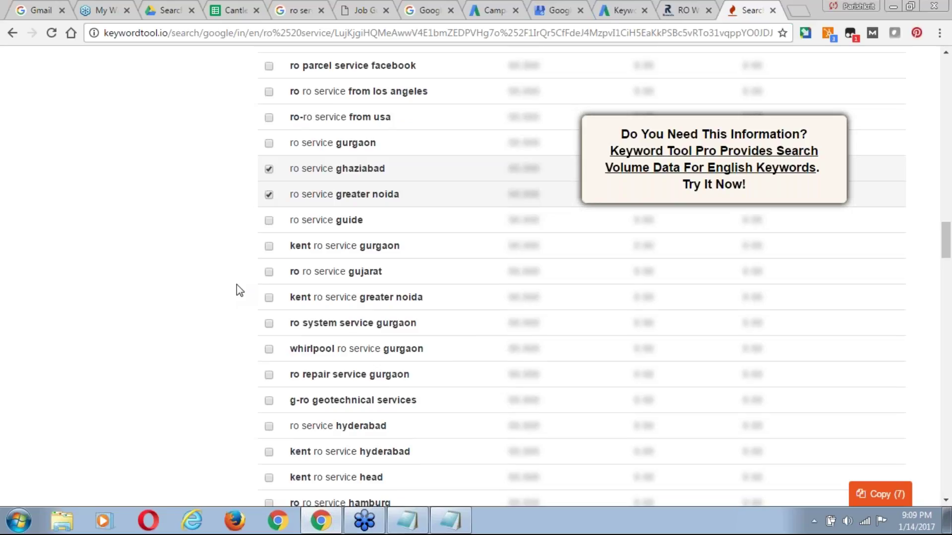
scroll(236, 284, down, 1)
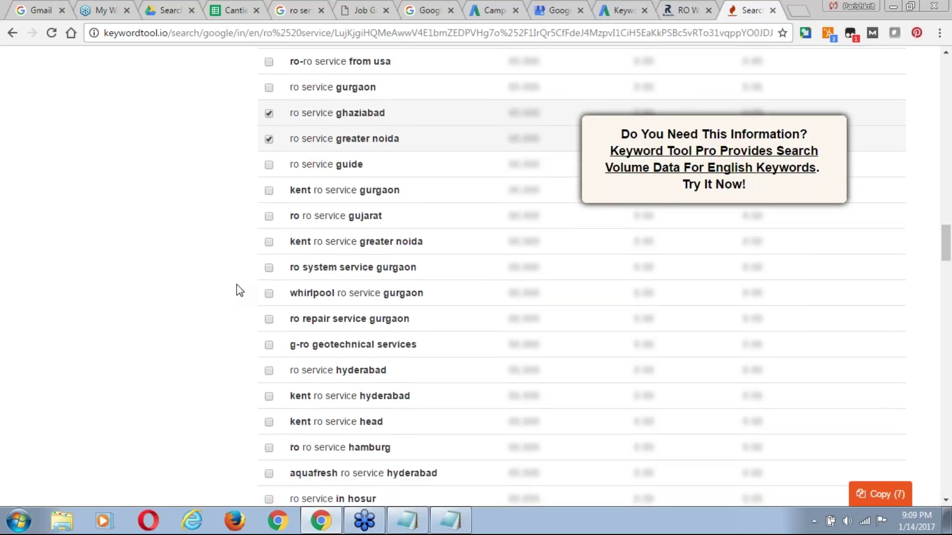
scroll(236, 284, down, 1)
scroll(237, 284, down, 1)
scroll(237, 285, down, 1)
scroll(236, 284, down, 1)
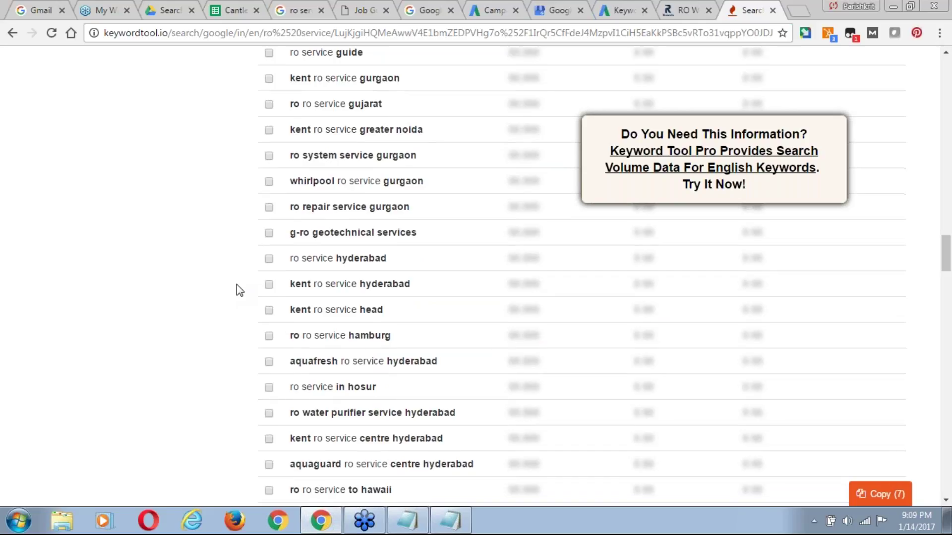
scroll(237, 284, down, 1)
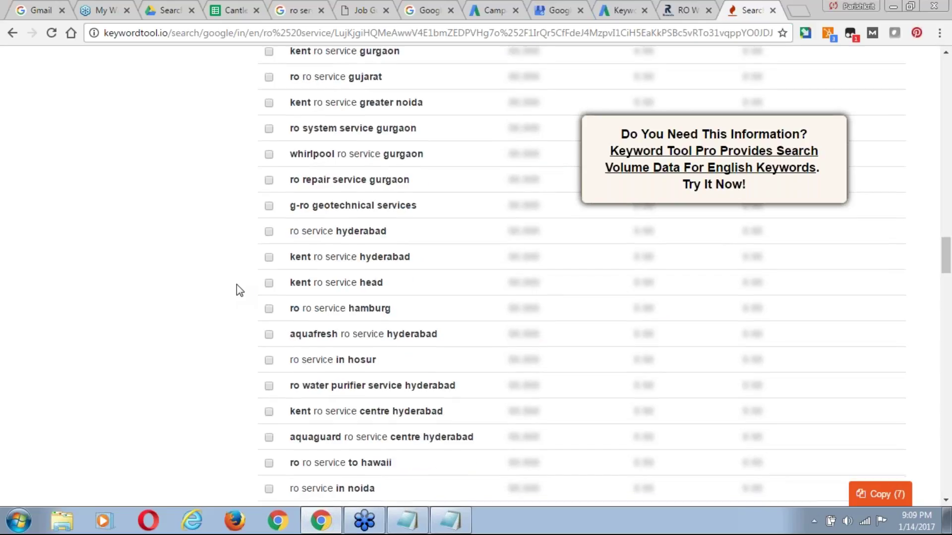
scroll(237, 284, down, 1)
scroll(236, 284, down, 1)
scroll(237, 284, down, 3)
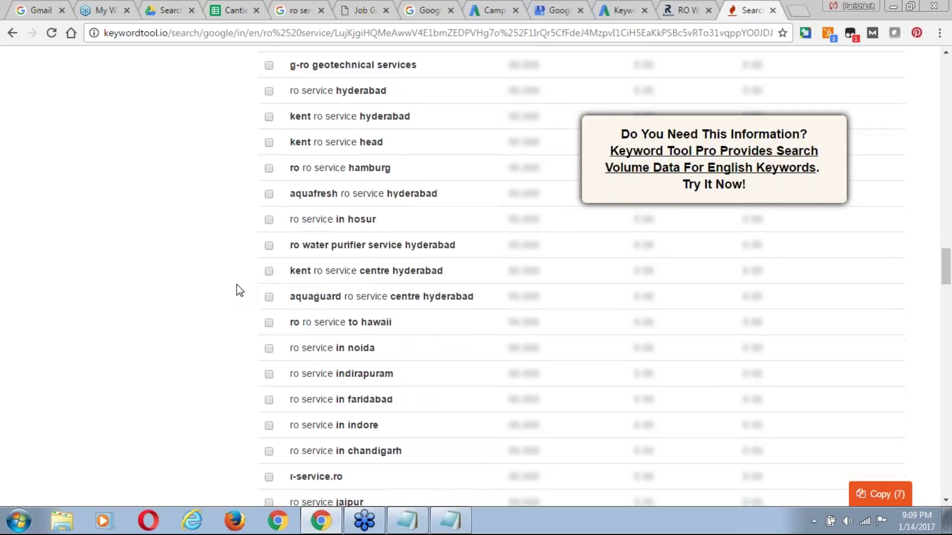
scroll(236, 284, down, 2)
scroll(237, 285, down, 1)
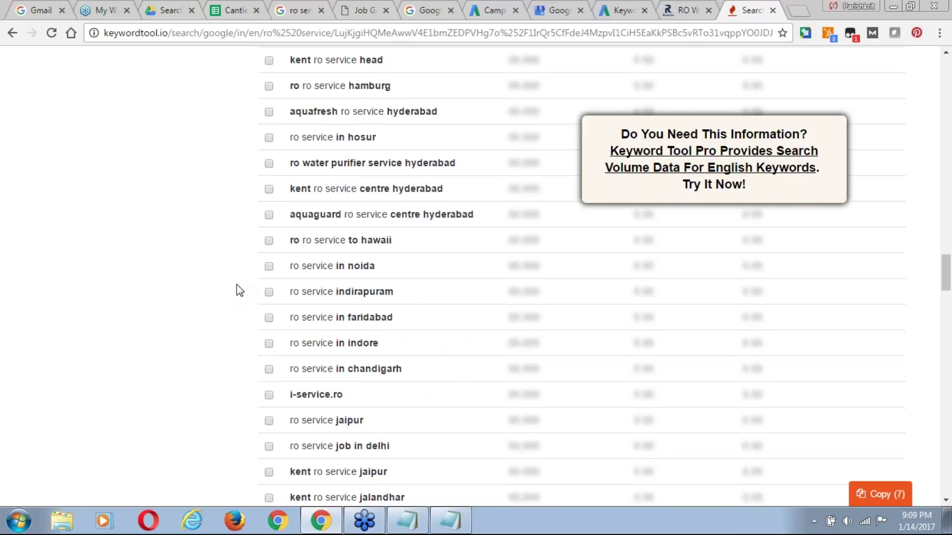
Tick ro service in noida, ro service indirapuram, ro membrane service and ro service price.
scroll(236, 285, down, 1)
click(268, 238)
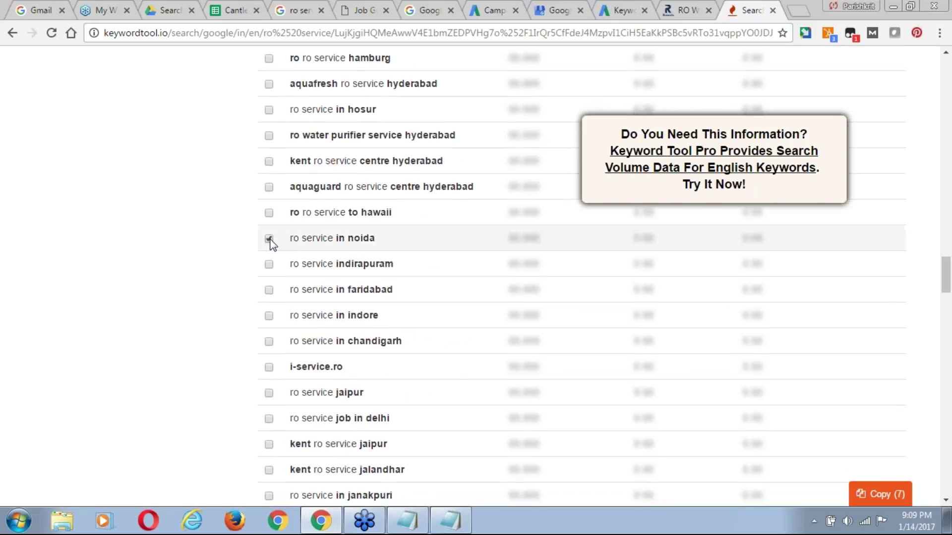
click(268, 265)
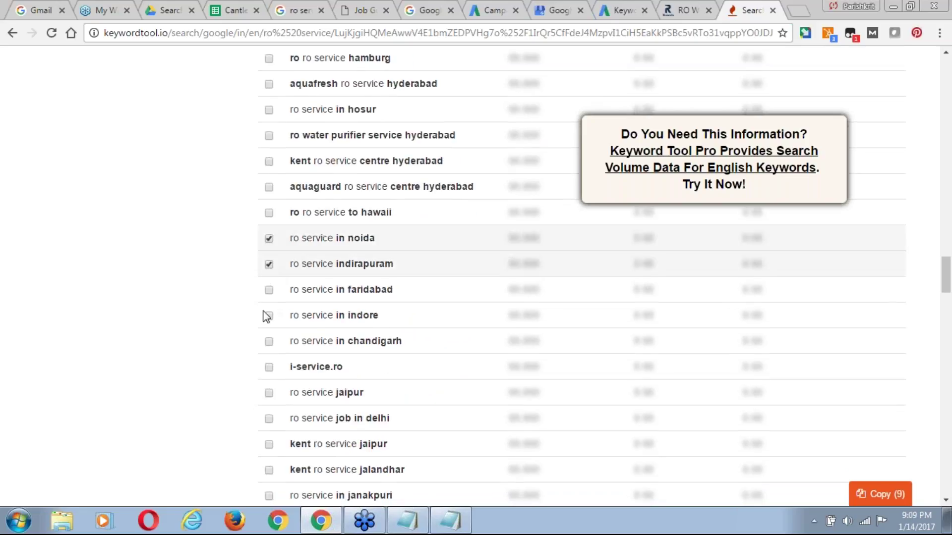
scroll(247, 320, down, 1)
scroll(249, 327, down, 2)
scroll(249, 327, down, 1)
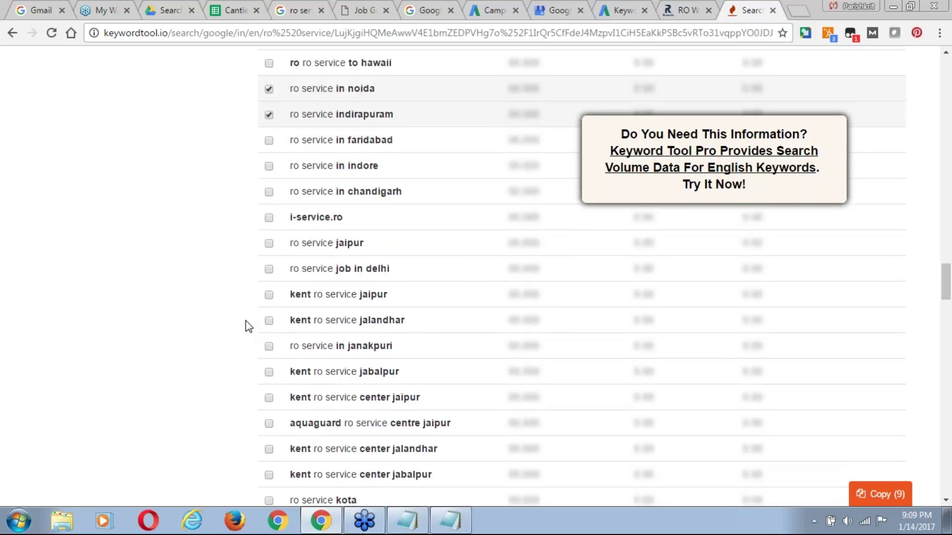
scroll(249, 326, down, 1)
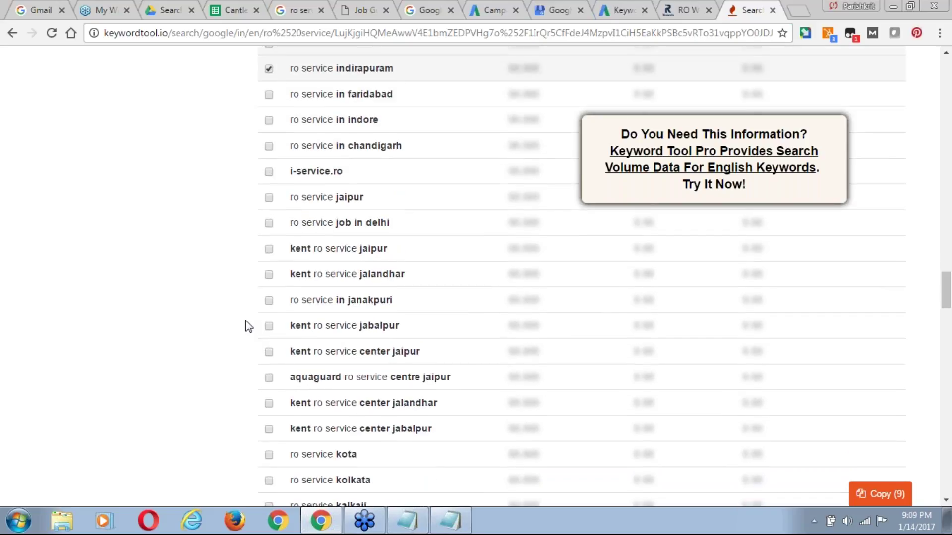
scroll(249, 327, down, 1)
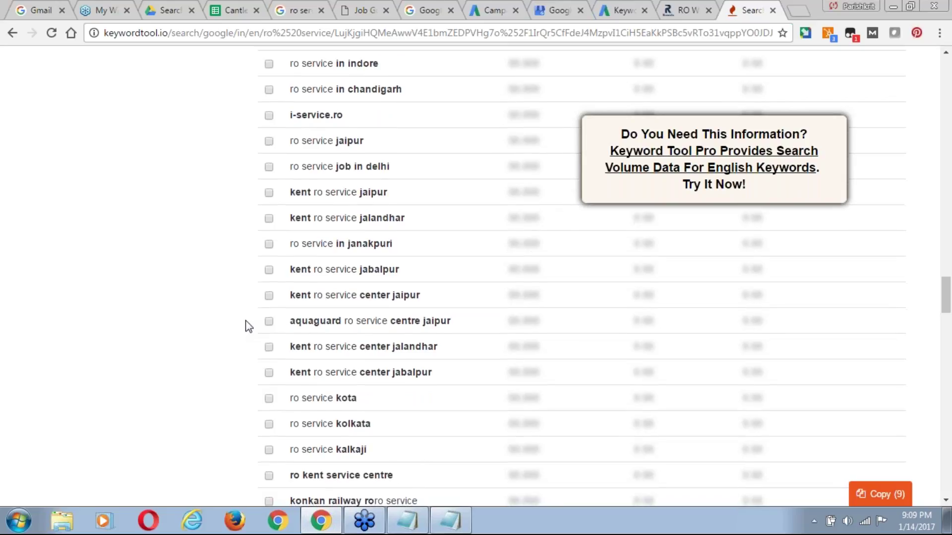
scroll(249, 326, down, 1)
scroll(249, 327, down, 1)
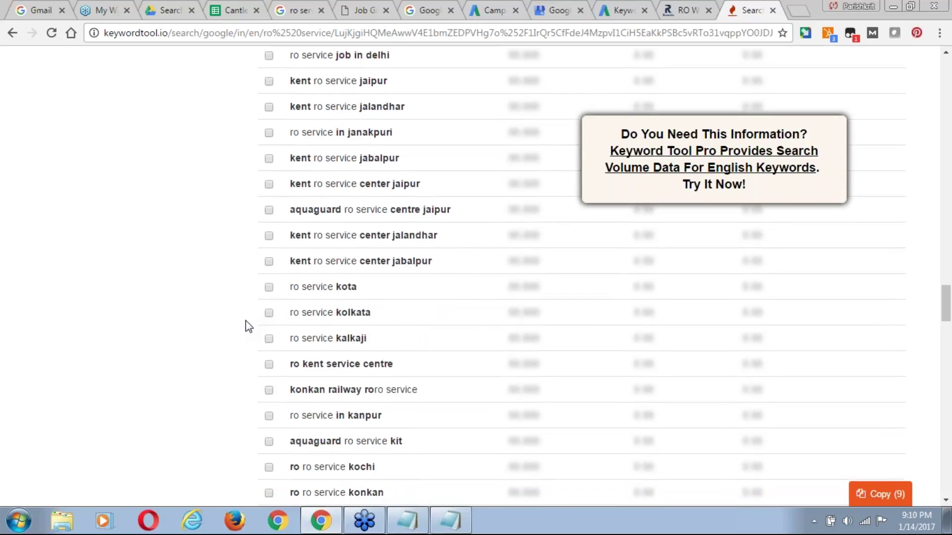
scroll(248, 326, down, 2)
scroll(249, 326, down, 1)
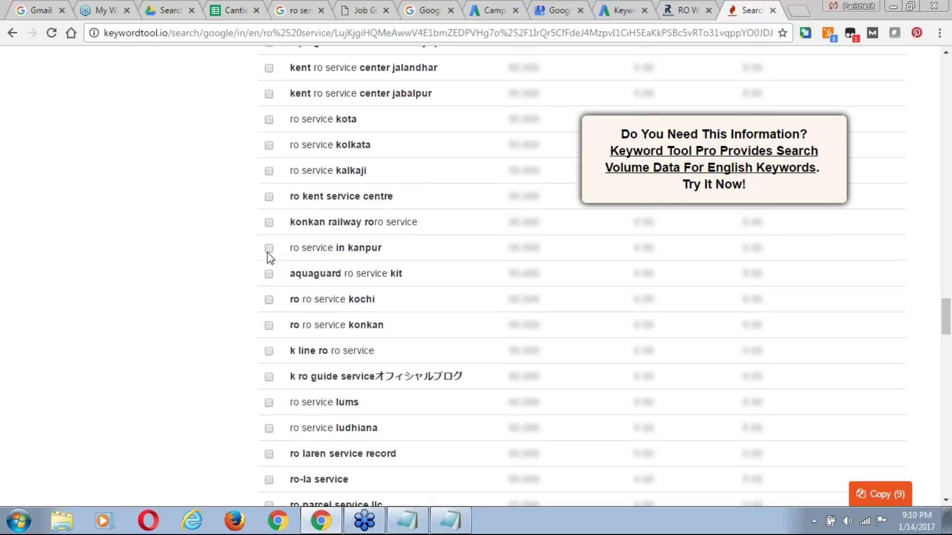
scroll(267, 252, down, 2)
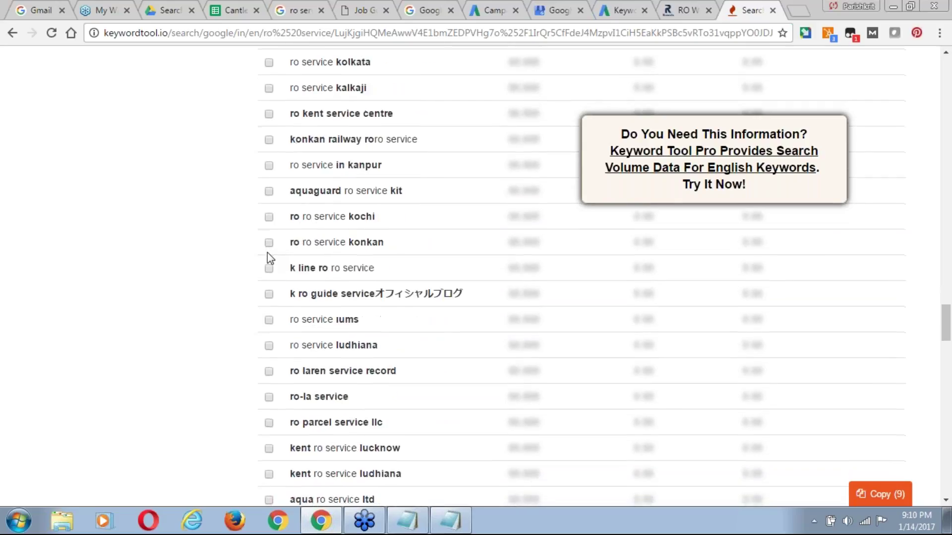
scroll(267, 251, down, 1)
scroll(266, 252, down, 1)
scroll(267, 252, down, 2)
scroll(269, 256, down, 1)
scroll(266, 252, down, 3)
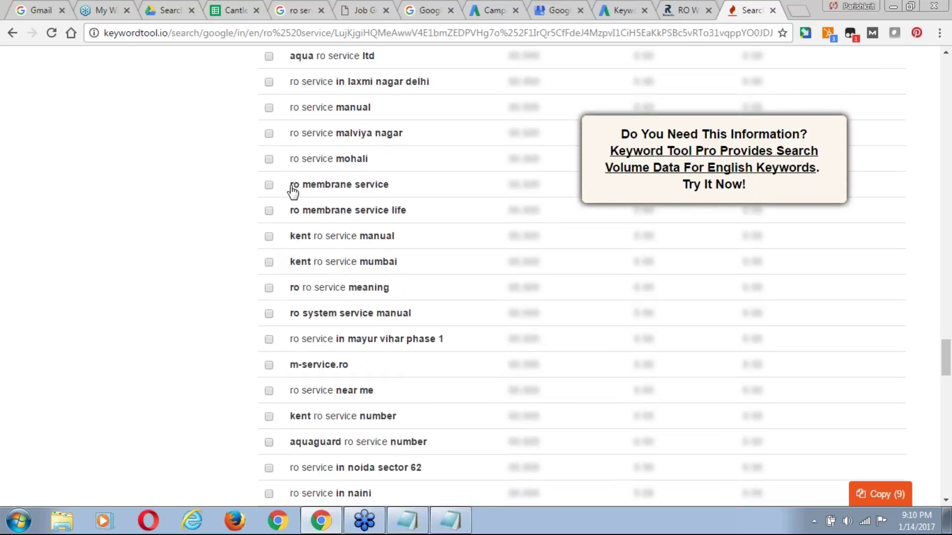
click(269, 186)
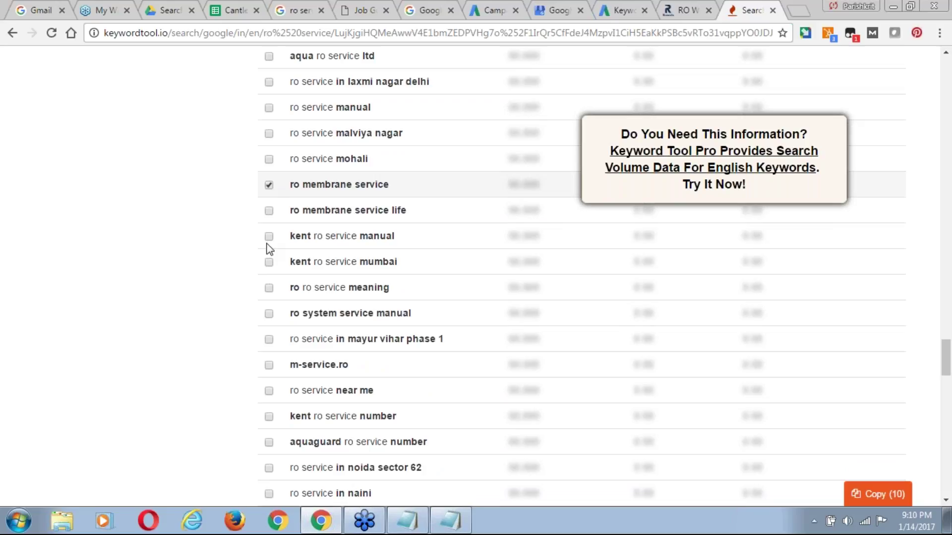
scroll(253, 232, down, 1)
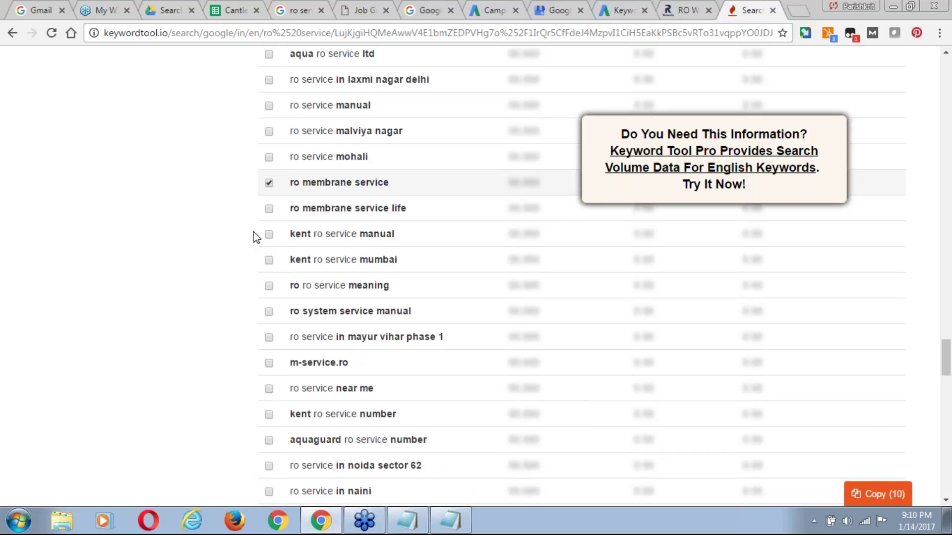
scroll(254, 232, down, 3)
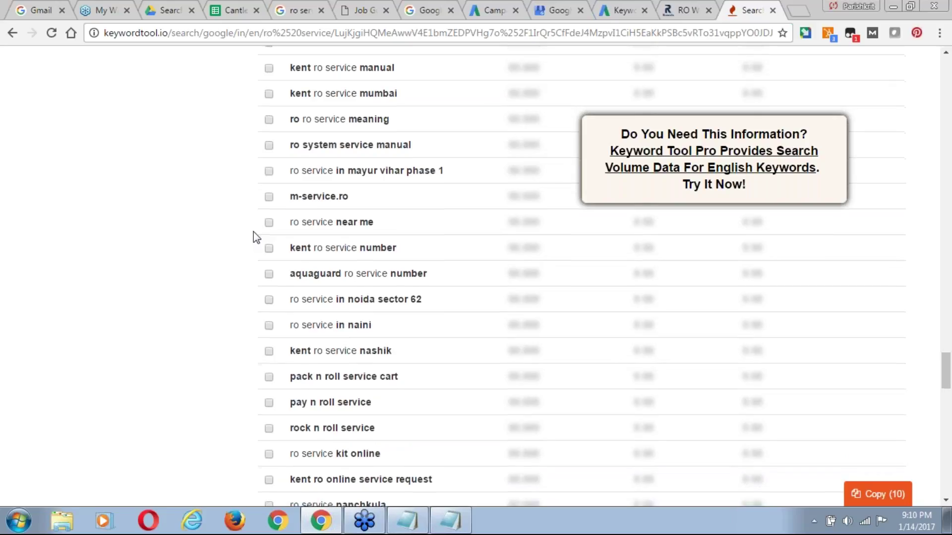
scroll(253, 232, down, 2)
scroll(254, 232, down, 3)
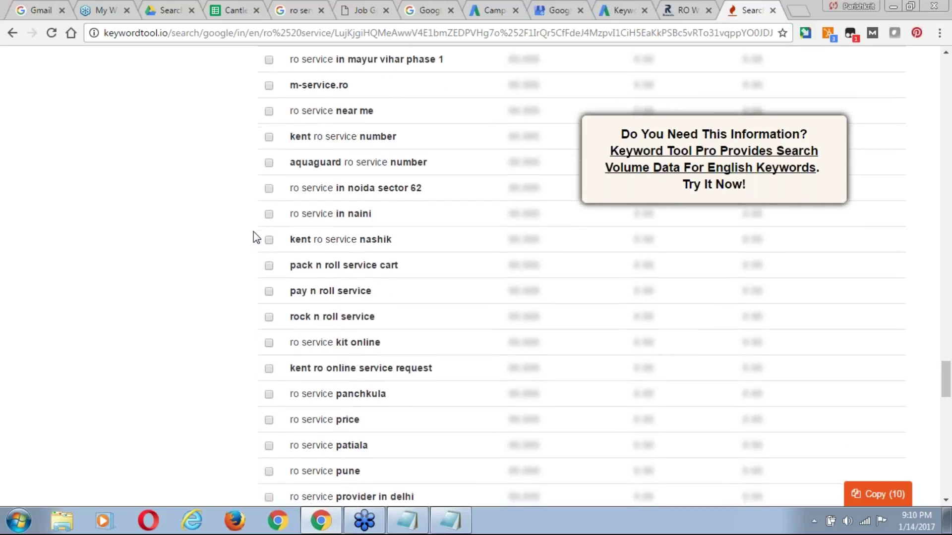
scroll(253, 232, down, 2)
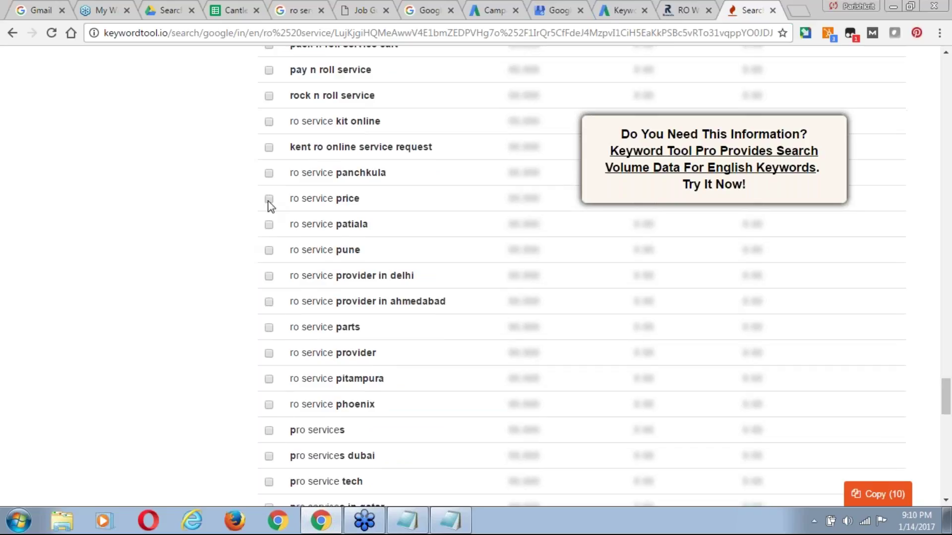
click(268, 198)
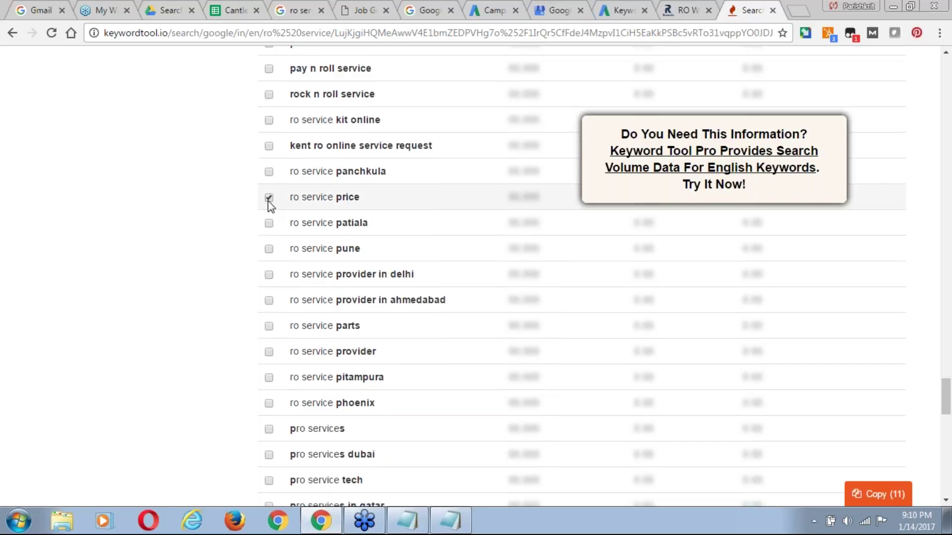
Tick ro service provider, the ro repair service variants and ro system service; untick provider in delhi.
scroll(268, 256, down, 1)
click(269, 247)
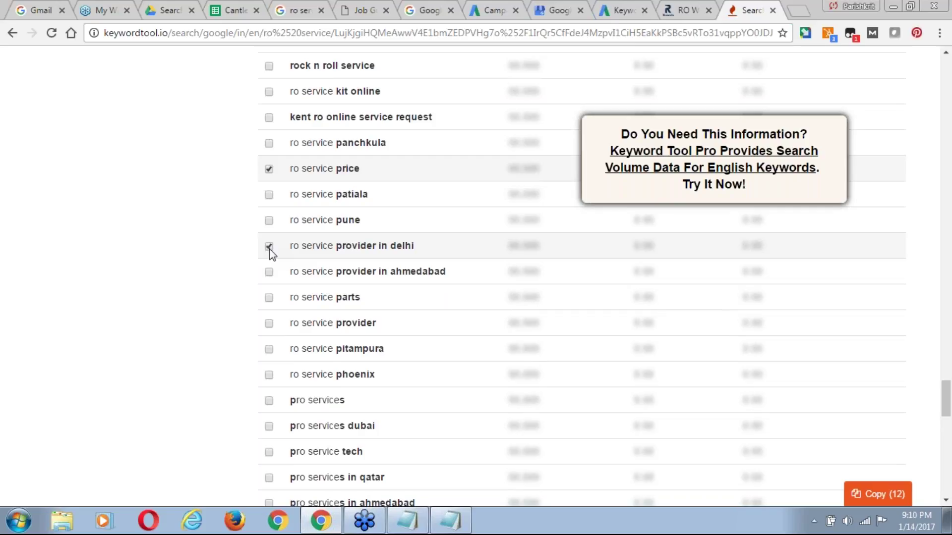
scroll(269, 249, down, 3)
click(269, 249)
scroll(269, 249, down, 1)
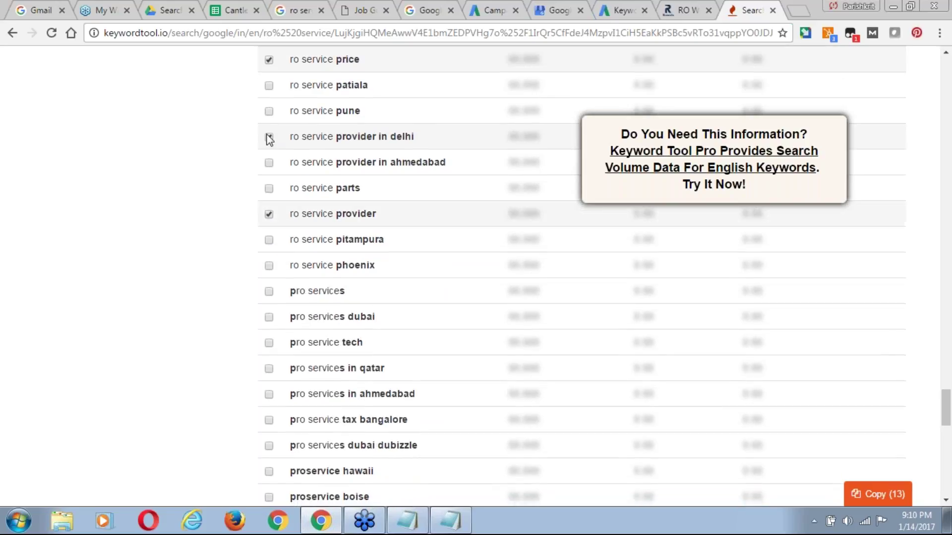
click(268, 142)
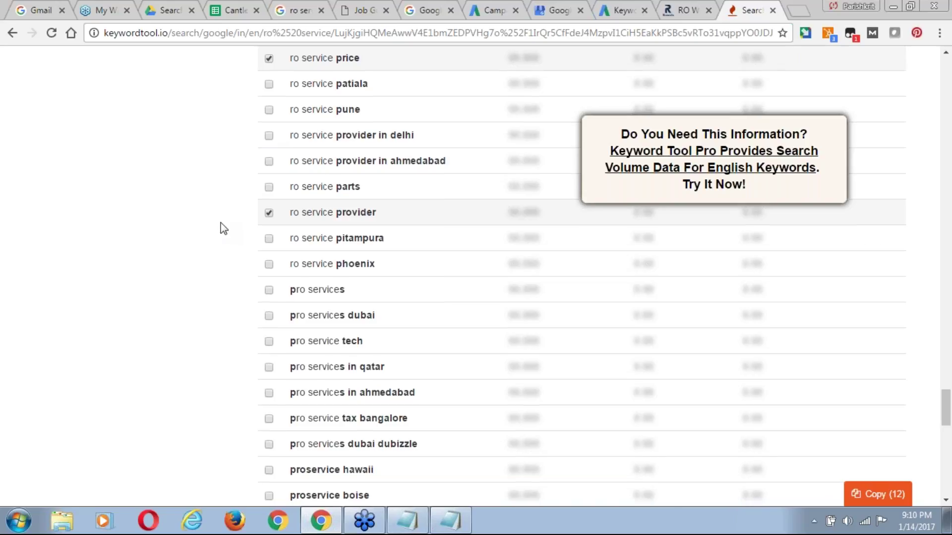
scroll(223, 228, down, 3)
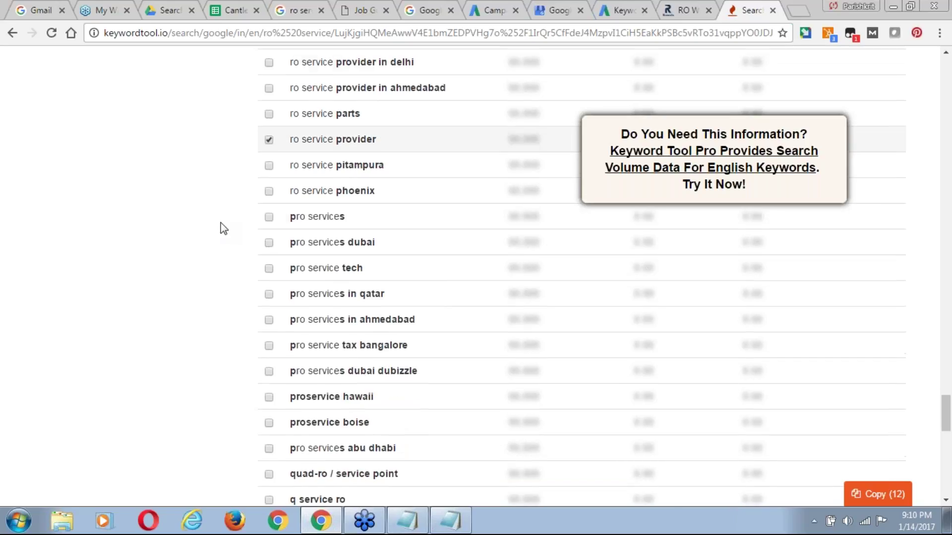
scroll(223, 228, down, 15)
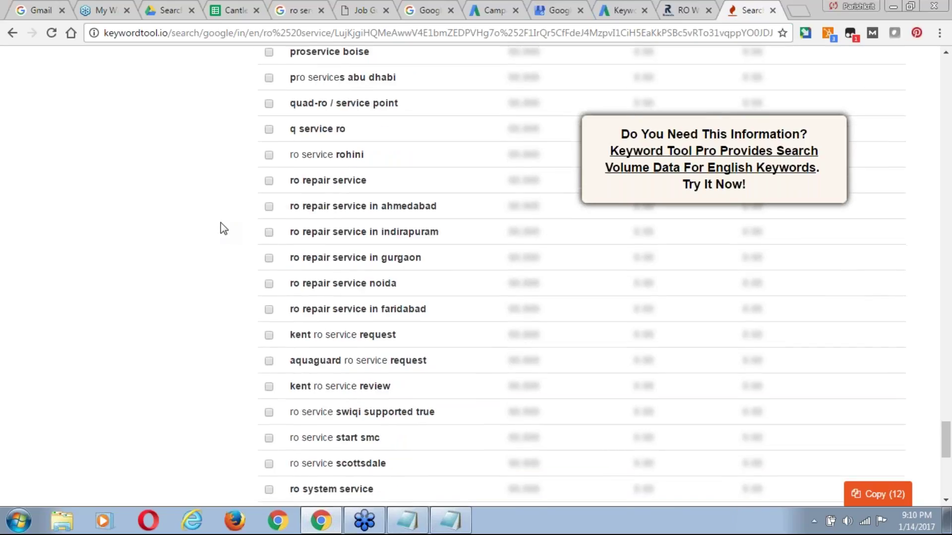
click(269, 232)
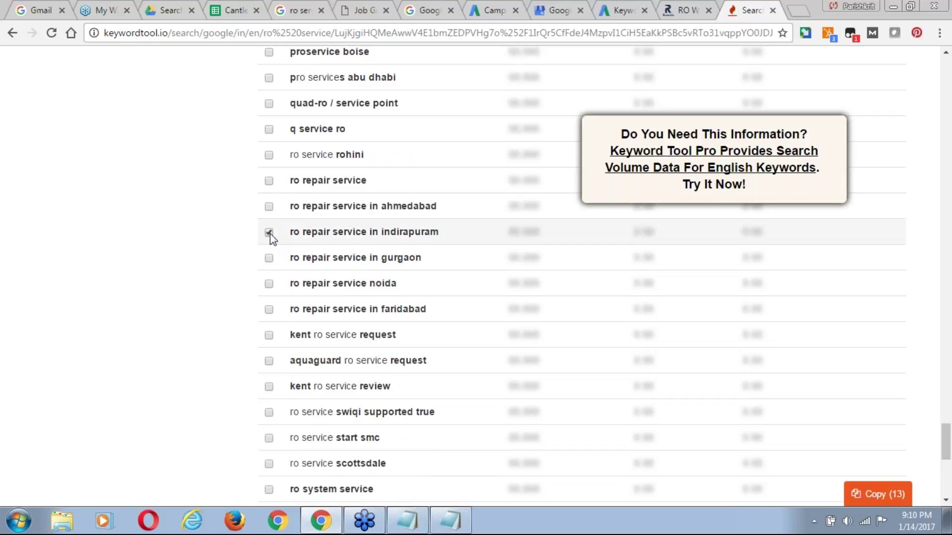
click(270, 182)
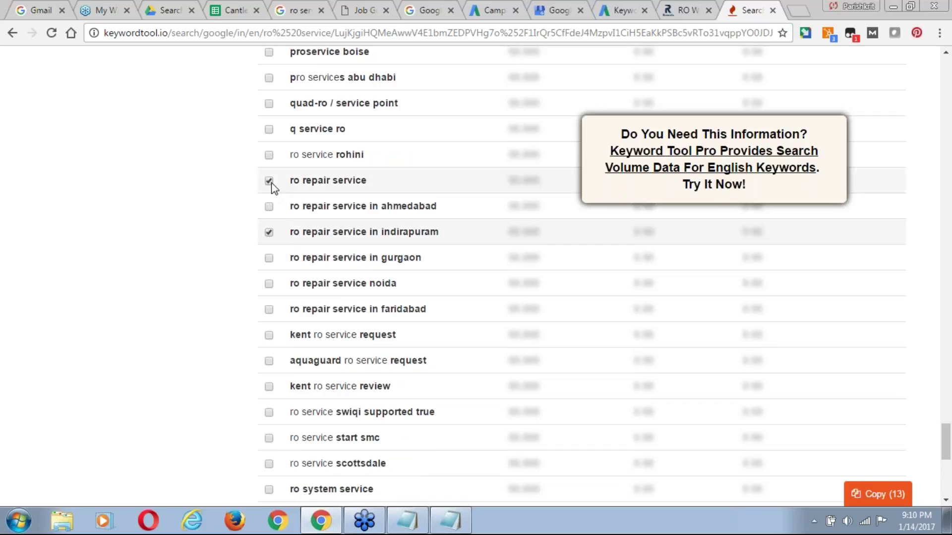
click(269, 286)
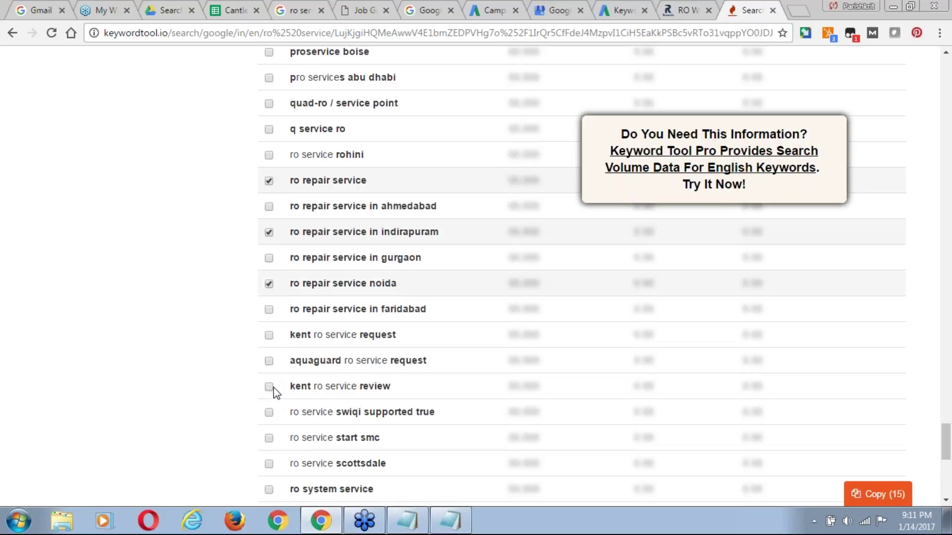
scroll(231, 412, down, 1)
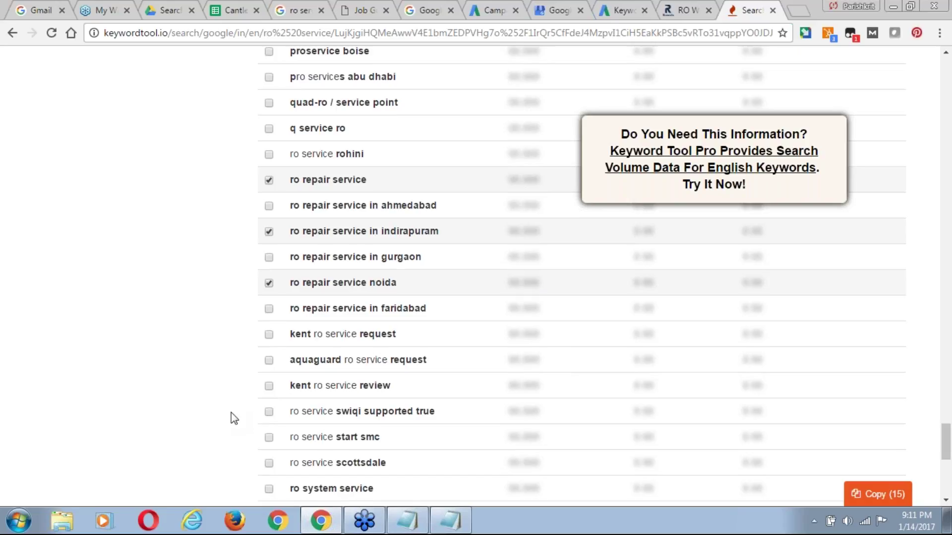
scroll(231, 418, down, 3)
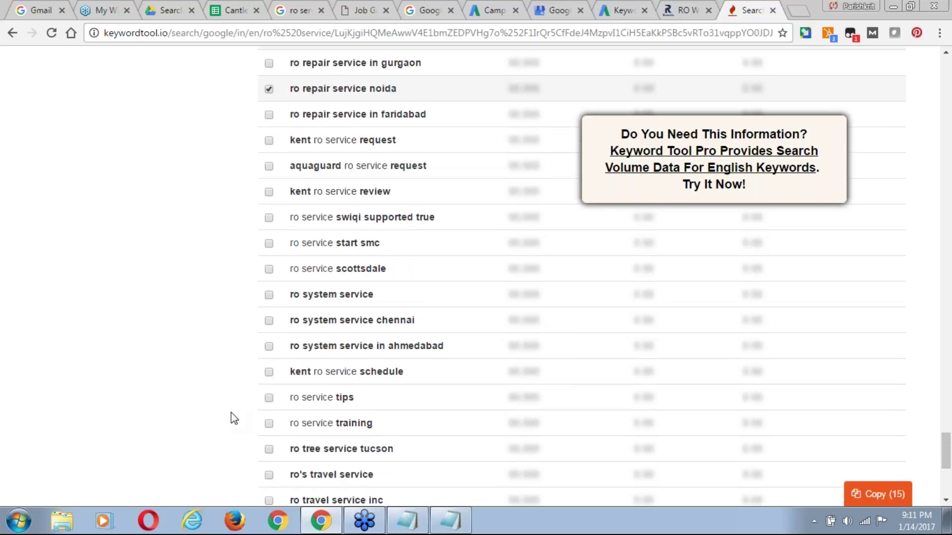
scroll(234, 417, down, 1)
click(269, 239)
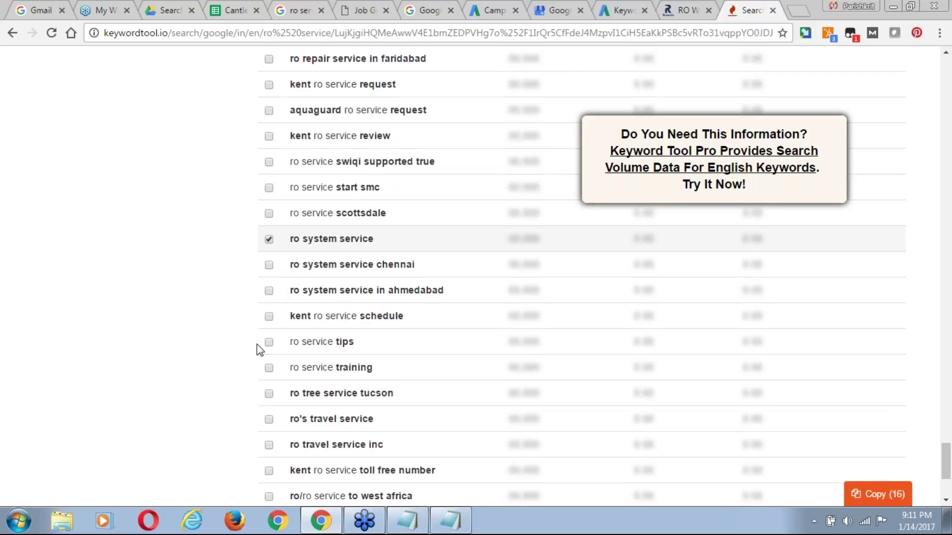
scroll(271, 375, down, 1)
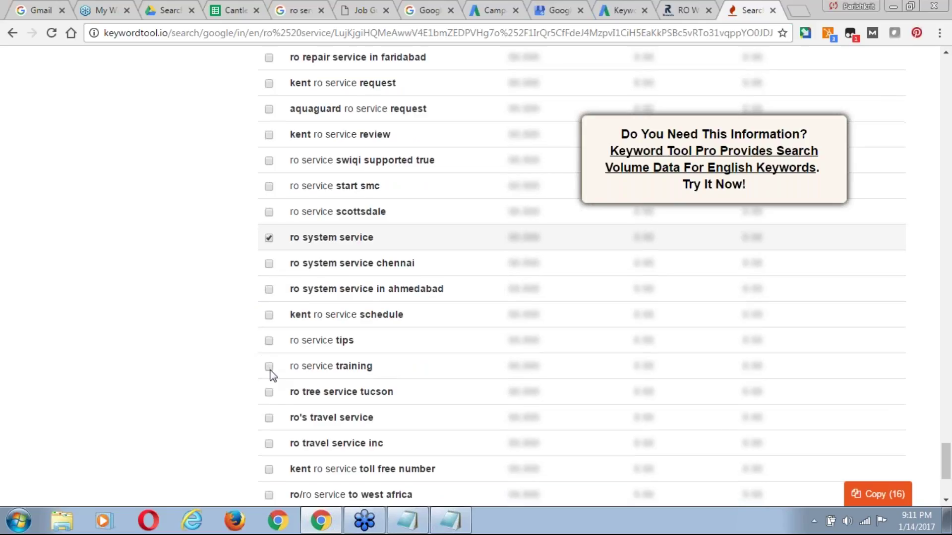
scroll(271, 376, down, 1)
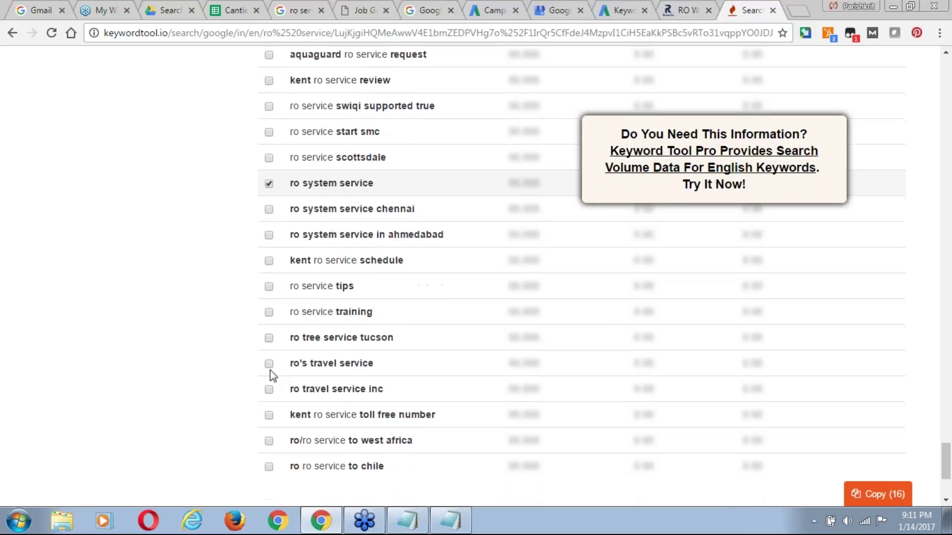
scroll(272, 375, down, 2)
scroll(272, 375, down, 1)
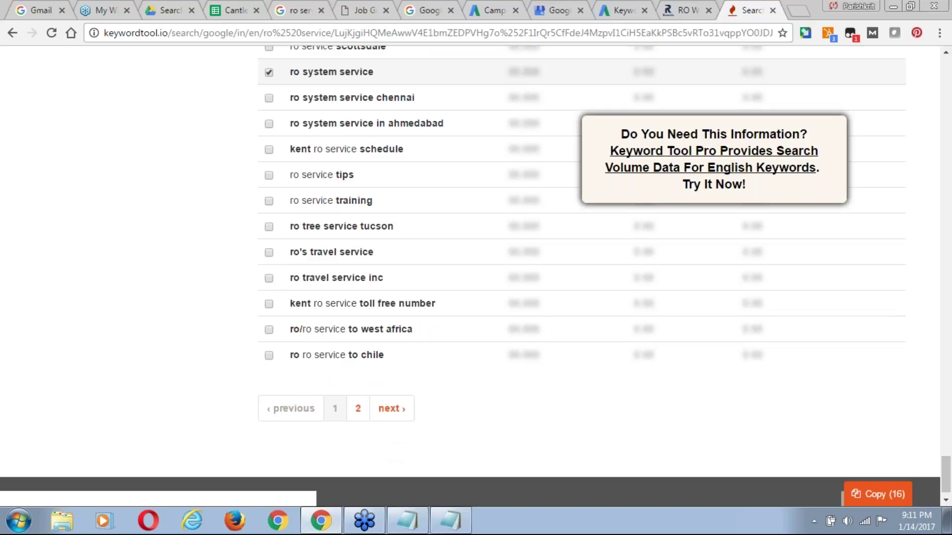
Browse page 2 of the ro service suggestions, then copy all 16 ticked keywords.
click(355, 413)
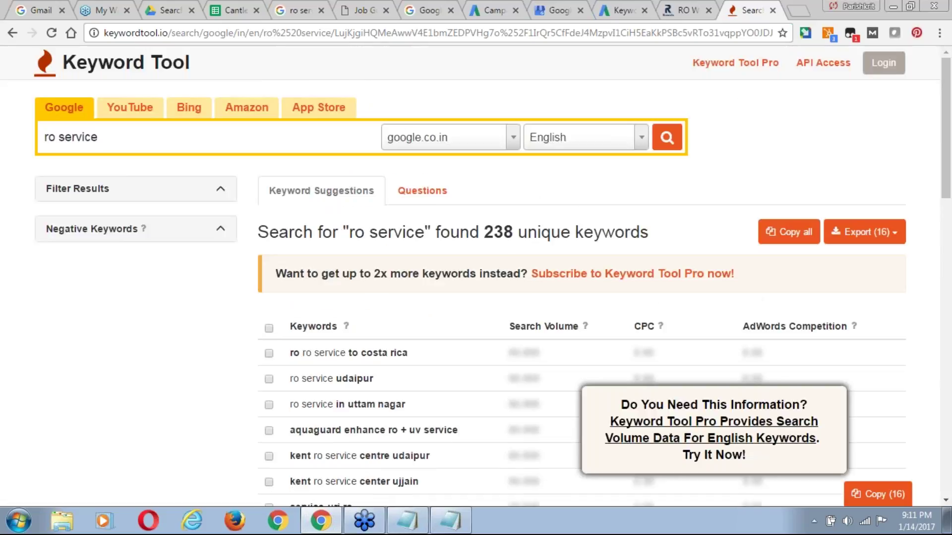
scroll(475, 276, down, 3)
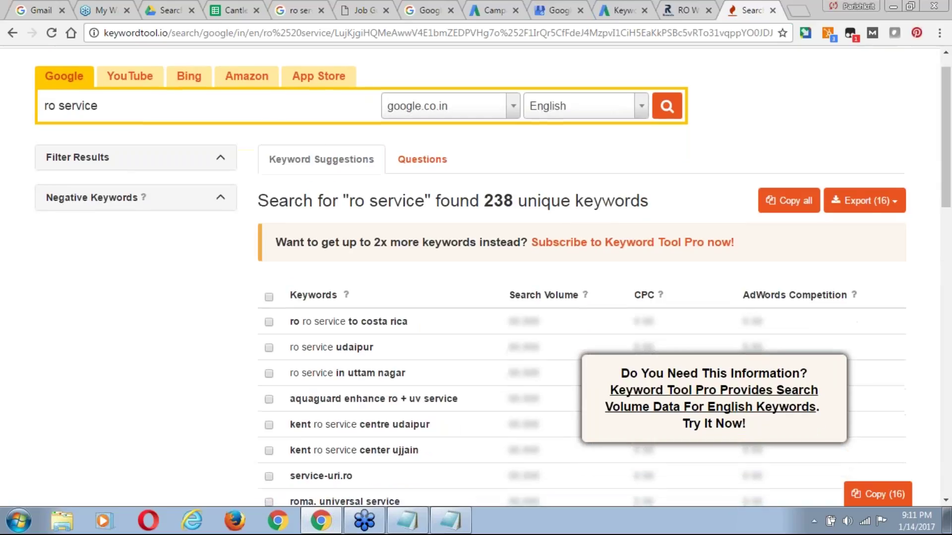
scroll(475, 276, down, 2)
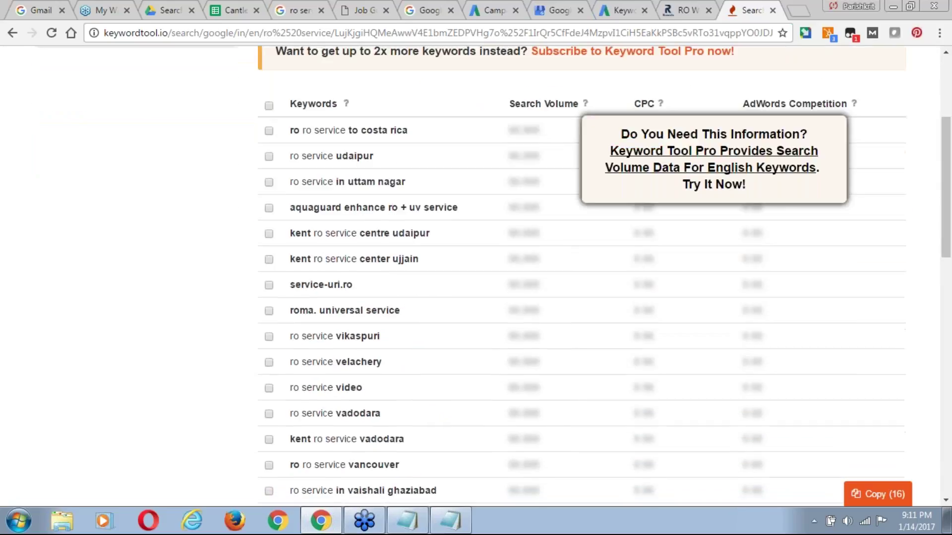
scroll(582, 277, down, 1)
scroll(475, 277, down, 4)
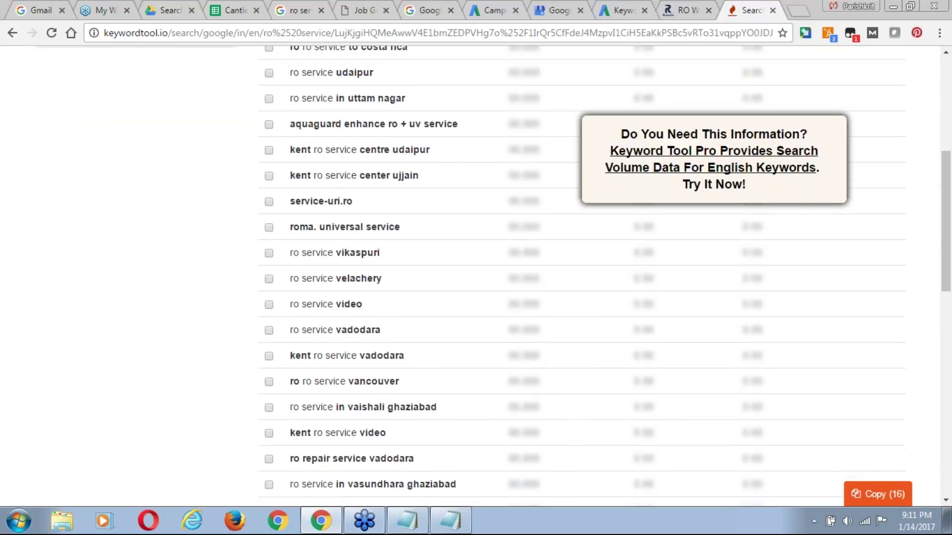
scroll(475, 277, down, 2)
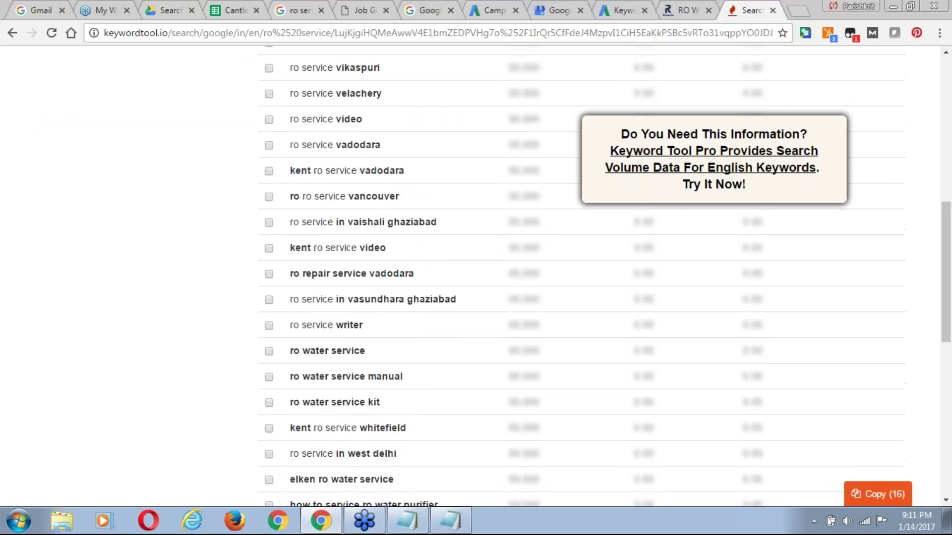
scroll(582, 278, down, 1)
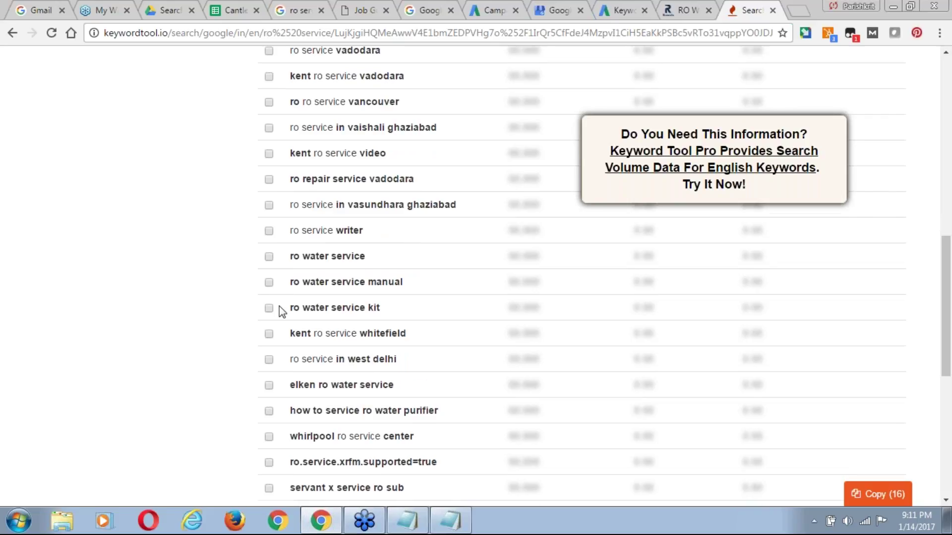
scroll(279, 305, down, 3)
scroll(279, 305, down, 2)
scroll(279, 306, down, 1)
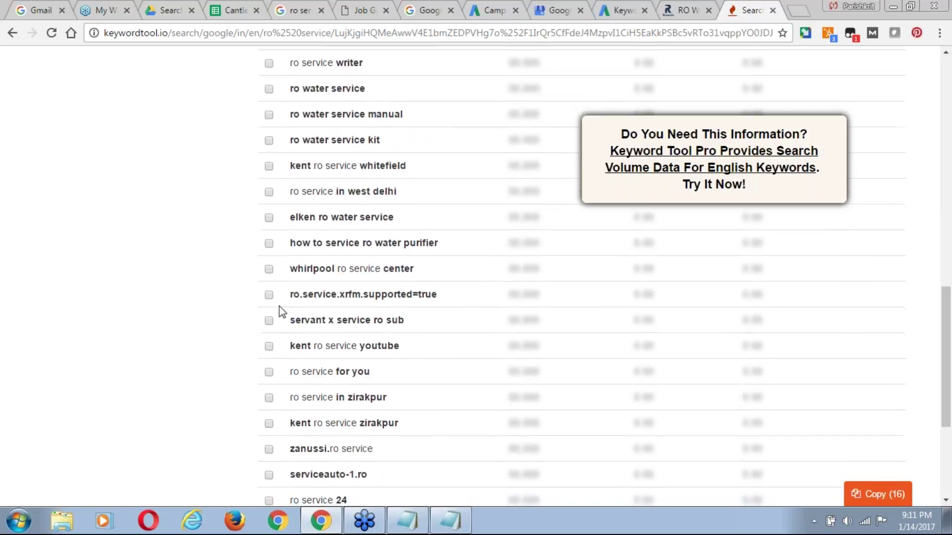
scroll(279, 306, down, 1)
scroll(281, 311, down, 1)
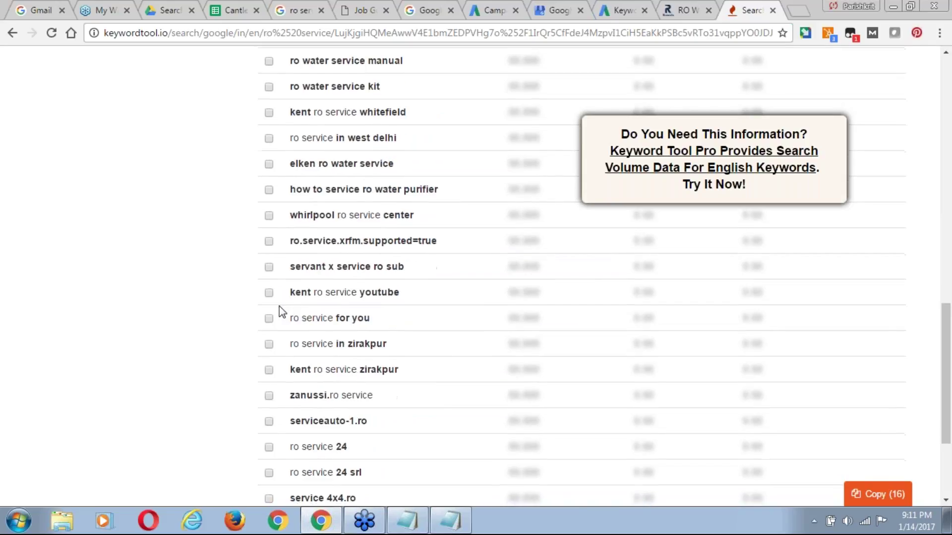
scroll(282, 311, down, 2)
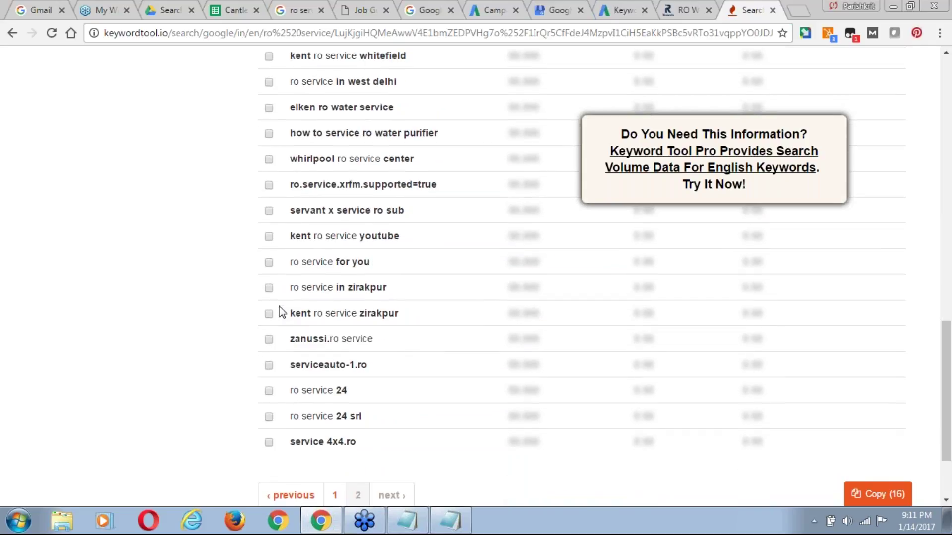
scroll(281, 311, down, 1)
scroll(282, 311, down, 1)
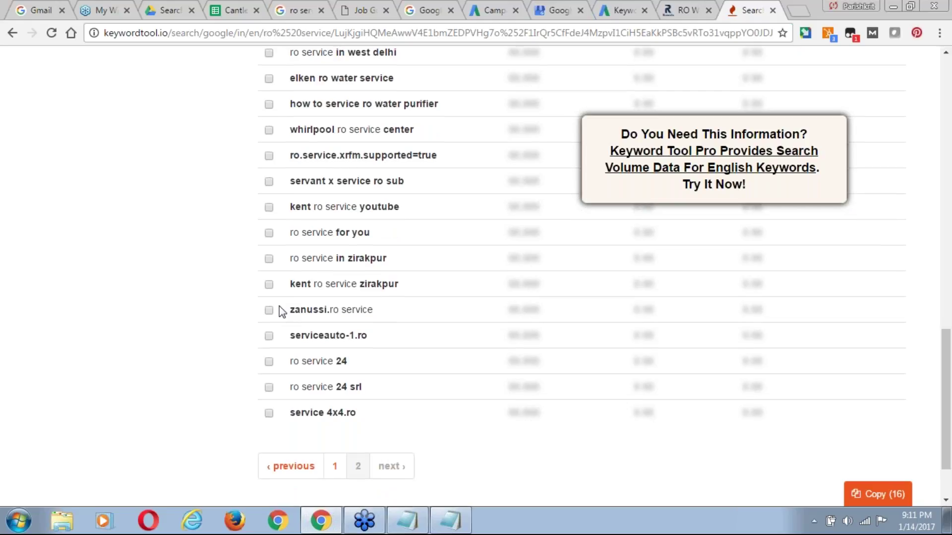
scroll(282, 311, down, 3)
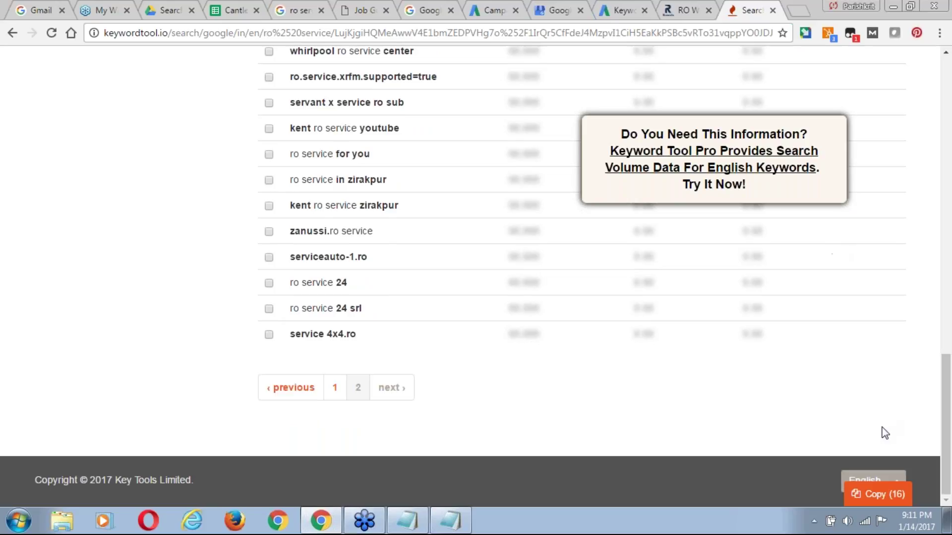
click(880, 495)
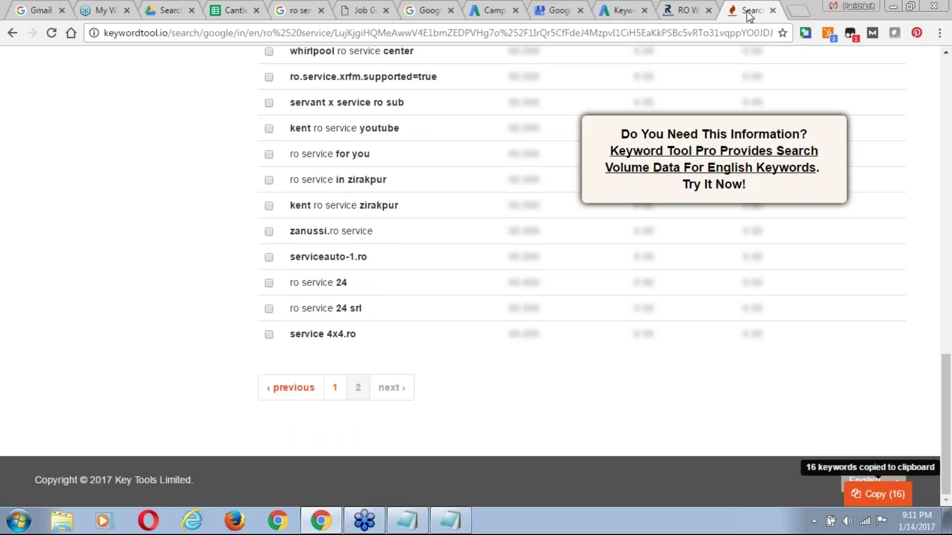
Start adding keywords to the RO Service campaign's RO Water Purifier Repair Service Noida ad group.
click(479, 17)
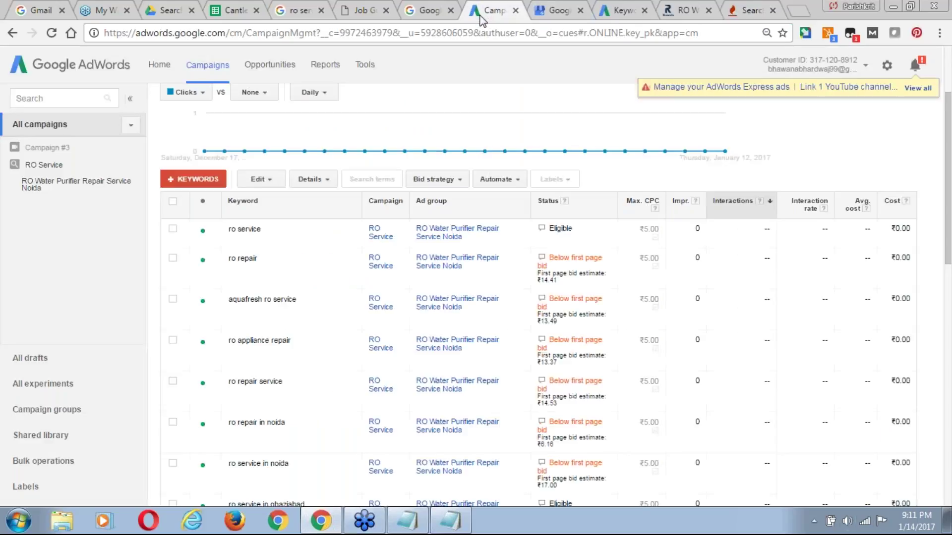
click(207, 181)
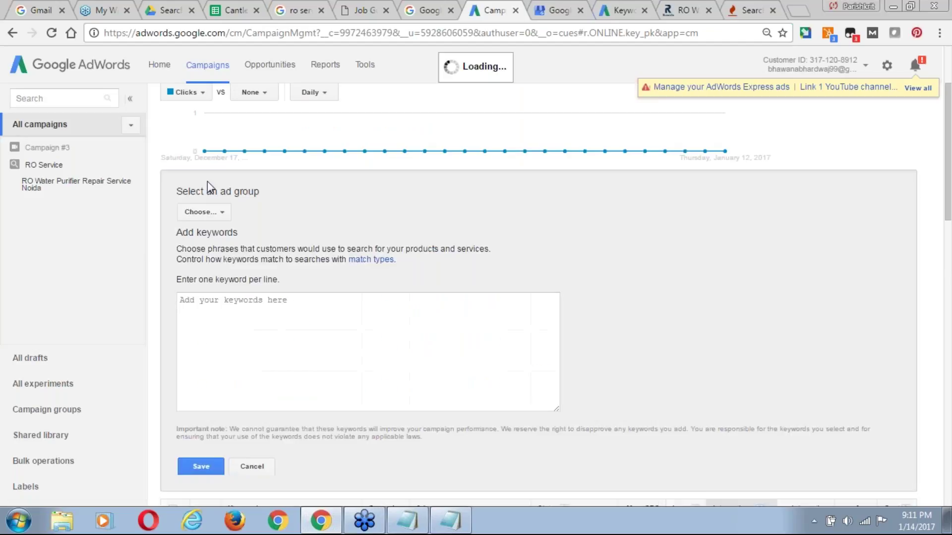
click(218, 208)
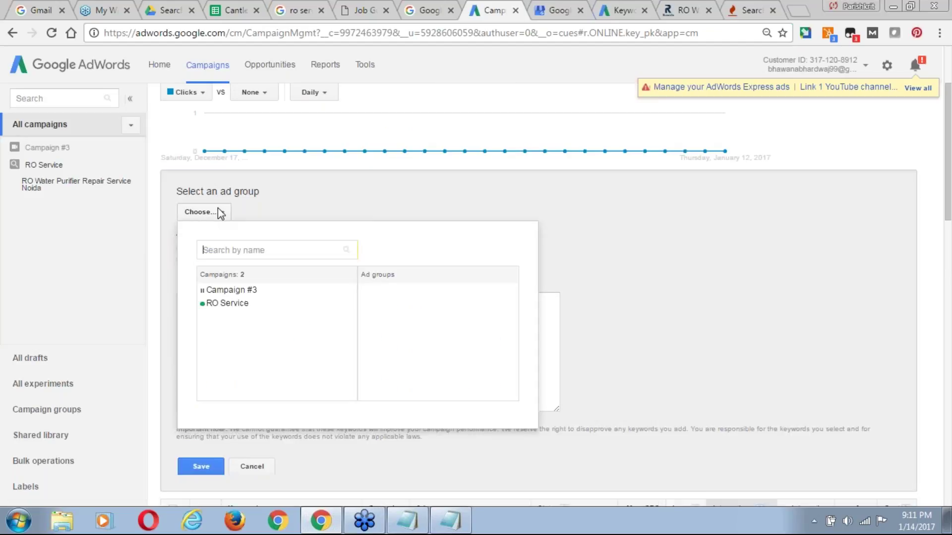
click(227, 303)
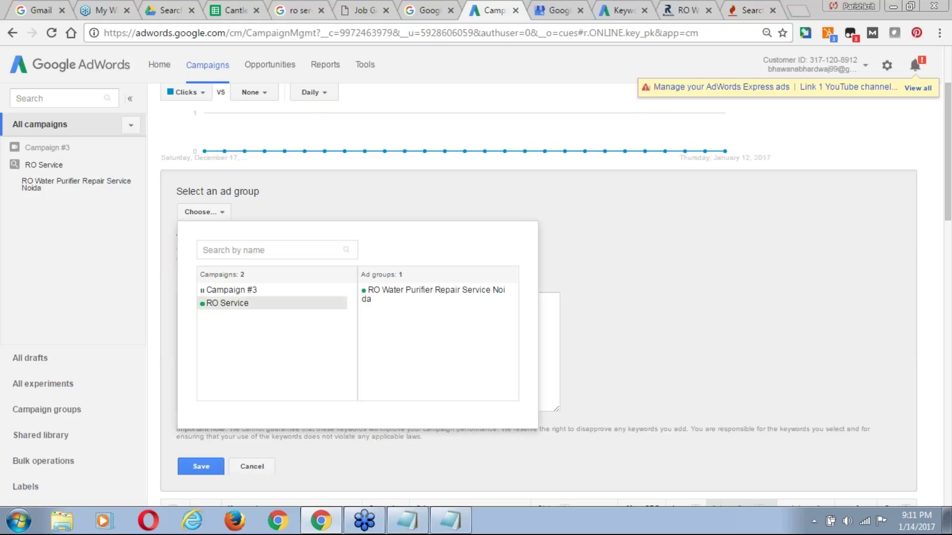
click(399, 298)
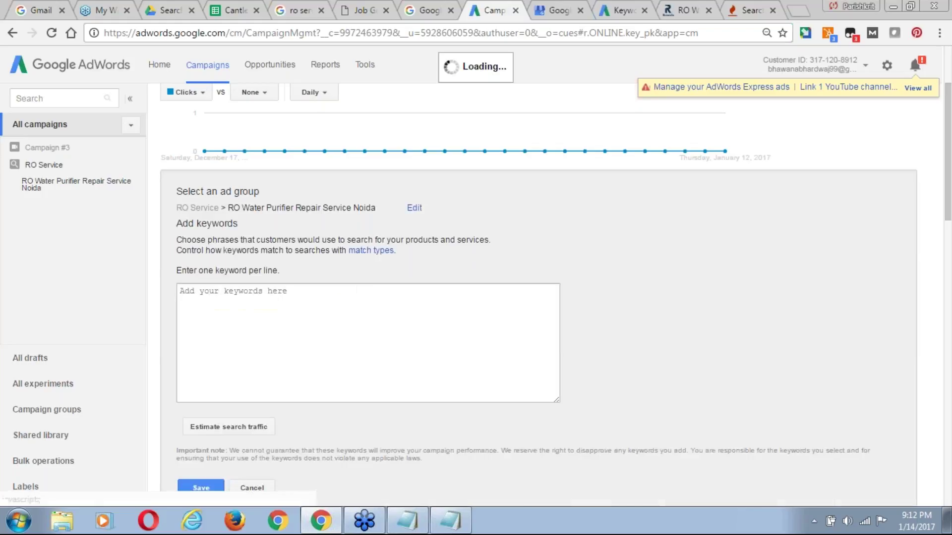
Paste the 16 copied keywords and estimate their search traffic.
click(253, 306)
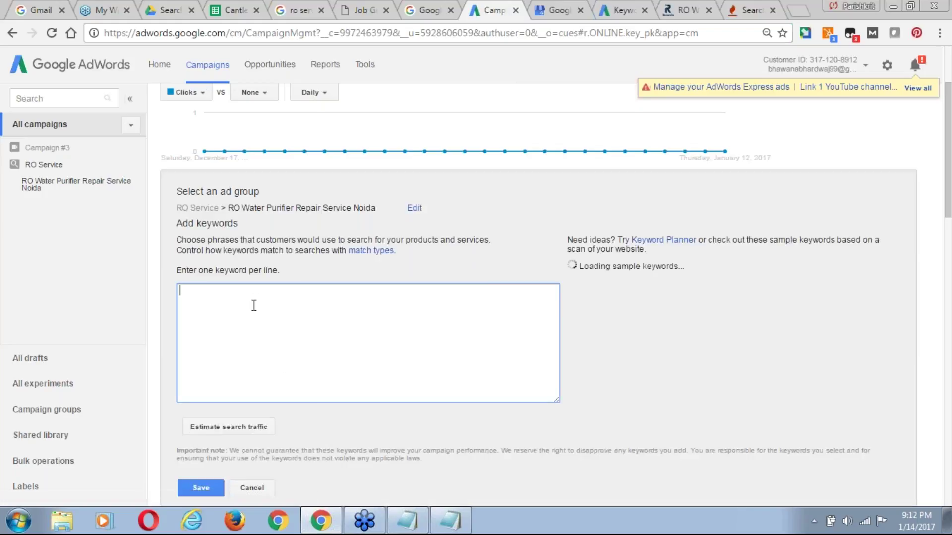
key(ctrl+v)
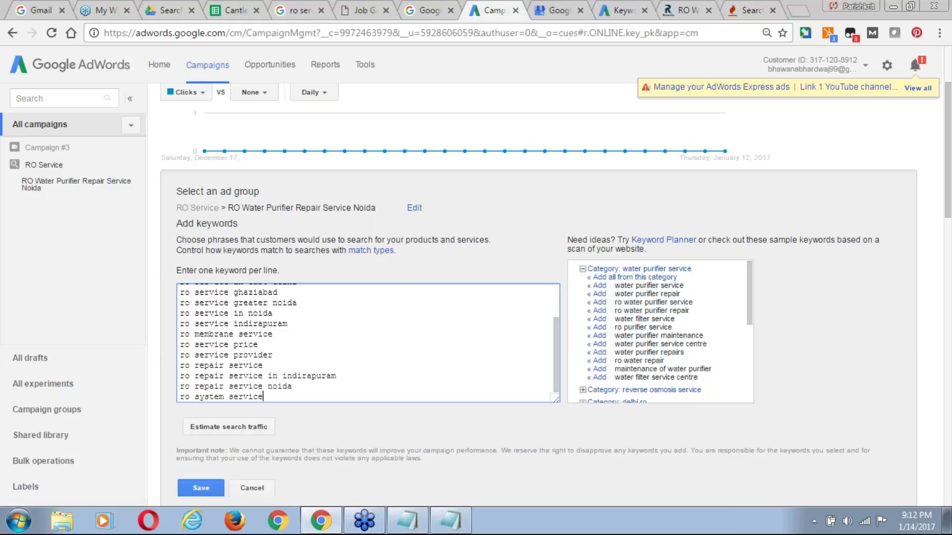
click(244, 427)
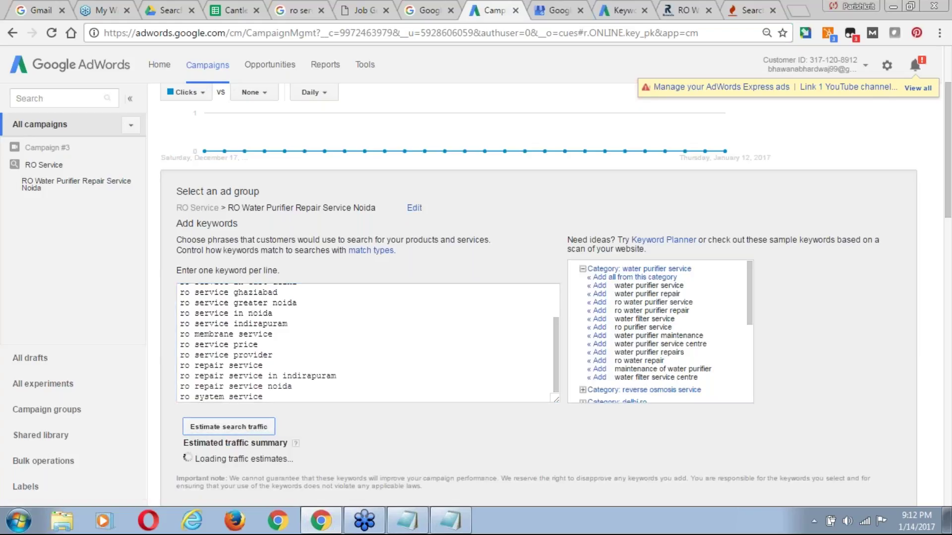
drag(949, 206, 949, 244)
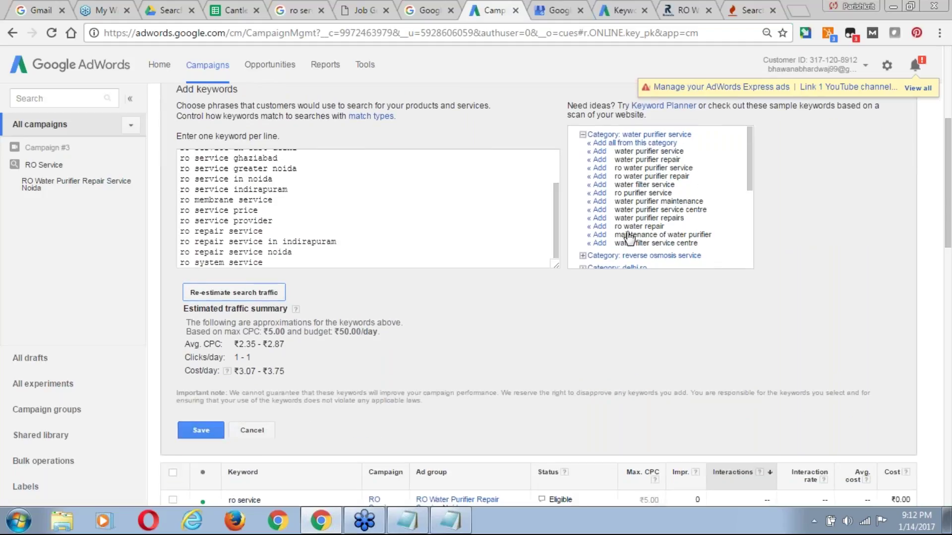
Add the twelve suggested water purifier keywords, from ro water repair to water purifier service.
click(600, 226)
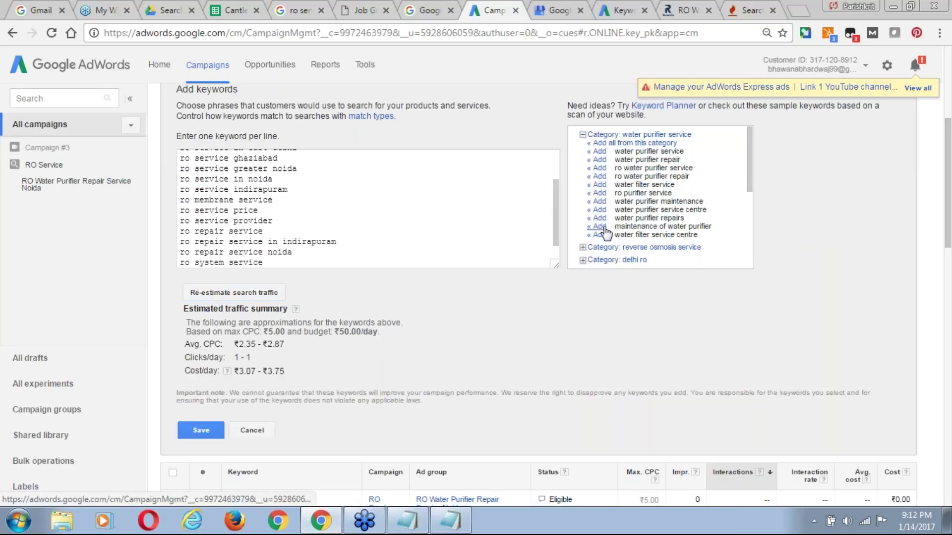
click(601, 218)
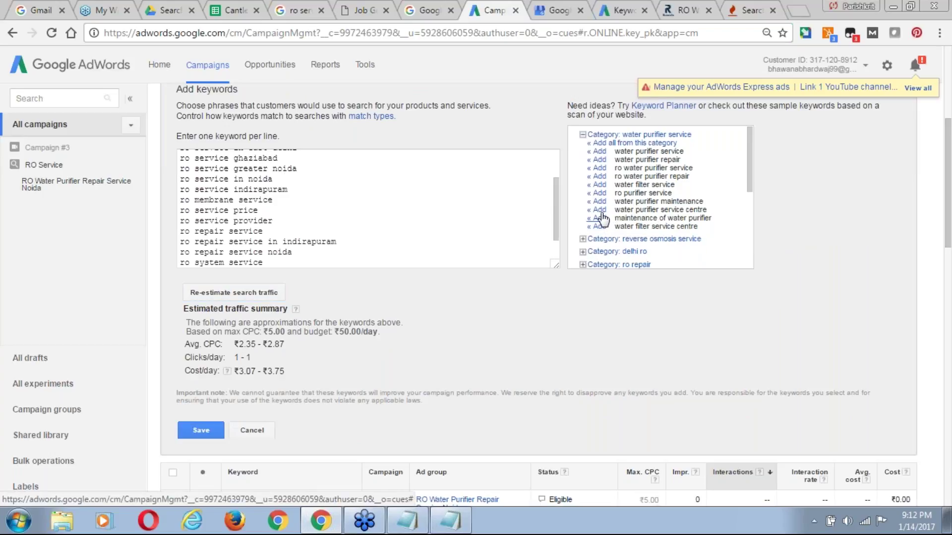
click(601, 210)
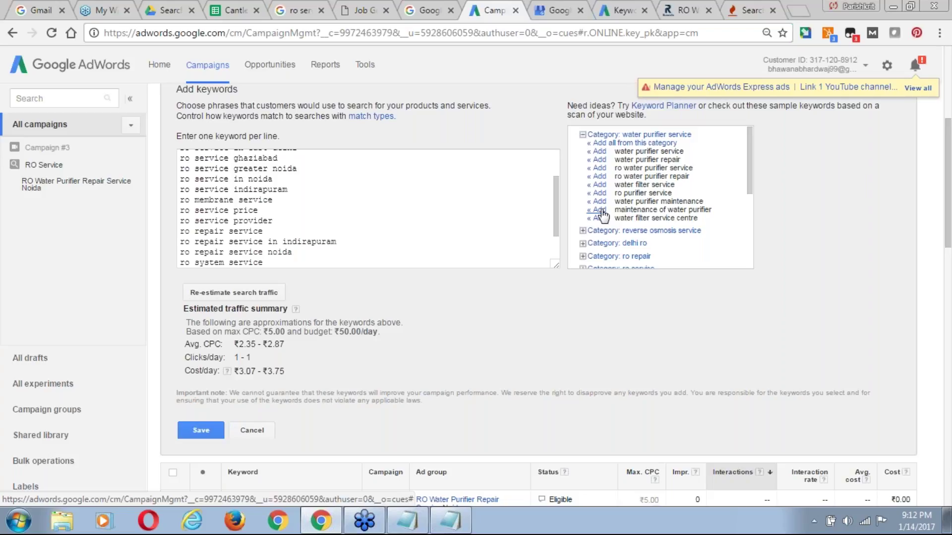
click(600, 211)
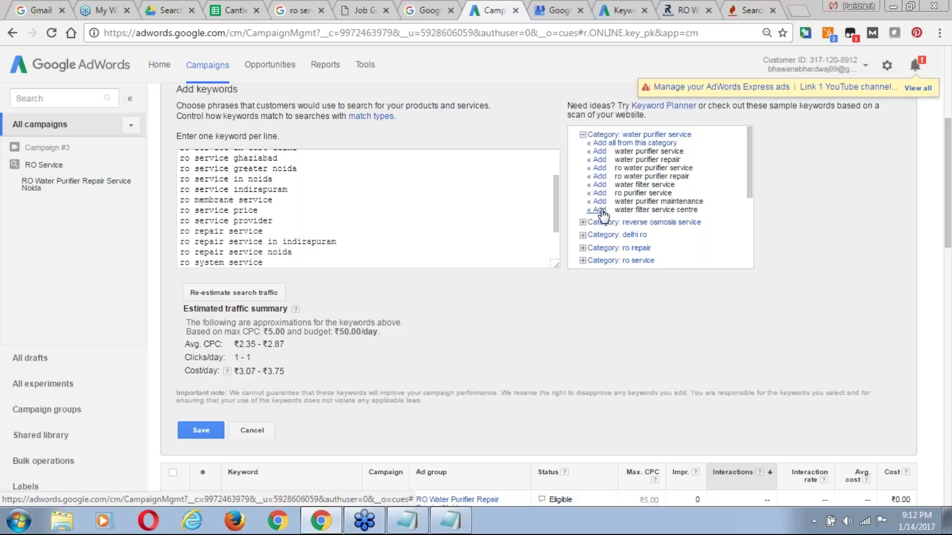
click(600, 211)
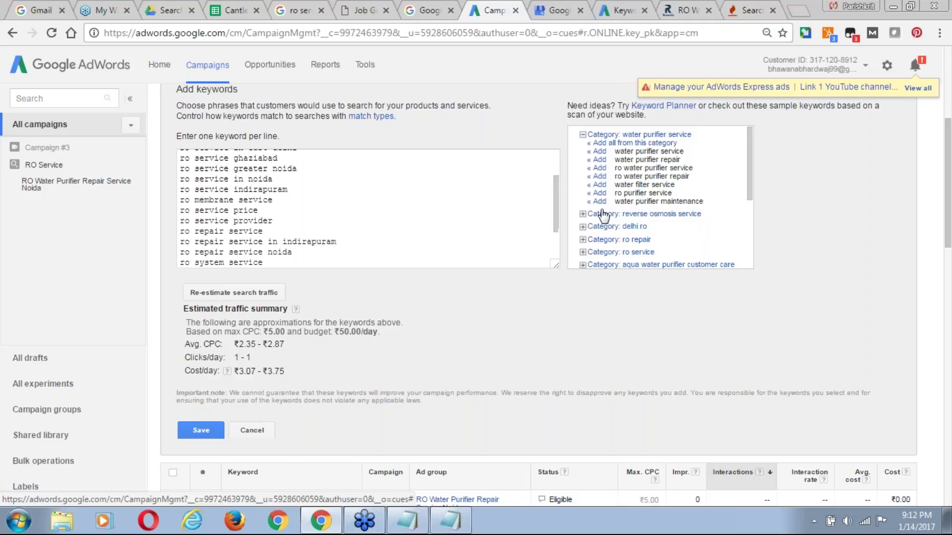
click(600, 201)
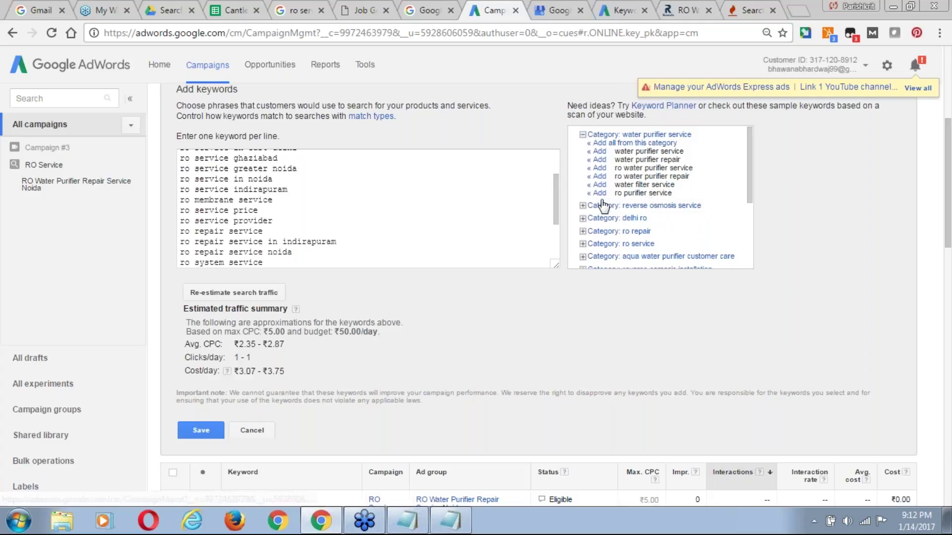
click(600, 193)
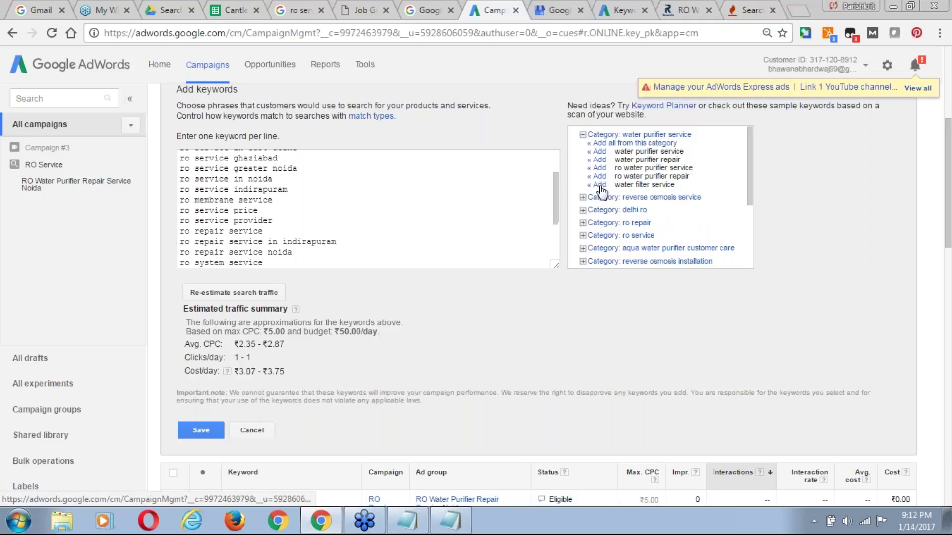
click(600, 185)
click(600, 177)
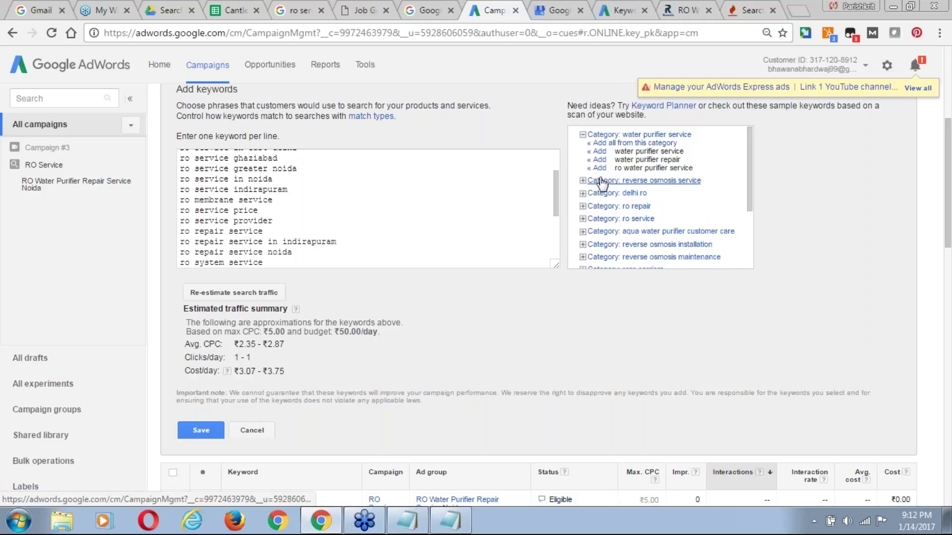
click(600, 169)
click(600, 159)
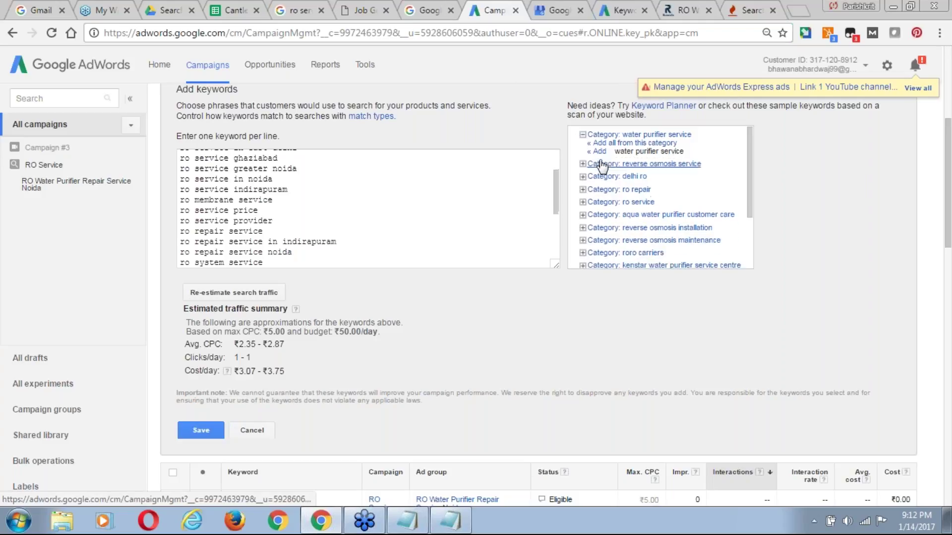
click(600, 151)
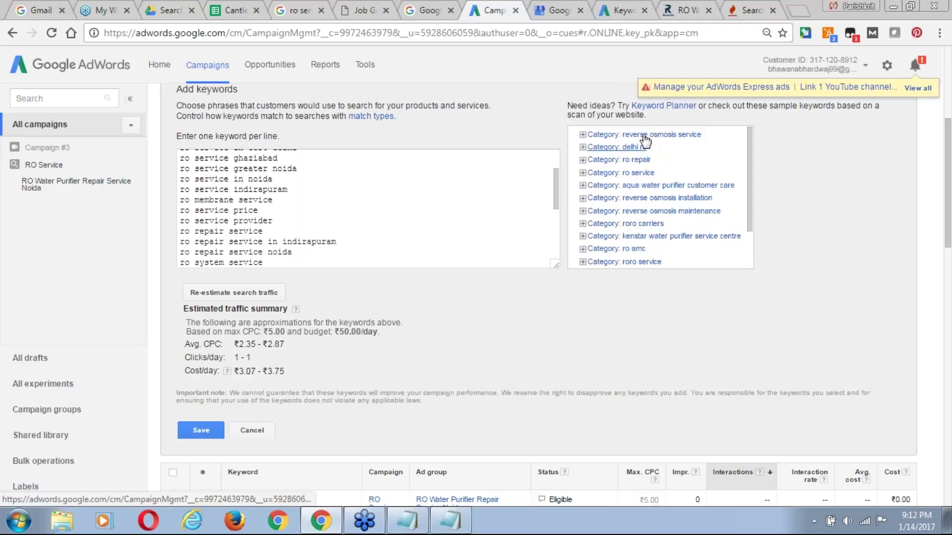
Add the reverse osmosis suggestions: ro system, ro filter, ro water, reverse osmosis filter service and companies.
click(644, 135)
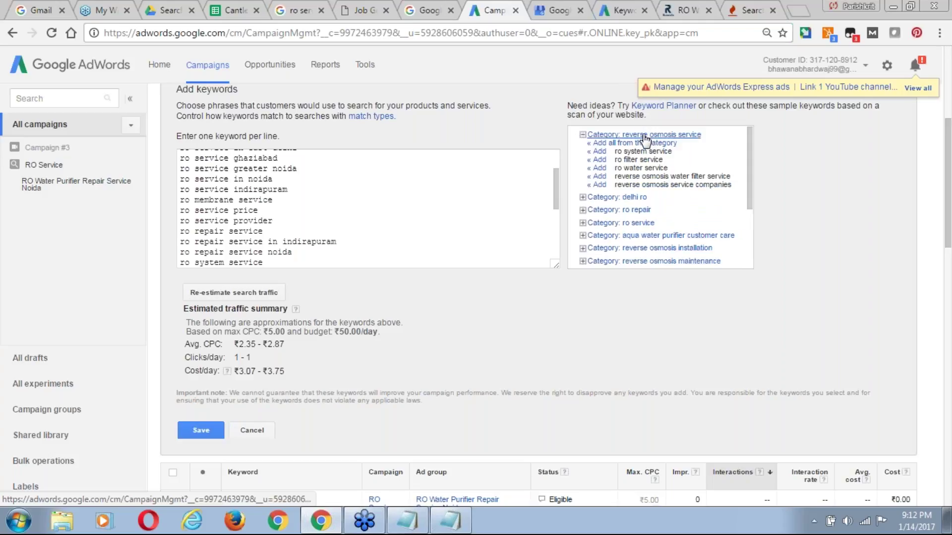
click(599, 151)
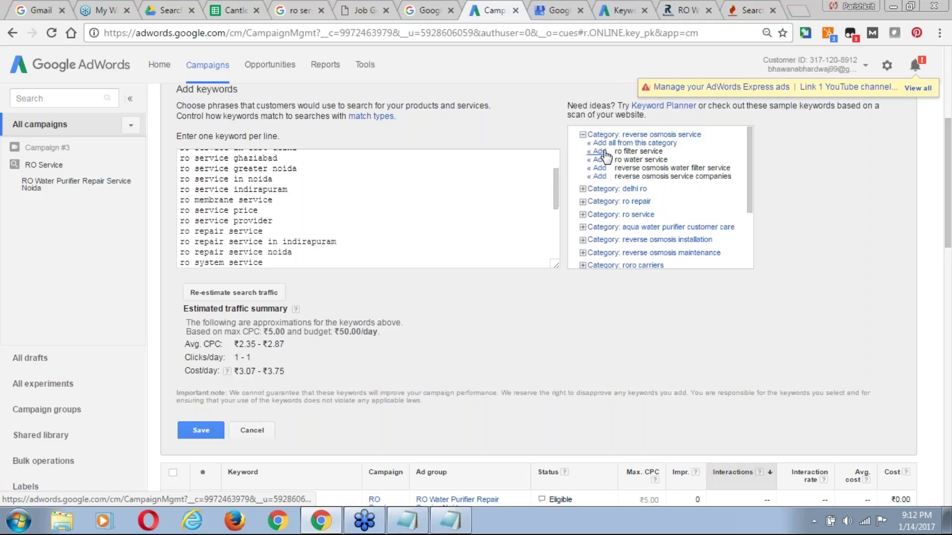
click(604, 152)
click(600, 151)
click(600, 151)
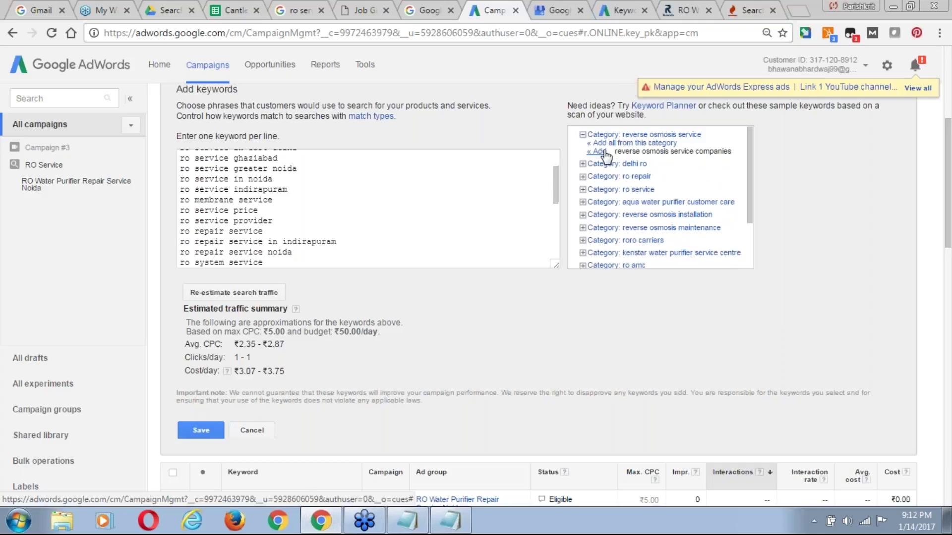
click(603, 152)
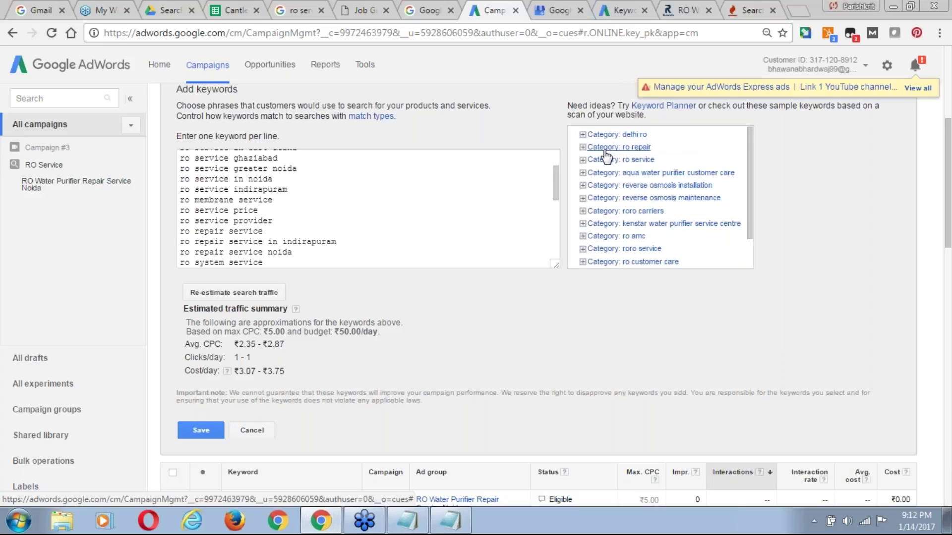
Add ro repair, ro repair service, ro system repair, ro service, ro service center, service ro; re-estimate traffic.
click(612, 148)
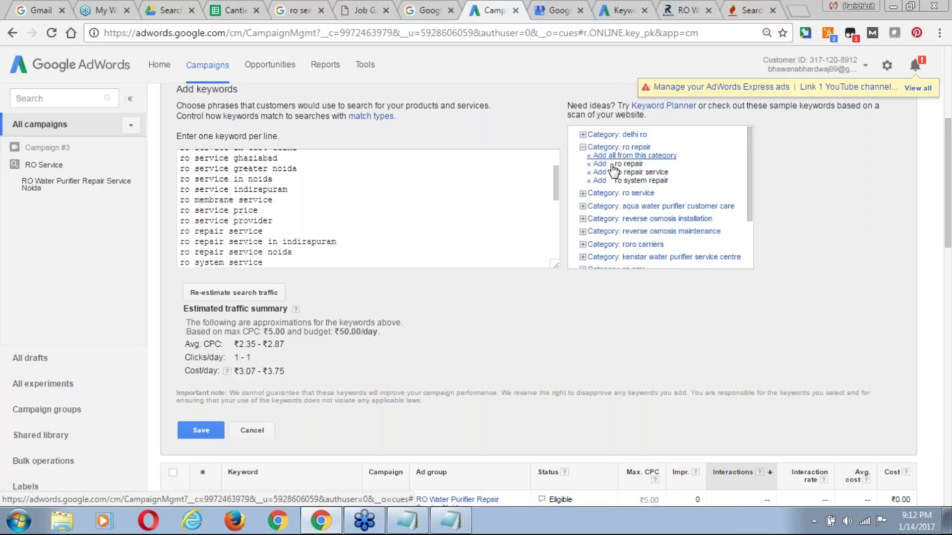
click(599, 165)
click(599, 164)
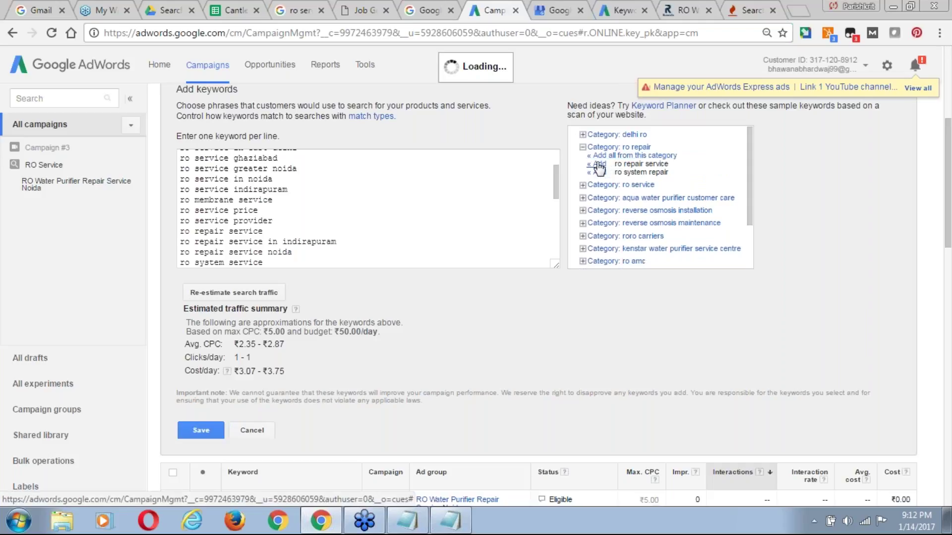
click(599, 164)
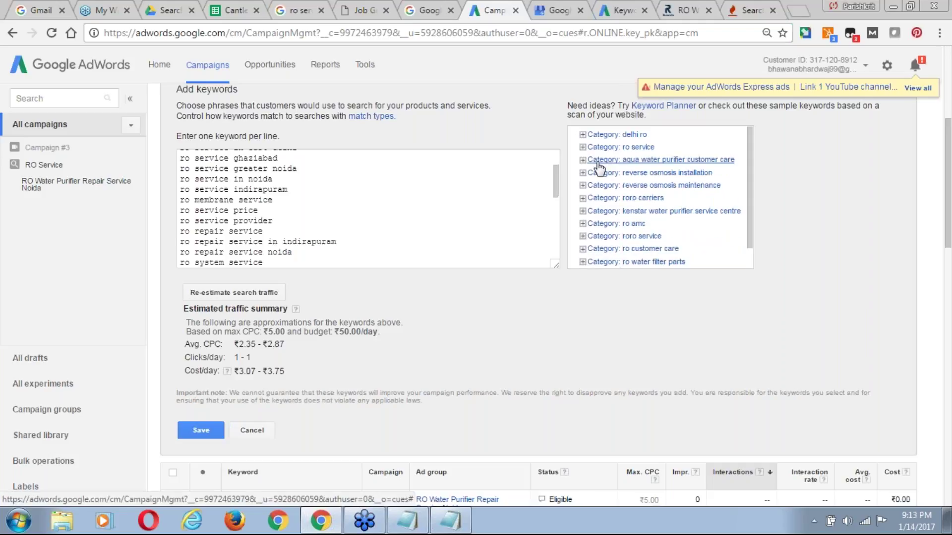
click(628, 148)
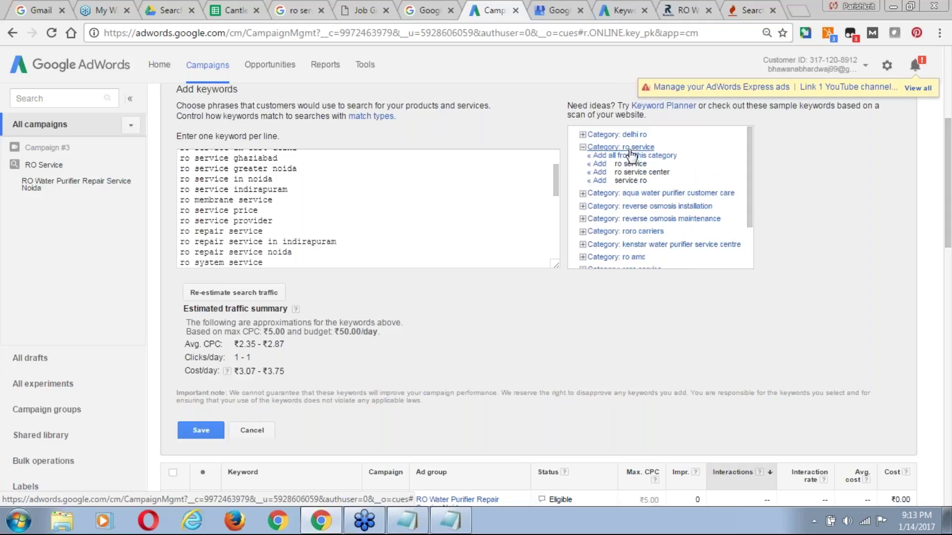
click(599, 165)
click(599, 165)
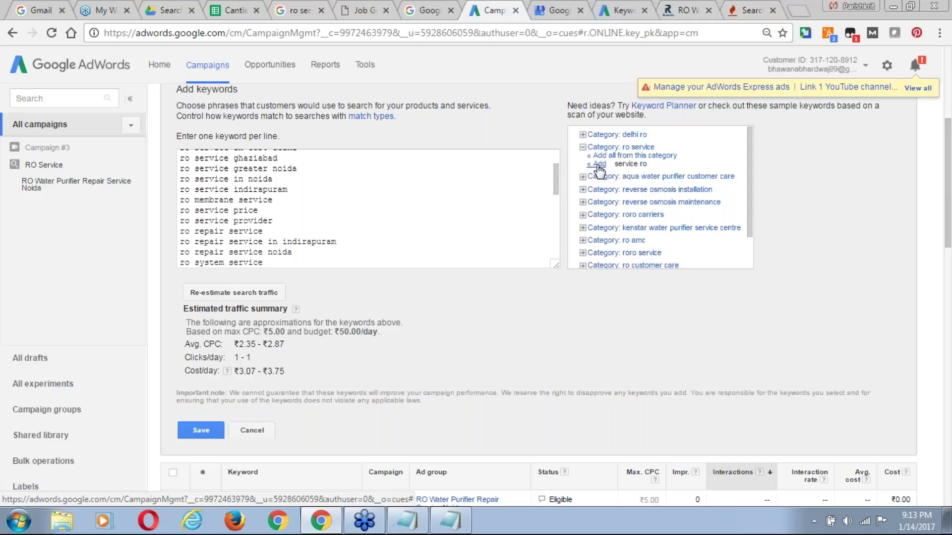
click(599, 165)
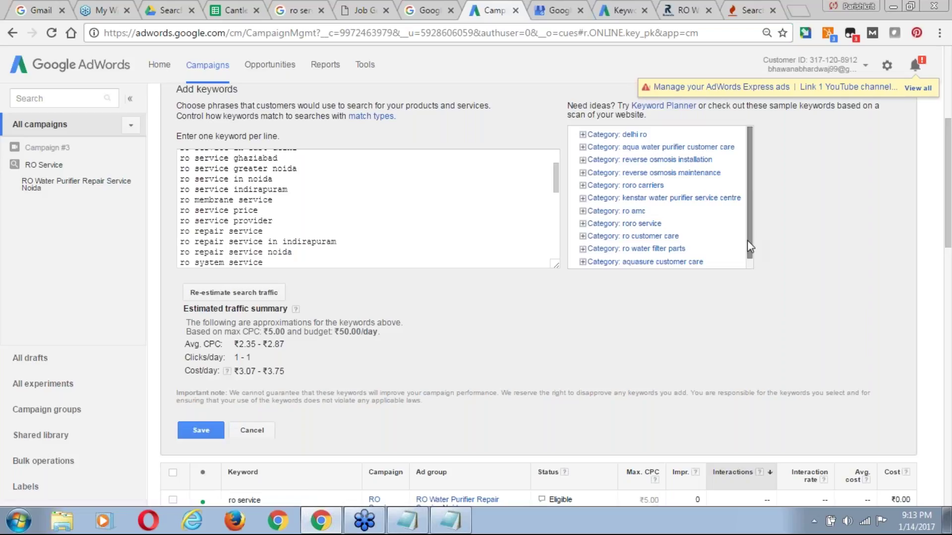
drag(748, 243, 749, 263)
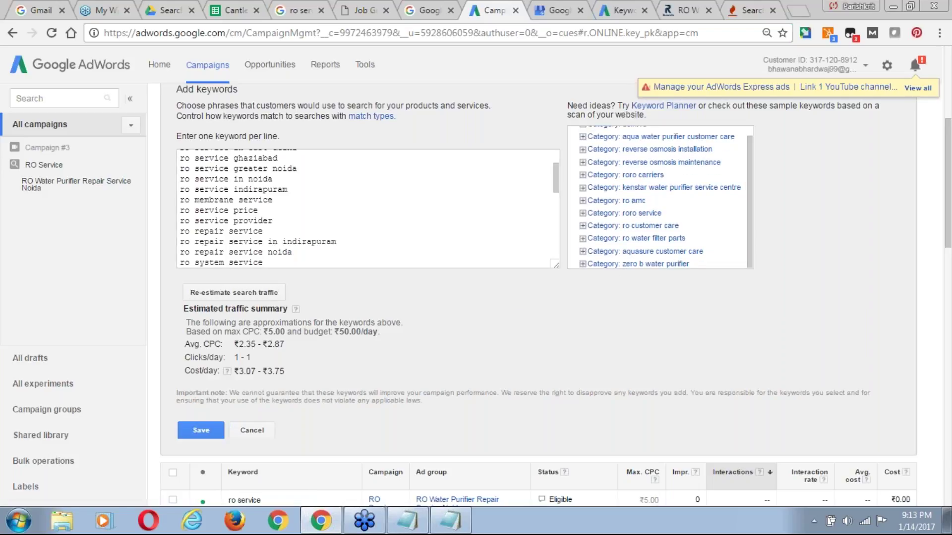
click(236, 297)
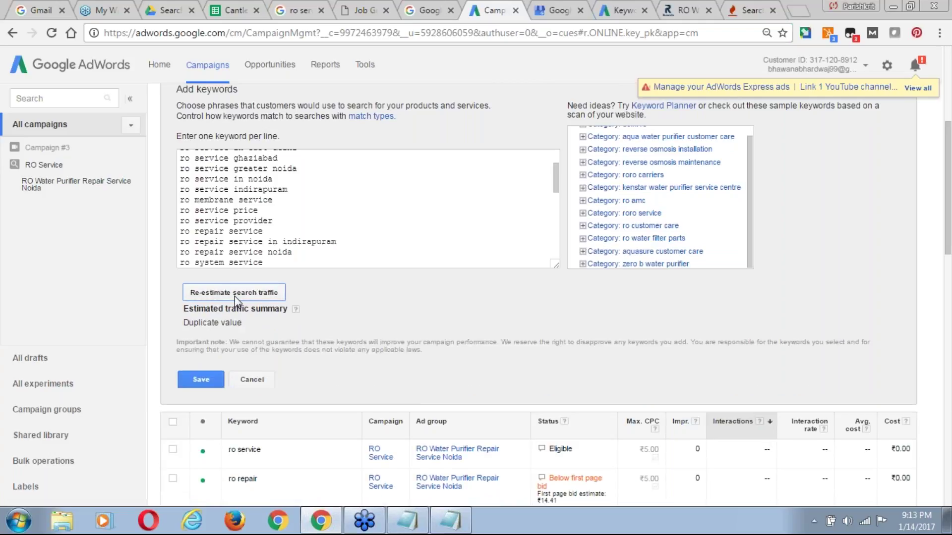
click(278, 258)
key(Down)
key(Down)
key(Down)
key(Down)
key(Down)
key(Down)
key(Down)
key(Down)
key(Down)
key(Down)
key(Down)
key(Down)
key(Down)
key(Down)
key(Down)
key(Down)
key(Down)
key(Down)
key(Down)
key(Down)
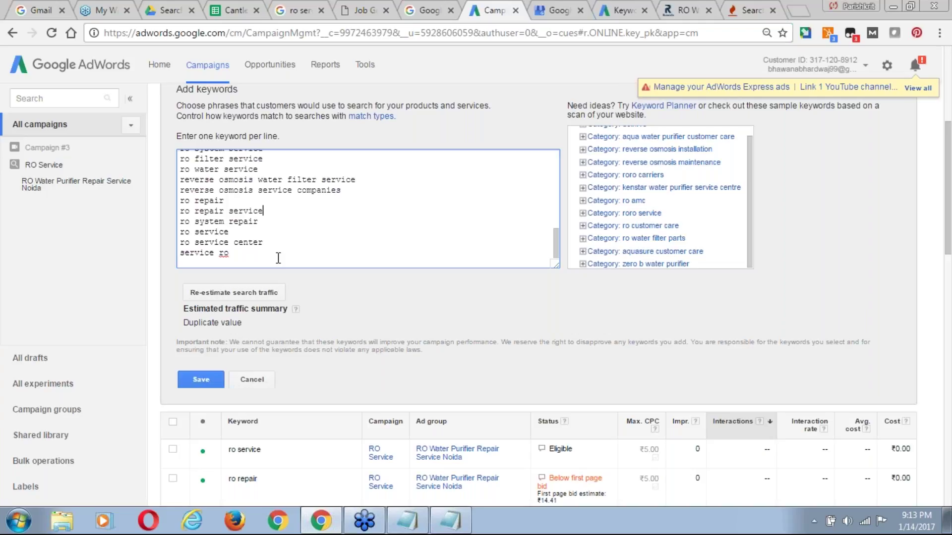
key(Up)
key(Up)
key(Up)
key(Up)
key(Up)
key(Up)
key(Up)
key(Up)
key(Up)
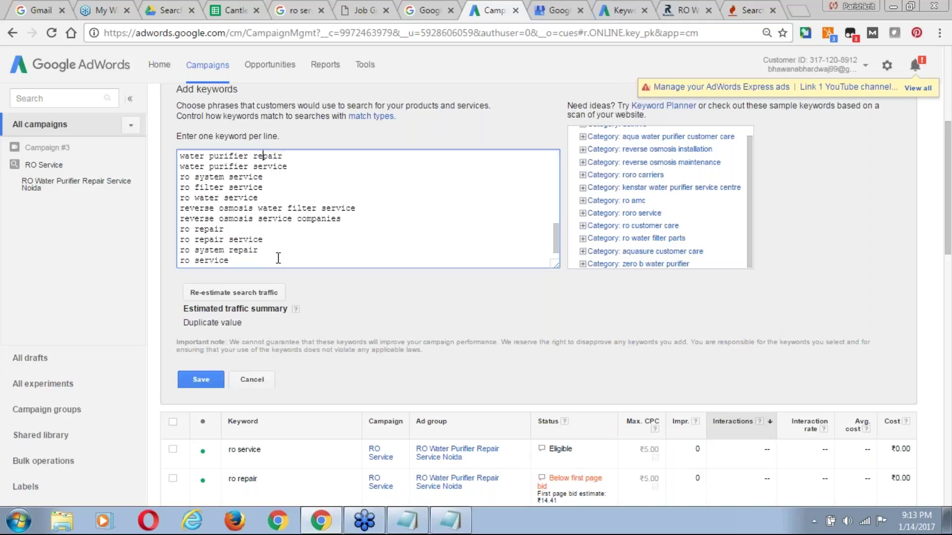
key(Up)
key(Up)
key(Up)
key(Up)
key(Up)
key(Up)
key(Up)
key(Up)
key(Up)
key(Up)
key(Up)
key(Up)
key(Up)
key(Up)
key(Up)
key(Up)
key(Up)
key(Up)
key(Up)
key(Up)
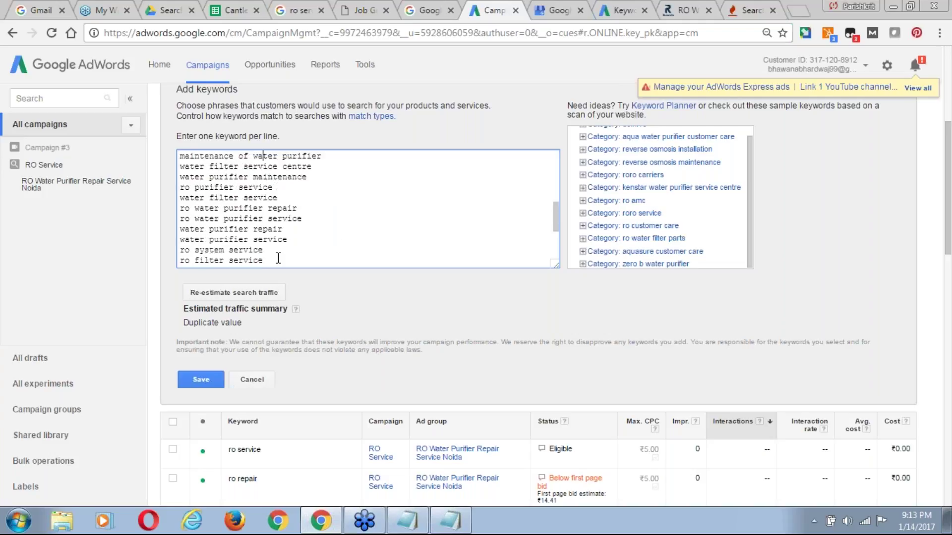
click(201, 380)
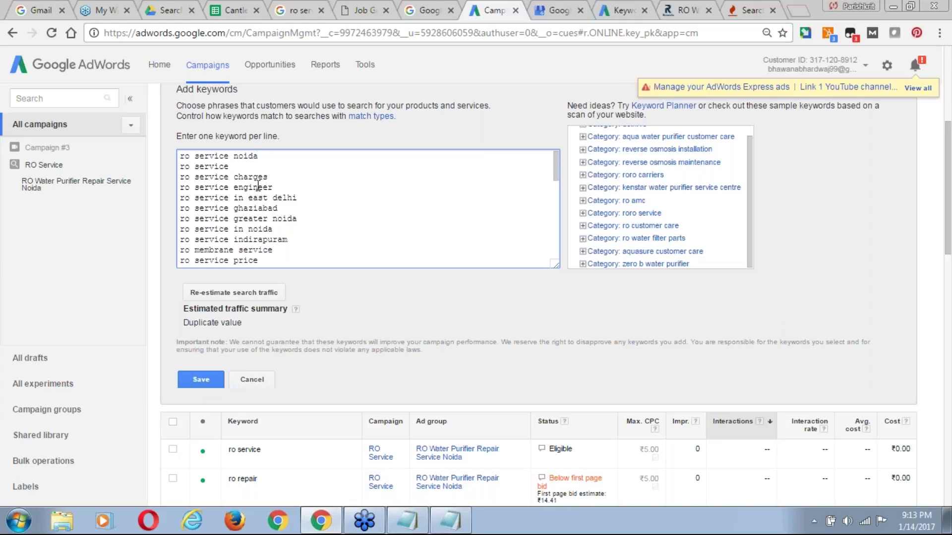
click(262, 170)
key(ctrl+shift+Left)
key(ctrl+shift+Left)
key(BackSpace)
key(BackSpace)
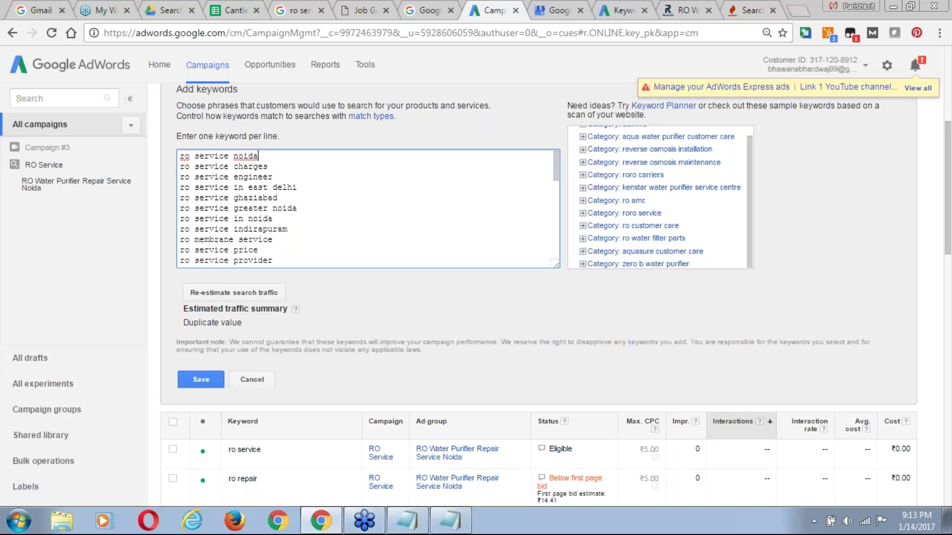
drag(556, 177, 559, 164)
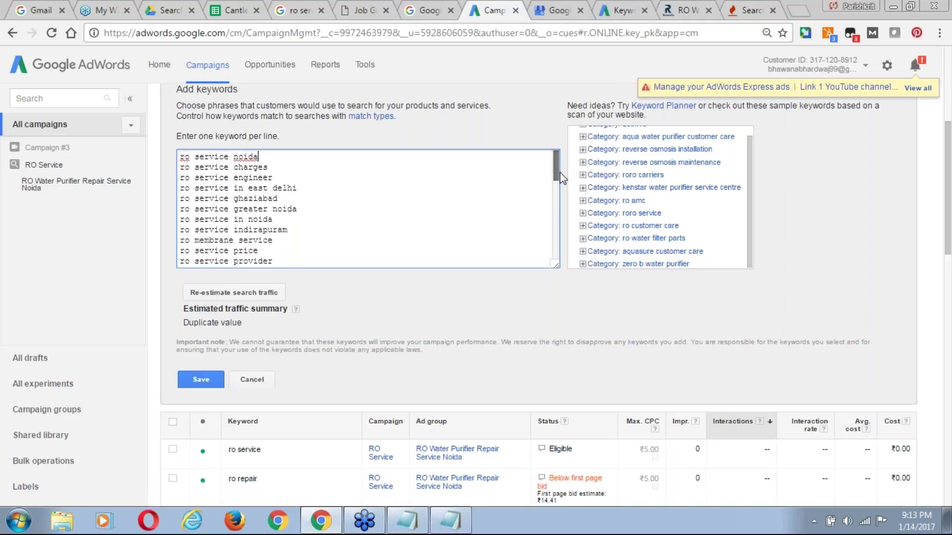
drag(558, 174, 564, 254)
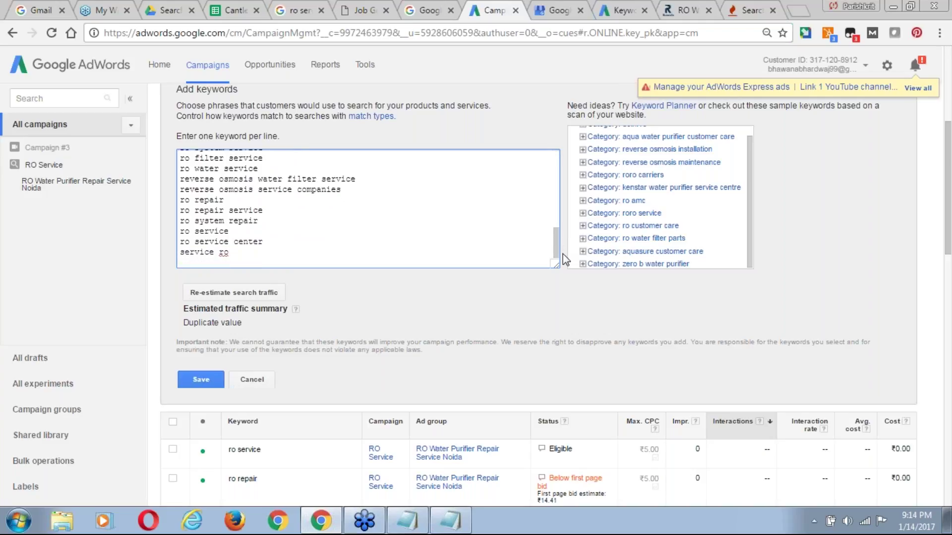
click(241, 296)
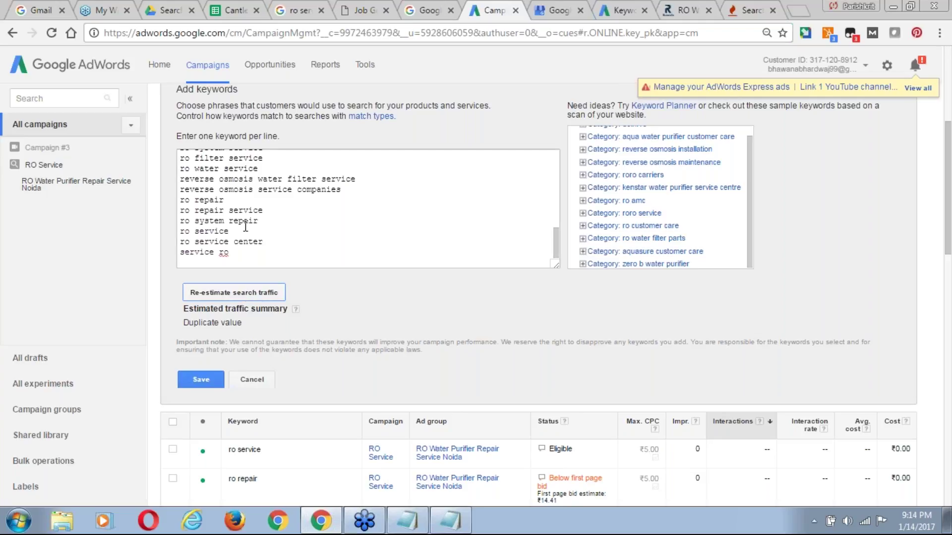
Delete the duplicate 'ro repair' line and its blank line, then re-estimate traffic.
click(243, 200)
triple_click(244, 200)
key(BackSpace)
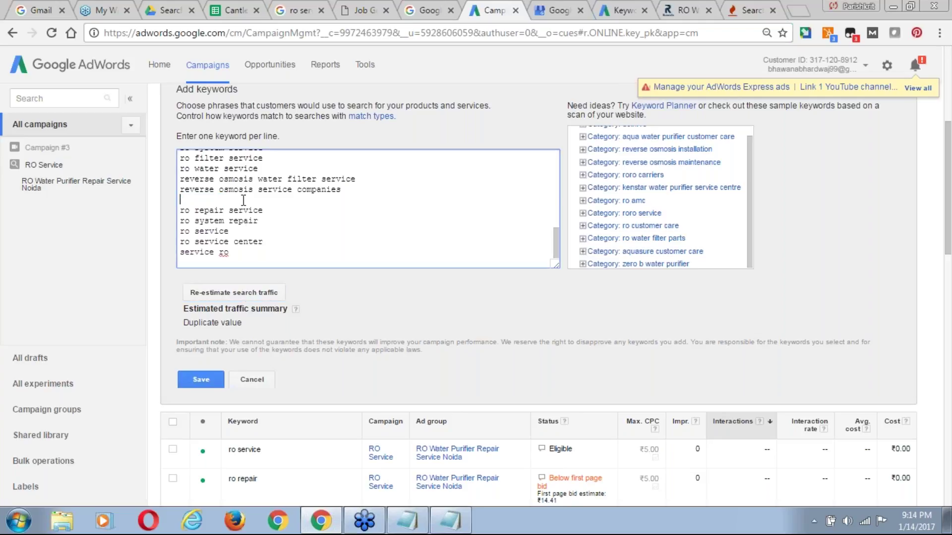
key(Delete)
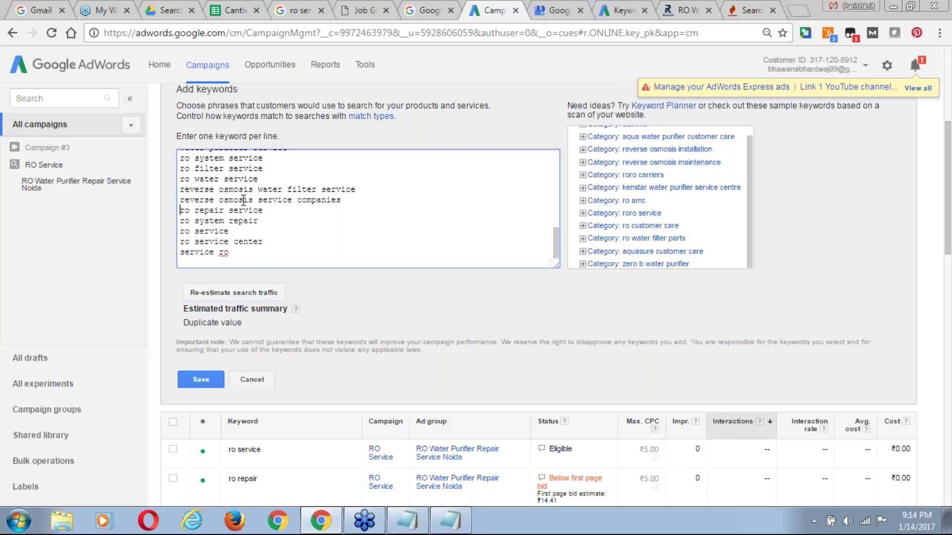
click(268, 293)
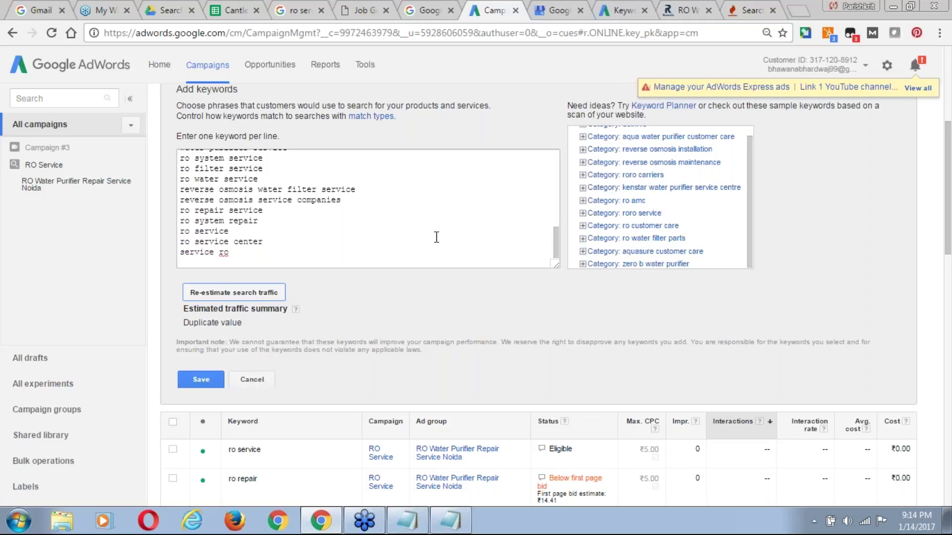
Delete the duplicate 'ro service' line and its blank line, then re-estimate traffic.
click(305, 223)
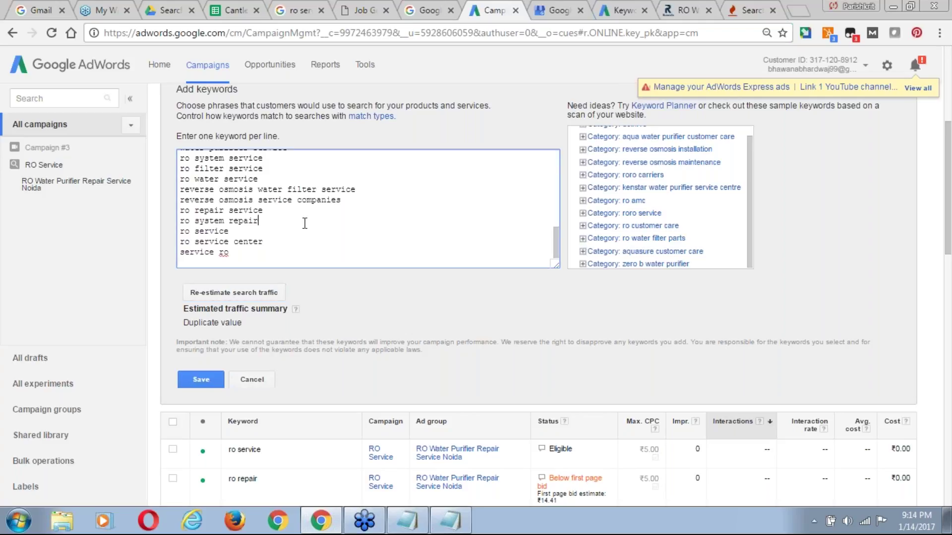
click(256, 231)
text(ro repair)
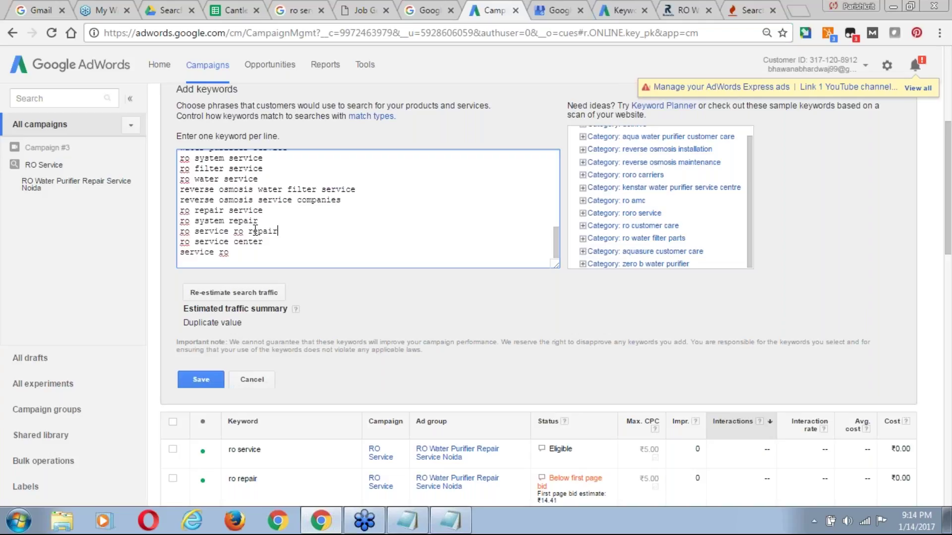
key(ctrl+shift+Left)
key(ctrl+shift+Left)
key(ctrl+shift+Left)
key(ctrl+shift+Left)
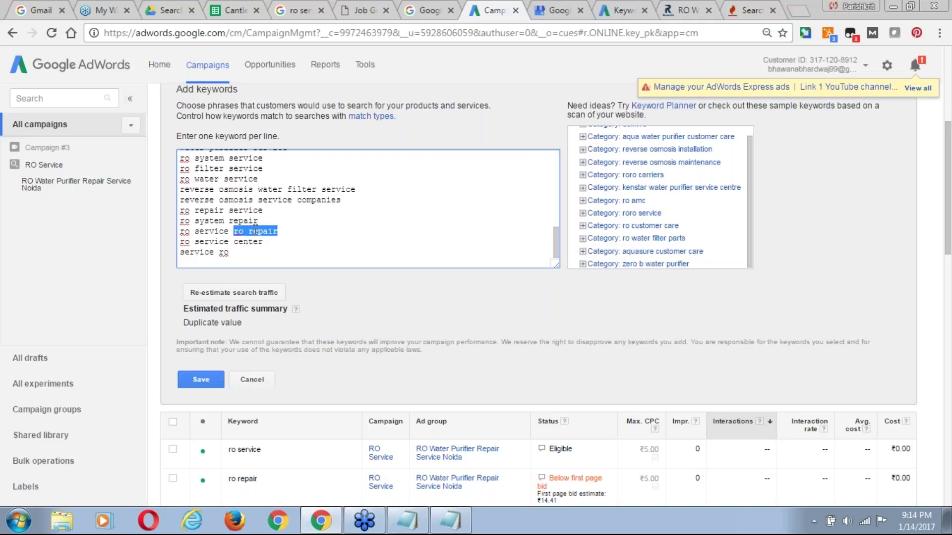
key(BackSpace)
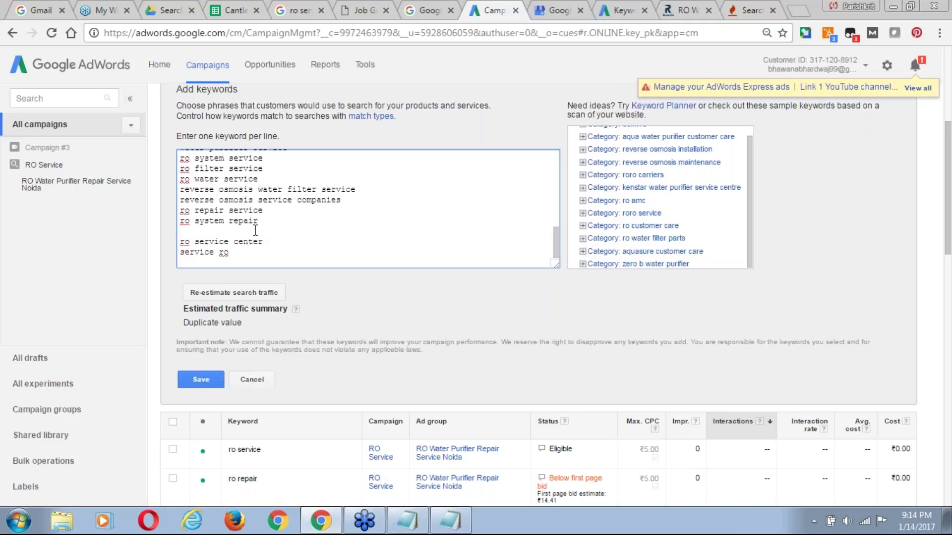
key(BackSpace)
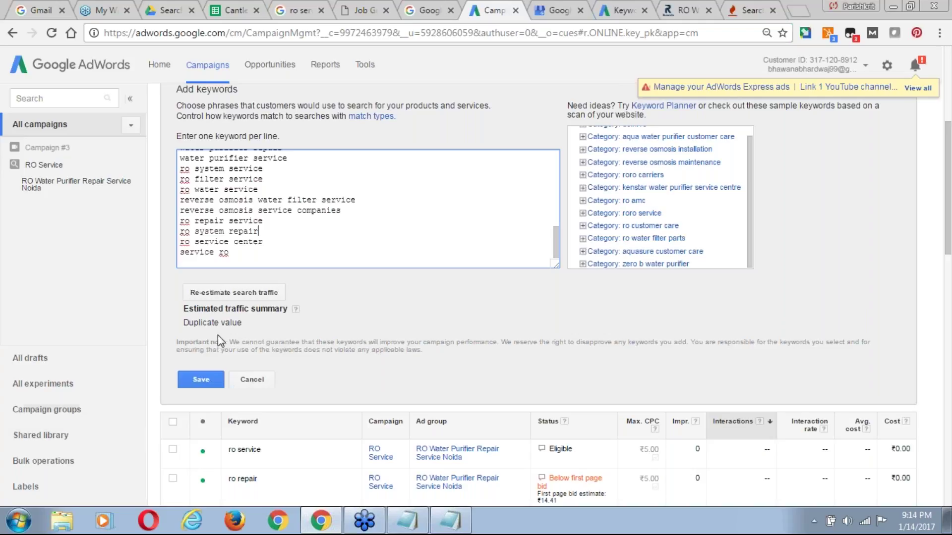
click(245, 291)
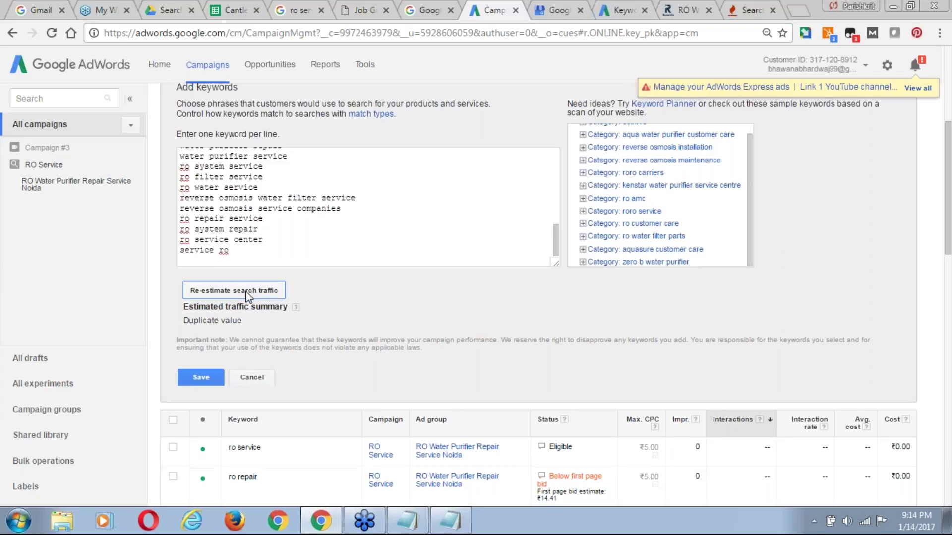
Step through the keyword lines up to the top, checking for remaining duplicates.
scroll(247, 296, down, 1)
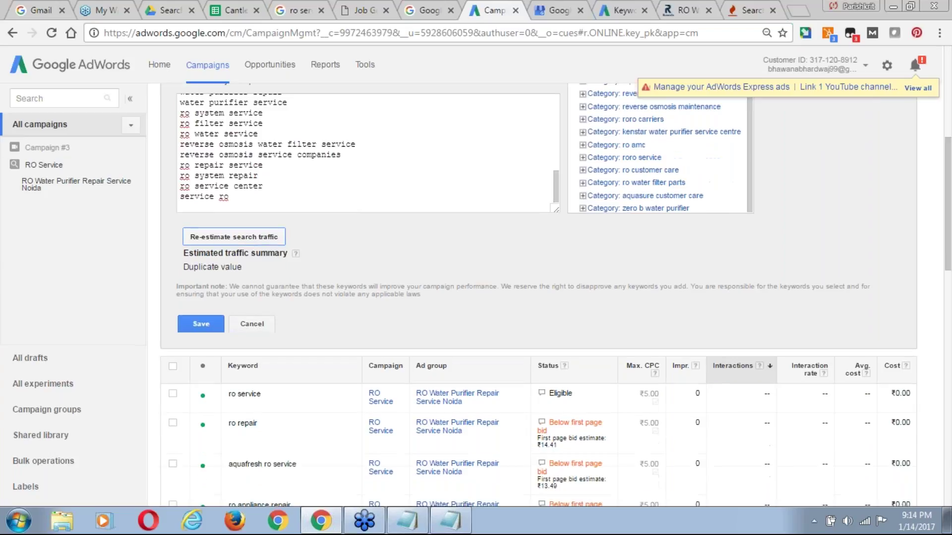
click(243, 203)
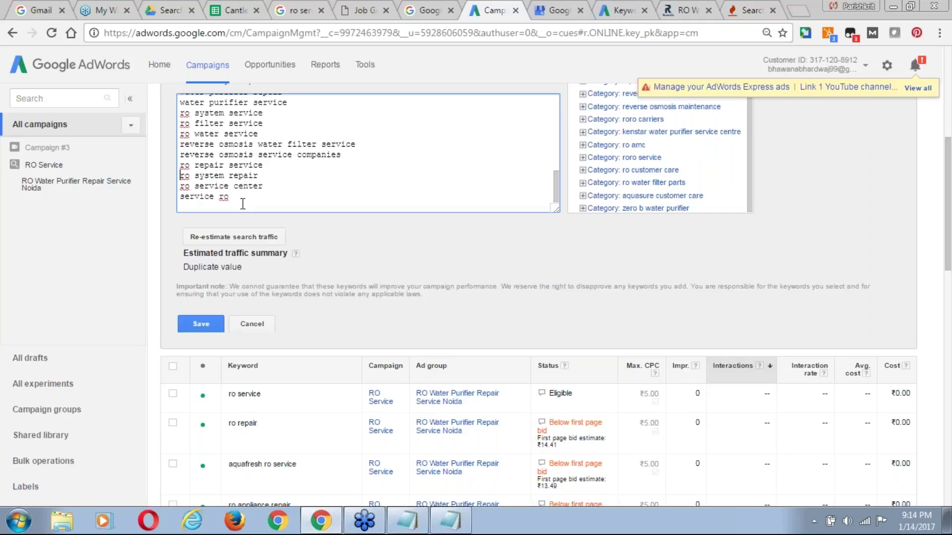
key(Up)
key(Up)
key(Up)
key(Up)
key(Down)
key(Up)
key(Up)
key(Up)
key(Down)
key(Up)
key(Up)
key(Up)
key(Up)
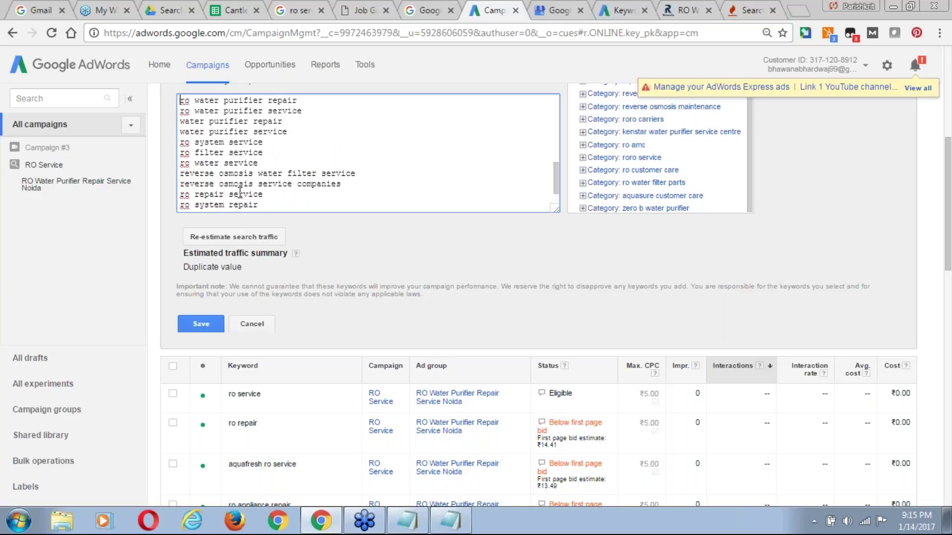
key(Up)
key(Down)
key(Down)
key(Down)
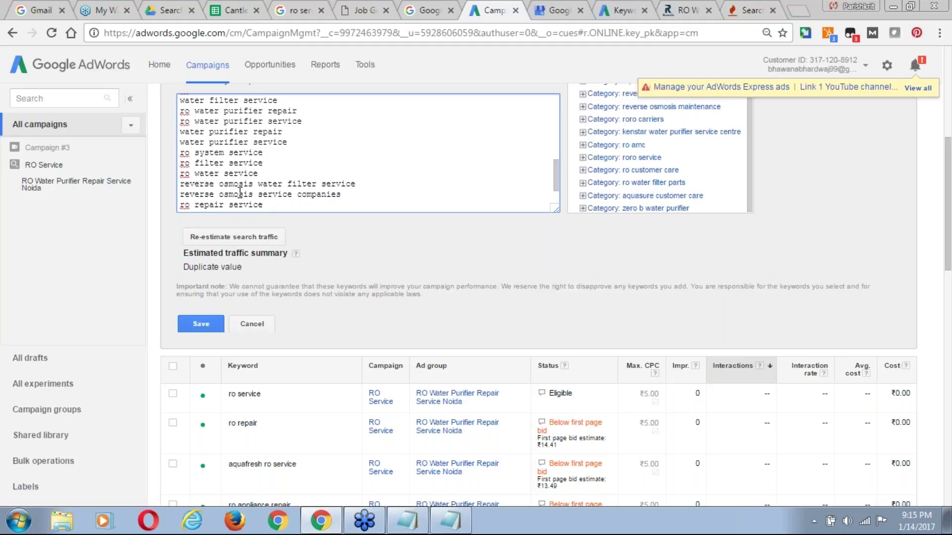
key(Up)
key(Up)
key(Up)
key(Up)
key(Up)
key(Up)
Save the keywords to the Noida ad group, sort the keyword table by Keyword and scroll through it.
click(192, 325)
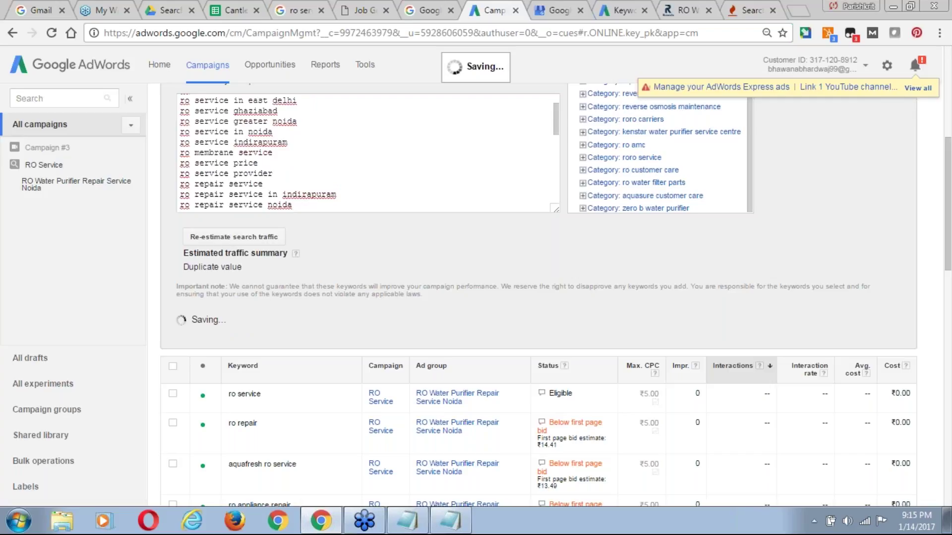
scroll(538, 297, up, 5)
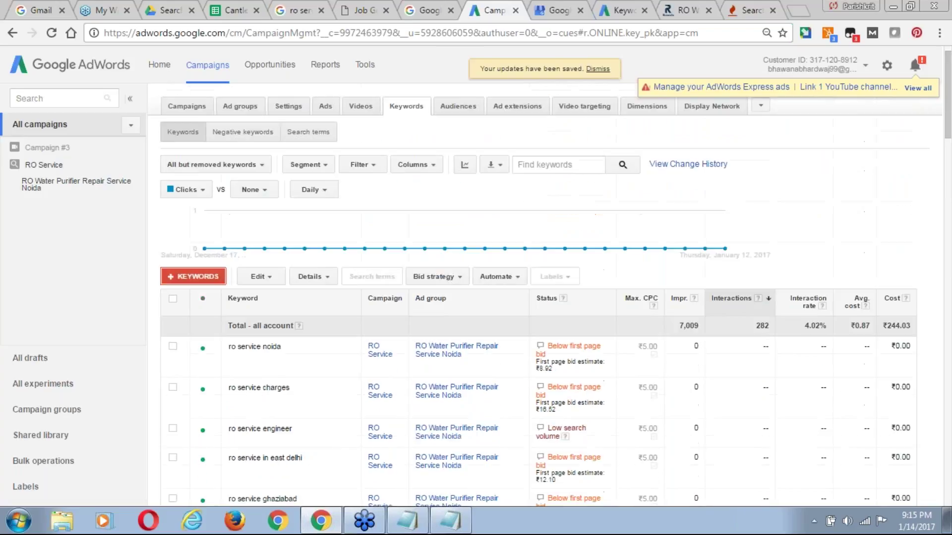
click(245, 299)
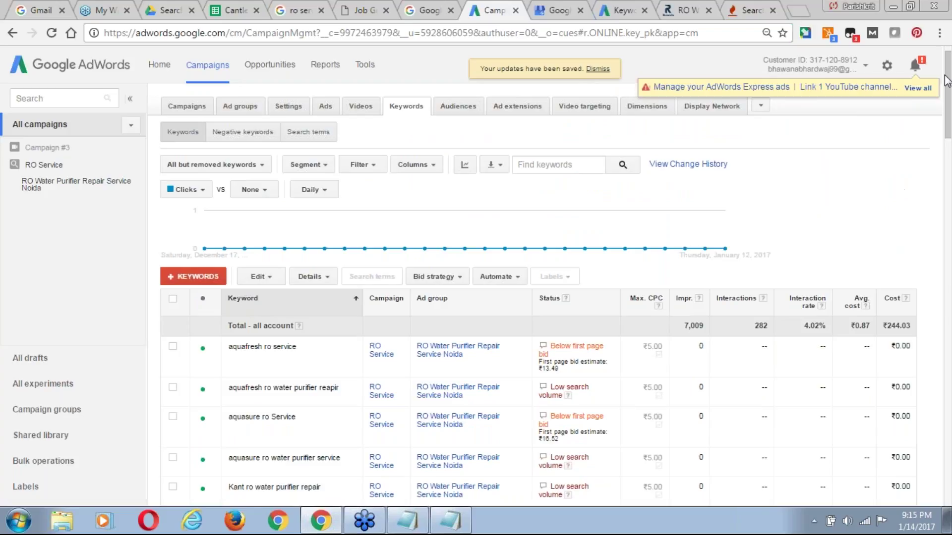
drag(949, 124, 950, 458)
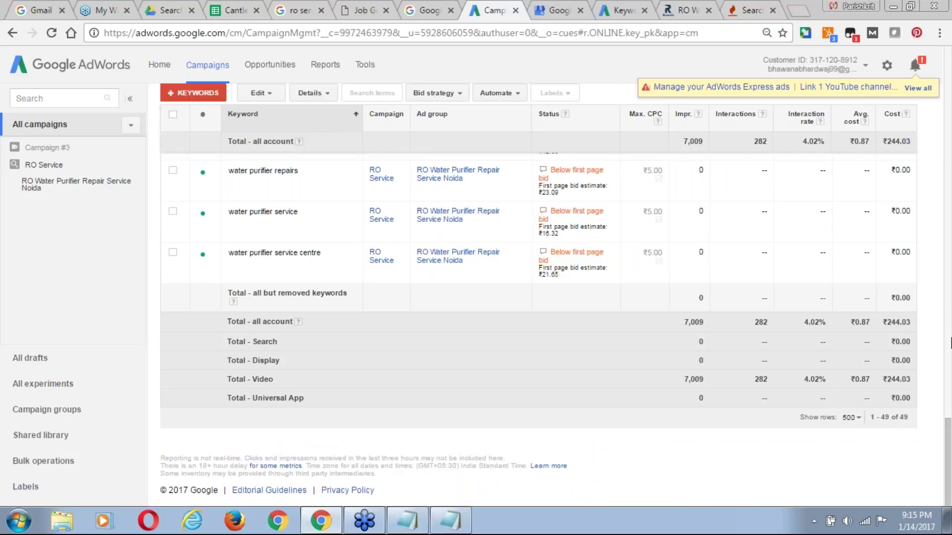
drag(948, 488, 949, 339)
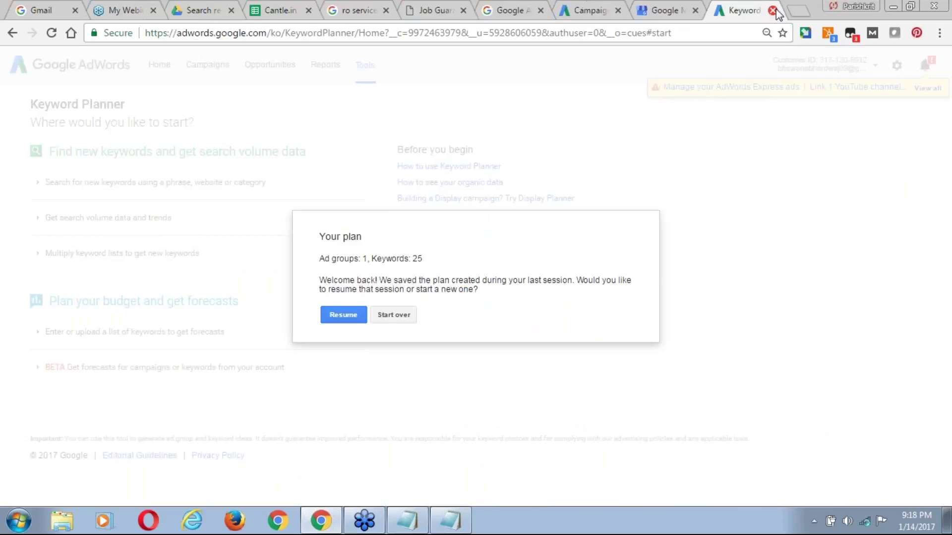
Close the Keyword Planner, My Business, job guarantee, search, Cantle.in, webinar and Gmail tabs.
click(772, 10)
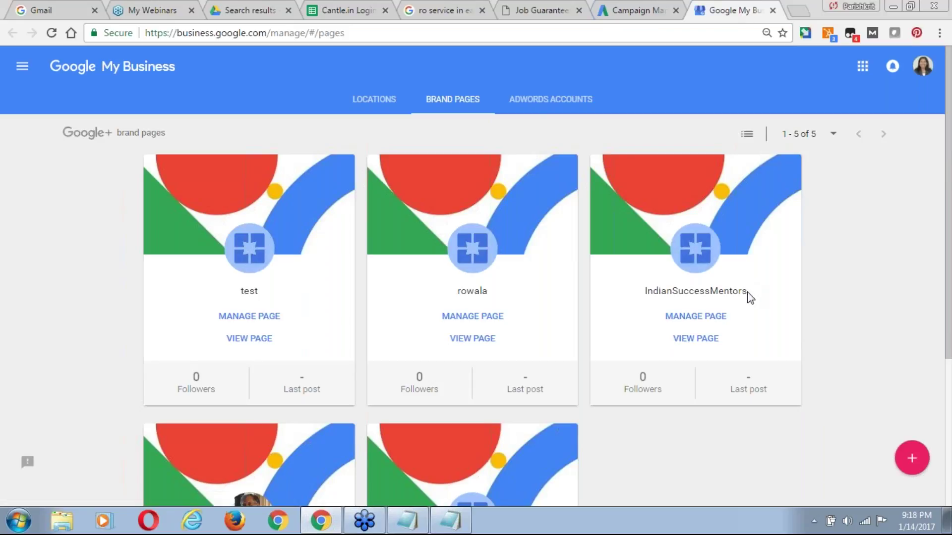
click(779, 11)
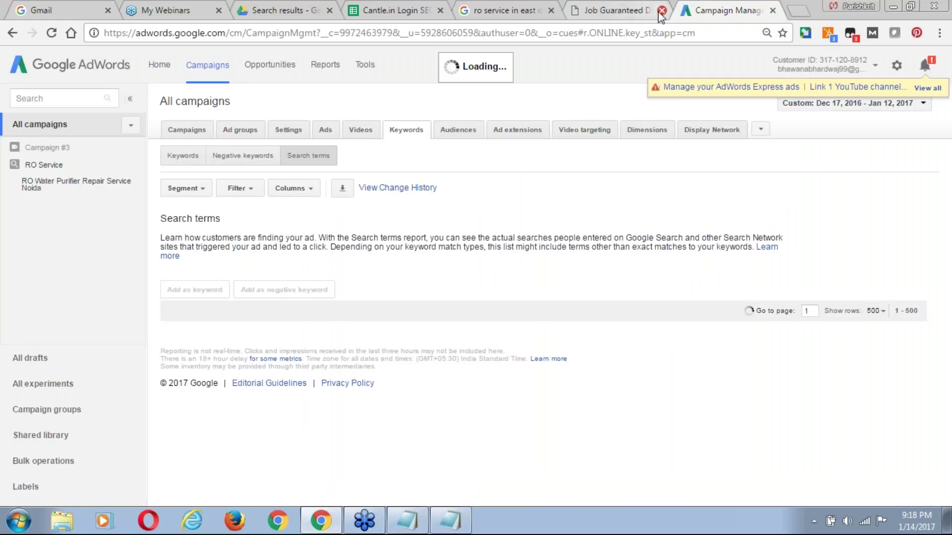
click(662, 11)
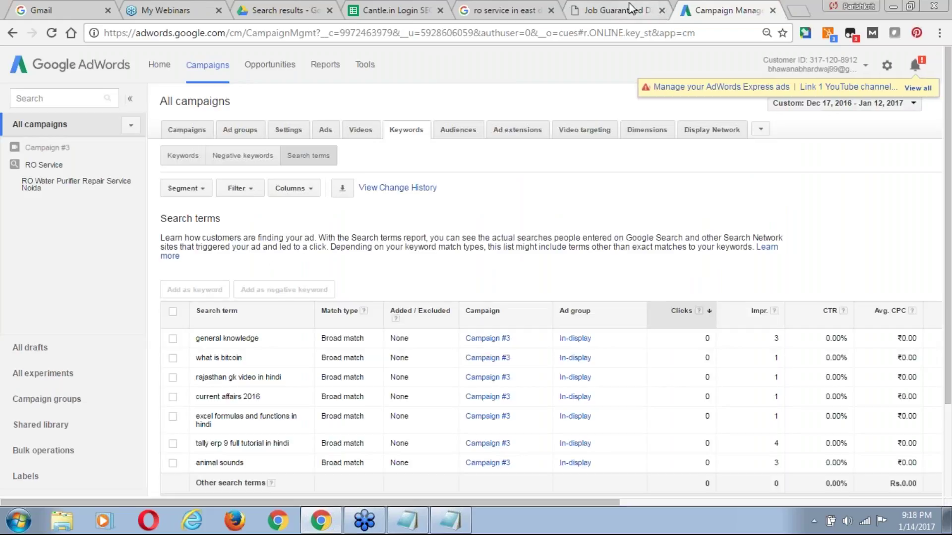
click(551, 10)
click(440, 11)
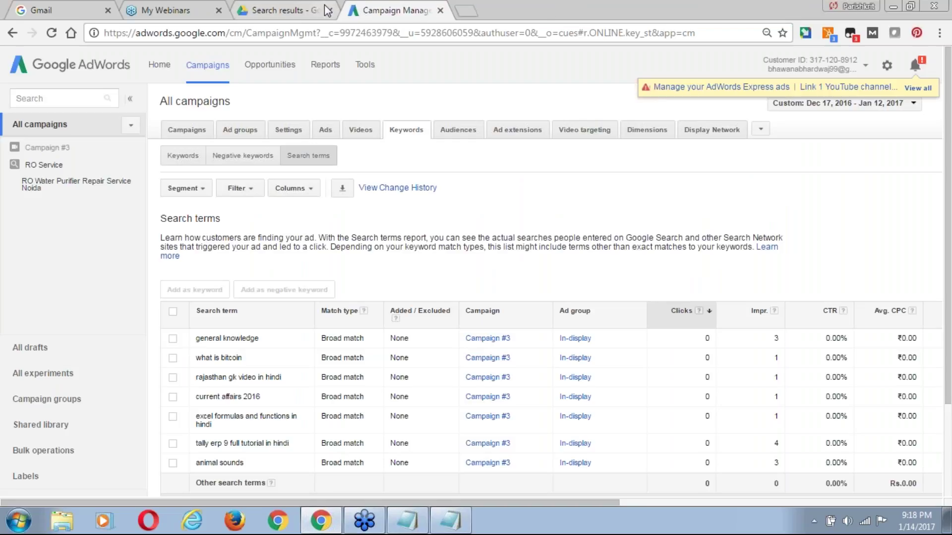
click(218, 10)
click(218, 10)
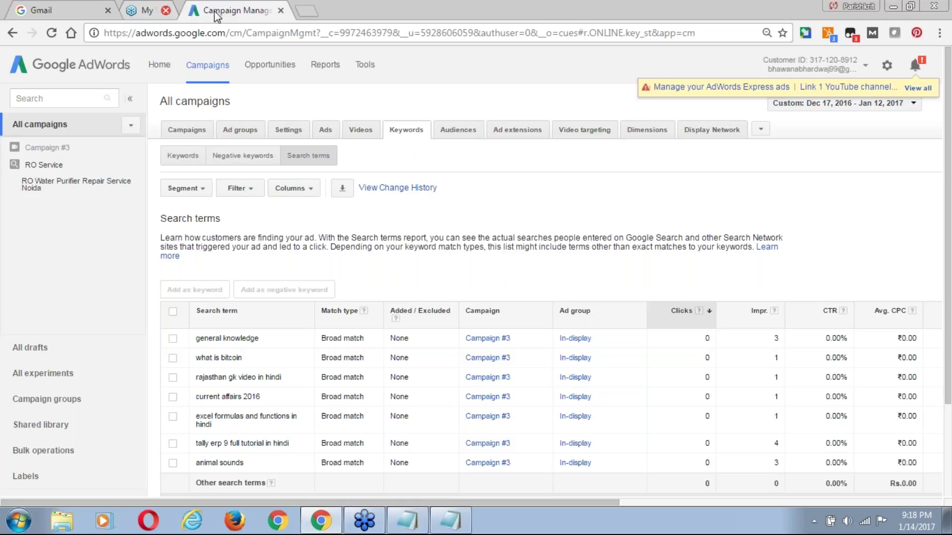
click(165, 14)
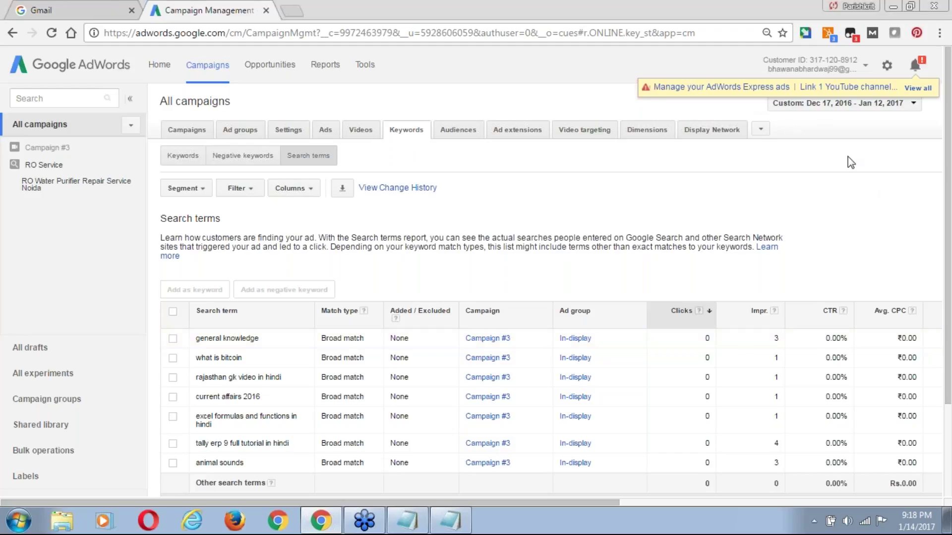
click(132, 10)
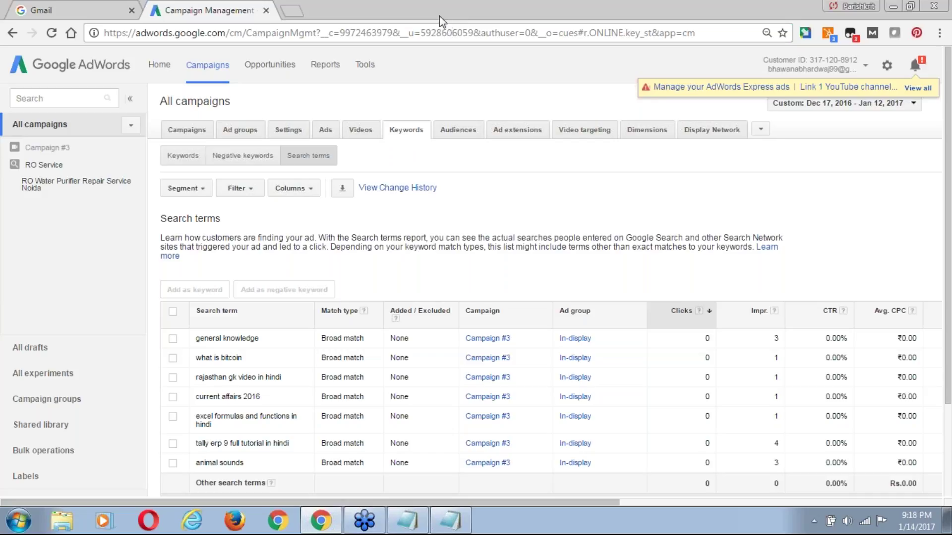